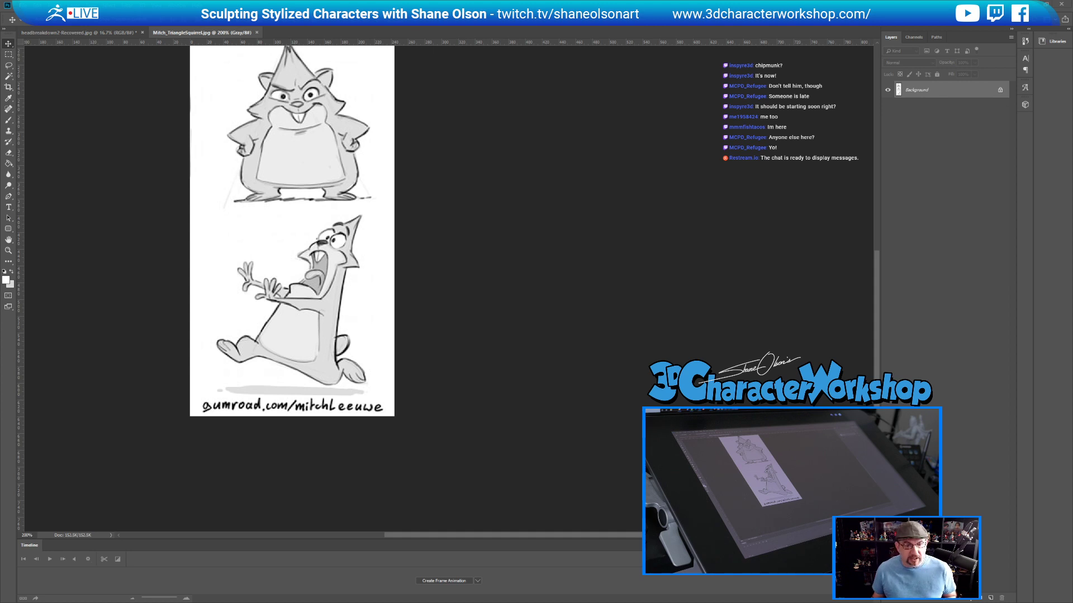
# Crop the Mitch_TriangleSquirrel image to the lower drawing of the screaming squirrel, keeping the gumroad caption beneath it.
pyautogui.press('c')
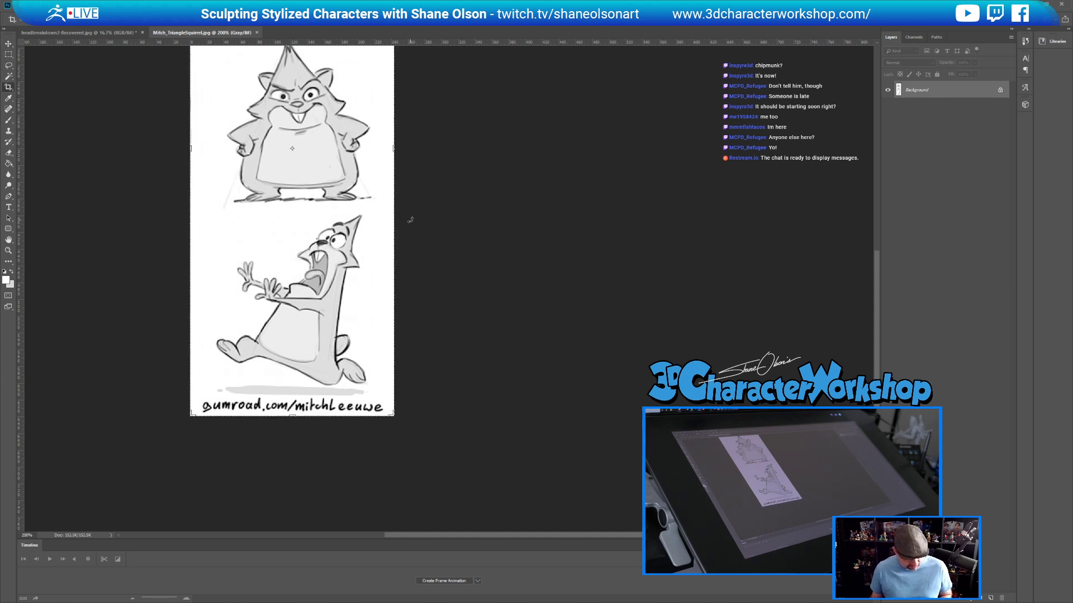
pyautogui.hotkey('ctrl', '-')
pyautogui.moveTo(427, 115); pyautogui.dragTo(425, 195)
pyautogui.press('Return')
pyautogui.hotkey('ctrl', 'r')
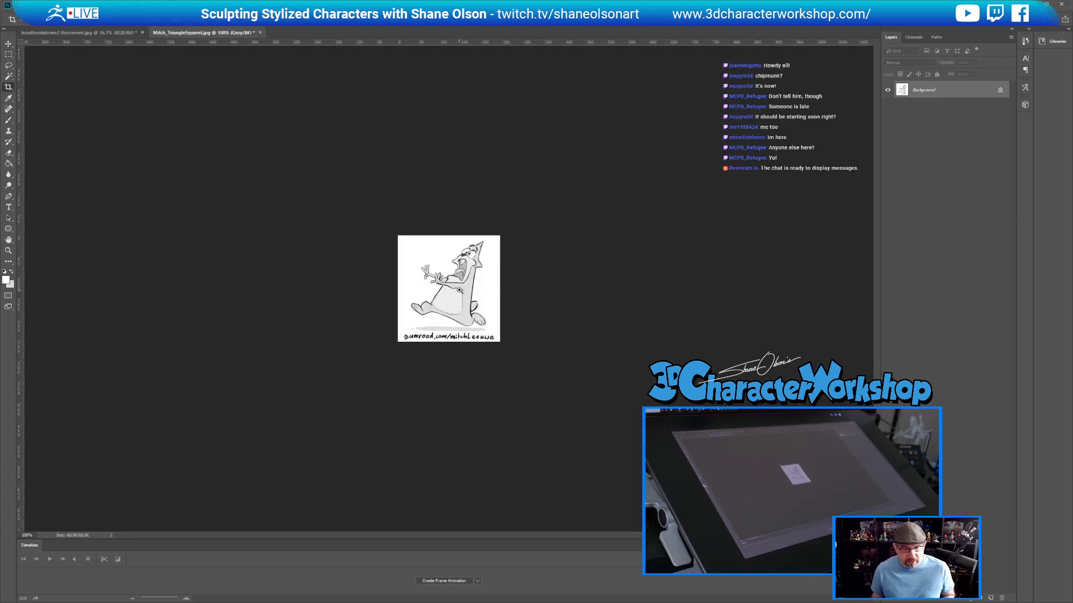
pyautogui.hotkey('ctrl', '+')
pyautogui.hotkey('ctrl', '+')
# Save the cropped image as a JPEG over the existing Mitch_TriangleSquirrel file in the Twitch folder, at quality 12.
pyautogui.click(23, 6)
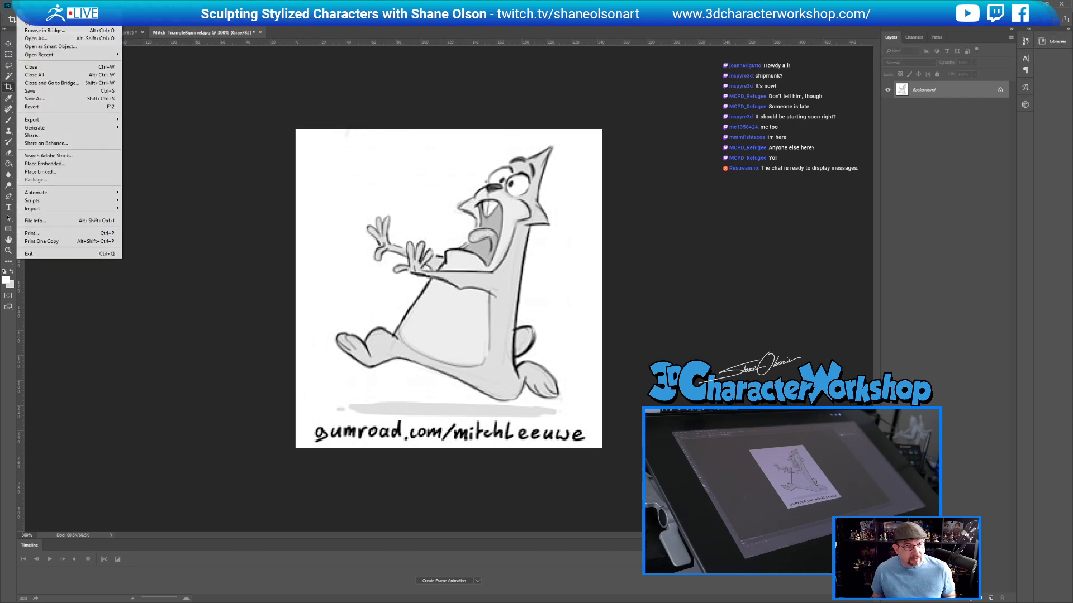
pyautogui.click(57, 101)
pyautogui.hotkey('ctrl', 'shift', 's')
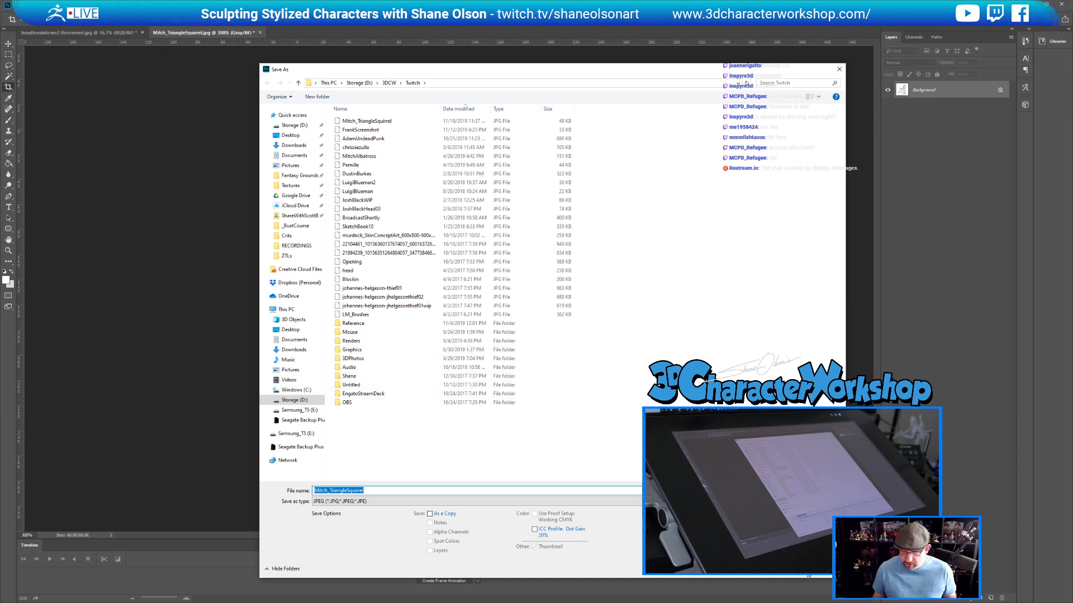
pyautogui.click(785, 575)
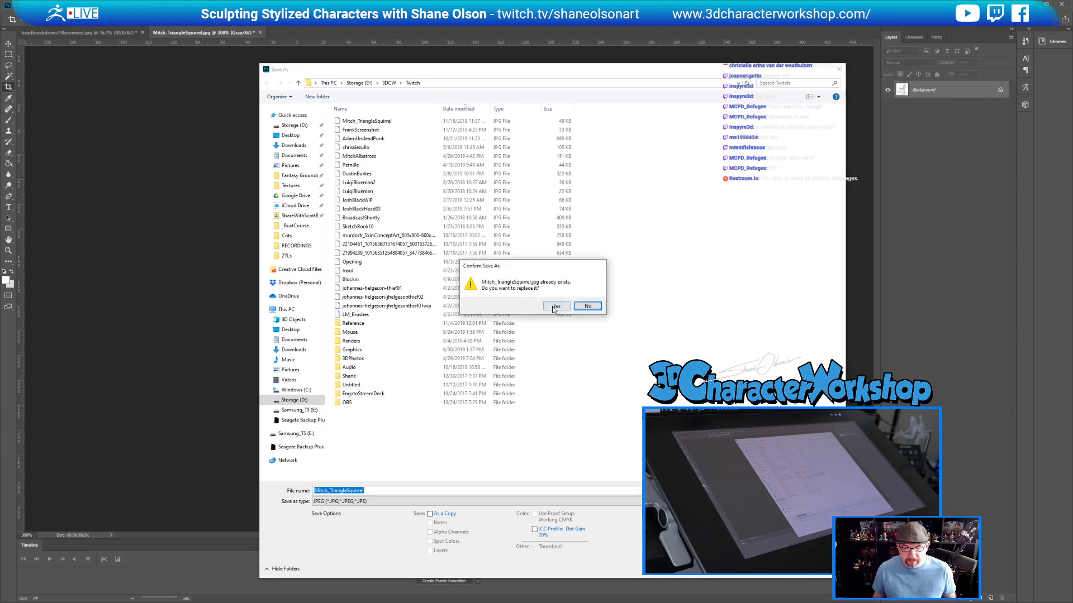
pyautogui.click(550, 309)
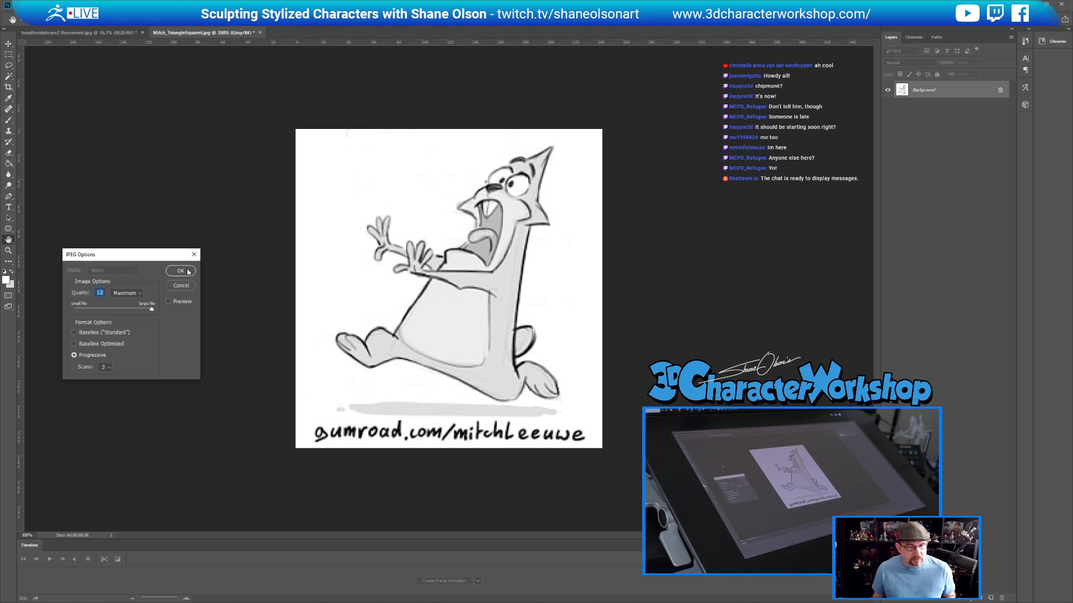
pyautogui.click(187, 272)
# Switch to ZBrush and save the head tool as Mitch_01_Blockout_03 in the _BustCourse folder, replacing the existing file.
pyautogui.hotkey('alt', 'Tab')
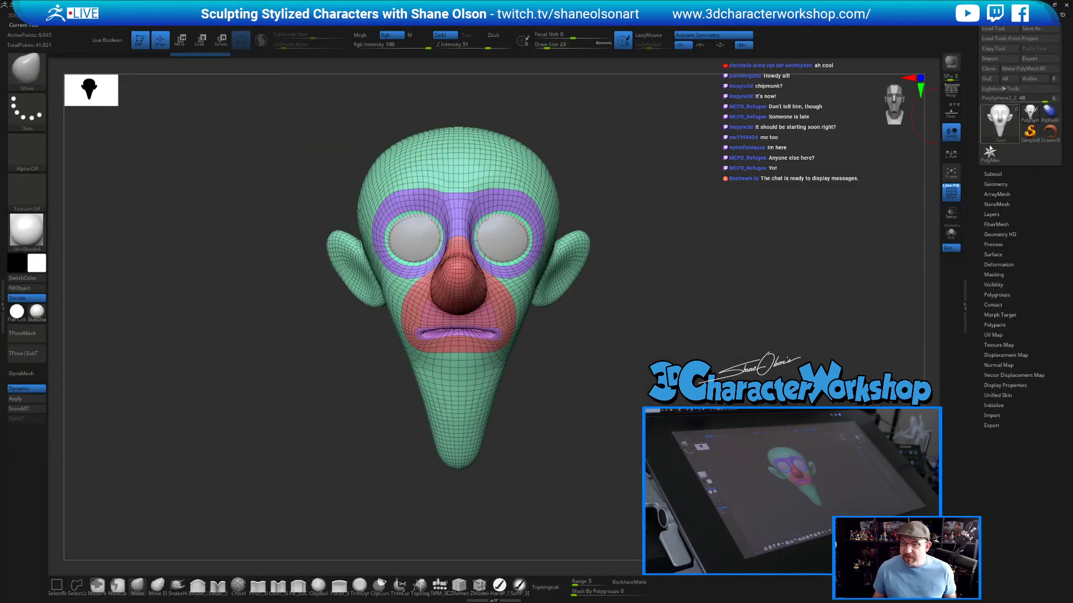
pyautogui.click(989, 155)
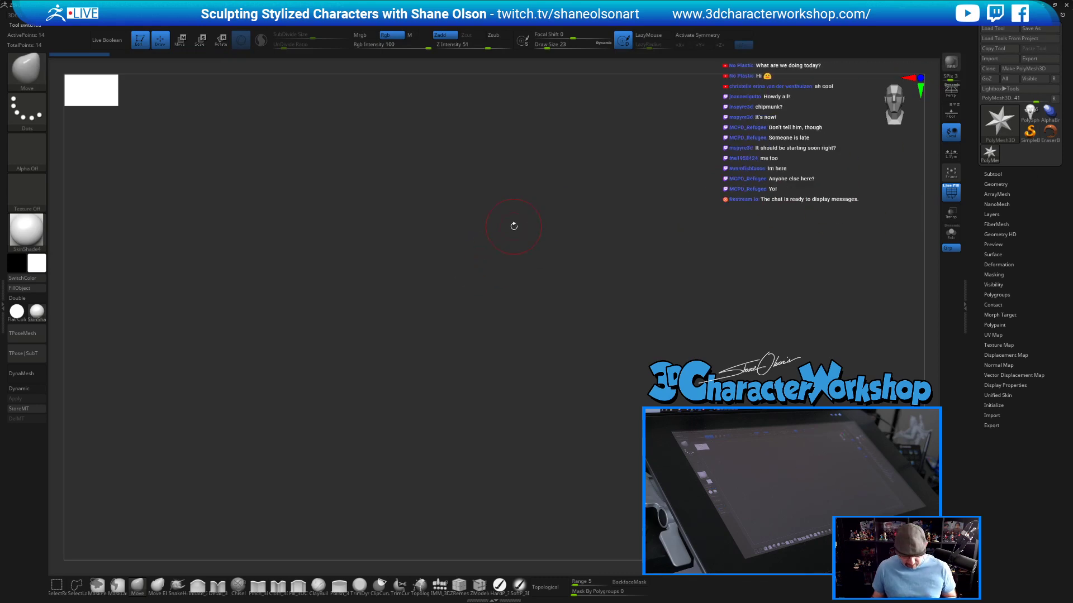
pyautogui.click(1033, 114)
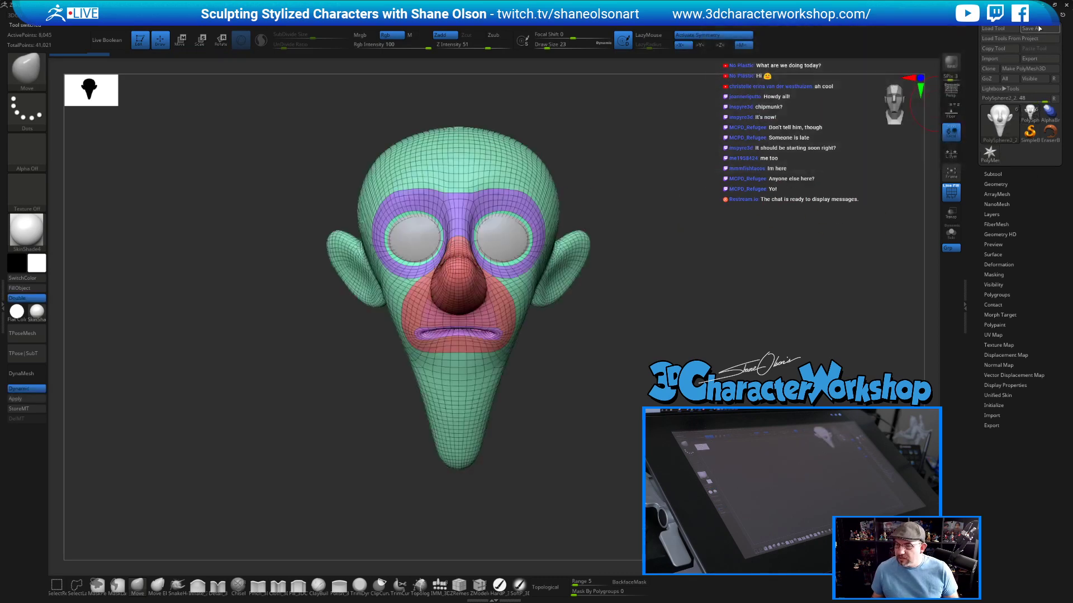
pyautogui.click(1031, 28)
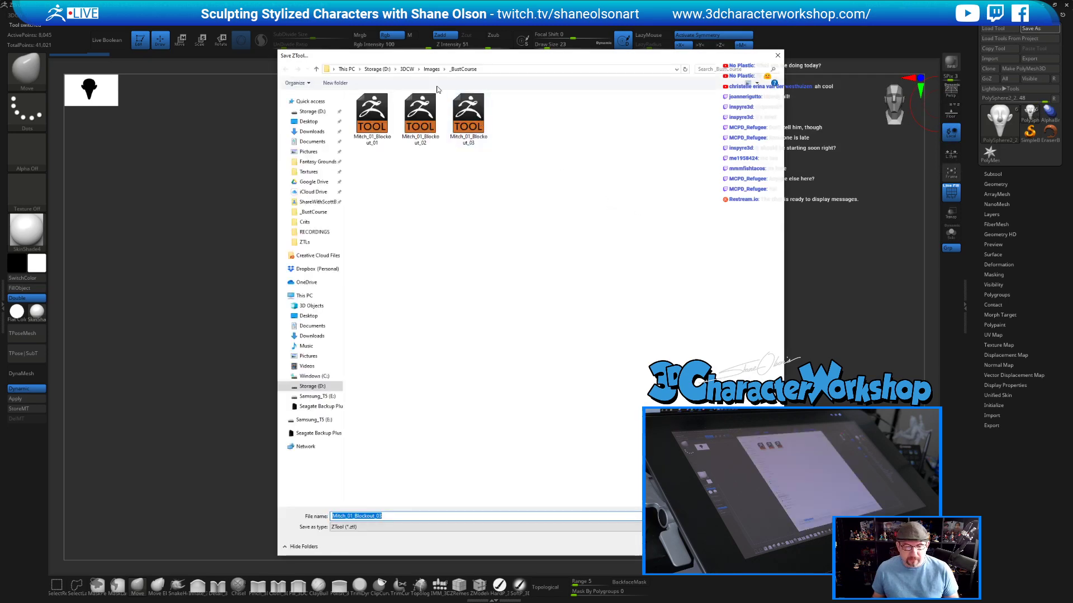
pyautogui.click(404, 68)
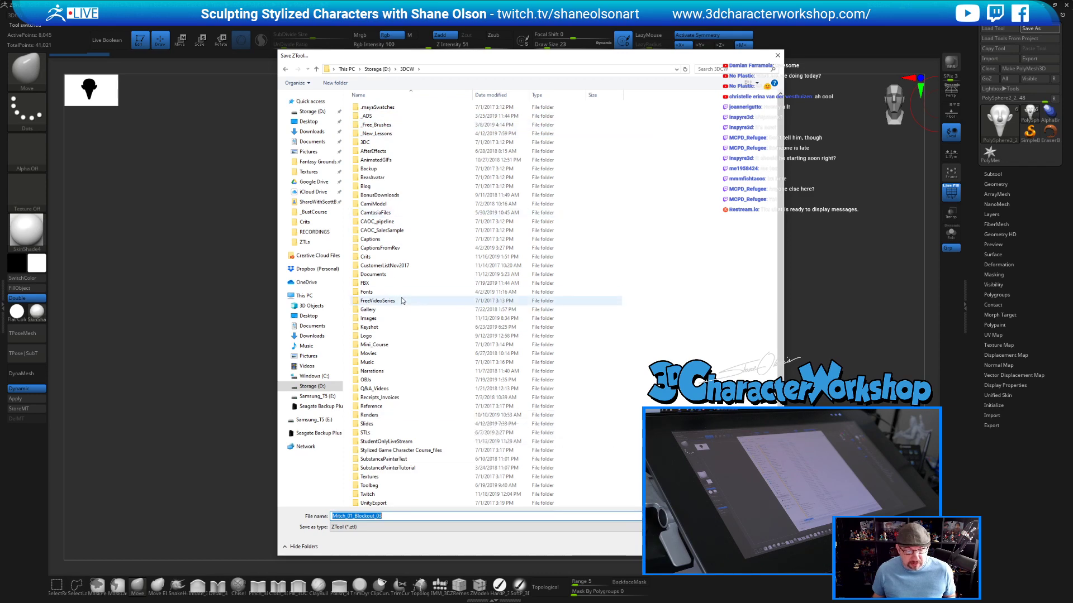
pyautogui.scroll(-1, 407, 330)
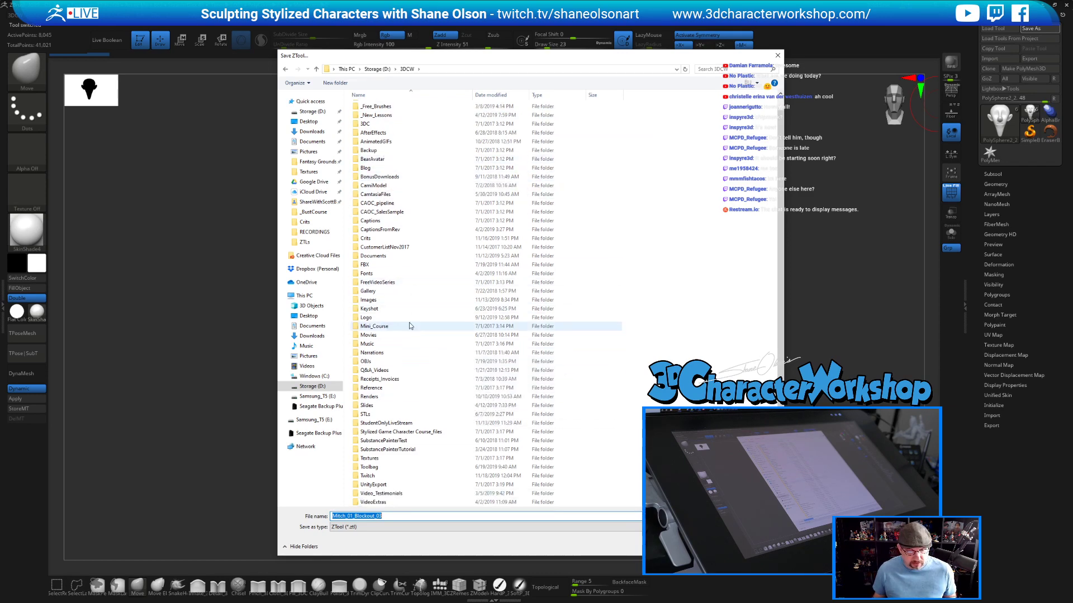
pyautogui.click(393, 302)
pyautogui.doubleClick(392, 302)
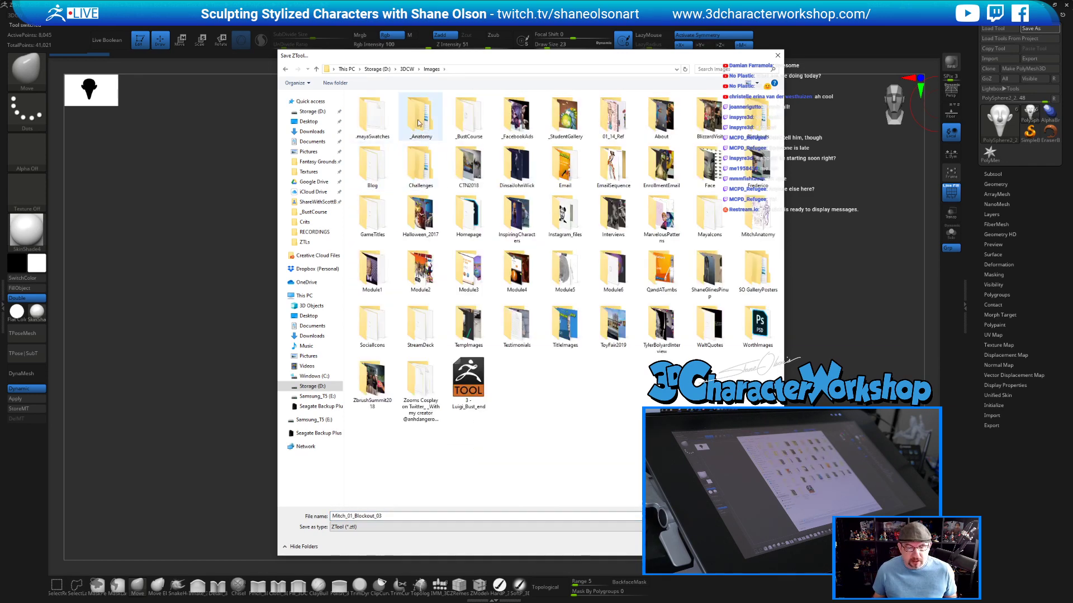
pyautogui.doubleClick(481, 112)
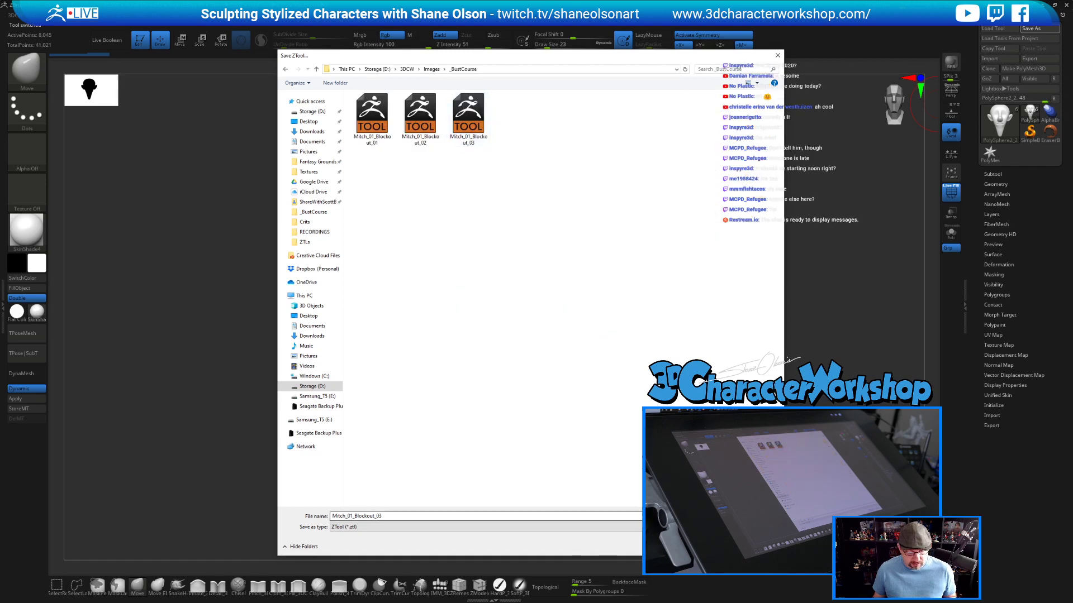
pyautogui.press('Return')
pyautogui.click(561, 308)
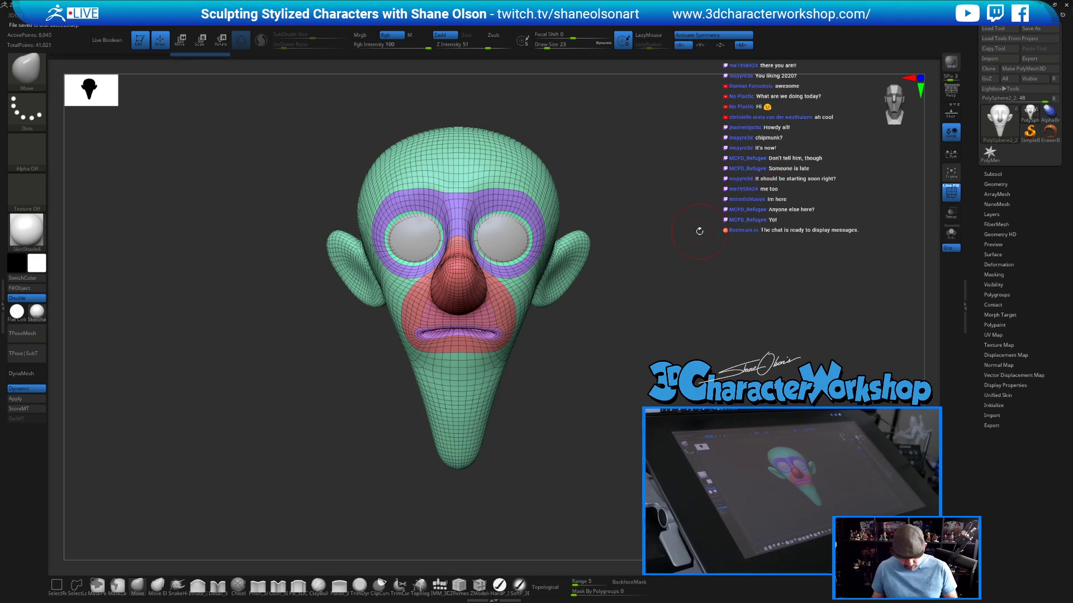
# Open the _Start_3DCW.ZPR project from Lightbox without saving changes to the current project.
pyautogui.press(',')
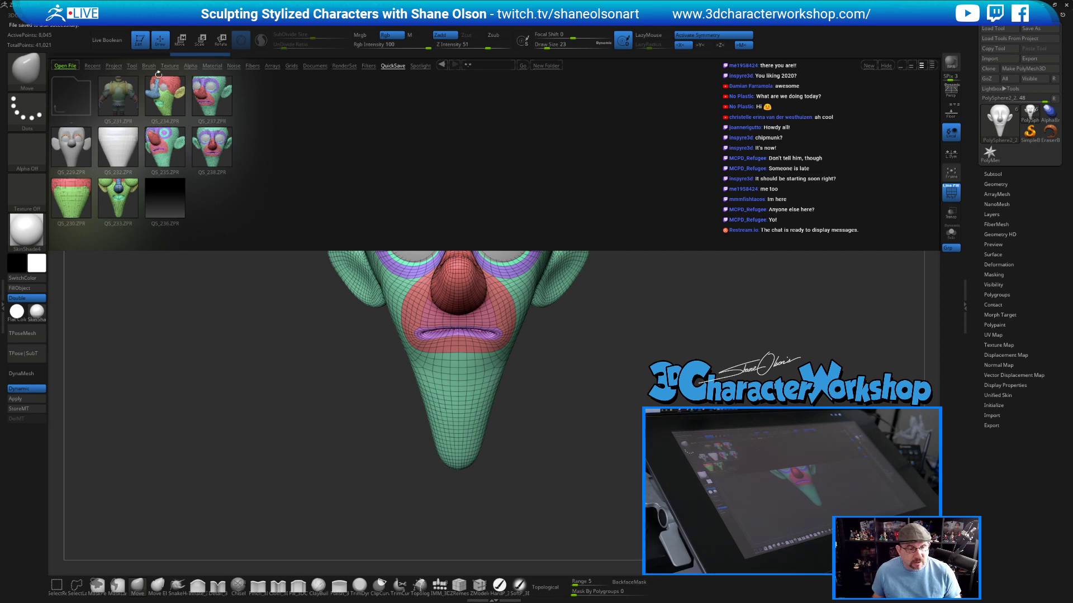
pyautogui.click(112, 65)
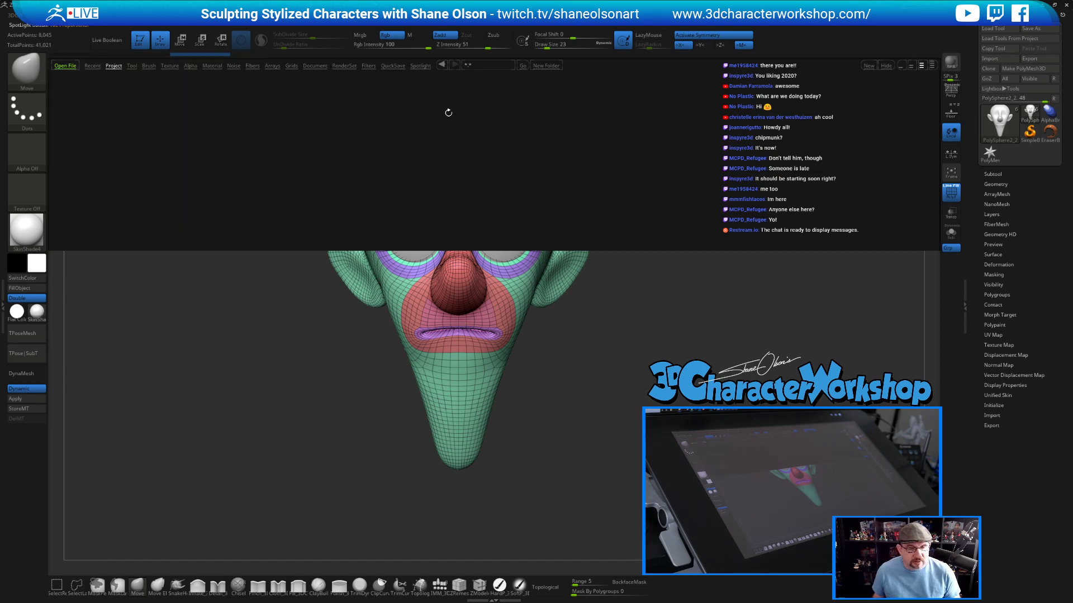
pyautogui.doubleClick(681, 97)
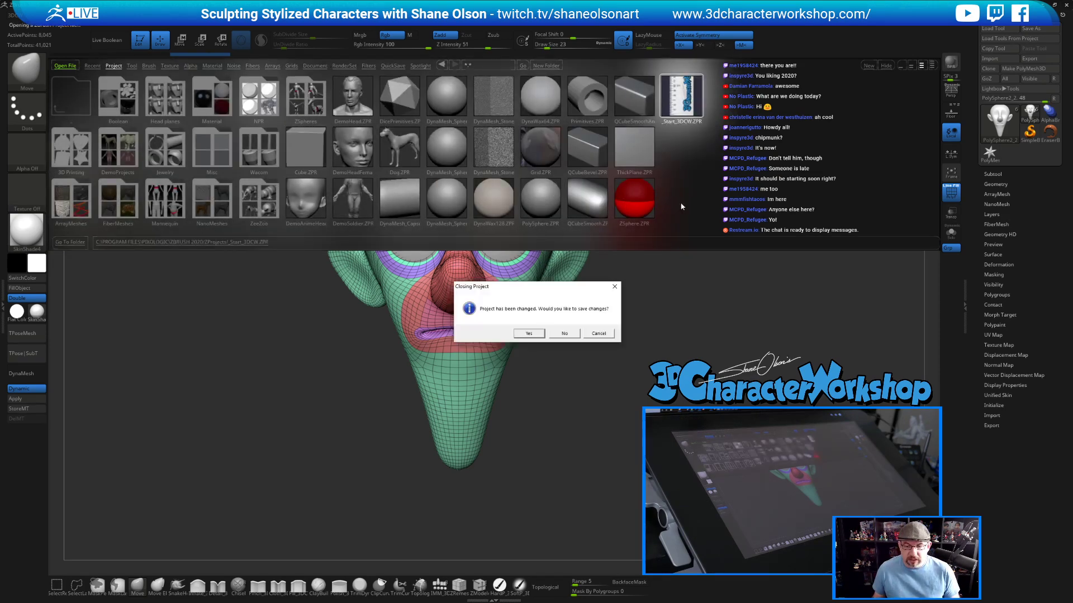
pyautogui.click(570, 334)
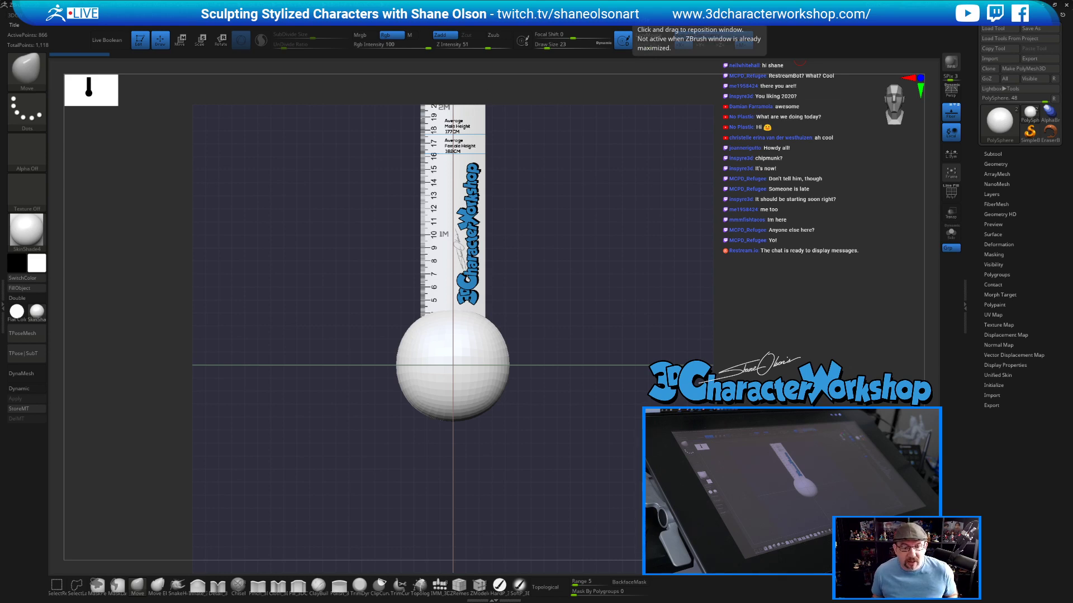
# Import the Mitch_TriangleSquirrel image from the 3DCW Twitch folder as a texture.
pyautogui.click(439, 16)
pyautogui.click(459, 73)
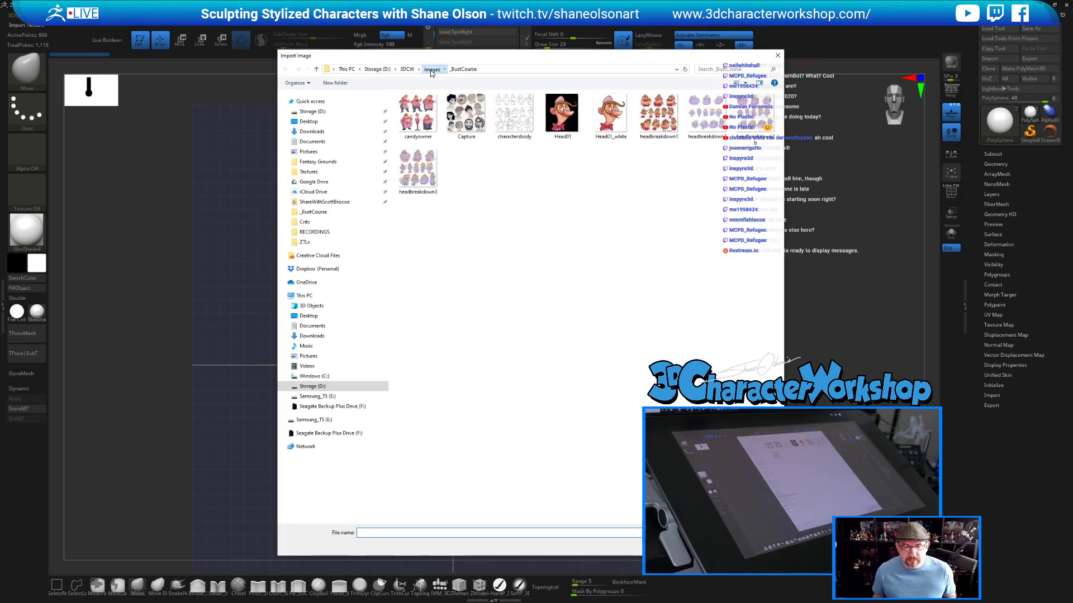
pyautogui.click(431, 69)
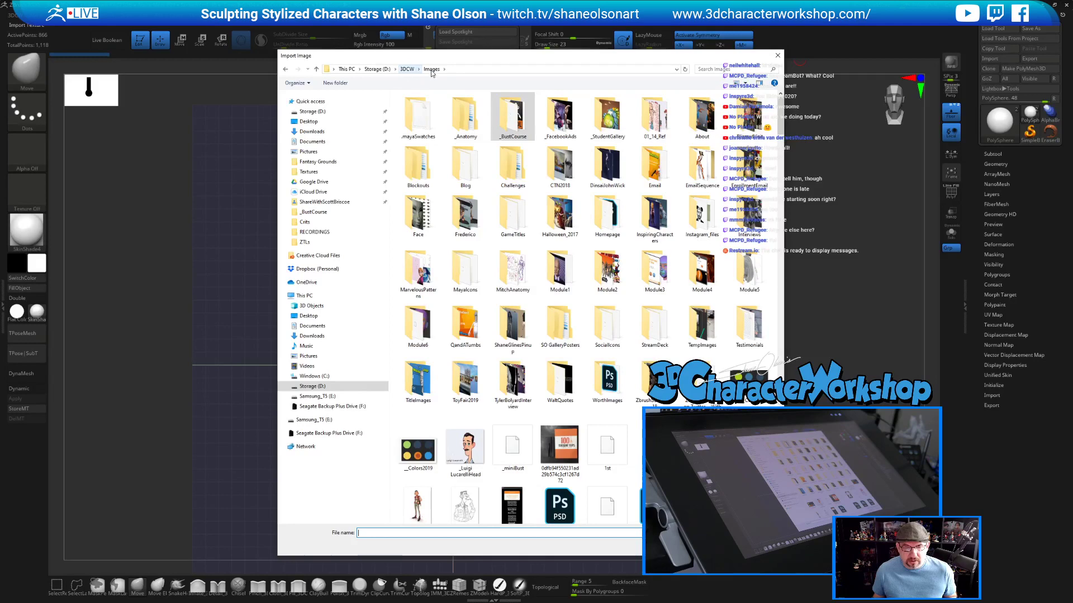
pyautogui.click(406, 69)
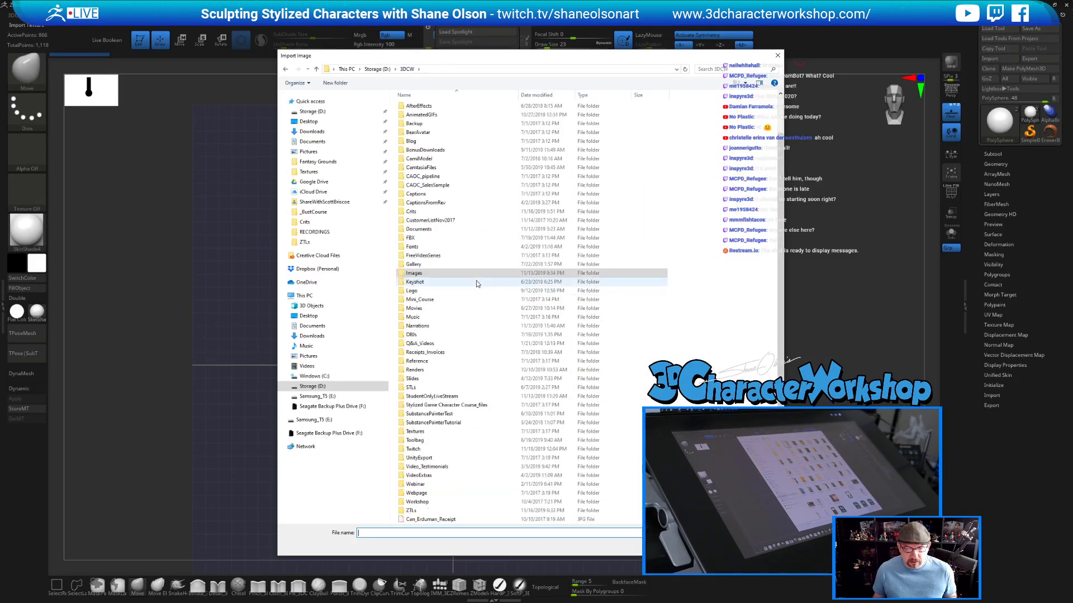
pyautogui.doubleClick(416, 475)
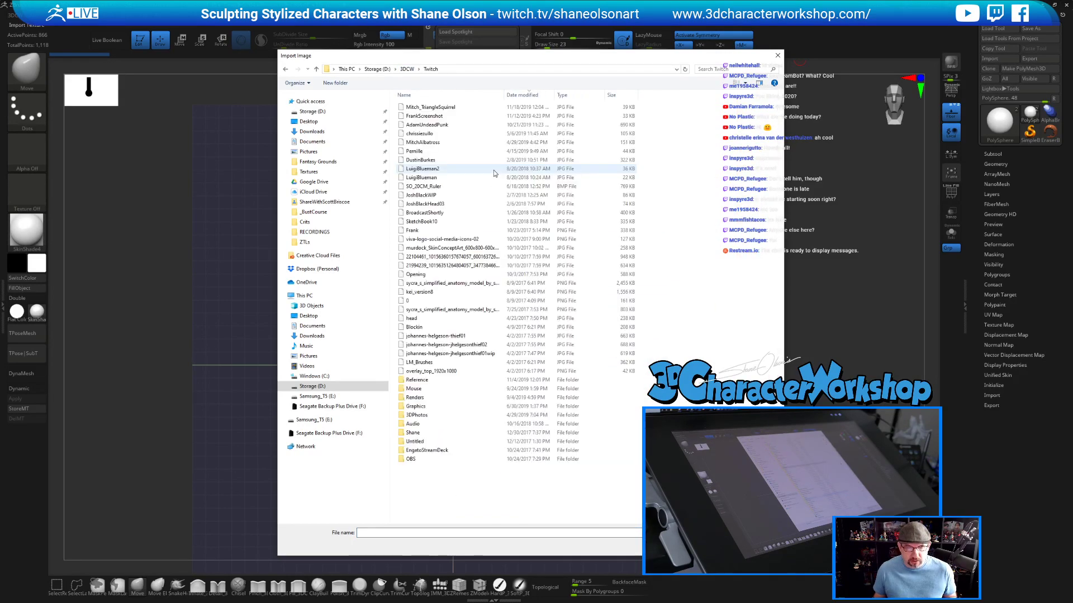
pyautogui.click(461, 109)
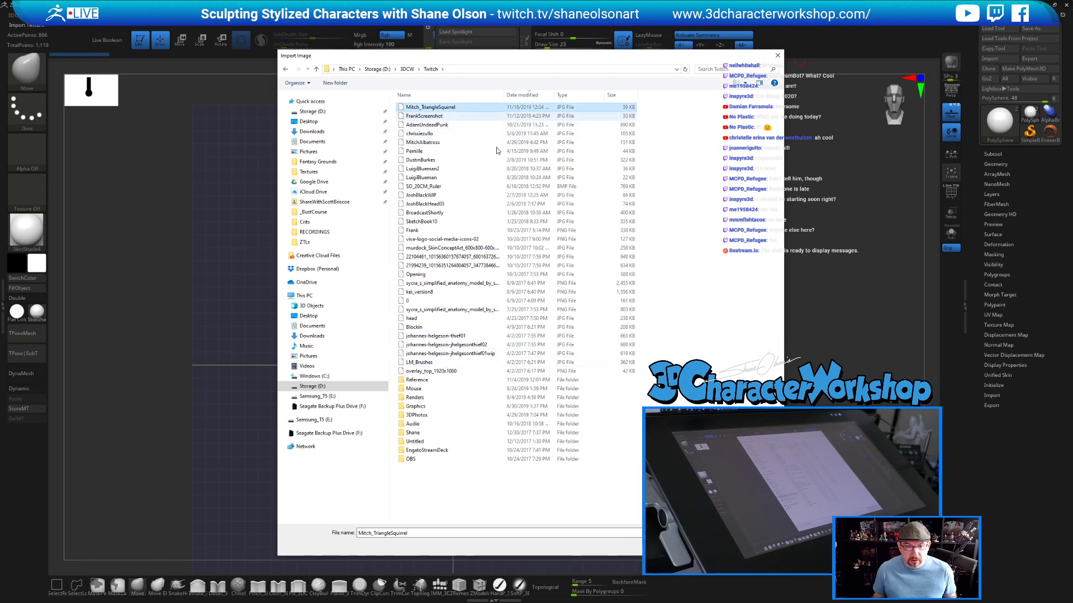
pyautogui.click(708, 546)
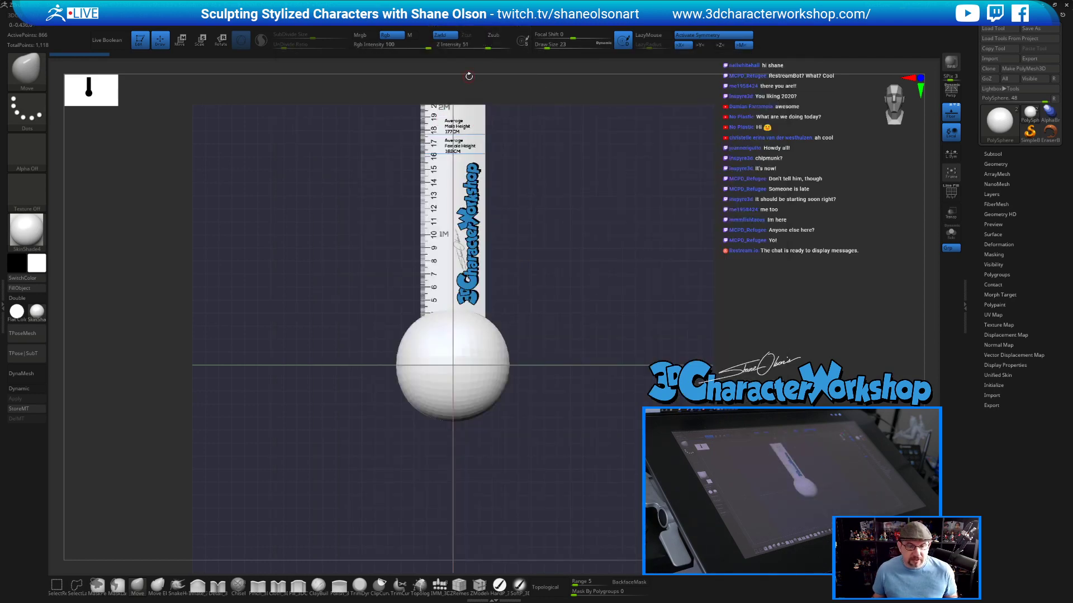
# Select the imported squirrel texture and add it to Spotlight.
pyautogui.moveTo(435, 16)
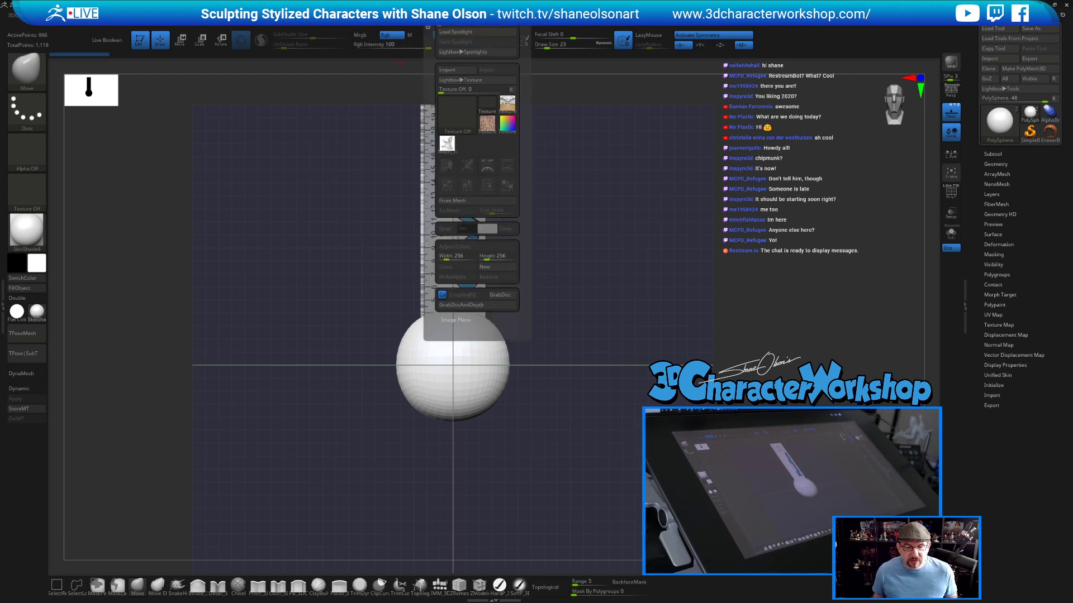
pyautogui.click(447, 144)
pyautogui.click(510, 167)
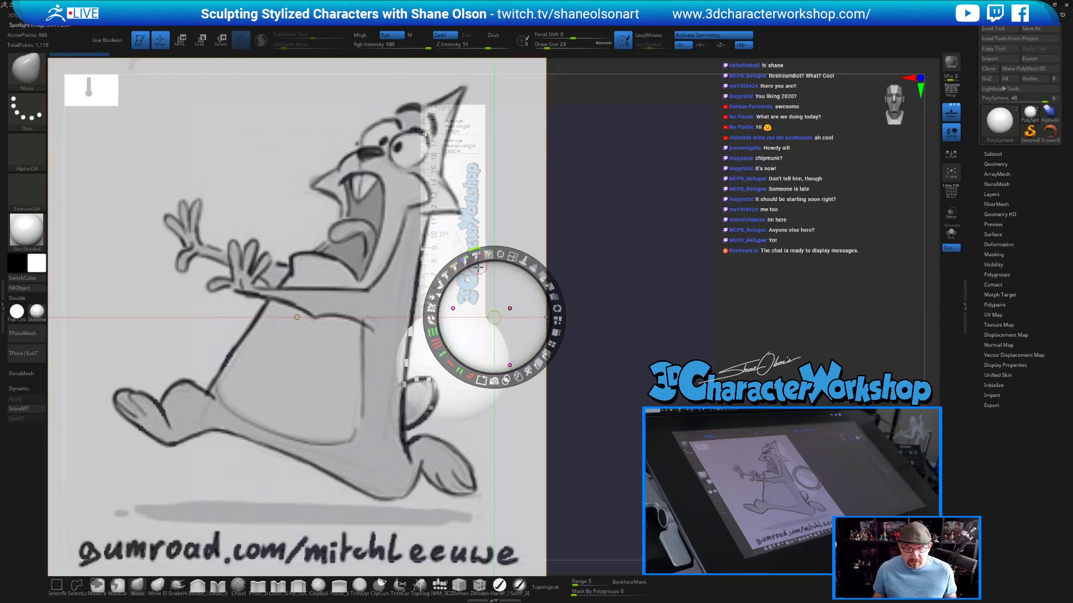
# Brighten the Spotlight squirrel reference and place it at a reduced size in the canvas's upper-left corner, leaving Spotlight editing.
pyautogui.moveTo(475, 258); pyautogui.dragTo(478, 256)
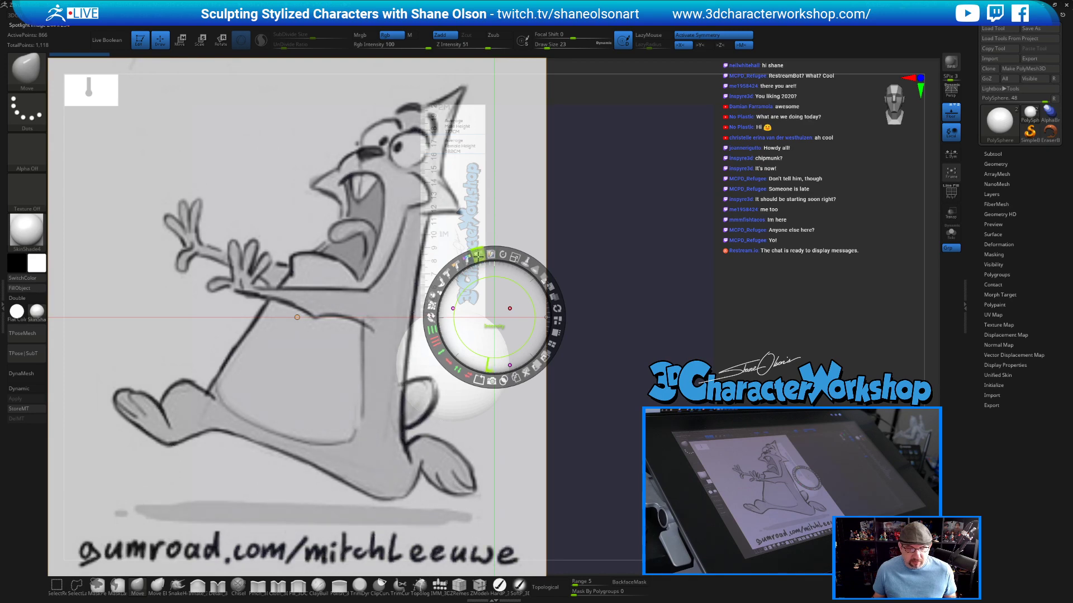
pyautogui.moveTo(545, 276); pyautogui.dragTo(558, 319)
pyautogui.moveTo(520, 258); pyautogui.dragTo(220, 165)
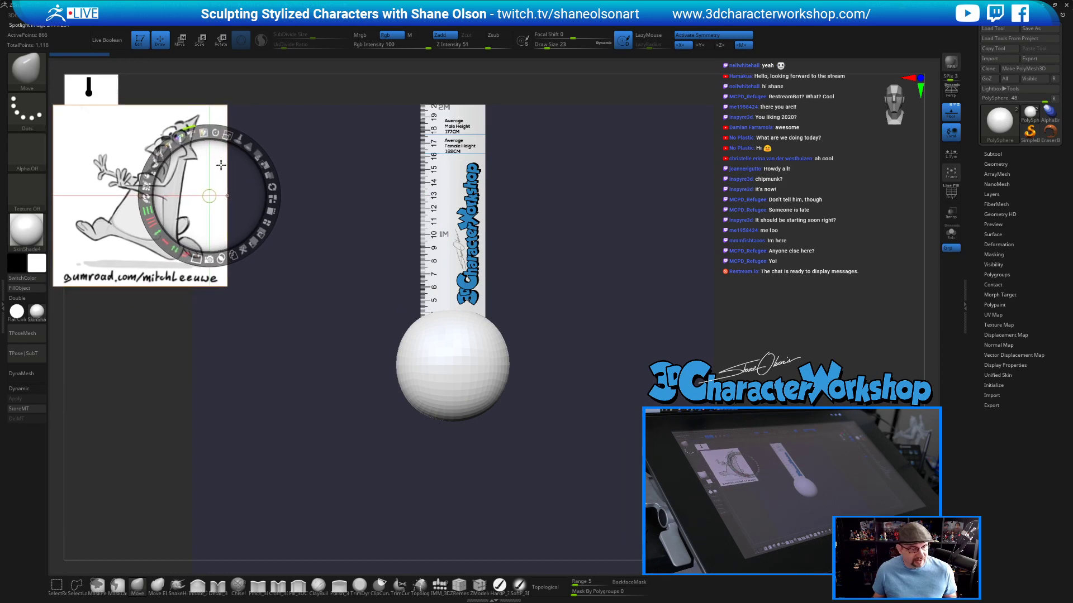
pyautogui.press('z')
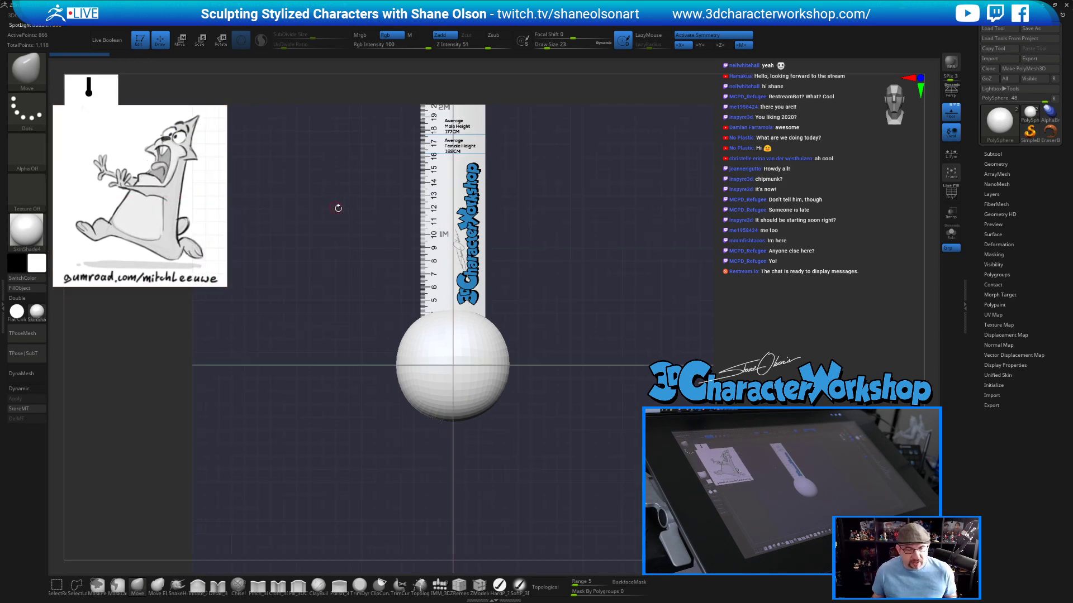
# Expand the Subtool list of the start project containing the ruler and the PolySphere.
pyautogui.keyDown('alt'); pyautogui.moveTo(355, 215); pyautogui.dragTo(370, 219); pyautogui.keyUp('alt')
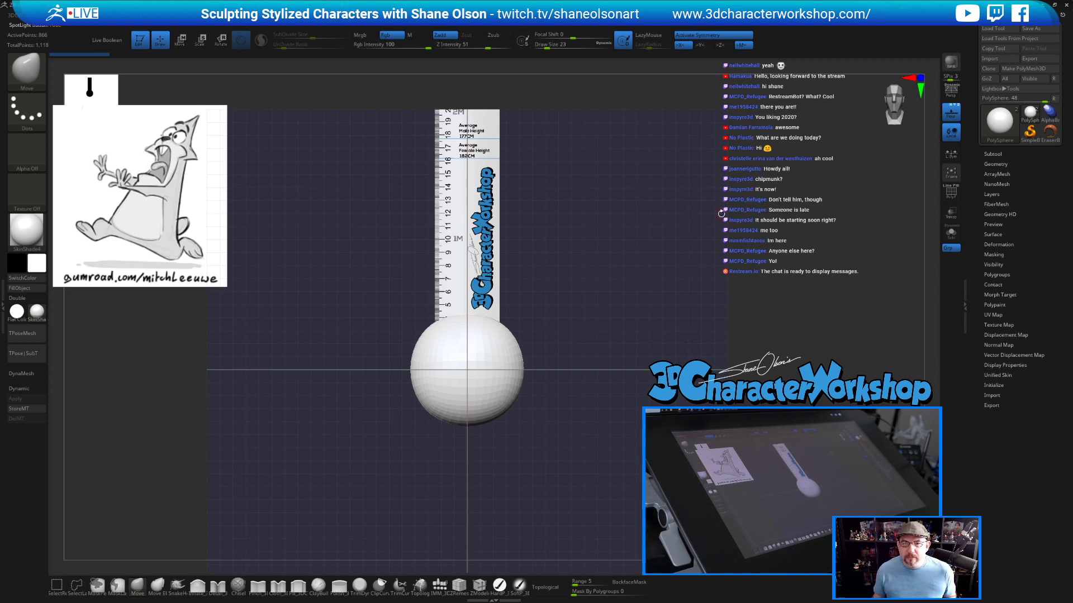
pyautogui.click(993, 155)
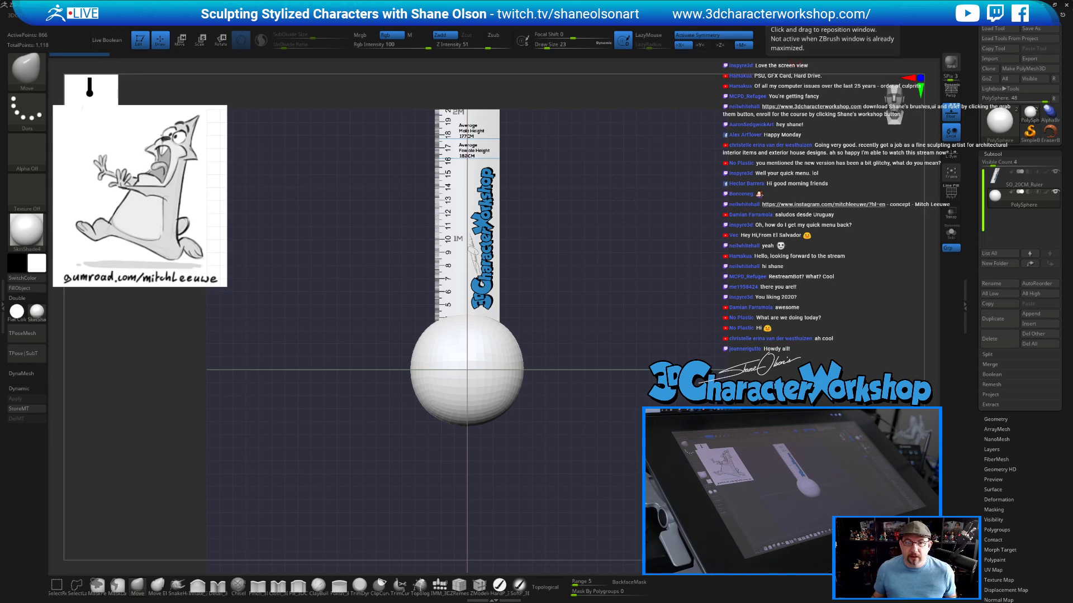
pyautogui.moveTo(622, 259); pyautogui.dragTo(618, 263)
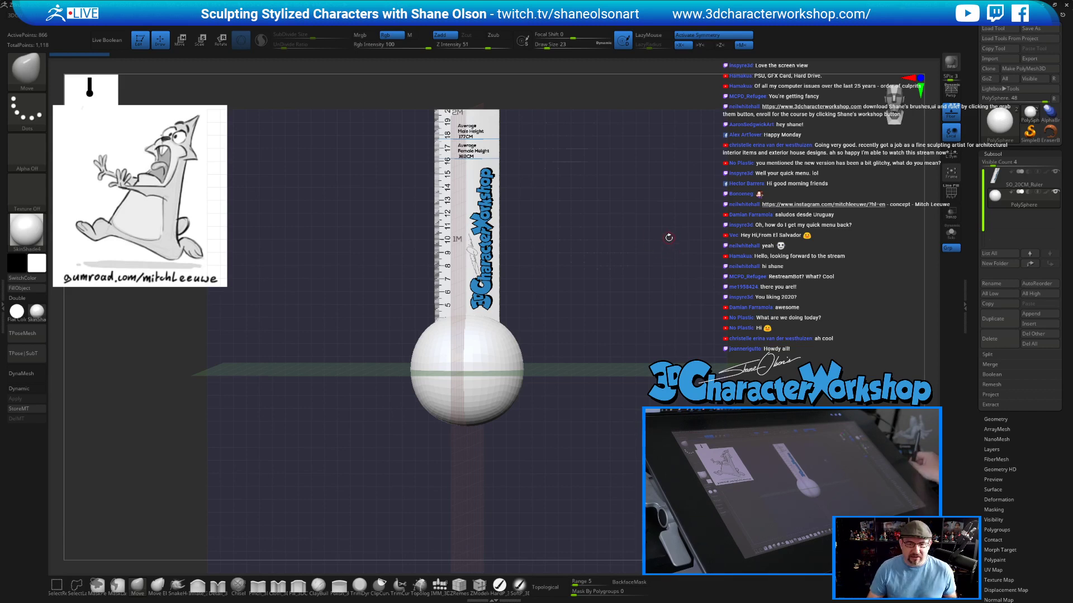
pyautogui.moveTo(591, 383)
pyautogui.mouseDown()
pyautogui.moveTo(597, 376)
pyautogui.moveTo(570, 427)
pyautogui.mouseUp()
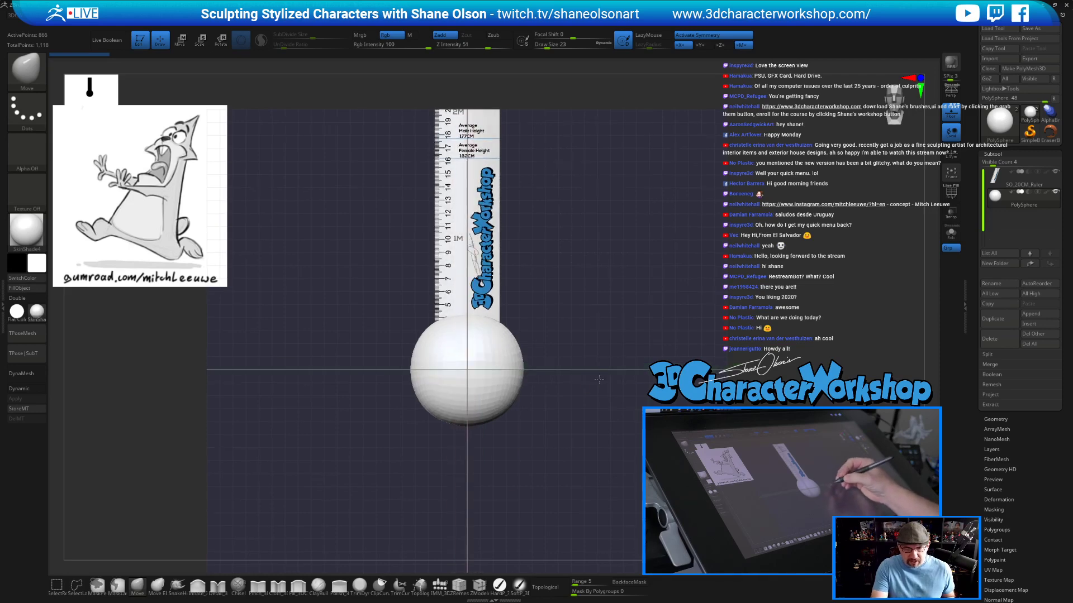
pyautogui.rightClick(570, 428)
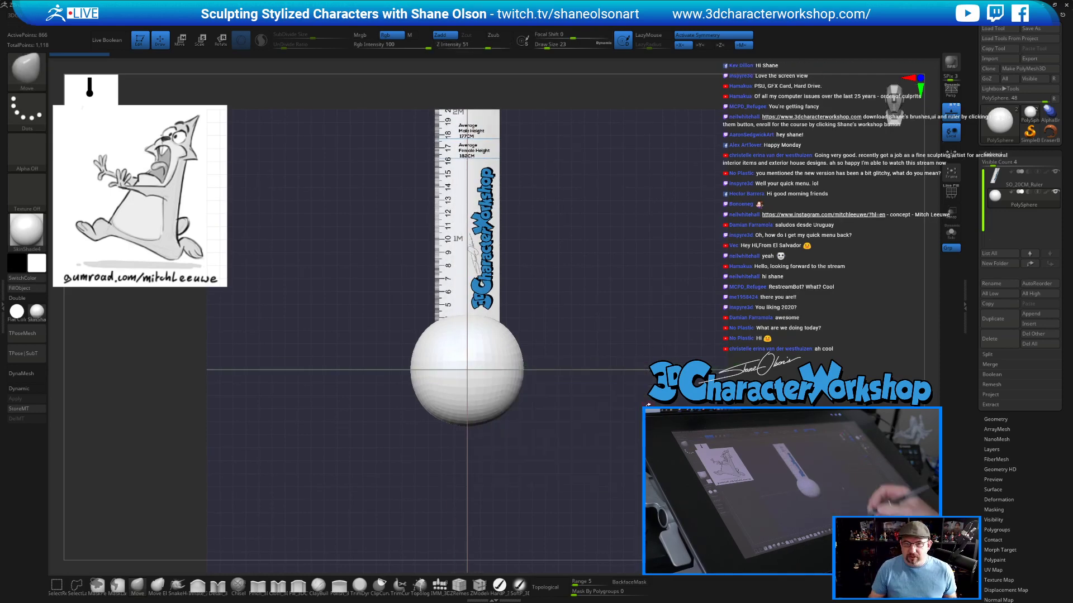
# Hide the ruler subtool, leaving only the PolySphere in view.
pyautogui.keyDown('ctrl'); pyautogui.moveTo(651, 384); pyautogui.dragTo(599, 340, button='right'); pyautogui.keyUp('ctrl')
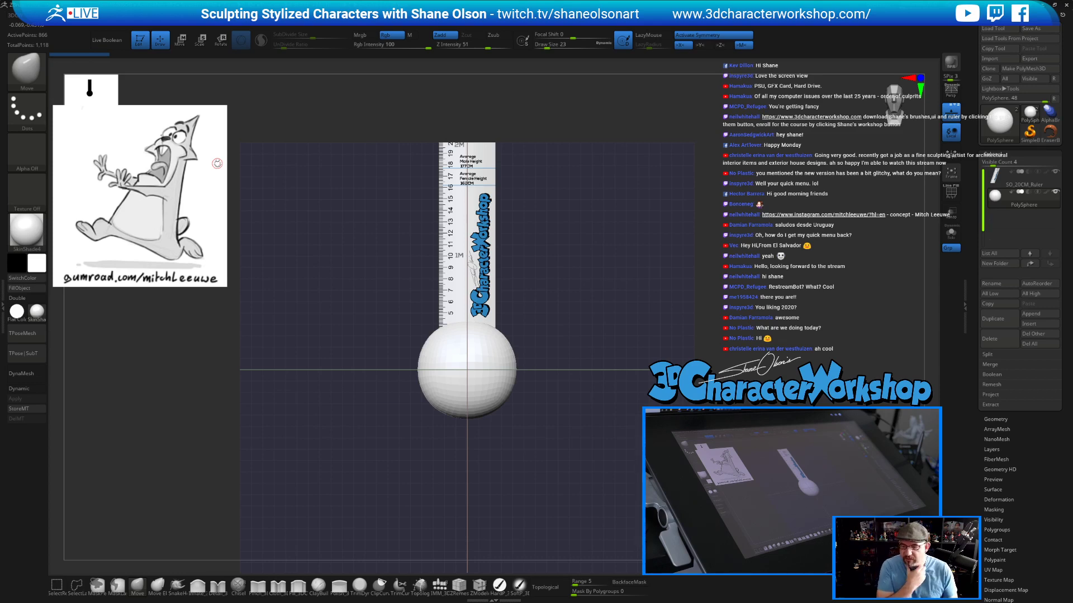
pyautogui.click(1055, 172)
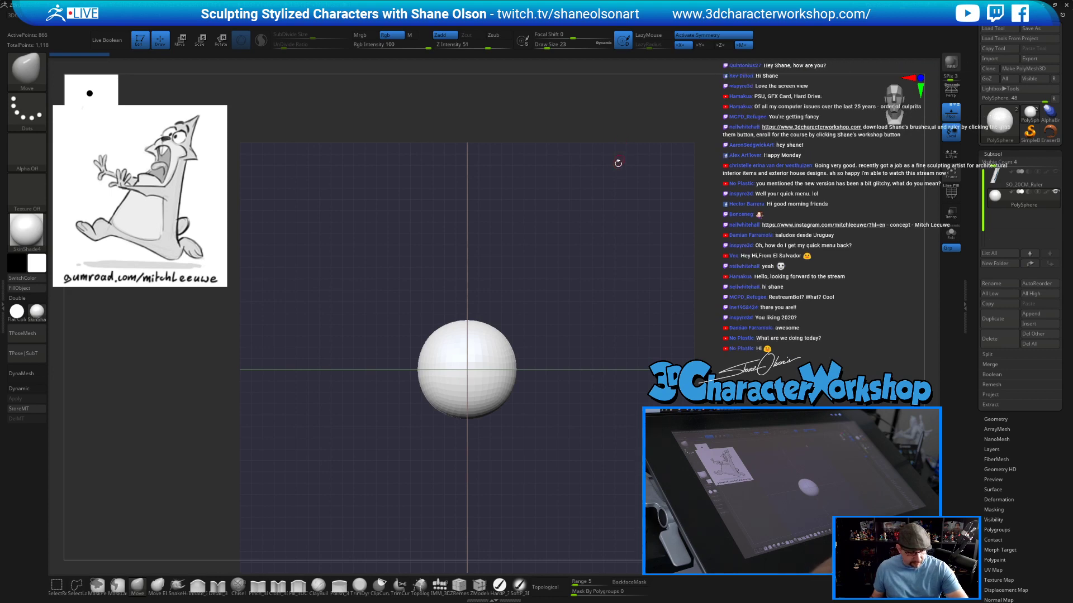
pyautogui.press(',')
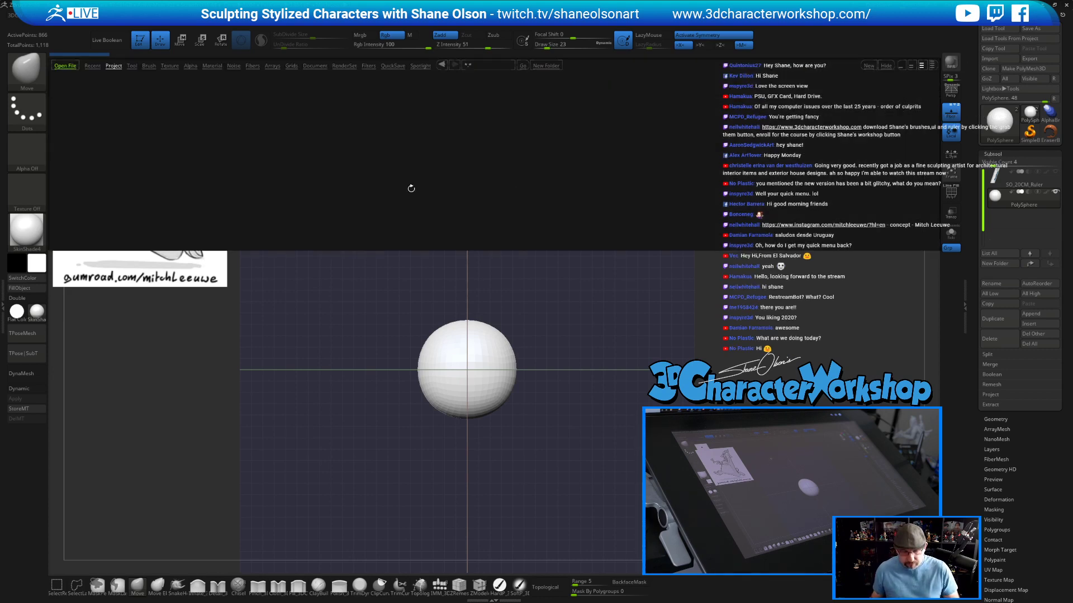
pyautogui.press(',')
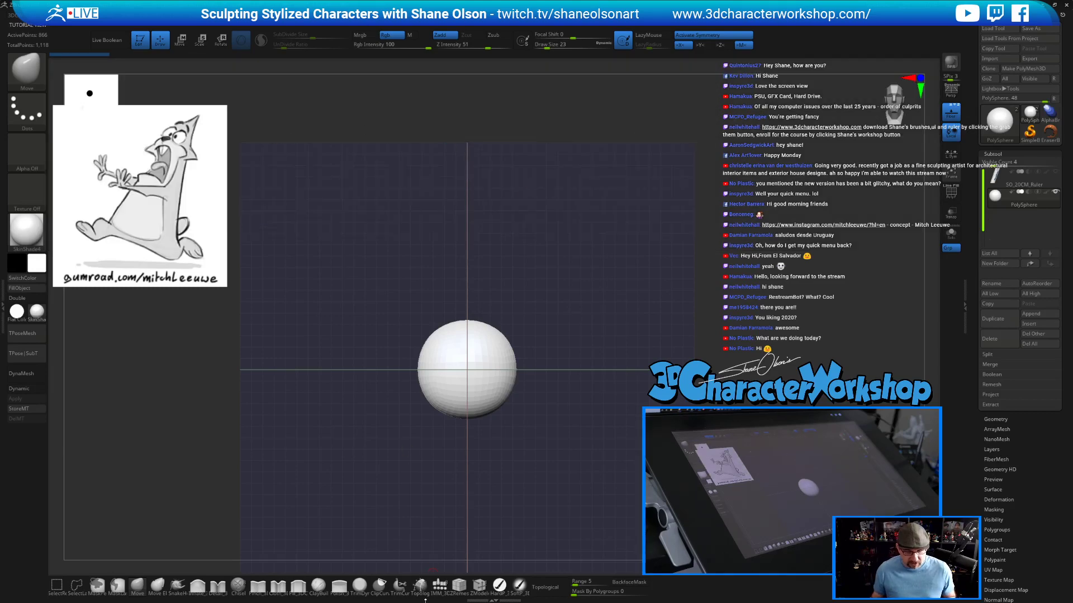
# Insert a Cylinder centred on the PolySphere with the IMM primitives brush and turn on PolyFrame display.
pyautogui.click(440, 585)
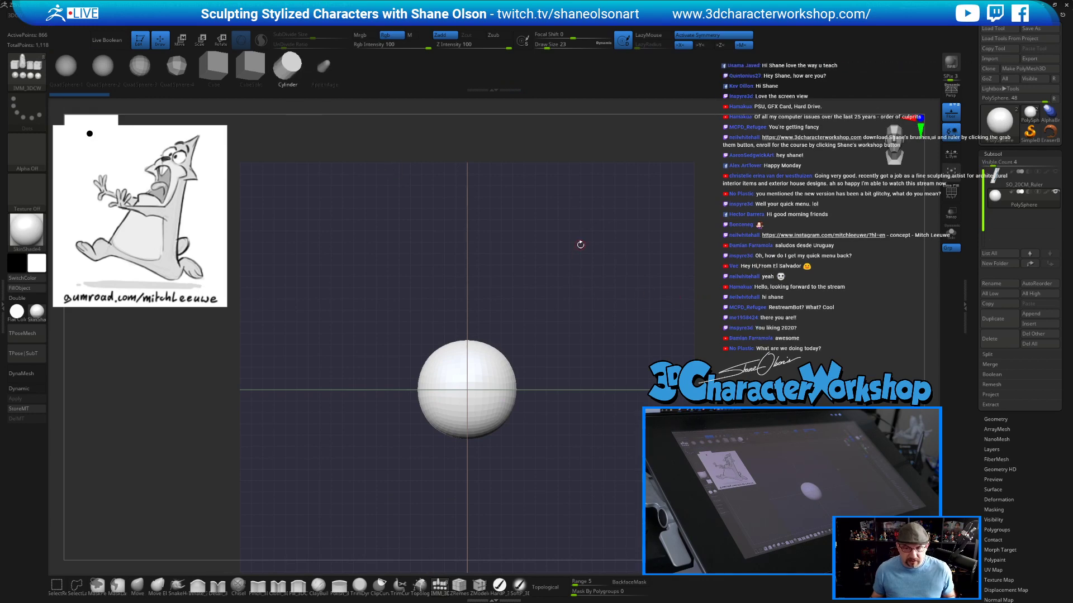
pyautogui.moveTo(580, 248); pyautogui.dragTo(567, 307)
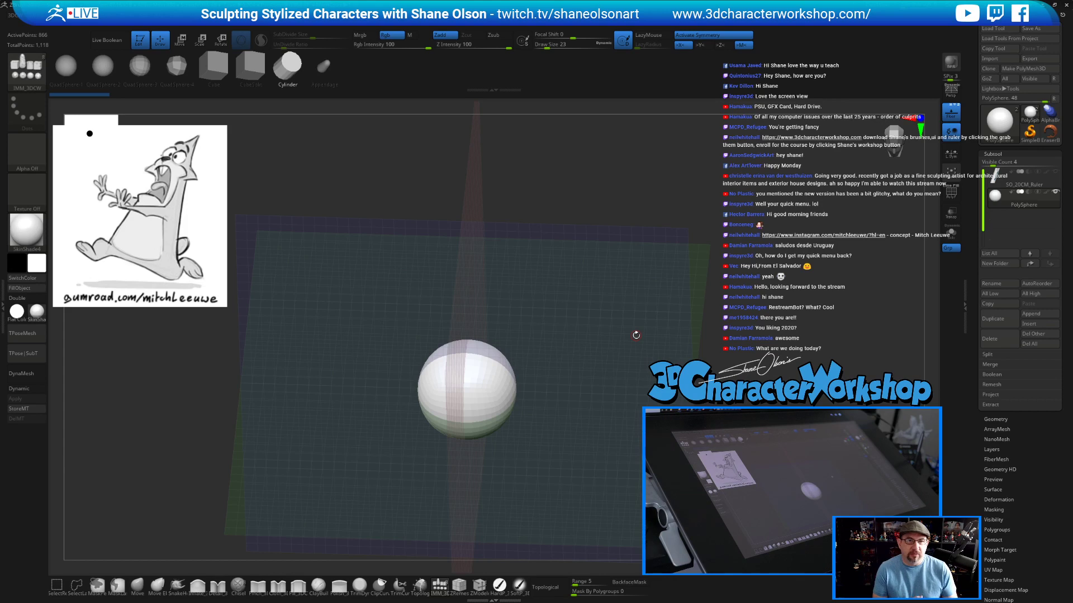
pyautogui.keyDown('shift'); pyautogui.moveTo(635, 335); pyautogui.dragTo(630, 352); pyautogui.keyUp('shift')
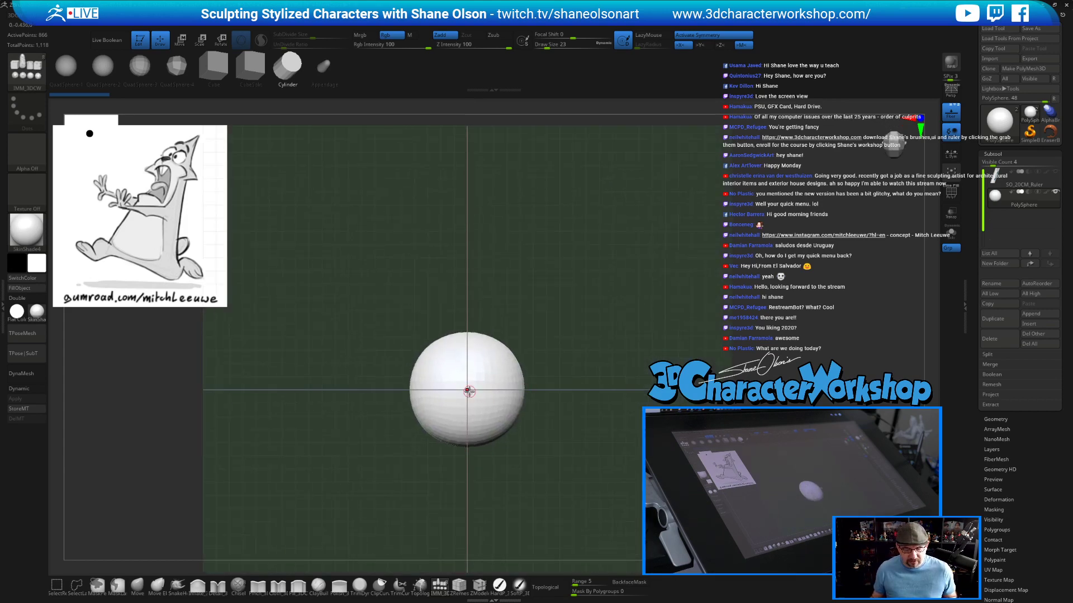
pyautogui.moveTo(467, 389); pyautogui.dragTo(479, 449)
pyautogui.keyDown('shift'); pyautogui.moveTo(688, 399); pyautogui.dragTo(693, 356); pyautogui.keyUp('shift')
pyautogui.hotkey('shift', 'f')
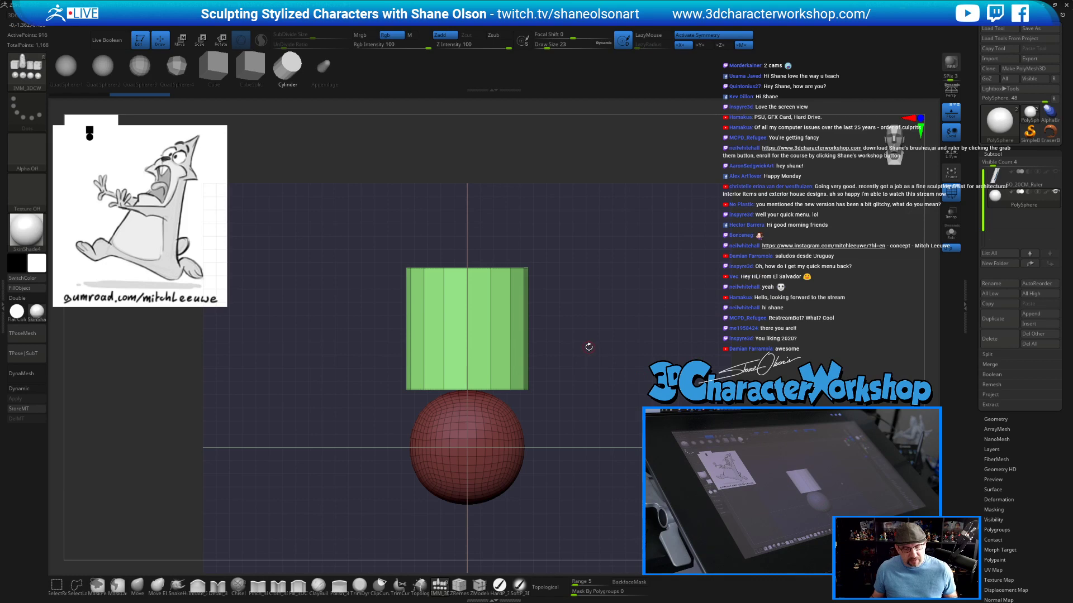
pyautogui.moveTo(646, 369)
pyautogui.mouseDown()
pyautogui.moveTo(630, 345)
pyautogui.moveTo(632, 368)
pyautogui.mouseUp()
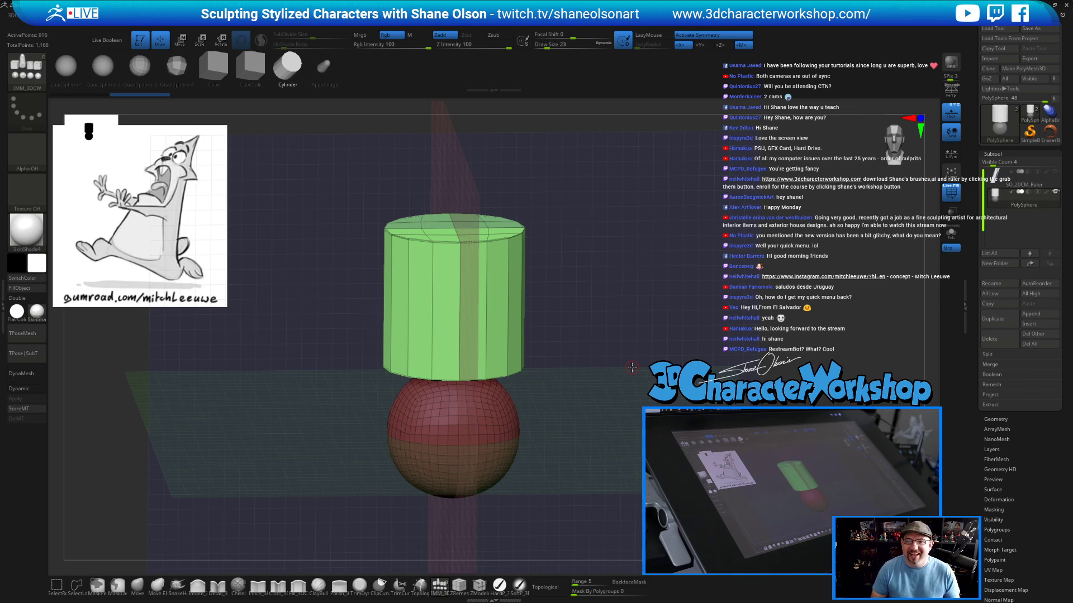
pyautogui.keyDown('shift'); pyautogui.moveTo(631, 367); pyautogui.dragTo(632, 342); pyautogui.keyUp('shift')
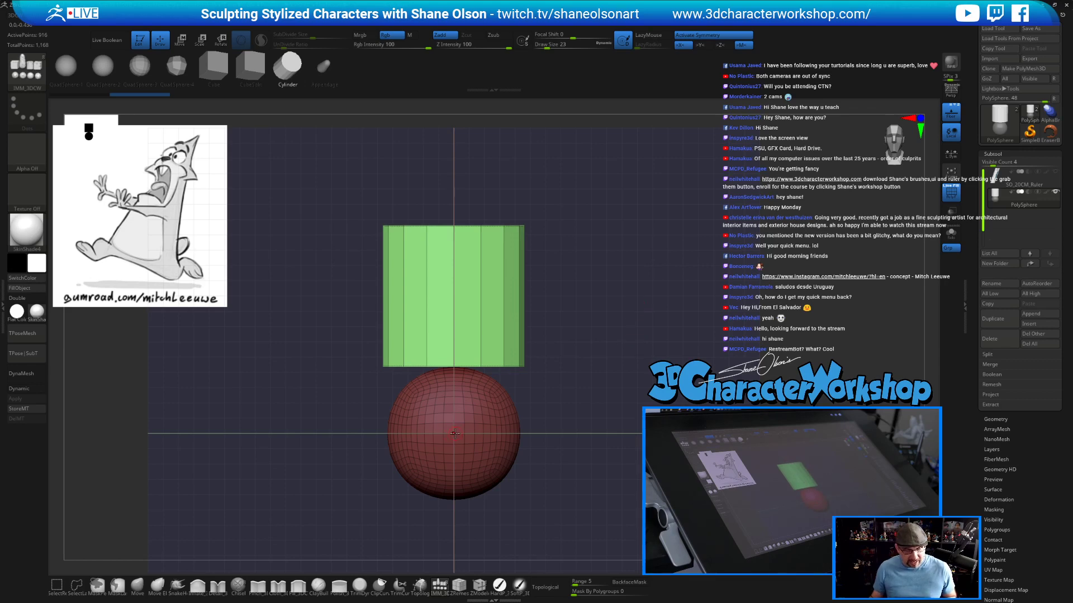
# Isolate the inserted cylinder's polygroup and delete the hidden sphere geometry.
pyautogui.hotkey('ctrl', 'shift')
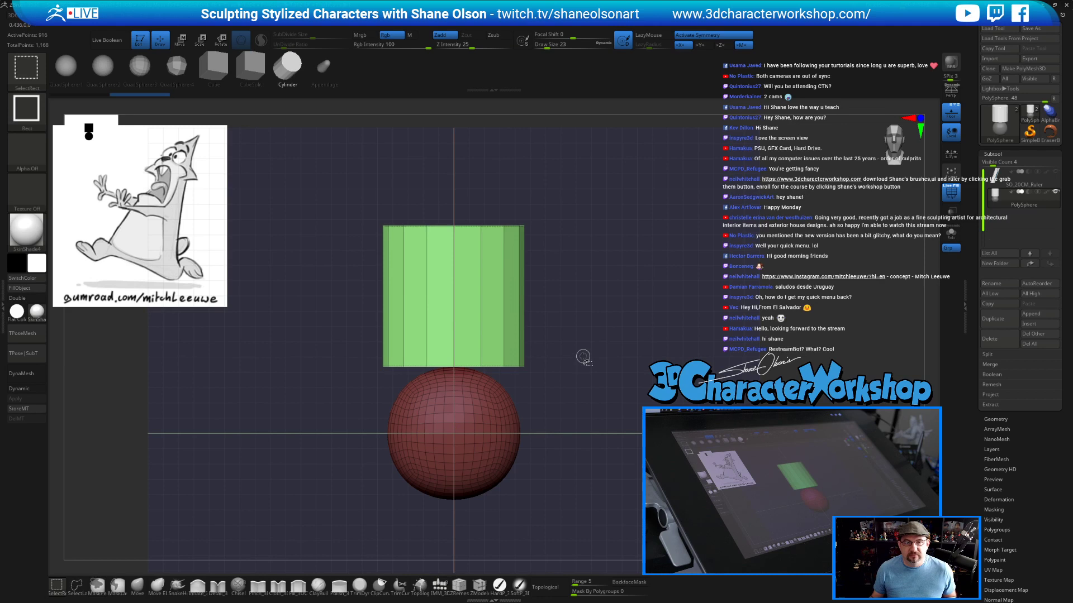
pyautogui.keyDown('ctrl'); pyautogui.keyDown('shift'); pyautogui.click(453, 434); pyautogui.keyUp('shift'); pyautogui.keyUp('ctrl')
pyautogui.keyDown('ctrl'); pyautogui.keyDown('shift'); pyautogui.click(454, 433); pyautogui.keyUp('shift'); pyautogui.keyUp('ctrl')
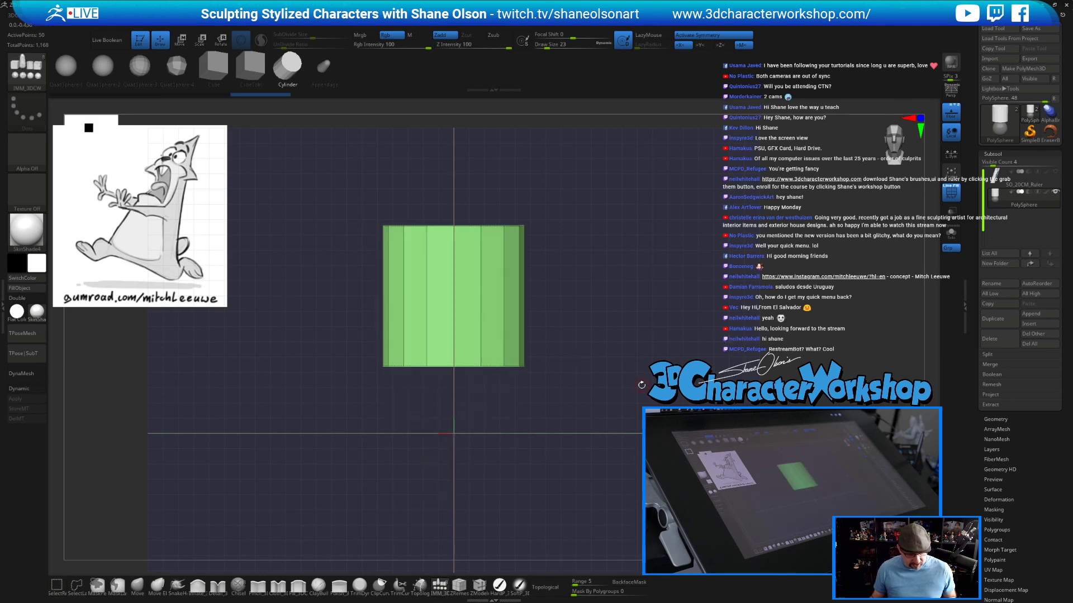
pyautogui.press('space')
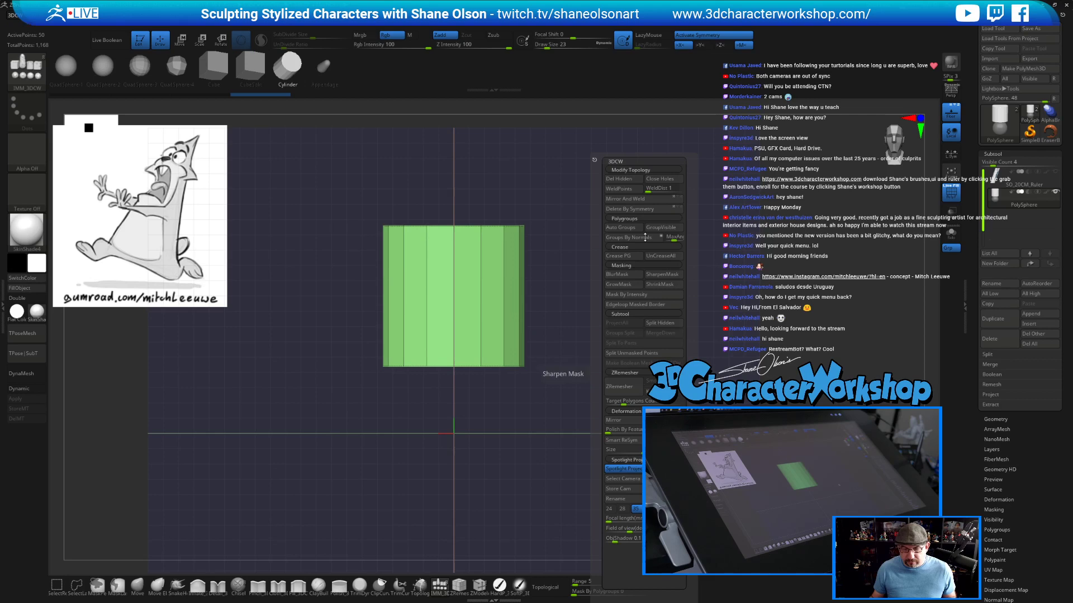
pyautogui.click(622, 181)
# Move the cylinder down until its base sits on the floor line, and hide the floor grid.
pyautogui.press('w')
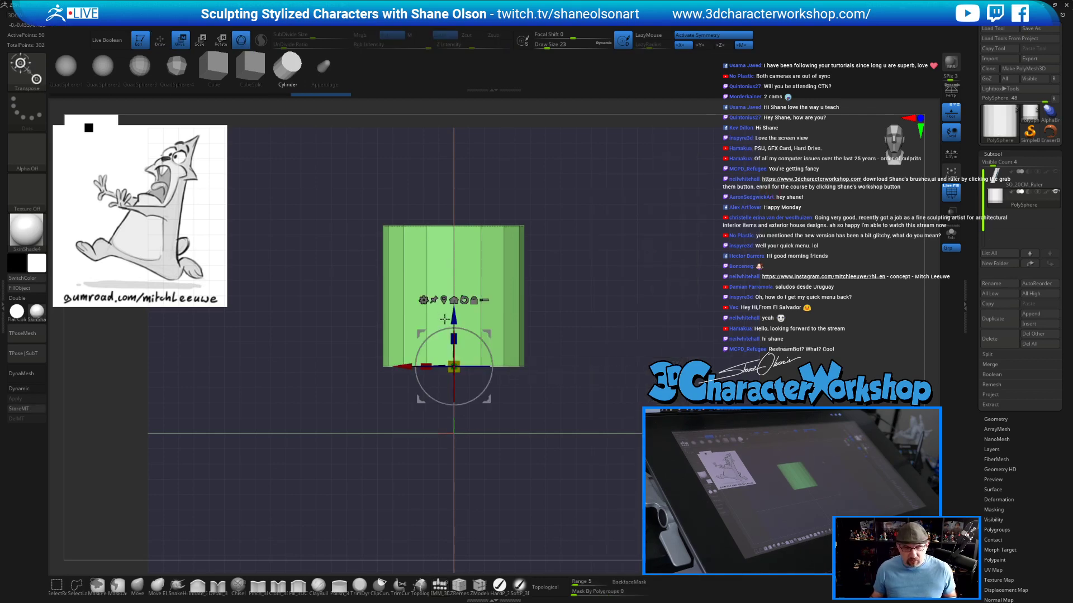
pyautogui.moveTo(450, 314); pyautogui.dragTo(451, 379)
pyautogui.moveTo(628, 287); pyautogui.dragTo(625, 324)
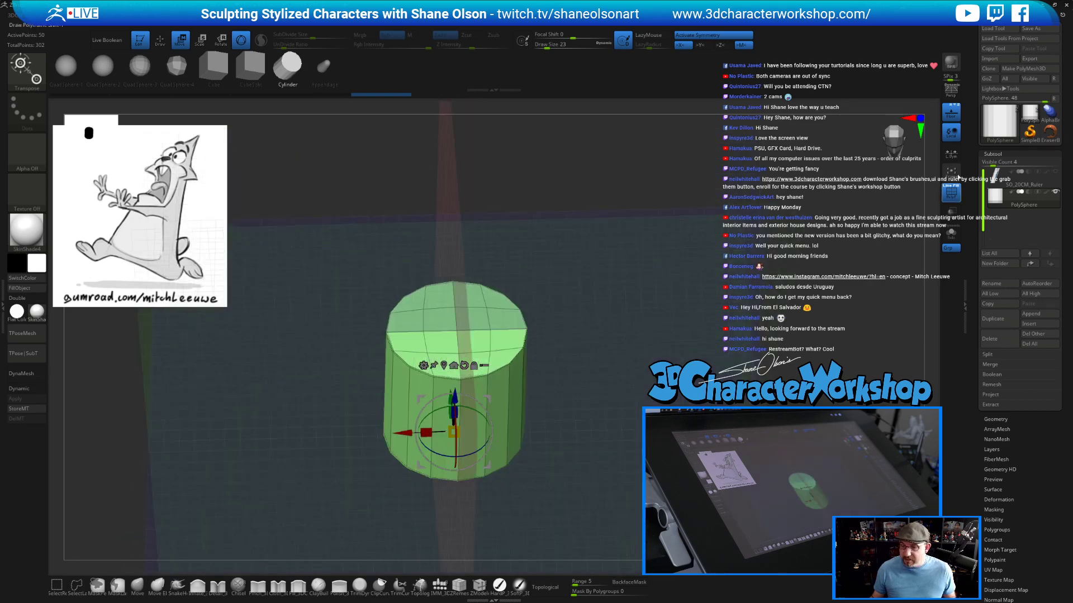
pyautogui.click(953, 114)
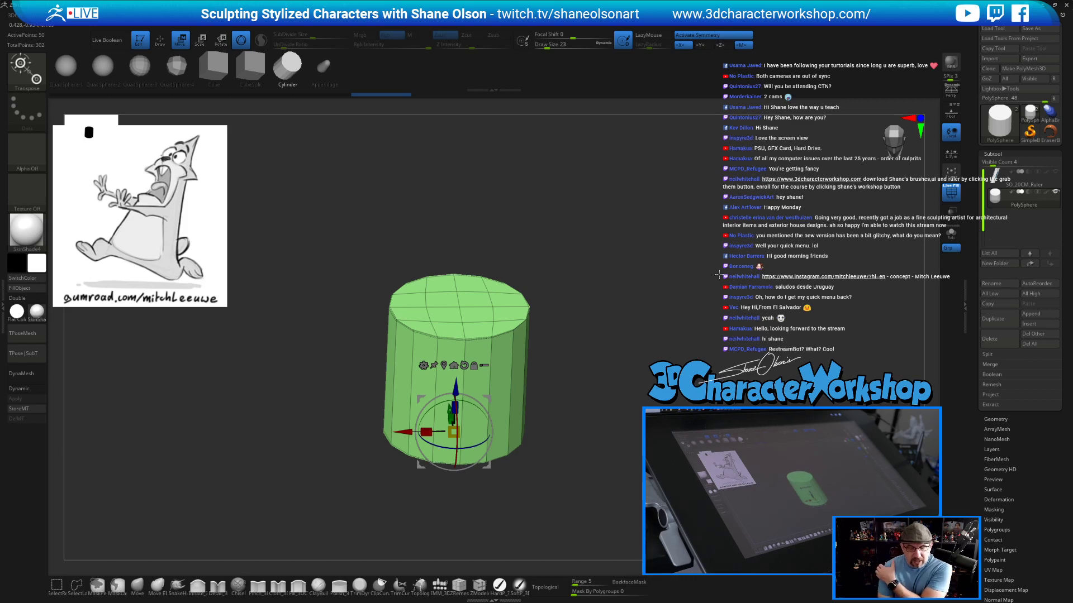
pyautogui.moveTo(634, 360); pyautogui.dragTo(633, 340)
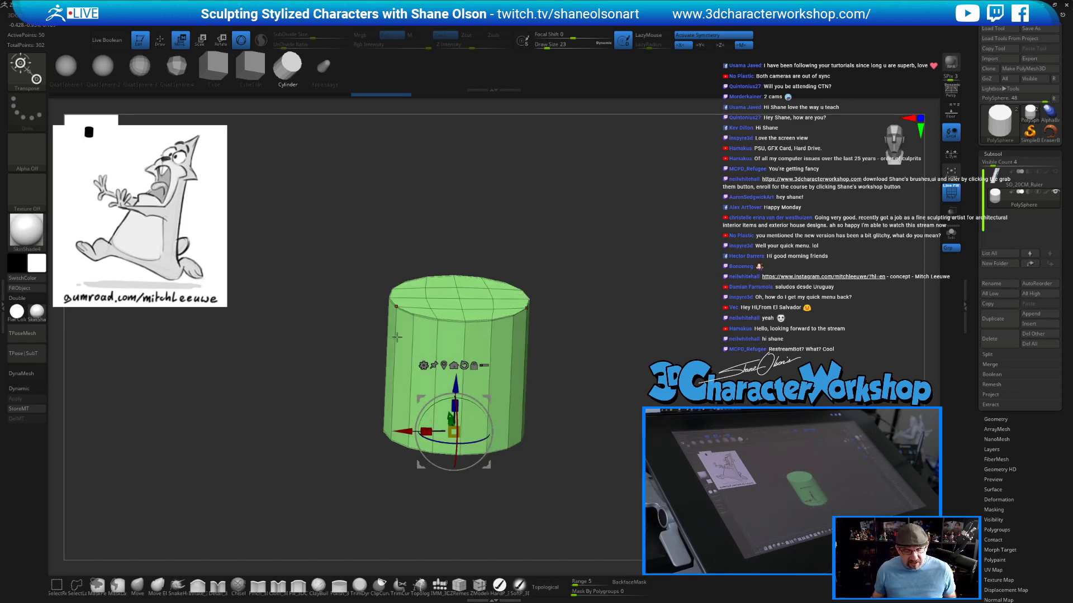
pyautogui.moveTo(571, 462); pyautogui.dragTo(568, 445)
# Mask the cylinder's lower end, relocate the gizmo to the top face, and scale the top in almost to a point.
pyautogui.keyDown('ctrl'); pyautogui.moveTo(327, 386); pyautogui.dragTo(601, 494); pyautogui.keyUp('ctrl')
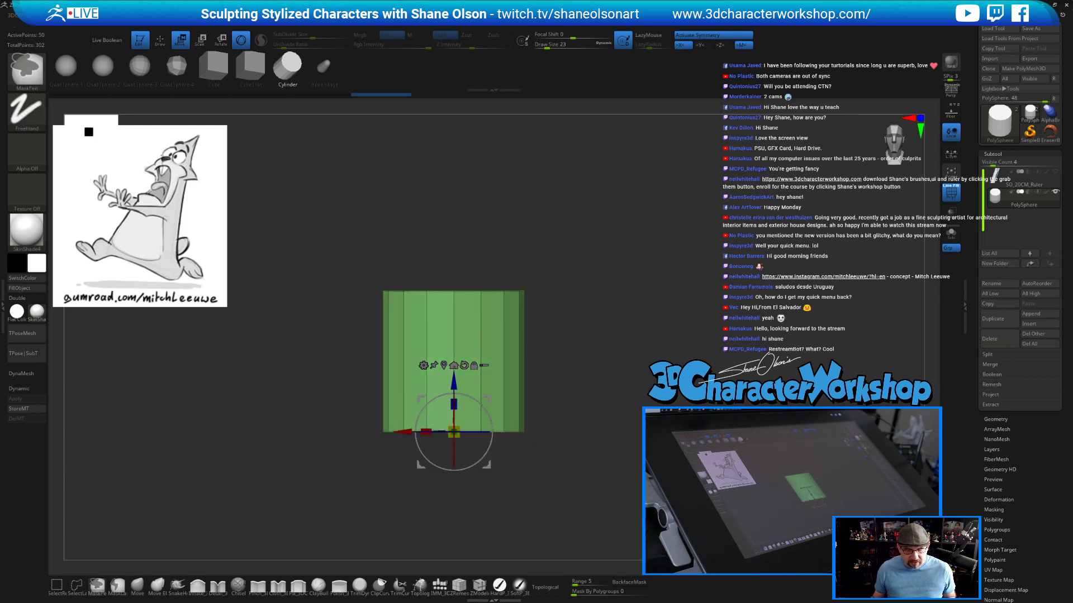
pyautogui.keyDown('alt'); pyautogui.moveTo(459, 384); pyautogui.dragTo(461, 242); pyautogui.keyUp('alt')
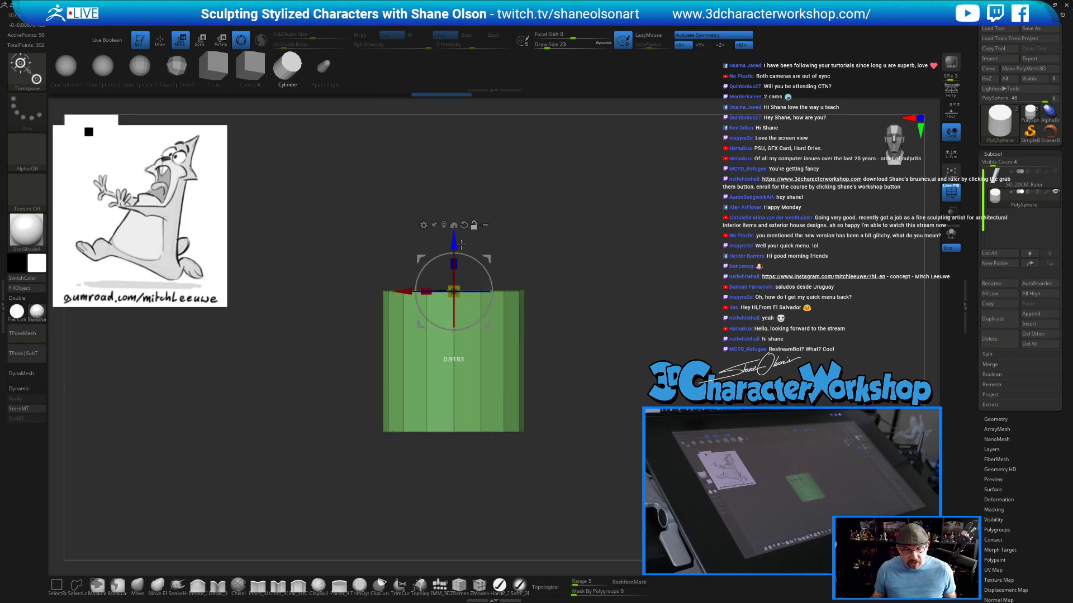
pyautogui.moveTo(565, 253); pyautogui.dragTo(562, 282)
pyautogui.moveTo(454, 292); pyautogui.dragTo(495, 248)
pyautogui.moveTo(593, 309); pyautogui.dragTo(546, 312)
# Raise the narrow unmasked end of the shape to stretch it into a taller cone.
pyautogui.moveTo(460, 345); pyautogui.dragTo(458, 308)
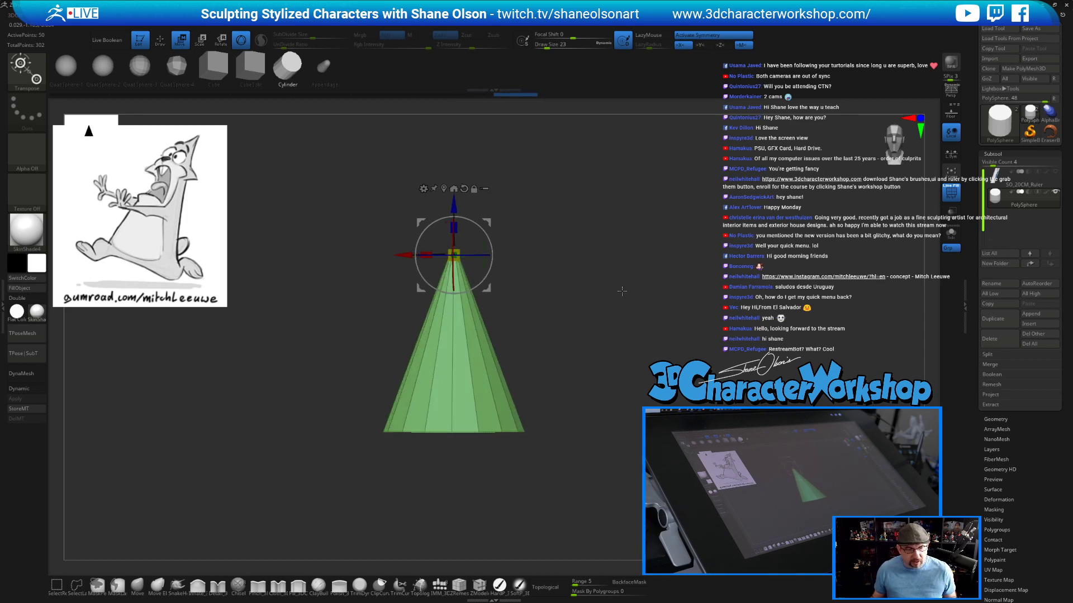
pyautogui.moveTo(454, 215); pyautogui.dragTo(454, 146)
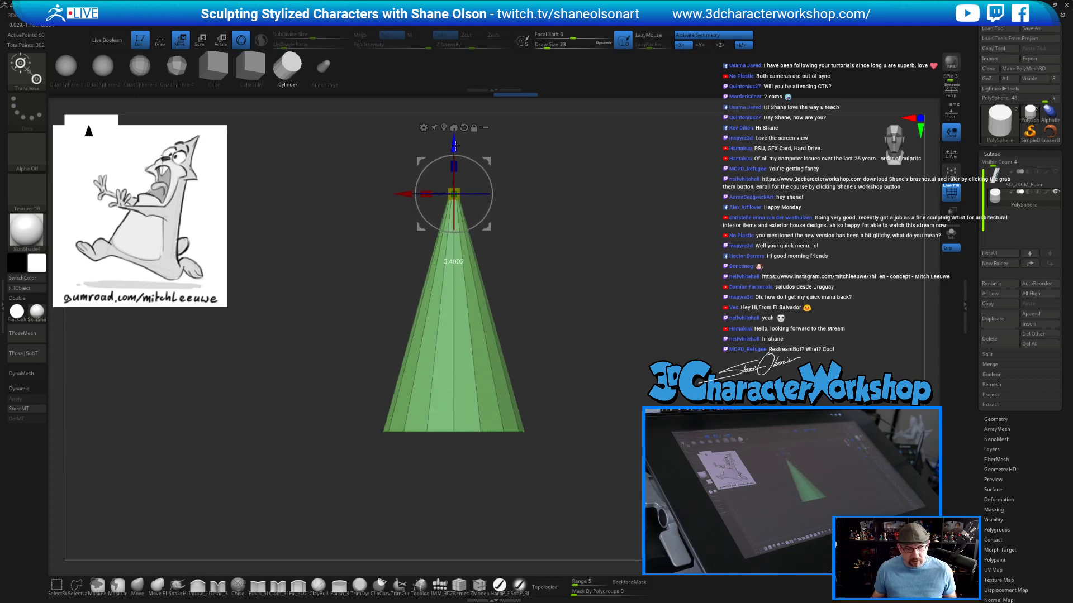
pyautogui.moveTo(627, 321)
pyautogui.keyDown('alt'); pyautogui.mouseDown()
pyautogui.moveTo(623, 280)
pyautogui.moveTo(621, 334)
pyautogui.mouseUp(); pyautogui.keyUp('alt')
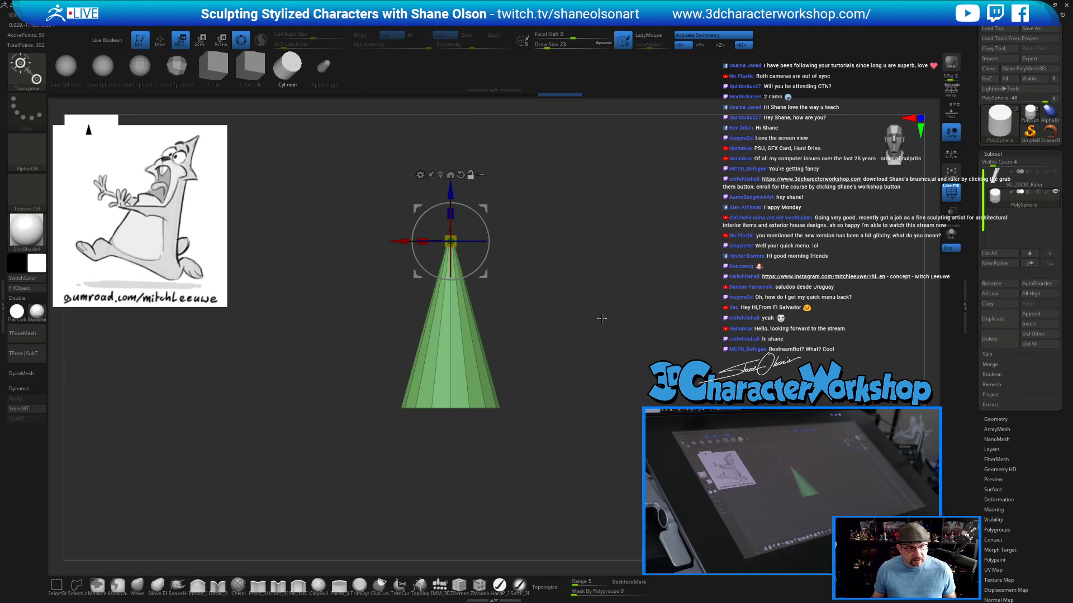
pyautogui.moveTo(610, 284); pyautogui.dragTo(608, 313)
pyautogui.moveTo(624, 369); pyautogui.dragTo(620, 305)
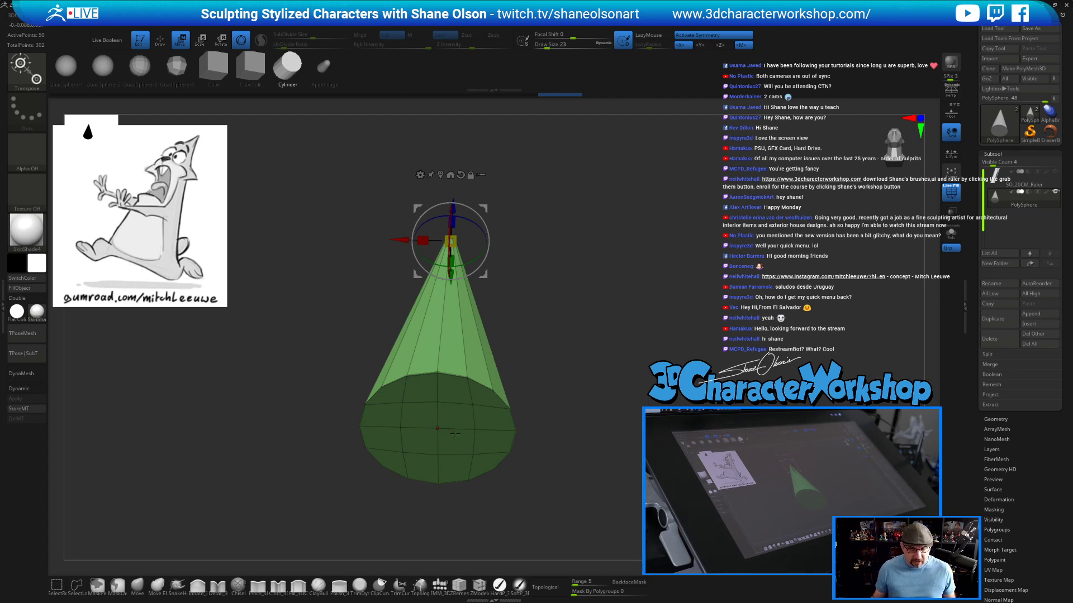
pyautogui.moveTo(603, 354); pyautogui.dragTo(600, 377)
pyautogui.moveTo(671, 380)
pyautogui.mouseDown()
pyautogui.moveTo(627, 381)
pyautogui.moveTo(614, 332)
pyautogui.moveTo(640, 378)
pyautogui.moveTo(641, 351)
pyautogui.mouseUp()
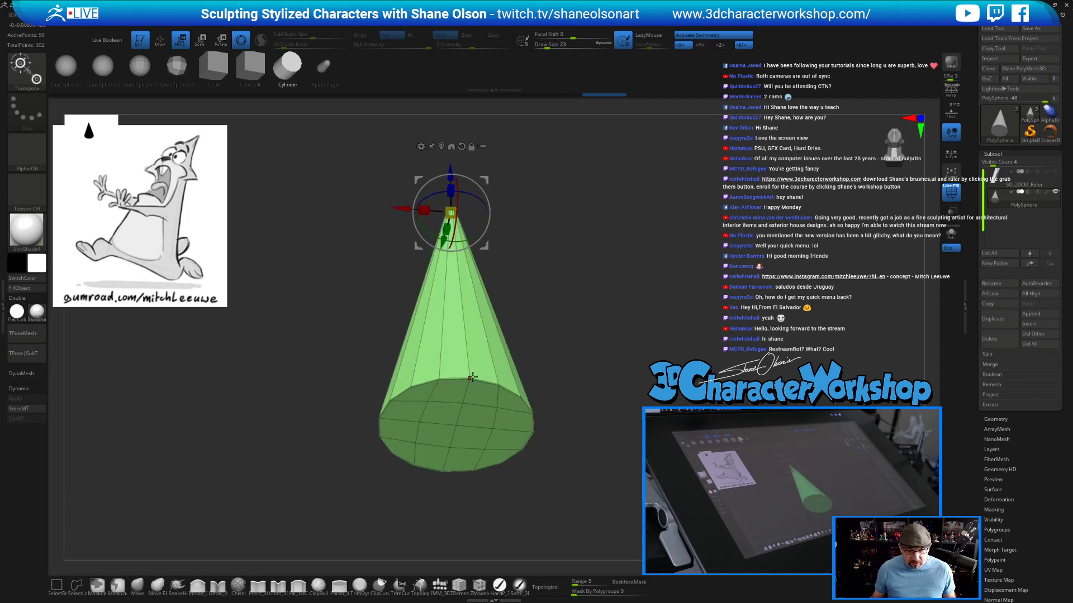
# Activate Dynamic Subdiv on the cone with the Always YES option and return to Draw mode.
pyautogui.press('d')
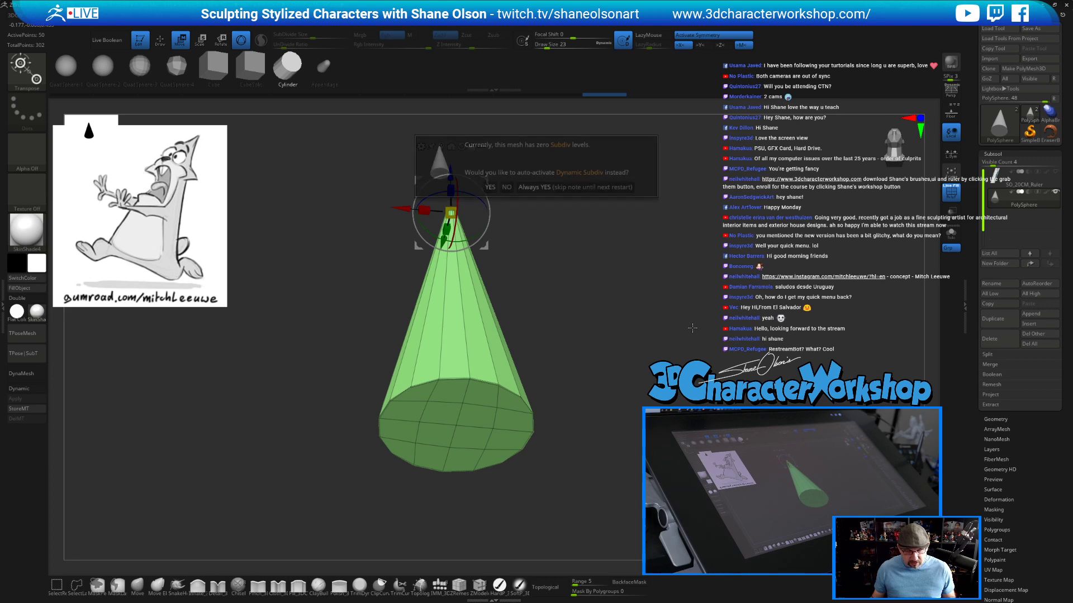
pyautogui.click(537, 187)
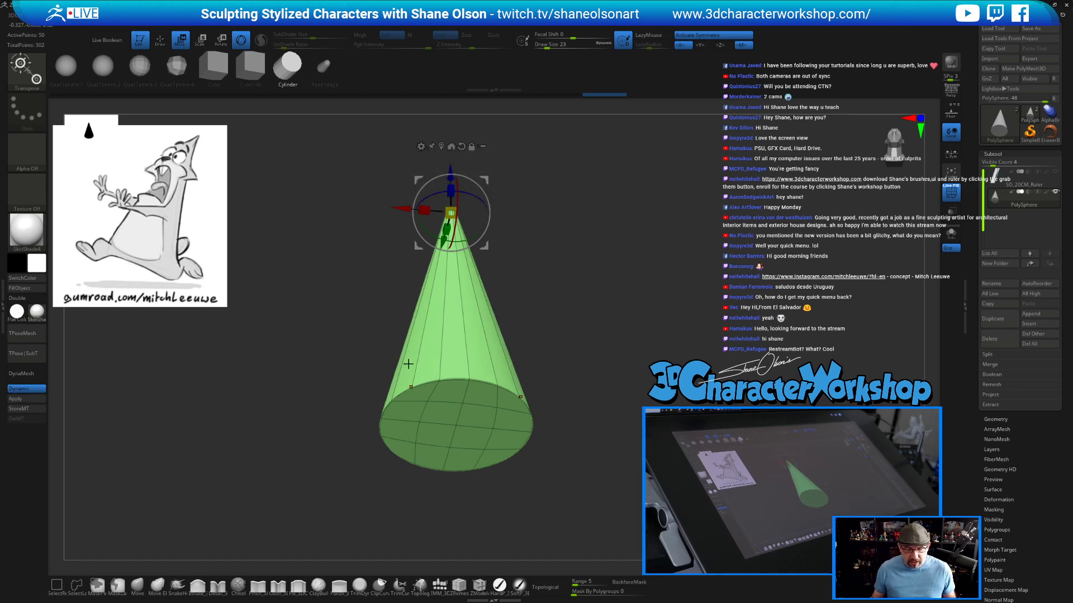
pyautogui.moveTo(576, 341); pyautogui.dragTo(581, 376)
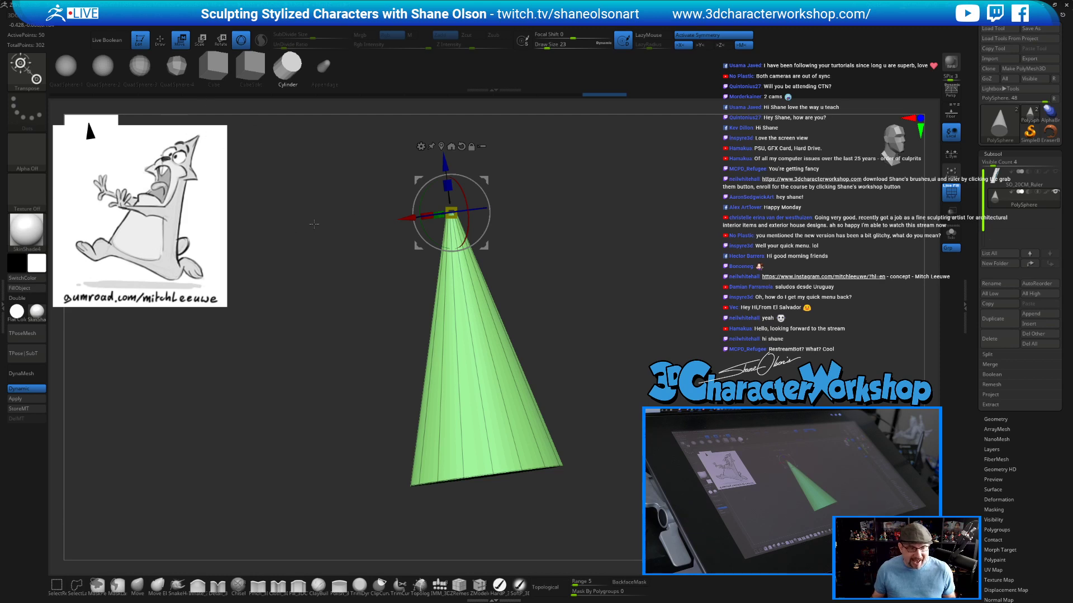
pyautogui.moveTo(677, 276); pyautogui.dragTo(675, 279)
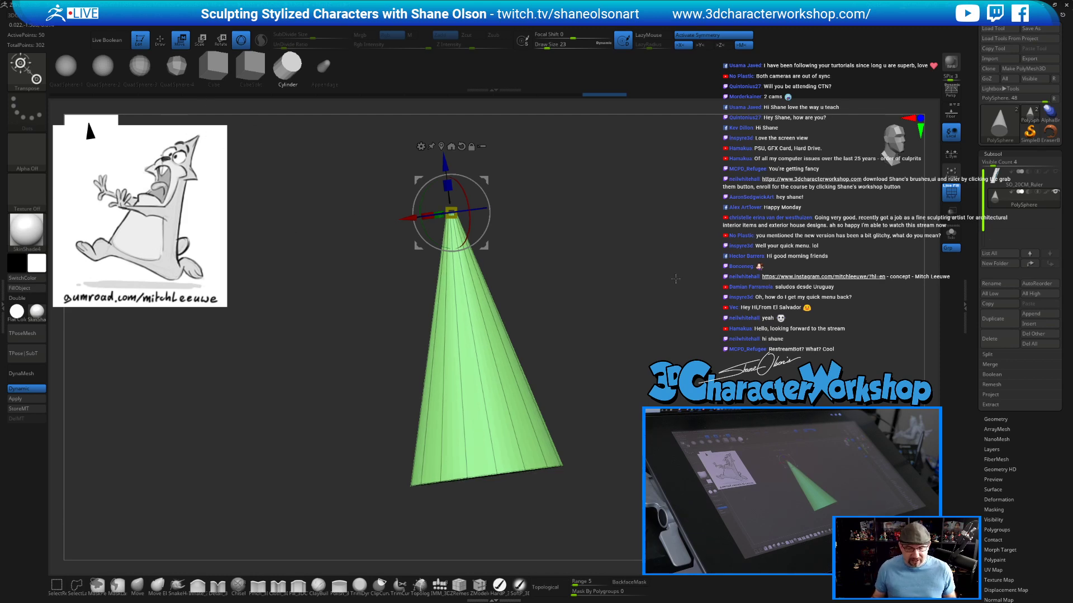
pyautogui.press('q')
pyautogui.moveTo(636, 333); pyautogui.dragTo(613, 314)
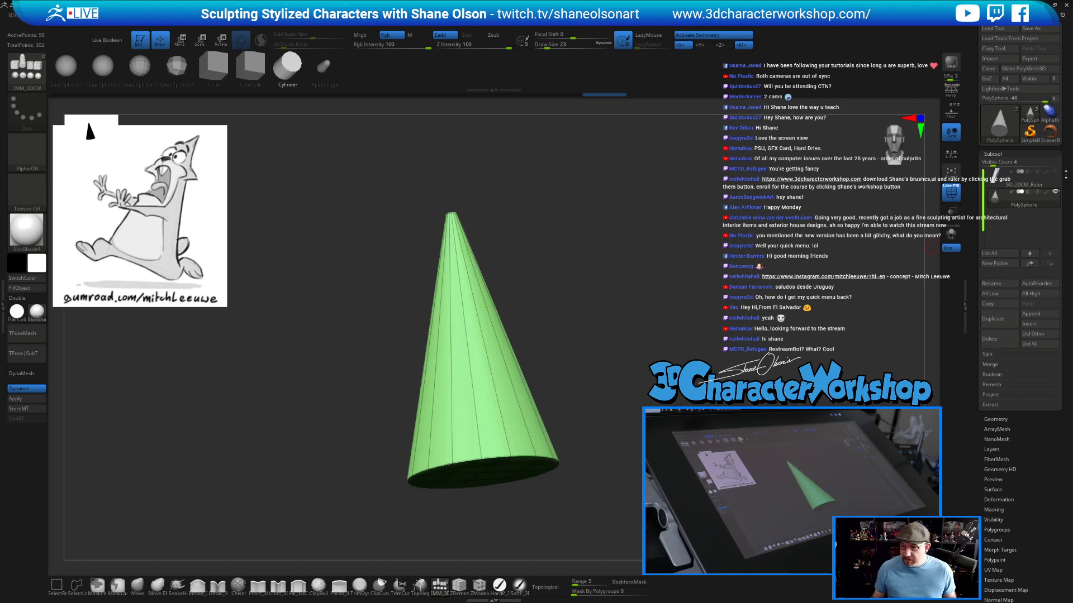
# Show the ruler to compare the cone's height against it, and hide the ruler again.
pyautogui.click(1055, 172)
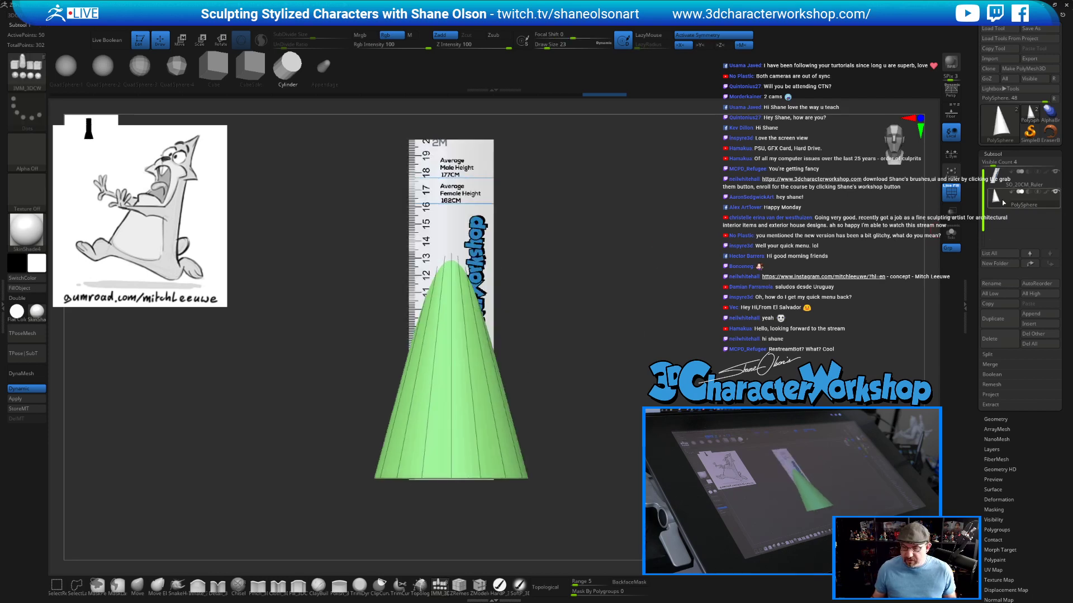
pyautogui.click(1055, 173)
pyautogui.moveTo(547, 316); pyautogui.dragTo(598, 332)
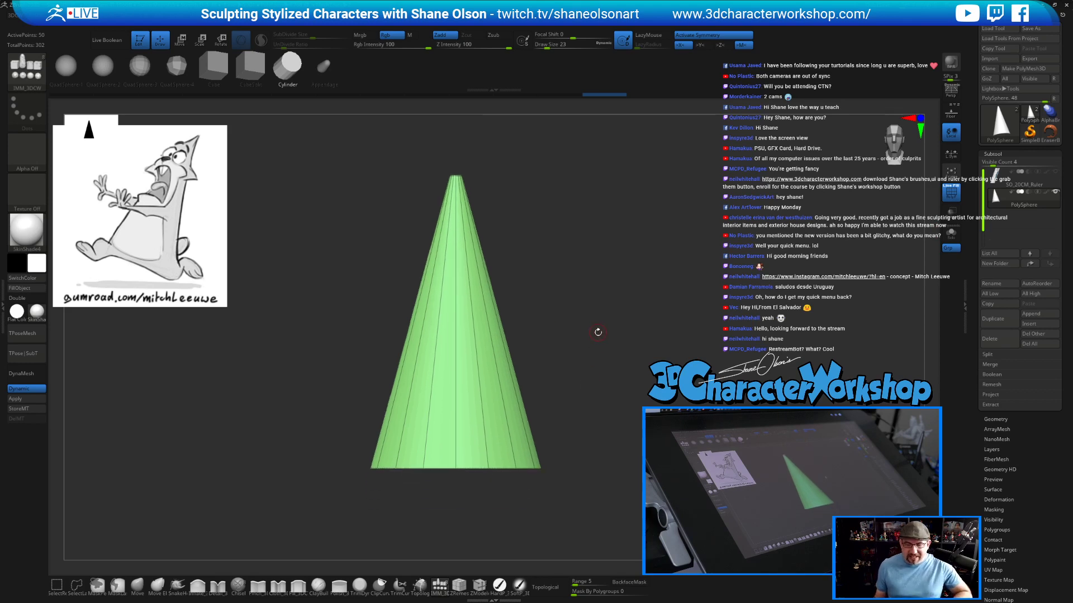
pyautogui.moveTo(707, 323); pyautogui.dragTo(704, 349)
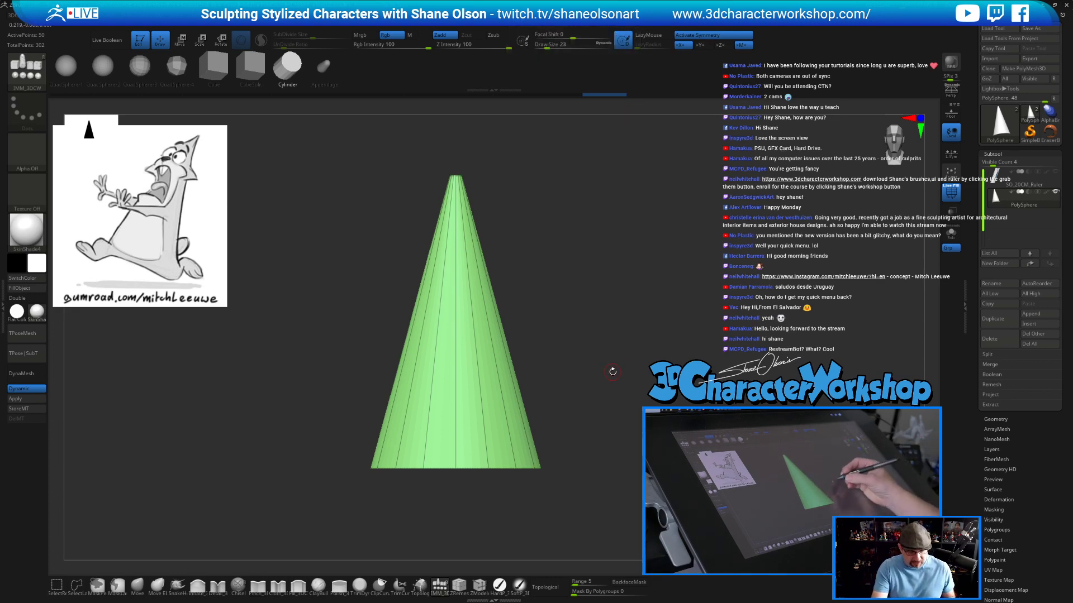
# Remove all creases from the cone with UnCreaseAll so Dynamic Subdiv rounds its edges.
pyautogui.press('space')
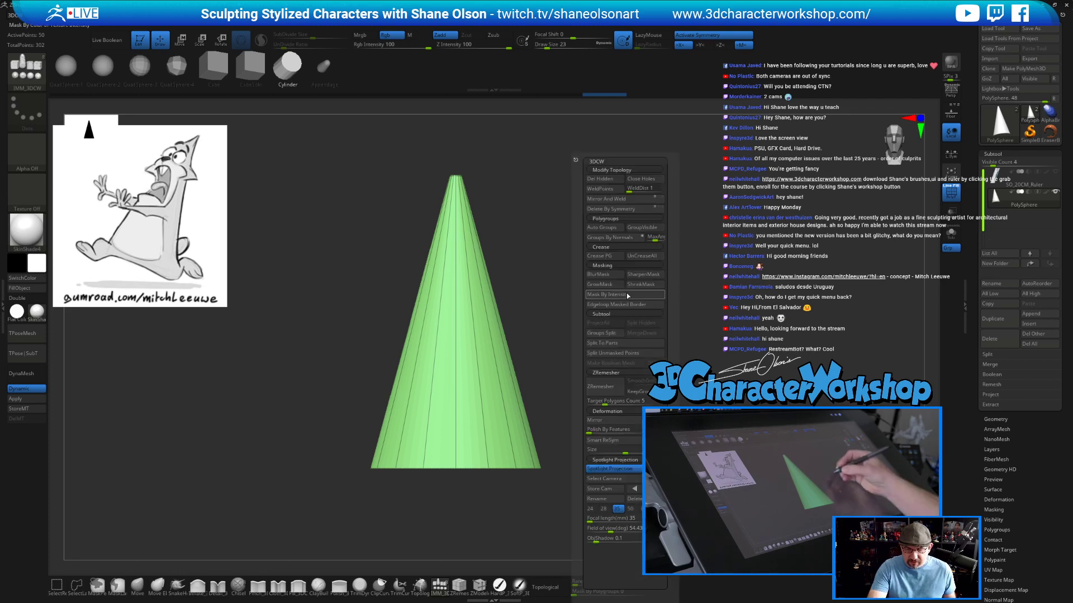
pyautogui.click(647, 256)
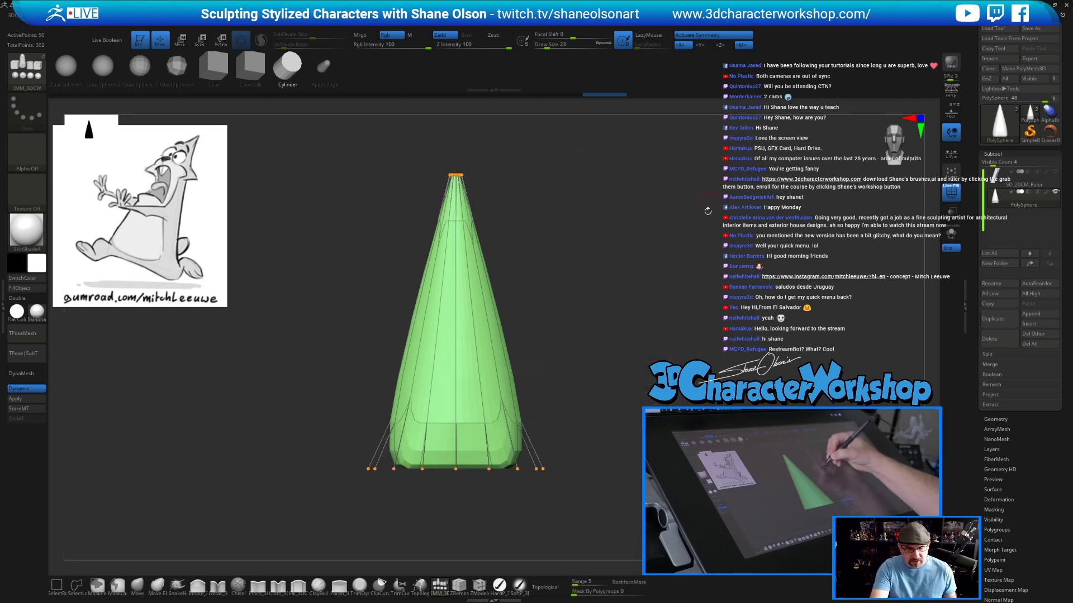
pyautogui.moveTo(586, 447)
pyautogui.mouseDown()
pyautogui.moveTo(587, 363)
pyautogui.moveTo(586, 450)
pyautogui.mouseUp()
pyautogui.moveTo(636, 363)
pyautogui.mouseDown()
pyautogui.moveTo(628, 341)
pyautogui.moveTo(614, 369)
pyautogui.moveTo(633, 359)
pyautogui.mouseUp()
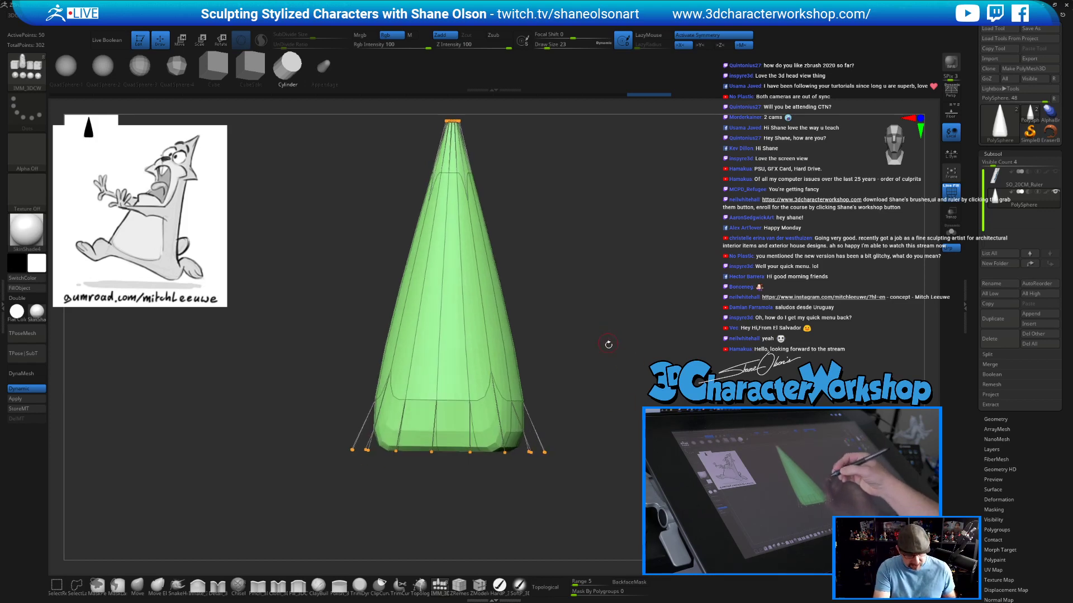
# Switch off Dynamic Subdiv and insert multiple evenly spaced horizontal edge loops along the cone with ZModeler's Multiple EdgeLoops target.
pyautogui.hotkey('shift', 'd')
pyautogui.moveTo(594, 398); pyautogui.dragTo(594, 444)
pyautogui.keyDown('alt'); pyautogui.moveTo(537, 303); pyautogui.dragTo(538, 325); pyautogui.keyUp('alt')
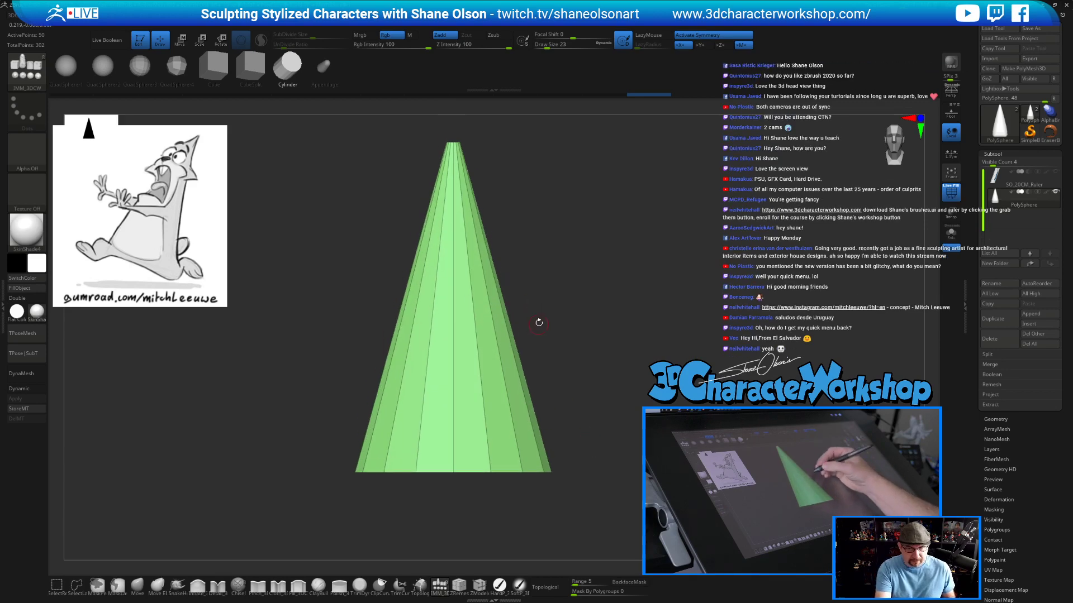
pyautogui.click(478, 586)
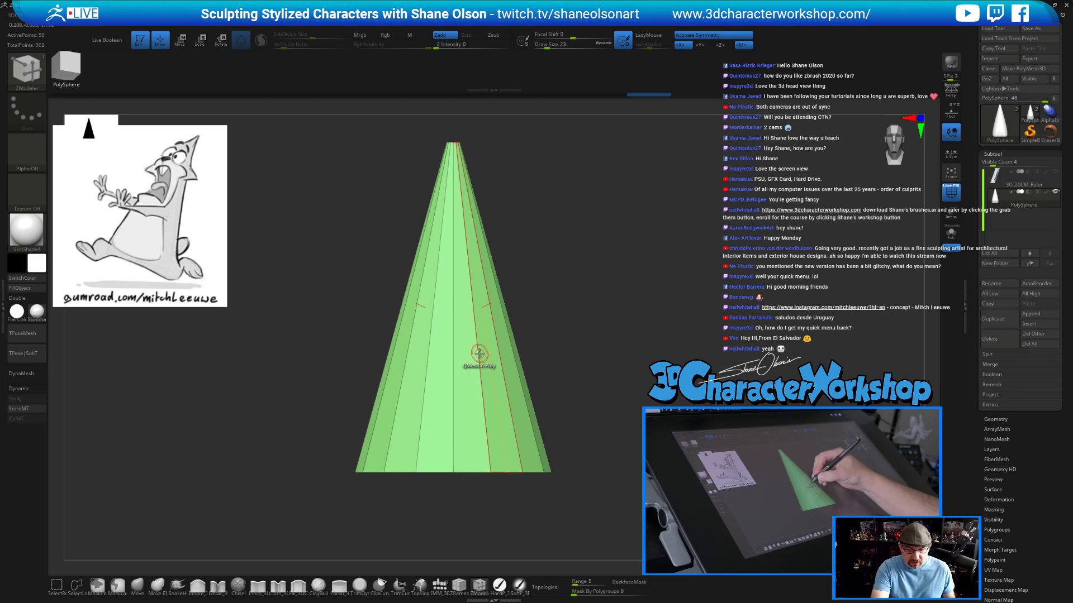
pyautogui.press('space')
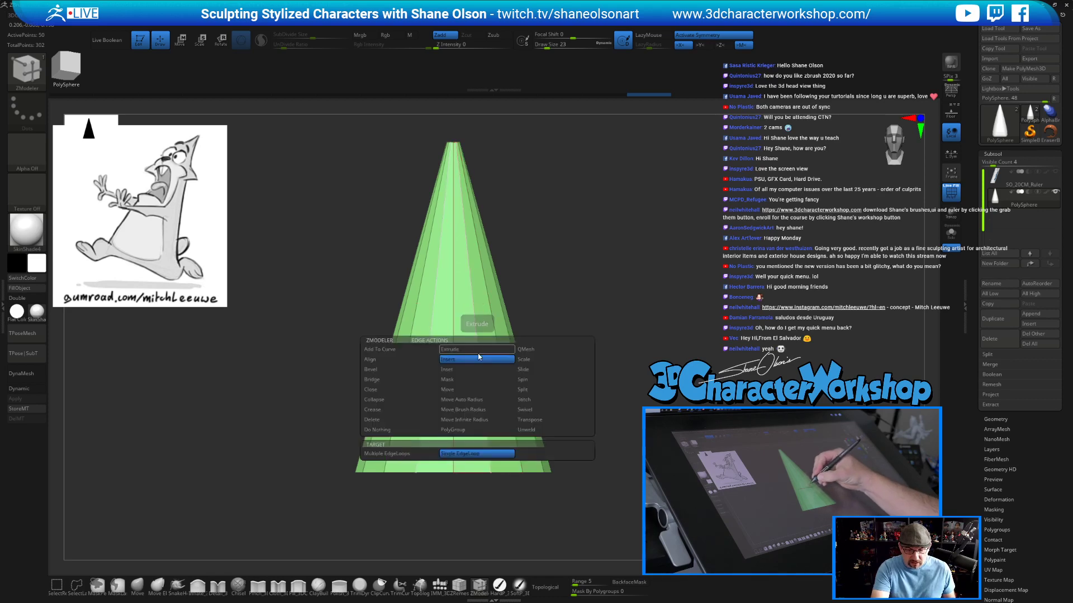
pyautogui.click(420, 451)
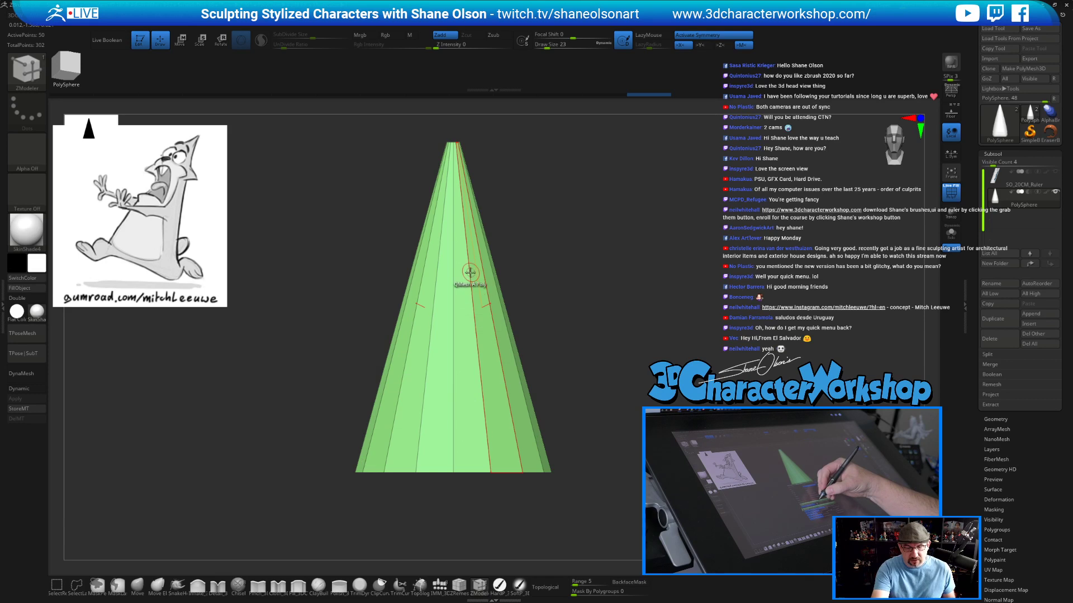
pyautogui.moveTo(471, 285); pyautogui.dragTo(477, 307)
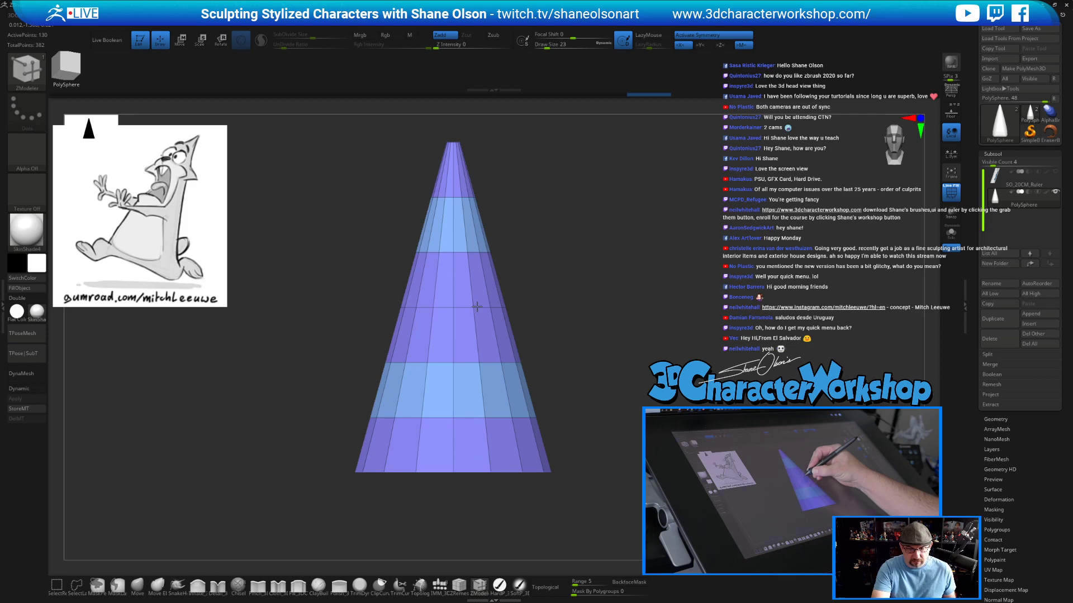
# Switch Dynamic Subdiv back on for the cone and hide its polyframe display.
pyautogui.moveTo(628, 421); pyautogui.dragTo(477, 200)
pyautogui.press('d')
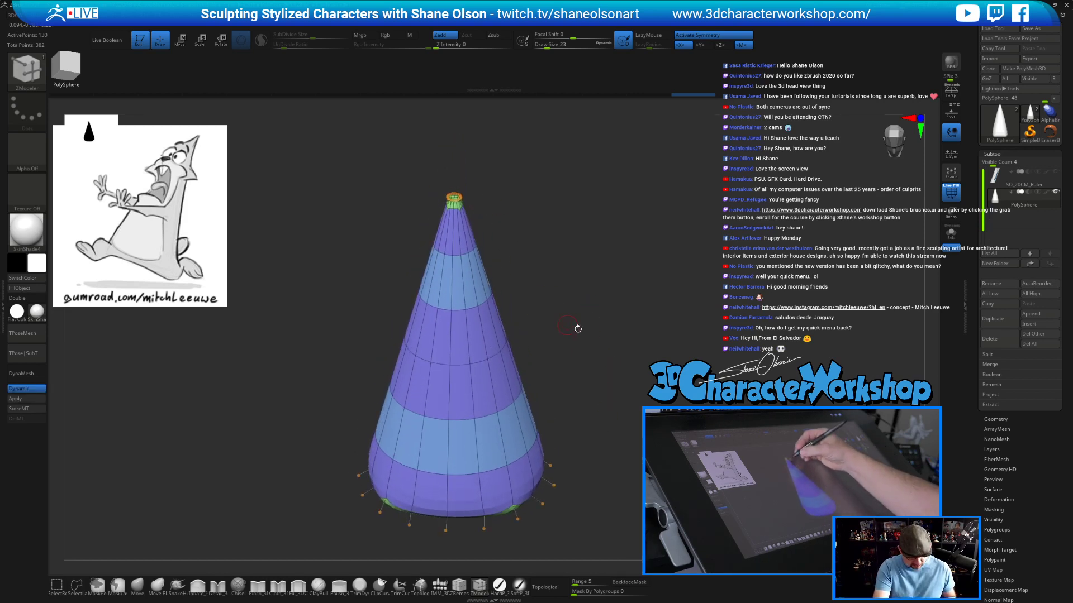
pyautogui.hotkey('shift', 'f')
# Set the draw size to 46, turn off Spotlight Projection and smooth the cone's tip into a rounder point.
pyautogui.press('s')
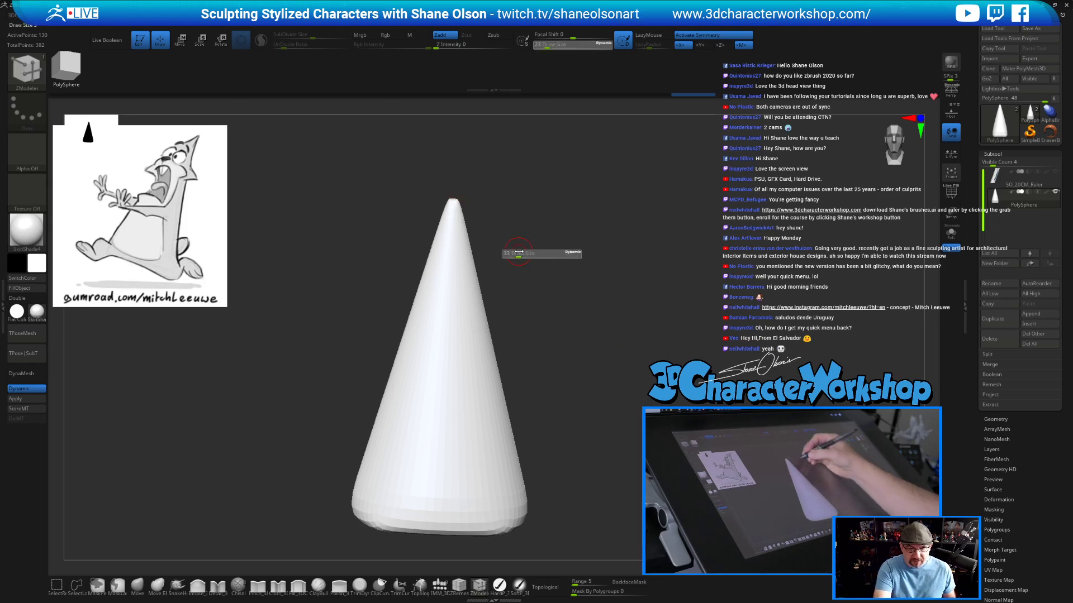
pyautogui.press('shift')
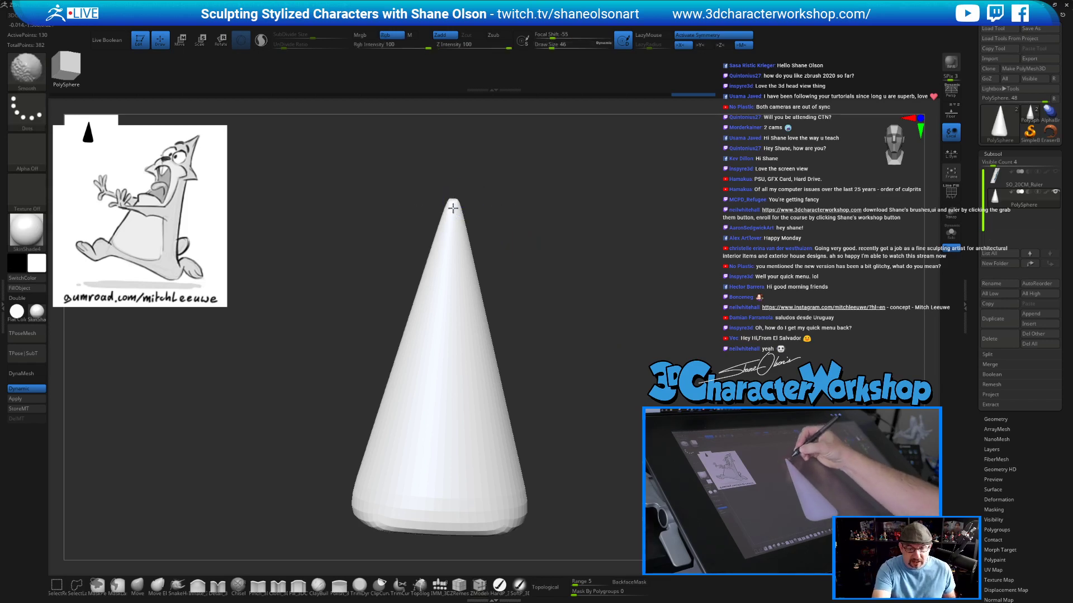
pyautogui.press('space')
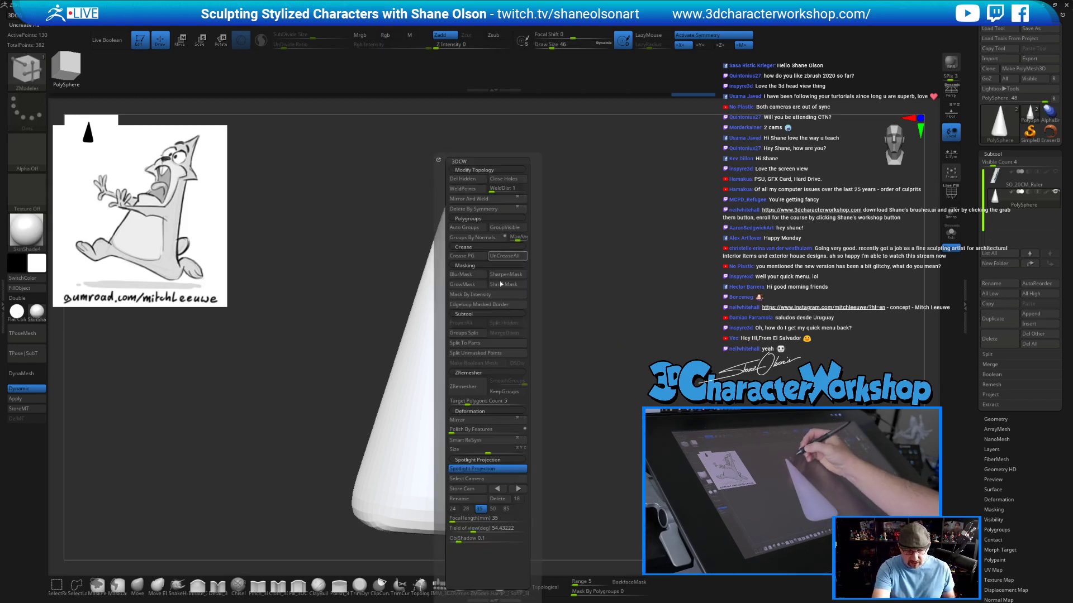
pyautogui.click(491, 471)
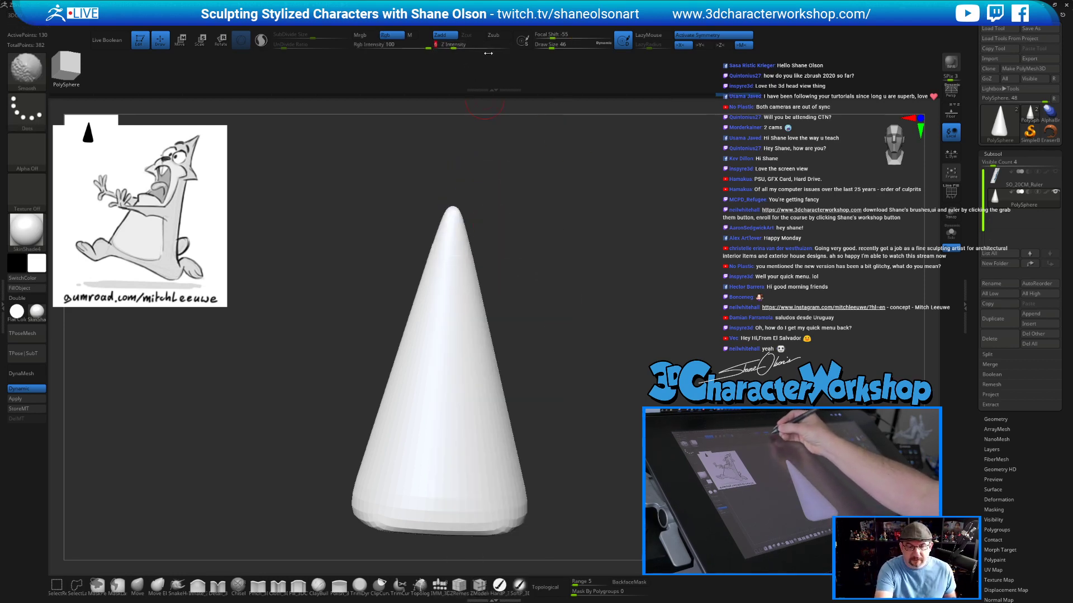
# Raise the draw size to 71 and smooth the rim and underside of the cone's base.
pyautogui.keyDown('alt'); pyautogui.moveTo(577, 387); pyautogui.dragTo(580, 312); pyautogui.keyUp('alt')
pyautogui.moveTo(592, 357)
pyautogui.mouseDown()
pyautogui.moveTo(580, 304)
pyautogui.moveTo(572, 379)
pyautogui.moveTo(578, 370)
pyautogui.mouseUp()
pyautogui.press('s')
pyautogui.moveTo(586, 420); pyautogui.dragTo(591, 387)
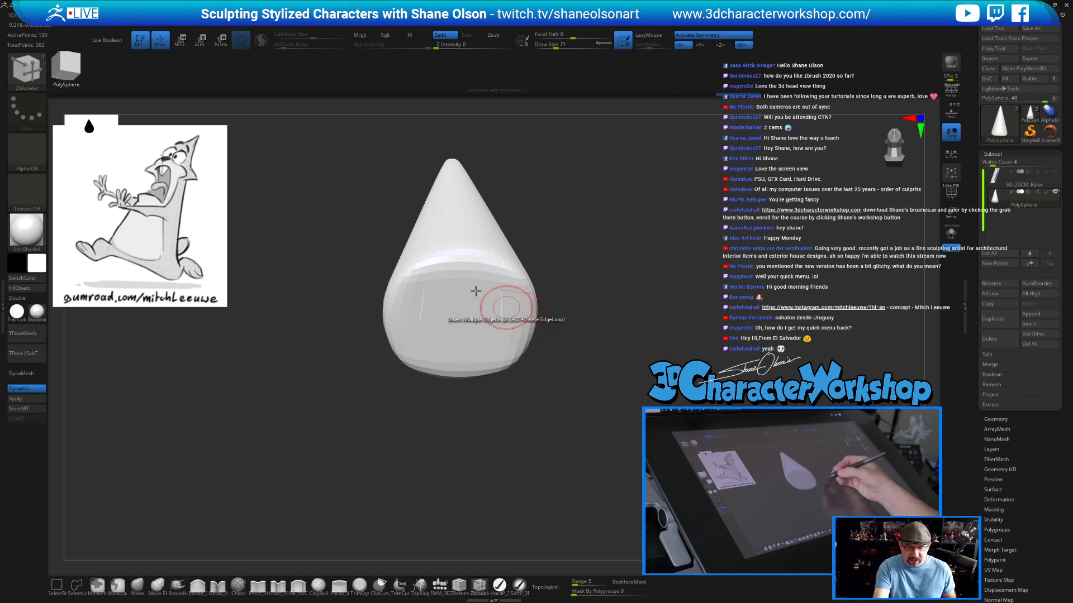
pyautogui.press('shift')
pyautogui.moveTo(495, 303)
pyautogui.keyDown('shift'); pyautogui.mouseDown()
pyautogui.moveTo(409, 330)
pyautogui.moveTo(514, 354)
pyautogui.mouseUp(); pyautogui.keyUp('shift')
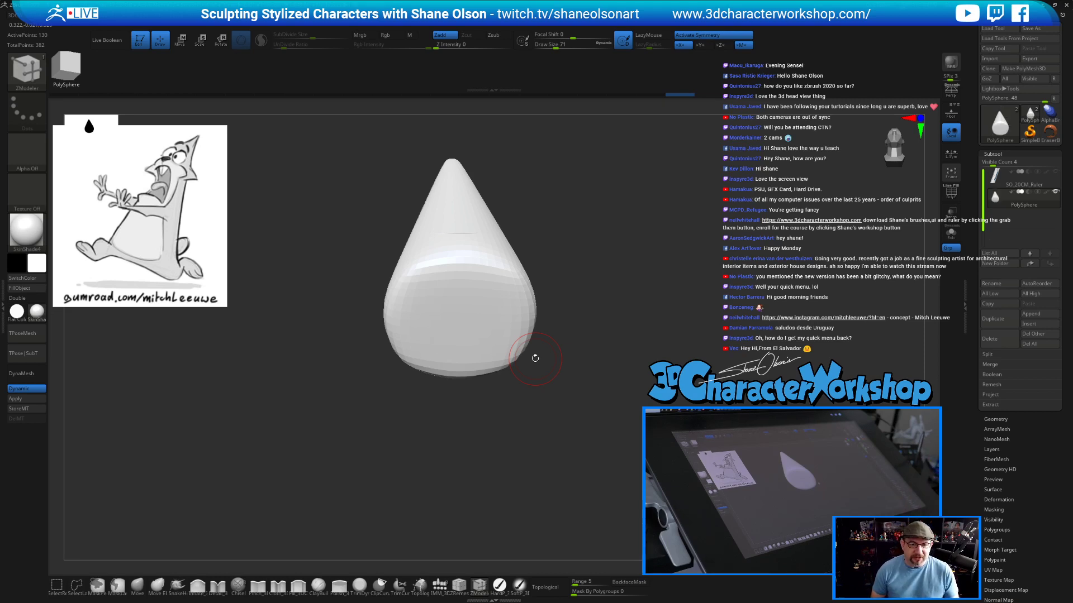
# Inspect the smoothed cone from the front, with and without its polyframe lines.
pyautogui.moveTo(623, 344); pyautogui.dragTo(630, 388)
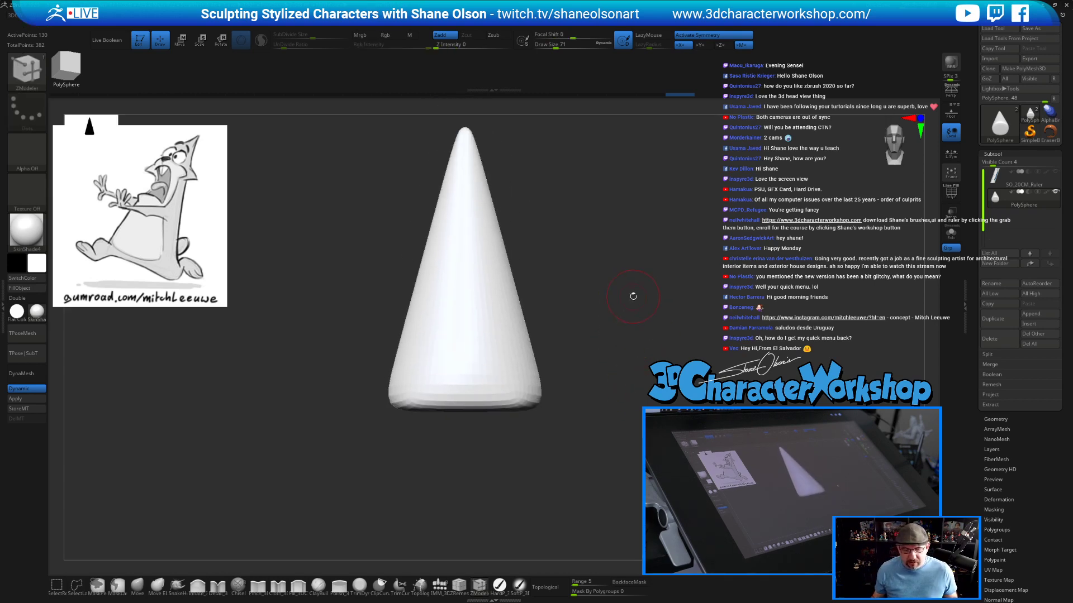
pyautogui.keyDown('alt'); pyautogui.moveTo(633, 296); pyautogui.dragTo(624, 325); pyautogui.keyUp('alt')
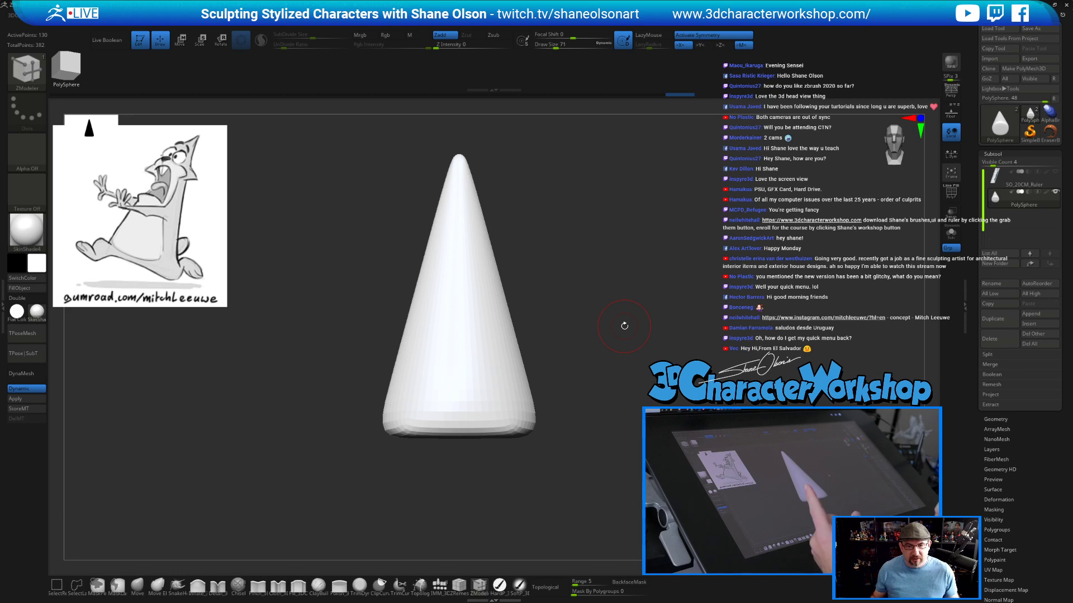
pyautogui.hotkey('shift', 'f')
pyautogui.moveTo(671, 371)
pyautogui.mouseDown()
pyautogui.moveTo(674, 327)
pyautogui.moveTo(654, 296)
pyautogui.moveTo(650, 314)
pyautogui.moveTo(591, 292)
pyautogui.moveTo(611, 311)
pyautogui.mouseUp()
pyautogui.hotkey('shift', 'f')
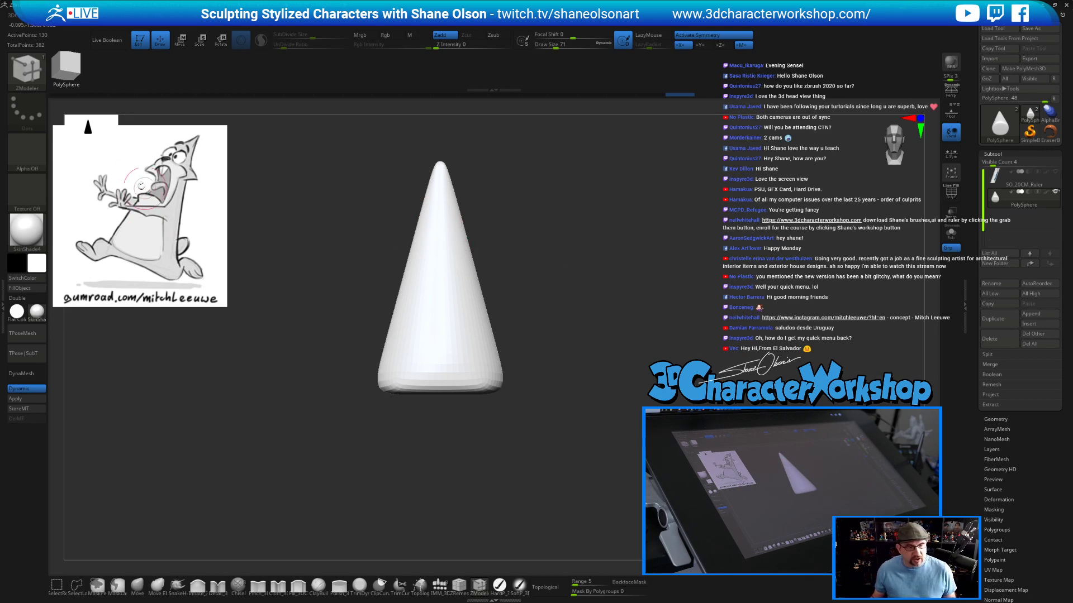
pyautogui.moveTo(490, 263); pyautogui.dragTo(581, 277)
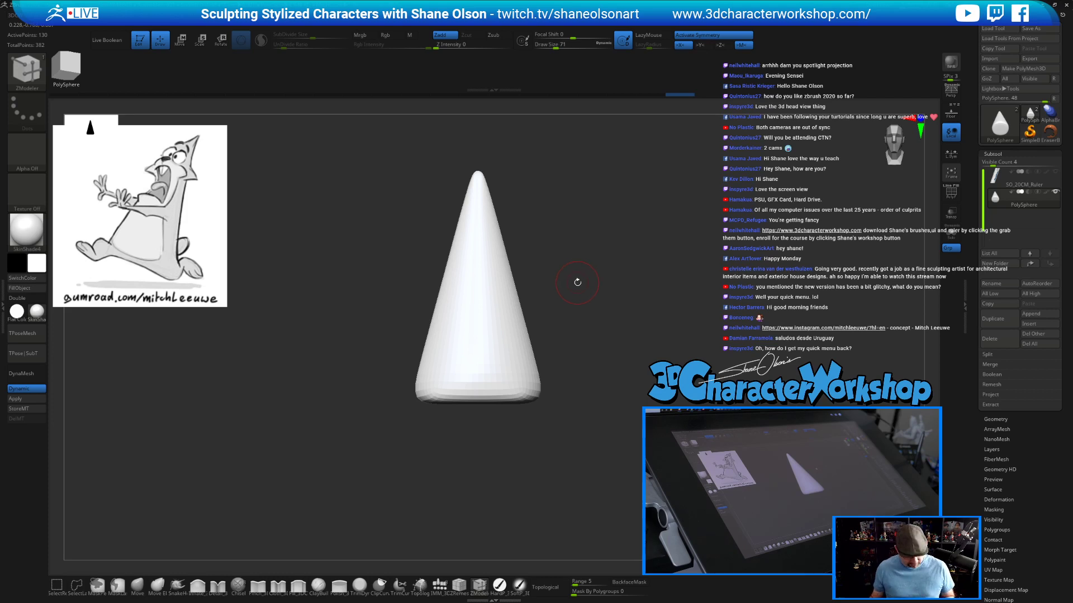
# Place the transform gizmo at the cone's base, scale the cone down uniformly and return to Draw mode.
pyautogui.press('w')
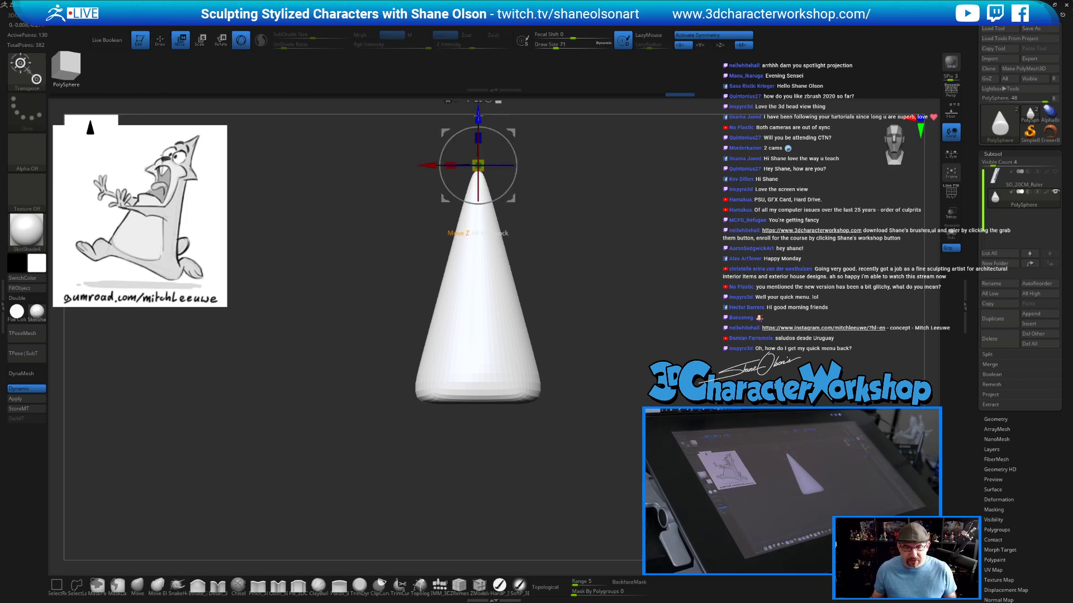
pyautogui.keyDown('alt'); pyautogui.moveTo(477, 116); pyautogui.dragTo(481, 351); pyautogui.keyUp('alt')
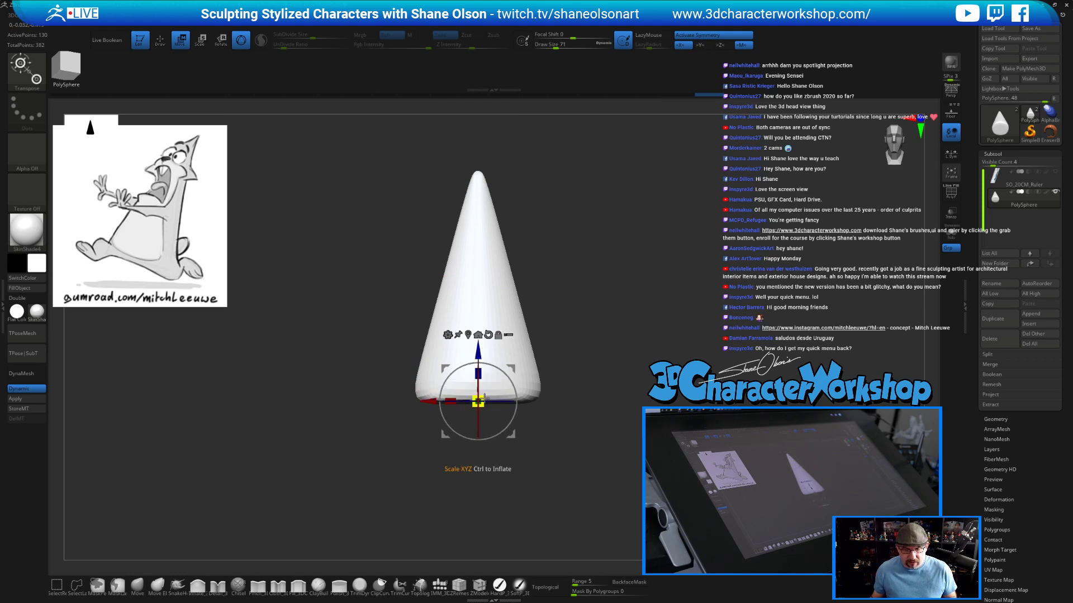
pyautogui.moveTo(484, 398); pyautogui.dragTo(489, 395)
pyautogui.hotkey('ctrl', 'z')
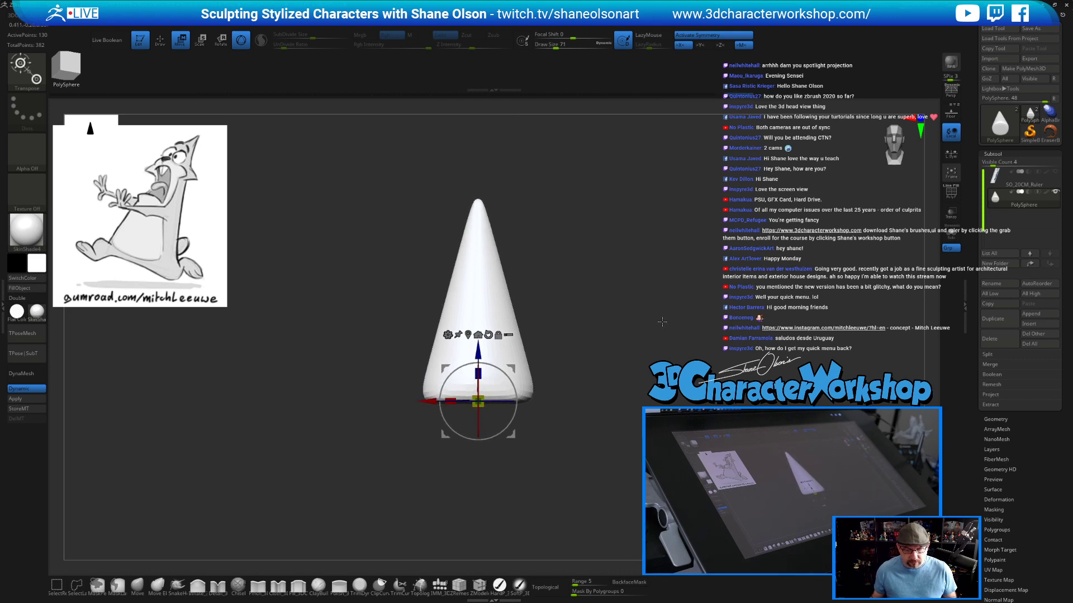
pyautogui.keyDown('alt'); pyautogui.moveTo(649, 305); pyautogui.dragTo(594, 318); pyautogui.keyUp('alt')
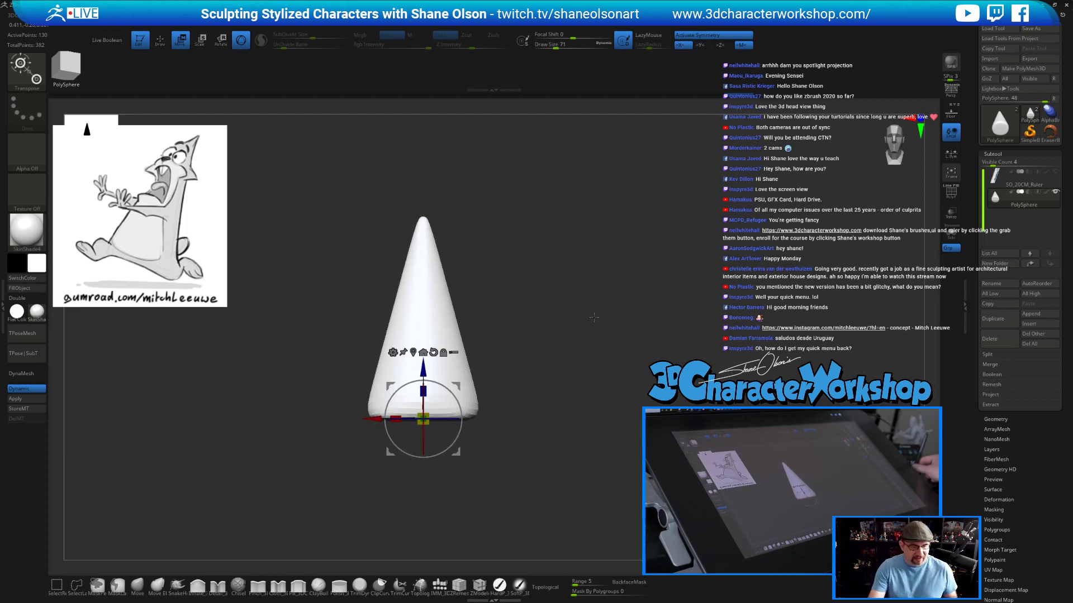
pyautogui.press('q')
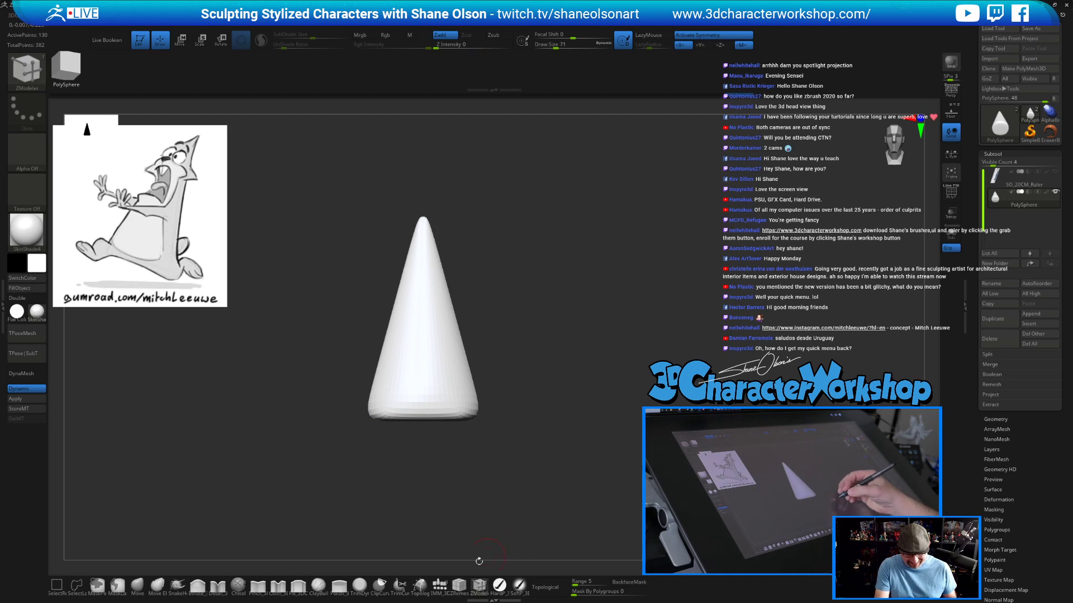
# Insert a mirrored pair of Appendage meshes at the bottom of the cone as the squirrel's legs.
pyautogui.click(439, 585)
pyautogui.click(325, 73)
pyautogui.moveTo(484, 387)
pyautogui.mouseDown()
pyautogui.moveTo(558, 403)
pyautogui.moveTo(536, 415)
pyautogui.moveTo(492, 395)
pyautogui.mouseUp()
pyautogui.moveTo(418, 399); pyautogui.dragTo(414, 423)
pyautogui.moveTo(522, 459); pyautogui.dragTo(637, 431)
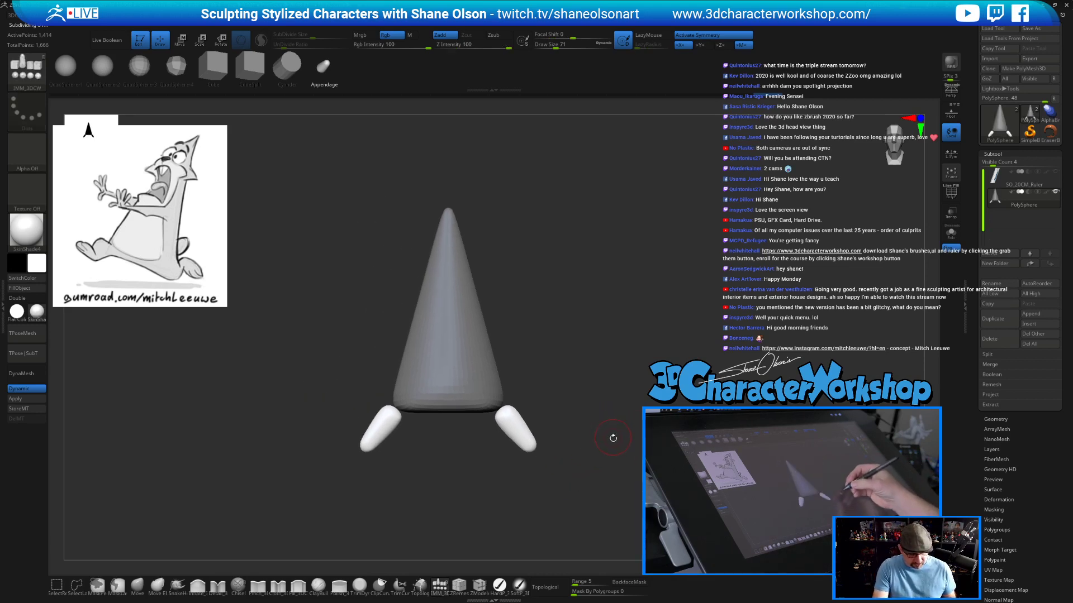
# Undo the first leg transform, enable Local Symmetry, and rotate and move the legs to point downward beneath the body.
pyautogui.press('w')
pyautogui.moveTo(503, 409); pyautogui.dragTo(520, 440)
pyautogui.hotkey('ctrl', 'z')
pyautogui.click(951, 154)
pyautogui.moveTo(534, 376); pyautogui.dragTo(519, 358)
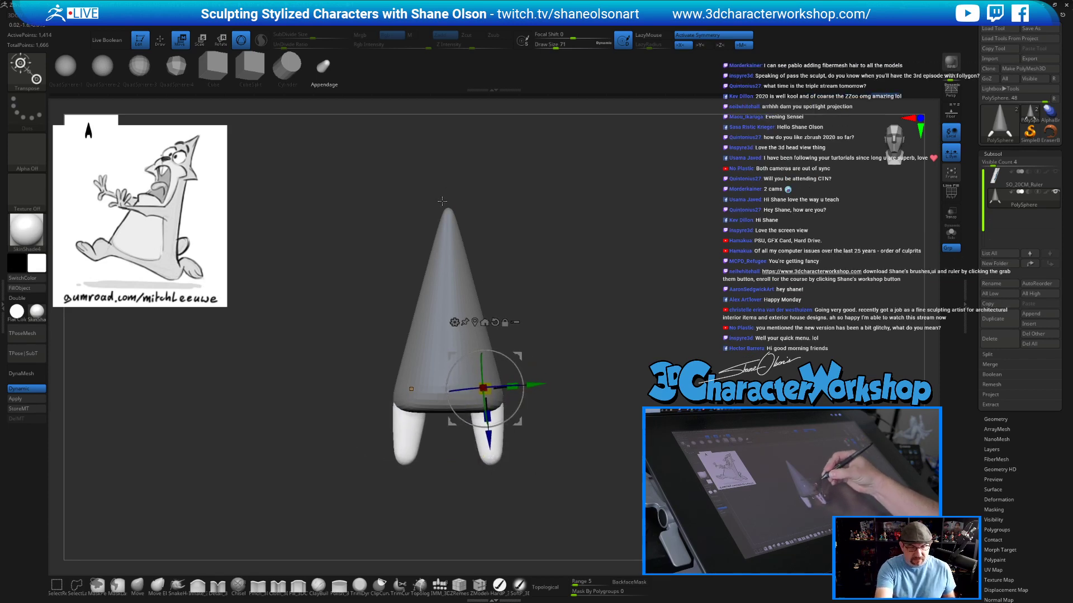
# Scale the pair of legs down slightly so they are shorter and slimmer beneath the body.
pyautogui.moveTo(584, 499)
pyautogui.mouseDown()
pyautogui.moveTo(545, 502)
pyautogui.moveTo(579, 507)
pyautogui.mouseUp()
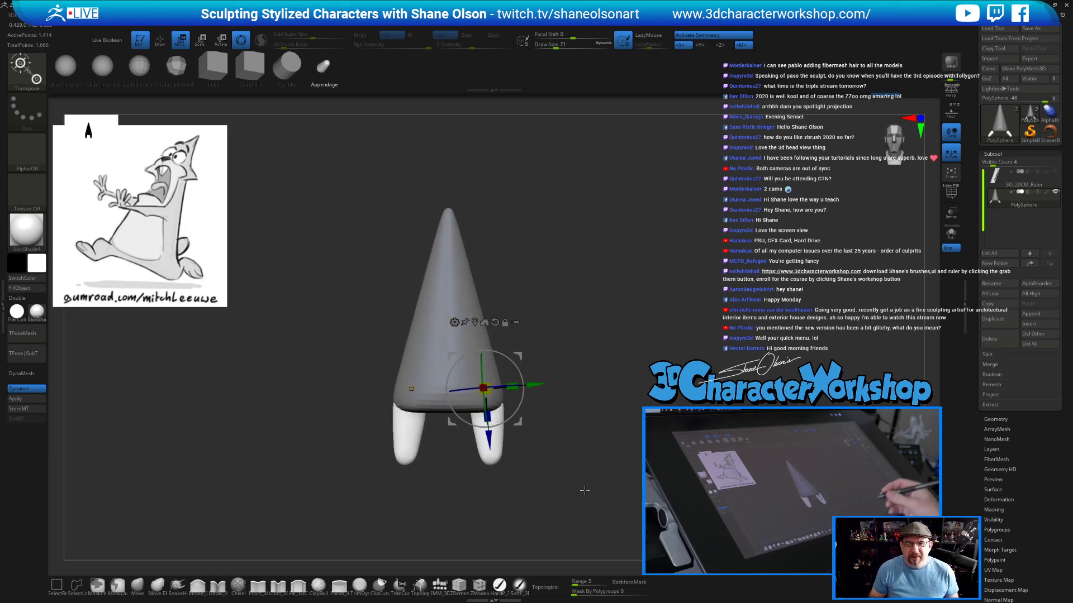
pyautogui.moveTo(591, 429); pyautogui.dragTo(624, 427)
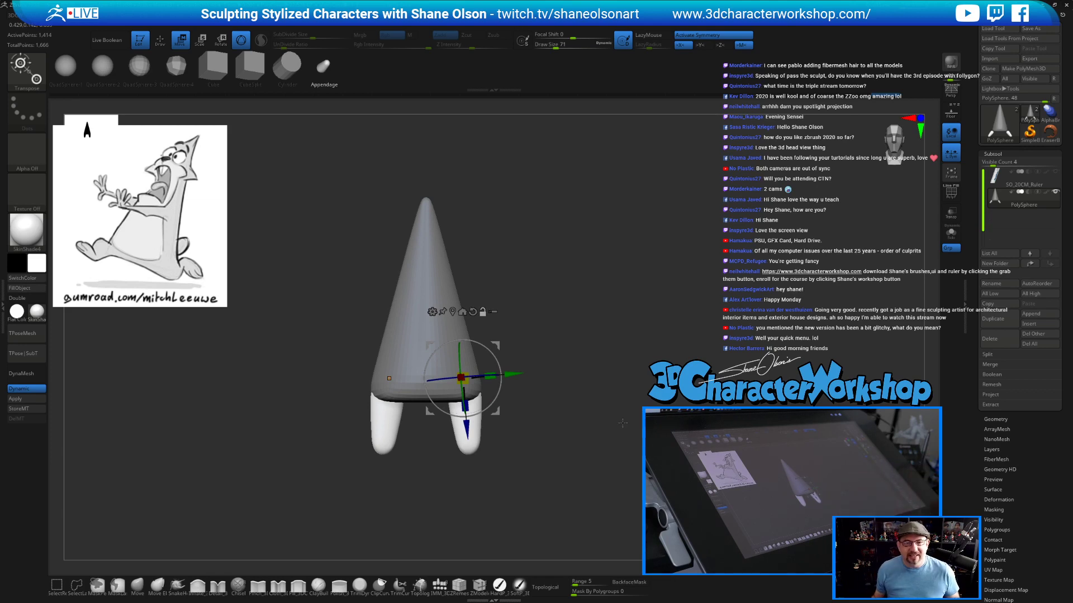
pyautogui.keyDown('alt'); pyautogui.moveTo(649, 327); pyautogui.dragTo(555, 365); pyautogui.keyUp('alt')
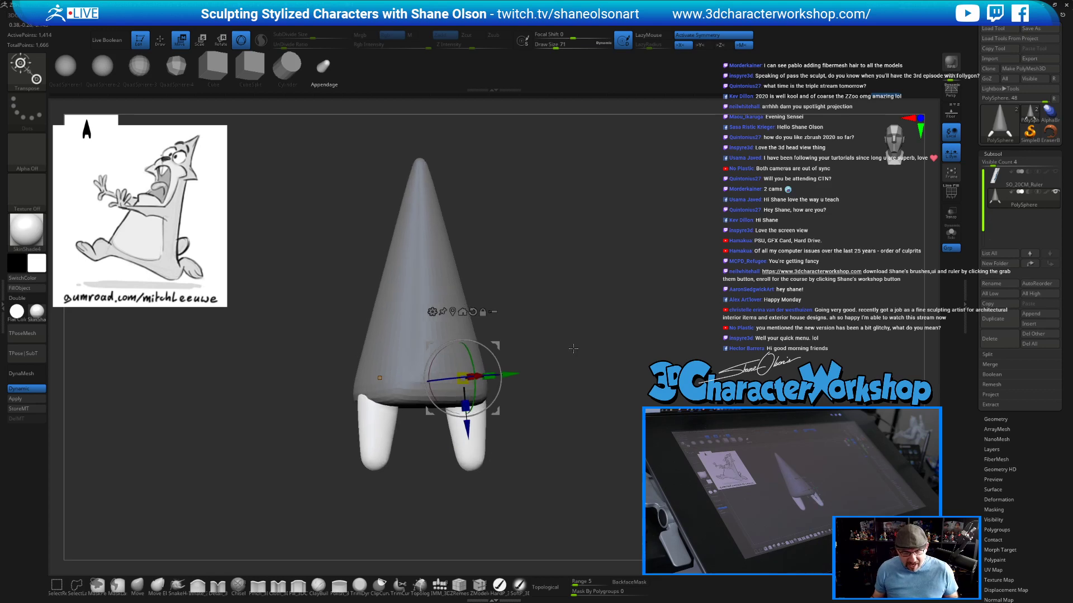
pyautogui.moveTo(496, 345); pyautogui.dragTo(496, 344)
pyautogui.moveTo(556, 375); pyautogui.dragTo(508, 430)
pyautogui.moveTo(465, 400); pyautogui.dragTo(467, 403)
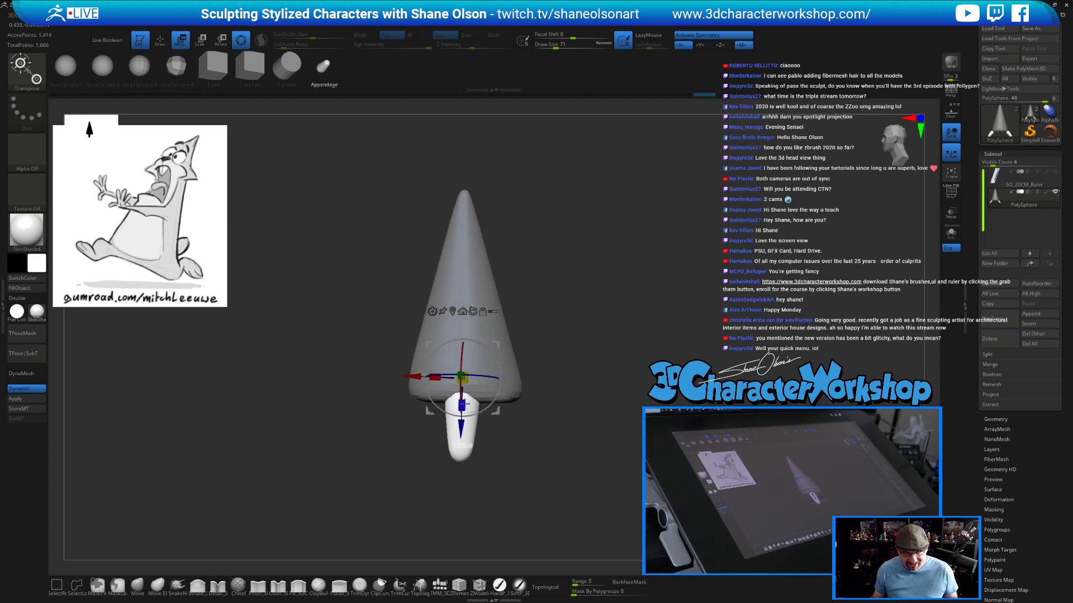
pyautogui.moveTo(599, 436); pyautogui.dragTo(532, 406)
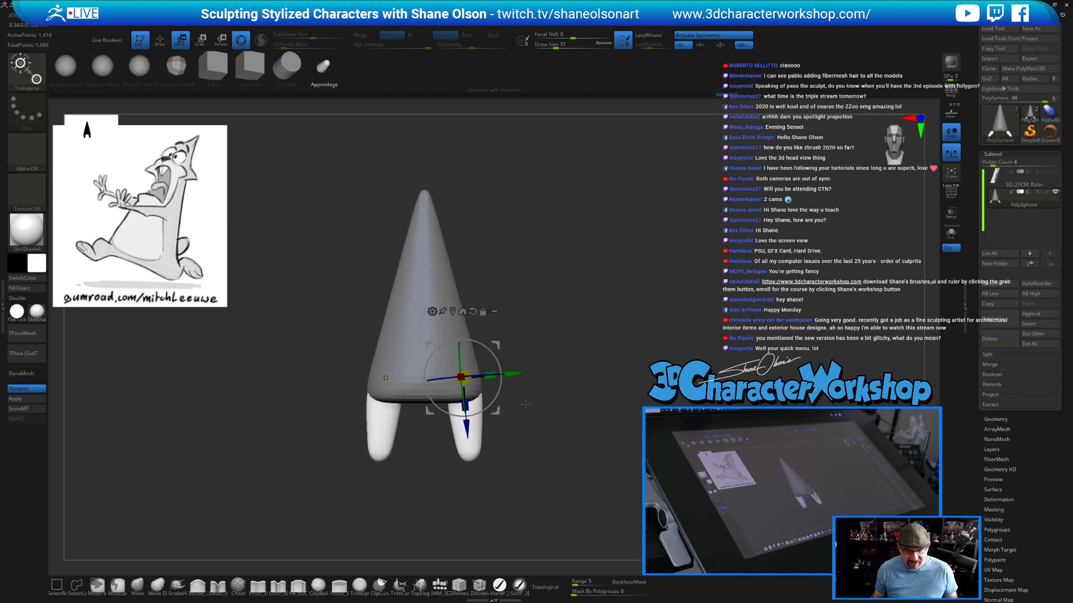
pyautogui.moveTo(466, 380); pyautogui.dragTo(467, 408)
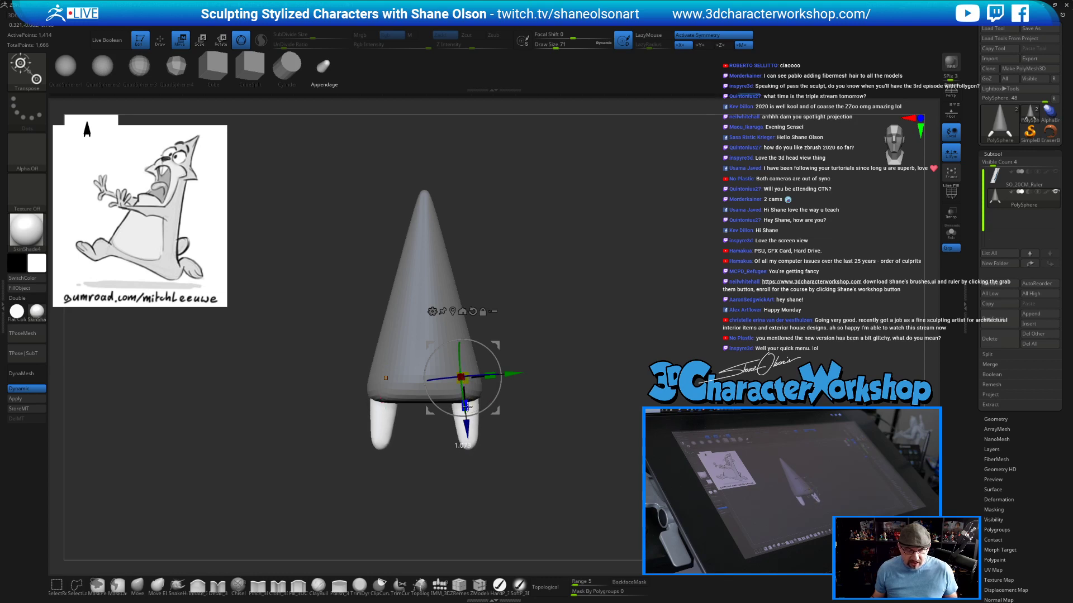
# Shift the legs slightly backward under the body in side view and reset the gizmo's orientation.
pyautogui.moveTo(588, 454); pyautogui.dragTo(533, 454)
pyautogui.press('q')
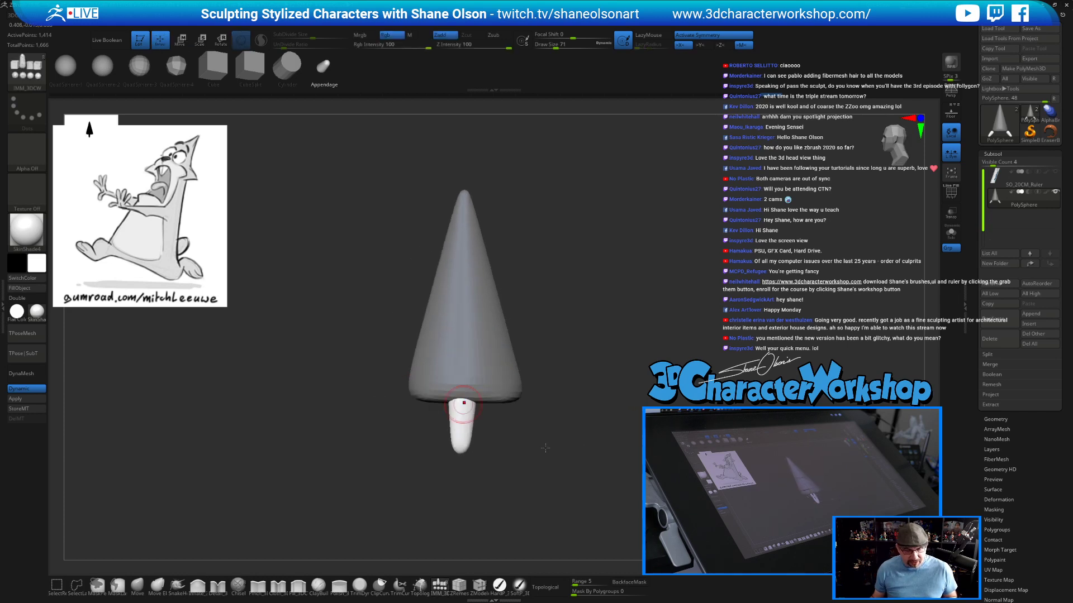
pyautogui.press('w')
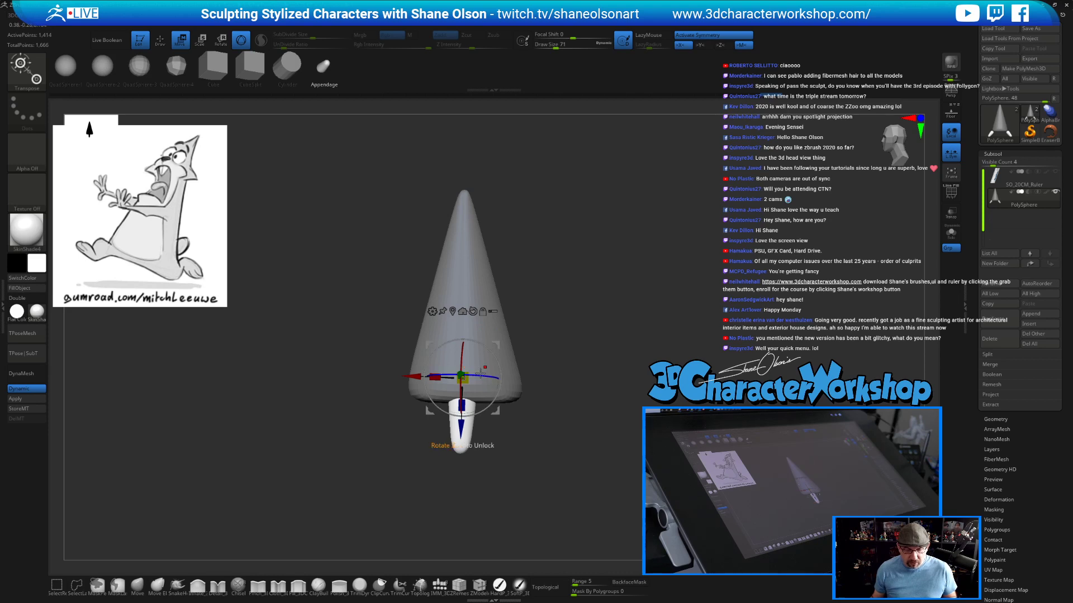
pyautogui.moveTo(491, 358); pyautogui.dragTo(500, 347)
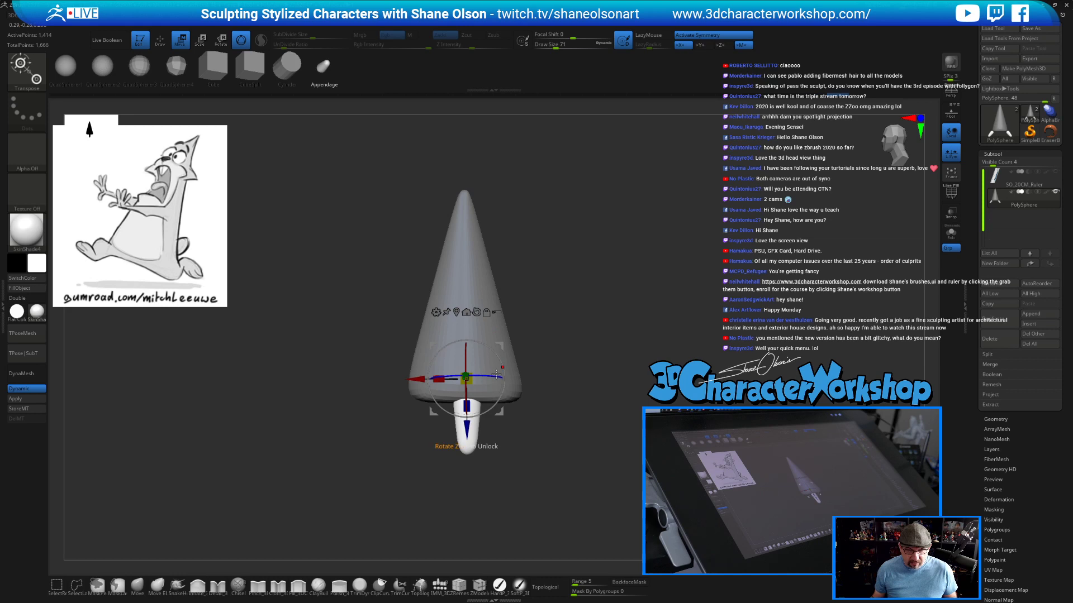
pyautogui.click(478, 313)
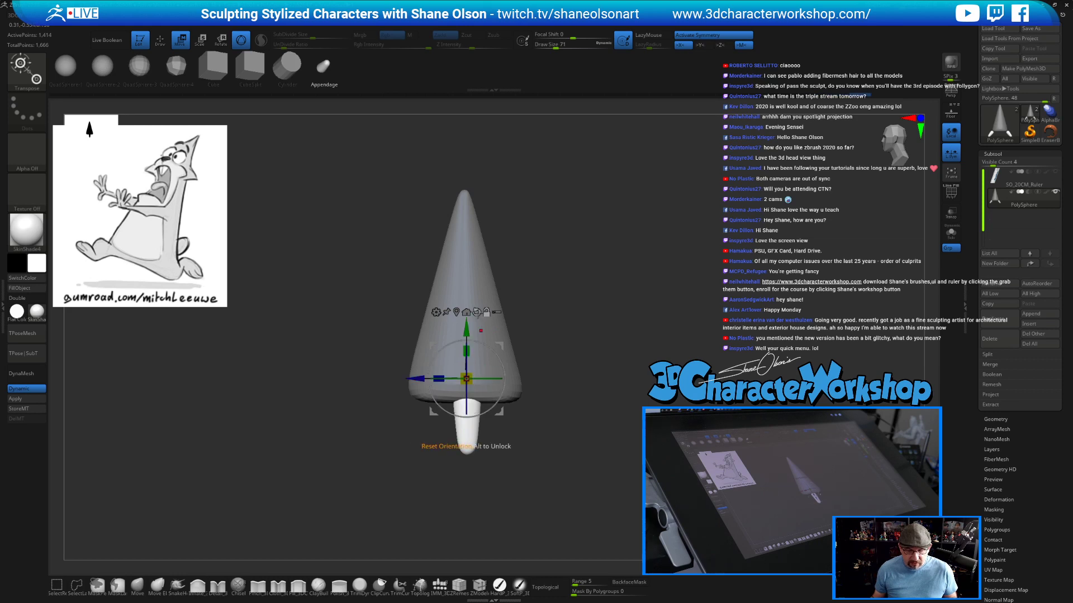
pyautogui.moveTo(536, 369); pyautogui.dragTo(606, 376)
pyautogui.moveTo(538, 360); pyautogui.dragTo(539, 363)
pyautogui.keyDown('alt'); pyautogui.moveTo(630, 380); pyautogui.dragTo(627, 355); pyautogui.keyUp('alt')
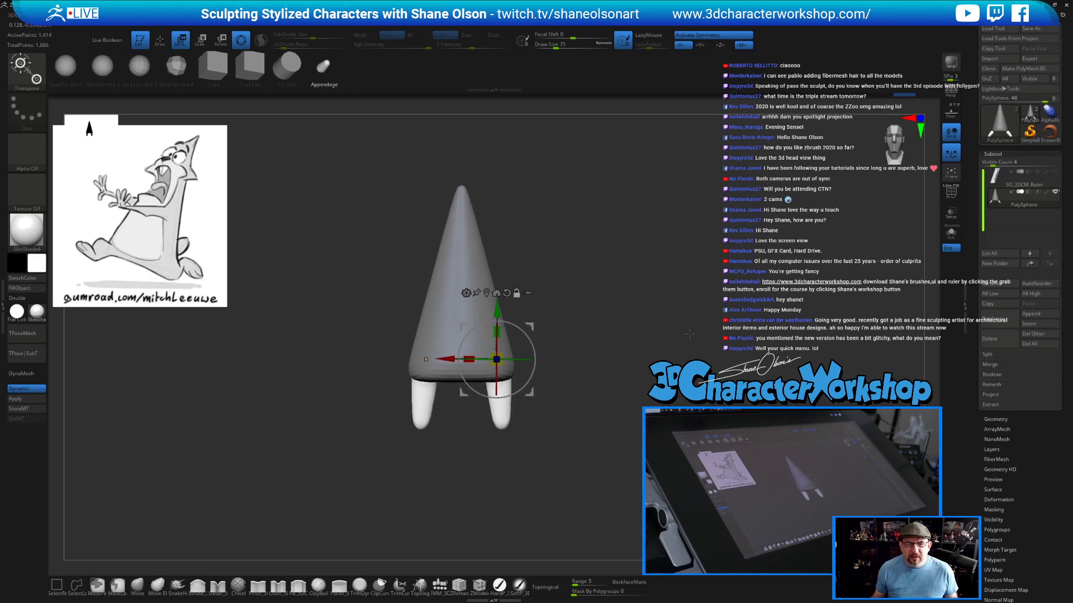
# Insert Appendage meshes as feet at the lower ends of the legs, pointing forward.
pyautogui.moveTo(637, 391)
pyautogui.mouseDown()
pyautogui.moveTo(600, 409)
pyautogui.moveTo(595, 438)
pyautogui.moveTo(576, 434)
pyautogui.moveTo(612, 474)
pyautogui.moveTo(615, 459)
pyautogui.moveTo(556, 413)
pyautogui.moveTo(568, 417)
pyautogui.moveTo(507, 429)
pyautogui.moveTo(509, 442)
pyautogui.mouseUp()
pyautogui.press('q')
pyautogui.moveTo(610, 440); pyautogui.dragTo(575, 434)
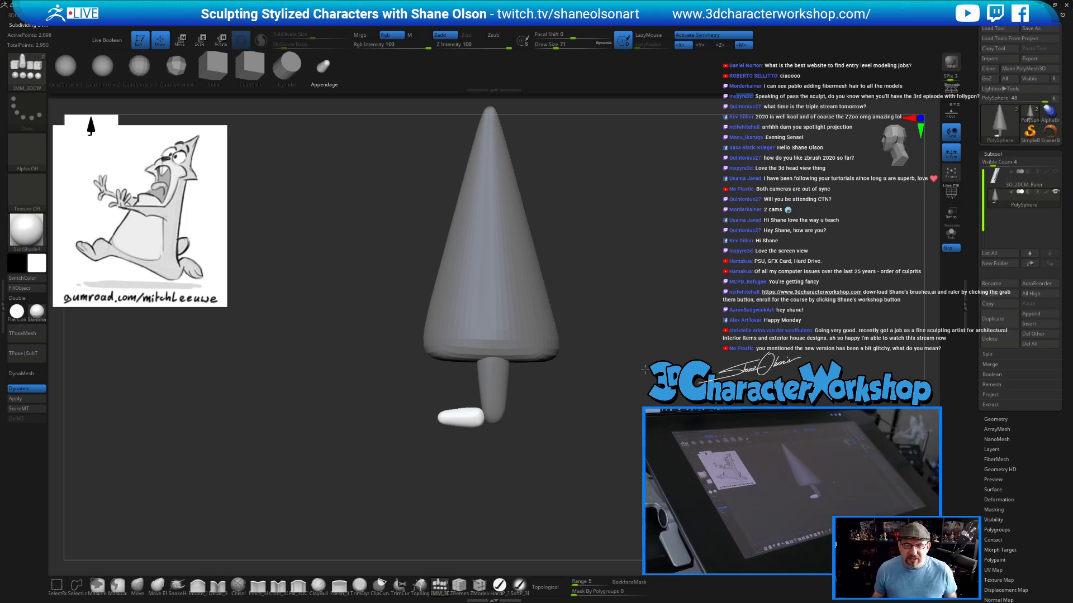
# Turn the feet end for end with the gizmo and flatten them vertically.
pyautogui.keyDown('alt'); pyautogui.moveTo(648, 373); pyautogui.dragTo(578, 420); pyautogui.keyUp('alt')
pyautogui.press('w')
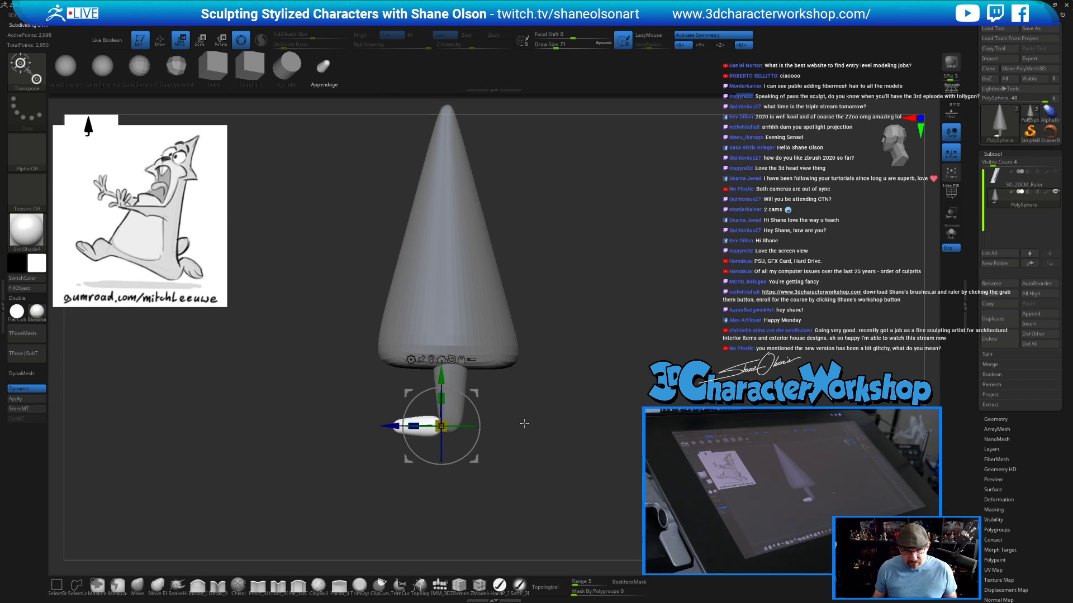
pyautogui.moveTo(475, 407); pyautogui.dragTo(336, 500)
pyautogui.moveTo(475, 393); pyautogui.dragTo(441, 390)
pyautogui.moveTo(409, 451); pyautogui.dragTo(410, 440)
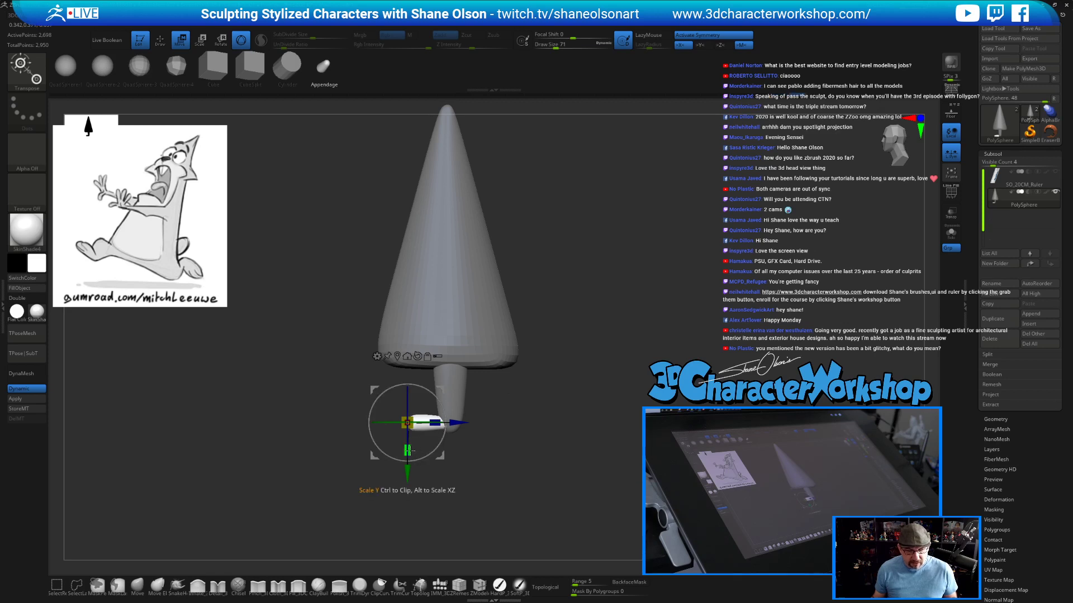
# Lower the feet, slide them back under the legs, and widen them sideways to about 1.32.
pyautogui.moveTo(410, 468); pyautogui.dragTo(412, 472)
pyautogui.moveTo(463, 428); pyautogui.dragTo(467, 425)
pyautogui.moveTo(410, 475); pyautogui.dragTo(409, 473)
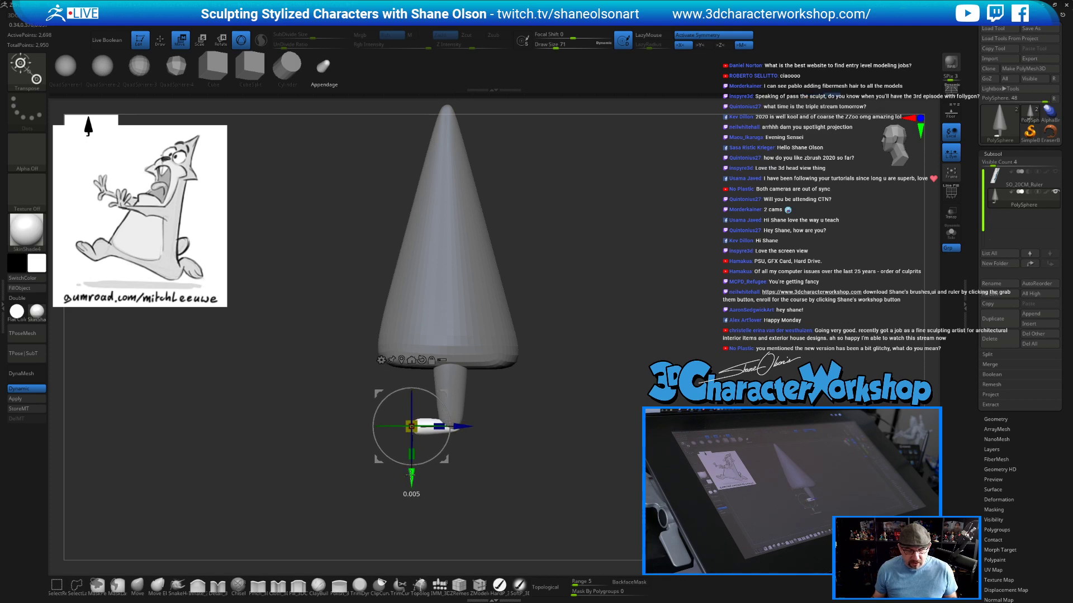
pyautogui.moveTo(540, 402); pyautogui.dragTo(366, 429)
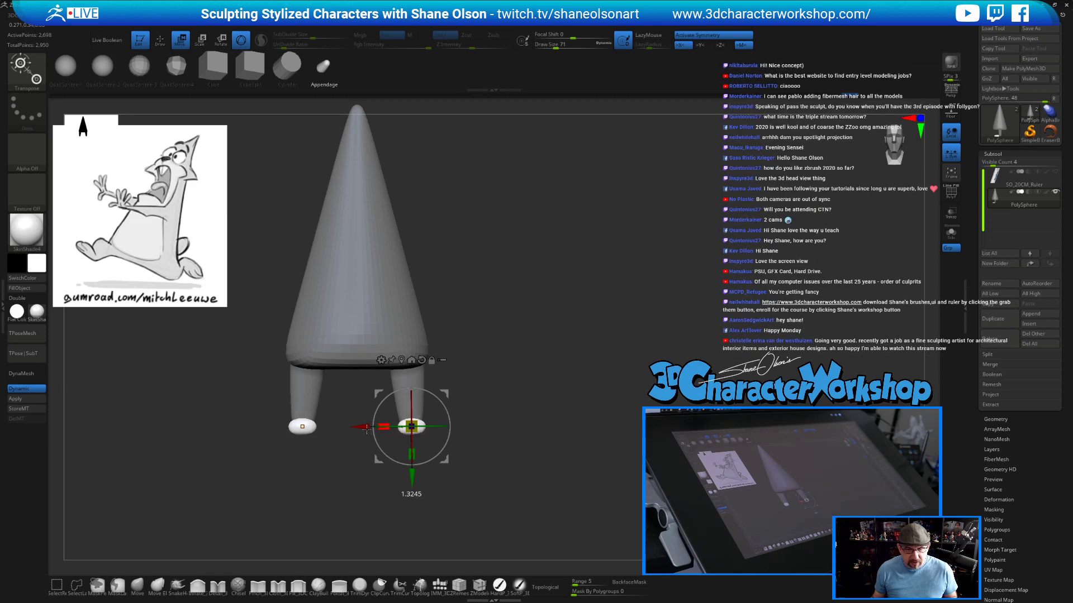
# Pull the toe ends of the feet forward from below with the Move brush.
pyautogui.moveTo(510, 400)
pyautogui.mouseDown()
pyautogui.moveTo(573, 376)
pyautogui.moveTo(553, 322)
pyautogui.moveTo(519, 386)
pyautogui.mouseUp()
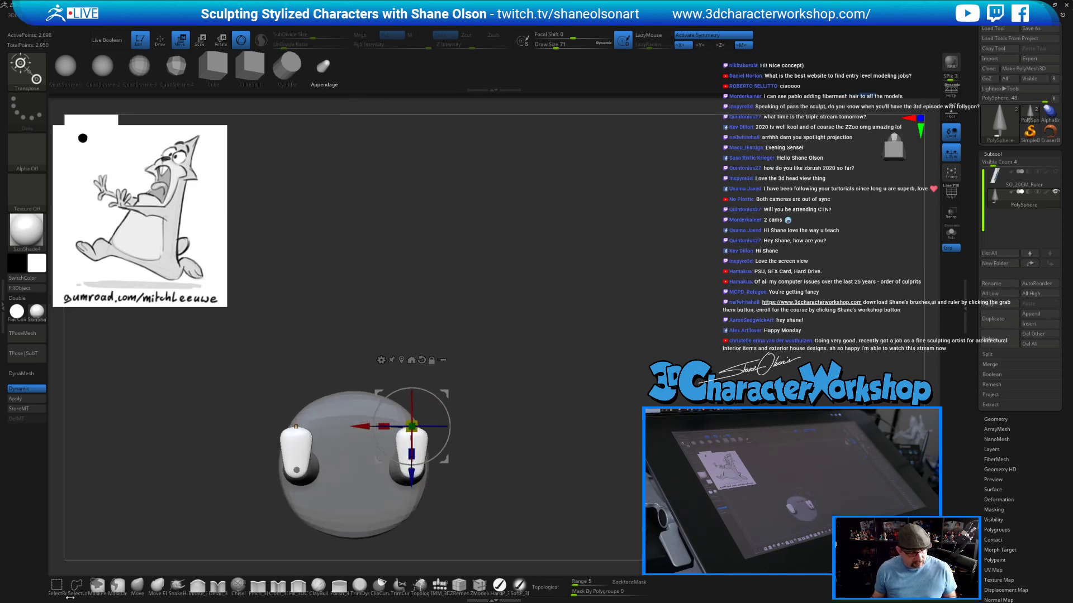
pyautogui.click(140, 584)
pyautogui.moveTo(475, 270)
pyautogui.keyDown('alt'); pyautogui.mouseDown()
pyautogui.moveTo(488, 338)
pyautogui.moveTo(536, 308)
pyautogui.mouseUp(); pyautogui.keyUp('alt')
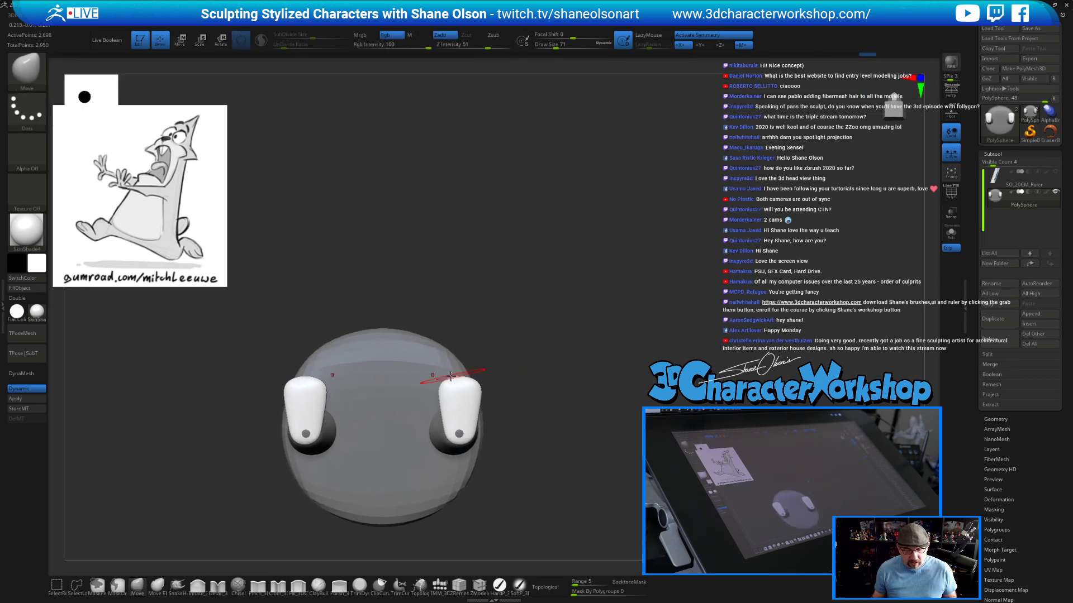
pyautogui.moveTo(457, 379); pyautogui.dragTo(452, 373)
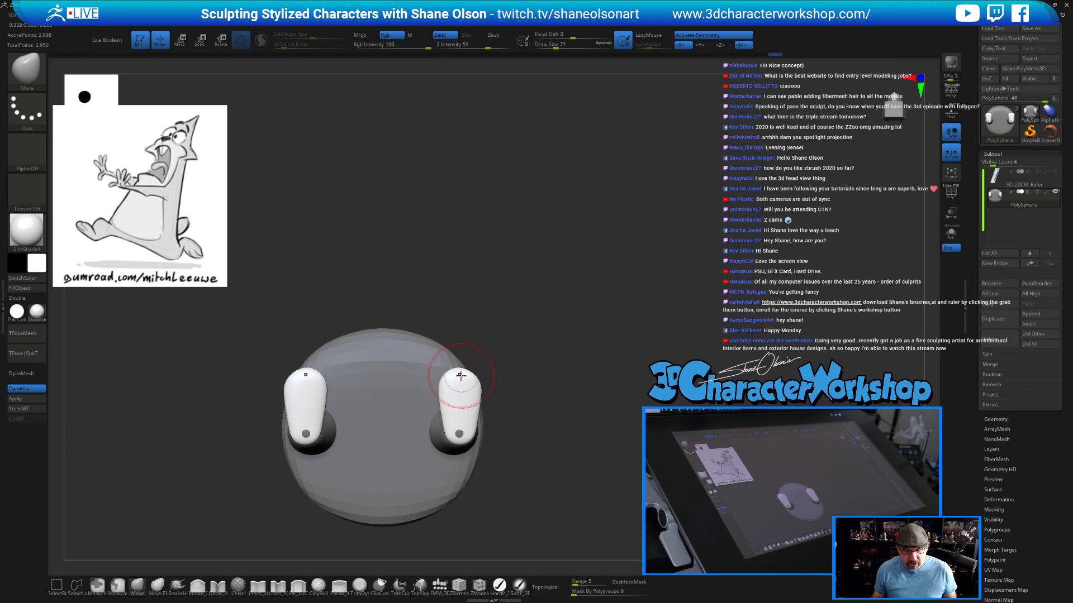
pyautogui.moveTo(536, 395); pyautogui.dragTo(471, 456)
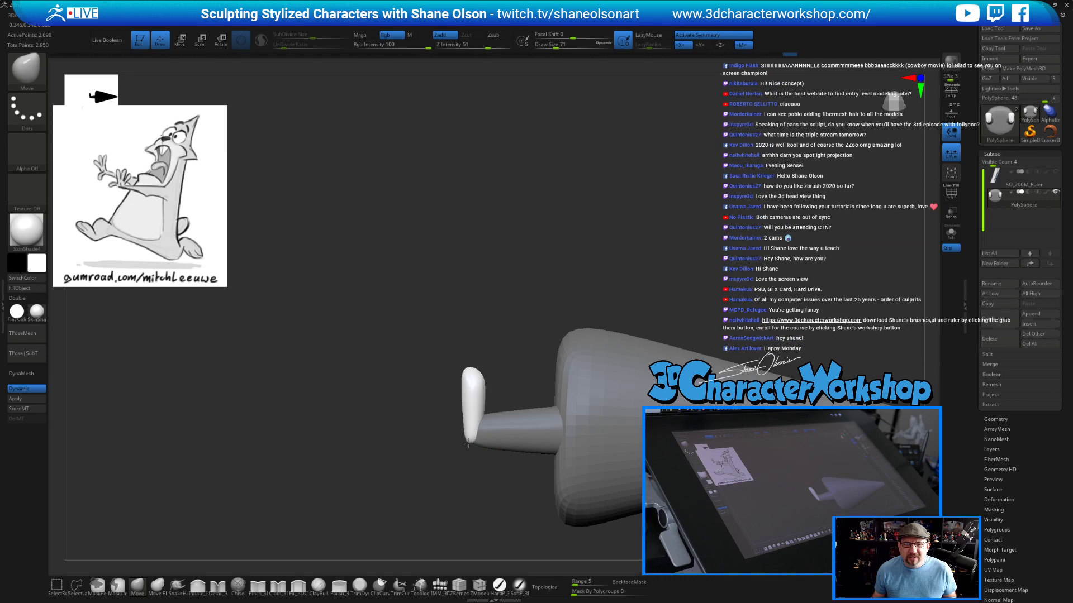
pyautogui.keyDown('alt'); pyautogui.moveTo(445, 292); pyautogui.dragTo(412, 239); pyautogui.keyUp('alt')
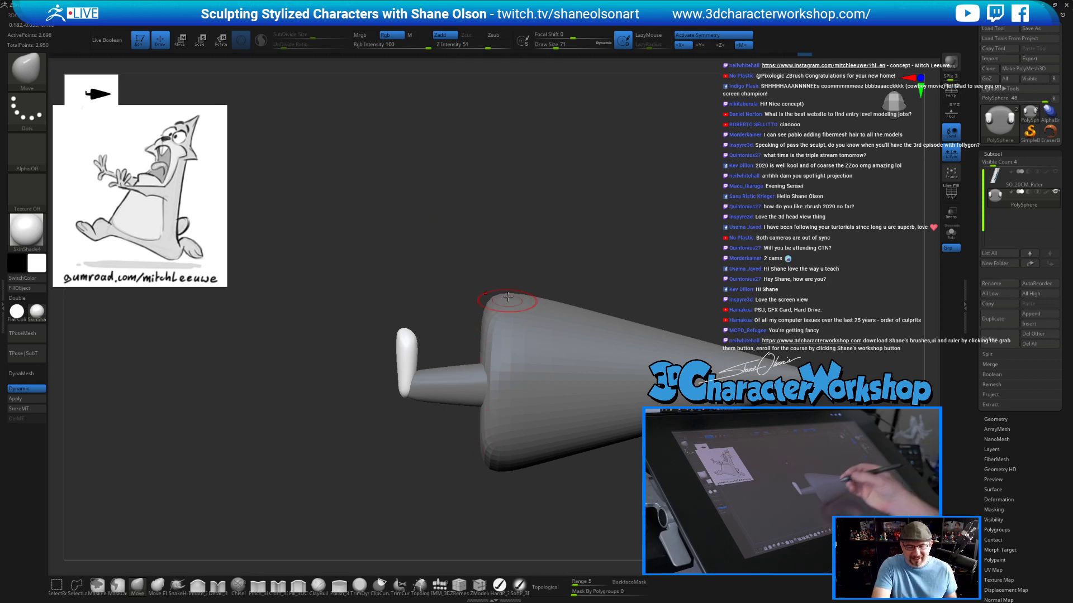
# Invert the mask to protect the feet and shape the legs with the Move brush, narrowing them toward the ankles.
pyautogui.moveTo(506, 246)
pyautogui.mouseDown()
pyautogui.moveTo(548, 306)
pyautogui.moveTo(601, 423)
pyautogui.moveTo(594, 391)
pyautogui.moveTo(601, 455)
pyautogui.moveTo(620, 454)
pyautogui.moveTo(597, 425)
pyautogui.moveTo(582, 437)
pyautogui.moveTo(603, 444)
pyautogui.mouseUp()
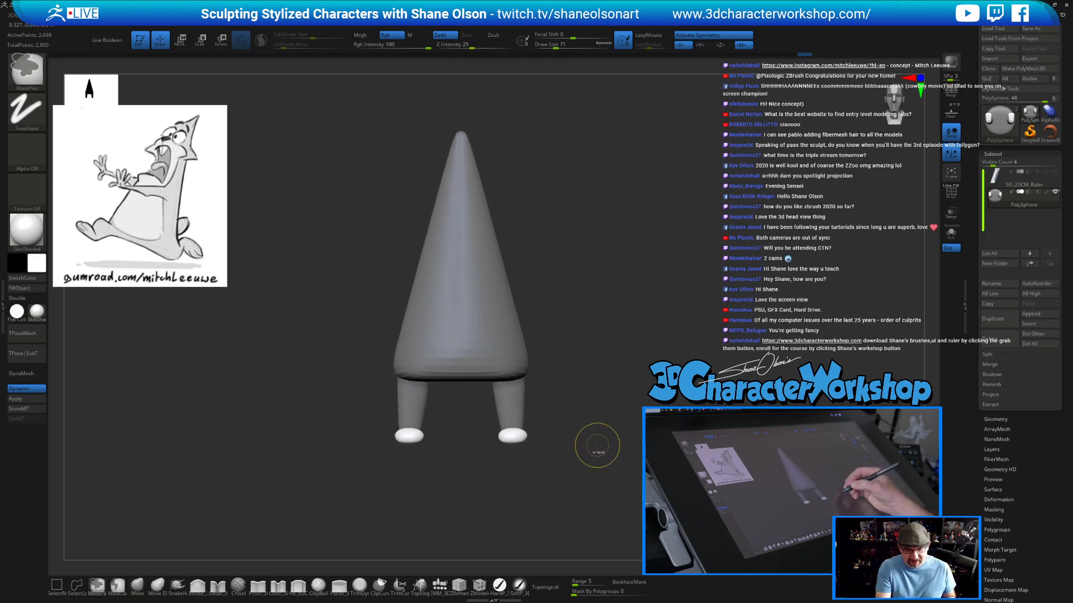
pyautogui.keyDown('ctrl'); pyautogui.click(602, 442); pyautogui.keyUp('ctrl')
pyautogui.moveTo(550, 410)
pyautogui.keyDown('alt'); pyautogui.mouseDown()
pyautogui.moveTo(555, 427)
pyautogui.moveTo(574, 432)
pyautogui.moveTo(535, 450)
pyautogui.moveTo(503, 427)
pyautogui.moveTo(504, 416)
pyautogui.mouseUp(); pyautogui.keyUp('alt')
pyautogui.press('s')
pyautogui.moveTo(557, 465); pyautogui.dragTo(533, 454)
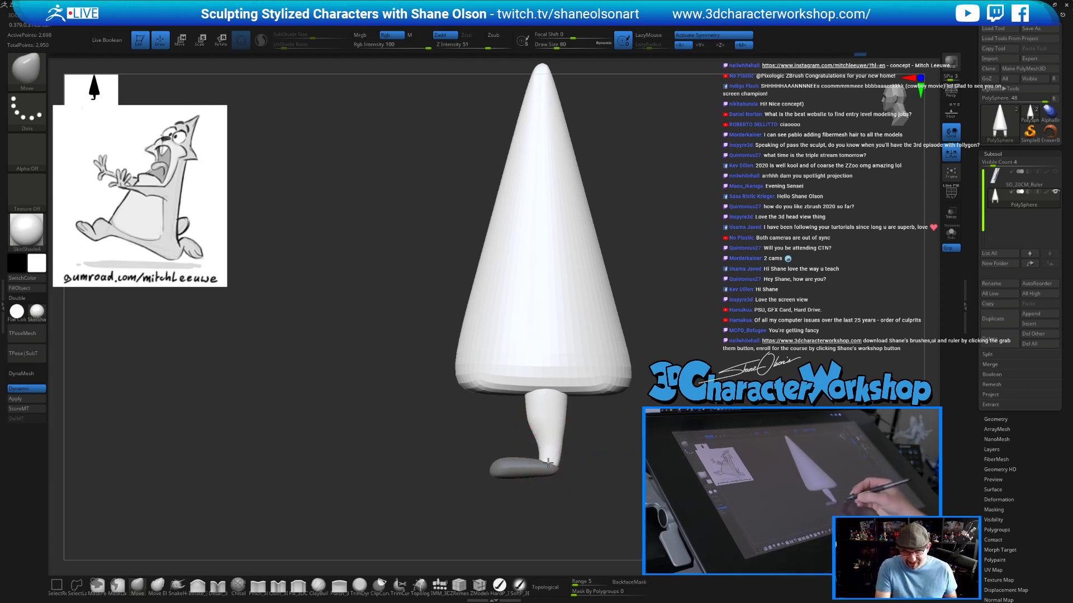
pyautogui.moveTo(594, 476)
pyautogui.mouseDown()
pyautogui.moveTo(584, 464)
pyautogui.moveTo(595, 402)
pyautogui.moveTo(580, 408)
pyautogui.mouseUp()
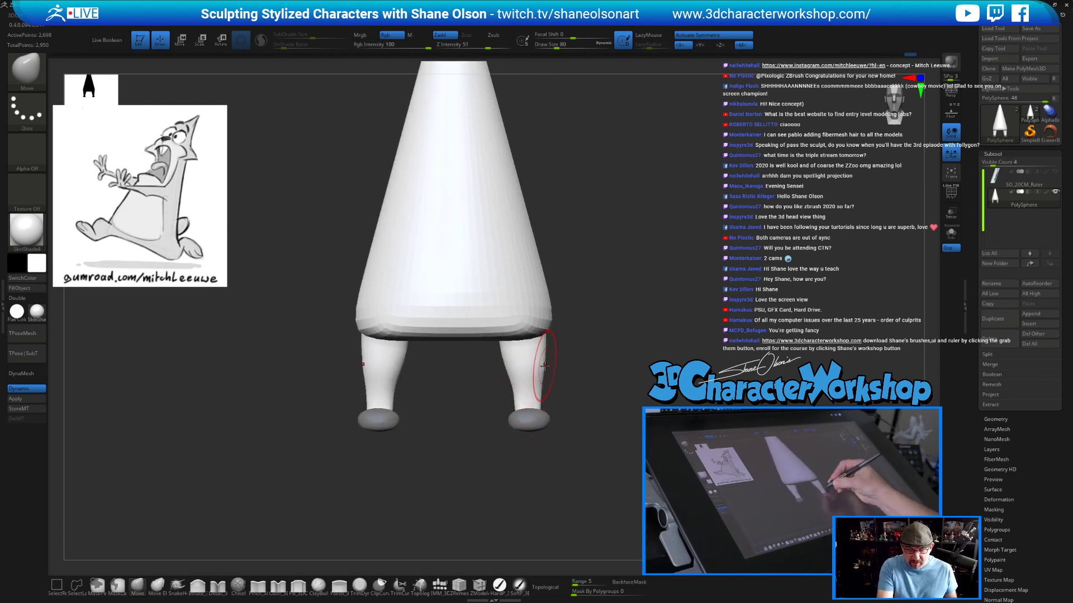
pyautogui.moveTo(553, 388); pyautogui.dragTo(579, 444)
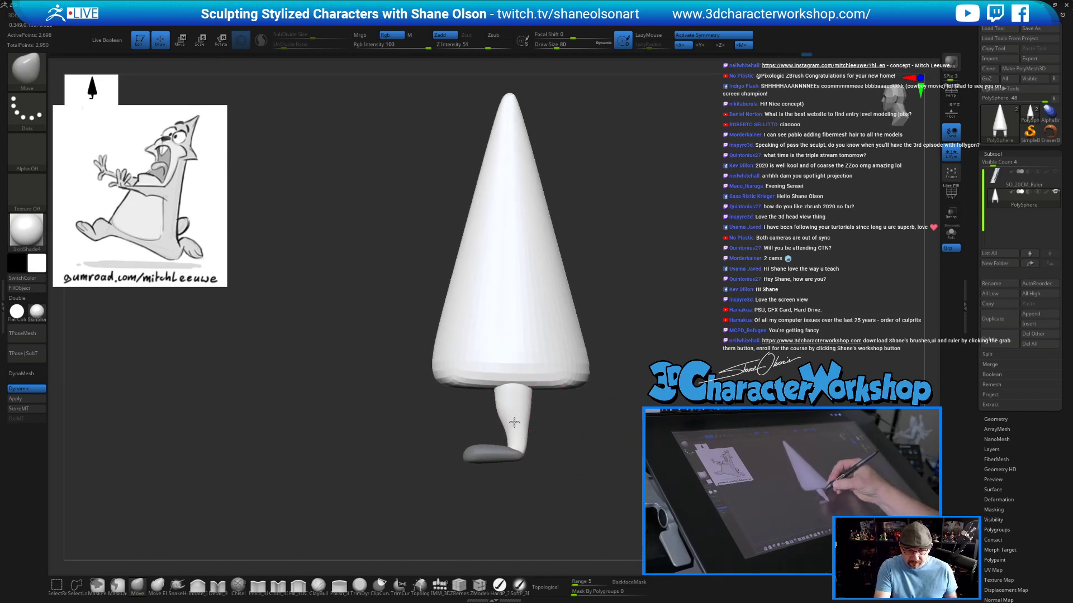
pyautogui.moveTo(563, 466); pyautogui.dragTo(599, 472)
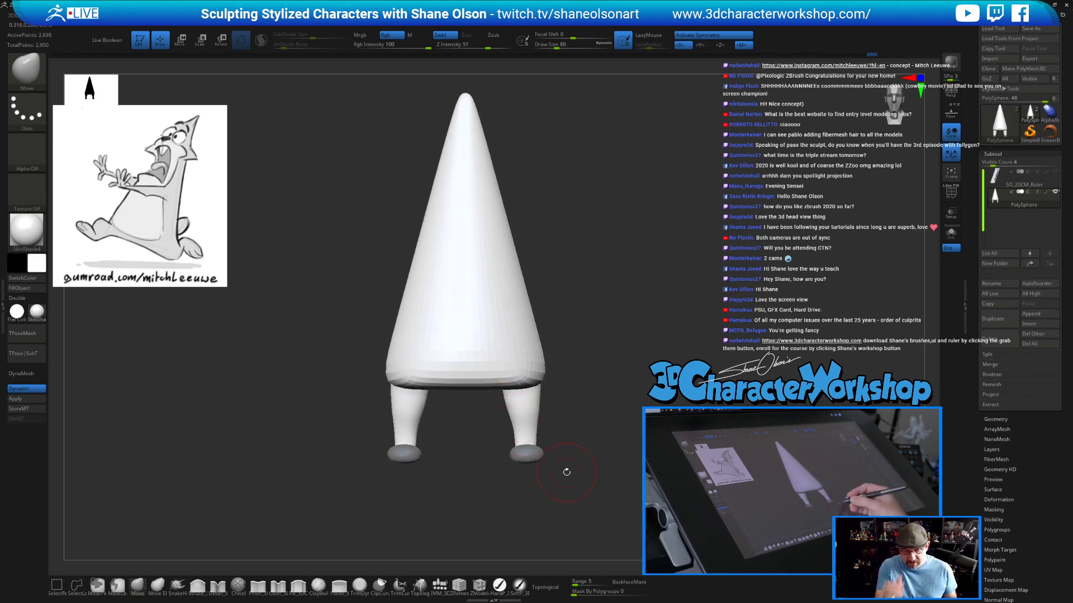
# Insert Appendage meshes as arms on the sides of the upper body and slide them inward into the cone.
pyautogui.keyDown('alt'); pyautogui.moveTo(623, 438); pyautogui.dragTo(610, 461); pyautogui.keyUp('alt')
pyautogui.moveTo(589, 419); pyautogui.dragTo(570, 367)
pyautogui.click(440, 584)
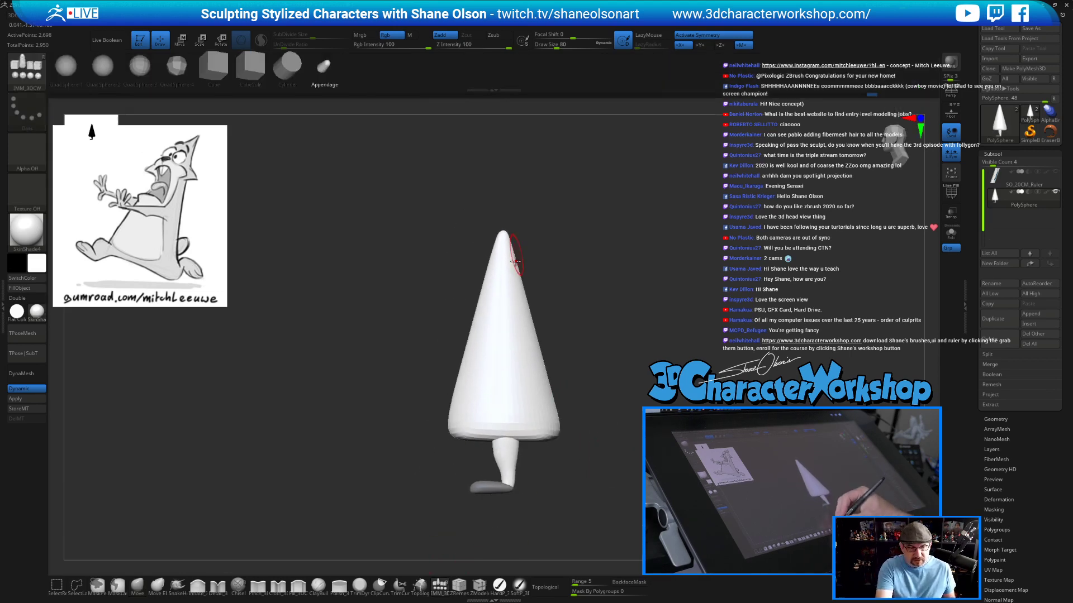
pyautogui.moveTo(504, 338); pyautogui.dragTo(503, 380)
pyautogui.moveTo(615, 447)
pyautogui.mouseDown()
pyautogui.moveTo(671, 447)
pyautogui.moveTo(633, 437)
pyautogui.mouseUp()
pyautogui.press('w')
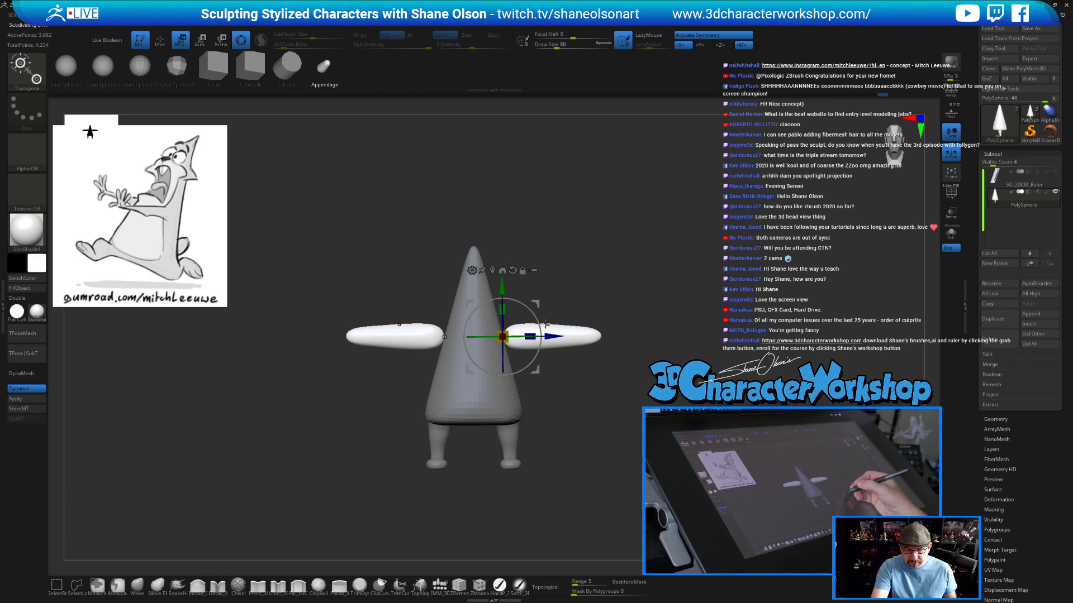
pyautogui.moveTo(551, 336); pyautogui.dragTo(537, 332)
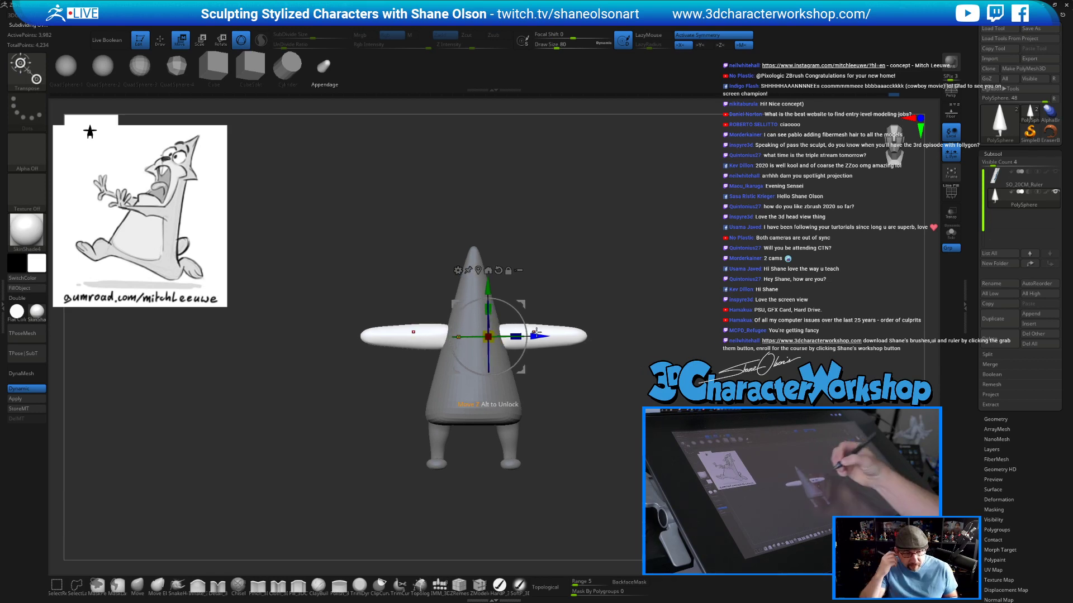
# Raise the Smooth brush intensity to 34 and smooth the arm ends into a taper.
pyautogui.press('q')
pyautogui.moveTo(604, 359)
pyautogui.keyDown('alt'); pyautogui.mouseDown()
pyautogui.moveTo(604, 402)
pyautogui.moveTo(587, 375)
pyautogui.mouseUp(); pyautogui.keyUp('alt')
pyautogui.press('s')
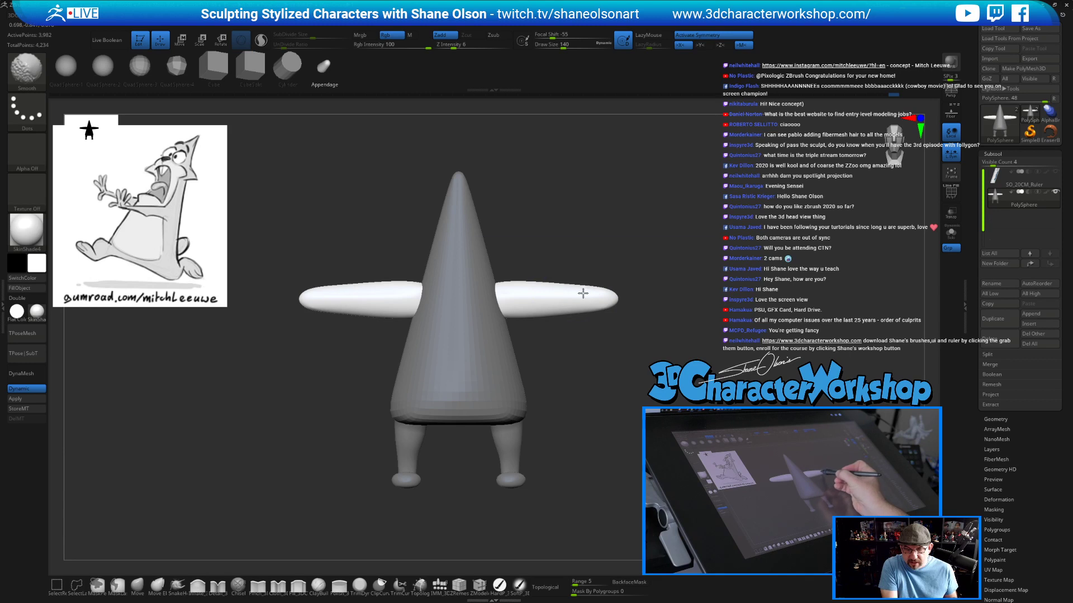
pyautogui.keyDown('shift'); pyautogui.click(478, 45); pyautogui.keyUp('shift')
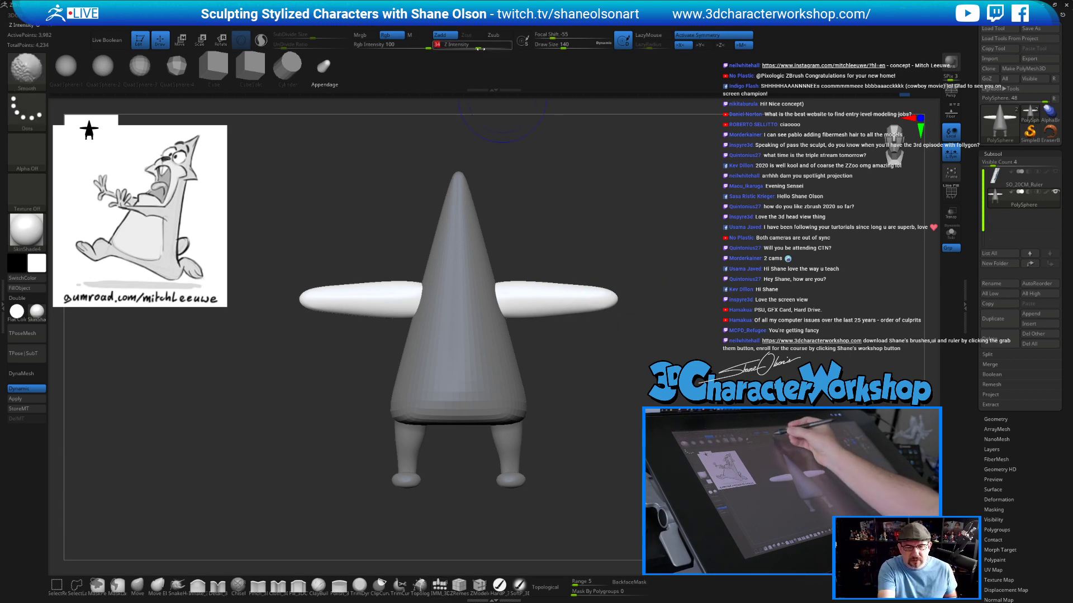
pyautogui.moveTo(601, 309)
pyautogui.keyDown('shift'); pyautogui.mouseDown()
pyautogui.moveTo(593, 299)
pyautogui.moveTo(607, 305)
pyautogui.mouseUp(); pyautogui.keyUp('shift')
pyautogui.press('s')
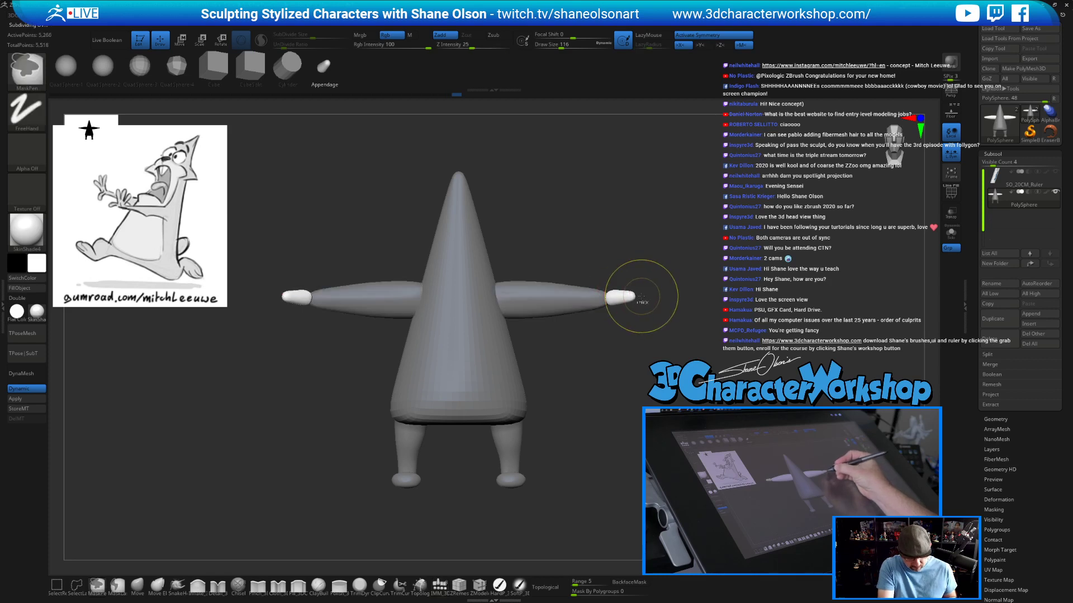
# Smooth the arms and push the underside of the upper arms upward with the Move brush.
pyautogui.click(138, 587)
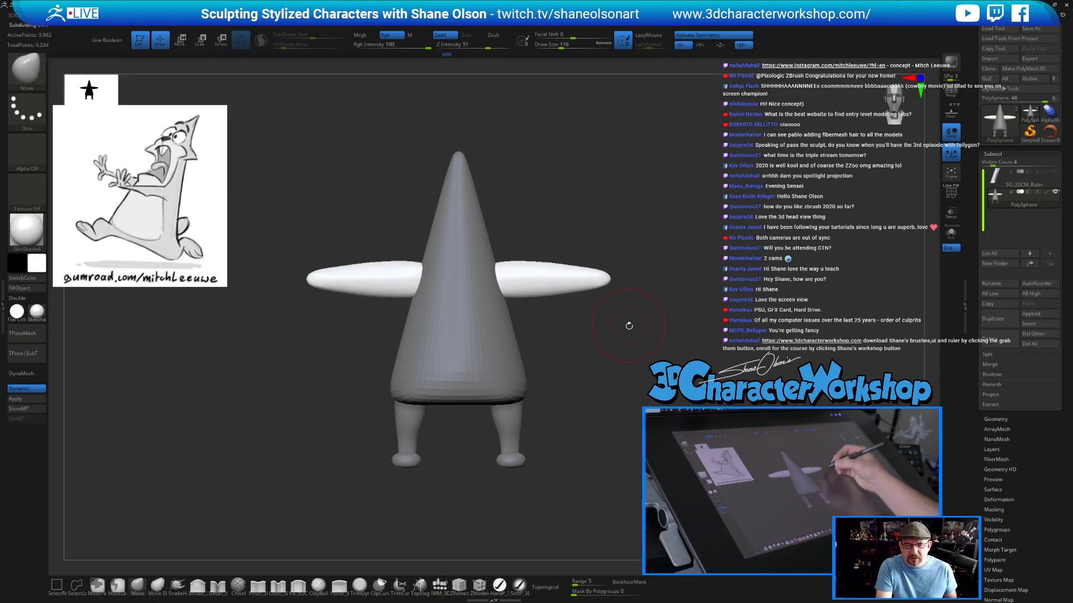
pyautogui.keyDown('alt'); pyautogui.moveTo(629, 323); pyautogui.dragTo(625, 339); pyautogui.keyUp('alt')
pyautogui.press('shift')
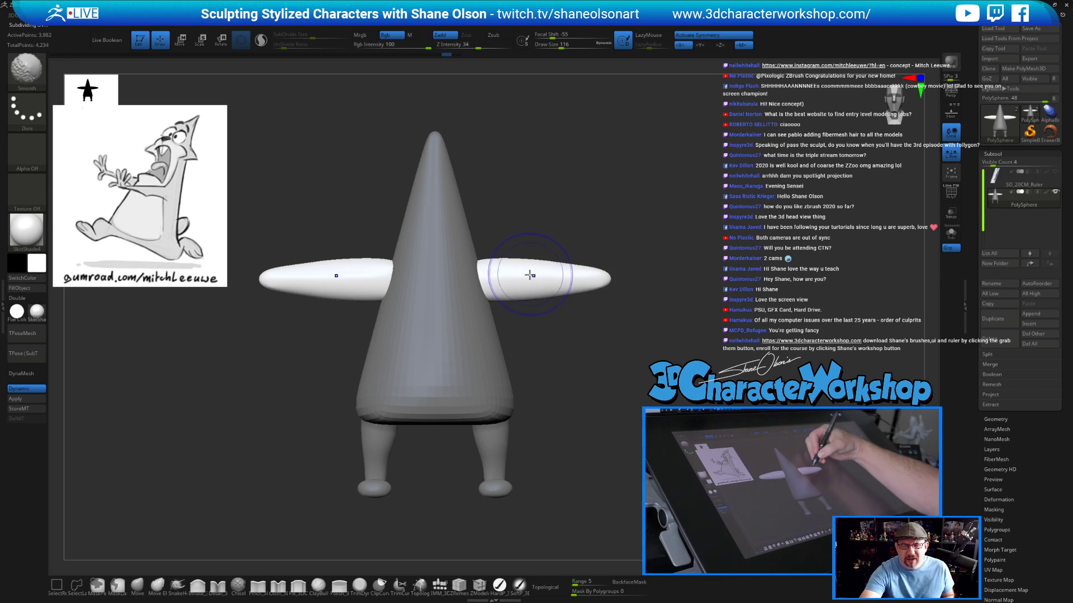
pyautogui.moveTo(520, 249)
pyautogui.keyDown('alt'); pyautogui.mouseDown()
pyautogui.moveTo(523, 266)
pyautogui.moveTo(494, 265)
pyautogui.moveTo(588, 275)
pyautogui.moveTo(488, 292)
pyautogui.moveTo(524, 273)
pyautogui.mouseUp(); pyautogui.keyUp('alt')
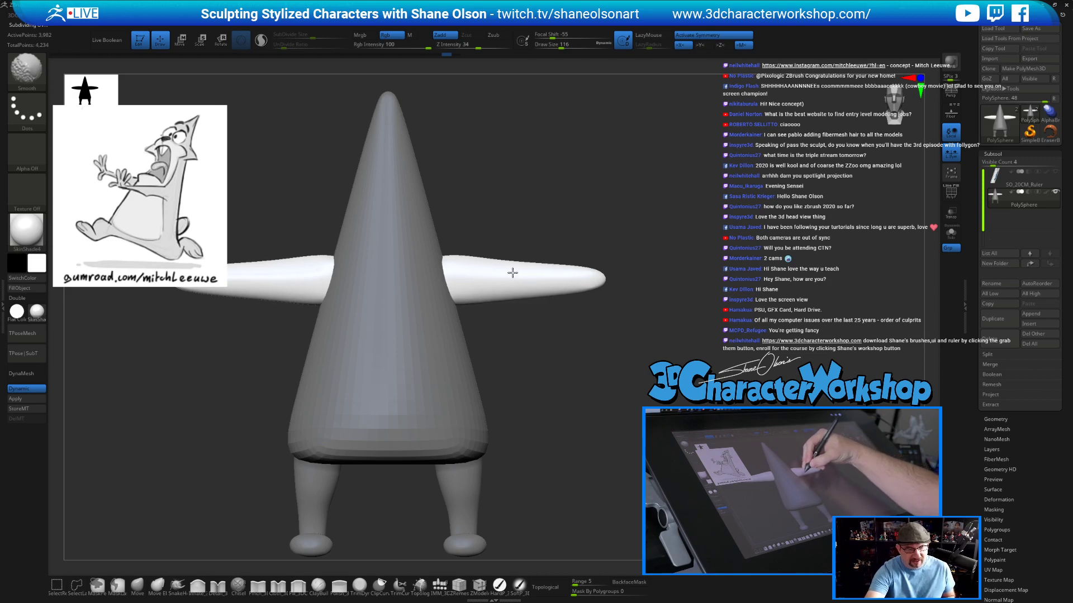
pyautogui.moveTo(477, 299); pyautogui.dragTo(476, 292)
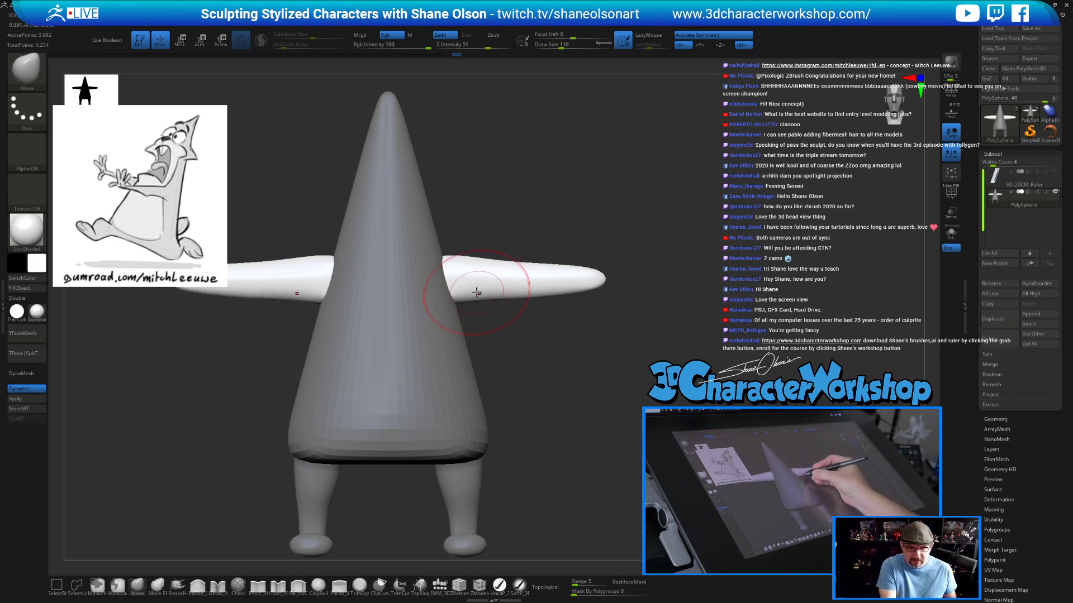
pyautogui.press('[')
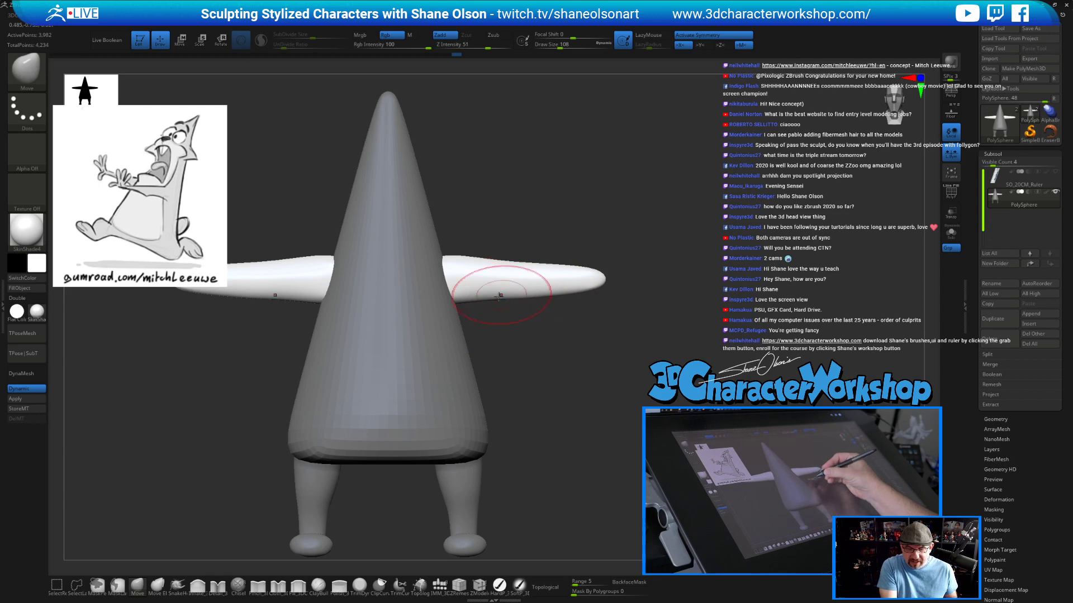
pyautogui.moveTo(481, 297); pyautogui.dragTo(488, 290)
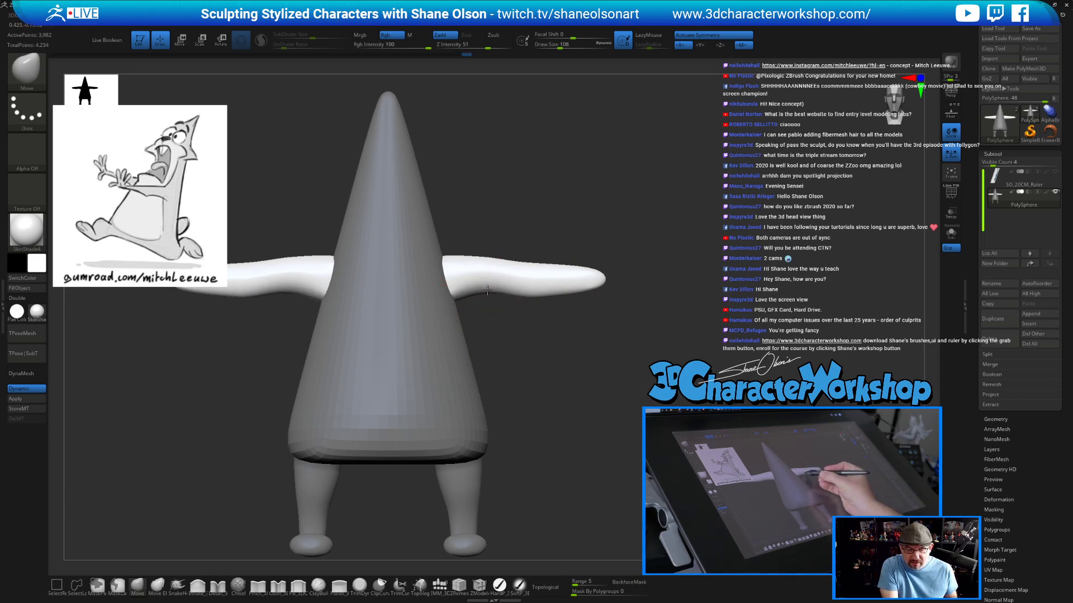
# Pull the arm tips upward and outward, and smooth the tops of the arms near the shoulders.
pyautogui.moveTo(576, 290); pyautogui.dragTo(582, 263)
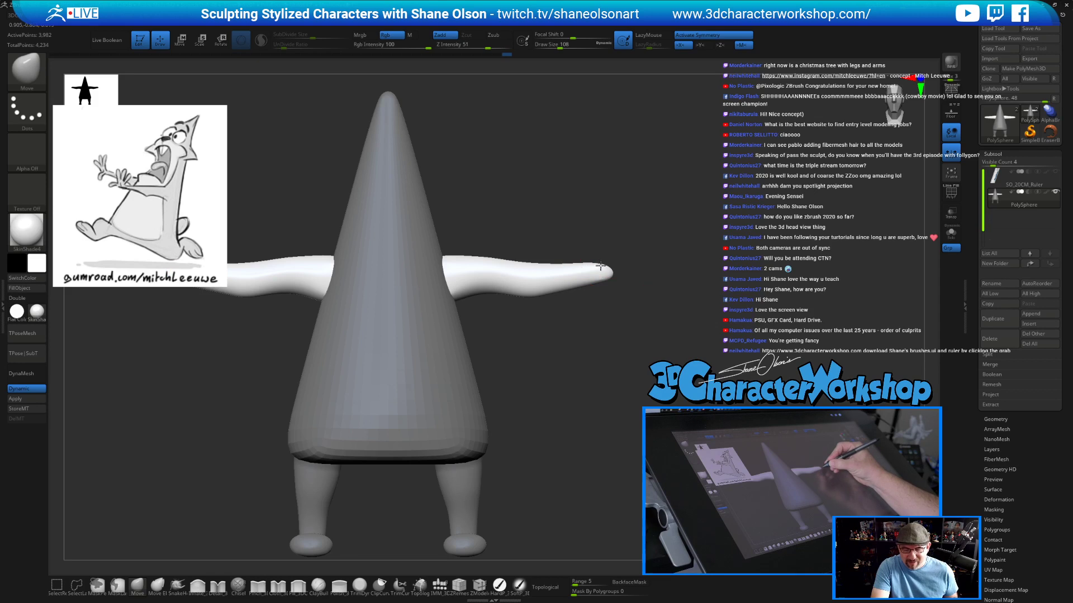
pyautogui.press('shift')
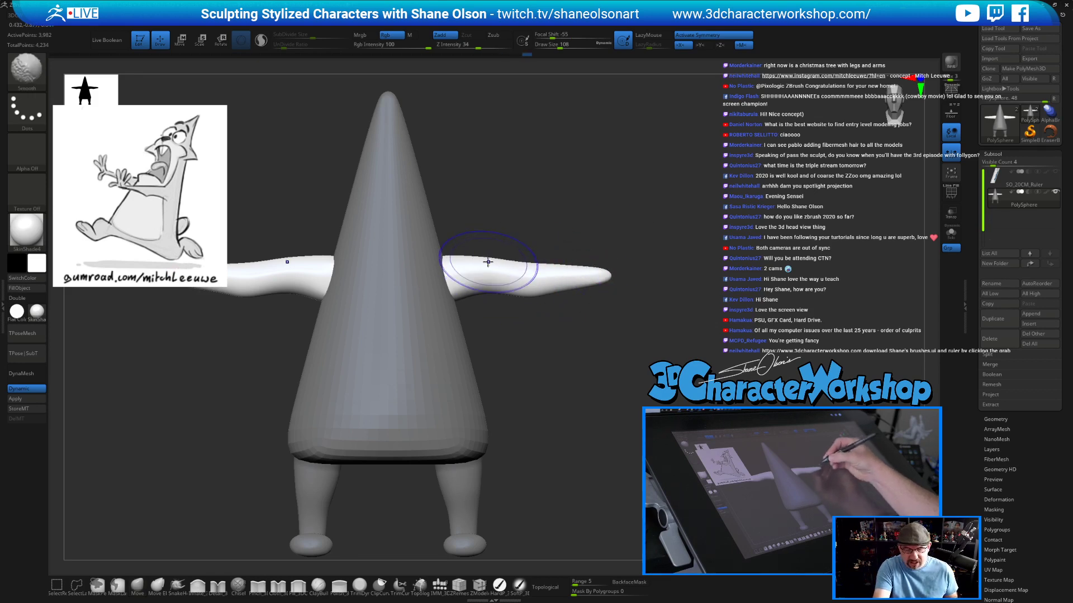
pyautogui.moveTo(486, 257); pyautogui.dragTo(484, 262)
# Refine the thickness and shoulder ends of the arms from below, above and in front with the Move brush.
pyautogui.moveTo(598, 411)
pyautogui.mouseDown()
pyautogui.moveTo(553, 407)
pyautogui.moveTo(577, 397)
pyautogui.moveTo(558, 355)
pyautogui.moveTo(521, 321)
pyautogui.mouseUp()
pyautogui.press('s')
pyautogui.moveTo(558, 403)
pyautogui.keyDown('alt'); pyautogui.mouseDown()
pyautogui.moveTo(544, 397)
pyautogui.moveTo(597, 413)
pyautogui.moveTo(609, 441)
pyautogui.moveTo(579, 464)
pyautogui.mouseUp(); pyautogui.keyUp('alt')
pyautogui.moveTo(626, 395)
pyautogui.mouseDown()
pyautogui.moveTo(641, 362)
pyautogui.moveTo(606, 322)
pyautogui.mouseUp()
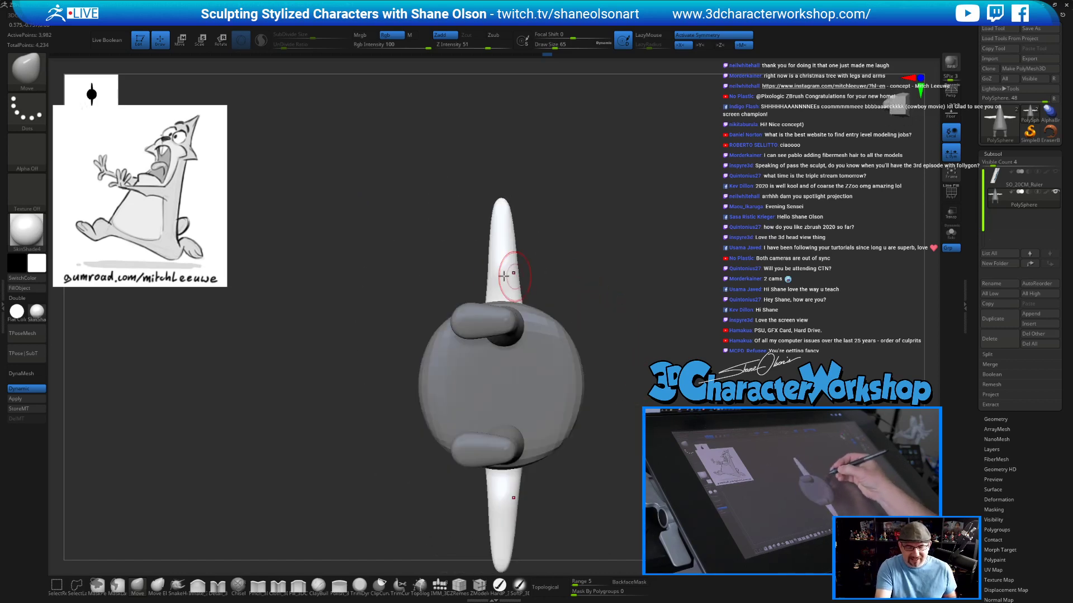
pyautogui.moveTo(569, 281)
pyautogui.mouseDown()
pyautogui.moveTo(548, 302)
pyautogui.moveTo(566, 305)
pyautogui.mouseUp()
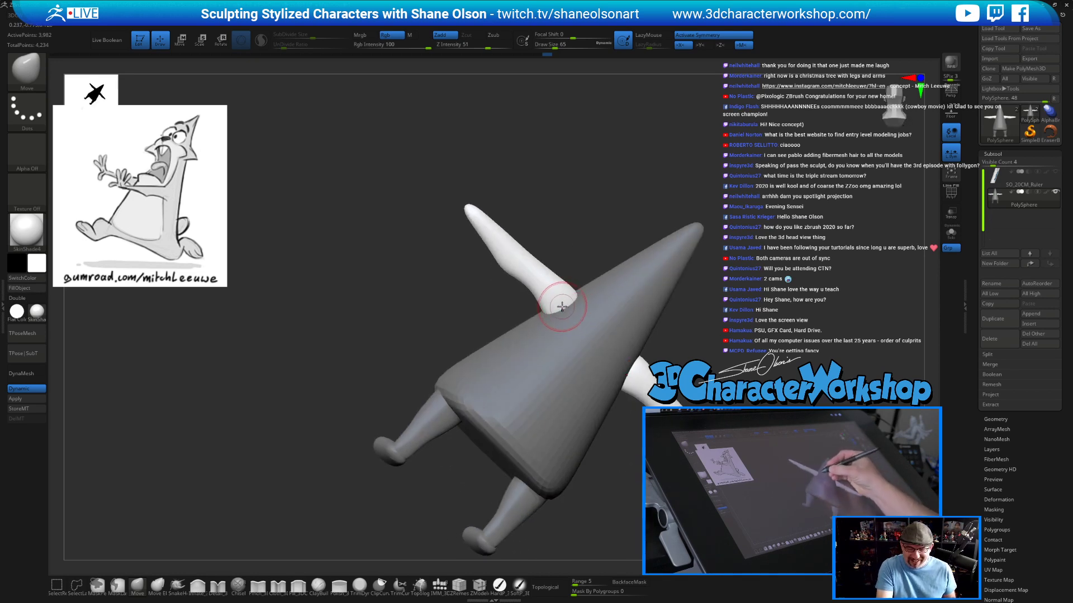
pyautogui.moveTo(574, 251)
pyautogui.mouseDown()
pyautogui.moveTo(572, 308)
pyautogui.moveTo(611, 325)
pyautogui.moveTo(583, 287)
pyautogui.moveTo(601, 251)
pyautogui.mouseUp()
pyautogui.press(']')
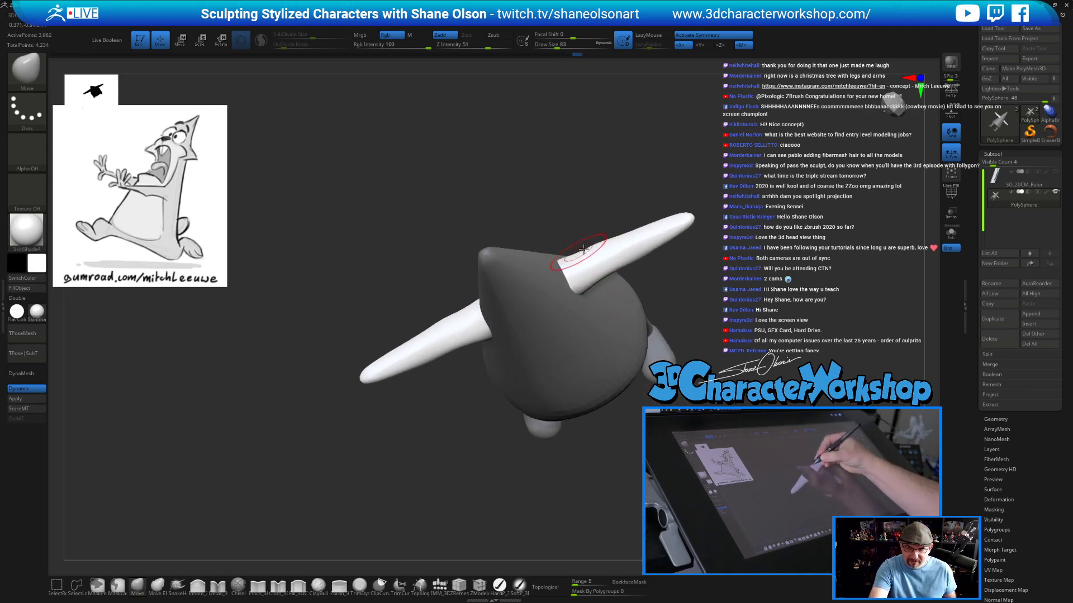
pyautogui.moveTo(687, 302)
pyautogui.mouseDown()
pyautogui.moveTo(720, 298)
pyautogui.moveTo(679, 351)
pyautogui.moveTo(677, 399)
pyautogui.moveTo(648, 382)
pyautogui.mouseUp()
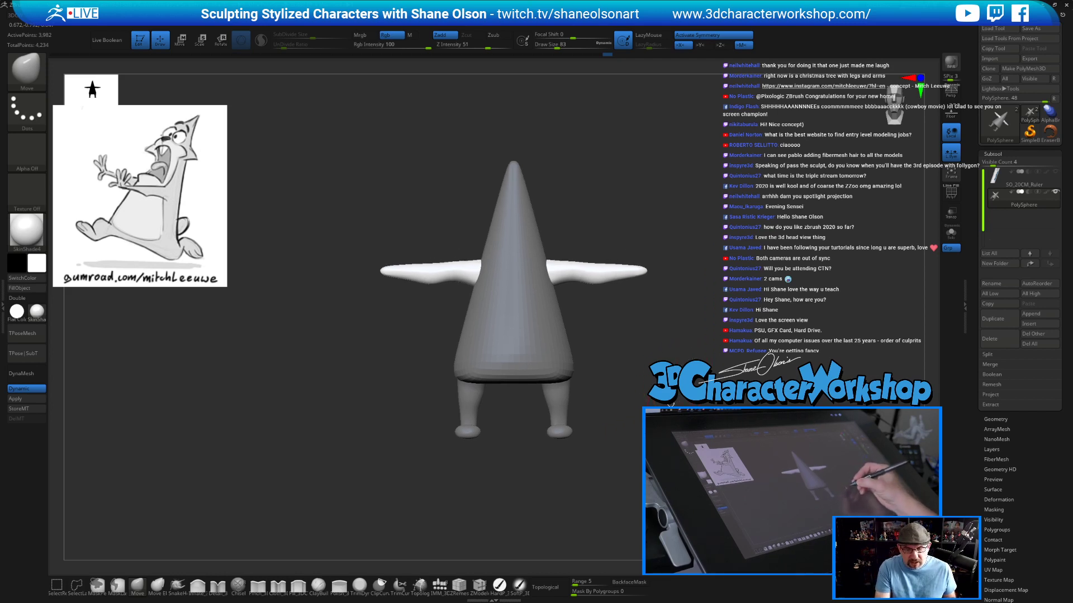
pyautogui.moveTo(642, 397)
pyautogui.mouseDown()
pyautogui.moveTo(641, 420)
pyautogui.moveTo(640, 409)
pyautogui.mouseUp()
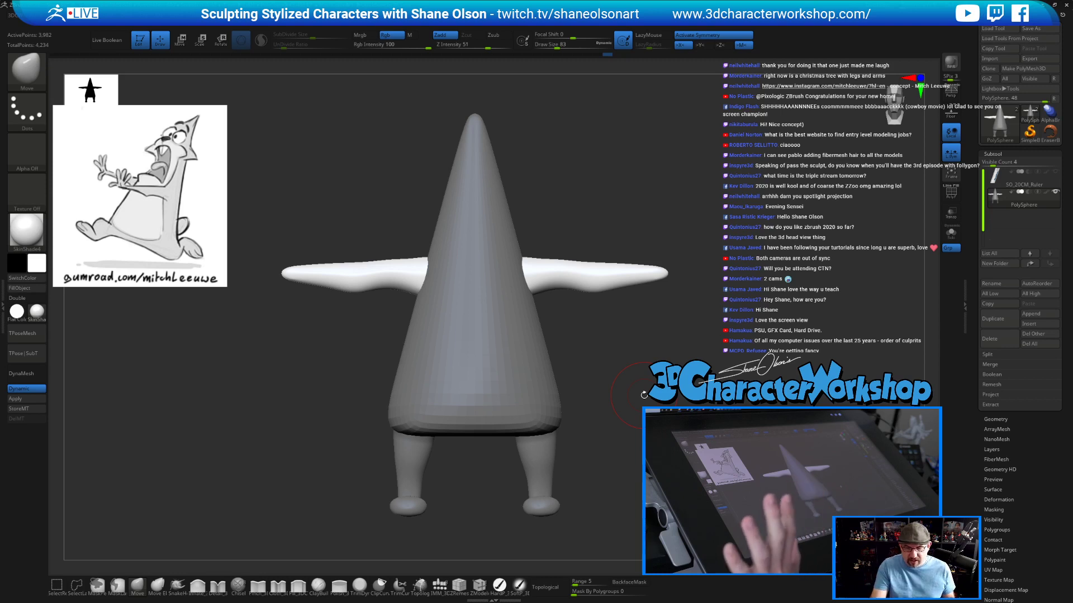
# Insert a QuadSphere-3 mesh at the arm's tip as the base of the hand.
pyautogui.click(439, 585)
pyautogui.moveTo(793, 363)
pyautogui.keyDown('shift'); pyautogui.mouseDown()
pyautogui.moveTo(703, 320)
pyautogui.moveTo(737, 338)
pyautogui.moveTo(696, 324)
pyautogui.moveTo(698, 372)
pyautogui.mouseUp(); pyautogui.keyUp('shift')
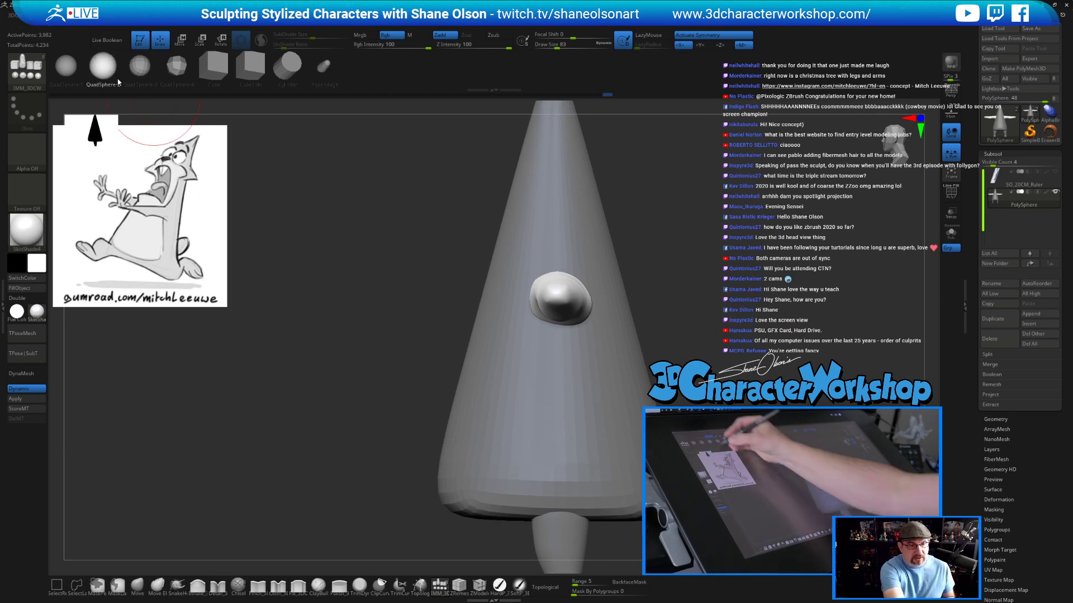
pyautogui.click(139, 66)
pyautogui.moveTo(564, 314)
pyautogui.mouseDown()
pyautogui.moveTo(558, 293)
pyautogui.moveTo(564, 311)
pyautogui.mouseUp()
pyautogui.moveTo(670, 347); pyautogui.dragTo(860, 358)
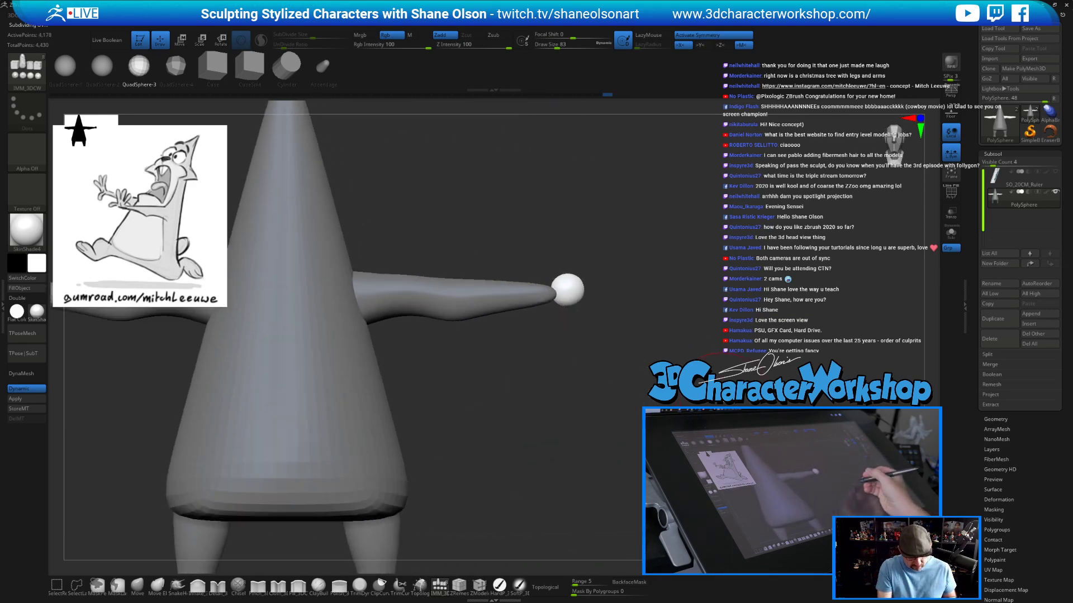
# Undo the hand sphere and insert a QuadSphere-3 mesh at the arm's tip again.
pyautogui.hotkey('shift', 'f')
pyautogui.hotkey('shift', 'f')
pyautogui.hotkey('ctrl', 'z')
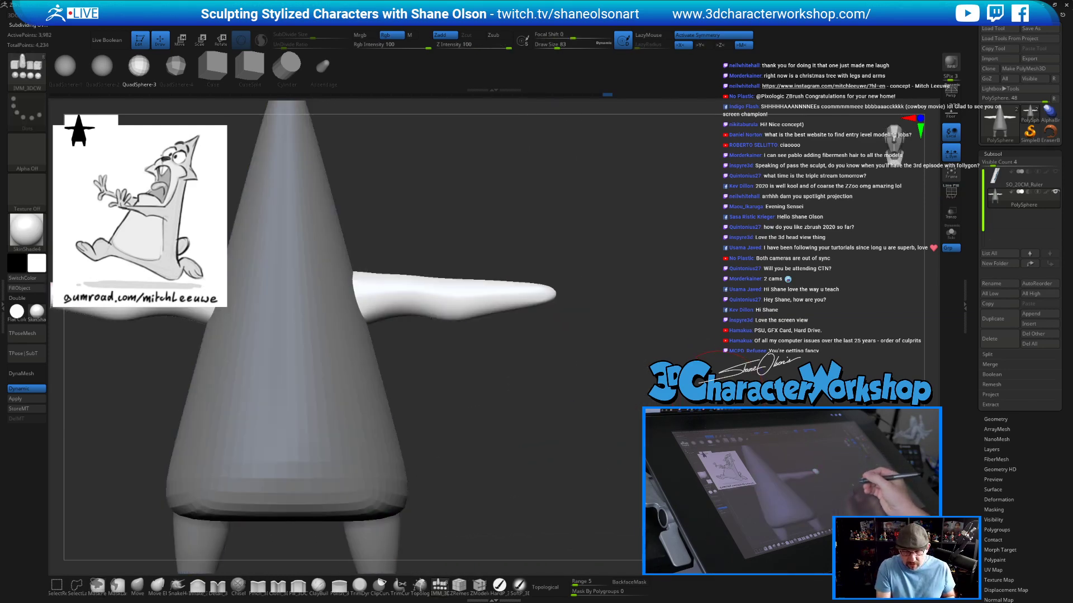
pyautogui.press('w')
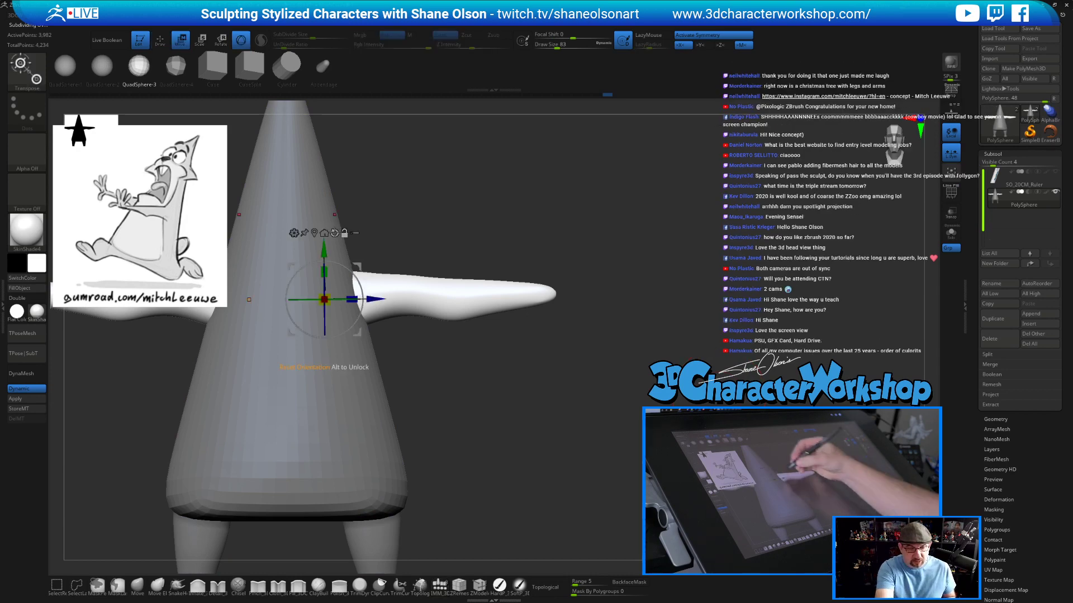
pyautogui.keyDown('alt'); pyautogui.click(335, 233); pyautogui.keyUp('alt')
pyautogui.moveTo(664, 321); pyautogui.dragTo(672, 312)
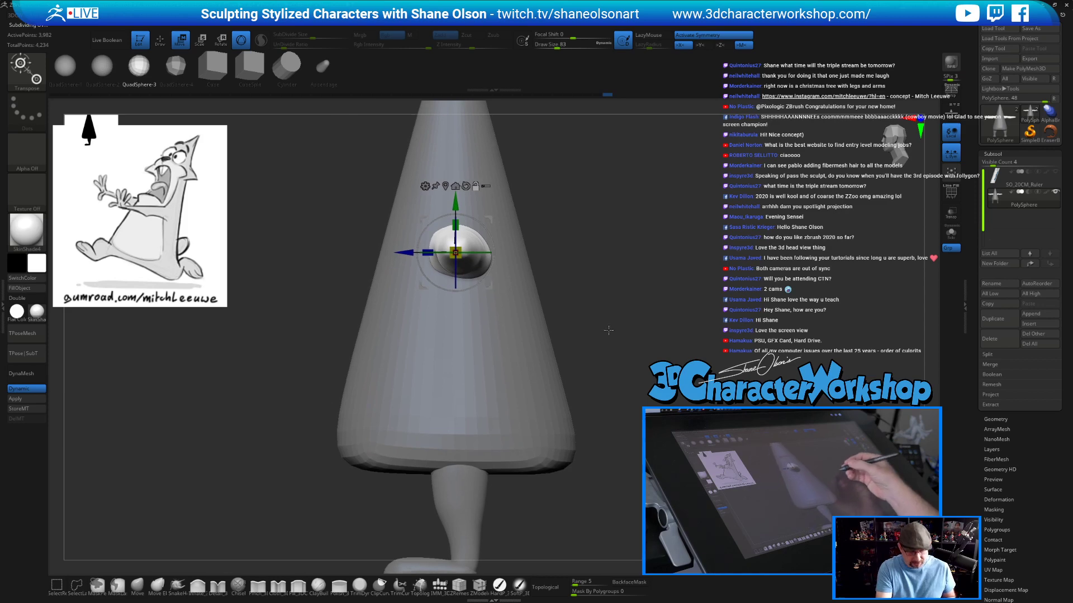
pyautogui.press('q')
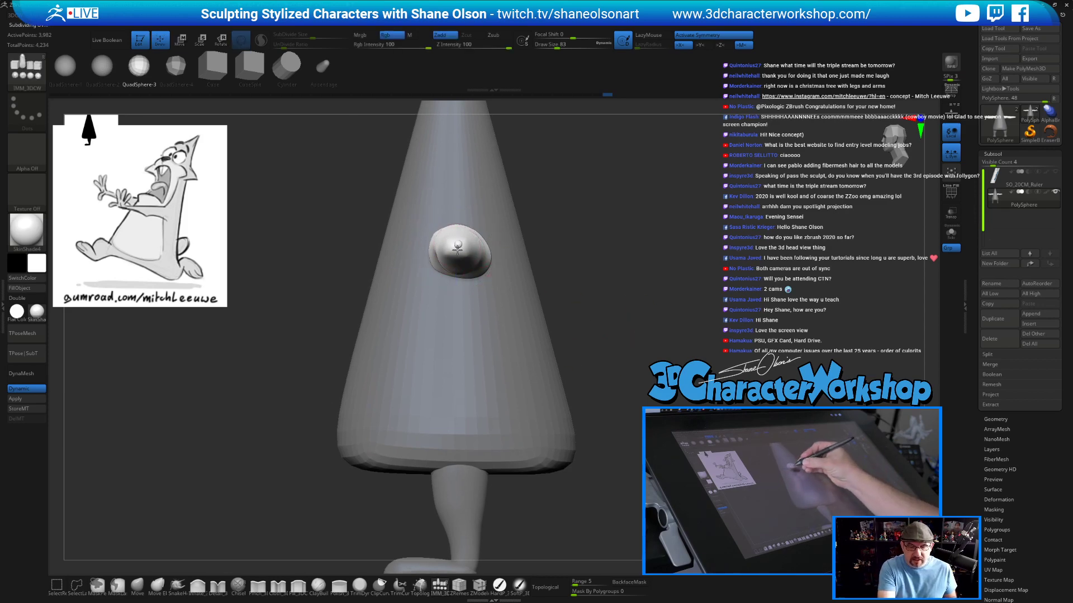
pyautogui.moveTo(586, 350); pyautogui.dragTo(623, 353)
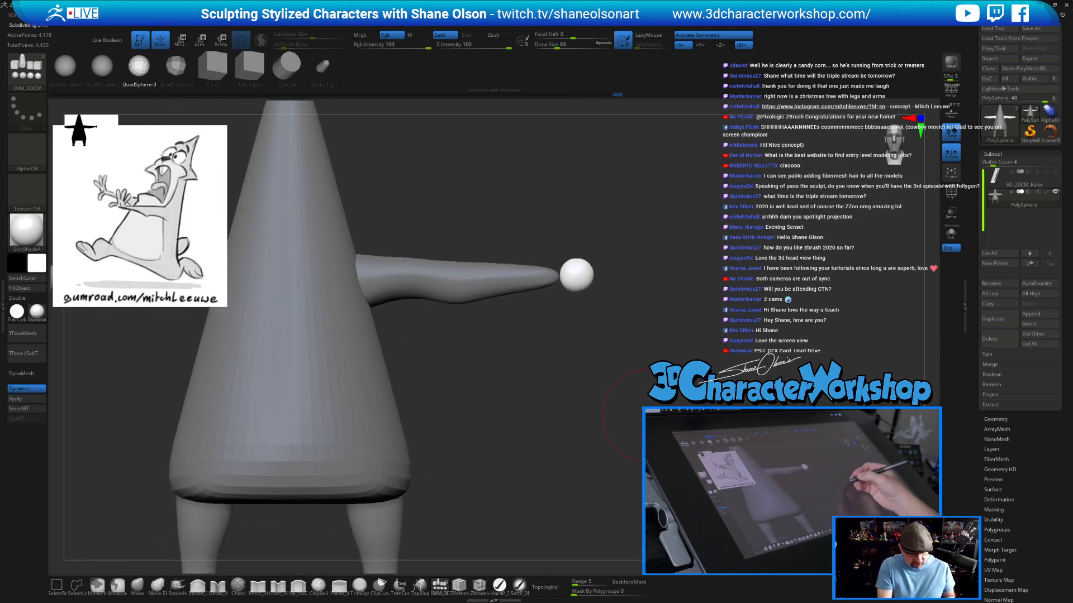
# Move the hand sphere inward onto the end of the arm and flatten it along the arm's length.
pyautogui.press('w')
pyautogui.moveTo(592, 241); pyautogui.dragTo(569, 233)
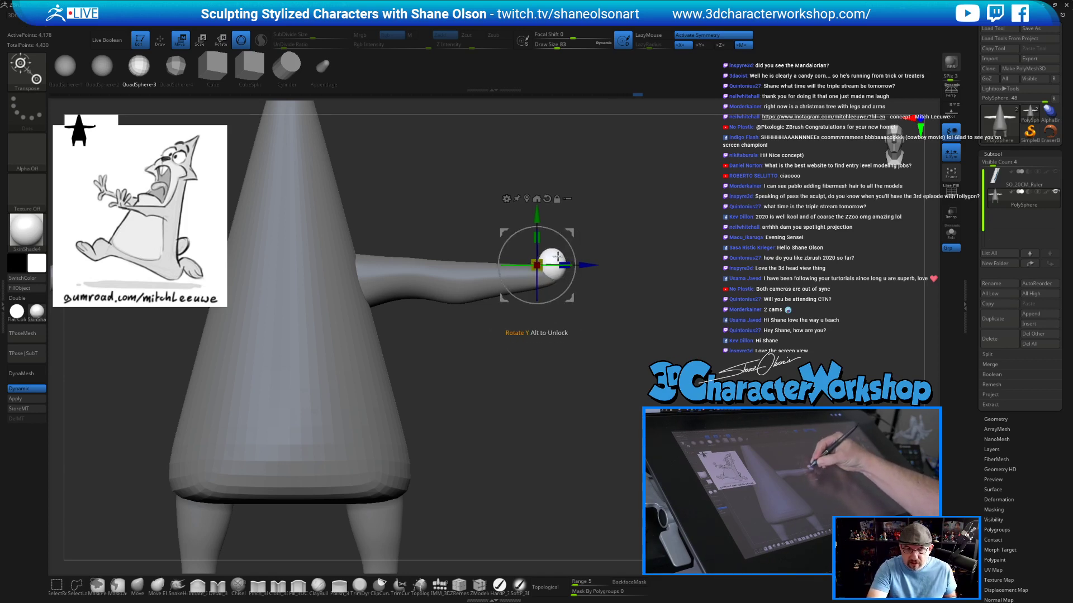
pyautogui.moveTo(629, 313); pyautogui.dragTo(616, 414)
pyautogui.moveTo(620, 346); pyautogui.dragTo(615, 386)
pyautogui.moveTo(569, 266); pyautogui.dragTo(552, 263)
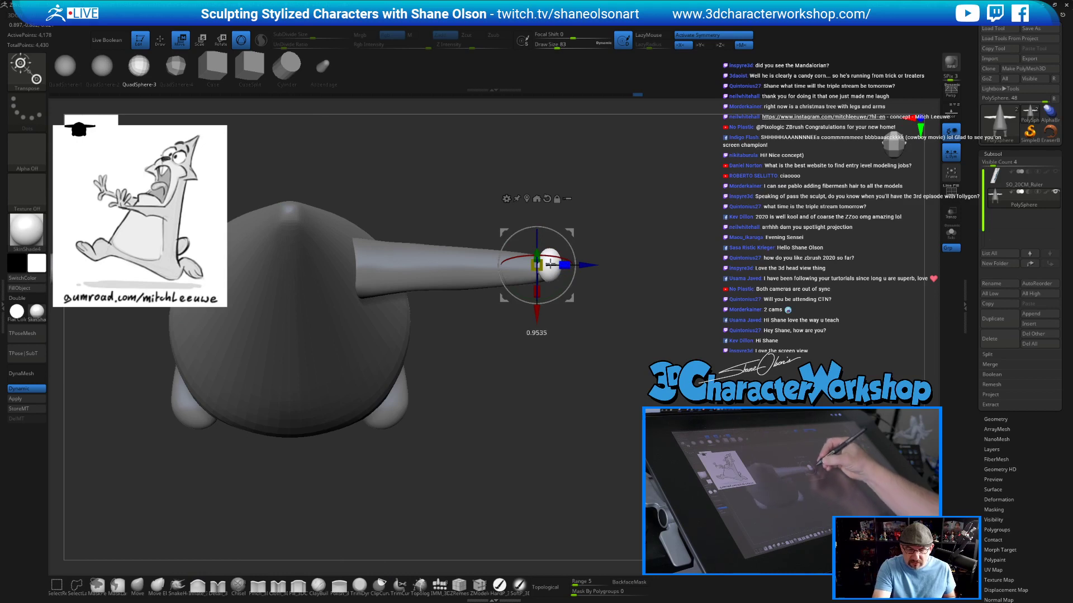
# Tilt the flattened hand sphere and position it as an upright palm on the arm's tip.
pyautogui.moveTo(561, 395); pyautogui.dragTo(583, 249)
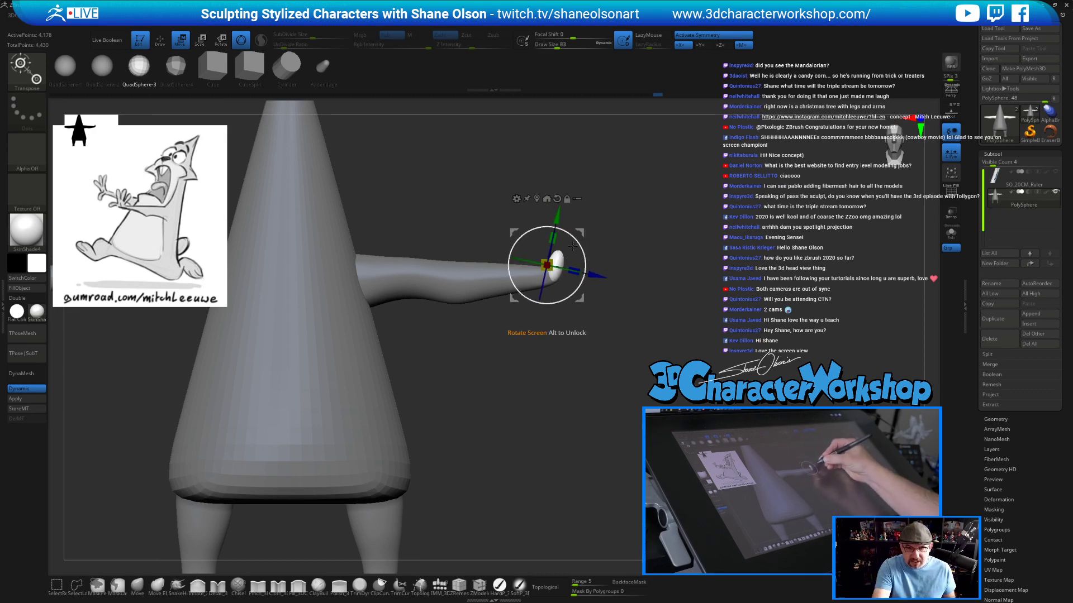
pyautogui.moveTo(584, 228); pyautogui.dragTo(586, 222)
pyautogui.moveTo(659, 342); pyautogui.dragTo(582, 351)
pyautogui.moveTo(581, 225); pyautogui.dragTo(631, 393)
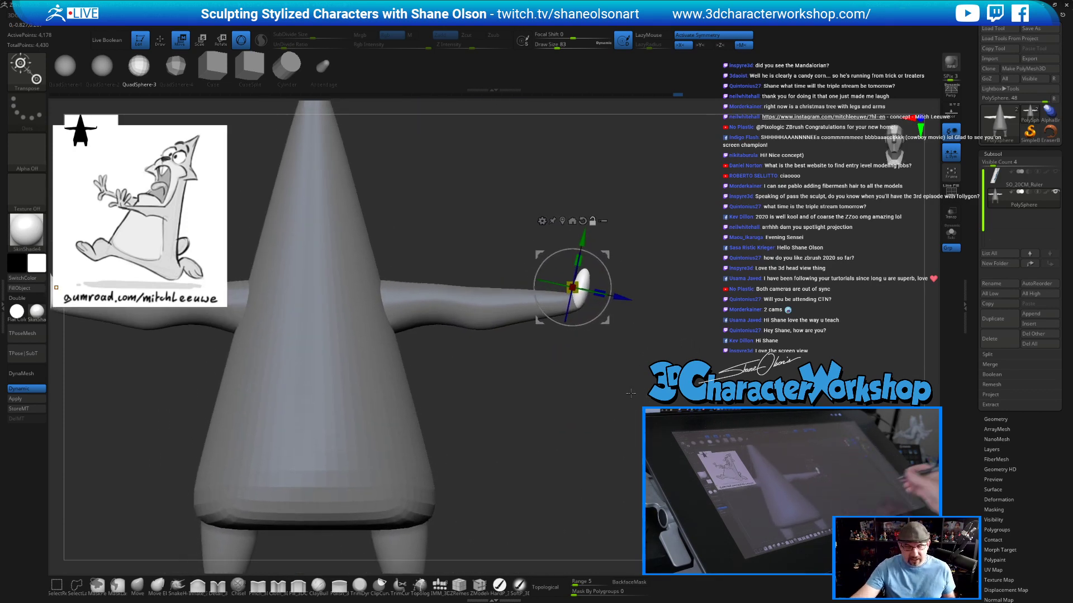
pyautogui.press('q')
pyautogui.moveTo(689, 329)
pyautogui.mouseDown()
pyautogui.moveTo(699, 332)
pyautogui.moveTo(679, 335)
pyautogui.mouseUp()
pyautogui.moveTo(671, 297)
pyautogui.mouseDown()
pyautogui.moveTo(587, 327)
pyautogui.moveTo(578, 311)
pyautogui.mouseUp()
pyautogui.keyDown('ctrl'); pyautogui.click(637, 362); pyautogui.keyUp('ctrl')
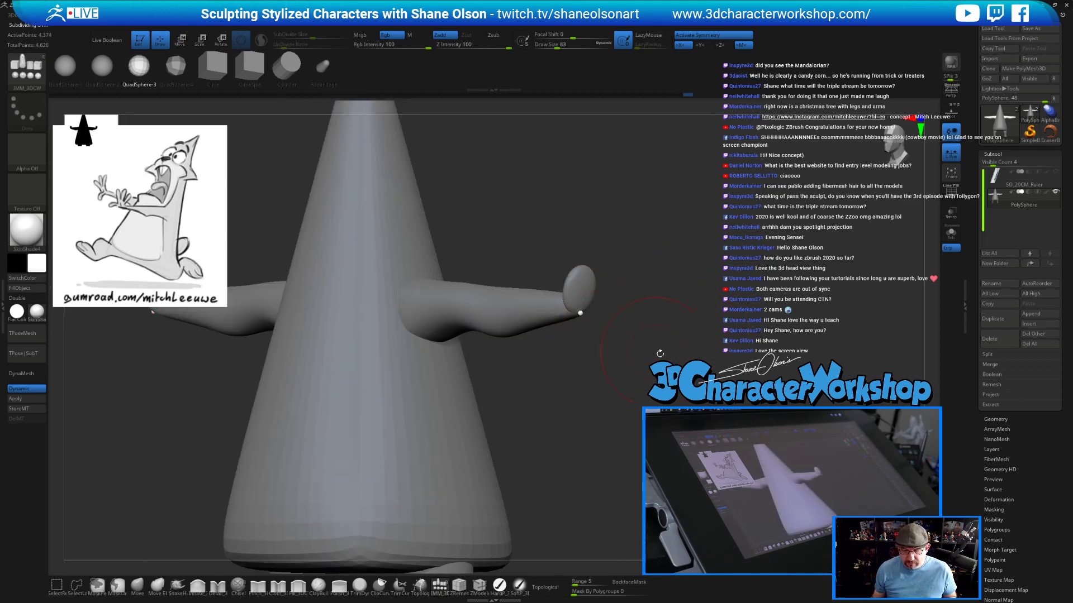
pyautogui.press('z')
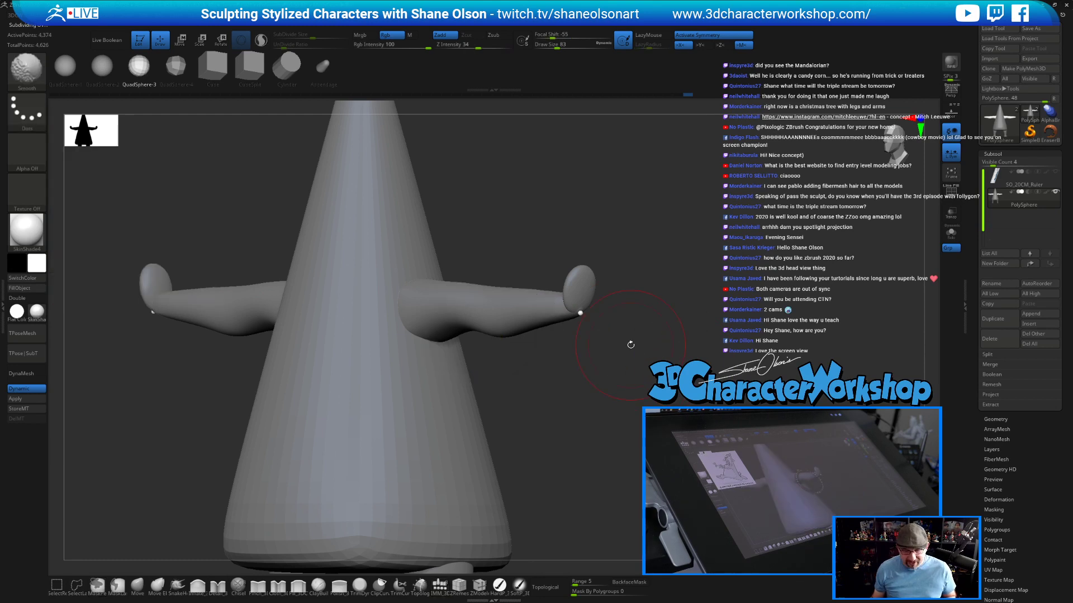
pyautogui.hotkey('shift', 'z')
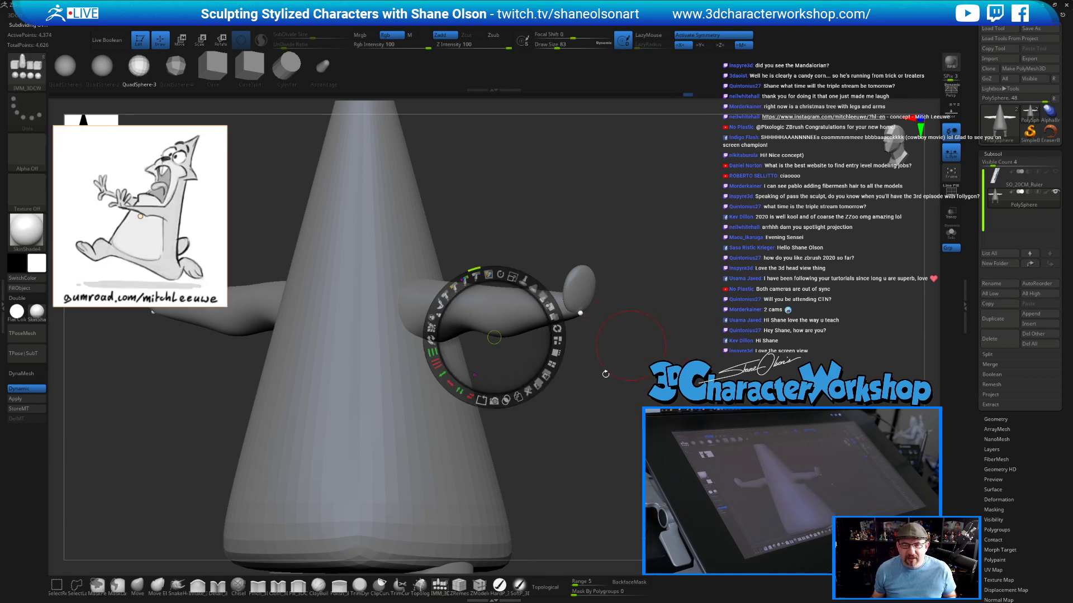
pyautogui.press('z')
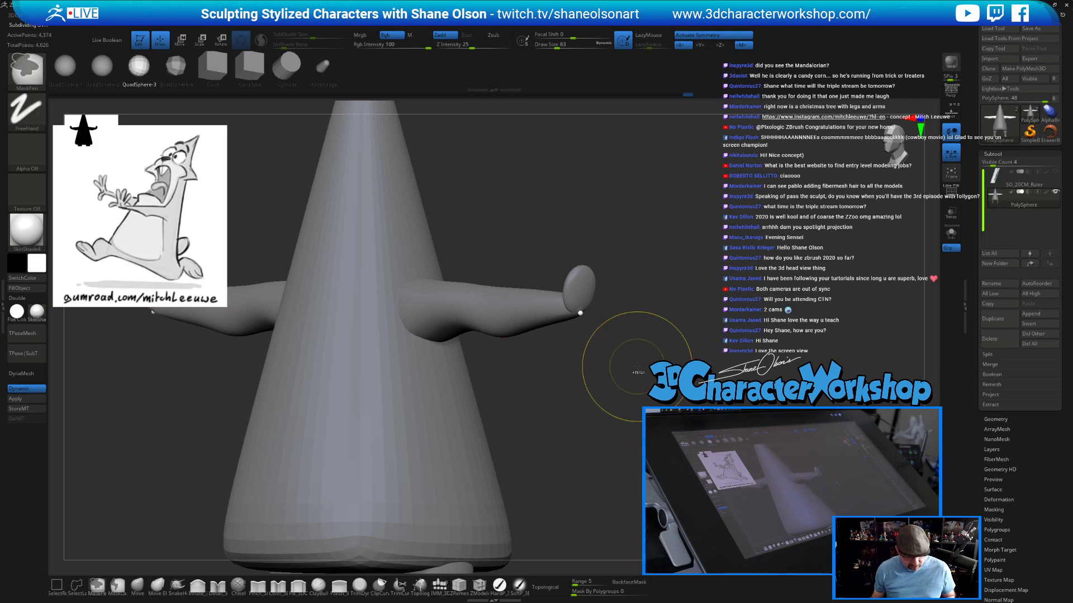
pyautogui.hotkey('ctrl', 'z')
# Clear the mask and adjust the shape of the palm with the Move brush at draw size 71.
pyautogui.moveTo(628, 361)
pyautogui.mouseDown()
pyautogui.moveTo(630, 353)
pyautogui.moveTo(627, 385)
pyautogui.moveTo(671, 356)
pyautogui.moveTo(675, 327)
pyautogui.moveTo(689, 346)
pyautogui.mouseUp()
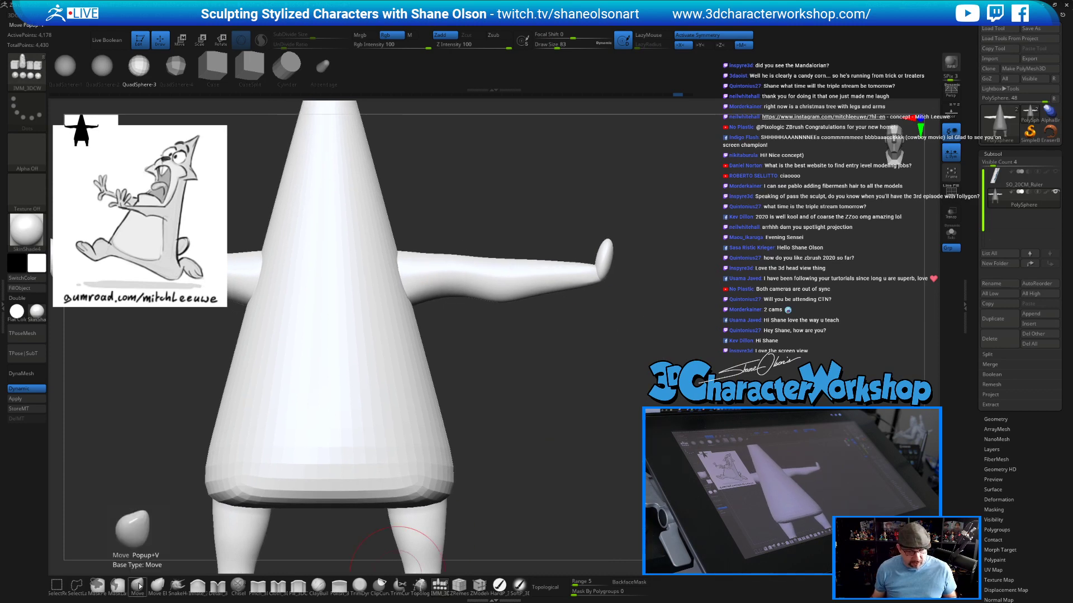
pyautogui.moveTo(717, 283)
pyautogui.mouseDown()
pyautogui.moveTo(729, 269)
pyautogui.moveTo(744, 295)
pyautogui.moveTo(781, 255)
pyautogui.moveTo(707, 330)
pyautogui.mouseUp()
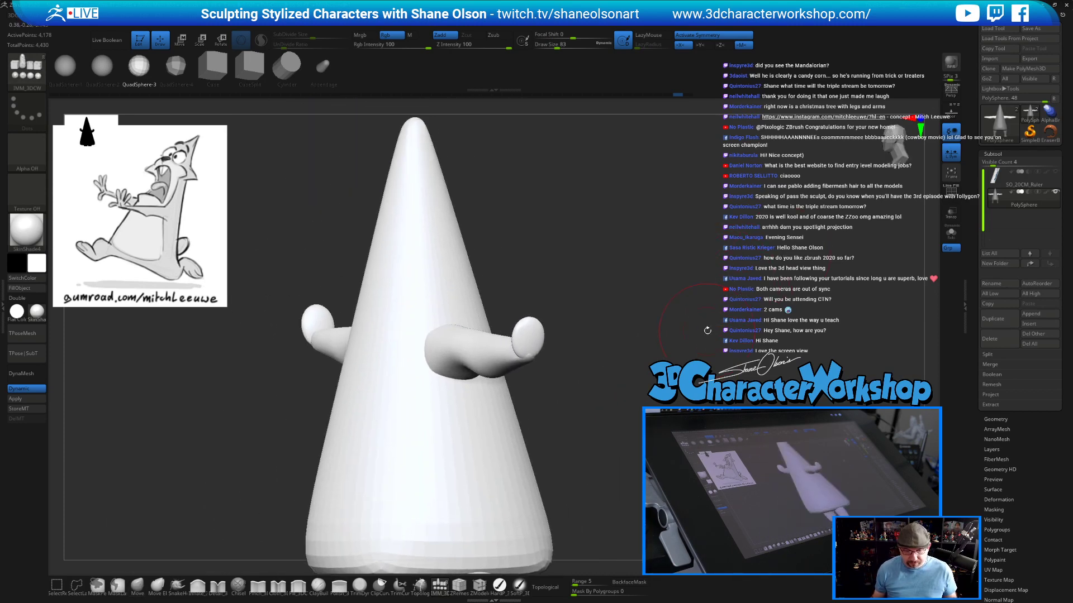
pyautogui.click(137, 585)
pyautogui.moveTo(699, 324)
pyautogui.mouseDown()
pyautogui.moveTo(619, 320)
pyautogui.moveTo(649, 302)
pyautogui.moveTo(665, 309)
pyautogui.moveTo(641, 302)
pyautogui.moveTo(651, 301)
pyautogui.mouseUp()
pyautogui.press('s')
pyautogui.moveTo(527, 292); pyautogui.dragTo(495, 293)
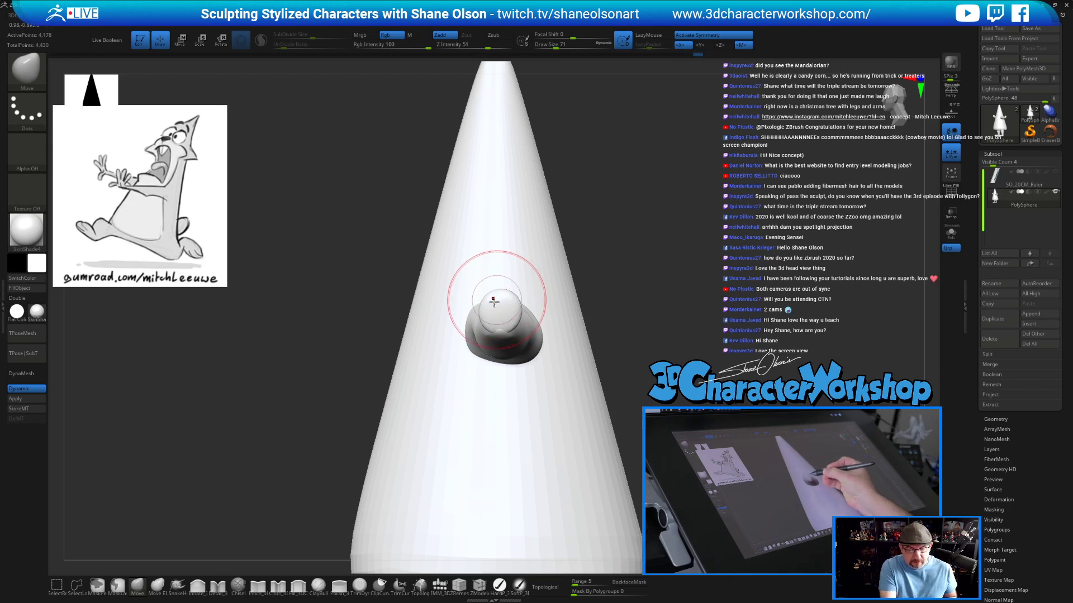
pyautogui.moveTo(504, 297); pyautogui.dragTo(492, 305)
pyautogui.moveTo(521, 305); pyautogui.dragTo(556, 315, button='right')
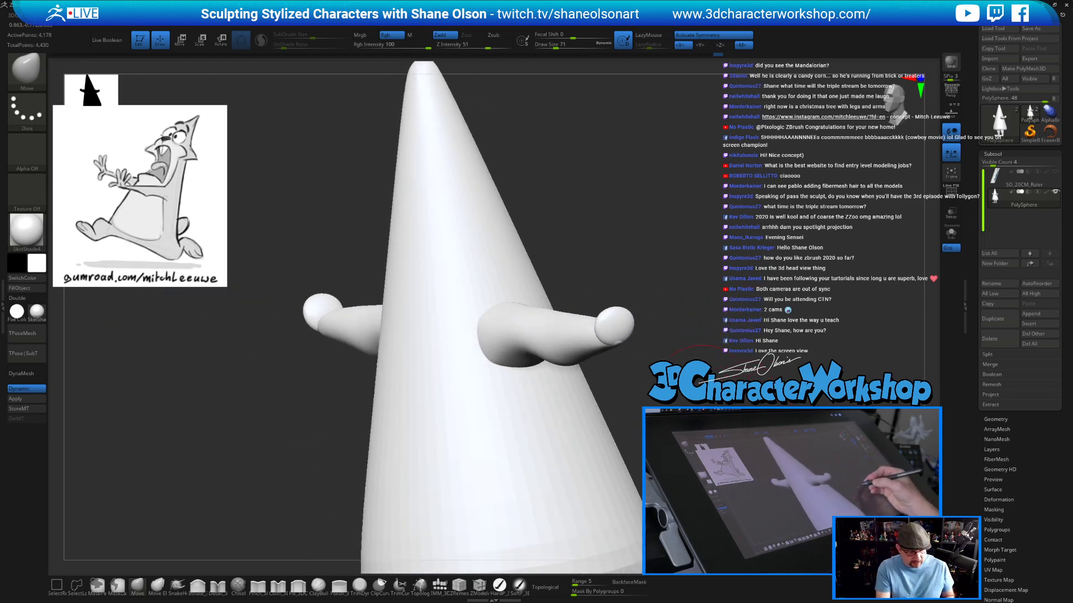
# Insert an Appendage mesh on the side of the palm as the thumb, using draw size 35.
pyautogui.click(440, 585)
pyautogui.press('s')
pyautogui.moveTo(648, 381); pyautogui.dragTo(641, 381)
pyautogui.click(323, 70)
pyautogui.moveTo(565, 366); pyautogui.dragTo(697, 369, button='right')
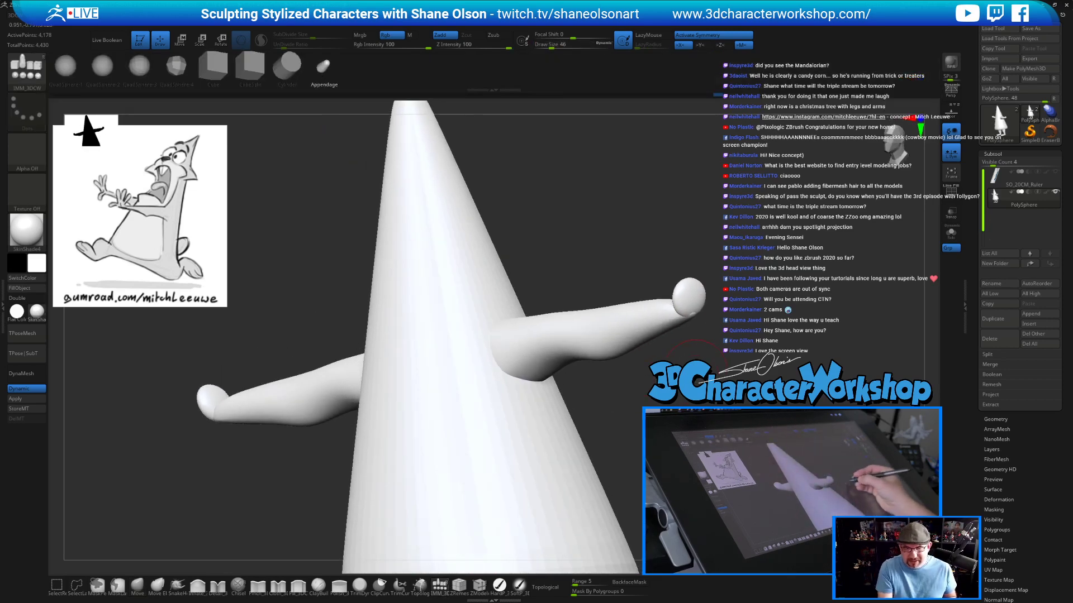
pyautogui.press('s')
pyautogui.moveTo(688, 351); pyautogui.dragTo(684, 351)
pyautogui.keyDown('alt'); pyautogui.moveTo(693, 296); pyautogui.dragTo(675, 286, button='right'); pyautogui.keyUp('alt')
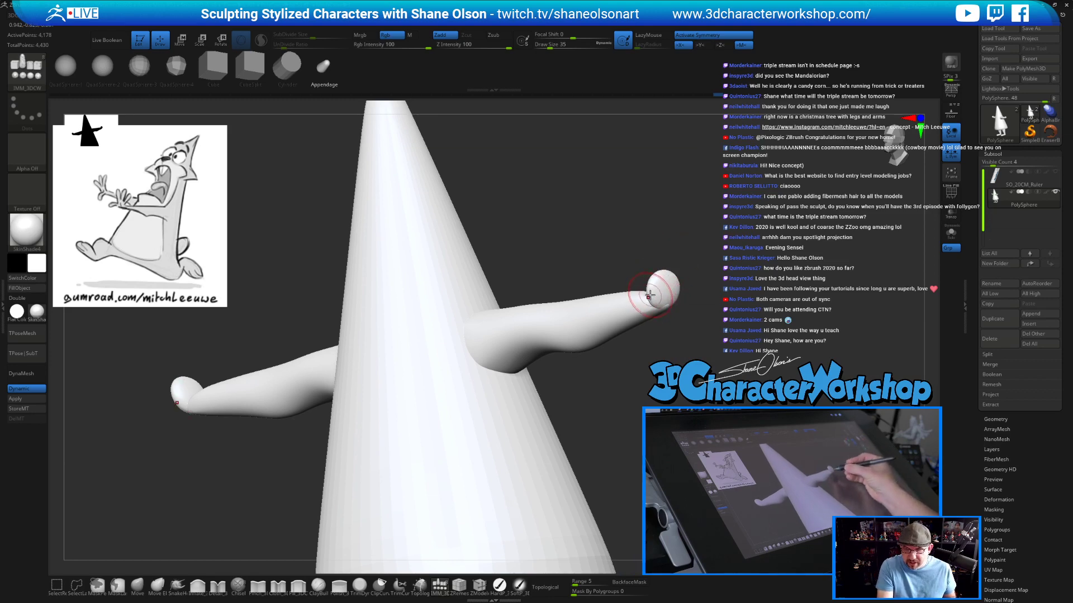
pyautogui.moveTo(649, 297); pyautogui.dragTo(654, 312)
pyautogui.moveTo(654, 311); pyautogui.dragTo(605, 362, button='right')
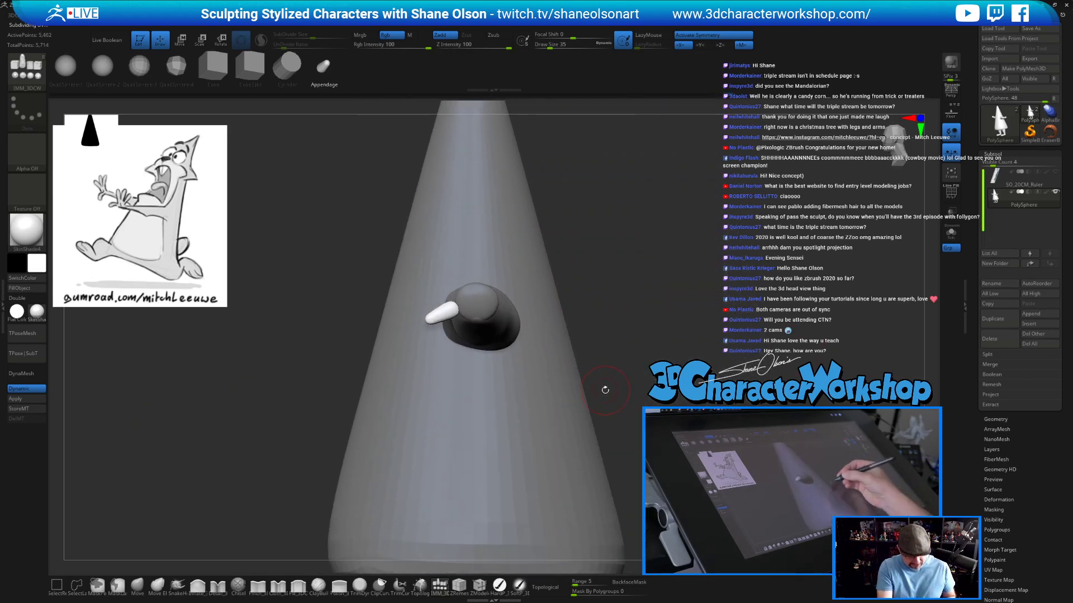
# Resize, rotate and move the thumb so its base sits against the side of the palm.
pyautogui.press('e')
pyautogui.moveTo(491, 284); pyautogui.dragTo(385, 392)
pyautogui.moveTo(510, 305); pyautogui.dragTo(545, 480, button='right')
pyautogui.moveTo(545, 480); pyautogui.dragTo(525, 443)
pyautogui.moveTo(536, 430); pyautogui.dragTo(630, 394, button='right')
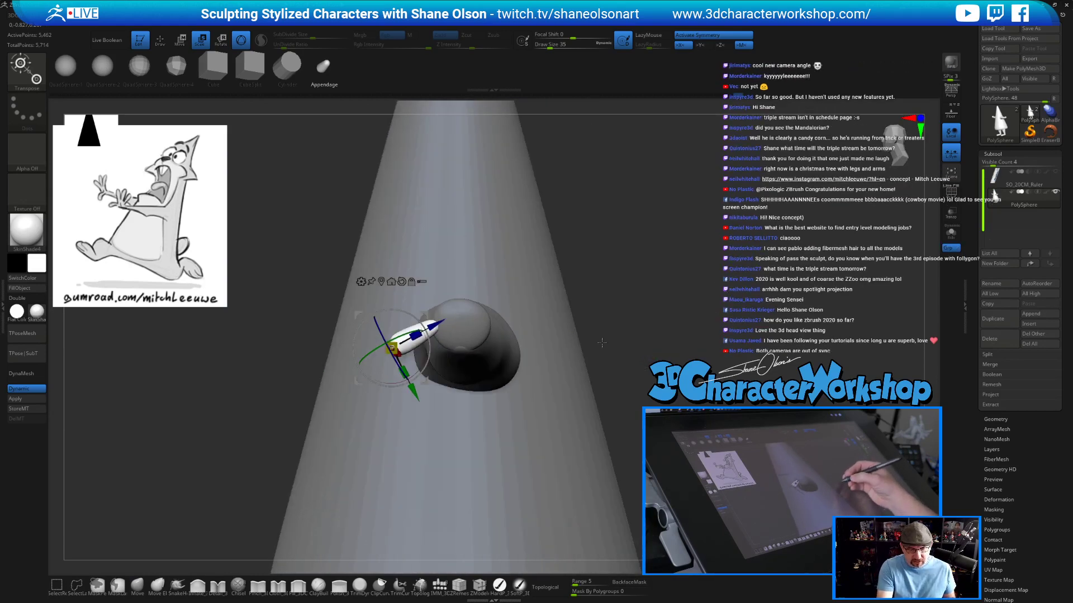
pyautogui.moveTo(606, 333); pyautogui.dragTo(577, 310, button='right')
pyautogui.moveTo(436, 329); pyautogui.dragTo(461, 324)
pyautogui.moveTo(474, 422); pyautogui.dragTo(490, 359, button='right')
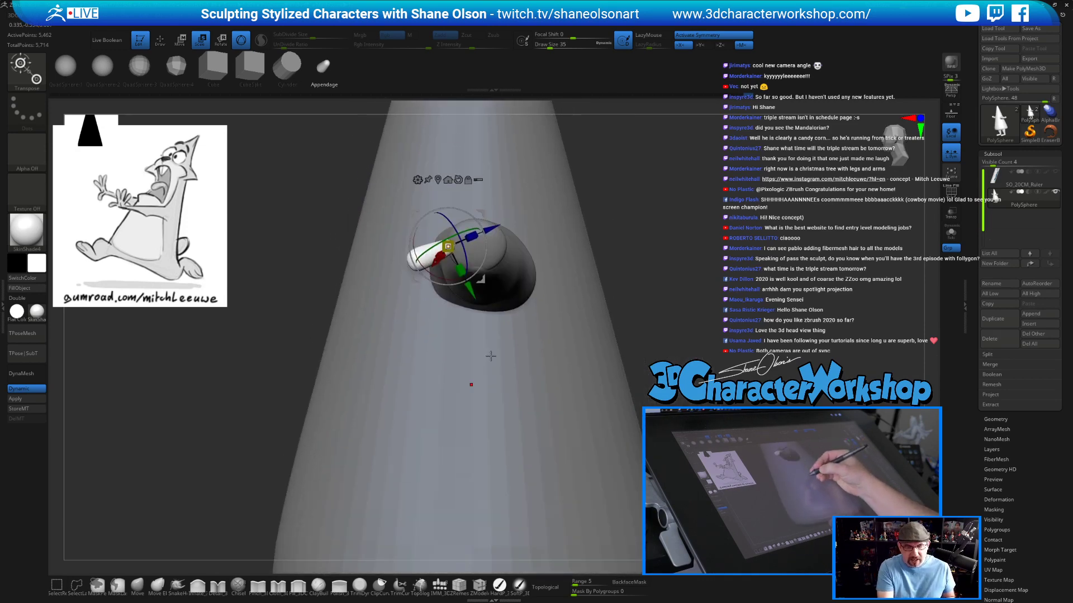
pyautogui.moveTo(471, 292); pyautogui.dragTo(473, 299)
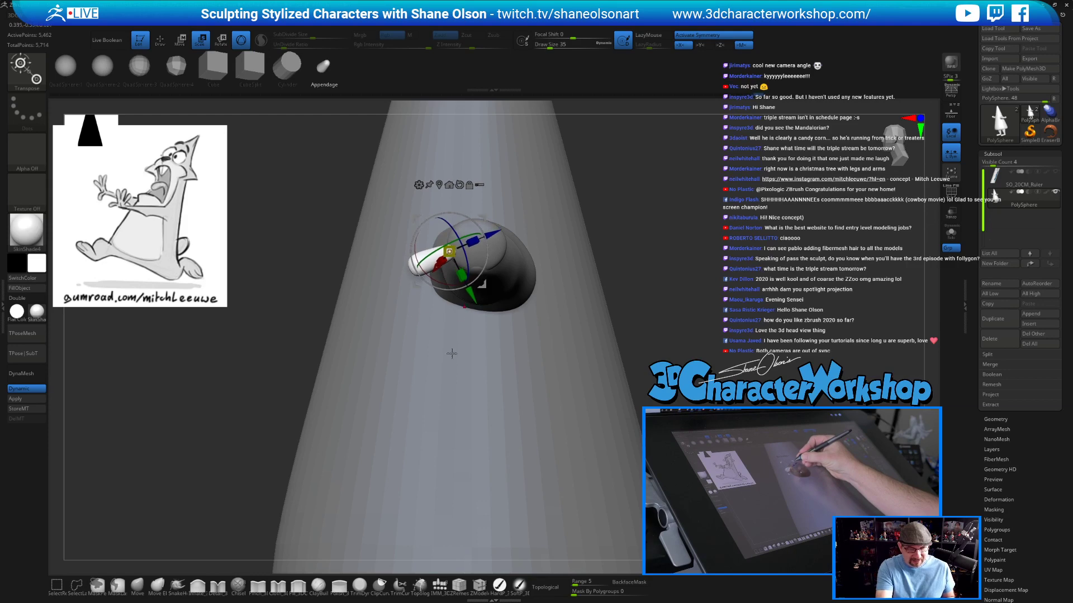
# Bend the thumb into a gentle curve with the Move brush.
pyautogui.click(144, 587)
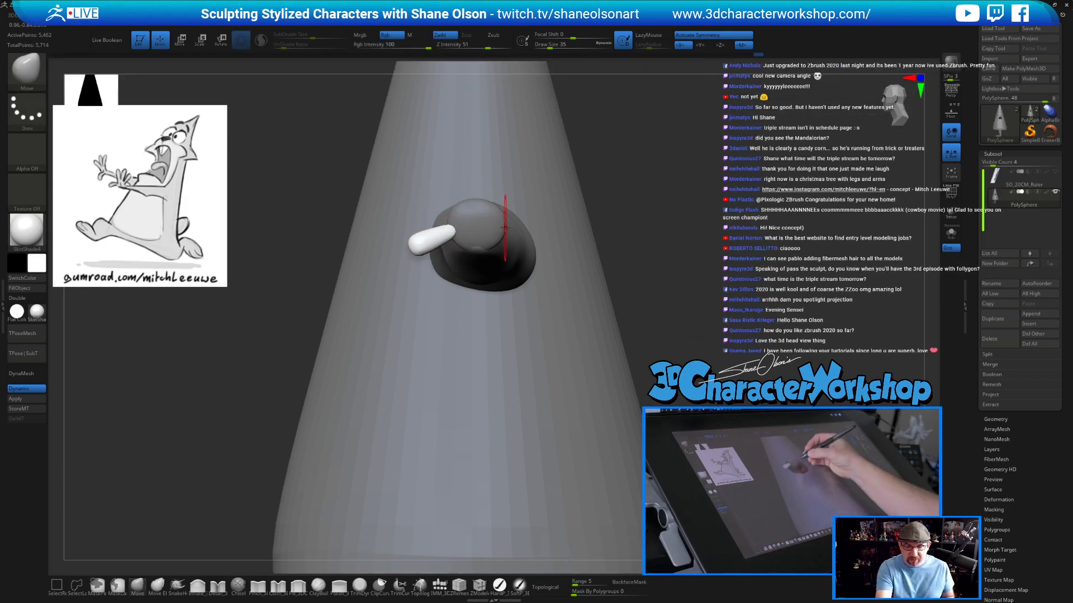
pyautogui.moveTo(485, 217); pyautogui.dragTo(477, 228, button='right')
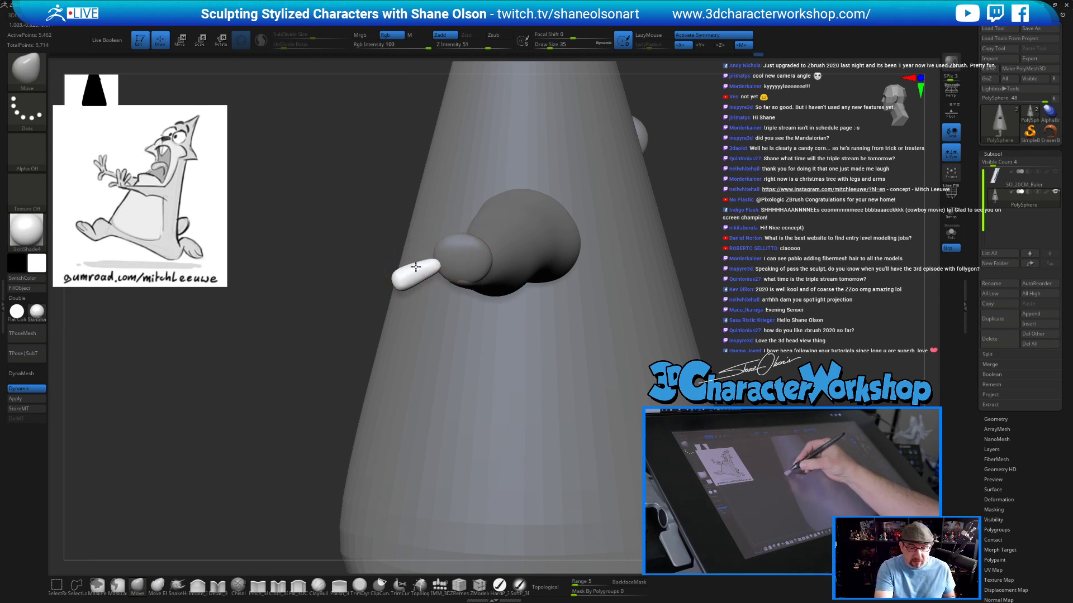
pyautogui.moveTo(421, 256)
pyautogui.mouseDown(button='right')
pyautogui.moveTo(446, 234)
pyautogui.moveTo(478, 261)
pyautogui.mouseUp(button='right')
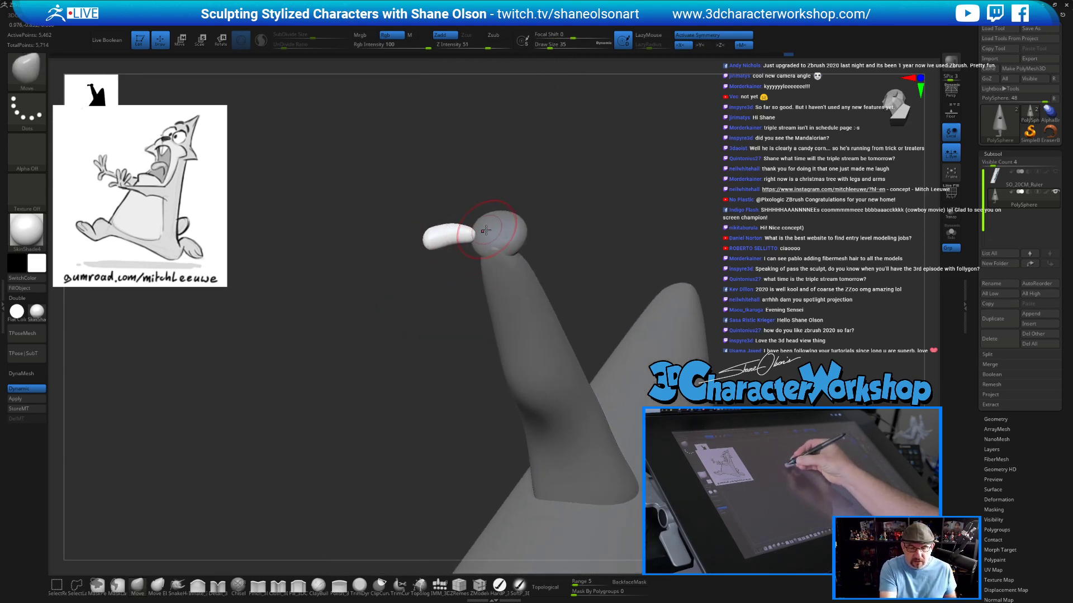
pyautogui.moveTo(485, 307)
pyautogui.mouseDown(button='right')
pyautogui.moveTo(486, 370)
pyautogui.moveTo(471, 235)
pyautogui.mouseUp(button='right')
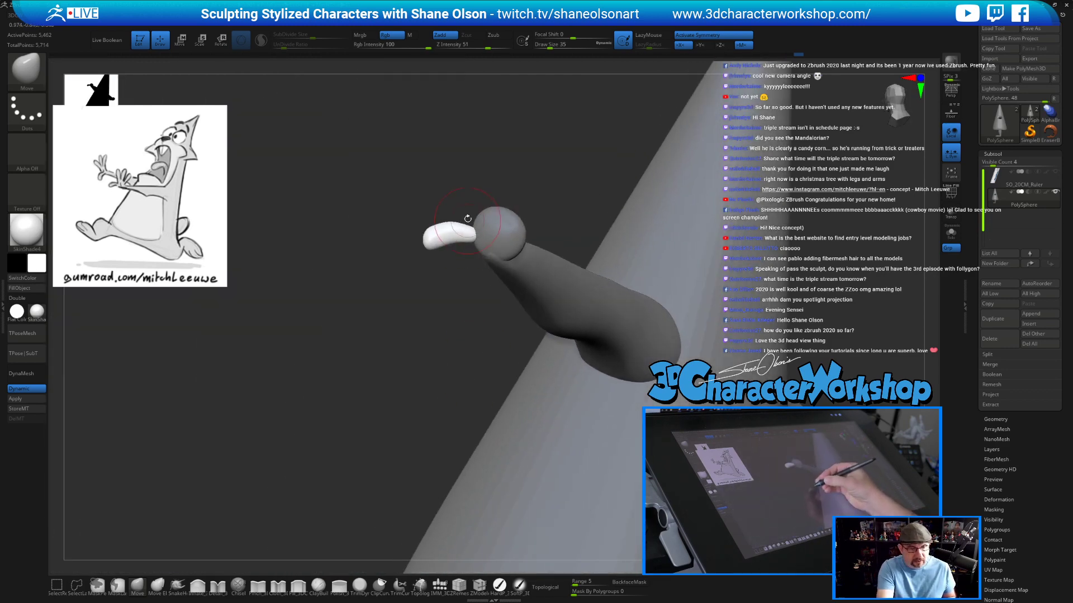
# Insert another Appendage mesh on top of the palm as a finger, and enlarge and rotate it upright.
pyautogui.moveTo(464, 379)
pyautogui.mouseDown(button='right')
pyautogui.moveTo(645, 290)
pyautogui.moveTo(618, 363)
pyautogui.moveTo(641, 358)
pyautogui.moveTo(641, 392)
pyautogui.mouseUp(button='right')
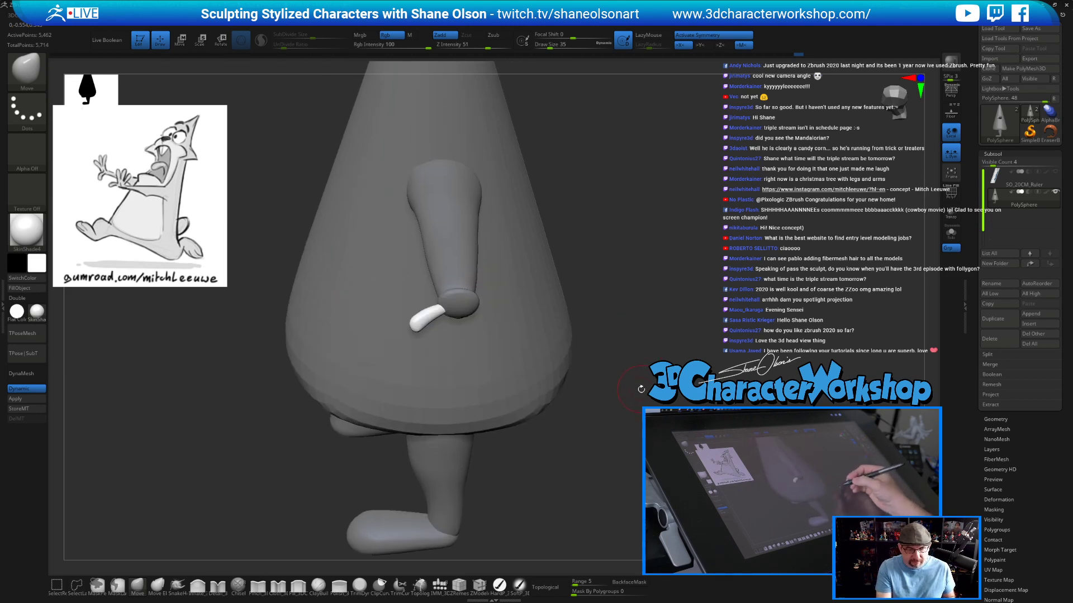
pyautogui.click(440, 585)
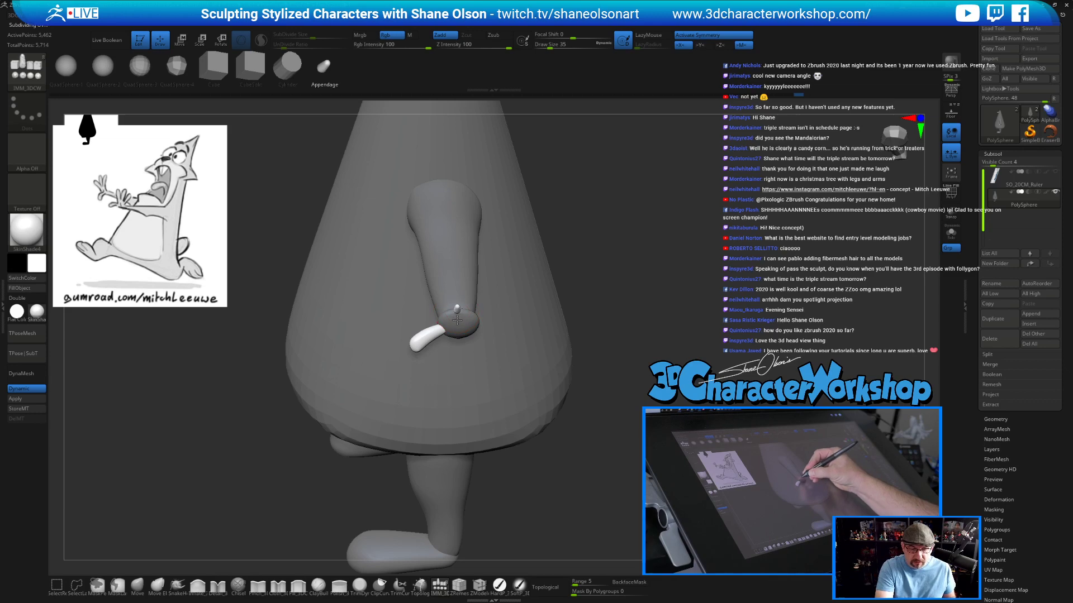
pyautogui.moveTo(466, 325); pyautogui.dragTo(522, 429, button='right')
pyautogui.press('e')
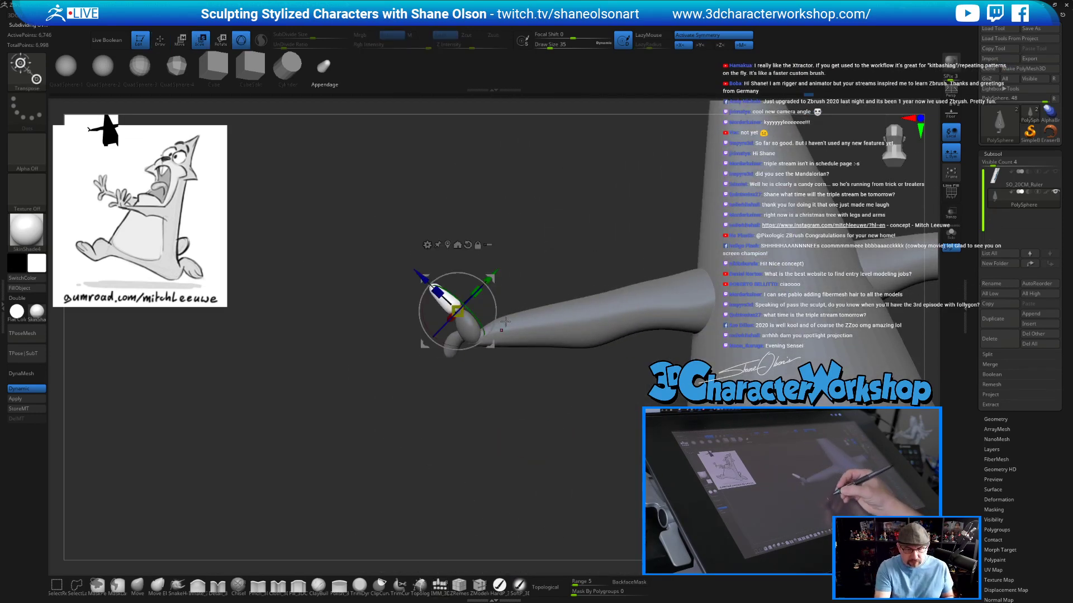
pyautogui.moveTo(495, 302)
pyautogui.mouseDown()
pyautogui.moveTo(465, 354)
pyautogui.moveTo(417, 288)
pyautogui.moveTo(412, 314)
pyautogui.mouseUp()
pyautogui.moveTo(486, 270); pyautogui.dragTo(471, 243)
pyautogui.moveTo(498, 263); pyautogui.dragTo(602, 355, button='right')
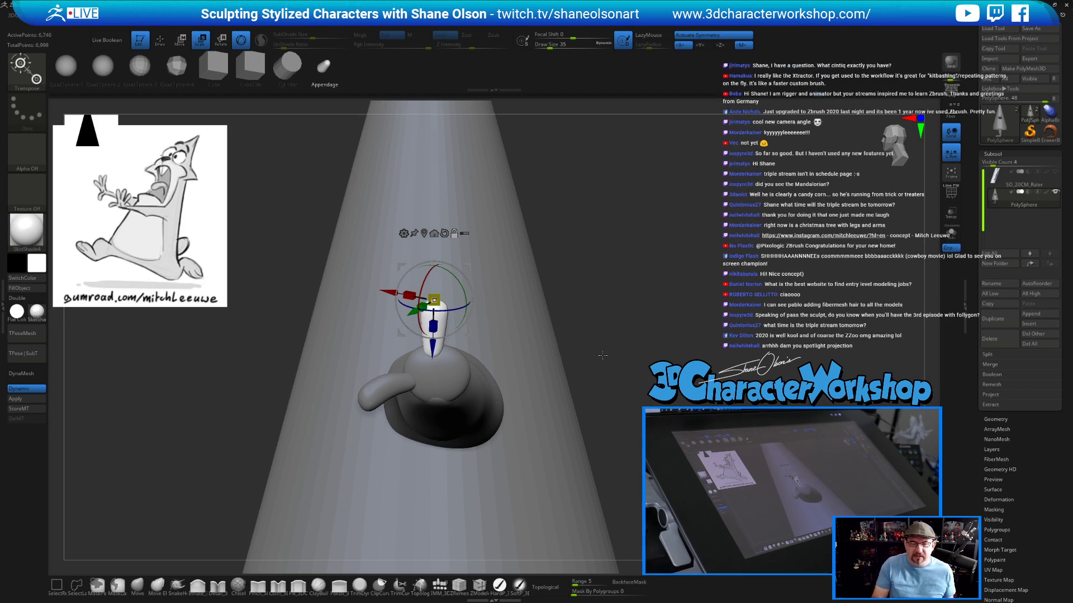
# Rotate and reposition the upright finger so its base sits centered on top of the palm from front and side.
pyautogui.moveTo(631, 418); pyautogui.dragTo(579, 299)
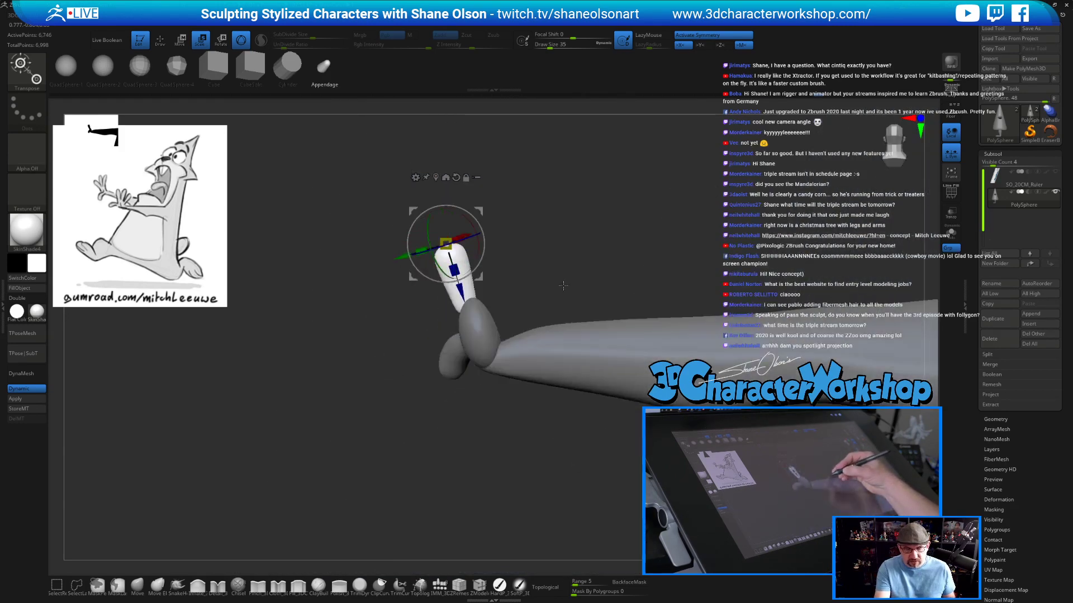
pyautogui.moveTo(464, 229); pyautogui.dragTo(468, 229)
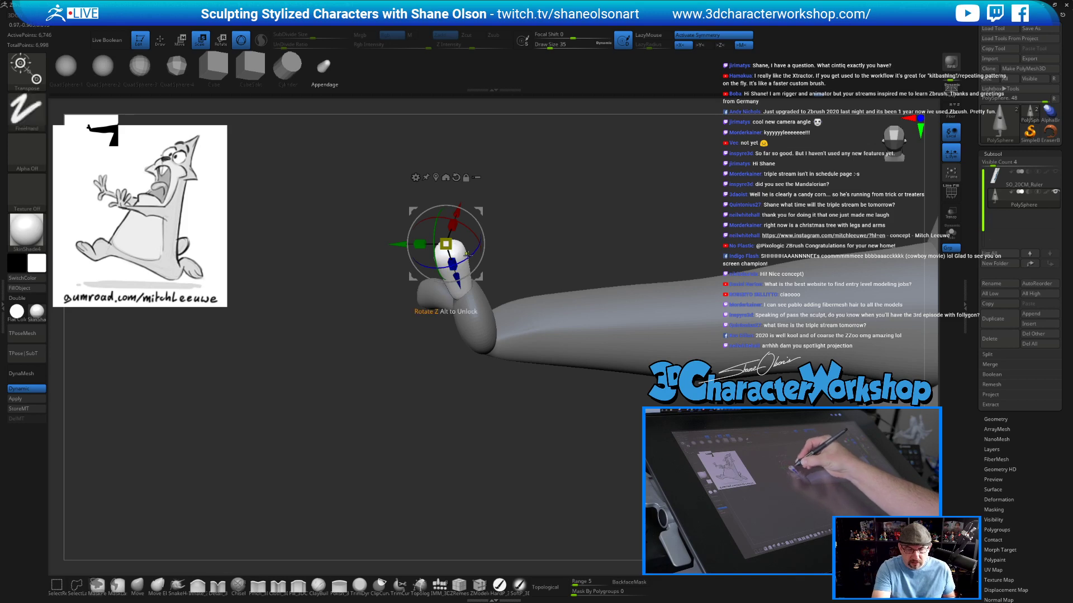
pyautogui.moveTo(453, 263); pyautogui.dragTo(488, 268)
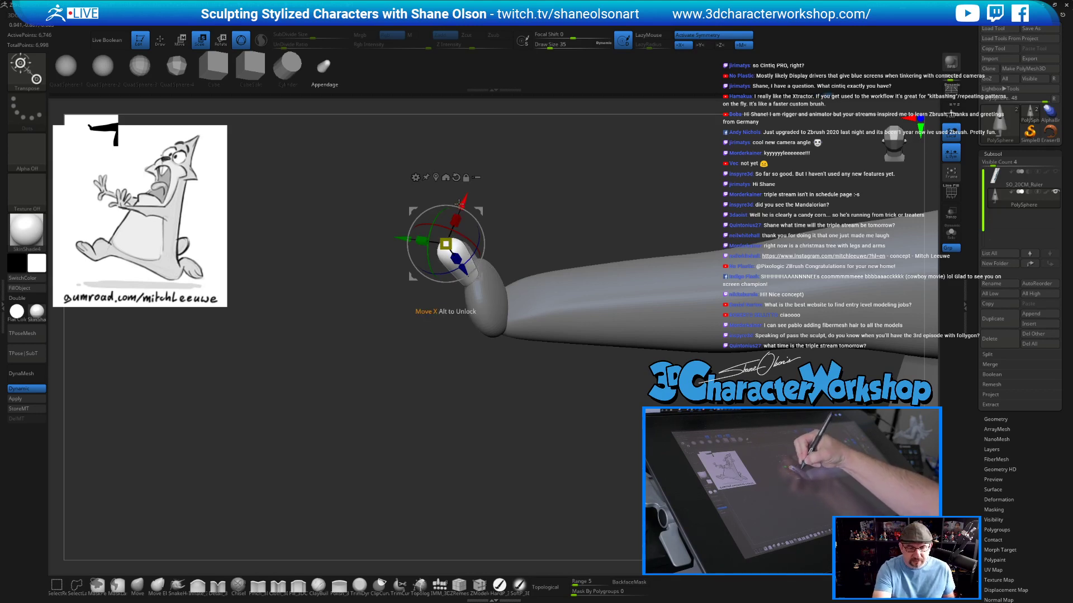
pyautogui.moveTo(463, 400); pyautogui.dragTo(550, 390)
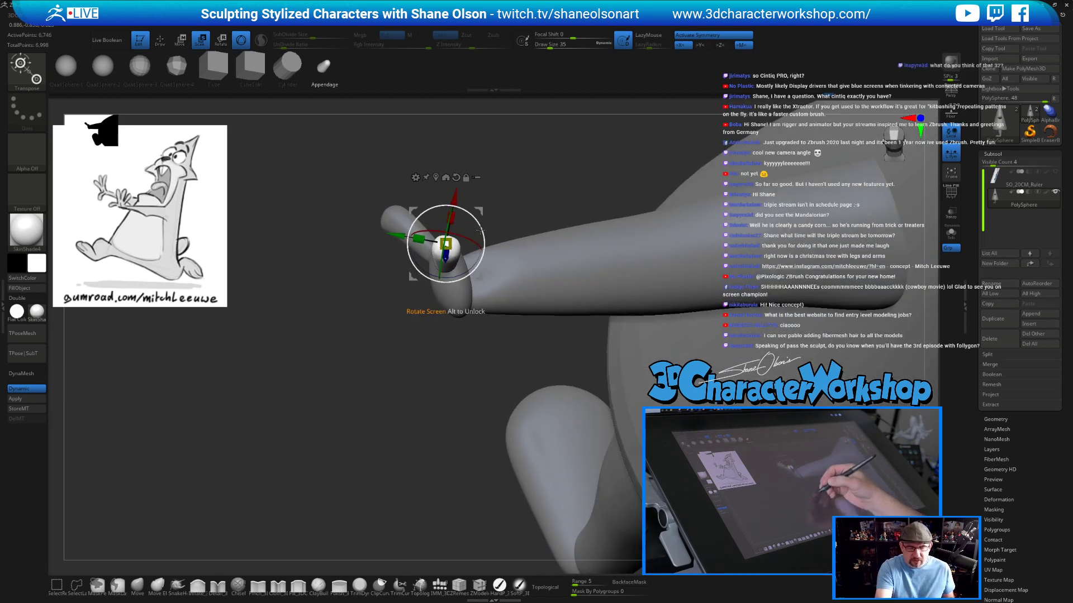
pyautogui.moveTo(479, 229)
pyautogui.mouseDown()
pyautogui.moveTo(473, 213)
pyautogui.moveTo(493, 183)
pyautogui.moveTo(470, 219)
pyautogui.mouseUp()
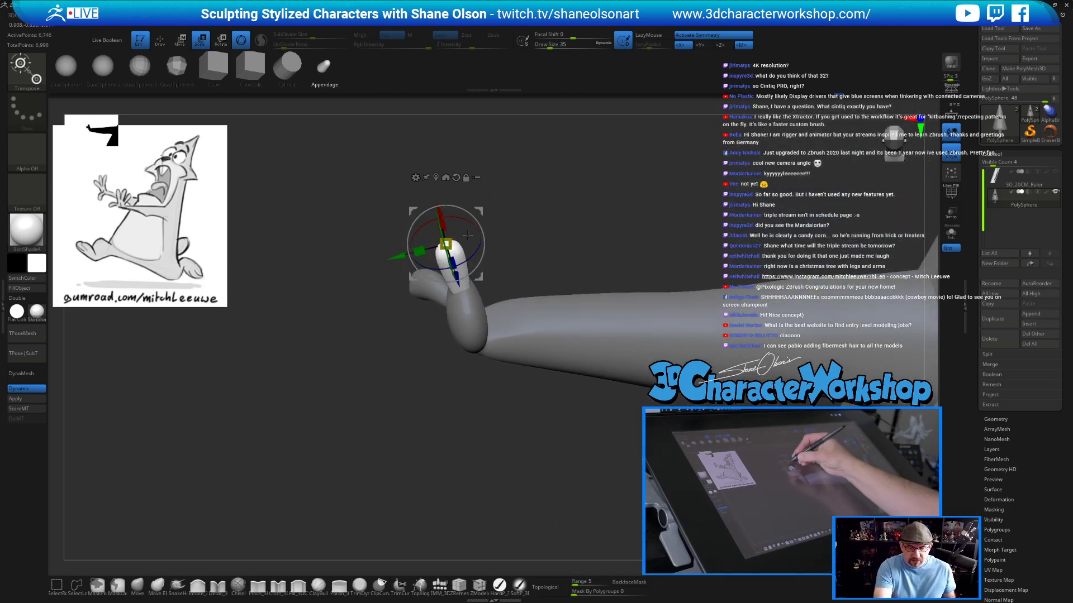
pyautogui.moveTo(514, 468); pyautogui.dragTo(539, 448)
pyautogui.moveTo(550, 441); pyautogui.dragTo(592, 508, button='right')
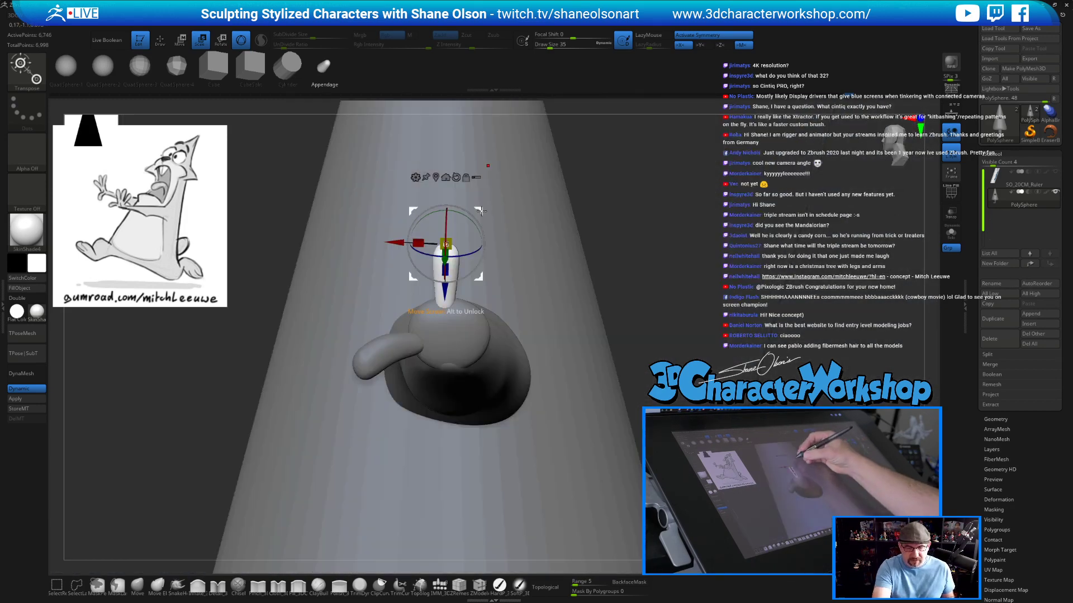
pyautogui.moveTo(481, 210); pyautogui.dragTo(484, 209)
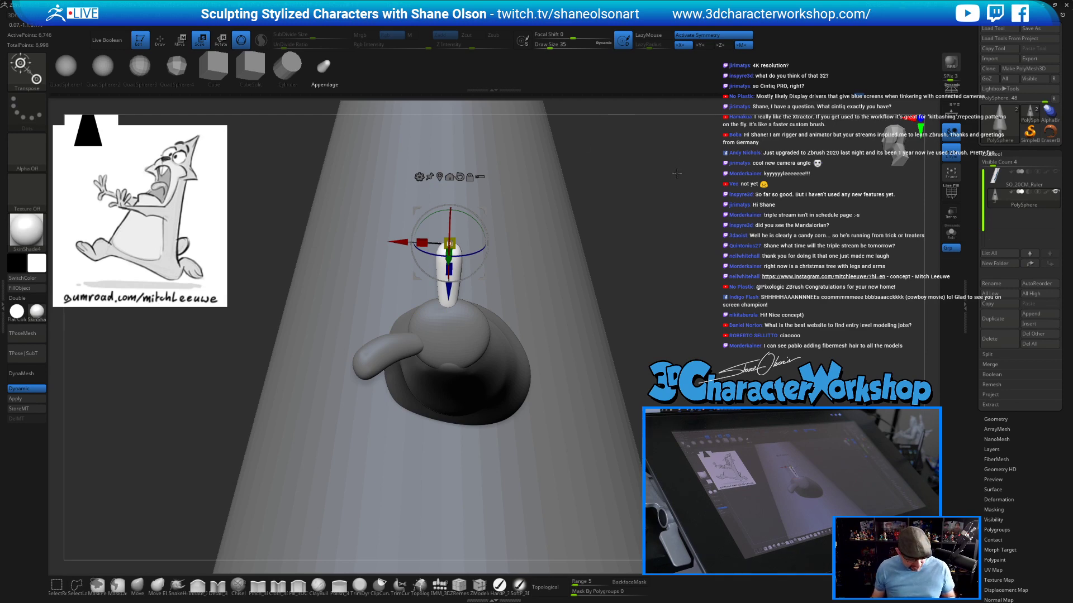
# Bend the upright finger into a slight curve with the SnakeHook brush at draw size 46.
pyautogui.press('q')
pyautogui.moveTo(654, 230)
pyautogui.mouseDown()
pyautogui.moveTo(667, 247)
pyautogui.moveTo(497, 252)
pyautogui.moveTo(485, 268)
pyautogui.mouseUp()
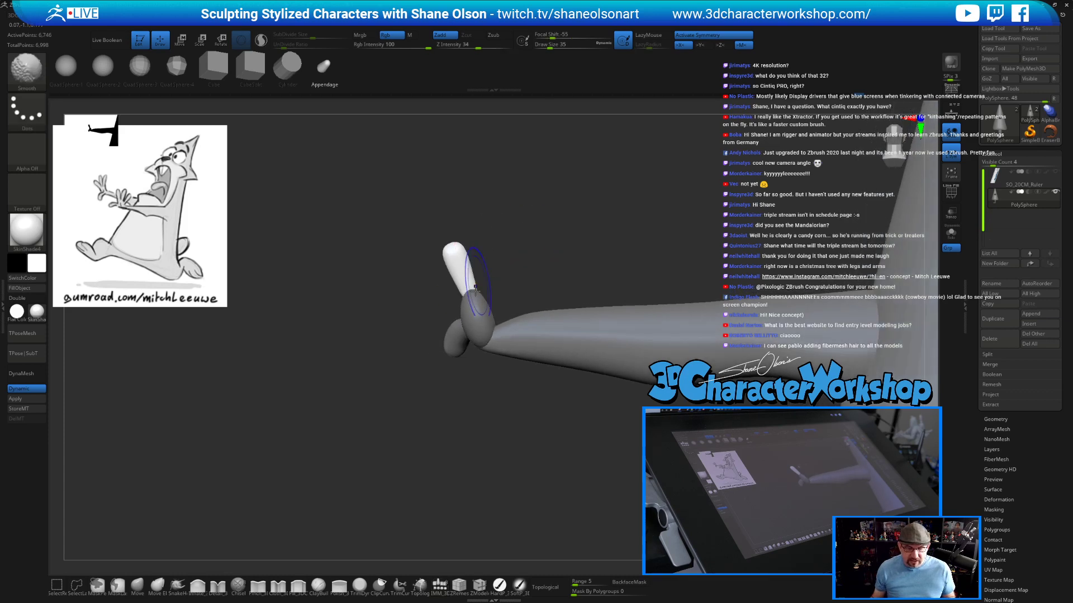
pyautogui.click(180, 587)
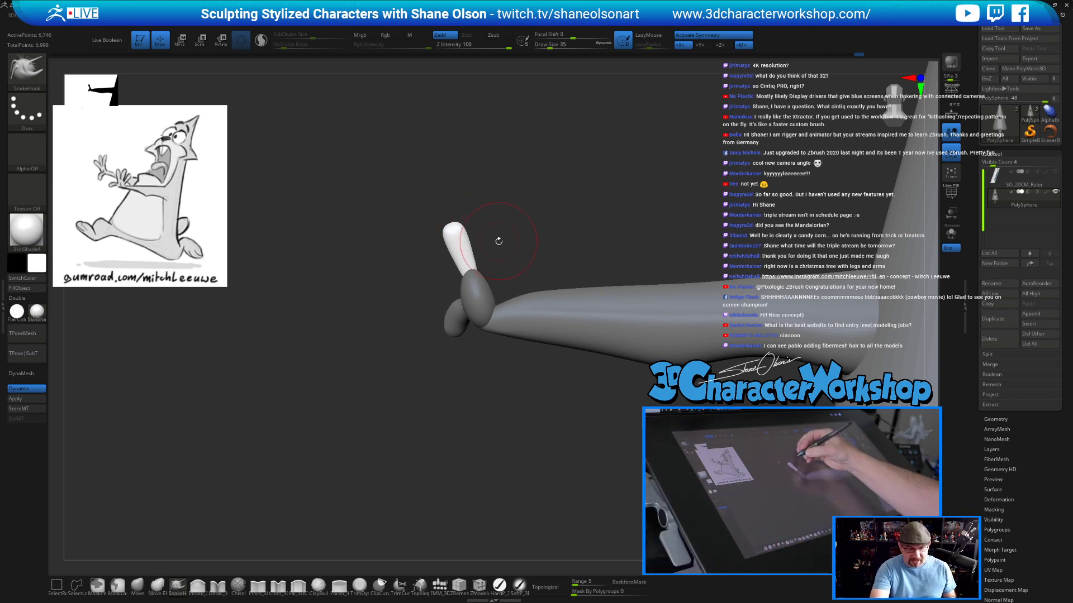
pyautogui.press('s')
pyautogui.moveTo(484, 245)
pyautogui.mouseDown()
pyautogui.moveTo(459, 253)
pyautogui.moveTo(455, 225)
pyautogui.moveTo(464, 252)
pyautogui.moveTo(464, 228)
pyautogui.moveTo(510, 237)
pyautogui.moveTo(506, 256)
pyautogui.mouseUp()
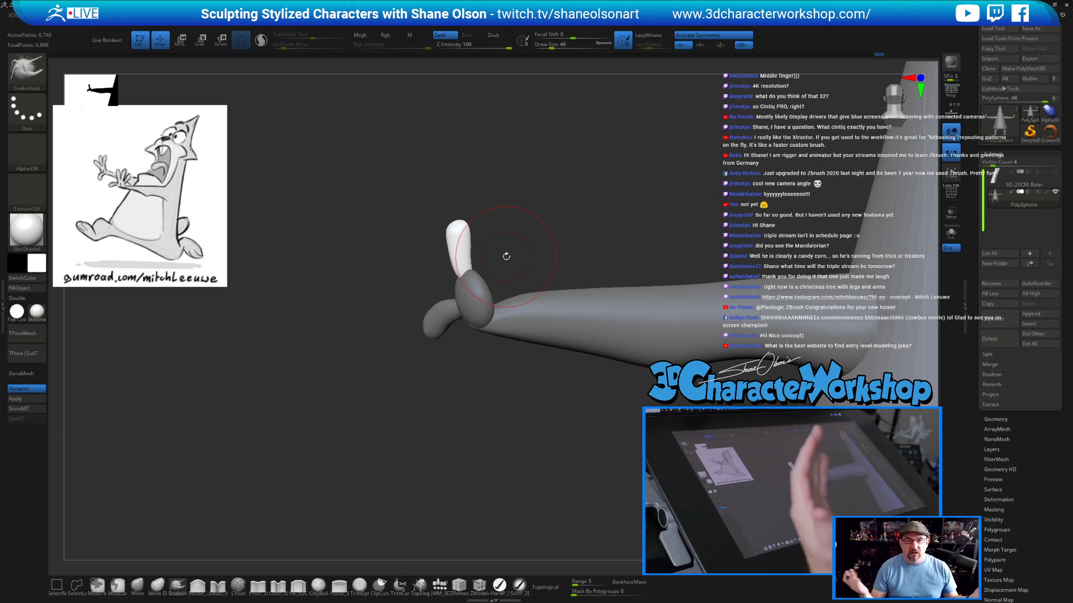
# Refine the curve of the finger's tip with SnakeHook at draw size 31.
pyautogui.moveTo(518, 424)
pyautogui.mouseDown()
pyautogui.moveTo(526, 436)
pyautogui.moveTo(671, 324)
pyautogui.moveTo(664, 337)
pyautogui.mouseUp()
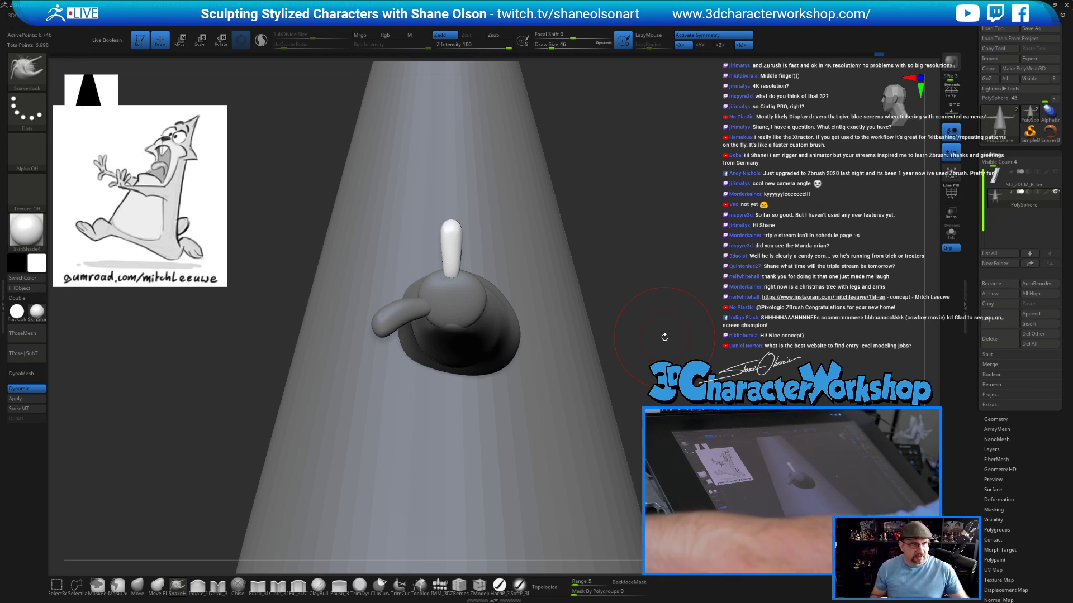
pyautogui.moveTo(647, 349); pyautogui.dragTo(631, 342)
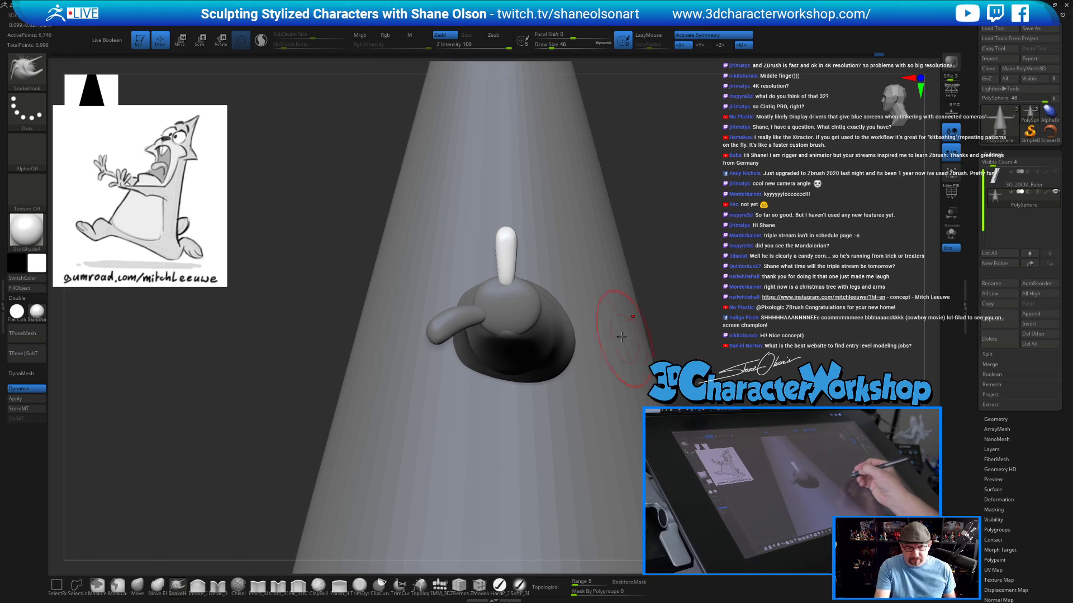
pyautogui.moveTo(669, 291); pyautogui.dragTo(609, 282)
pyautogui.keyDown('shift'); pyautogui.moveTo(560, 244); pyautogui.dragTo(537, 244); pyautogui.keyUp('shift')
pyautogui.press('s')
pyautogui.press('s')
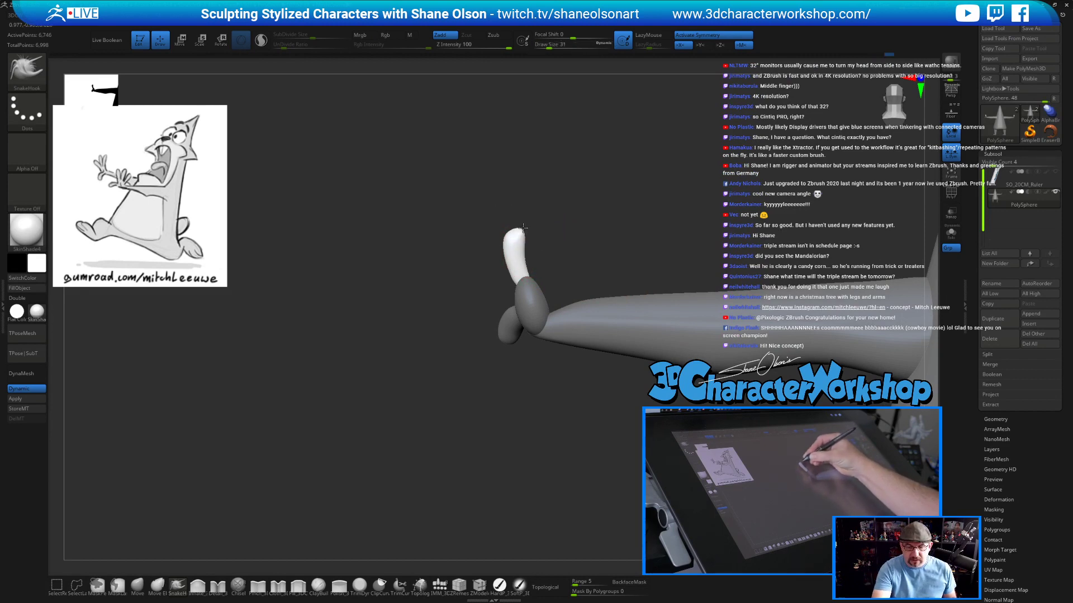
# Duplicate the finger, tilt the copy outward on the palm's side opposite the thumb, and seat its base in the palm.
pyautogui.moveTo(558, 253); pyautogui.dragTo(643, 257)
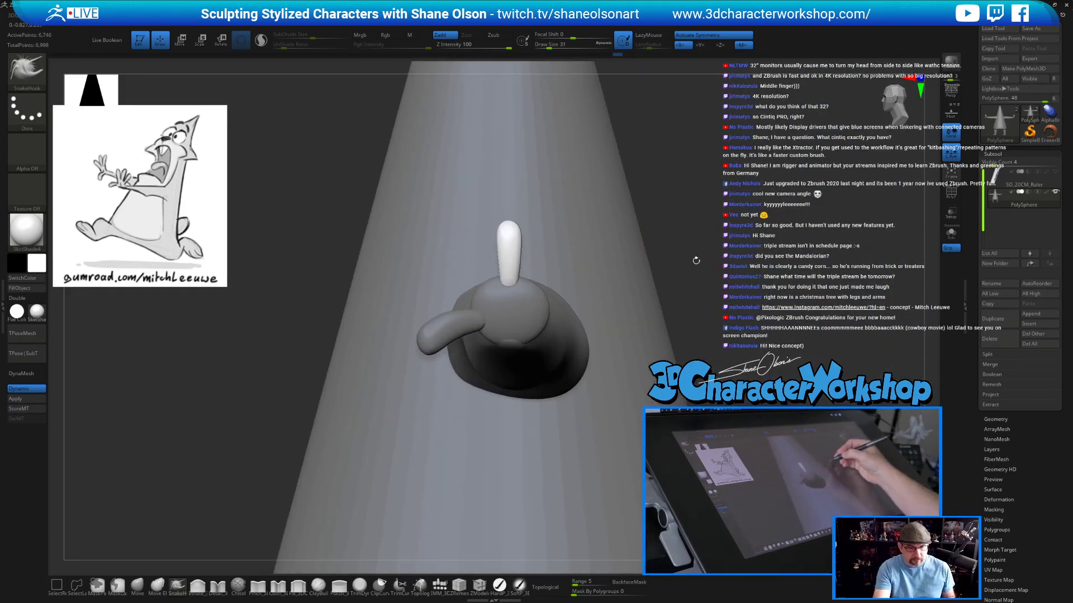
pyautogui.press('w')
pyautogui.moveTo(550, 191); pyautogui.dragTo(567, 252)
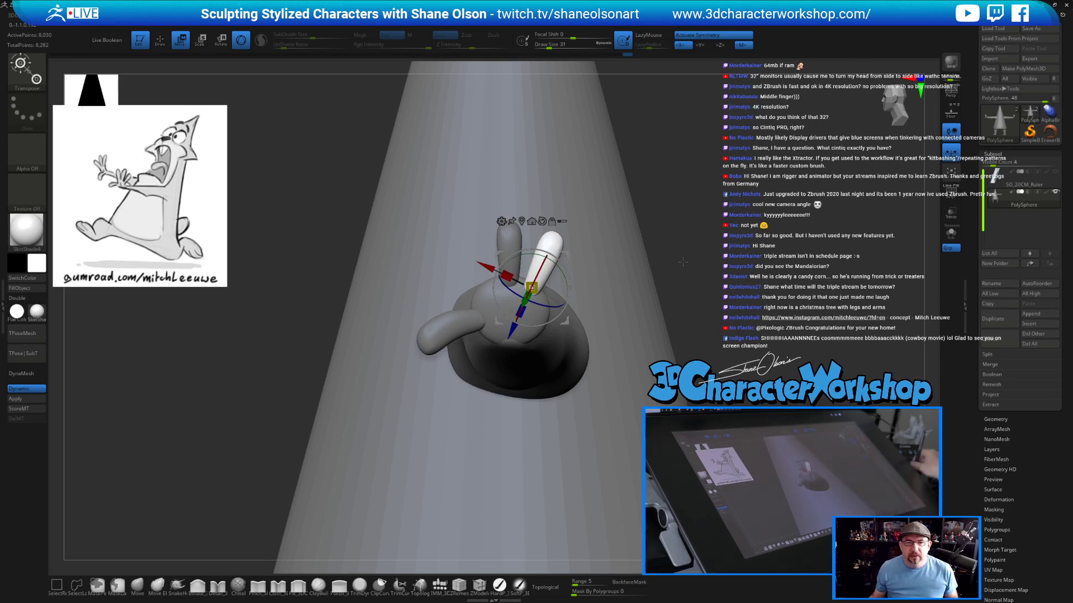
pyautogui.moveTo(775, 210); pyautogui.dragTo(587, 259)
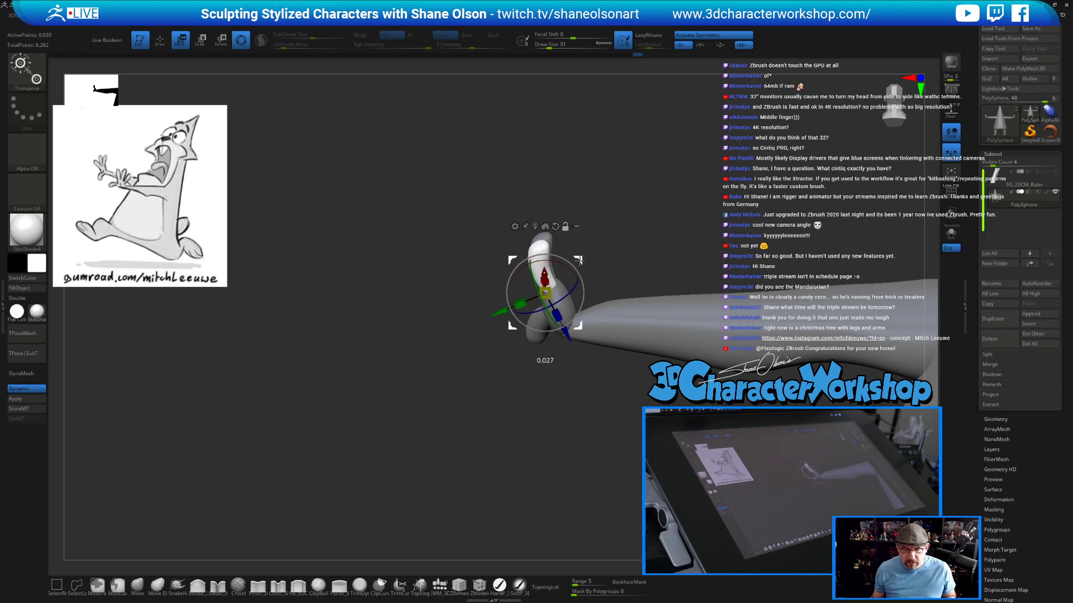
pyautogui.moveTo(580, 259); pyautogui.dragTo(583, 256)
pyautogui.moveTo(598, 211); pyautogui.dragTo(565, 292)
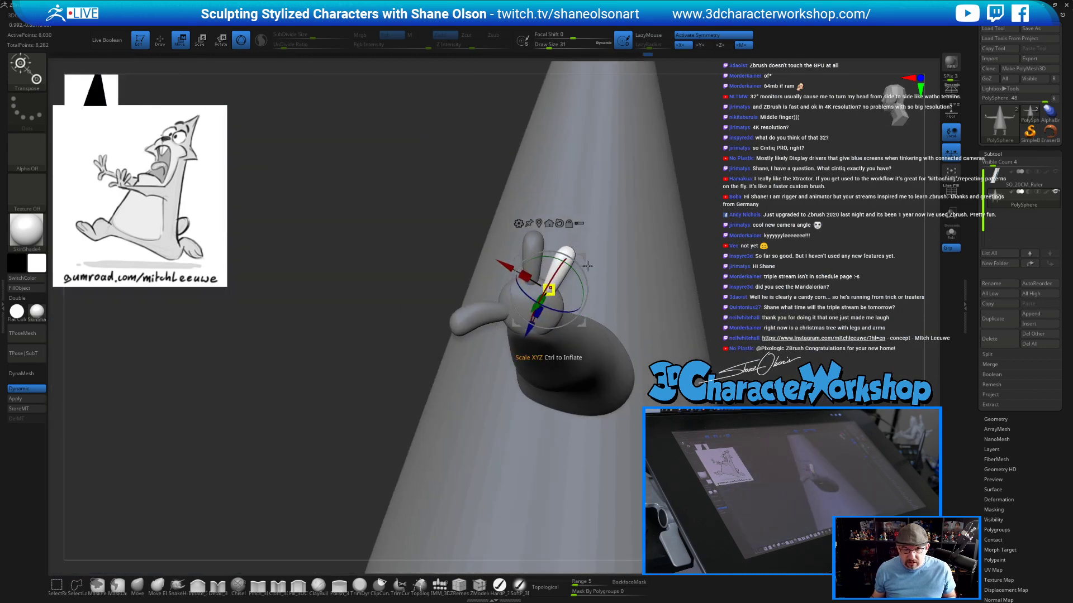
pyautogui.moveTo(788, 175); pyautogui.dragTo(464, 233)
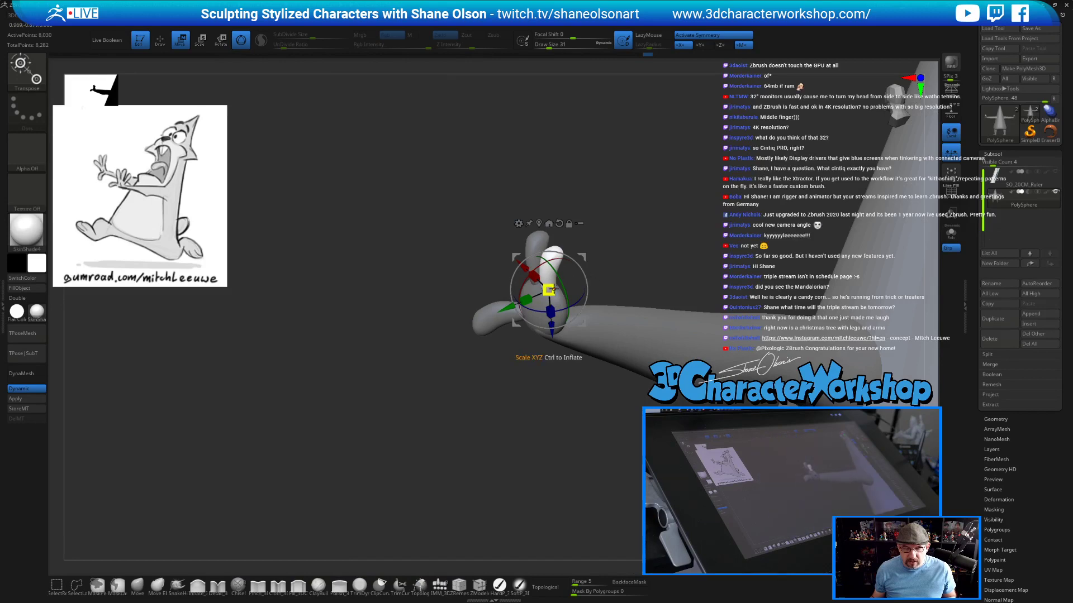
pyautogui.moveTo(627, 201); pyautogui.dragTo(716, 208)
# Show the polyframe and give each separate mesh part its own polygroup with Auto Groups.
pyautogui.hotkey('shift', 'f')
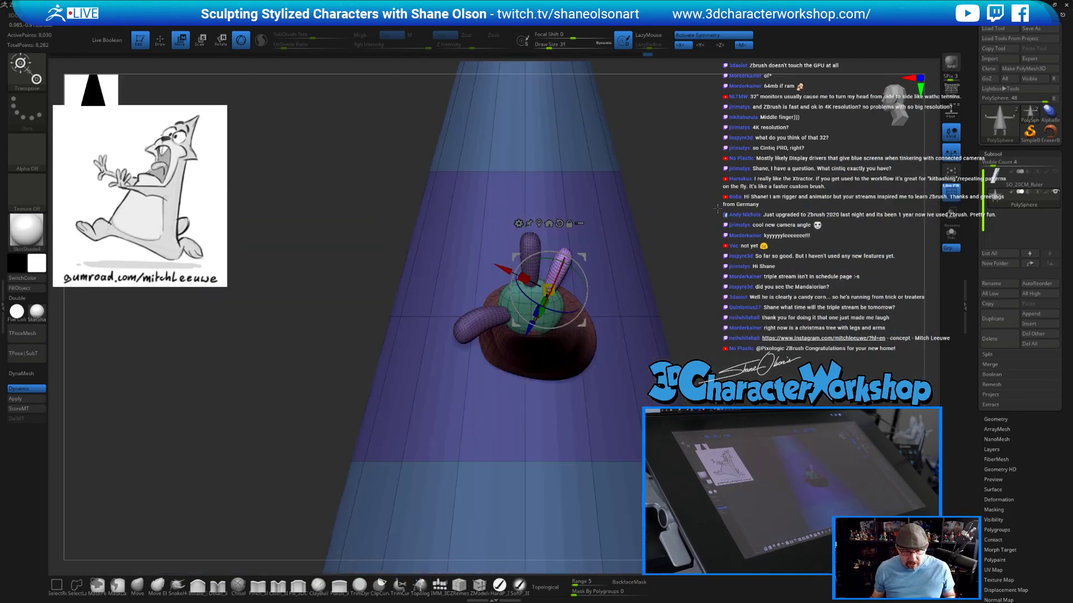
pyautogui.press('b')
pyautogui.press('s')
pyautogui.press('h')
pyautogui.moveTo(730, 261); pyautogui.dragTo(678, 249)
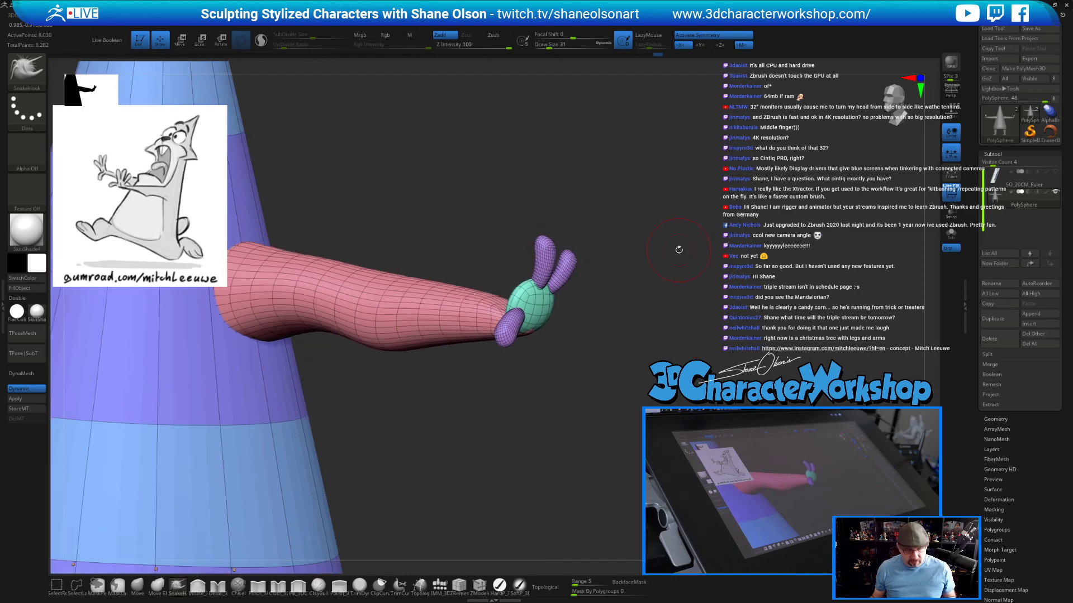
pyautogui.press('3')
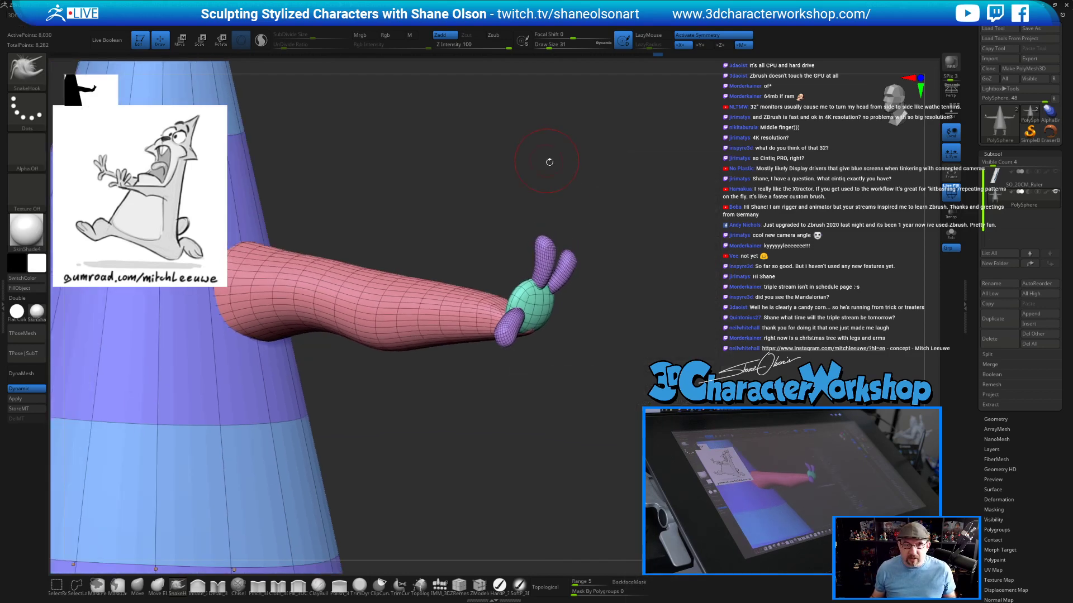
pyautogui.press('space')
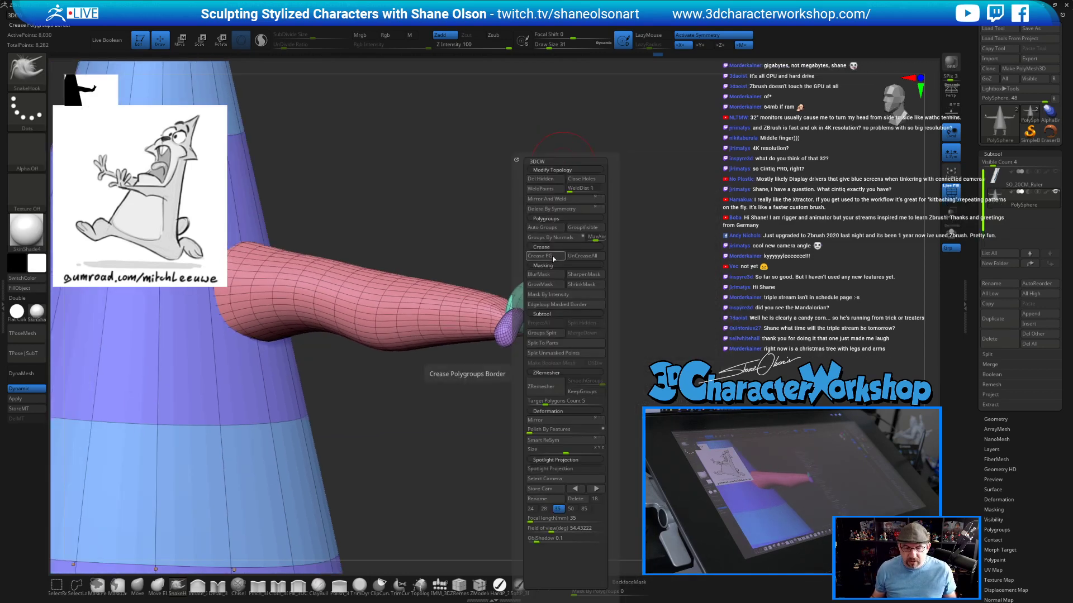
pyautogui.click(537, 227)
pyautogui.moveTo(640, 281); pyautogui.dragTo(604, 282)
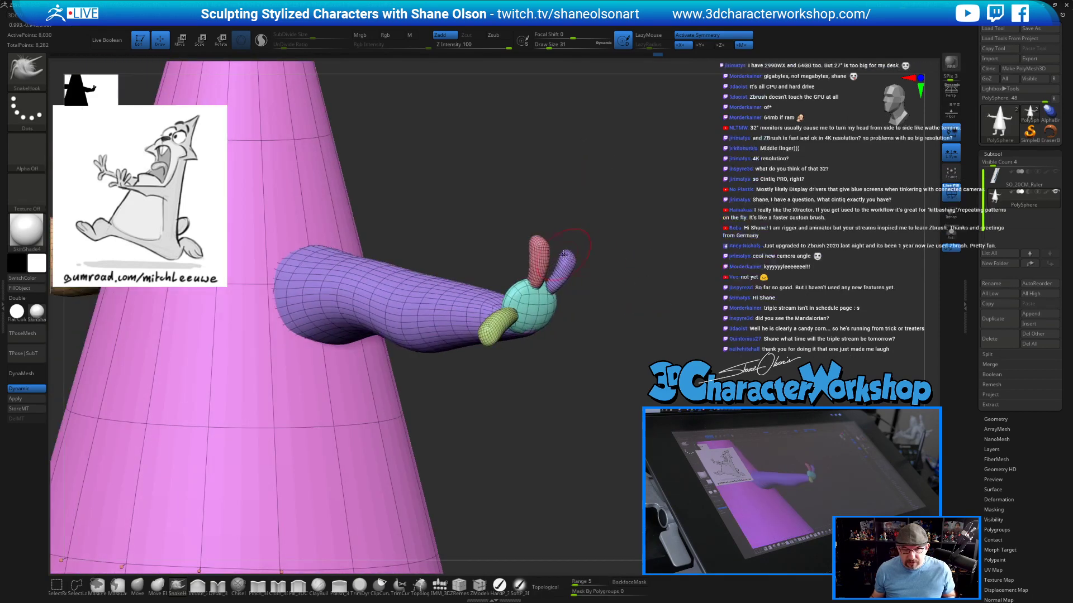
# Isolate the middle finger by masking the rest, duplicate it, and position the copy on the palm between the middle finger and thumb.
pyautogui.press('w')
pyautogui.keyDown('ctrl'); pyautogui.click(537, 240); pyautogui.keyUp('ctrl')
pyautogui.moveTo(684, 251); pyautogui.dragTo(606, 245)
pyautogui.keyDown('alt'); pyautogui.moveTo(570, 209); pyautogui.dragTo(558, 263); pyautogui.keyUp('alt')
pyautogui.moveTo(708, 192); pyautogui.dragTo(714, 227)
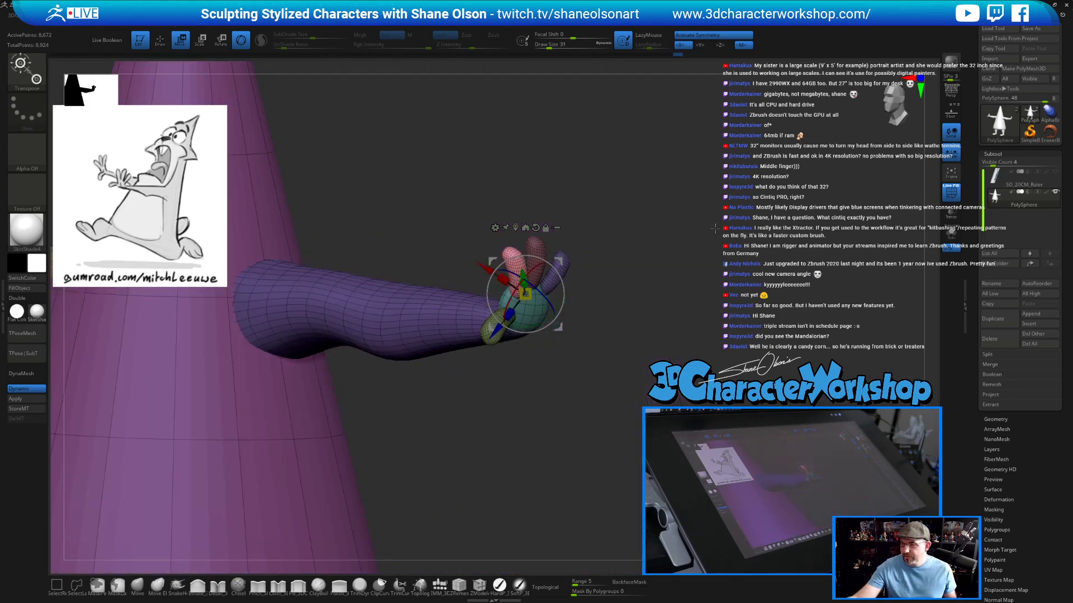
pyautogui.keyDown('alt'); pyautogui.moveTo(620, 327); pyautogui.dragTo(653, 311); pyautogui.keyUp('alt')
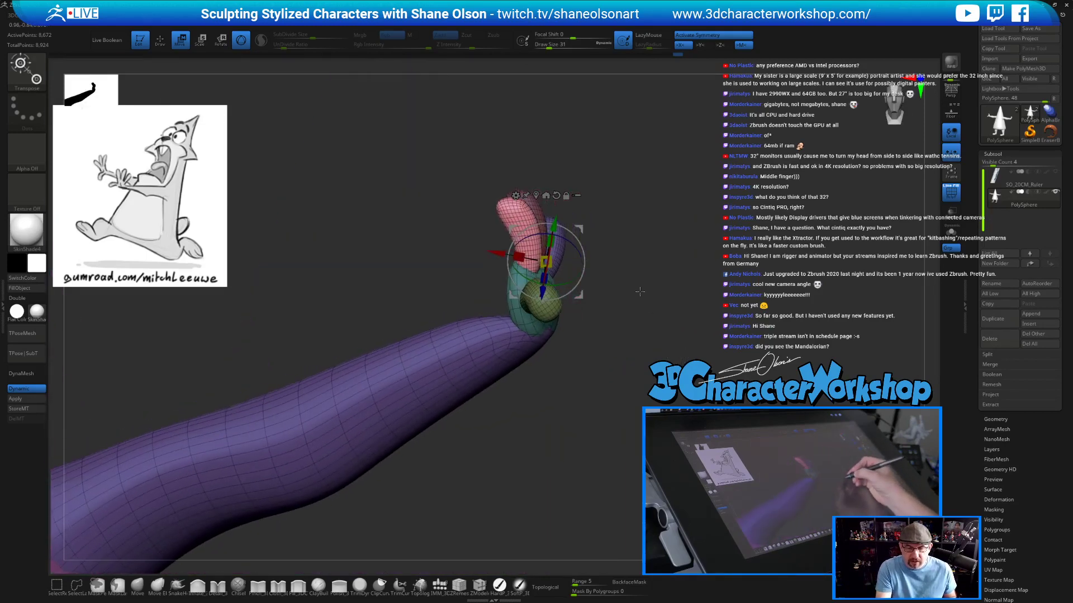
pyautogui.keyDown('alt'); pyautogui.moveTo(581, 225); pyautogui.dragTo(560, 228); pyautogui.keyUp('alt')
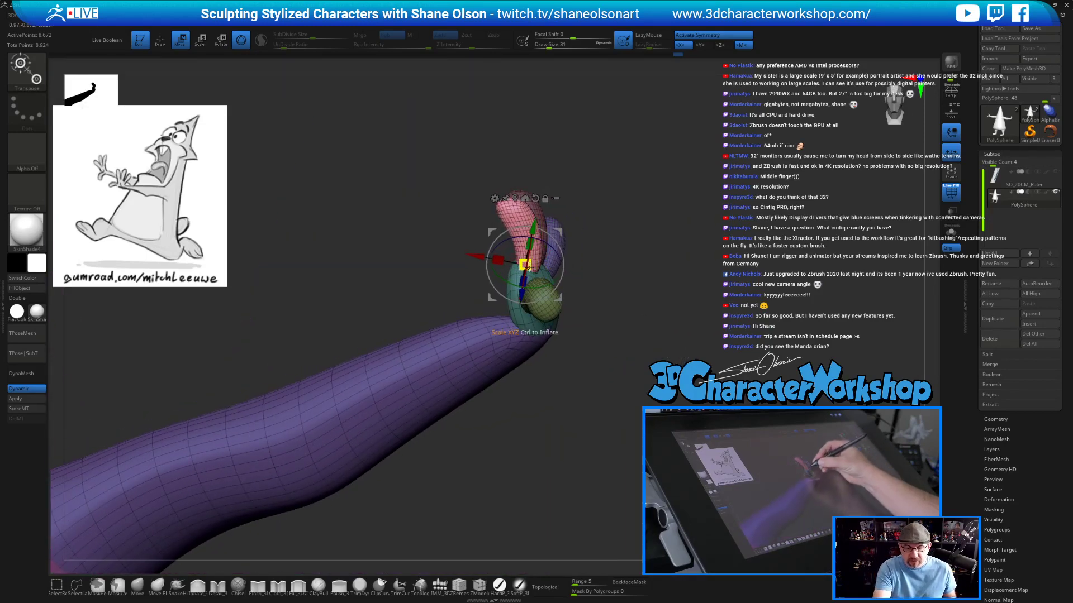
pyautogui.moveTo(525, 265); pyautogui.dragTo(525, 265)
pyautogui.moveTo(649, 336); pyautogui.dragTo(743, 308)
pyautogui.moveTo(629, 296); pyautogui.dragTo(669, 270)
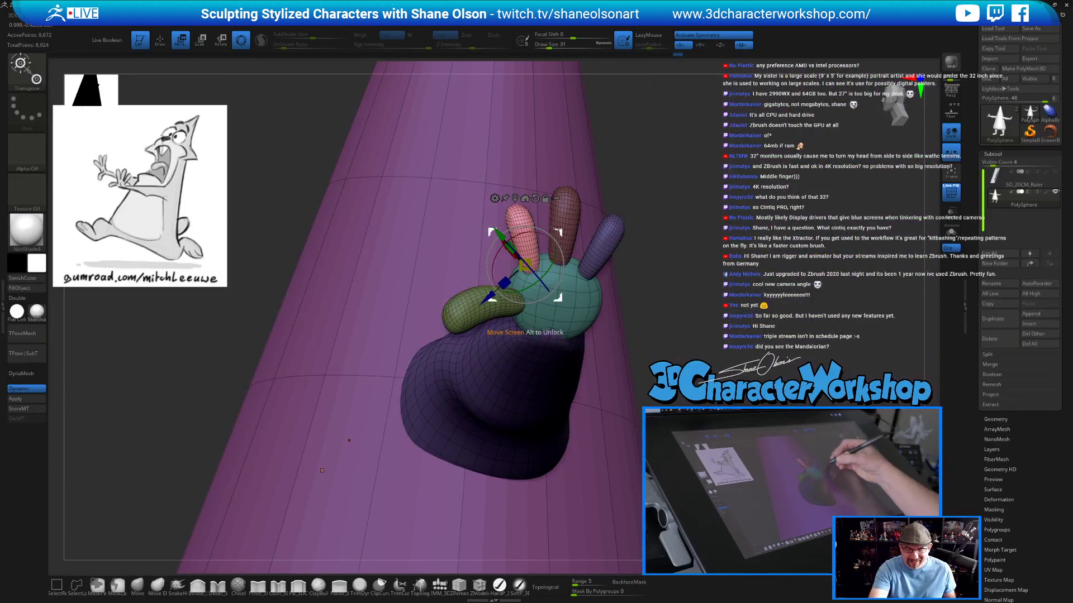
pyautogui.moveTo(675, 343); pyautogui.dragTo(801, 222)
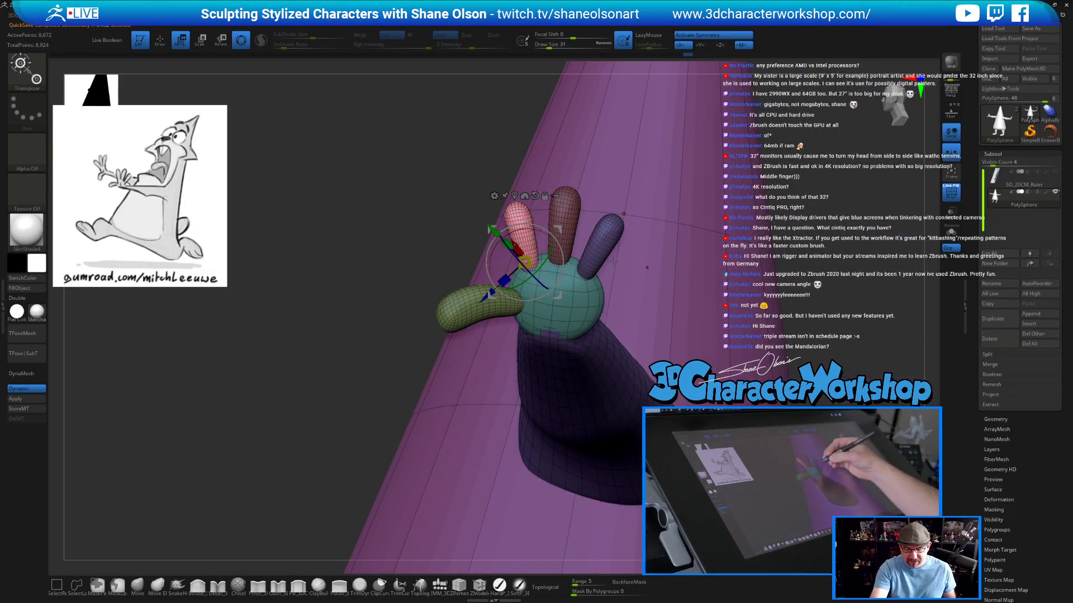
# Clear the mask, then mask only the new finger beside the thumb and assign it its own polygroup.
pyautogui.keyDown('ctrl'); pyautogui.moveTo(825, 284); pyautogui.dragTo(820, 310); pyautogui.keyUp('ctrl')
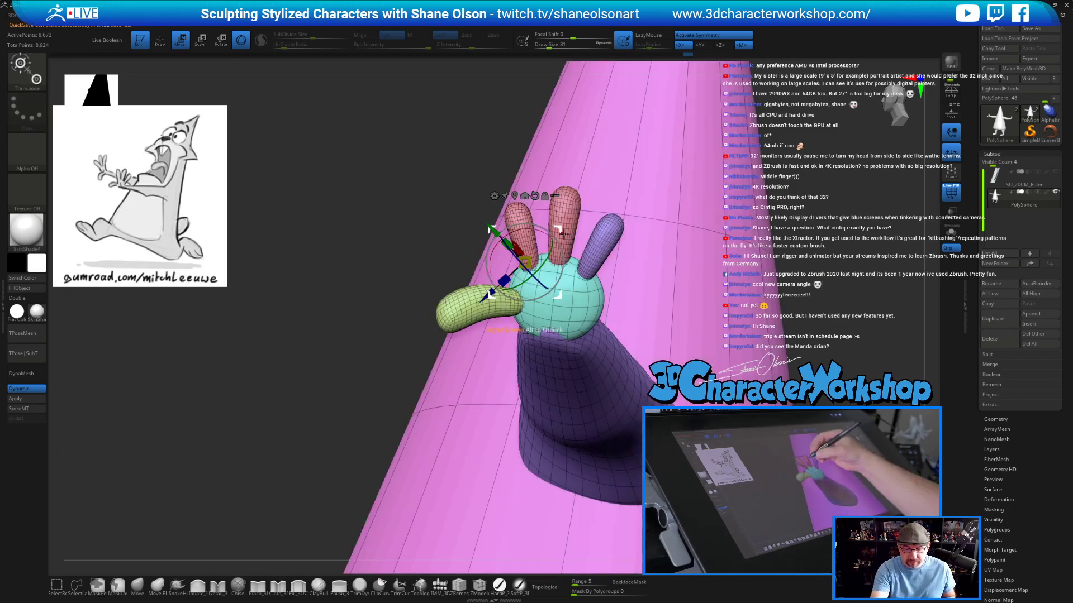
pyautogui.keyDown('ctrl'); pyautogui.click(517, 220); pyautogui.keyUp('ctrl')
pyautogui.keyDown('ctrl'); pyautogui.click(803, 291); pyautogui.keyUp('ctrl')
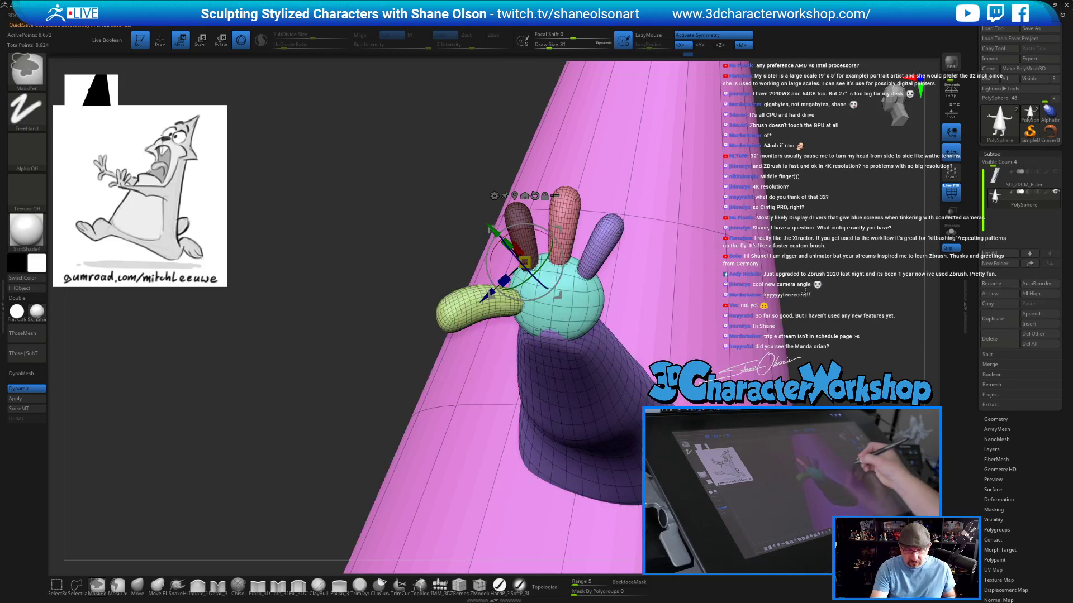
pyautogui.hotkey('ctrl', 'w')
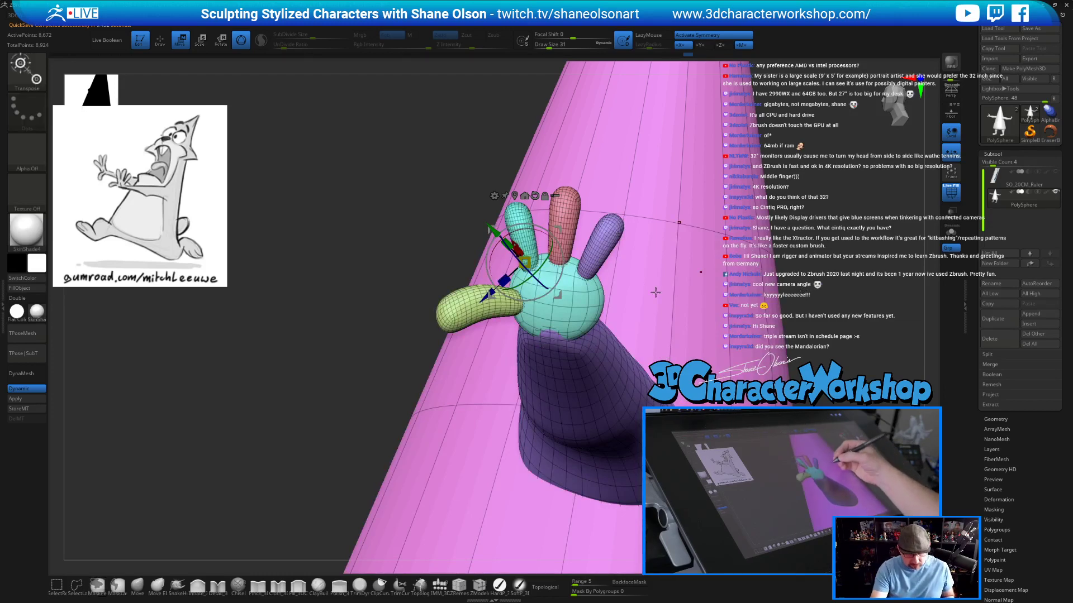
pyautogui.press('q')
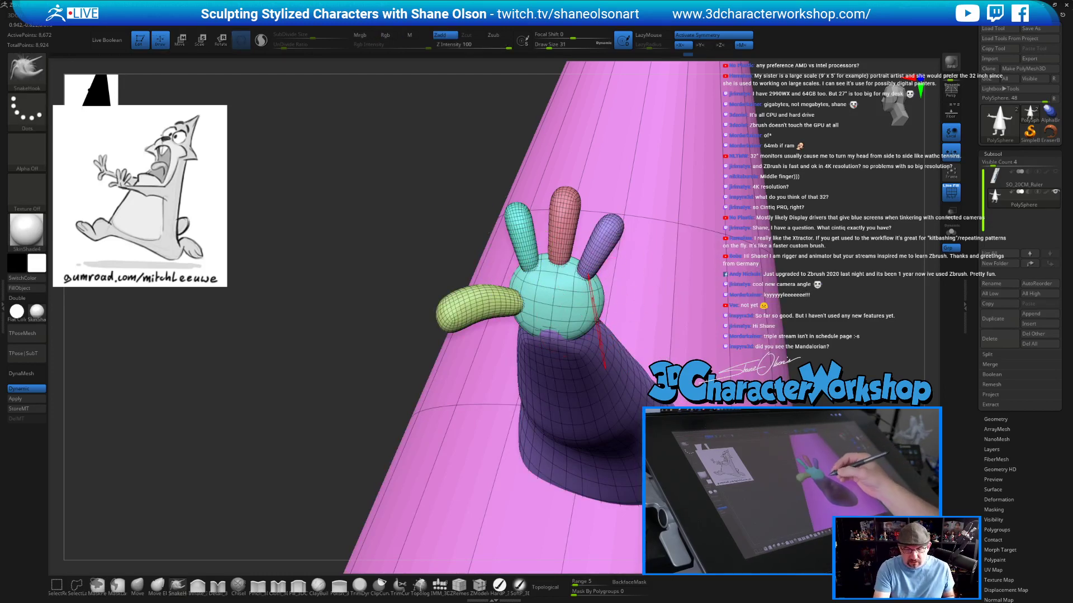
# Review the whole squirrel blockout from the front, with both arms and hands in view.
pyautogui.keyDown('ctrl'); pyautogui.moveTo(634, 323); pyautogui.dragTo(693, 358, button='right'); pyautogui.keyUp('ctrl')
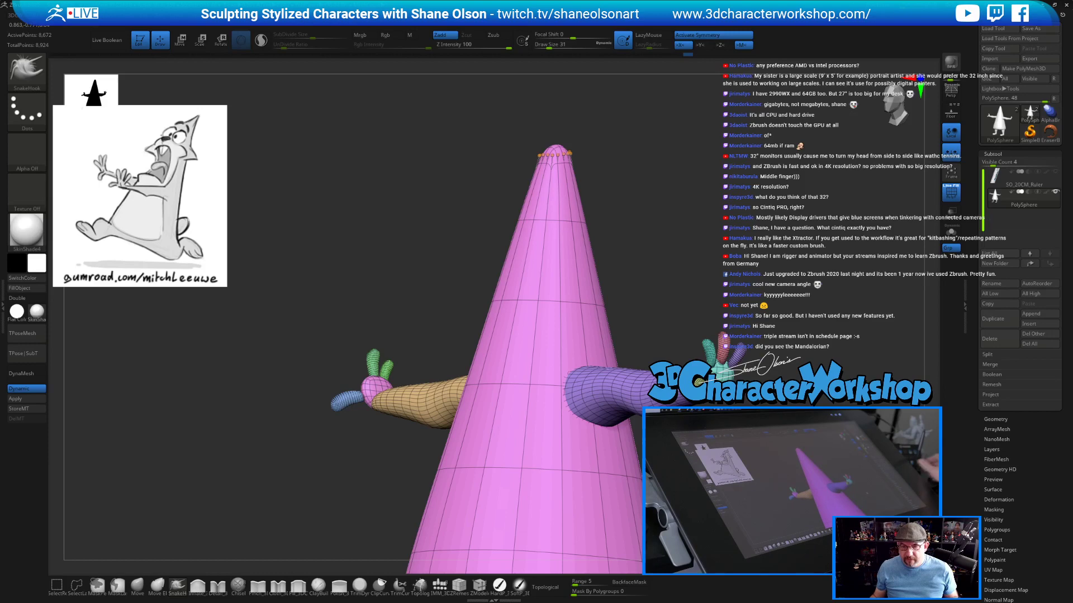
pyautogui.moveTo(720, 288); pyautogui.dragTo(624, 286, button='right')
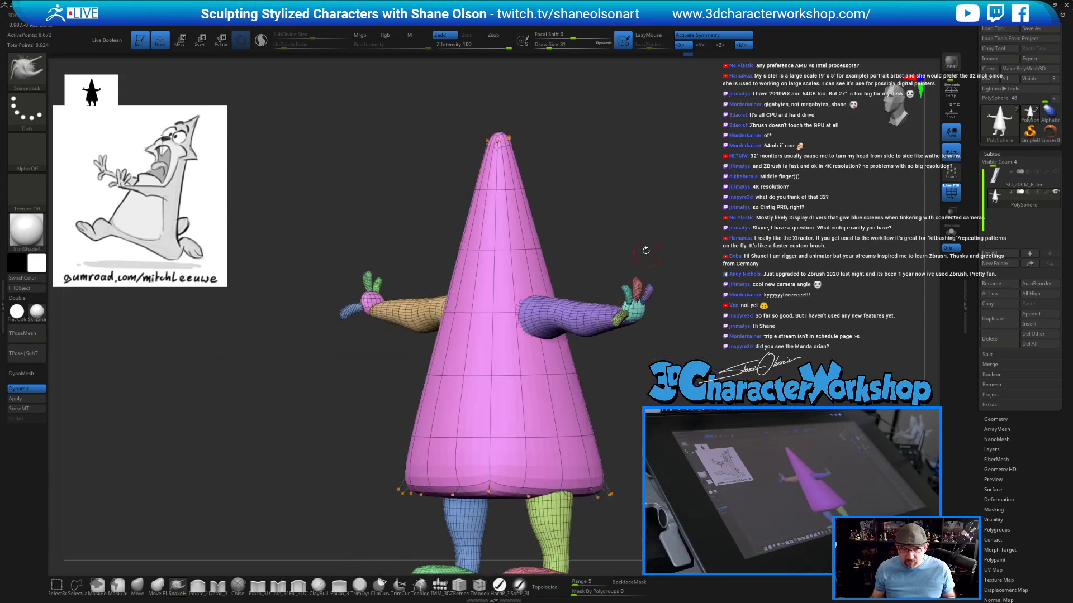
pyautogui.moveTo(696, 331); pyautogui.dragTo(767, 338, button='right')
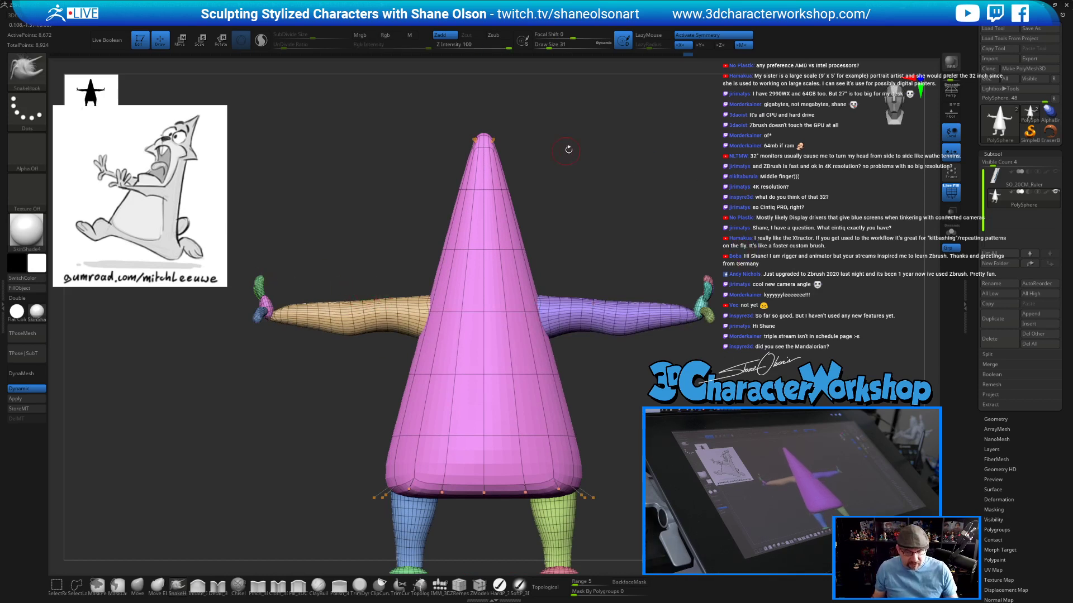
# Flip the blockout with Mirror, and apply Mirror And Weld to copy the finished arm and hand to the other side.
pyautogui.press('space')
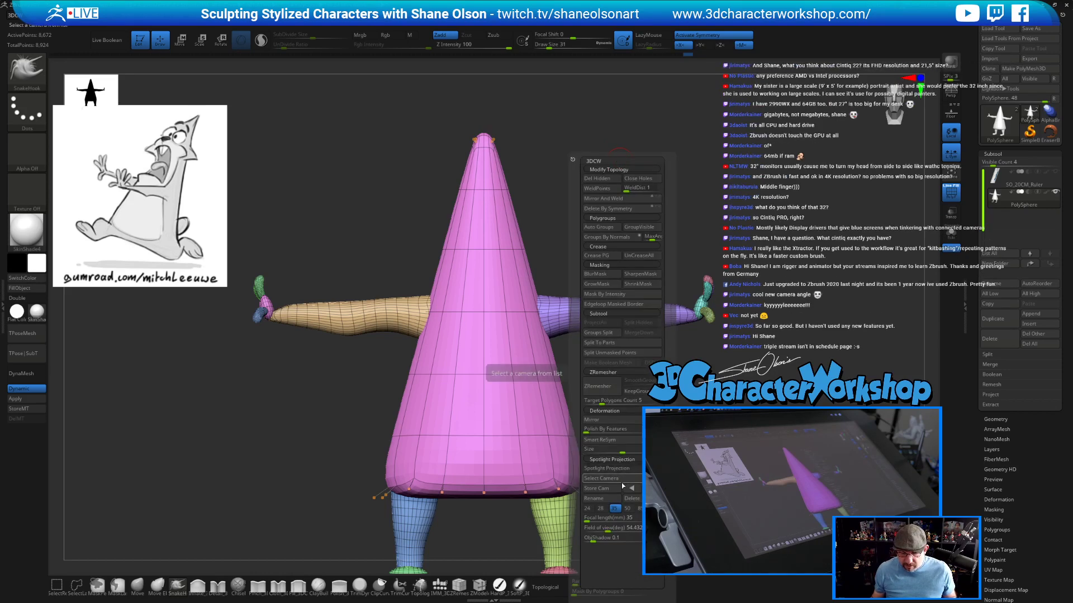
pyautogui.click(593, 420)
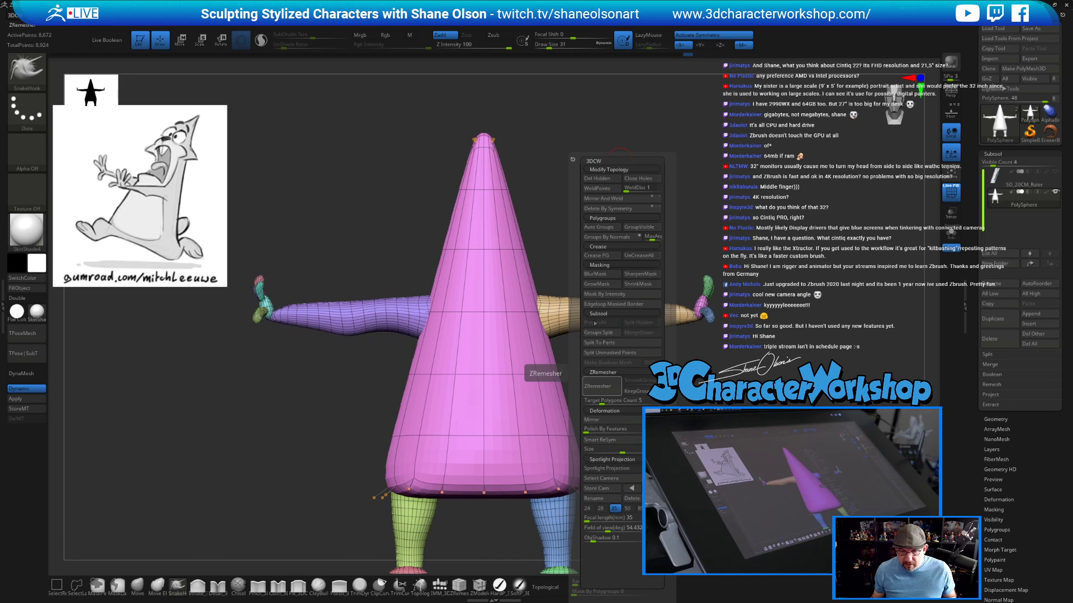
pyautogui.click(592, 198)
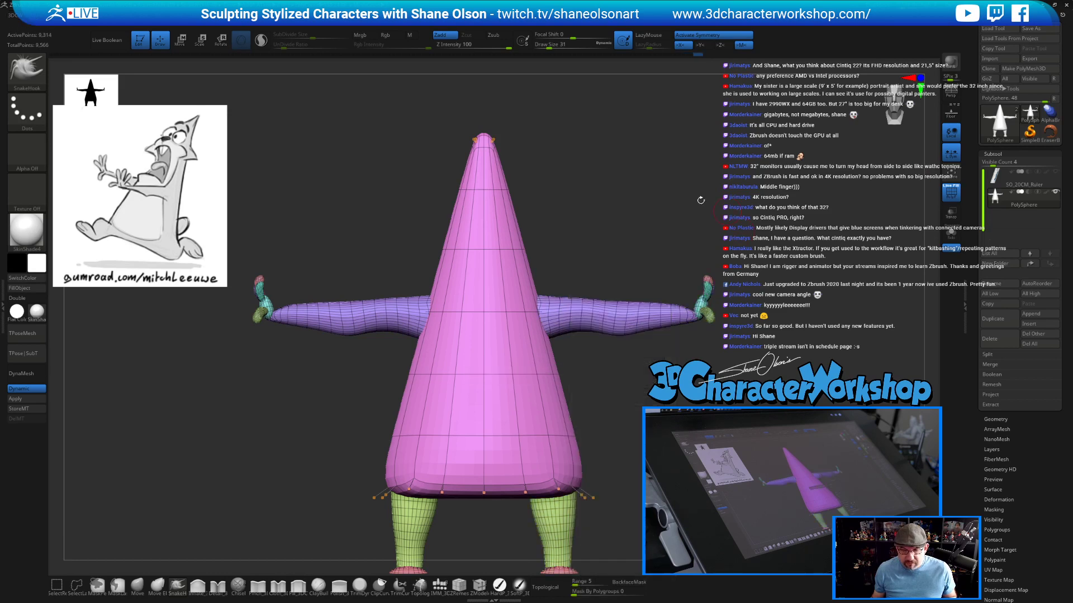
pyautogui.moveTo(654, 212); pyautogui.dragTo(673, 205)
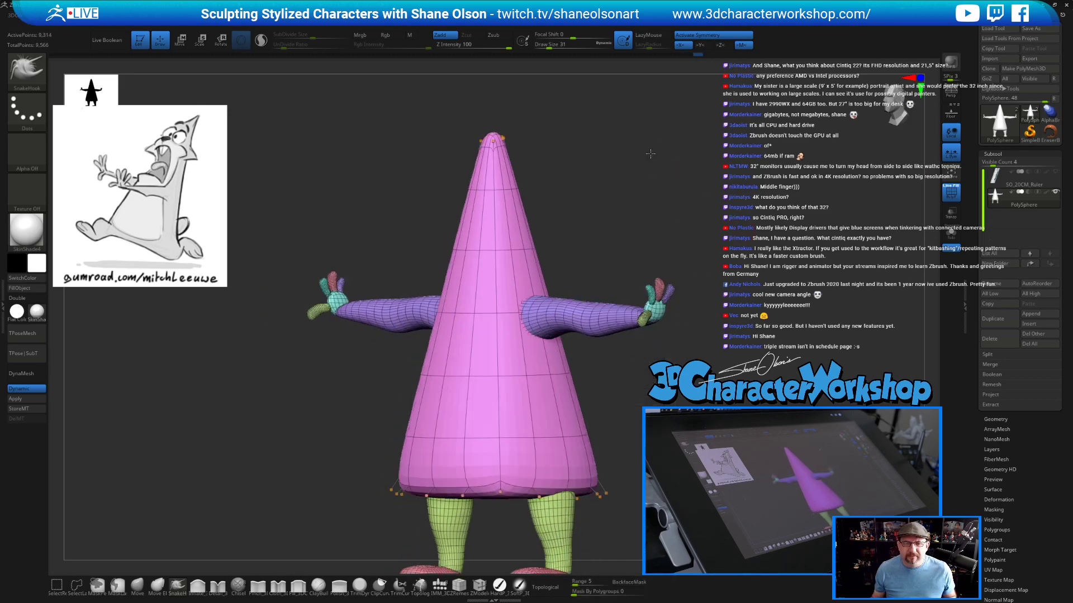
pyautogui.moveTo(650, 154); pyautogui.dragTo(651, 157)
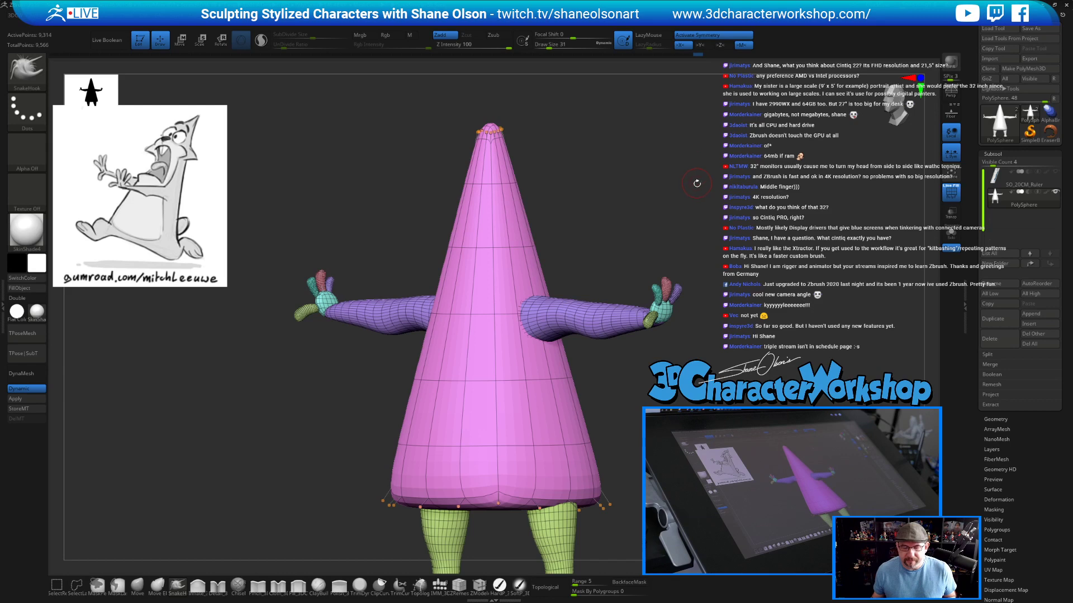
pyautogui.moveTo(698, 190); pyautogui.dragTo(668, 180)
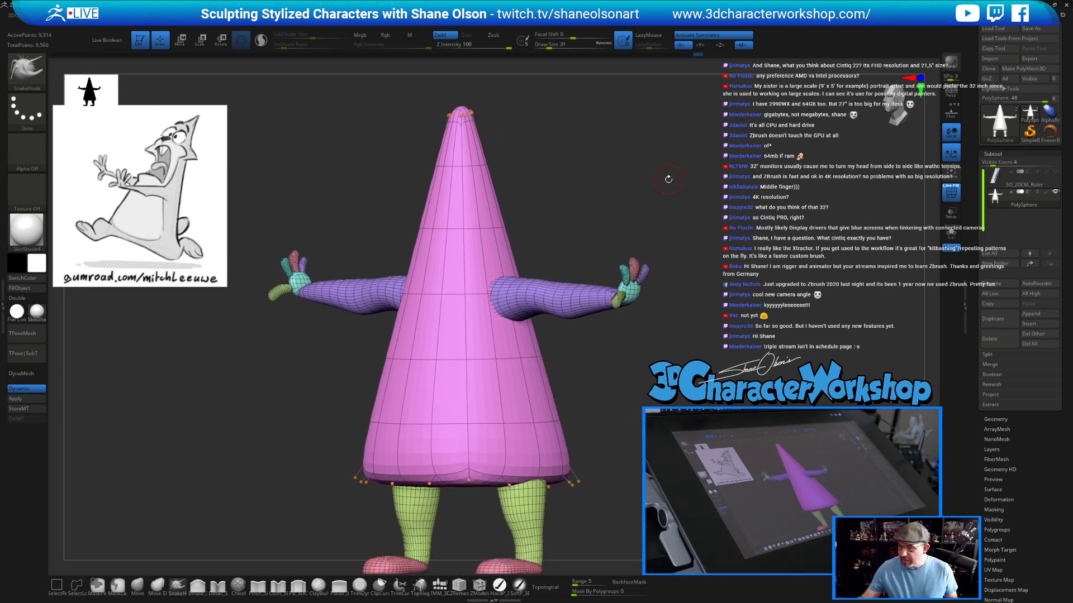
# Hide the polyframe and adjust the palm and fingers using the Move brush with topological masking enabled.
pyautogui.hotkey('shift', 'f')
pyautogui.moveTo(743, 377)
pyautogui.keyDown('alt'); pyautogui.mouseDown()
pyautogui.moveTo(740, 424)
pyautogui.moveTo(670, 425)
pyautogui.mouseUp(); pyautogui.keyUp('alt')
pyautogui.keyDown('alt'); pyautogui.moveTo(654, 339); pyautogui.dragTo(649, 359); pyautogui.keyUp('alt')
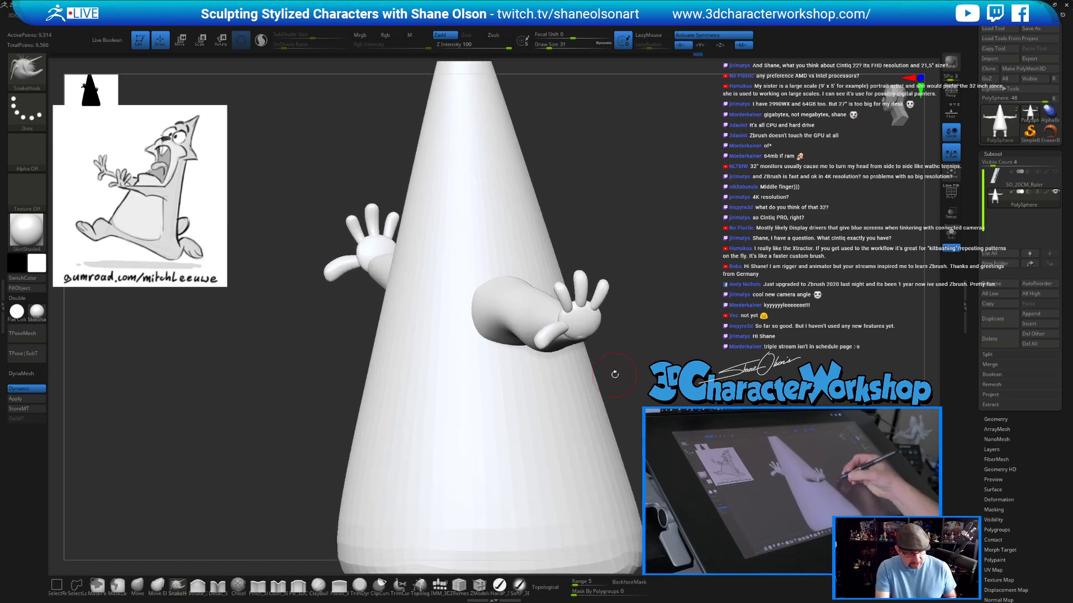
pyautogui.click(138, 586)
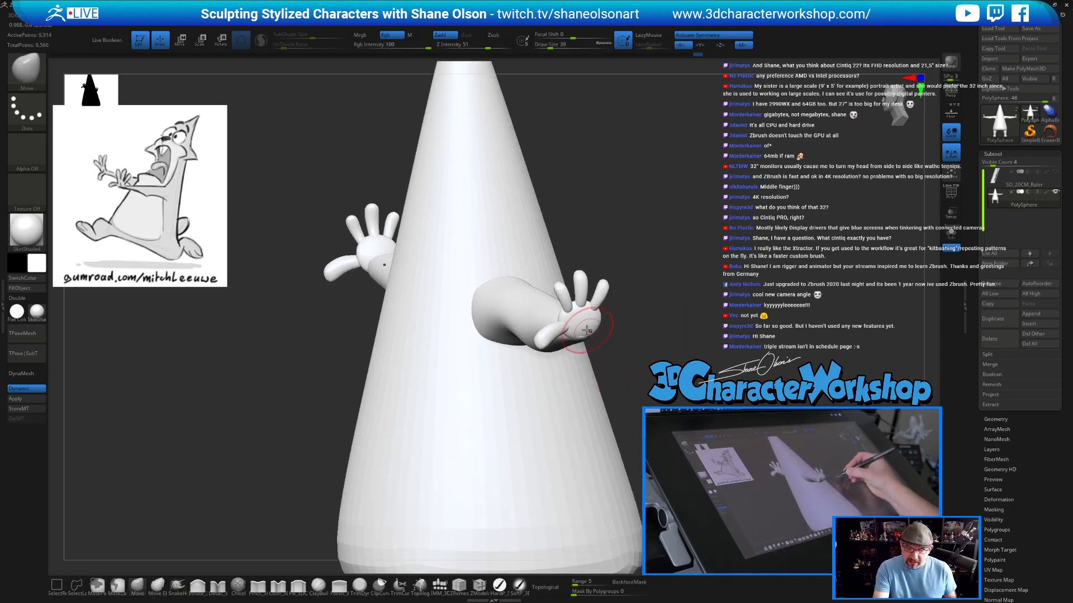
pyautogui.moveTo(628, 354); pyautogui.dragTo(634, 335)
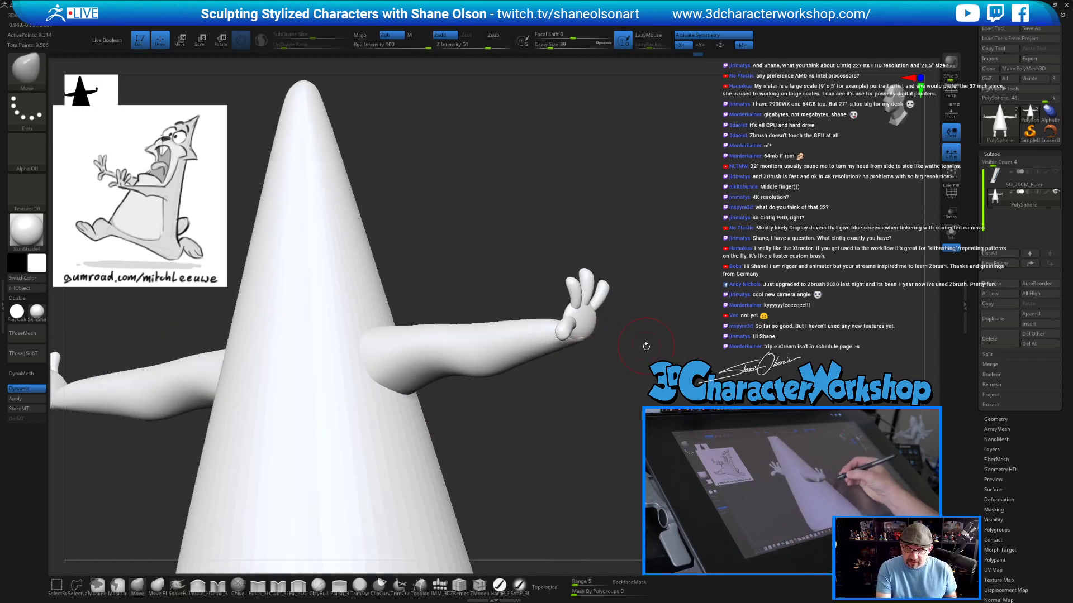
pyautogui.click(550, 586)
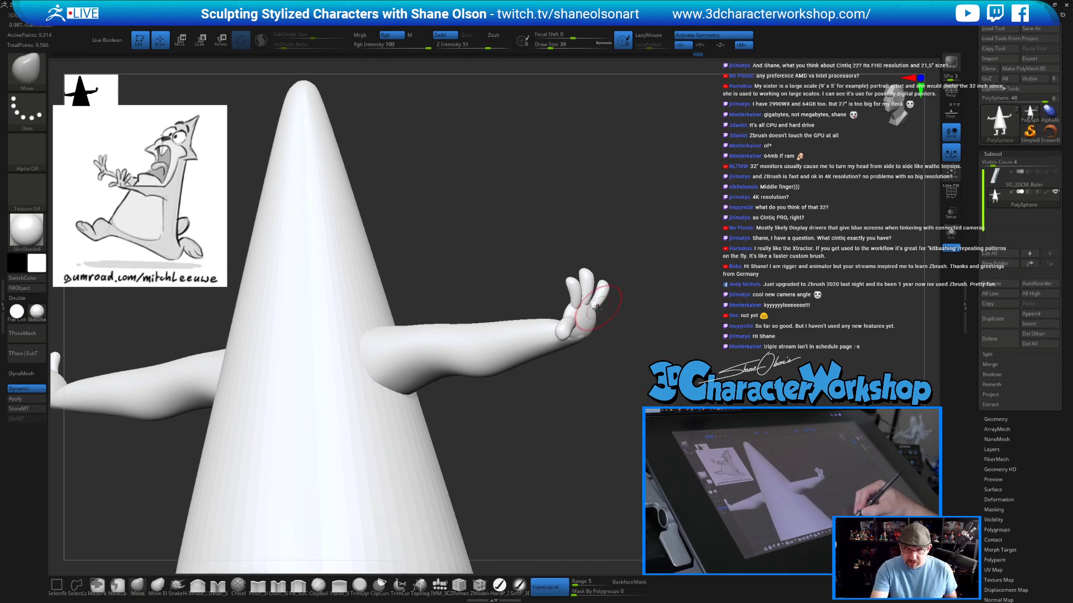
pyautogui.moveTo(613, 341)
pyautogui.mouseDown()
pyautogui.moveTo(622, 363)
pyautogui.moveTo(598, 407)
pyautogui.moveTo(692, 324)
pyautogui.moveTo(664, 347)
pyautogui.mouseUp()
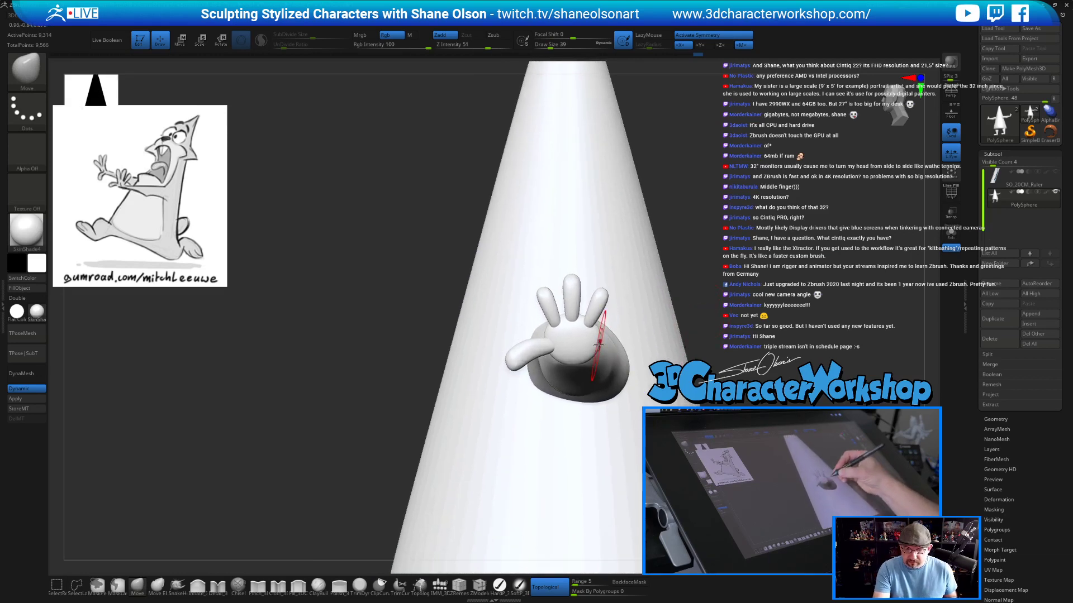
pyautogui.moveTo(598, 330); pyautogui.dragTo(570, 309, button='right')
pyautogui.moveTo(541, 251); pyautogui.dragTo(537, 211, button='right')
pyautogui.moveTo(537, 211)
pyautogui.mouseDown()
pyautogui.moveTo(606, 236)
pyautogui.moveTo(618, 268)
pyautogui.mouseUp()
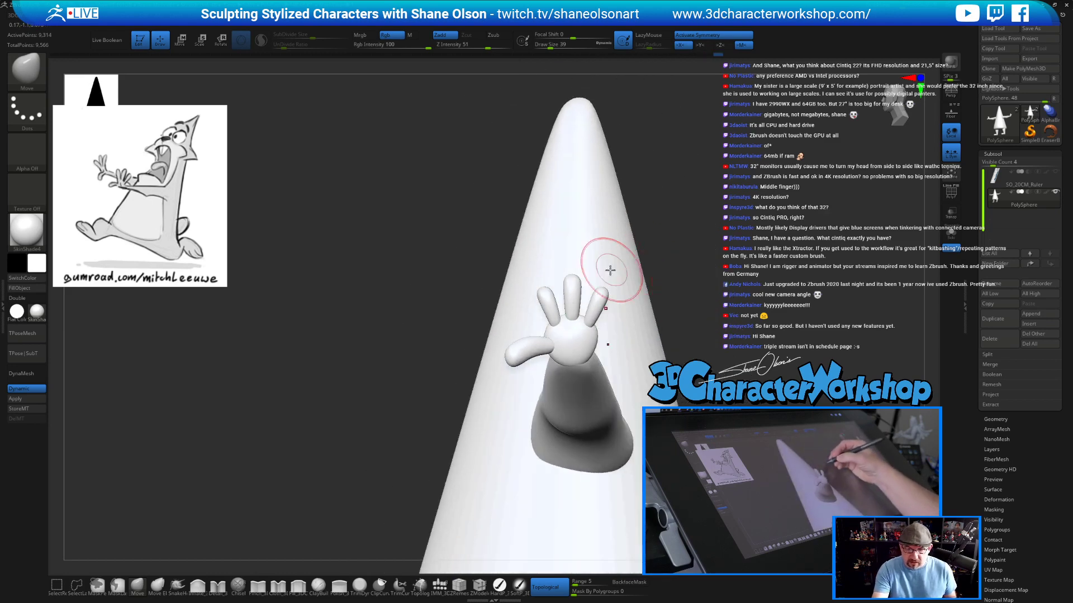
# Lengthen the index and middle fingers by pulling their tips outward with the elastic Move brush.
pyautogui.click(157, 586)
pyautogui.moveTo(569, 290); pyautogui.dragTo(545, 270, button='right')
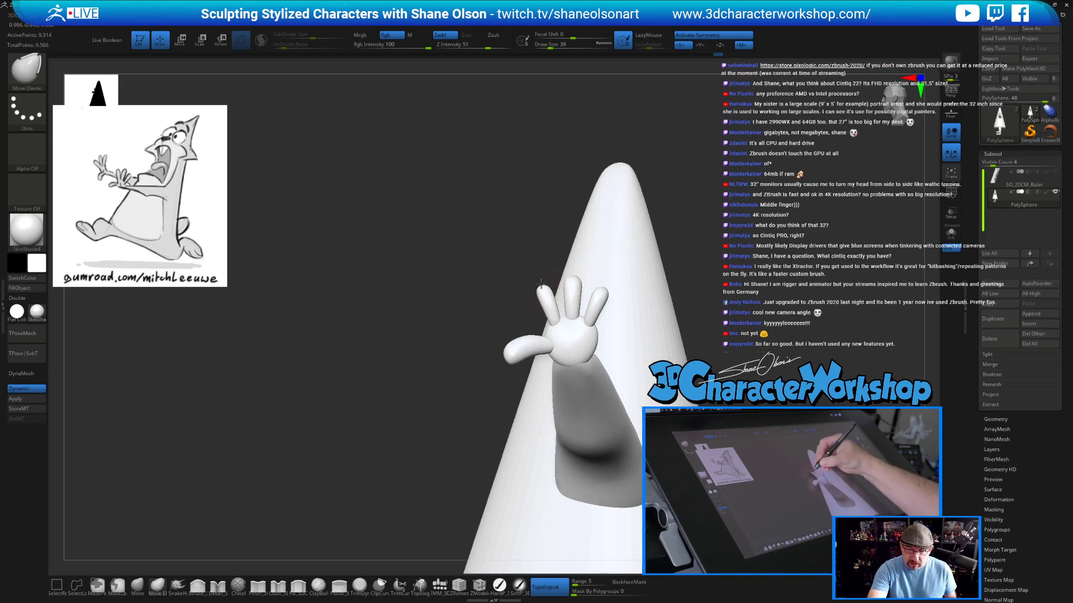
pyautogui.moveTo(537, 279); pyautogui.dragTo(572, 268)
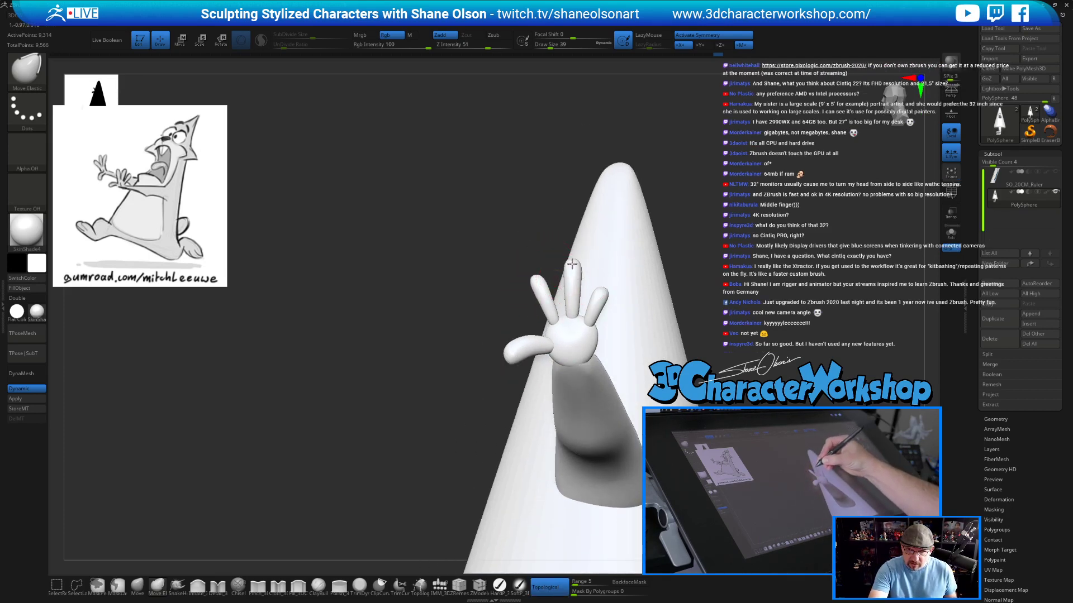
pyautogui.moveTo(622, 321); pyautogui.dragTo(599, 351, button='right')
pyautogui.moveTo(338, 437); pyautogui.dragTo(364, 429)
# Inflate the three fingers with the Inflate brush to make them plumper.
pyautogui.click(197, 586)
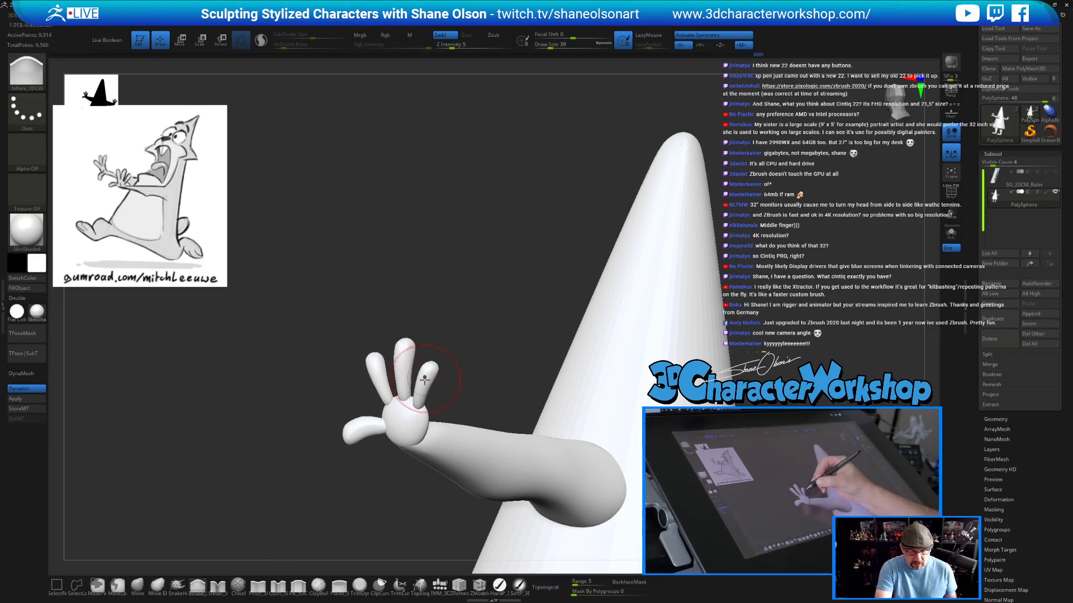
pyautogui.moveTo(455, 312); pyautogui.dragTo(587, 391)
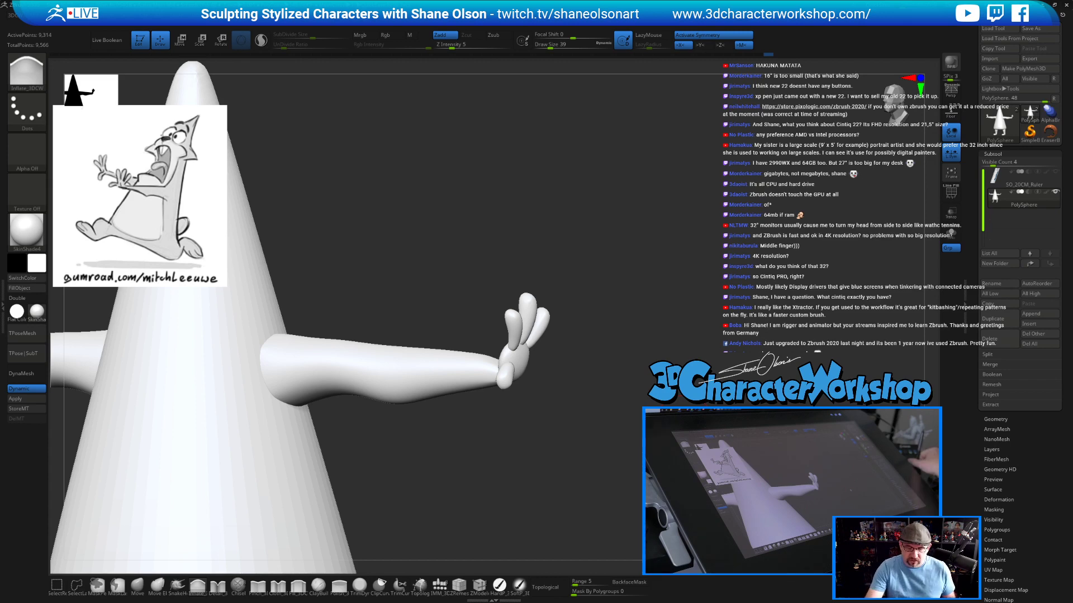
pyautogui.moveTo(622, 383)
pyautogui.mouseDown()
pyautogui.moveTo(620, 452)
pyautogui.moveTo(605, 371)
pyautogui.moveTo(635, 452)
pyautogui.mouseUp()
# Isolate the arms, smooth the forearm into a narrower taper toward the wrist, and show the whole model again.
pyautogui.click(136, 586)
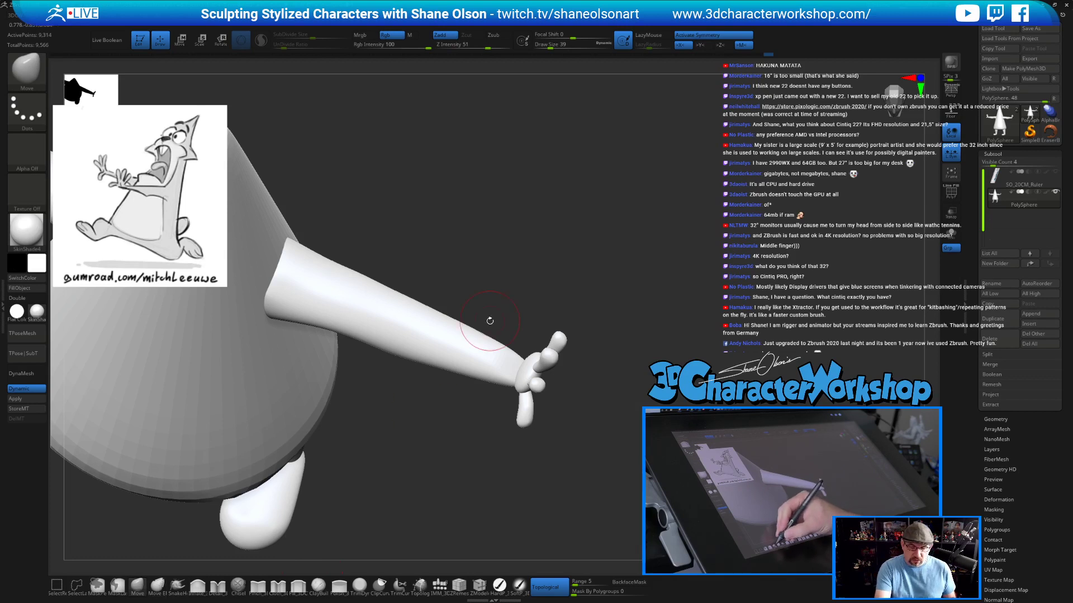
pyautogui.keyDown('ctrl'); pyautogui.keyDown('shift'); pyautogui.click(499, 352); pyautogui.keyUp('shift'); pyautogui.keyUp('ctrl')
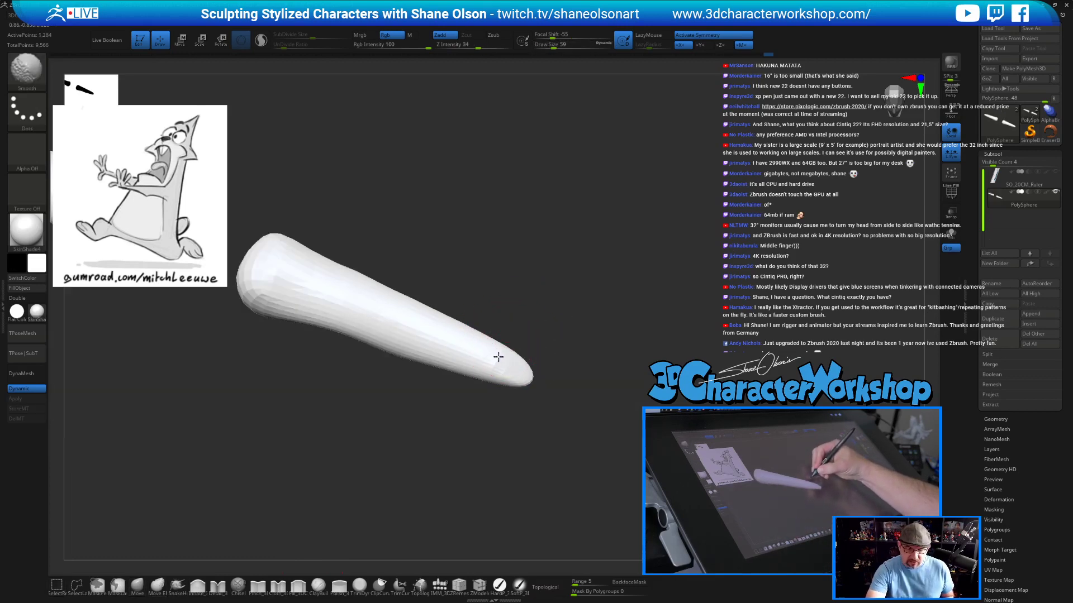
pyautogui.moveTo(542, 325)
pyautogui.mouseDown()
pyautogui.moveTo(500, 344)
pyautogui.moveTo(485, 311)
pyautogui.mouseUp()
pyautogui.press('s')
pyautogui.moveTo(470, 352)
pyautogui.keyDown('shift'); pyautogui.mouseDown()
pyautogui.moveTo(467, 343)
pyautogui.moveTo(509, 358)
pyautogui.mouseUp(); pyautogui.keyUp('shift')
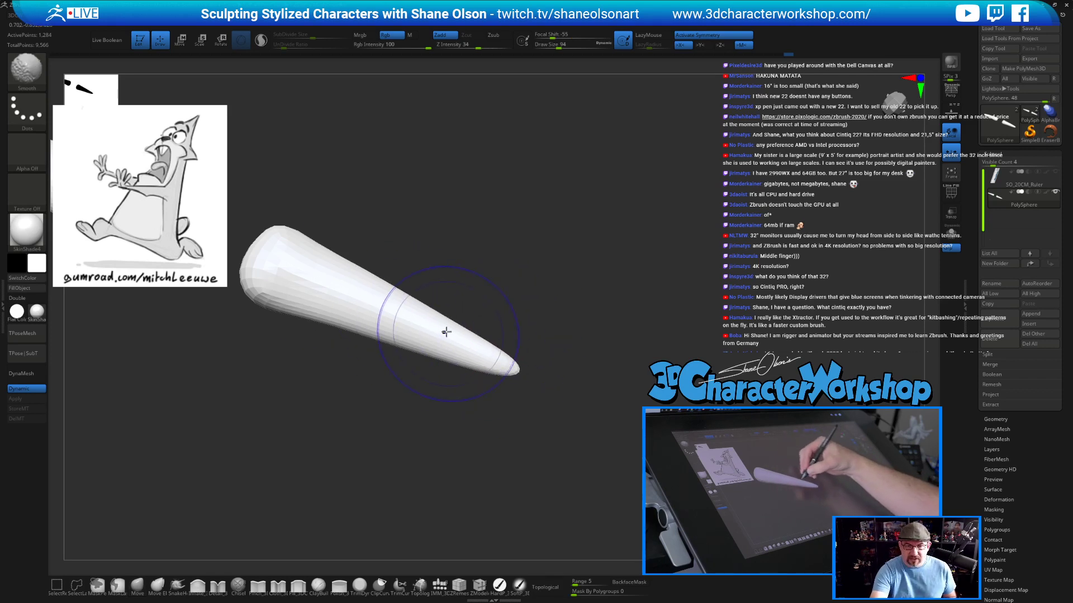
pyautogui.keyDown('ctrl'); pyautogui.keyDown('shift'); pyautogui.click(629, 428); pyautogui.keyUp('shift'); pyautogui.keyUp('ctrl')
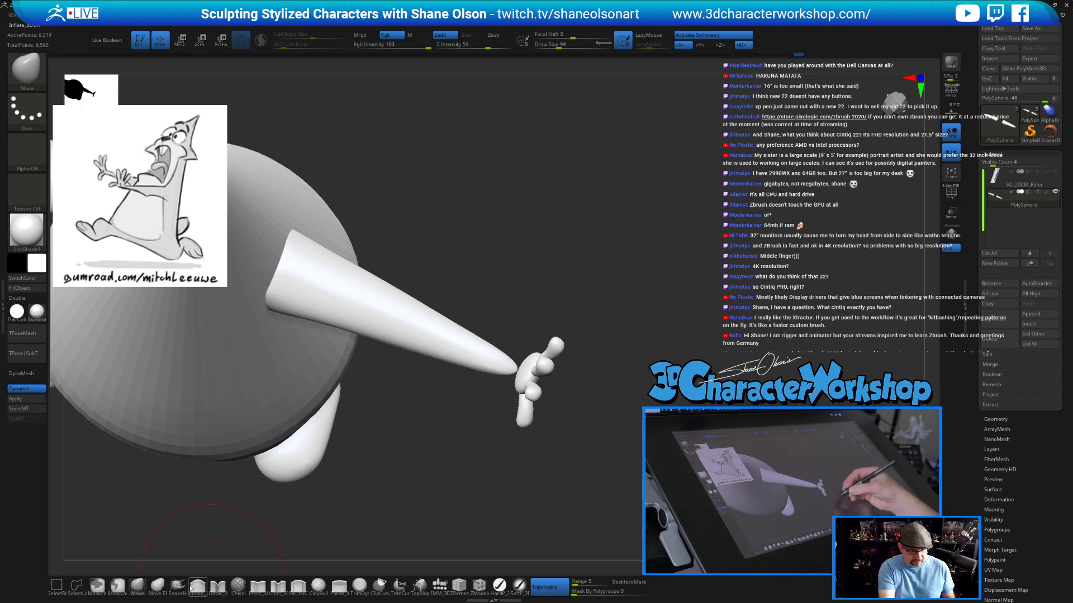
# Isolate the arms again, refine the wrist end with the Inflate brush at draw size 44, and unhide the other parts.
pyautogui.click(157, 585)
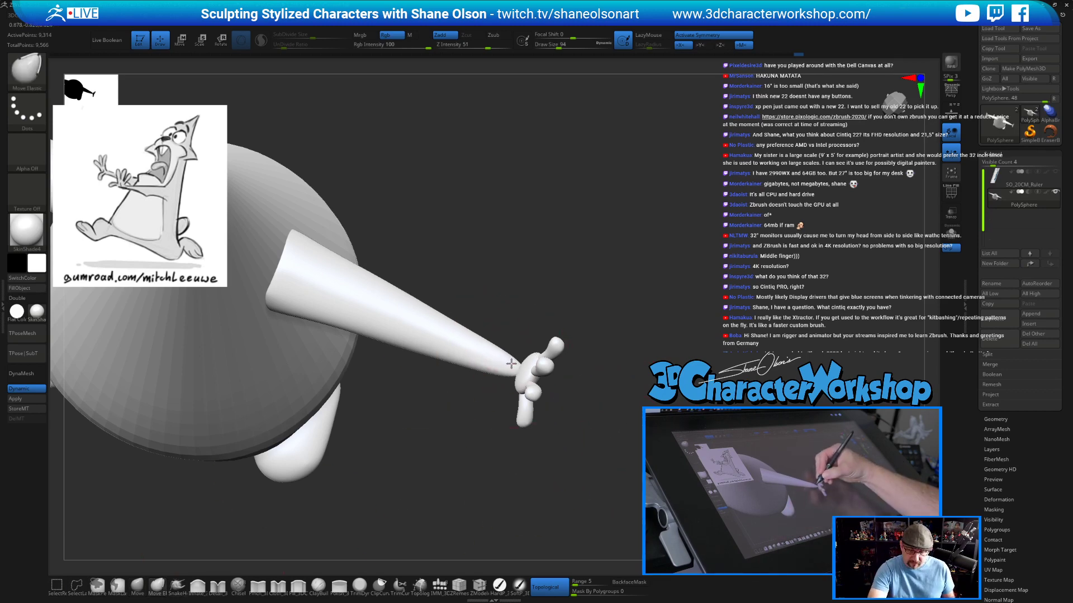
pyautogui.moveTo(618, 357); pyautogui.dragTo(664, 430)
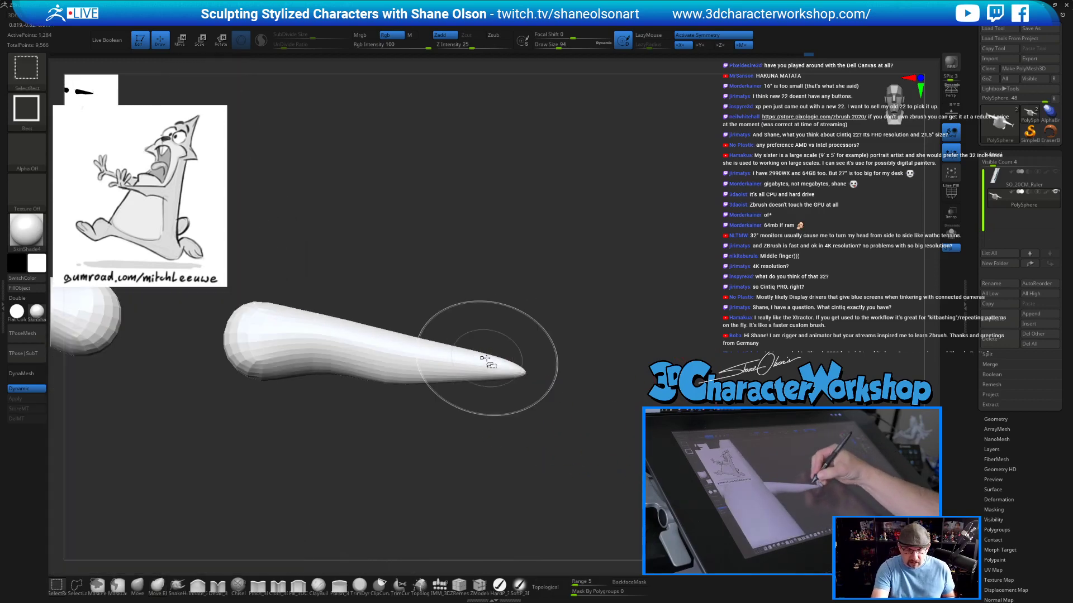
pyautogui.keyDown('ctrl'); pyautogui.keyDown('shift'); pyautogui.click(492, 352); pyautogui.keyUp('shift'); pyautogui.keyUp('ctrl')
pyautogui.click(198, 584)
pyautogui.press('s')
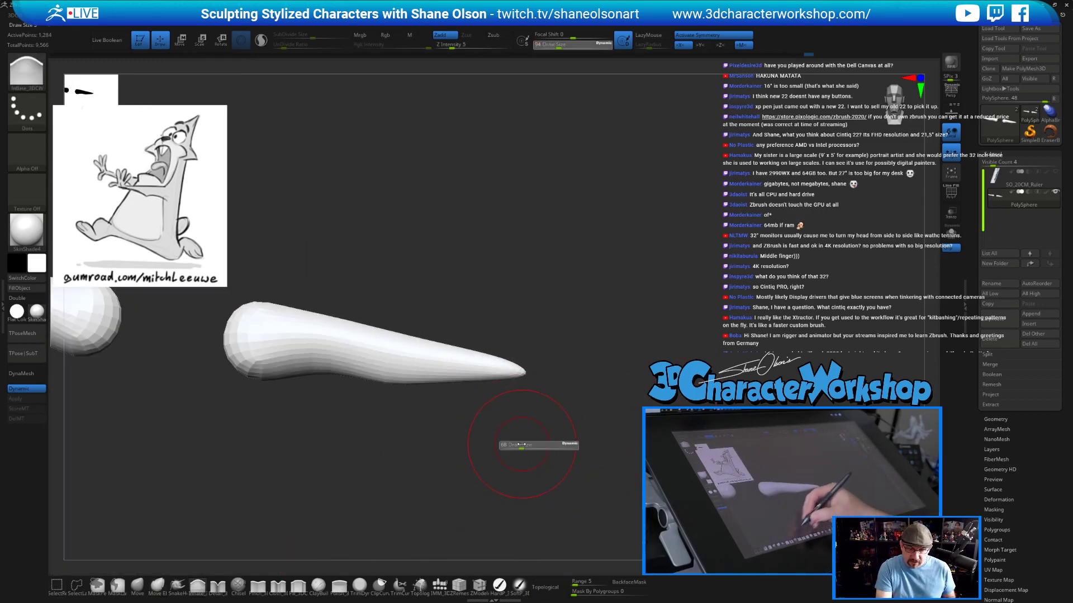
pyautogui.moveTo(519, 444); pyautogui.dragTo(516, 445)
pyautogui.moveTo(617, 325); pyautogui.dragTo(578, 344)
pyautogui.keyDown('ctrl'); pyautogui.keyDown('shift'); pyautogui.click(609, 386); pyautogui.keyUp('shift'); pyautogui.keyUp('ctrl')
# Examine the whole squirrel blockout from front and three-quarter views, comparing its proportions with the reference drawing.
pyautogui.moveTo(620, 385); pyautogui.dragTo(678, 296)
pyautogui.moveTo(693, 347); pyautogui.dragTo(644, 353)
pyautogui.moveTo(687, 380)
pyautogui.keyDown('alt'); pyautogui.mouseDown()
pyautogui.moveTo(698, 344)
pyautogui.moveTo(688, 361)
pyautogui.mouseUp(); pyautogui.keyUp('alt')
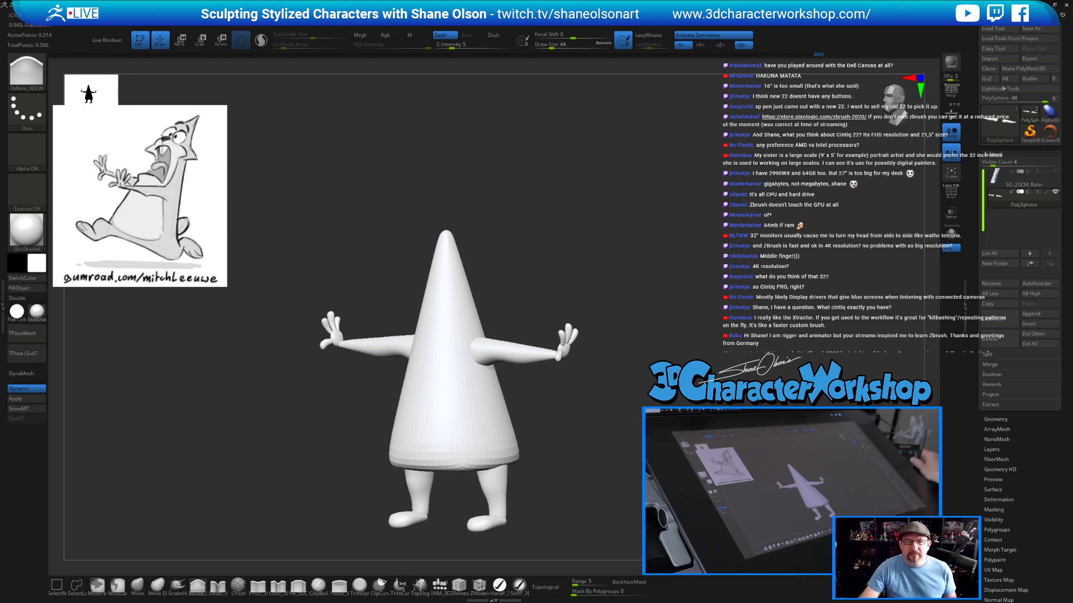
pyautogui.moveTo(740, 302); pyautogui.dragTo(673, 302)
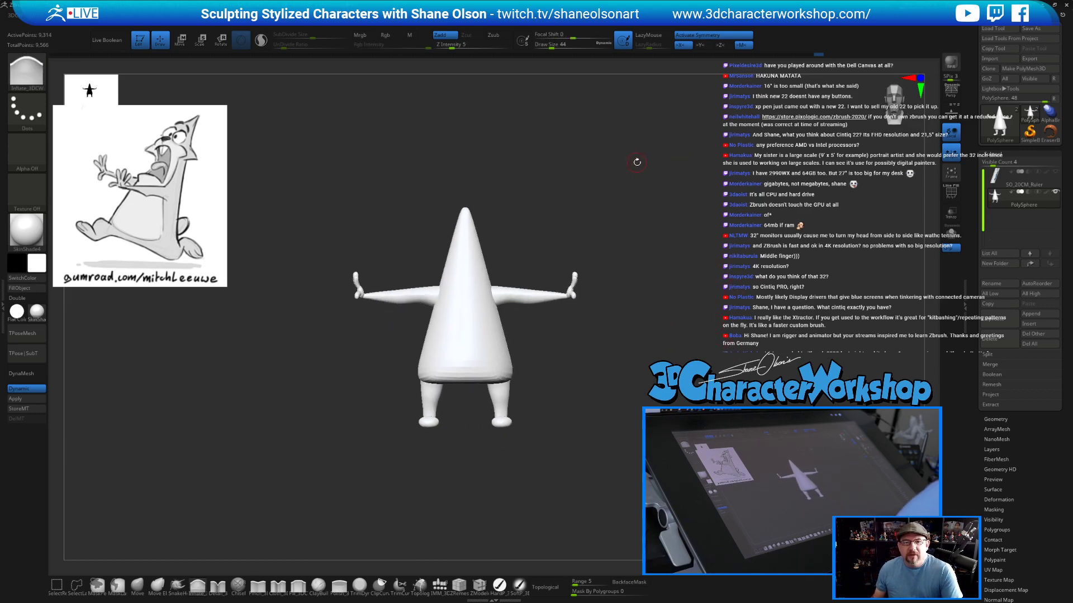
pyautogui.moveTo(636, 162); pyautogui.dragTo(630, 171)
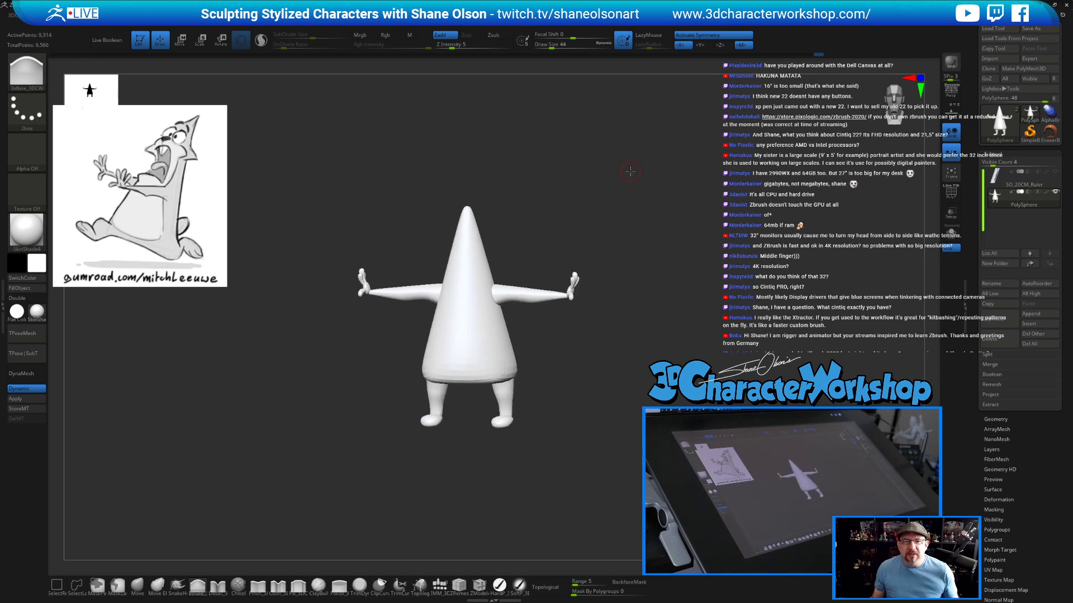
pyautogui.keyDown('alt'); pyautogui.moveTo(642, 228); pyautogui.dragTo(645, 242); pyautogui.keyUp('alt')
pyautogui.keyDown('alt'); pyautogui.moveTo(613, 362); pyautogui.dragTo(621, 366); pyautogui.keyUp('alt')
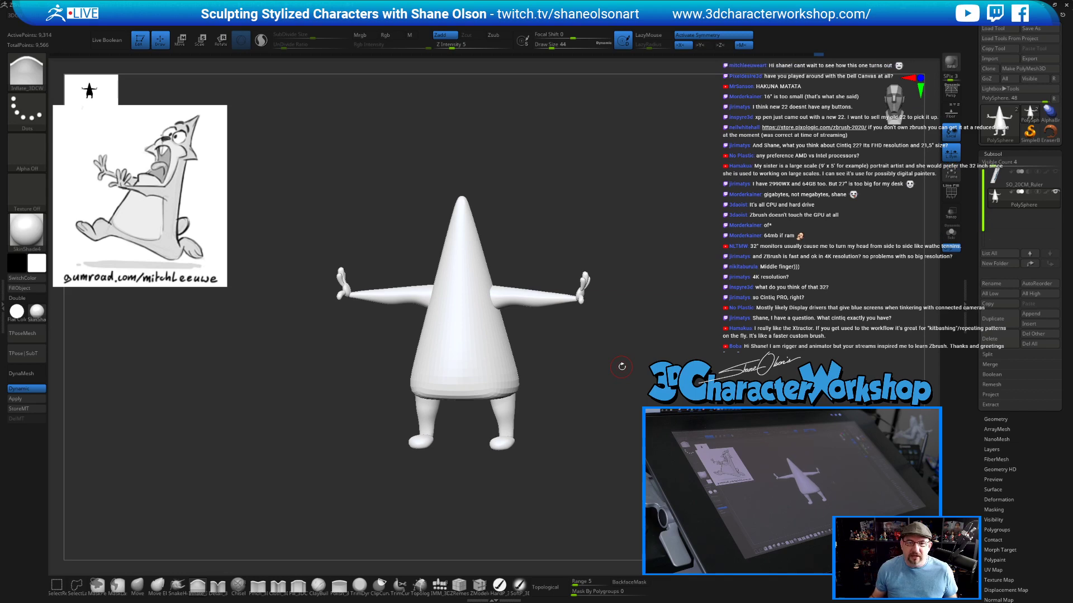
pyautogui.moveTo(705, 287); pyautogui.dragTo(702, 289)
pyautogui.keyDown('alt'); pyautogui.moveTo(641, 382); pyautogui.dragTo(661, 366); pyautogui.keyUp('alt')
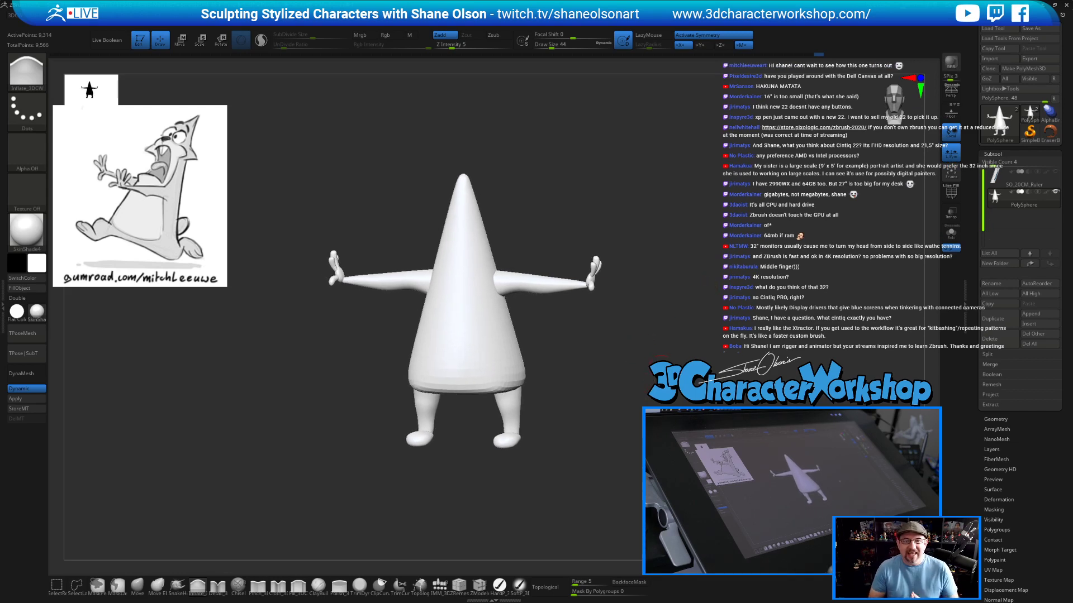
pyautogui.keyDown('shift'); pyautogui.moveTo(661, 368); pyautogui.dragTo(553, 383); pyautogui.keyUp('shift')
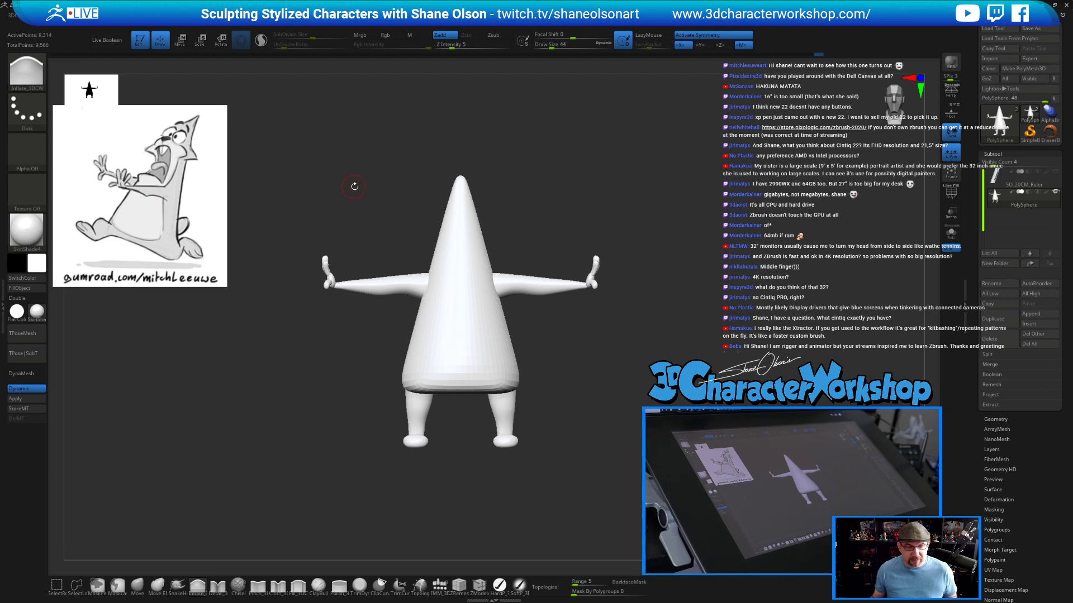
pyautogui.moveTo(722, 378); pyautogui.dragTo(615, 366)
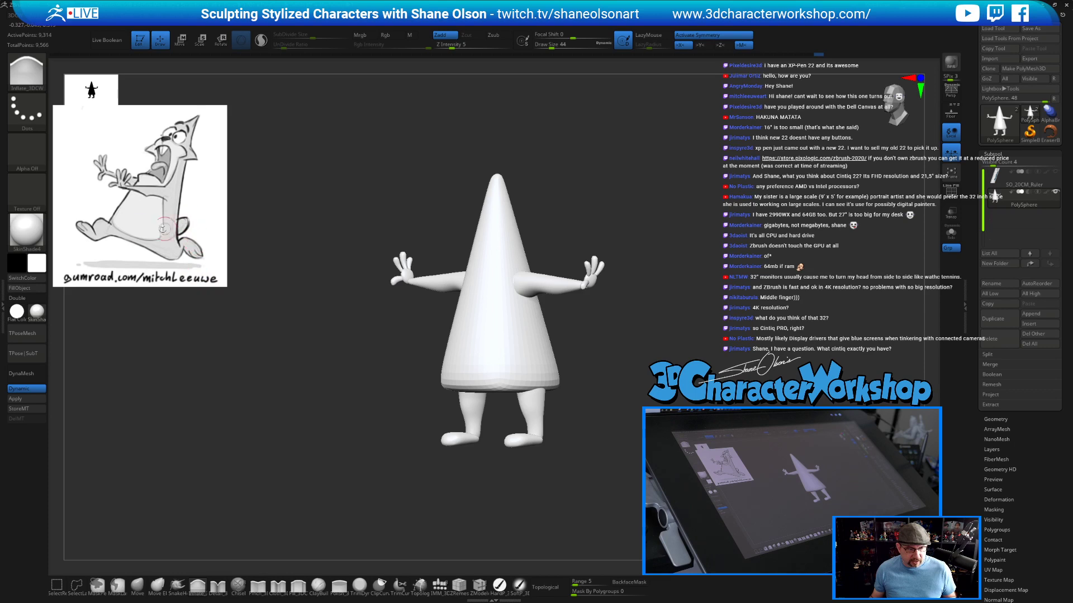
pyautogui.moveTo(357, 416)
pyautogui.mouseDown()
pyautogui.moveTo(385, 415)
pyautogui.moveTo(359, 411)
pyautogui.mouseUp()
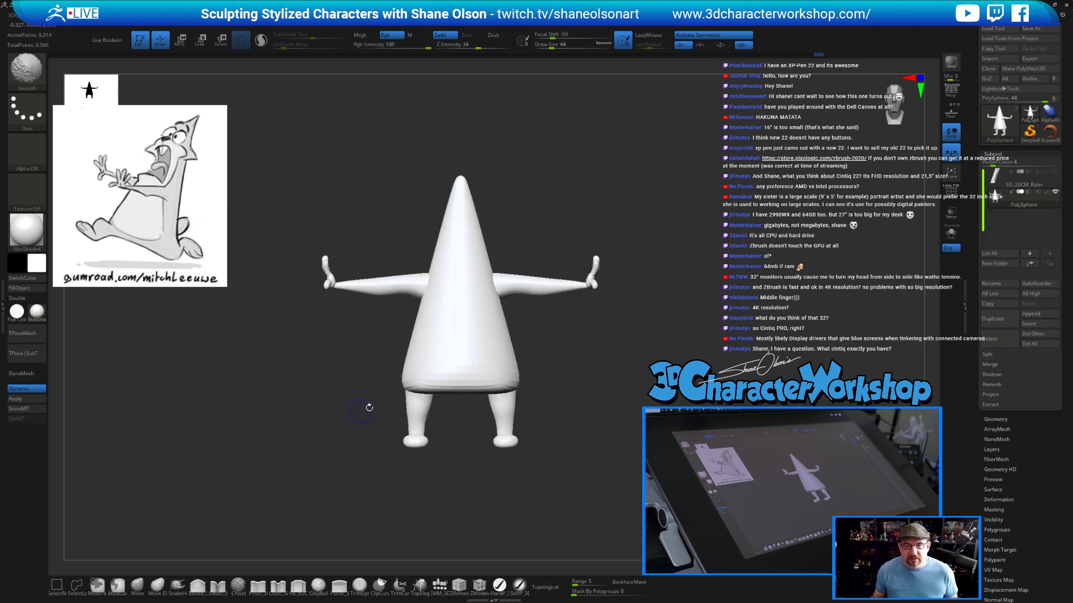
pyautogui.keyDown('alt'); pyautogui.moveTo(667, 319); pyautogui.dragTo(681, 303); pyautogui.keyUp('alt')
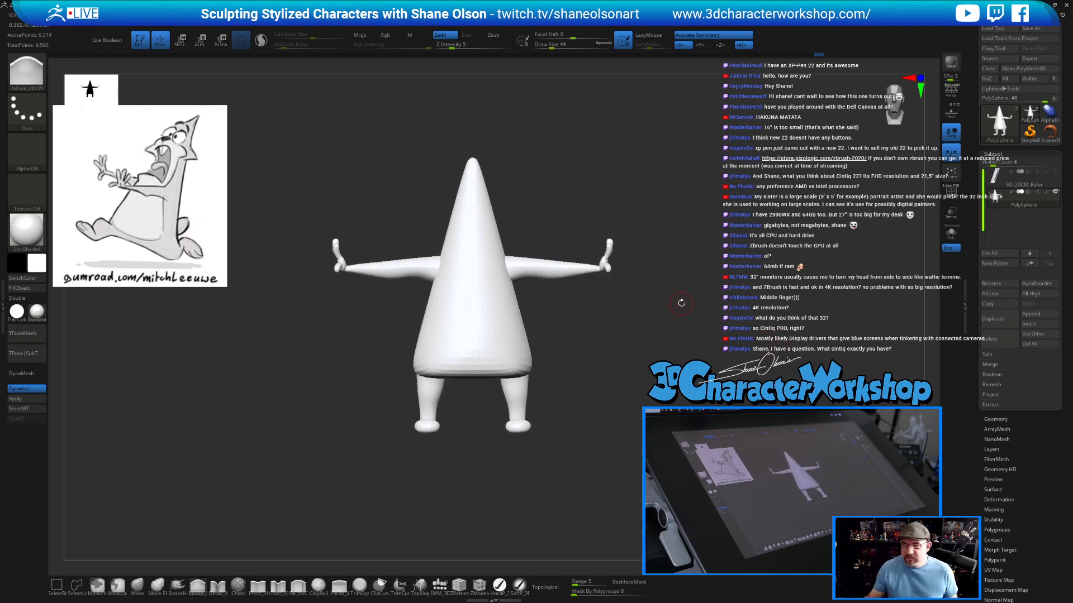
pyautogui.moveTo(614, 337)
pyautogui.keyDown('alt'); pyautogui.mouseDown()
pyautogui.moveTo(611, 363)
pyautogui.moveTo(626, 351)
pyautogui.mouseUp(); pyautogui.keyUp('alt')
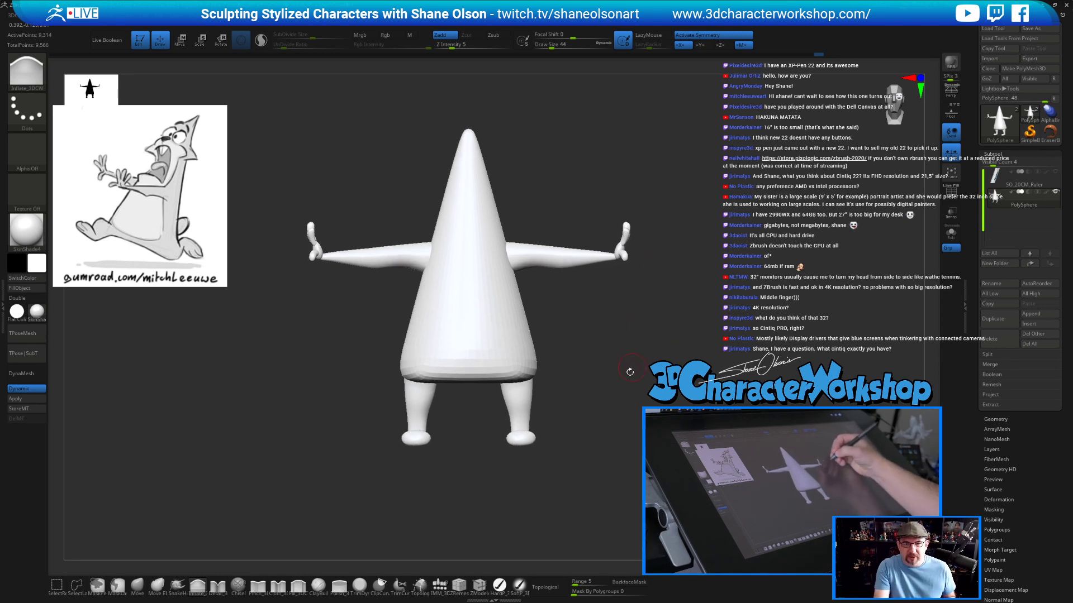
pyautogui.moveTo(620, 399)
pyautogui.mouseDown()
pyautogui.moveTo(645, 403)
pyautogui.moveTo(597, 424)
pyautogui.mouseUp()
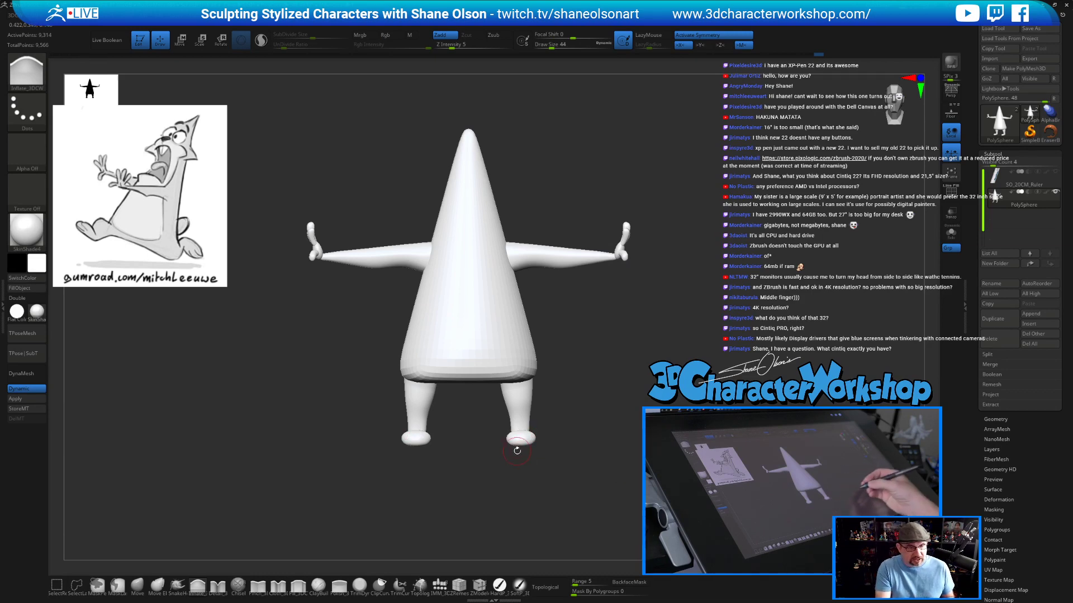
# Turn on the polyframe display to show the polygroups and wireframe around the legs and feet.
pyautogui.keyDown('alt'); pyautogui.moveTo(539, 431); pyautogui.dragTo(628, 383); pyautogui.keyUp('alt')
pyautogui.hotkey('shift', 'f')
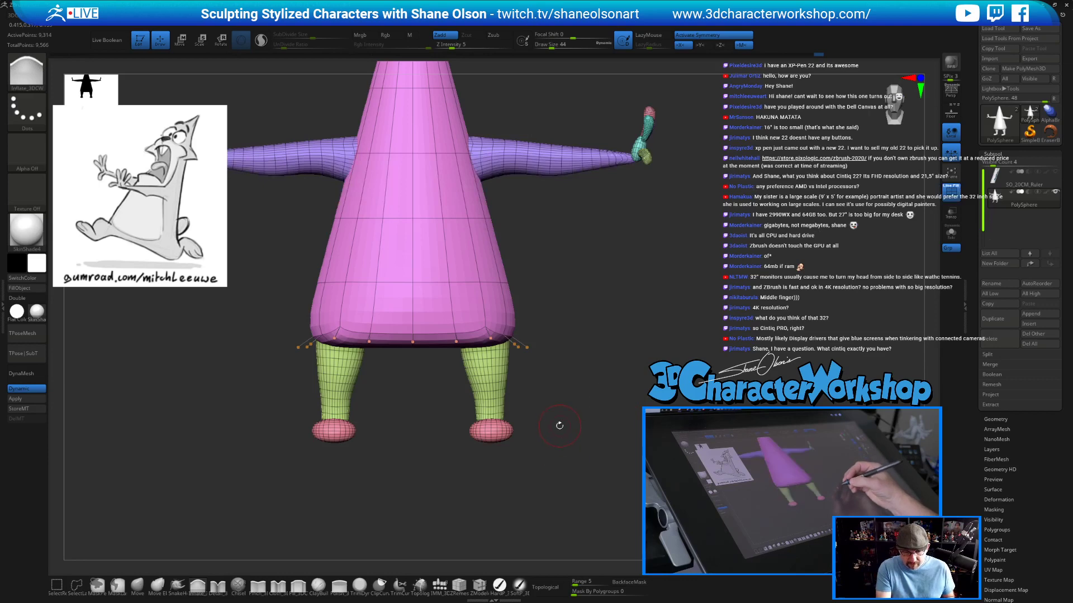
pyautogui.keyDown('alt'); pyautogui.moveTo(558, 483); pyautogui.dragTo(602, 422); pyautogui.keyUp('alt')
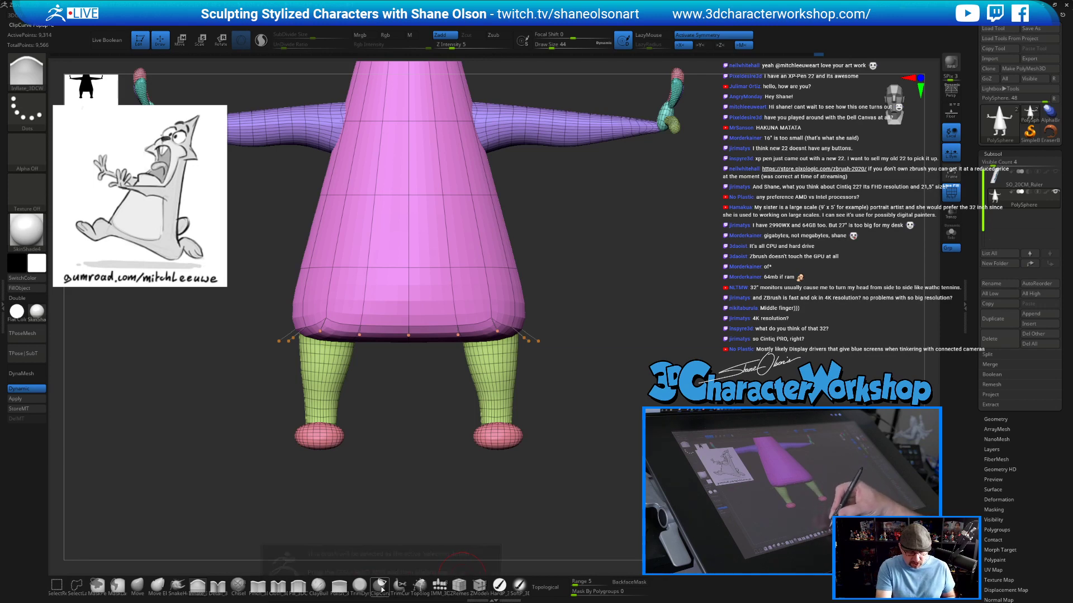
# Try to flatten the soles of the feet with a ClipCurve cut, and undo the cut.
pyautogui.click(380, 586)
pyautogui.click(354, 591)
pyautogui.moveTo(576, 440)
pyautogui.keyDown('ctrl'); pyautogui.keyDown('shift'); pyautogui.mouseDown()
pyautogui.moveTo(425, 438)
pyautogui.moveTo(617, 474)
pyautogui.moveTo(568, 479)
pyautogui.mouseUp(); pyautogui.keyUp('shift'); pyautogui.keyUp('ctrl')
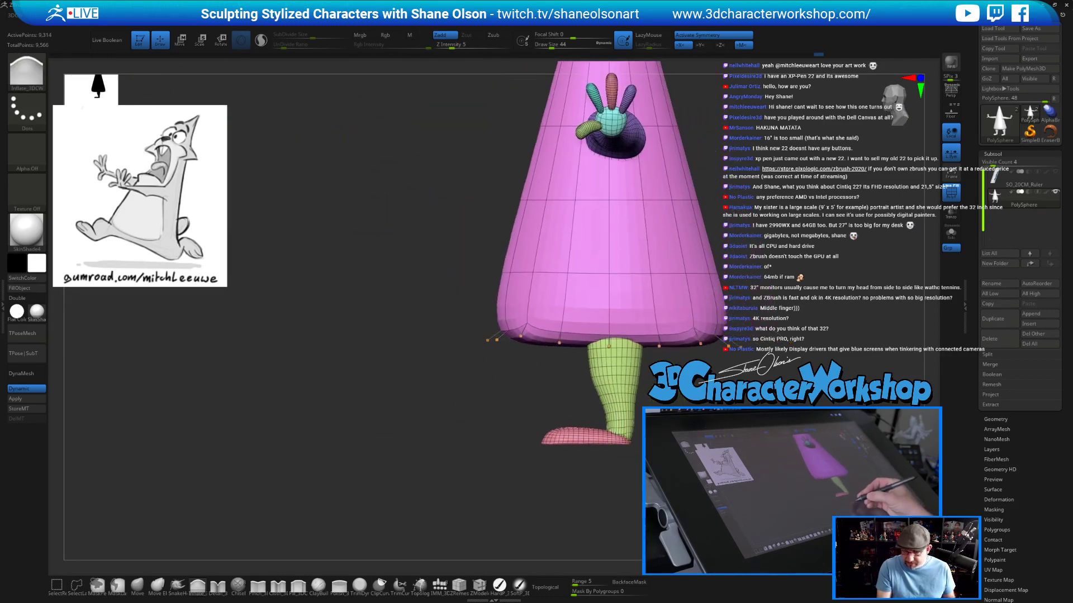
pyautogui.hotkey('ctrl', 'z')
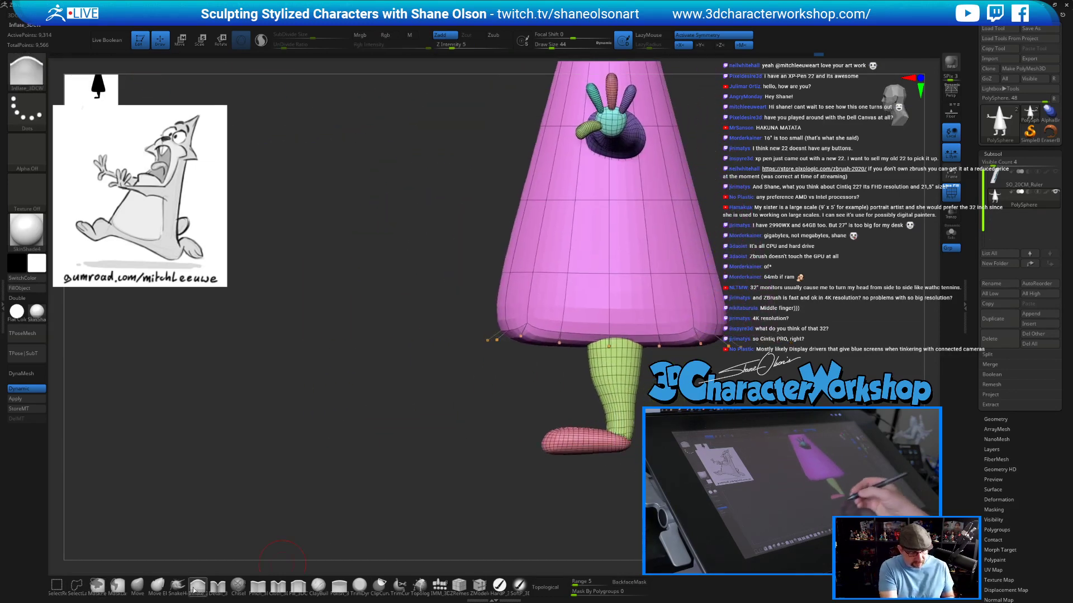
# Shape the front of the feet with the Inflate brush at draw size 65.
pyautogui.press('s')
pyautogui.moveTo(533, 470)
pyautogui.mouseDown()
pyautogui.moveTo(606, 496)
pyautogui.moveTo(609, 518)
pyautogui.mouseUp()
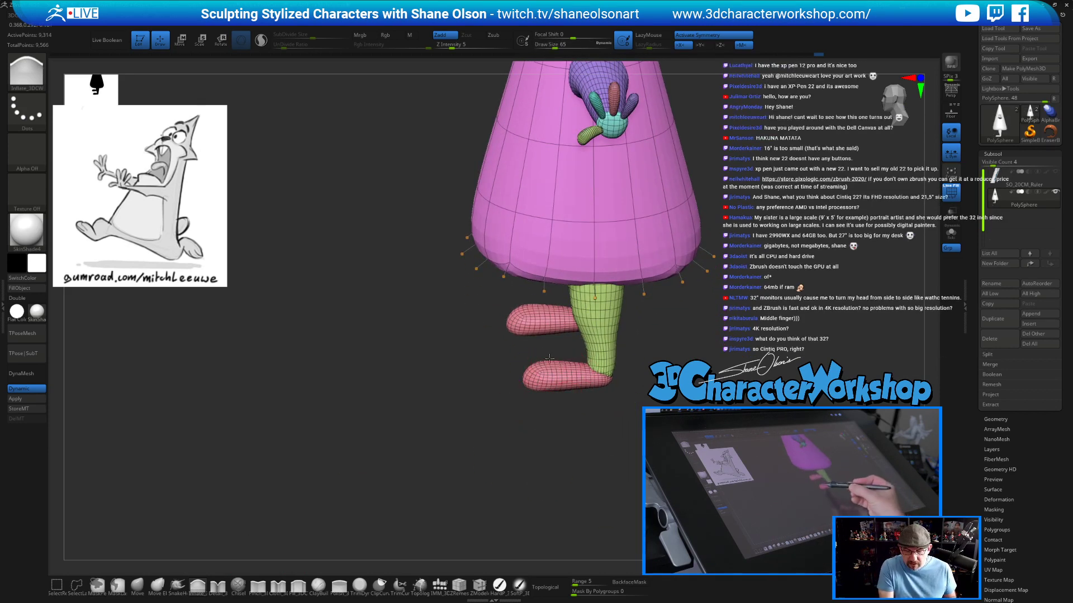
pyautogui.moveTo(549, 382); pyautogui.dragTo(536, 380)
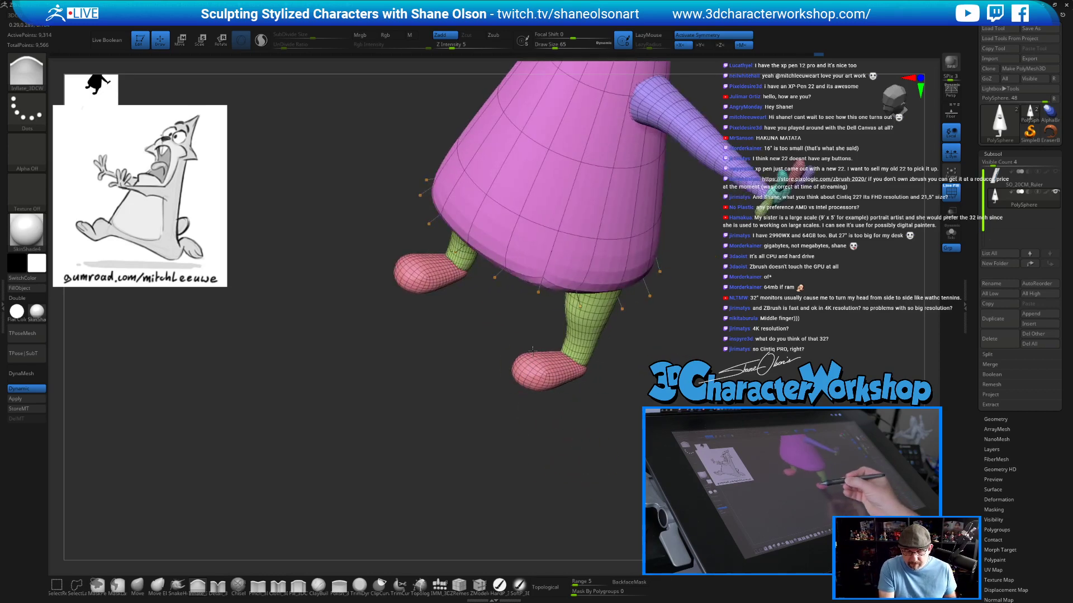
pyautogui.moveTo(650, 456)
pyautogui.mouseDown()
pyautogui.moveTo(614, 447)
pyautogui.moveTo(632, 431)
pyautogui.moveTo(576, 445)
pyautogui.moveTo(626, 435)
pyautogui.mouseUp()
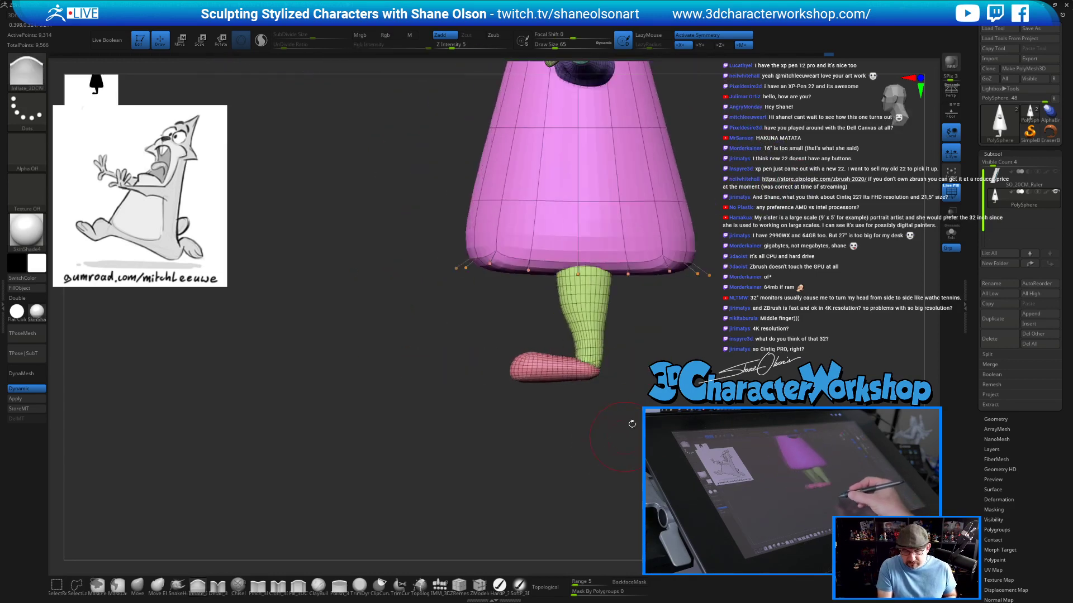
# Clip the soles of both feet flat with a straight horizontal ClipCurve cut in side view.
pyautogui.keyDown('ctrl'); pyautogui.keyDown('shift'); pyautogui.moveTo(641, 373); pyautogui.dragTo(458, 372); pyautogui.keyUp('shift'); pyautogui.keyUp('ctrl')
pyautogui.moveTo(642, 445)
pyautogui.mouseDown()
pyautogui.moveTo(712, 445)
pyautogui.moveTo(702, 450)
pyautogui.moveTo(692, 425)
pyautogui.moveTo(646, 433)
pyautogui.mouseUp()
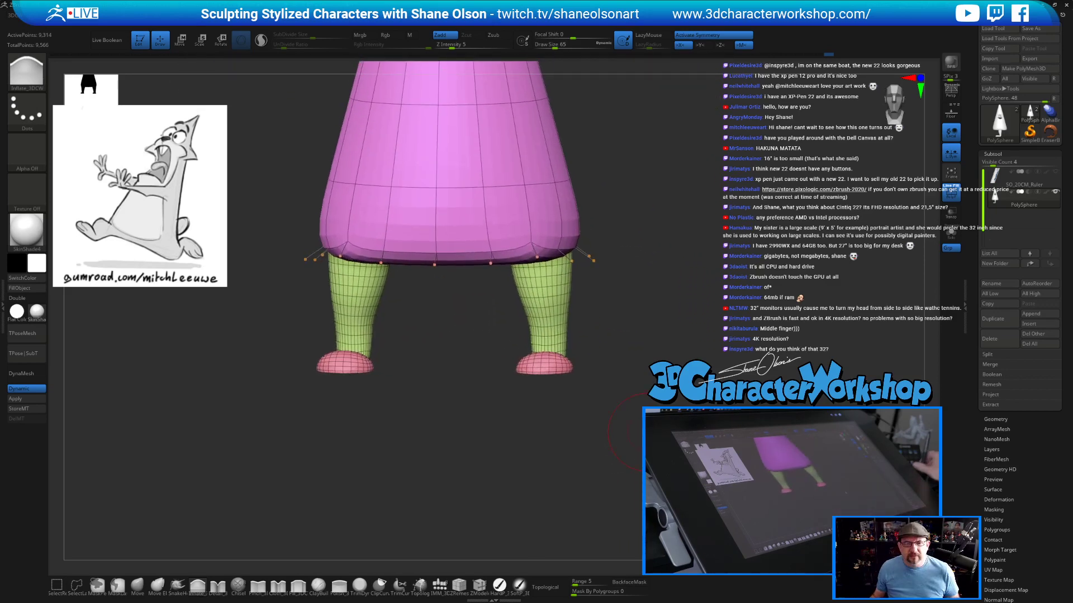
pyautogui.moveTo(683, 362)
pyautogui.keyDown('alt'); pyautogui.mouseDown()
pyautogui.moveTo(660, 285)
pyautogui.moveTo(689, 253)
pyautogui.mouseUp(); pyautogui.keyUp('alt')
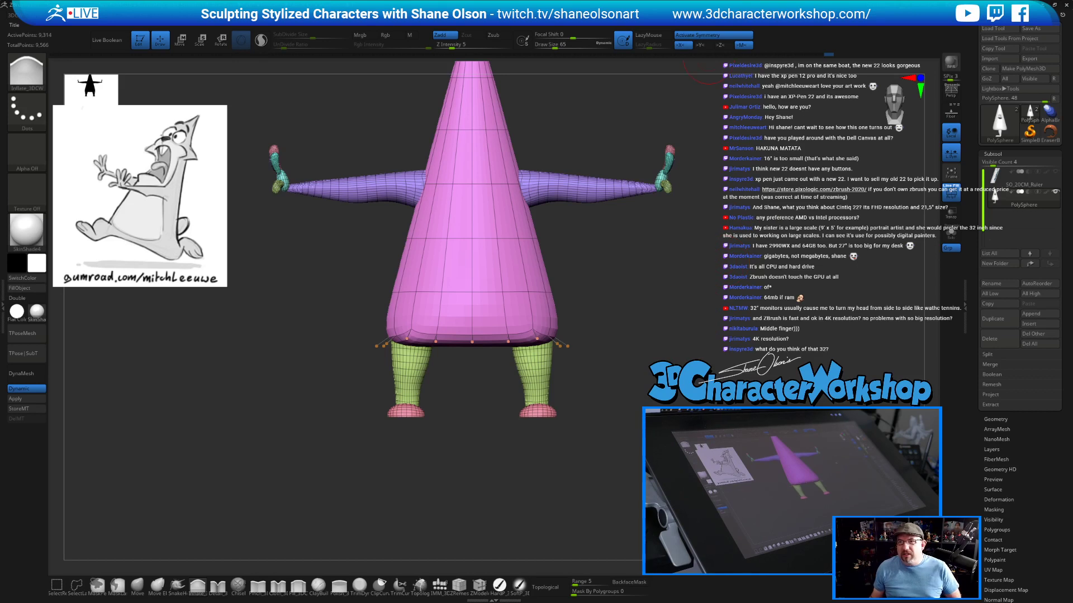
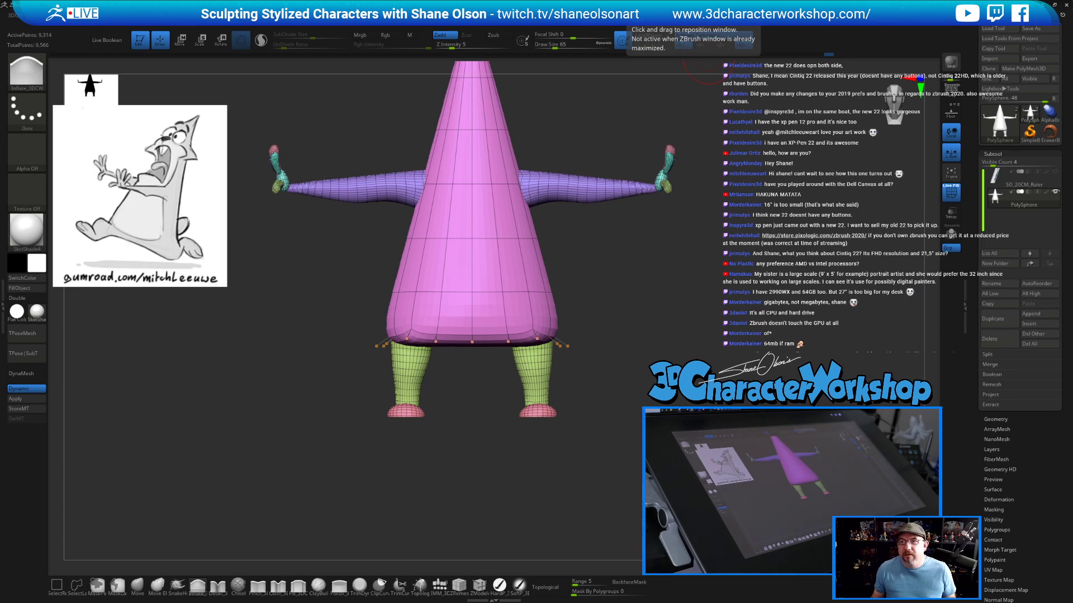
# Look at the drawing tablet picture in the browser window and close that window.
pyautogui.moveTo(774, 1); pyautogui.dragTo(674, 51)
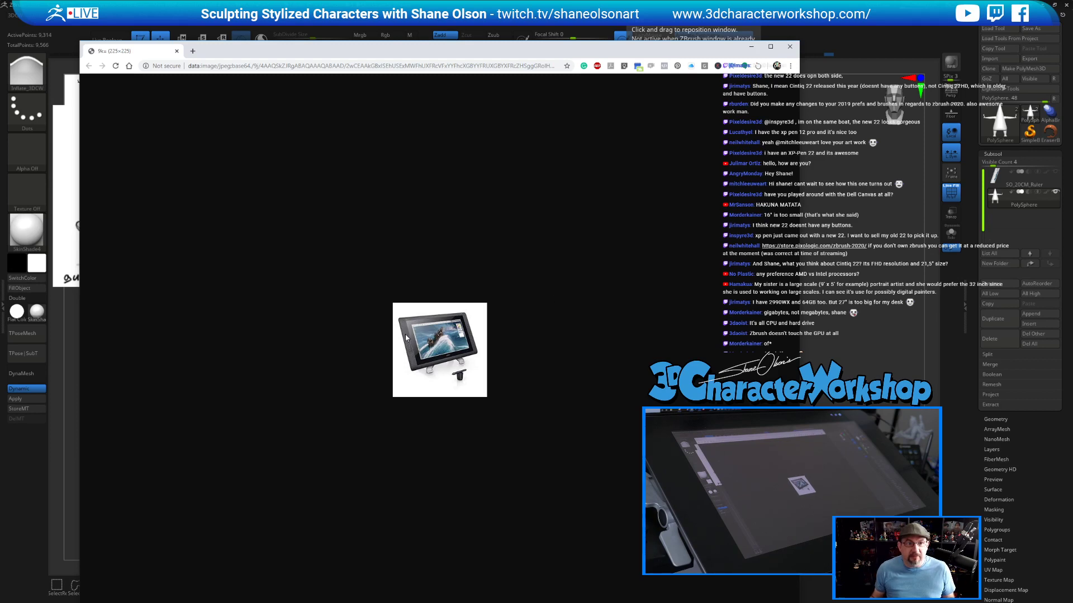
pyautogui.click(790, 48)
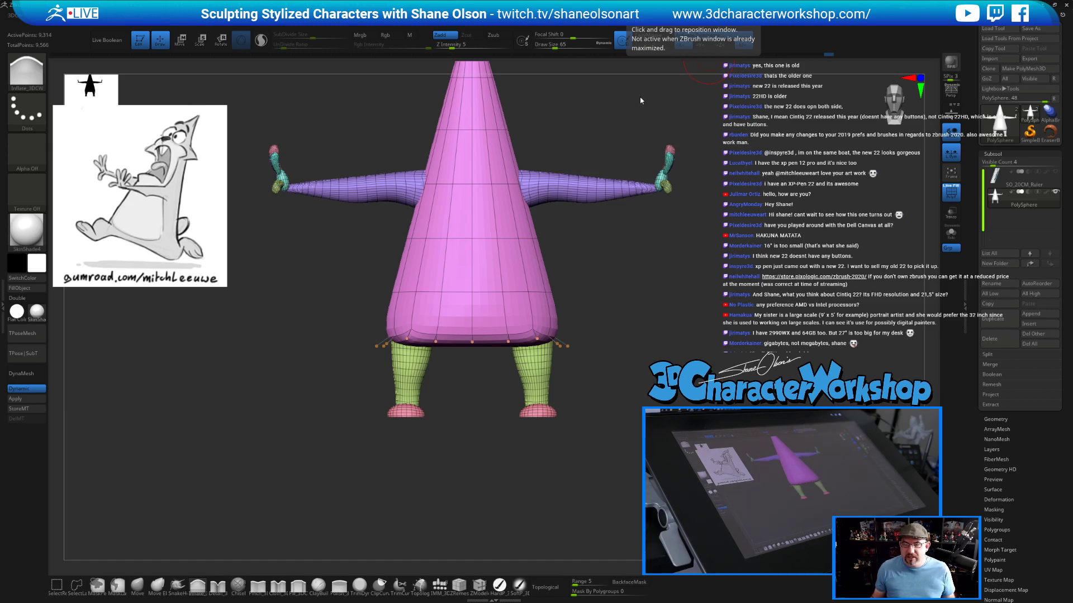
# Isolate the cone body polygroup and split the hidden arms, hands, legs and feet into a separate subtool.
pyautogui.moveTo(658, 263); pyautogui.dragTo(685, 279)
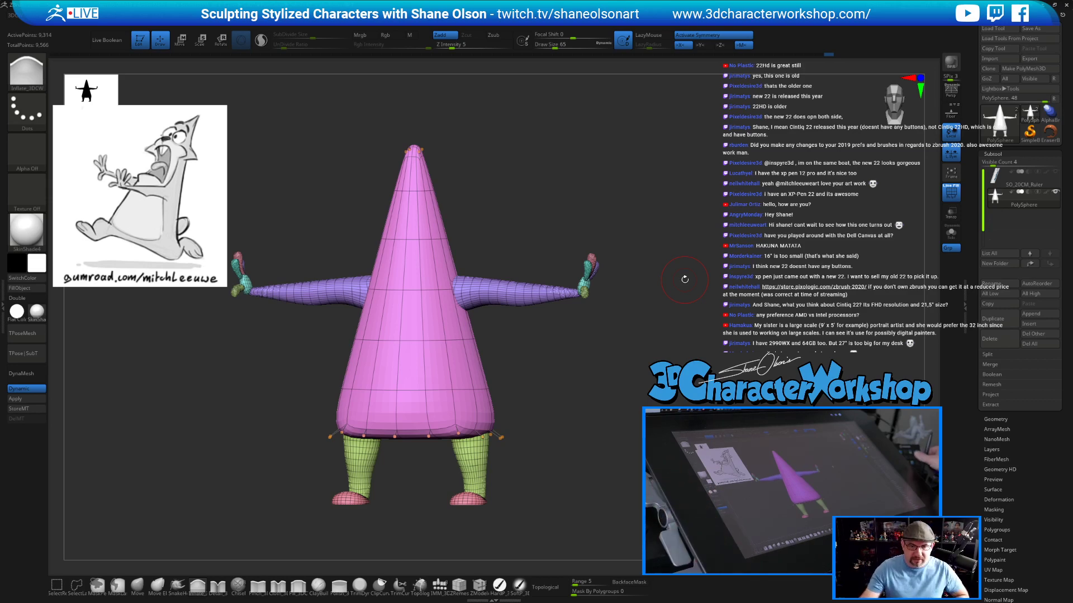
pyautogui.moveTo(596, 422); pyautogui.dragTo(632, 420)
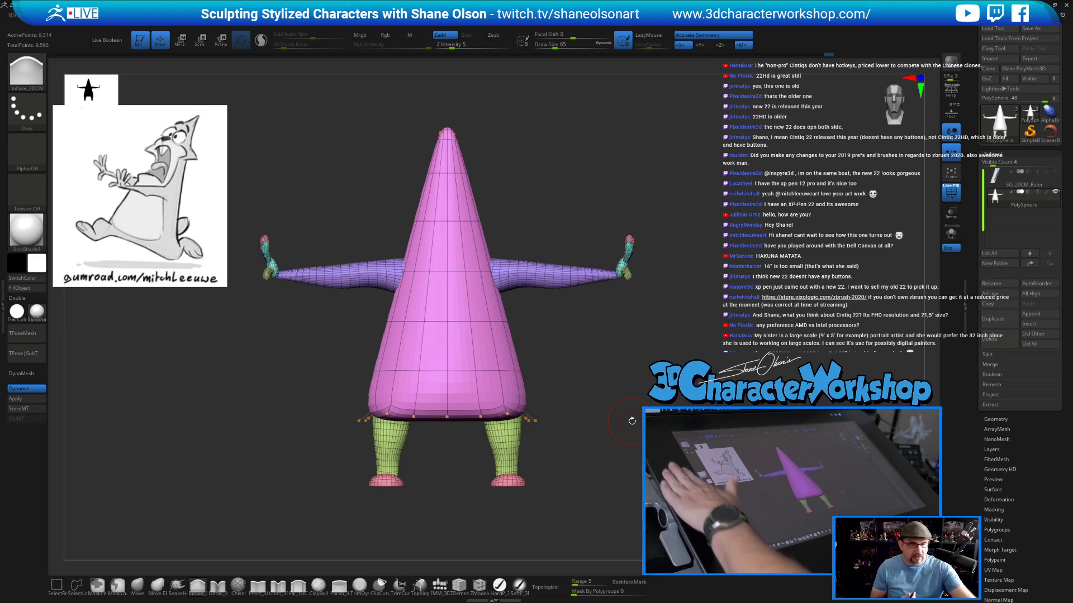
pyautogui.moveTo(659, 391)
pyautogui.keyDown('alt'); pyautogui.mouseDown()
pyautogui.moveTo(670, 375)
pyautogui.moveTo(648, 375)
pyautogui.moveTo(662, 374)
pyautogui.mouseUp(); pyautogui.keyUp('alt')
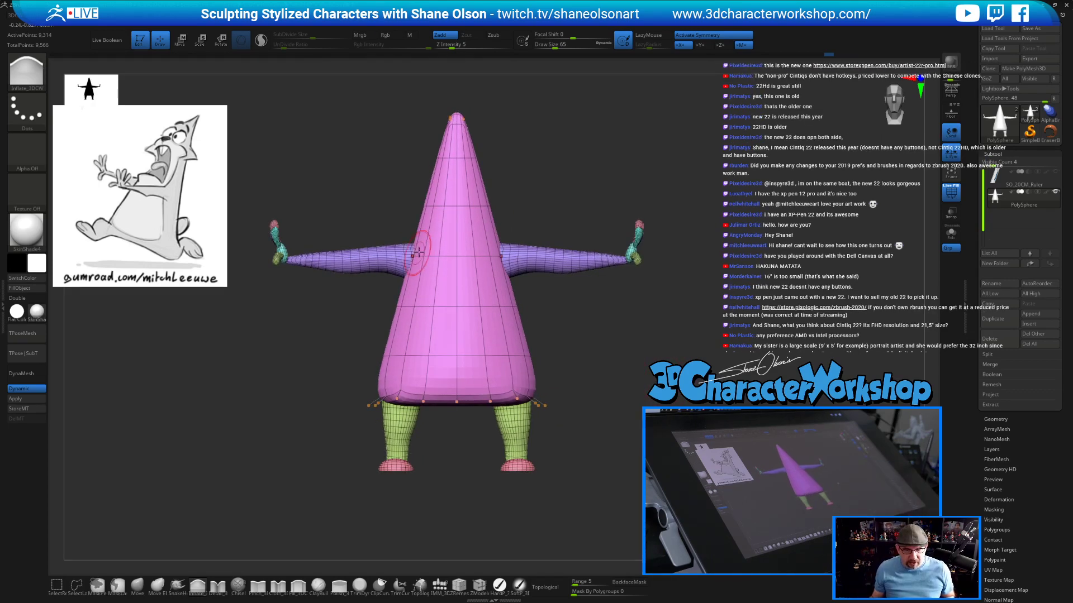
pyautogui.keyDown('ctrl'); pyautogui.keyDown('shift'); pyautogui.click(457, 258); pyautogui.keyUp('shift'); pyautogui.keyUp('ctrl')
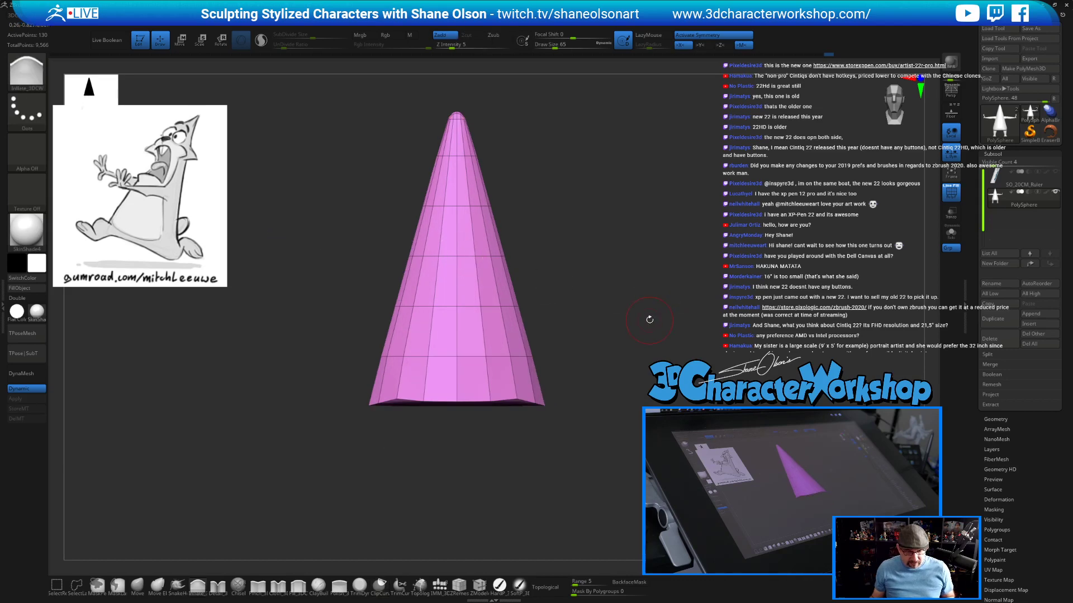
pyautogui.press('space')
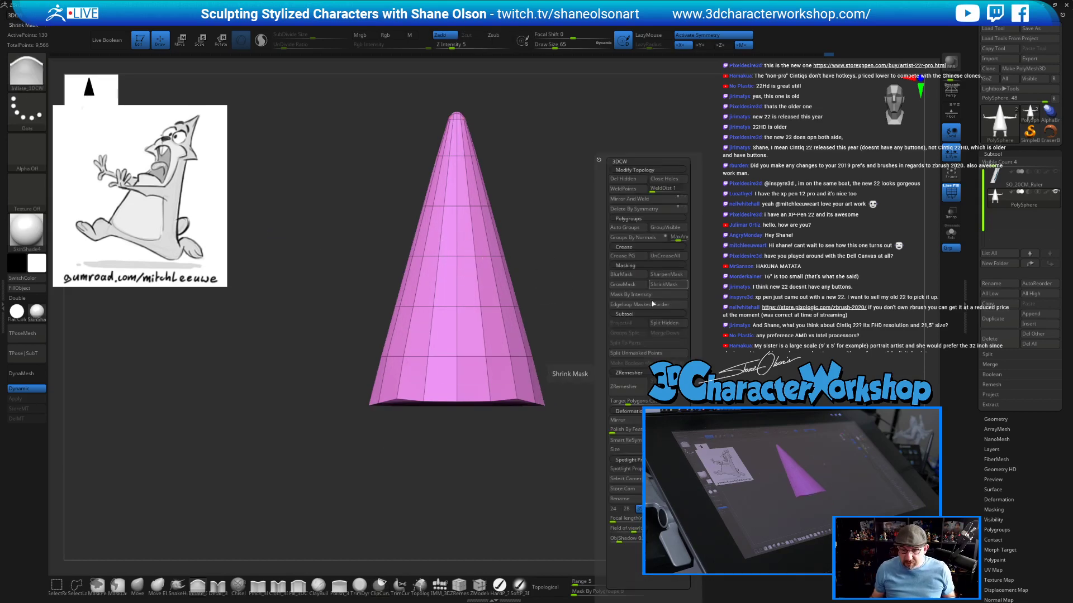
pyautogui.press('space')
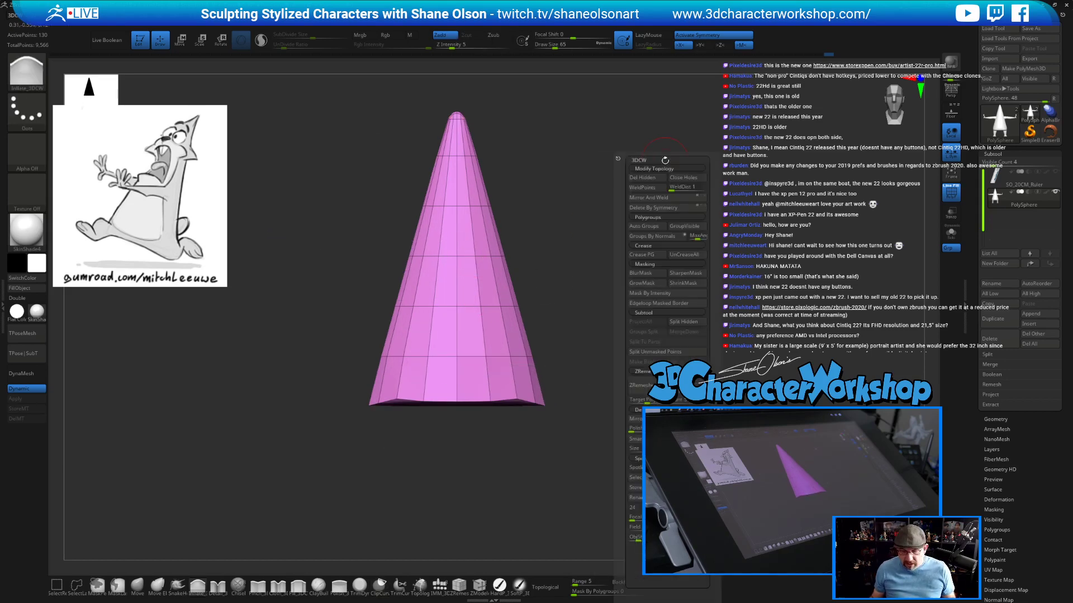
pyautogui.click(686, 322)
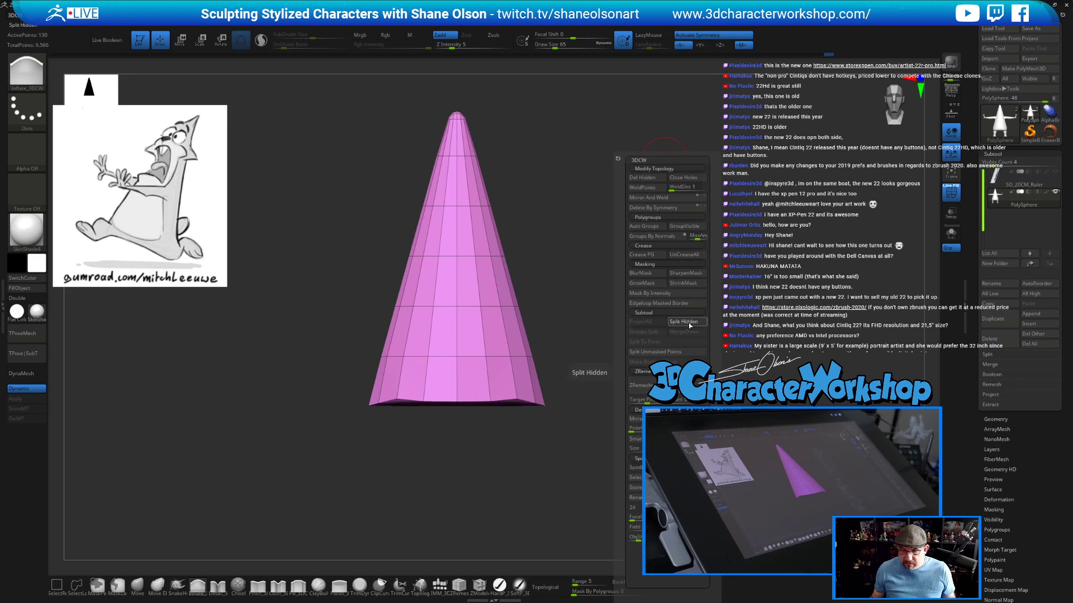
pyautogui.moveTo(684, 318)
pyautogui.mouseDown()
pyautogui.moveTo(662, 329)
pyautogui.moveTo(676, 330)
pyautogui.moveTo(664, 341)
pyautogui.moveTo(679, 305)
pyautogui.mouseUp()
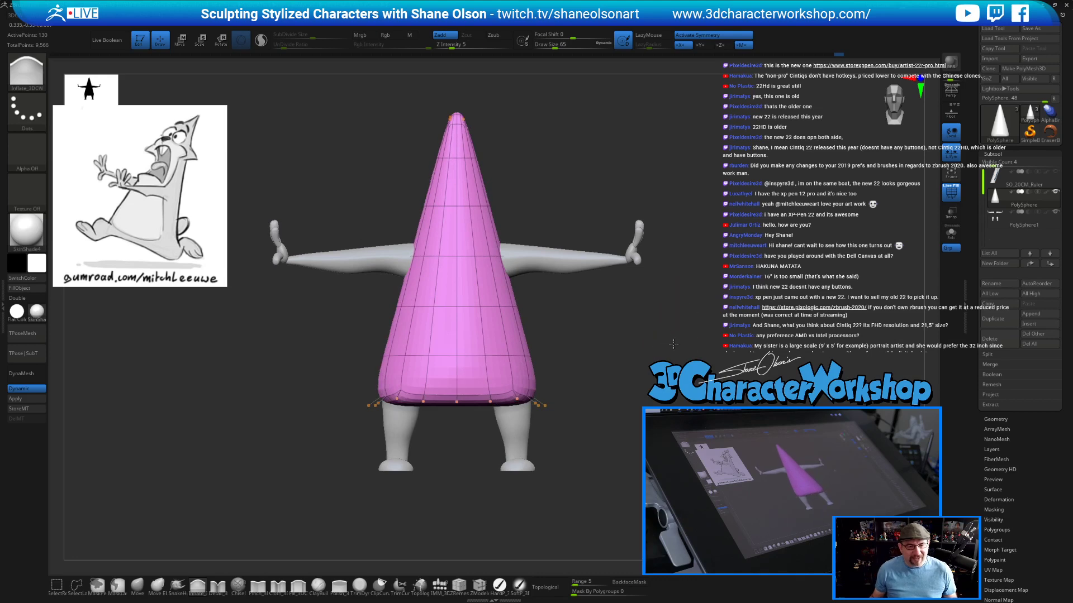
pyautogui.keyDown('alt'); pyautogui.moveTo(675, 343); pyautogui.dragTo(673, 338); pyautogui.keyUp('alt')
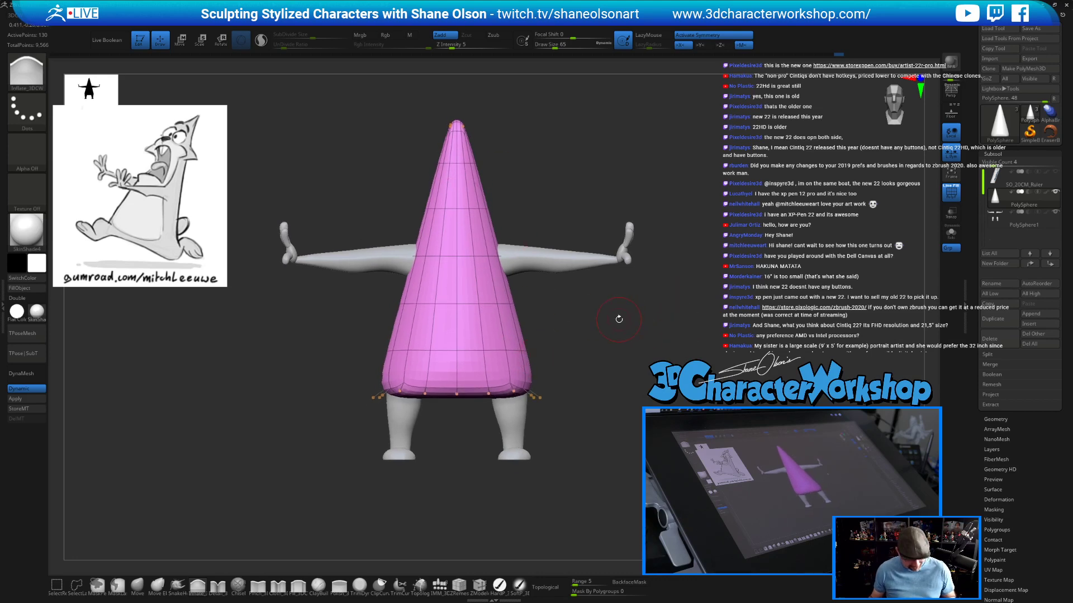
# Turn off Dynamic Subdiv on the cone body and divide its mesh twice, deleting the lower subdivision level each time.
pyautogui.click(22, 389)
pyautogui.hotkey('ctrl', 'd')
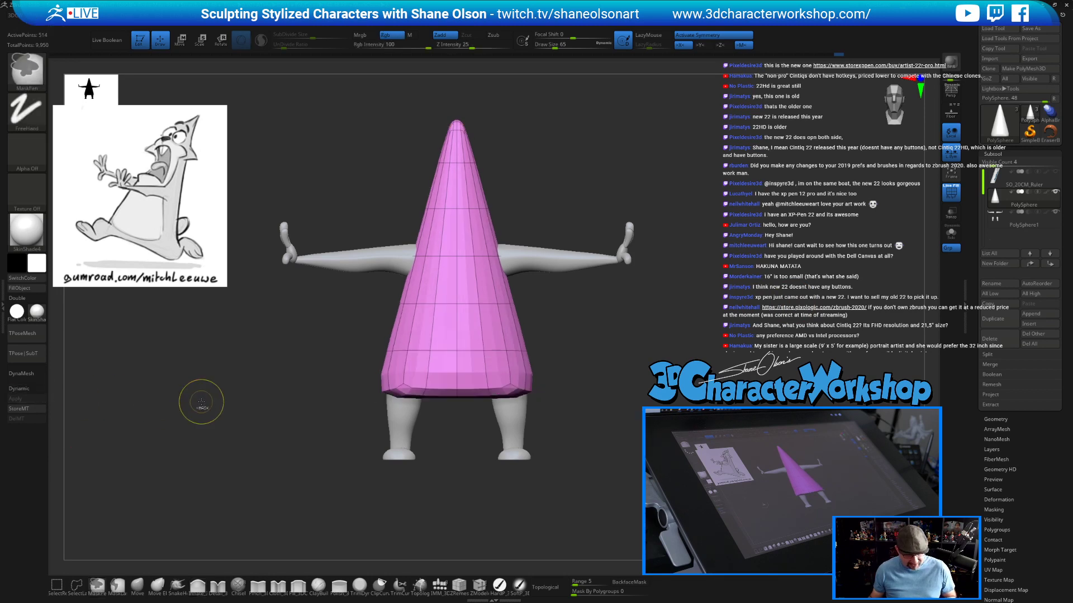
pyautogui.moveTo(229, 396); pyautogui.dragTo(223, 397)
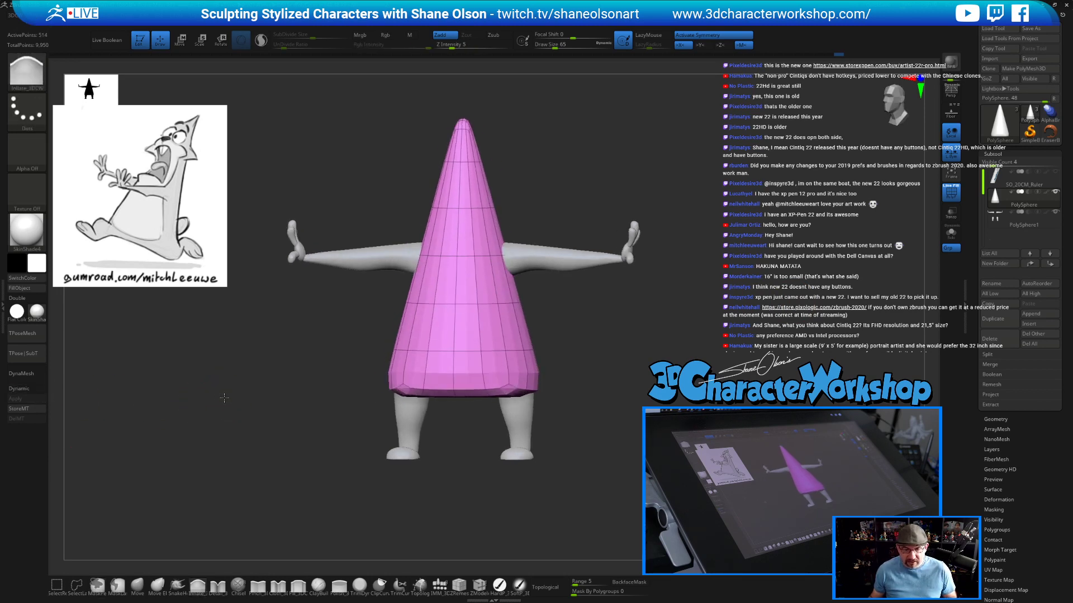
pyautogui.click(994, 418)
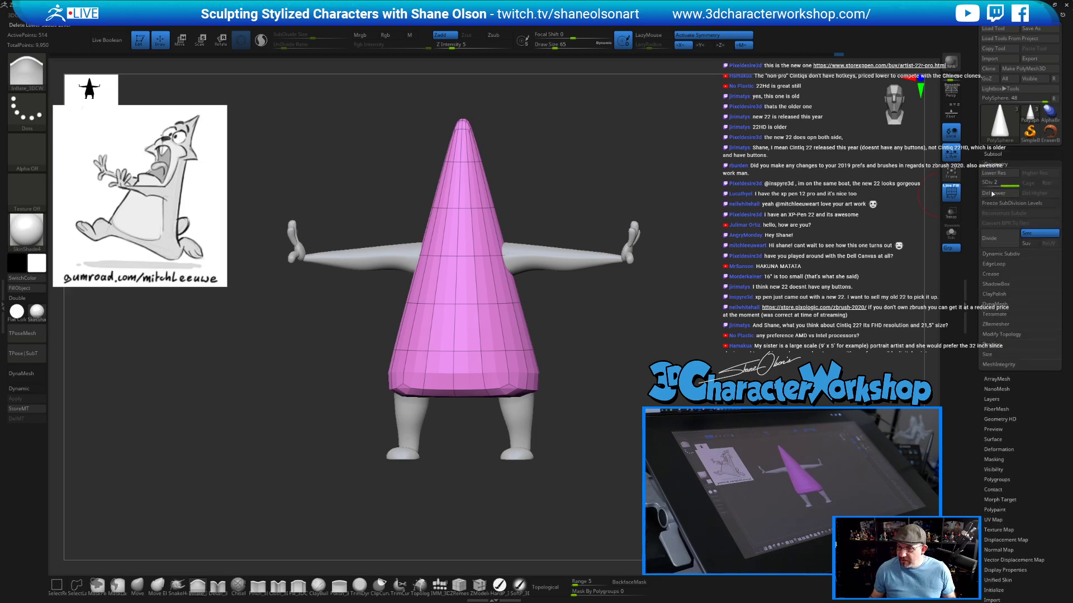
pyautogui.hotkey('ctrl', 'd')
pyautogui.moveTo(664, 325); pyautogui.dragTo(703, 302)
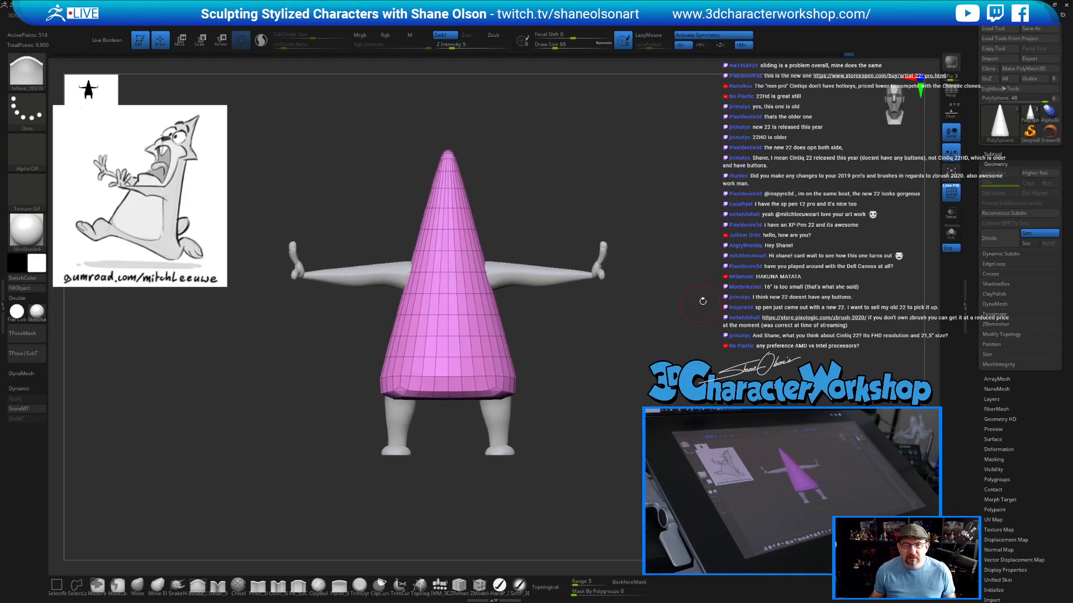
pyautogui.hotkey('ctrl', 'd')
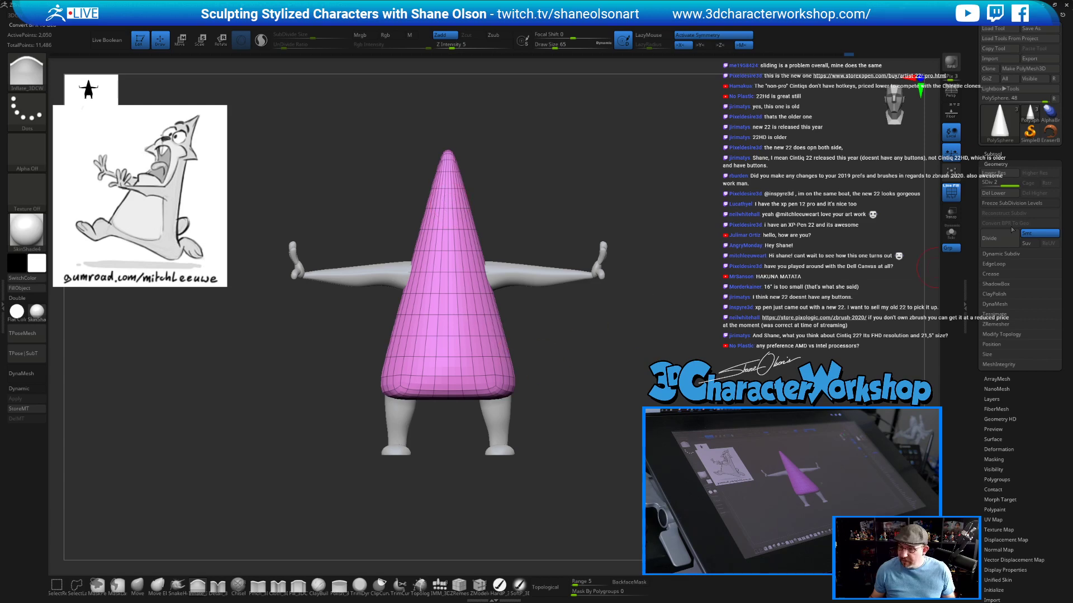
pyautogui.click(998, 193)
# Smooth the upper part and tip of the cone body with the Smooth brush.
pyautogui.moveTo(663, 267)
pyautogui.mouseDown()
pyautogui.moveTo(747, 266)
pyautogui.moveTo(712, 277)
pyautogui.mouseUp()
pyautogui.keyDown('shift'); pyautogui.moveTo(575, 165); pyautogui.dragTo(503, 170); pyautogui.keyUp('shift')
pyautogui.keyDown('shift'); pyautogui.moveTo(433, 175); pyautogui.dragTo(459, 171); pyautogui.keyUp('shift')
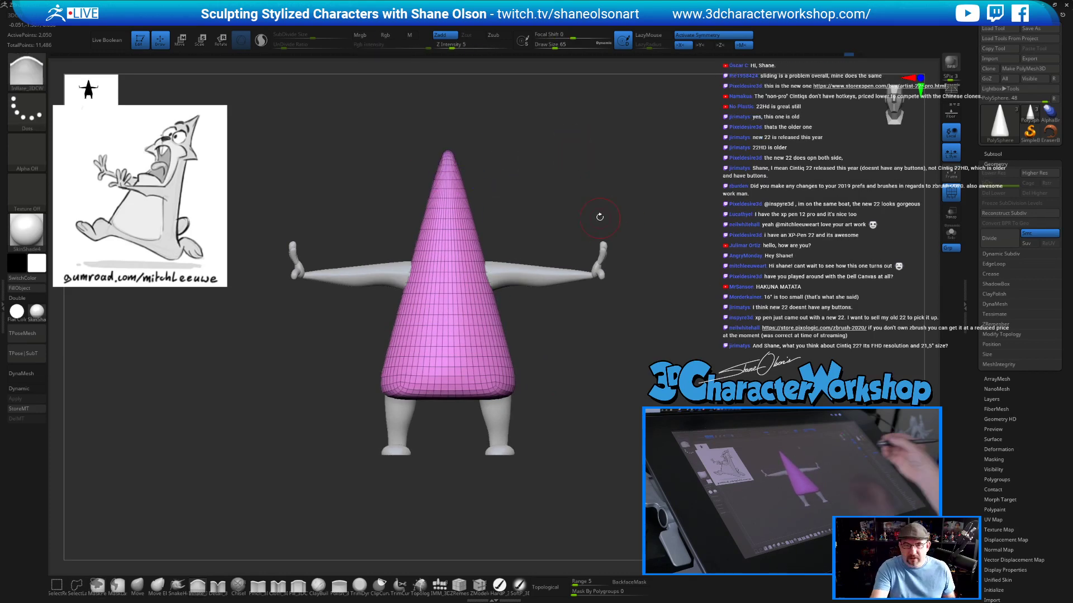
pyautogui.keyDown('alt'); pyautogui.moveTo(577, 181); pyautogui.dragTo(574, 206); pyautogui.keyUp('alt')
pyautogui.keyDown('shift'); pyautogui.moveTo(453, 177); pyautogui.dragTo(455, 158); pyautogui.keyUp('shift')
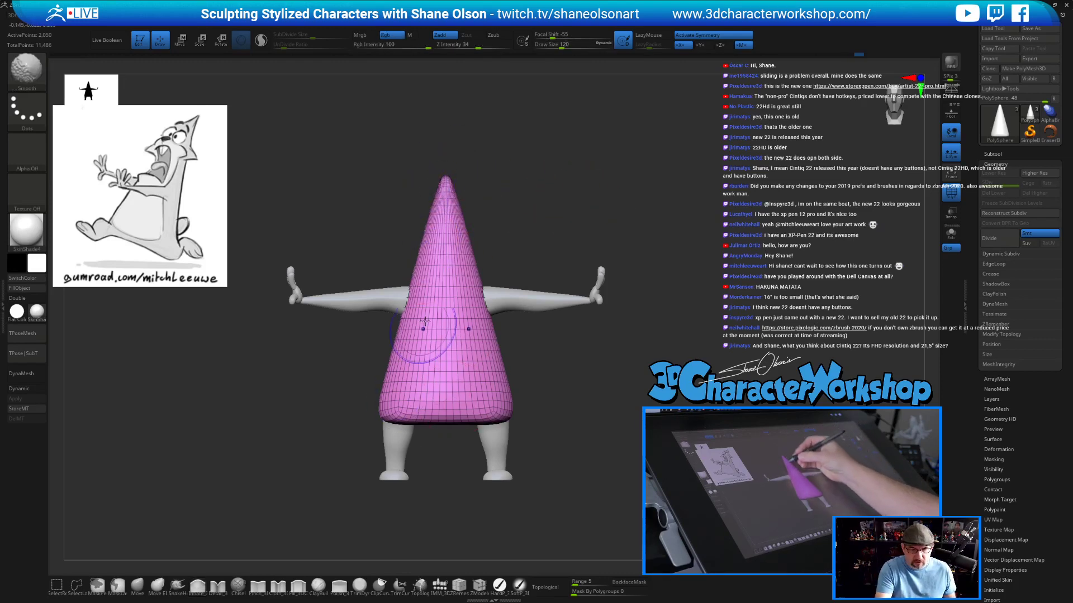
# Set the Inflate brush draw size to 97 and compare the whole figure with the reference drawing.
pyautogui.moveTo(640, 431)
pyautogui.mouseDown()
pyautogui.moveTo(583, 429)
pyautogui.moveTo(637, 431)
pyautogui.moveTo(639, 455)
pyautogui.moveTo(645, 409)
pyautogui.mouseUp()
pyautogui.press('s')
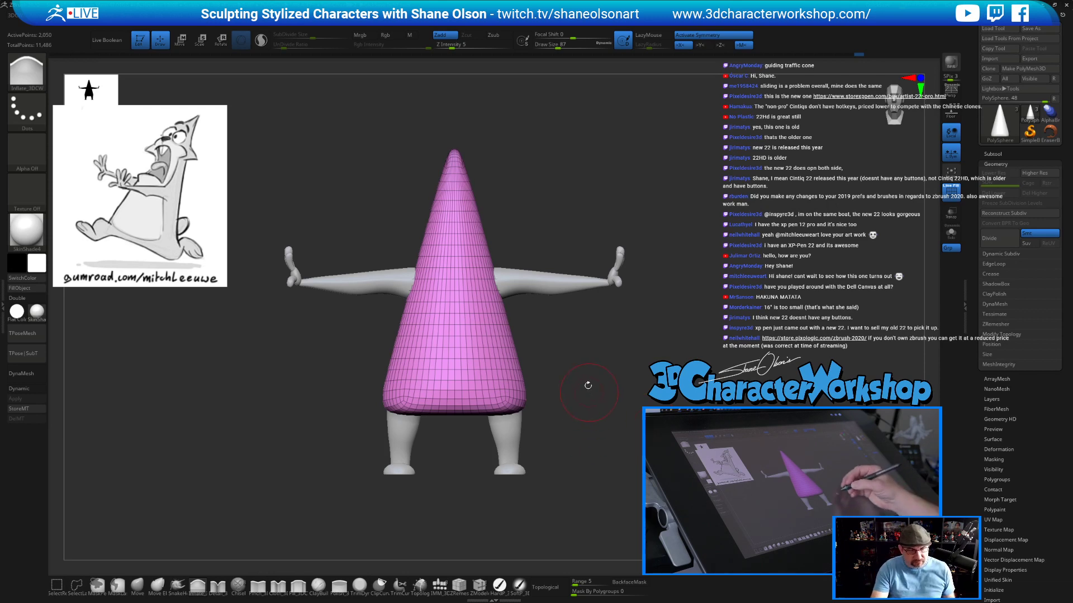
pyautogui.moveTo(587, 390); pyautogui.dragTo(582, 412)
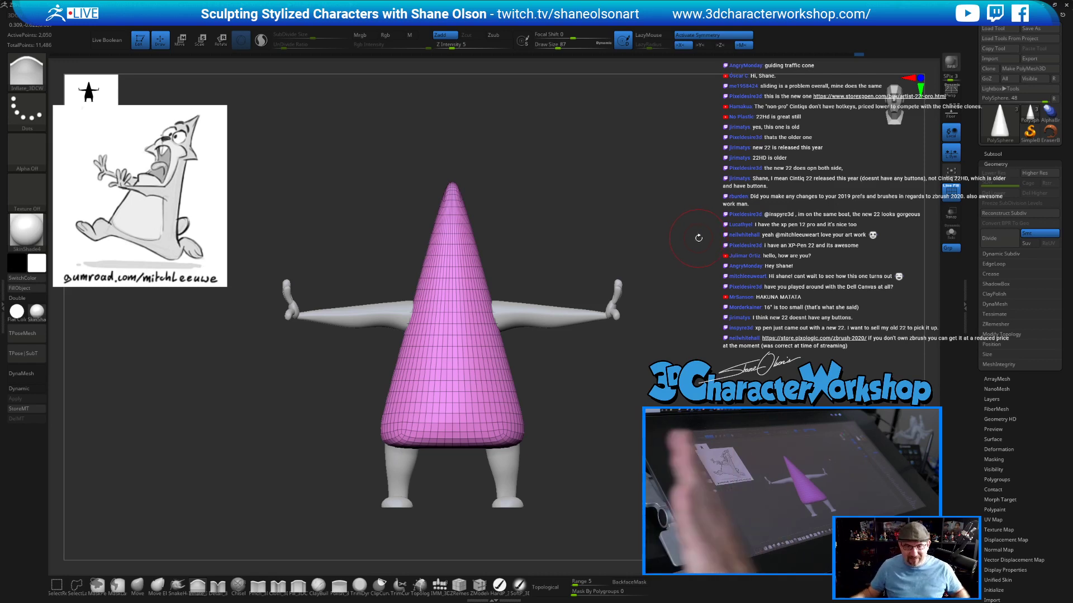
pyautogui.moveTo(654, 231); pyautogui.dragTo(632, 178)
pyautogui.moveTo(701, 208); pyautogui.dragTo(582, 210)
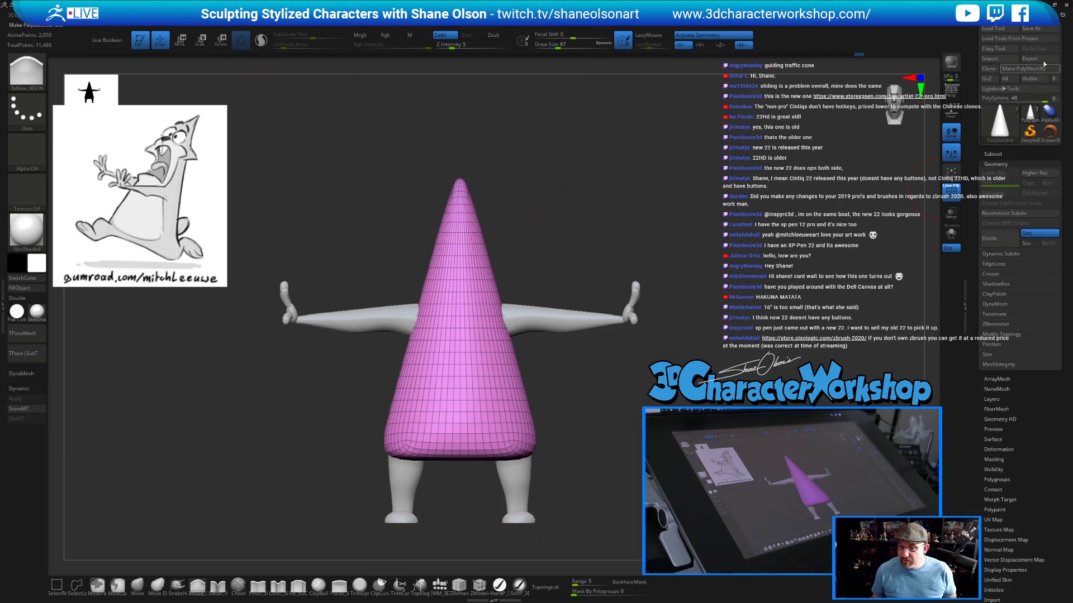
# Save the tool as Mitch_Cone_Squirrel_01 in the Twitch folder.
pyautogui.click(1030, 29)
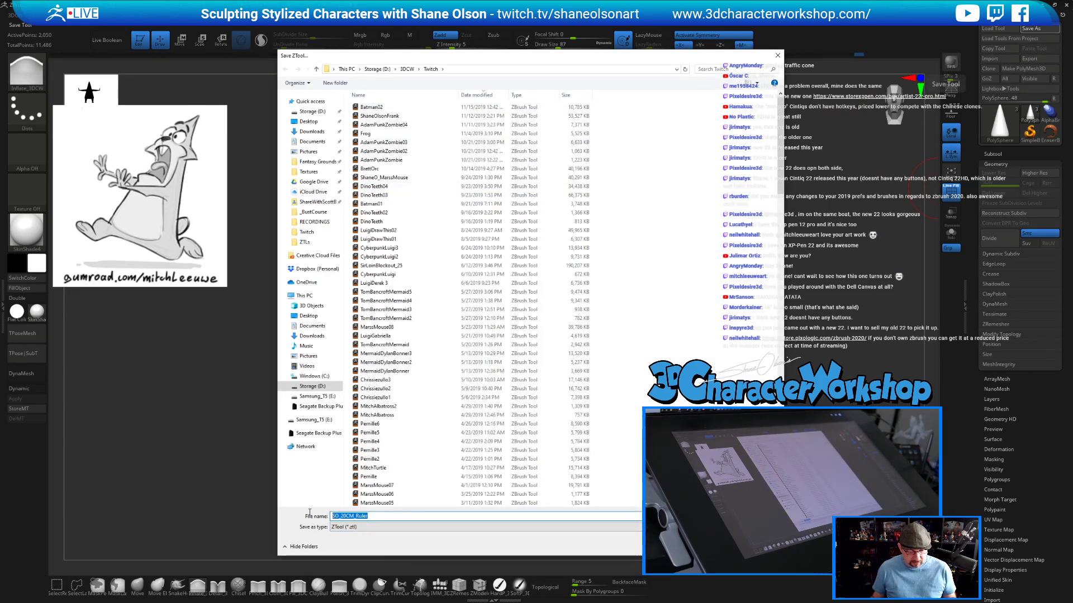
pyautogui.write('Mit')
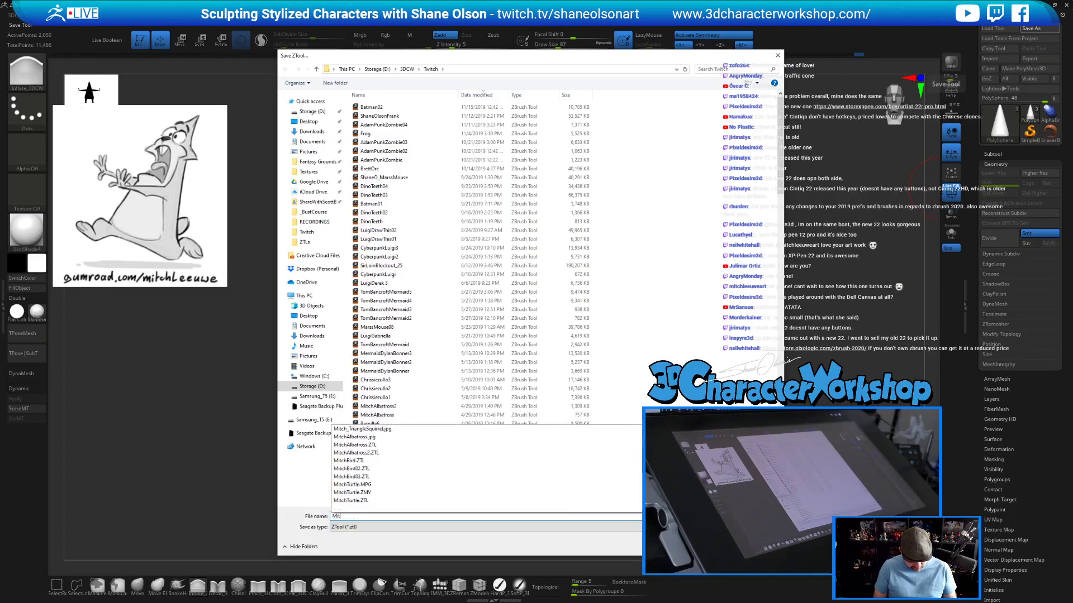
pyautogui.write('ch_Cone_')
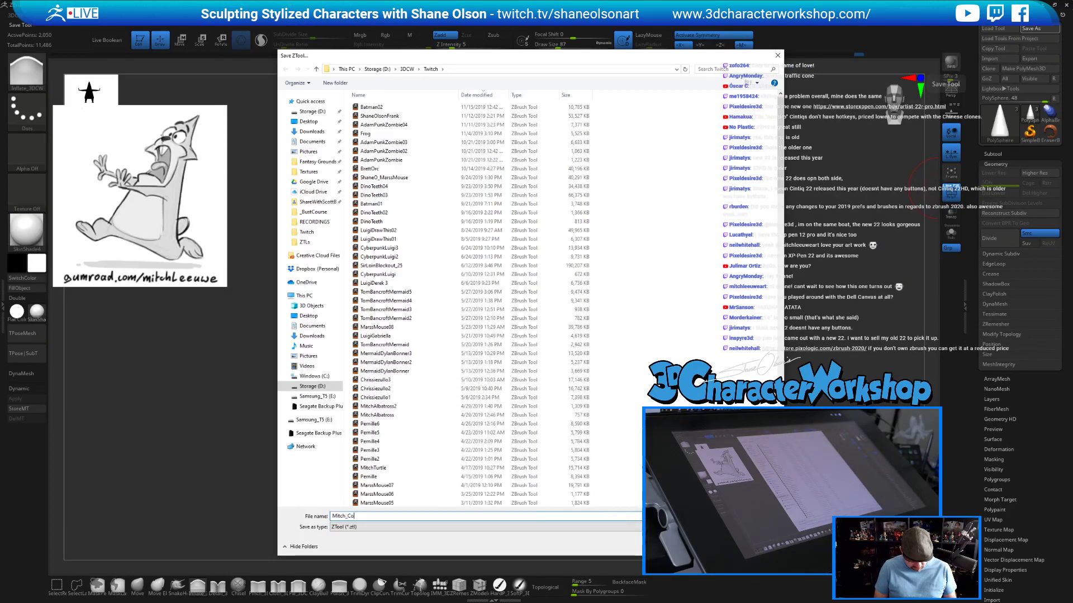
pyautogui.write('Squirrel_01')
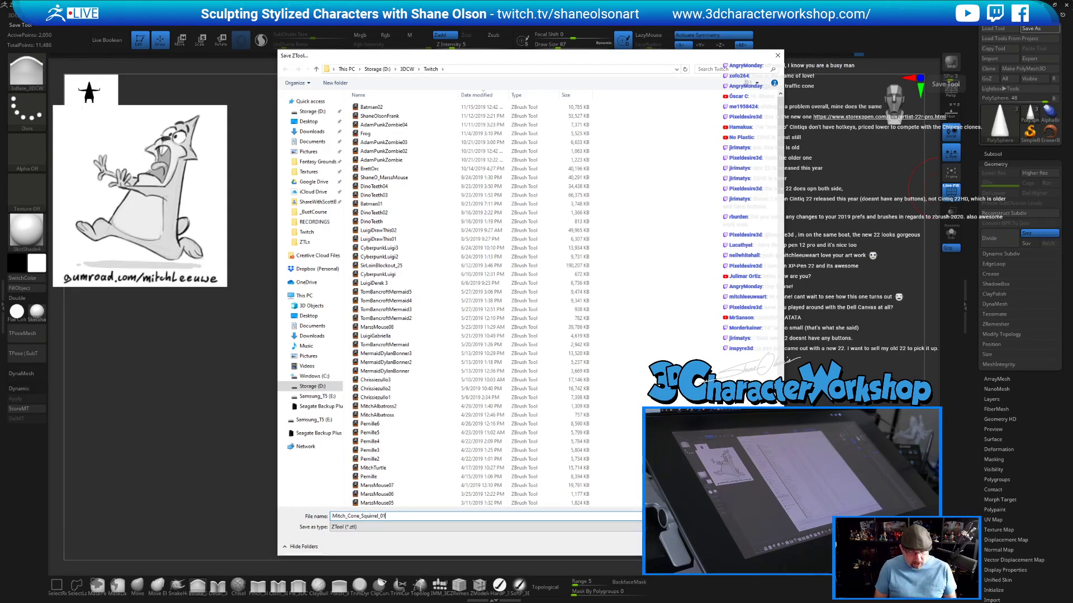
pyautogui.press('Return')
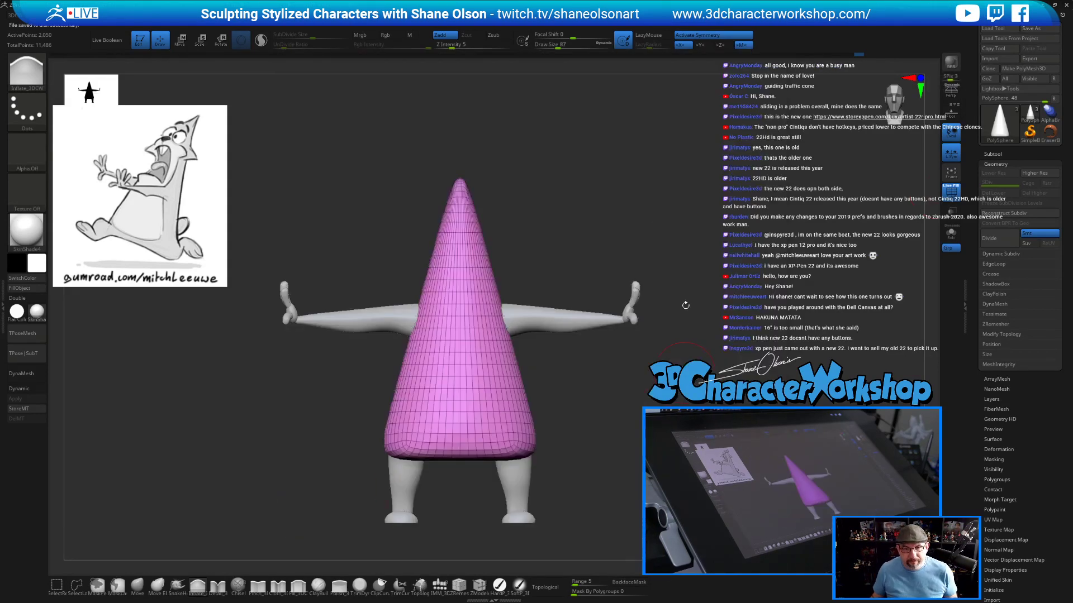
pyautogui.keyDown('alt'); pyautogui.moveTo(693, 227); pyautogui.dragTo(701, 204); pyautogui.keyUp('alt')
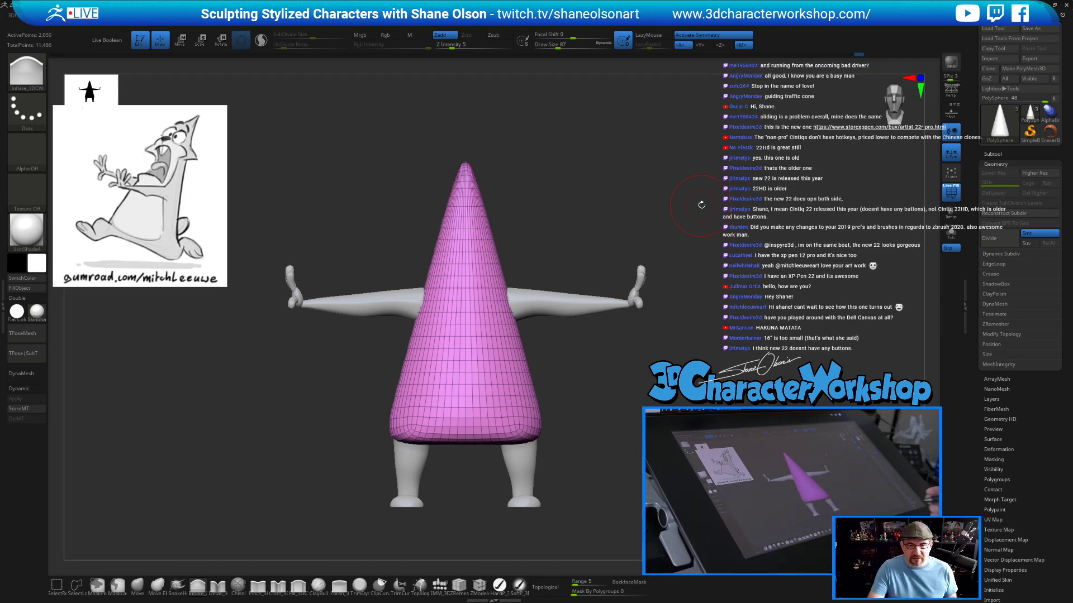
pyautogui.keyDown('alt'); pyautogui.moveTo(632, 402); pyautogui.dragTo(636, 374); pyautogui.keyUp('alt')
pyautogui.moveTo(638, 418); pyautogui.dragTo(634, 428)
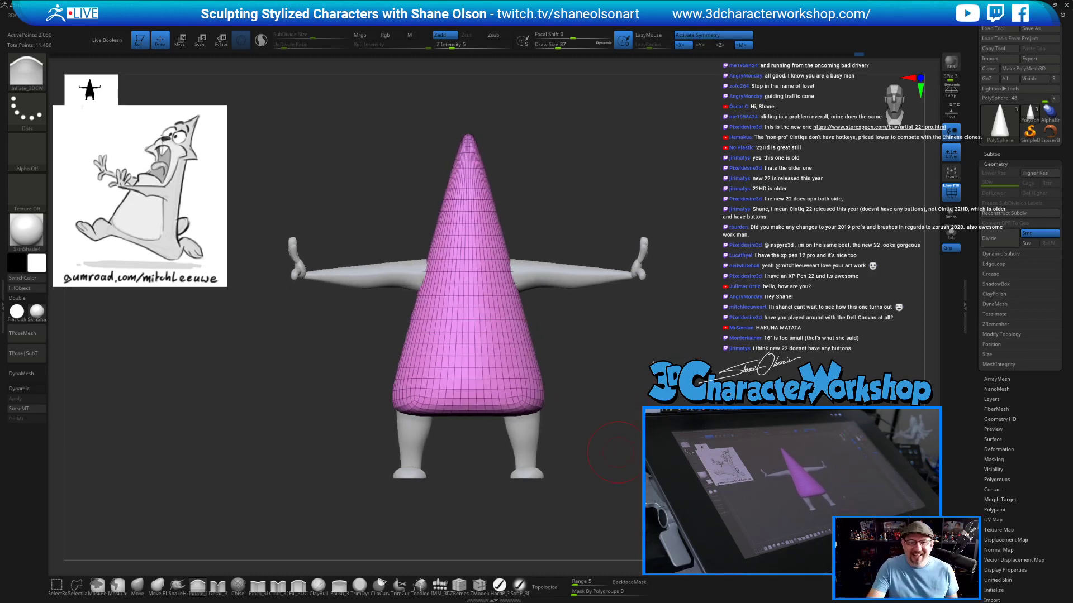
pyautogui.keyDown('alt'); pyautogui.moveTo(650, 384); pyautogui.dragTo(672, 354); pyautogui.keyUp('alt')
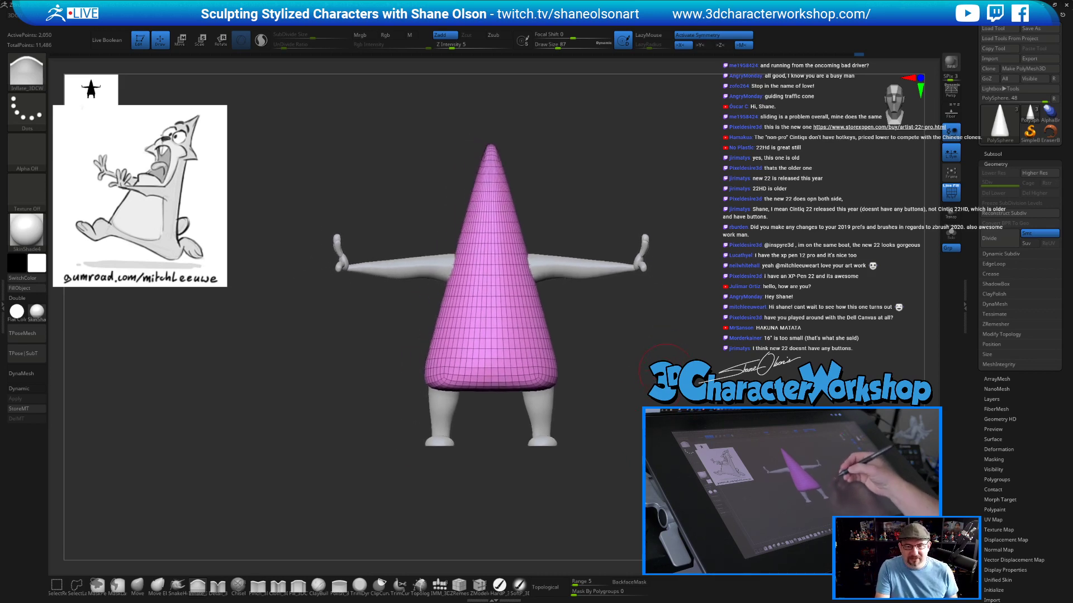
pyautogui.moveTo(664, 464); pyautogui.dragTo(616, 405)
# Turn on Sculptris Pro and set its SubDivide Size to 0.2, undoing the test smoothing stroke on the cone.
pyautogui.click(261, 40)
pyautogui.moveTo(499, 196)
pyautogui.keyDown('shift'); pyautogui.mouseDown()
pyautogui.moveTo(495, 187)
pyautogui.moveTo(506, 244)
pyautogui.mouseUp(); pyautogui.keyUp('shift')
pyautogui.hotkey('ctrl', 'z')
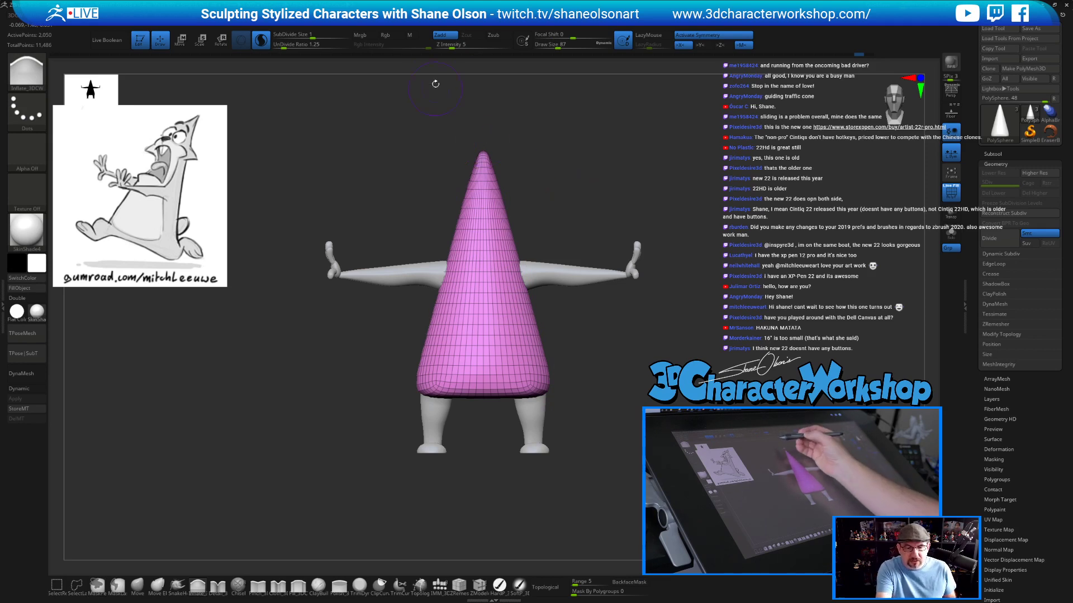
pyautogui.moveTo(419, 15)
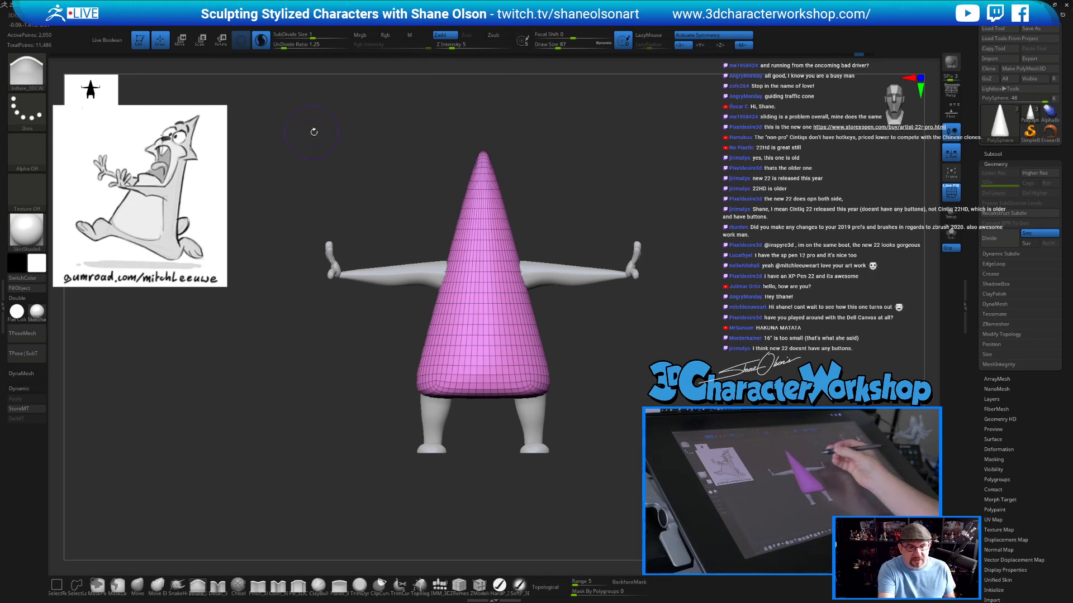
pyautogui.click(309, 35)
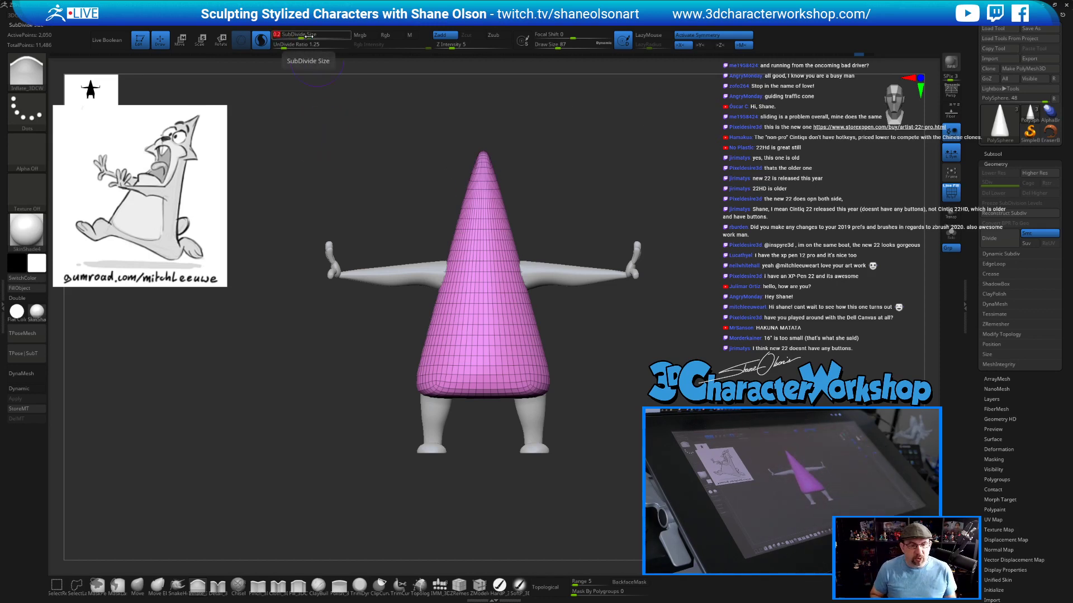
pyautogui.press('Return')
# Smooth the upper front of the cone body with Sculptris Pro to retessellate it into finer triangles.
pyautogui.moveTo(484, 182)
pyautogui.mouseDown()
pyautogui.moveTo(480, 234)
pyautogui.moveTo(474, 216)
pyautogui.moveTo(468, 240)
pyautogui.mouseUp()
pyautogui.hotkey('ctrl', 'z')
pyautogui.moveTo(489, 196)
pyautogui.keyDown('shift'); pyautogui.mouseDown()
pyautogui.moveTo(494, 261)
pyautogui.moveTo(520, 318)
pyautogui.moveTo(470, 245)
pyautogui.mouseUp(); pyautogui.keyUp('shift')
pyautogui.moveTo(620, 352); pyautogui.dragTo(598, 352)
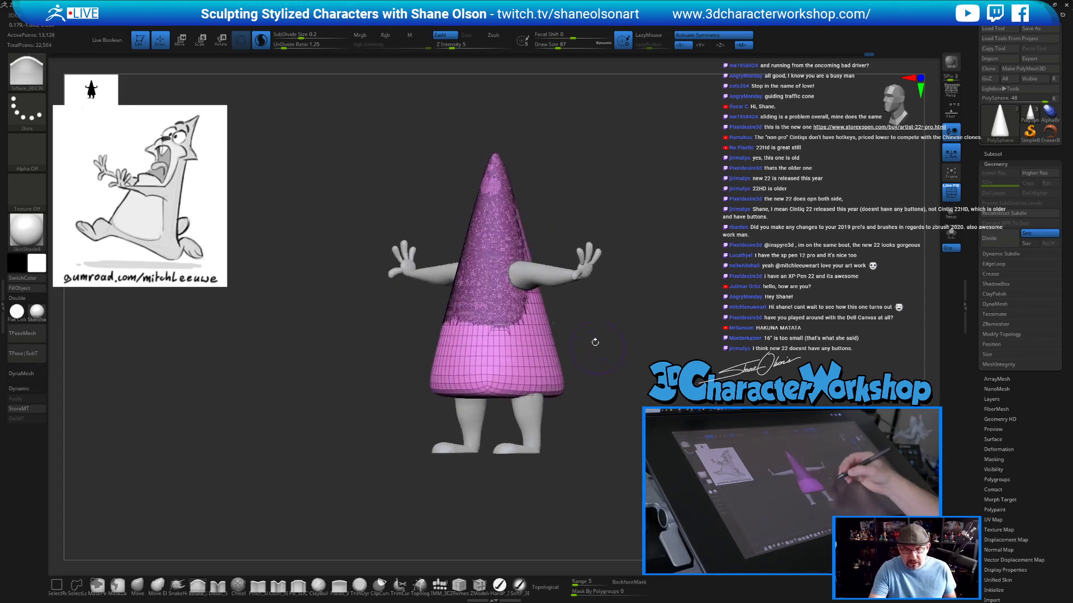
# Smooth the back, sides and lower part of the cone body with Sculptris Pro to extend the fine tessellation over it.
pyautogui.moveTo(587, 217)
pyautogui.mouseDown()
pyautogui.moveTo(528, 217)
pyautogui.moveTo(480, 318)
pyautogui.moveTo(537, 363)
pyautogui.moveTo(494, 336)
pyautogui.moveTo(449, 391)
pyautogui.mouseUp()
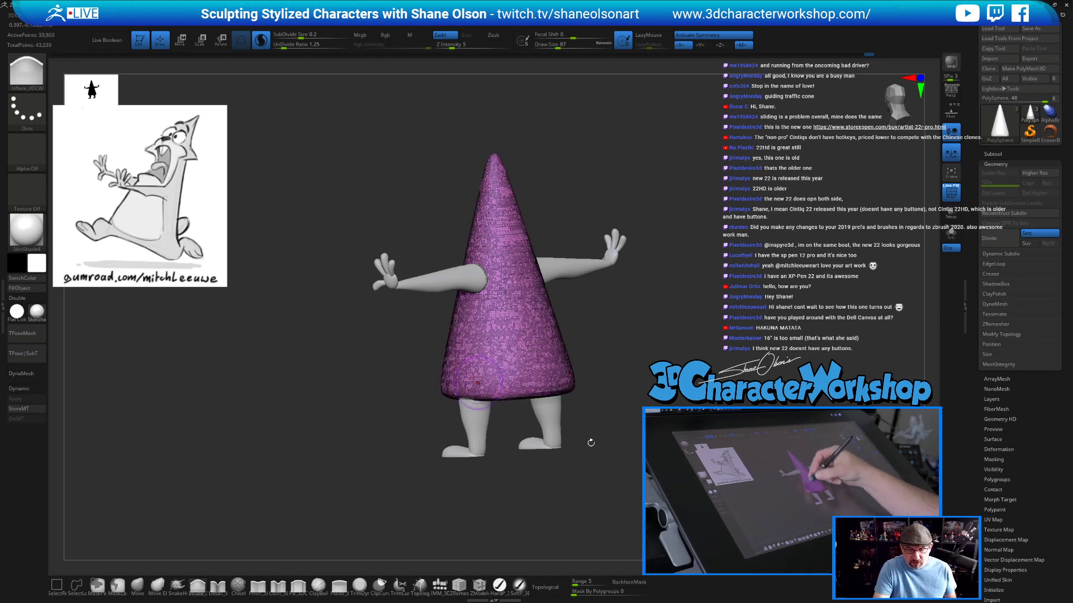
pyautogui.moveTo(581, 446); pyautogui.dragTo(618, 431)
pyautogui.moveTo(484, 319)
pyautogui.keyDown('shift'); pyautogui.mouseDown()
pyautogui.moveTo(499, 382)
pyautogui.moveTo(458, 385)
pyautogui.moveTo(458, 343)
pyautogui.moveTo(501, 370)
pyautogui.mouseUp(); pyautogui.keyUp('shift')
pyautogui.moveTo(625, 398); pyautogui.dragTo(535, 296)
pyautogui.keyDown('shift'); pyautogui.moveTo(459, 198); pyautogui.dragTo(457, 195); pyautogui.keyUp('shift')
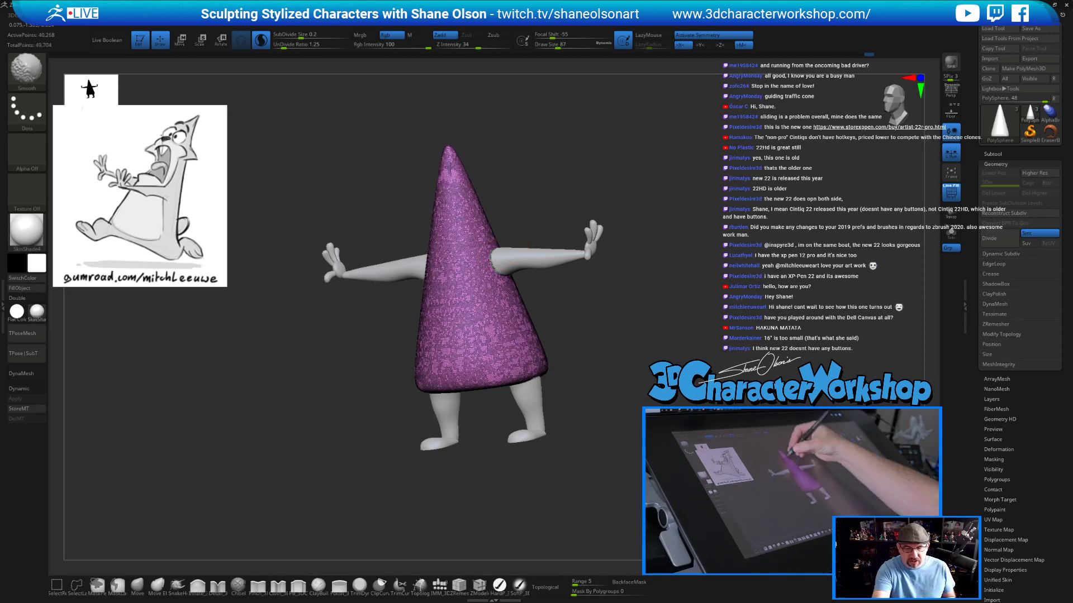
pyautogui.moveTo(607, 391); pyautogui.dragTo(526, 378)
pyautogui.moveTo(620, 398); pyautogui.dragTo(533, 343)
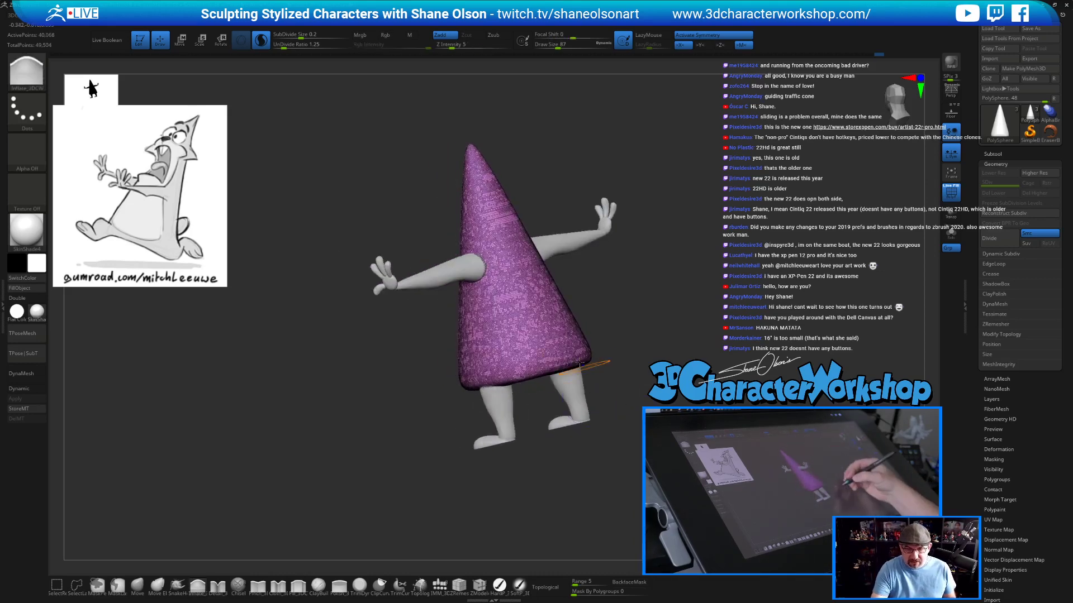
pyautogui.moveTo(522, 270)
pyautogui.keyDown('shift'); pyautogui.mouseDown()
pyautogui.moveTo(486, 288)
pyautogui.moveTo(545, 378)
pyautogui.mouseUp(); pyautogui.keyUp('shift')
pyautogui.moveTo(633, 429)
pyautogui.mouseDown()
pyautogui.moveTo(743, 410)
pyautogui.moveTo(782, 391)
pyautogui.mouseUp()
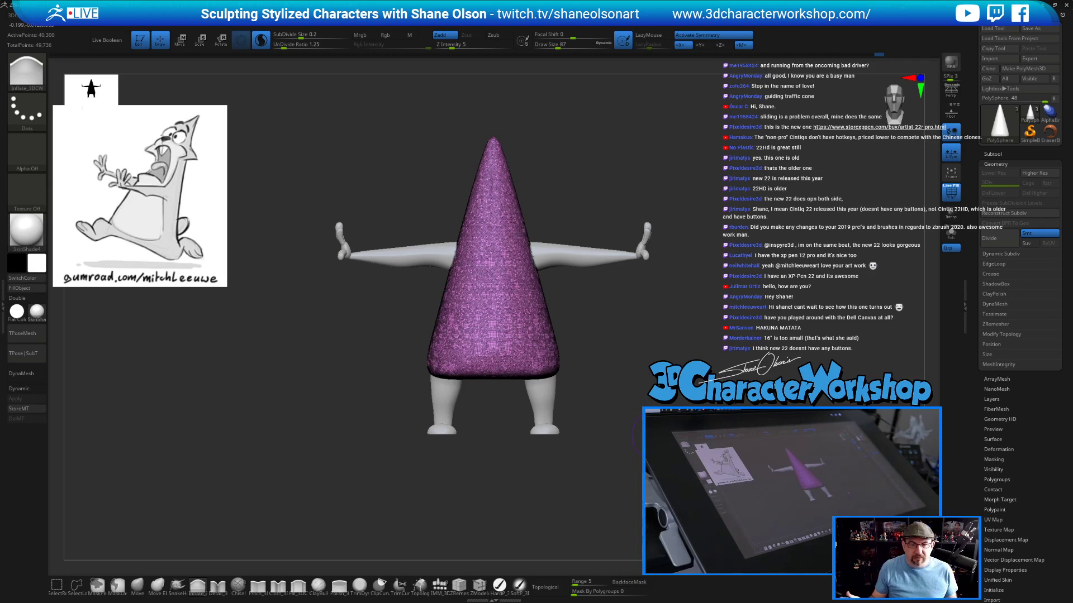
# Hide the polyframe and smooth the cone body's bottom edge and sides with the Smooth brush.
pyautogui.hotkey('shift', 'f')
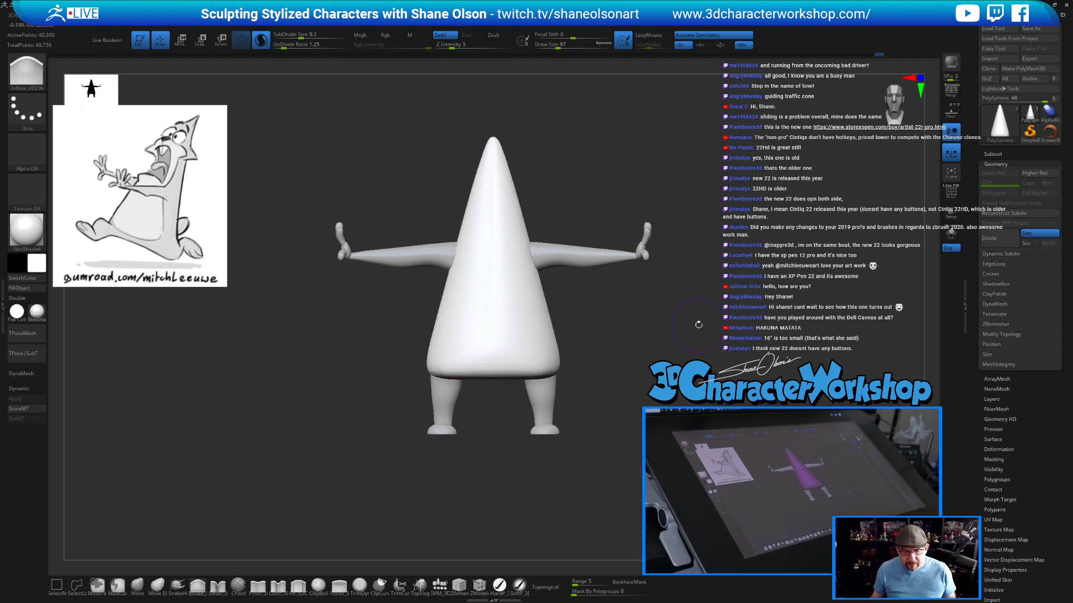
pyautogui.keyDown('alt'); pyautogui.moveTo(697, 323); pyautogui.dragTo(688, 380); pyautogui.keyUp('alt')
pyautogui.keyDown('shift'); pyautogui.moveTo(441, 387); pyautogui.dragTo(538, 358); pyautogui.keyUp('shift')
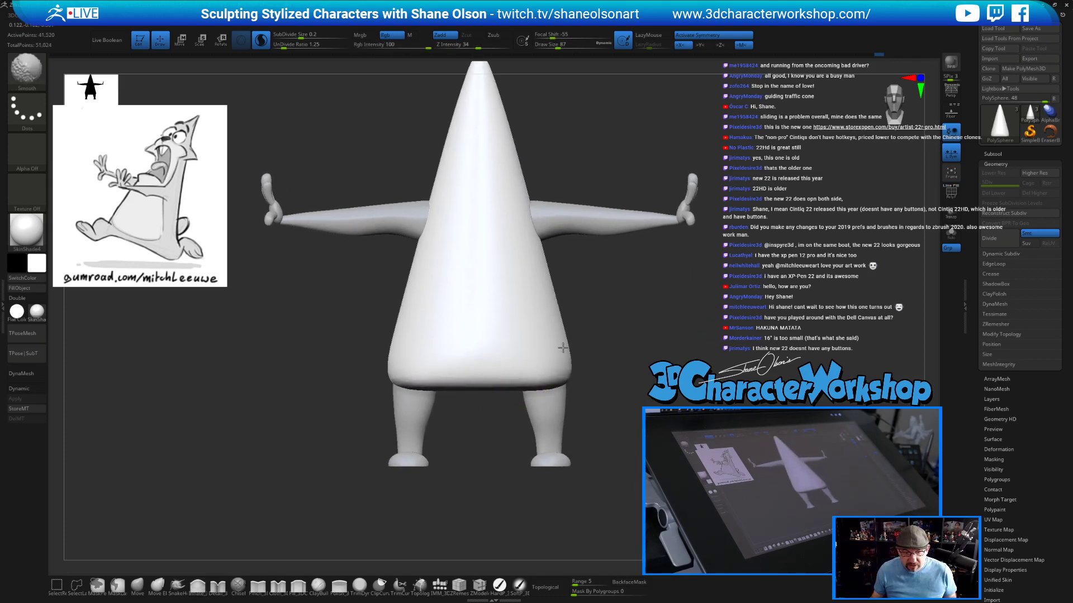
pyautogui.moveTo(374, 394); pyautogui.dragTo(492, 253)
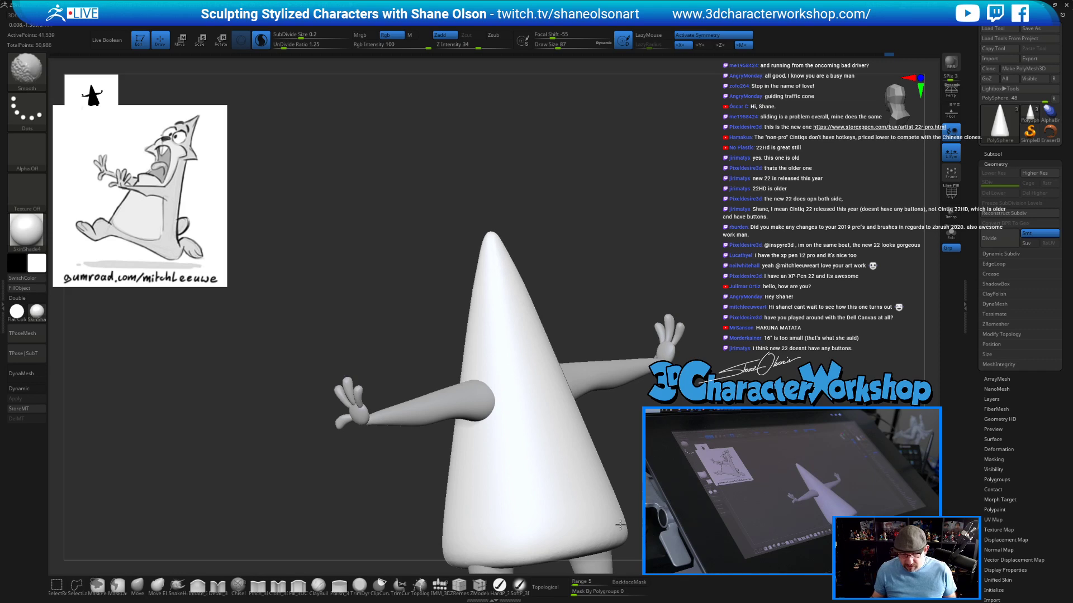
pyautogui.moveTo(644, 236)
pyautogui.mouseDown()
pyautogui.moveTo(701, 234)
pyautogui.moveTo(704, 251)
pyautogui.moveTo(671, 178)
pyautogui.mouseUp()
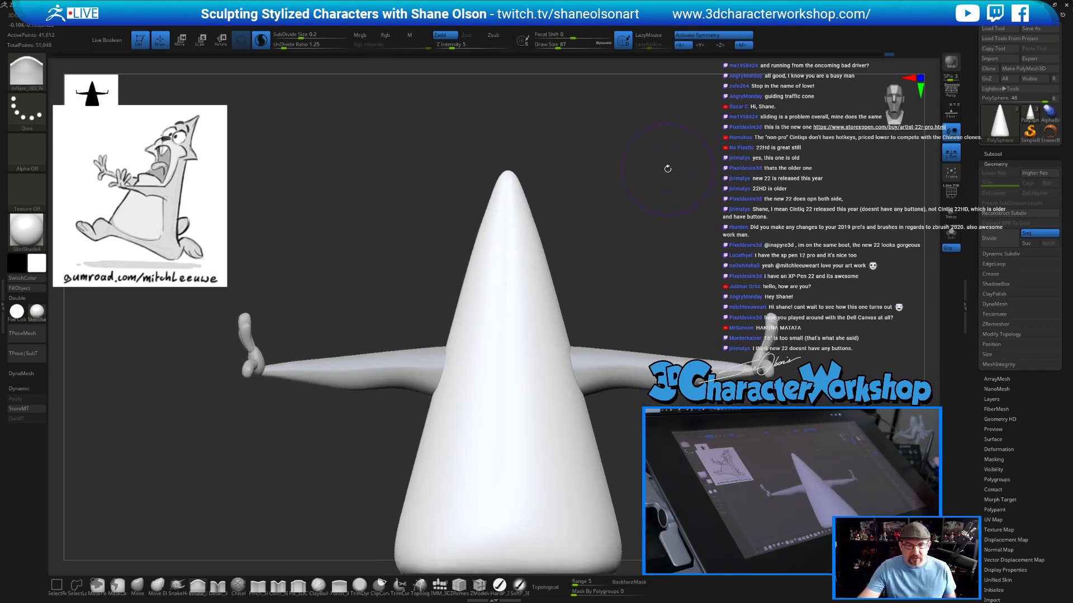
# Reduce the draw size to 31 and mask a tall rounded mouth shape on the upper front of the cone.
pyautogui.moveTo(587, 255)
pyautogui.keyDown('alt'); pyautogui.mouseDown()
pyautogui.moveTo(572, 229)
pyautogui.moveTo(570, 262)
pyautogui.mouseUp(); pyautogui.keyUp('alt')
pyautogui.press('s')
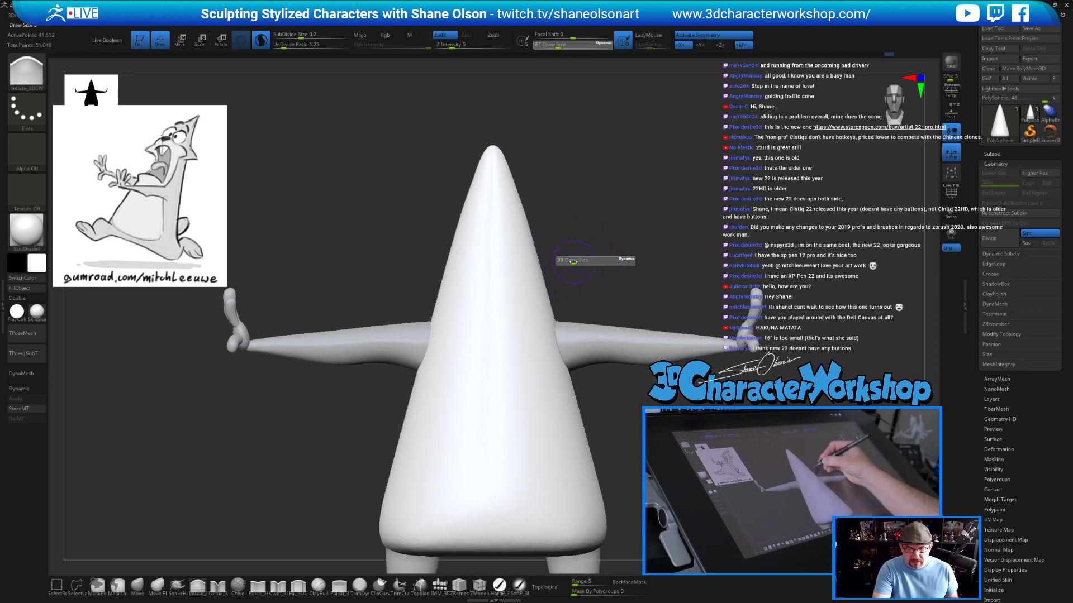
pyautogui.keyDown('alt'); pyautogui.moveTo(505, 271); pyautogui.dragTo(498, 249, button='right'); pyautogui.keyUp('alt')
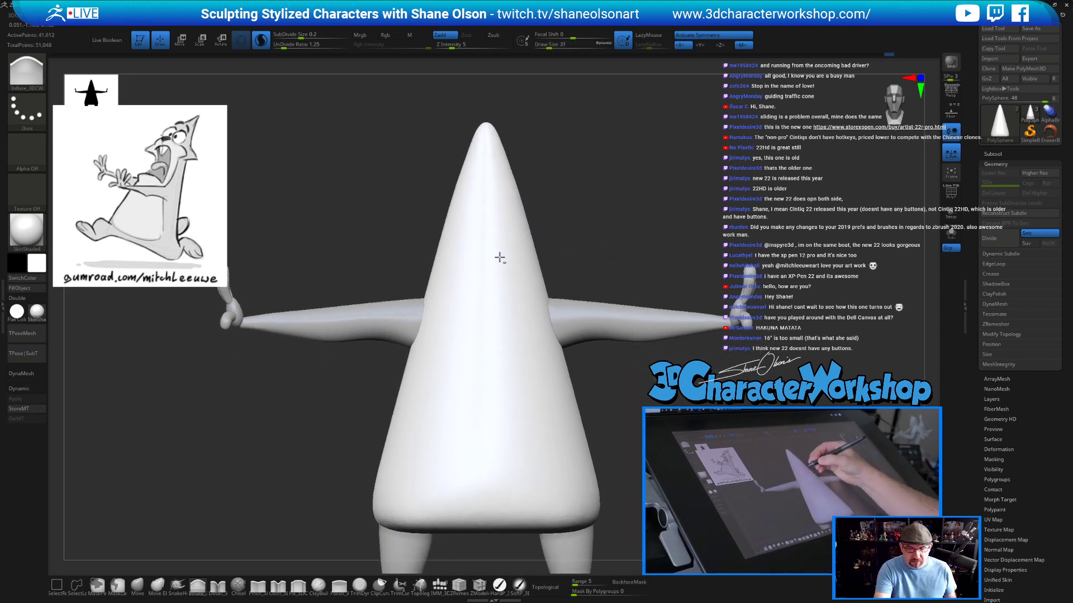
pyautogui.press('ctrl')
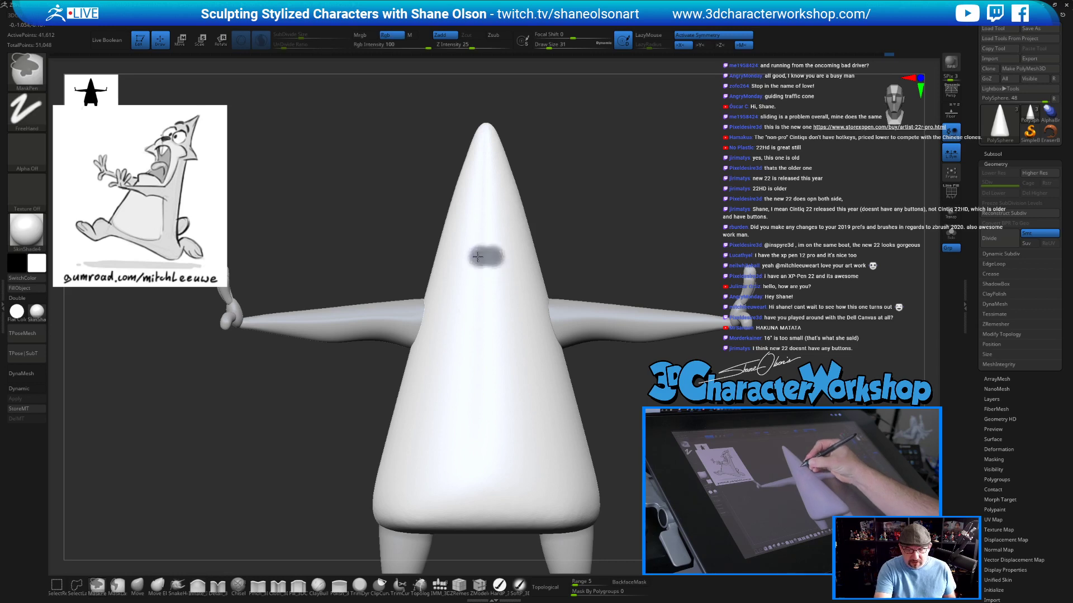
pyautogui.keyDown('ctrl'); pyautogui.moveTo(474, 260); pyautogui.dragTo(485, 280); pyautogui.keyUp('ctrl')
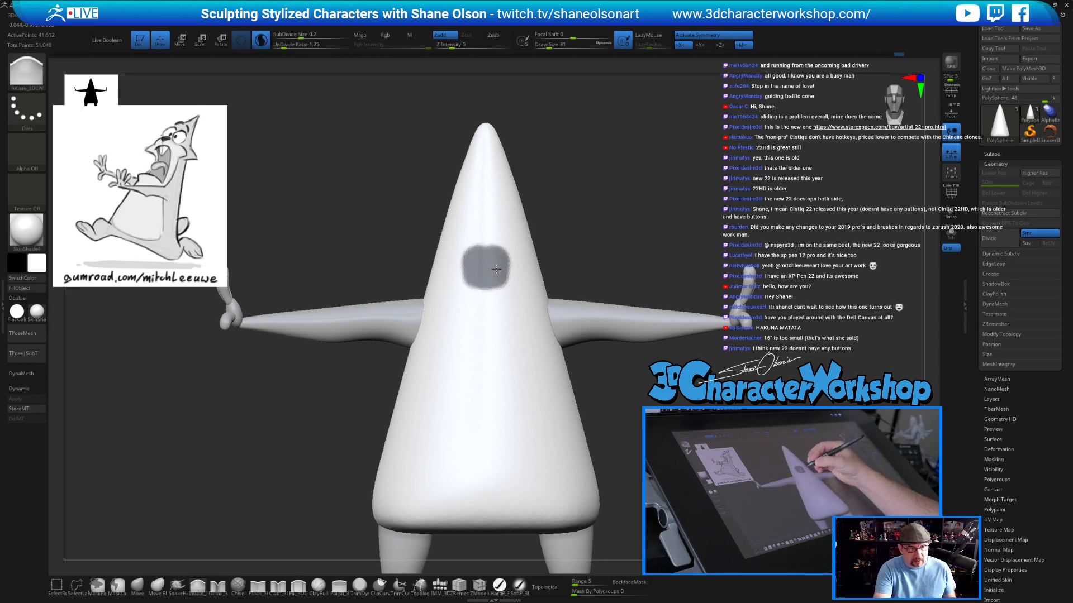
pyautogui.keyDown('alt'); pyautogui.moveTo(490, 292); pyautogui.dragTo(487, 258, button='right'); pyautogui.keyUp('alt')
pyautogui.press('ctrl')
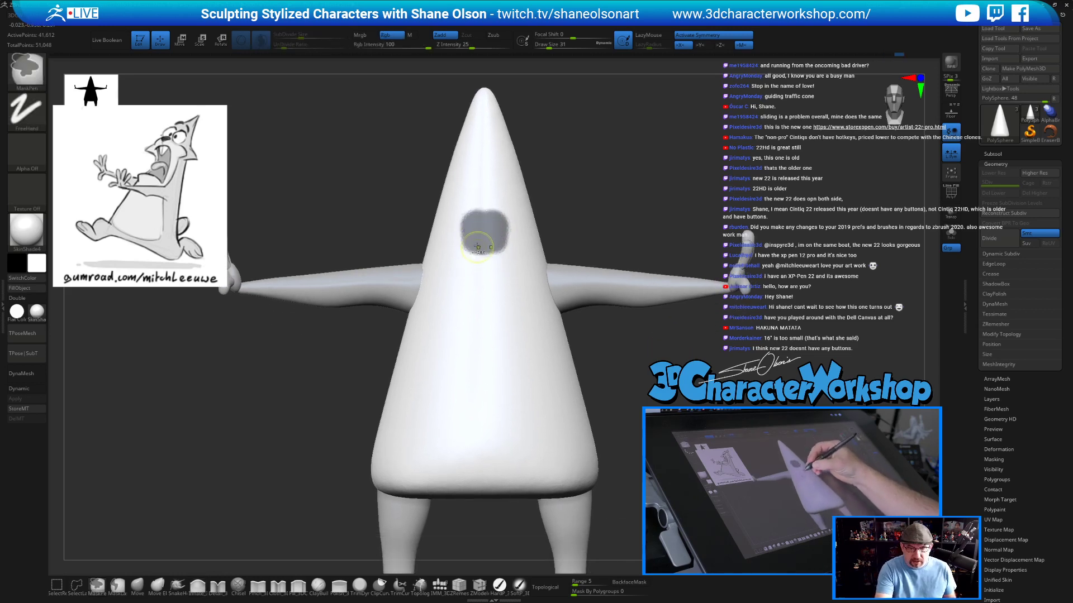
pyautogui.keyDown('ctrl'); pyautogui.moveTo(474, 229); pyautogui.dragTo(483, 210); pyautogui.keyUp('ctrl')
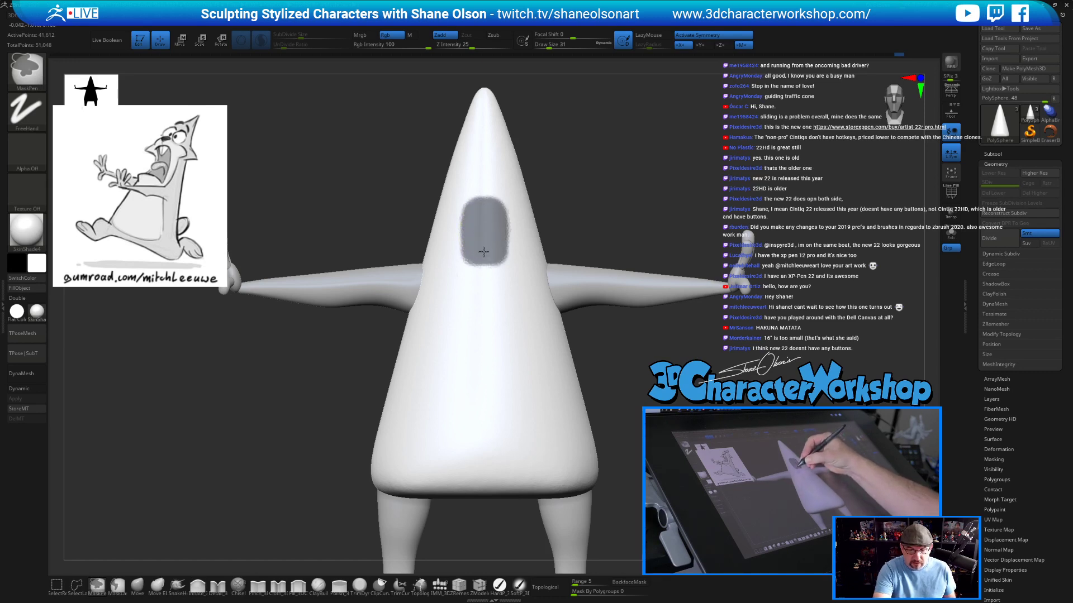
# Invert the mask and place the Move gizmo on the unmasked mouth area.
pyautogui.moveTo(480, 251); pyautogui.dragTo(546, 274, button='right')
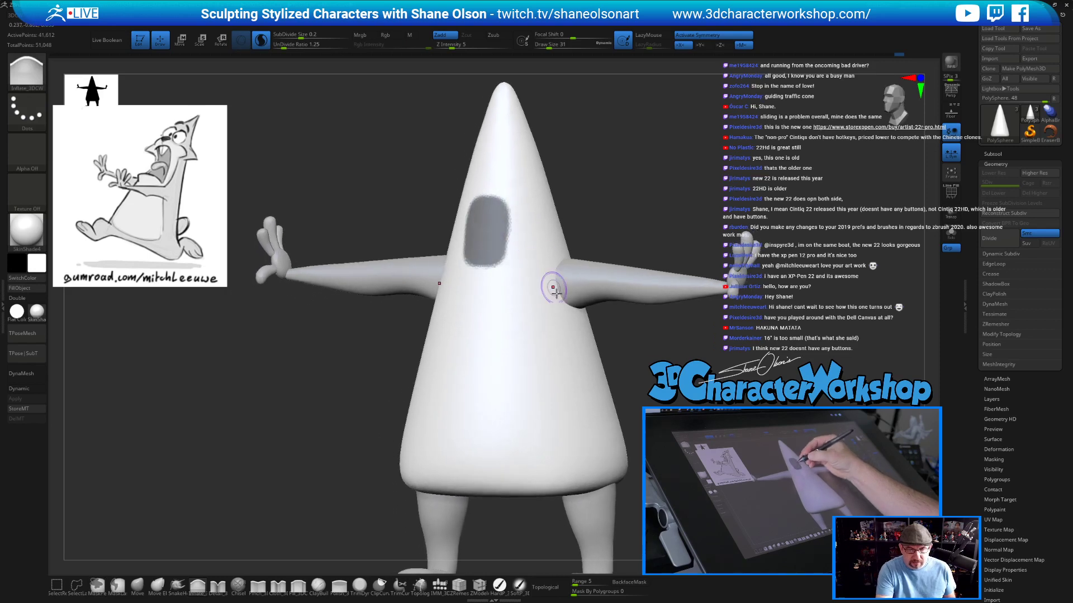
pyautogui.moveTo(693, 341)
pyautogui.keyDown('alt'); pyautogui.mouseDown()
pyautogui.moveTo(708, 382)
pyautogui.moveTo(697, 361)
pyautogui.mouseUp(); pyautogui.keyUp('alt')
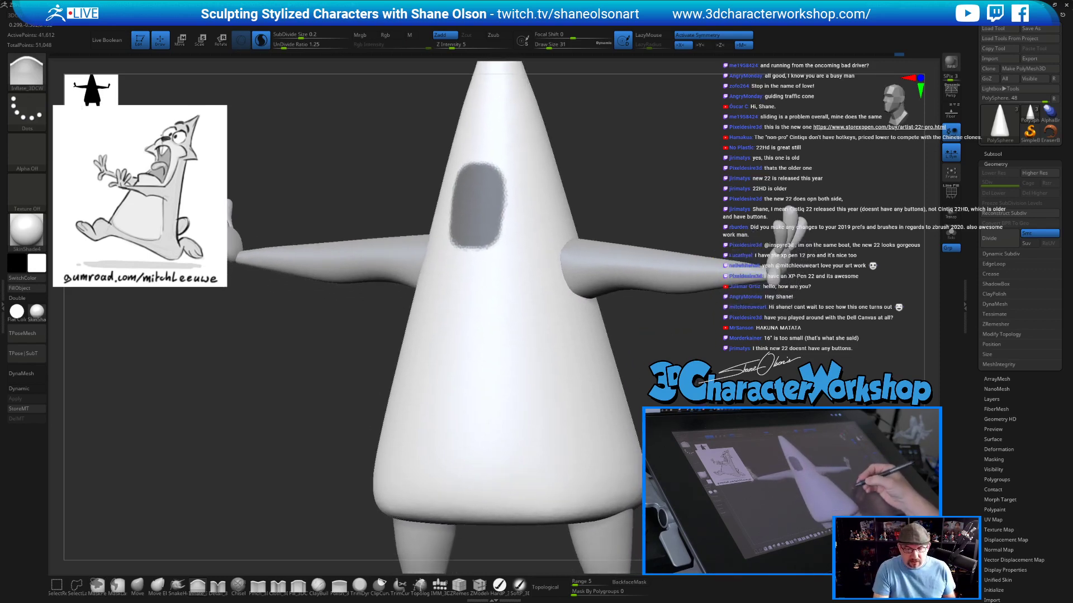
pyautogui.keyDown('ctrl'); pyautogui.click(698, 358); pyautogui.keyUp('ctrl')
pyautogui.moveTo(654, 324); pyautogui.dragTo(562, 301)
pyautogui.press('w')
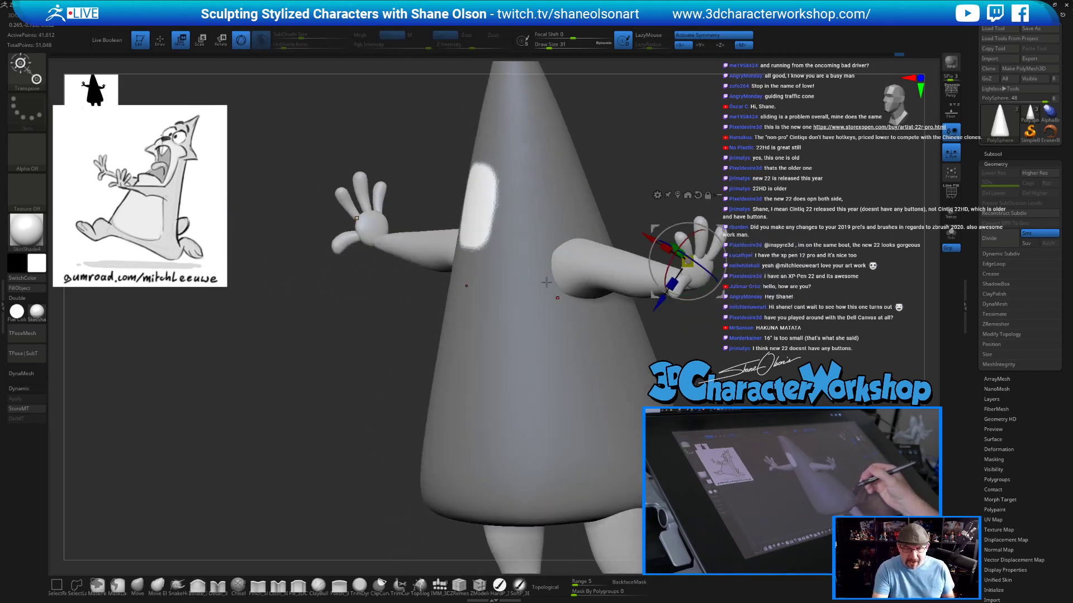
pyautogui.keyDown('alt'); pyautogui.click(474, 205); pyautogui.keyUp('alt')
# Push the unmasked mouth area into the cone body with the gizmo to form a cavity, and clear the mask.
pyautogui.moveTo(632, 180); pyautogui.dragTo(537, 172)
pyautogui.moveTo(626, 223); pyautogui.dragTo(709, 269)
pyautogui.keyDown('alt'); pyautogui.moveTo(666, 184); pyautogui.dragTo(654, 219); pyautogui.keyUp('alt')
pyautogui.moveTo(654, 218); pyautogui.dragTo(531, 208, button='right')
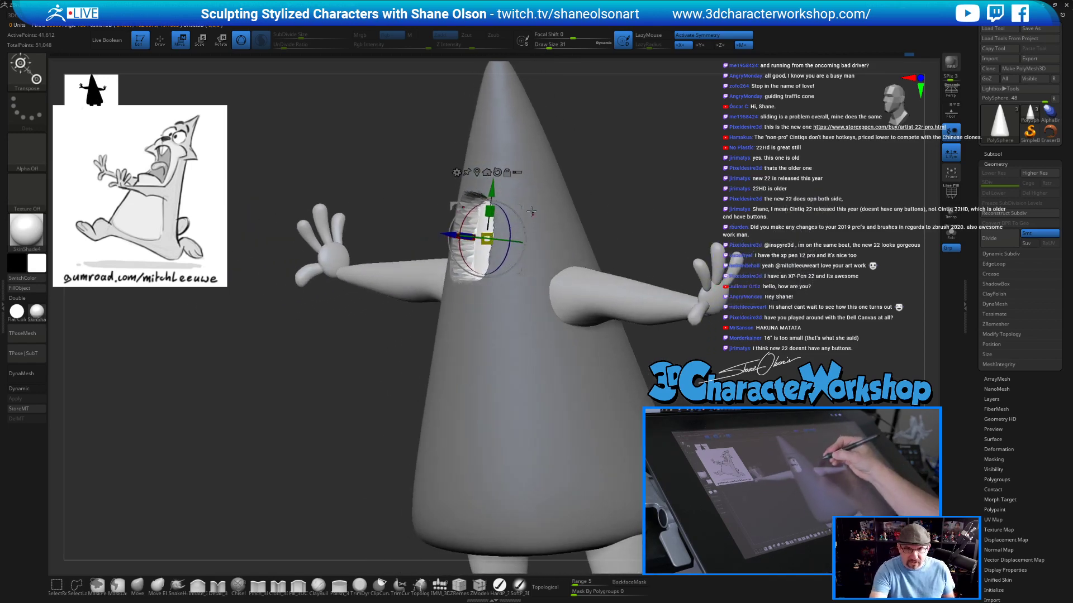
pyautogui.moveTo(495, 239); pyautogui.dragTo(572, 355, button='right')
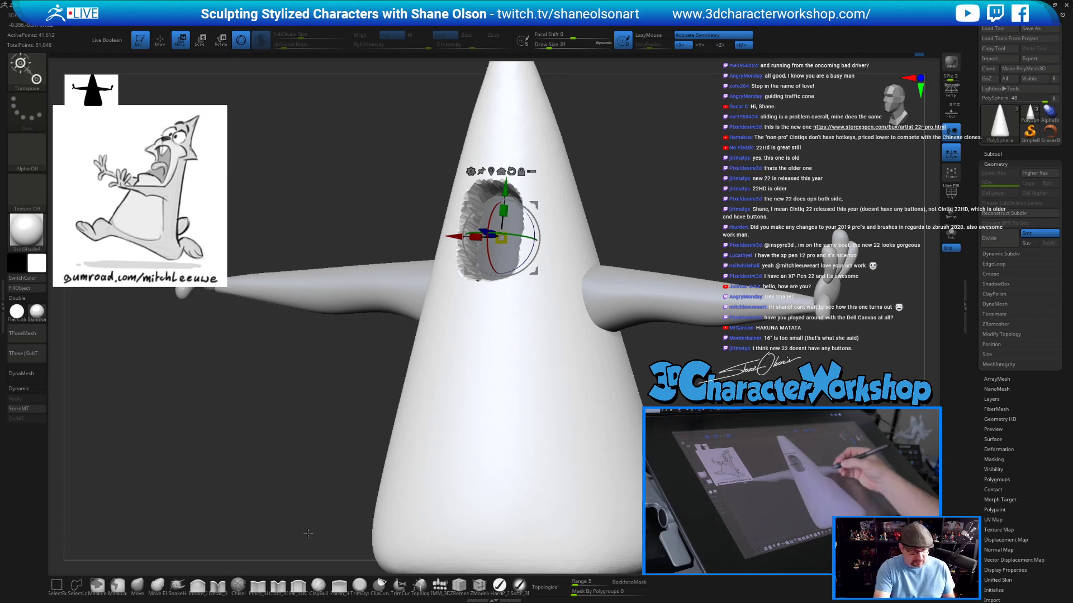
# Switch to the SnakeHook brush, adjust its draw size, and smooth the jagged walls and rim of the mouth cavity.
pyautogui.click(177, 584)
pyautogui.moveTo(482, 349); pyautogui.dragTo(510, 345, button='right')
pyautogui.press('s')
pyautogui.moveTo(508, 292); pyautogui.dragTo(511, 293)
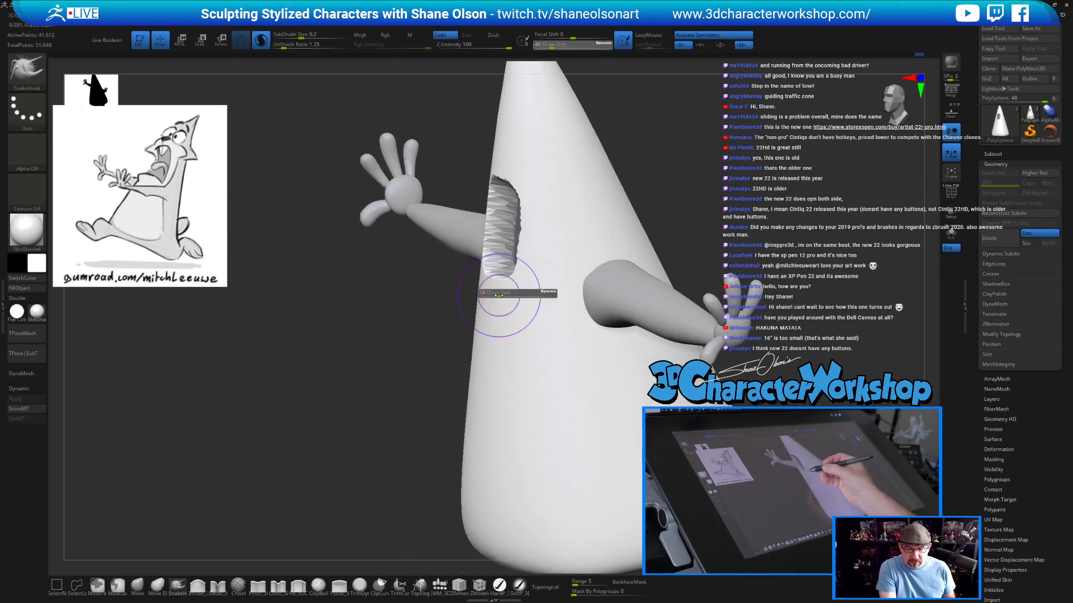
pyautogui.moveTo(522, 329); pyautogui.dragTo(544, 324, button='right')
pyautogui.moveTo(474, 258)
pyautogui.keyDown('shift'); pyautogui.mouseDown()
pyautogui.moveTo(492, 211)
pyautogui.moveTo(462, 241)
pyautogui.moveTo(494, 180)
pyautogui.mouseUp(); pyautogui.keyUp('shift')
pyautogui.moveTo(485, 196); pyautogui.dragTo(498, 173, button='right')
pyautogui.keyDown('shift'); pyautogui.moveTo(495, 174); pyautogui.dragTo(524, 184); pyautogui.keyUp('shift')
pyautogui.moveTo(524, 184)
pyautogui.mouseDown(button='right')
pyautogui.moveTo(515, 259)
pyautogui.moveTo(487, 275)
pyautogui.mouseUp(button='right')
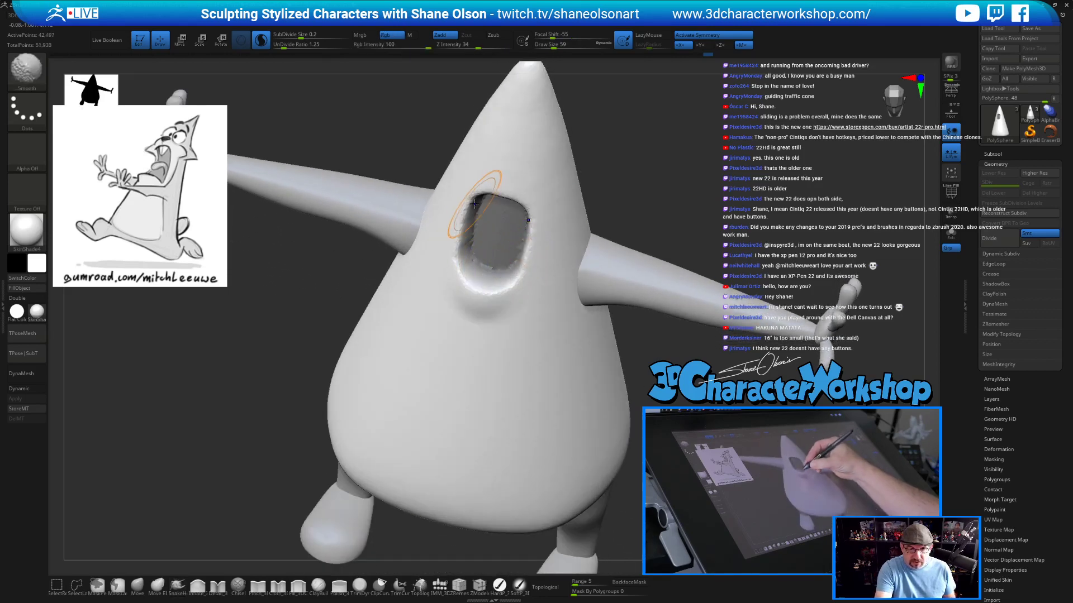
# Reshape the upper rim of the mouth opening with the SnakeHook brush.
pyautogui.moveTo(524, 212)
pyautogui.mouseDown(button='right')
pyautogui.moveTo(545, 234)
pyautogui.moveTo(524, 324)
pyautogui.moveTo(510, 305)
pyautogui.moveTo(516, 291)
pyautogui.moveTo(559, 301)
pyautogui.moveTo(530, 249)
pyautogui.mouseUp(button='right')
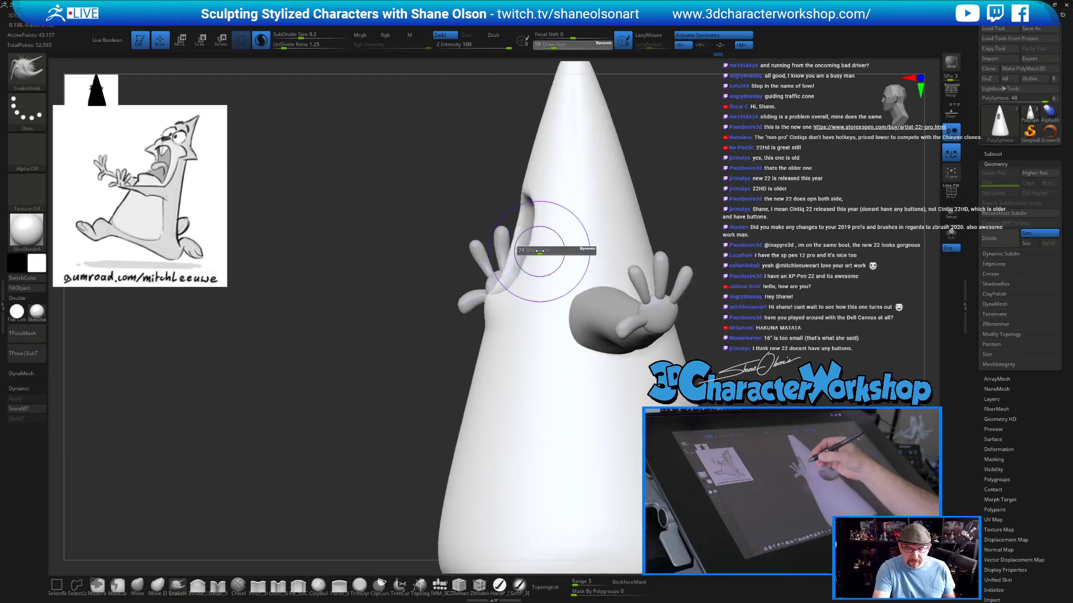
pyautogui.moveTo(537, 172); pyautogui.dragTo(522, 183)
pyautogui.moveTo(301, 514); pyautogui.dragTo(318, 469)
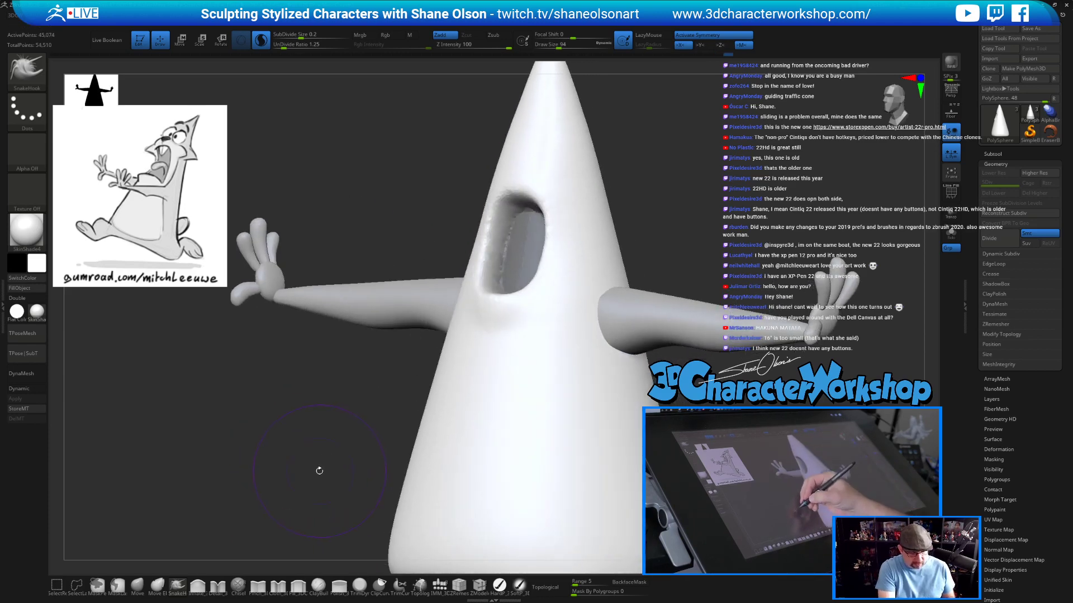
# Switch to the Standard brush at draw size 37 and build up a raised ridge above the mouth opening.
pyautogui.press('s')
pyautogui.keyDown('alt'); pyautogui.moveTo(575, 204); pyautogui.dragTo(560, 255, button='right'); pyautogui.keyUp('alt')
pyautogui.keyDown('ctrl'); pyautogui.moveTo(644, 229); pyautogui.dragTo(646, 244, button='right'); pyautogui.keyUp('ctrl')
pyautogui.moveTo(645, 244); pyautogui.dragTo(644, 286)
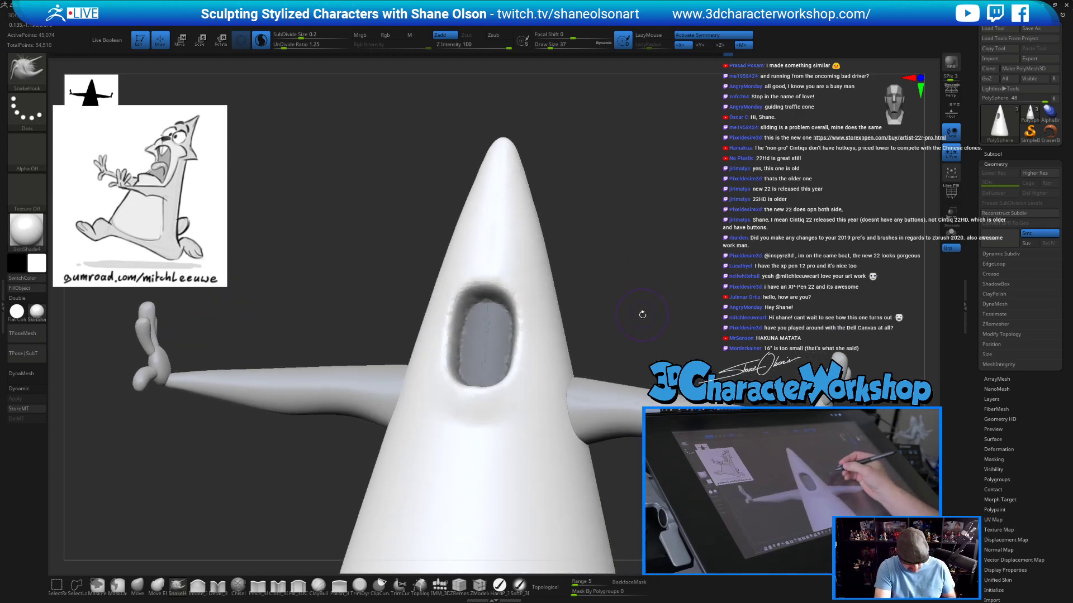
pyautogui.press('b')
pyautogui.press('s')
pyautogui.press('t')
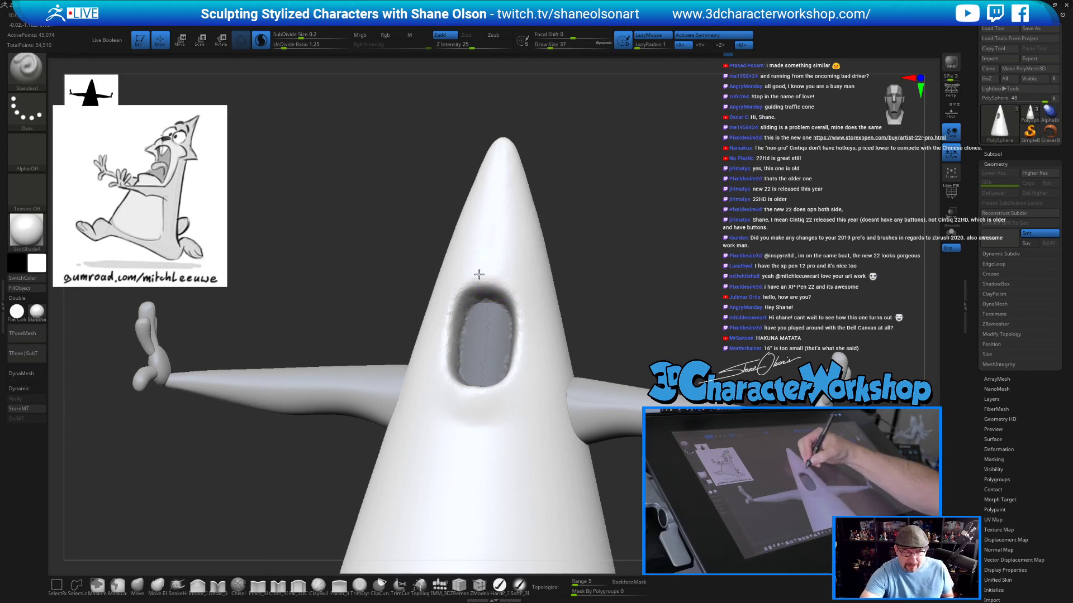
pyautogui.moveTo(623, 289); pyautogui.dragTo(564, 250)
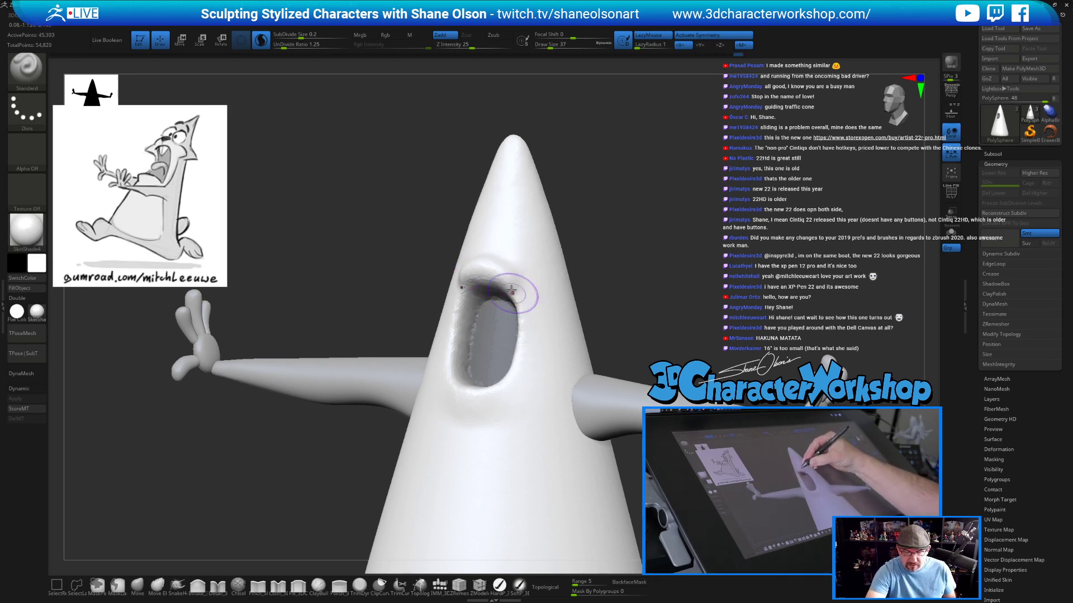
# Smooth the raised ridge and the side rim of the mouth opening.
pyautogui.moveTo(634, 305); pyautogui.dragTo(555, 299)
pyautogui.press('shift')
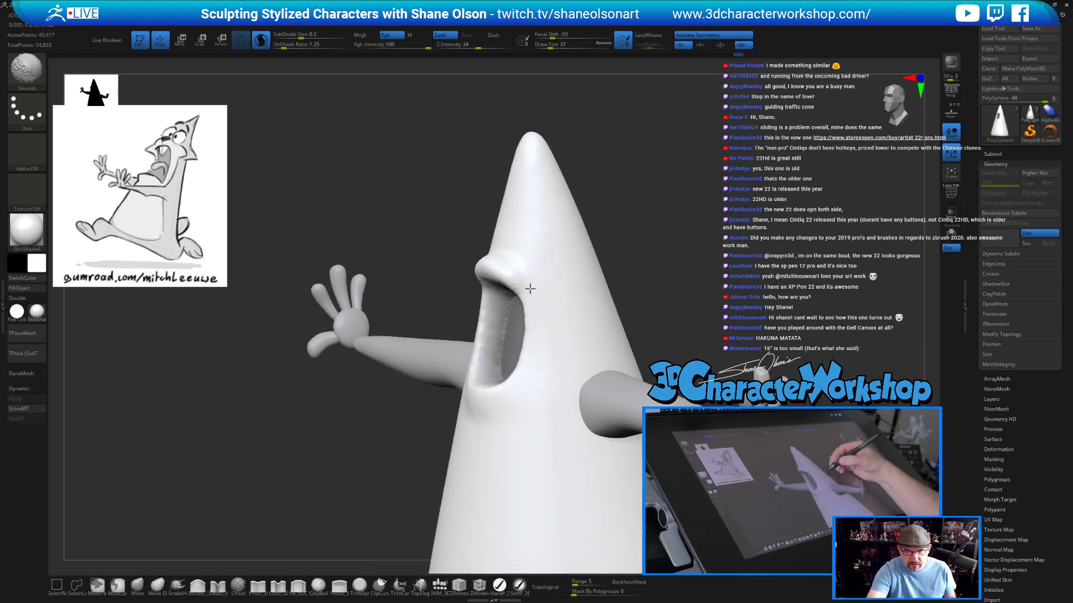
pyautogui.moveTo(665, 268)
pyautogui.mouseDown()
pyautogui.moveTo(603, 271)
pyautogui.moveTo(680, 266)
pyautogui.mouseUp()
pyautogui.keyDown('shift'); pyautogui.moveTo(528, 310); pyautogui.dragTo(523, 350); pyautogui.keyUp('shift')
pyautogui.moveTo(703, 279)
pyautogui.mouseDown()
pyautogui.moveTo(642, 277)
pyautogui.moveTo(619, 235)
pyautogui.moveTo(575, 246)
pyautogui.mouseUp()
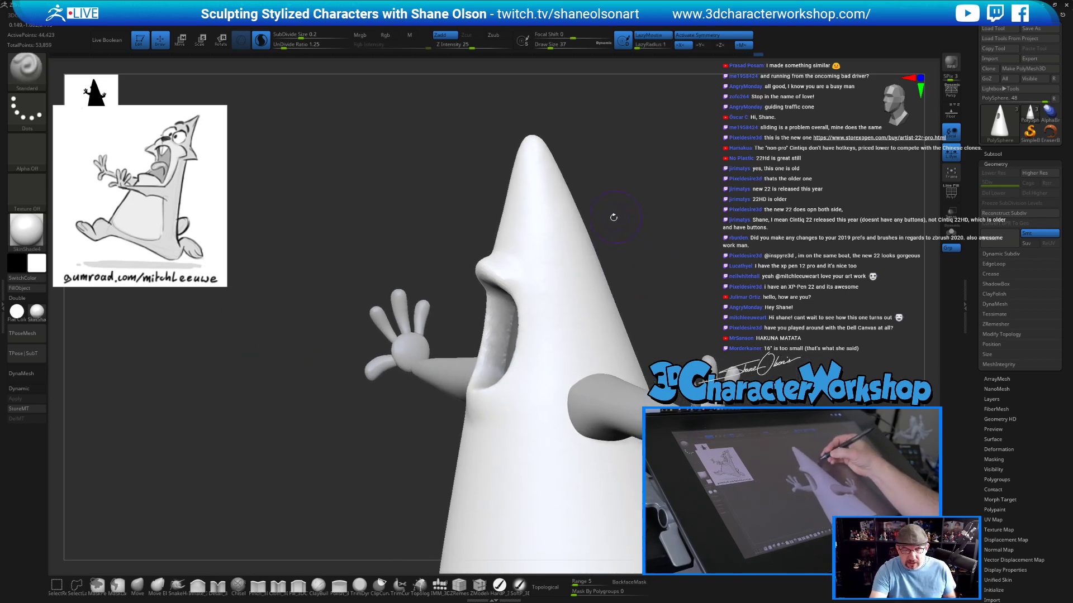
# Switch back to the SnakeHook brush and set its draw size to 38.
pyautogui.moveTo(657, 262)
pyautogui.mouseDown()
pyautogui.moveTo(637, 268)
pyautogui.moveTo(649, 268)
pyautogui.mouseUp()
pyautogui.press('b')
pyautogui.press('s')
pyautogui.press('h')
pyautogui.press('s')
# Try pulling small cheek bumps out of both sides of the head, and undo the last pull.
pyautogui.moveTo(531, 285); pyautogui.dragTo(539, 287)
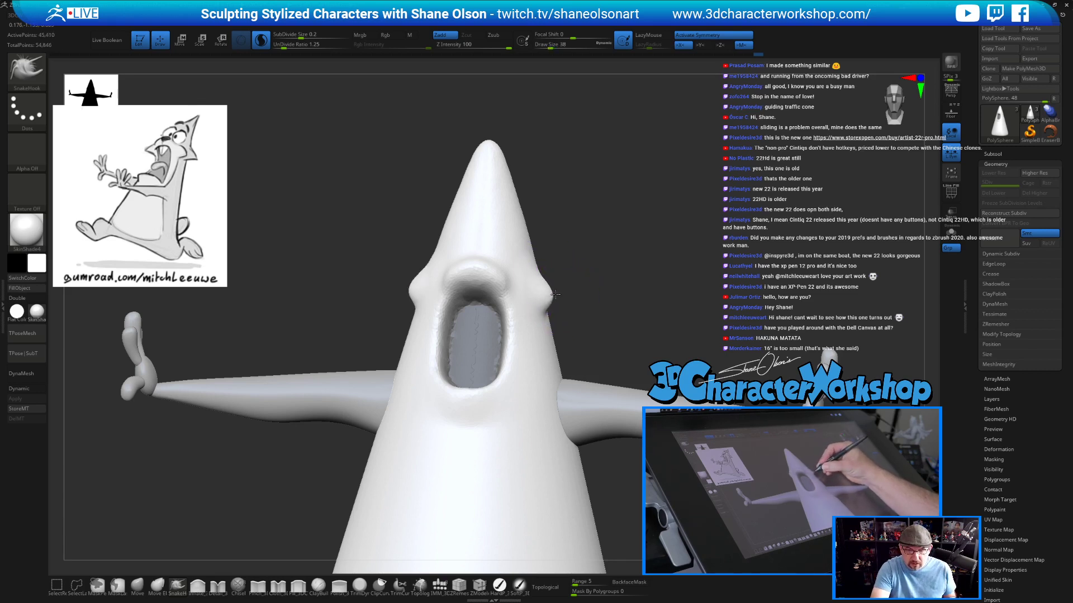
pyautogui.moveTo(557, 291); pyautogui.dragTo(594, 281)
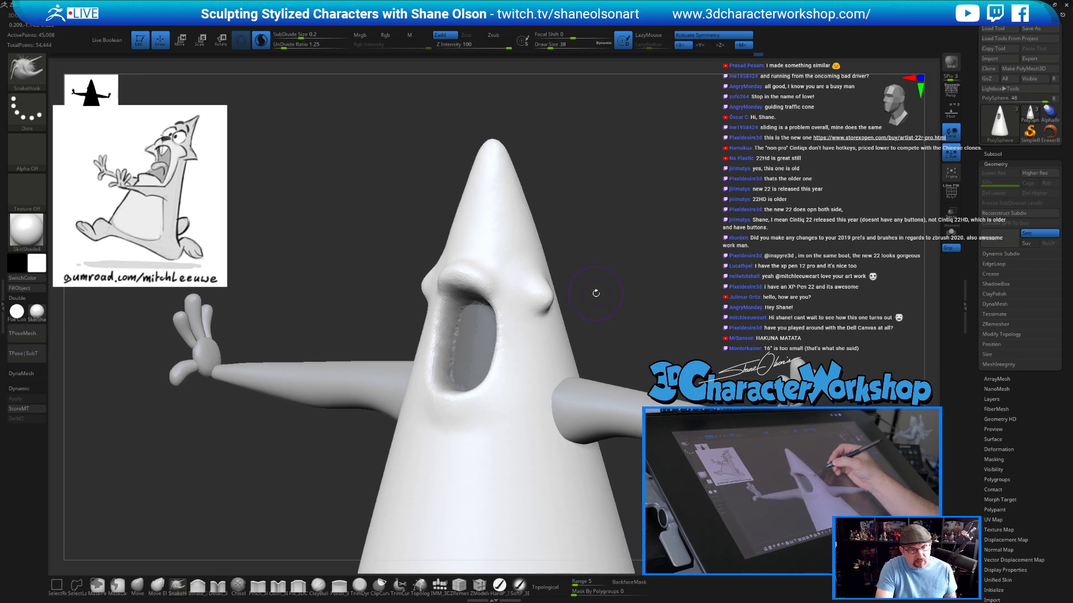
pyautogui.hotkey('ctrl', 'z')
# Enlarge the SnakeHook draw size and pull pointed cheek tufts out of both sides of the head beside the mouth.
pyautogui.press('s')
pyautogui.moveTo(595, 287)
pyautogui.mouseDown()
pyautogui.moveTo(544, 279)
pyautogui.moveTo(542, 290)
pyautogui.moveTo(598, 273)
pyautogui.moveTo(582, 273)
pyautogui.moveTo(561, 233)
pyautogui.mouseUp()
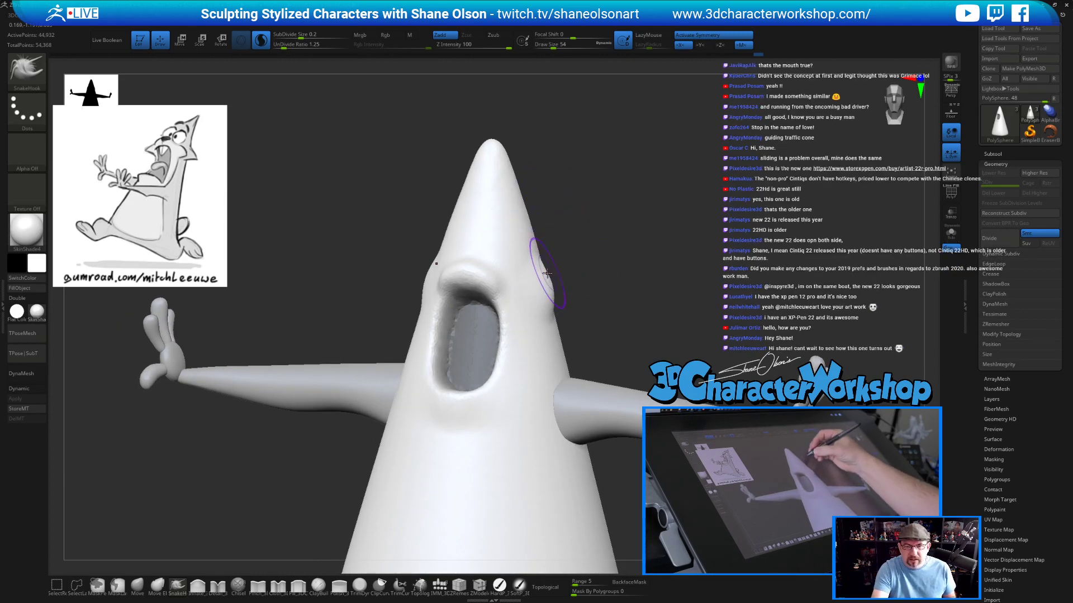
pyautogui.keyDown('alt'); pyautogui.moveTo(548, 244); pyautogui.dragTo(539, 236); pyautogui.keyUp('alt')
pyautogui.moveTo(539, 282); pyautogui.dragTo(562, 289)
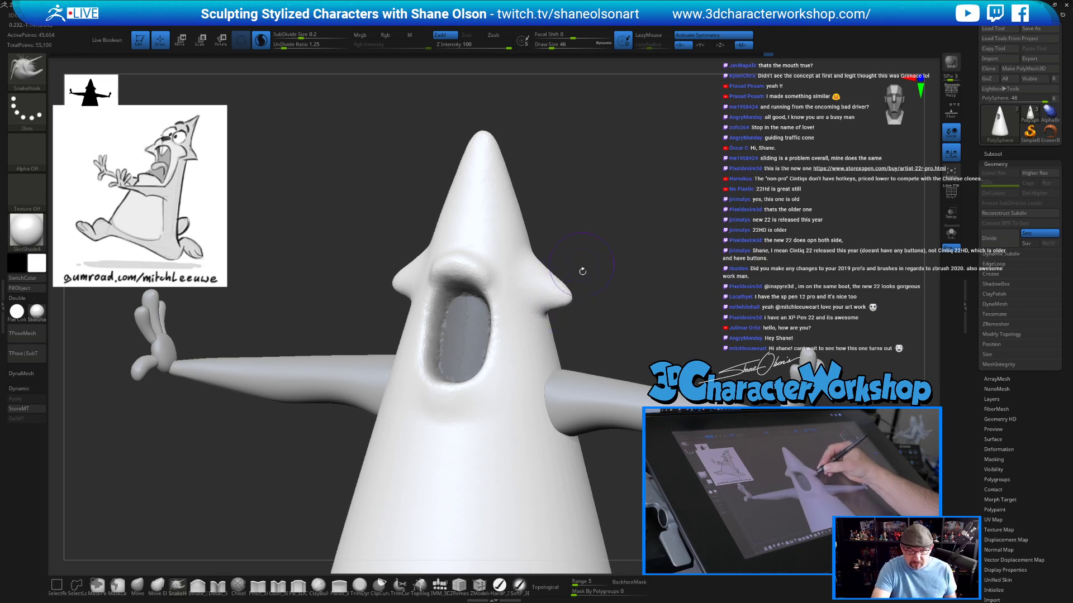
# Broaden the cheek tufts with a larger SnakeHook brush, and refine their tips at draw size 20.
pyautogui.keyDown('alt'); pyautogui.moveTo(740, 364); pyautogui.dragTo(727, 358); pyautogui.keyUp('alt')
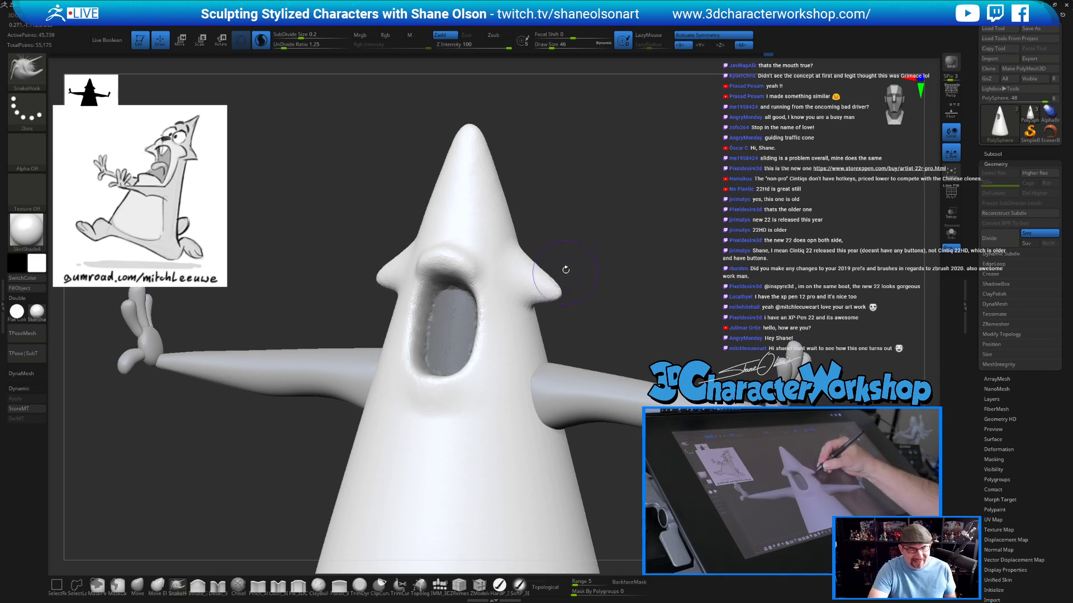
pyautogui.moveTo(545, 229); pyautogui.dragTo(549, 229)
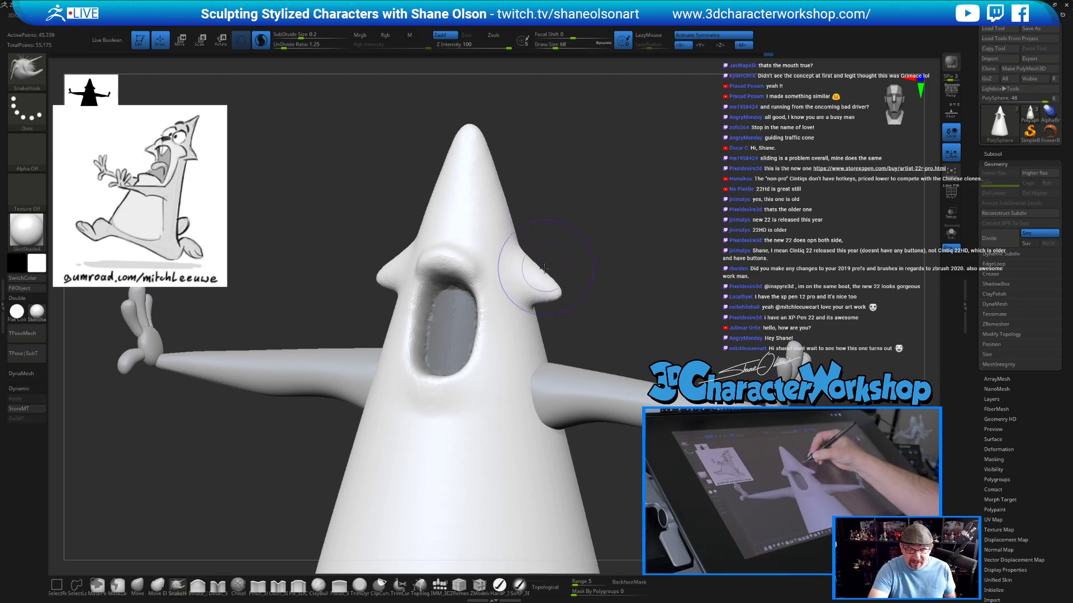
pyautogui.moveTo(580, 271)
pyautogui.mouseDown()
pyautogui.moveTo(602, 287)
pyautogui.moveTo(573, 289)
pyautogui.mouseUp()
pyautogui.press('s')
pyautogui.press('s')
pyautogui.click(576, 287)
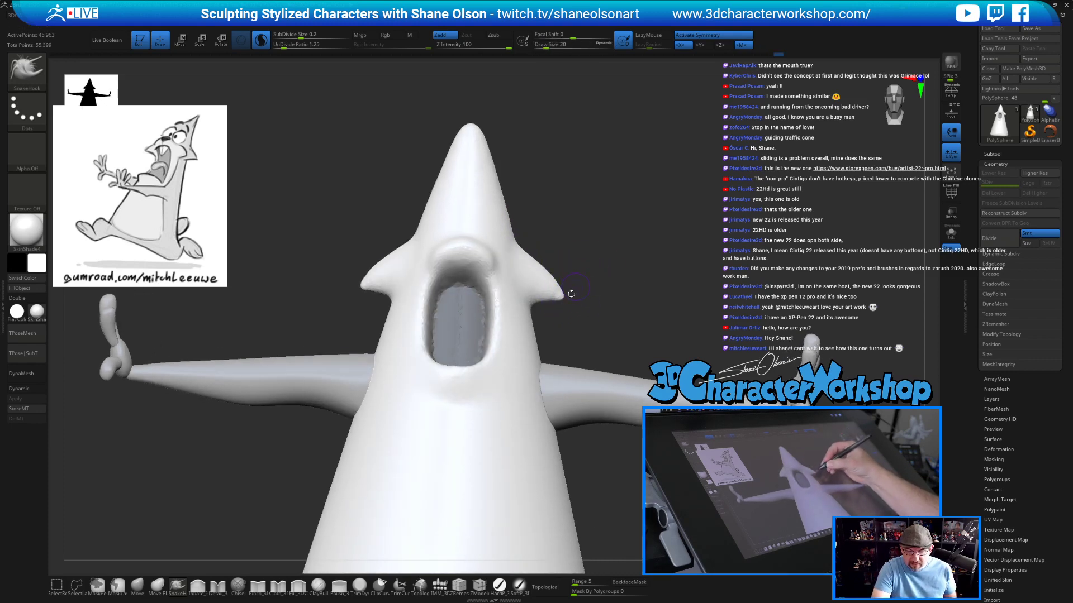
# Set the SnakeHook draw size to 51 and reshape the muzzle around the upper mouth rim.
pyautogui.moveTo(606, 248)
pyautogui.mouseDown()
pyautogui.moveTo(600, 267)
pyautogui.moveTo(567, 277)
pyautogui.moveTo(617, 270)
pyautogui.moveTo(628, 284)
pyautogui.moveTo(607, 266)
pyautogui.moveTo(510, 265)
pyautogui.mouseUp()
pyautogui.press('s')
pyautogui.moveTo(499, 241); pyautogui.dragTo(476, 271, button='right')
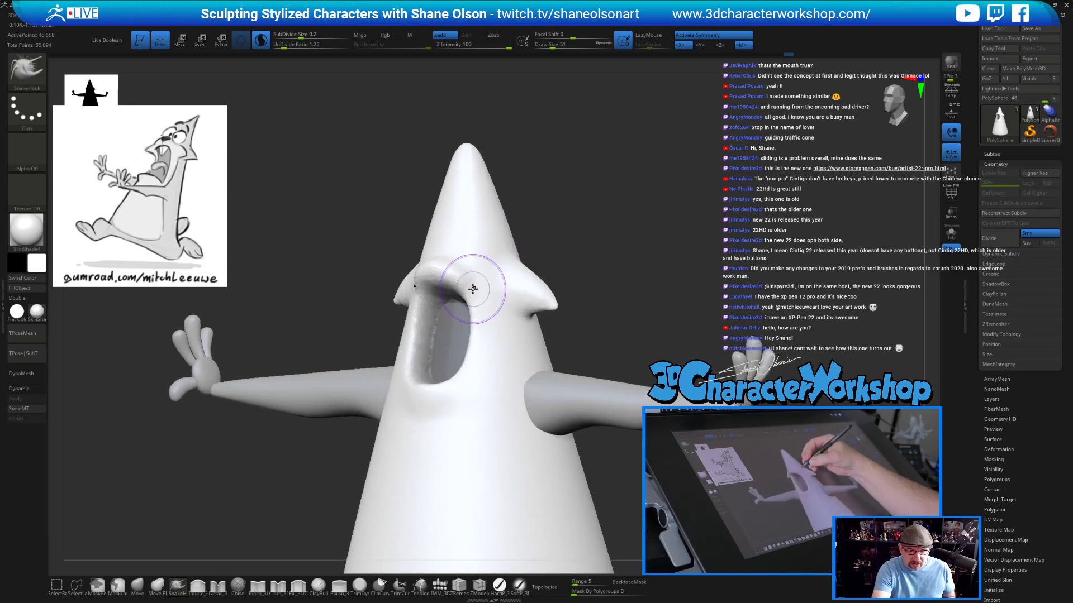
# Sculpt the rim of the character's mouth with the Standard brush at draw size 41 and smooth the surface around it.
pyautogui.press('[')
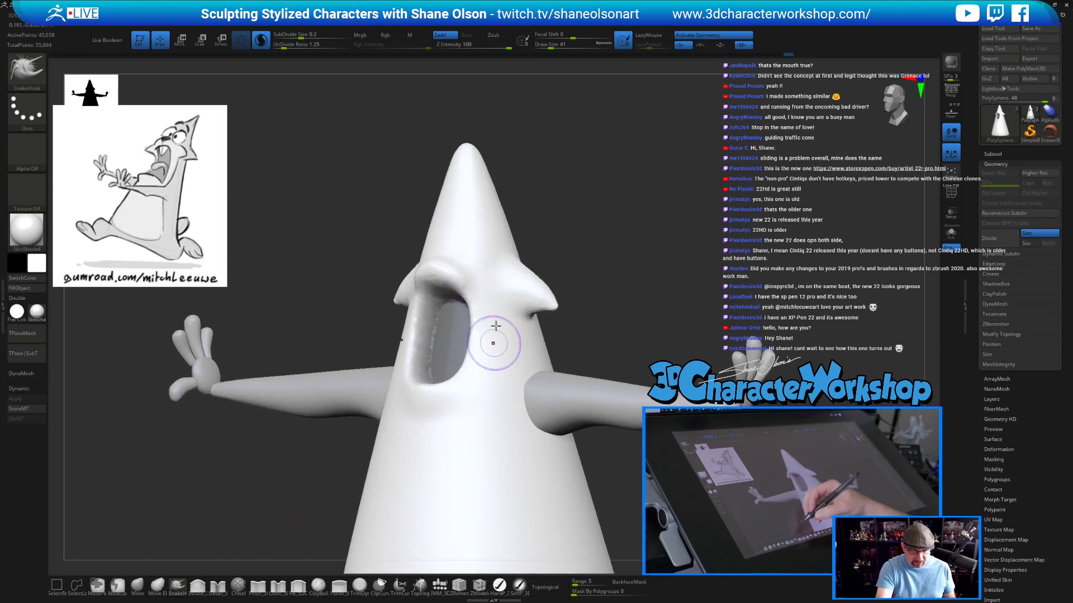
pyautogui.press('b')
pyautogui.press('s')
pyautogui.press('t')
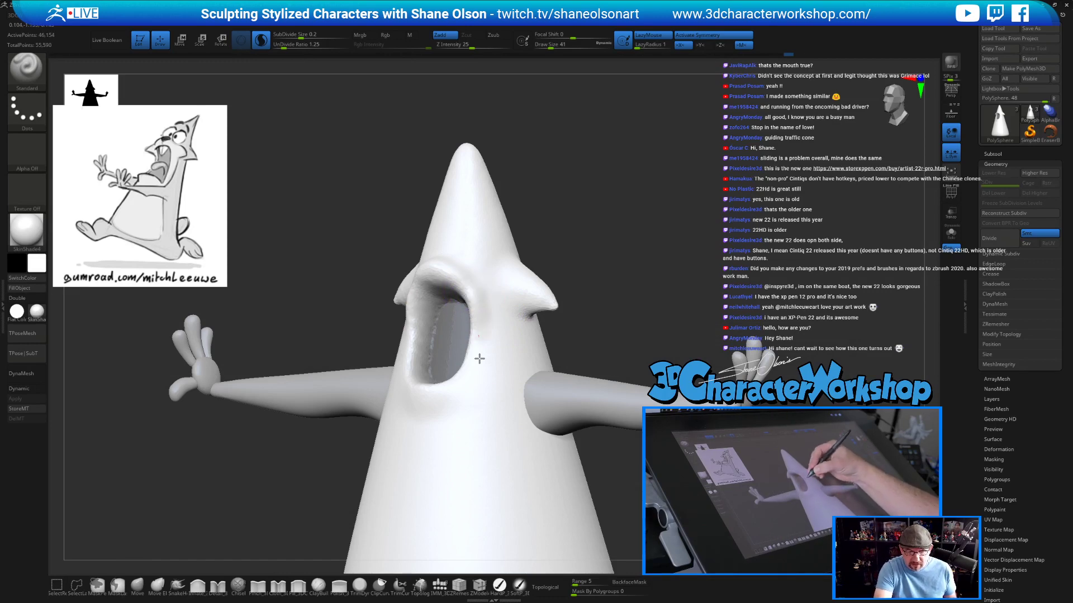
pyautogui.press('shift')
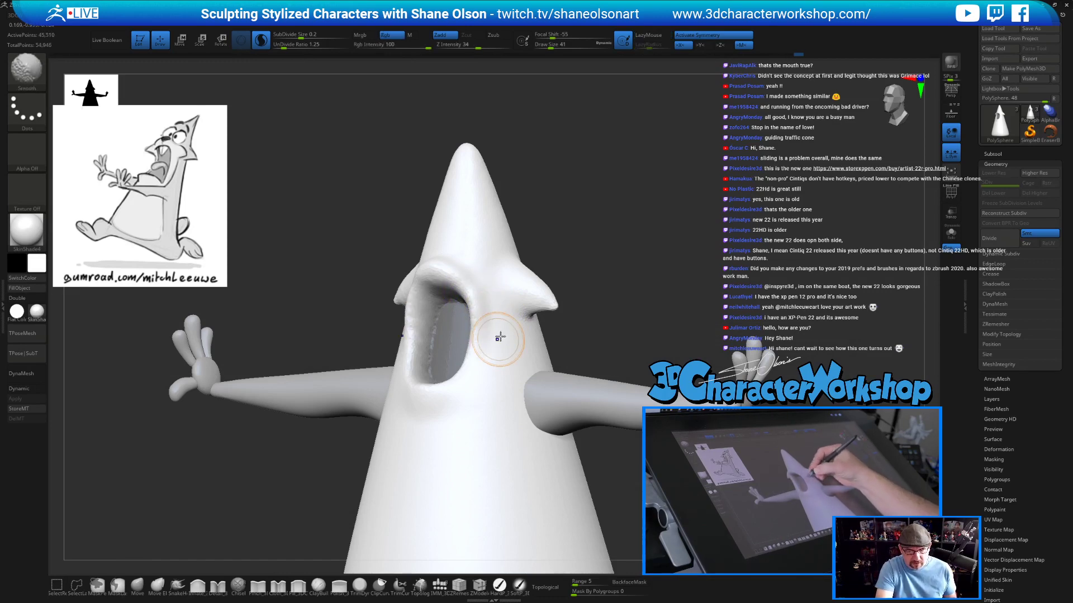
pyautogui.moveTo(502, 331); pyautogui.dragTo(561, 329, button='right')
pyautogui.press('shift')
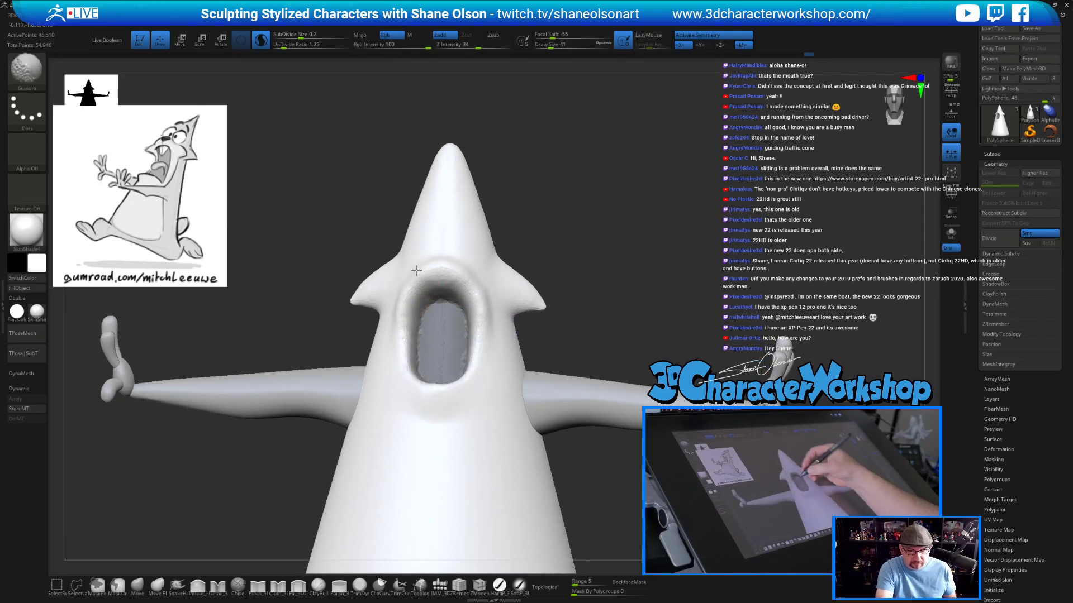
pyautogui.keyDown('shift'); pyautogui.moveTo(403, 279); pyautogui.dragTo(424, 268); pyautogui.keyUp('shift')
pyautogui.moveTo(687, 283)
pyautogui.mouseDown(button='right')
pyautogui.moveTo(639, 284)
pyautogui.moveTo(604, 245)
pyautogui.moveTo(604, 351)
pyautogui.mouseUp(button='right')
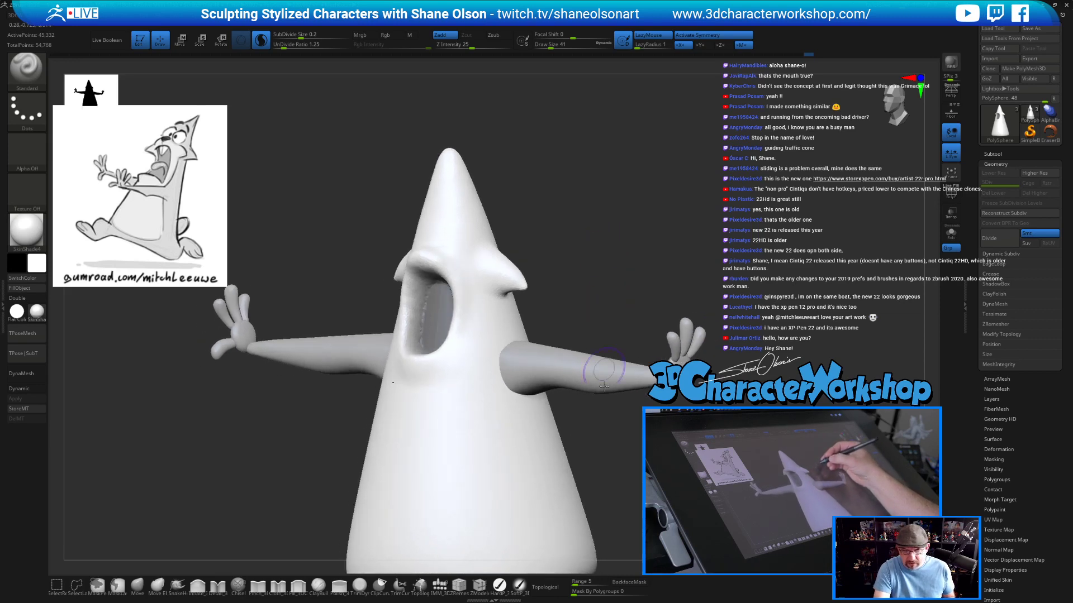
# Smooth the back wall and edges inside the mouth cavity.
pyautogui.moveTo(692, 252); pyautogui.dragTo(741, 257, button='right')
pyautogui.moveTo(448, 303)
pyautogui.keyDown('ctrl'); pyautogui.mouseDown(button='right')
pyautogui.moveTo(453, 313)
pyautogui.moveTo(438, 307)
pyautogui.mouseUp(button='right'); pyautogui.keyUp('ctrl')
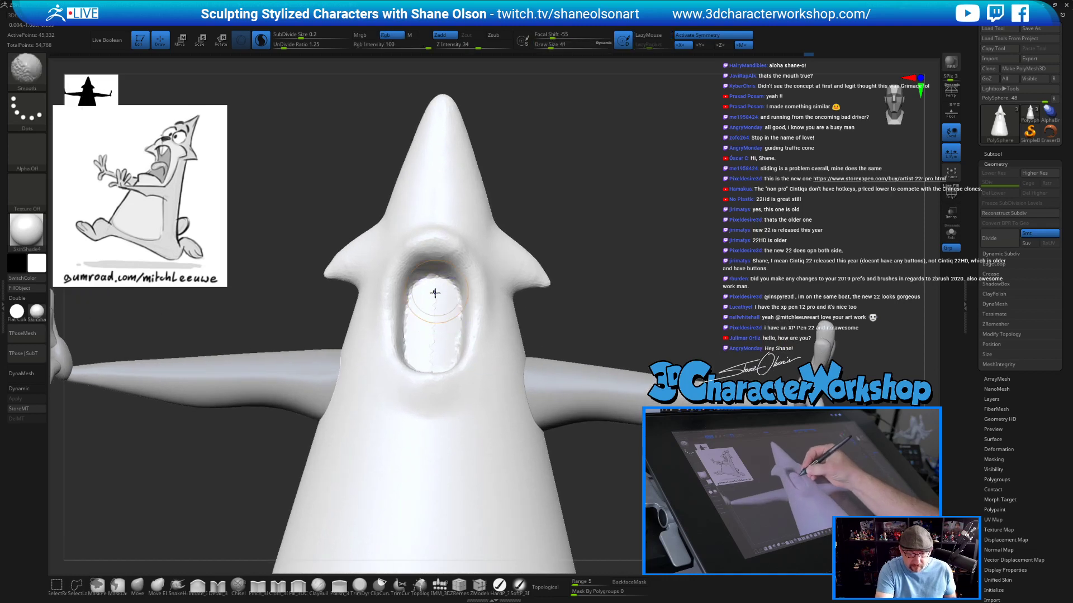
pyautogui.moveTo(434, 316)
pyautogui.keyDown('shift'); pyautogui.mouseDown()
pyautogui.moveTo(426, 341)
pyautogui.moveTo(440, 340)
pyautogui.mouseUp(); pyautogui.keyUp('shift')
pyautogui.moveTo(459, 321)
pyautogui.mouseDown(button='right')
pyautogui.moveTo(455, 333)
pyautogui.moveTo(439, 280)
pyautogui.moveTo(436, 304)
pyautogui.mouseUp(button='right')
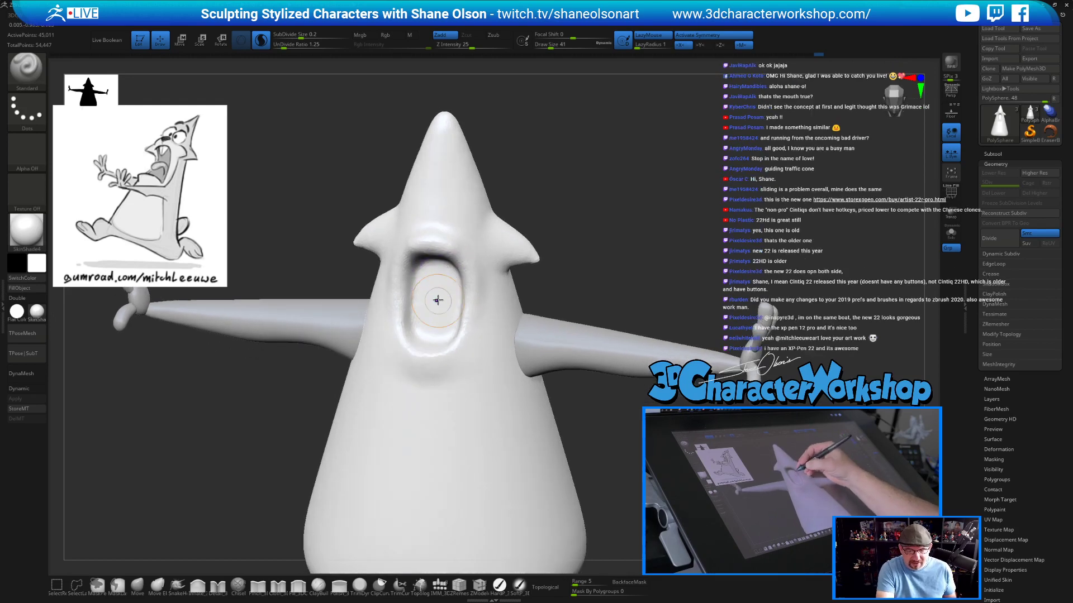
pyautogui.keyDown('shift'); pyautogui.moveTo(436, 303); pyautogui.dragTo(443, 285); pyautogui.keyUp('shift')
pyautogui.moveTo(446, 305)
pyautogui.mouseDown(button='right')
pyautogui.moveTo(457, 285)
pyautogui.moveTo(445, 290)
pyautogui.moveTo(447, 268)
pyautogui.mouseUp(button='right')
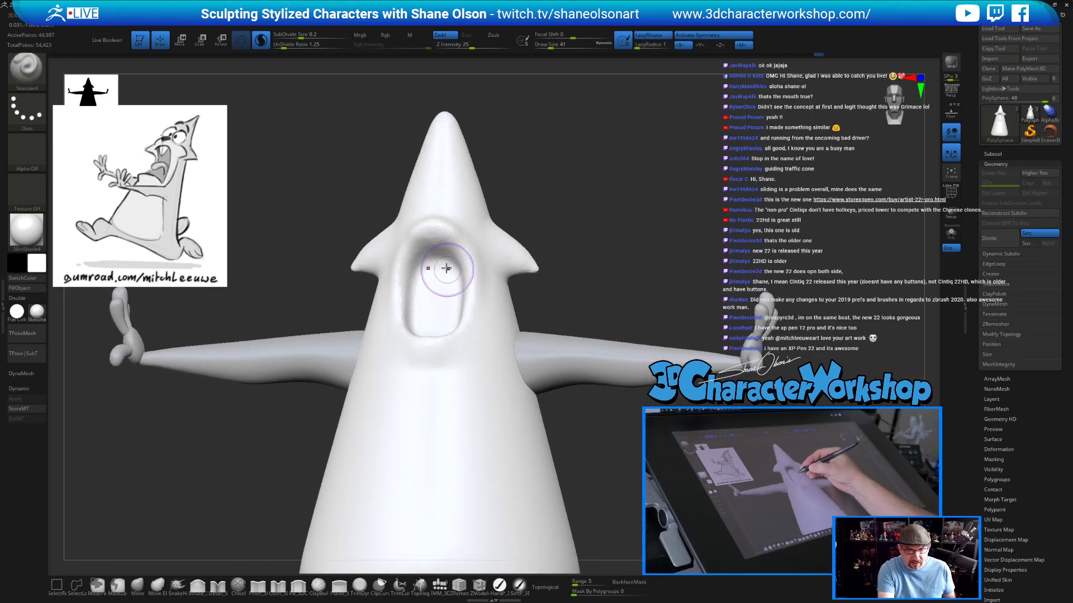
# Reshape the sides of the mouth opening into a wider oval with the Move brush.
pyautogui.click(137, 586)
pyautogui.moveTo(450, 282); pyautogui.dragTo(478, 305, button='right')
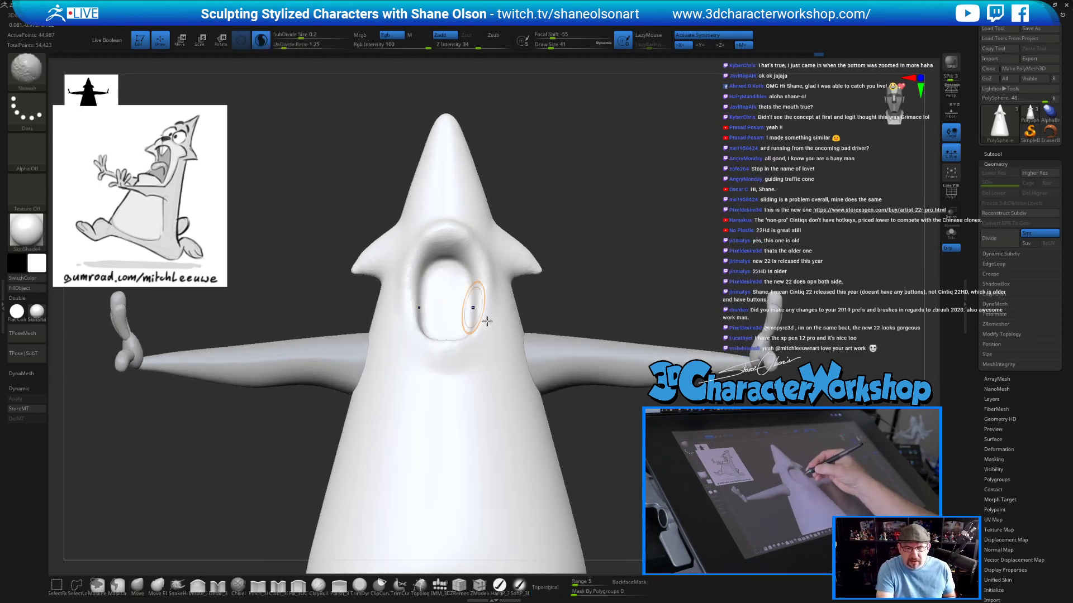
pyautogui.keyDown('ctrl'); pyautogui.moveTo(746, 427); pyautogui.dragTo(746, 425, button='right'); pyautogui.keyUp('ctrl')
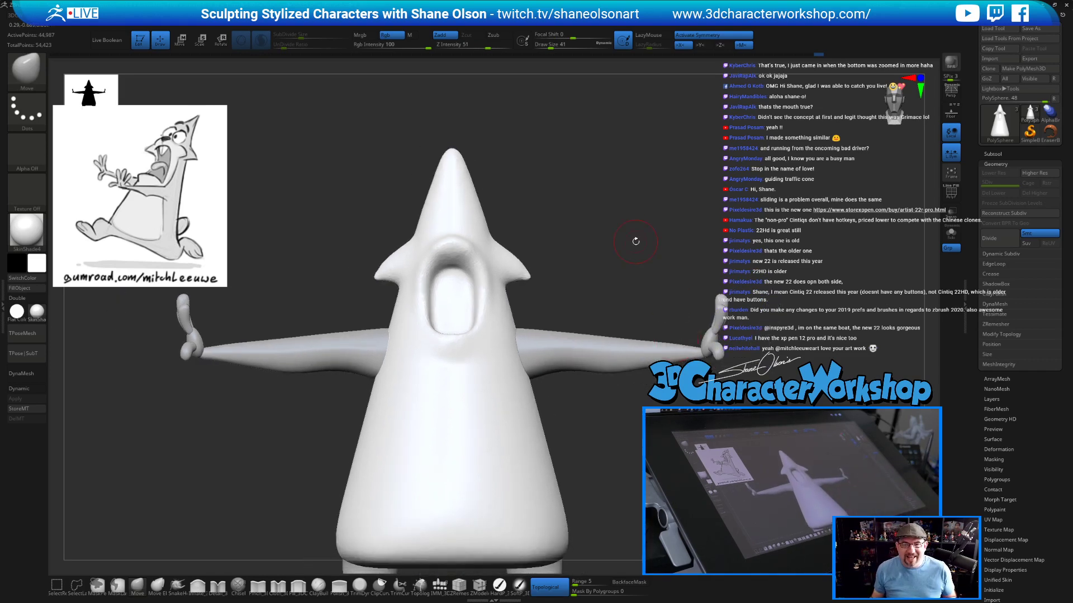
pyautogui.keyDown('alt'); pyautogui.moveTo(629, 229); pyautogui.dragTo(624, 206, button='right'); pyautogui.keyUp('alt')
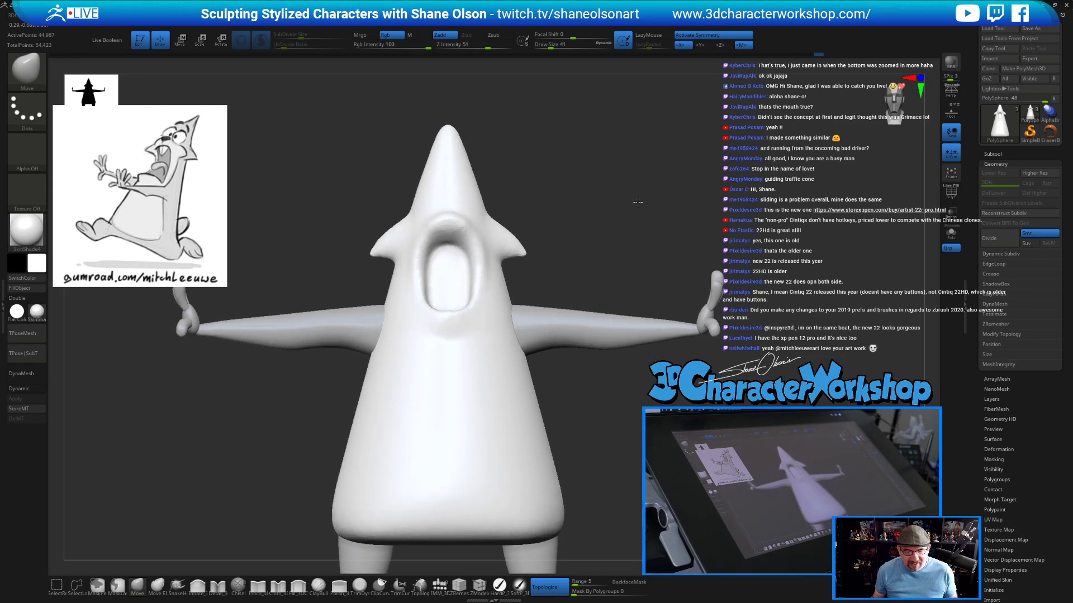
# Isolate the mouth area of the head by hiding the rest of the mesh.
pyautogui.moveTo(355, 222)
pyautogui.keyDown('ctrl'); pyautogui.keyDown('shift'); pyautogui.mouseDown()
pyautogui.moveTo(467, 287)
pyautogui.moveTo(544, 310)
pyautogui.mouseUp(); pyautogui.keyUp('shift'); pyautogui.keyUp('ctrl')
pyautogui.hotkey('ctrl', 'z')
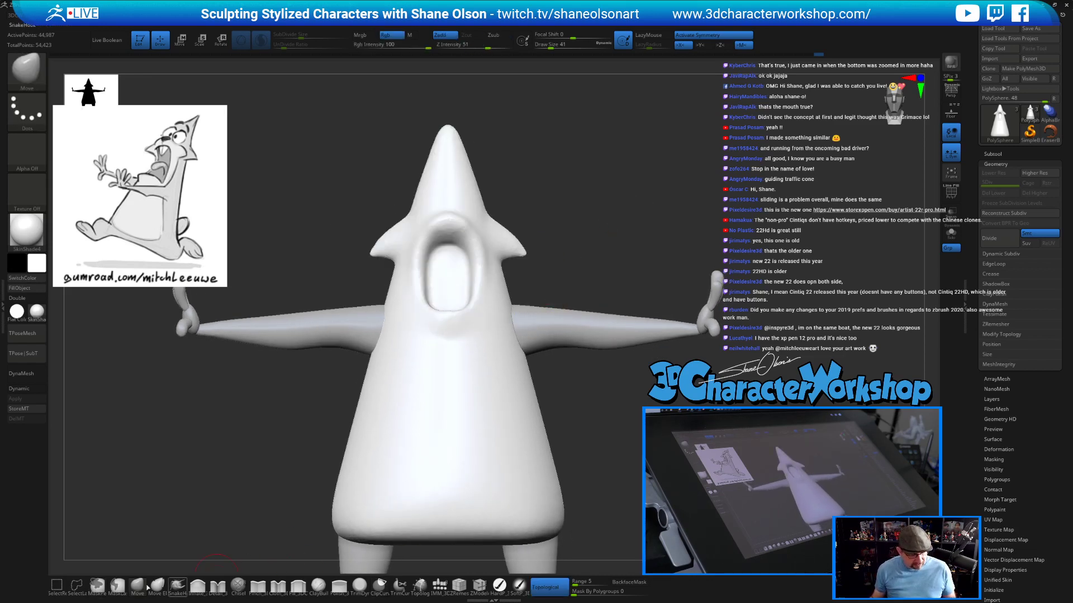
pyautogui.click(58, 584)
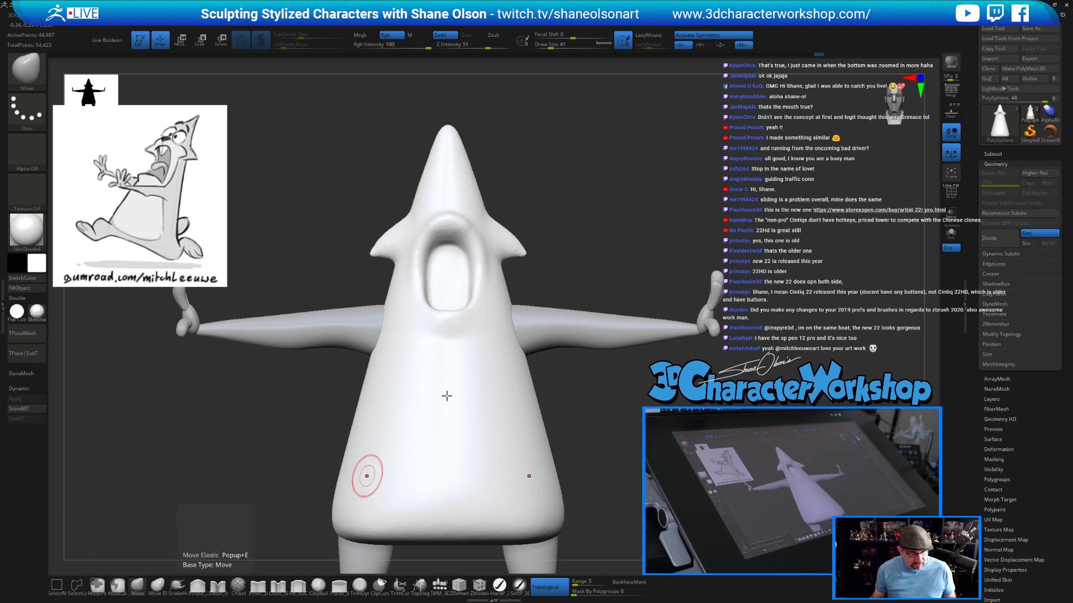
pyautogui.keyDown('ctrl'); pyautogui.keyDown('shift'); pyautogui.moveTo(346, 185); pyautogui.dragTo(546, 324); pyautogui.keyUp('shift'); pyautogui.keyUp('ctrl')
pyautogui.moveTo(648, 237); pyautogui.dragTo(524, 407)
pyautogui.click(946, 239)
pyautogui.moveTo(704, 251)
pyautogui.mouseDown()
pyautogui.moveTo(749, 253)
pyautogui.moveTo(697, 256)
pyautogui.mouseUp()
pyautogui.moveTo(631, 263)
pyautogui.keyDown('alt'); pyautogui.mouseDown()
pyautogui.moveTo(744, 236)
pyautogui.moveTo(663, 294)
pyautogui.moveTo(740, 286)
pyautogui.mouseUp(); pyautogui.keyUp('alt')
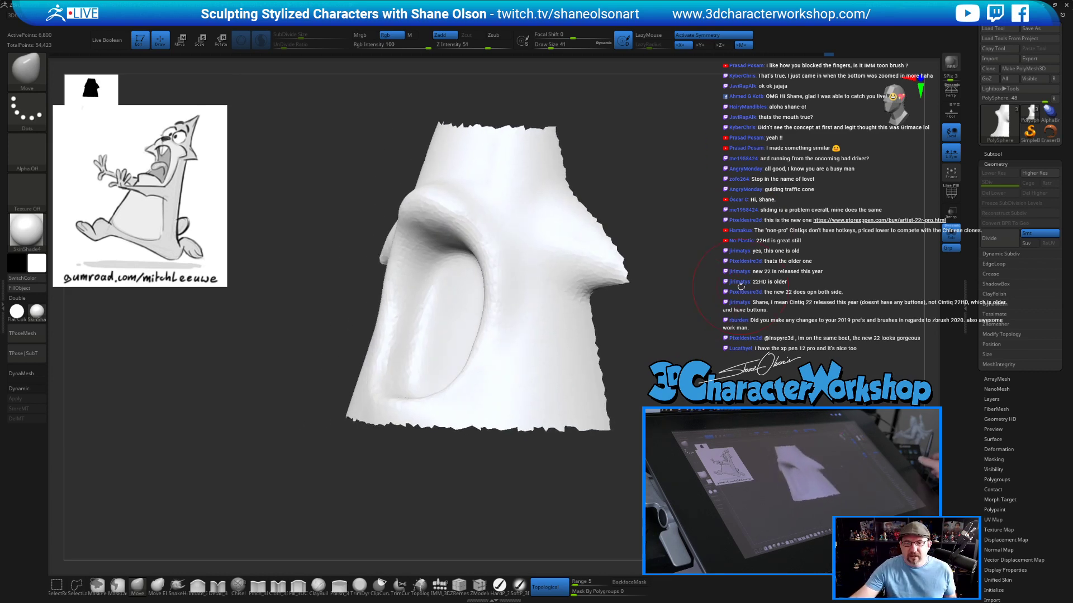
pyautogui.moveTo(694, 368)
pyautogui.mouseDown()
pyautogui.moveTo(674, 365)
pyautogui.moveTo(698, 385)
pyautogui.moveTo(690, 369)
pyautogui.mouseUp()
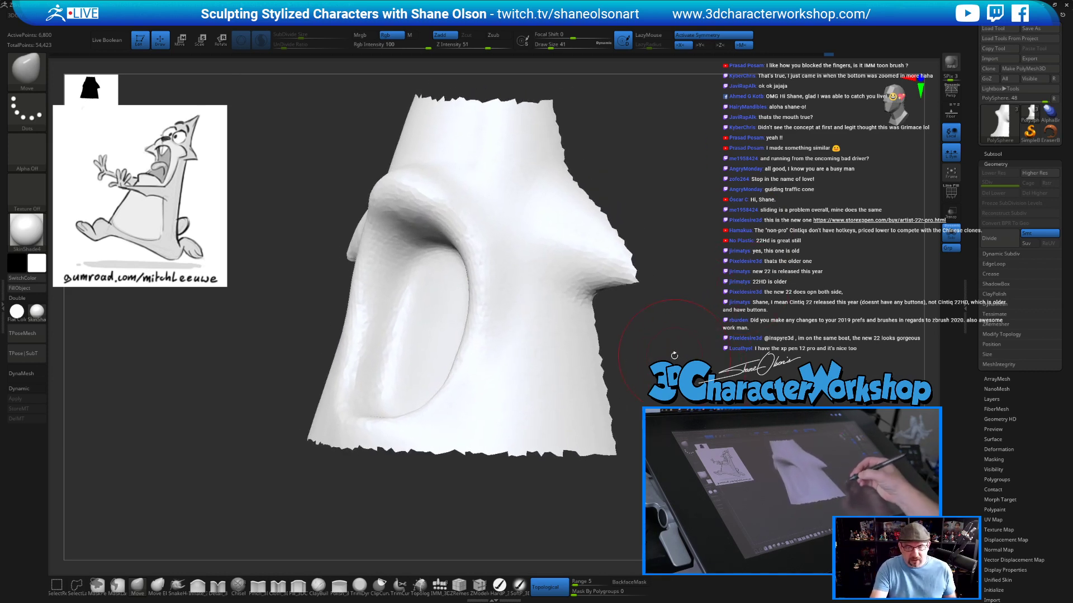
pyautogui.click(441, 586)
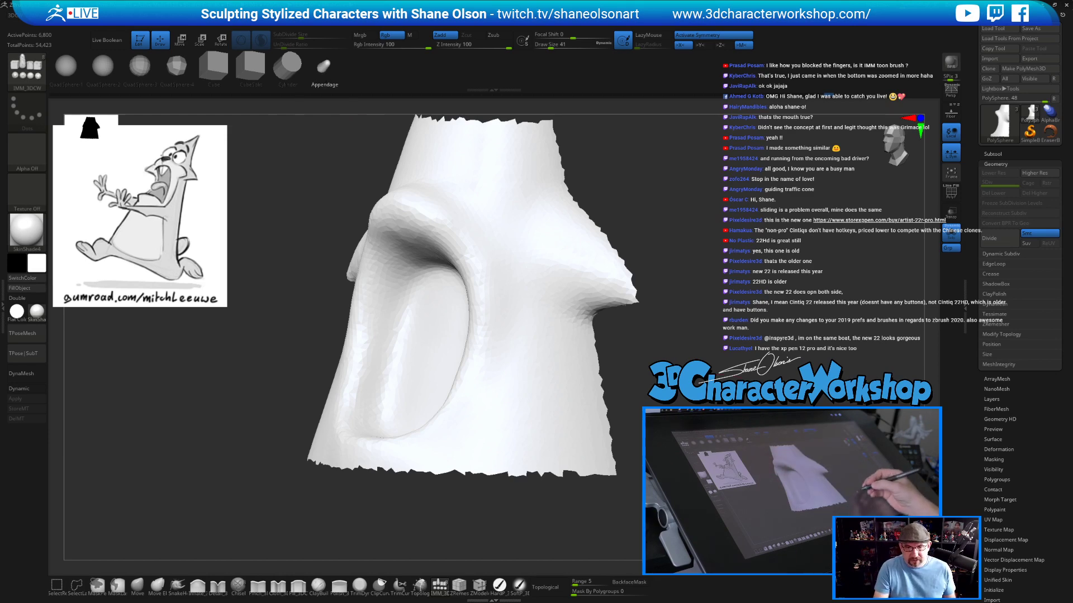
pyautogui.press('[')
pyautogui.moveTo(721, 375); pyautogui.dragTo(746, 375)
pyautogui.moveTo(659, 391); pyautogui.dragTo(688, 394)
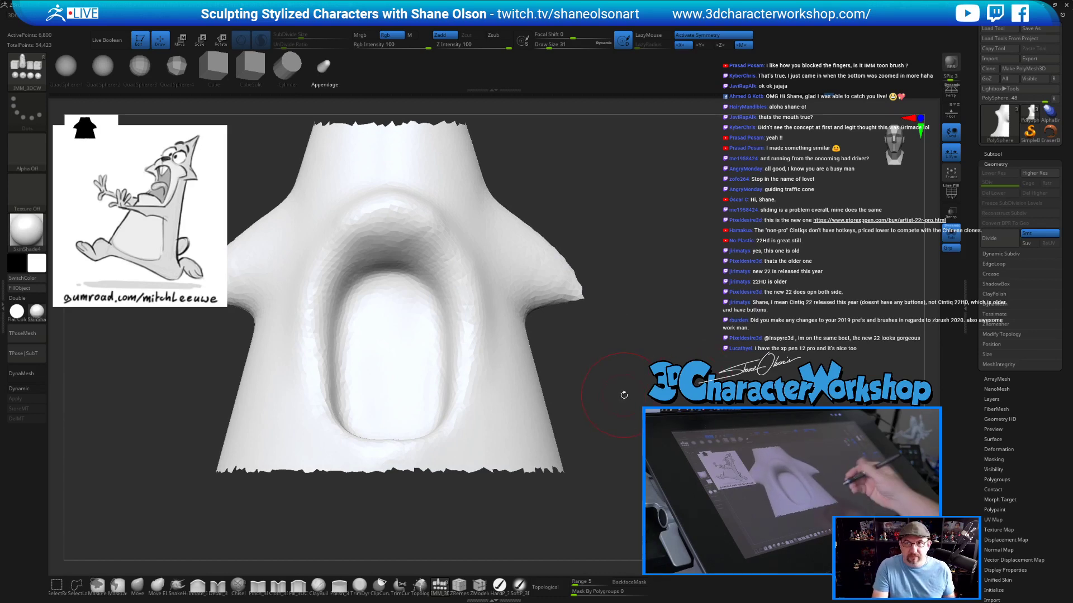
pyautogui.moveTo(619, 401)
pyautogui.keyDown('alt'); pyautogui.mouseDown()
pyautogui.moveTo(612, 395)
pyautogui.moveTo(637, 407)
pyautogui.moveTo(625, 404)
pyautogui.mouseUp(); pyautogui.keyUp('alt')
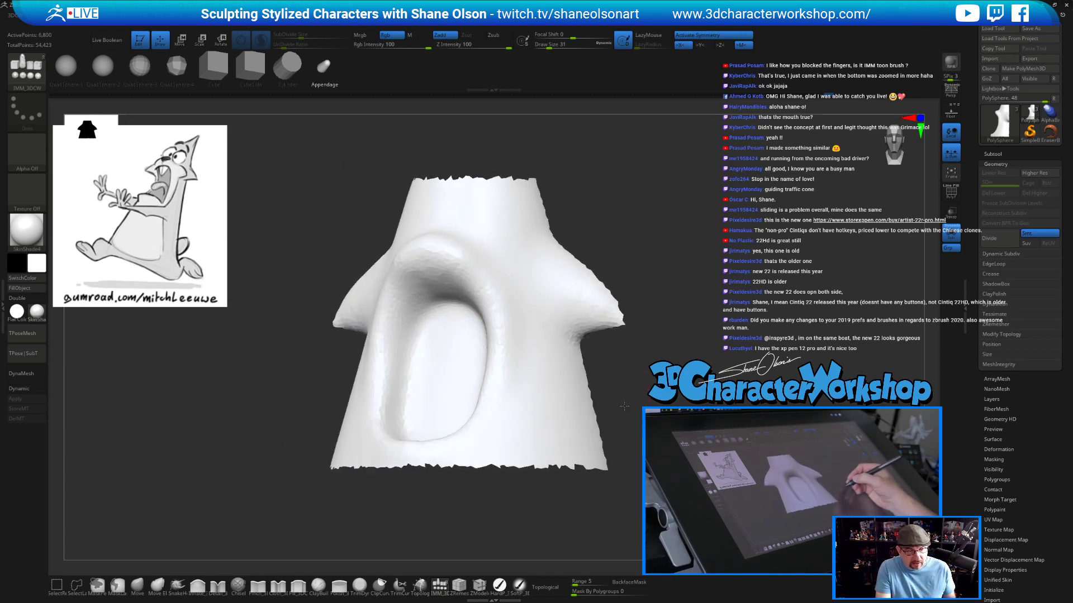
pyautogui.moveTo(461, 354)
pyautogui.mouseDown(button='right')
pyautogui.moveTo(470, 345)
pyautogui.moveTo(460, 354)
pyautogui.mouseUp(button='right')
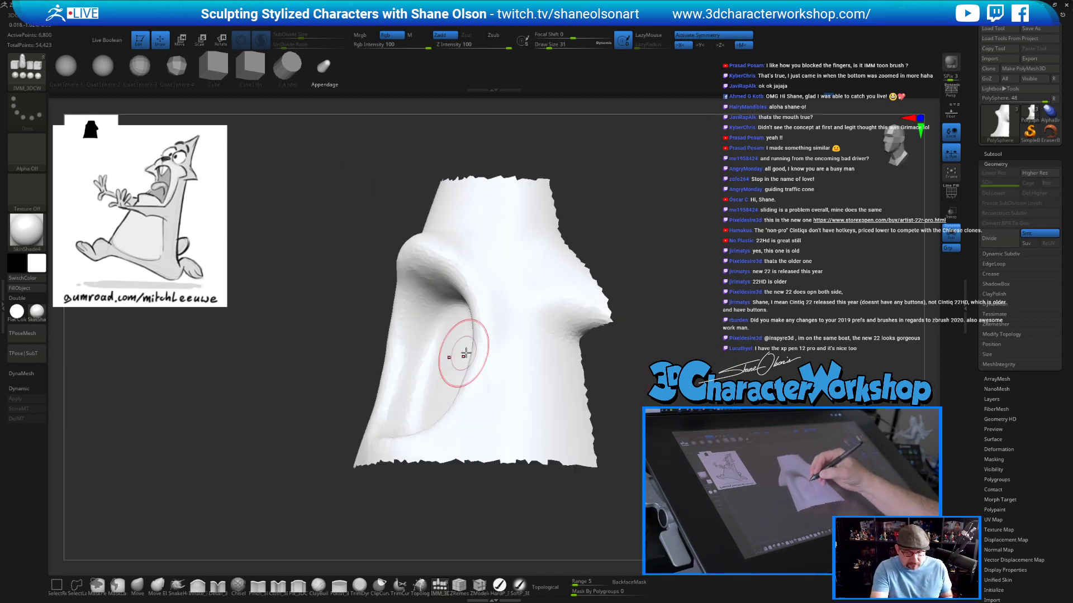
pyautogui.moveTo(661, 378)
pyautogui.mouseDown()
pyautogui.moveTo(673, 389)
pyautogui.moveTo(581, 368)
pyautogui.moveTo(677, 362)
pyautogui.moveTo(675, 326)
pyautogui.mouseUp()
# Turn on double-sided display and hide the outer parts of the head to expose the mouth cavity from behind.
pyautogui.click(26, 299)
pyautogui.moveTo(587, 451)
pyautogui.mouseDown()
pyautogui.moveTo(586, 463)
pyautogui.moveTo(586, 439)
pyautogui.mouseUp()
pyautogui.keyDown('shift'); pyautogui.moveTo(670, 338); pyautogui.dragTo(669, 329); pyautogui.keyUp('shift')
pyautogui.moveTo(634, 206)
pyautogui.keyDown('ctrl'); pyautogui.keyDown('shift'); pyautogui.mouseDown()
pyautogui.moveTo(630, 313)
pyautogui.moveTo(551, 502)
pyautogui.moveTo(531, 503)
pyautogui.mouseUp(); pyautogui.keyUp('shift'); pyautogui.keyUp('ctrl')
pyautogui.moveTo(611, 459); pyautogui.dragTo(703, 450)
pyautogui.moveTo(611, 443)
pyautogui.mouseDown()
pyautogui.moveTo(612, 423)
pyautogui.moveTo(614, 485)
pyautogui.moveTo(575, 426)
pyautogui.moveTo(575, 469)
pyautogui.mouseUp()
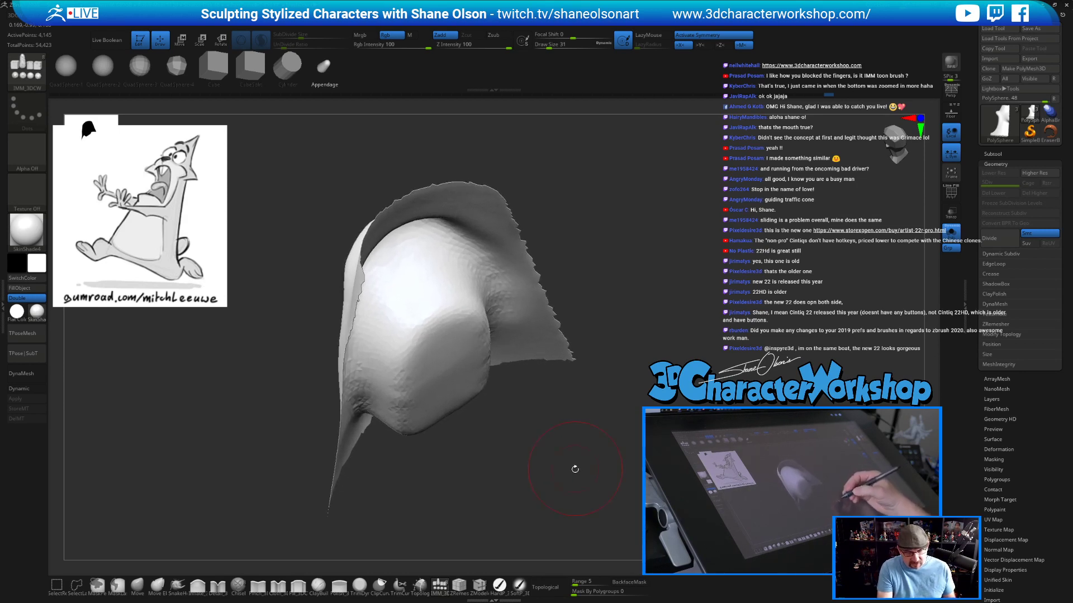
# Pull the lower back of the mouth cavity outward into a throat with the SnakeHook brush at draw size 35.
pyautogui.click(177, 585)
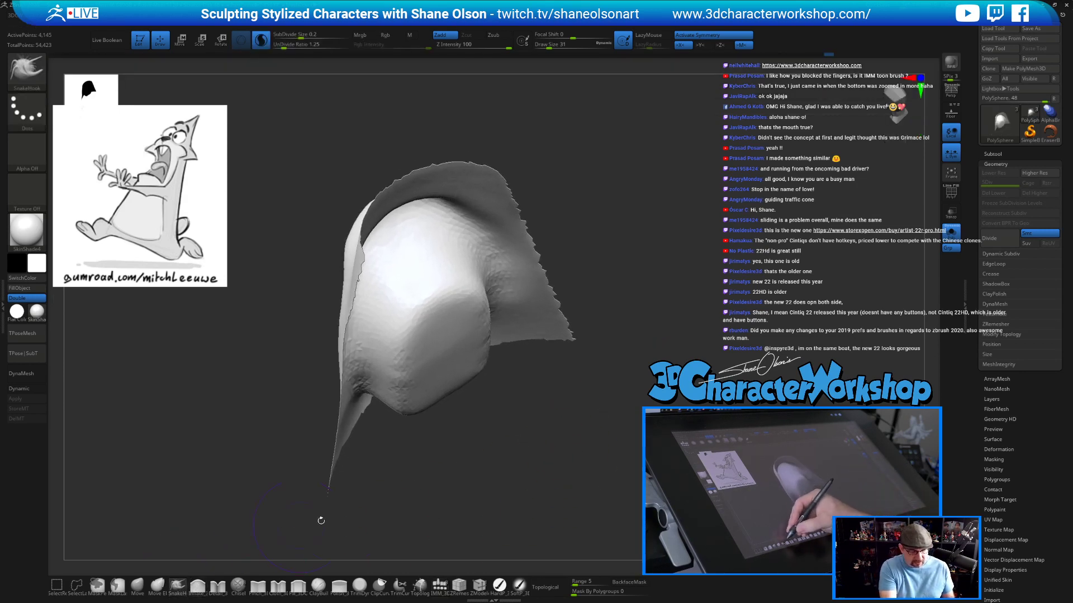
pyautogui.click(453, 373)
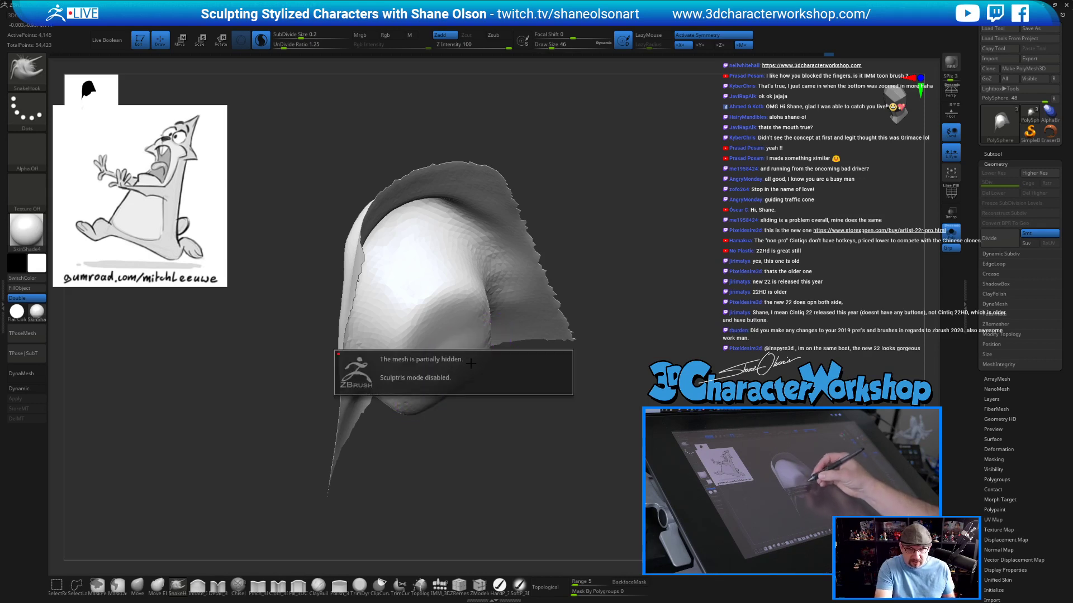
pyautogui.press('[')
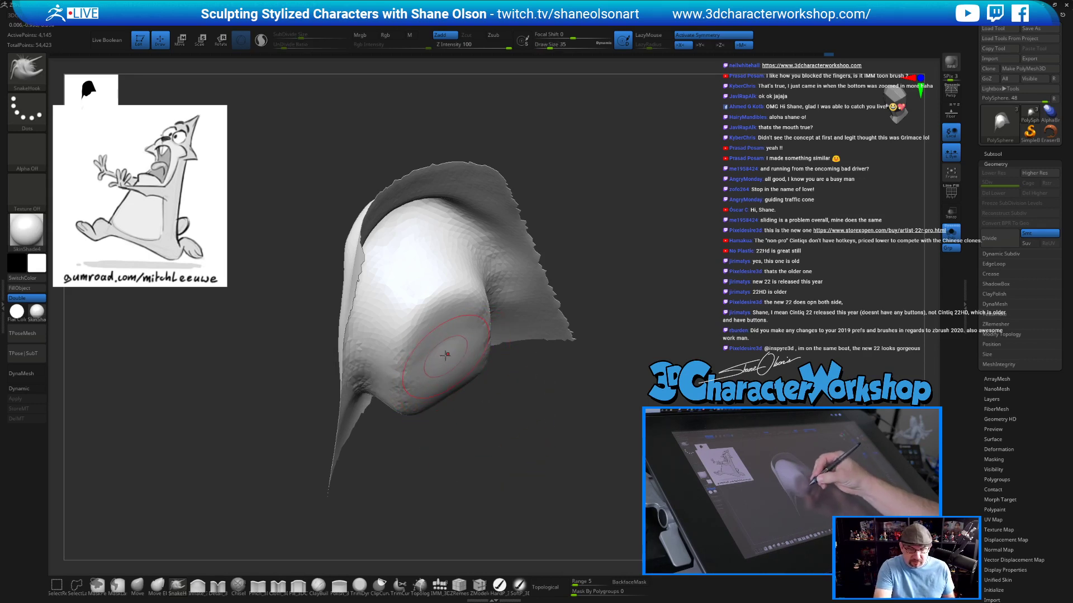
pyautogui.moveTo(500, 393)
pyautogui.mouseDown()
pyautogui.moveTo(519, 416)
pyautogui.moveTo(478, 357)
pyautogui.mouseUp()
pyautogui.press('shift')
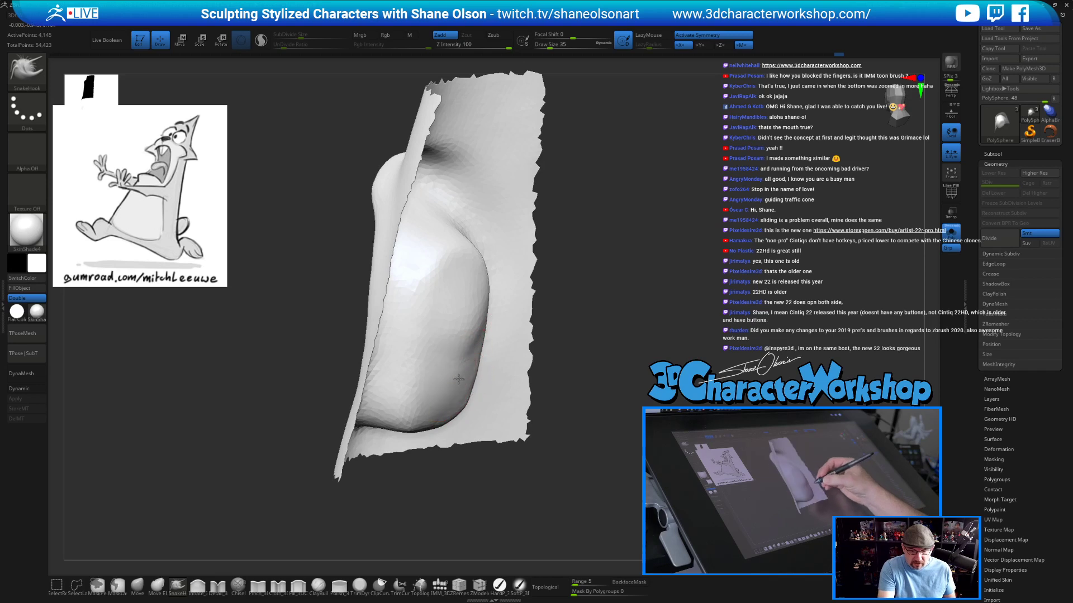
pyautogui.moveTo(489, 416); pyautogui.dragTo(493, 423)
pyautogui.moveTo(447, 391); pyautogui.dragTo(466, 363, button='right')
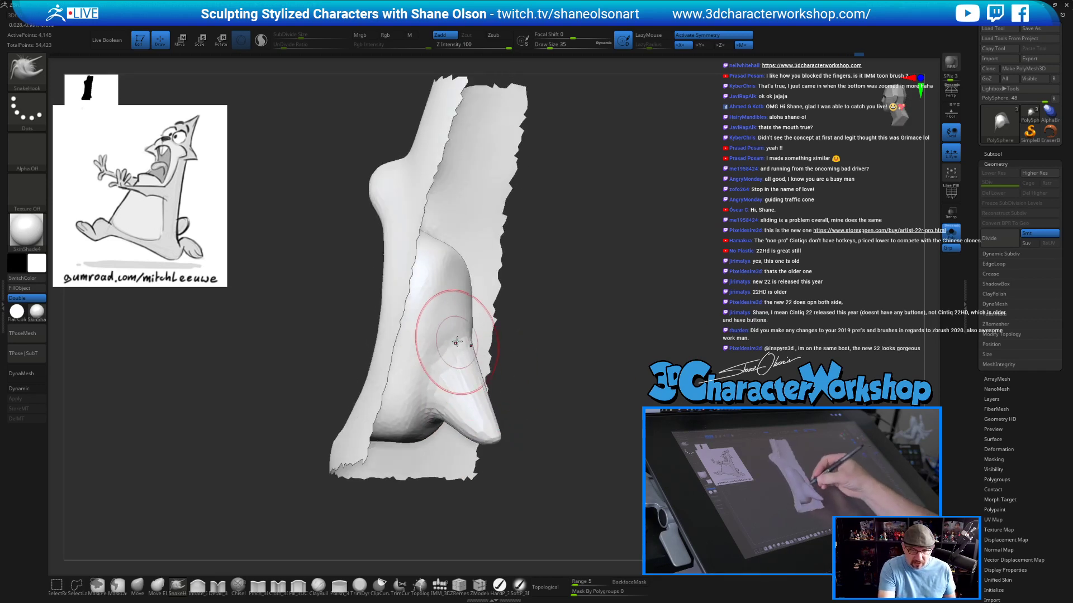
# Push the upper back wall of the mouth cavity farther back and smooth the cavity surface.
pyautogui.moveTo(455, 270); pyautogui.dragTo(457, 267)
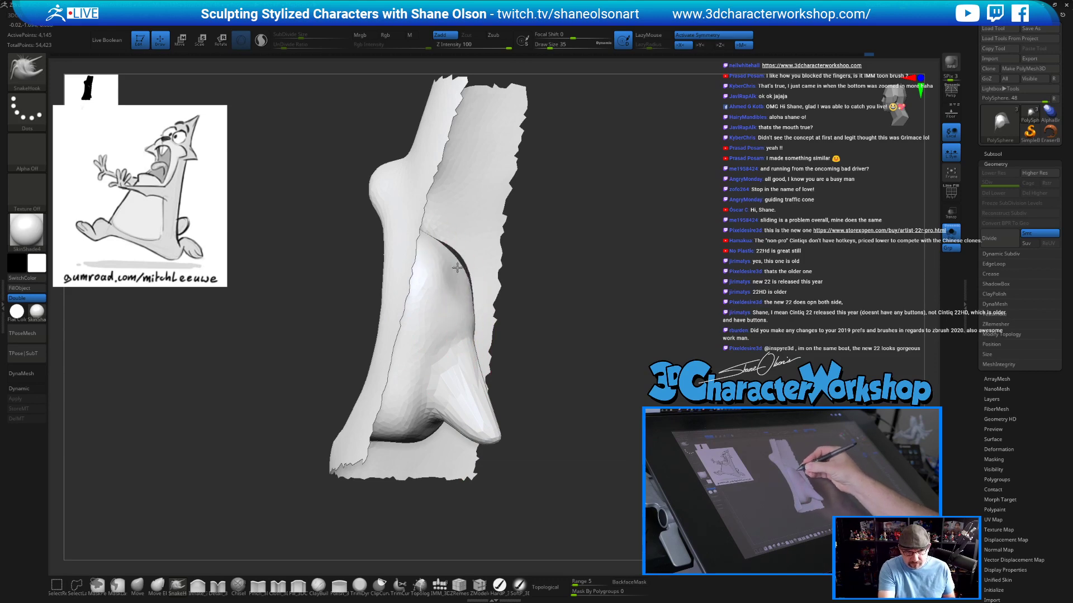
pyautogui.moveTo(475, 341); pyautogui.dragTo(458, 324, button='right')
pyautogui.keyDown('shift'); pyautogui.moveTo(393, 301); pyautogui.dragTo(370, 327); pyautogui.keyUp('shift')
pyautogui.keyDown('shift'); pyautogui.moveTo(387, 386); pyautogui.dragTo(395, 398); pyautogui.keyUp('shift')
# Shape a small hanging uvula at the top of the throat opening with the SnakeHook brush at draw size 16.
pyautogui.moveTo(514, 458)
pyautogui.mouseDown()
pyautogui.moveTo(599, 441)
pyautogui.moveTo(596, 367)
pyautogui.moveTo(608, 400)
pyautogui.moveTo(591, 352)
pyautogui.mouseUp()
pyautogui.press('s')
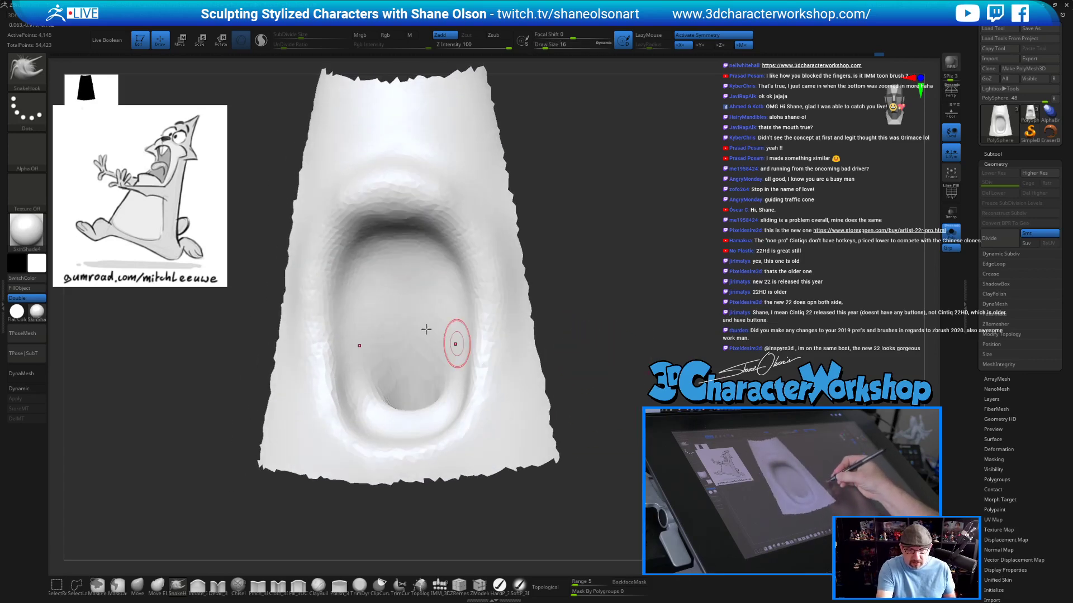
pyautogui.moveTo(411, 318)
pyautogui.mouseDown(button='right')
pyautogui.moveTo(432, 308)
pyautogui.moveTo(411, 323)
pyautogui.mouseUp(button='right')
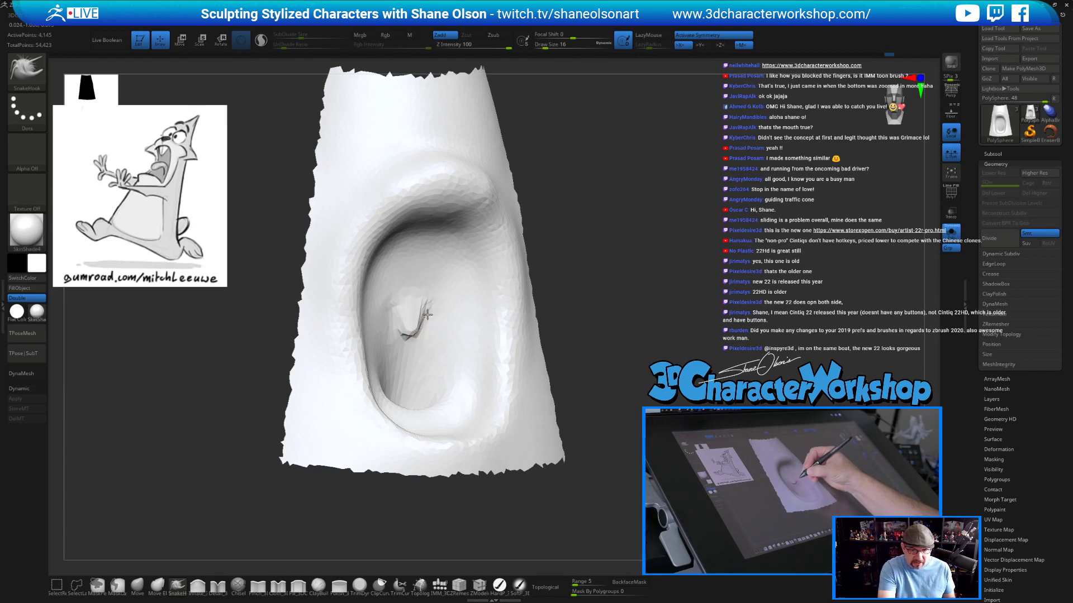
pyautogui.moveTo(450, 322); pyautogui.dragTo(439, 334, button='right')
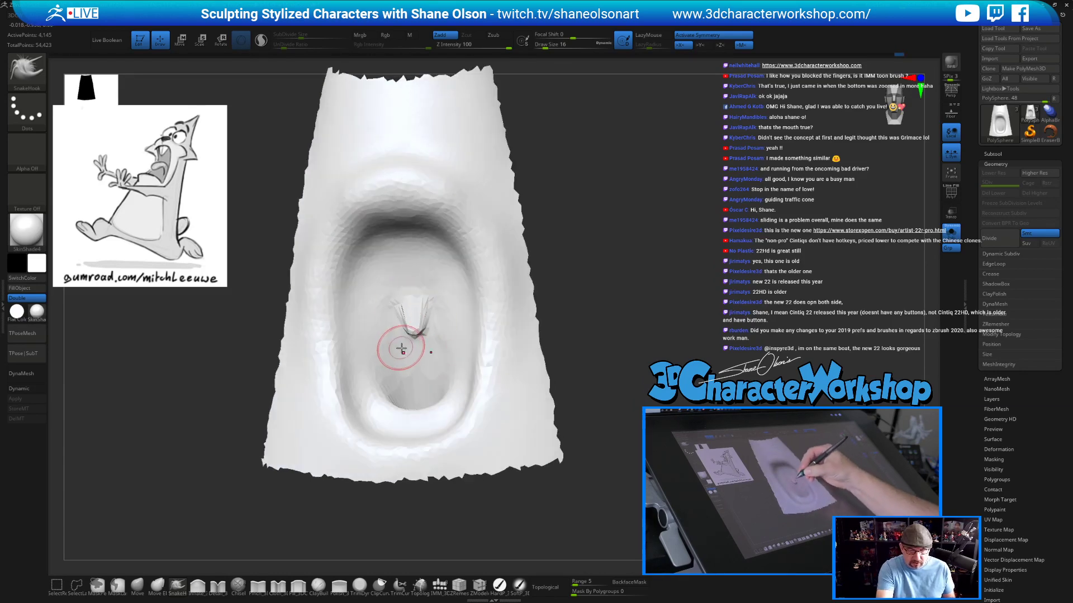
pyautogui.moveTo(388, 321)
pyautogui.mouseDown(button='right')
pyautogui.moveTo(472, 379)
pyautogui.moveTo(447, 454)
pyautogui.moveTo(432, 424)
pyautogui.moveTo(460, 433)
pyautogui.mouseUp(button='right')
pyautogui.moveTo(637, 407); pyautogui.dragTo(671, 392)
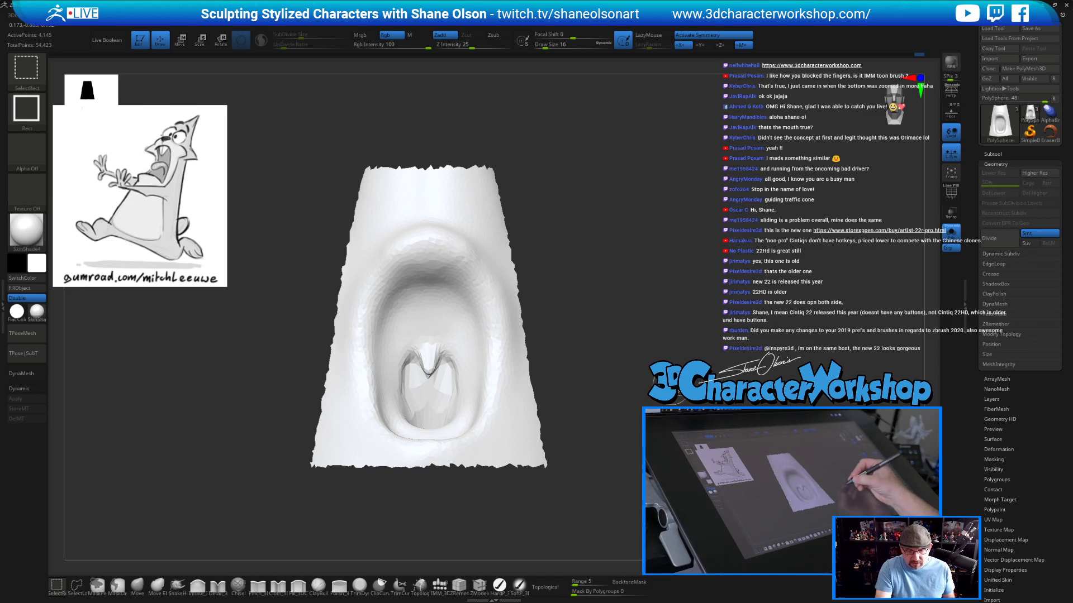
# Unhide the whole mesh and smooth the uvula and throat opening in Sculptris Pro mode.
pyautogui.keyDown('ctrl'); pyautogui.keyDown('shift'); pyautogui.click(678, 395); pyautogui.keyUp('shift'); pyautogui.keyUp('ctrl')
pyautogui.click(261, 40)
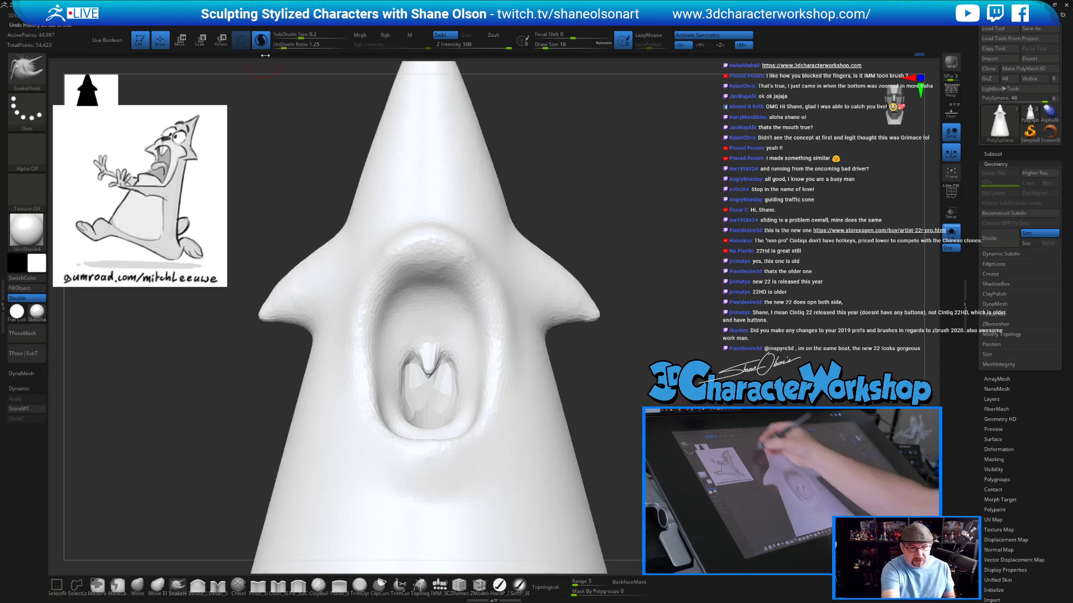
pyautogui.moveTo(430, 356)
pyautogui.keyDown('shift'); pyautogui.mouseDown()
pyautogui.moveTo(429, 365)
pyautogui.moveTo(450, 343)
pyautogui.mouseUp(); pyautogui.keyUp('shift')
pyautogui.press('ctrl')
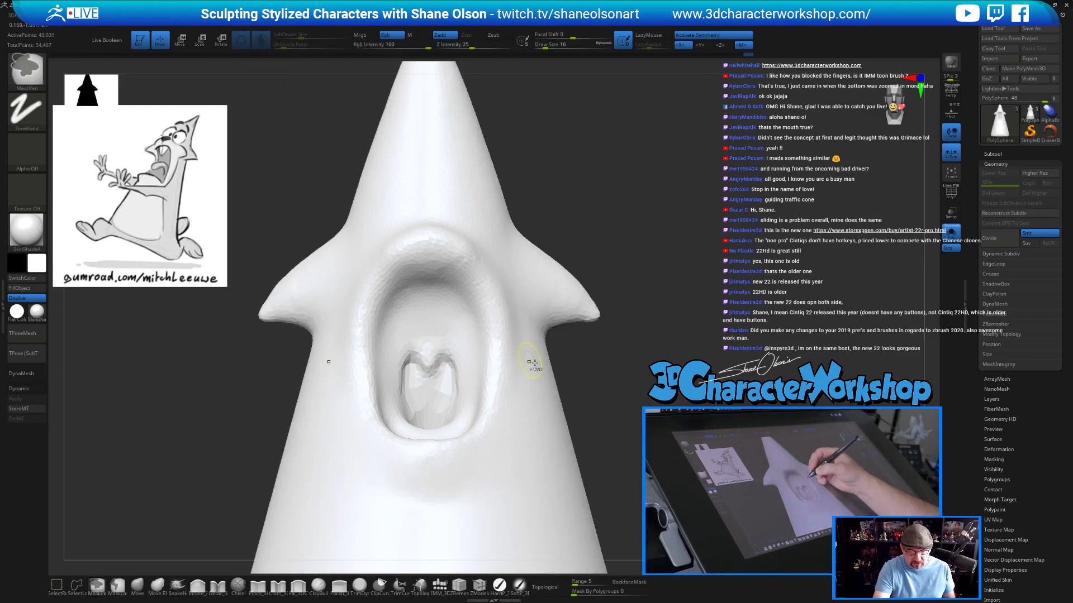
pyautogui.press('shift')
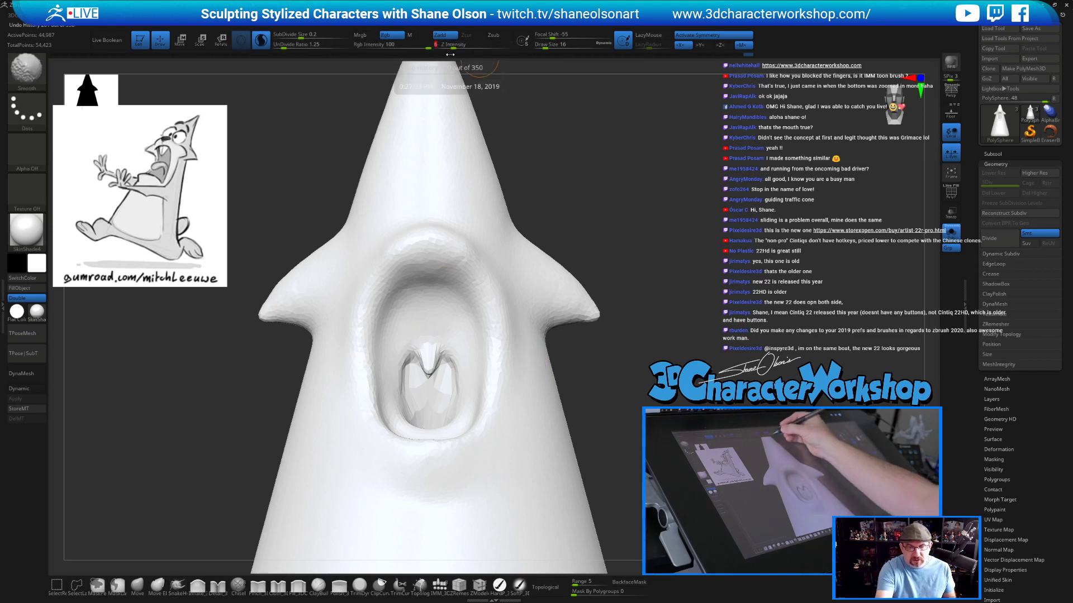
pyautogui.moveTo(448, 338)
pyautogui.keyDown('shift'); pyautogui.mouseDown()
pyautogui.moveTo(436, 372)
pyautogui.moveTo(418, 378)
pyautogui.mouseUp(); pyautogui.keyUp('shift')
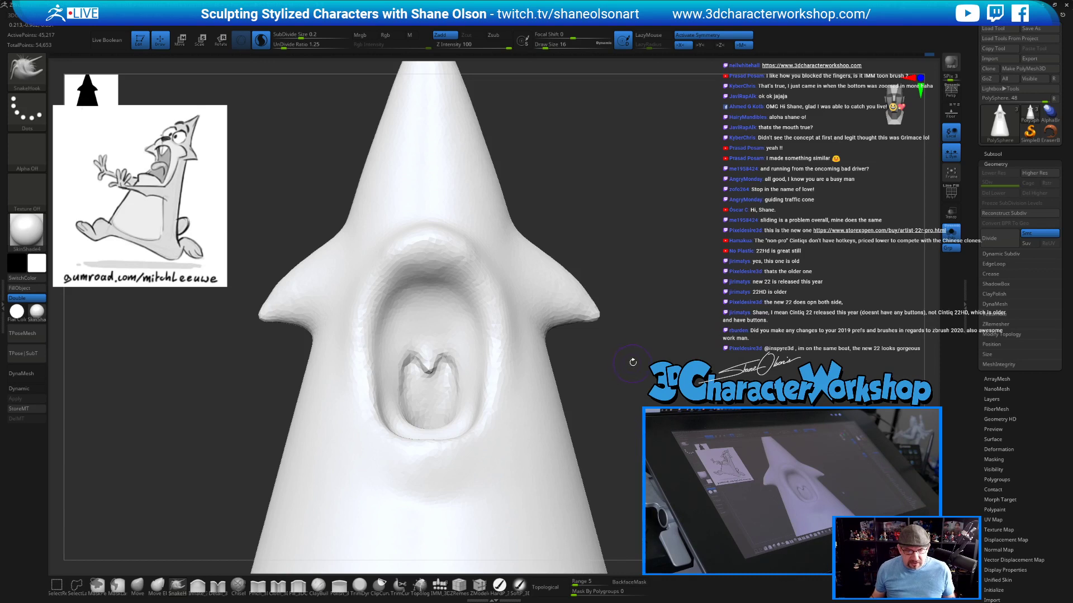
pyautogui.moveTo(630, 364); pyautogui.dragTo(633, 354)
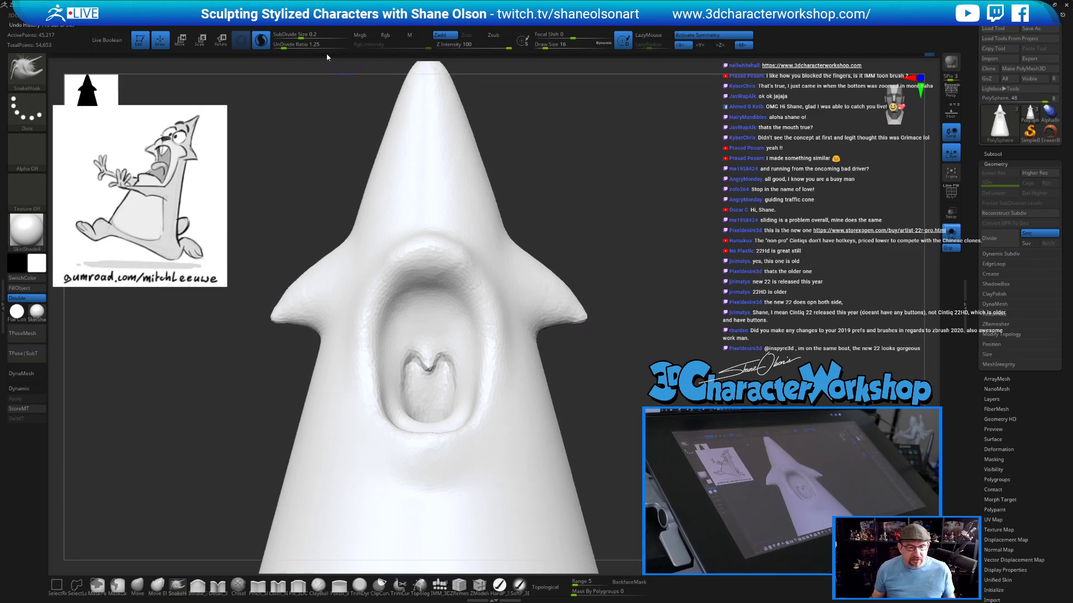
# Undo the last smoothing, set the Sculptris Pro SubDivide Size to 0.15 and smooth the uvula and throat opening again with the polyframe shown.
pyautogui.hotkey('ctrl', 'z')
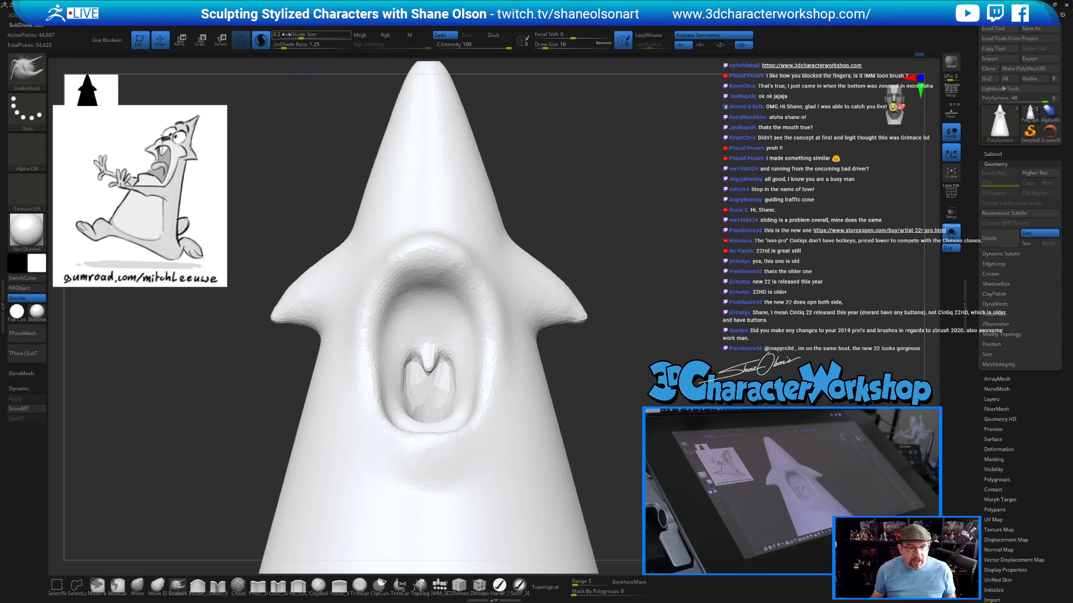
pyautogui.click(323, 36)
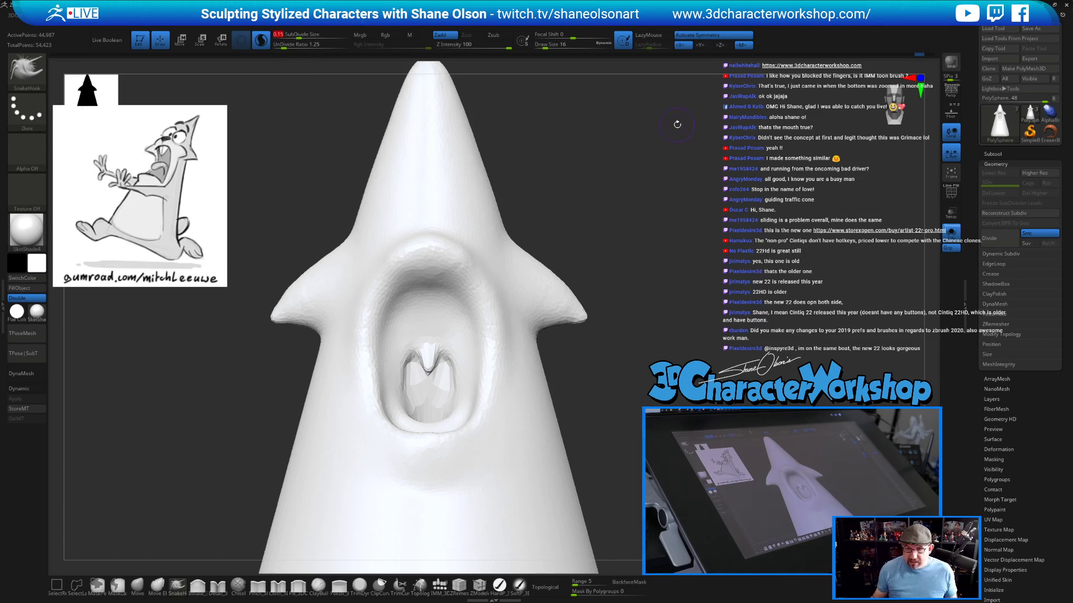
pyautogui.moveTo(429, 345)
pyautogui.keyDown('shift'); pyautogui.mouseDown()
pyautogui.moveTo(417, 368)
pyautogui.moveTo(439, 389)
pyautogui.moveTo(426, 347)
pyautogui.mouseUp(); pyautogui.keyUp('shift')
pyautogui.moveTo(506, 369)
pyautogui.mouseDown(button='right')
pyautogui.moveTo(510, 412)
pyautogui.moveTo(525, 407)
pyautogui.moveTo(522, 358)
pyautogui.mouseUp(button='right')
pyautogui.hotkey('shift', 'f')
pyautogui.moveTo(523, 358)
pyautogui.keyDown('shift'); pyautogui.mouseDown()
pyautogui.moveTo(526, 513)
pyautogui.moveTo(498, 473)
pyautogui.mouseUp(); pyautogui.keyUp('shift')
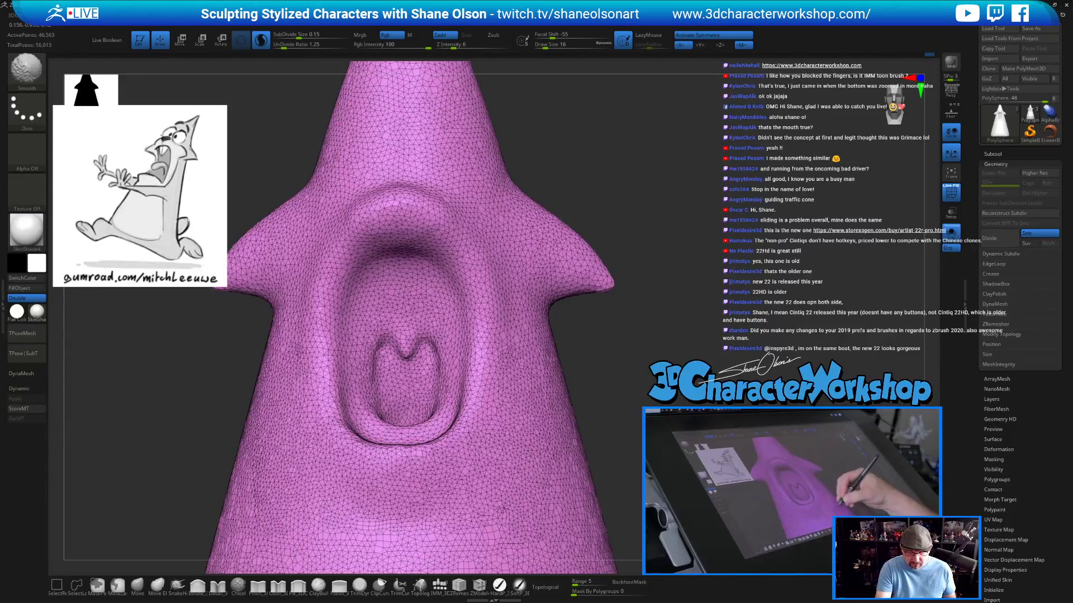
pyautogui.moveTo(553, 483)
pyautogui.keyDown('ctrl'); pyautogui.mouseDown(button='right')
pyautogui.moveTo(548, 468)
pyautogui.moveTo(581, 475)
pyautogui.mouseUp(button='right'); pyautogui.keyUp('ctrl')
pyautogui.press('shift')
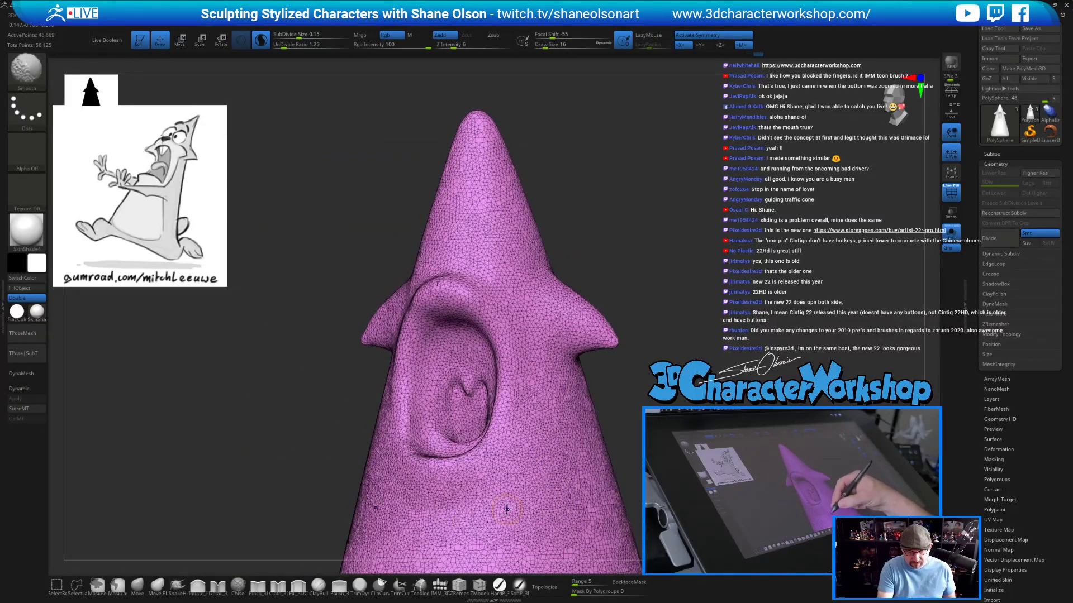
# Try smoothing the side and lower front of the cone body with Sculptris Pro retopologizing, and undo the strokes.
pyautogui.press('shift')
pyautogui.press('shift')
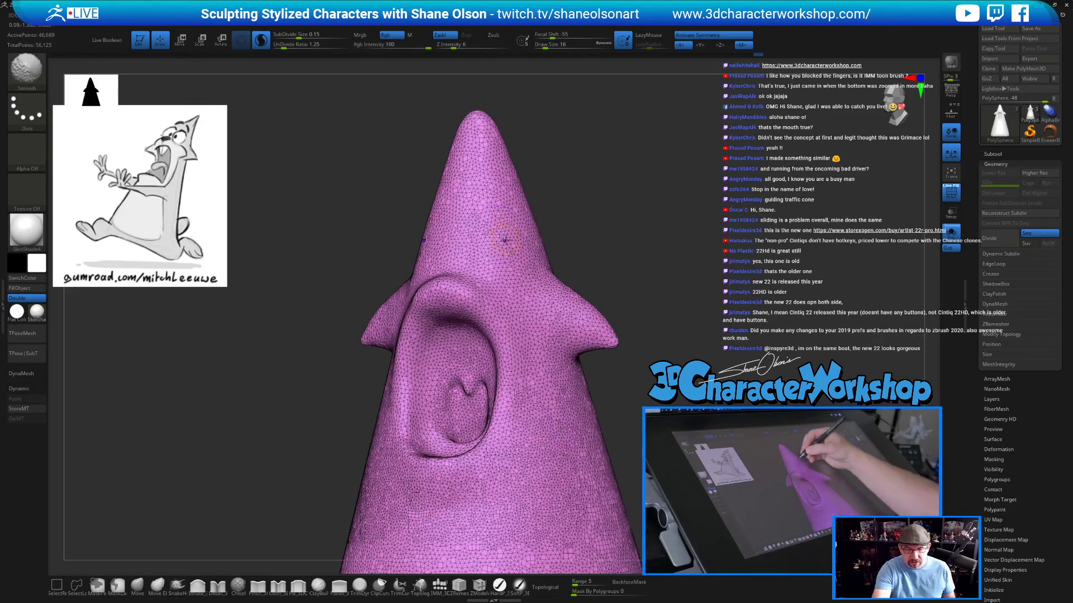
pyautogui.keyDown('shift'); pyautogui.moveTo(516, 285); pyautogui.dragTo(555, 479); pyautogui.keyUp('shift')
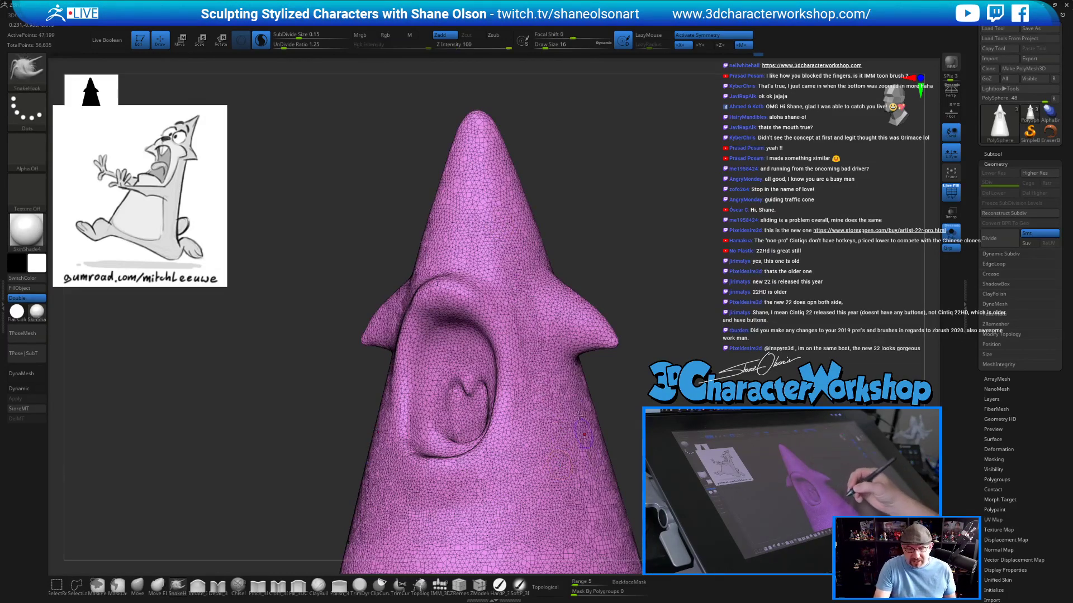
pyautogui.hotkey('ctrl', 'z')
pyautogui.hotkey('ctrl', 'z')
pyautogui.keyDown('alt'); pyautogui.moveTo(626, 412); pyautogui.dragTo(619, 346); pyautogui.keyUp('alt')
pyautogui.keyDown('shift'); pyautogui.moveTo(450, 412); pyautogui.dragTo(539, 544); pyautogui.keyUp('shift')
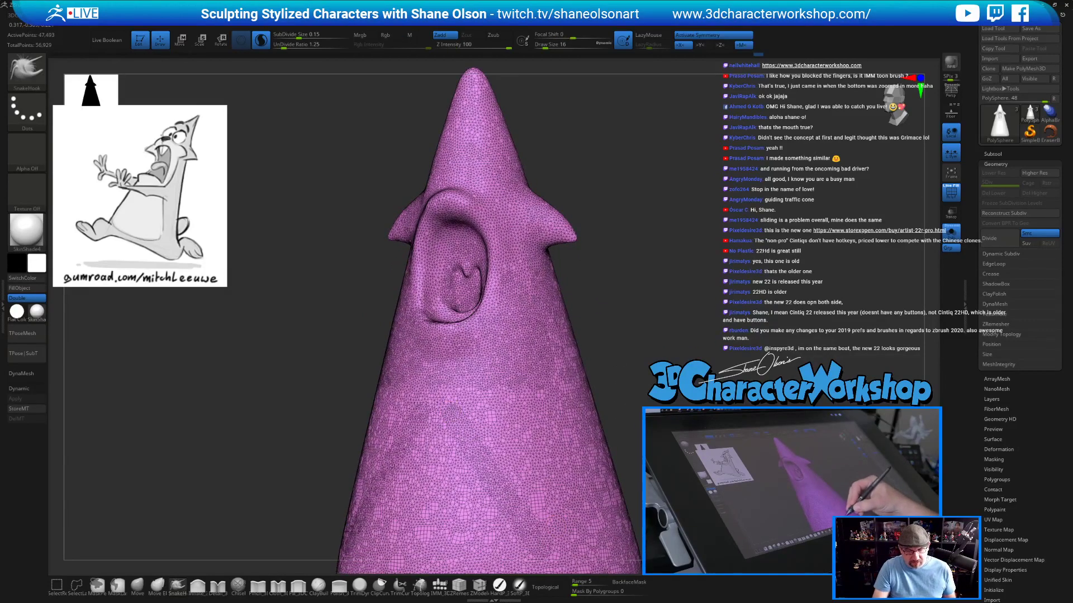
pyautogui.keyDown('alt'); pyautogui.moveTo(659, 486); pyautogui.dragTo(661, 436); pyautogui.keyUp('alt')
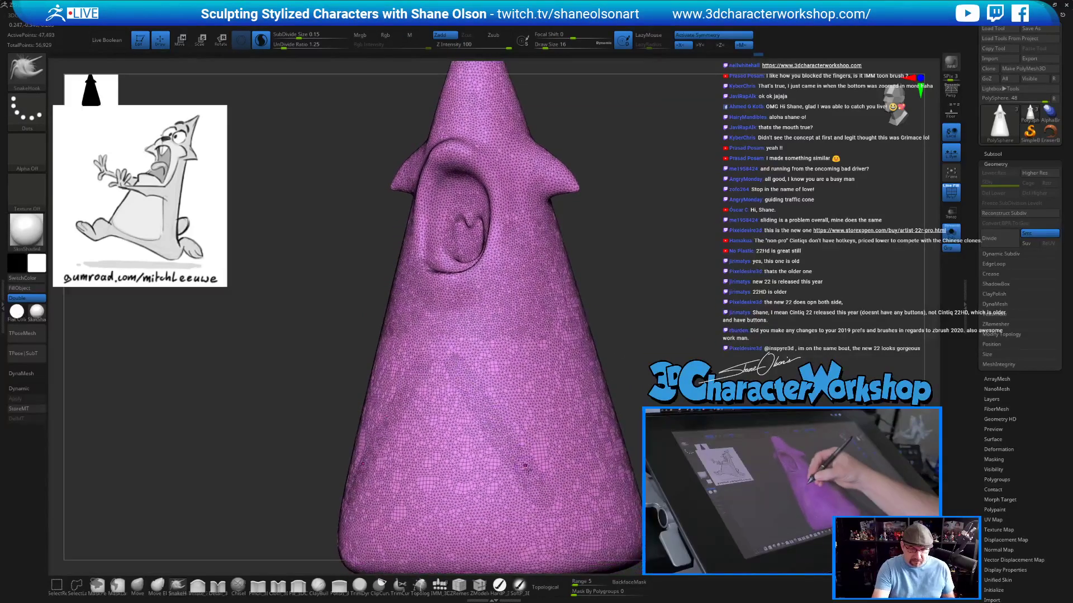
pyautogui.hotkey('ctrl', 'z')
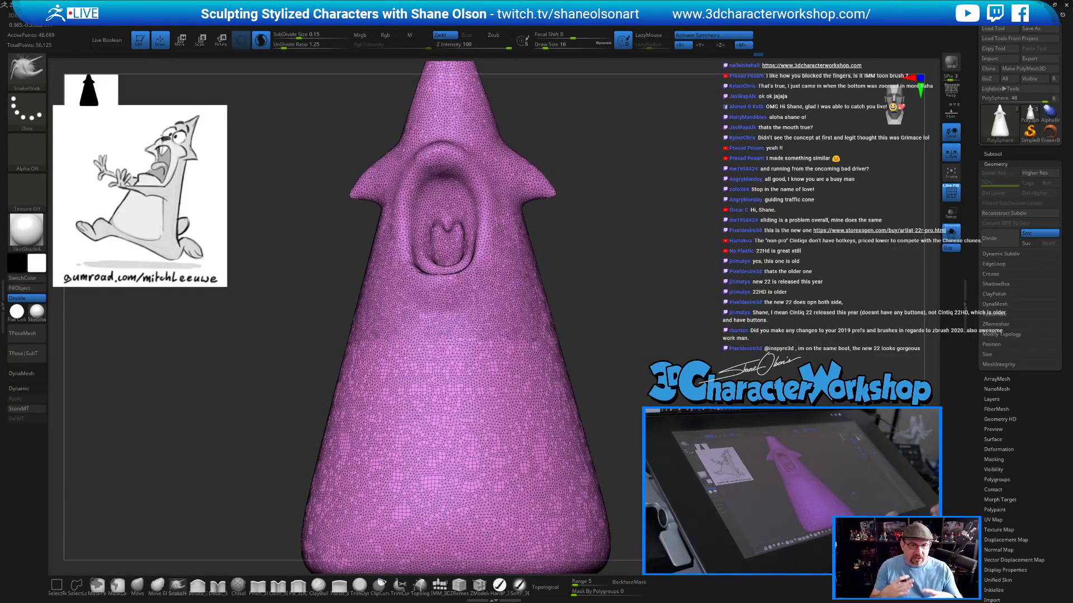
# Try pulling long tendrils out of the body just below the mouth with the SnakeHook brush at draw size 41.
pyautogui.keyDown('alt'); pyautogui.moveTo(606, 297); pyautogui.dragTo(657, 352); pyautogui.keyUp('alt')
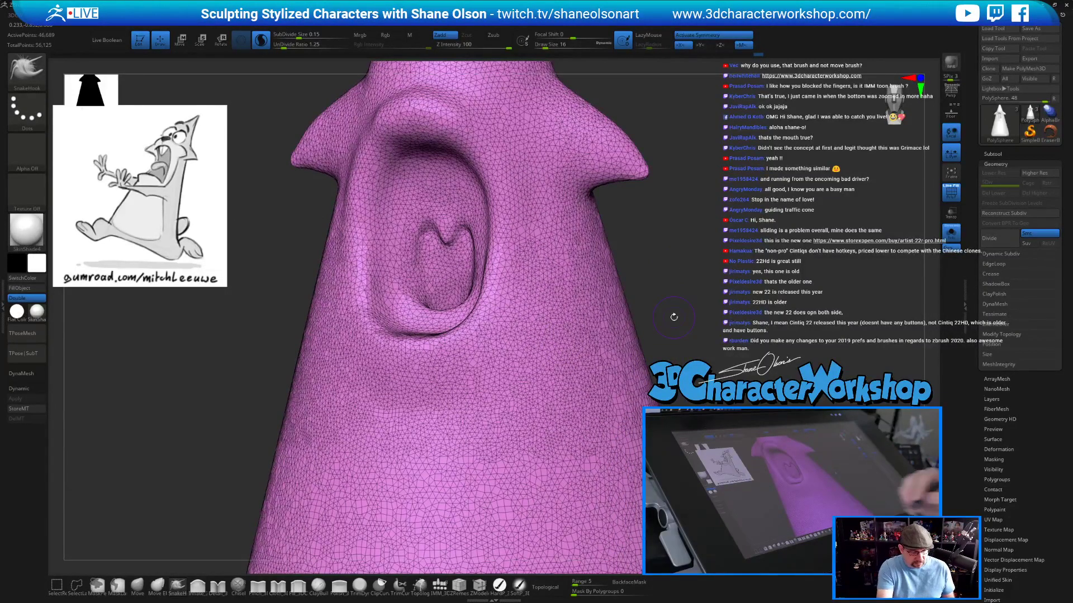
pyautogui.moveTo(679, 348); pyautogui.dragTo(673, 359)
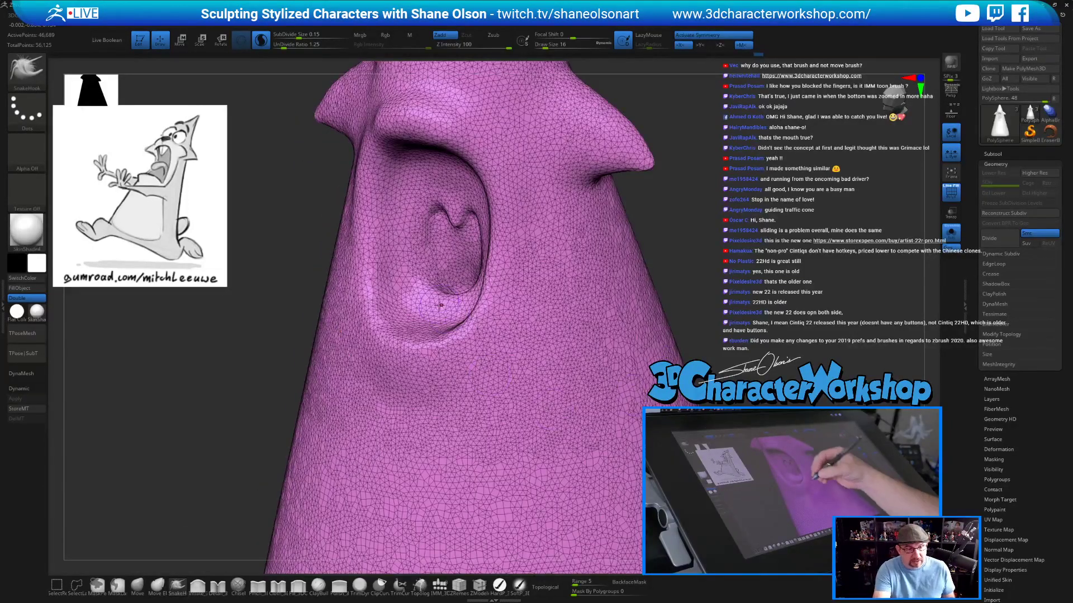
pyautogui.moveTo(440, 315); pyautogui.dragTo(426, 366, button='right')
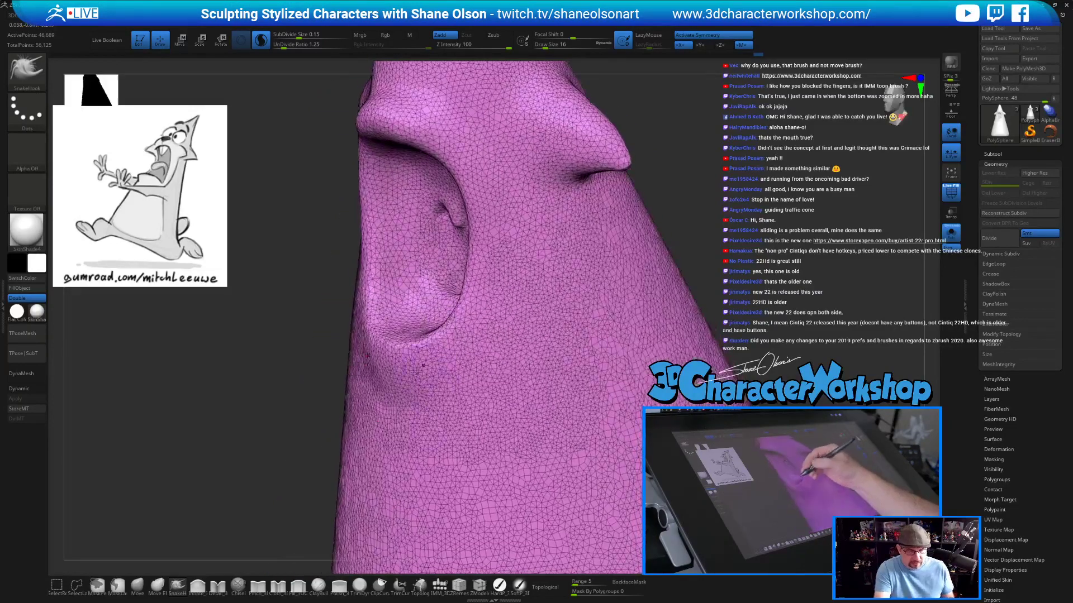
pyautogui.press('s')
pyautogui.moveTo(193, 483); pyautogui.dragTo(197, 486)
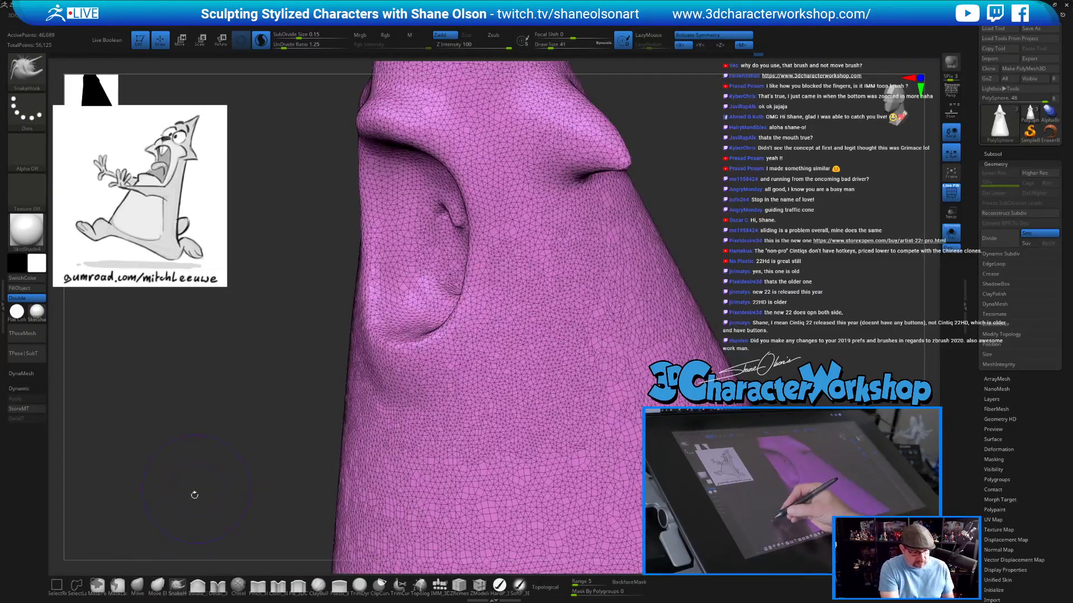
pyautogui.moveTo(363, 433)
pyautogui.mouseDown()
pyautogui.moveTo(340, 446)
pyautogui.moveTo(229, 436)
pyautogui.moveTo(258, 163)
pyautogui.mouseUp()
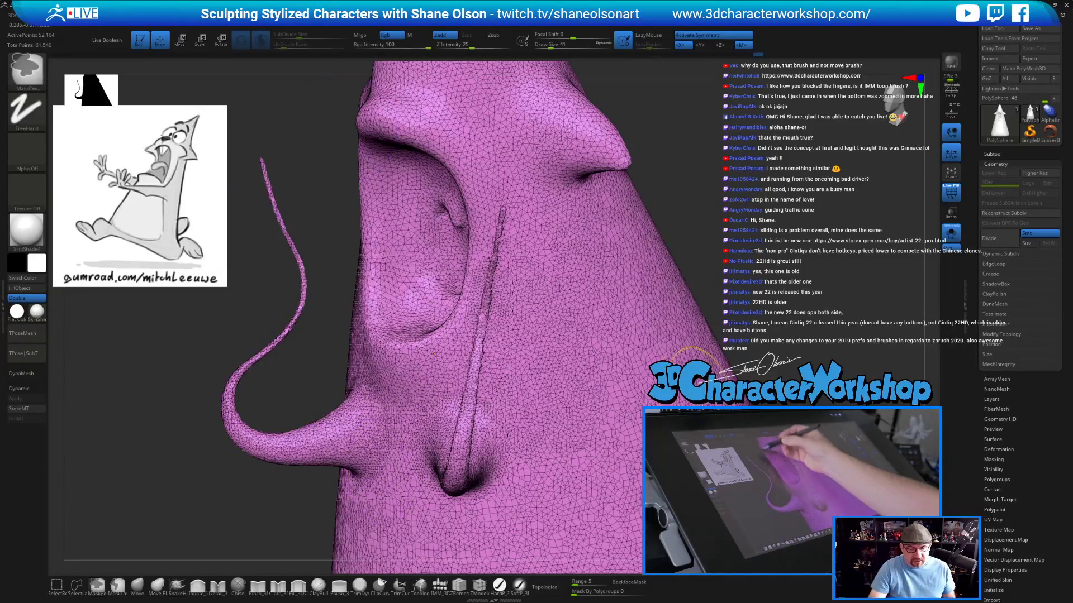
# Undo the tendrils, try pulling the same area below the mouth with the Move brush, and undo that stroke too.
pyautogui.press('b')
pyautogui.press('m')
pyautogui.press('v')
pyautogui.hotkey('ctrl', 'z')
pyautogui.moveTo(359, 397); pyautogui.dragTo(322, 293)
pyautogui.press('ctrl')
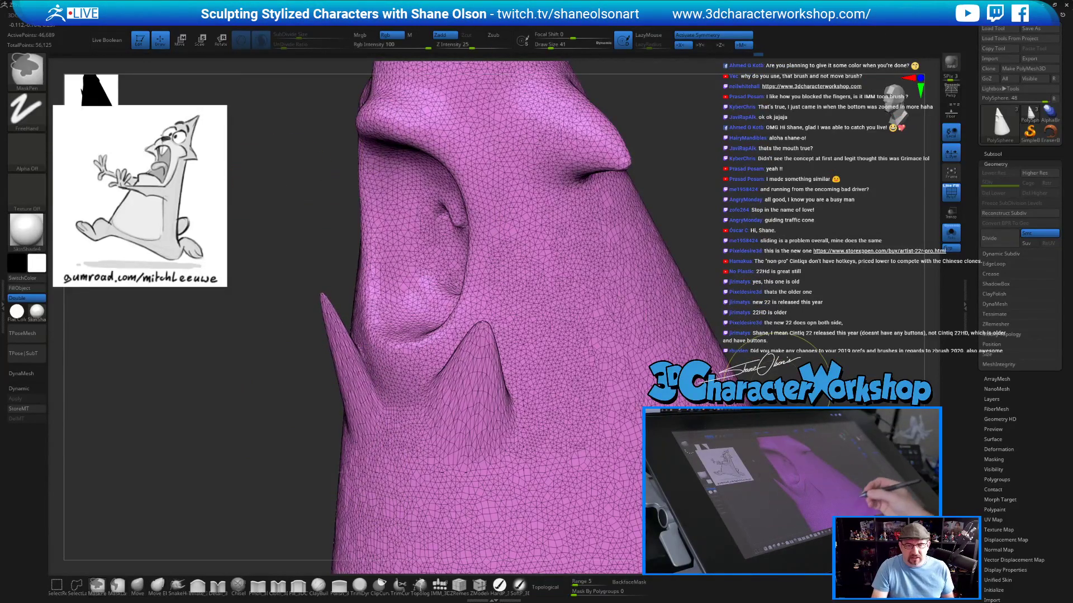
pyautogui.hotkey('ctrl', 'z')
# Return to the SnakeHook brush at draw size 33 and set the SubDivide Size to 0.12.
pyautogui.moveTo(738, 339)
pyautogui.keyDown('alt'); pyautogui.mouseDown()
pyautogui.moveTo(701, 327)
pyautogui.moveTo(662, 368)
pyautogui.moveTo(702, 370)
pyautogui.moveTo(634, 358)
pyautogui.moveTo(634, 383)
pyautogui.moveTo(636, 366)
pyautogui.mouseUp(); pyautogui.keyUp('alt')
pyautogui.moveTo(663, 323)
pyautogui.mouseDown()
pyautogui.moveTo(668, 349)
pyautogui.moveTo(669, 340)
pyautogui.mouseUp()
pyautogui.press('s')
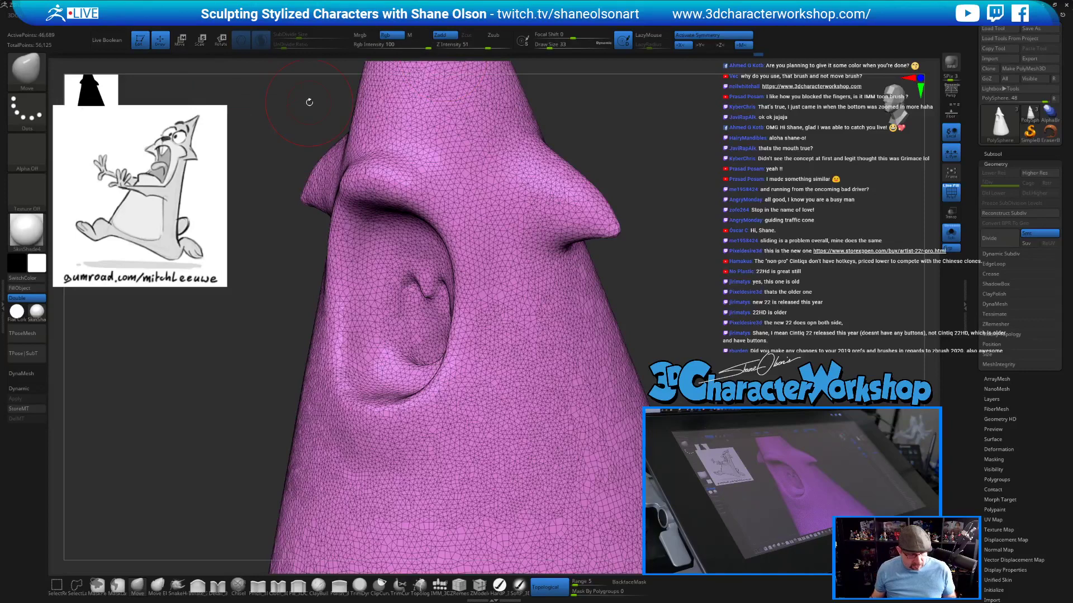
pyautogui.click(178, 587)
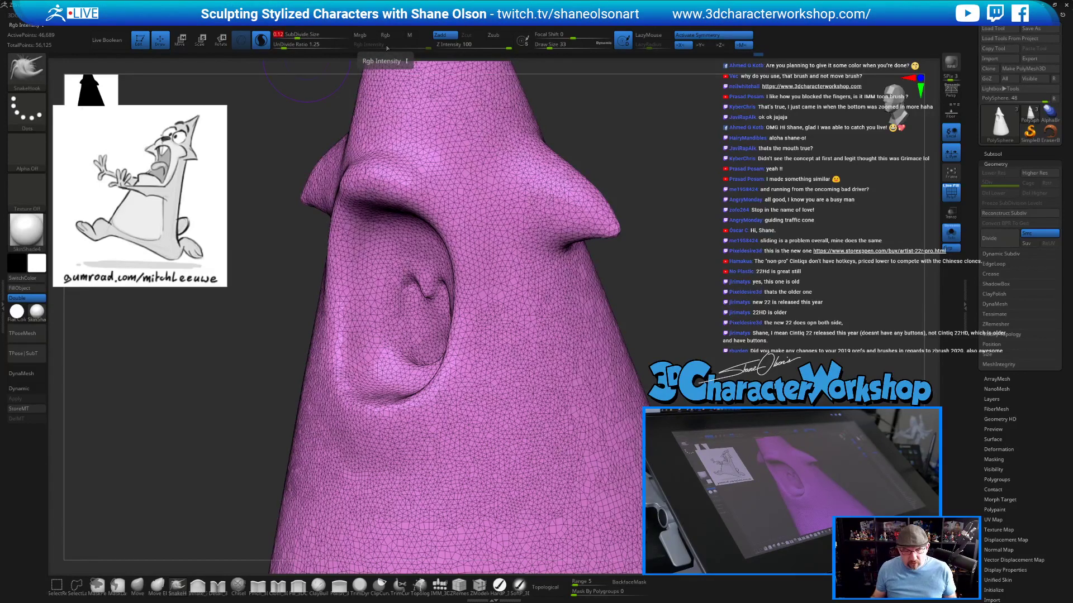
pyautogui.keyDown('shift'); pyautogui.moveTo(475, 251); pyautogui.dragTo(476, 354); pyautogui.keyUp('shift')
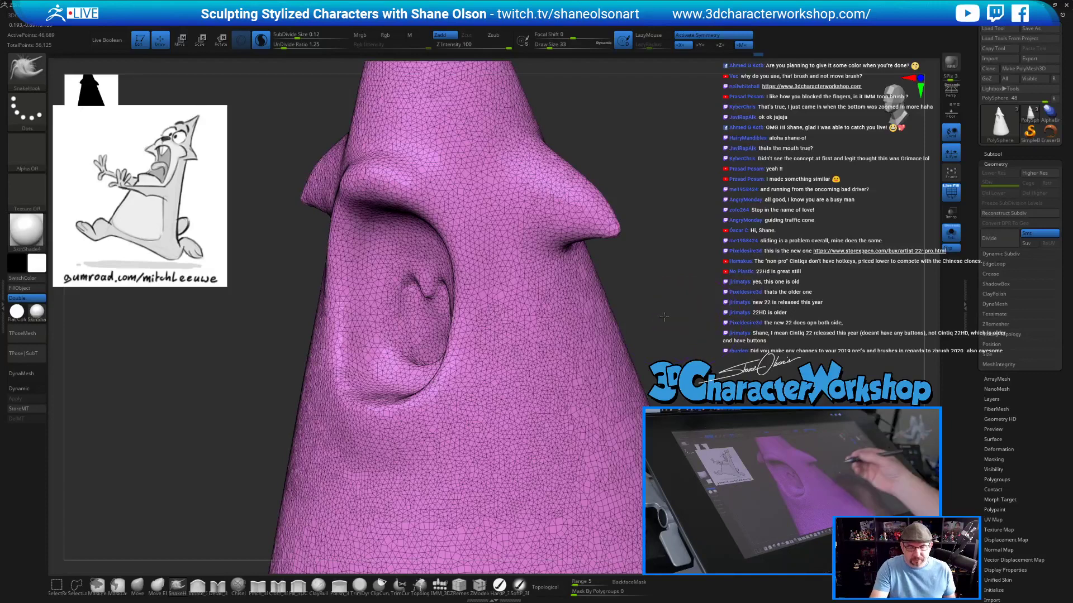
# Hide the polyframe and smooth the throat opening and the floor of the mouth cavity.
pyautogui.moveTo(663, 321); pyautogui.dragTo(685, 329)
pyautogui.hotkey('shift', 'f')
pyautogui.keyDown('shift'); pyautogui.moveTo(424, 323); pyautogui.dragTo(409, 314); pyautogui.keyUp('shift')
pyautogui.moveTo(412, 328); pyautogui.dragTo(429, 352, button='right')
pyautogui.keyDown('shift'); pyautogui.moveTo(419, 364); pyautogui.dragTo(418, 370); pyautogui.keyUp('shift')
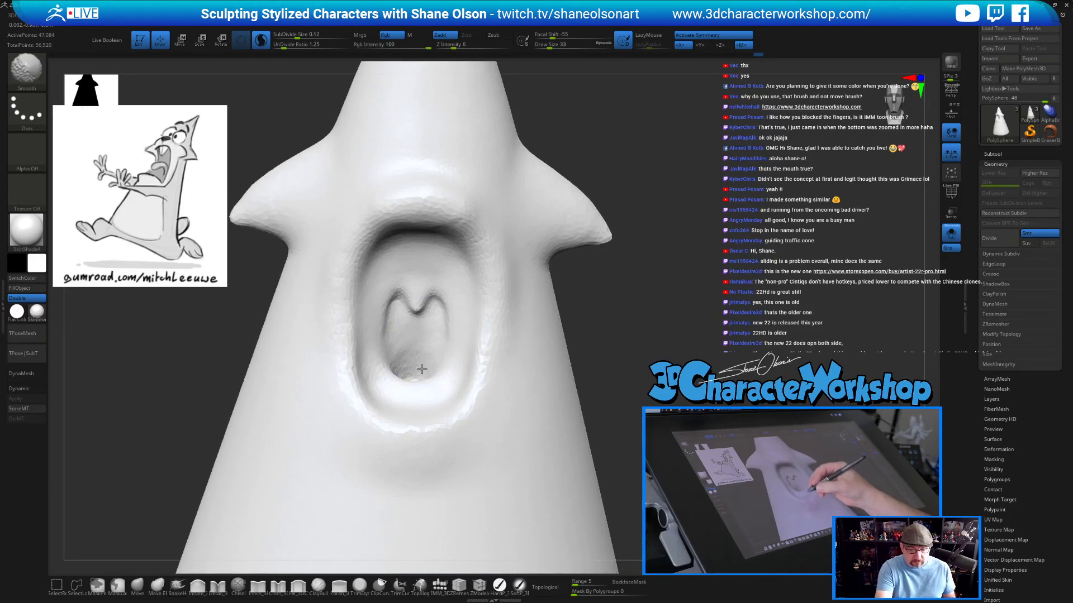
pyautogui.moveTo(451, 365)
pyautogui.mouseDown(button='right')
pyautogui.moveTo(443, 387)
pyautogui.moveTo(371, 376)
pyautogui.mouseUp(button='right')
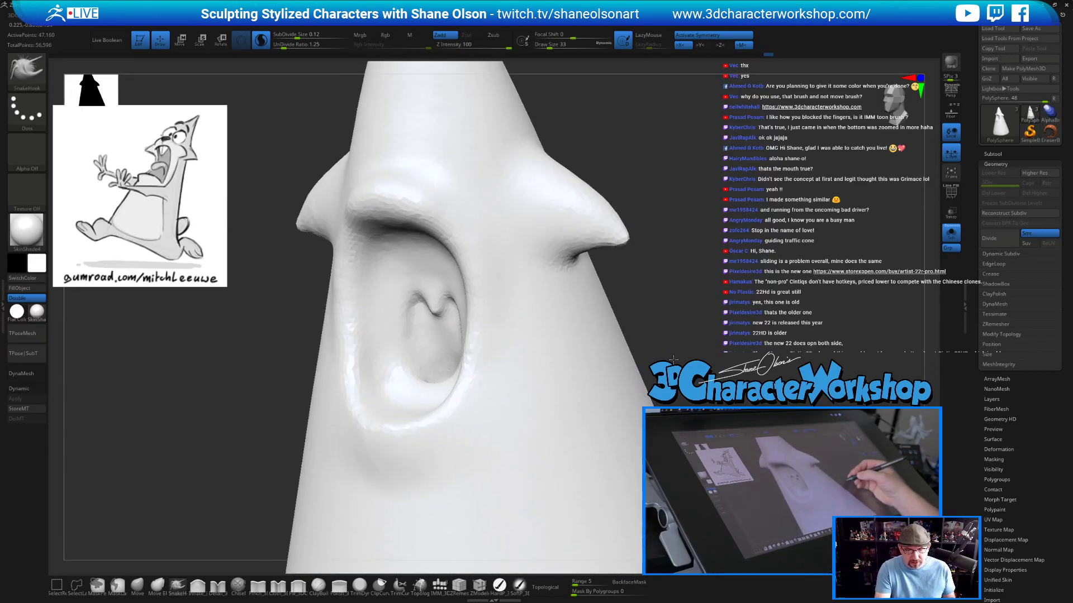
# Pull a protruding lower lip out below the mouth with the SnakeHook brush at draw size 44.
pyautogui.keyDown('ctrl'); pyautogui.moveTo(565, 382); pyautogui.dragTo(556, 395, button='right'); pyautogui.keyUp('ctrl')
pyautogui.moveTo(452, 391)
pyautogui.mouseDown(button='right')
pyautogui.moveTo(484, 419)
pyautogui.moveTo(438, 447)
pyautogui.moveTo(433, 439)
pyautogui.mouseUp(button='right')
pyautogui.press('s')
pyautogui.moveTo(432, 438); pyautogui.dragTo(436, 438)
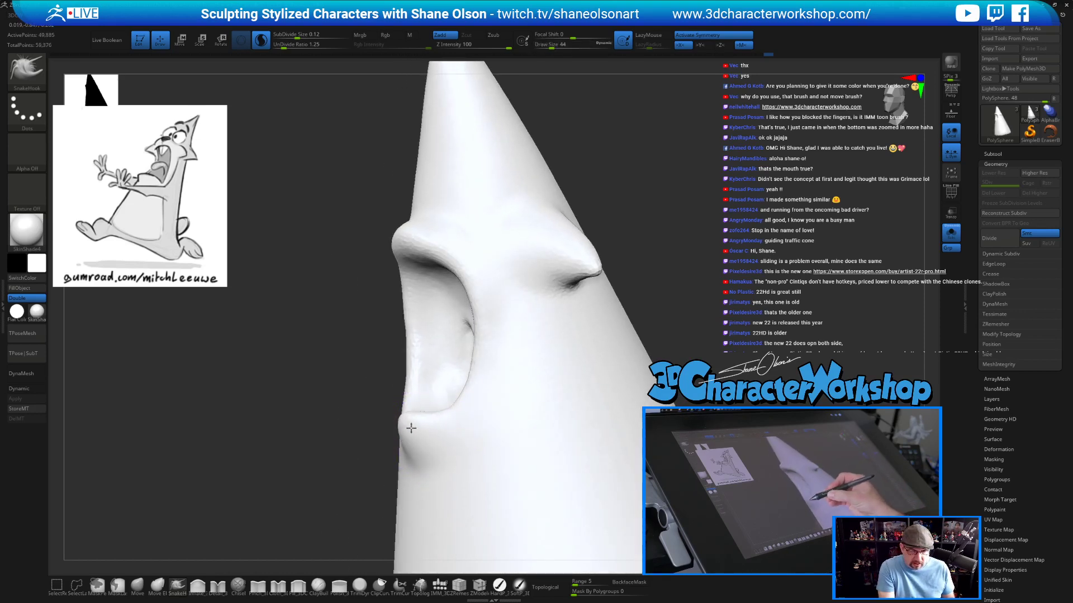
pyautogui.moveTo(485, 424)
pyautogui.mouseDown(button='right')
pyautogui.moveTo(449, 425)
pyautogui.moveTo(491, 385)
pyautogui.moveTo(530, 397)
pyautogui.moveTo(549, 369)
pyautogui.mouseUp(button='right')
pyautogui.moveTo(551, 414); pyautogui.dragTo(552, 405)
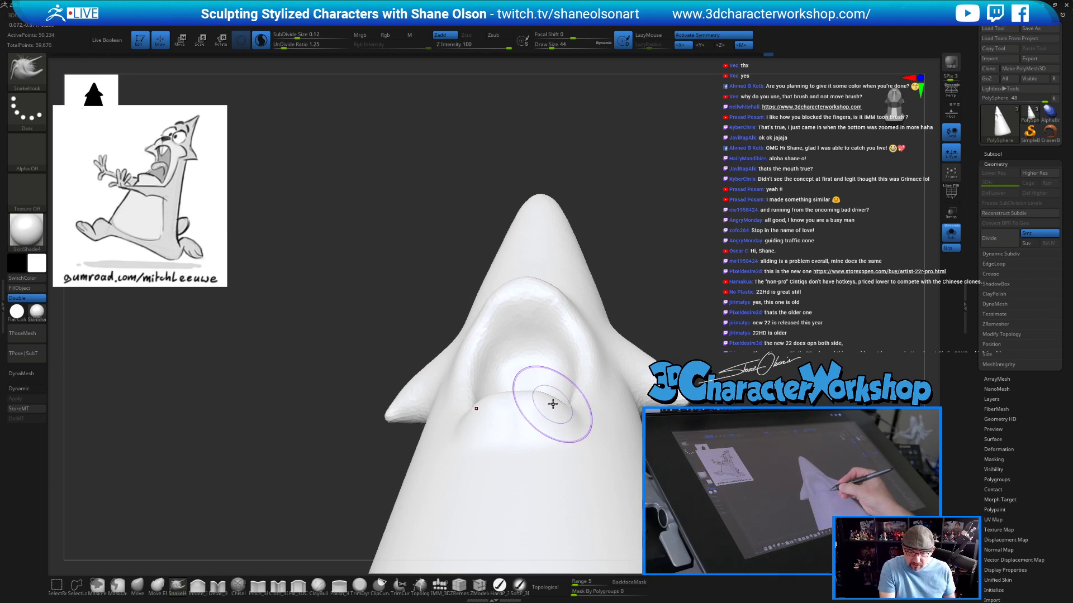
# Smooth the face around the mouth and blend the lower lip into the body.
pyautogui.moveTo(559, 401); pyautogui.dragTo(599, 385, button='right')
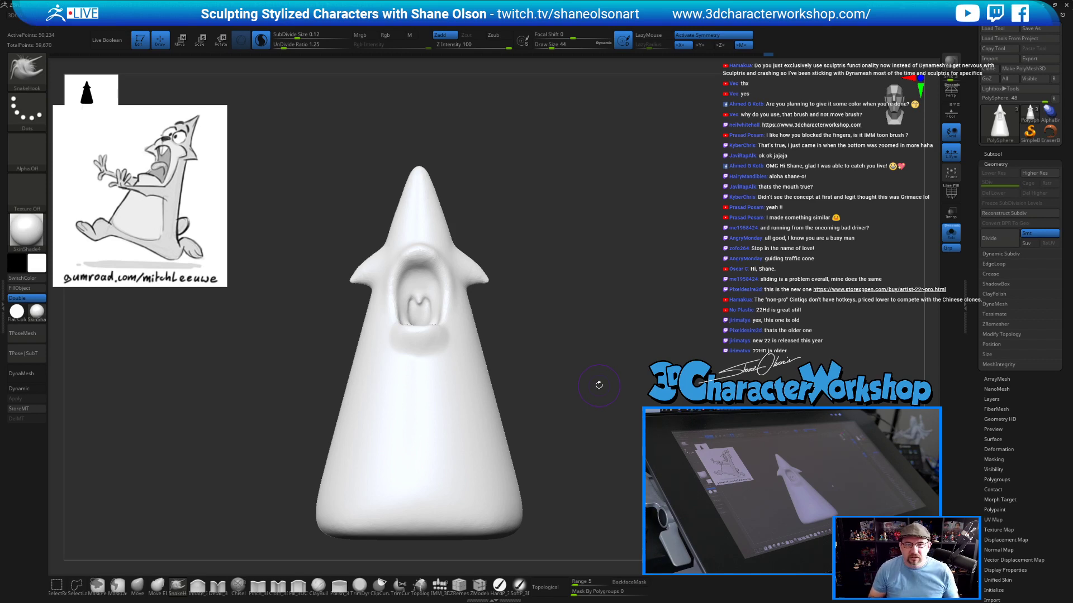
pyautogui.keyDown('ctrl'); pyautogui.moveTo(568, 352); pyautogui.dragTo(568, 386, button='right'); pyautogui.keyUp('ctrl')
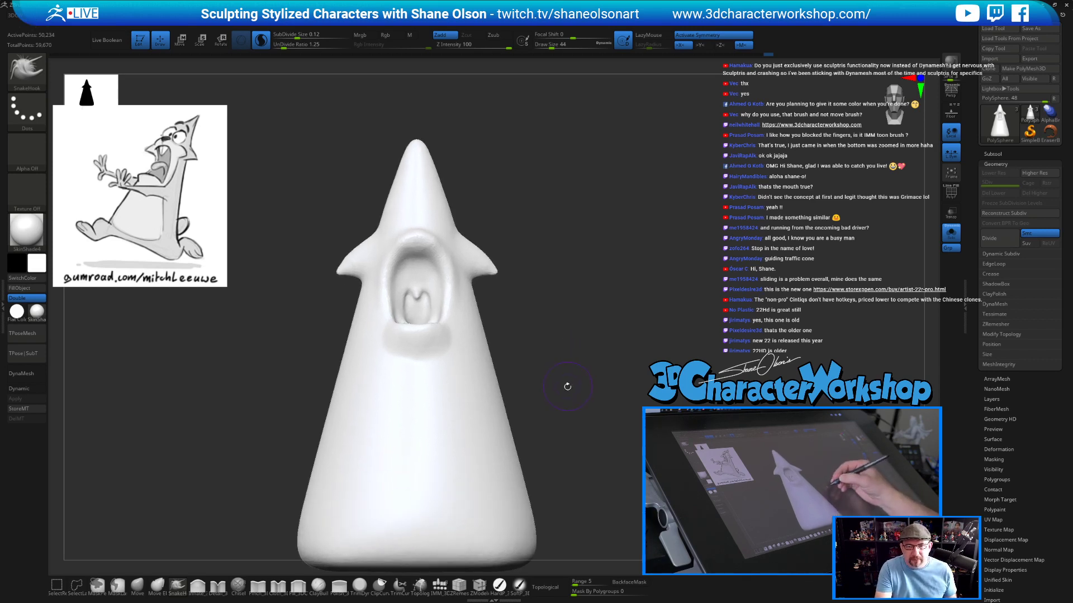
pyautogui.moveTo(567, 385)
pyautogui.mouseDown()
pyautogui.moveTo(570, 347)
pyautogui.moveTo(557, 332)
pyautogui.mouseUp()
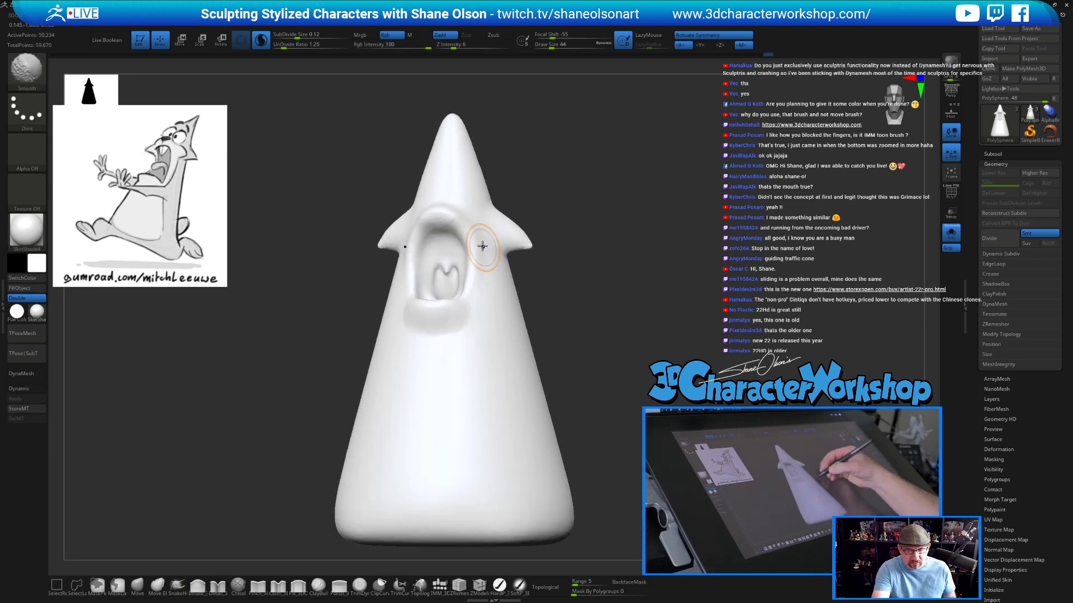
pyautogui.moveTo(505, 283)
pyautogui.mouseDown(button='right')
pyautogui.moveTo(495, 290)
pyautogui.moveTo(505, 290)
pyautogui.mouseUp(button='right')
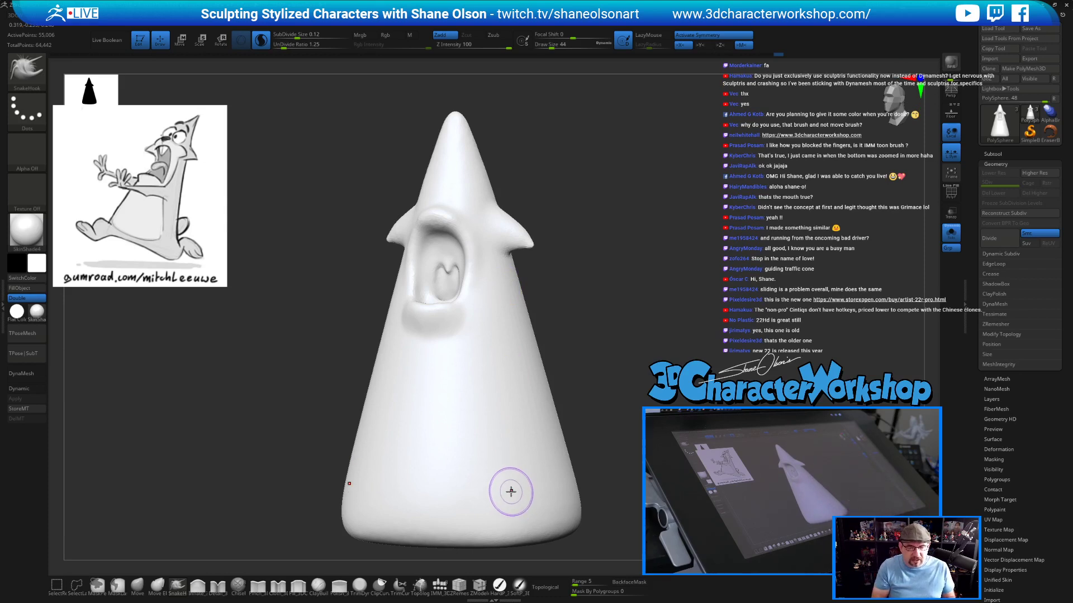
pyautogui.moveTo(561, 293)
pyautogui.mouseDown()
pyautogui.moveTo(555, 299)
pyautogui.moveTo(586, 277)
pyautogui.moveTo(553, 313)
pyautogui.mouseUp()
pyautogui.moveTo(423, 342)
pyautogui.keyDown('shift'); pyautogui.mouseDown()
pyautogui.moveTo(401, 340)
pyautogui.moveTo(462, 352)
pyautogui.moveTo(389, 345)
pyautogui.mouseUp(); pyautogui.keyUp('shift')
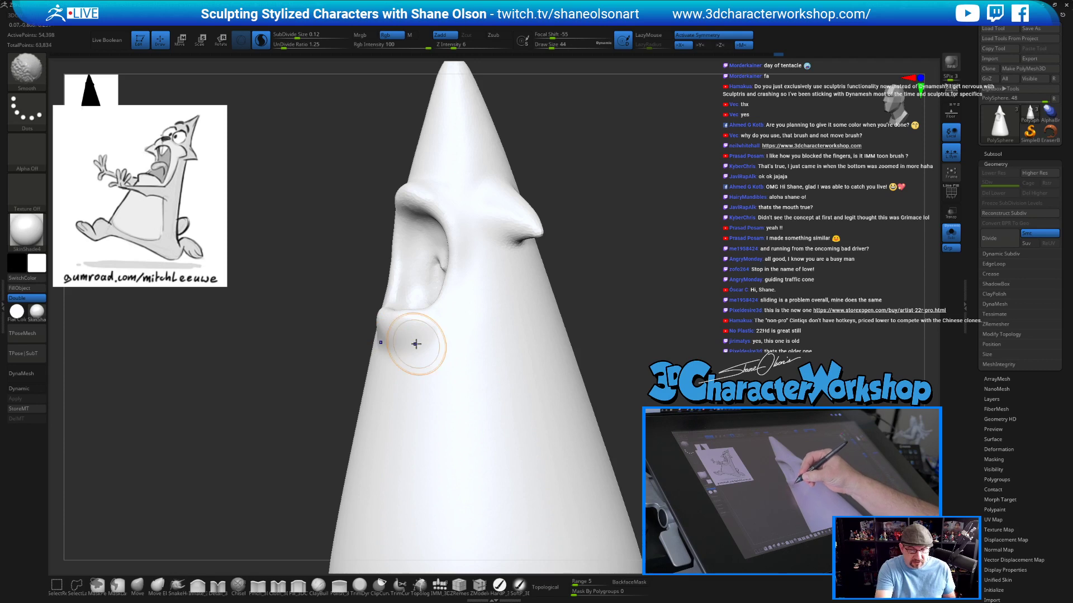
pyautogui.keyDown('shift'); pyautogui.moveTo(456, 46); pyautogui.dragTo(473, 46); pyautogui.keyUp('shift')
pyautogui.moveTo(427, 351)
pyautogui.keyDown('shift'); pyautogui.mouseDown()
pyautogui.moveTo(394, 346)
pyautogui.moveTo(407, 347)
pyautogui.mouseUp(); pyautogui.keyUp('shift')
pyautogui.keyDown('shift'); pyautogui.moveTo(451, 317); pyautogui.dragTo(460, 321); pyautogui.keyUp('shift')
pyautogui.moveTo(485, 355); pyautogui.dragTo(644, 393, button='right')
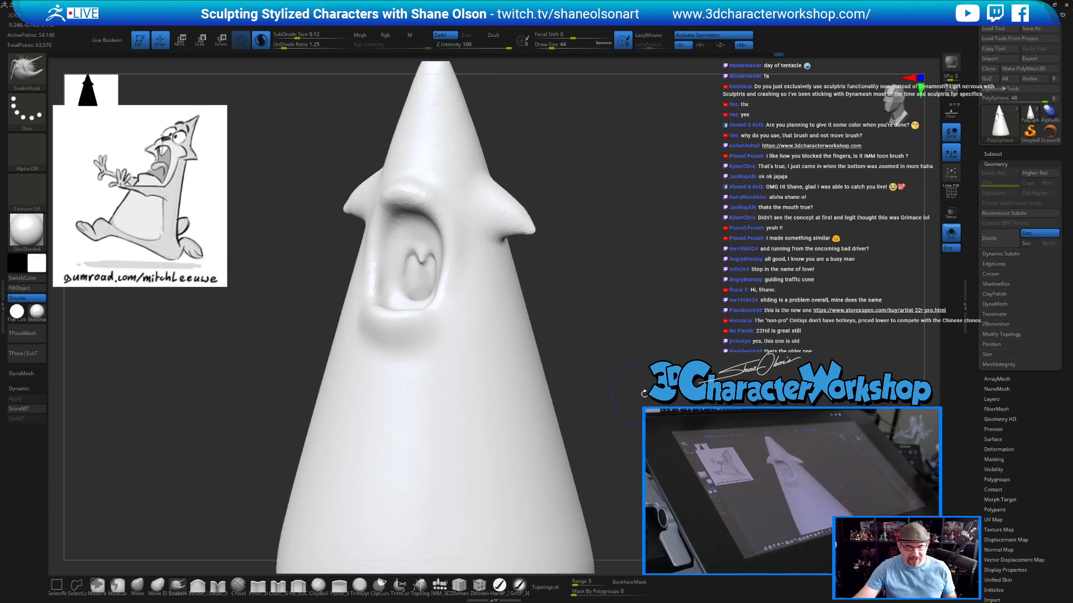
pyautogui.keyDown('shift'); pyautogui.moveTo(362, 205); pyautogui.dragTo(371, 219); pyautogui.keyUp('shift')
# Insert a mirrored pair of QuadSphere-2 eyeballs above the mouth with the insert-mesh primitives brush.
pyautogui.moveTo(616, 305)
pyautogui.mouseDown()
pyautogui.moveTo(628, 296)
pyautogui.moveTo(610, 274)
pyautogui.moveTo(638, 307)
pyautogui.mouseUp()
pyautogui.click(439, 587)
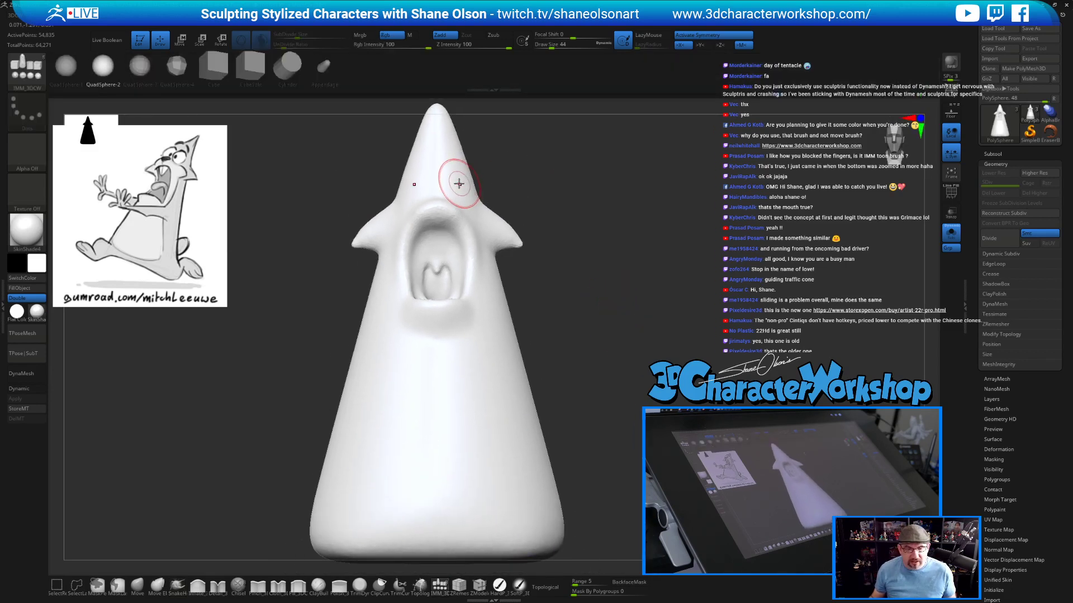
pyautogui.moveTo(453, 186); pyautogui.dragTo(462, 206)
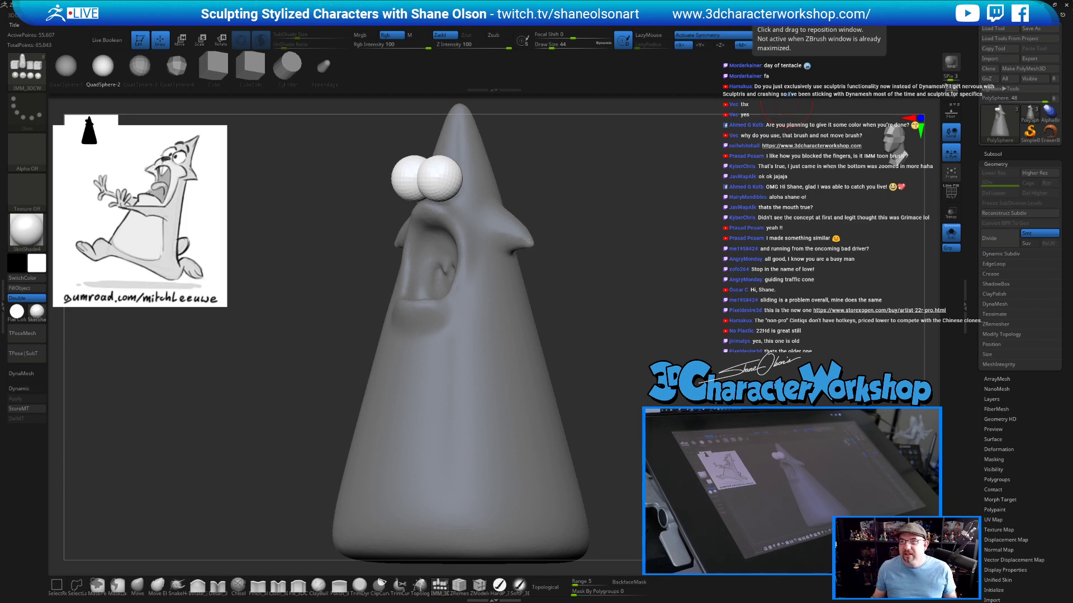
# Switch to the browser, watch the opening of the Purple and Brown YouTube video, pause it and close the window.
pyautogui.moveTo(771, 0); pyautogui.dragTo(631, 226)
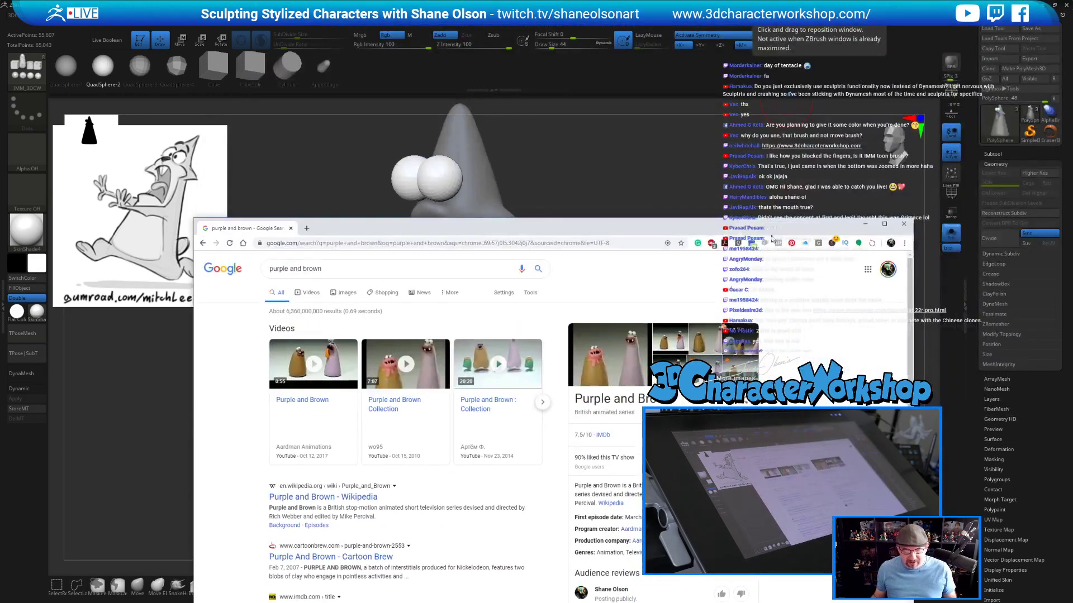
pyautogui.click(300, 401)
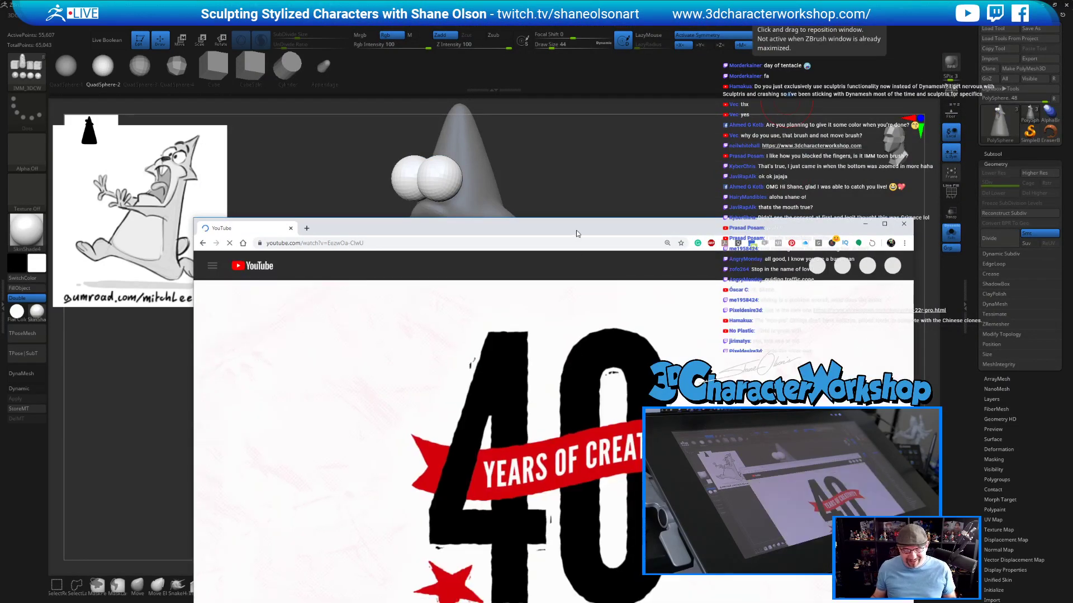
pyautogui.moveTo(577, 234); pyautogui.dragTo(510, 76)
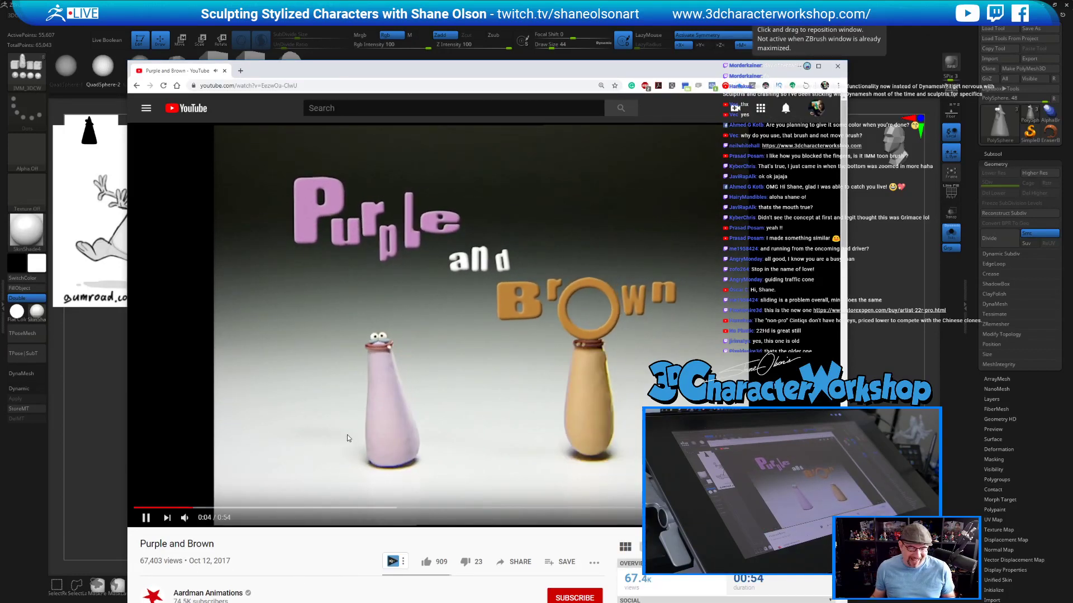
pyautogui.click(147, 518)
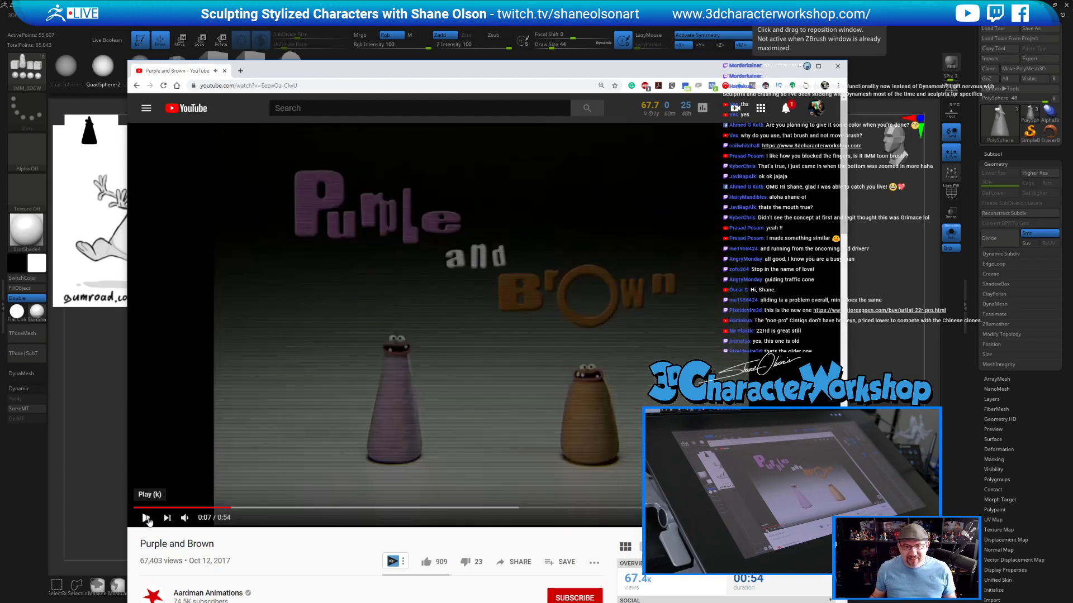
pyautogui.click(842, 66)
# Split the inserted eyeballs off the body into their own subtool, show all the subtools again and select the eyeballs.
pyautogui.moveTo(622, 242)
pyautogui.mouseDown()
pyautogui.moveTo(559, 246)
pyautogui.moveTo(604, 246)
pyautogui.moveTo(587, 241)
pyautogui.mouseUp()
pyautogui.press('w')
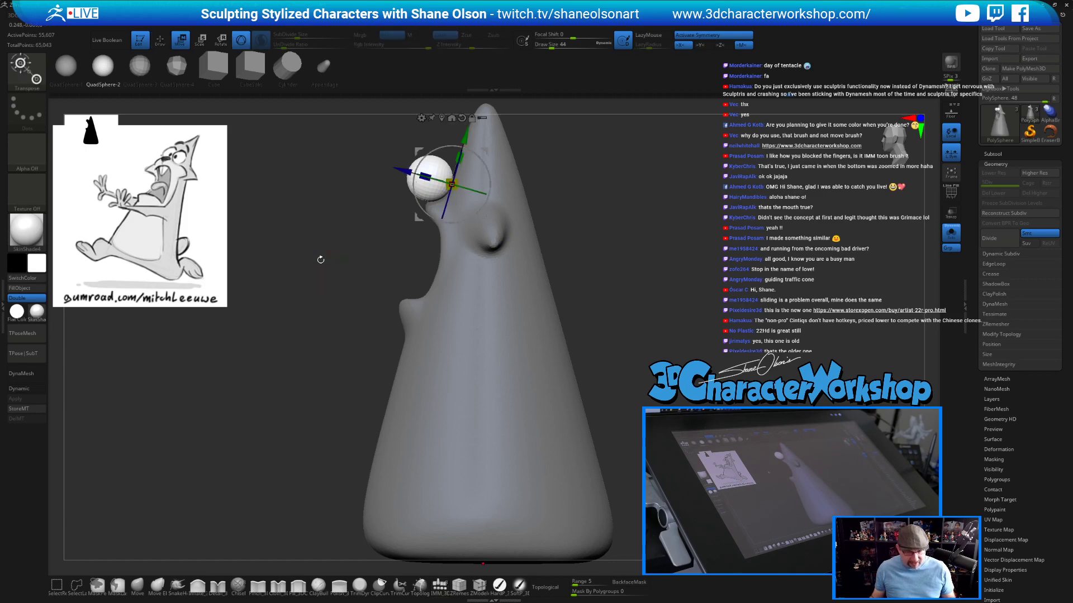
pyautogui.press('1')
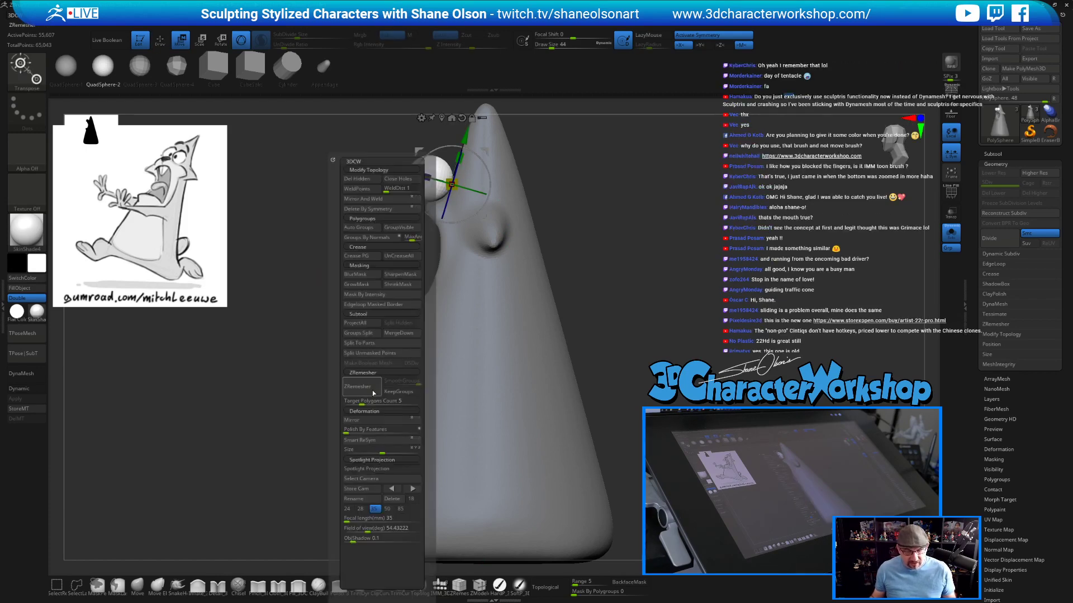
pyautogui.click(383, 354)
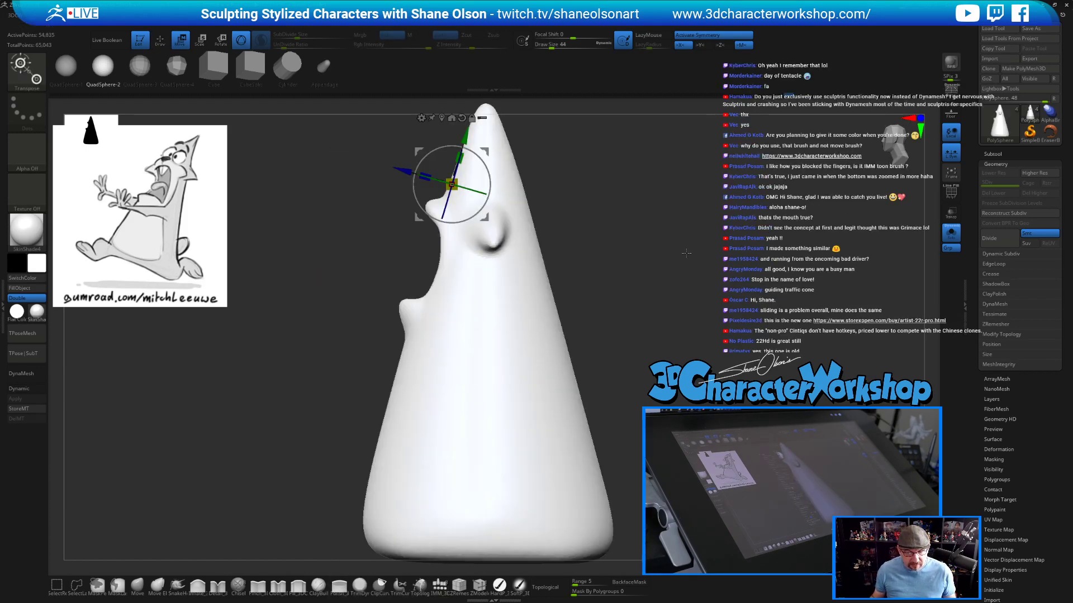
pyautogui.click(952, 238)
pyautogui.press('Down')
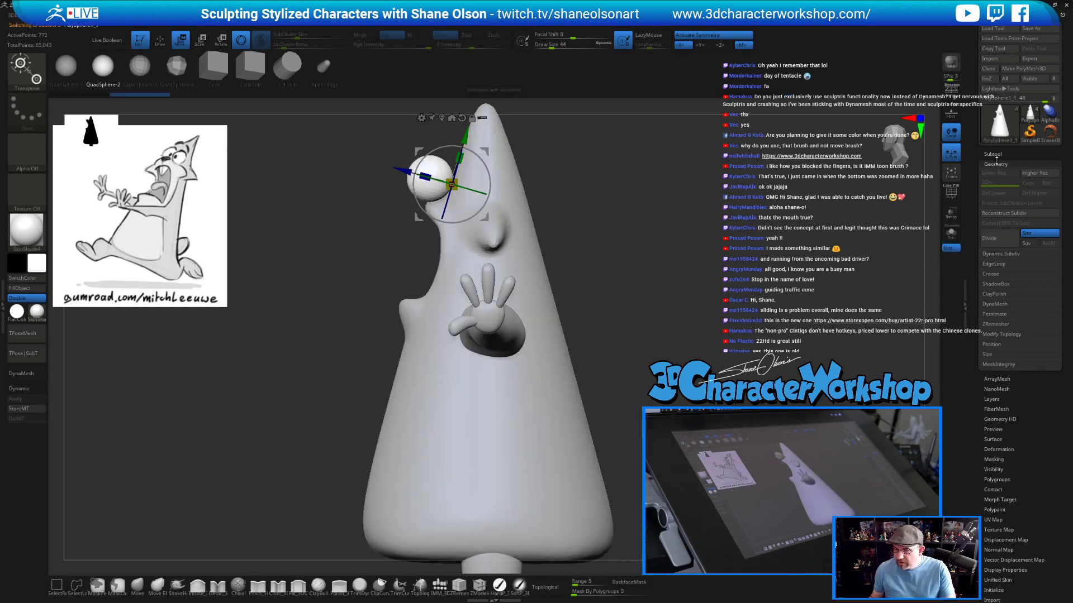
# Move the pair of eyeballs back against the head and turn on dynamic subdivision for them.
pyautogui.moveTo(407, 171); pyautogui.dragTo(436, 191)
pyautogui.moveTo(674, 194); pyautogui.dragTo(718, 194)
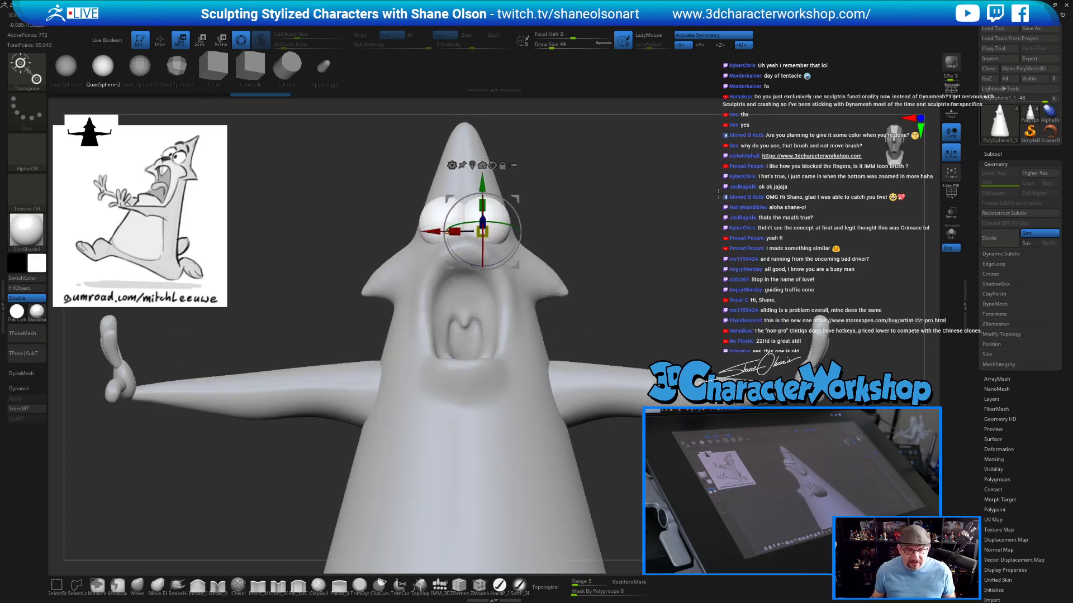
pyautogui.press('d')
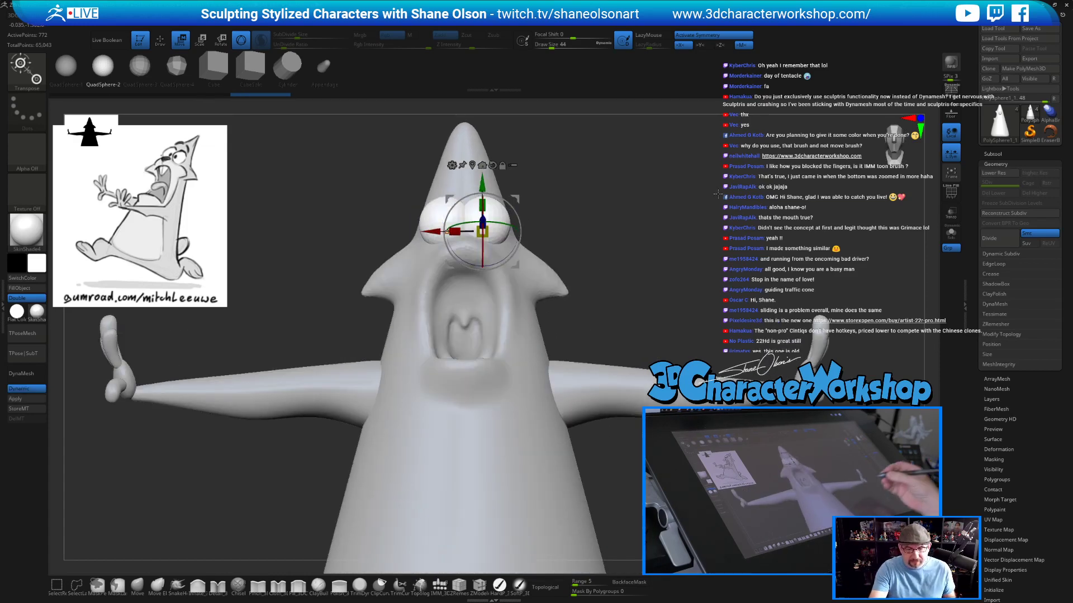
pyautogui.press('q')
pyautogui.moveTo(598, 289)
pyautogui.mouseDown()
pyautogui.moveTo(601, 260)
pyautogui.moveTo(597, 271)
pyautogui.mouseUp()
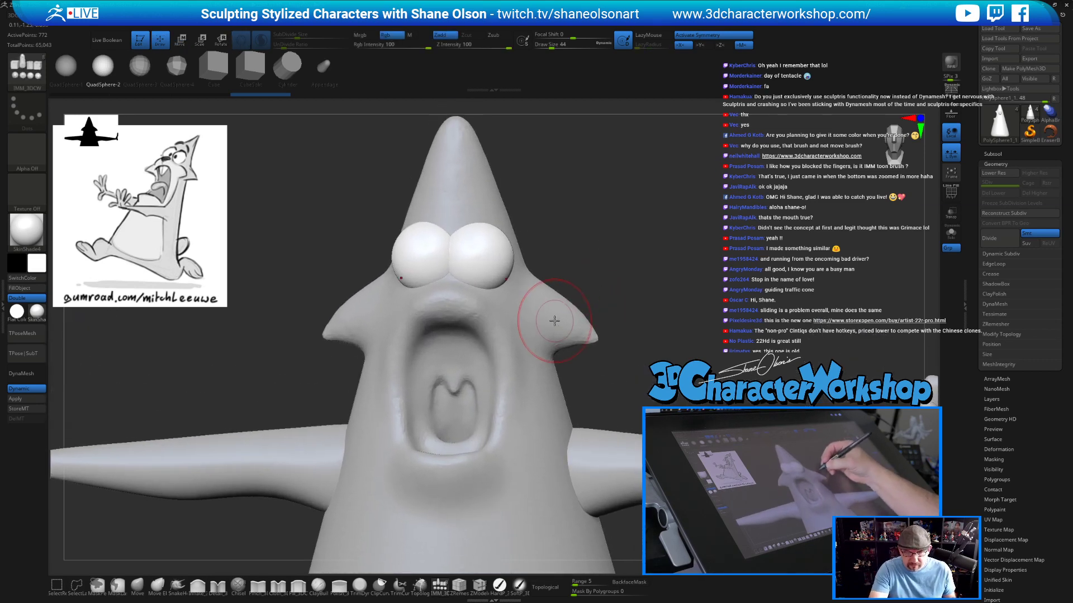
# Build up brow ridges on the body above the eyeballs with the ClayBuildup brush at draw size 29.
pyautogui.keyDown('alt'); pyautogui.click(556, 319); pyautogui.keyUp('alt')
pyautogui.click(294, 585)
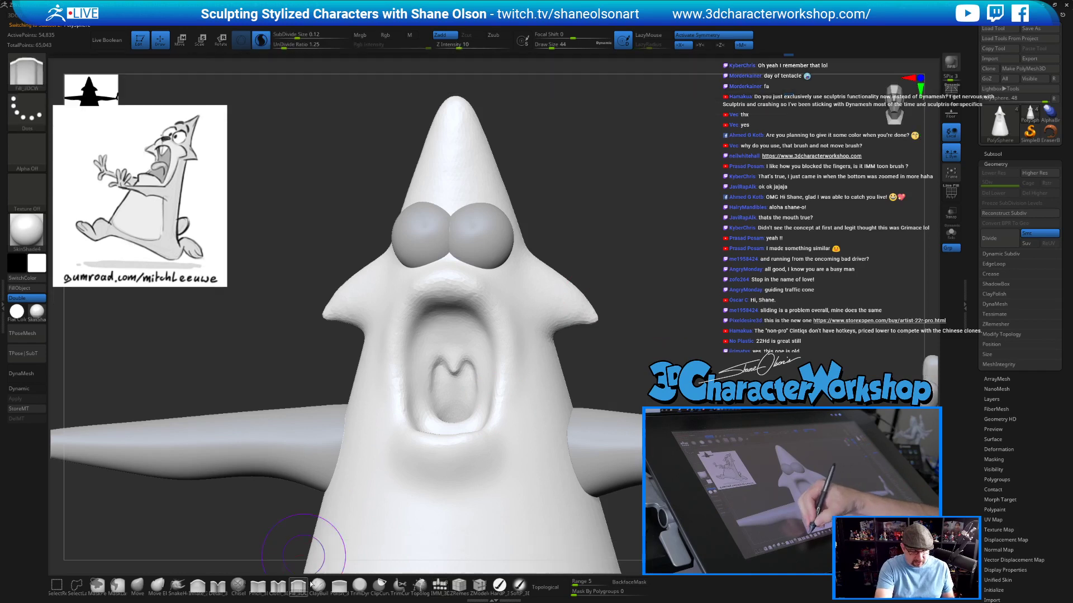
pyautogui.press('s')
pyautogui.moveTo(561, 244); pyautogui.dragTo(563, 256)
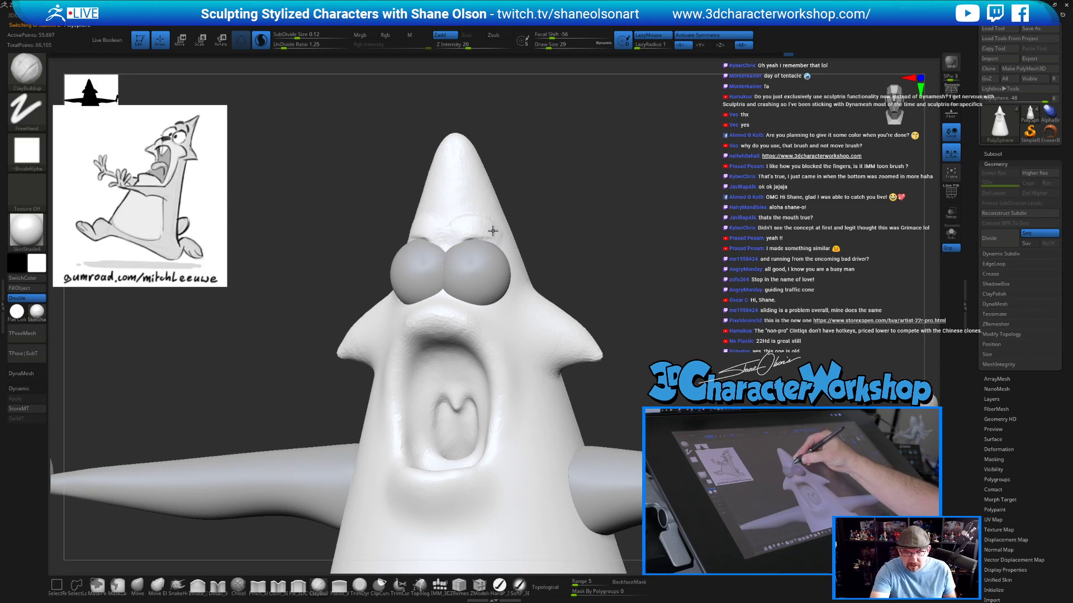
pyautogui.moveTo(499, 234)
pyautogui.keyDown('shift'); pyautogui.mouseDown()
pyautogui.moveTo(498, 216)
pyautogui.moveTo(486, 218)
pyautogui.mouseUp(); pyautogui.keyUp('shift')
pyautogui.moveTo(486, 218); pyautogui.dragTo(453, 243, button='right')
pyautogui.moveTo(453, 242); pyautogui.dragTo(456, 244)
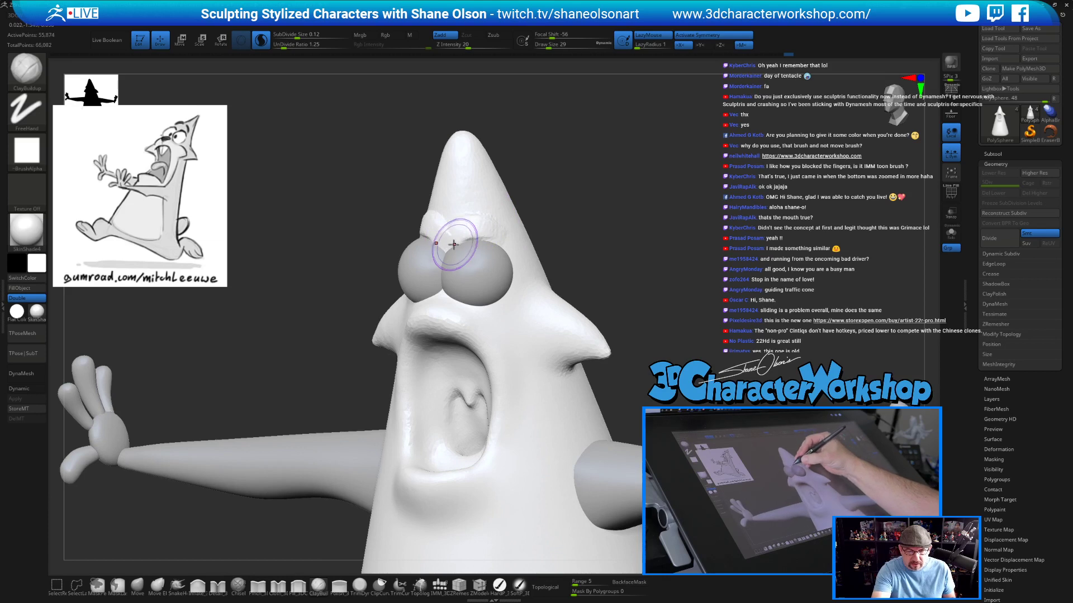
# Thicken the brow ridge around the eyeballs, undo the excess stroke and smooth the brow into the head.
pyautogui.press('ctrl')
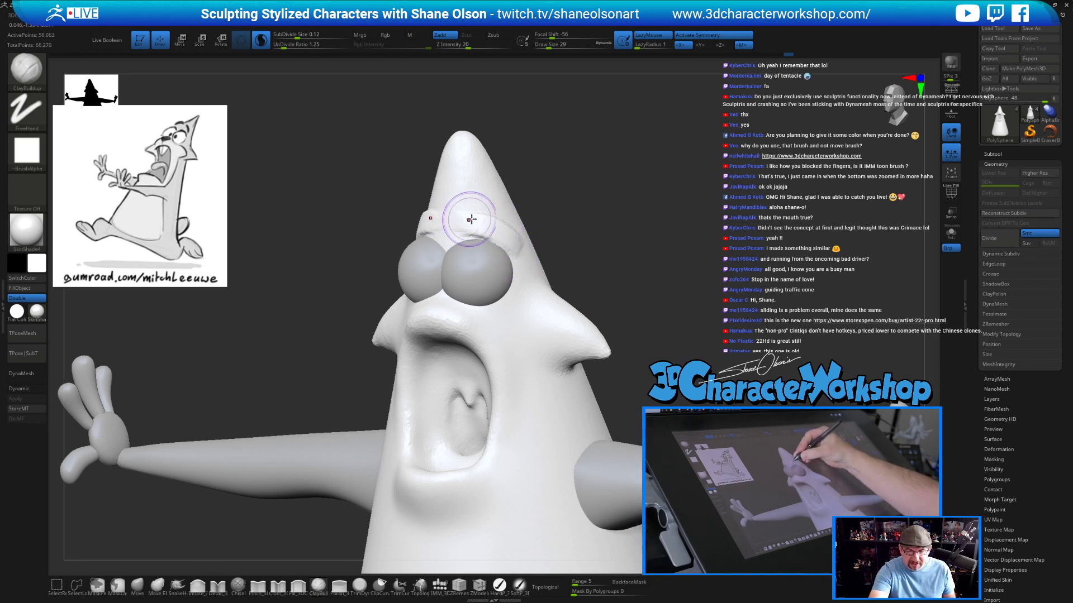
pyautogui.moveTo(524, 244)
pyautogui.mouseDown(button='right')
pyautogui.moveTo(564, 243)
pyautogui.moveTo(511, 235)
pyautogui.mouseUp(button='right')
pyautogui.press('shift')
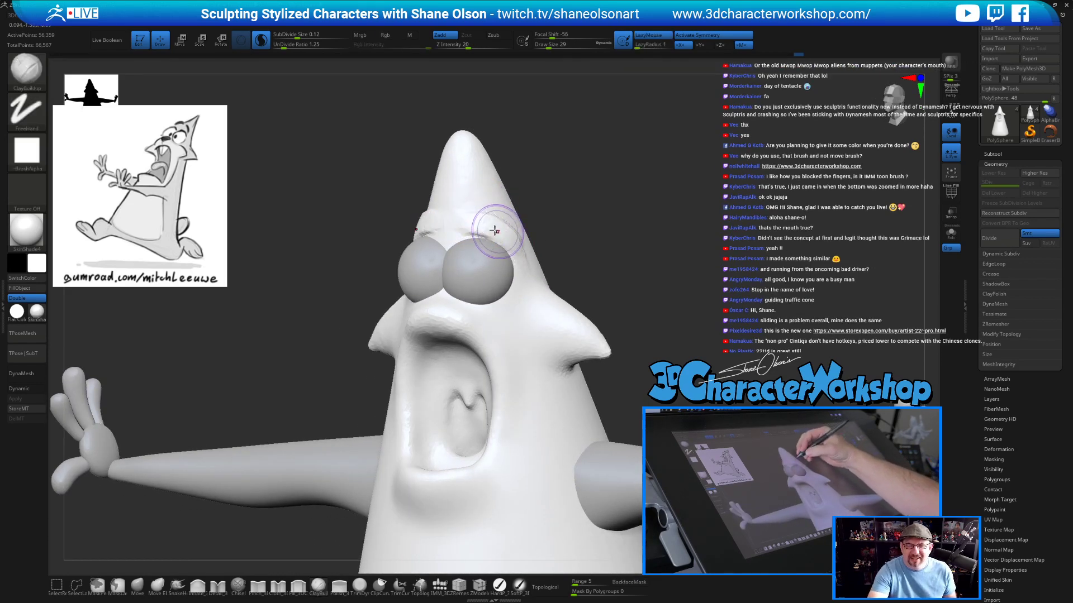
pyautogui.press('shift')
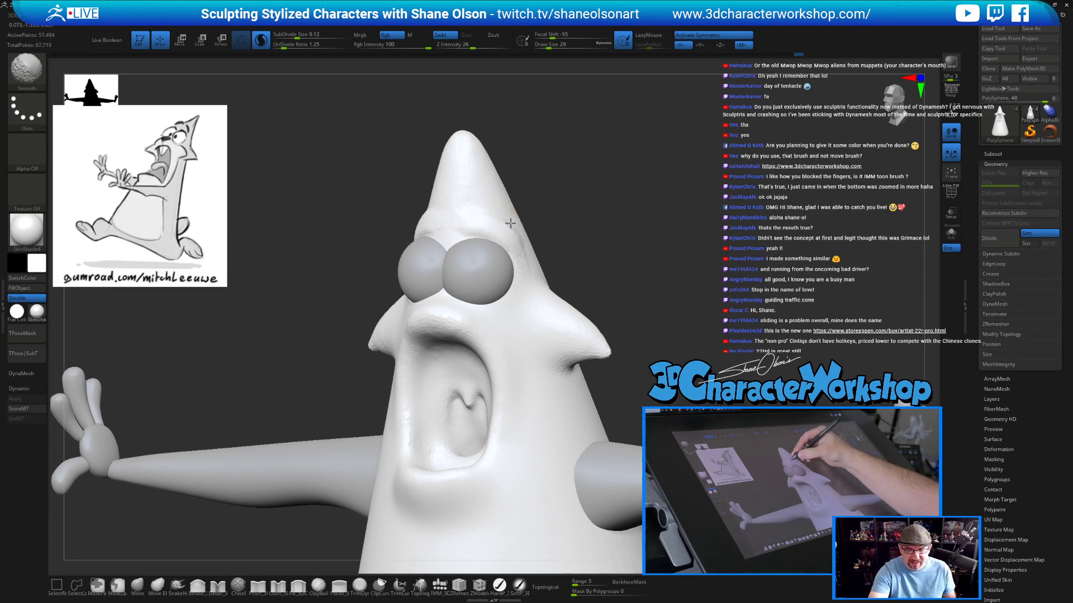
pyautogui.moveTo(479, 218); pyautogui.dragTo(497, 232, button='right')
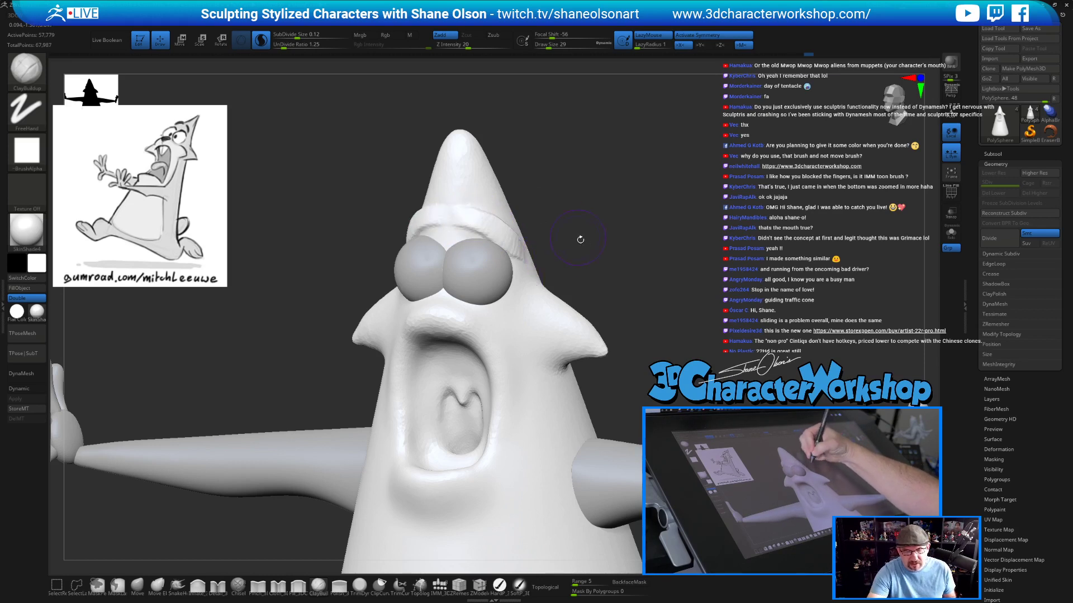
pyautogui.hotkey('ctrl', 'z')
pyautogui.moveTo(582, 243); pyautogui.dragTo(531, 244)
pyautogui.moveTo(464, 216); pyautogui.dragTo(527, 269)
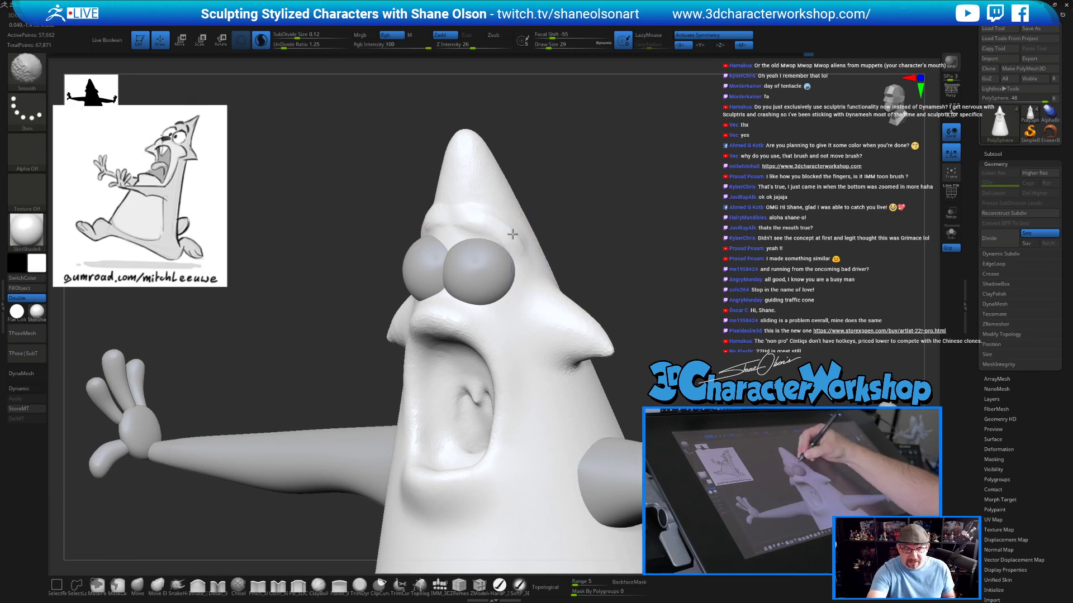
# Build up the upper lip between the eyeballs and the mouth opening, and smooth it.
pyautogui.moveTo(650, 290)
pyautogui.mouseDown()
pyautogui.moveTo(642, 286)
pyautogui.moveTo(657, 284)
pyautogui.mouseUp()
pyautogui.moveTo(619, 249); pyautogui.dragTo(617, 252)
pyautogui.moveTo(440, 299)
pyautogui.mouseDown()
pyautogui.moveTo(471, 305)
pyautogui.moveTo(468, 285)
pyautogui.moveTo(473, 293)
pyautogui.mouseUp()
pyautogui.moveTo(473, 292)
pyautogui.mouseDown(button='right')
pyautogui.moveTo(454, 297)
pyautogui.moveTo(470, 307)
pyautogui.mouseUp(button='right')
pyautogui.moveTo(471, 304)
pyautogui.mouseDown()
pyautogui.moveTo(447, 295)
pyautogui.moveTo(485, 311)
pyautogui.moveTo(451, 305)
pyautogui.mouseUp()
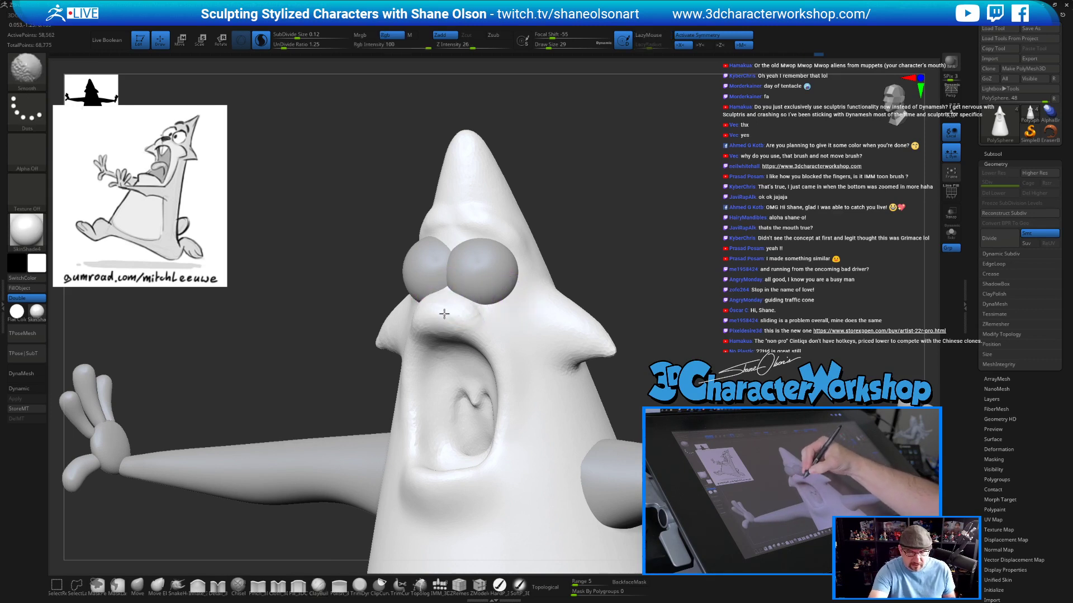
pyautogui.moveTo(529, 352); pyautogui.dragTo(537, 345, button='right')
pyautogui.moveTo(481, 326); pyautogui.dragTo(491, 318, button='right')
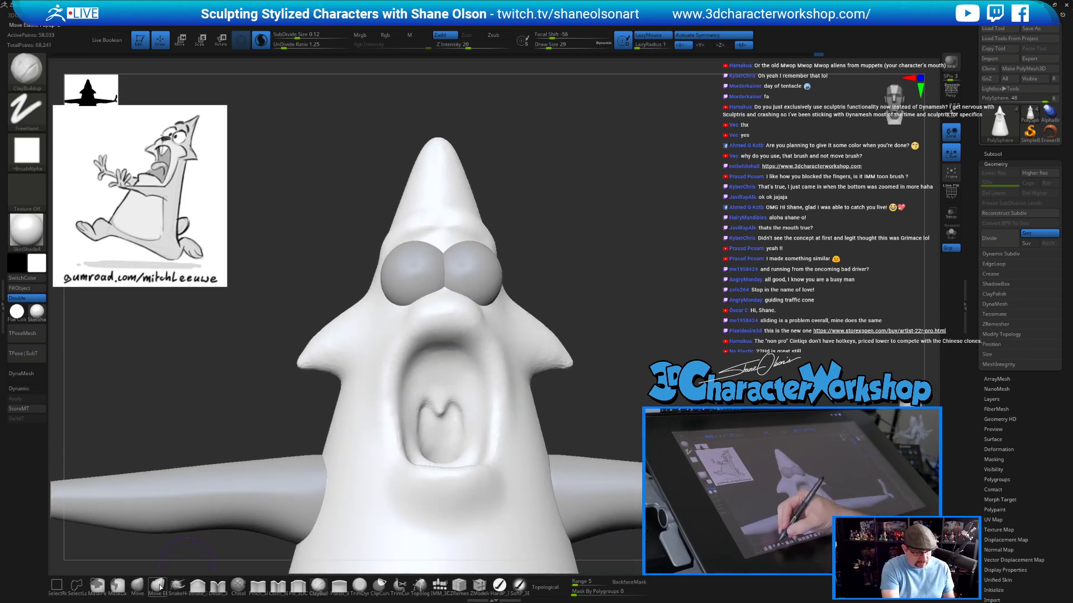
# Push the sides of the mouth opening inward with the Move brush at draw size 54.
pyautogui.click(138, 585)
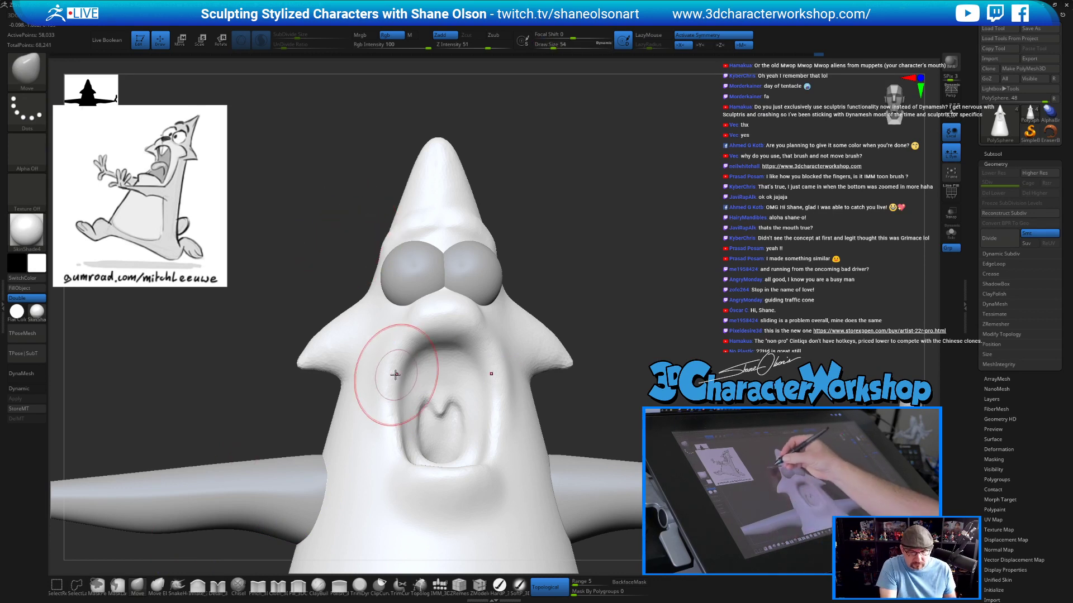
pyautogui.moveTo(391, 383)
pyautogui.mouseDown()
pyautogui.moveTo(402, 404)
pyautogui.moveTo(403, 382)
pyautogui.moveTo(402, 426)
pyautogui.mouseUp()
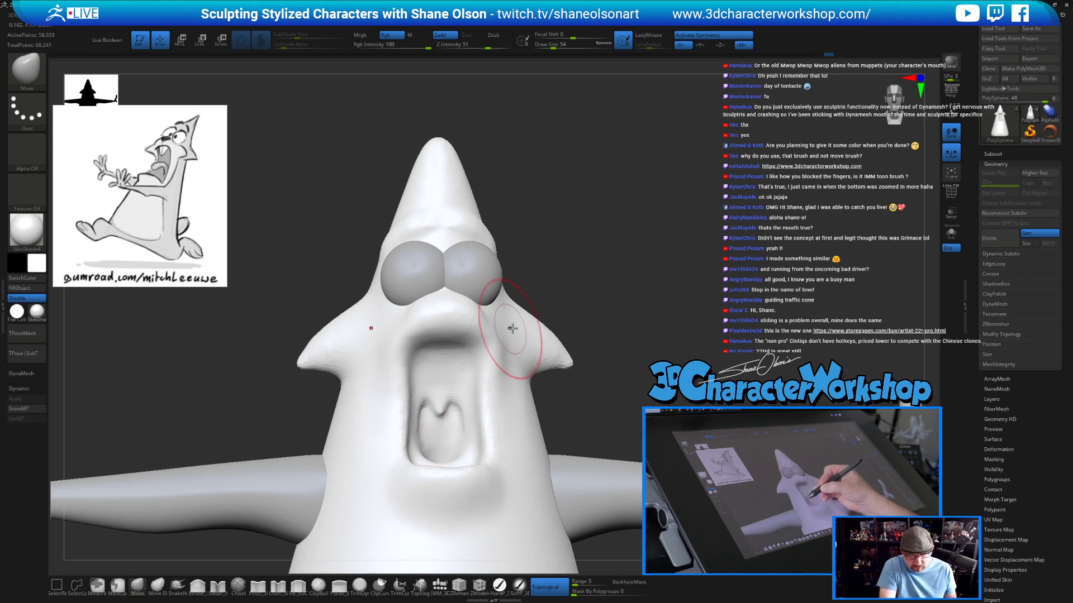
pyautogui.moveTo(512, 384)
pyautogui.mouseDown(button='right')
pyautogui.moveTo(497, 390)
pyautogui.moveTo(505, 386)
pyautogui.mouseUp(button='right')
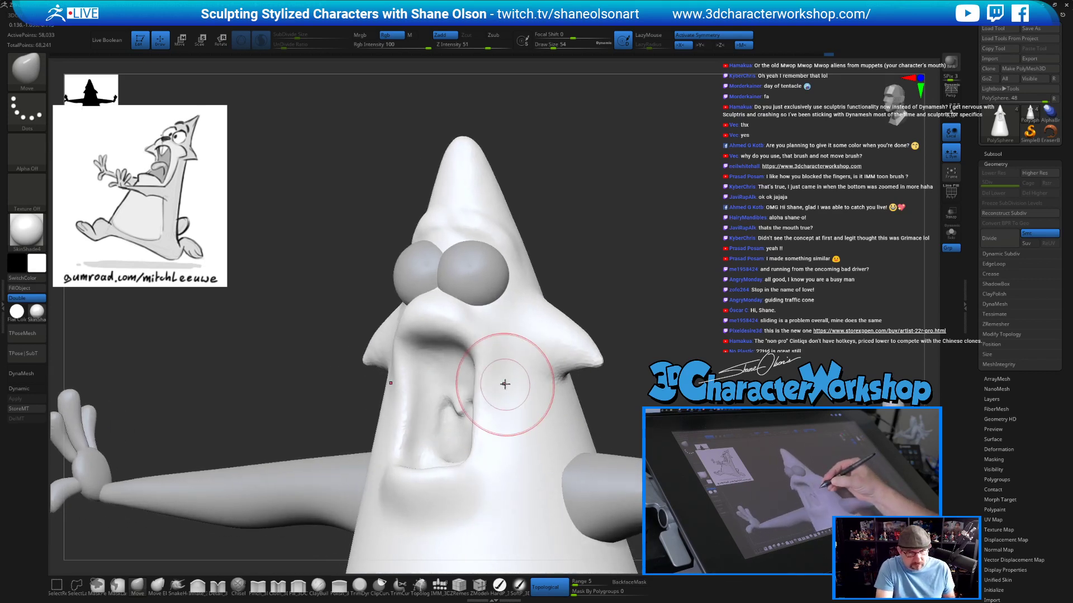
pyautogui.moveTo(397, 375); pyautogui.dragTo(412, 372)
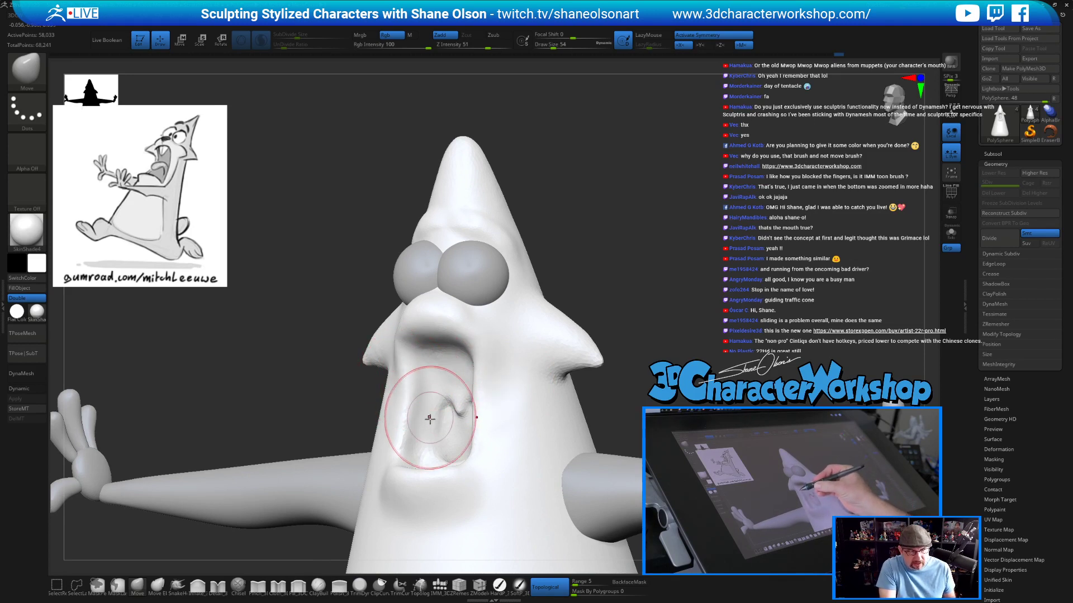
pyautogui.moveTo(543, 442); pyautogui.dragTo(515, 336, button='right')
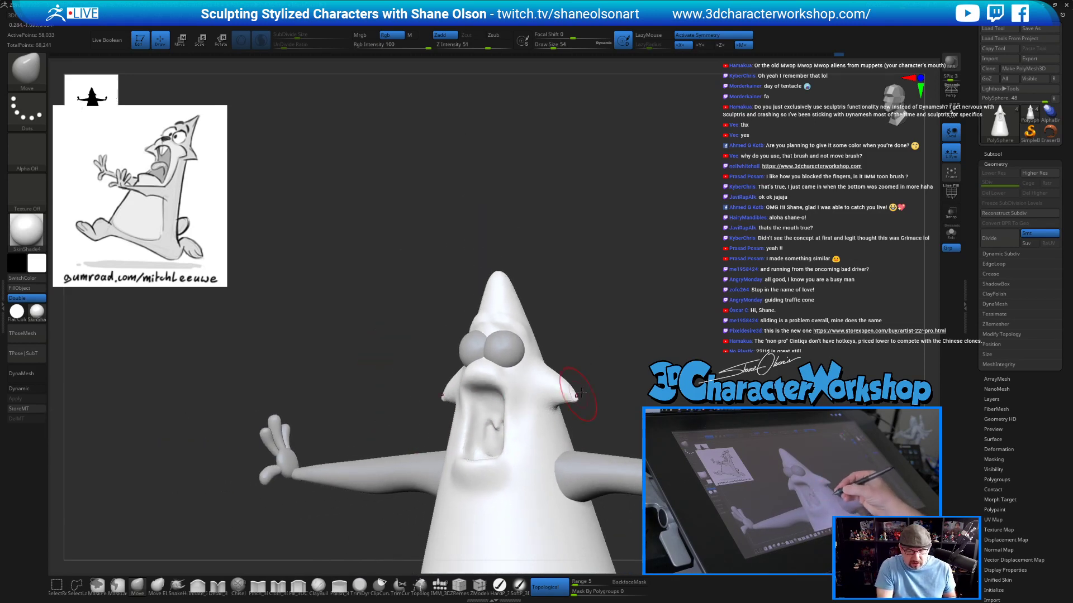
# Adjust the cheek shape beside the mouth with a smaller Move brush and smooth both sides of the upper lip.
pyautogui.moveTo(611, 343); pyautogui.dragTo(614, 358, button='right')
pyautogui.moveTo(606, 317)
pyautogui.keyDown('ctrl'); pyautogui.mouseDown(button='right')
pyautogui.moveTo(632, 307)
pyautogui.moveTo(634, 319)
pyautogui.mouseUp(button='right'); pyautogui.keyUp('ctrl')
pyautogui.press('s')
pyautogui.moveTo(635, 318); pyautogui.dragTo(636, 316)
pyautogui.press('s')
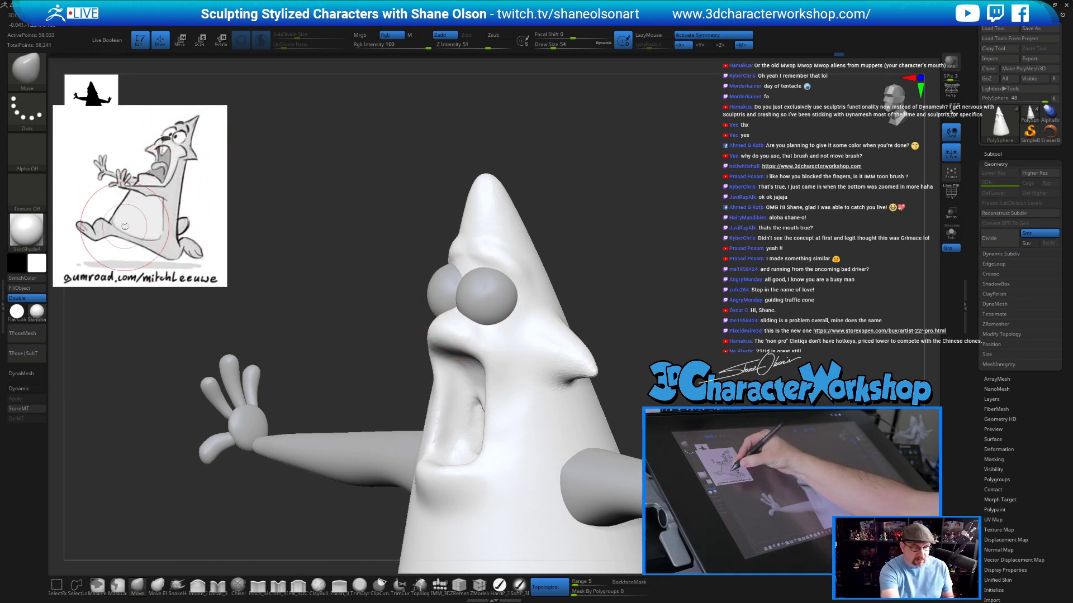
pyautogui.moveTo(637, 309)
pyautogui.keyDown('alt'); pyautogui.mouseDown()
pyautogui.moveTo(630, 322)
pyautogui.moveTo(658, 319)
pyautogui.moveTo(644, 319)
pyautogui.moveTo(624, 283)
pyautogui.mouseUp(); pyautogui.keyUp('alt')
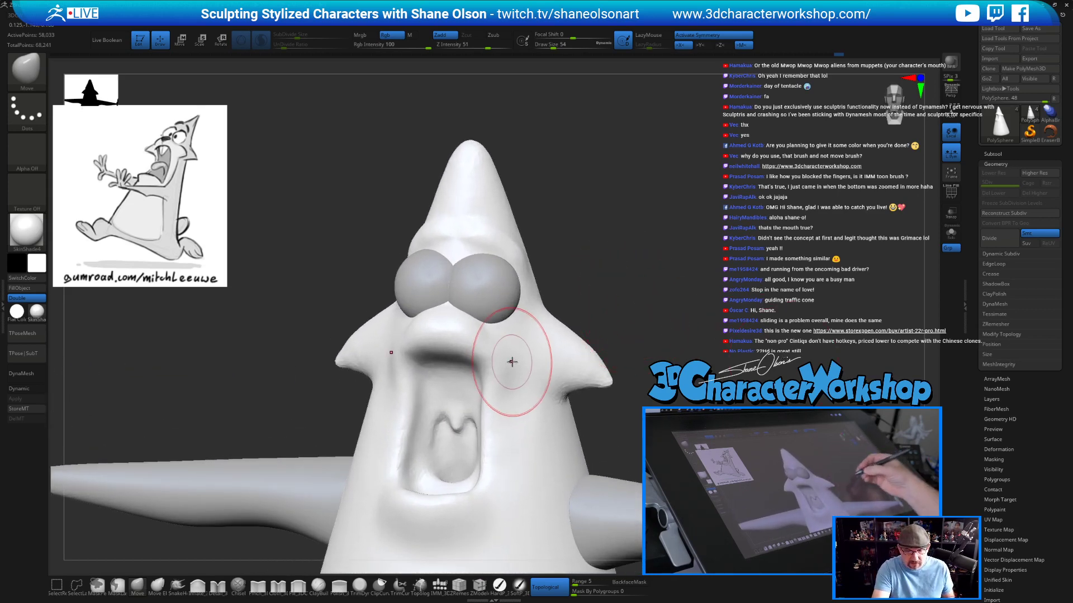
pyautogui.press('s')
pyautogui.moveTo(515, 371); pyautogui.dragTo(511, 371)
pyautogui.press('shift')
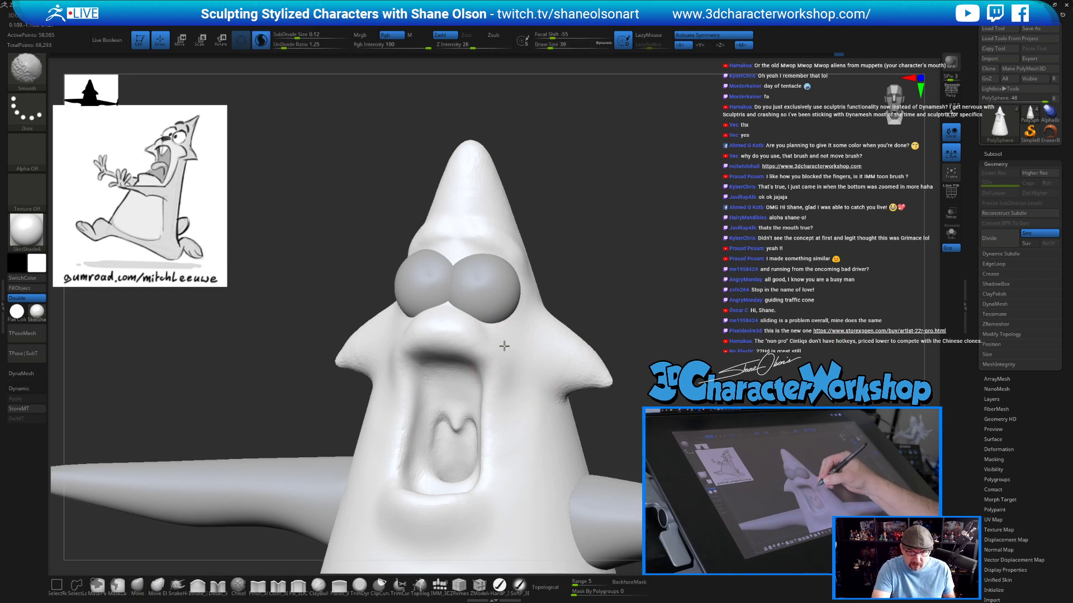
pyautogui.moveTo(395, 352); pyautogui.dragTo(507, 352)
pyautogui.moveTo(510, 362)
pyautogui.mouseDown(button='right')
pyautogui.moveTo(529, 362)
pyautogui.moveTo(496, 319)
pyautogui.moveTo(491, 285)
pyautogui.mouseUp(button='right')
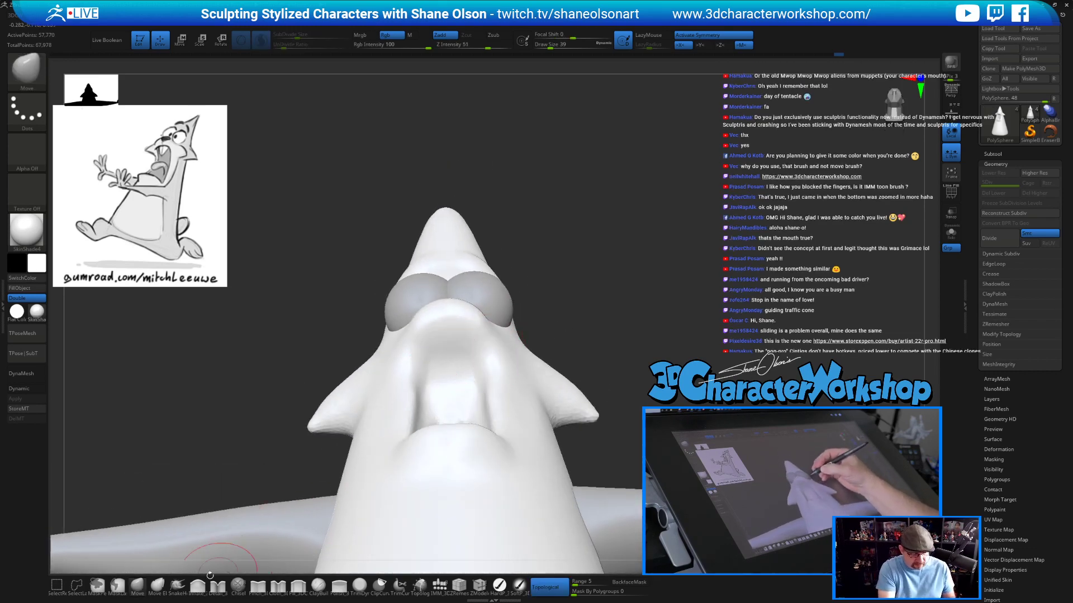
# Shape the overhanging upper lip and mouth corners with the Move brush at draw size 37, and smooth the lip.
pyautogui.click(139, 588)
pyautogui.moveTo(555, 293)
pyautogui.mouseDown(button='right')
pyautogui.moveTo(514, 285)
pyautogui.moveTo(526, 298)
pyautogui.moveTo(507, 326)
pyautogui.moveTo(502, 287)
pyautogui.moveTo(508, 347)
pyautogui.moveTo(520, 342)
pyautogui.moveTo(494, 335)
pyautogui.moveTo(496, 326)
pyautogui.moveTo(469, 336)
pyautogui.moveTo(479, 377)
pyautogui.moveTo(445, 334)
pyautogui.mouseUp(button='right')
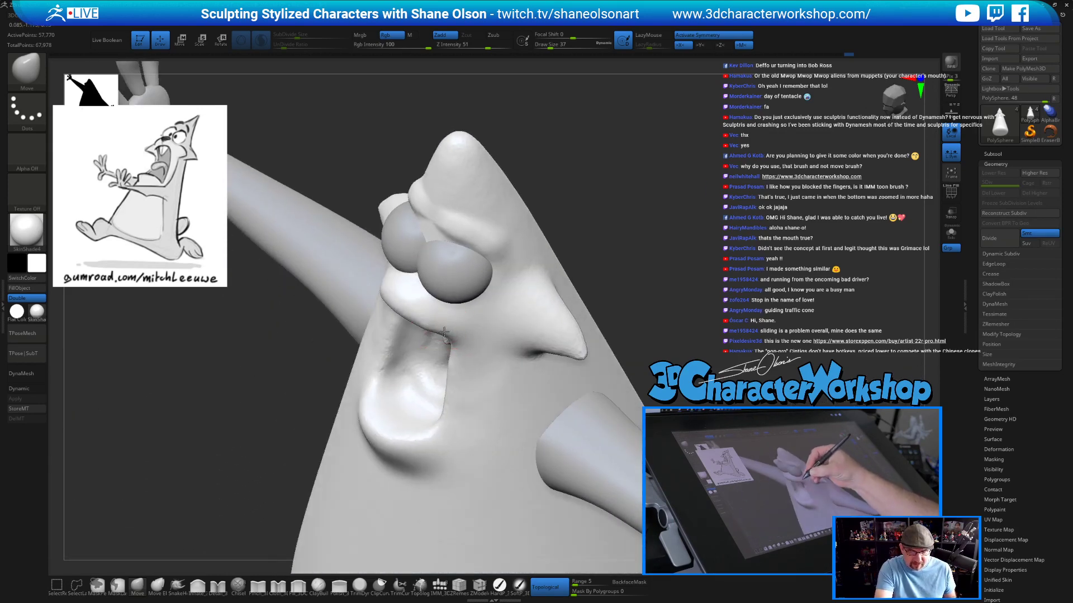
pyautogui.keyDown('shift'); pyautogui.moveTo(430, 312); pyautogui.dragTo(420, 316); pyautogui.keyUp('shift')
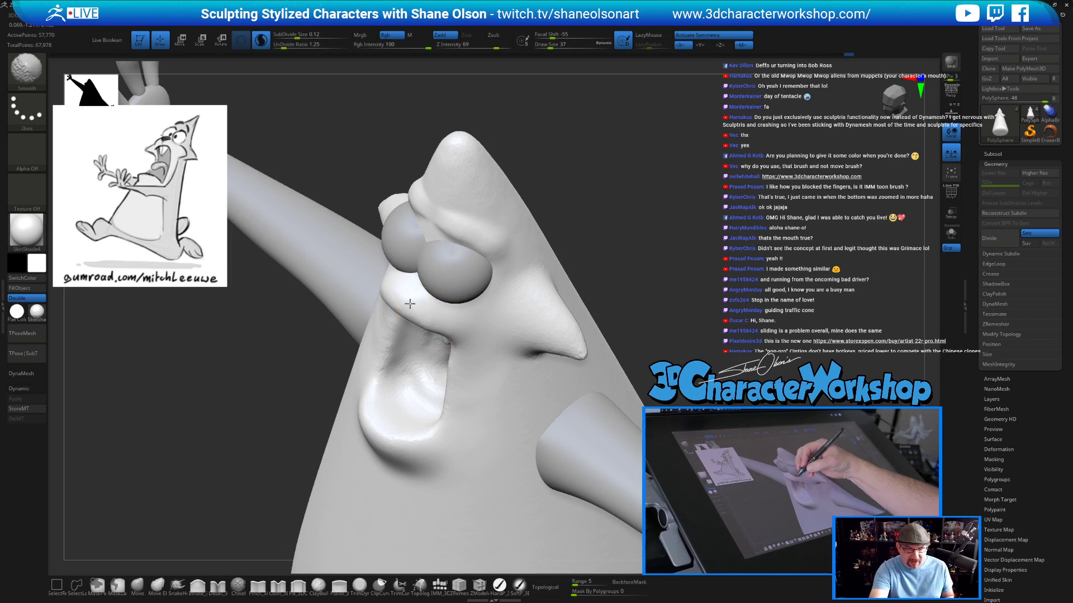
pyautogui.moveTo(536, 309)
pyautogui.mouseDown(button='right')
pyautogui.moveTo(640, 337)
pyautogui.moveTo(620, 269)
pyautogui.moveTo(637, 336)
pyautogui.moveTo(643, 503)
pyautogui.mouseUp(button='right')
# Raise and round the top of the mouth opening under the upper lip, and smooth its edges.
pyautogui.moveTo(603, 326); pyautogui.dragTo(670, 330, button='right')
pyautogui.moveTo(401, 310); pyautogui.dragTo(415, 321, button='right')
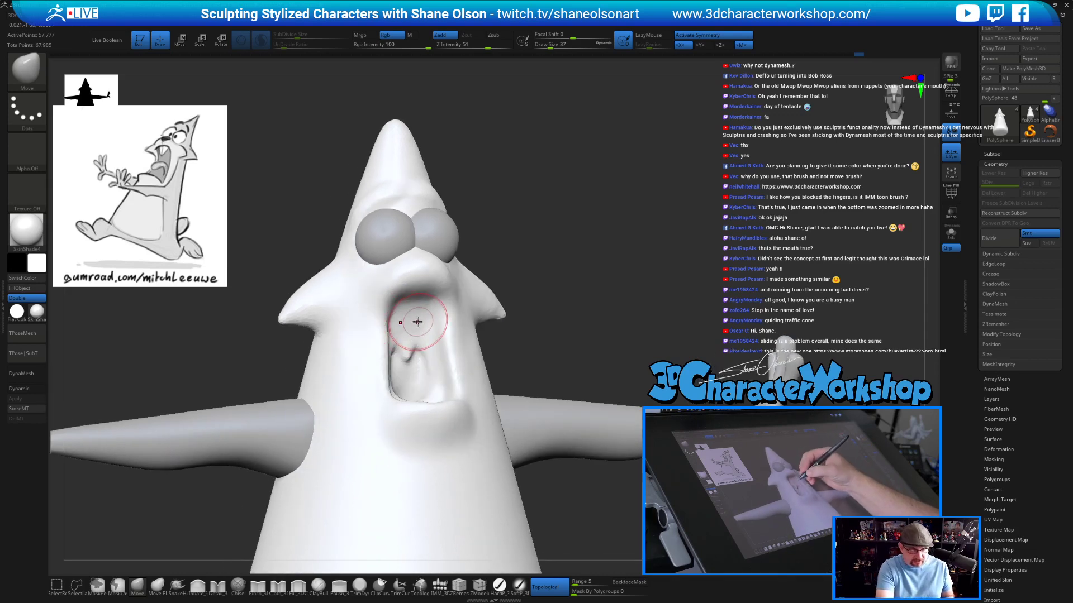
pyautogui.moveTo(418, 324); pyautogui.dragTo(420, 308)
pyautogui.moveTo(418, 320)
pyautogui.mouseDown(button='right')
pyautogui.moveTo(485, 329)
pyautogui.moveTo(401, 314)
pyautogui.mouseUp(button='right')
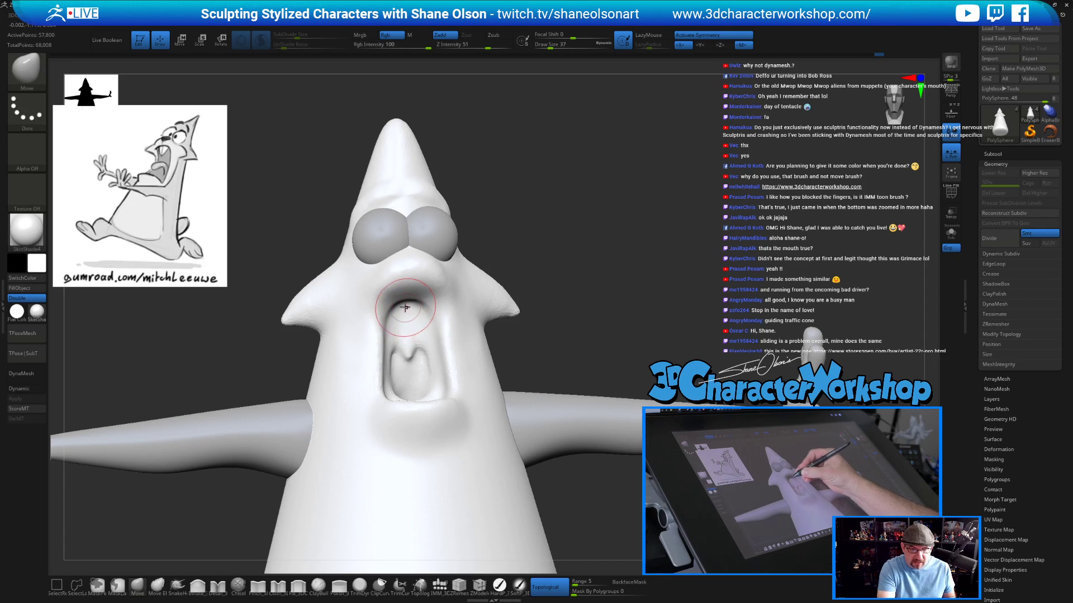
pyautogui.keyDown('shift'); pyautogui.moveTo(406, 308); pyautogui.dragTo(403, 309); pyautogui.keyUp('shift')
pyautogui.moveTo(419, 315); pyautogui.dragTo(393, 320, button='right')
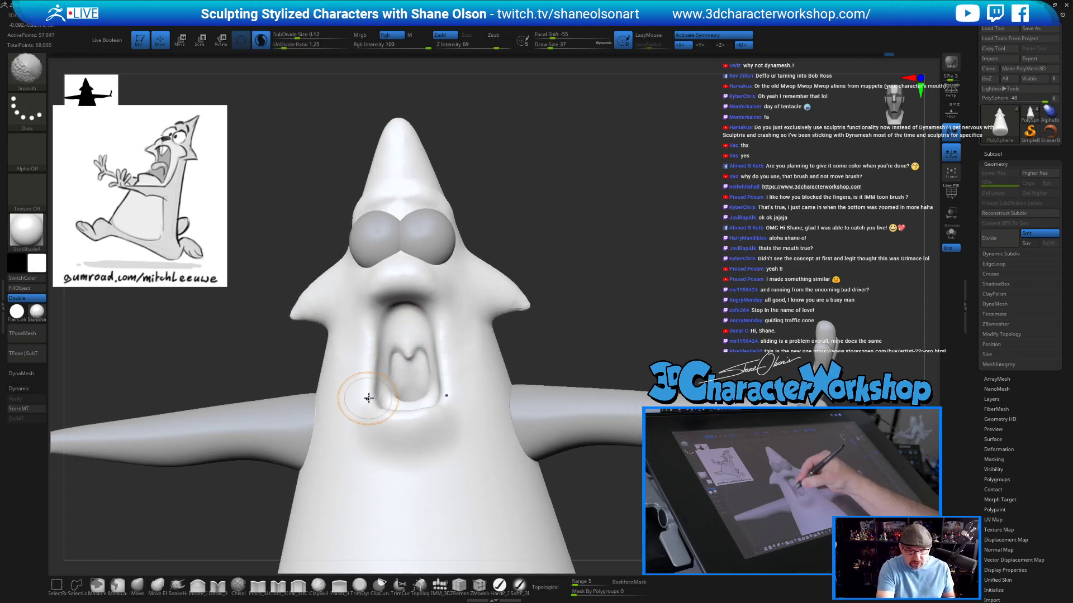
# Pull the lower corners of the open mouth outward with a larger Move brush.
pyautogui.moveTo(586, 459)
pyautogui.mouseDown()
pyautogui.moveTo(593, 505)
pyautogui.moveTo(612, 484)
pyautogui.mouseUp()
pyautogui.moveTo(612, 485); pyautogui.dragTo(594, 476, button='right')
pyautogui.keyDown('ctrl'); pyautogui.moveTo(598, 325); pyautogui.dragTo(584, 320, button='right'); pyautogui.keyUp('ctrl')
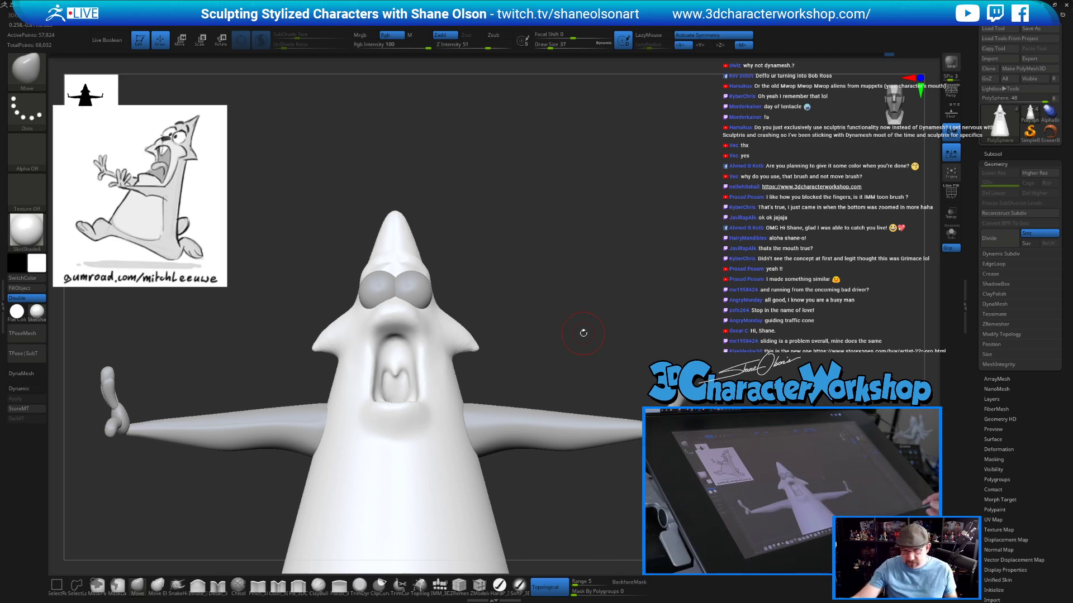
pyautogui.keyDown('ctrl'); pyautogui.moveTo(571, 274); pyautogui.dragTo(566, 204, button='right'); pyautogui.keyUp('ctrl')
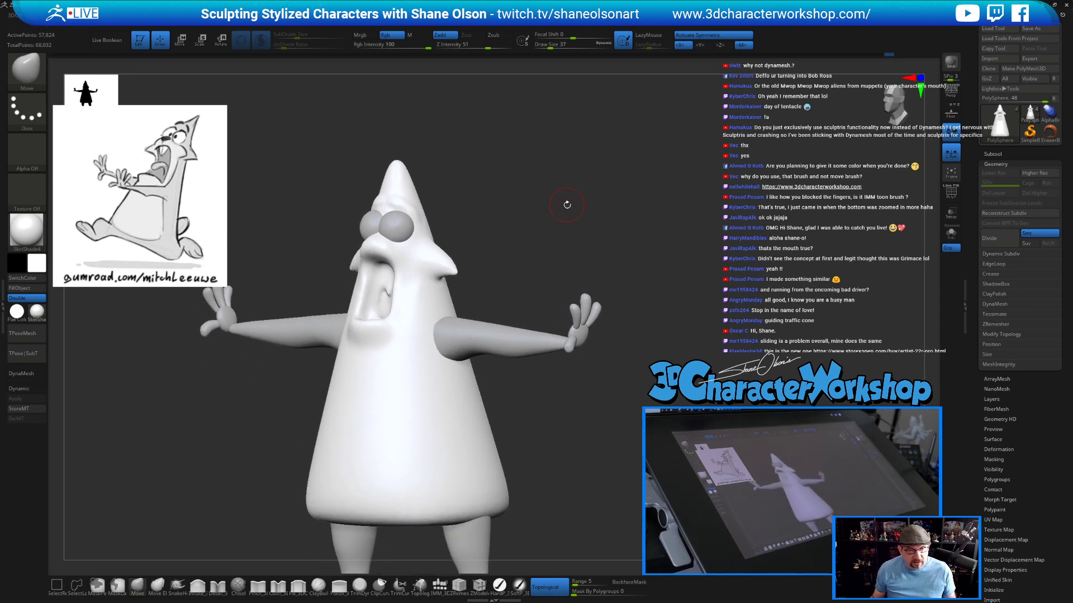
pyautogui.keyDown('ctrl'); pyautogui.moveTo(581, 243); pyautogui.dragTo(610, 316, button='right'); pyautogui.keyUp('ctrl')
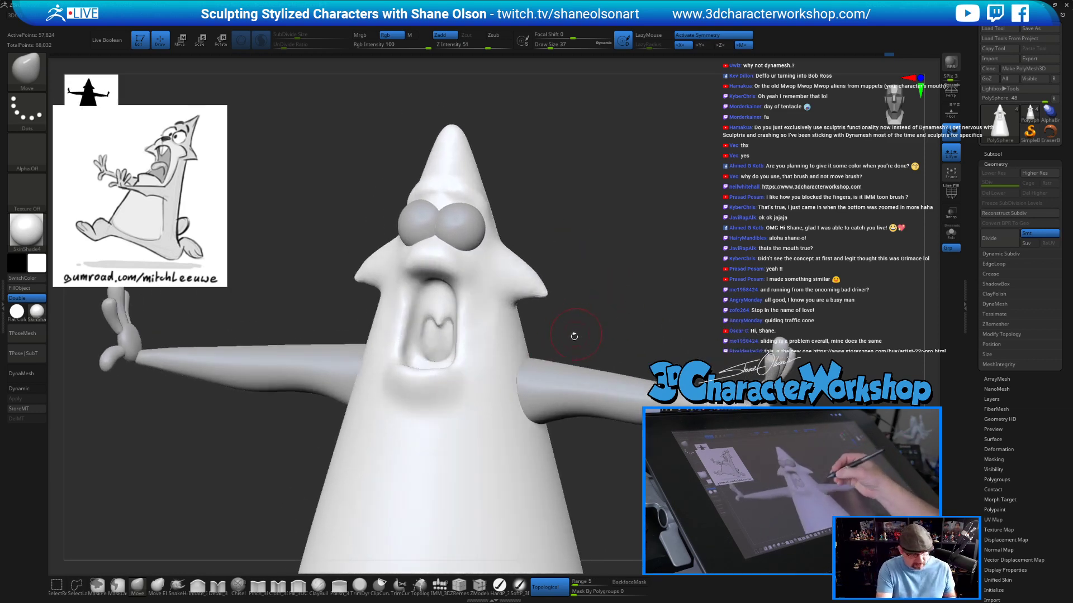
pyautogui.press('s')
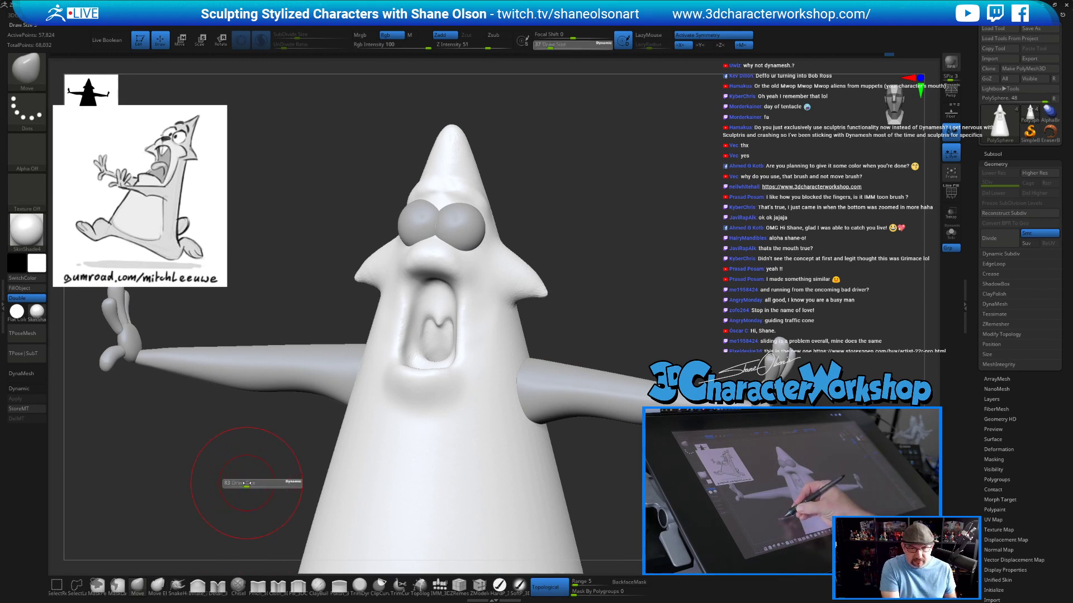
pyautogui.moveTo(464, 364); pyautogui.dragTo(471, 364)
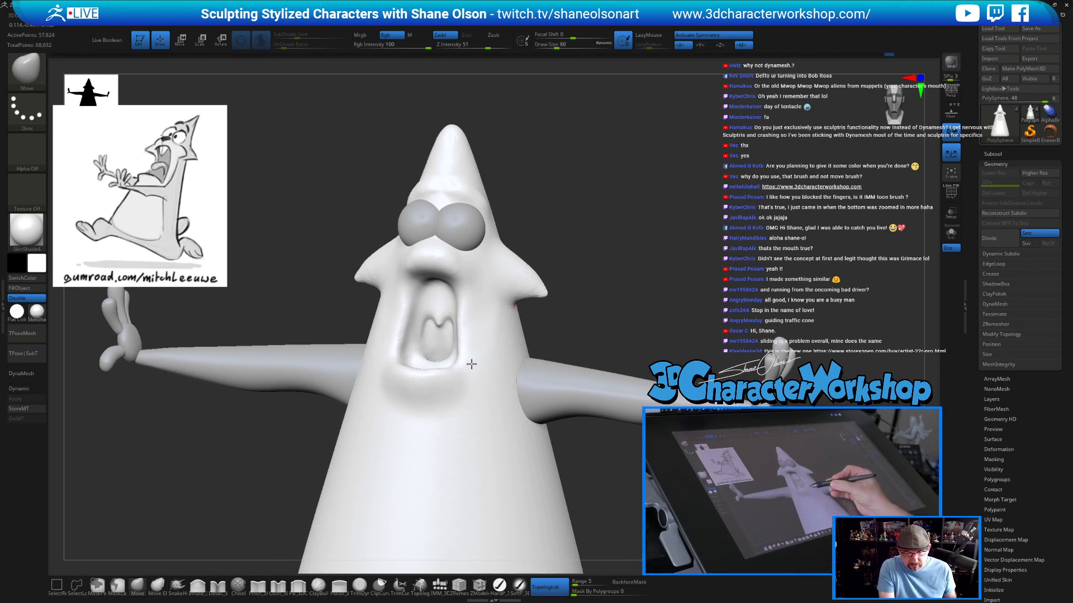
pyautogui.moveTo(486, 391); pyautogui.dragTo(469, 371, button='right')
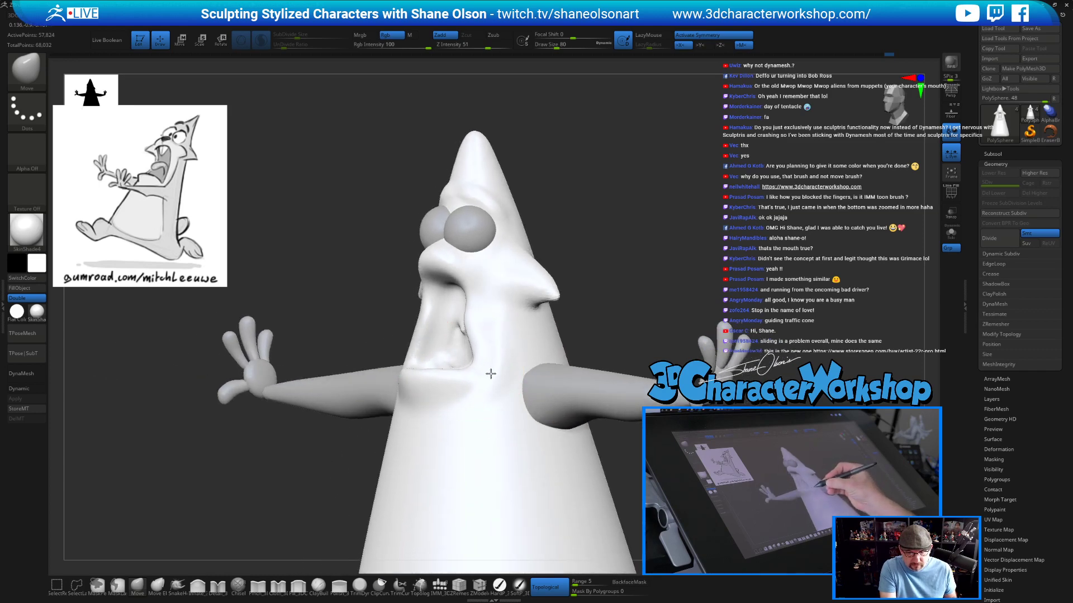
# Adjust the side edge of the mouth opening with the Move brush and smooth it at draw size 41.
pyautogui.moveTo(486, 414)
pyautogui.mouseDown(button='right')
pyautogui.moveTo(518, 408)
pyautogui.moveTo(503, 412)
pyautogui.moveTo(486, 324)
pyautogui.mouseUp(button='right')
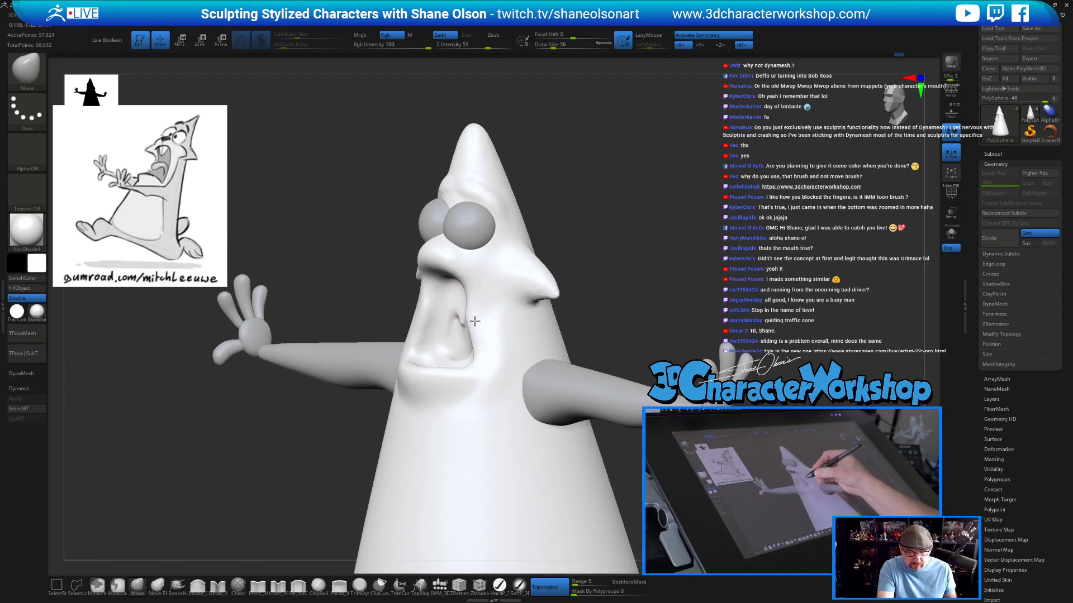
pyautogui.moveTo(477, 326); pyautogui.dragTo(474, 325)
pyautogui.press('shift')
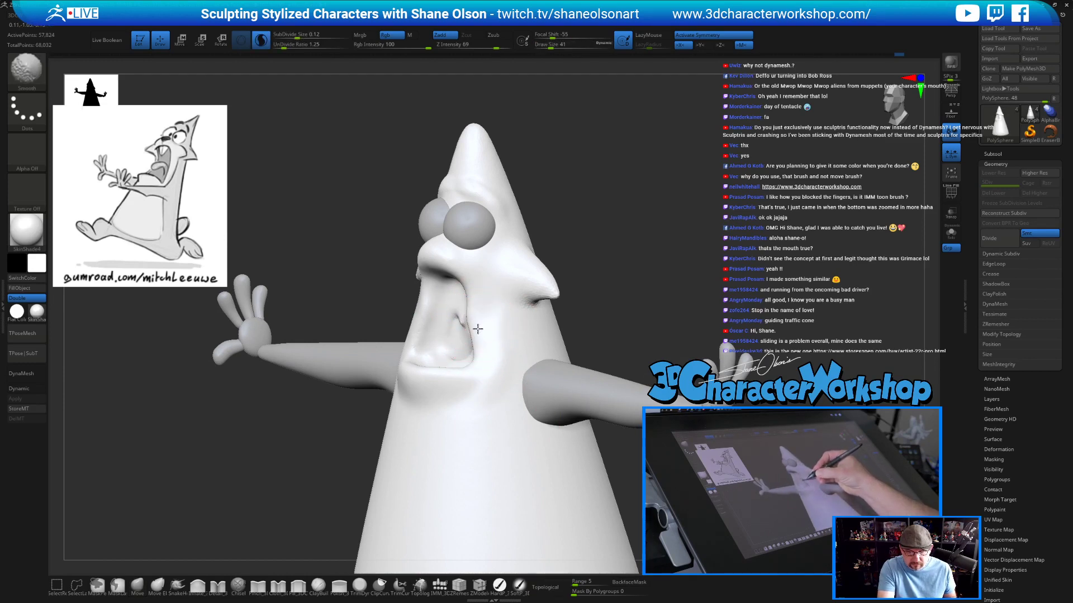
pyautogui.moveTo(472, 314); pyautogui.dragTo(497, 383, button='right')
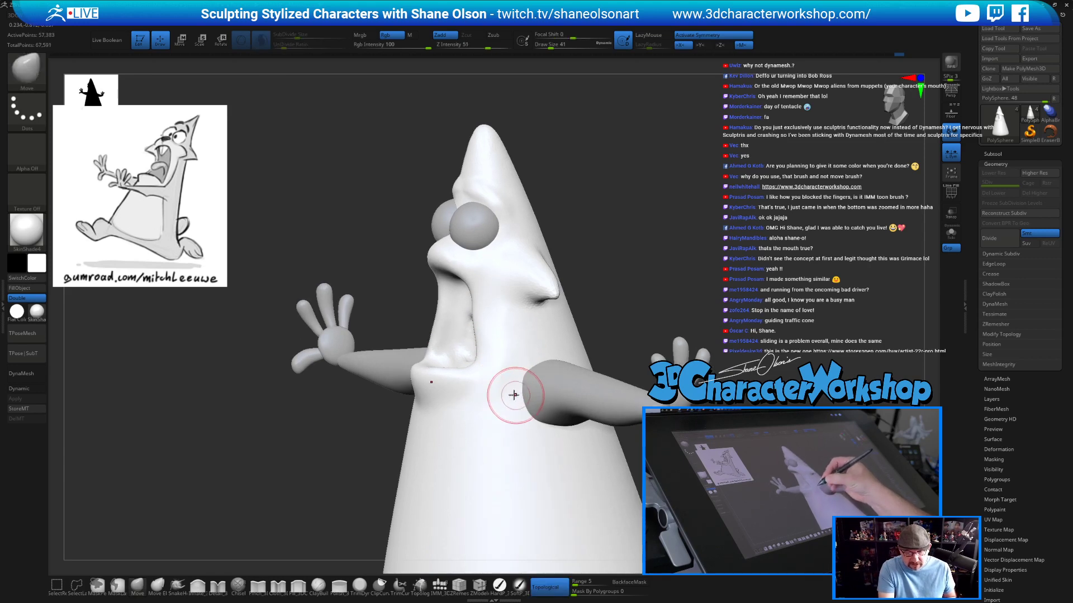
# Reshape the jaw and mouth corner in side view with the Move brush at draw size 136.
pyautogui.press('s')
pyautogui.moveTo(497, 386); pyautogui.dragTo(501, 385)
pyautogui.moveTo(499, 384)
pyautogui.mouseDown(button='right')
pyautogui.moveTo(513, 378)
pyautogui.moveTo(496, 354)
pyautogui.moveTo(508, 317)
pyautogui.moveTo(491, 336)
pyautogui.moveTo(475, 329)
pyautogui.mouseUp(button='right')
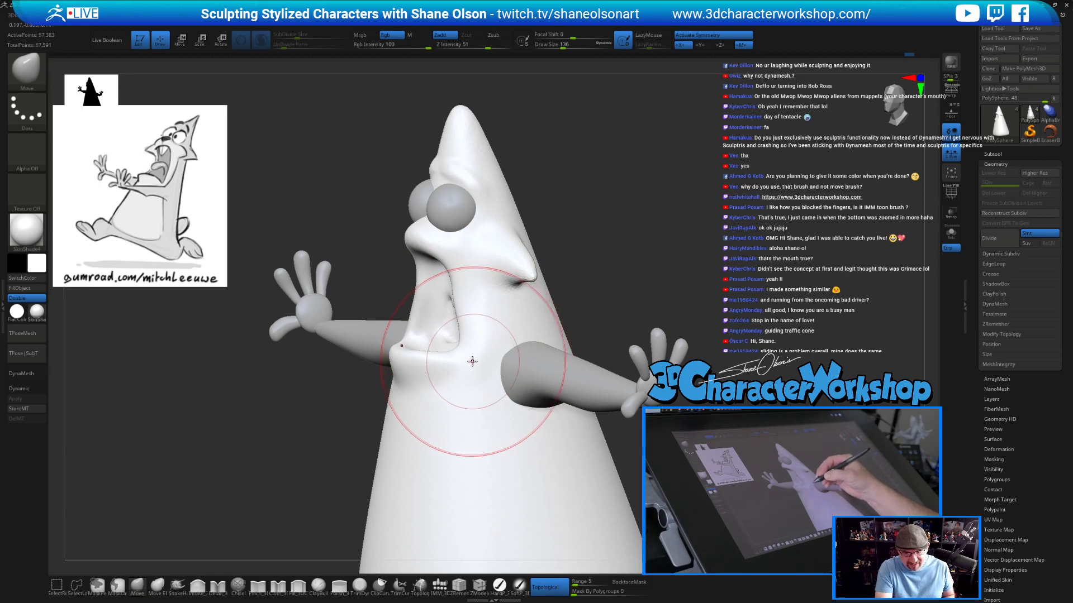
pyautogui.moveTo(473, 362)
pyautogui.mouseDown(button='right')
pyautogui.moveTo(548, 411)
pyautogui.moveTo(484, 371)
pyautogui.mouseUp(button='right')
# Widen the jaw and the bottom of the mouth opening from below with the Move brush at draw size 116.
pyautogui.press('s')
pyautogui.moveTo(471, 384); pyautogui.dragTo(464, 383)
pyautogui.moveTo(462, 392); pyautogui.dragTo(465, 371, button='right')
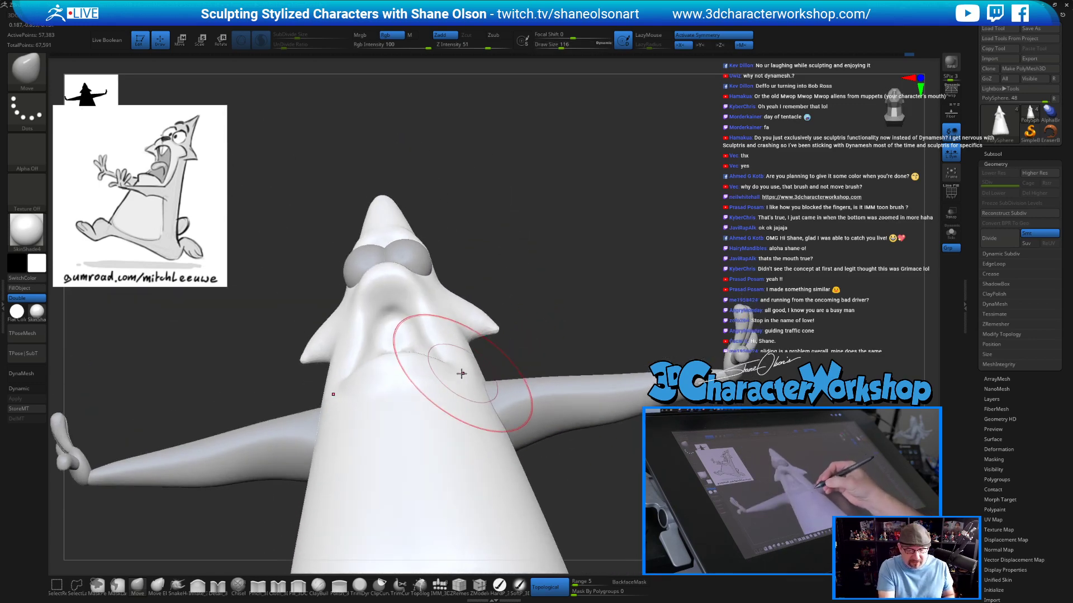
pyautogui.moveTo(464, 371); pyautogui.dragTo(450, 370)
pyautogui.moveTo(455, 371); pyautogui.dragTo(464, 374, button='right')
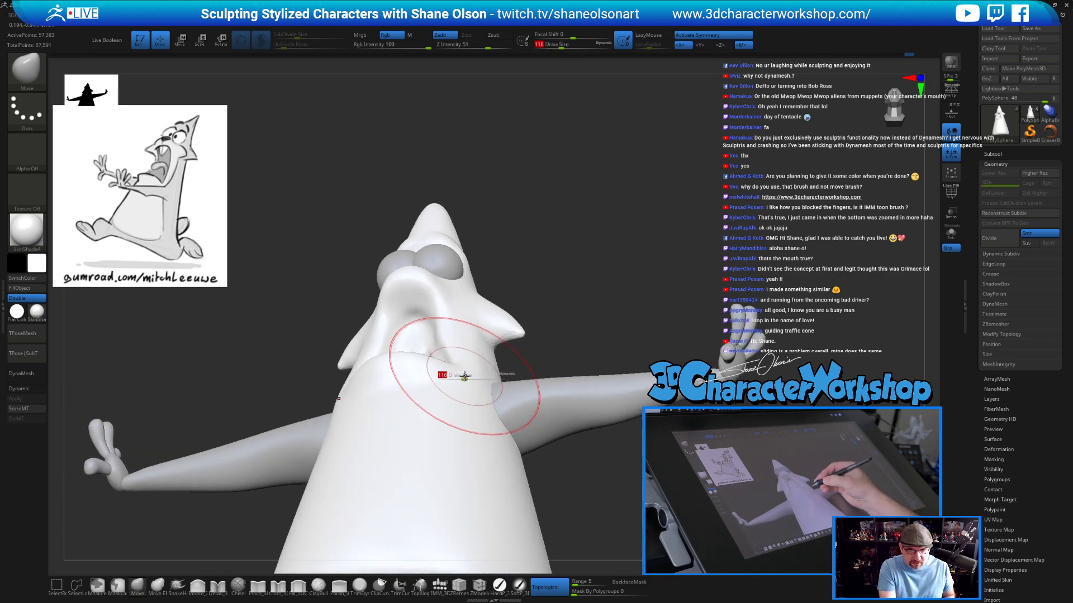
pyautogui.press('s')
pyautogui.moveTo(464, 374); pyautogui.dragTo(457, 372)
pyautogui.moveTo(458, 372)
pyautogui.mouseDown(button='right')
pyautogui.moveTo(462, 383)
pyautogui.moveTo(467, 312)
pyautogui.moveTo(426, 294)
pyautogui.mouseUp(button='right')
# Refine the top of the mouth opening under the upper lip with the Move brush at draw size 54 and smooth it.
pyautogui.press('[')
pyautogui.press('[')
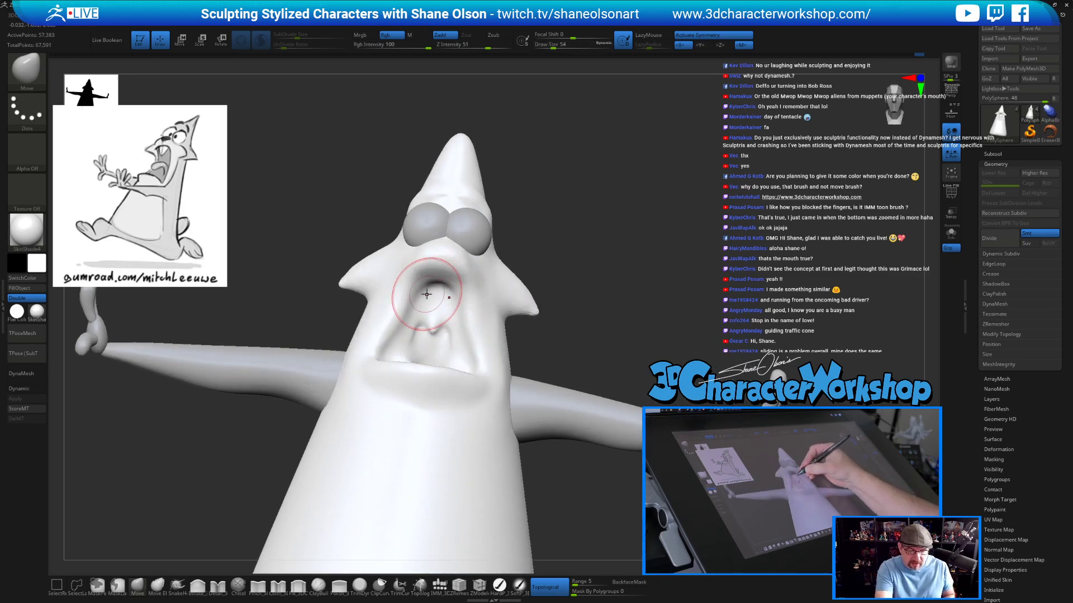
pyautogui.keyDown('shift'); pyautogui.moveTo(442, 293); pyautogui.dragTo(447, 292); pyautogui.keyUp('shift')
pyautogui.moveTo(447, 292); pyautogui.dragTo(462, 323, button='right')
# Reshape the sides of the tongue inside the mouth with the Move brush at draw size 31 and smooth them.
pyautogui.press('s')
pyautogui.moveTo(457, 322); pyautogui.dragTo(442, 335)
pyautogui.press('s')
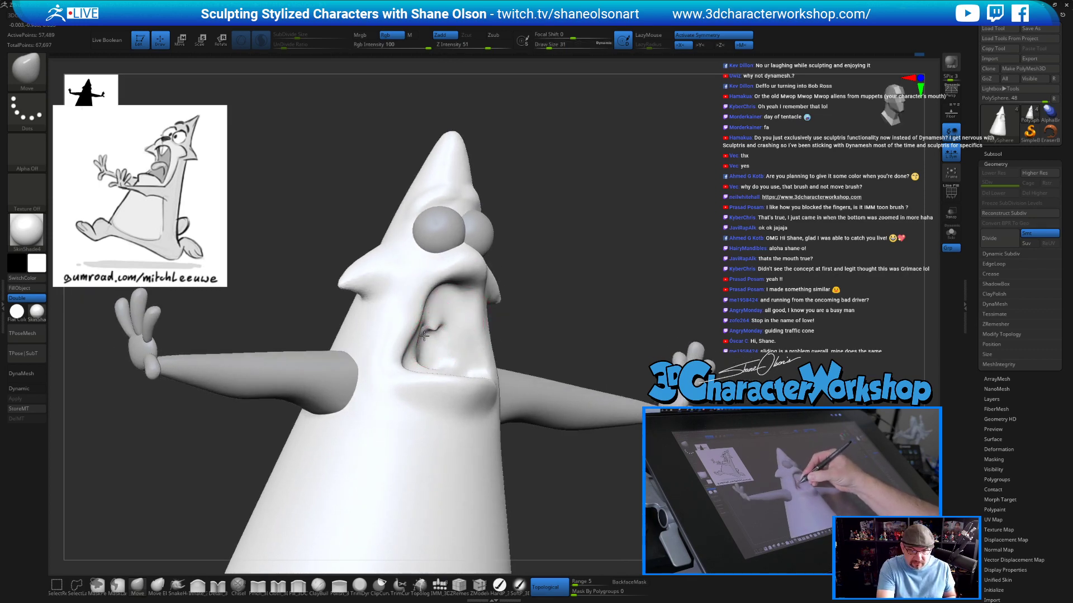
pyautogui.moveTo(451, 345); pyautogui.dragTo(424, 336, button='right')
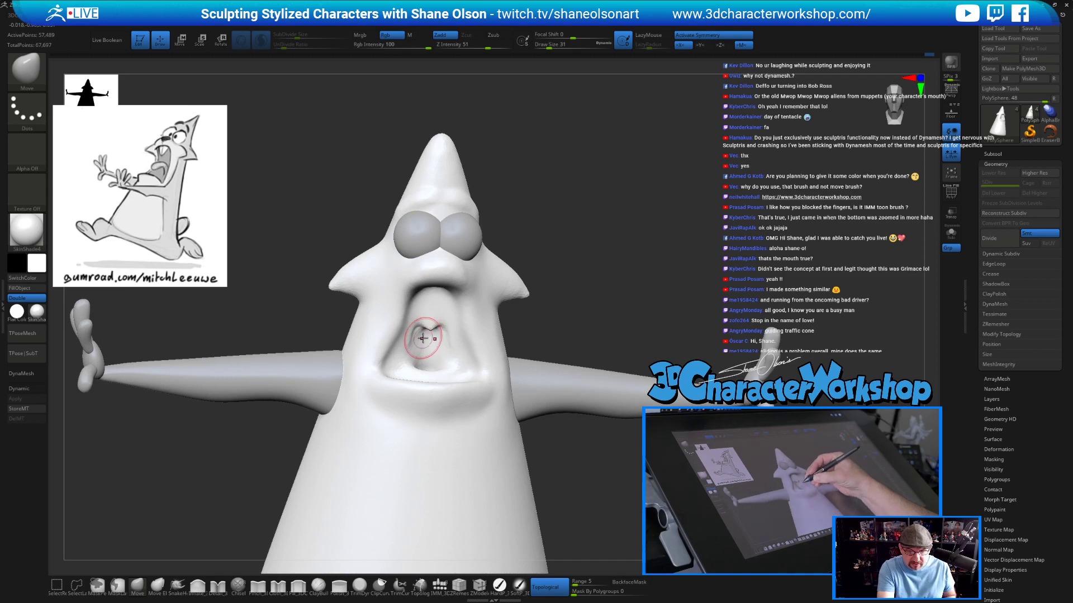
pyautogui.keyDown('shift'); pyautogui.moveTo(419, 334); pyautogui.dragTo(450, 341); pyautogui.keyUp('shift')
# Adjust the upper part of the tongue with the Move brush at draw size 22 and smooth the surface above it.
pyautogui.moveTo(451, 340); pyautogui.dragTo(444, 357, button='right')
pyautogui.press('s')
pyautogui.moveTo(440, 340); pyautogui.dragTo(437, 341)
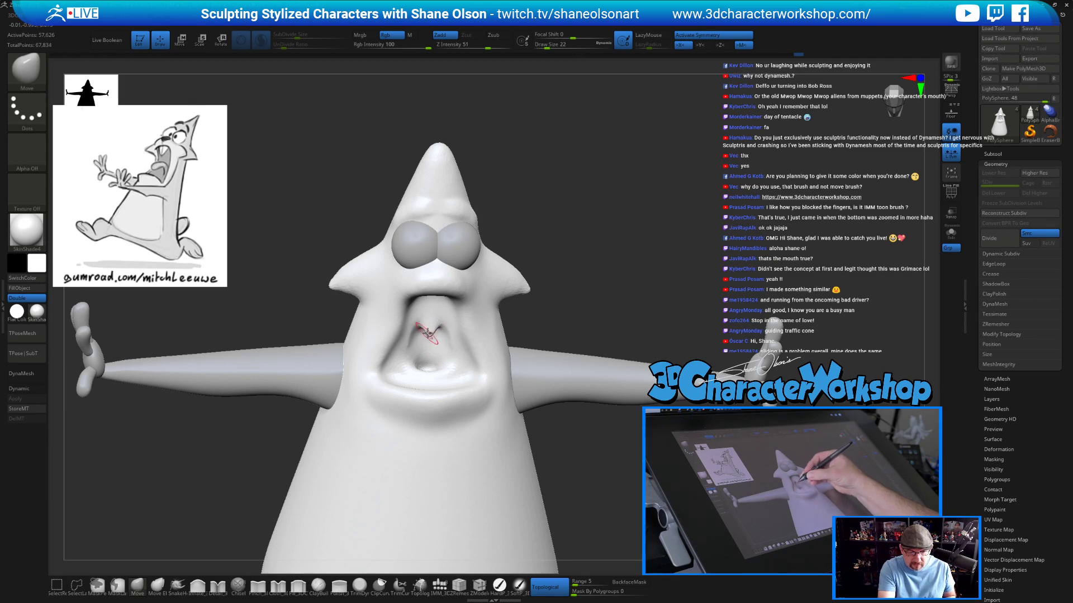
pyautogui.press('shift')
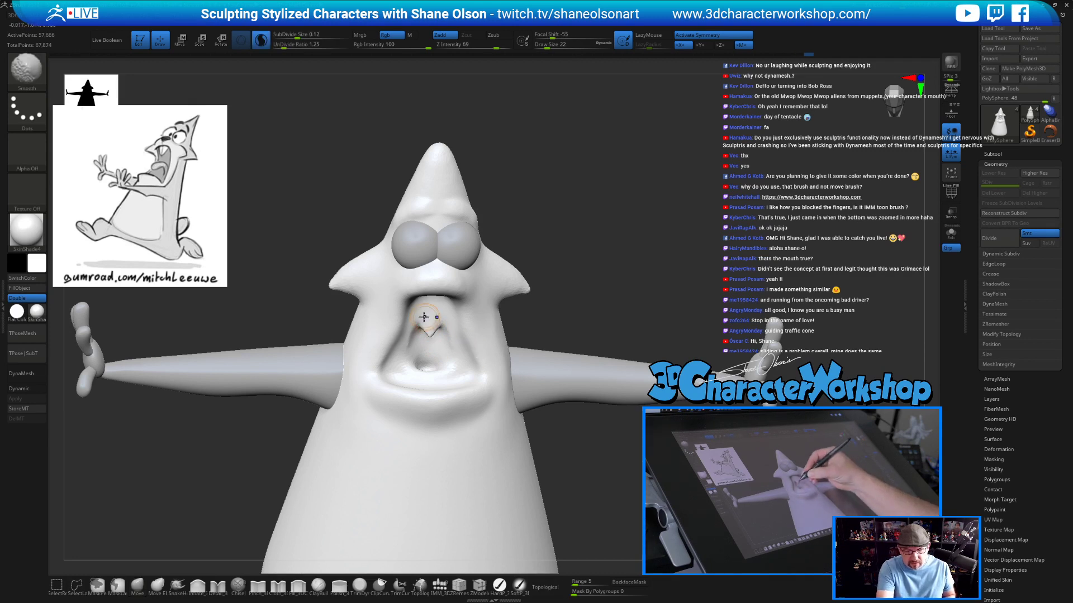
pyautogui.keyDown('shift'); pyautogui.click(425, 318); pyautogui.keyUp('shift')
# Smooth away the notch in the tongue, nudge the mouth corners and soften the inside of the mouth.
pyautogui.moveTo(620, 453); pyautogui.dragTo(598, 441)
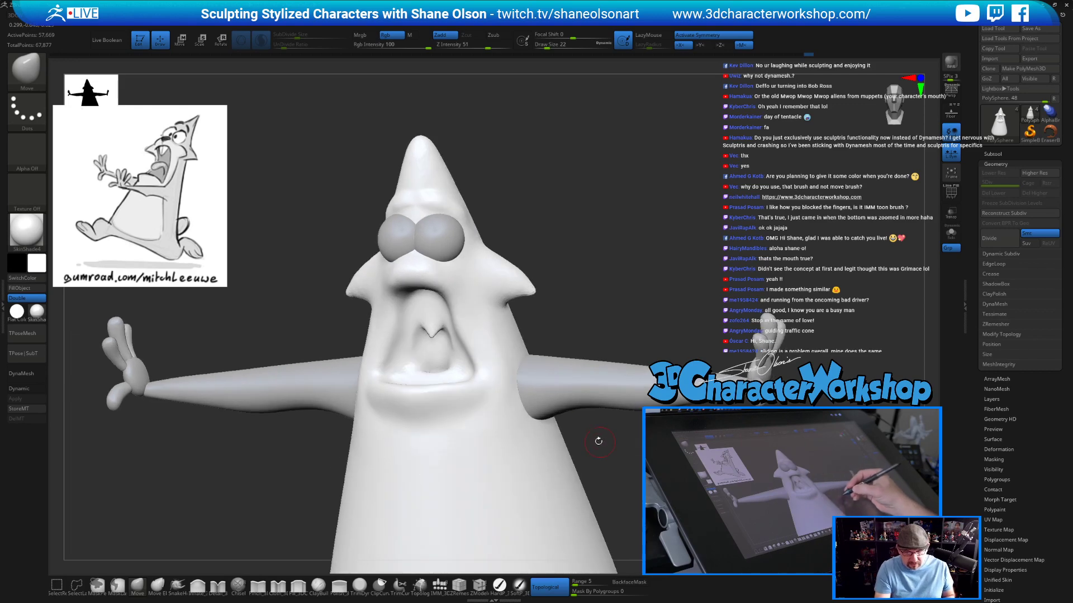
pyautogui.moveTo(433, 340)
pyautogui.keyDown('shift'); pyautogui.mouseDown()
pyautogui.moveTo(429, 330)
pyautogui.moveTo(441, 328)
pyautogui.mouseUp(); pyautogui.keyUp('shift')
pyautogui.moveTo(441, 328); pyautogui.dragTo(449, 321, button='right')
pyautogui.moveTo(546, 314)
pyautogui.mouseDown()
pyautogui.moveTo(590, 288)
pyautogui.moveTo(469, 363)
pyautogui.mouseUp()
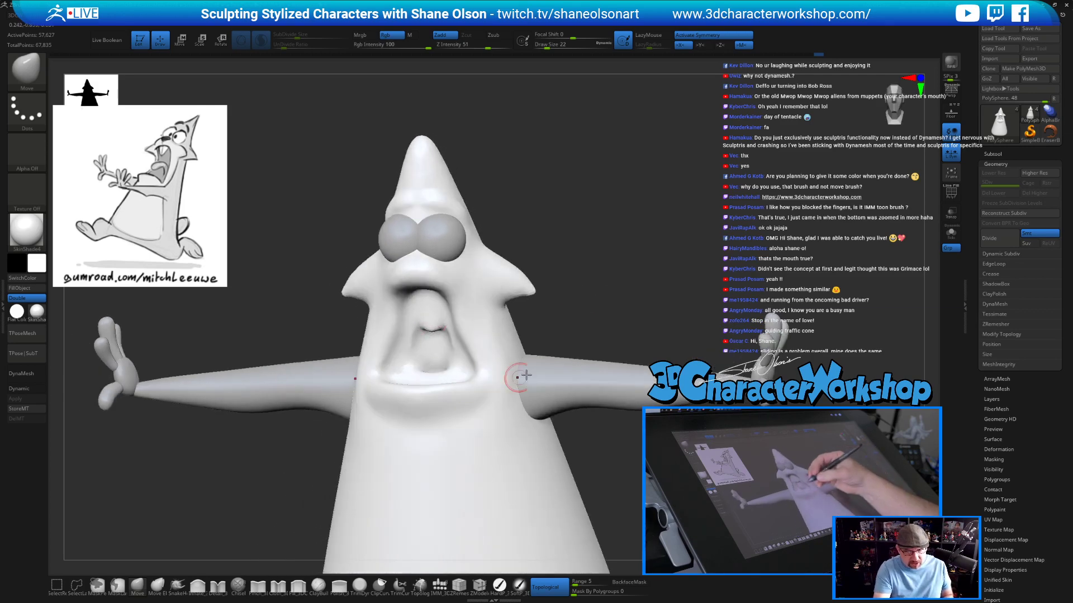
pyautogui.moveTo(574, 280); pyautogui.dragTo(556, 267)
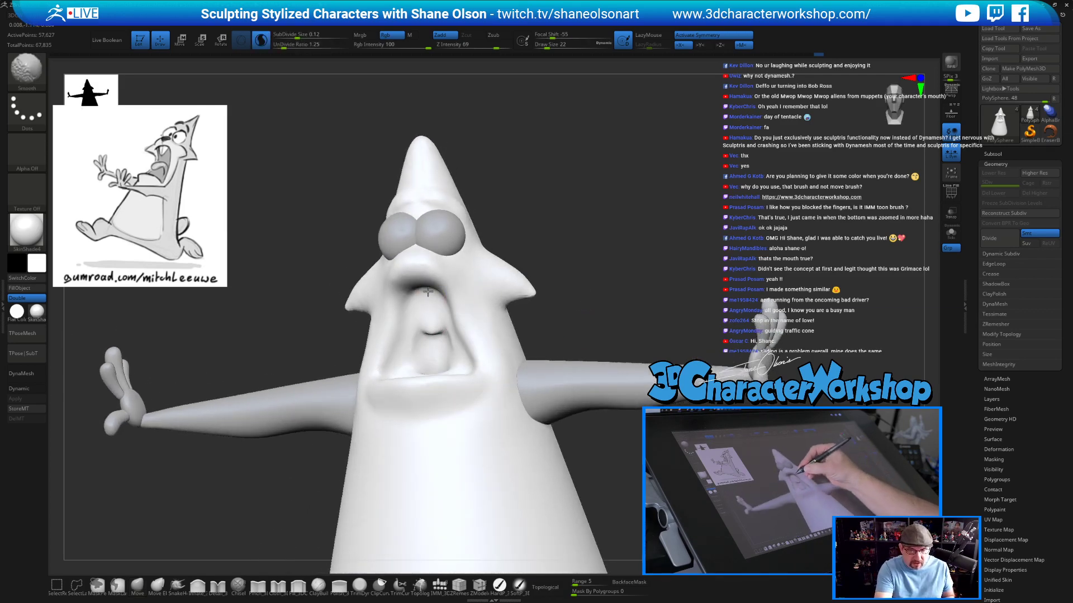
pyautogui.keyDown('shift'); pyautogui.moveTo(452, 310); pyautogui.dragTo(434, 332); pyautogui.keyUp('shift')
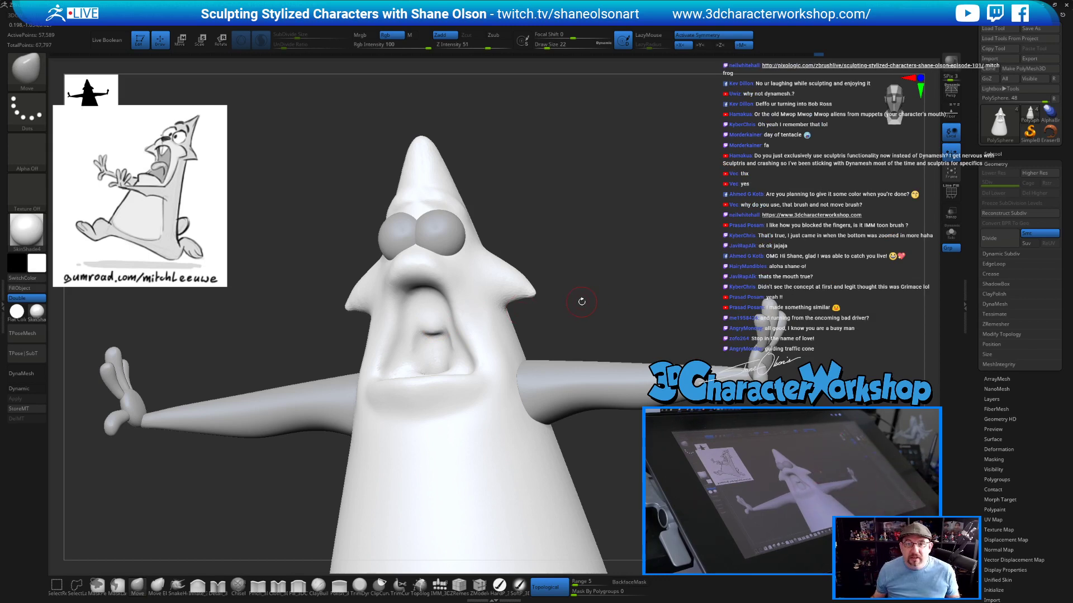
# Sharpen the side rims of the mouth opening with the Pinch brush at draw size 22.
pyautogui.moveTo(691, 246)
pyautogui.mouseDown()
pyautogui.moveTo(635, 218)
pyautogui.moveTo(639, 235)
pyautogui.mouseUp()
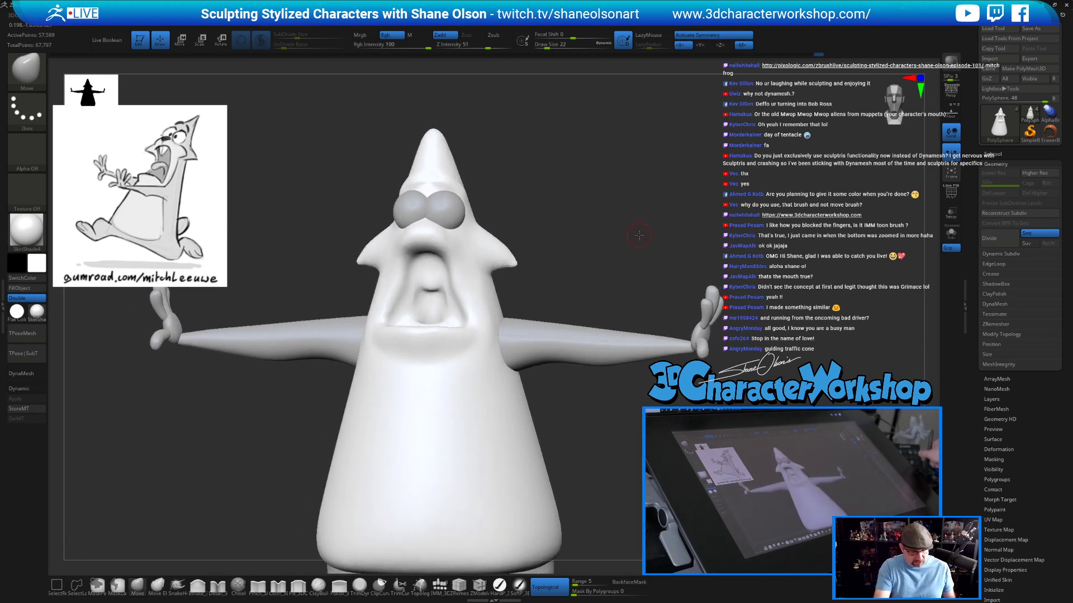
pyautogui.click(257, 585)
pyautogui.moveTo(556, 212)
pyautogui.keyDown('alt'); pyautogui.mouseDown()
pyautogui.moveTo(551, 240)
pyautogui.moveTo(510, 261)
pyautogui.mouseUp(); pyautogui.keyUp('alt')
pyautogui.moveTo(382, 227); pyautogui.dragTo(379, 238)
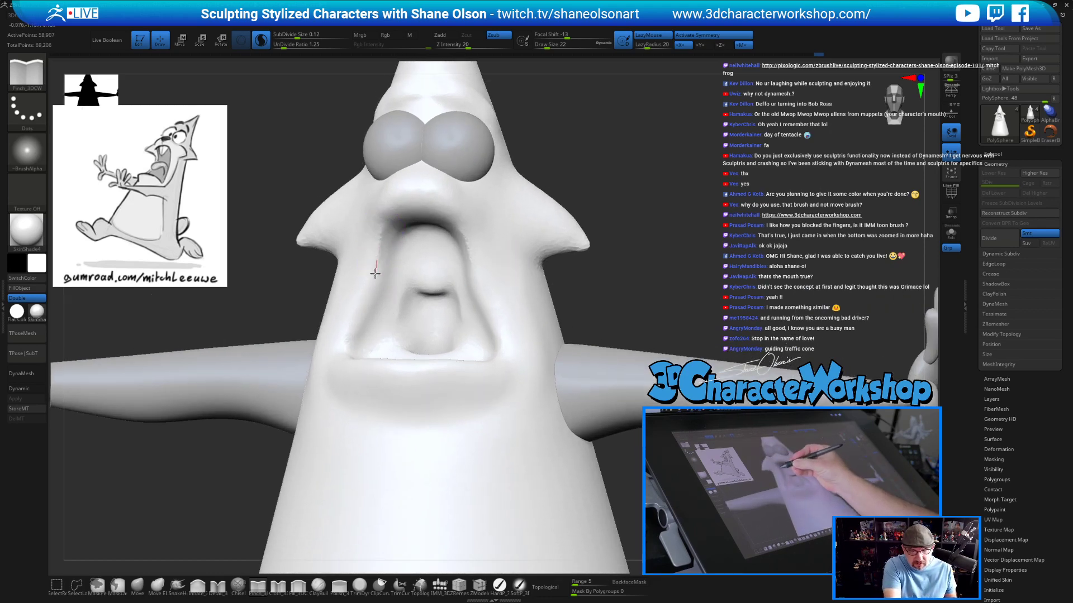
pyautogui.moveTo(351, 328); pyautogui.dragTo(350, 350)
pyautogui.moveTo(600, 290); pyautogui.dragTo(615, 232)
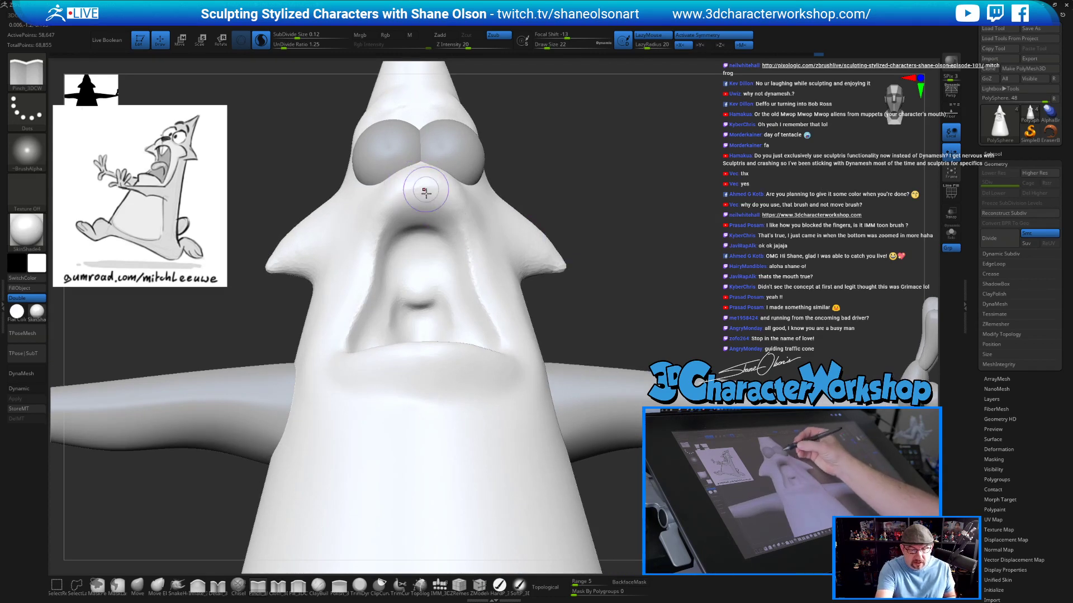
# Define a crisp edge along the centre of the upper lip and the upper sides of the mouth.
pyautogui.moveTo(426, 192); pyautogui.dragTo(422, 157)
pyautogui.moveTo(400, 204); pyautogui.dragTo(397, 216)
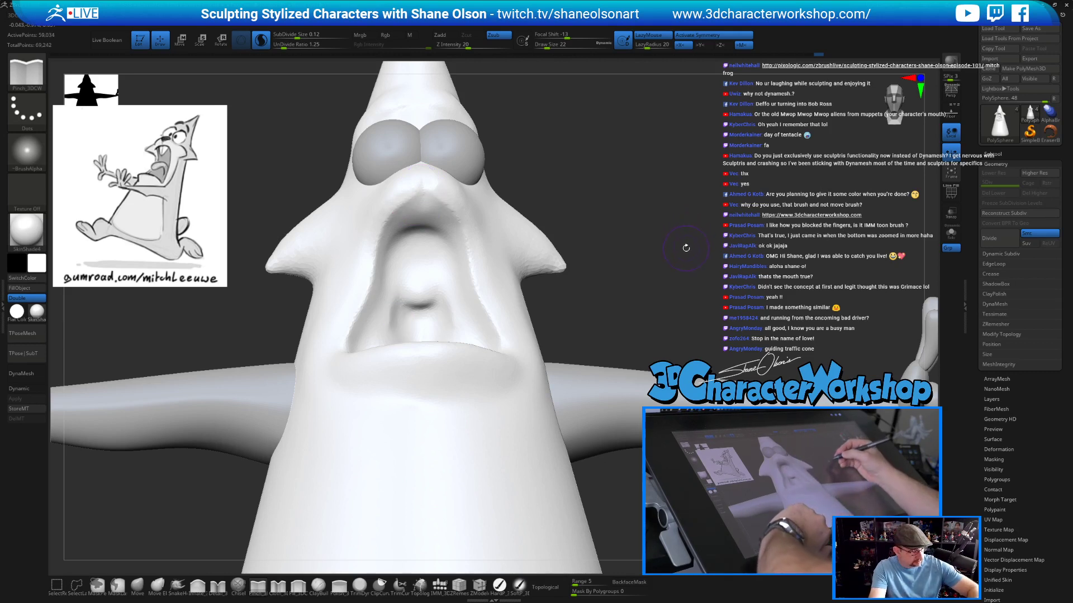
pyautogui.moveTo(686, 248); pyautogui.dragTo(491, 279)
# Sharpen the edges of the tongue, lower lip and upper mouth rim at draw size 22.
pyautogui.moveTo(397, 307); pyautogui.dragTo(393, 305)
pyautogui.moveTo(447, 348); pyautogui.dragTo(508, 353)
pyautogui.moveTo(690, 273); pyautogui.dragTo(704, 265)
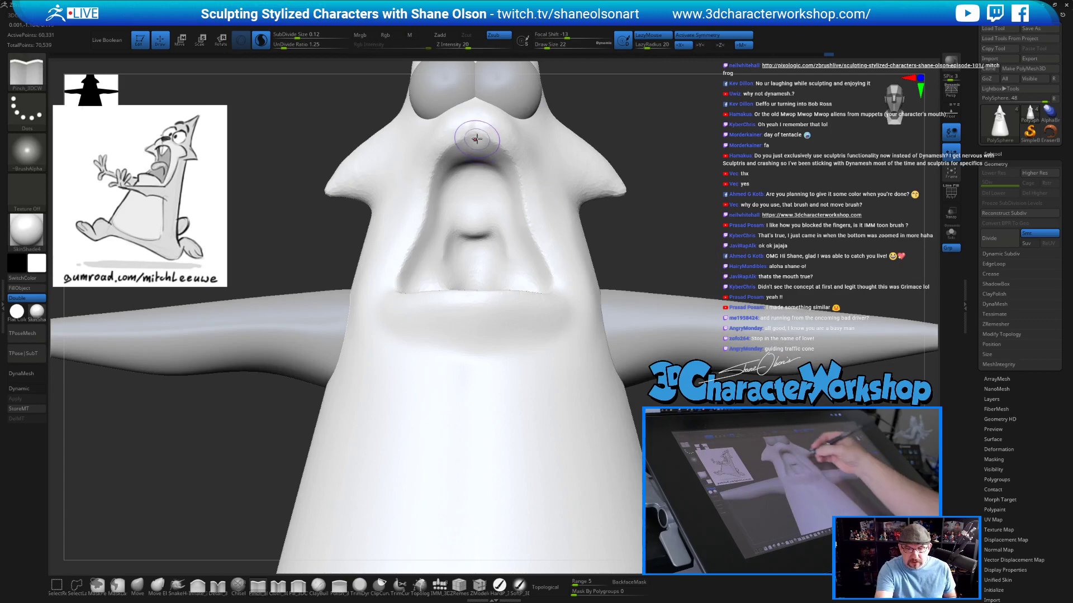
pyautogui.moveTo(503, 151)
pyautogui.mouseDown()
pyautogui.moveTo(483, 163)
pyautogui.moveTo(475, 145)
pyautogui.moveTo(510, 169)
pyautogui.mouseUp()
pyautogui.moveTo(668, 183)
pyautogui.keyDown('alt'); pyautogui.mouseDown()
pyautogui.moveTo(655, 176)
pyautogui.moveTo(652, 203)
pyautogui.moveTo(596, 192)
pyautogui.moveTo(586, 282)
pyautogui.mouseUp(); pyautogui.keyUp('alt')
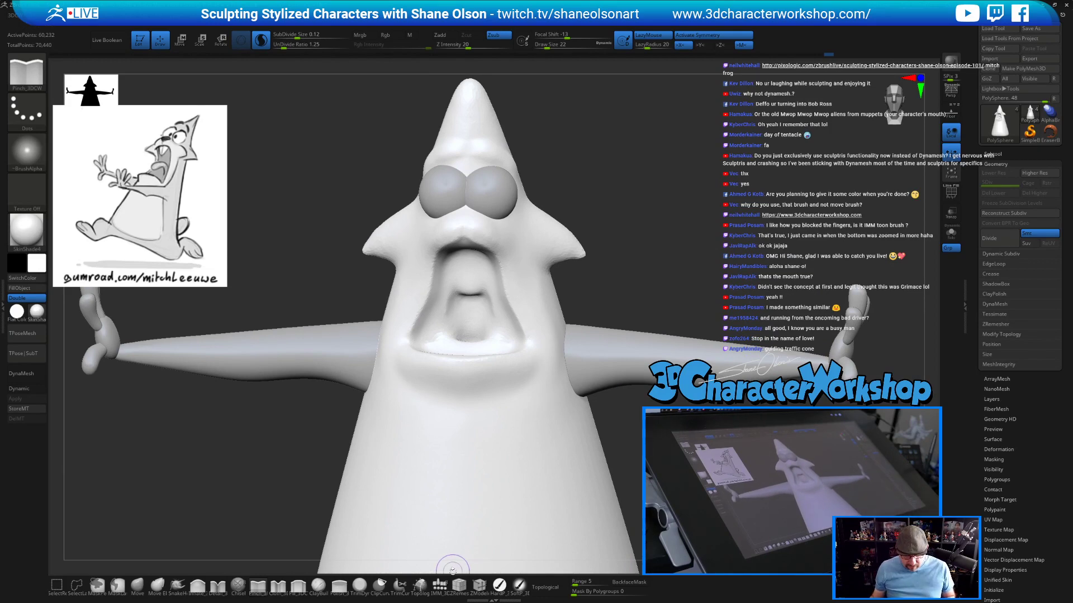
# Insert a small QuadSphere-3 nose above the upper lip and split its unmasked points into a separate subtool.
pyautogui.click(439, 585)
pyautogui.moveTo(632, 239)
pyautogui.mouseDown()
pyautogui.moveTo(519, 270)
pyautogui.moveTo(473, 253)
pyautogui.mouseUp()
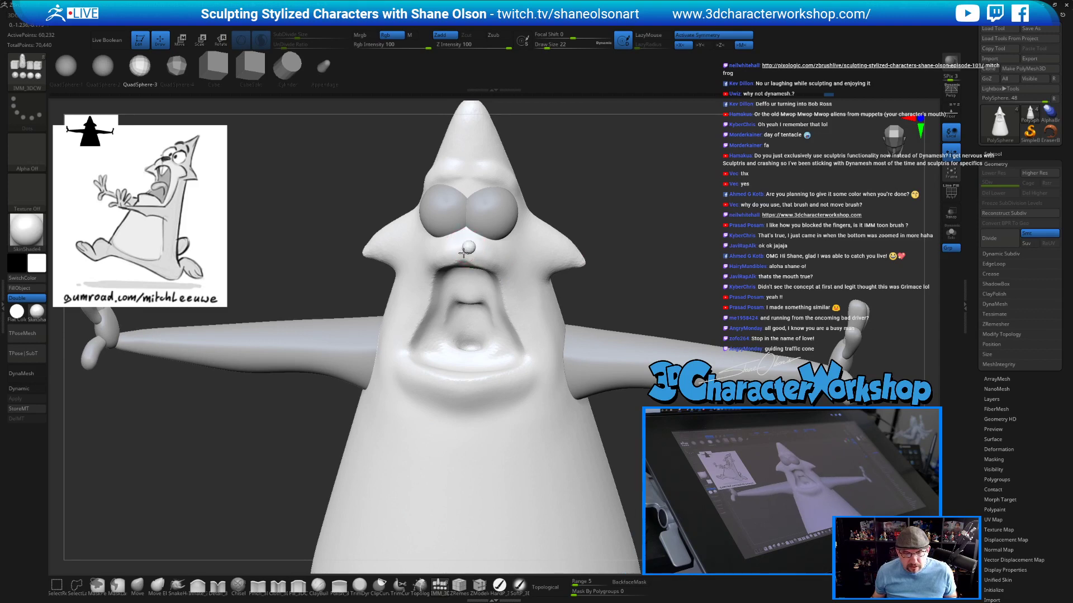
pyautogui.moveTo(463, 254); pyautogui.dragTo(463, 256)
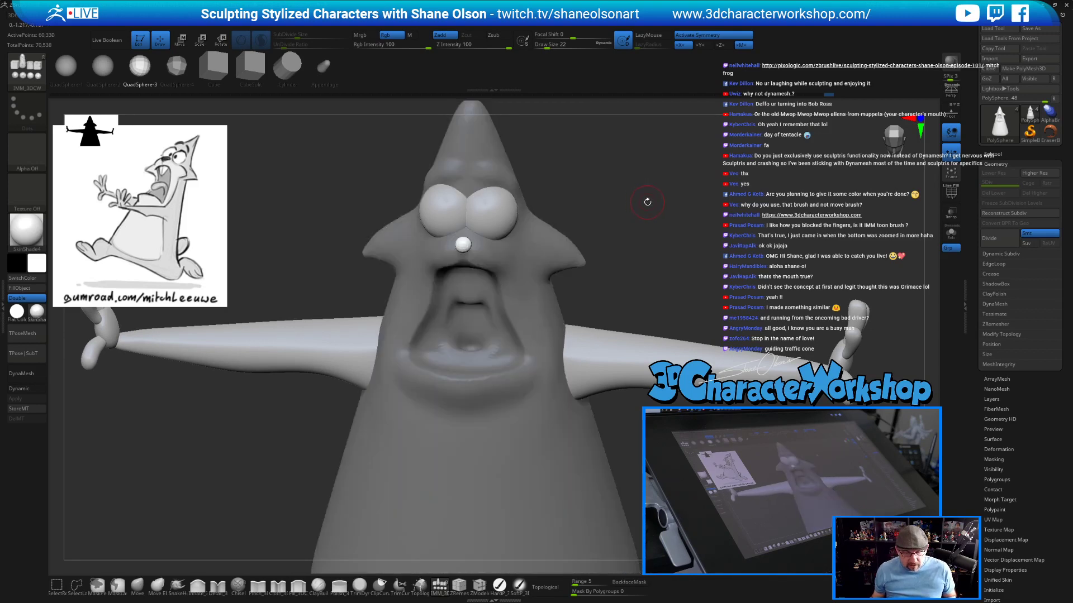
pyautogui.keyDown('alt'); pyautogui.moveTo(663, 198); pyautogui.dragTo(667, 246); pyautogui.keyUp('alt')
pyautogui.press('space')
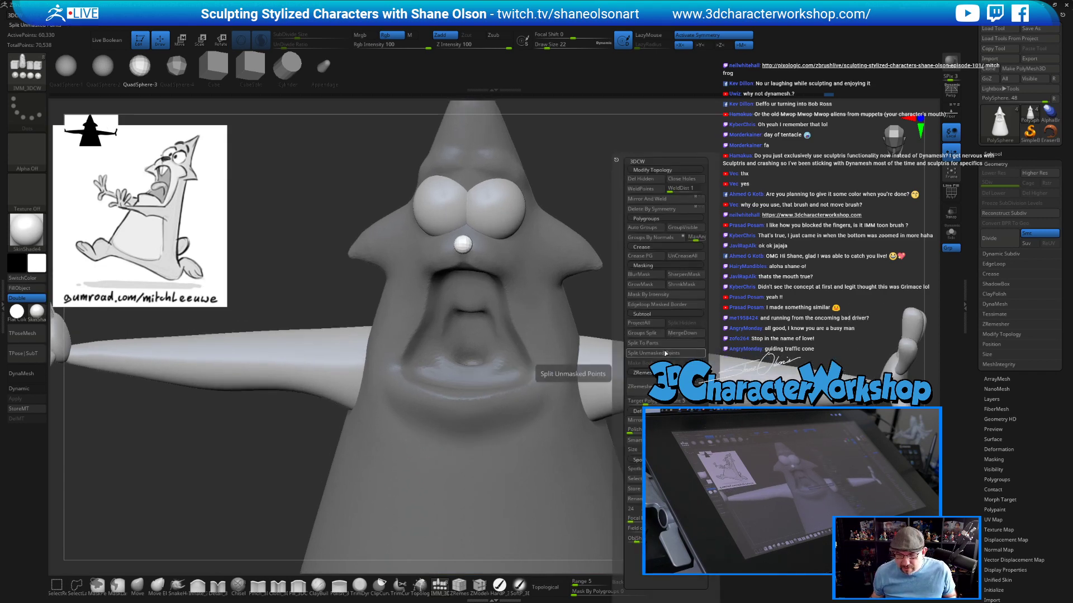
pyautogui.click(666, 353)
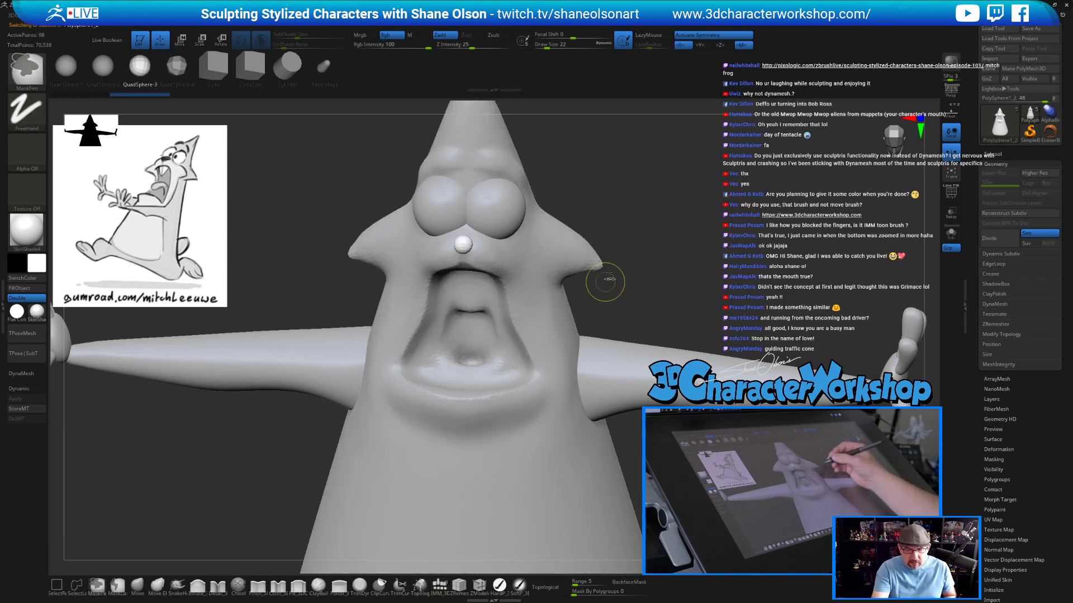
# Subdivide the nose sphere, delete its lower subdivision levels and widen it with the Move brush.
pyautogui.hotkey('ctrl', 'd')
pyautogui.click(994, 193)
pyautogui.keyDown('ctrl'); pyautogui.moveTo(402, 312); pyautogui.dragTo(364, 402, button='right'); pyautogui.keyUp('ctrl')
pyautogui.click(138, 586)
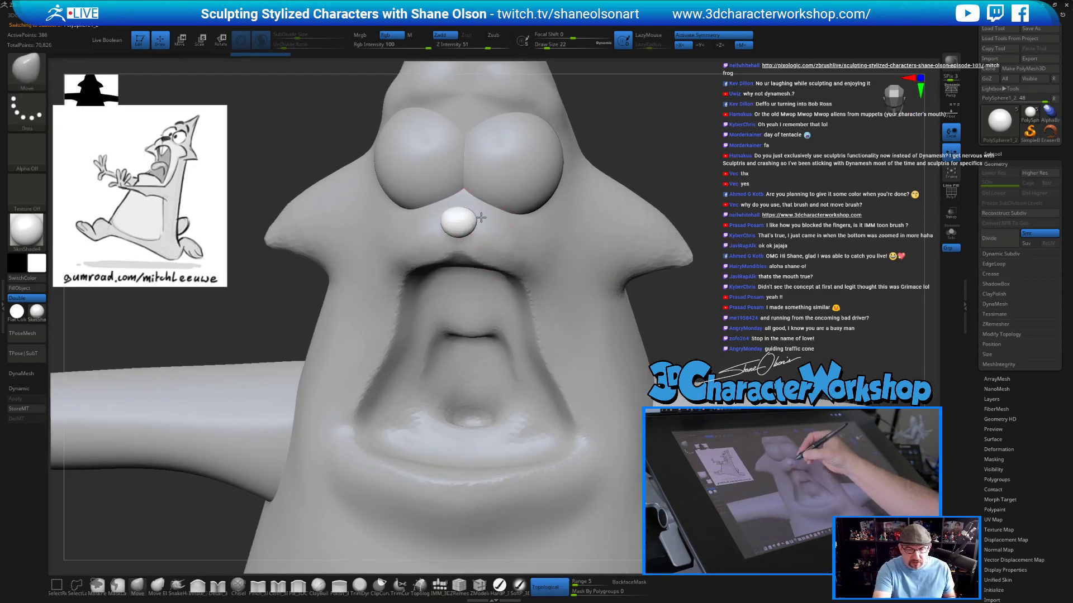
pyautogui.moveTo(499, 212); pyautogui.dragTo(468, 207)
pyautogui.moveTo(474, 206)
pyautogui.mouseDown(button='right')
pyautogui.moveTo(527, 211)
pyautogui.moveTo(515, 192)
pyautogui.moveTo(545, 240)
pyautogui.mouseUp(button='right')
# Fit the nose above the upper lip with the transform gizmo and pull its outer side into shape with the Move brush.
pyautogui.press('w')
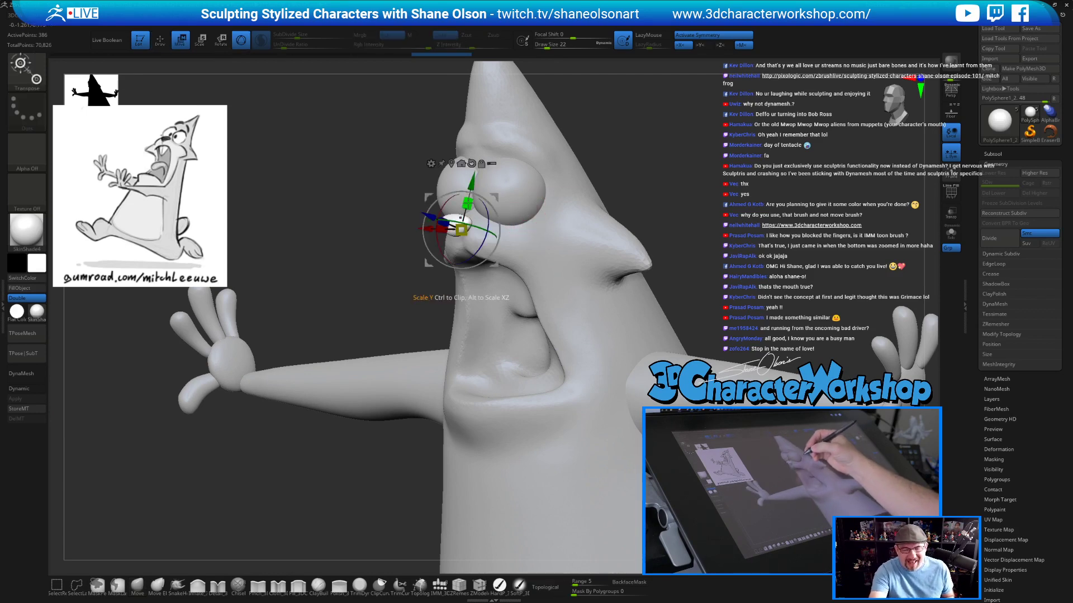
pyautogui.moveTo(439, 217); pyautogui.dragTo(440, 219)
pyautogui.moveTo(530, 241)
pyautogui.mouseDown(button='right')
pyautogui.moveTo(546, 230)
pyautogui.moveTo(531, 268)
pyautogui.mouseUp(button='right')
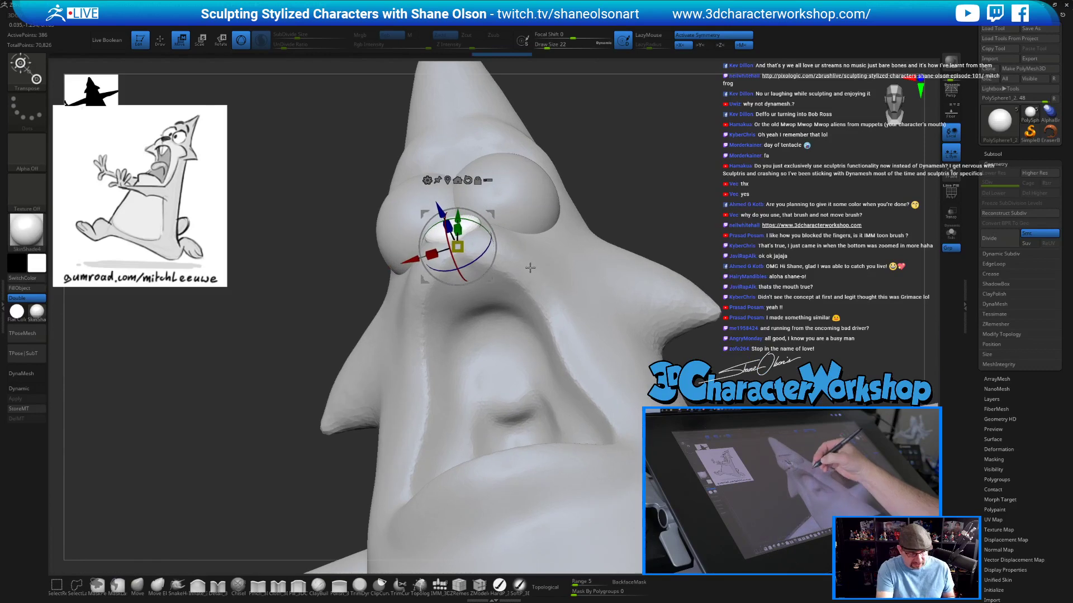
pyautogui.click(136, 586)
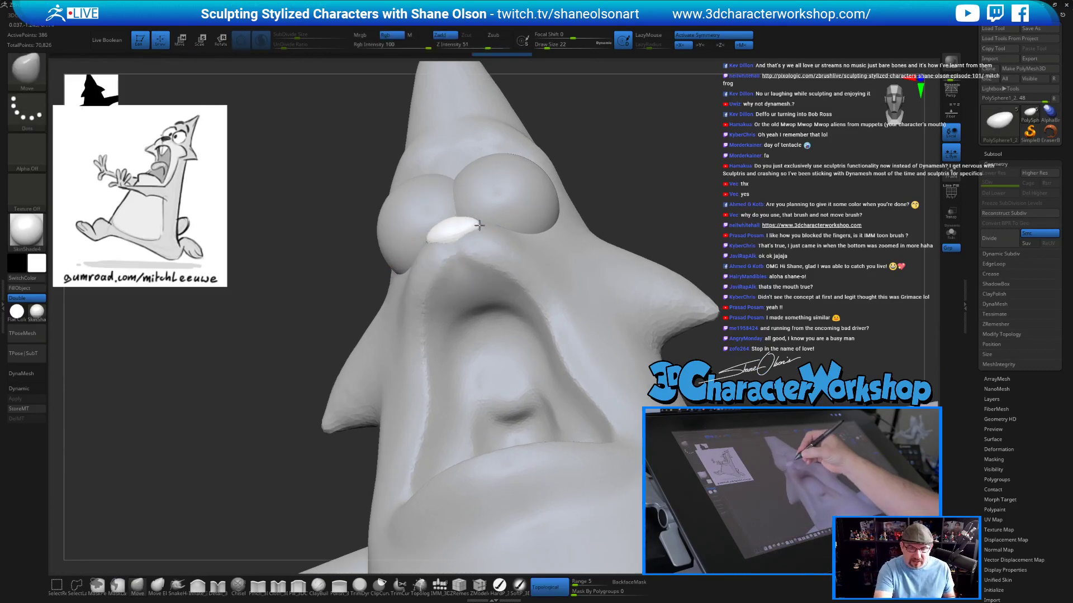
pyautogui.press(']')
pyautogui.moveTo(475, 225); pyautogui.dragTo(480, 218)
pyautogui.moveTo(472, 234); pyautogui.dragTo(474, 299, button='right')
pyautogui.press('[')
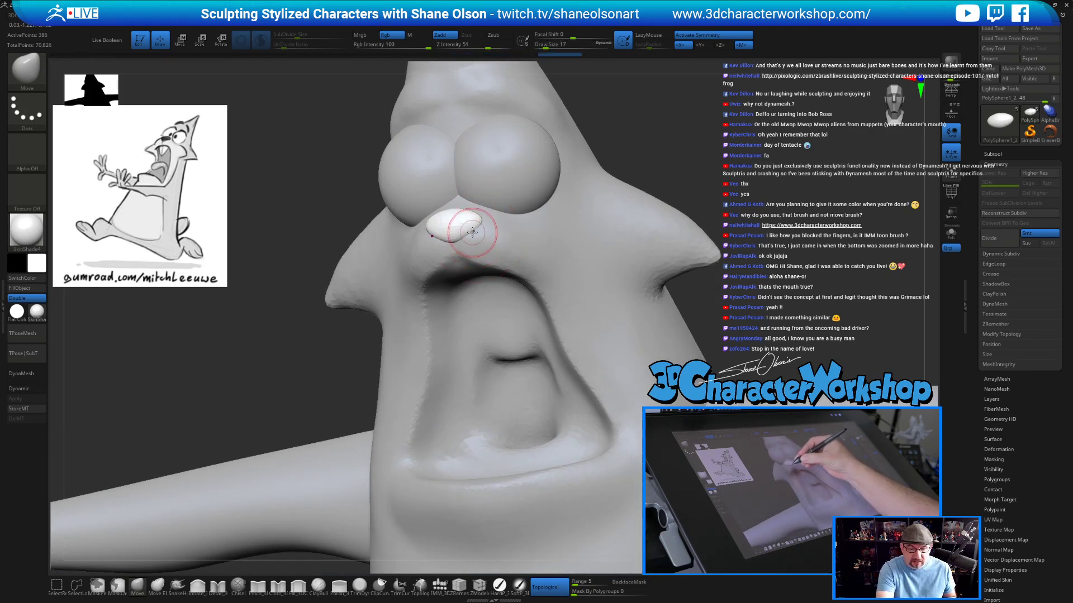
# Shape the nose into a rounded, downward-pointing triangle with the Move brush at draw size 23.
pyautogui.moveTo(493, 205)
pyautogui.mouseDown(button='right')
pyautogui.moveTo(502, 223)
pyautogui.moveTo(478, 189)
pyautogui.mouseUp(button='right')
pyautogui.press('s')
pyautogui.moveTo(462, 189); pyautogui.dragTo(468, 187)
pyautogui.rightClick(471, 188)
pyautogui.moveTo(485, 169)
pyautogui.mouseDown(button='right')
pyautogui.moveTo(464, 180)
pyautogui.moveTo(450, 246)
pyautogui.moveTo(463, 264)
pyautogui.moveTo(467, 253)
pyautogui.moveTo(450, 274)
pyautogui.mouseUp(button='right')
pyautogui.press('[')
pyautogui.press('[')
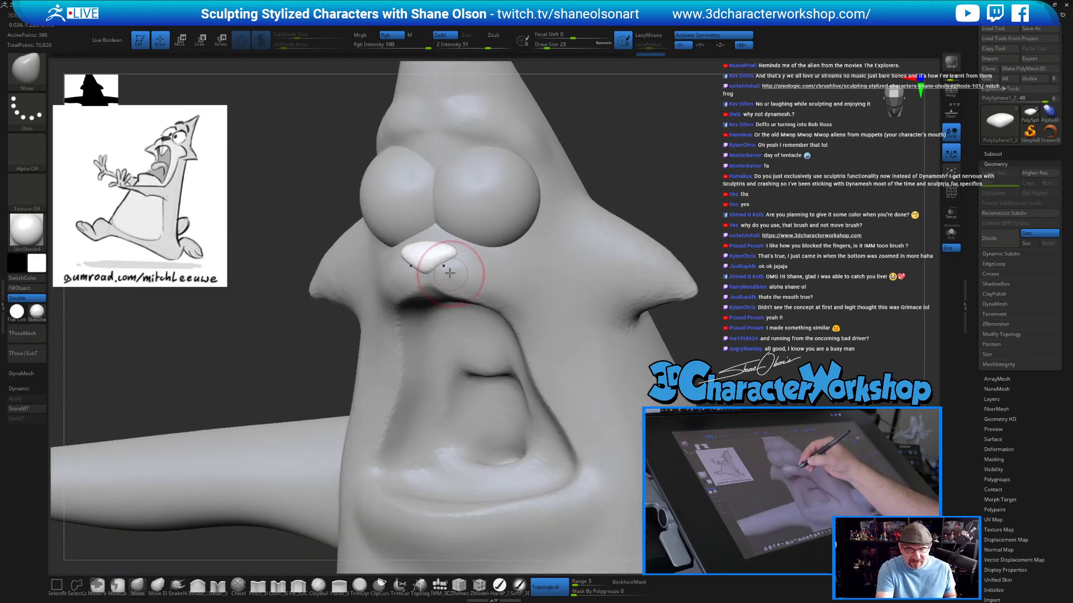
pyautogui.moveTo(444, 267); pyautogui.dragTo(448, 269)
pyautogui.moveTo(497, 274); pyautogui.dragTo(478, 270, button='right')
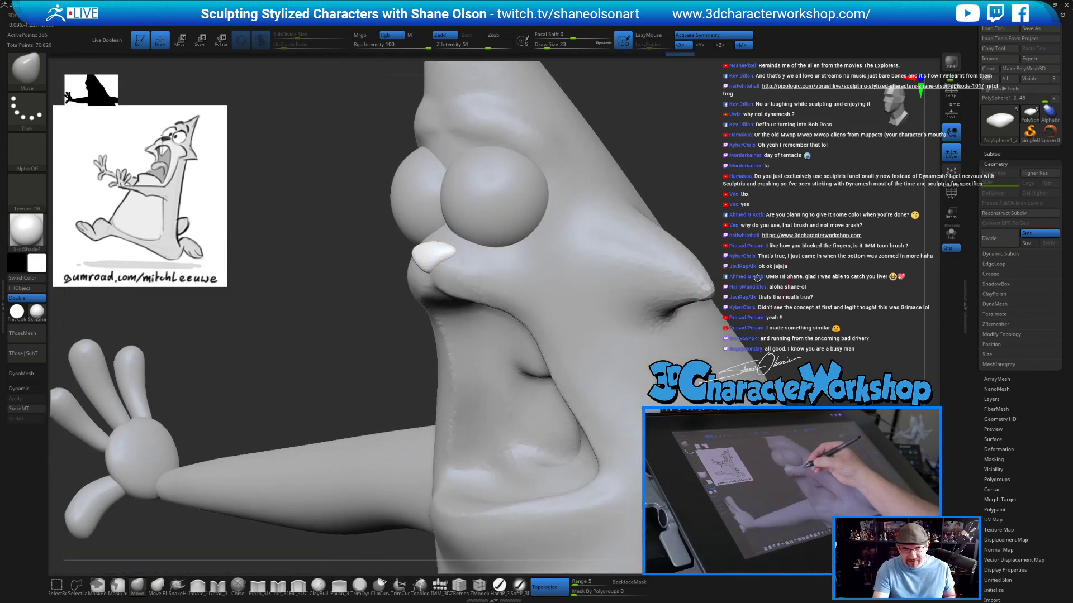
# Choose a very dark grey and fill the nose subtool with it.
pyautogui.keyDown('ctrl'); pyautogui.moveTo(741, 253); pyautogui.dragTo(726, 190, button='right'); pyautogui.keyUp('ctrl')
pyautogui.moveTo(697, 237)
pyautogui.mouseDown(button='right')
pyautogui.moveTo(725, 231)
pyautogui.moveTo(709, 226)
pyautogui.mouseUp(button='right')
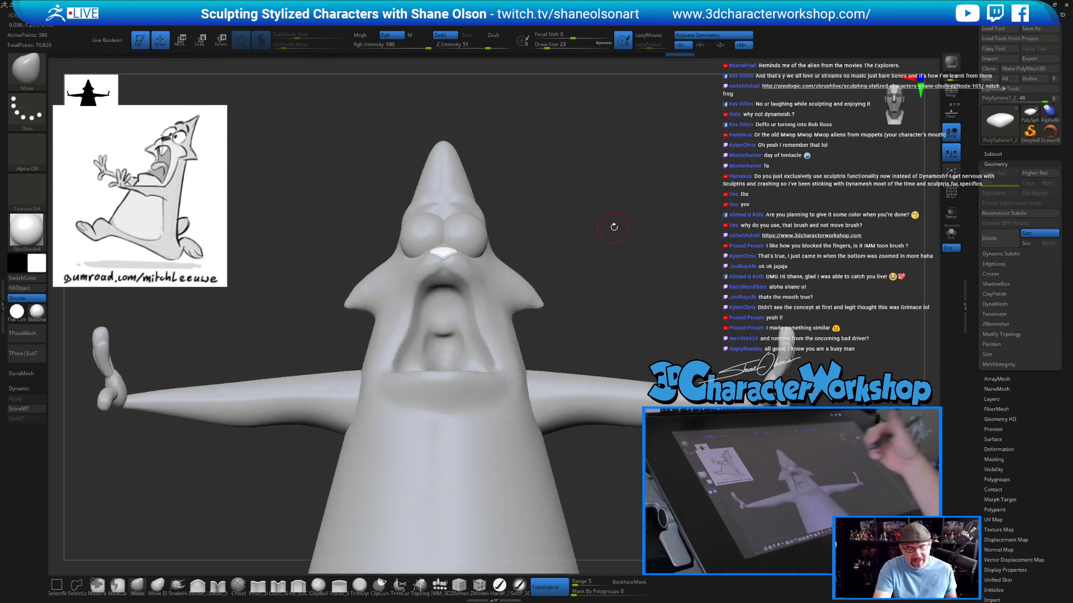
pyautogui.moveTo(614, 235); pyautogui.dragTo(627, 304, button='right')
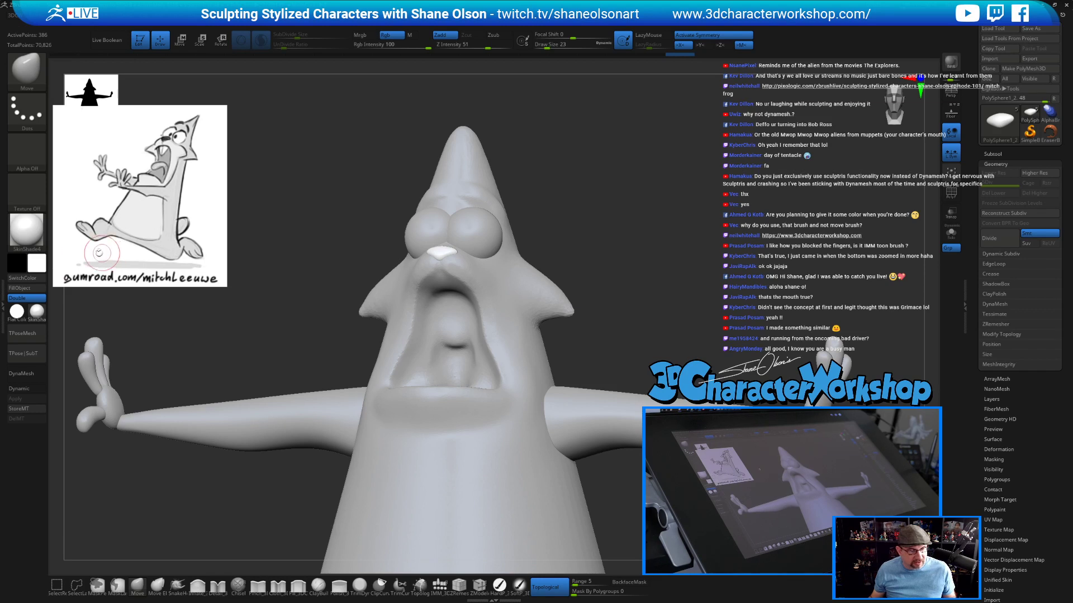
pyautogui.click(41, 264)
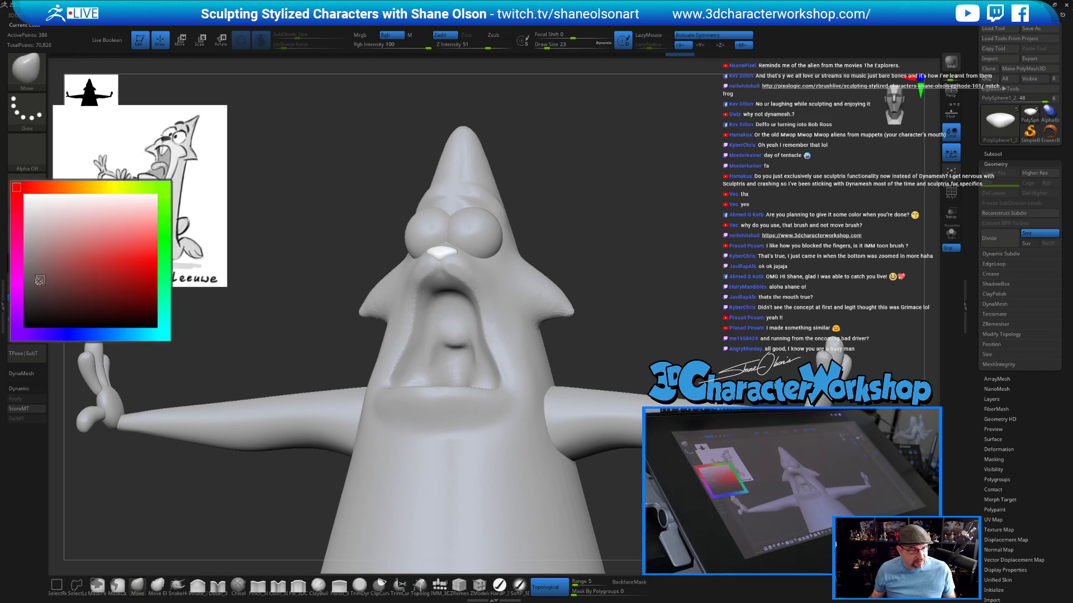
pyautogui.click(22, 298)
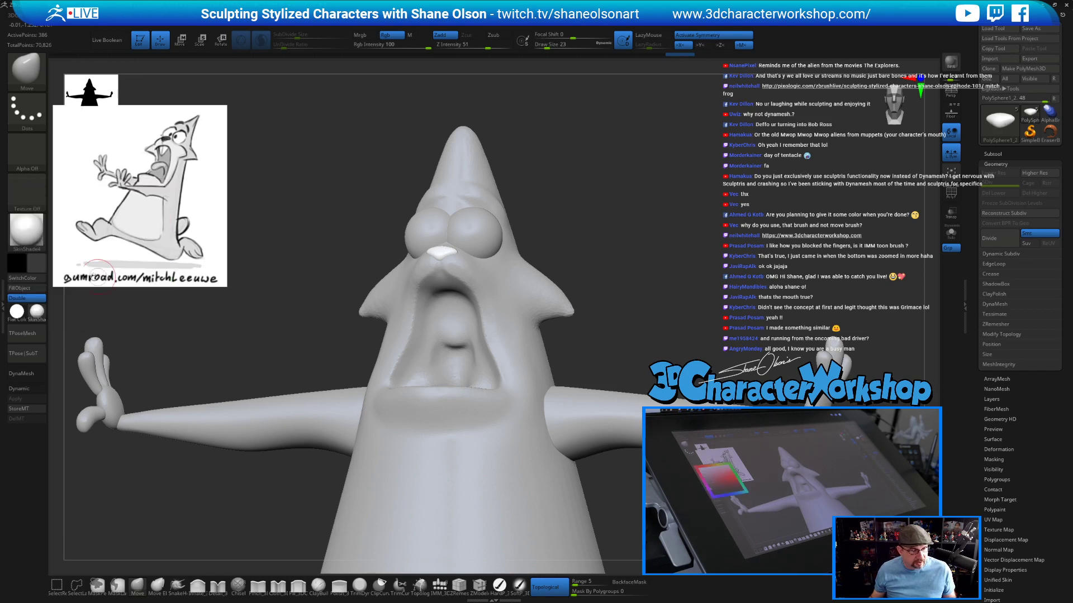
pyautogui.click(19, 288)
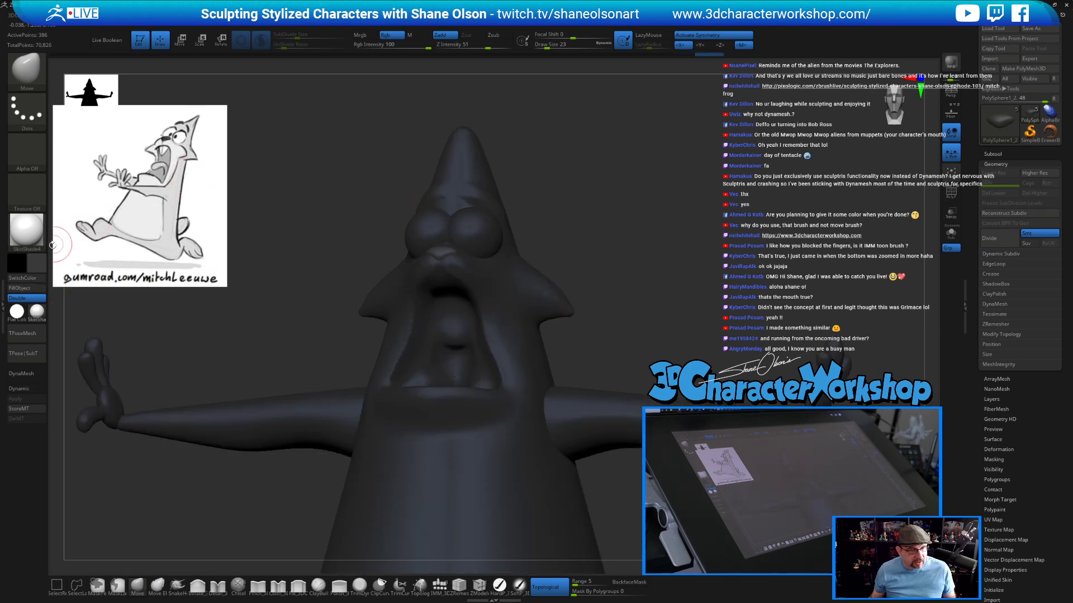
# Choose a warm off-white and fill the eyeballs with it.
pyautogui.click(37, 263)
pyautogui.click(88, 185)
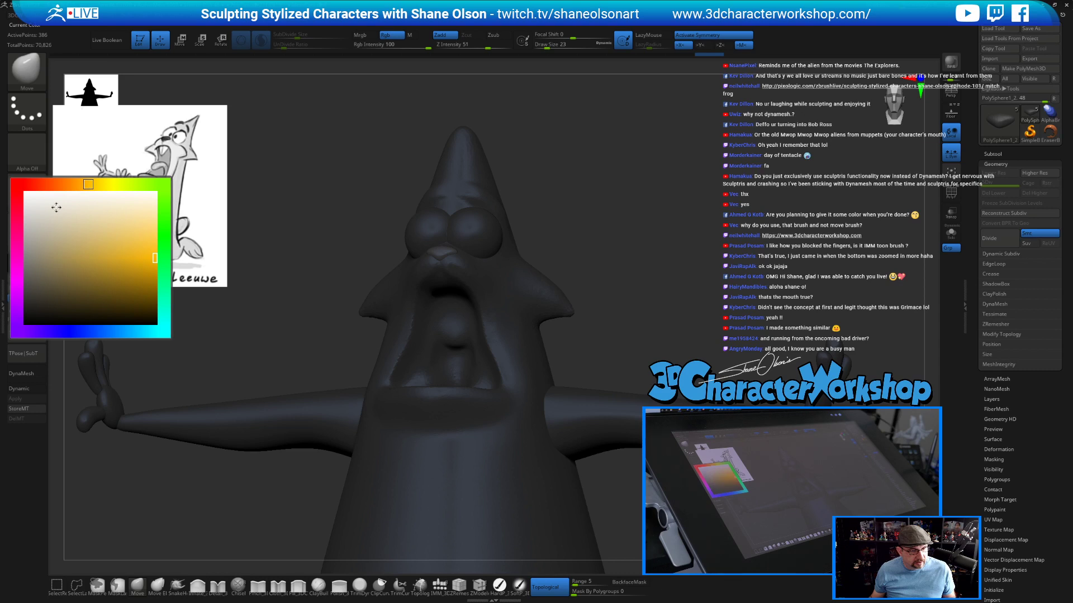
pyautogui.click(39, 208)
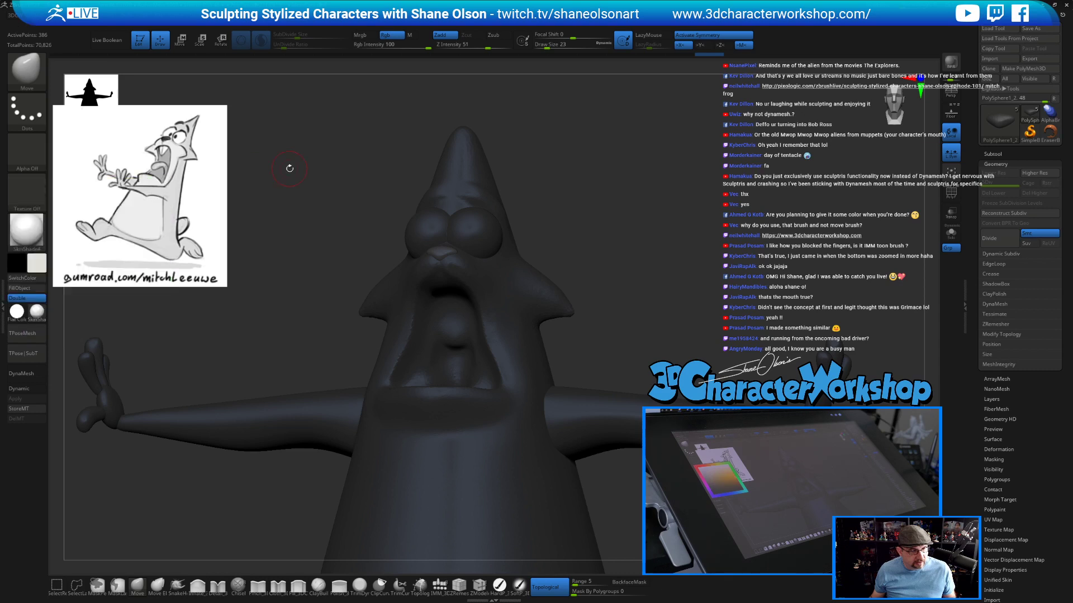
pyautogui.keyDown('alt'); pyautogui.click(433, 222); pyautogui.keyUp('alt')
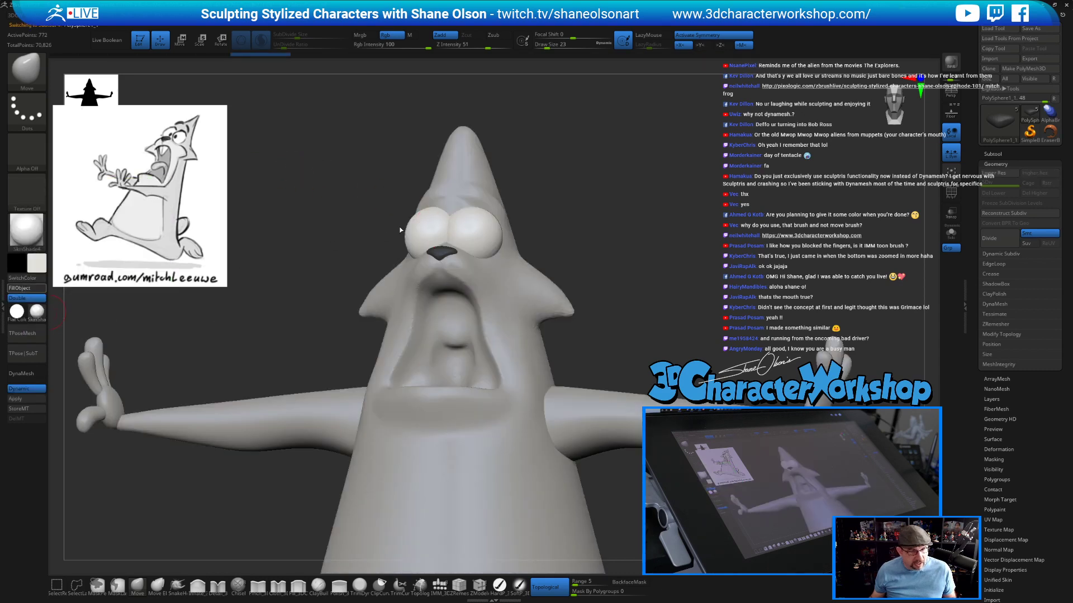
# Fill the body subtool and the arms and legs subtool with a muted brown.
pyautogui.keyDown('alt'); pyautogui.click(523, 291); pyautogui.keyUp('alt')
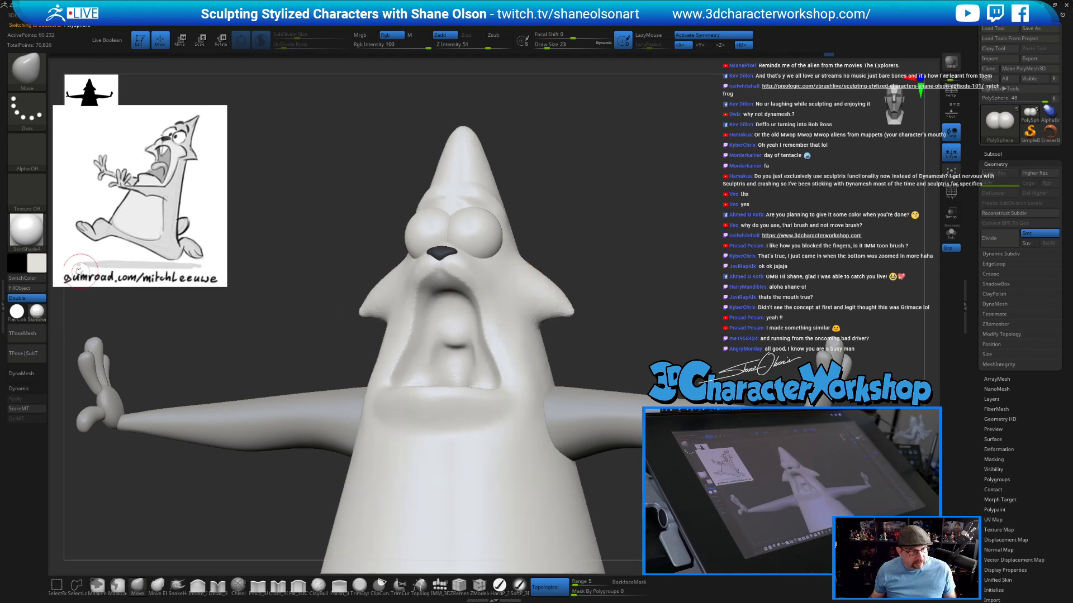
pyautogui.click(41, 270)
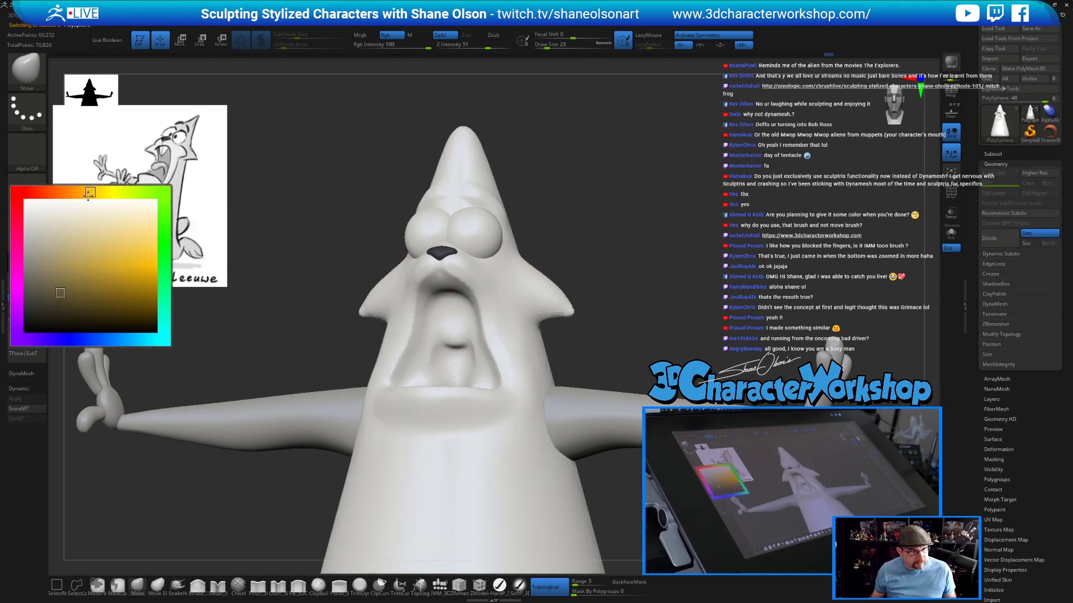
pyautogui.moveTo(90, 196); pyautogui.dragTo(77, 197)
pyautogui.click(108, 265)
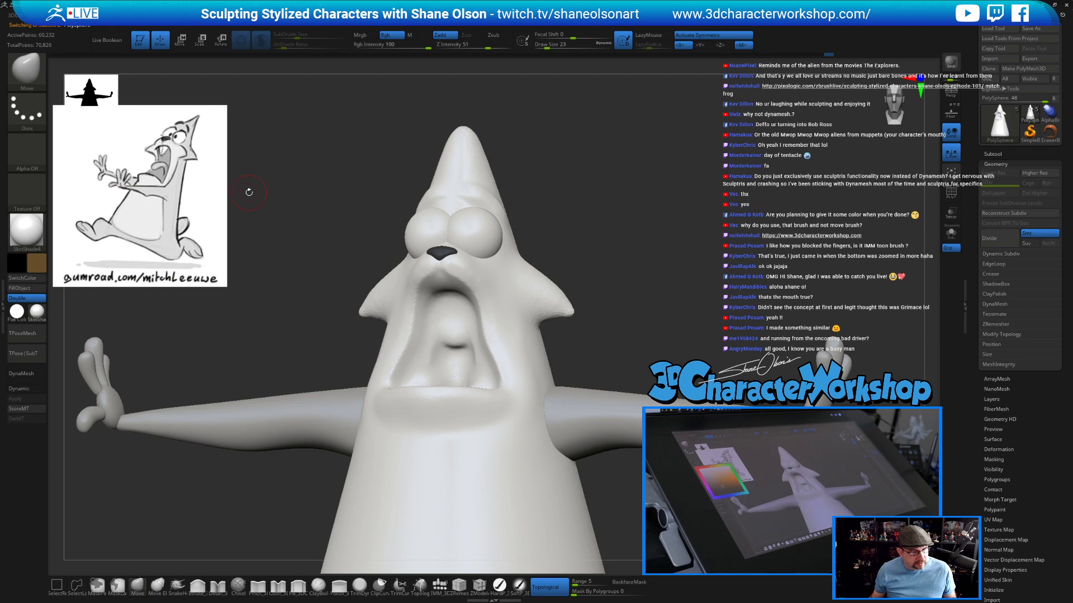
pyautogui.click(31, 290)
pyautogui.keyDown('alt'); pyautogui.moveTo(655, 252); pyautogui.dragTo(545, 306); pyautogui.keyUp('alt')
pyautogui.moveTo(37, 269); pyautogui.dragTo(68, 281)
pyautogui.click(19, 289)
pyautogui.moveTo(387, 177)
pyautogui.mouseDown()
pyautogui.moveTo(399, 180)
pyautogui.moveTo(381, 182)
pyautogui.mouseUp()
pyautogui.keyDown('alt'); pyautogui.moveTo(603, 279); pyautogui.dragTo(610, 296); pyautogui.keyUp('alt')
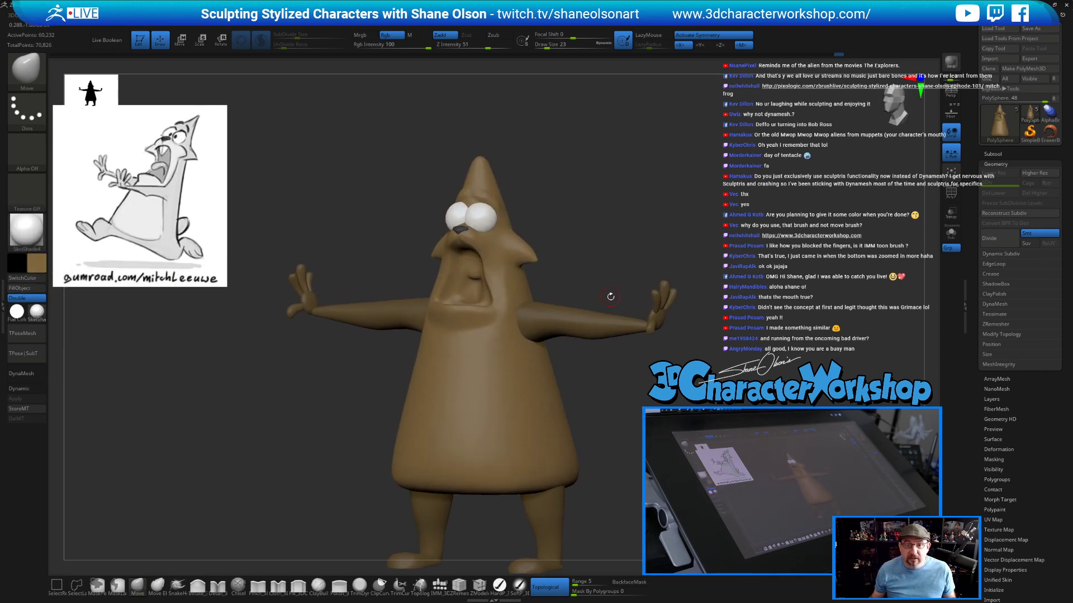
pyautogui.keyDown('alt'); pyautogui.click(573, 317); pyautogui.keyUp('alt')
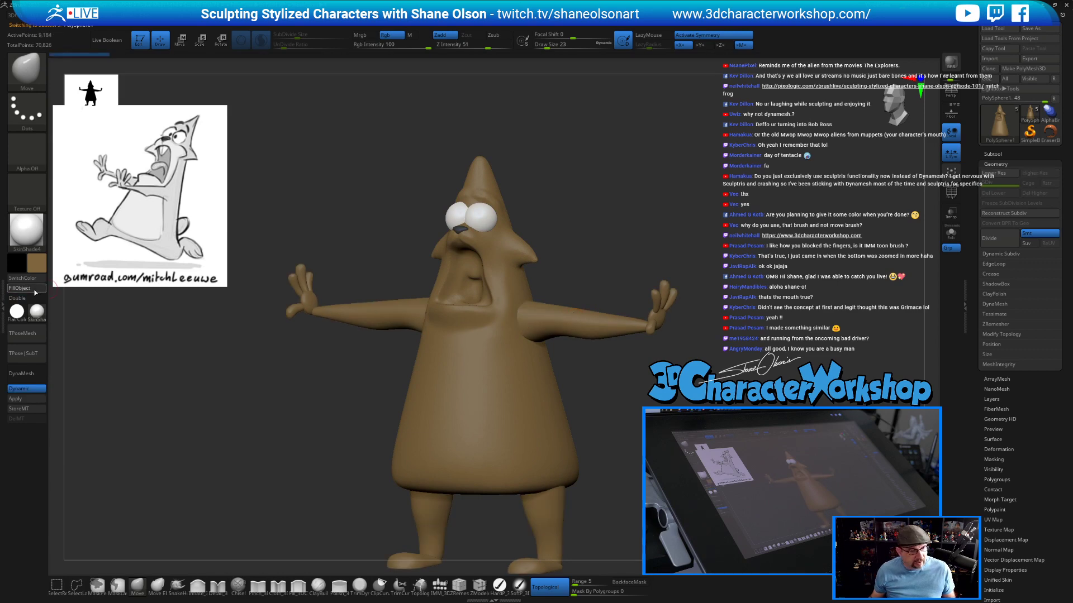
pyautogui.keyDown('alt'); pyautogui.moveTo(357, 225); pyautogui.dragTo(359, 211); pyautogui.keyUp('alt')
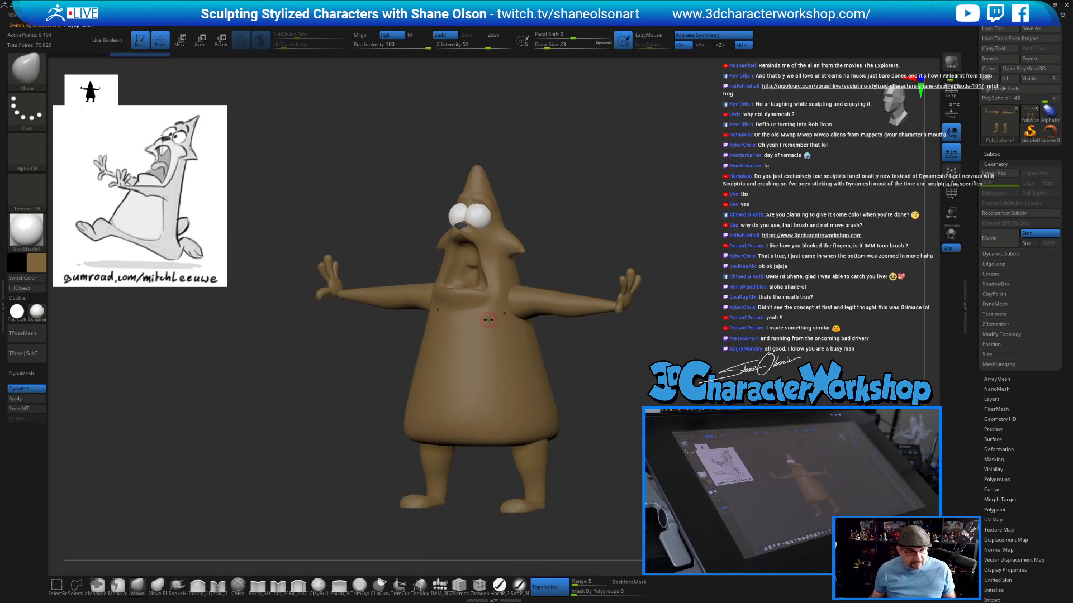
# Build mirrored eyebrow strips on the brow above the eyes with the Topology brush at draw size 10.
pyautogui.moveTo(720, 198); pyautogui.dragTo(585, 286)
pyautogui.keyDown('alt'); pyautogui.click(494, 268); pyautogui.keyUp('alt')
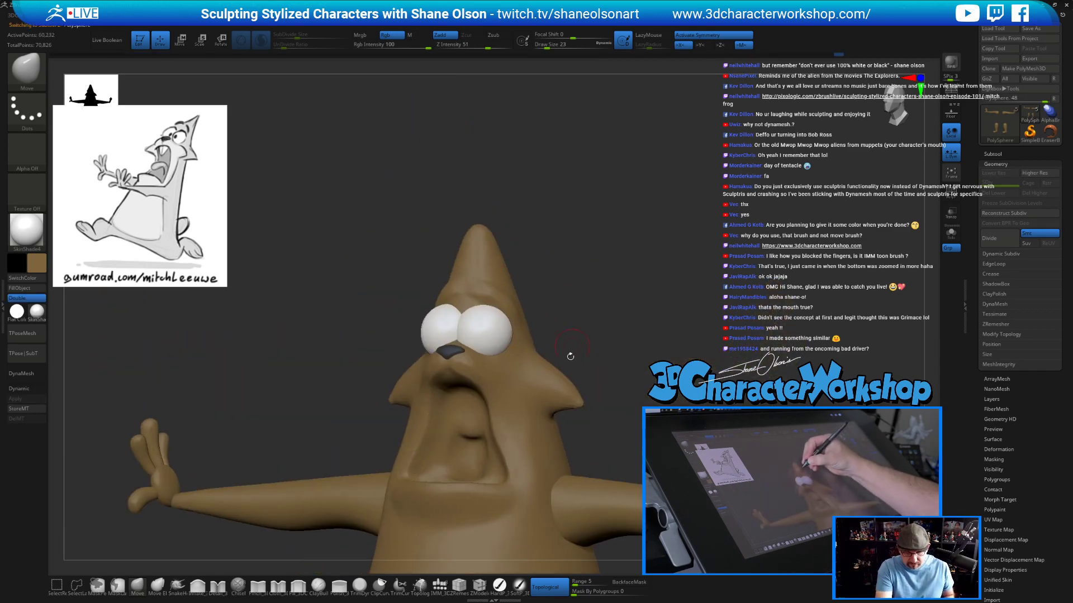
pyautogui.click(414, 587)
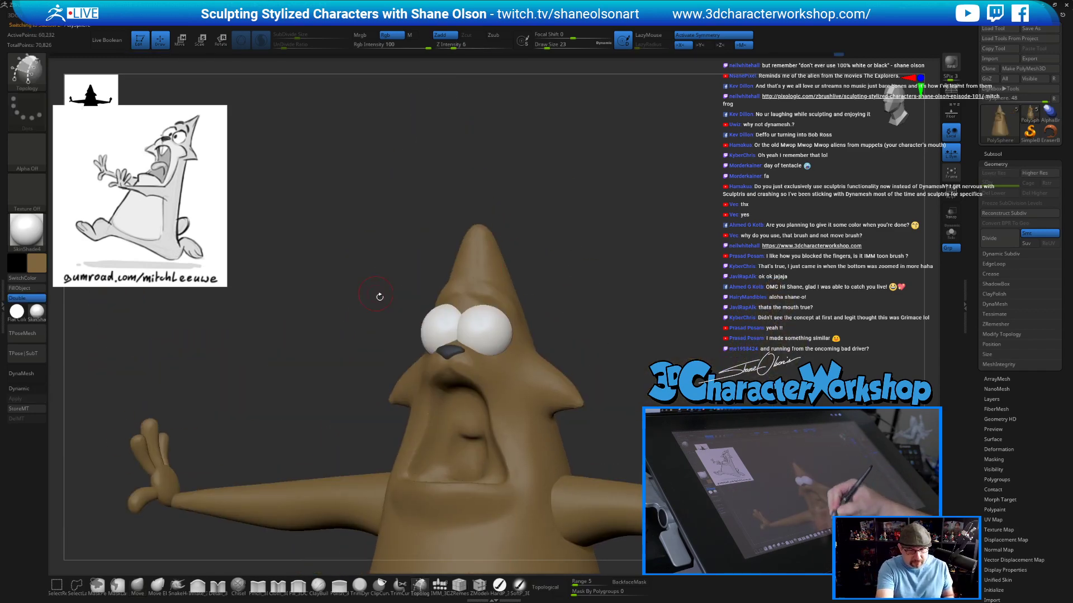
pyautogui.moveTo(566, 269); pyautogui.dragTo(609, 324)
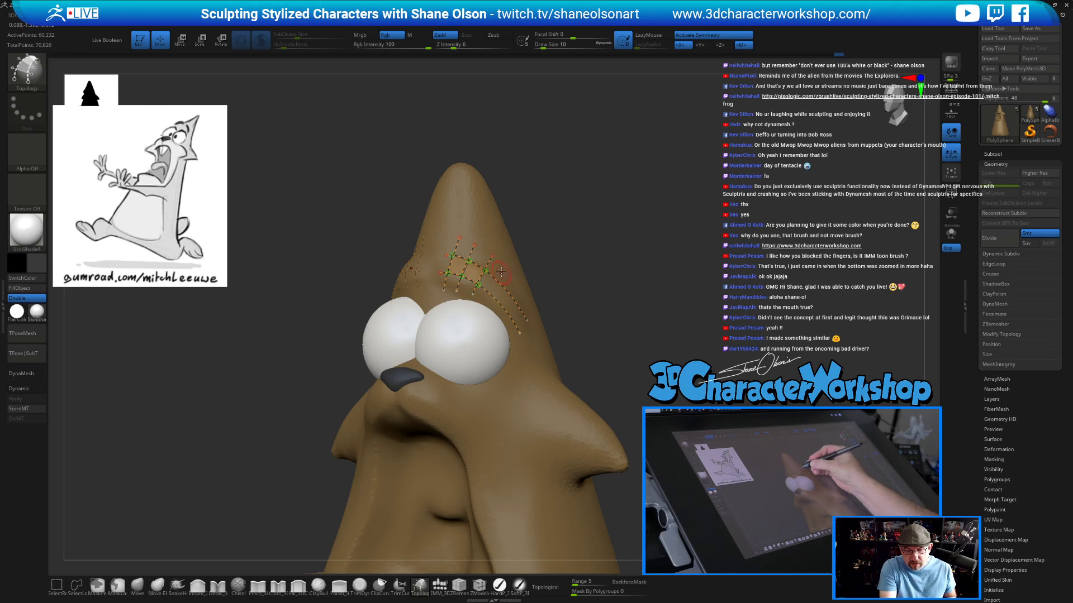
pyautogui.moveTo(584, 344); pyautogui.dragTo(549, 378)
pyautogui.keyDown('alt'); pyautogui.click(538, 378); pyautogui.keyUp('alt')
pyautogui.moveTo(637, 363); pyautogui.dragTo(697, 366)
pyautogui.click(541, 328)
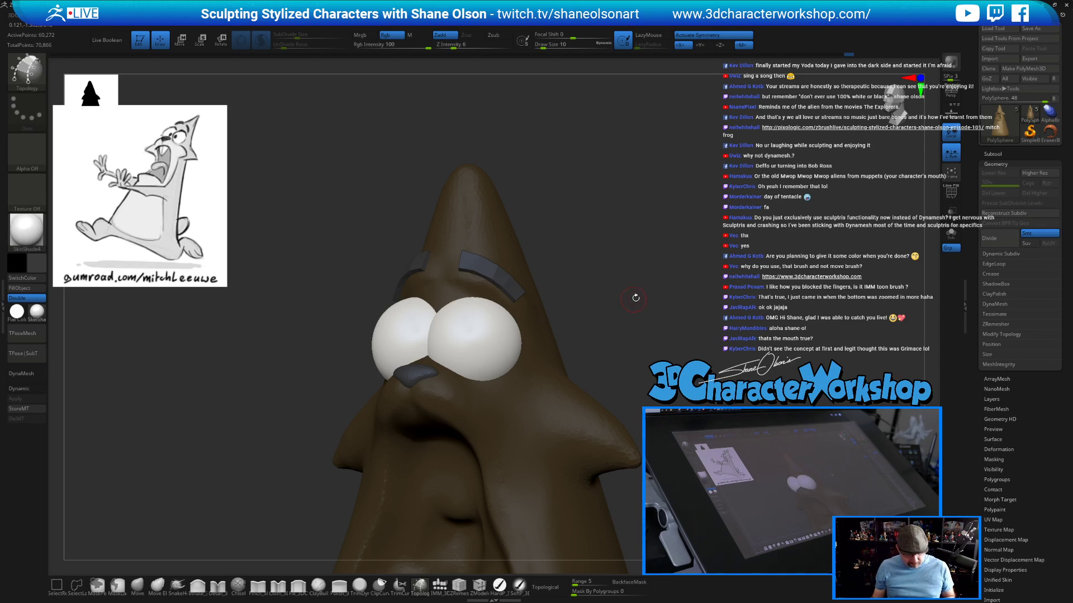
# Split the unmasked eyebrow geometry from the body into its own subtool.
pyautogui.moveTo(641, 307); pyautogui.dragTo(617, 288)
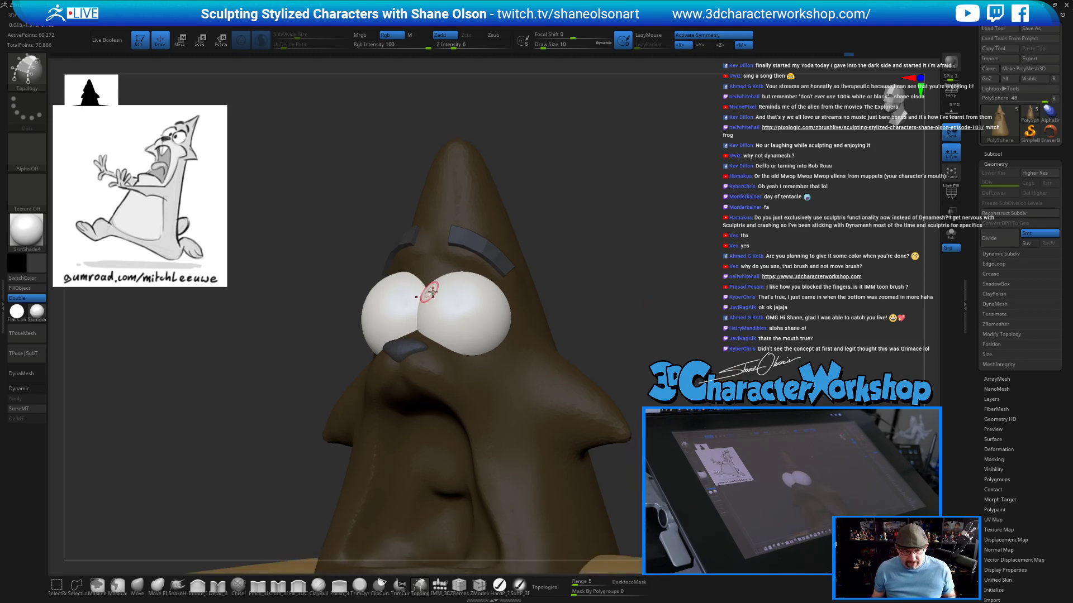
pyautogui.press('3')
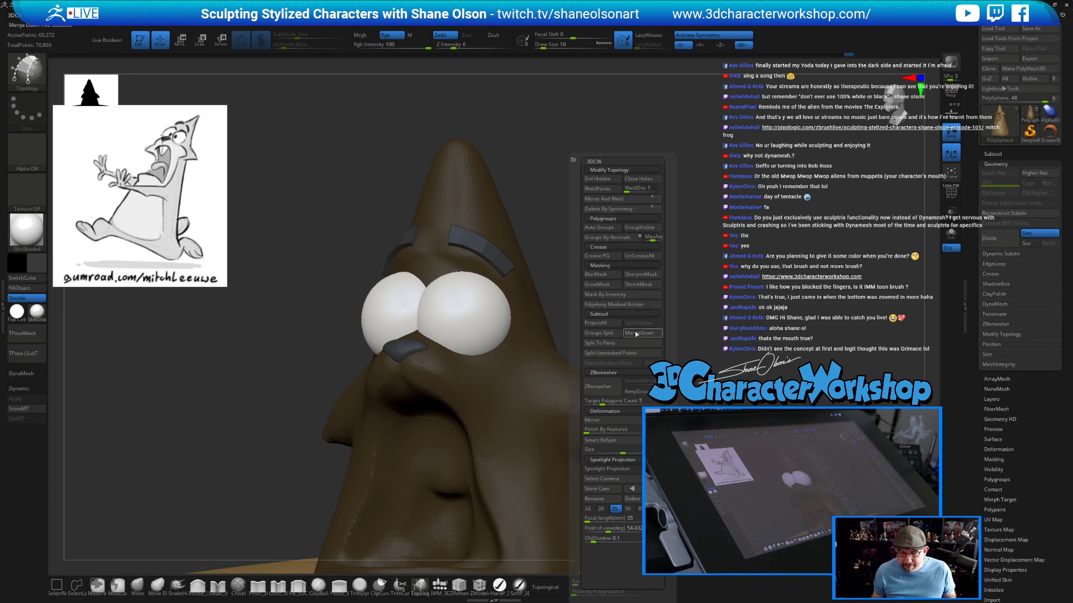
pyautogui.click(627, 356)
pyautogui.moveTo(643, 285); pyautogui.dragTo(666, 276)
pyautogui.press('d')
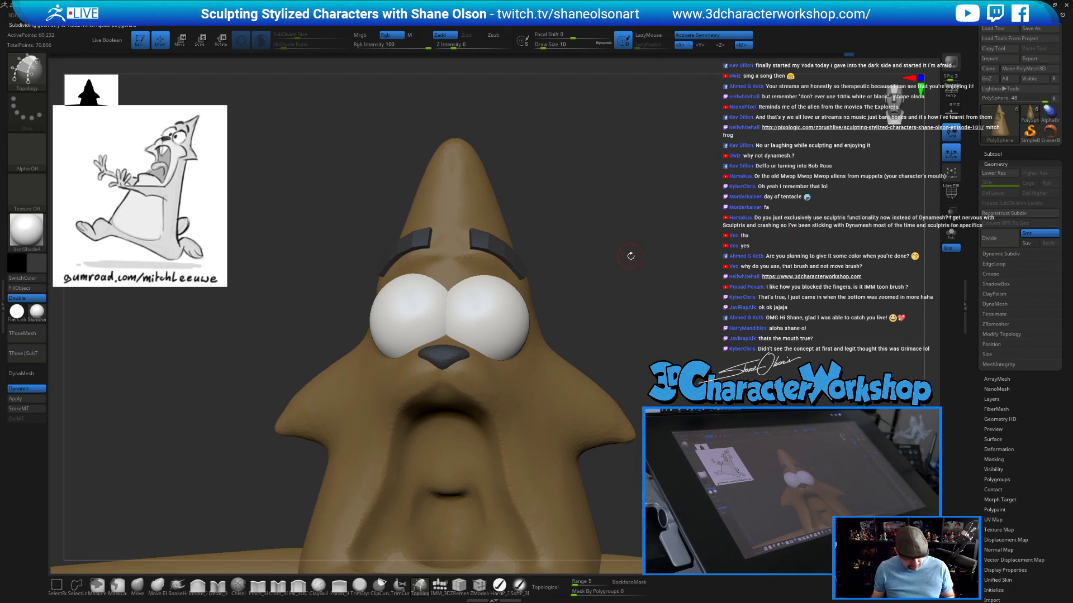
pyautogui.click(29, 388)
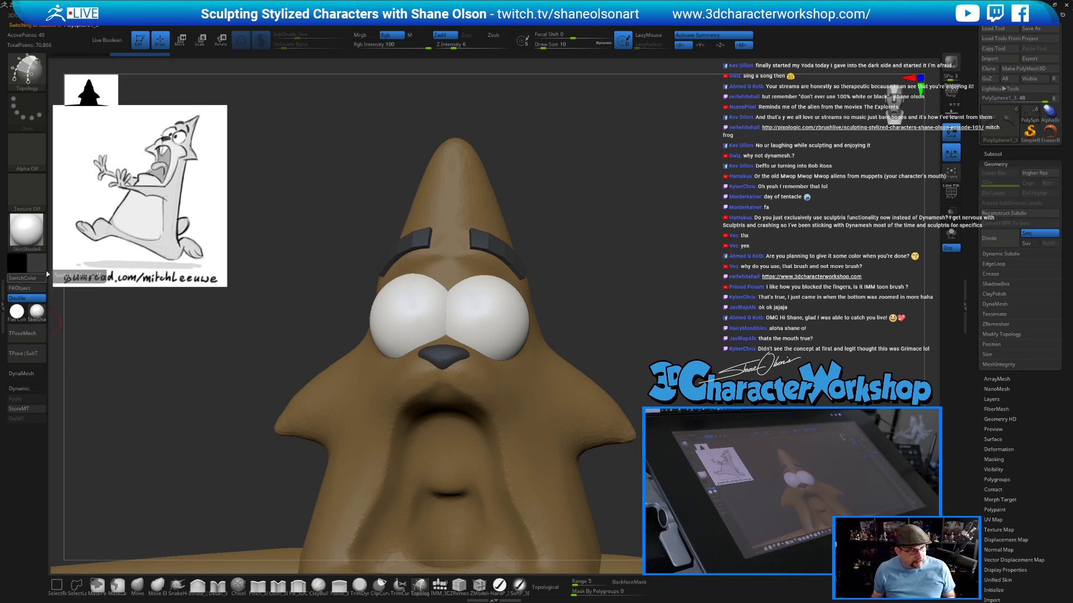
pyautogui.moveTo(266, 302); pyautogui.dragTo(236, 302)
pyautogui.keyDown('alt'); pyautogui.click(419, 291); pyautogui.keyUp('alt')
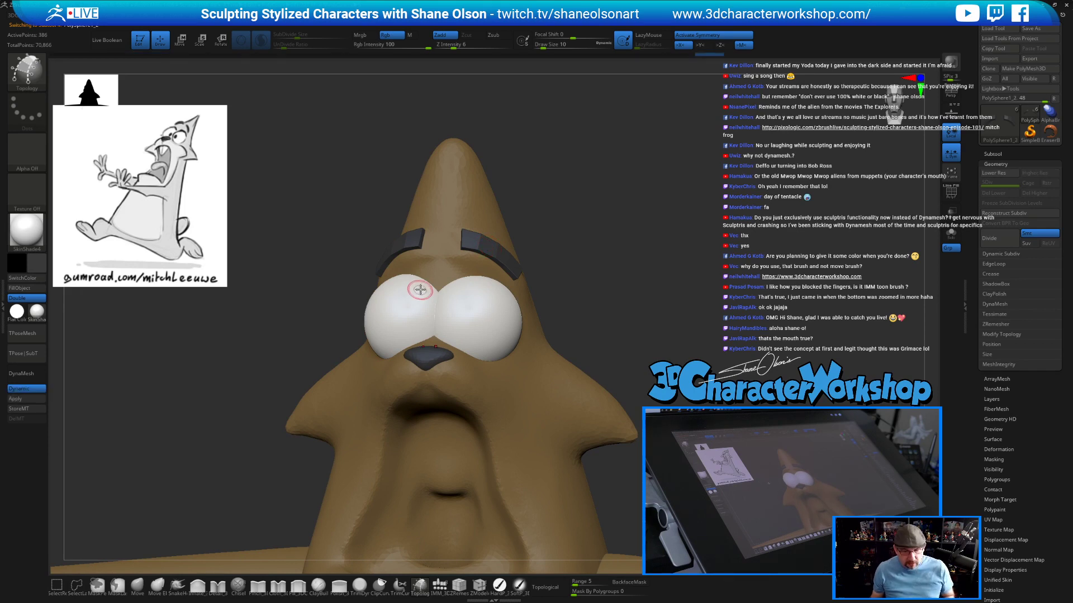
pyautogui.click(39, 398)
# Make the eyebrows the active subtool and smooth them with dynamic subdivision.
pyautogui.click(992, 154)
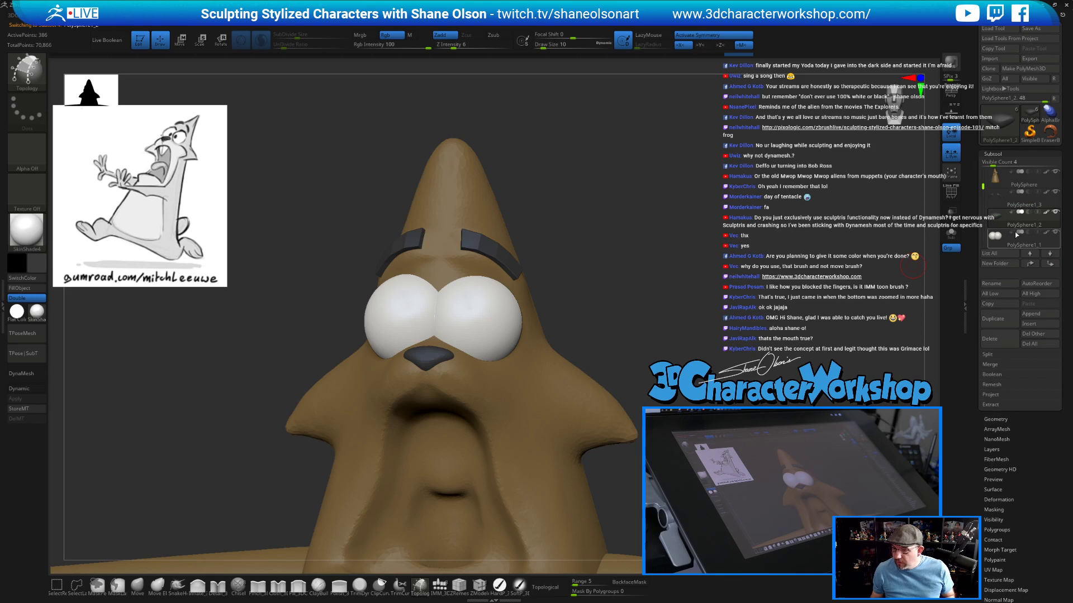
pyautogui.moveTo(983, 186); pyautogui.dragTo(984, 193)
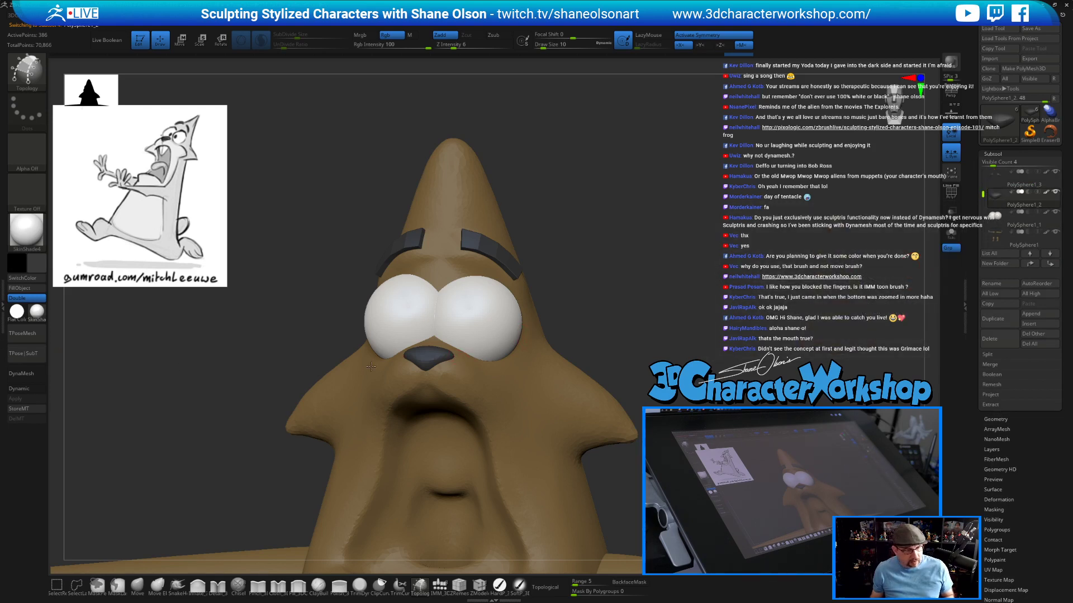
pyautogui.moveTo(982, 188); pyautogui.dragTo(981, 182)
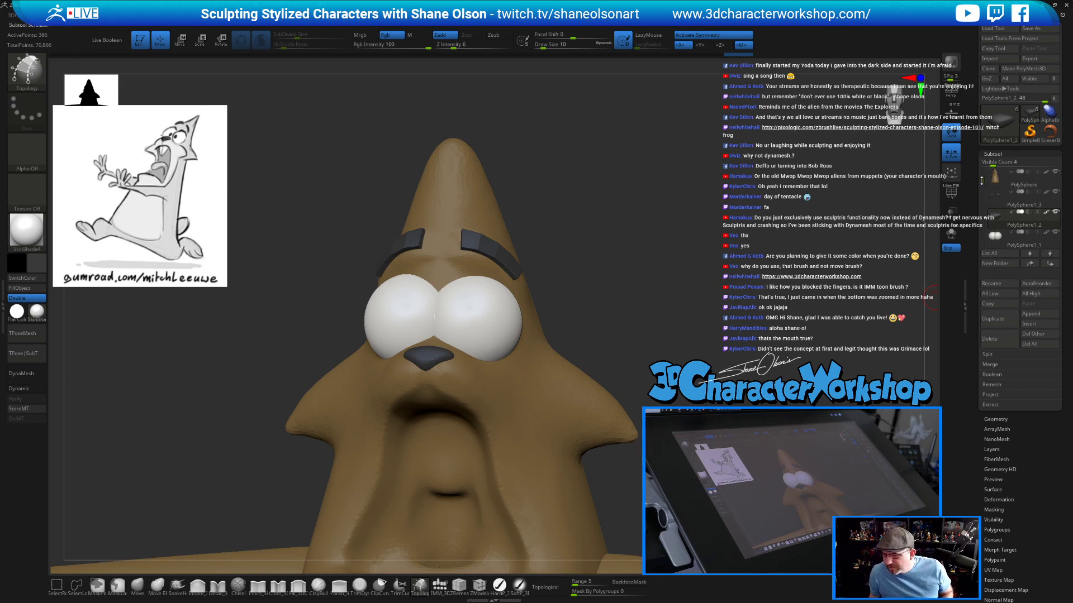
pyautogui.click(993, 200)
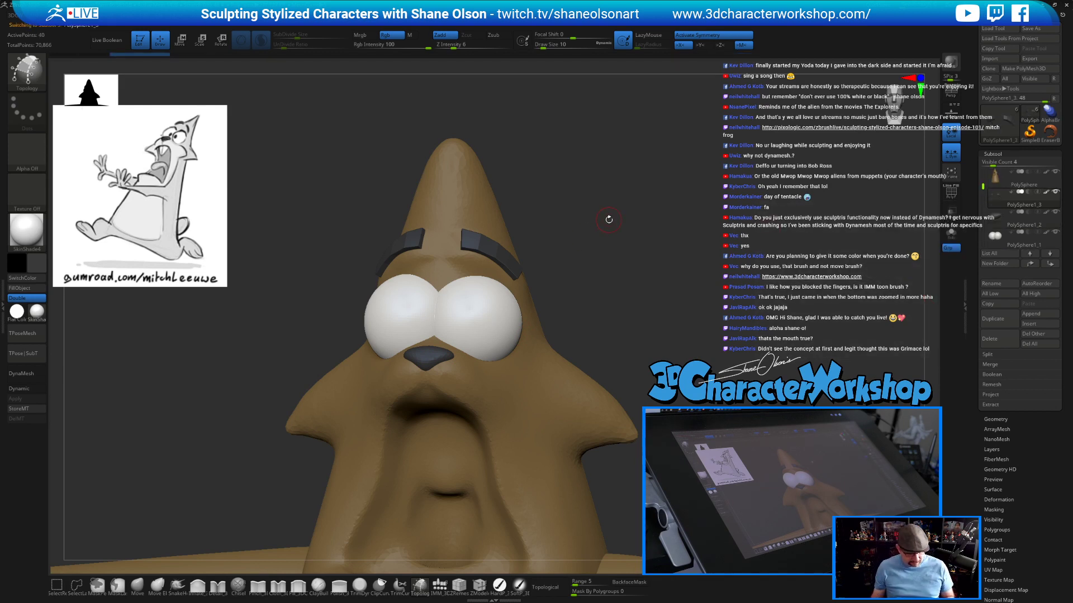
pyautogui.moveTo(581, 274); pyautogui.dragTo(598, 227)
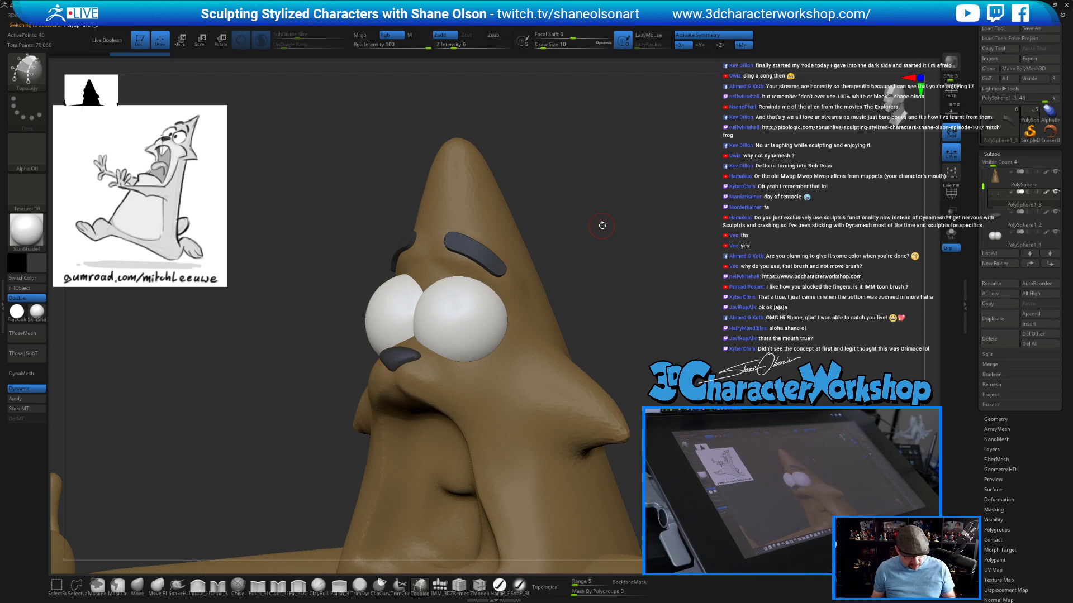
pyautogui.press('space')
pyautogui.click(630, 257)
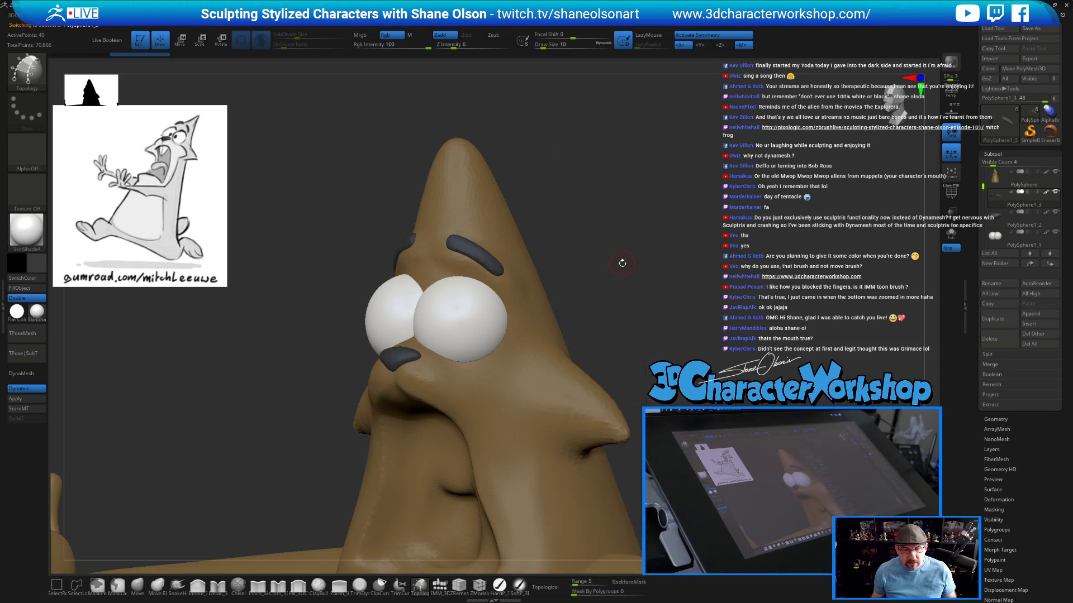
# Reshape the eyebrows into a stronger worried arch with the Move brush at draw size 29.
pyautogui.moveTo(622, 260); pyautogui.dragTo(641, 256)
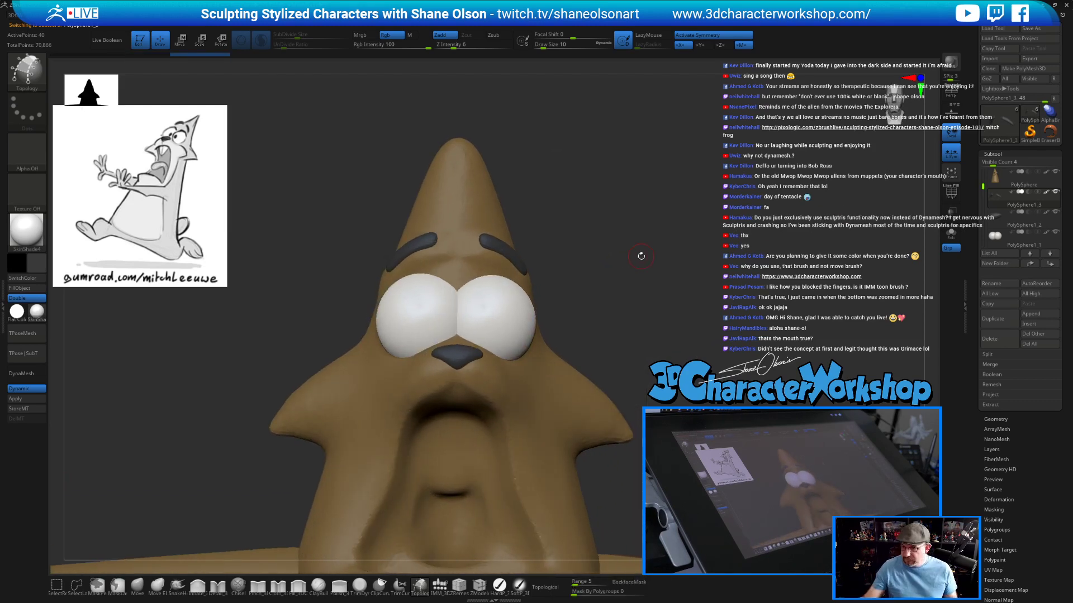
pyautogui.moveTo(611, 293)
pyautogui.mouseDown()
pyautogui.moveTo(596, 289)
pyautogui.moveTo(605, 268)
pyautogui.moveTo(639, 327)
pyautogui.moveTo(631, 277)
pyautogui.moveTo(623, 288)
pyautogui.moveTo(474, 311)
pyautogui.mouseUp()
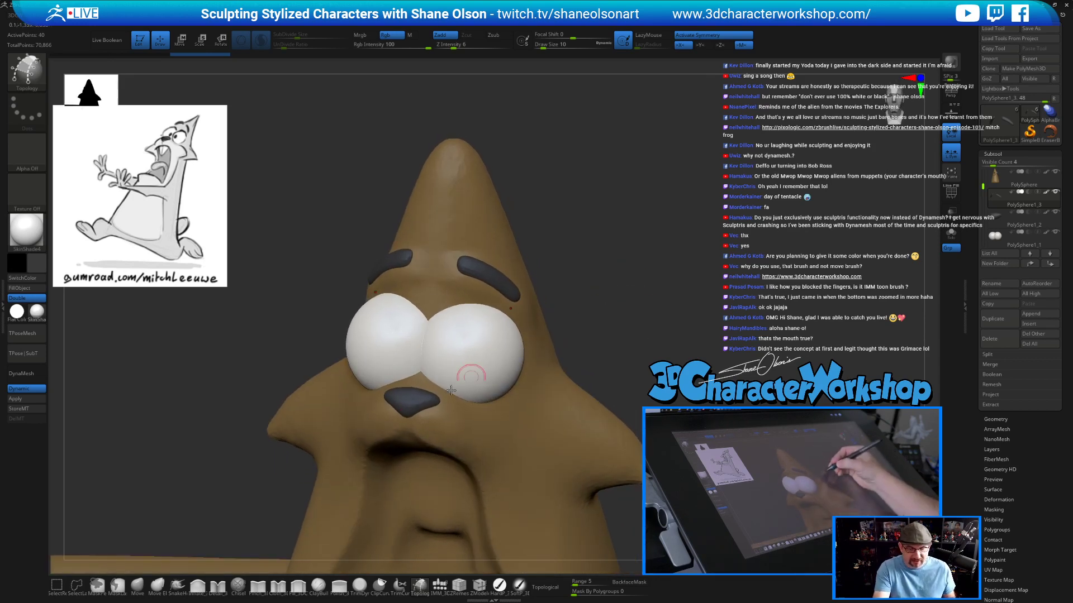
pyautogui.click(139, 584)
pyautogui.press('s')
pyautogui.moveTo(582, 287); pyautogui.dragTo(586, 287)
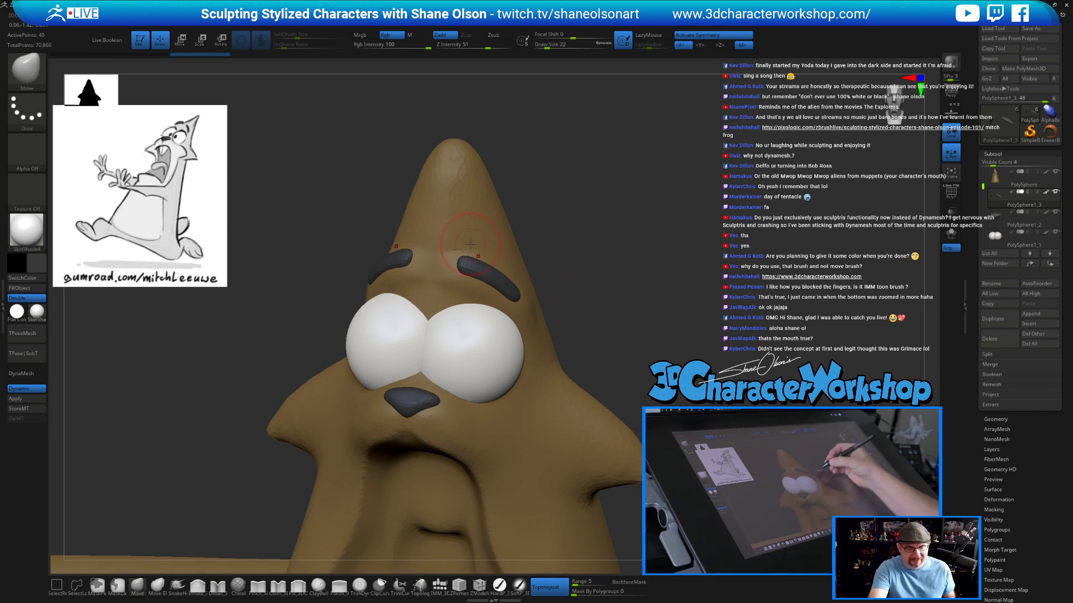
pyautogui.press('s')
pyautogui.moveTo(472, 255); pyautogui.dragTo(457, 260)
pyautogui.moveTo(471, 253); pyautogui.dragTo(503, 271, button='right')
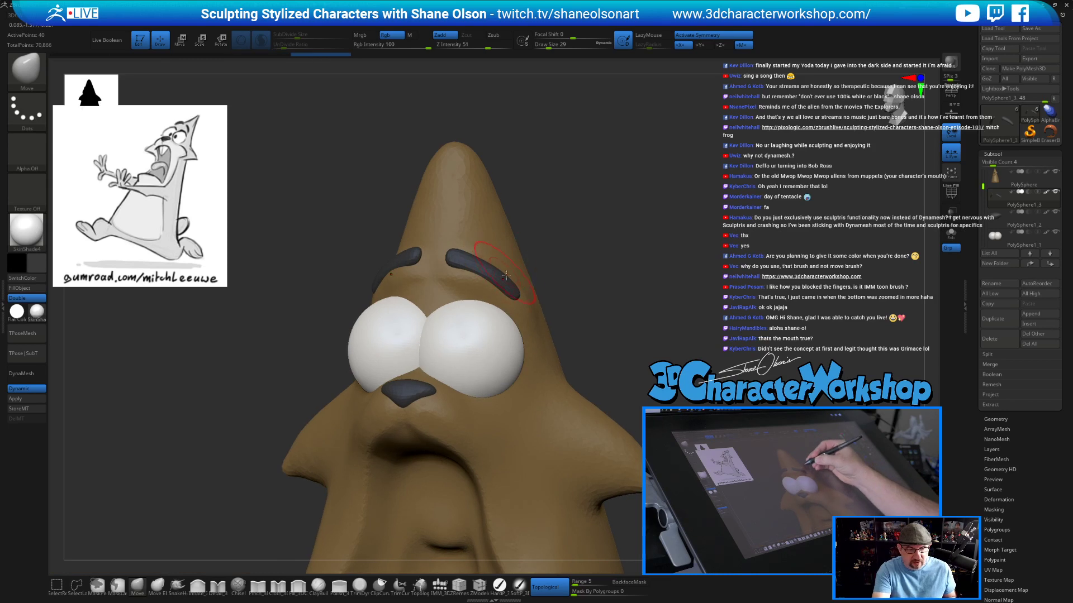
pyautogui.moveTo(515, 294); pyautogui.dragTo(503, 278)
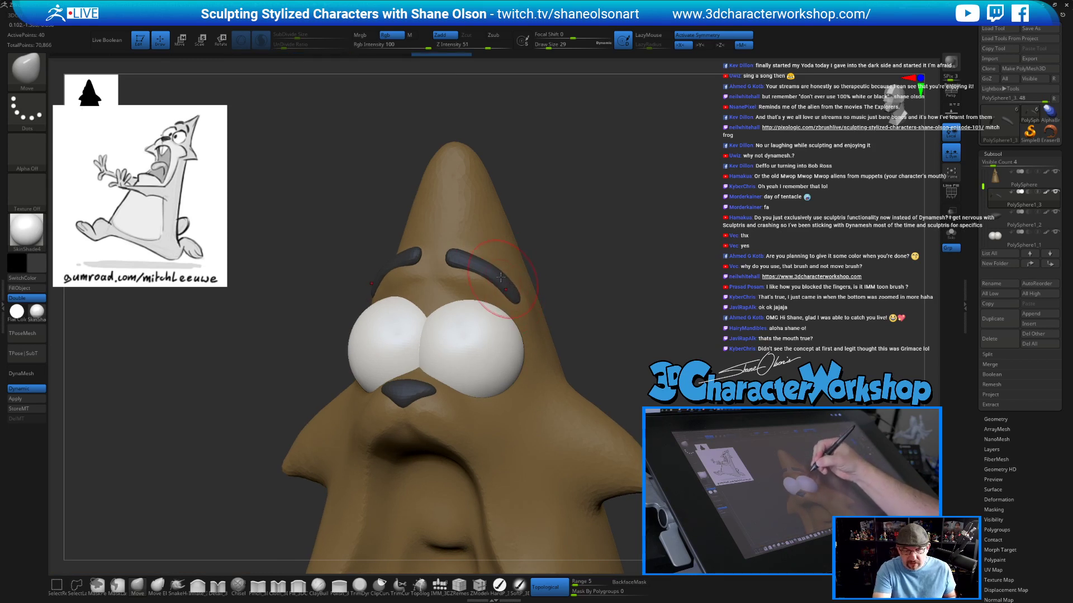
pyautogui.moveTo(480, 267)
pyautogui.mouseDown(button='right')
pyautogui.moveTo(517, 268)
pyautogui.moveTo(506, 210)
pyautogui.mouseUp(button='right')
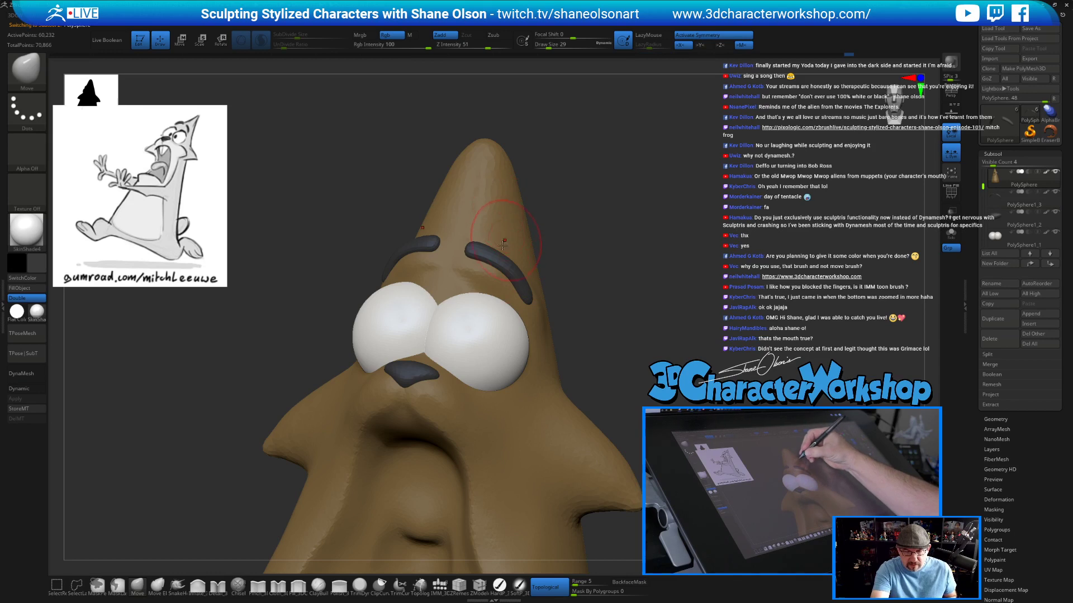
# Refine the head shape around the brow on the body subtool and smooth the pointed tip at draw size 14.
pyautogui.moveTo(479, 256); pyautogui.dragTo(486, 262, button='right')
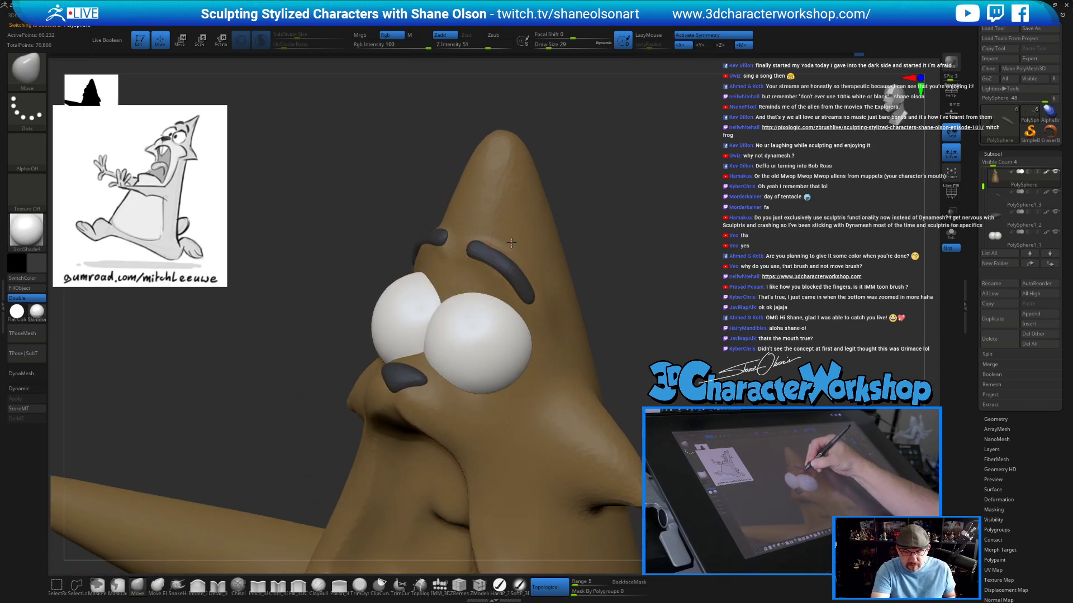
pyautogui.moveTo(498, 225); pyautogui.dragTo(510, 287, button='right')
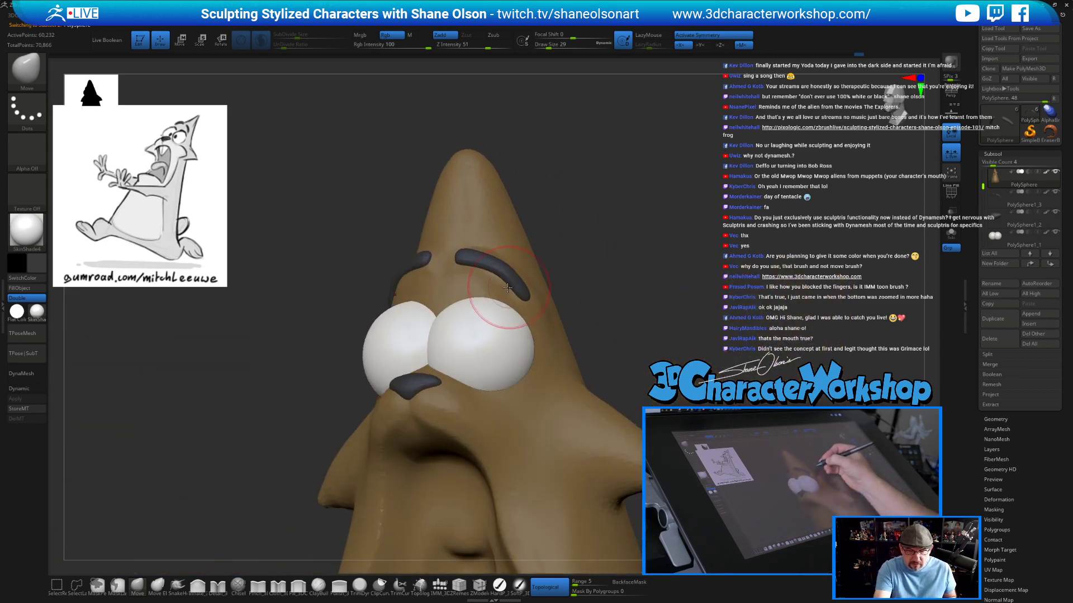
pyautogui.moveTo(639, 277)
pyautogui.mouseDown(button='right')
pyautogui.moveTo(639, 290)
pyautogui.moveTo(624, 283)
pyautogui.mouseUp(button='right')
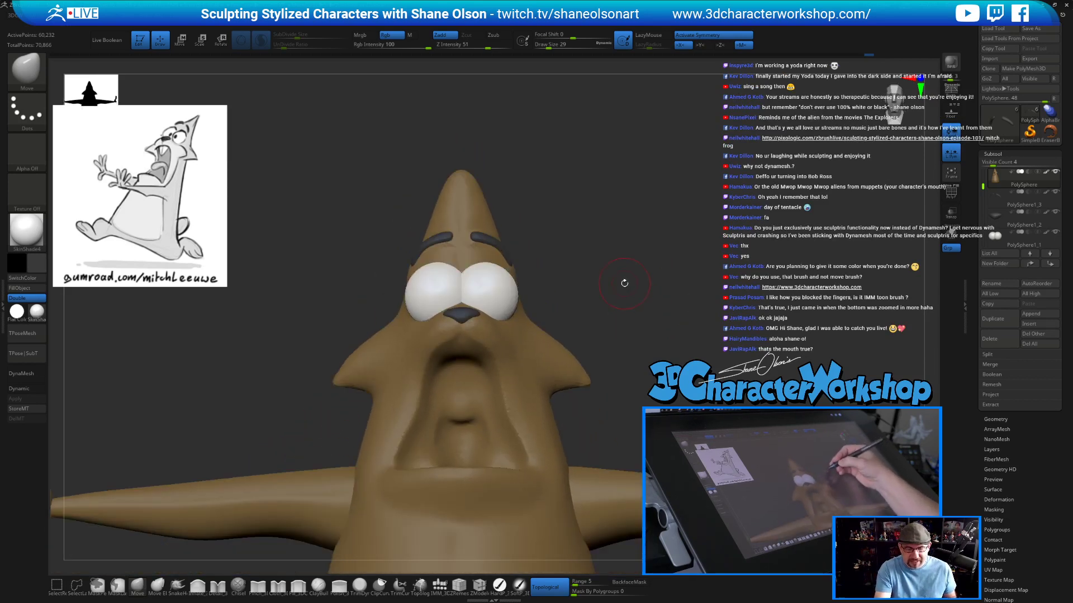
pyautogui.keyDown('ctrl'); pyautogui.moveTo(571, 236); pyautogui.dragTo(571, 253, button='right'); pyautogui.keyUp('ctrl')
pyautogui.press('s')
pyautogui.moveTo(571, 253); pyautogui.dragTo(563, 251)
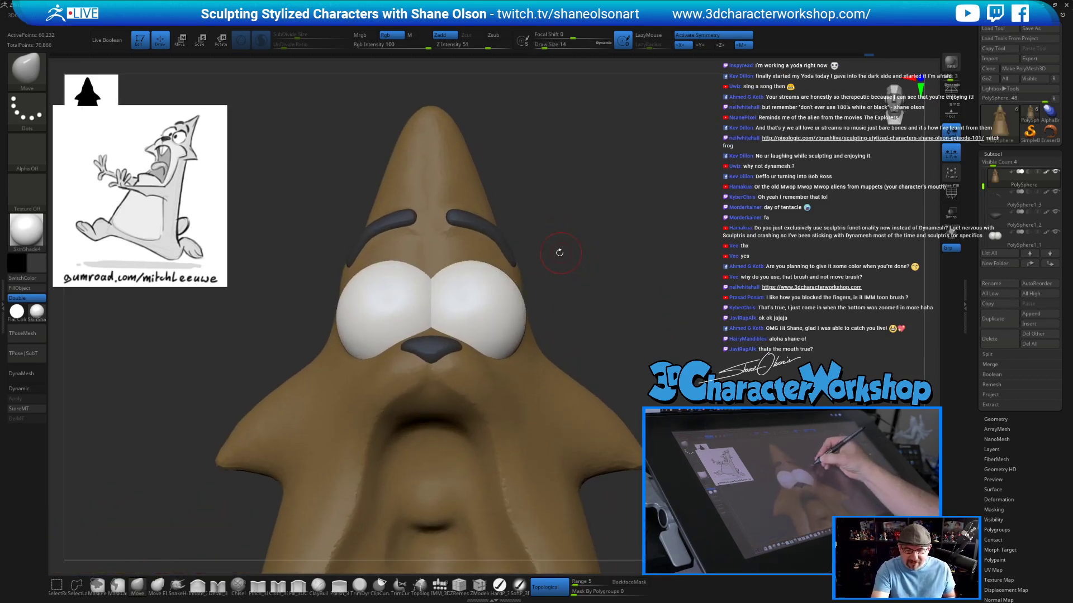
pyautogui.moveTo(516, 237)
pyautogui.mouseDown(button='right')
pyautogui.moveTo(587, 278)
pyautogui.moveTo(590, 305)
pyautogui.moveTo(579, 264)
pyautogui.mouseUp(button='right')
pyautogui.press('shift')
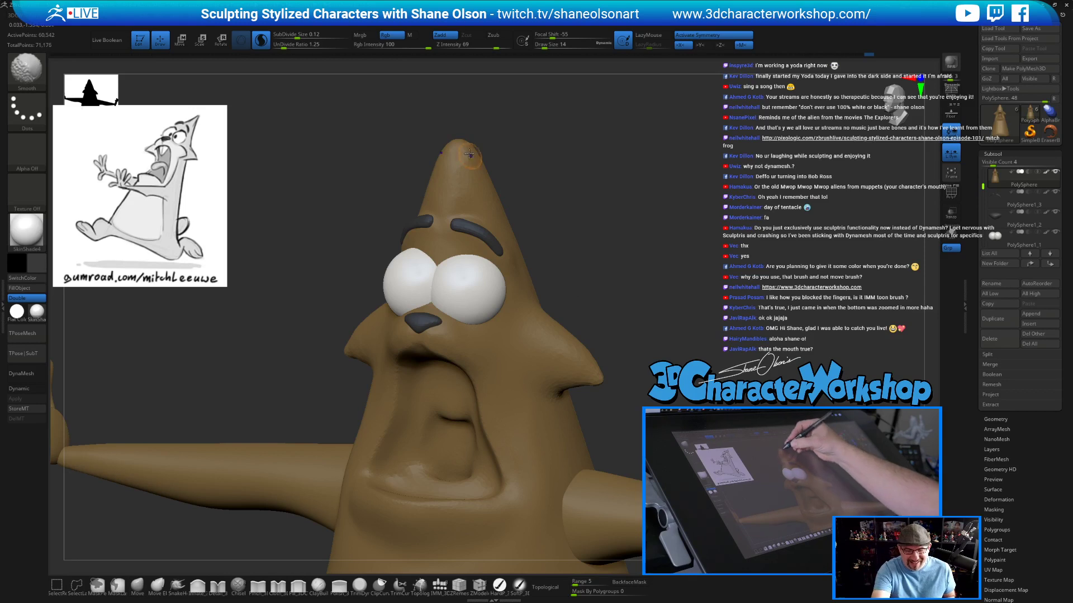
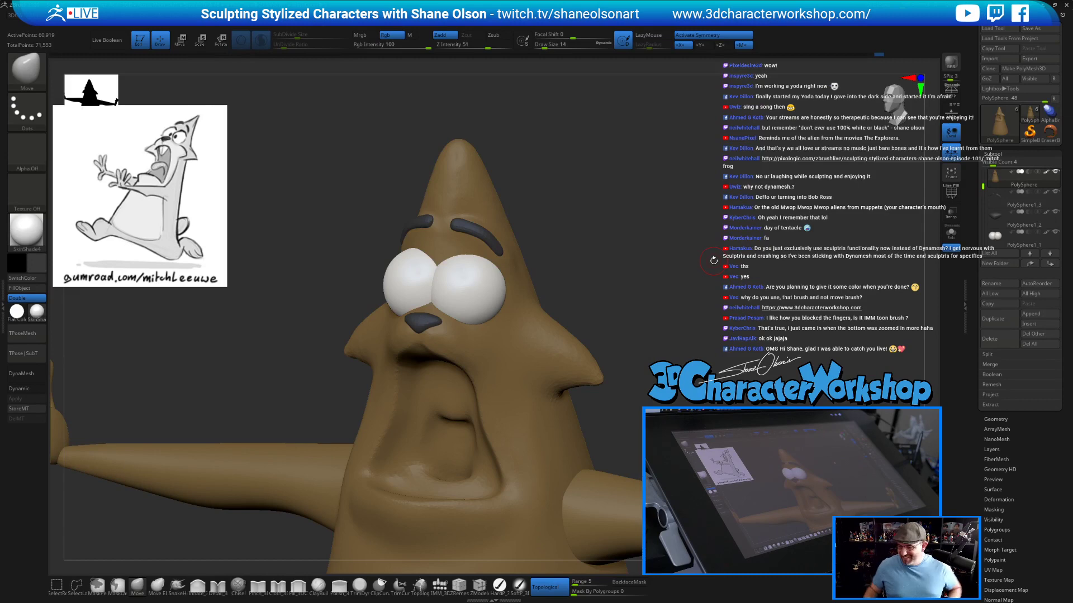
# Insert a QuadSphere-2 primitive at the centre of the lower back as a tail.
pyautogui.moveTo(651, 254)
pyautogui.mouseDown()
pyautogui.moveTo(674, 238)
pyautogui.moveTo(675, 222)
pyautogui.mouseUp()
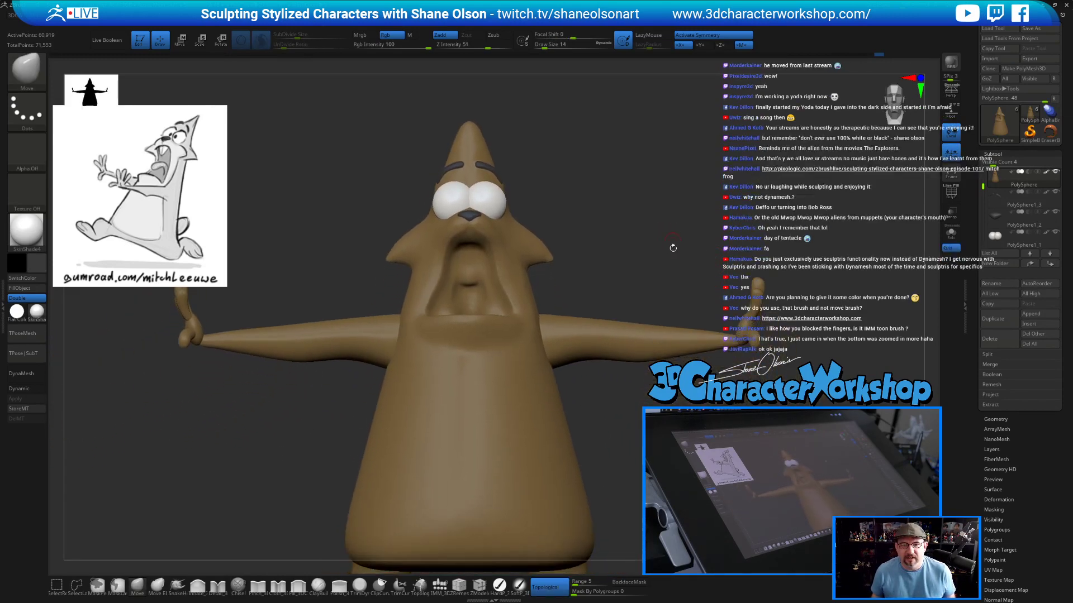
pyautogui.moveTo(650, 258)
pyautogui.mouseDown()
pyautogui.moveTo(624, 259)
pyautogui.moveTo(652, 260)
pyautogui.mouseUp()
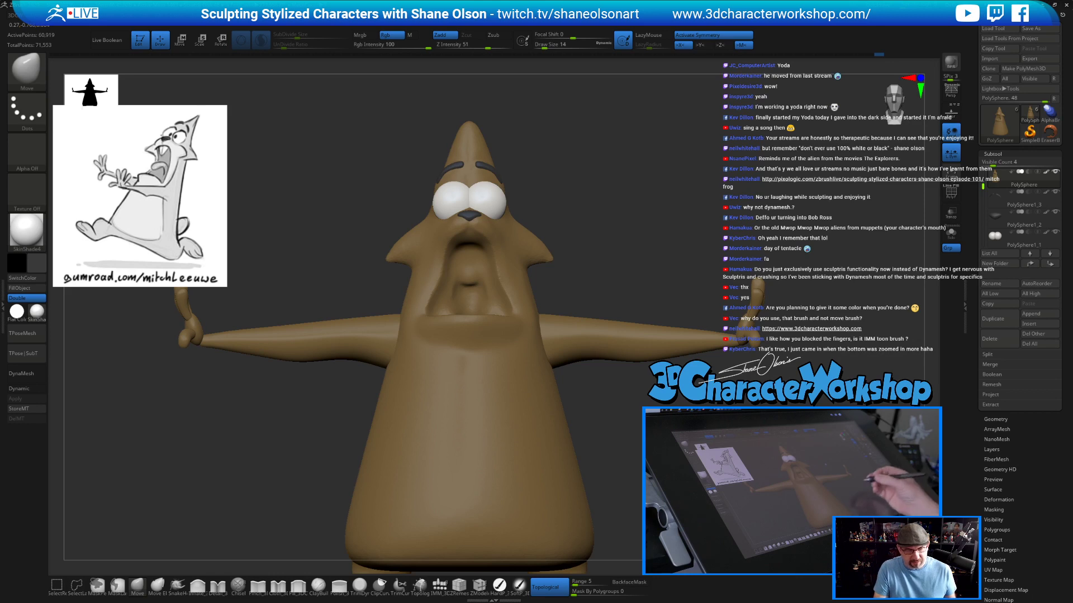
pyautogui.keyDown('alt'); pyautogui.moveTo(774, 433); pyautogui.dragTo(774, 413); pyautogui.keyUp('alt')
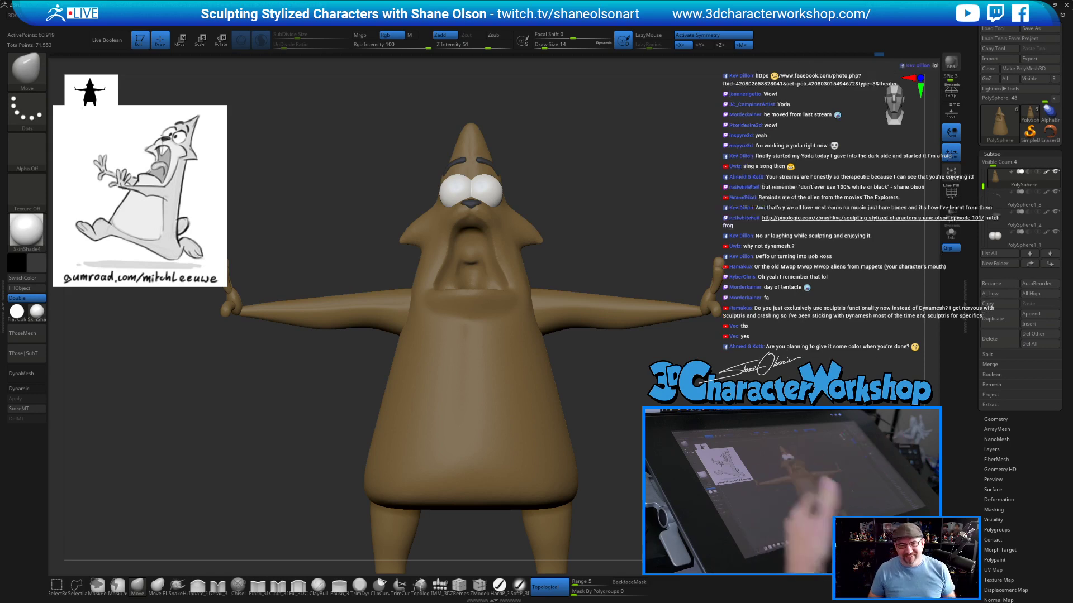
pyautogui.moveTo(760, 380)
pyautogui.mouseDown()
pyautogui.moveTo(740, 382)
pyautogui.moveTo(780, 382)
pyautogui.moveTo(759, 380)
pyautogui.moveTo(721, 338)
pyautogui.moveTo(642, 341)
pyautogui.moveTo(640, 409)
pyautogui.moveTo(630, 409)
pyautogui.moveTo(632, 320)
pyautogui.moveTo(634, 391)
pyautogui.mouseUp()
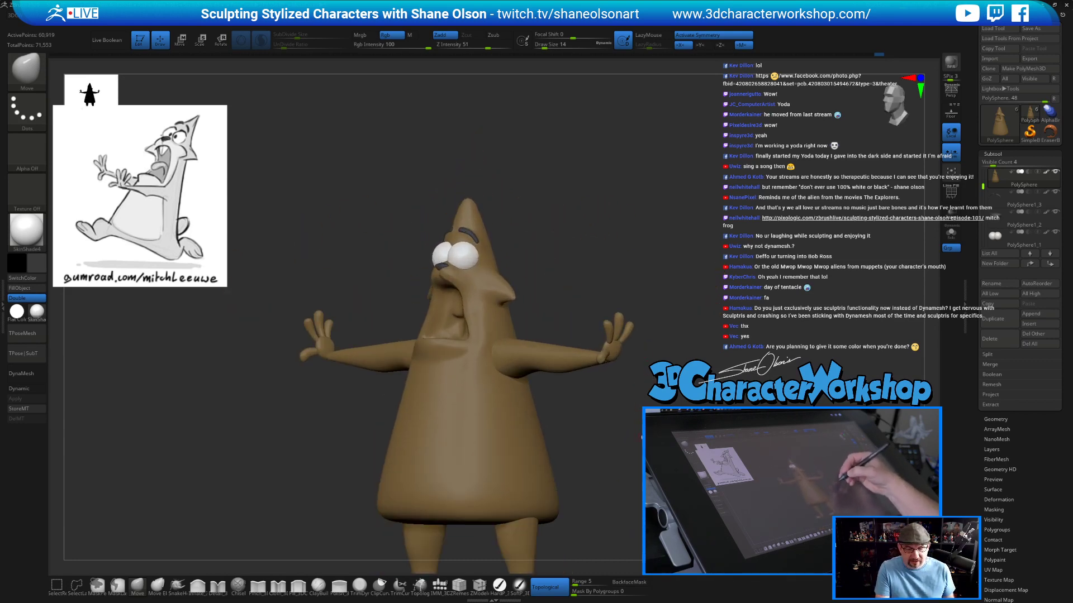
pyautogui.moveTo(639, 443)
pyautogui.mouseDown()
pyautogui.moveTo(681, 440)
pyautogui.moveTo(637, 420)
pyautogui.moveTo(596, 447)
pyautogui.moveTo(561, 445)
pyautogui.moveTo(622, 440)
pyautogui.mouseUp()
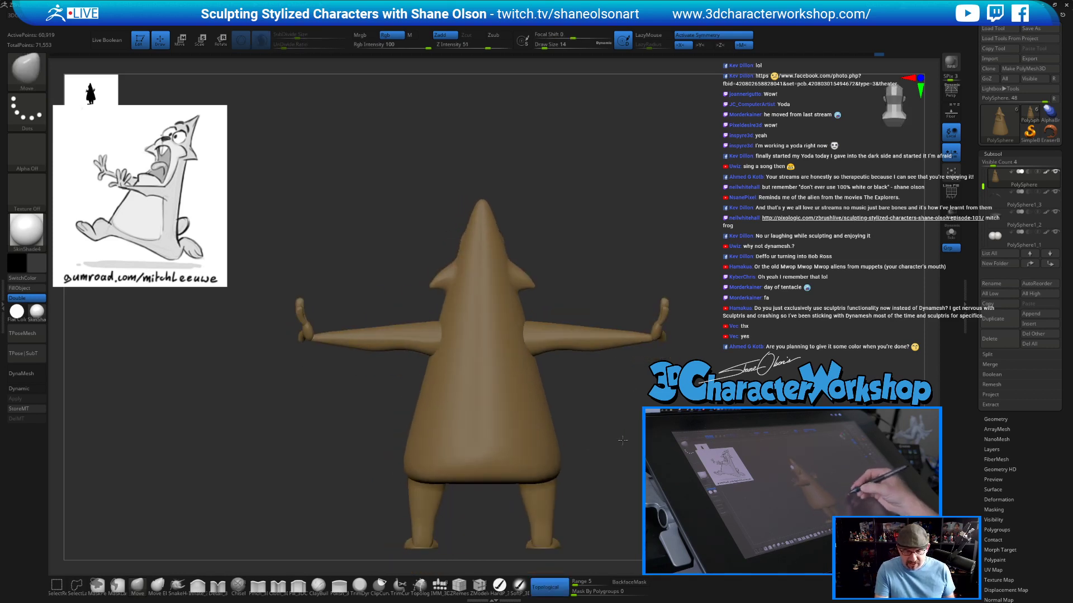
pyautogui.click(440, 586)
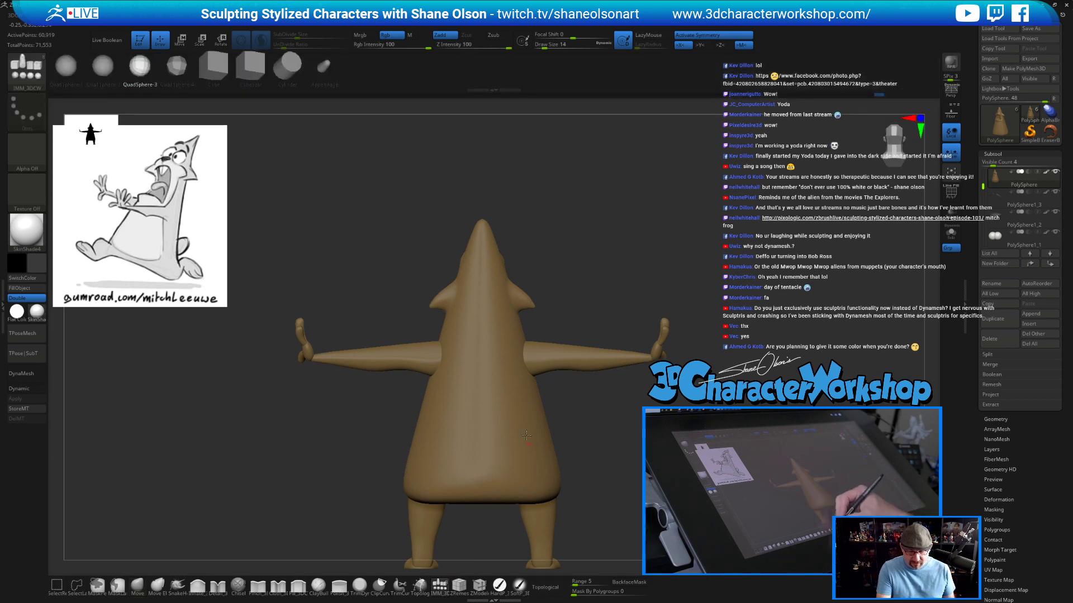
pyautogui.click(103, 67)
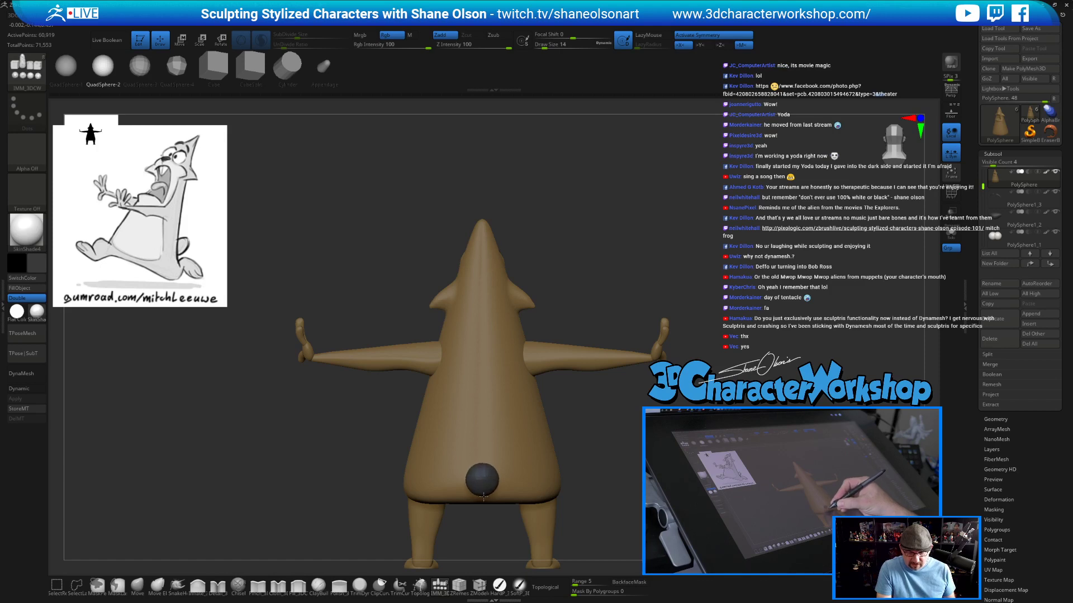
pyautogui.moveTo(483, 496); pyautogui.dragTo(484, 497)
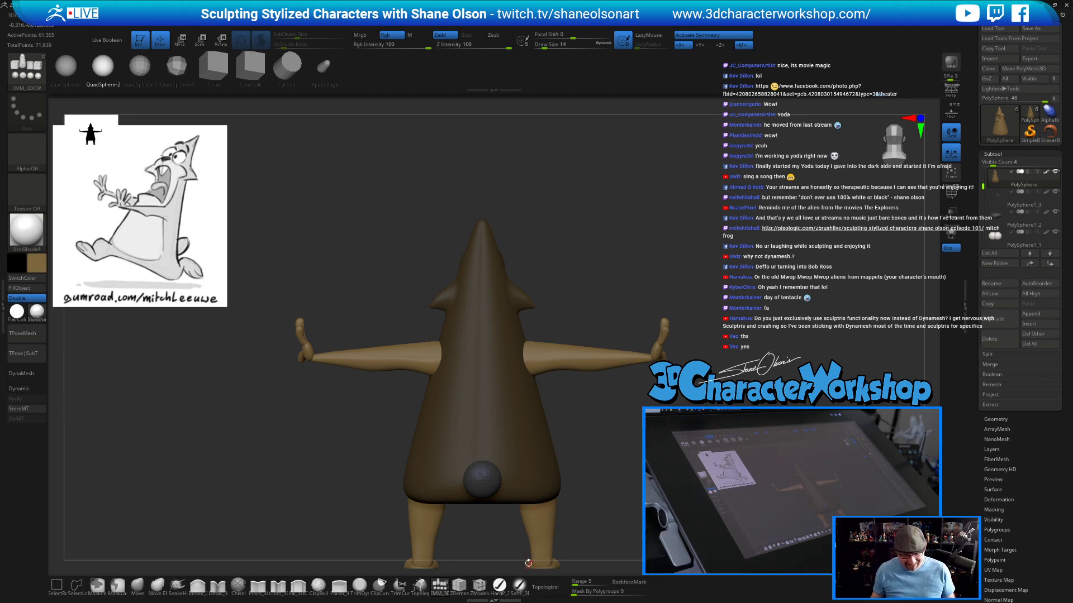
# Fill the inserted tail sphere with the muted brown and split it from the body into its own subtool.
pyautogui.click(497, 586)
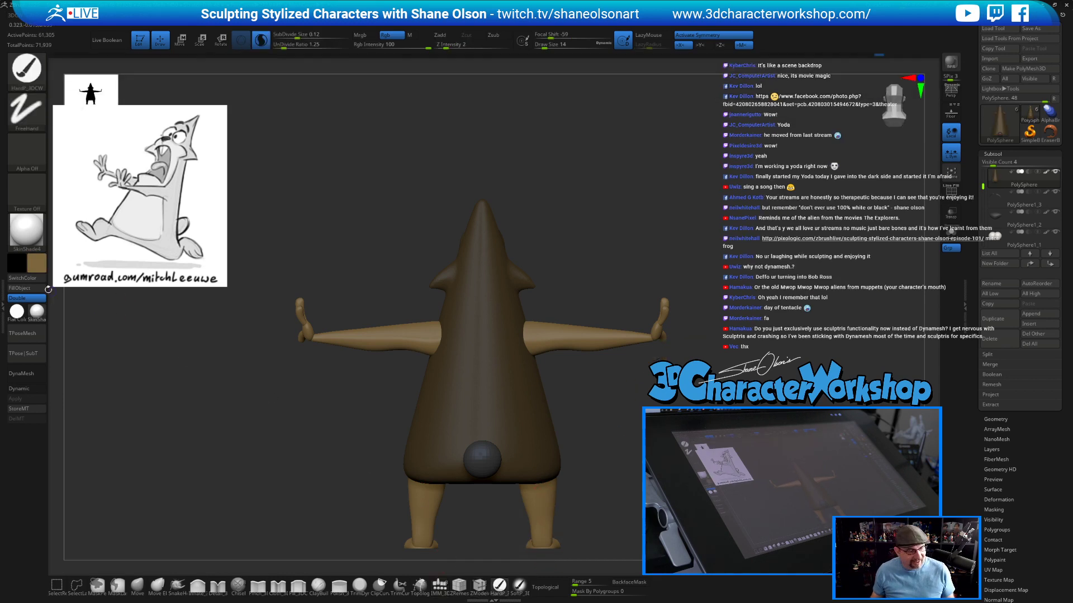
pyautogui.click(28, 288)
pyautogui.moveTo(431, 242)
pyautogui.mouseDown()
pyautogui.moveTo(654, 335)
pyautogui.moveTo(653, 316)
pyautogui.mouseUp()
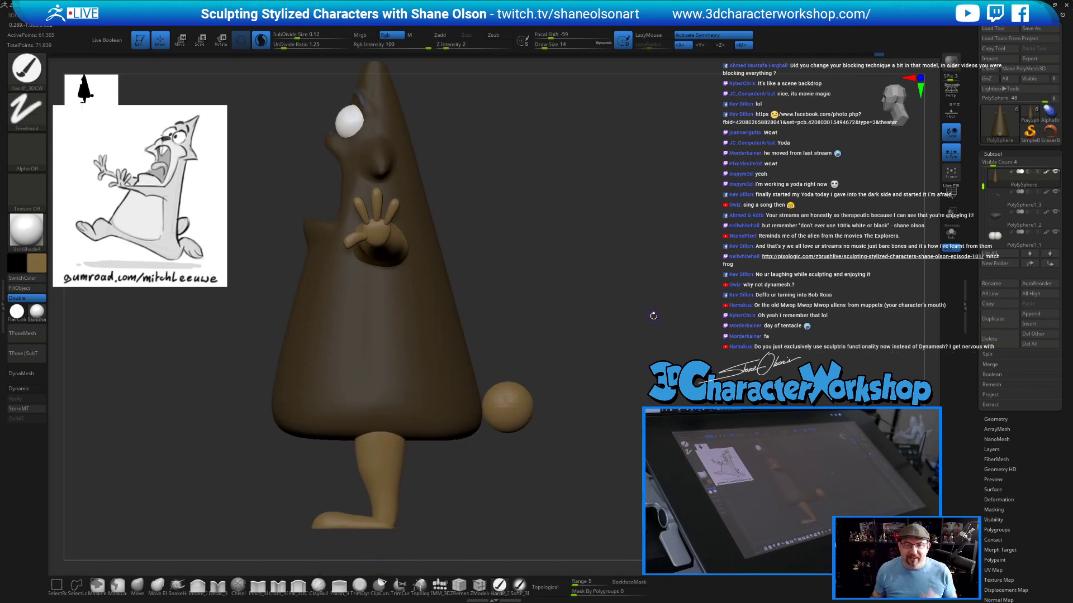
pyautogui.press('space')
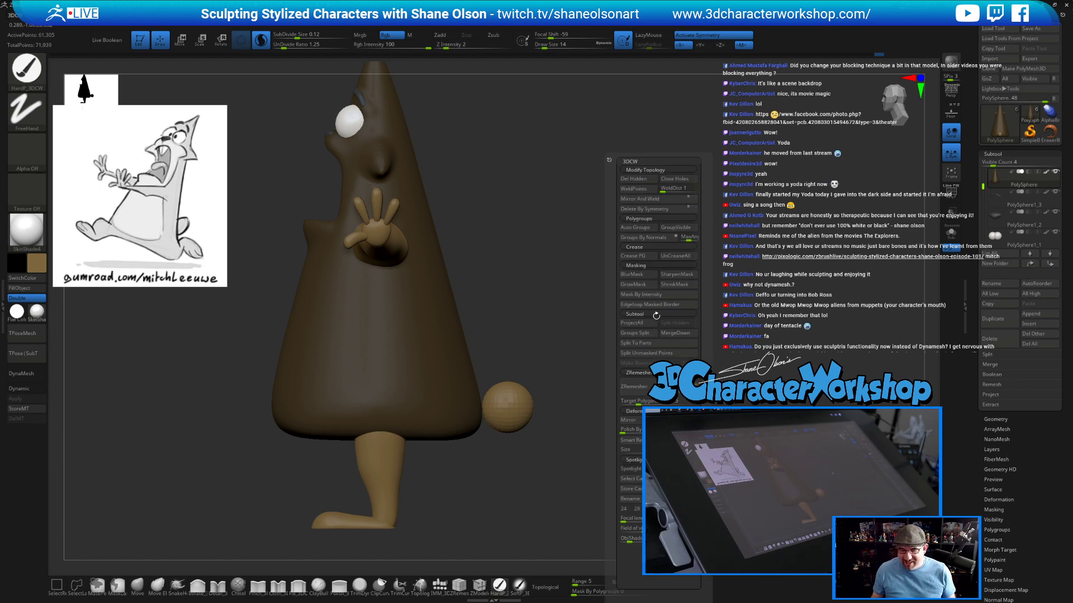
pyautogui.press('space')
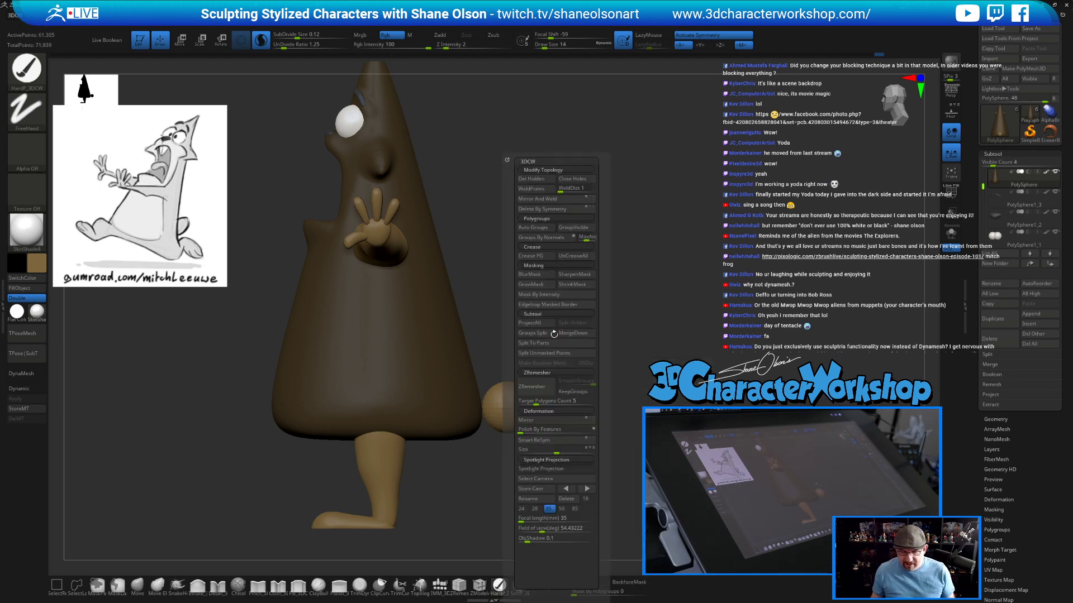
# Smooth the tail subtool with dynamic subdivision and stretch it up and outward with the Move brush at draw size 83.
pyautogui.press('Down')
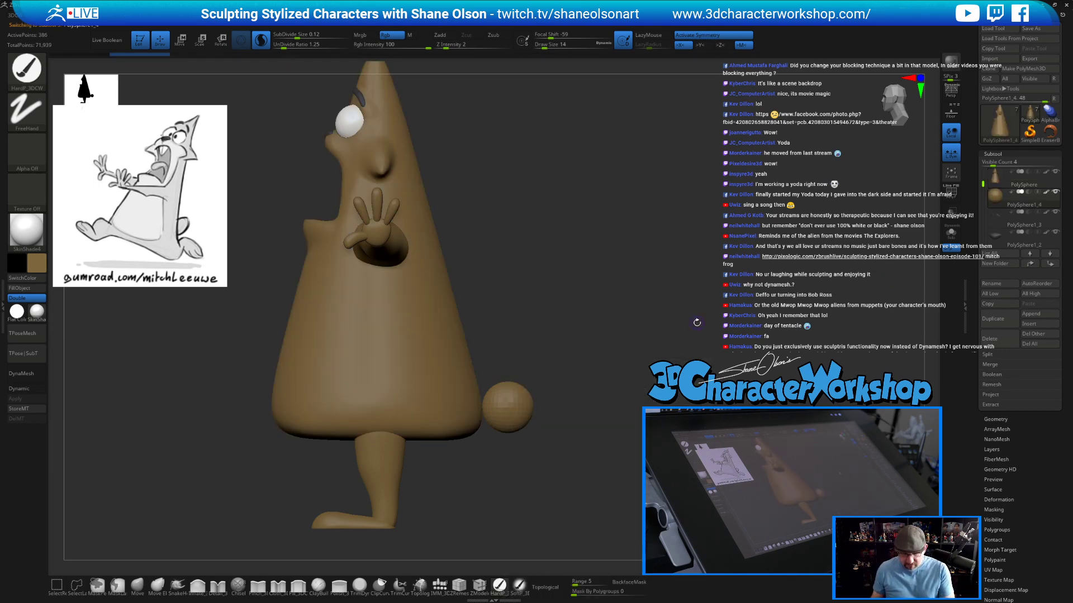
pyautogui.press('d')
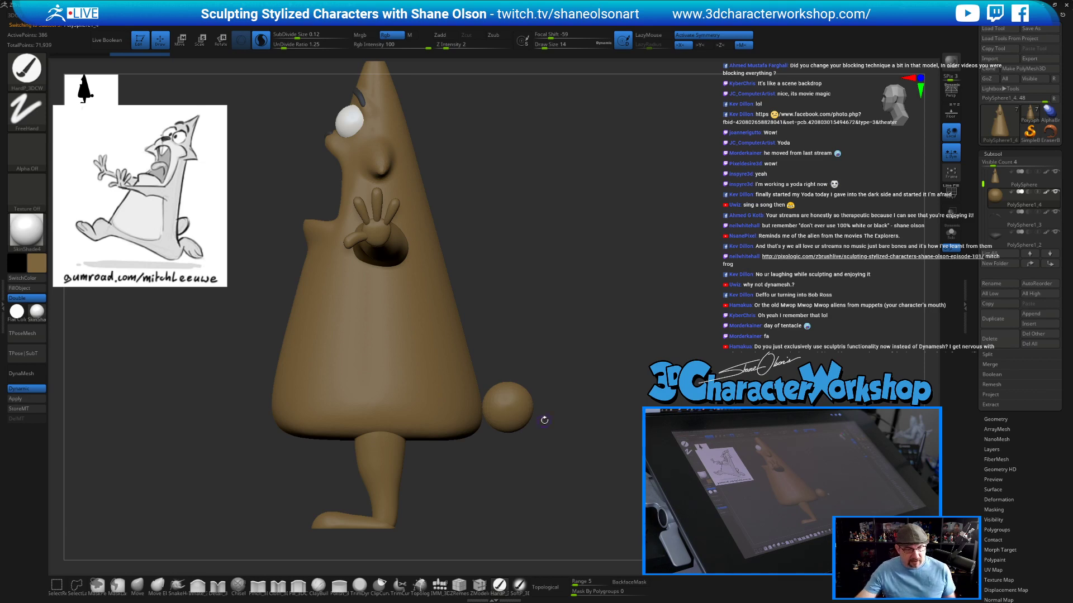
pyautogui.click(137, 584)
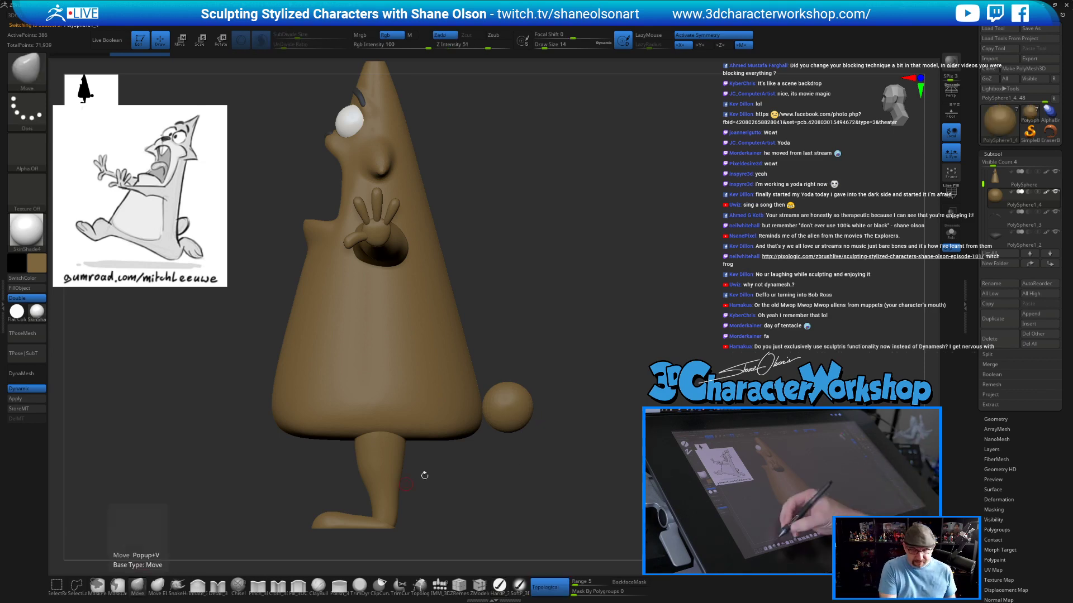
pyautogui.press('s')
pyautogui.moveTo(539, 433); pyautogui.dragTo(542, 433)
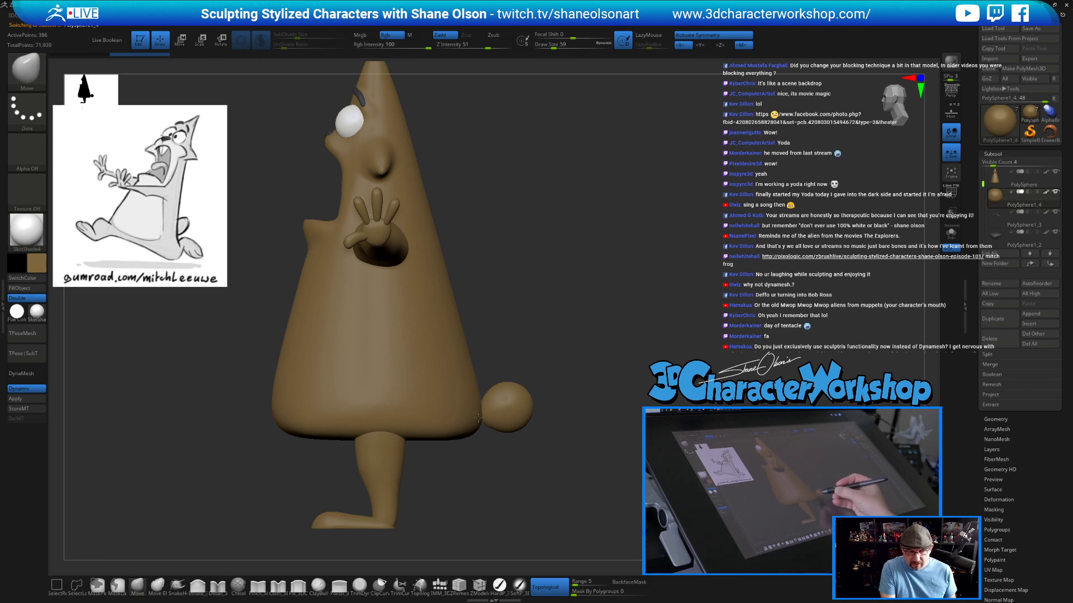
pyautogui.moveTo(522, 425)
pyautogui.mouseDown()
pyautogui.moveTo(517, 418)
pyautogui.moveTo(540, 439)
pyautogui.moveTo(510, 419)
pyautogui.mouseUp()
pyautogui.press('s')
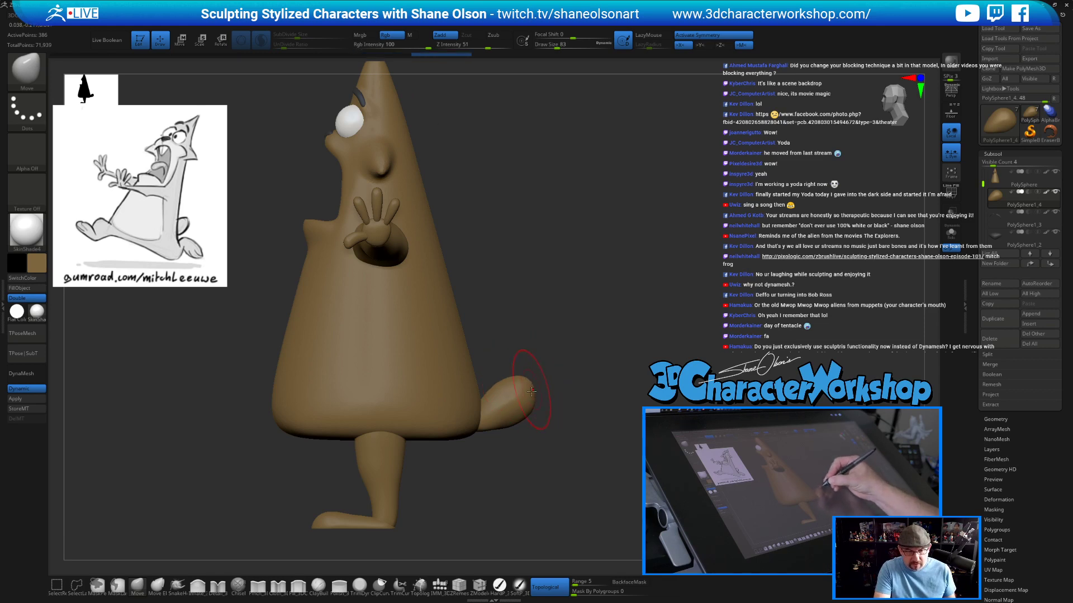
# Refine the tail from the back, underside and side into a longer, upward-curving teardrop shape.
pyautogui.moveTo(559, 443); pyautogui.dragTo(528, 435)
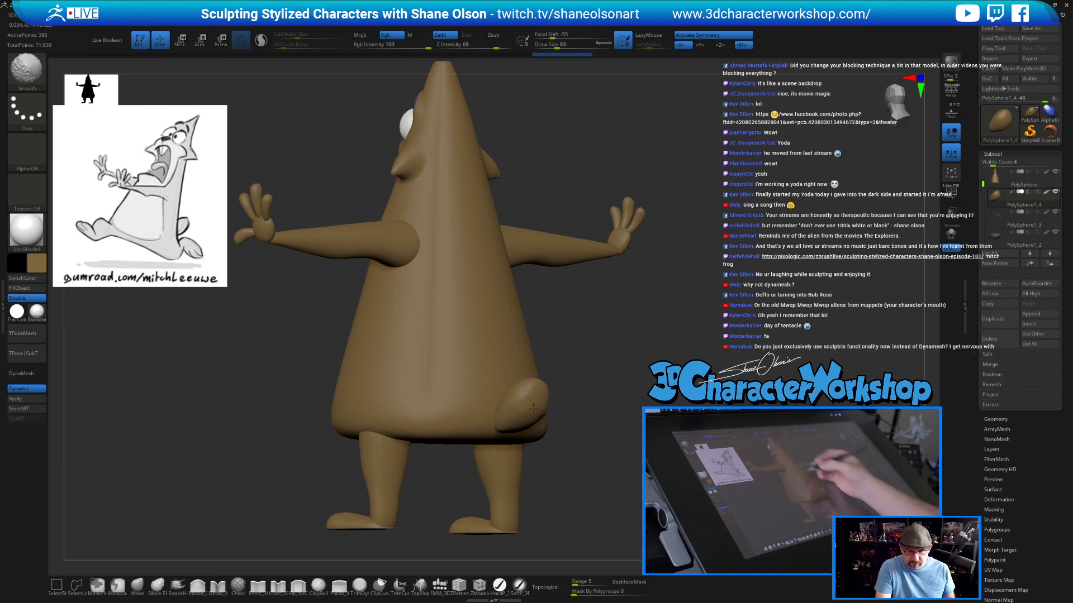
pyautogui.moveTo(546, 387); pyautogui.dragTo(582, 378)
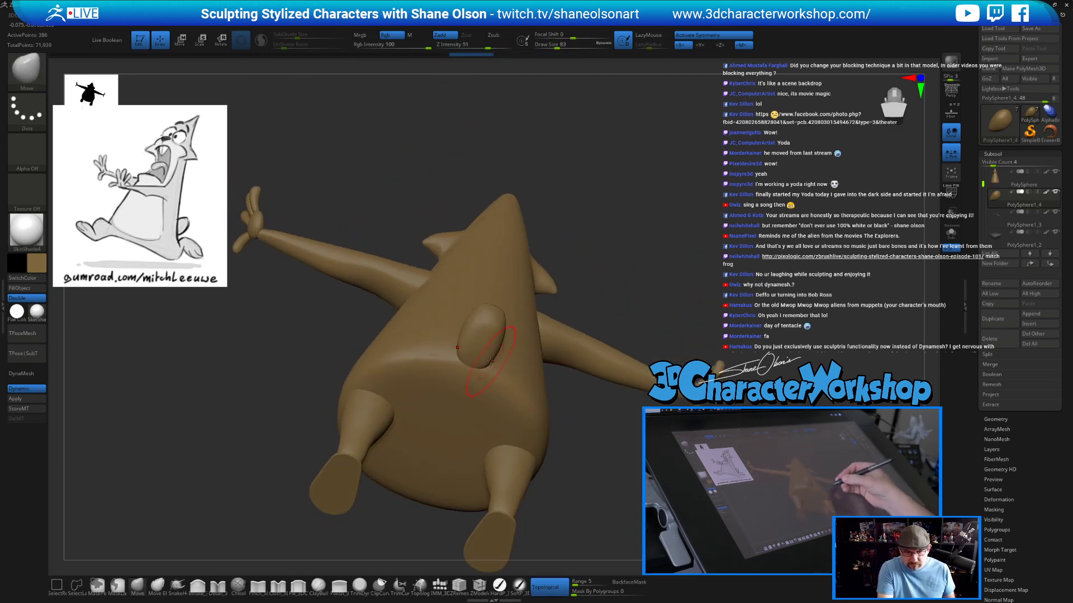
pyautogui.moveTo(561, 402); pyautogui.dragTo(621, 426)
pyautogui.moveTo(495, 302); pyautogui.dragTo(497, 292)
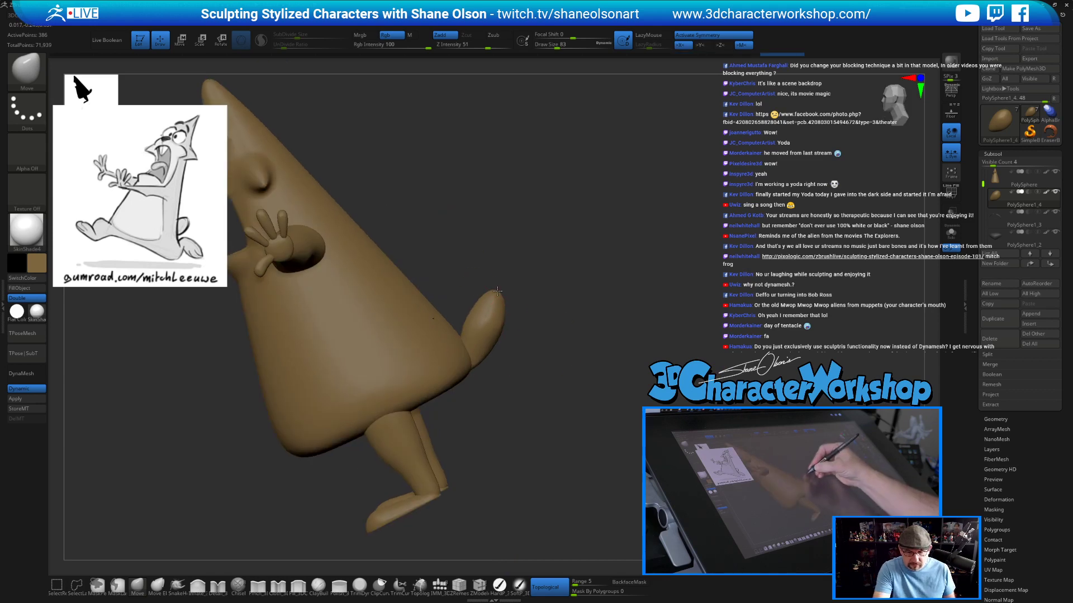
pyautogui.moveTo(569, 362); pyautogui.dragTo(557, 357)
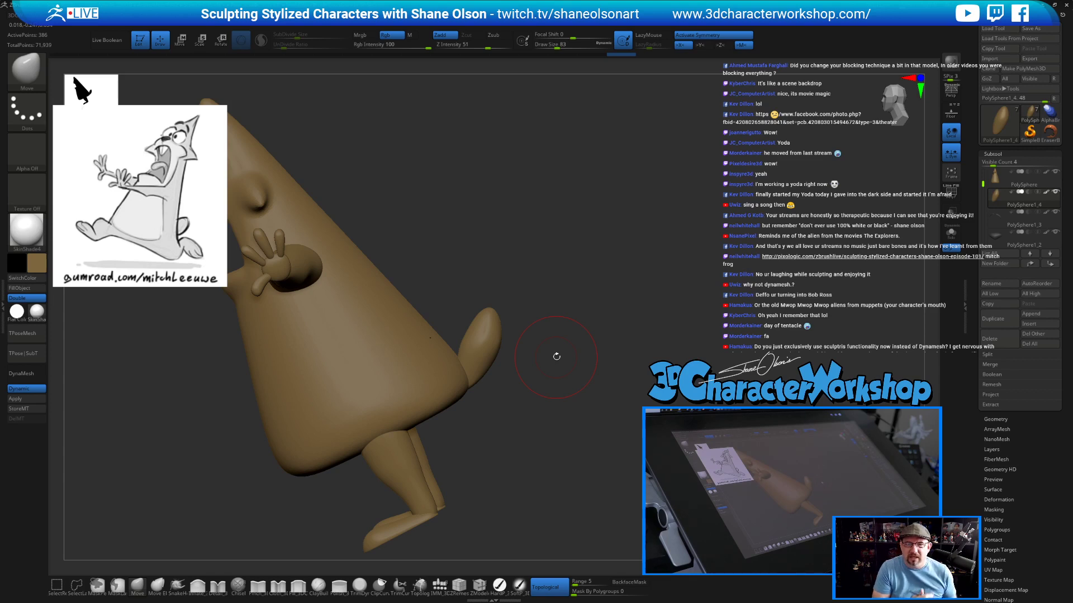
# Reposition the tail against the lower back with the gizmo and adjust its form with the Move brush at draw size 52.
pyautogui.moveTo(537, 413)
pyautogui.mouseDown()
pyautogui.moveTo(529, 389)
pyautogui.moveTo(497, 370)
pyautogui.moveTo(543, 381)
pyautogui.moveTo(522, 354)
pyautogui.moveTo(541, 424)
pyautogui.mouseUp()
pyautogui.press('w')
pyautogui.moveTo(497, 375); pyautogui.dragTo(445, 392)
pyautogui.moveTo(491, 355); pyautogui.dragTo(490, 359)
pyautogui.moveTo(512, 418)
pyautogui.mouseDown()
pyautogui.moveTo(513, 443)
pyautogui.moveTo(493, 368)
pyautogui.moveTo(546, 400)
pyautogui.moveTo(570, 375)
pyautogui.moveTo(557, 372)
pyautogui.moveTo(528, 412)
pyautogui.moveTo(474, 385)
pyautogui.mouseUp()
pyautogui.press('q')
pyautogui.press('s')
pyautogui.moveTo(541, 419)
pyautogui.mouseDown()
pyautogui.moveTo(525, 402)
pyautogui.moveTo(538, 433)
pyautogui.mouseUp()
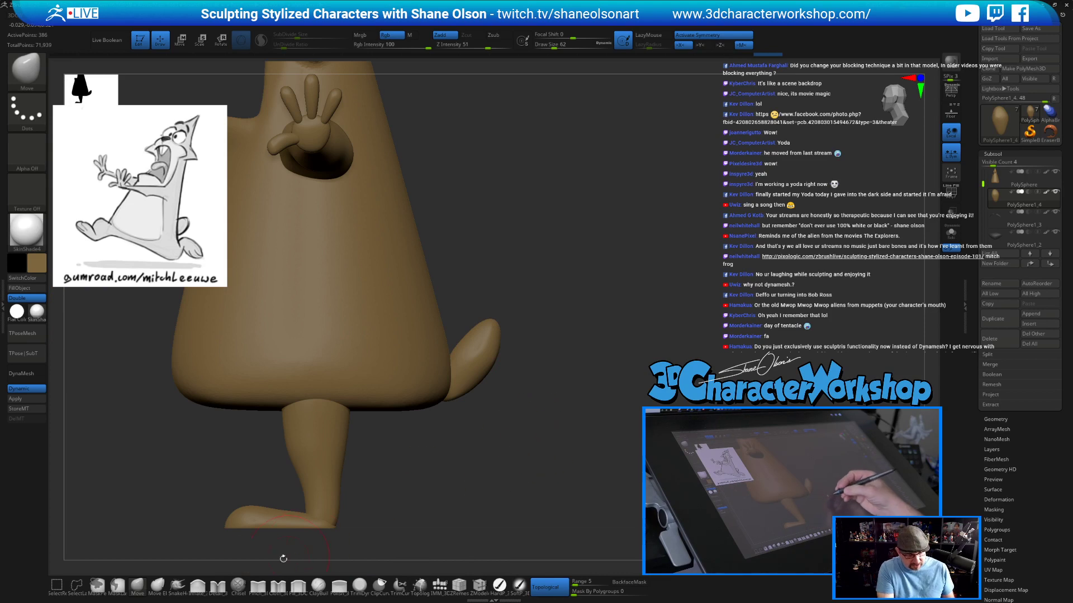
# Tighten the form of the tail near its base with the Pinch brush from the underside.
pyautogui.click(257, 585)
pyautogui.moveTo(569, 399)
pyautogui.keyDown('alt'); pyautogui.mouseDown()
pyautogui.moveTo(570, 431)
pyautogui.moveTo(547, 385)
pyautogui.moveTo(554, 410)
pyautogui.moveTo(611, 390)
pyautogui.mouseUp(); pyautogui.keyUp('alt')
pyautogui.press('s')
pyautogui.click(564, 414)
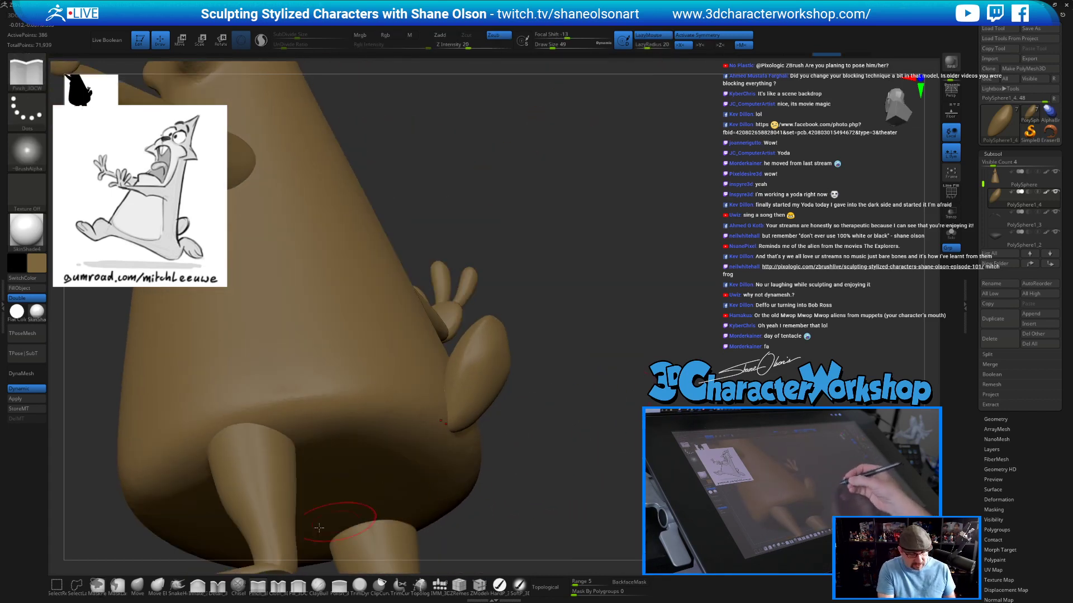
# Reshape the tail with the Move brush at draw sizes 65 and 37, judging it against the whole body.
pyautogui.click(137, 587)
pyautogui.press('s')
pyautogui.moveTo(530, 431)
pyautogui.mouseDown()
pyautogui.moveTo(527, 464)
pyautogui.moveTo(513, 463)
pyautogui.moveTo(551, 488)
pyautogui.mouseUp()
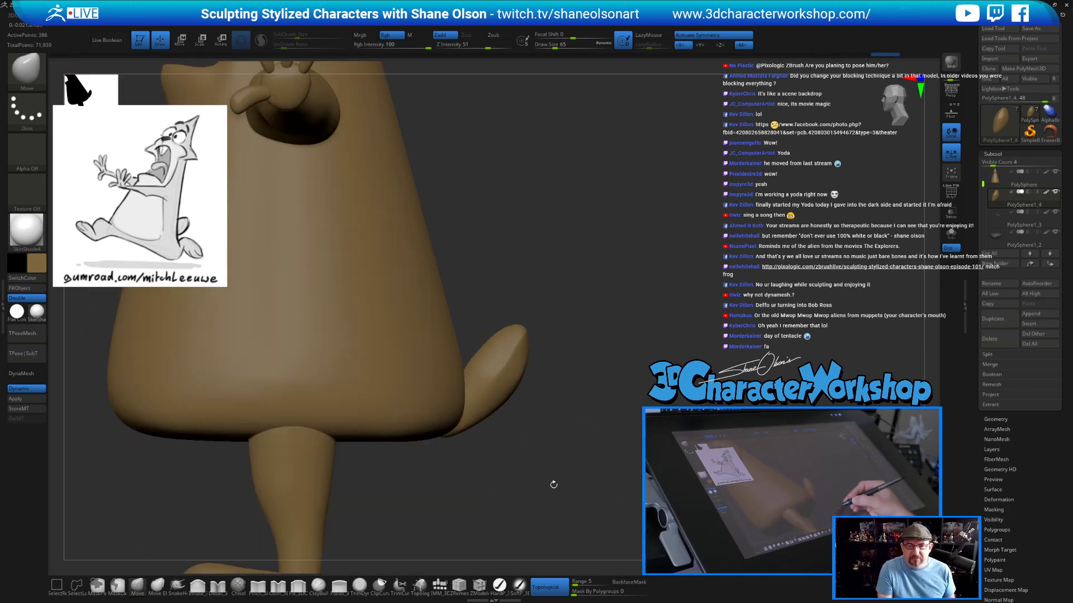
pyautogui.keyDown('alt'); pyautogui.moveTo(584, 457); pyautogui.dragTo(620, 427); pyautogui.keyUp('alt')
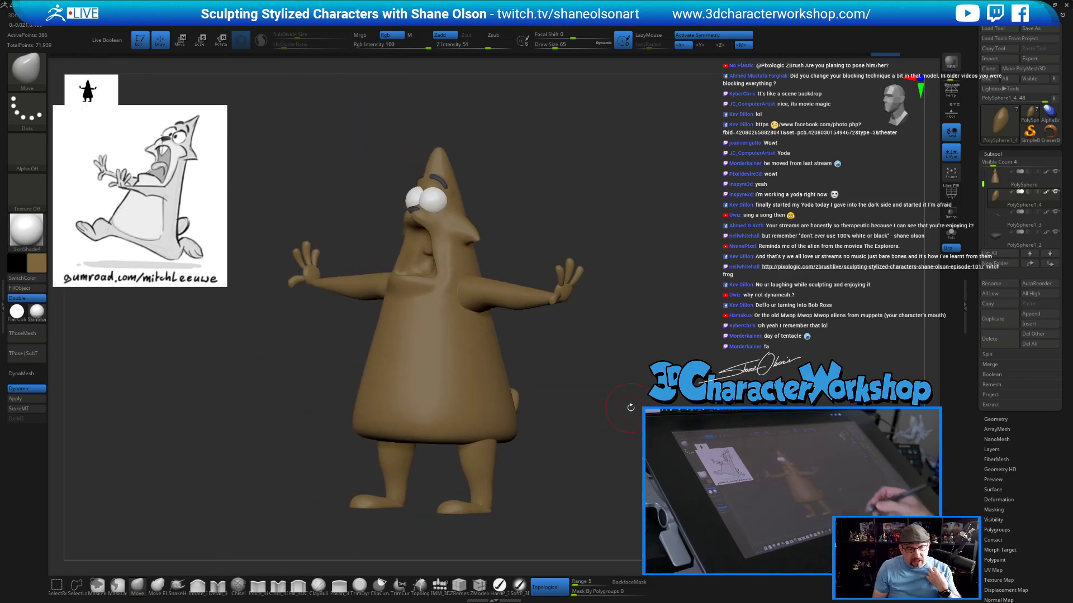
pyautogui.moveTo(619, 390)
pyautogui.mouseDown()
pyautogui.moveTo(608, 390)
pyautogui.moveTo(582, 347)
pyautogui.moveTo(581, 399)
pyautogui.moveTo(564, 409)
pyautogui.moveTo(578, 385)
pyautogui.mouseUp()
pyautogui.press('s')
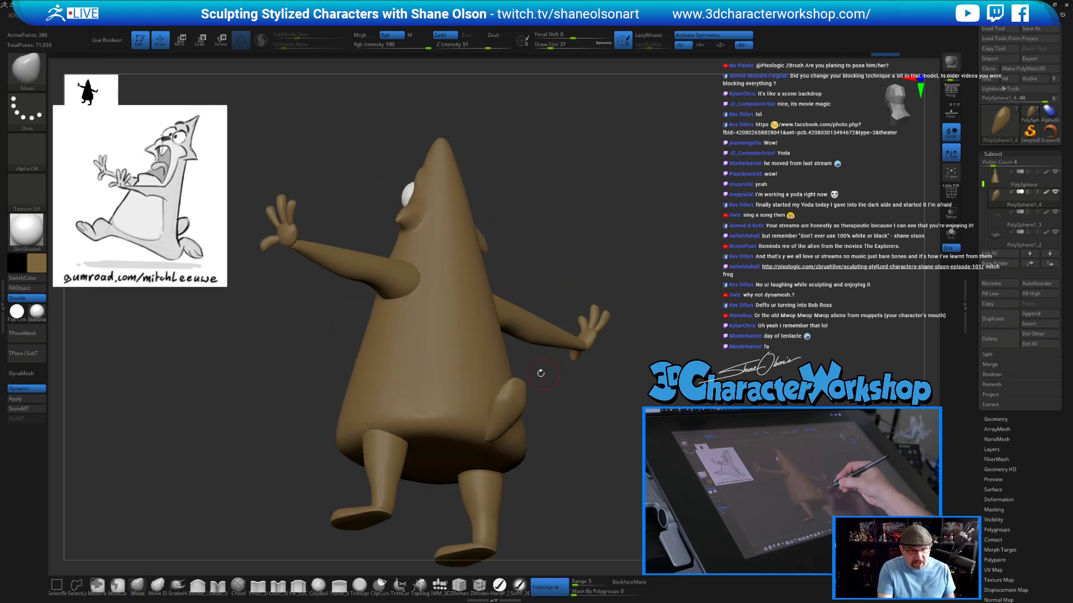
pyautogui.moveTo(575, 427)
pyautogui.mouseDown()
pyautogui.moveTo(541, 391)
pyautogui.moveTo(548, 407)
pyautogui.moveTo(590, 418)
pyautogui.moveTo(615, 458)
pyautogui.moveTo(585, 416)
pyautogui.moveTo(603, 371)
pyautogui.moveTo(589, 364)
pyautogui.moveTo(596, 380)
pyautogui.mouseUp()
# Insert an Appendage primitive into the body's open mouth as a tongue, leaving the rest of the body masked.
pyautogui.moveTo(522, 243); pyautogui.dragTo(617, 285)
pyautogui.keyDown('alt'); pyautogui.moveTo(604, 240); pyautogui.dragTo(582, 302); pyautogui.keyUp('alt')
pyautogui.click(440, 585)
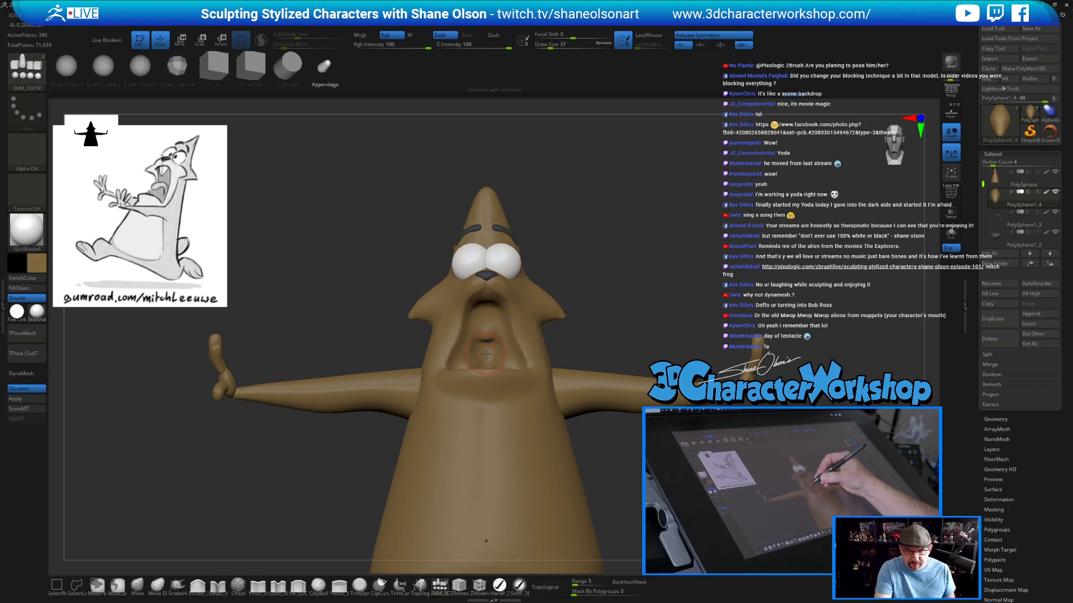
pyautogui.keyDown('alt'); pyautogui.click(495, 336); pyautogui.keyUp('alt')
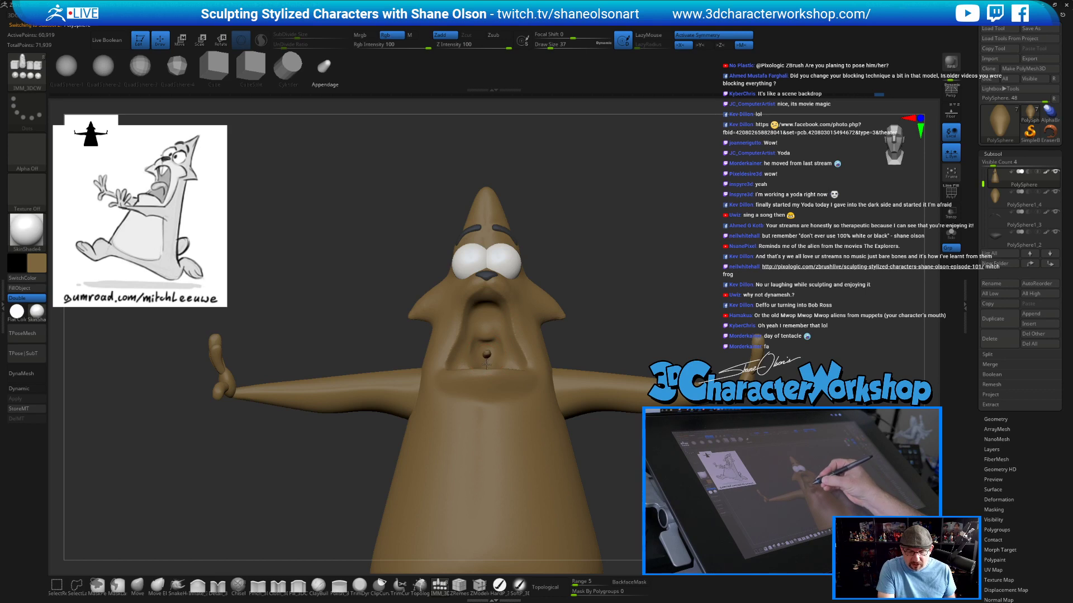
pyautogui.moveTo(487, 384); pyautogui.dragTo(494, 417)
pyautogui.moveTo(718, 484); pyautogui.dragTo(634, 486)
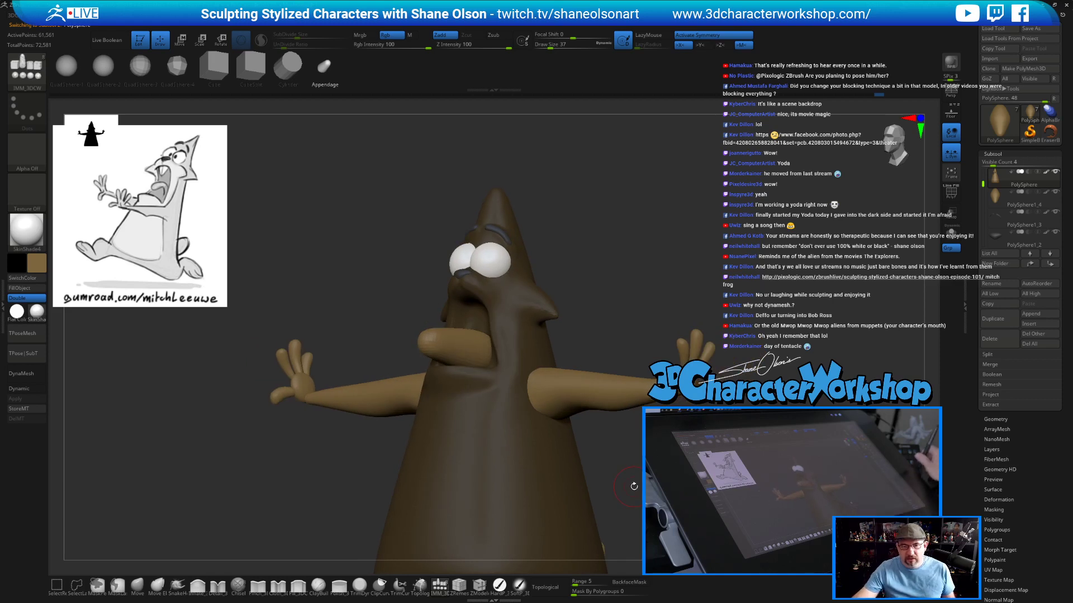
pyautogui.moveTo(690, 265); pyautogui.dragTo(844, 226)
# Save the ZTool as a Mitch_Cone_Squirrel file in the Twitch folder.
pyautogui.hotkey('ctrl', 's')
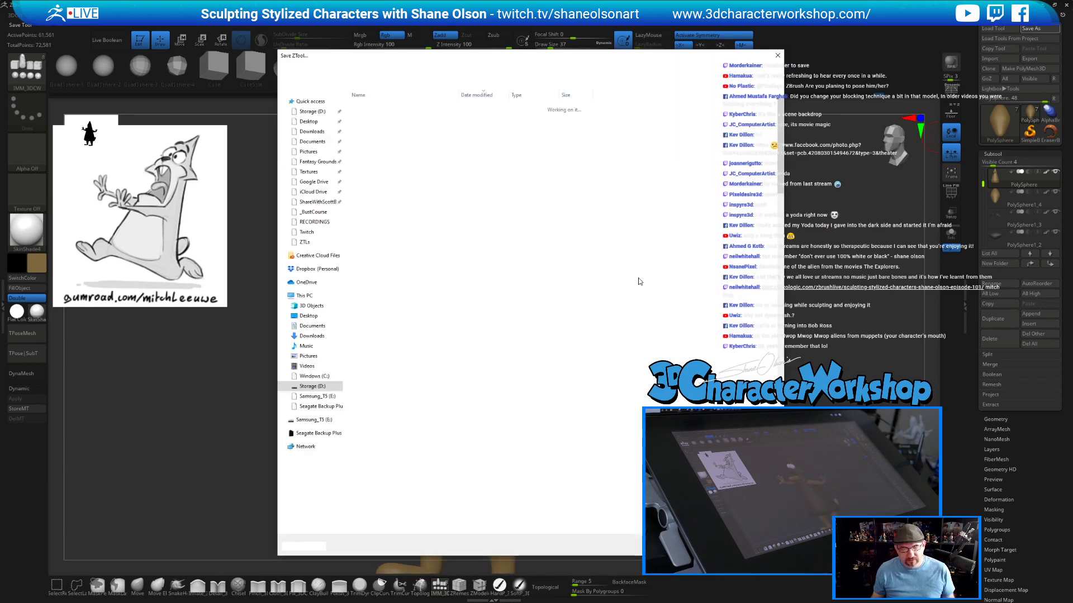
pyautogui.click(421, 517)
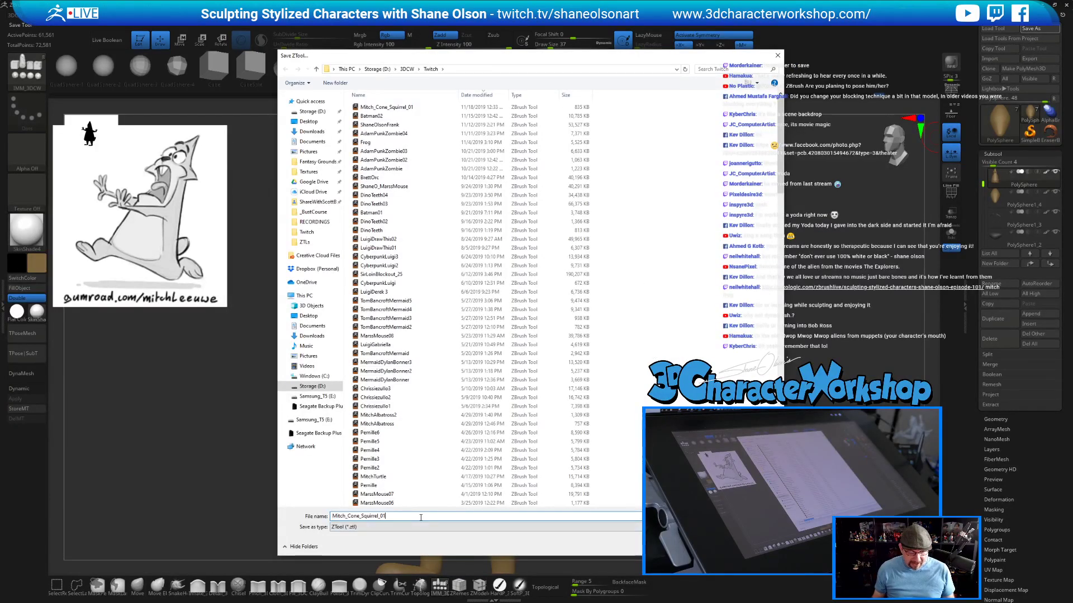
pyautogui.press('Return')
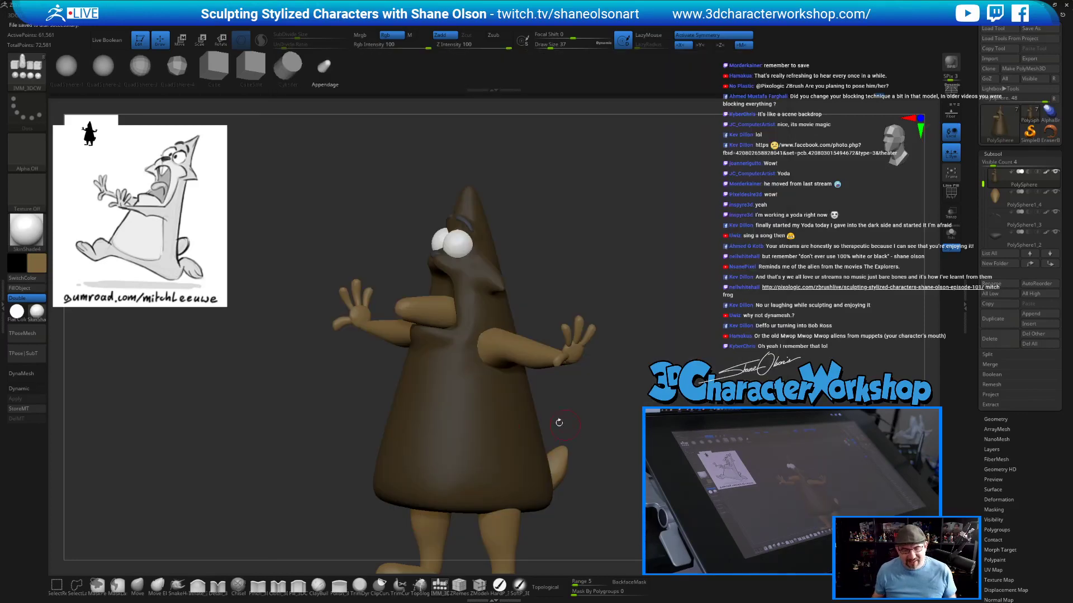
# Reposition the gizmo at the tongue's front end, tilt the tongue upward and flatten it into a thin shape.
pyautogui.moveTo(569, 294); pyautogui.dragTo(585, 262)
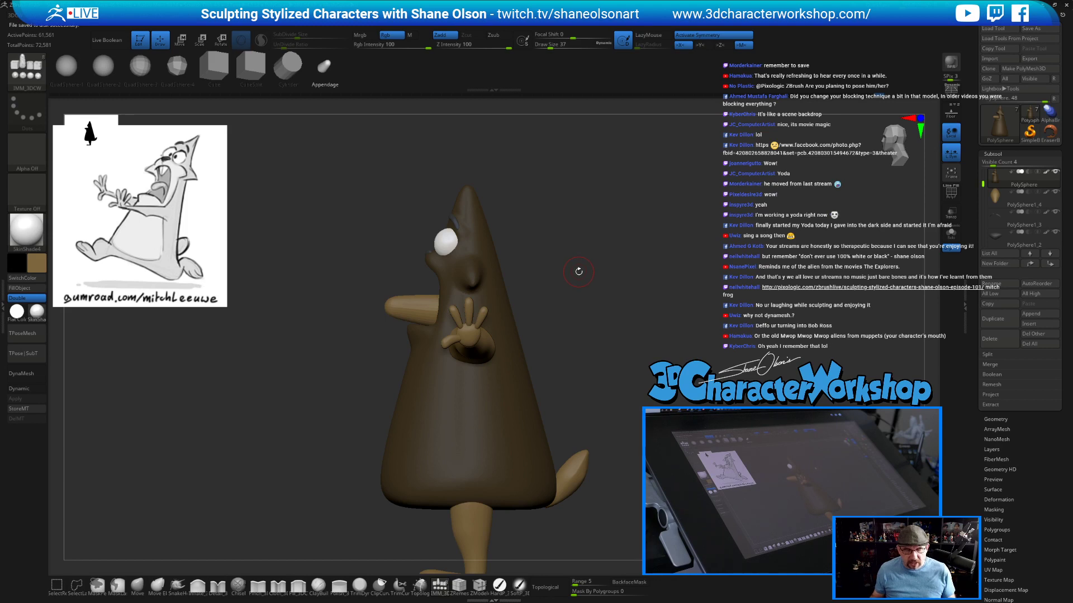
pyautogui.press('w')
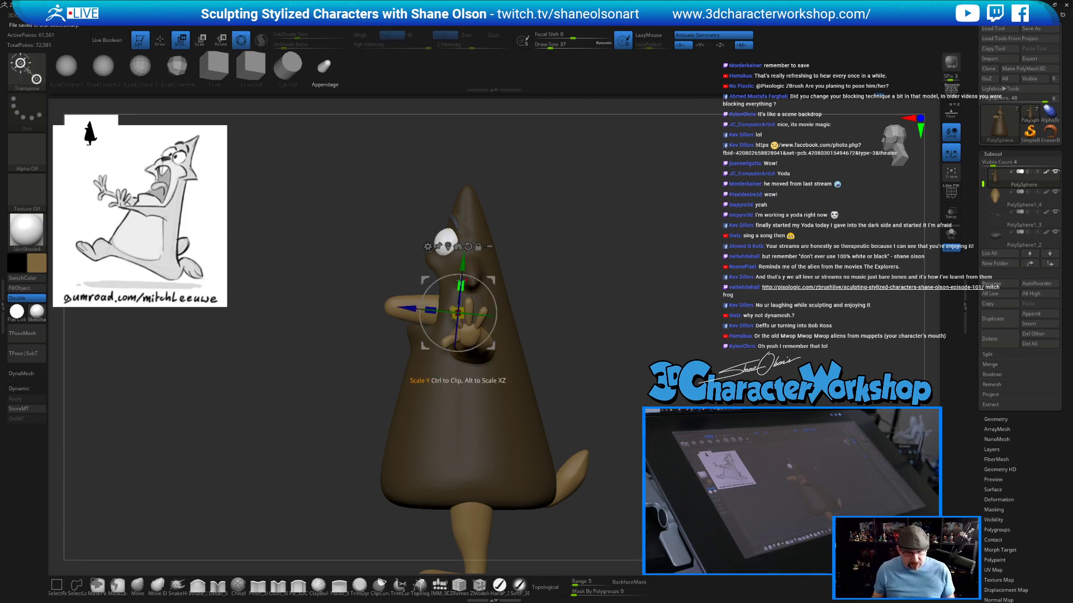
pyautogui.moveTo(489, 342); pyautogui.dragTo(436, 264)
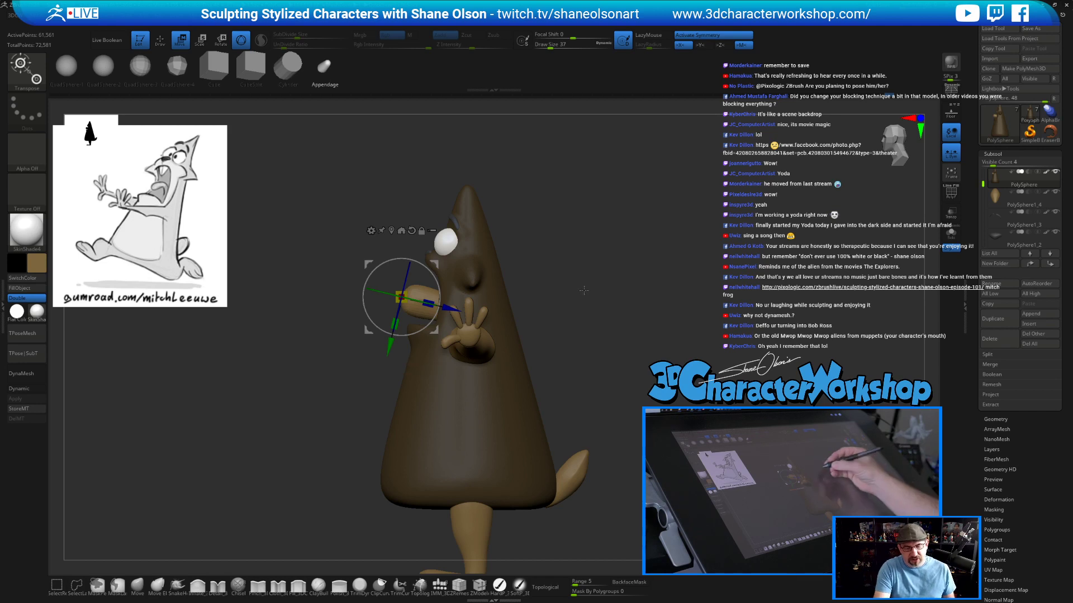
pyautogui.keyDown('alt'); pyautogui.moveTo(578, 302); pyautogui.dragTo(578, 372); pyautogui.keyUp('alt')
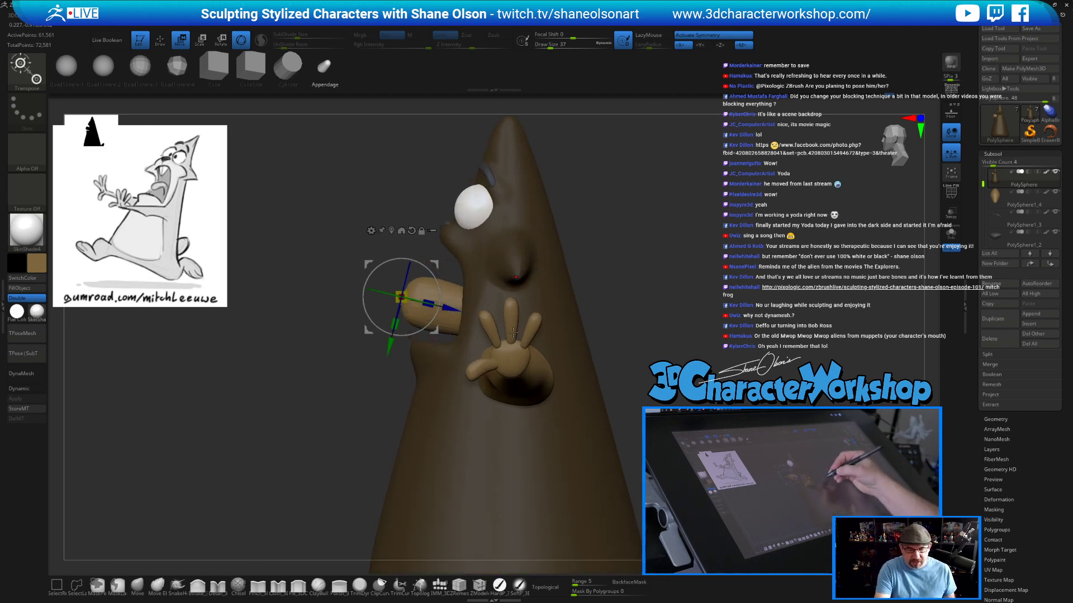
pyautogui.moveTo(399, 322); pyautogui.dragTo(403, 308)
pyautogui.moveTo(419, 240); pyautogui.dragTo(431, 350)
pyautogui.moveTo(397, 271); pyautogui.dragTo(399, 283)
pyautogui.moveTo(648, 497); pyautogui.dragTo(637, 304)
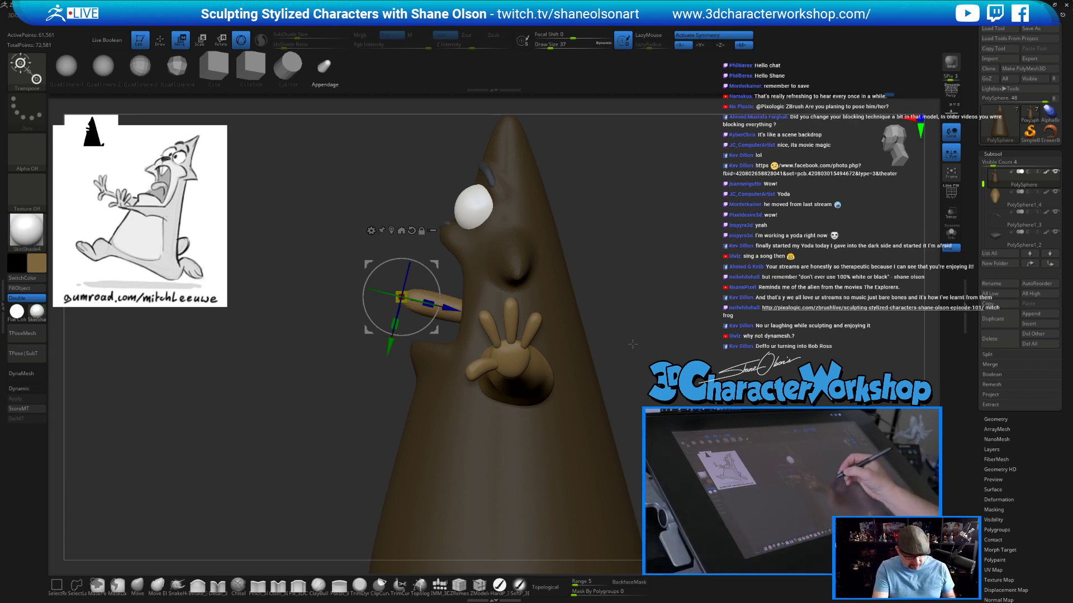
# Split the unmasked tongue from the body into its own subtool and isolate it.
pyautogui.press('space')
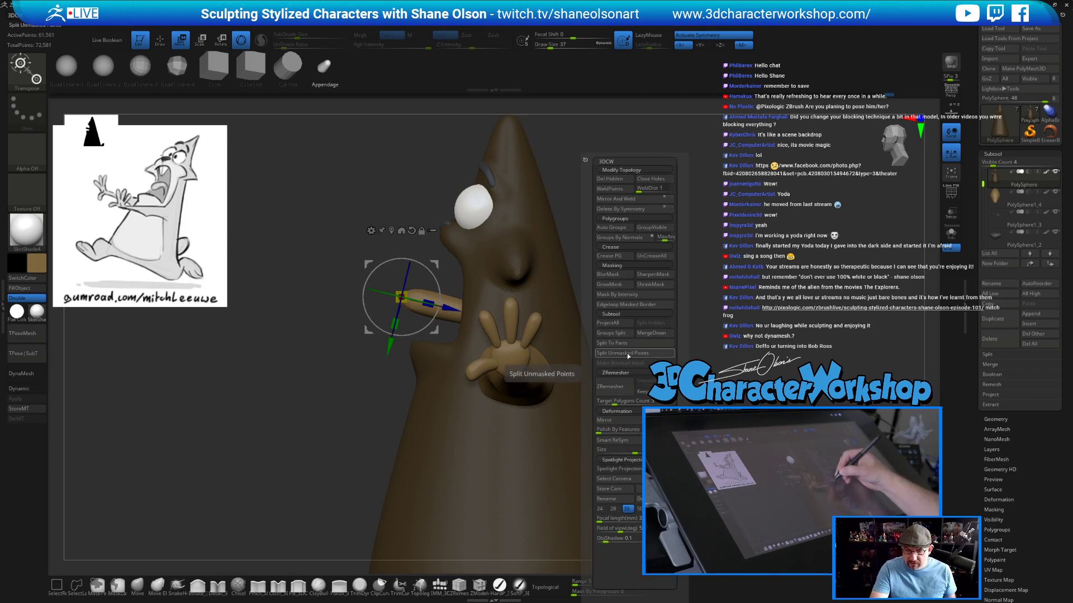
pyautogui.click(627, 356)
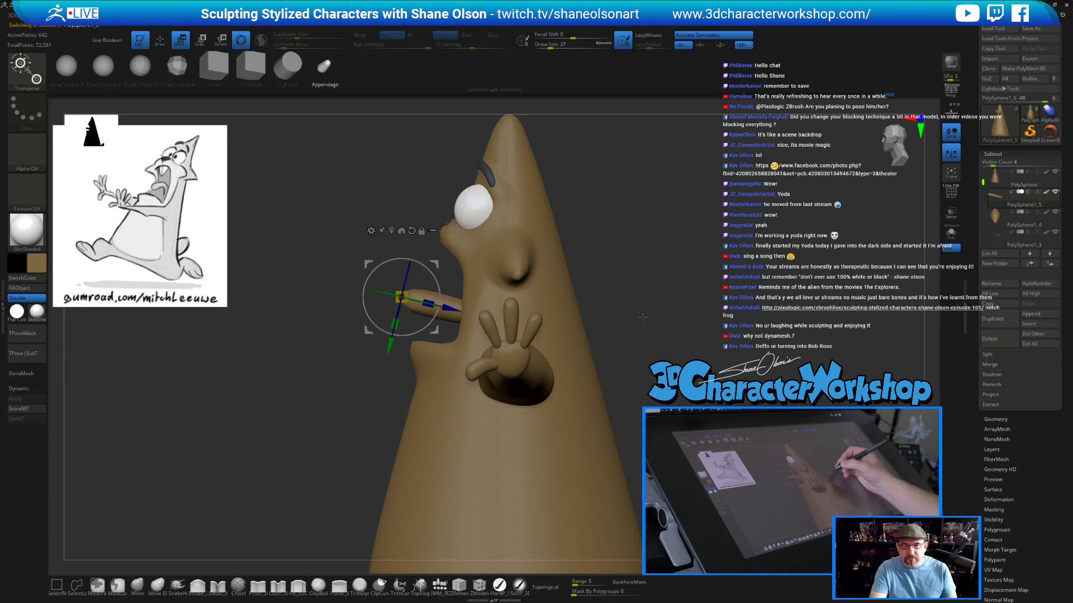
pyautogui.moveTo(638, 312); pyautogui.dragTo(618, 283)
pyautogui.click(948, 240)
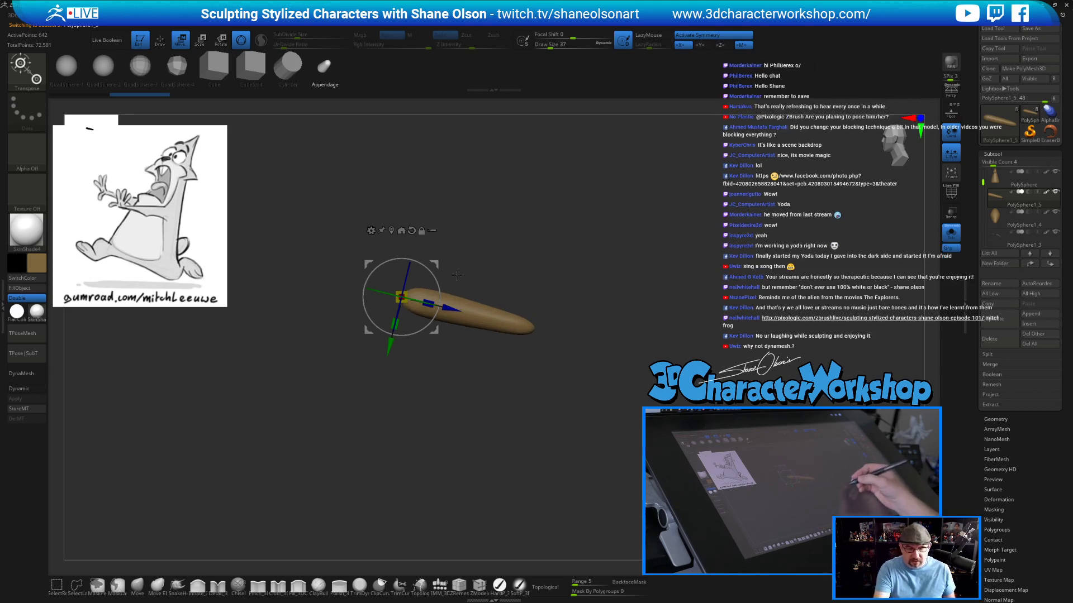
# Apply the Bend Curve deformer along the tongue's length and reduce it to five control points.
pyautogui.moveTo(437, 277); pyautogui.dragTo(431, 267)
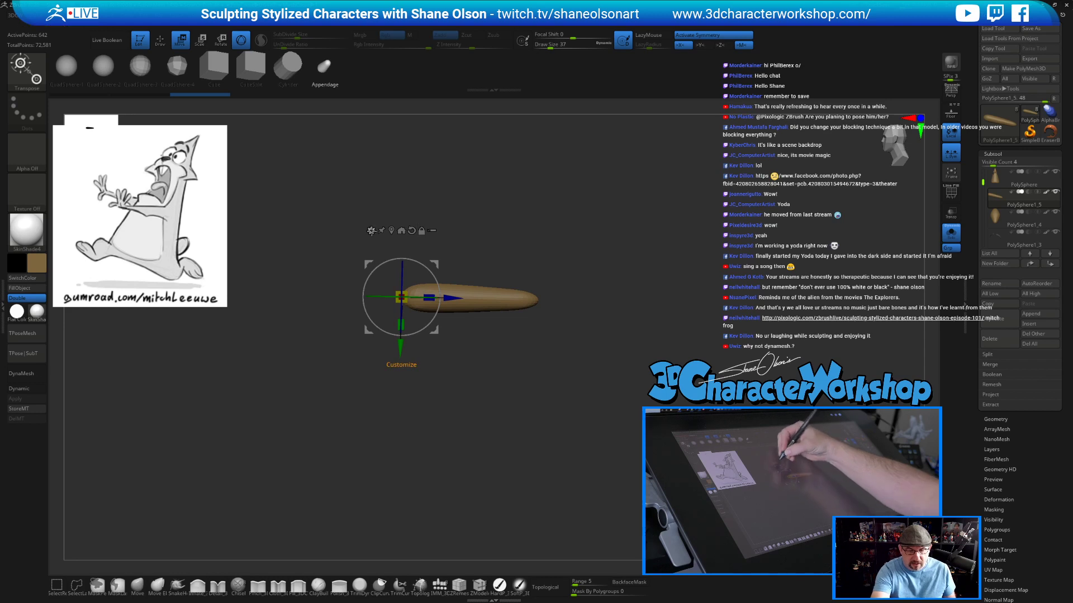
pyautogui.click(370, 230)
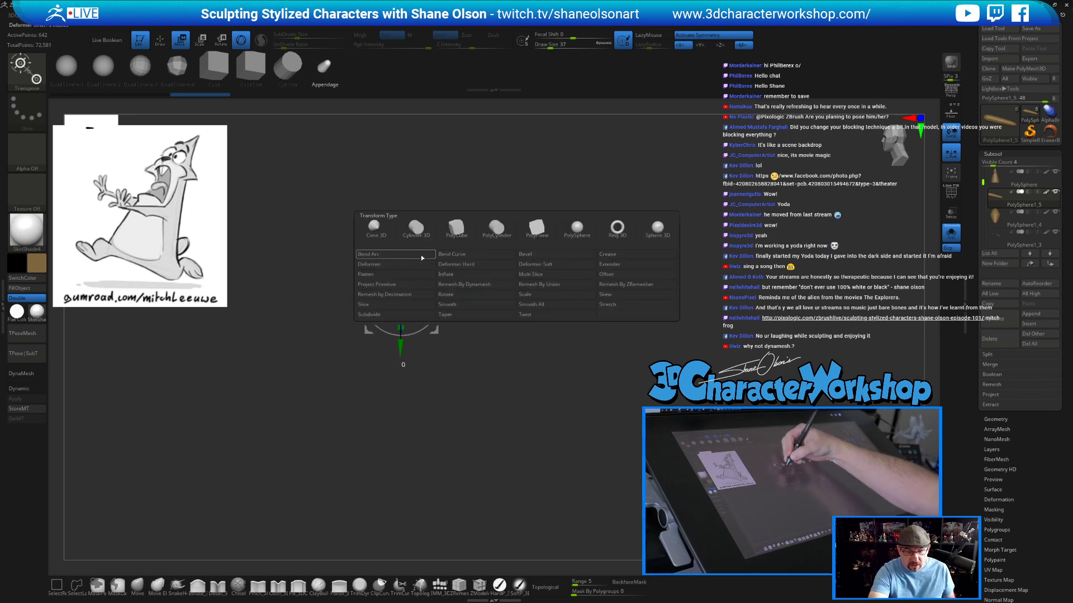
pyautogui.click(449, 255)
pyautogui.moveTo(575, 285); pyautogui.dragTo(604, 421)
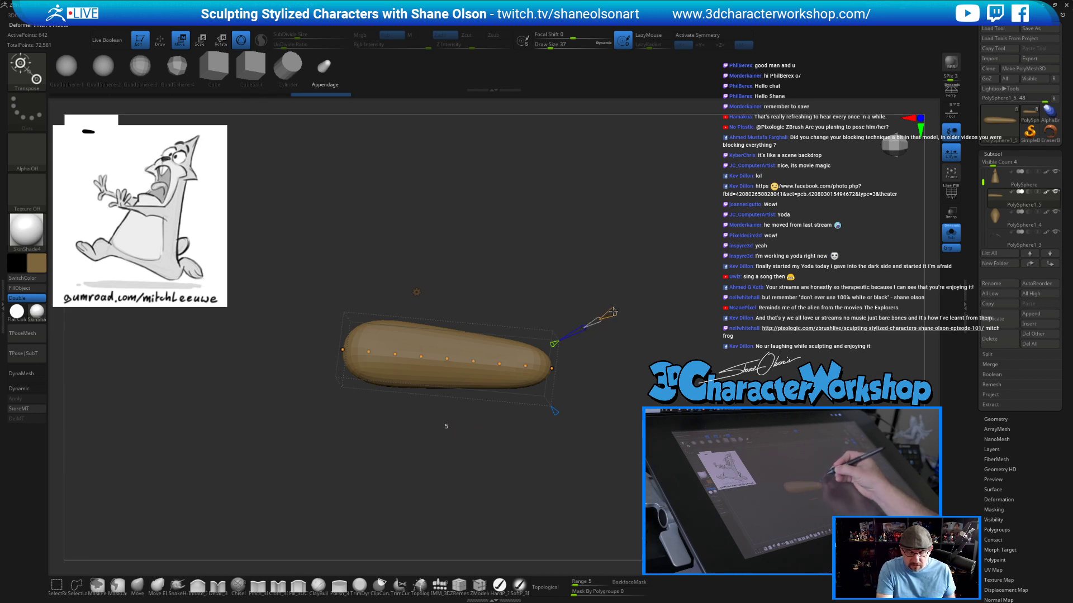
pyautogui.moveTo(608, 314); pyautogui.dragTo(646, 365)
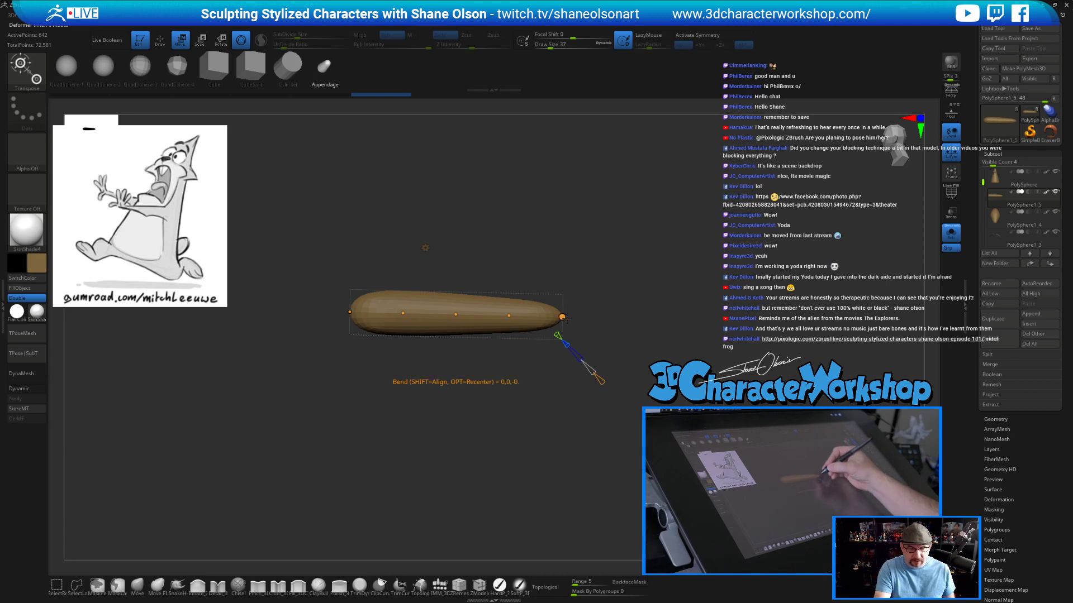
# Bend the tongue into a downward-curving arch by moving its curve points and accept the deformation.
pyautogui.moveTo(568, 331); pyautogui.dragTo(552, 432)
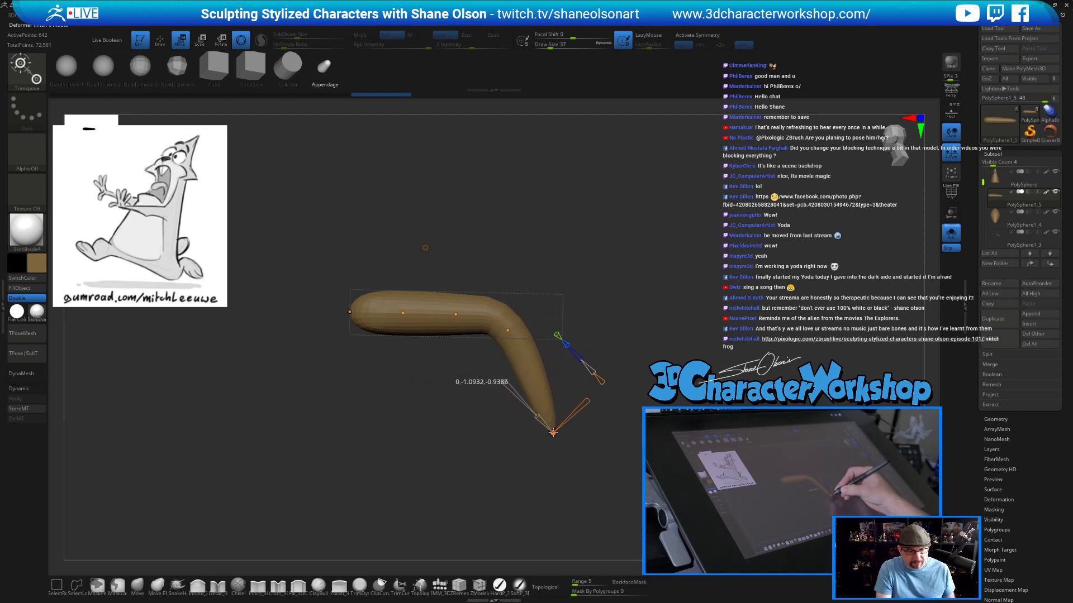
pyautogui.moveTo(512, 330); pyautogui.dragTo(546, 340)
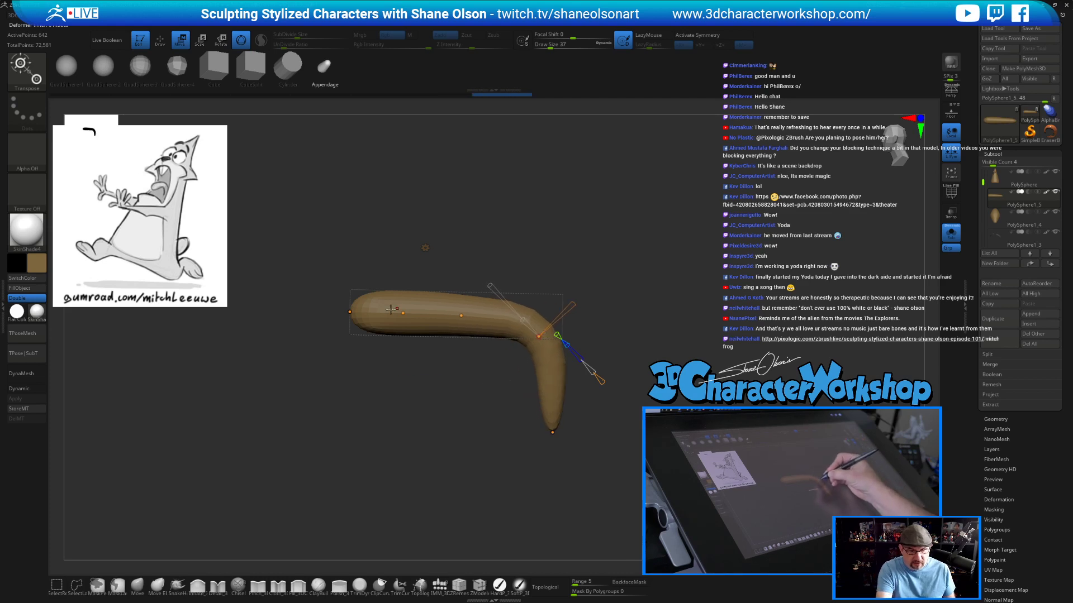
pyautogui.moveTo(349, 312); pyautogui.dragTo(438, 318)
pyautogui.moveTo(362, 337); pyautogui.dragTo(388, 354)
pyautogui.moveTo(471, 304); pyautogui.dragTo(495, 301)
pyautogui.moveTo(552, 433); pyautogui.dragTo(597, 387)
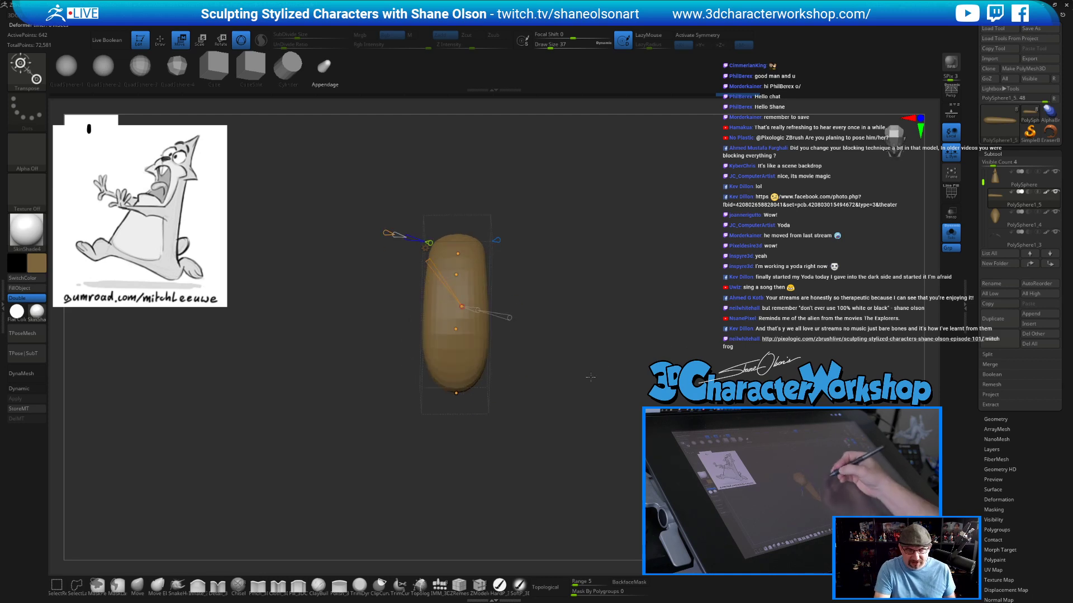
pyautogui.moveTo(487, 348); pyautogui.dragTo(497, 284)
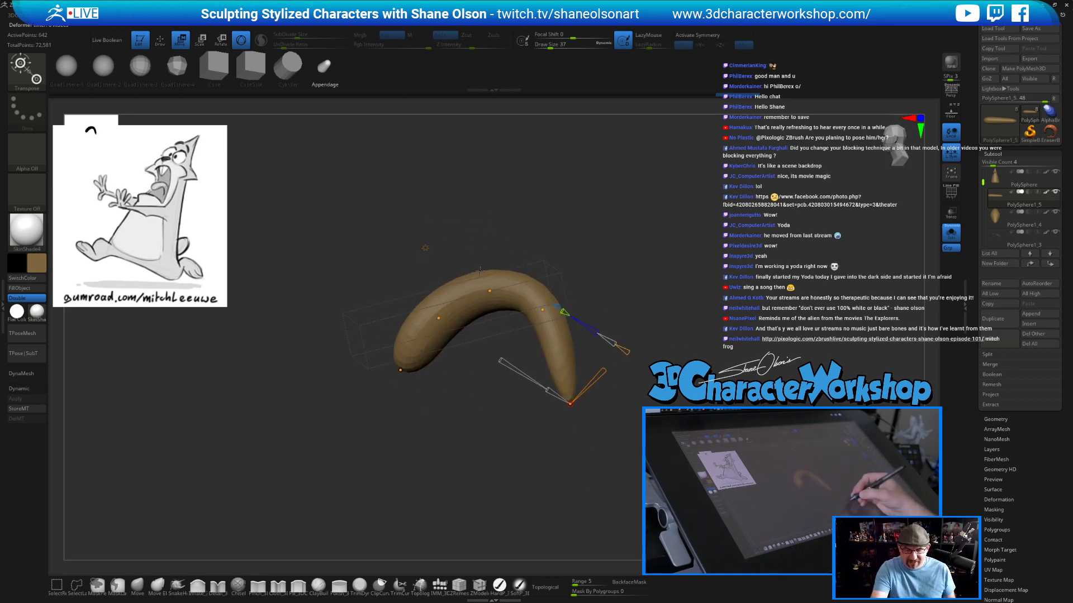
pyautogui.click(425, 248)
pyautogui.click(564, 246)
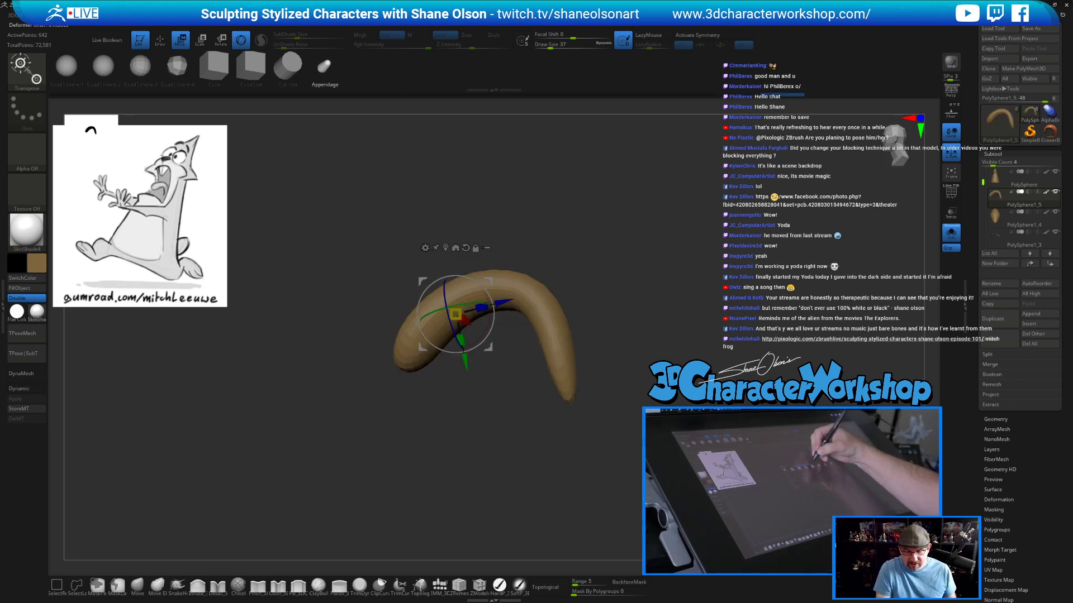
# Color the tongue a muted pink and show the whole character again.
pyautogui.moveTo(632, 343); pyautogui.dragTo(623, 386)
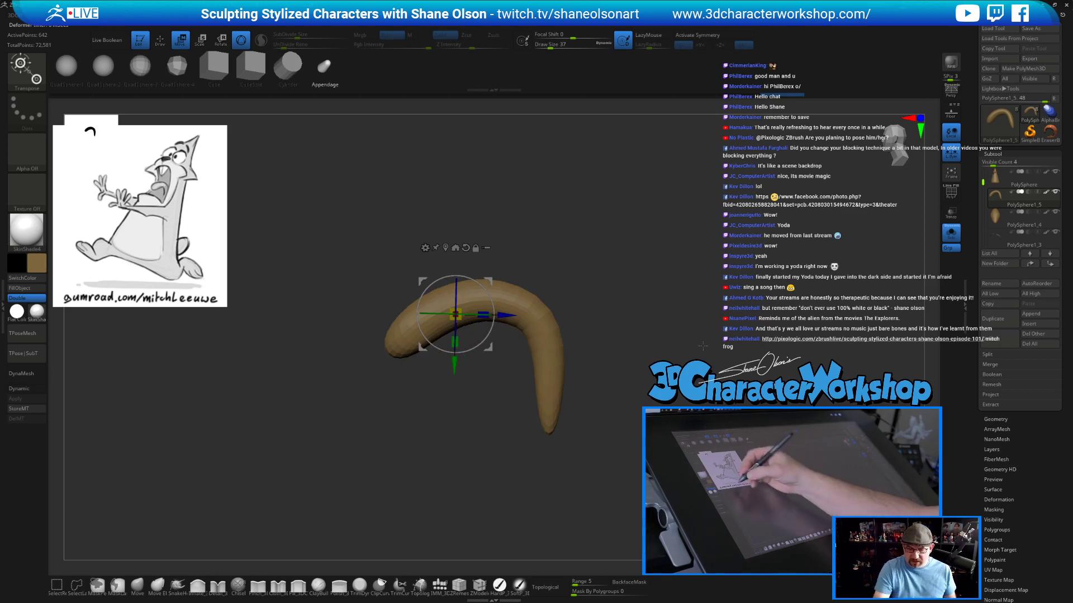
pyautogui.click(37, 262)
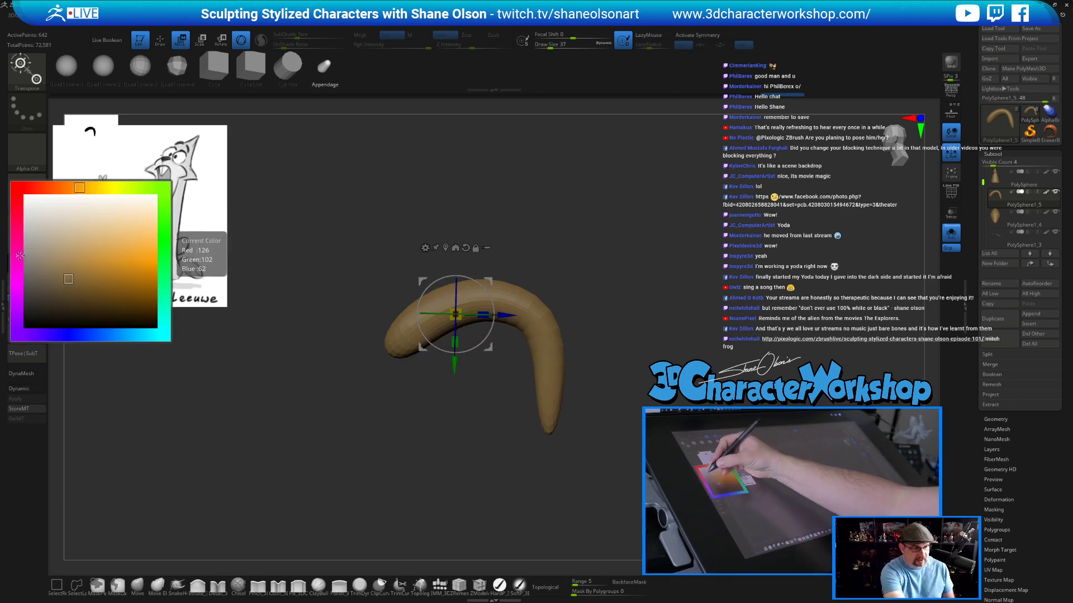
pyautogui.click(17, 240)
pyautogui.click(19, 288)
pyautogui.click(952, 237)
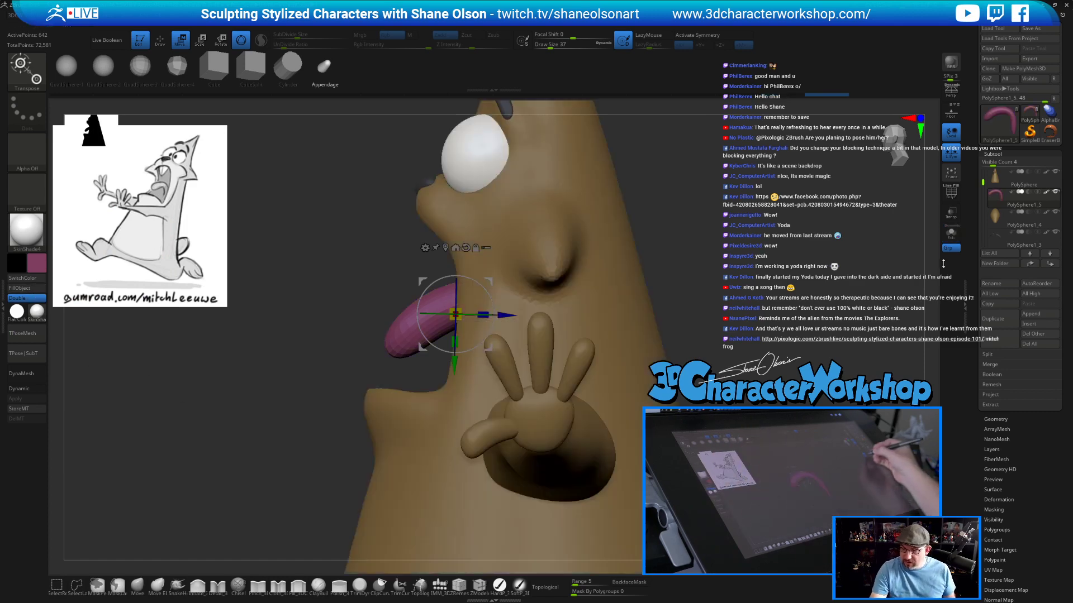
# Reposition the pink tongue inside the open mouth so it rises from the throat and curls over the lower lip.
pyautogui.moveTo(749, 328); pyautogui.dragTo(871, 318)
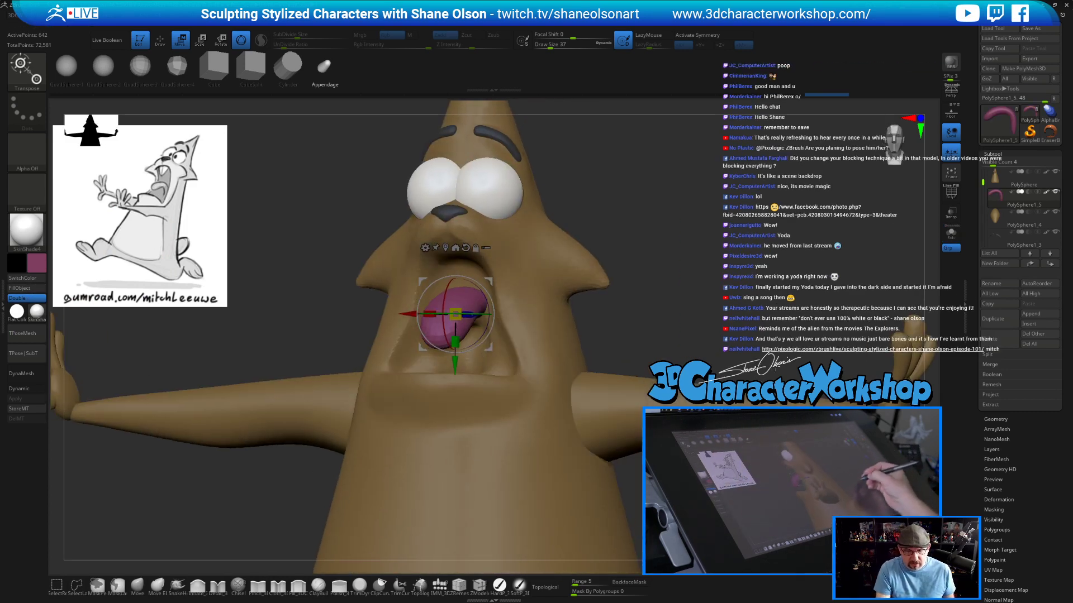
pyautogui.moveTo(727, 307); pyautogui.dragTo(715, 282)
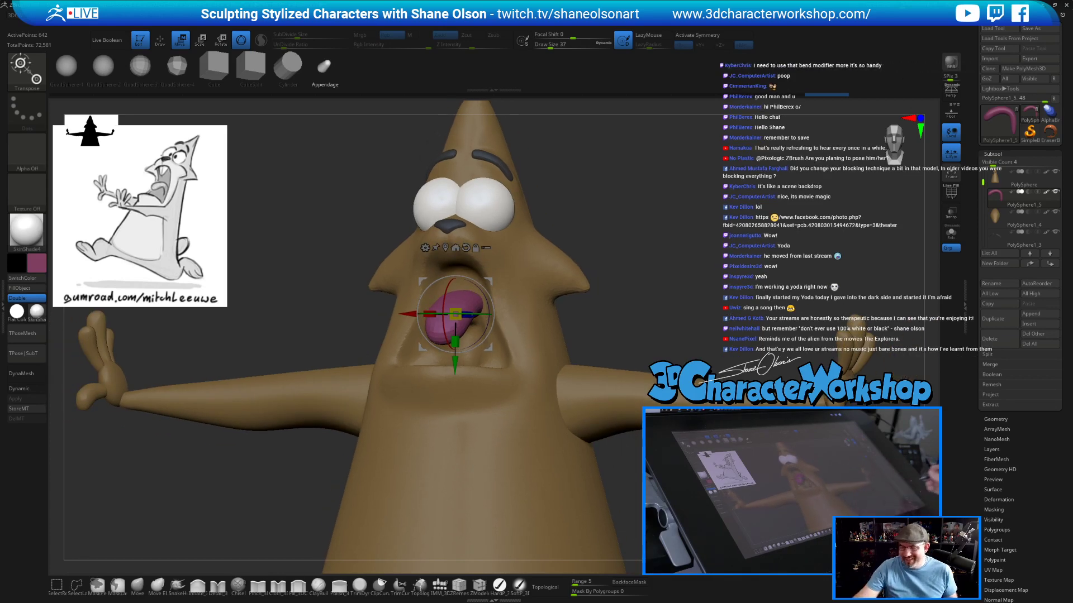
pyautogui.moveTo(713, 281); pyautogui.dragTo(592, 280)
pyautogui.moveTo(487, 282); pyautogui.dragTo(431, 288)
pyautogui.moveTo(673, 261); pyautogui.dragTo(606, 264)
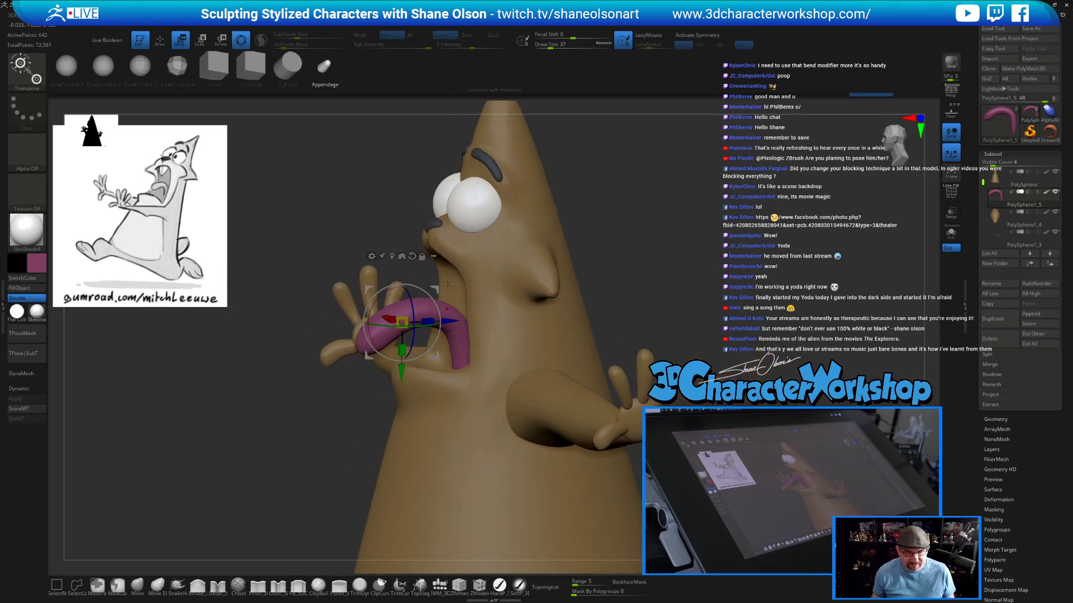
pyautogui.moveTo(427, 321); pyautogui.dragTo(465, 320)
pyautogui.moveTo(357, 263); pyautogui.dragTo(648, 240)
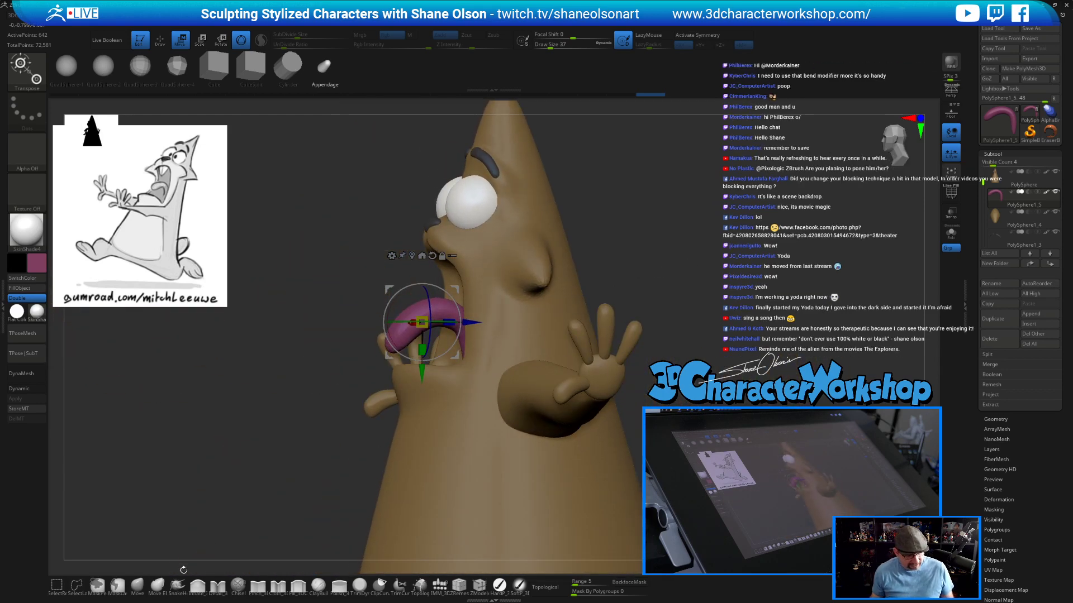
# Reshape the pink tongue symmetrically with the Move Elastic brush and smooth it with dynamic subdivision.
pyautogui.click(157, 585)
pyautogui.press('s')
pyautogui.moveTo(355, 298)
pyautogui.mouseDown()
pyautogui.moveTo(366, 282)
pyautogui.moveTo(393, 316)
pyautogui.mouseUp()
pyautogui.press('x')
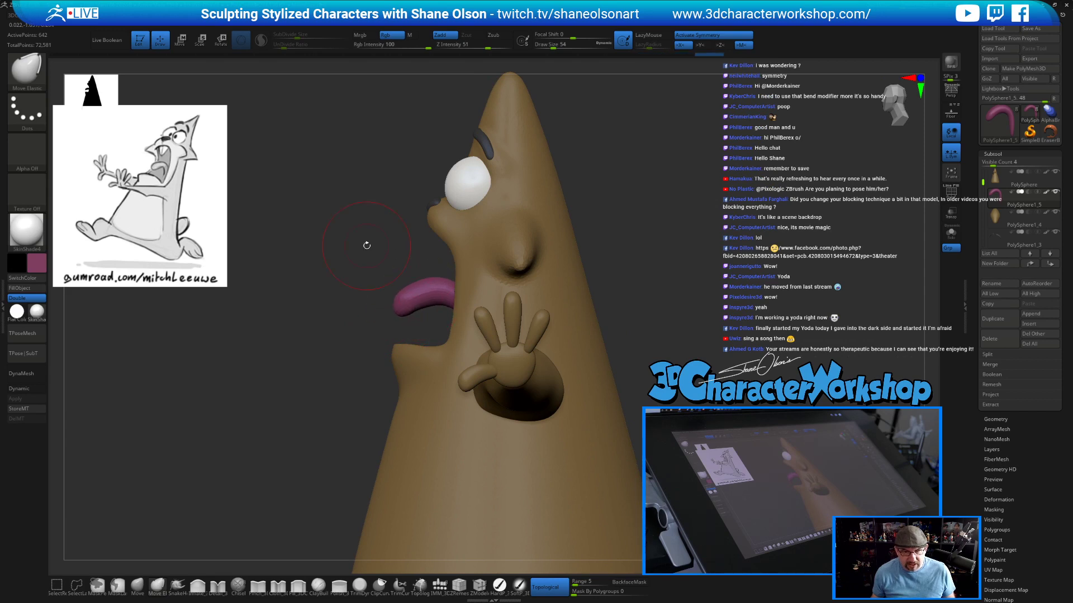
pyautogui.moveTo(661, 318); pyautogui.dragTo(429, 288)
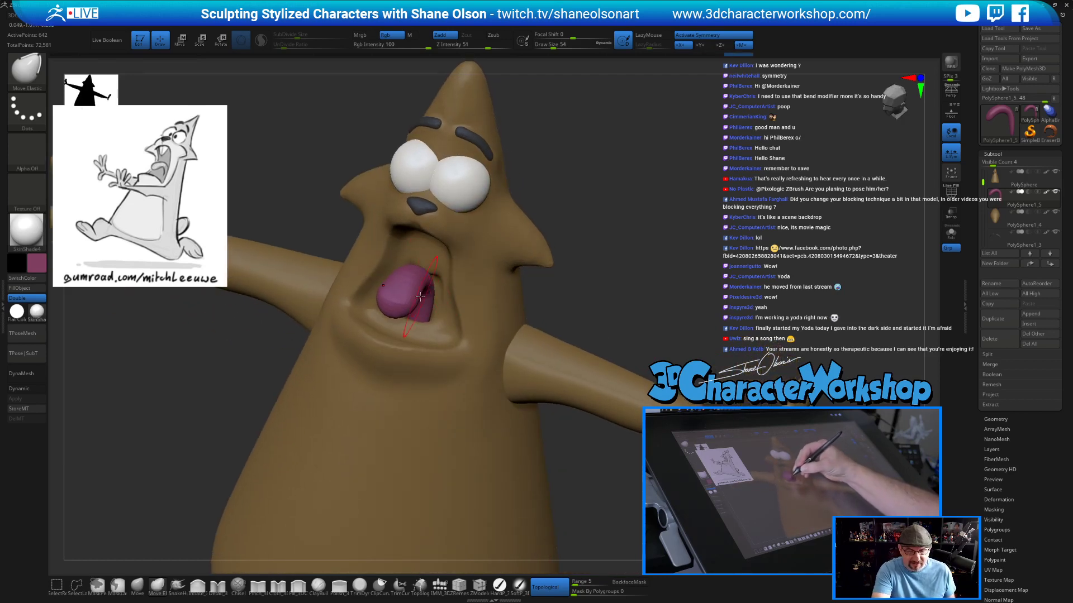
pyautogui.moveTo(615, 302)
pyautogui.mouseDown()
pyautogui.moveTo(658, 299)
pyautogui.moveTo(647, 281)
pyautogui.moveTo(626, 284)
pyautogui.moveTo(644, 290)
pyautogui.mouseUp()
pyautogui.press('d')
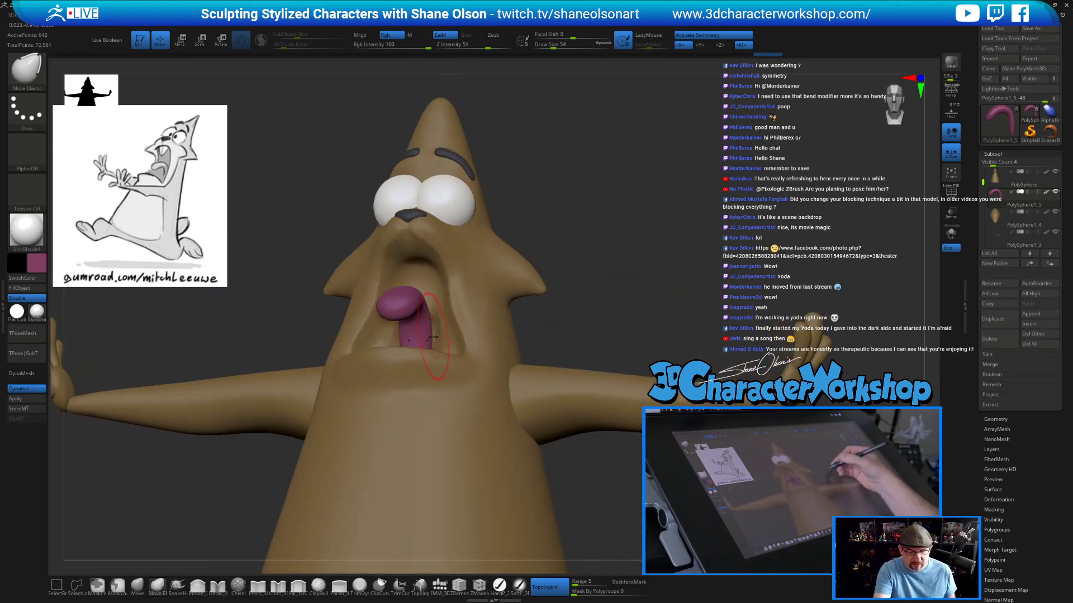
# Refine the tongue's base and side profile with larger Move Elastic strokes so it fits the open mouth.
pyautogui.moveTo(612, 332)
pyautogui.mouseDown()
pyautogui.moveTo(637, 447)
pyautogui.moveTo(502, 386)
pyautogui.moveTo(443, 335)
pyautogui.moveTo(422, 366)
pyautogui.moveTo(426, 354)
pyautogui.mouseUp()
pyautogui.press('s')
pyautogui.click(425, 362)
pyautogui.moveTo(637, 254)
pyautogui.mouseDown()
pyautogui.moveTo(631, 240)
pyautogui.moveTo(643, 240)
pyautogui.moveTo(651, 307)
pyautogui.moveTo(760, 379)
pyautogui.mouseUp()
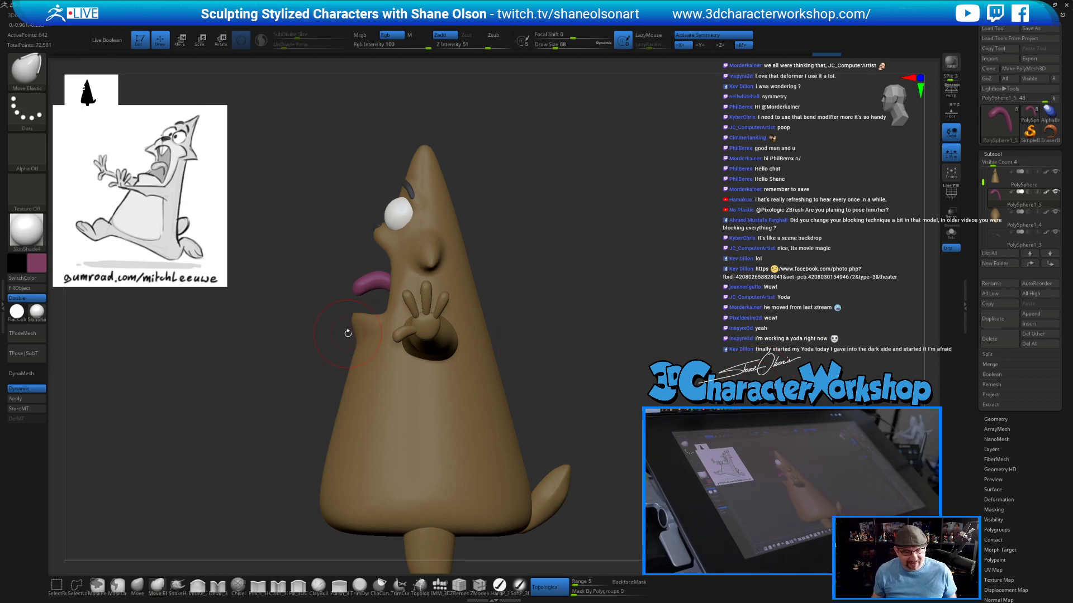
pyautogui.press('s')
pyautogui.moveTo(318, 329); pyautogui.dragTo(323, 328)
pyautogui.keyDown('alt'); pyautogui.moveTo(595, 313); pyautogui.dragTo(580, 269); pyautogui.keyUp('alt')
pyautogui.moveTo(576, 337)
pyautogui.mouseDown()
pyautogui.moveTo(625, 341)
pyautogui.moveTo(528, 353)
pyautogui.moveTo(616, 334)
pyautogui.mouseUp()
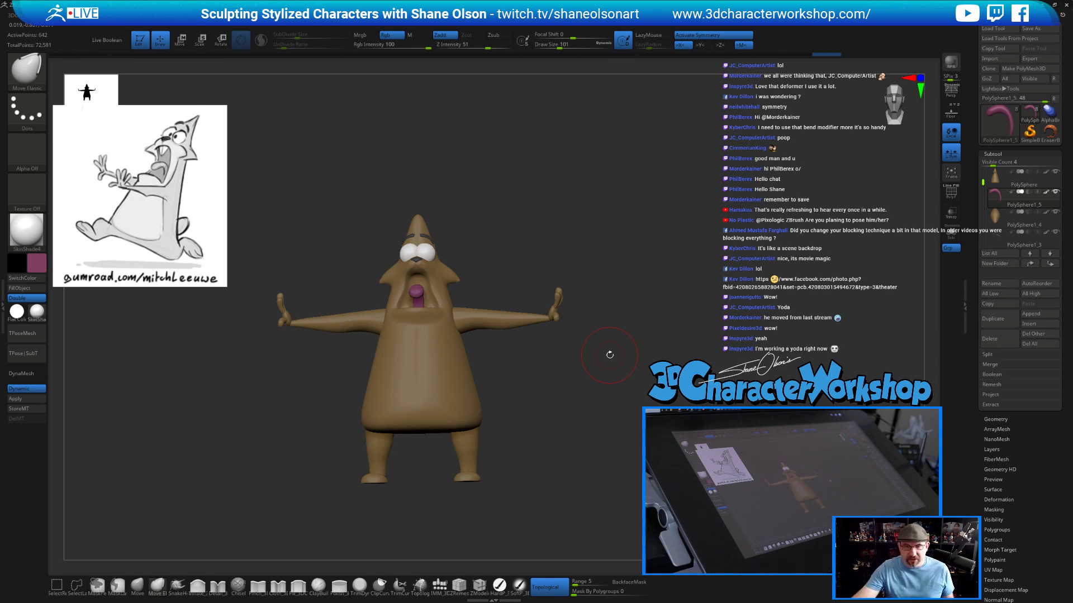
# Select the brown body and adjust the mouth's side walls and lower lip around the tongue with the Move brush.
pyautogui.moveTo(545, 412); pyautogui.dragTo(568, 386)
pyautogui.moveTo(571, 294)
pyautogui.keyDown('alt'); pyautogui.mouseDown()
pyautogui.moveTo(523, 280)
pyautogui.moveTo(527, 320)
pyautogui.mouseUp(); pyautogui.keyUp('alt')
pyautogui.press('s')
pyautogui.keyDown('alt'); pyautogui.click(455, 443); pyautogui.keyUp('alt')
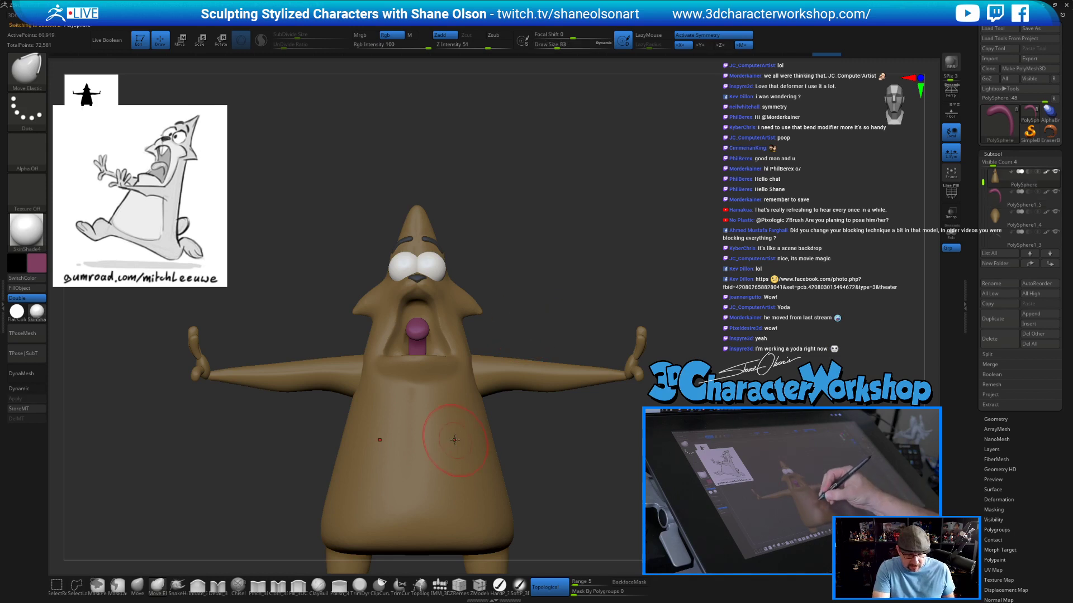
pyautogui.click(136, 591)
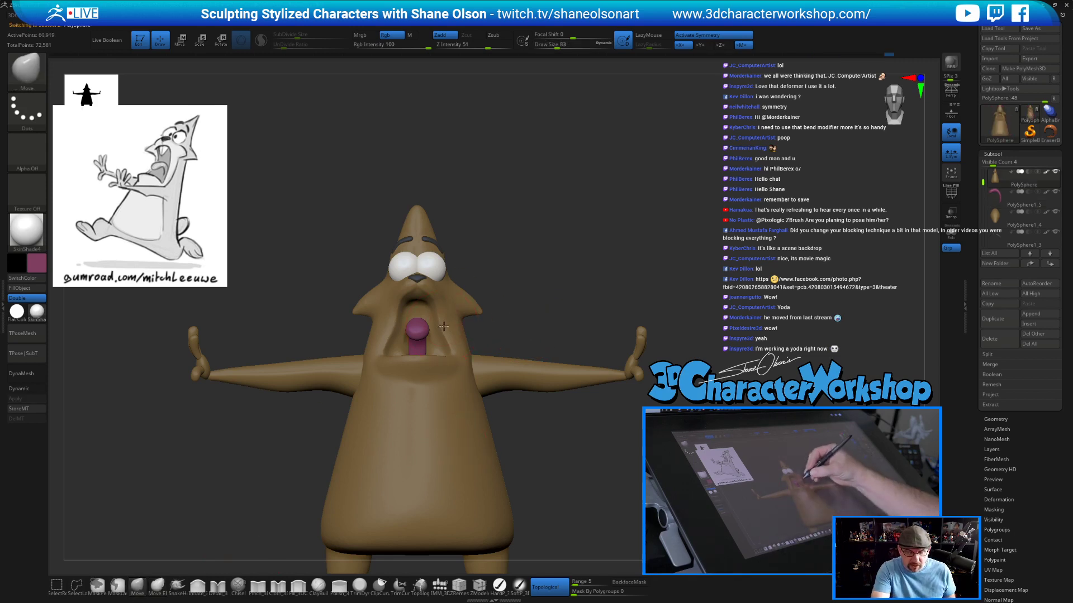
pyautogui.press('s')
pyautogui.moveTo(450, 328); pyautogui.dragTo(447, 331)
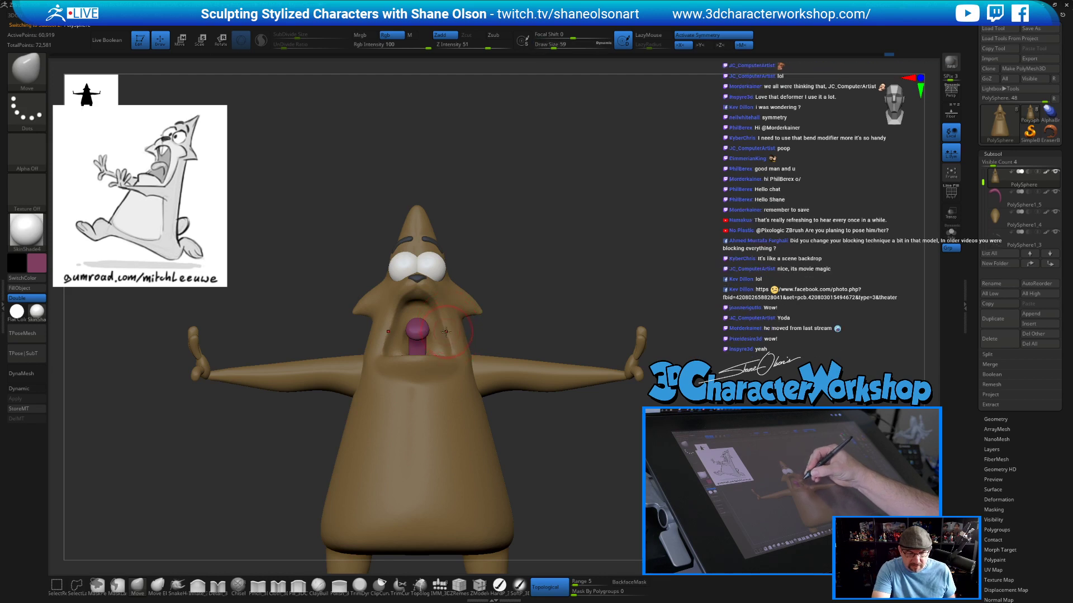
pyautogui.moveTo(488, 356); pyautogui.dragTo(458, 338, button='right')
pyautogui.press('s')
pyautogui.moveTo(445, 362); pyautogui.dragTo(450, 362)
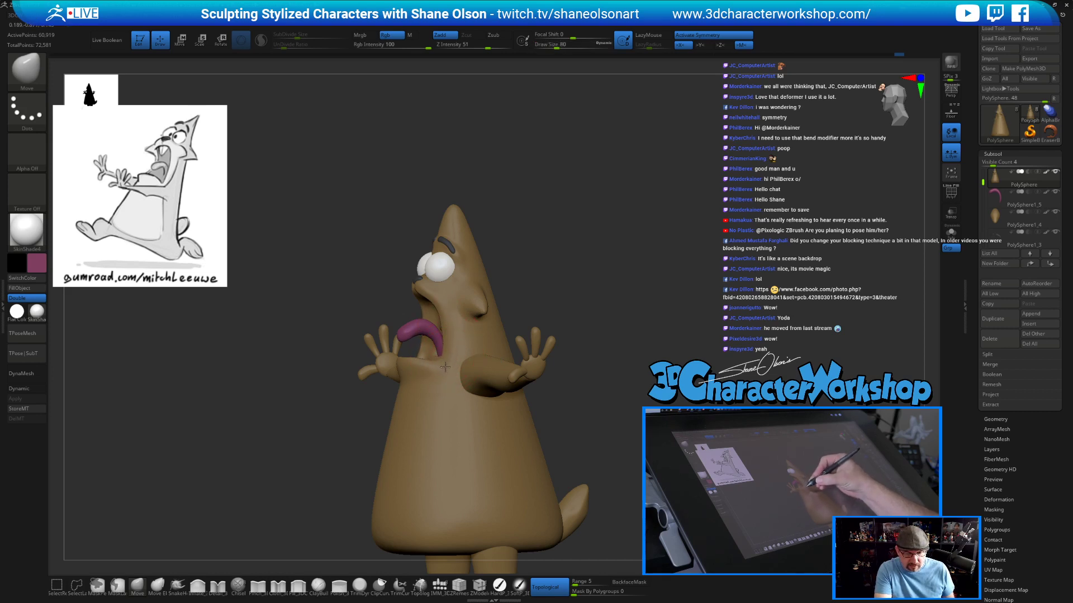
pyautogui.moveTo(456, 338); pyautogui.dragTo(442, 343, button='right')
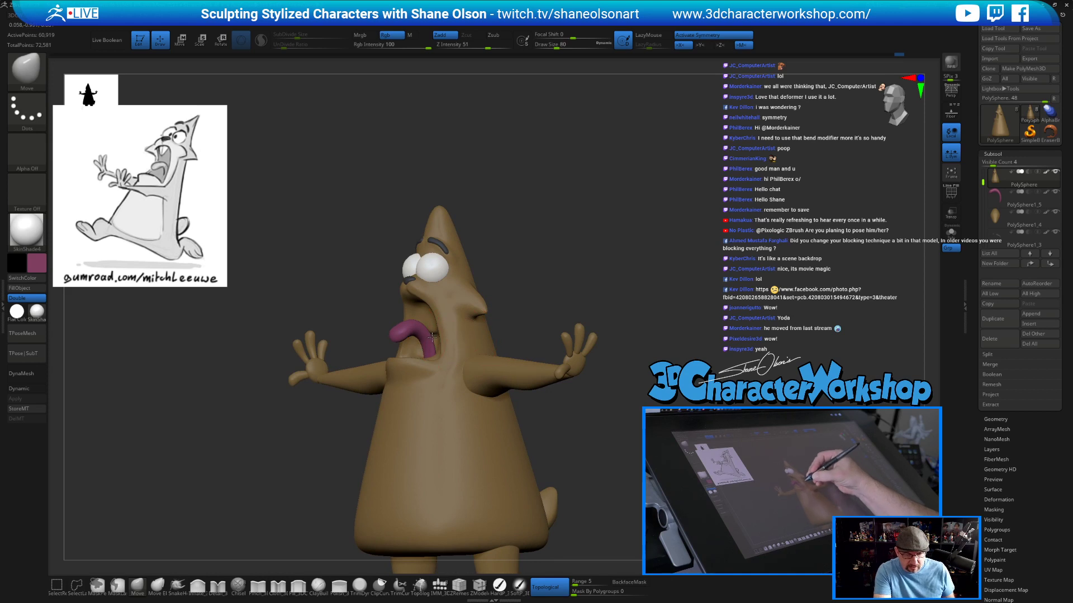
pyautogui.moveTo(560, 439); pyautogui.dragTo(542, 335, button='right')
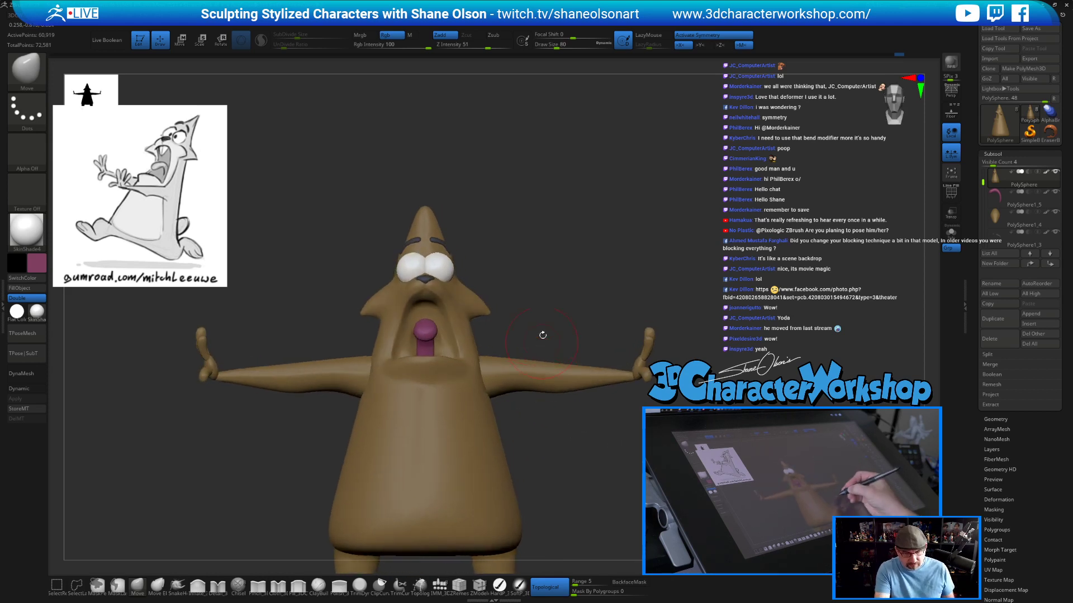
# Pick a dark gray from the model and paint the inside of the mouth around the tongue.
pyautogui.click(499, 585)
pyautogui.press('c')
pyautogui.press('s')
pyautogui.moveTo(435, 326); pyautogui.dragTo(427, 322)
pyautogui.moveTo(467, 355); pyautogui.dragTo(434, 351, button='right')
pyautogui.moveTo(565, 336); pyautogui.dragTo(480, 323, button='right')
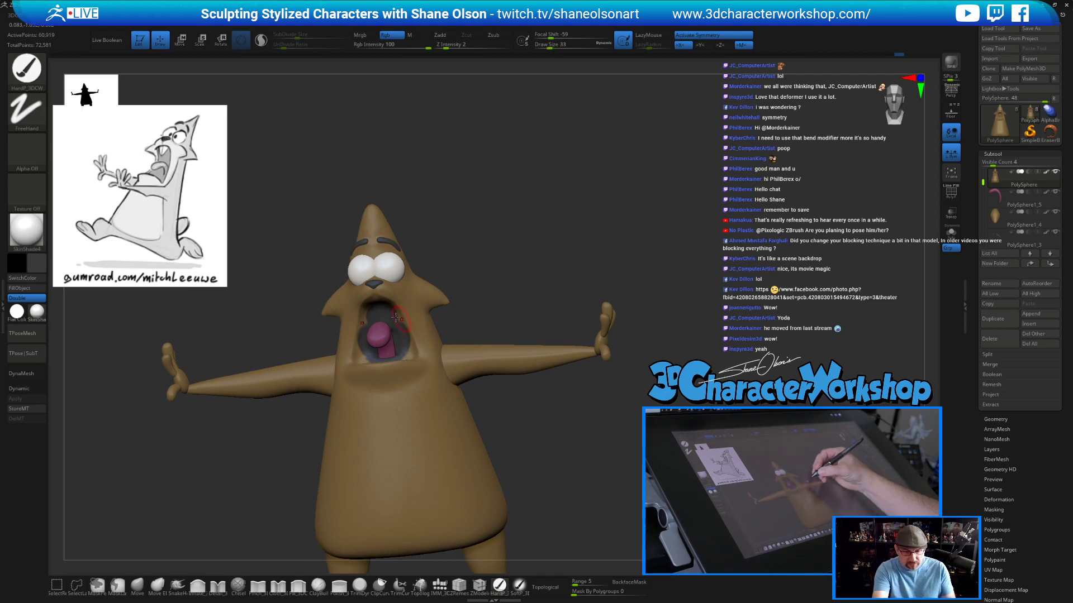
# Isolate the body and extend the dark gray paint over the mouth's side walls with a smaller brush.
pyautogui.click(951, 232)
pyautogui.keyDown('ctrl'); pyautogui.moveTo(482, 335); pyautogui.dragTo(498, 371, button='right'); pyautogui.keyUp('ctrl')
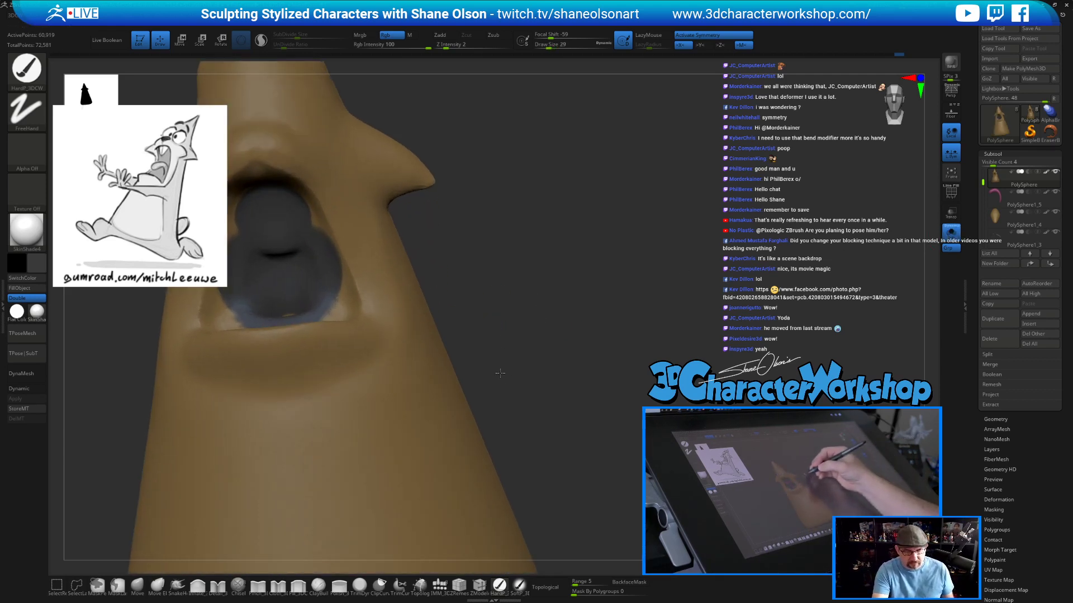
pyautogui.keyDown('alt'); pyautogui.moveTo(584, 342); pyautogui.dragTo(651, 384, button='right'); pyautogui.keyUp('alt')
pyautogui.keyDown('alt'); pyautogui.moveTo(492, 277); pyautogui.dragTo(617, 397, button='right'); pyautogui.keyUp('alt')
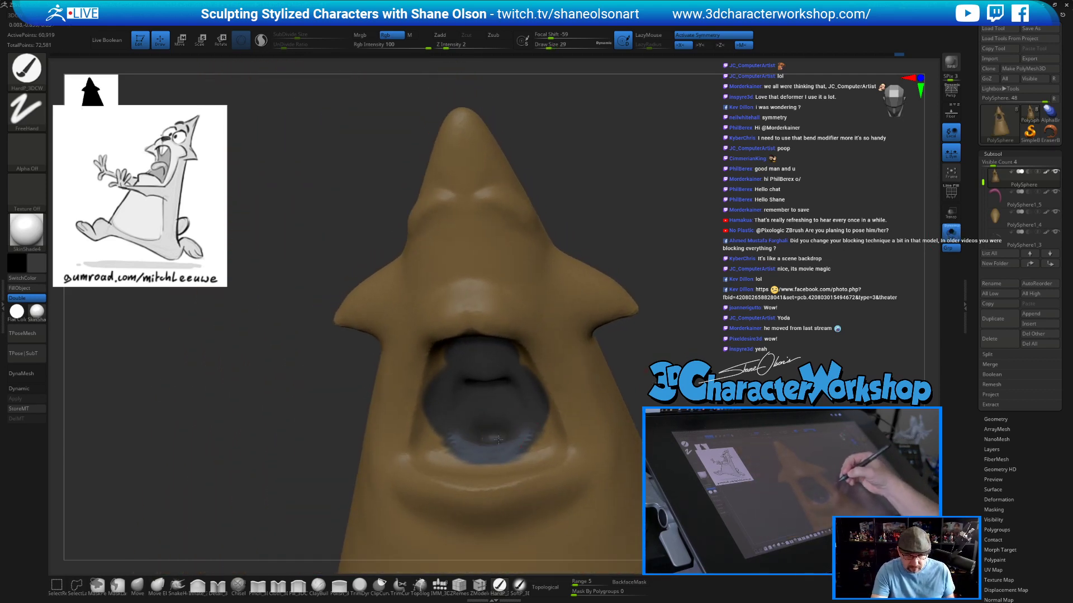
pyautogui.moveTo(490, 424); pyautogui.dragTo(445, 360, button='right')
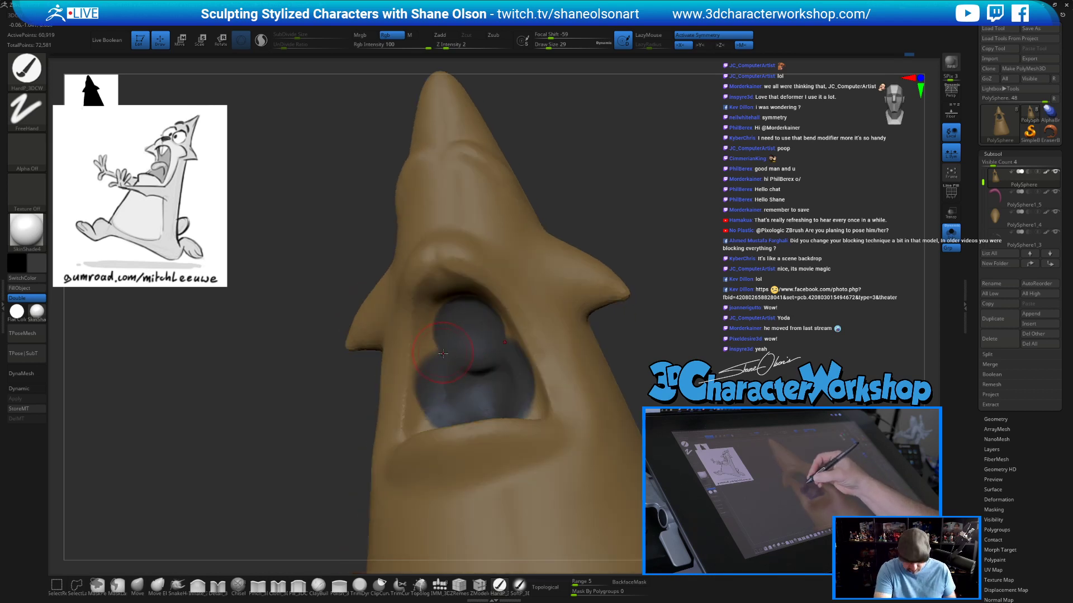
pyautogui.moveTo(444, 327)
pyautogui.mouseDown()
pyautogui.moveTo(445, 308)
pyautogui.moveTo(434, 375)
pyautogui.mouseUp()
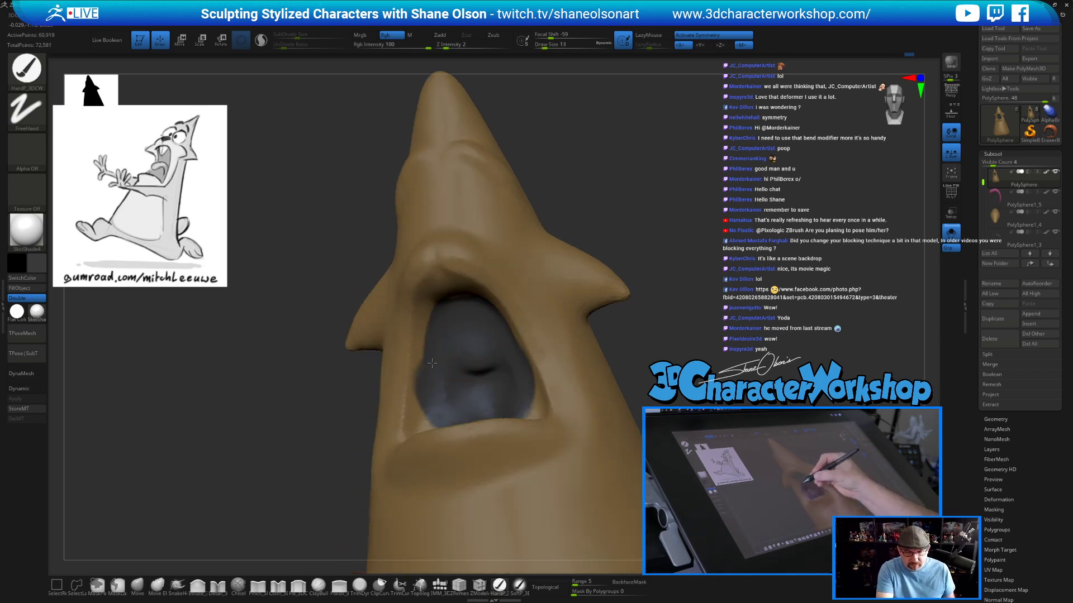
pyautogui.moveTo(429, 317); pyautogui.dragTo(427, 369)
pyautogui.moveTo(440, 332); pyautogui.dragTo(431, 365, button='right')
pyautogui.moveTo(430, 394)
pyautogui.mouseDown()
pyautogui.moveTo(432, 431)
pyautogui.moveTo(491, 455)
pyautogui.mouseUp()
# Paint the remaining brown areas inside the mouth dark gray, up to the lower lip and under the upper lip.
pyautogui.moveTo(460, 426); pyautogui.dragTo(431, 418, button='right')
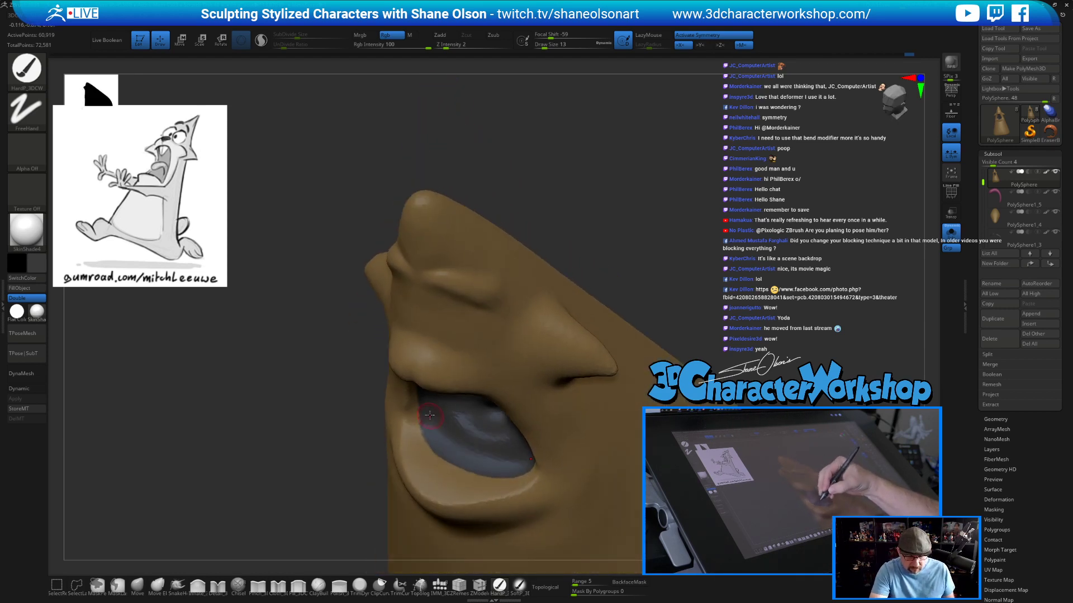
pyautogui.moveTo(433, 439); pyautogui.dragTo(456, 468)
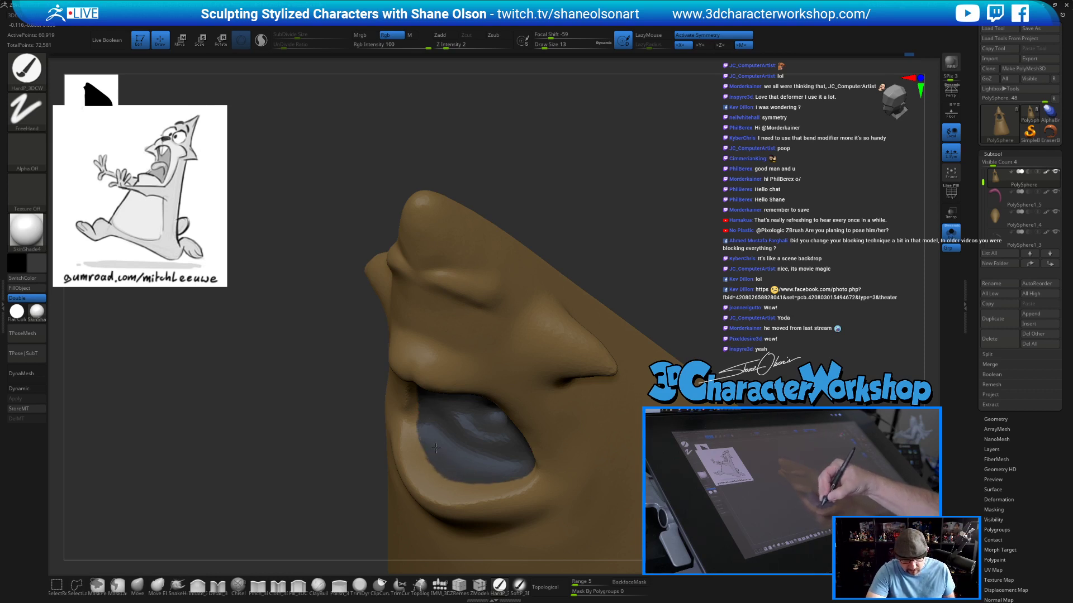
pyautogui.moveTo(458, 447); pyautogui.dragTo(438, 357, button='right')
pyautogui.moveTo(434, 338); pyautogui.dragTo(439, 308)
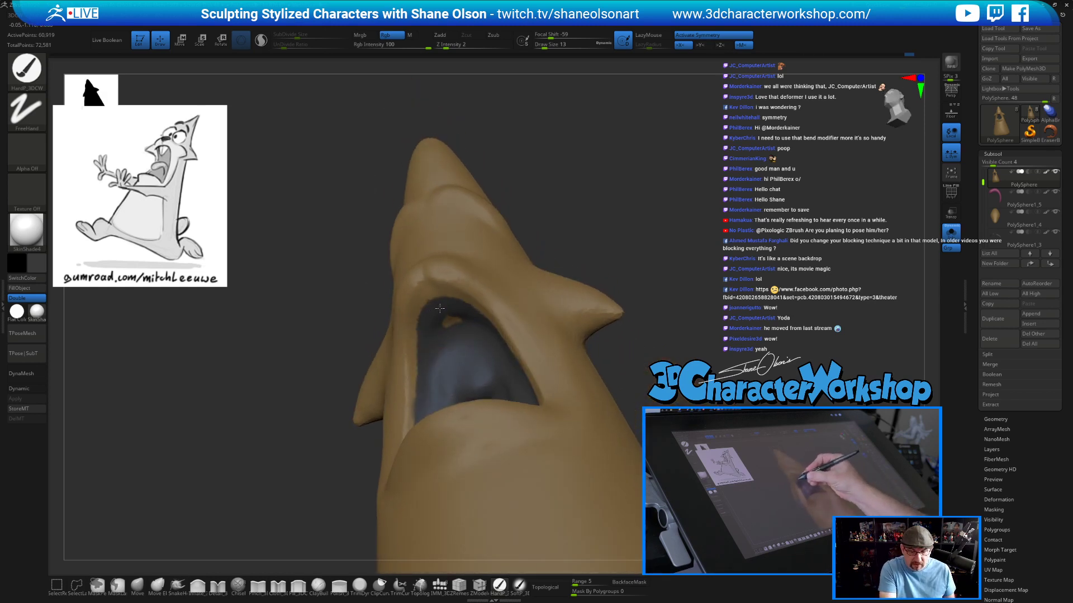
pyautogui.moveTo(484, 368); pyautogui.dragTo(473, 398, button='right')
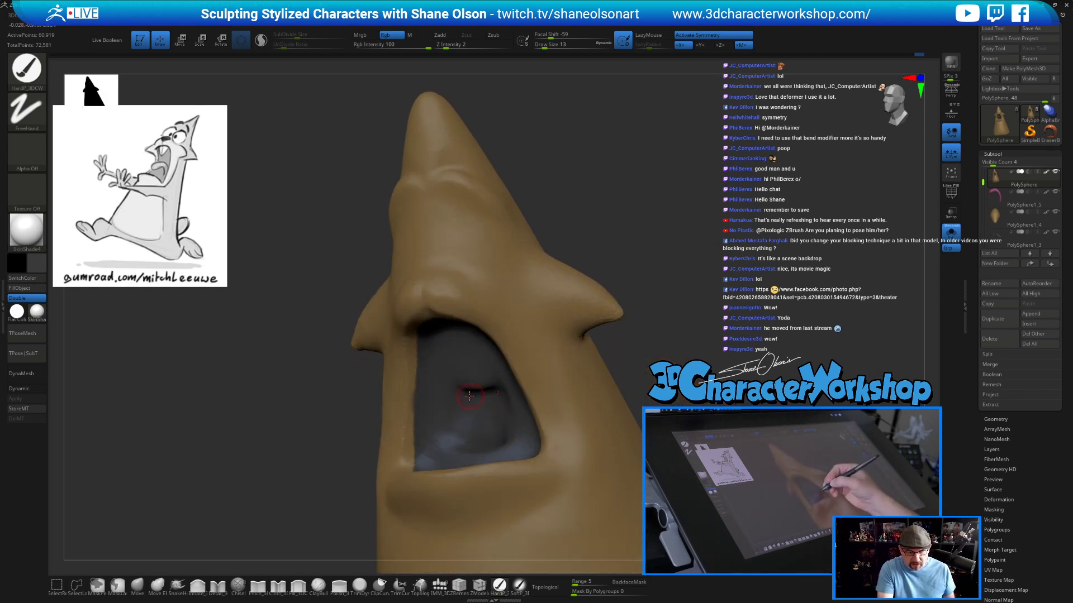
# Sample the brown skin color, clean up the painted mouth edge with it, and show the whole character again.
pyautogui.press('c')
pyautogui.moveTo(556, 369); pyautogui.dragTo(553, 375, button='right')
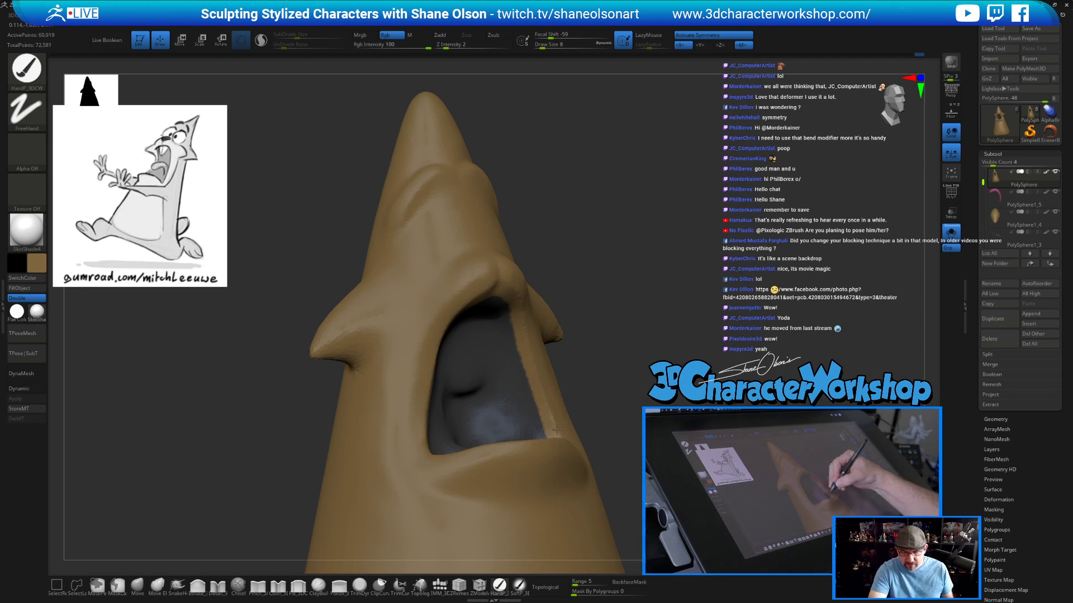
pyautogui.keyDown('ctrl'); pyautogui.moveTo(638, 411); pyautogui.dragTo(642, 357, button='right'); pyautogui.keyUp('ctrl')
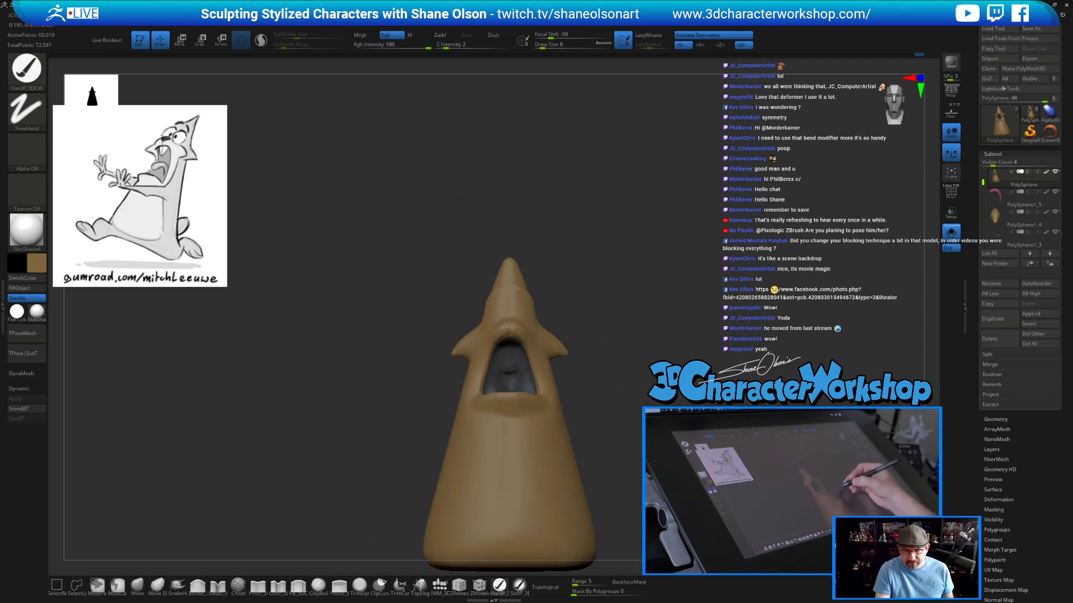
pyautogui.click(950, 234)
pyautogui.moveTo(782, 374); pyautogui.dragTo(745, 375, button='right')
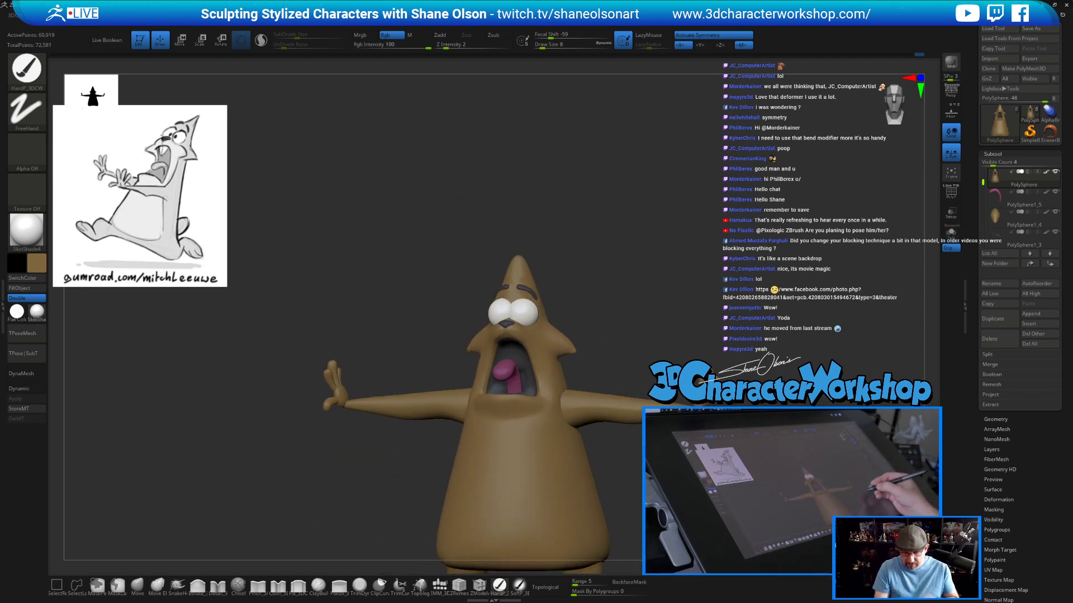
pyautogui.keyDown('ctrl'); pyautogui.moveTo(597, 307); pyautogui.dragTo(591, 304, button='right'); pyautogui.keyUp('ctrl')
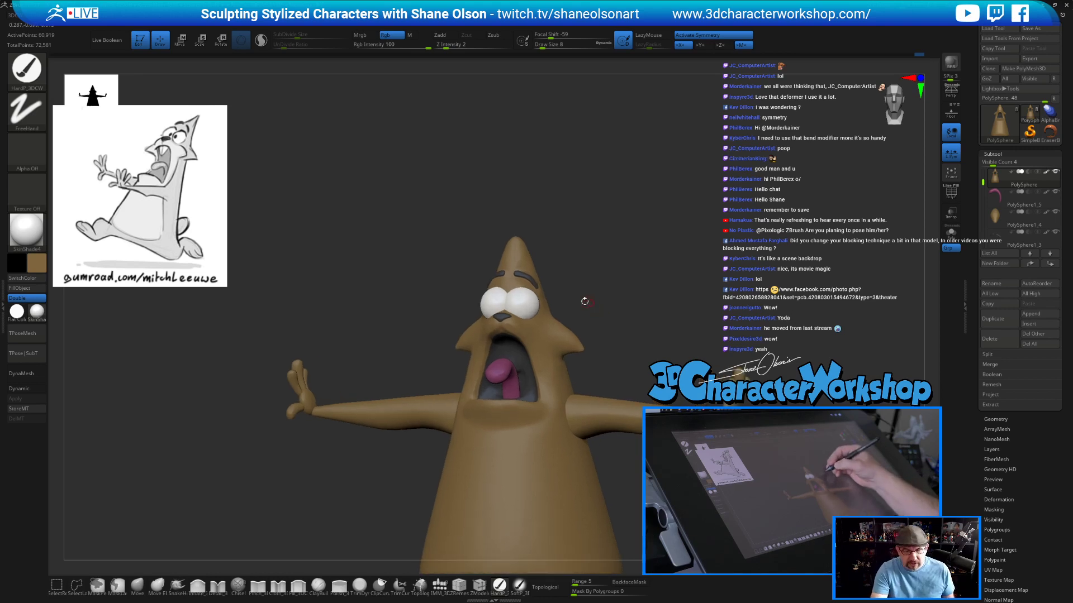
# Select the white eyes and insert small QuadSphere-2 pupils on the front of both eyeballs with symmetry.
pyautogui.keyDown('alt'); pyautogui.click(534, 303); pyautogui.keyUp('alt')
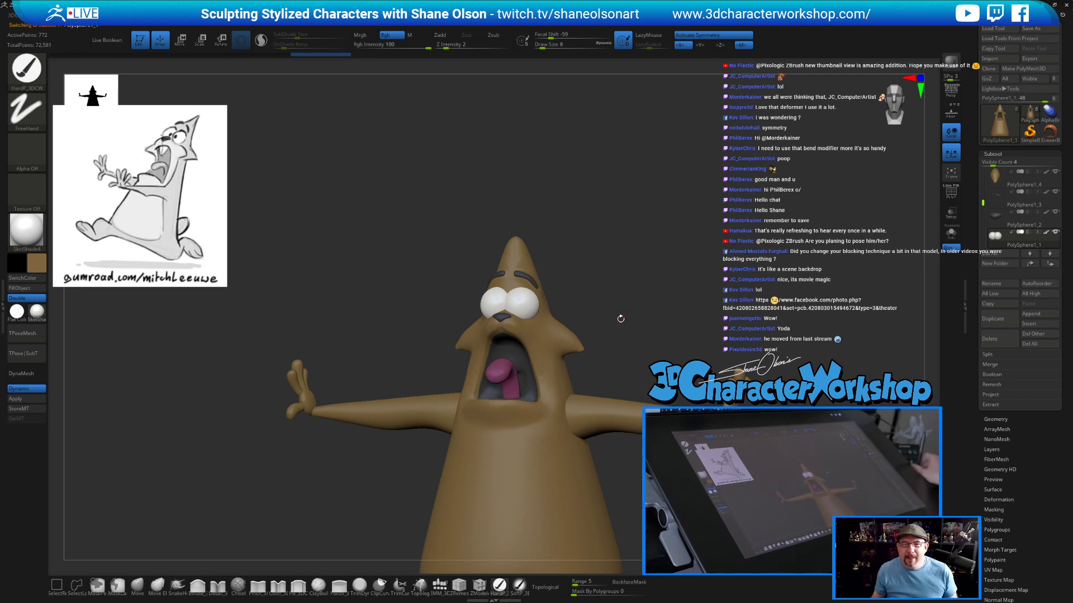
pyautogui.moveTo(630, 235); pyautogui.dragTo(572, 165, button='right')
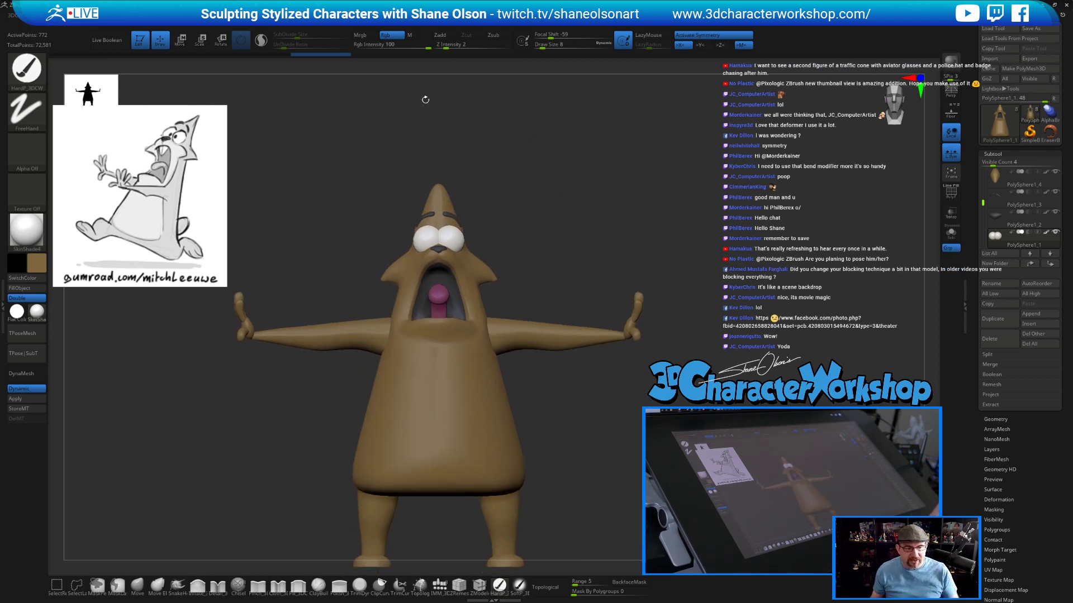
pyautogui.keyDown('alt'); pyautogui.moveTo(524, 166); pyautogui.dragTo(634, 157); pyautogui.keyUp('alt')
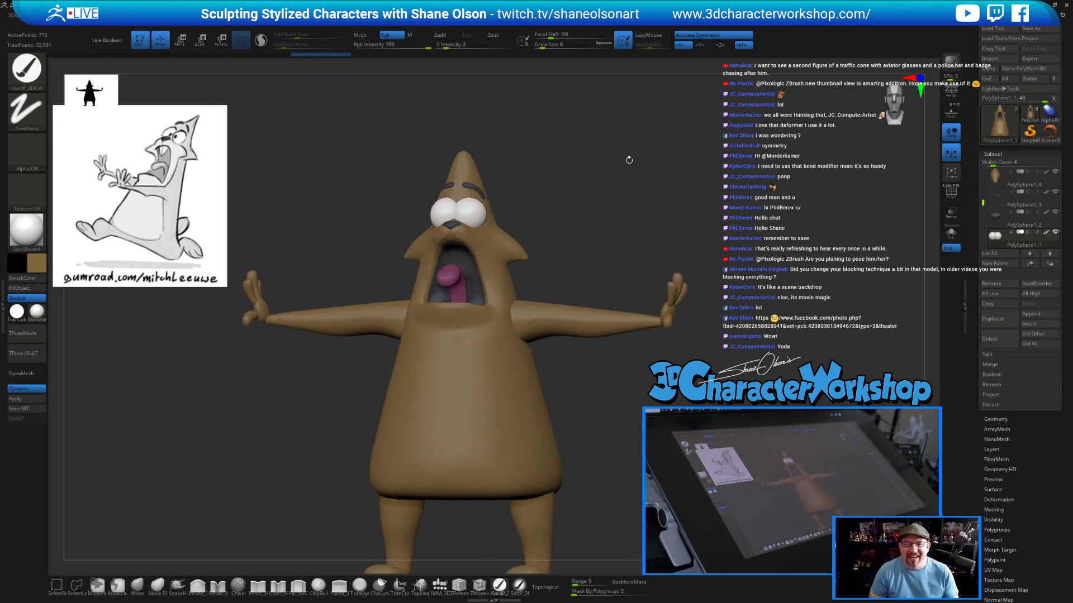
pyautogui.moveTo(599, 164); pyautogui.dragTo(578, 176)
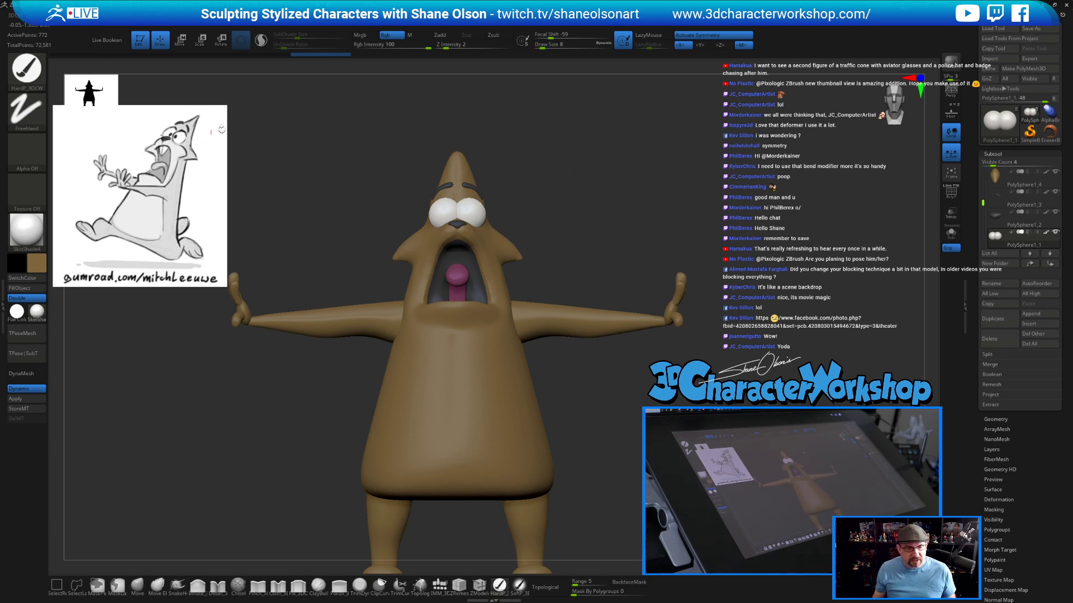
pyautogui.click(439, 586)
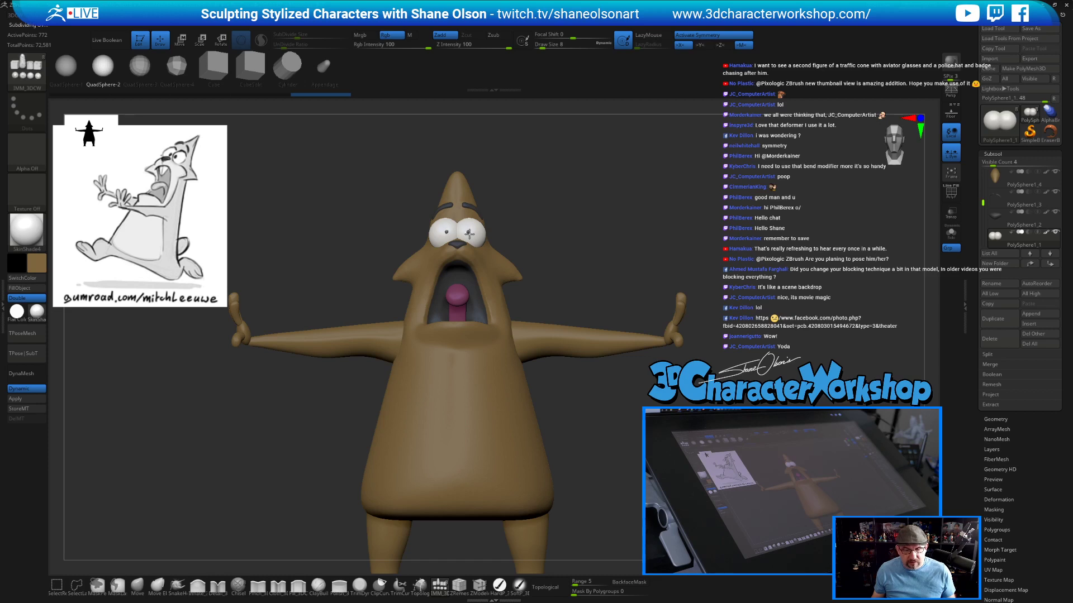
pyautogui.click(470, 233)
pyautogui.keyDown('alt'); pyautogui.moveTo(604, 221); pyautogui.dragTo(602, 268); pyautogui.keyUp('alt')
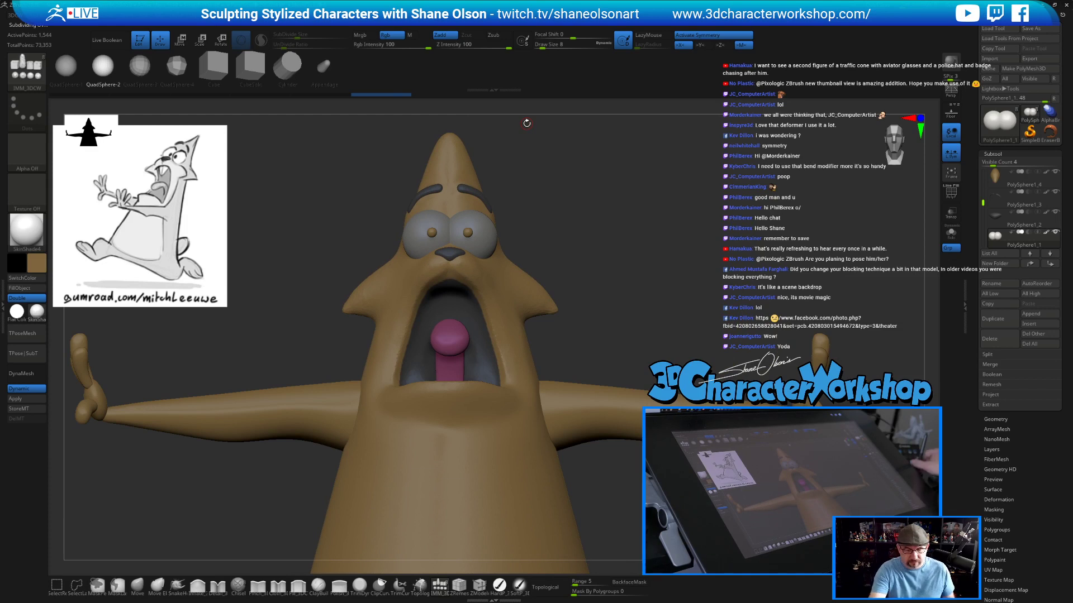
# Color the two new pupils a very dark gray.
pyautogui.press('c')
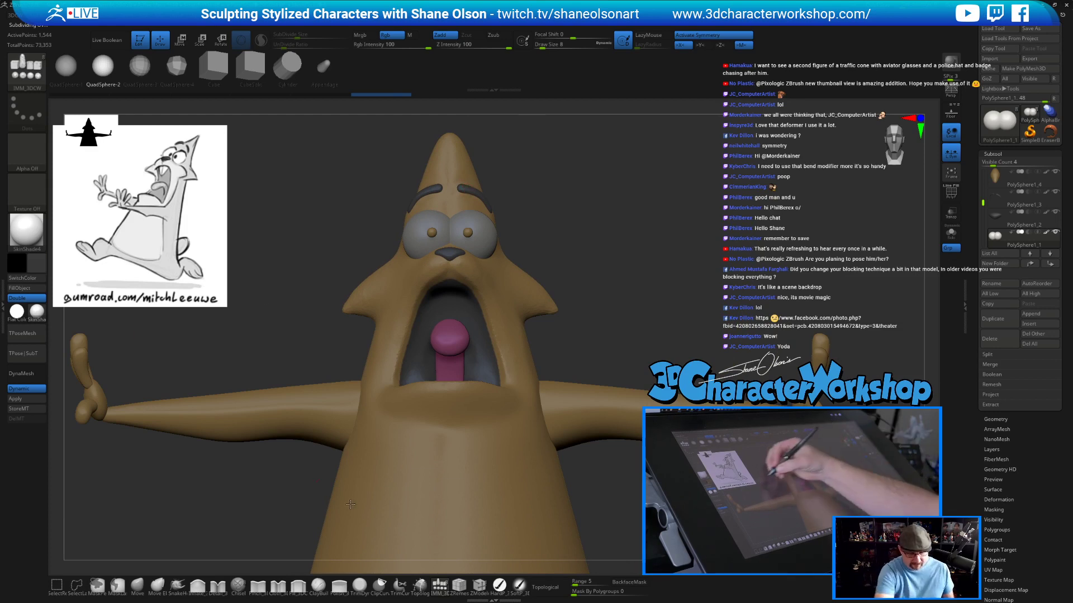
pyautogui.click(500, 586)
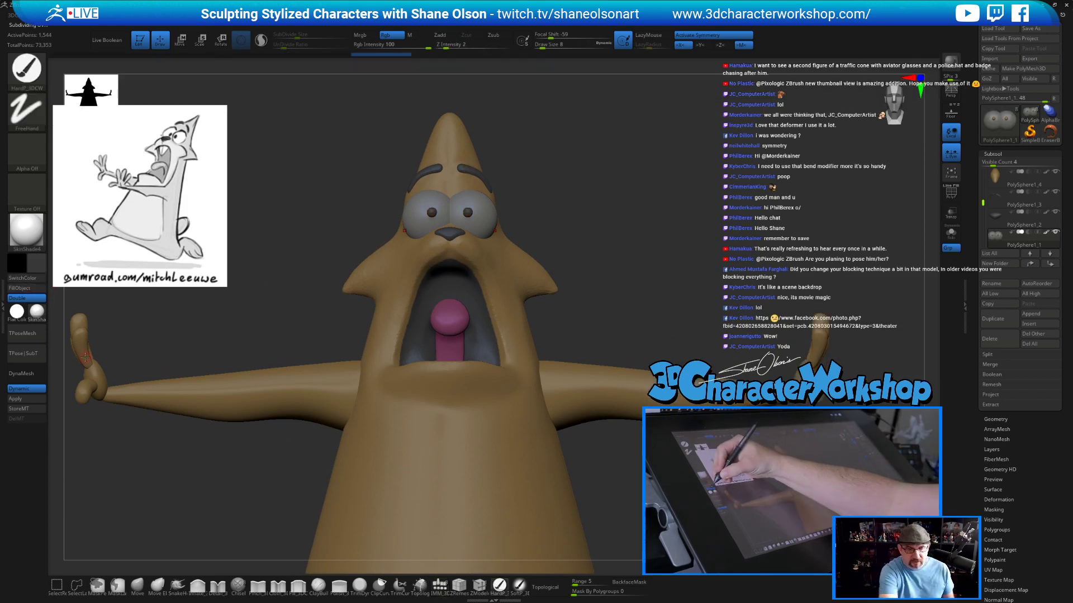
pyautogui.moveTo(613, 258); pyautogui.dragTo(508, 215)
pyautogui.keyDown('alt'); pyautogui.moveTo(603, 210); pyautogui.dragTo(688, 231); pyautogui.keyUp('alt')
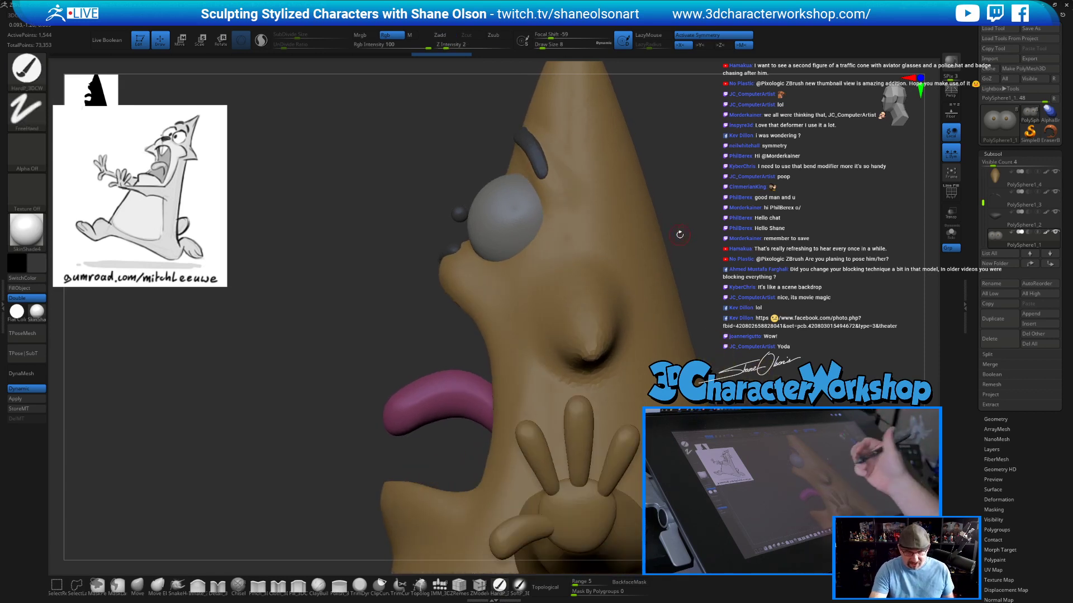
# Move both pupils in depth so they sit against the front of the eyeballs.
pyautogui.press('w')
pyautogui.moveTo(444, 210); pyautogui.dragTo(448, 209)
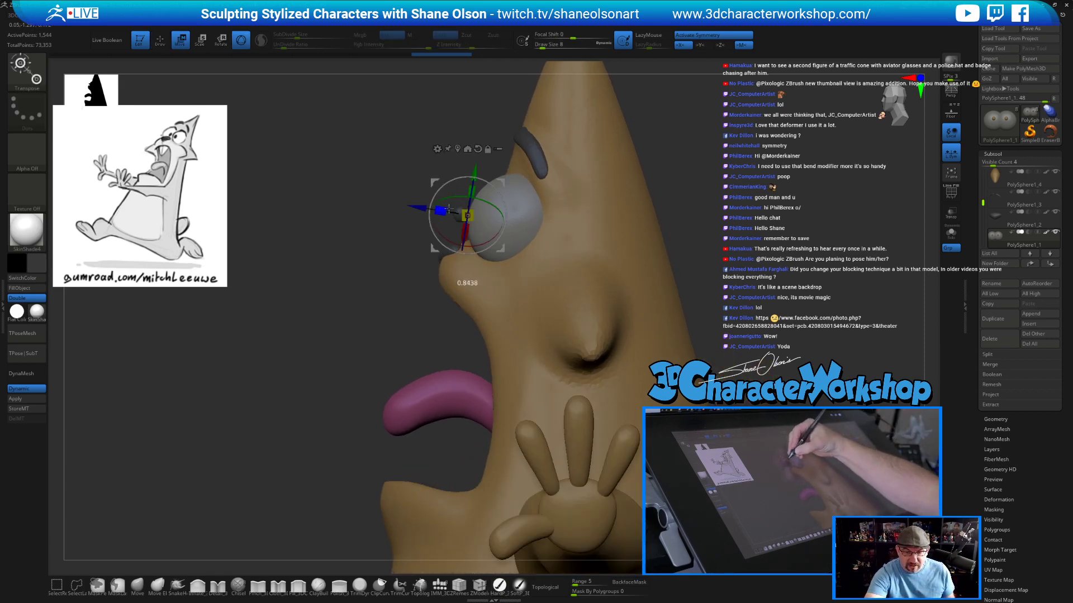
pyautogui.moveTo(644, 207); pyautogui.dragTo(627, 223)
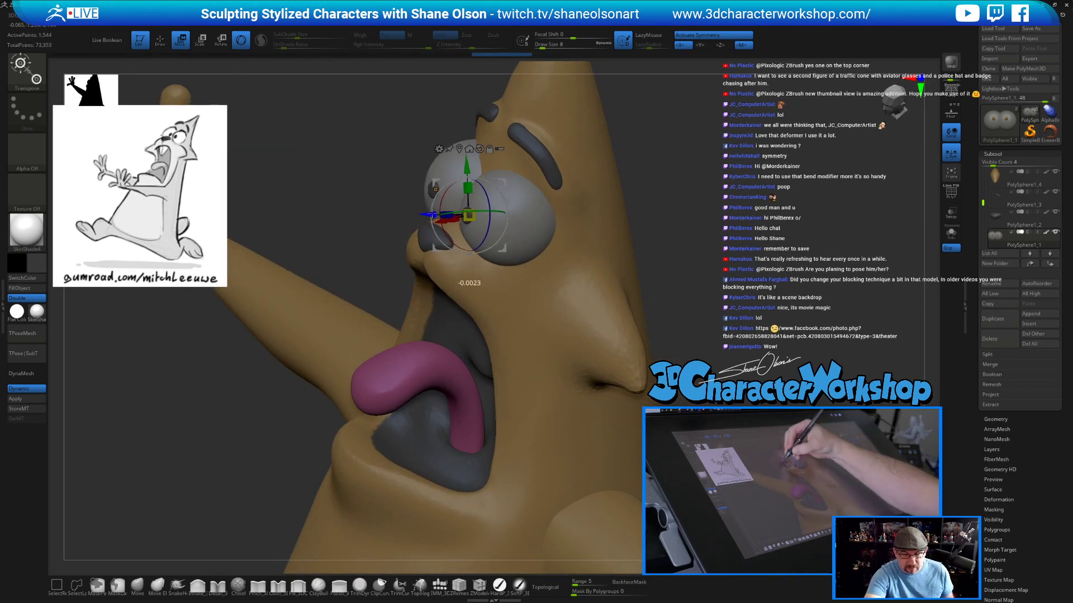
pyautogui.moveTo(434, 214); pyautogui.dragTo(433, 214)
# Fine-tune the pupils' sideways position on the eyeballs from the front and show more of the character.
pyautogui.moveTo(592, 223); pyautogui.dragTo(670, 239)
pyautogui.moveTo(504, 182); pyautogui.dragTo(491, 185)
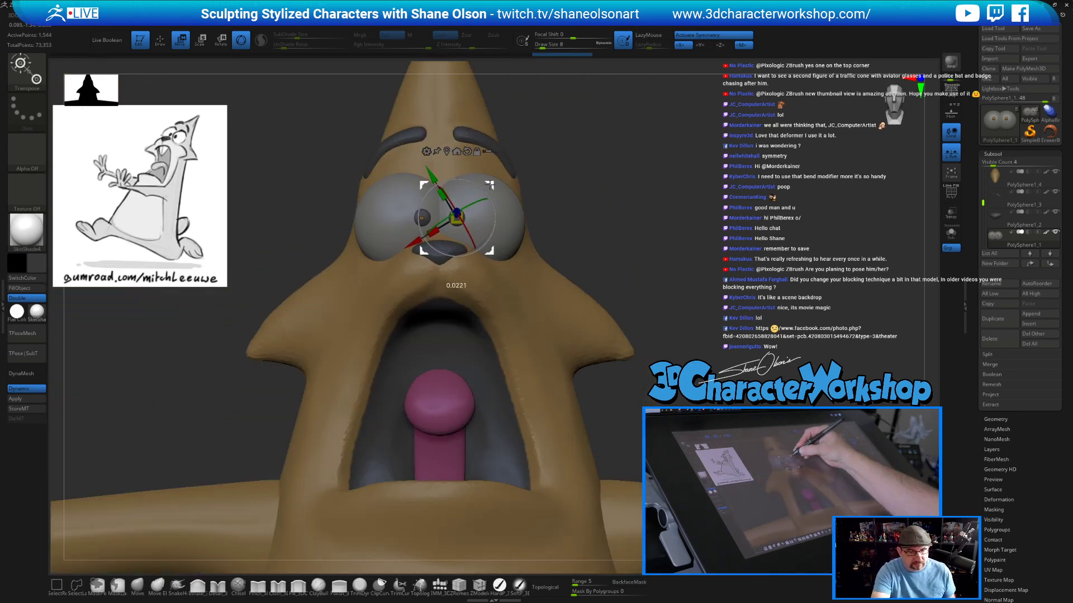
pyautogui.moveTo(607, 227); pyautogui.dragTo(648, 324)
pyautogui.moveTo(471, 215); pyautogui.dragTo(474, 238, button='right')
pyautogui.moveTo(474, 239); pyautogui.dragTo(477, 249)
pyautogui.moveTo(749, 391); pyautogui.dragTo(764, 303, button='right')
pyautogui.moveTo(764, 304)
pyautogui.mouseDown()
pyautogui.moveTo(737, 278)
pyautogui.moveTo(679, 324)
pyautogui.moveTo(710, 319)
pyautogui.moveTo(777, 352)
pyautogui.mouseUp()
pyautogui.press('q')
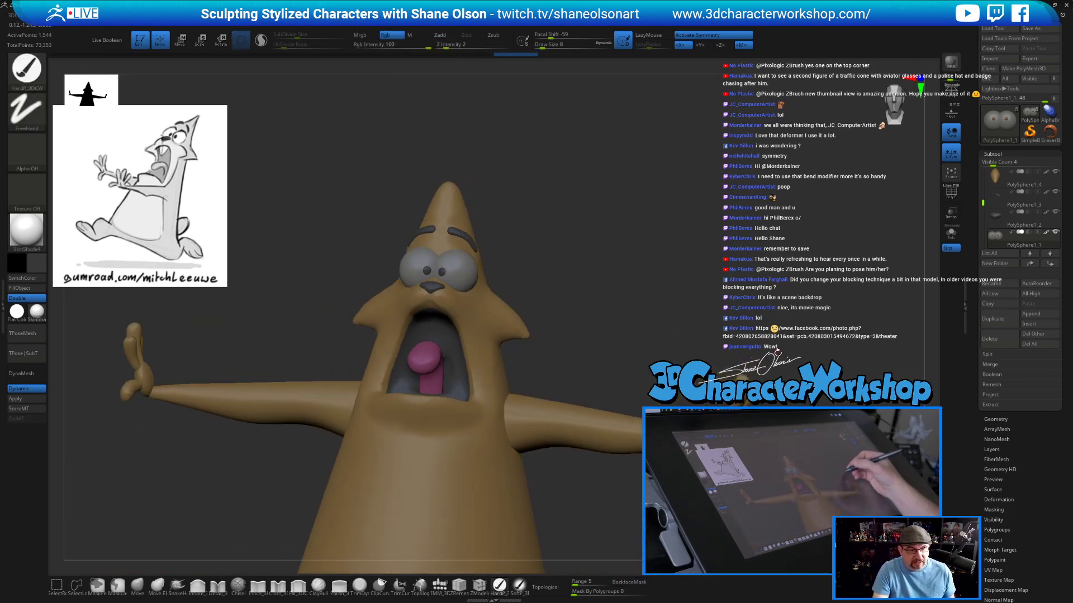
# Select the tongue, sample its pink with a soft paint brush chosen, and darken the color to a deep purple.
pyautogui.moveTo(592, 240); pyautogui.dragTo(567, 223)
pyautogui.moveTo(617, 258); pyautogui.dragTo(572, 271)
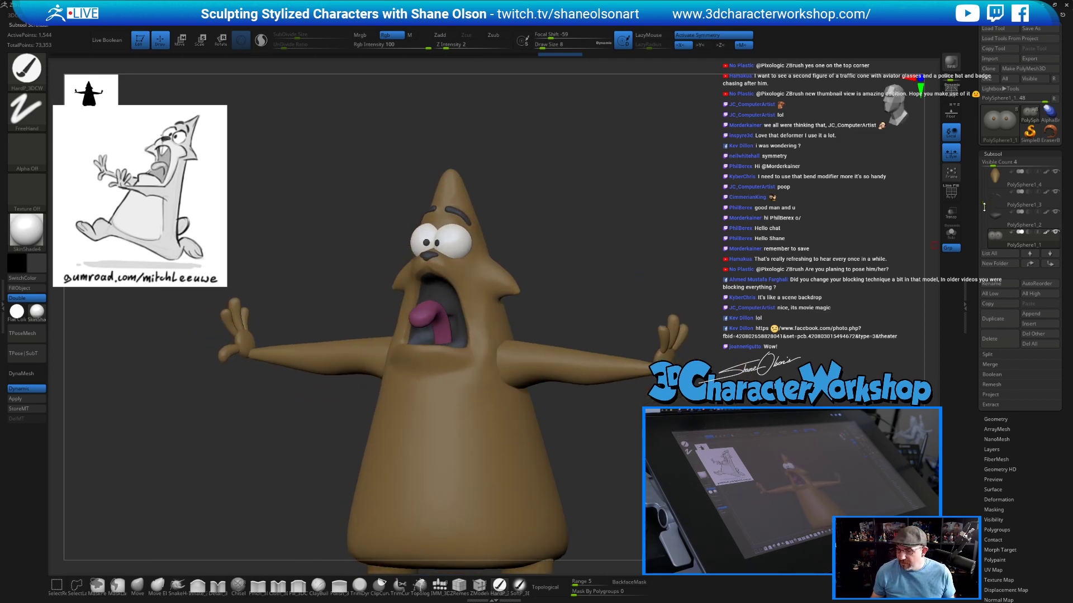
pyautogui.moveTo(984, 204); pyautogui.dragTo(982, 172)
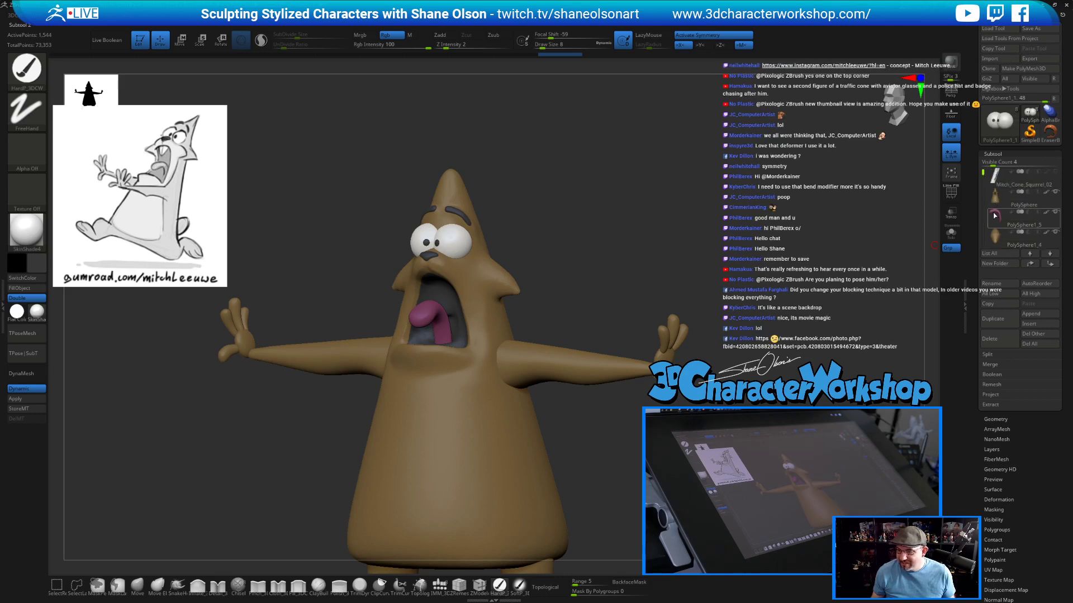
pyautogui.click(994, 215)
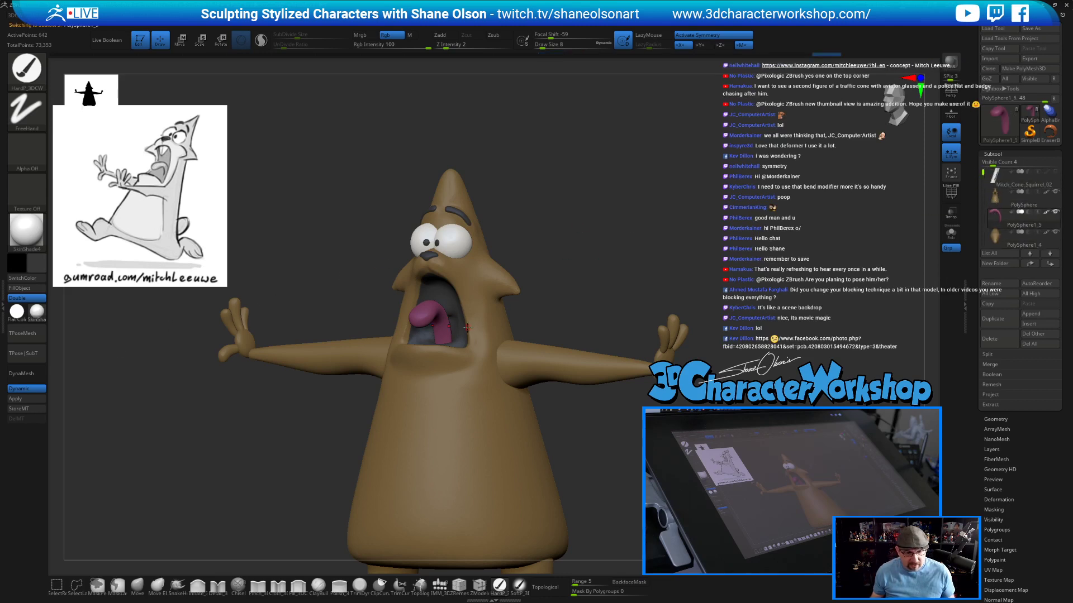
pyautogui.press('c')
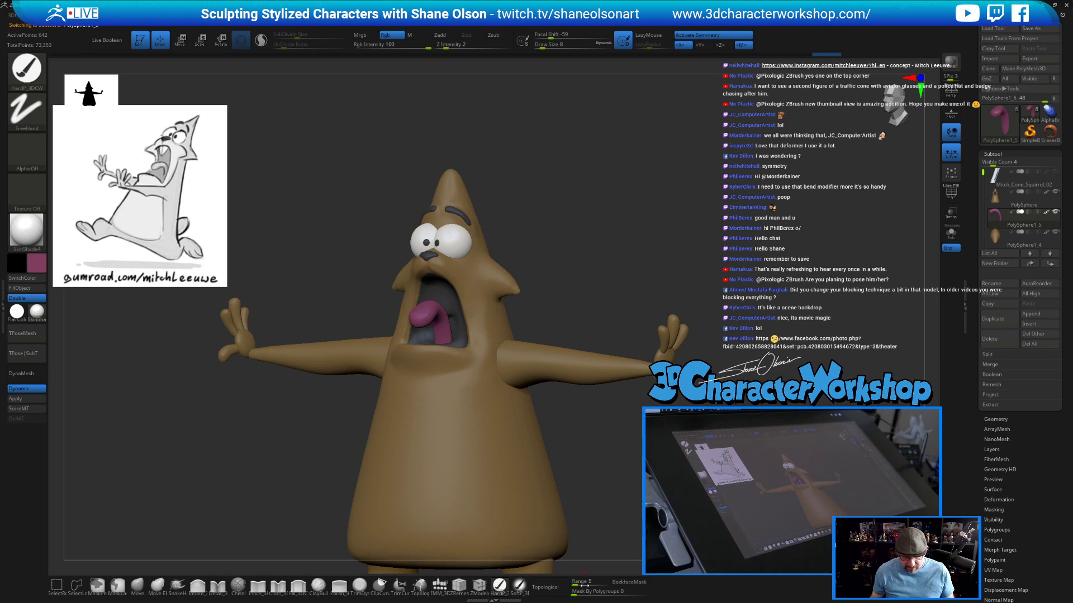
pyautogui.click(525, 587)
pyautogui.click(44, 274)
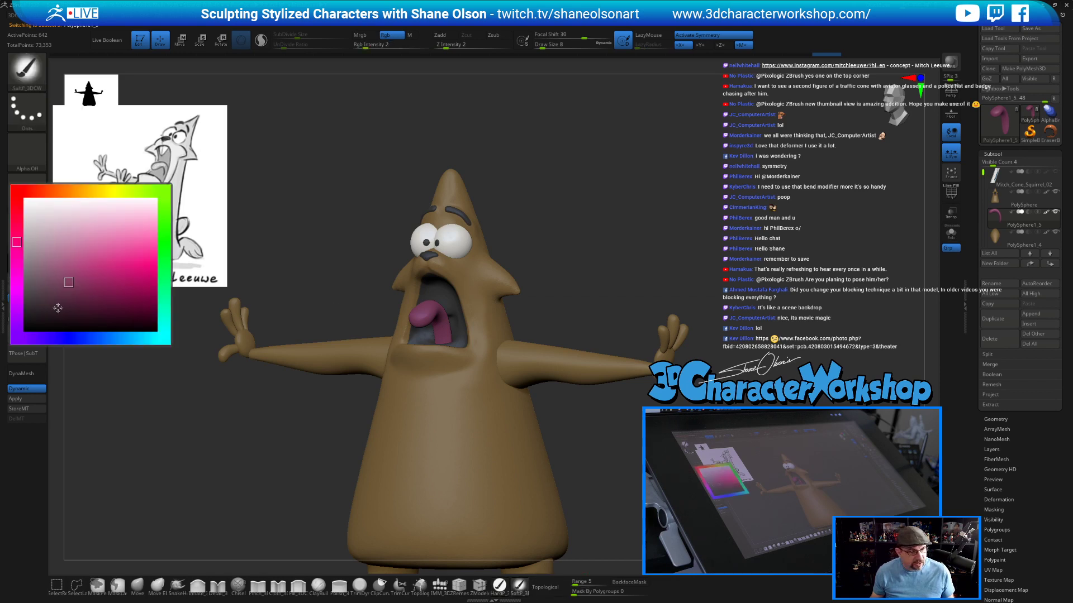
pyautogui.click(59, 309)
# Isolate the tongue, shade its base dark purple with draw size 108, and show the whole character again.
pyautogui.press('s')
pyautogui.moveTo(350, 194); pyautogui.dragTo(351, 194)
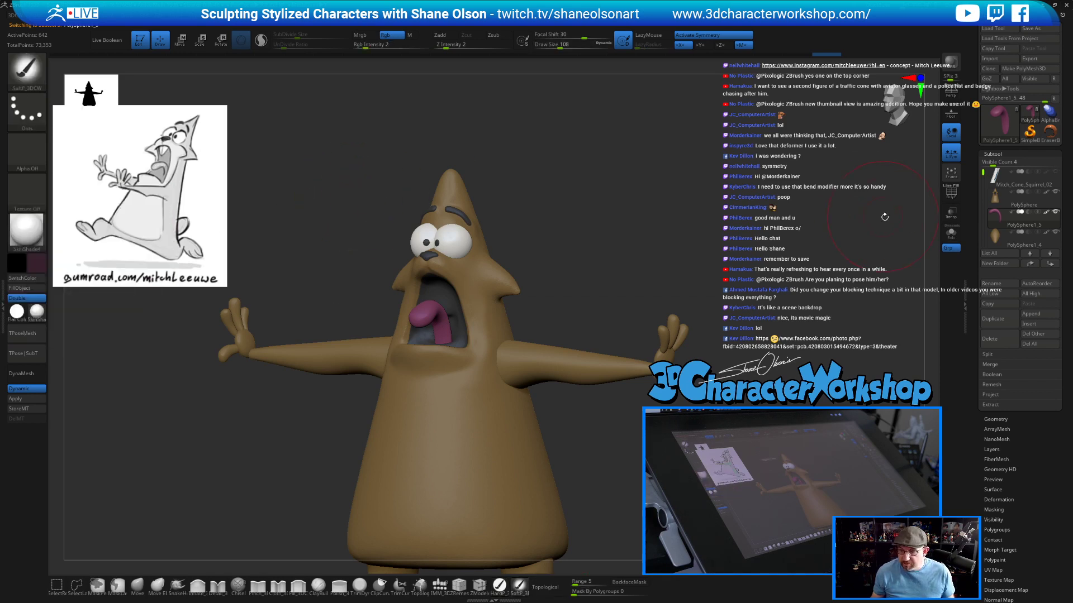
pyautogui.click(956, 233)
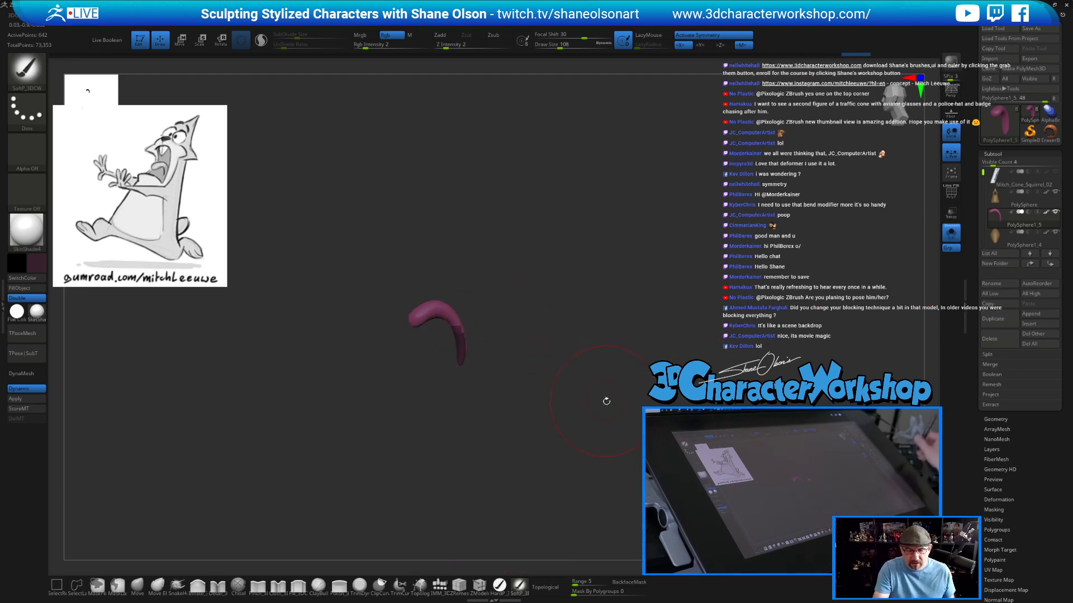
pyautogui.moveTo(603, 400); pyautogui.dragTo(618, 403)
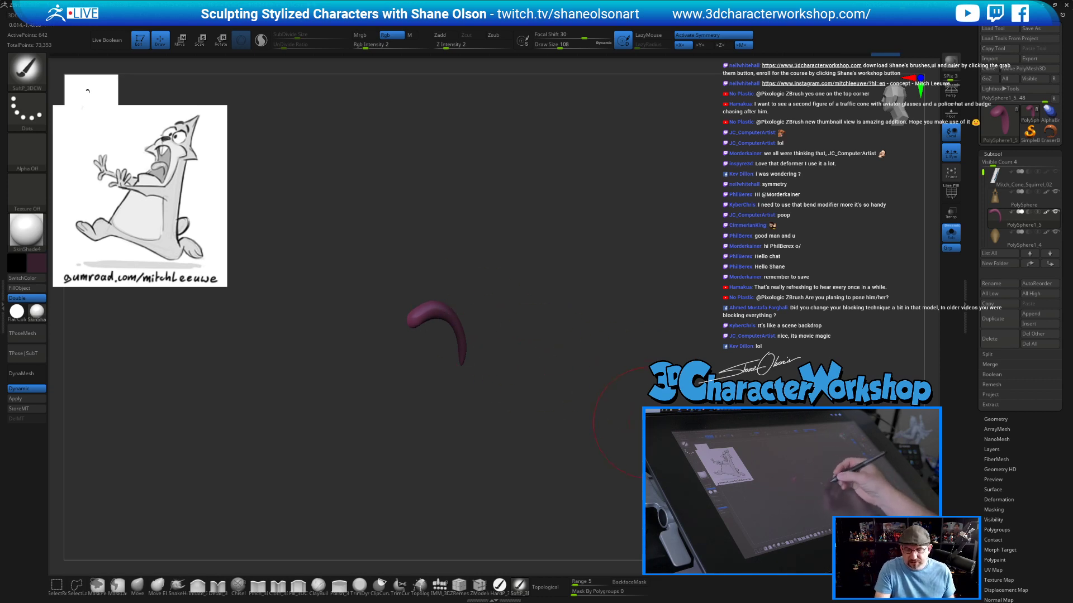
pyautogui.click(951, 235)
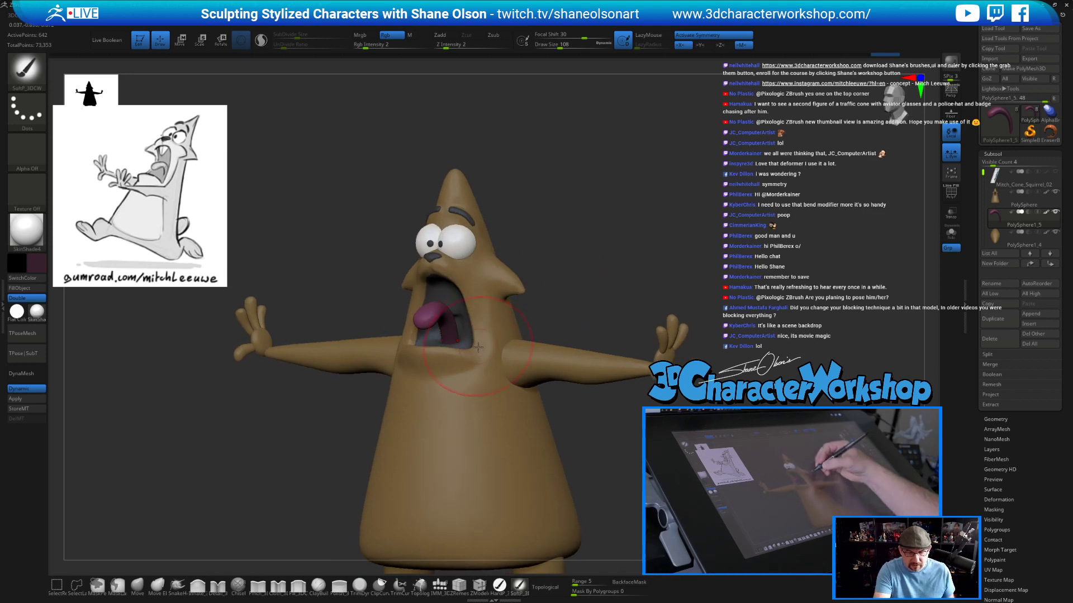
# Sample the dark gray of the mouth interior, reduce the brush size, and face the character from the front.
pyautogui.press('c')
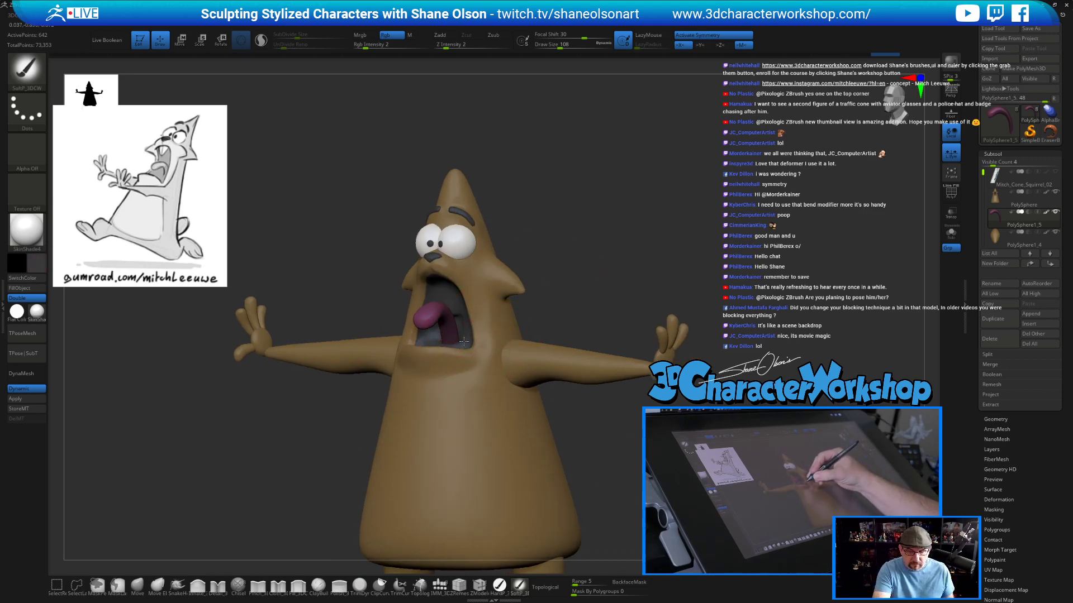
pyautogui.moveTo(601, 444)
pyautogui.mouseDown()
pyautogui.moveTo(655, 446)
pyautogui.moveTo(625, 449)
pyautogui.moveTo(635, 450)
pyautogui.mouseUp()
pyautogui.rightClick(634, 449)
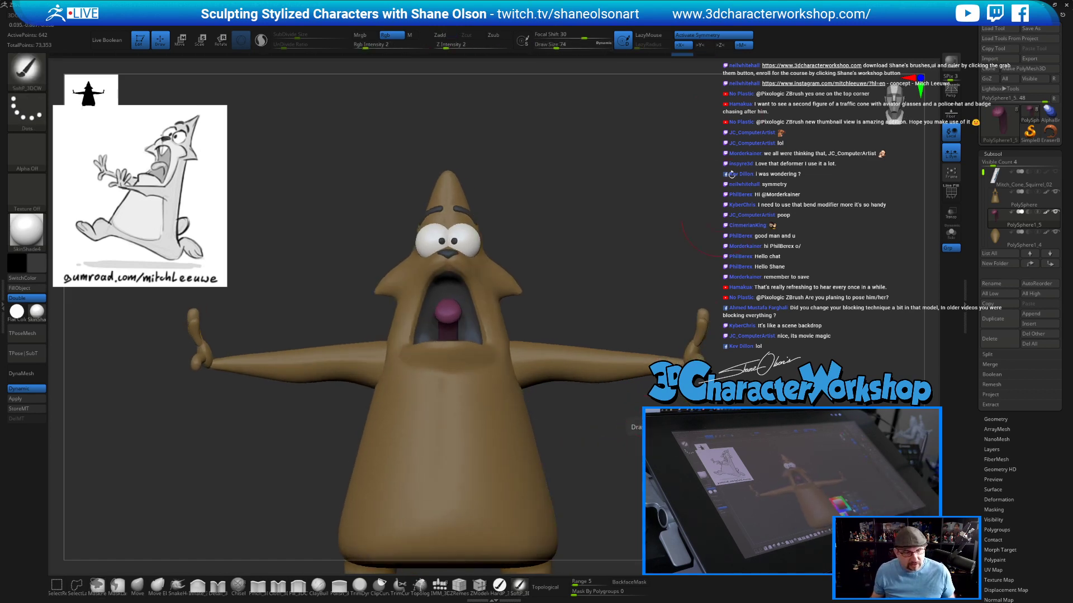
pyautogui.keyDown('alt'); pyautogui.moveTo(658, 214); pyautogui.dragTo(650, 213); pyautogui.keyUp('alt')
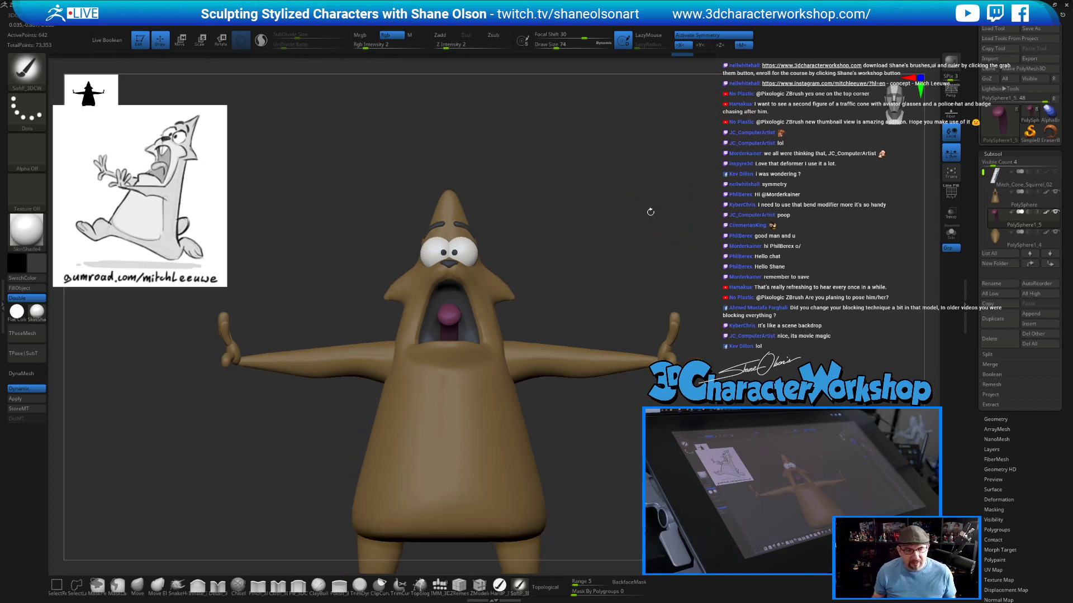
pyautogui.keyDown('alt'); pyautogui.moveTo(572, 192); pyautogui.dragTo(613, 217); pyautogui.keyUp('alt')
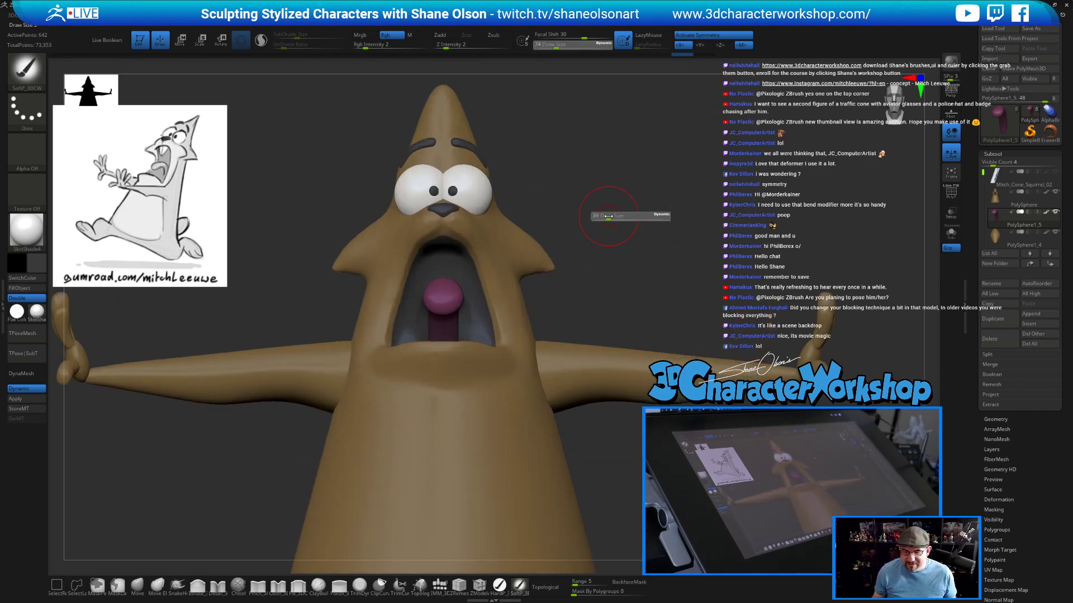
# Sample the eye white and insert a symmetrical pair of Appendage meshes into the body under the upper lip as front teeth.
pyautogui.press('c')
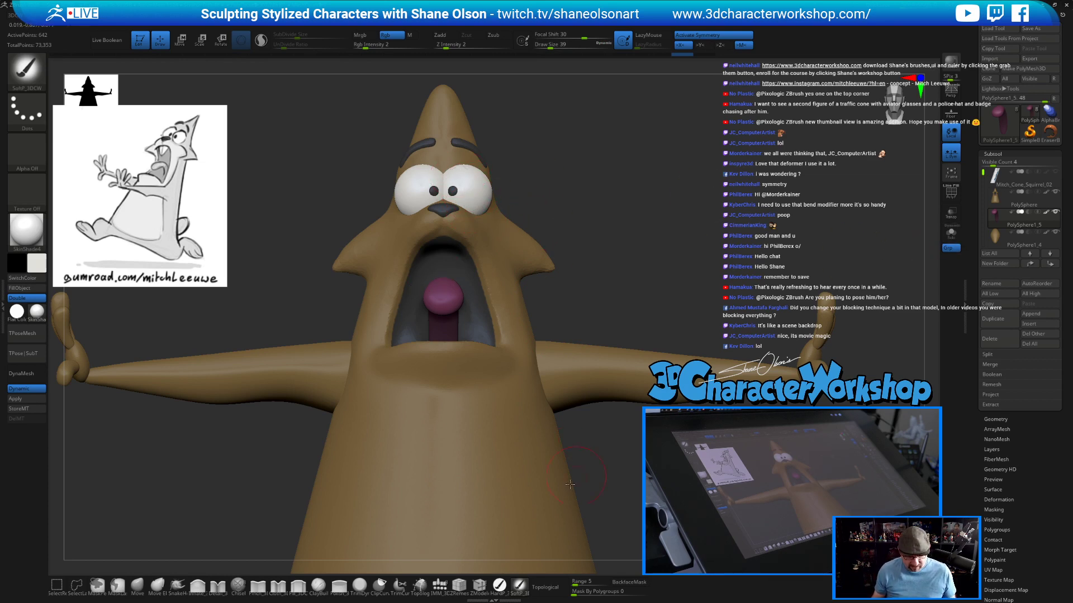
pyautogui.click(438, 594)
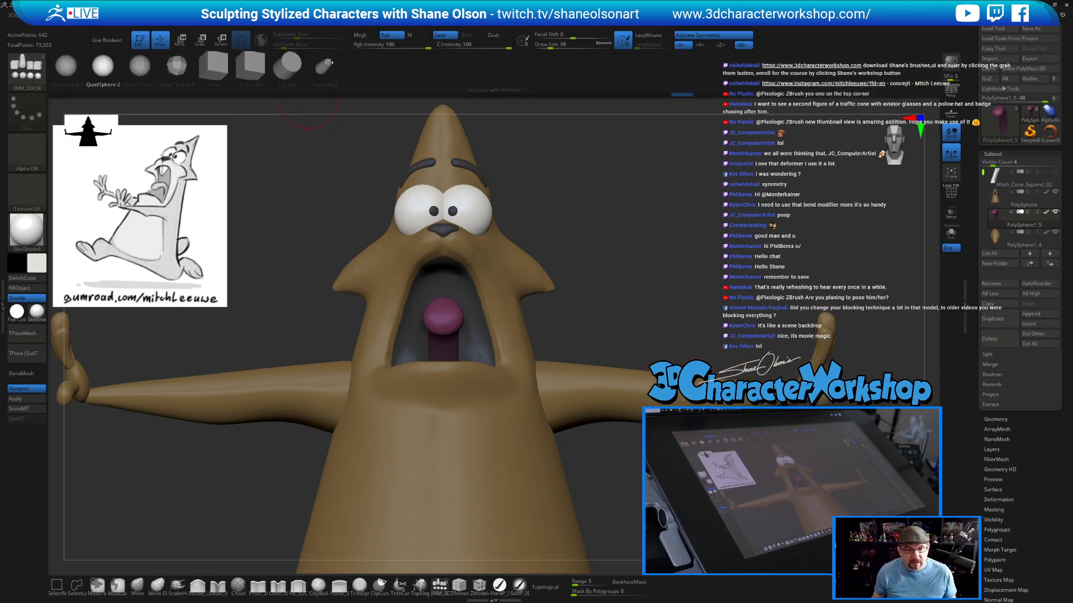
pyautogui.moveTo(624, 214); pyautogui.dragTo(602, 186)
pyautogui.keyDown('alt'); pyautogui.click(452, 257); pyautogui.keyUp('alt')
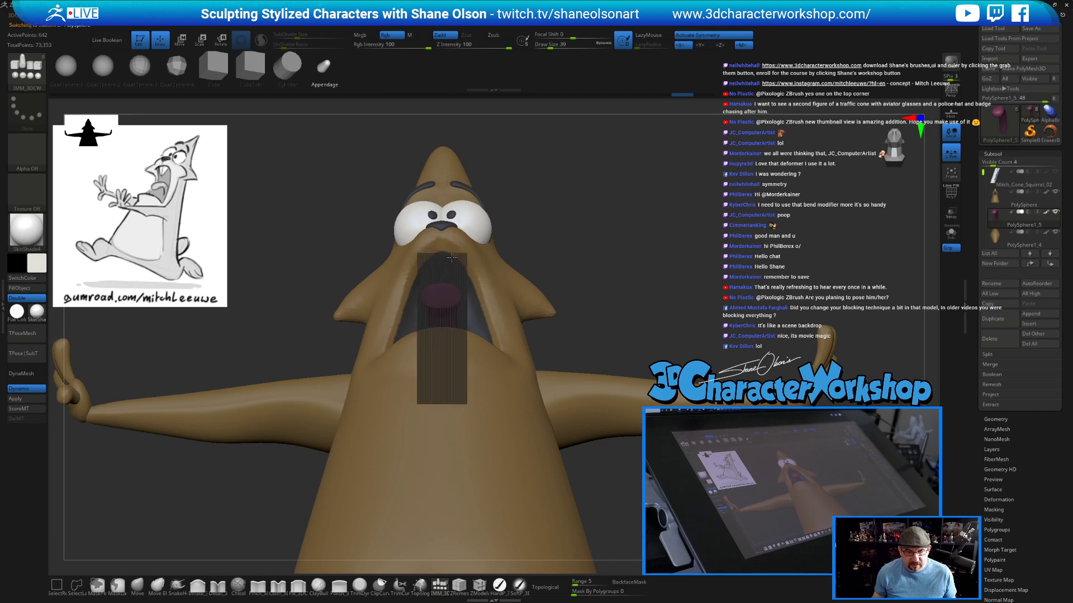
pyautogui.moveTo(454, 258); pyautogui.dragTo(469, 273)
pyautogui.moveTo(663, 216)
pyautogui.mouseDown()
pyautogui.moveTo(666, 256)
pyautogui.moveTo(613, 270)
pyautogui.moveTo(610, 307)
pyautogui.mouseUp()
pyautogui.moveTo(618, 242)
pyautogui.keyDown('alt'); pyautogui.mouseDown()
pyautogui.moveTo(619, 291)
pyautogui.moveTo(498, 298)
pyautogui.mouseUp(); pyautogui.keyUp('alt')
# Move and rotate the two front teeth so they hang from beneath the upper lip.
pyautogui.press('w')
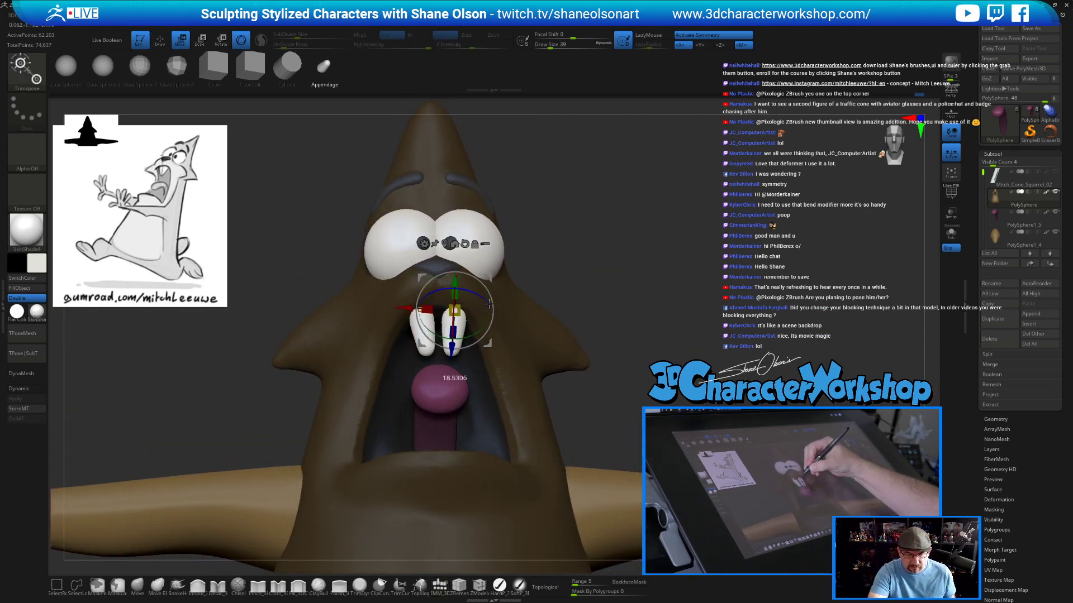
pyautogui.moveTo(579, 291); pyautogui.dragTo(466, 261)
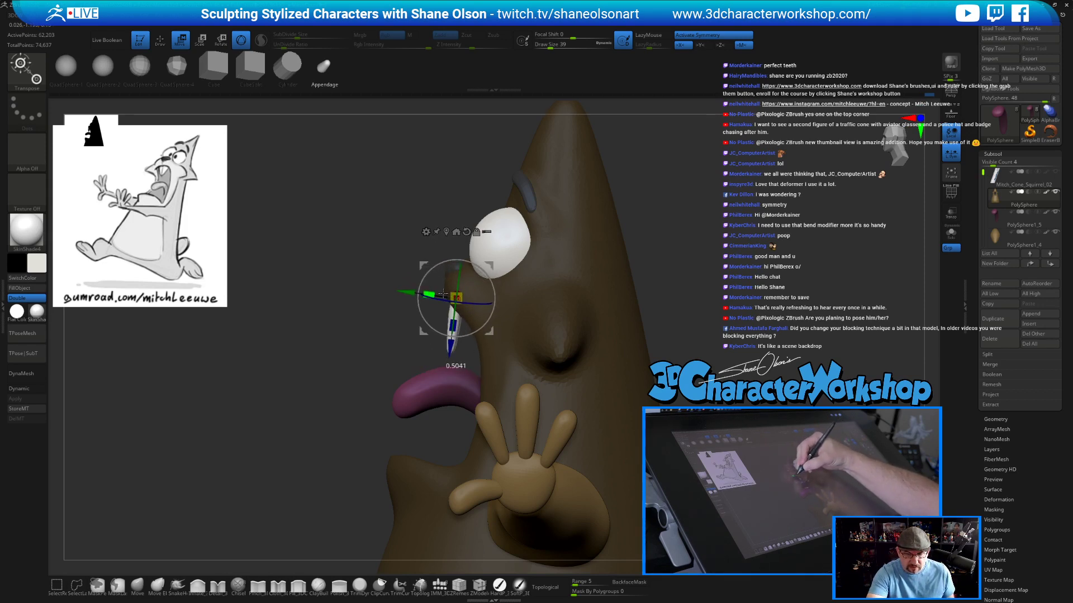
pyautogui.moveTo(480, 302); pyautogui.dragTo(539, 329, button='right')
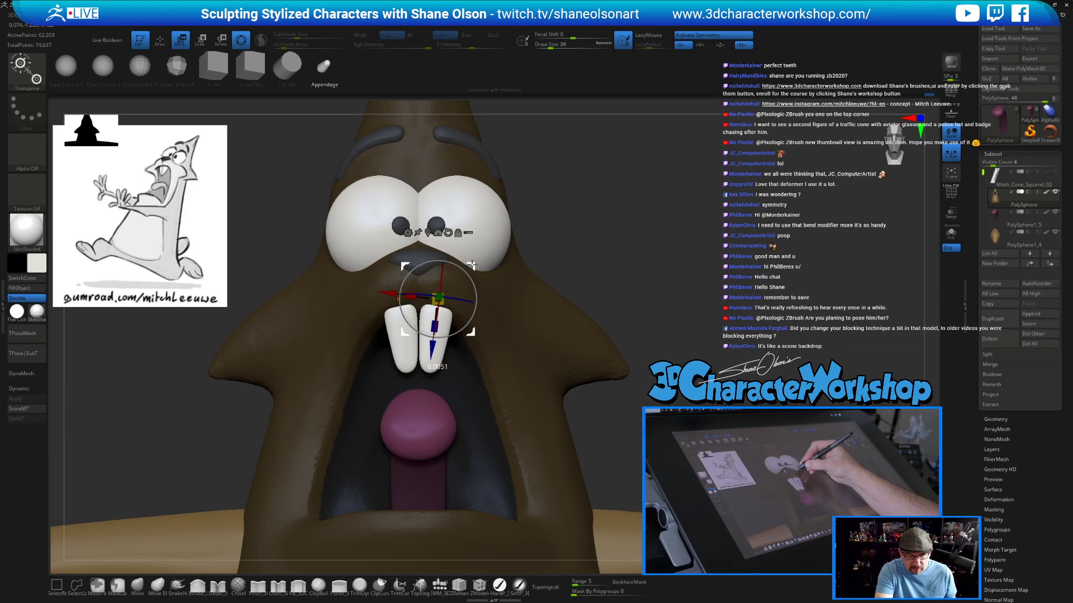
pyautogui.moveTo(505, 299); pyautogui.dragTo(494, 276)
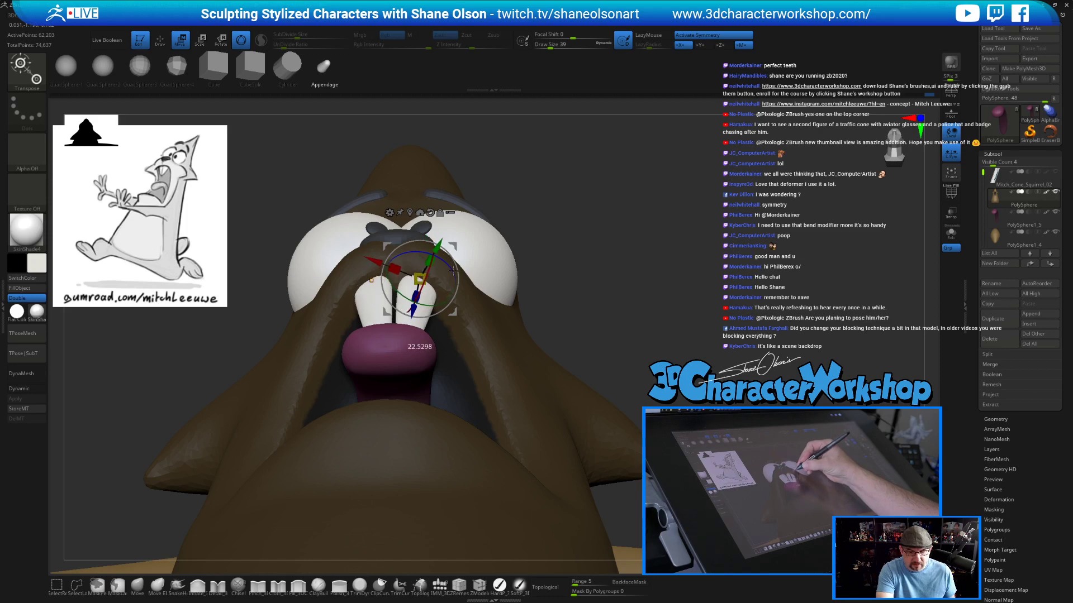
# Reset the gizmo's orientation and adjust the spacing of the teeth along X.
pyautogui.click(430, 213)
pyautogui.moveTo(399, 272); pyautogui.dragTo(371, 280)
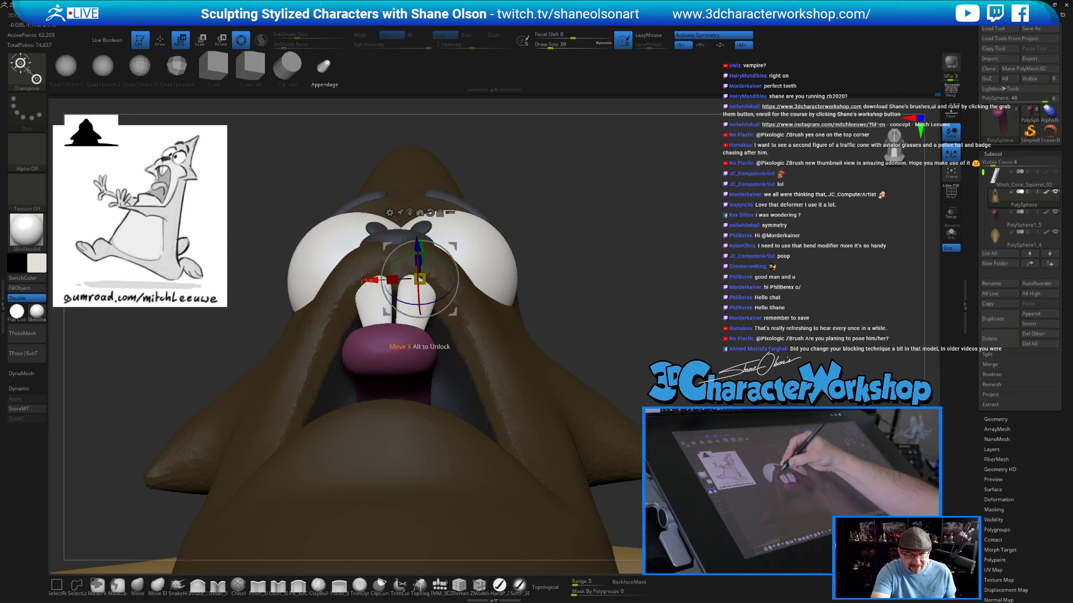
pyautogui.moveTo(361, 278); pyautogui.dragTo(364, 279)
pyautogui.moveTo(647, 270); pyautogui.dragTo(614, 286)
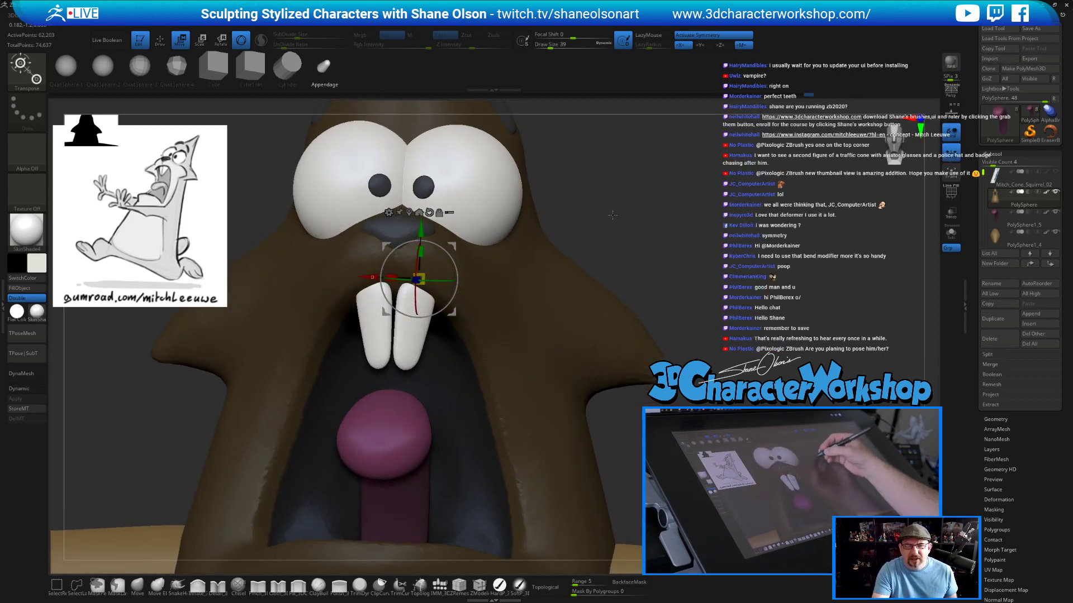
pyautogui.press('q')
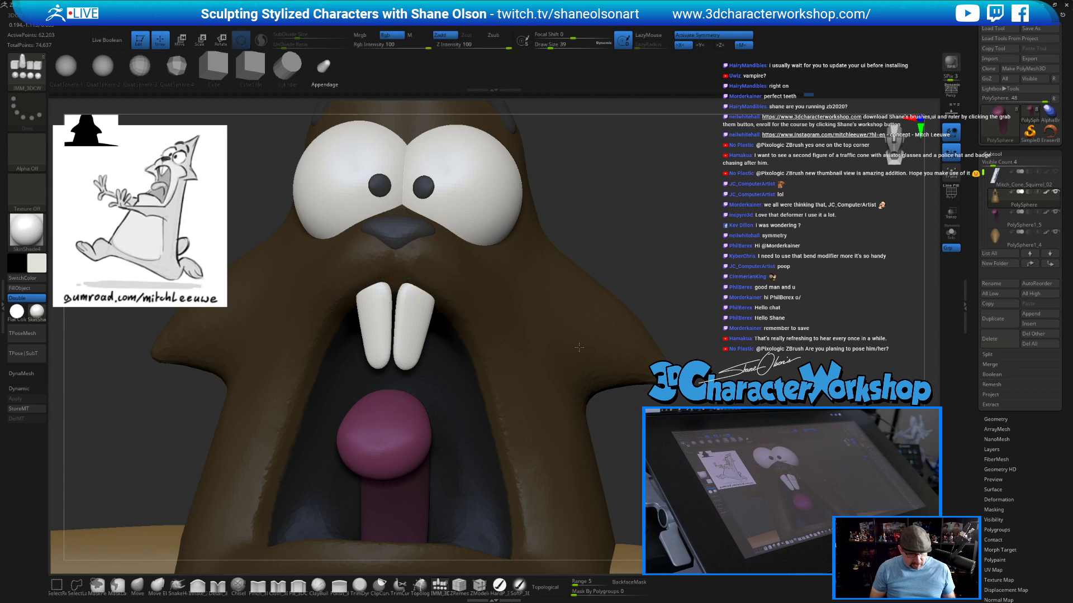
# Reshape the lower ends of the two front teeth with the Move brush at draw size 22.
pyautogui.moveTo(673, 254); pyautogui.dragTo(648, 263)
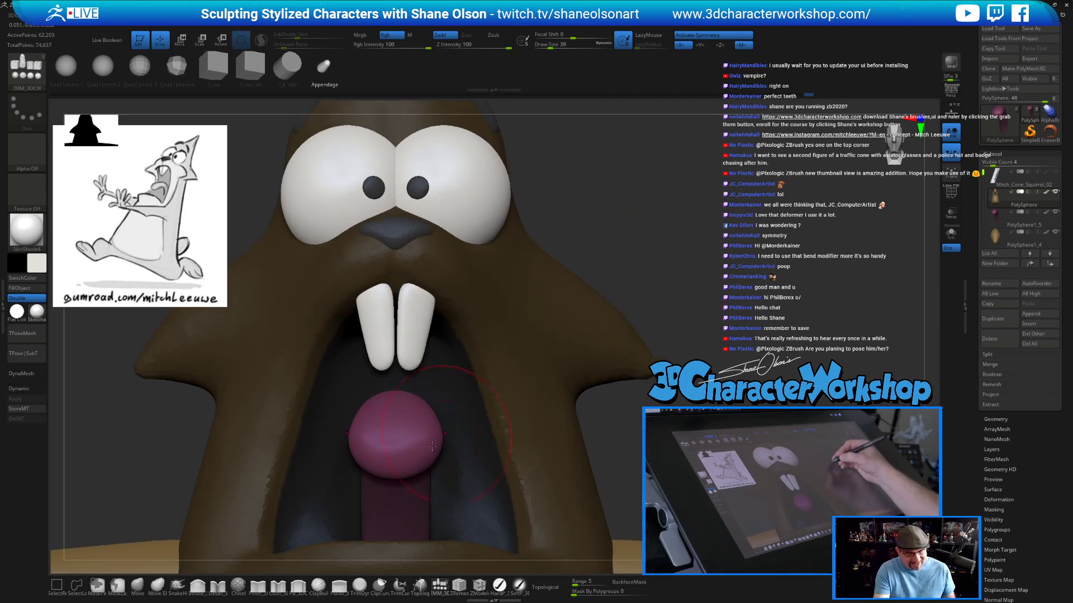
pyautogui.click(152, 586)
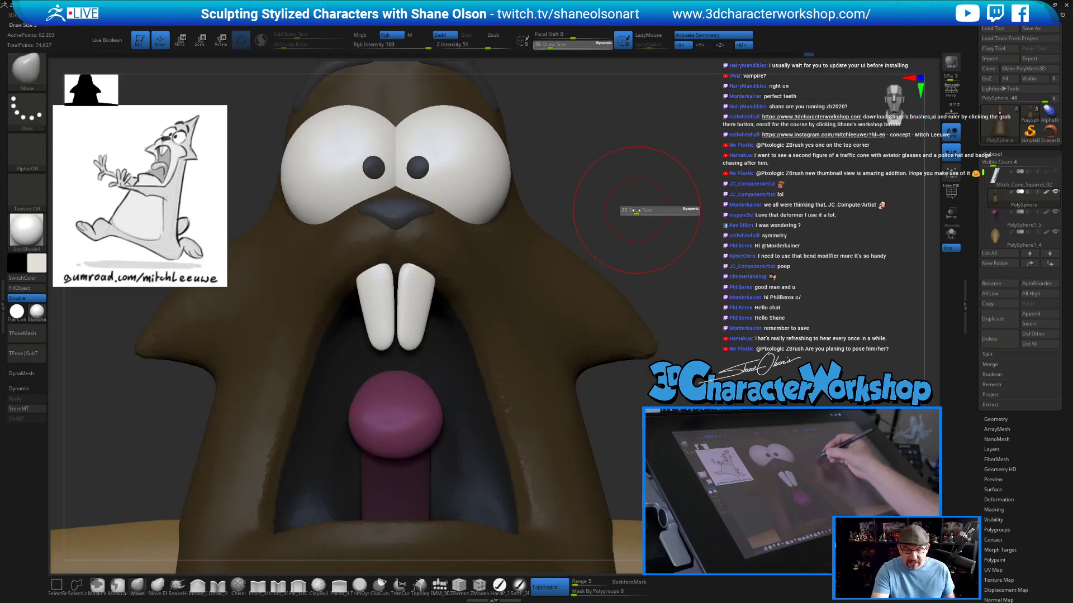
pyautogui.press('s')
pyautogui.moveTo(405, 330); pyautogui.dragTo(409, 330)
pyautogui.keyDown('shift'); pyautogui.moveTo(425, 330); pyautogui.dragTo(416, 335); pyautogui.keyUp('shift')
pyautogui.press('shift')
pyautogui.press('s')
pyautogui.moveTo(417, 337); pyautogui.dragTo(425, 341)
pyautogui.moveTo(452, 351); pyautogui.dragTo(417, 321, button='right')
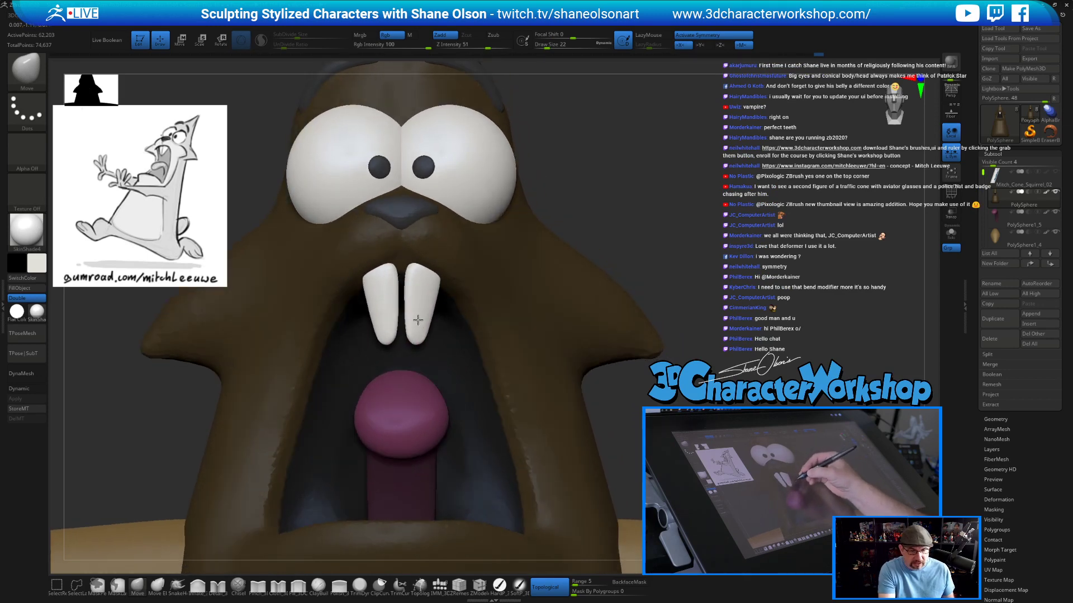
pyautogui.moveTo(426, 382); pyautogui.dragTo(411, 381, button='right')
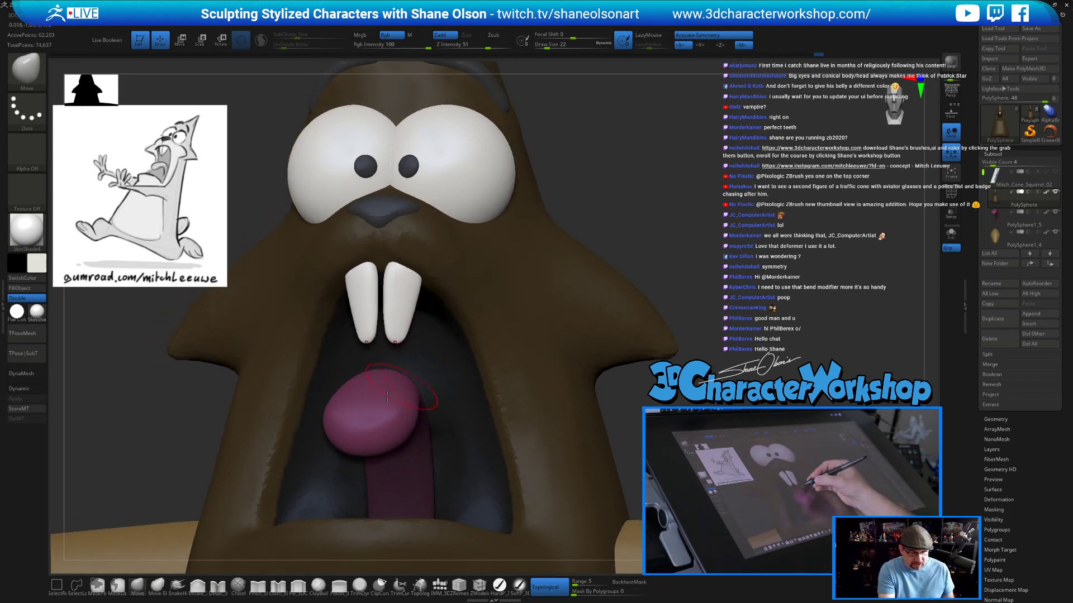
# Adjust the shape of the front teeth with the Move Elastic brush at draw size 29.
pyautogui.click(158, 585)
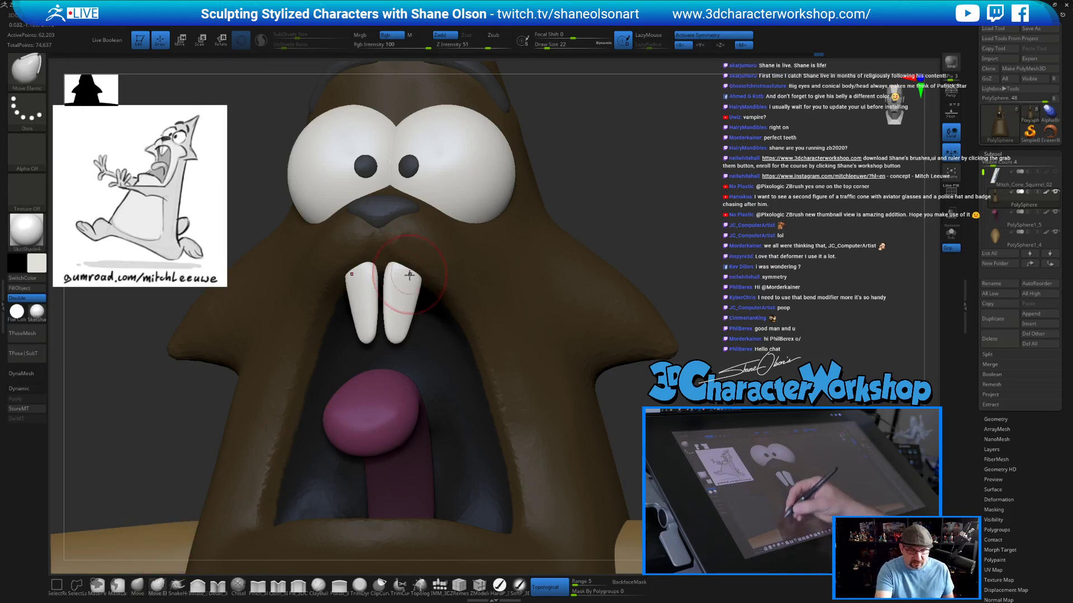
pyautogui.press(']')
pyautogui.moveTo(404, 265); pyautogui.dragTo(407, 268, button='right')
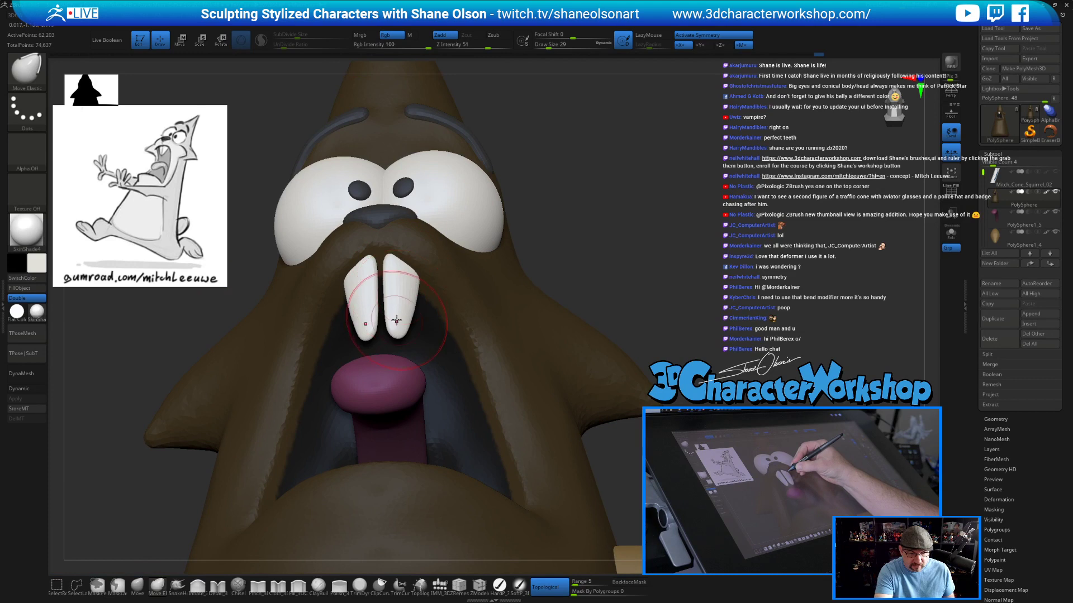
# Widen the upper halves and taper the lower tips of the two front teeth with the SnakeHook brush at draw size 20.
pyautogui.click(177, 587)
pyautogui.press('[')
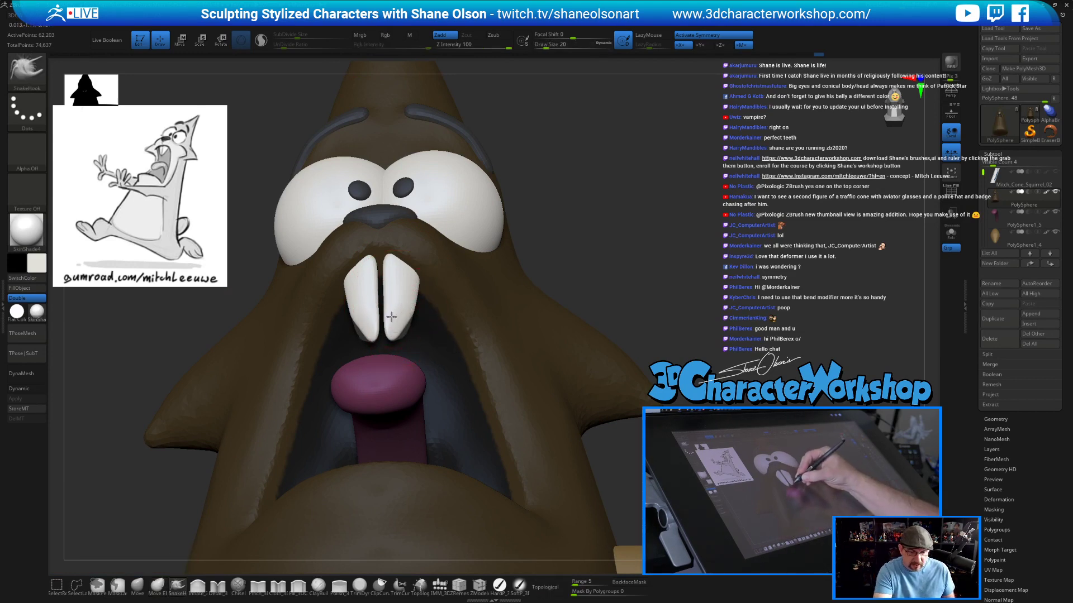
pyautogui.moveTo(404, 312); pyautogui.dragTo(407, 306, button='right')
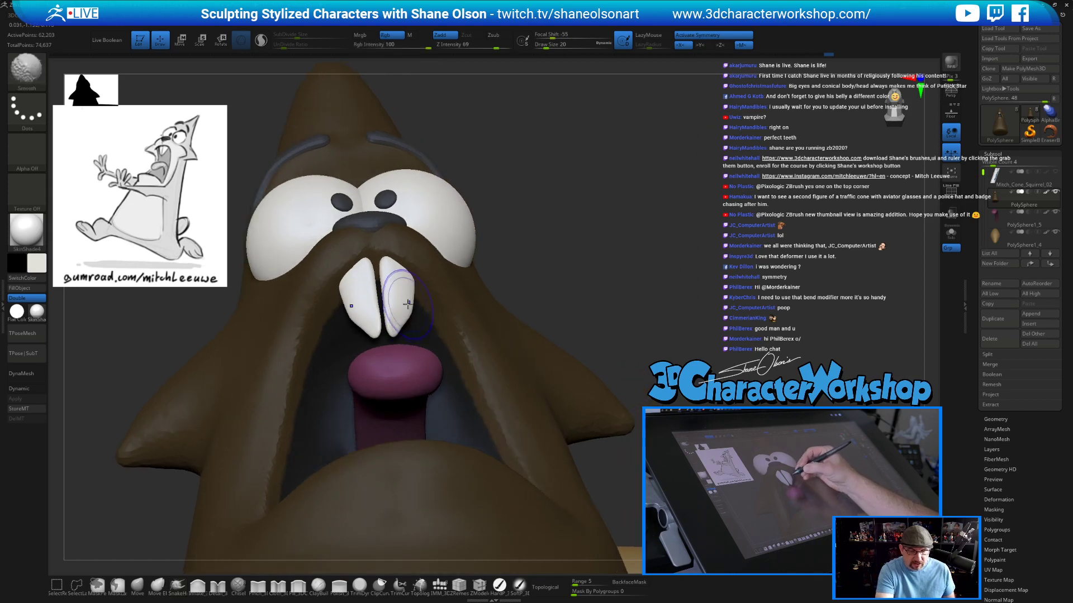
pyautogui.moveTo(409, 288); pyautogui.dragTo(375, 374, button='right')
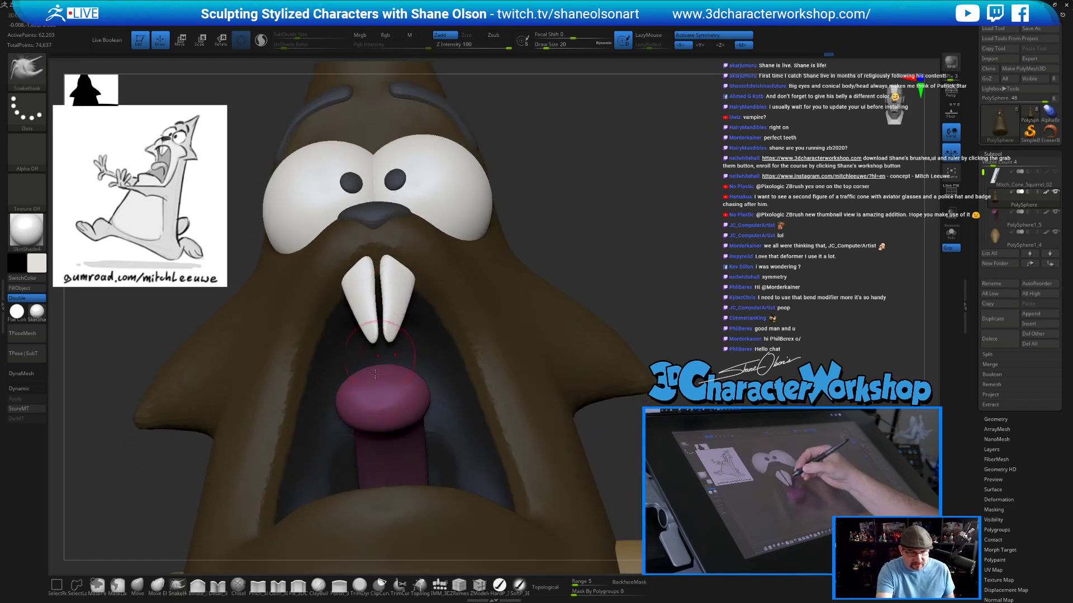
# Add volume to the two front teeth with the Inflate brush at draw size 20 and Z Intensity 5.
pyautogui.click(197, 585)
pyautogui.moveTo(385, 285)
pyautogui.mouseDown()
pyautogui.moveTo(389, 330)
pyautogui.moveTo(392, 291)
pyautogui.mouseUp()
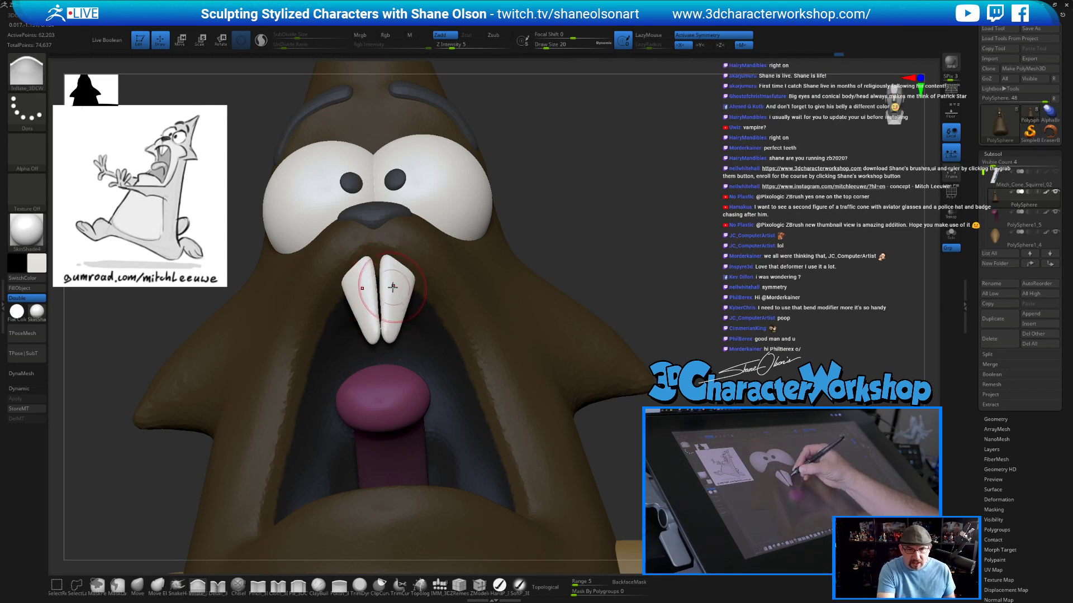
pyautogui.press('ctrl')
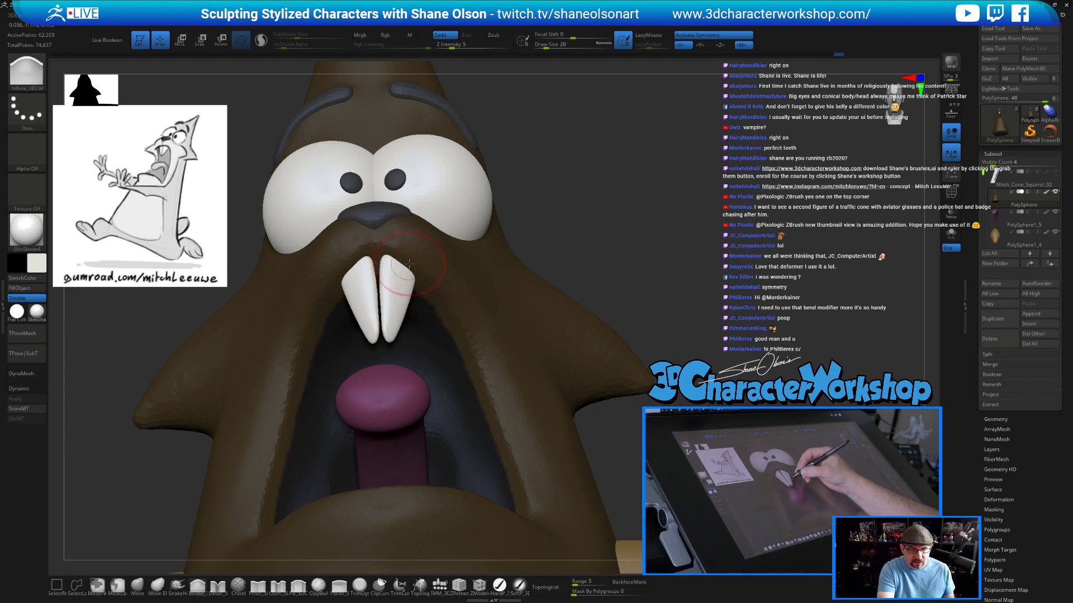
pyautogui.moveTo(390, 317); pyautogui.dragTo(395, 321)
# Inflate the upper ends of the front teeth beneath the lip at draw size 16.
pyautogui.press('s')
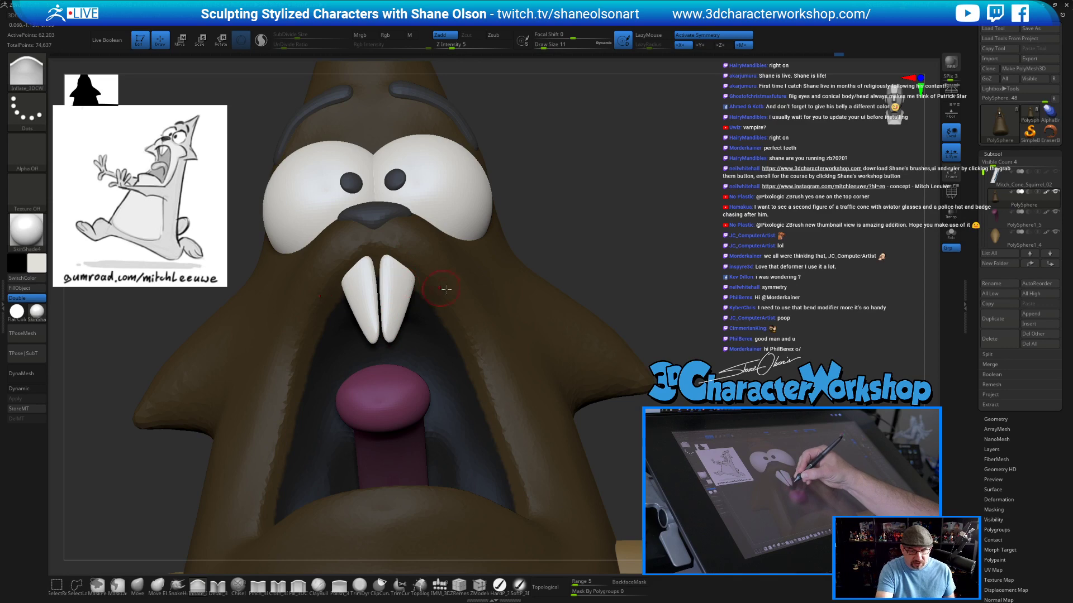
pyautogui.moveTo(654, 265)
pyautogui.mouseDown()
pyautogui.moveTo(659, 273)
pyautogui.moveTo(651, 268)
pyautogui.mouseUp()
pyautogui.press('s')
pyautogui.moveTo(591, 188); pyautogui.dragTo(594, 189)
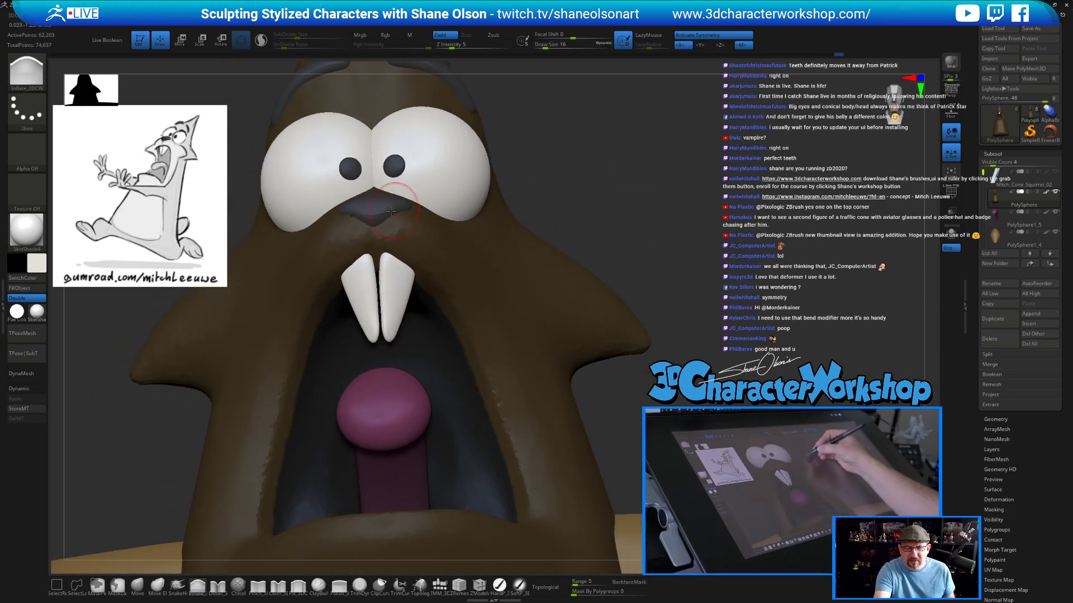
pyautogui.moveTo(380, 259); pyautogui.dragTo(383, 239)
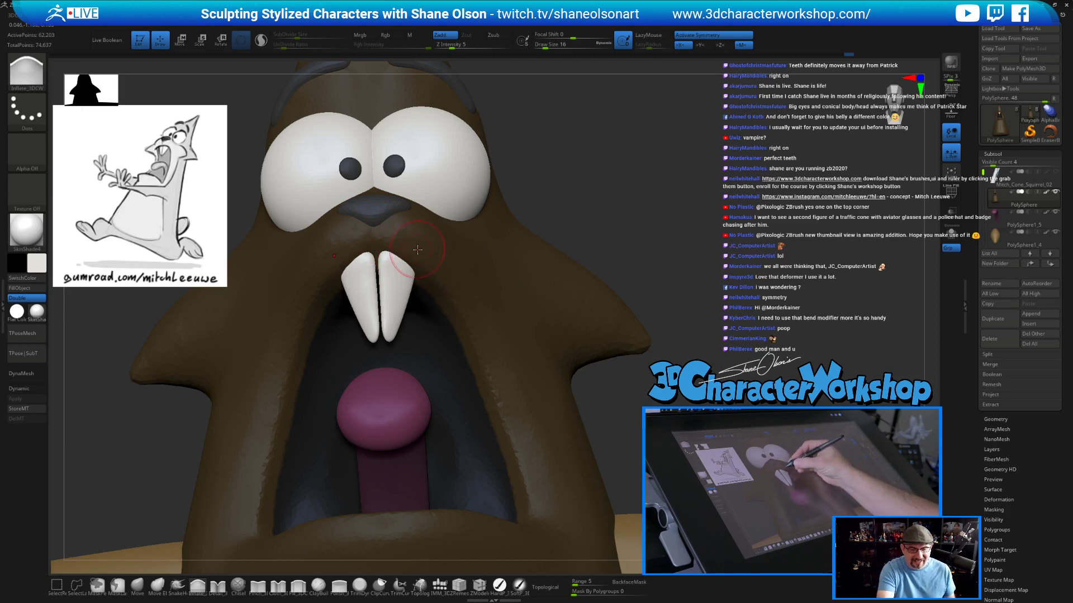
# Refine the side profile of the front teeth with the Move brush, using draw sizes 22 and 20.
pyautogui.moveTo(683, 285)
pyautogui.mouseDown()
pyautogui.moveTo(356, 343)
pyautogui.moveTo(397, 402)
pyautogui.mouseUp()
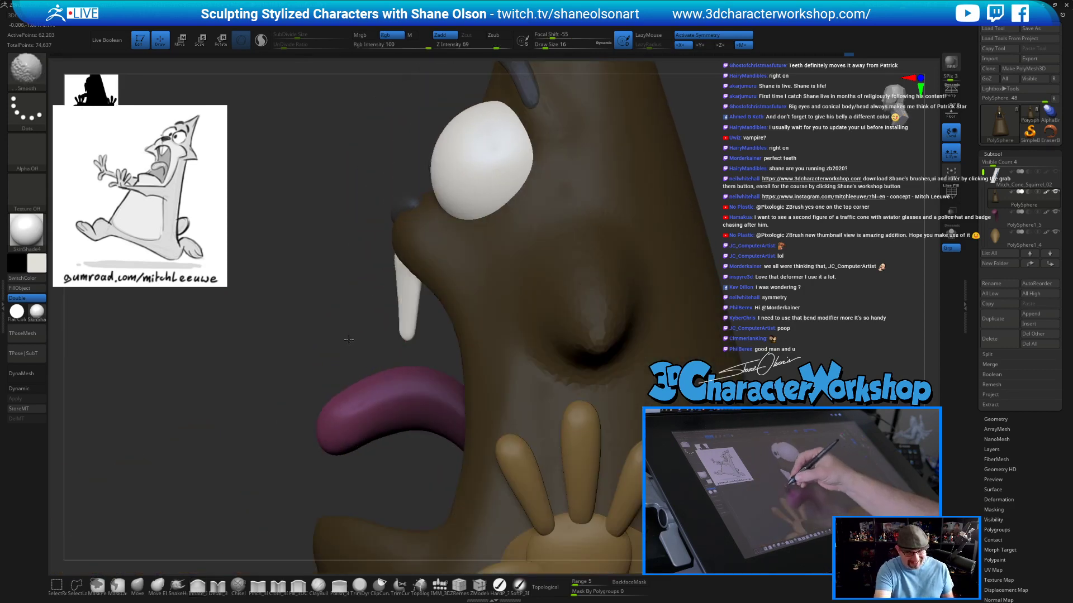
pyautogui.click(136, 585)
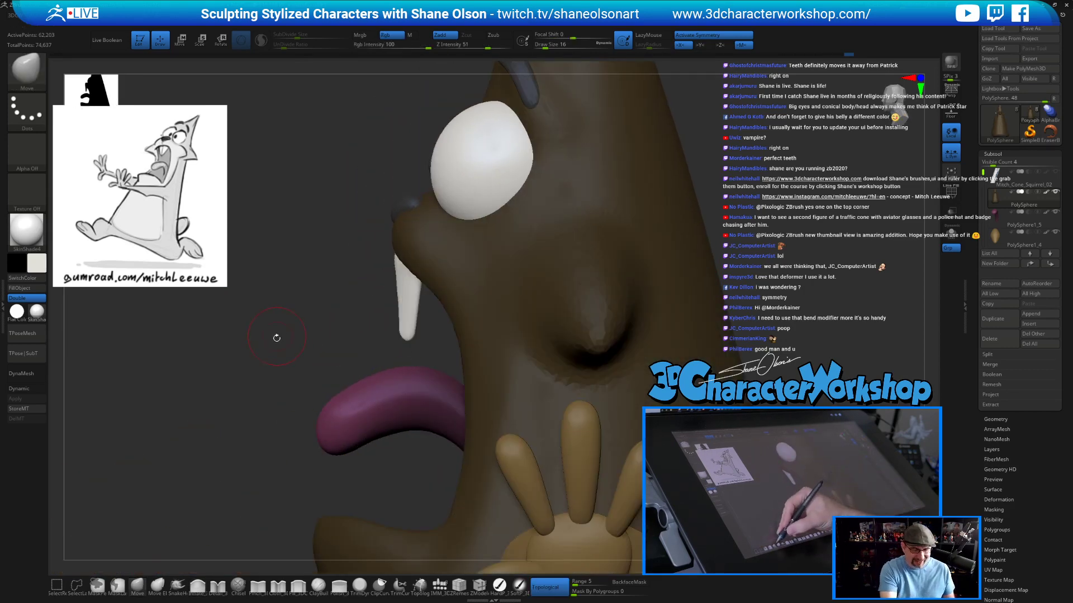
pyautogui.press('s')
pyautogui.moveTo(416, 329)
pyautogui.mouseDown()
pyautogui.moveTo(407, 333)
pyautogui.moveTo(402, 312)
pyautogui.moveTo(409, 330)
pyautogui.mouseUp()
pyautogui.press('s')
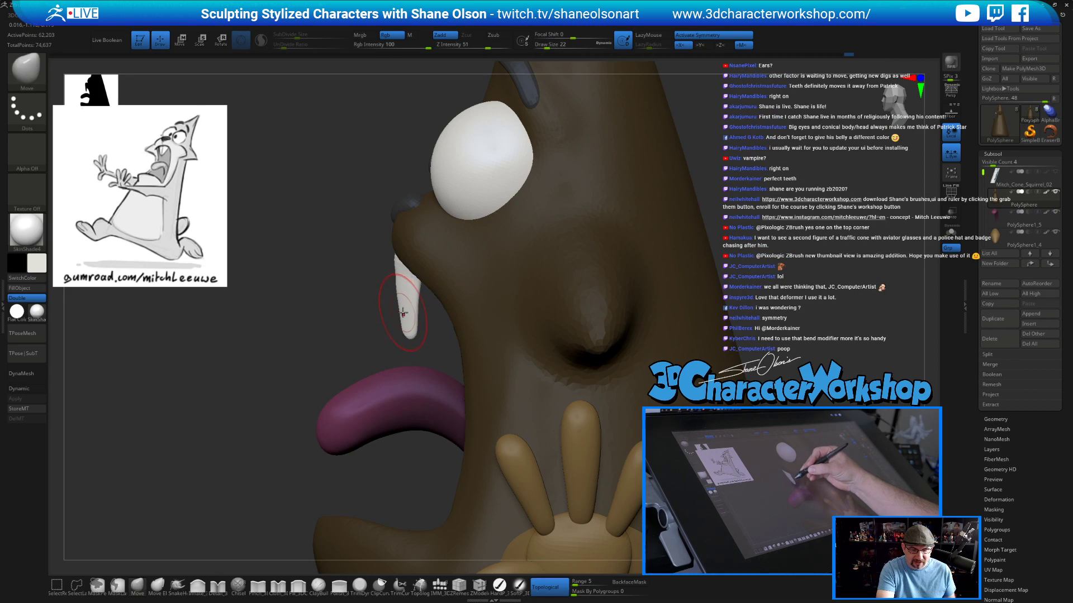
pyautogui.press('s')
pyautogui.moveTo(400, 282); pyautogui.dragTo(398, 282)
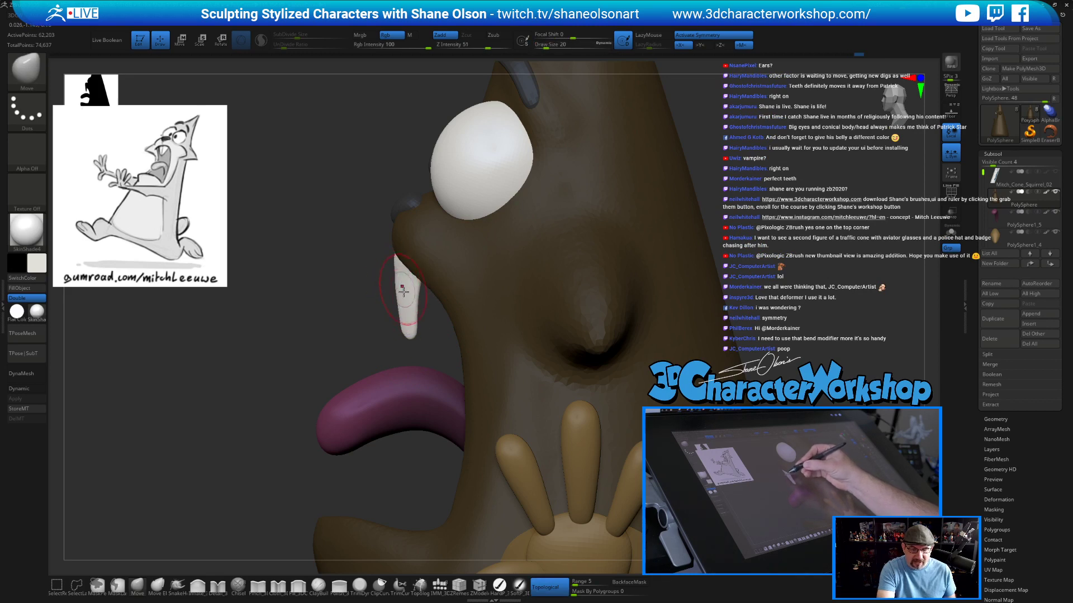
pyautogui.press('shift')
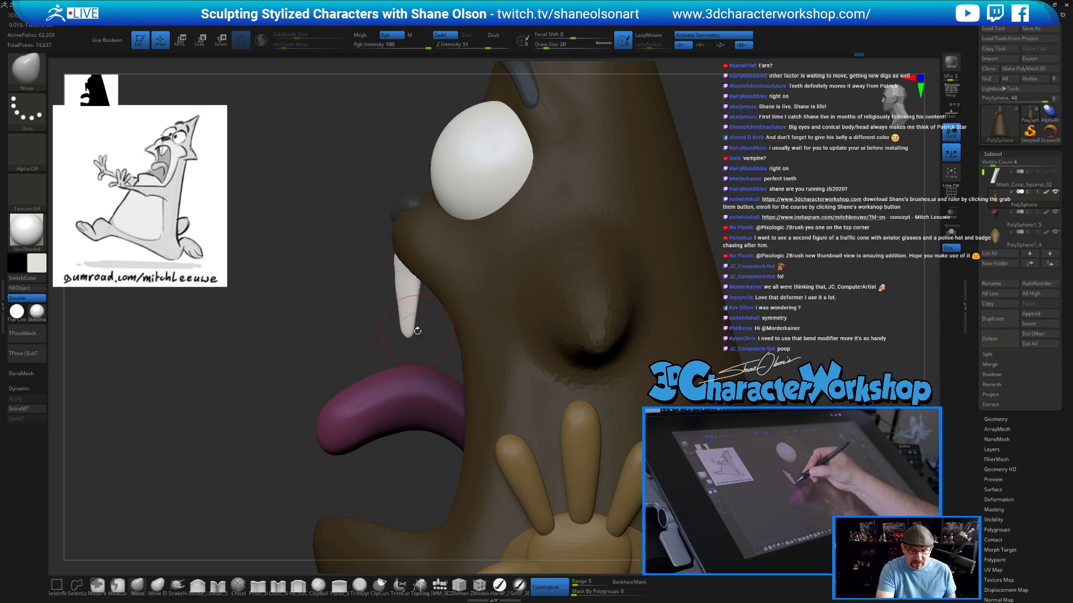
# Adjust the lower tips of the front teeth from the front with the Move brush at draw size 22.
pyautogui.moveTo(417, 331); pyautogui.dragTo(401, 334, button='right')
pyautogui.moveTo(381, 305)
pyautogui.mouseDown()
pyautogui.moveTo(404, 317)
pyautogui.moveTo(503, 313)
pyautogui.moveTo(552, 282)
pyautogui.mouseUp()
pyautogui.press('shift')
pyautogui.press('s')
pyautogui.moveTo(391, 306); pyautogui.dragTo(395, 330)
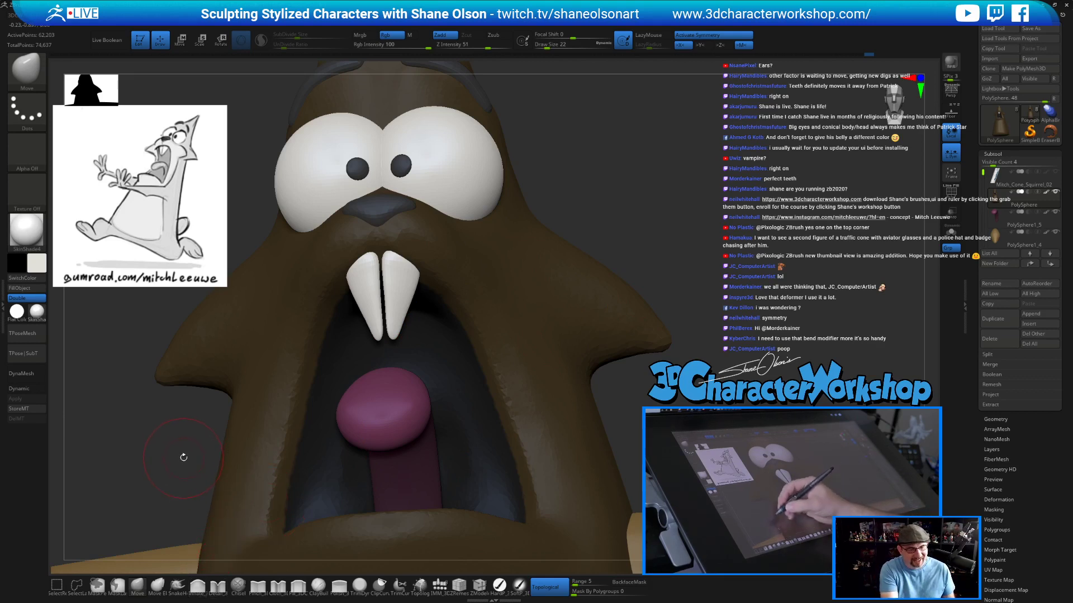
pyautogui.moveTo(183, 453); pyautogui.dragTo(166, 461)
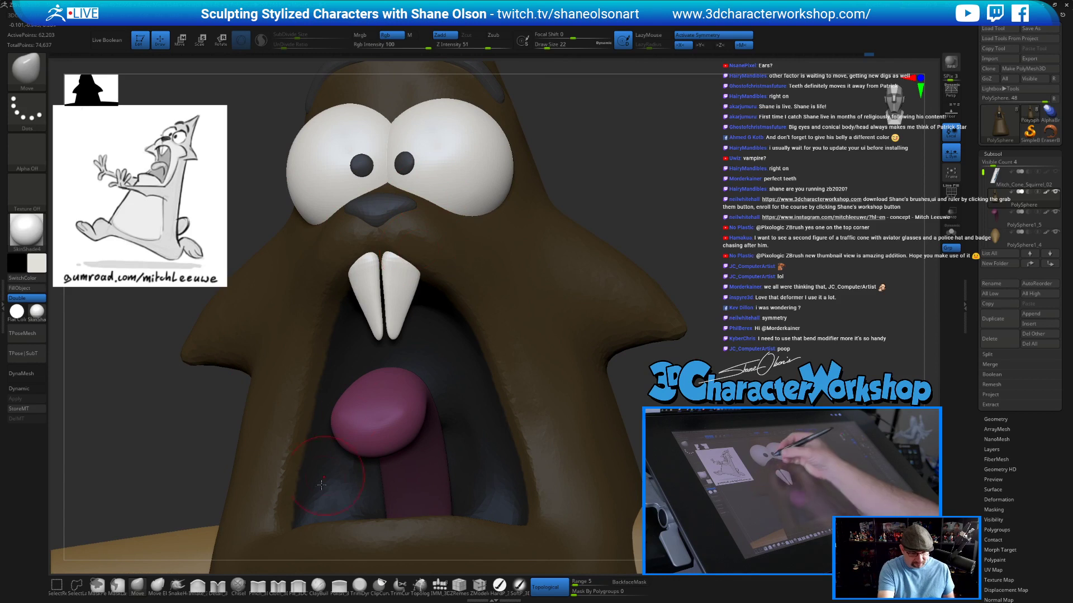
# Fill out the front teeth from their lower tips upward with the Inflate brush, reducing the draw size to 12.
pyautogui.click(197, 586)
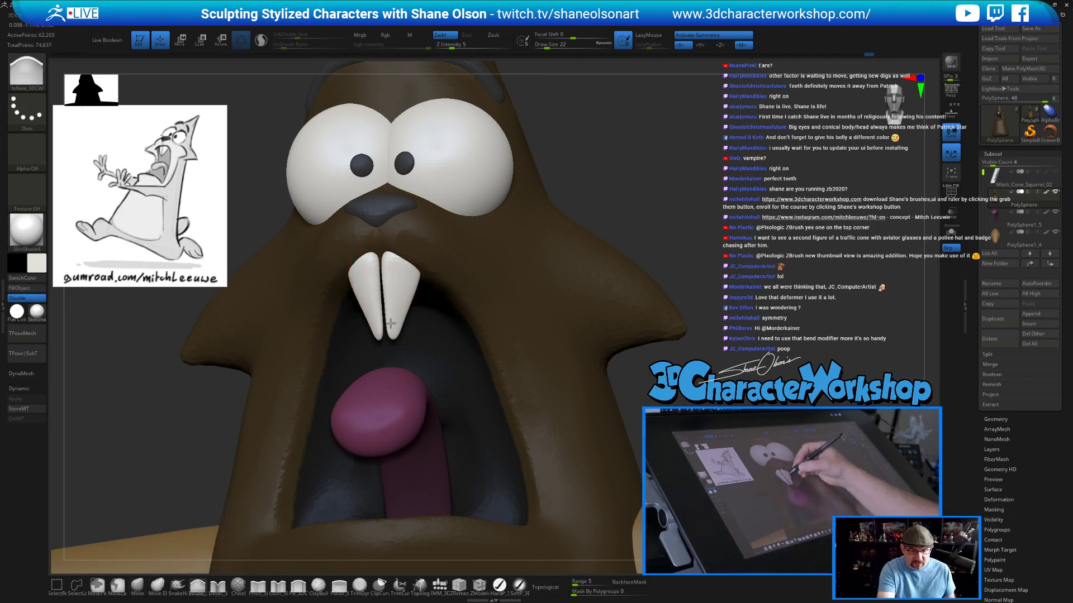
pyautogui.moveTo(391, 330); pyautogui.dragTo(395, 350)
pyautogui.press('s')
pyautogui.moveTo(700, 233); pyautogui.dragTo(697, 233)
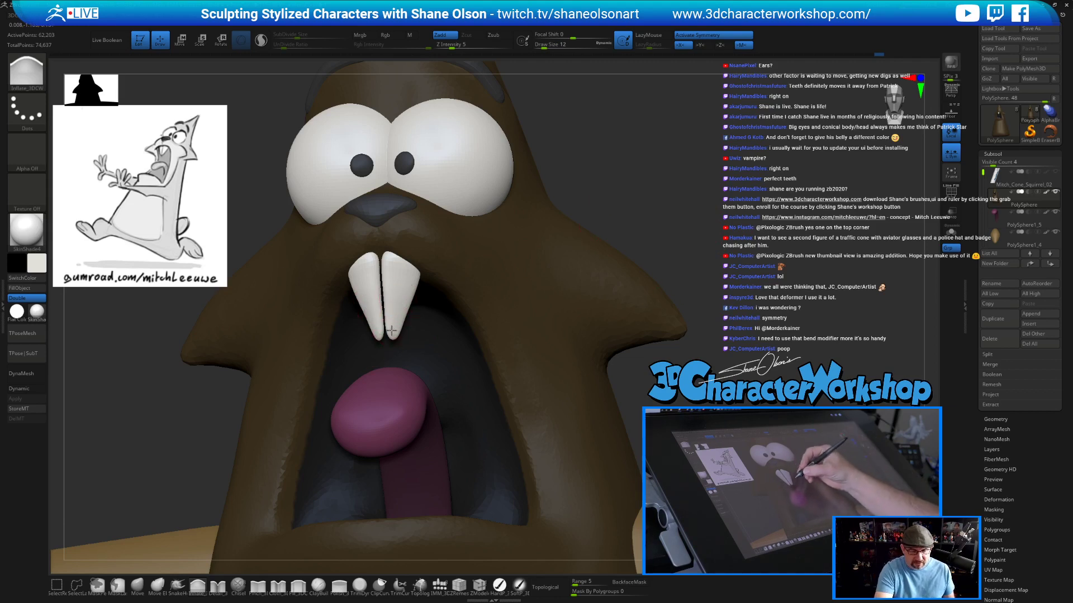
pyautogui.moveTo(393, 333); pyautogui.dragTo(396, 267)
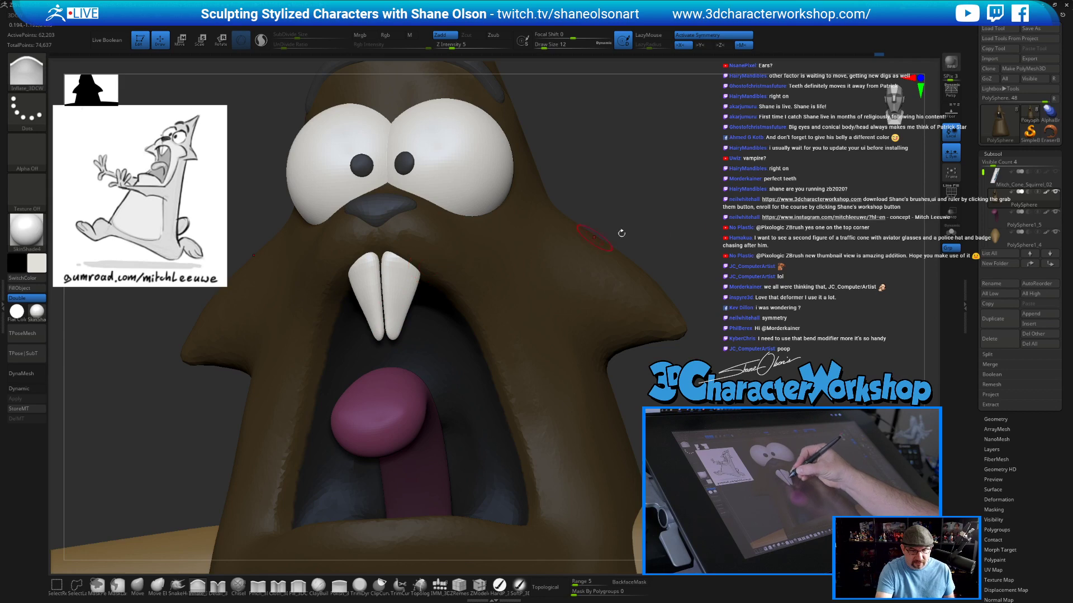
# Clear the mask from the character's head and body.
pyautogui.moveTo(703, 231); pyautogui.dragTo(613, 224)
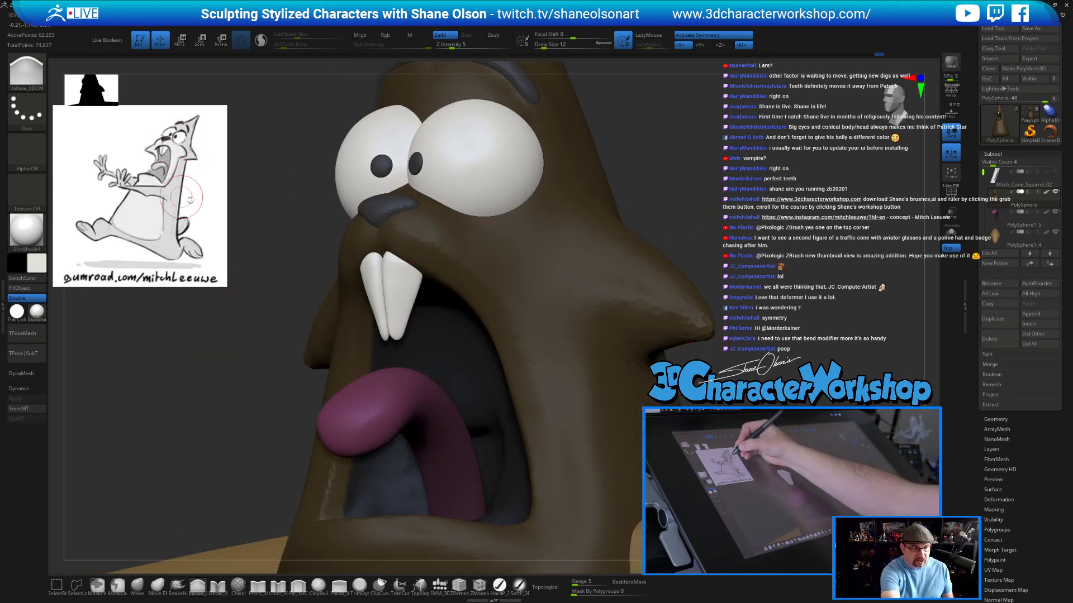
pyautogui.keyDown('alt'); pyautogui.moveTo(690, 280); pyautogui.dragTo(659, 246); pyautogui.keyUp('alt')
pyautogui.moveTo(631, 312); pyautogui.dragTo(597, 295)
pyautogui.keyDown('alt'); pyautogui.moveTo(527, 257); pyautogui.dragTo(535, 340); pyautogui.keyUp('alt')
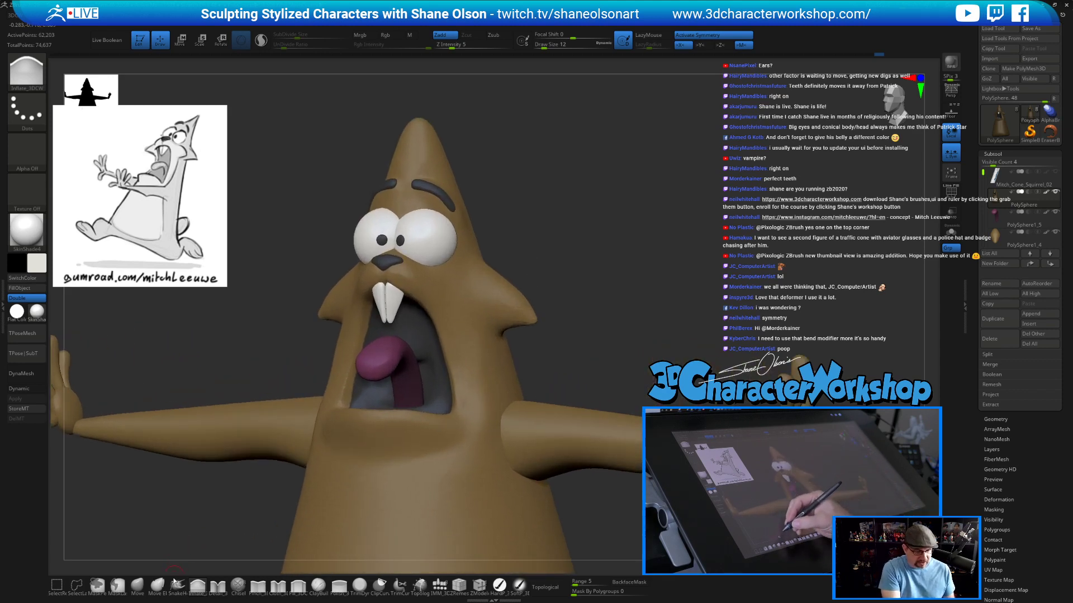
# Shorten the two front teeth with the Move brush, reducing its draw size to 20.
pyautogui.click(137, 584)
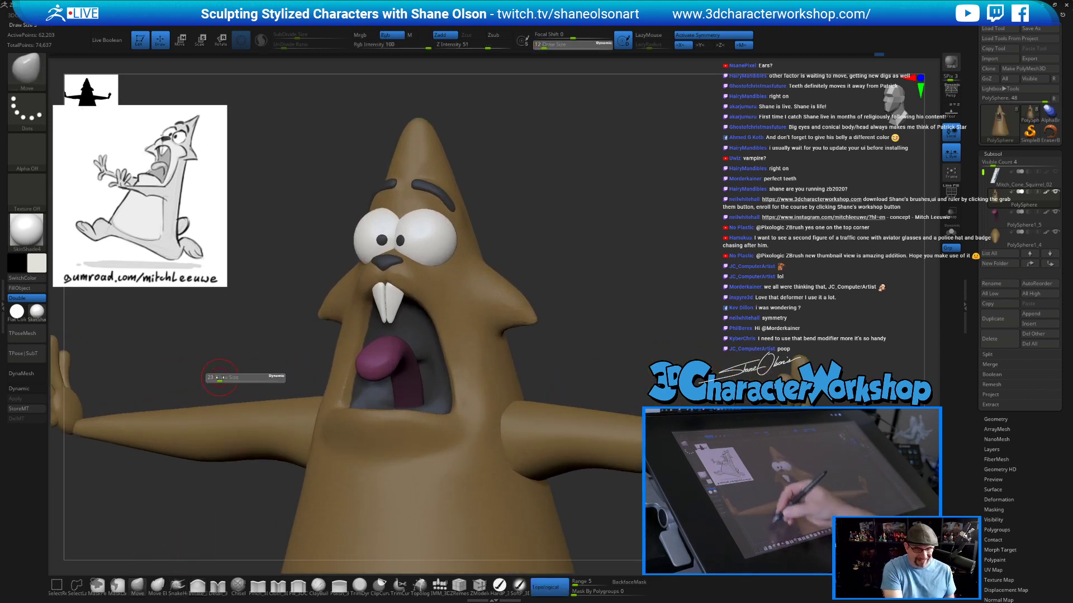
pyautogui.press(']')
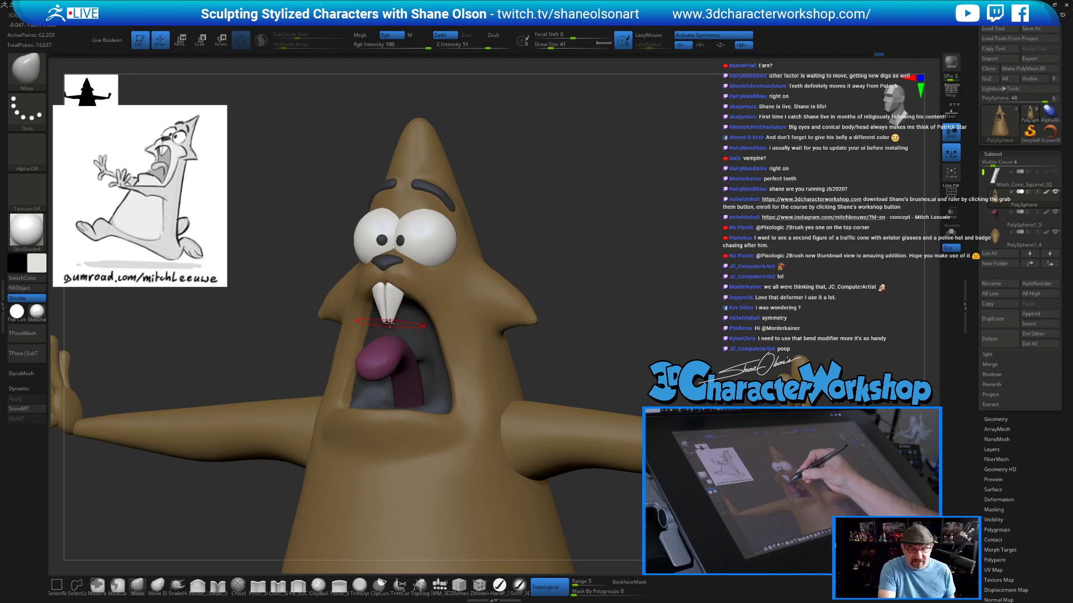
pyautogui.moveTo(413, 283); pyautogui.dragTo(397, 310, button='right')
pyautogui.moveTo(444, 280)
pyautogui.mouseDown(button='right')
pyautogui.moveTo(570, 248)
pyautogui.moveTo(563, 324)
pyautogui.mouseUp(button='right')
pyautogui.press('[')
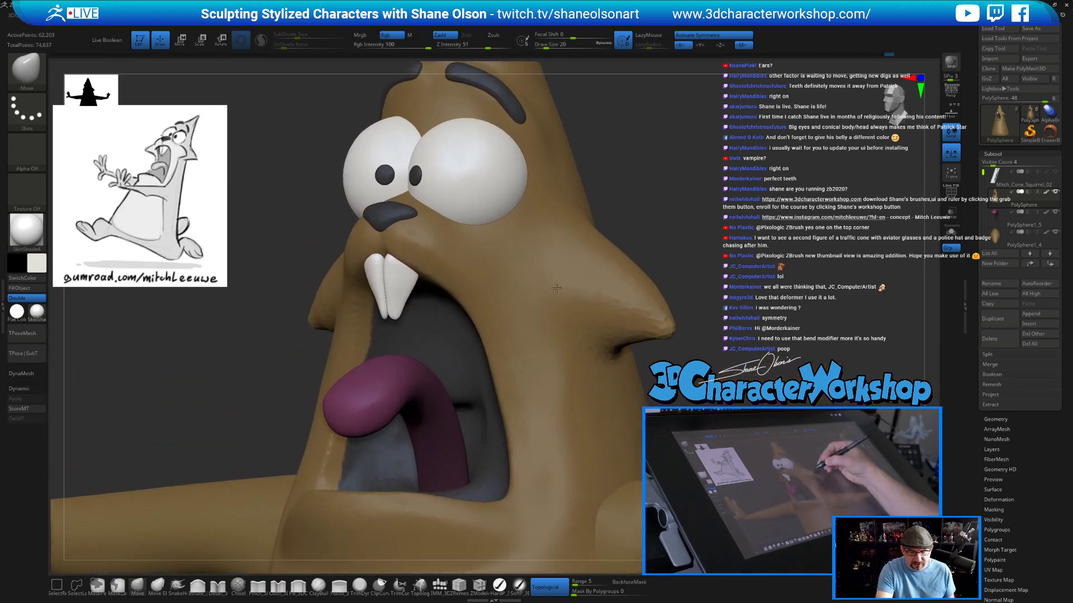
# Adjust the outline of the front teeth near their tips with a smaller Move brush at draw size 9 to 12.
pyautogui.press('s')
pyautogui.moveTo(409, 313); pyautogui.dragTo(399, 314)
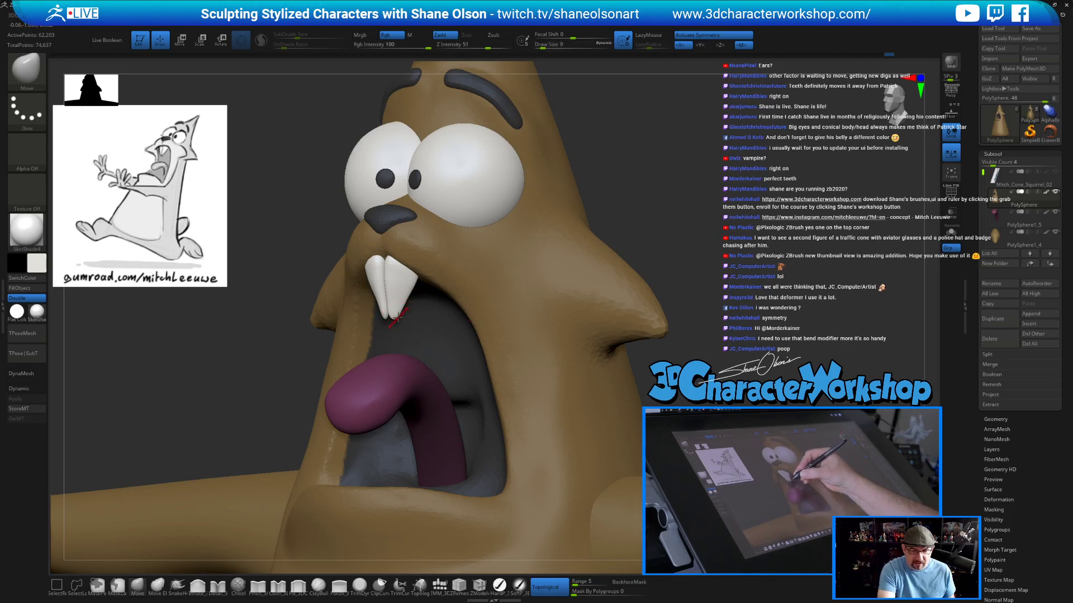
pyautogui.press(']')
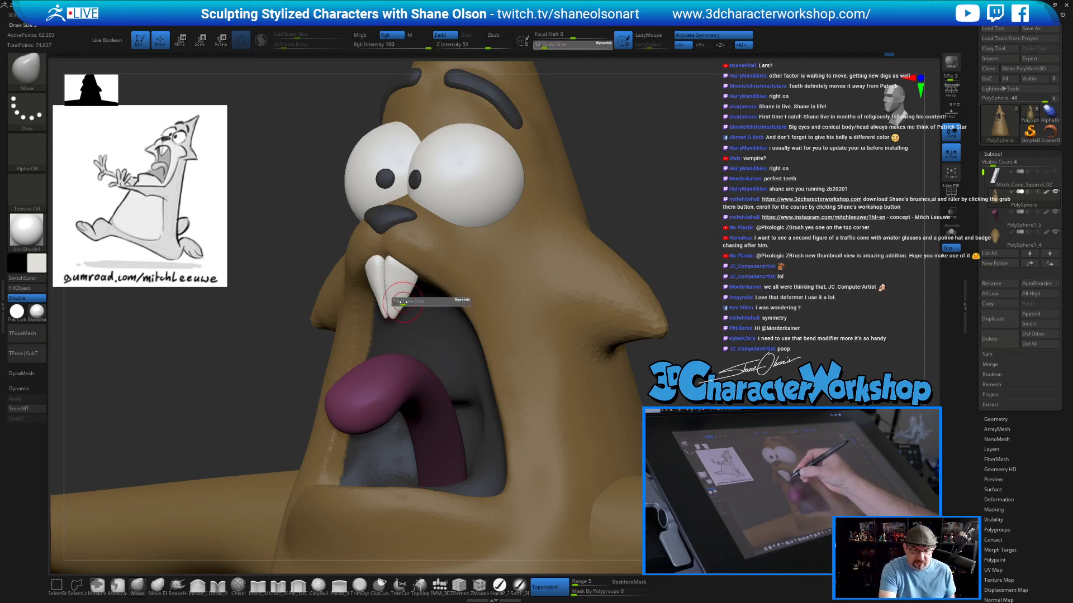
pyautogui.moveTo(631, 243); pyautogui.dragTo(700, 238)
pyautogui.keyDown('ctrl'); pyautogui.moveTo(700, 239); pyautogui.dragTo(685, 231, button='right'); pyautogui.keyUp('ctrl')
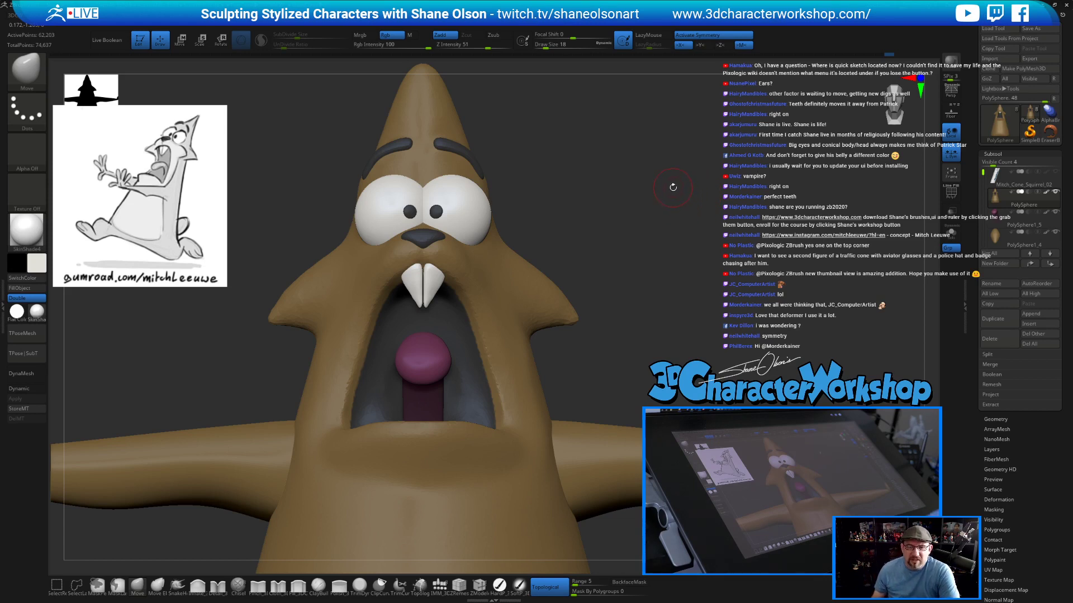
# Refine the pointed ends of both front teeth with the Move brush at draw size 11 and smooth their surface.
pyautogui.moveTo(673, 189); pyautogui.dragTo(517, 260, button='right')
pyautogui.keyDown('ctrl'); pyautogui.moveTo(549, 211); pyautogui.dragTo(508, 290, button='right'); pyautogui.keyUp('ctrl')
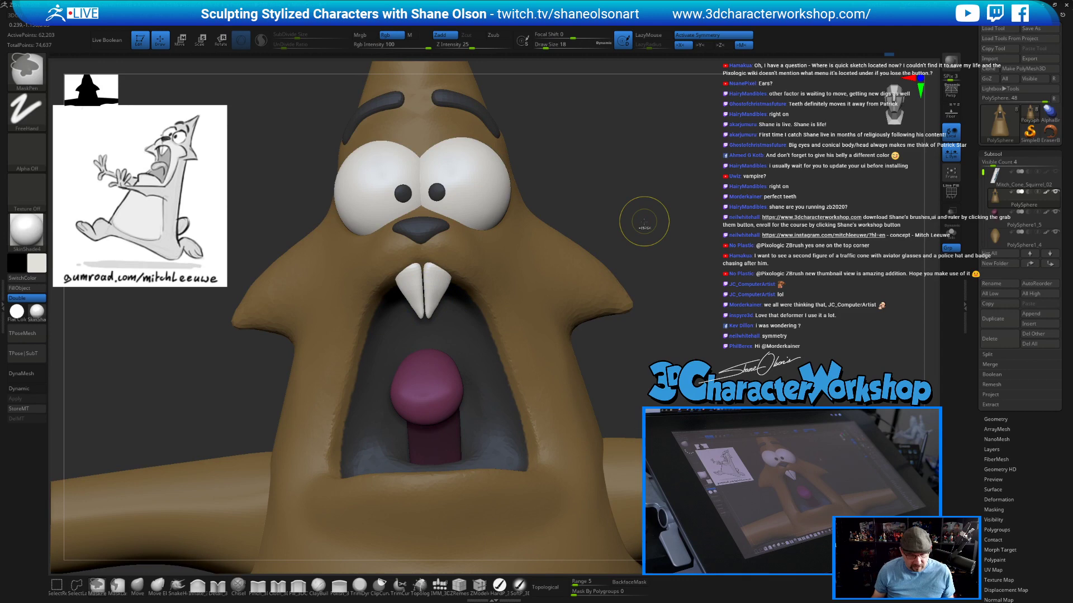
pyautogui.keyDown('shift'); pyautogui.moveTo(678, 213); pyautogui.dragTo(668, 215, button='right'); pyautogui.keyUp('shift')
pyautogui.keyDown('ctrl'); pyautogui.moveTo(699, 299); pyautogui.dragTo(696, 277, button='right'); pyautogui.keyUp('ctrl')
pyautogui.keyDown('ctrl'); pyautogui.moveTo(672, 201); pyautogui.dragTo(678, 229, button='right'); pyautogui.keyUp('ctrl')
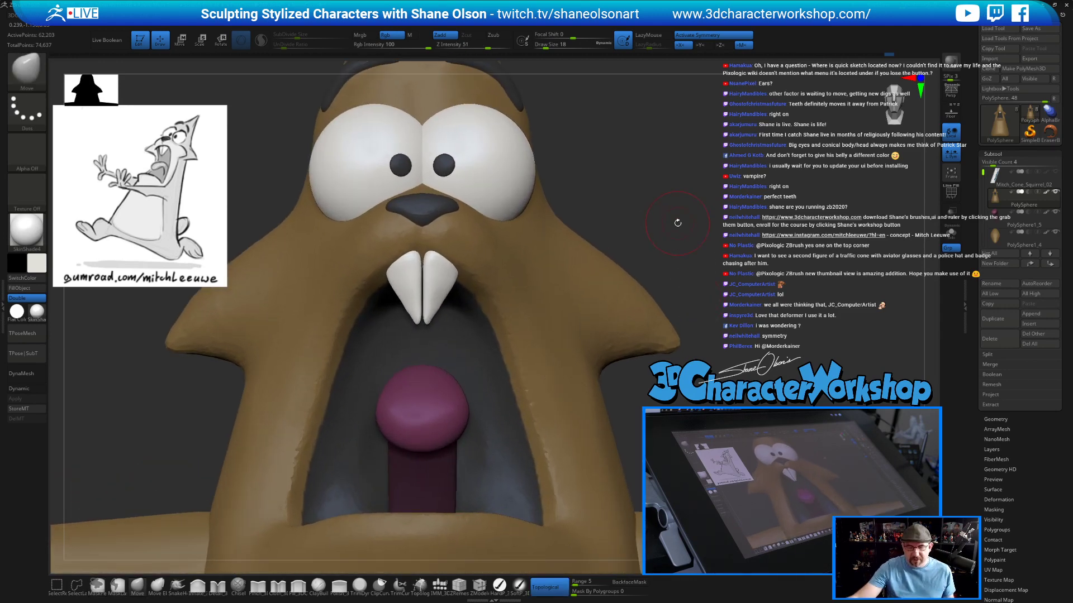
pyautogui.press('s')
pyautogui.moveTo(610, 212); pyautogui.dragTo(606, 213)
pyautogui.moveTo(610, 214); pyautogui.dragTo(575, 215, button='right')
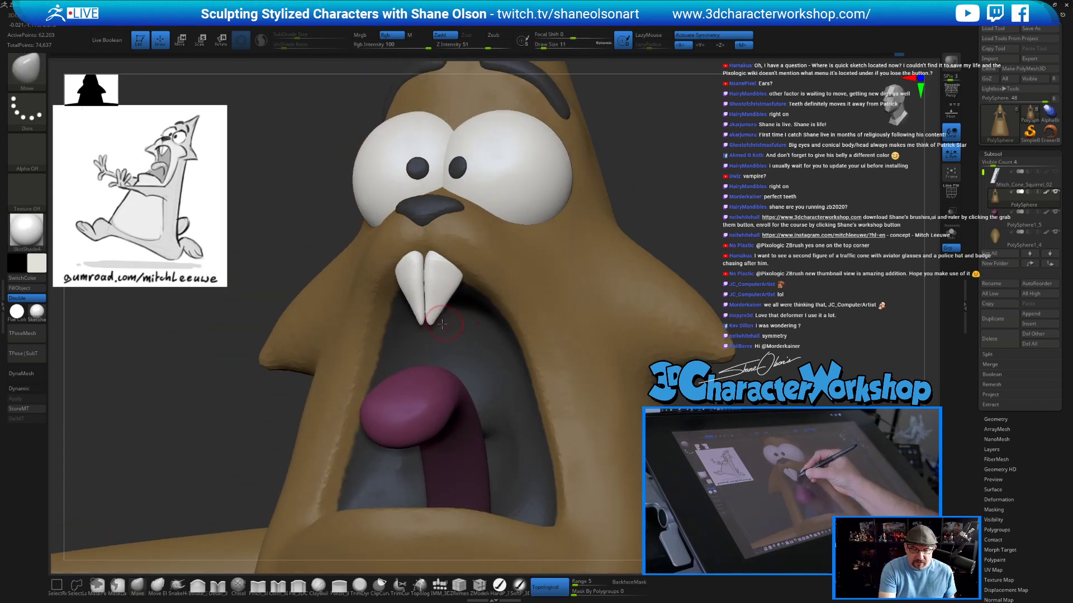
pyautogui.press('[')
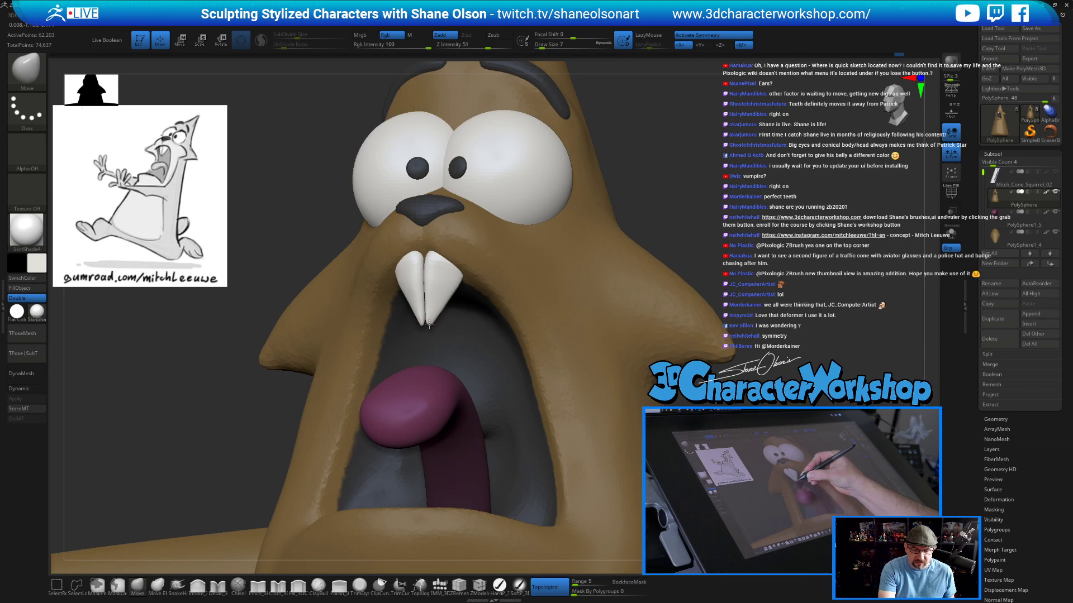
pyautogui.press(']')
pyautogui.moveTo(440, 307); pyautogui.dragTo(437, 317)
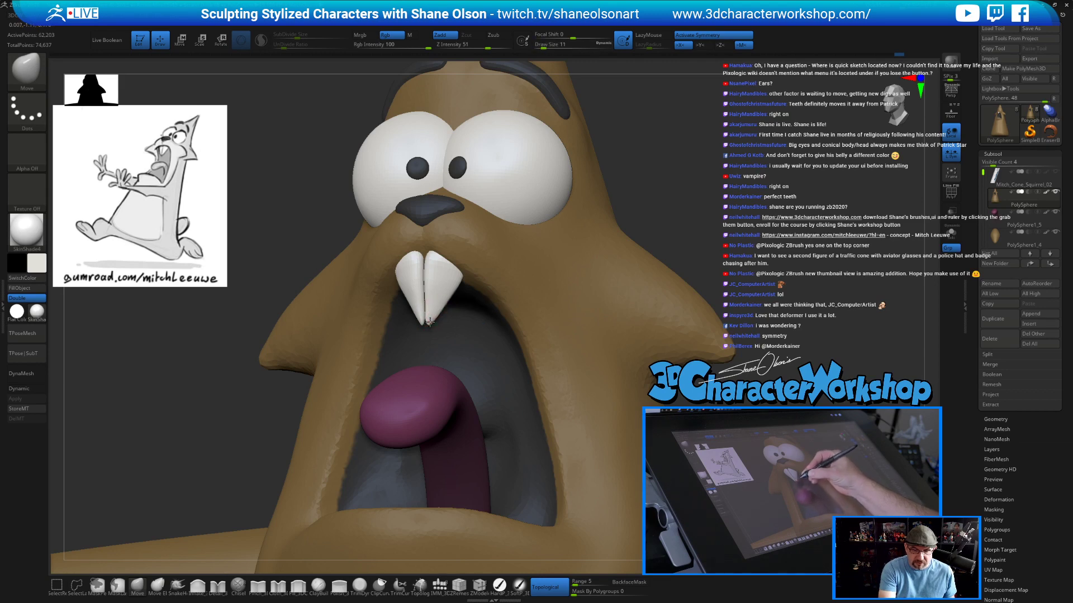
pyautogui.moveTo(425, 282)
pyautogui.keyDown('shift'); pyautogui.mouseDown()
pyautogui.moveTo(421, 294)
pyautogui.moveTo(424, 271)
pyautogui.mouseUp(); pyautogui.keyUp('shift')
# Crease the area where the front teeth meet the upper lip, using the Detail_3DCW brush at draw size 20.
pyautogui.moveTo(444, 268)
pyautogui.mouseDown(button='right')
pyautogui.moveTo(709, 266)
pyautogui.moveTo(651, 183)
pyautogui.moveTo(595, 342)
pyautogui.moveTo(576, 241)
pyautogui.mouseUp(button='right')
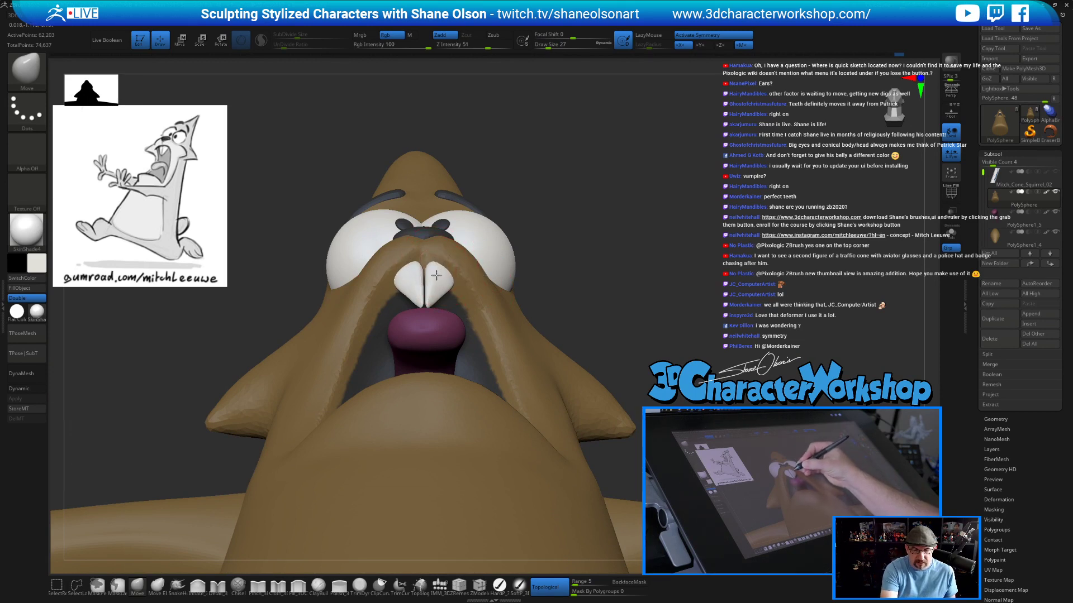
pyautogui.moveTo(531, 249); pyautogui.dragTo(597, 247, button='right')
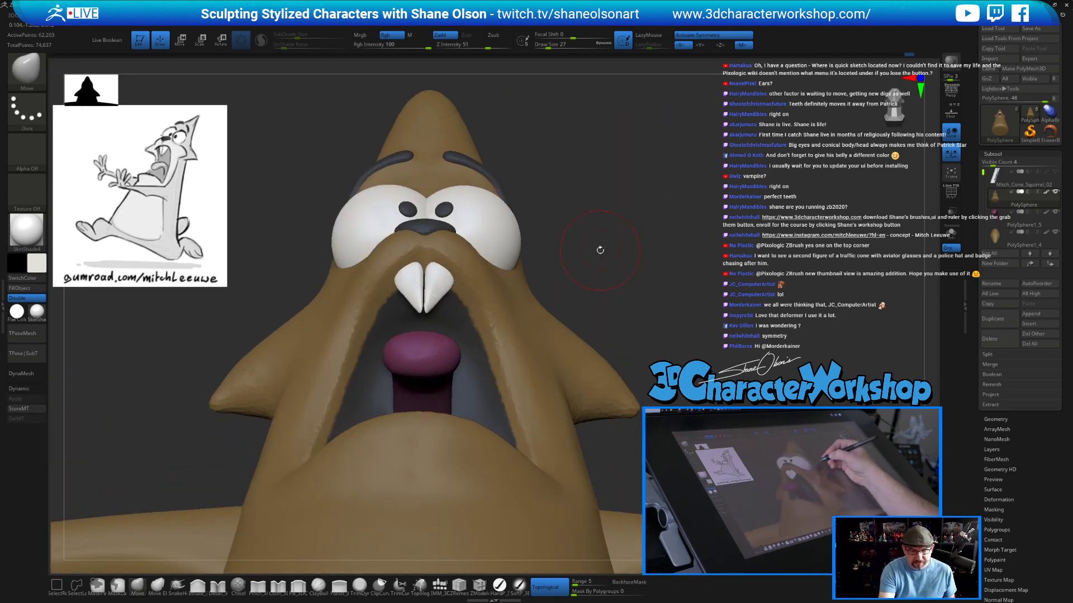
pyautogui.click(217, 585)
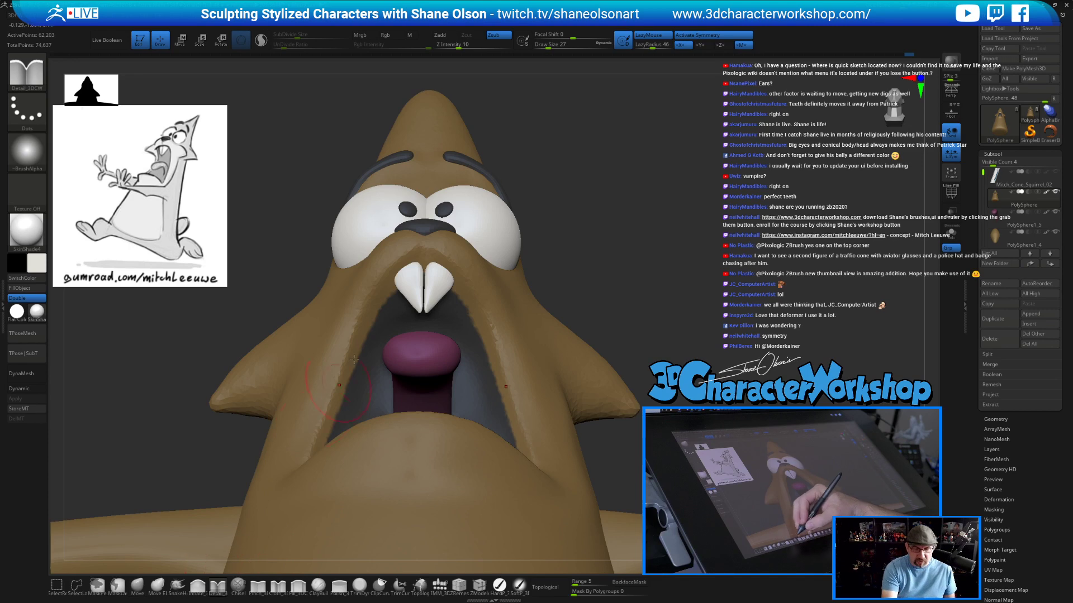
pyautogui.press('s')
pyautogui.moveTo(410, 276); pyautogui.dragTo(406, 276)
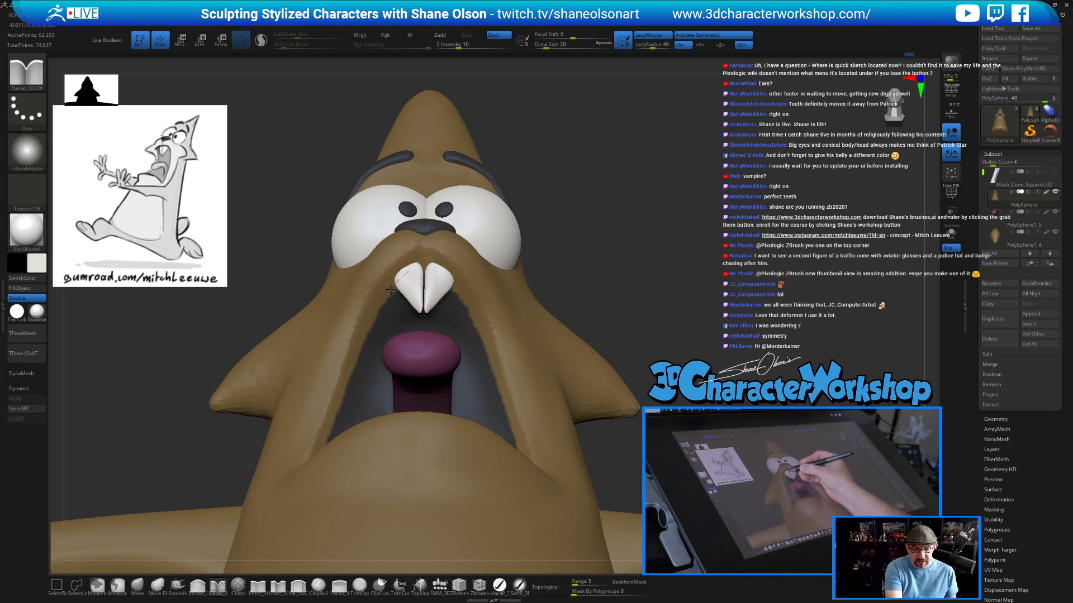
pyautogui.moveTo(615, 281); pyautogui.dragTo(621, 286, button='right')
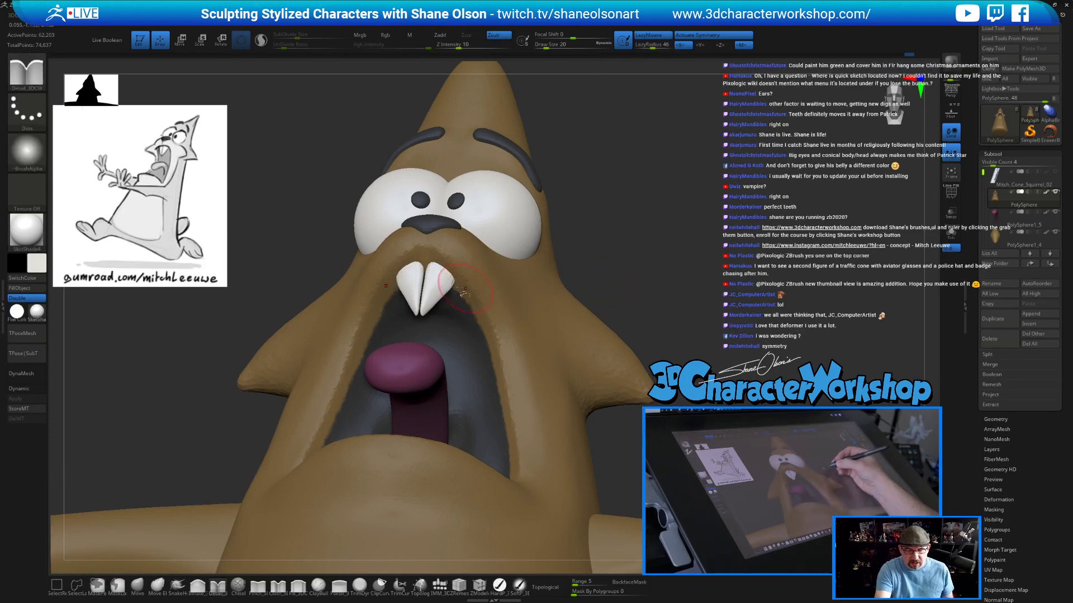
# Hide the front teeth and define the inner edge of the upper lip beneath the nose, smoothing the roof of the mouth.
pyautogui.keyDown('ctrl'); pyautogui.keyDown('shift'); pyautogui.click(442, 281); pyautogui.keyUp('shift'); pyautogui.keyUp('ctrl')
pyautogui.keyDown('ctrl'); pyautogui.keyDown('shift'); pyautogui.click(442, 280); pyautogui.keyUp('shift'); pyautogui.keyUp('ctrl')
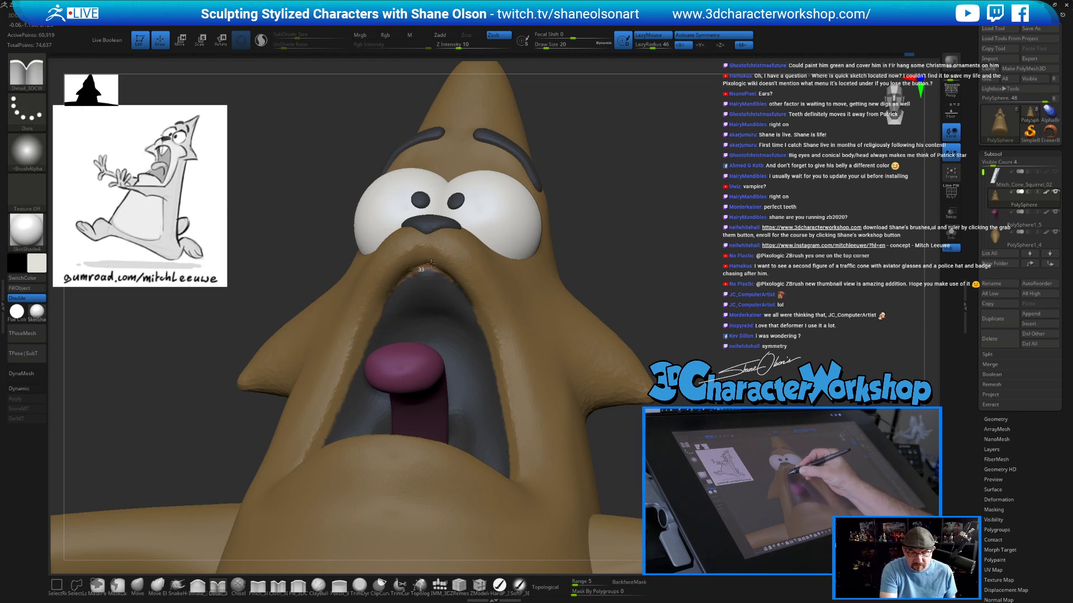
pyautogui.moveTo(448, 287); pyautogui.dragTo(435, 232, button='right')
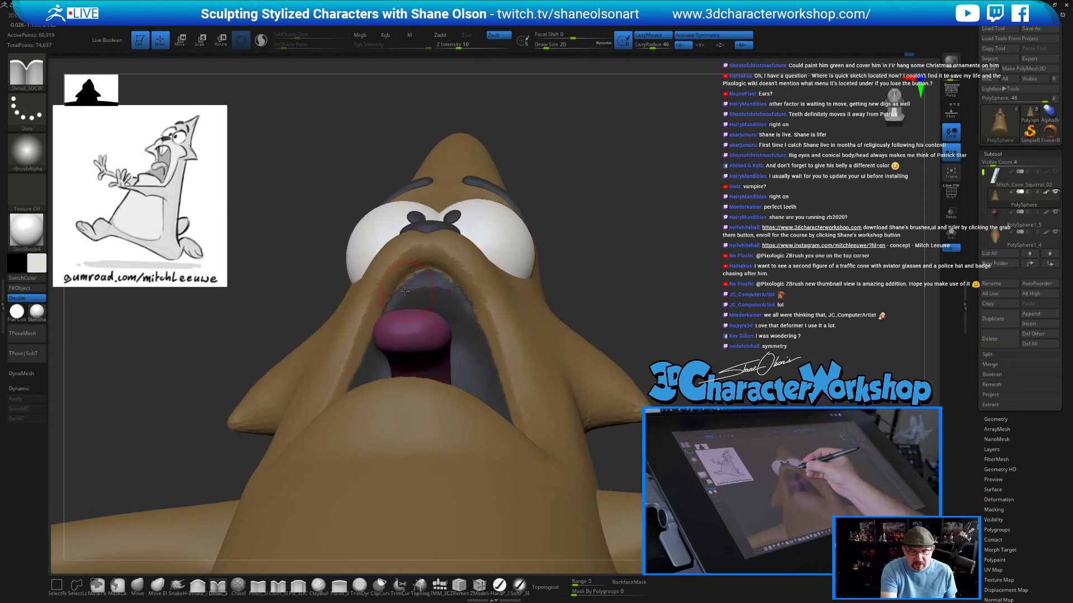
pyautogui.moveTo(440, 271); pyautogui.dragTo(436, 300, button='right')
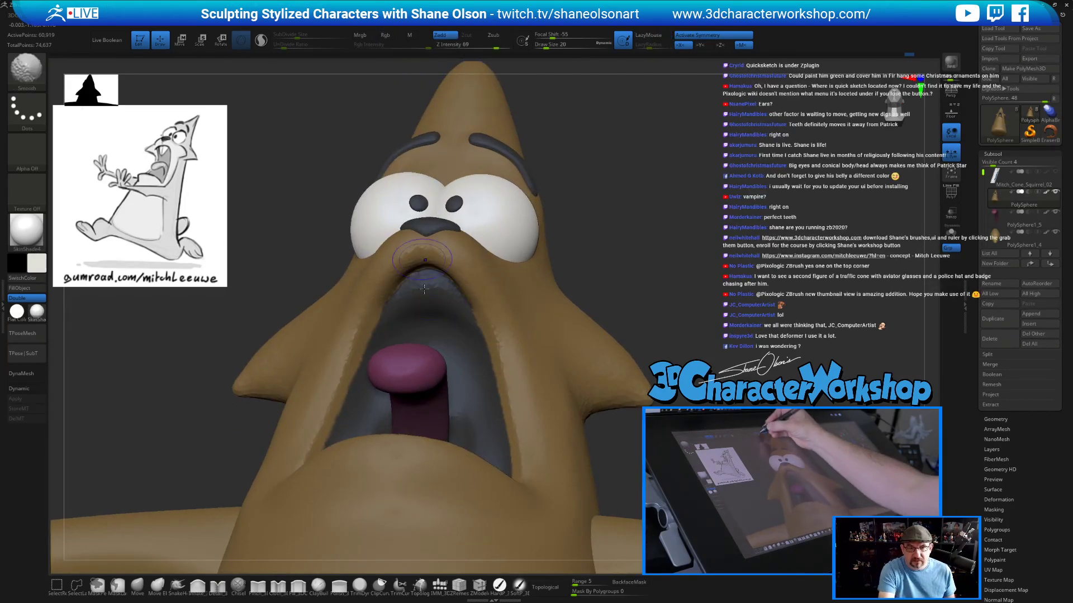
pyautogui.moveTo(429, 302); pyautogui.dragTo(420, 306, button='right')
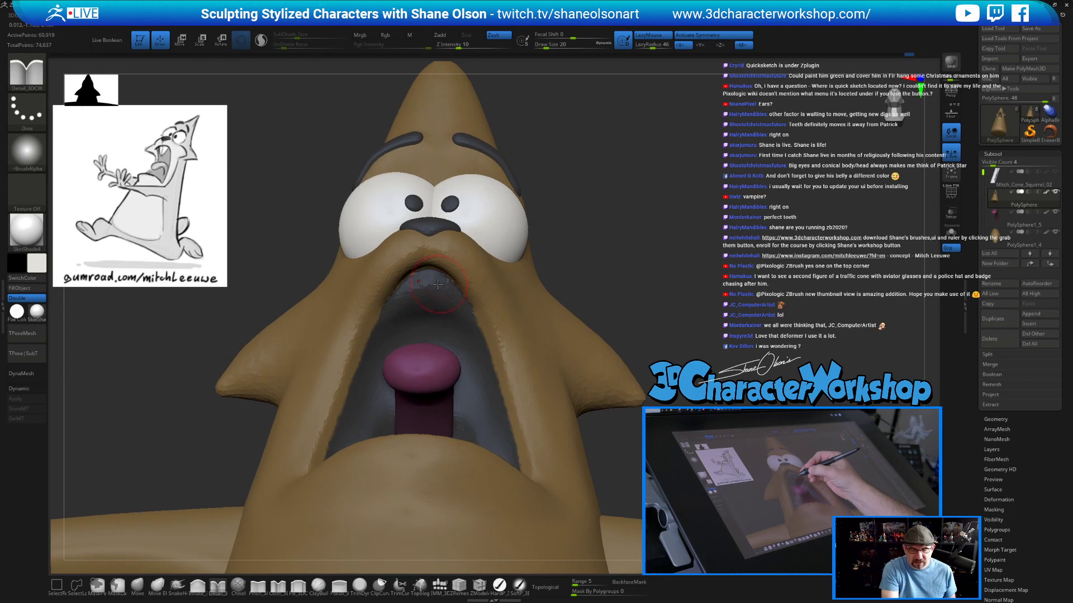
pyautogui.moveTo(630, 289)
pyautogui.mouseDown()
pyautogui.moveTo(553, 288)
pyautogui.moveTo(633, 285)
pyautogui.mouseUp()
# Sharpen the mouth's inner rim along the sides and lower lip at draw size 12, and smooth the mouth interior.
pyautogui.moveTo(420, 342); pyautogui.dragTo(382, 319, button='right')
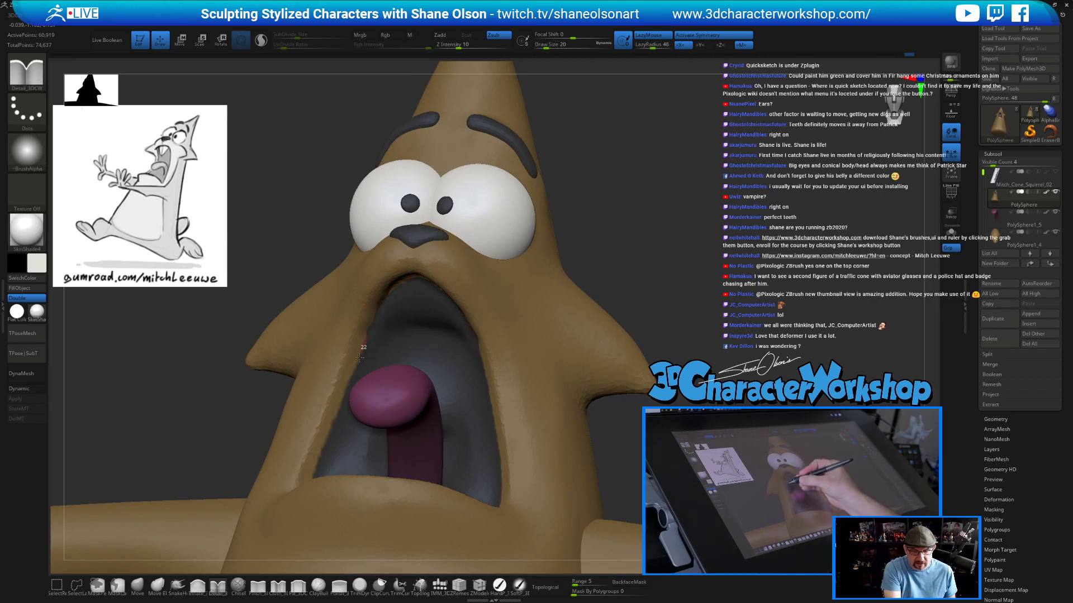
pyautogui.press('ctrl')
pyautogui.moveTo(392, 350); pyautogui.dragTo(384, 360, button='right')
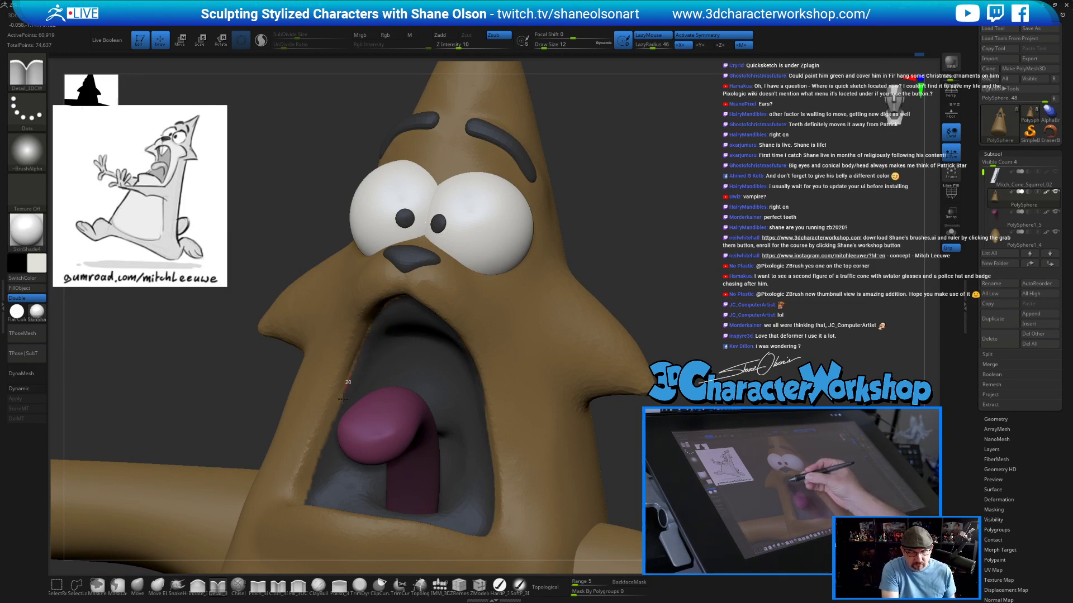
pyautogui.moveTo(423, 361)
pyautogui.mouseDown(button='right')
pyautogui.moveTo(464, 360)
pyautogui.moveTo(414, 364)
pyautogui.mouseUp(button='right')
pyautogui.moveTo(371, 399); pyautogui.dragTo(346, 385, button='right')
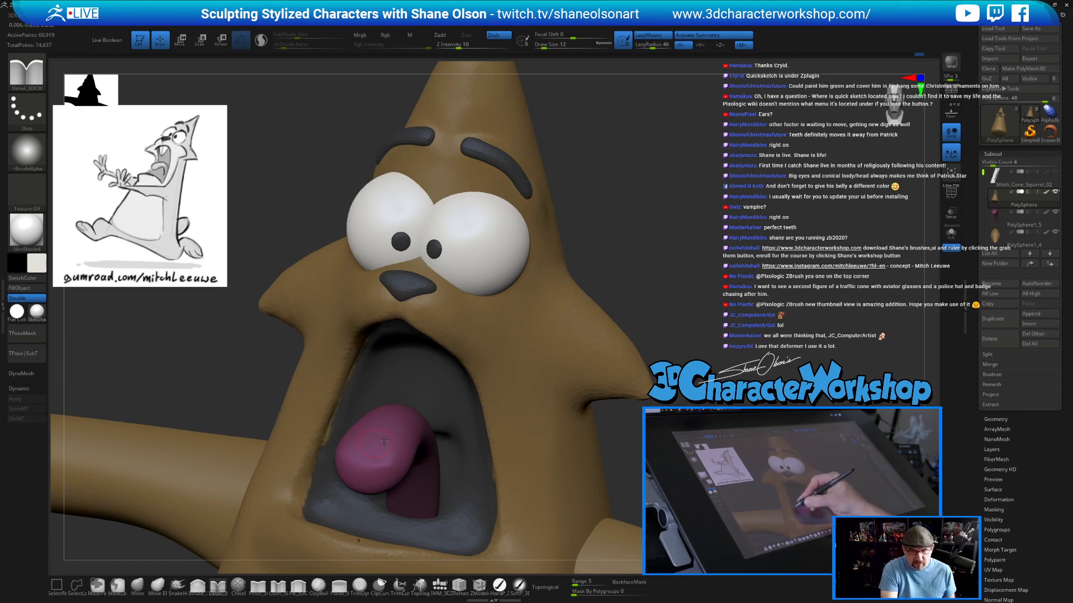
pyautogui.moveTo(674, 319)
pyautogui.keyDown('ctrl'); pyautogui.mouseDown(button='right')
pyautogui.moveTo(680, 357)
pyautogui.moveTo(556, 391)
pyautogui.moveTo(547, 459)
pyautogui.mouseUp(button='right'); pyautogui.keyUp('ctrl')
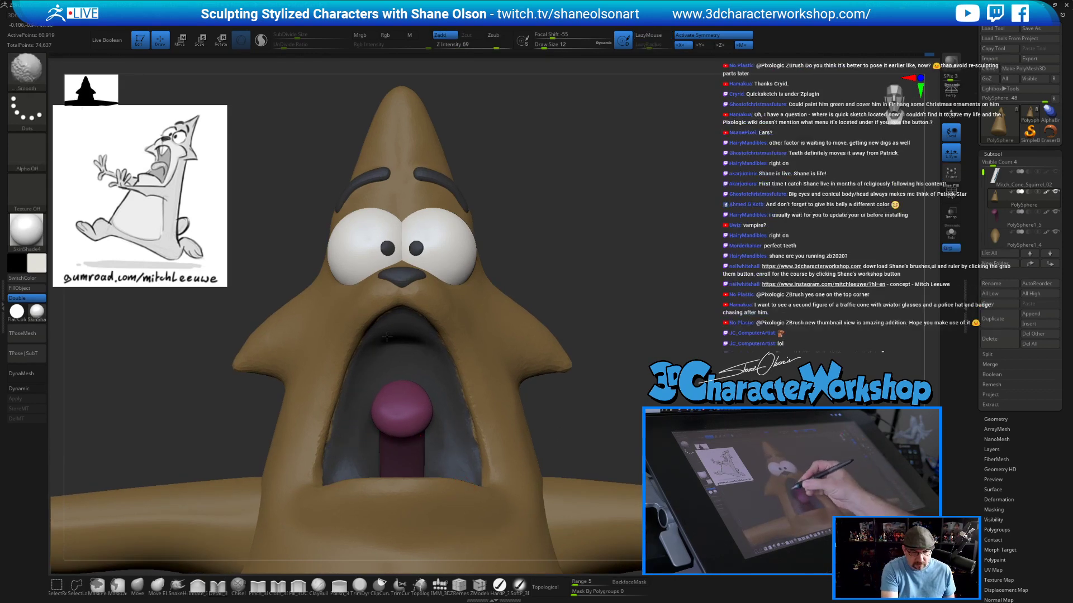
pyautogui.press('alt')
pyautogui.moveTo(632, 387); pyautogui.dragTo(584, 403, button='right')
# Clean up the paint boundary around the mouth with the hard paint brush, using sampled colours and a draw size of 9.
pyautogui.click(499, 586)
pyautogui.press('c')
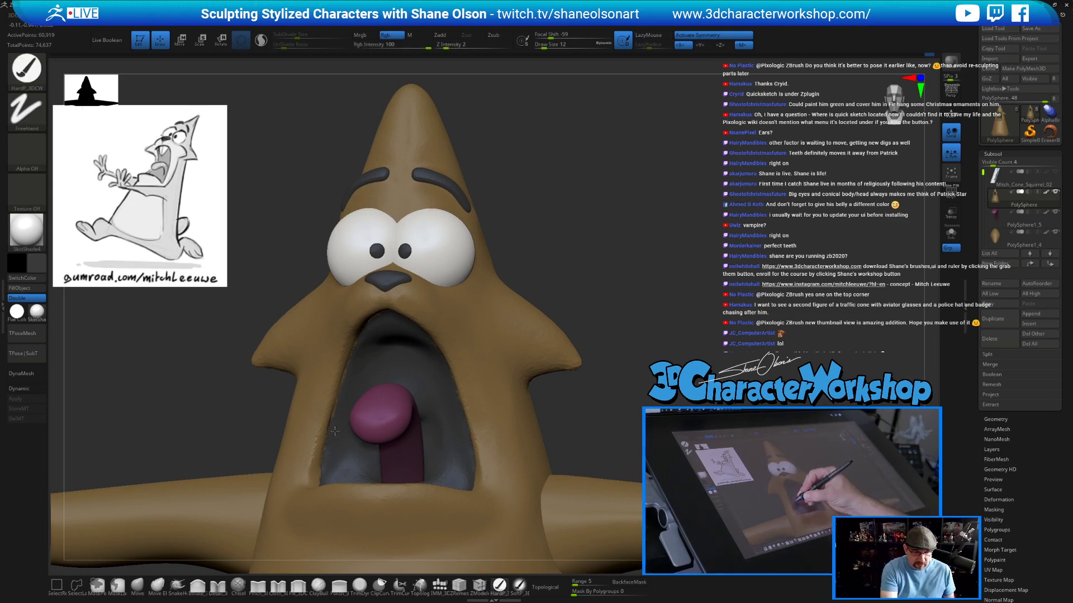
pyautogui.press('z')
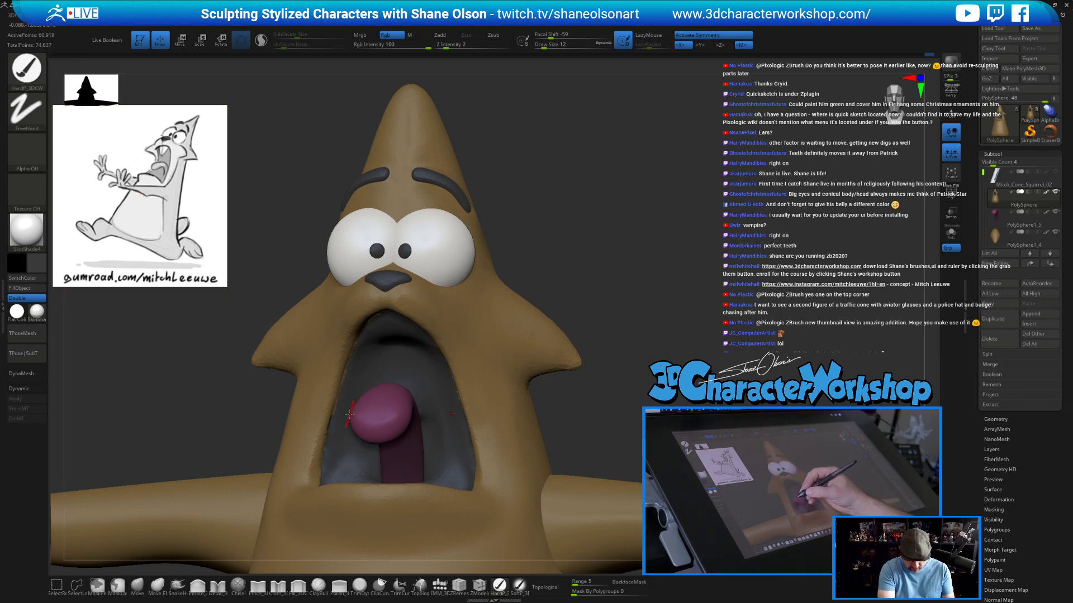
pyautogui.moveTo(347, 388); pyautogui.dragTo(378, 326, button='right')
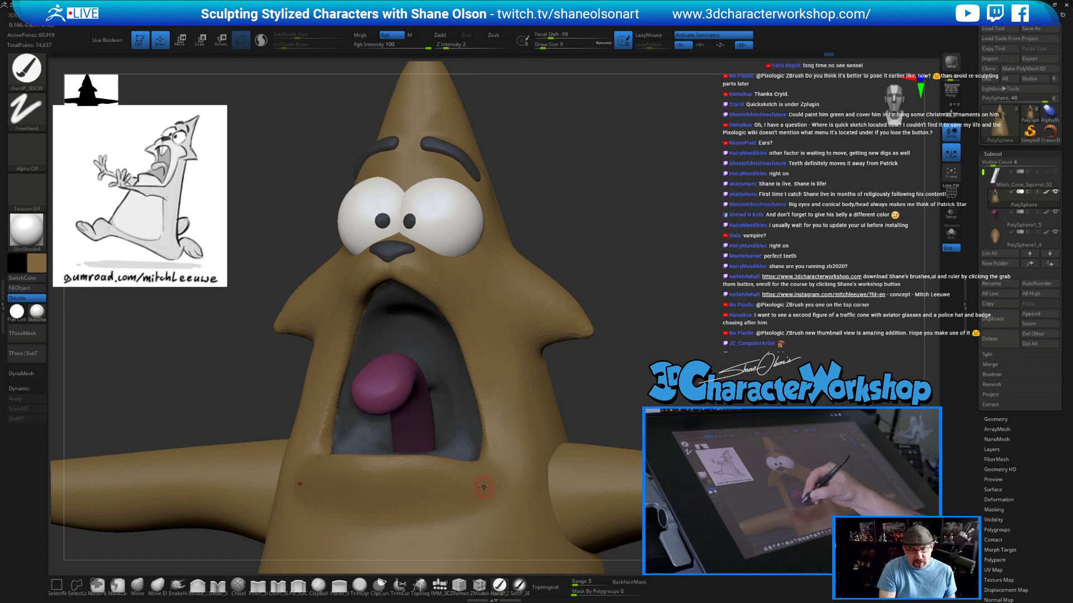
pyautogui.keyDown('alt'); pyautogui.moveTo(625, 416); pyautogui.dragTo(630, 448); pyautogui.keyUp('alt')
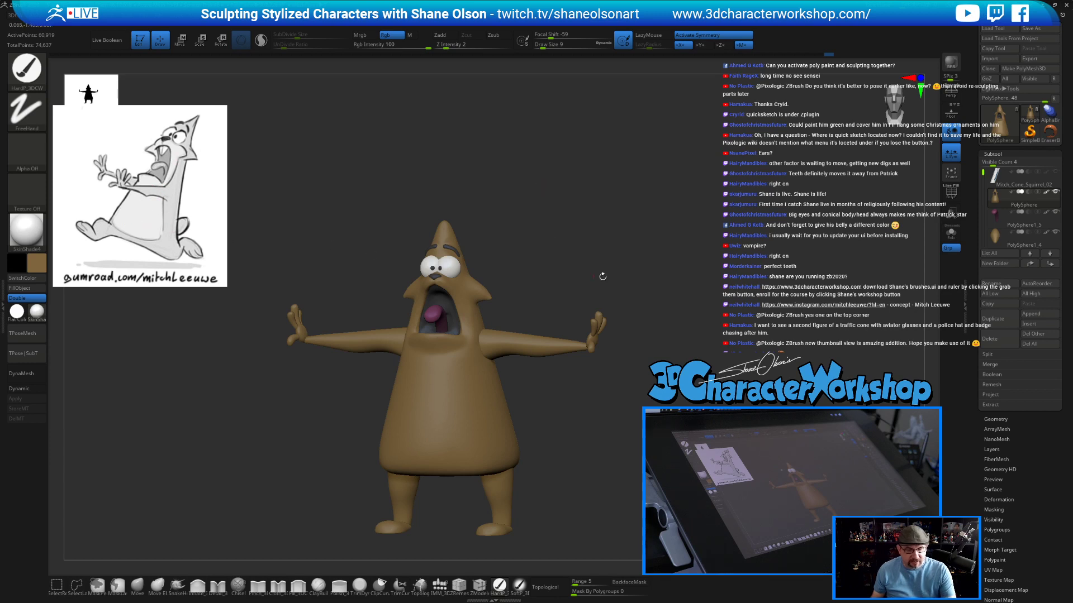
# Set up the Fill_3DCW brush with RGB colouring on at draw size 33, and choose a light tan colour.
pyautogui.moveTo(643, 230); pyautogui.dragTo(552, 277)
pyautogui.keyDown('alt'); pyautogui.moveTo(596, 447); pyautogui.dragTo(592, 366); pyautogui.keyUp('alt')
pyautogui.click(291, 588)
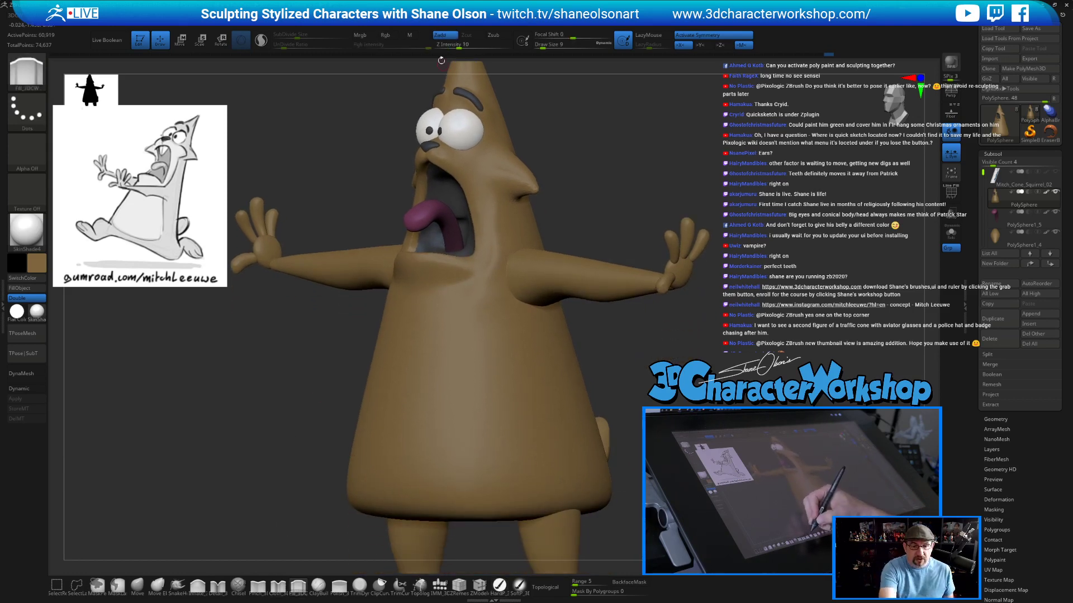
pyautogui.click(390, 35)
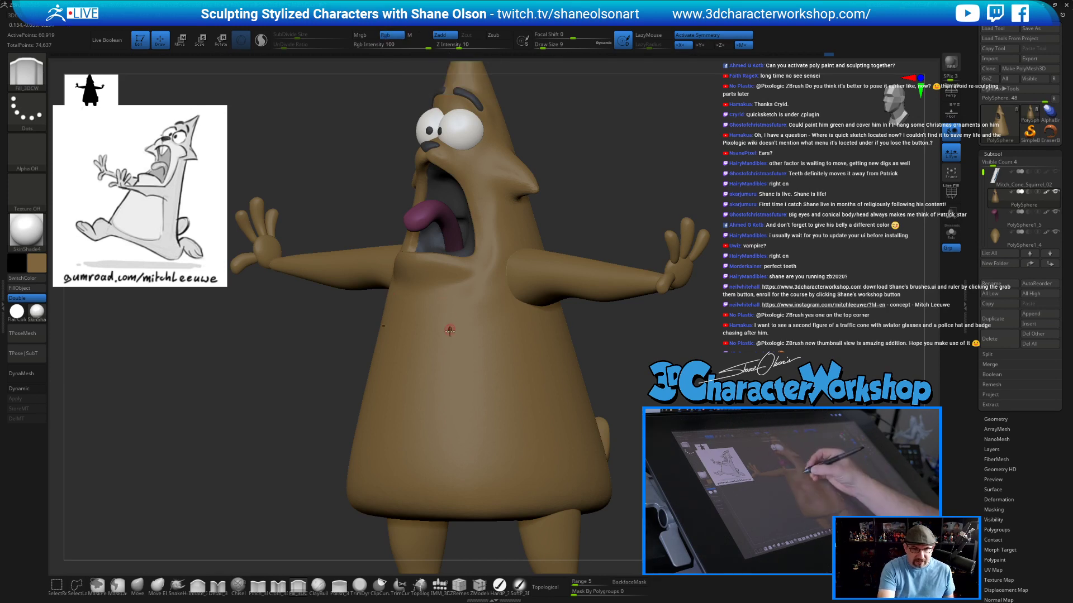
pyautogui.press('s')
pyautogui.moveTo(456, 332); pyautogui.dragTo(446, 336)
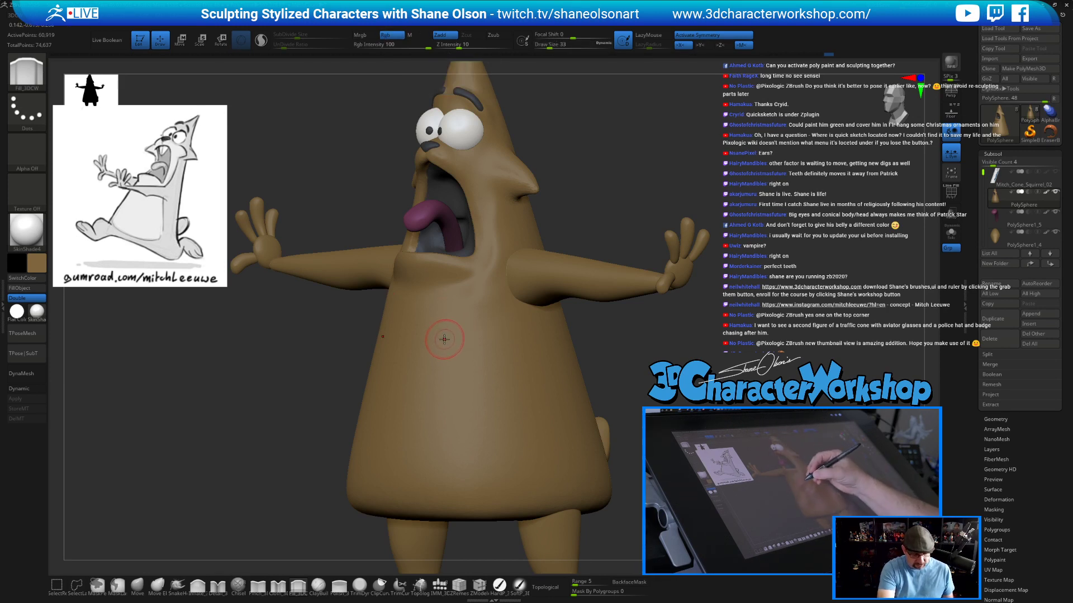
pyautogui.click(41, 267)
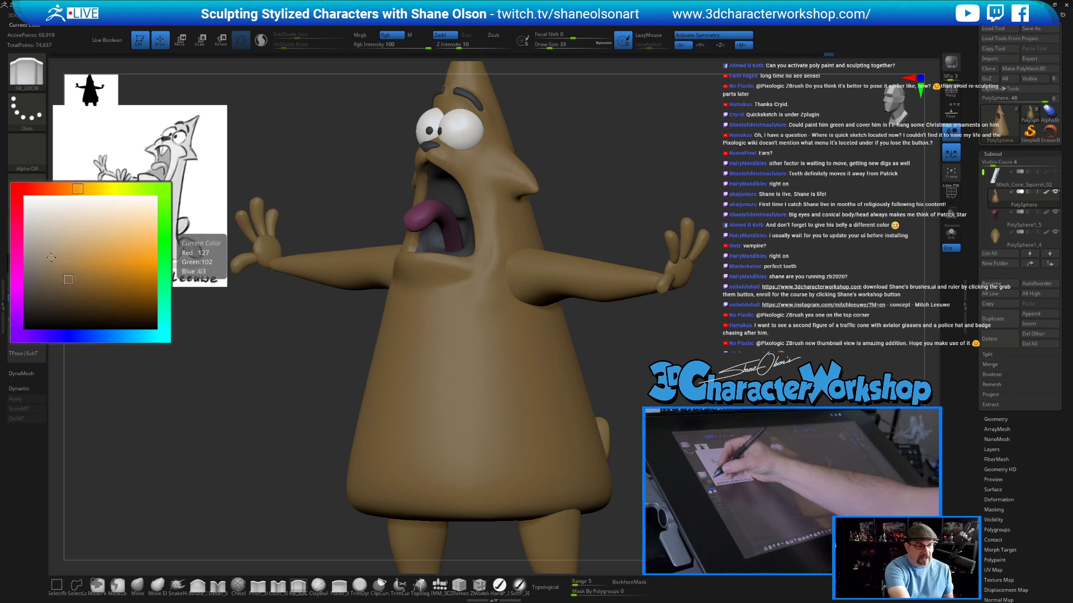
pyautogui.click(77, 234)
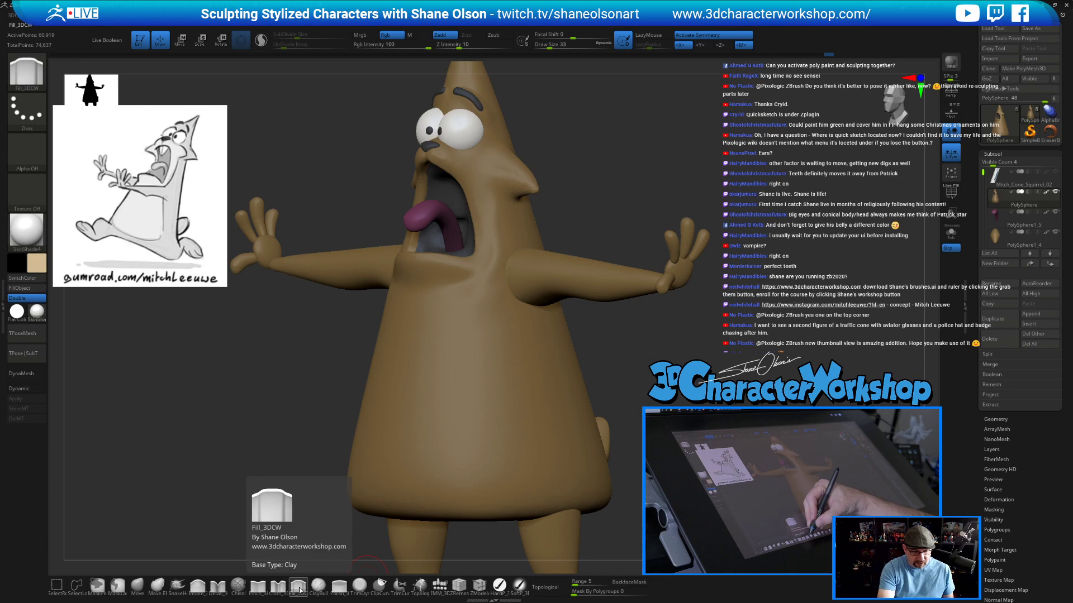
# Try sculpting and painting a light tan stripe down the belly with the ClayBuildup brush, and undo it.
pyautogui.click(320, 586)
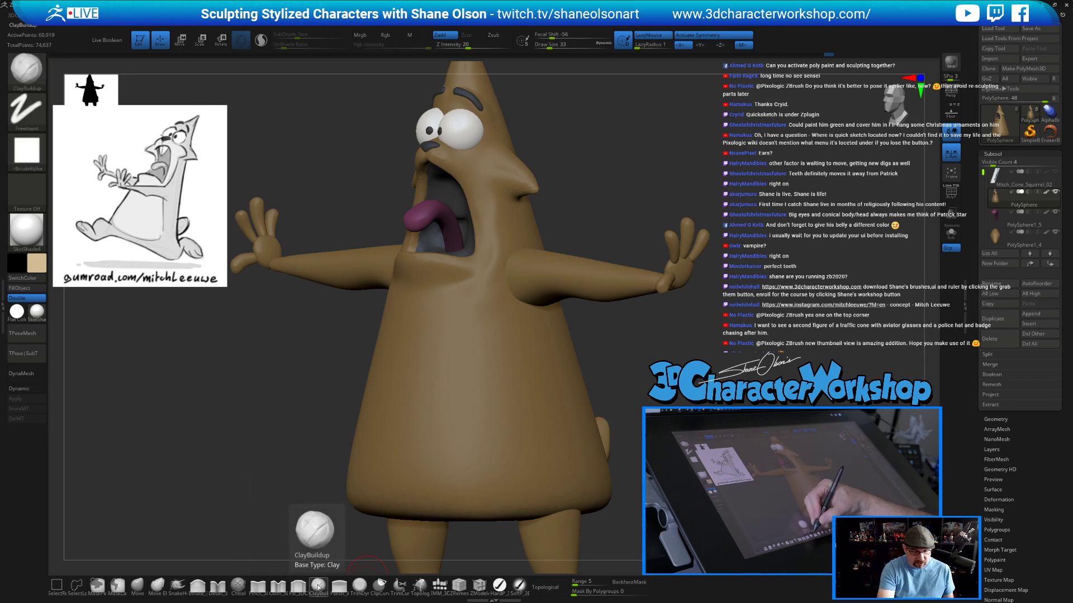
pyautogui.click(389, 35)
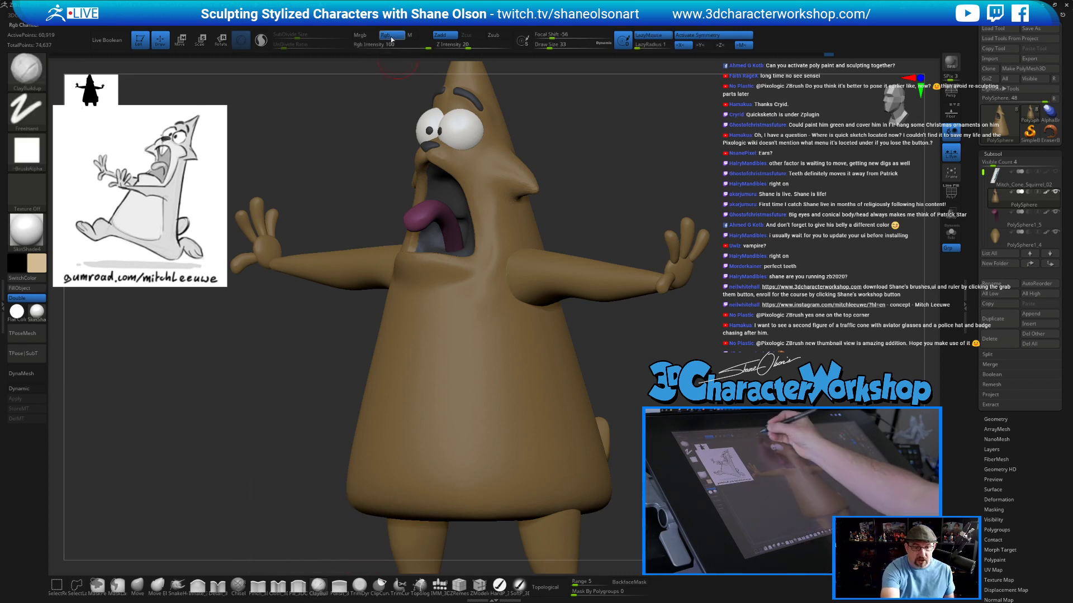
pyautogui.moveTo(451, 316); pyautogui.dragTo(448, 453)
pyautogui.moveTo(516, 444)
pyautogui.mouseDown(button='right')
pyautogui.moveTo(548, 437)
pyautogui.moveTo(518, 459)
pyautogui.mouseUp(button='right')
pyautogui.hotkey('ctrl', 'z')
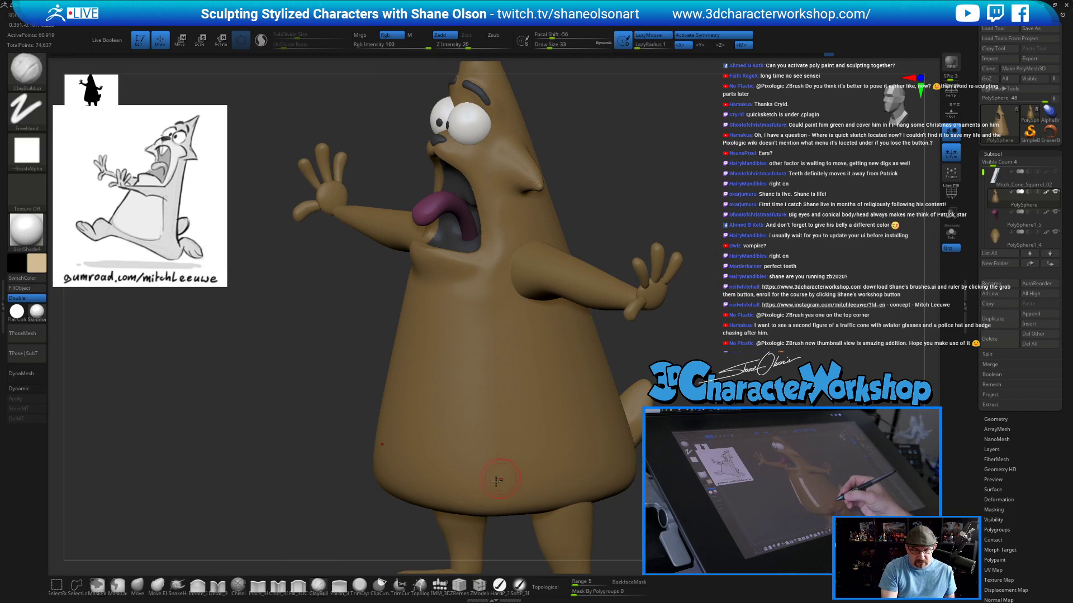
# Test combined sculpting and painting on the belly with the Fill_3DCW brush, undo the stroke, and return to ClayBuildup.
pyautogui.click(296, 586)
pyautogui.moveTo(445, 311); pyautogui.dragTo(442, 448)
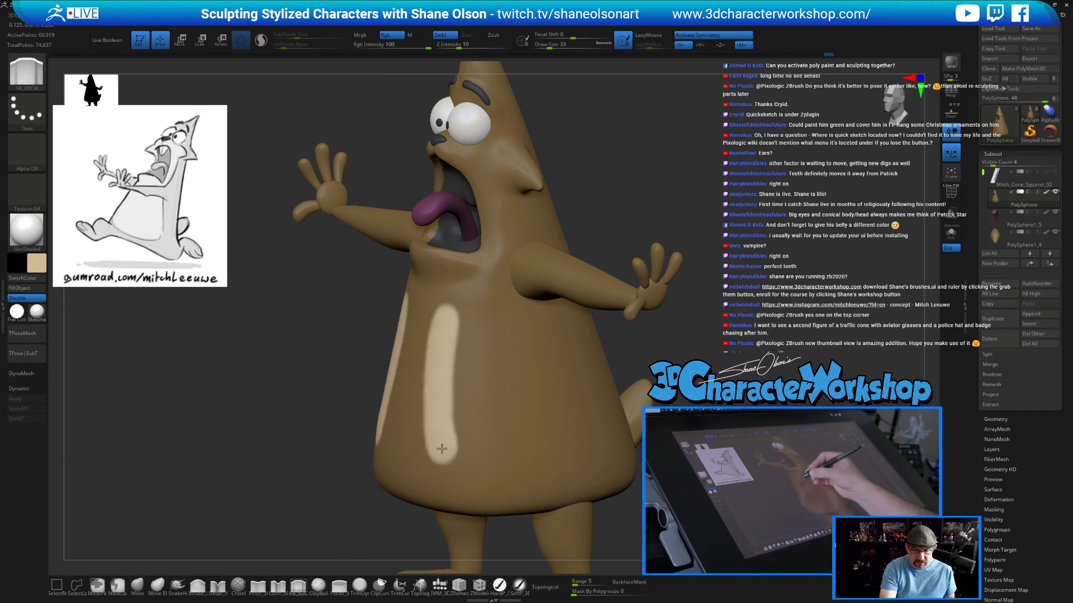
pyautogui.hotkey('ctrl', 'z')
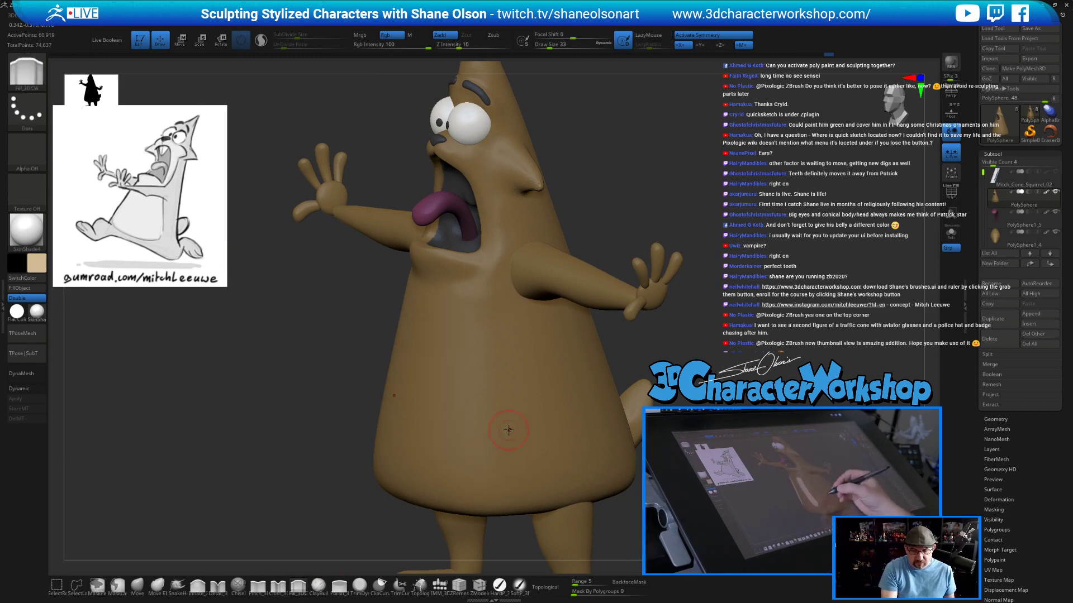
pyautogui.click(318, 585)
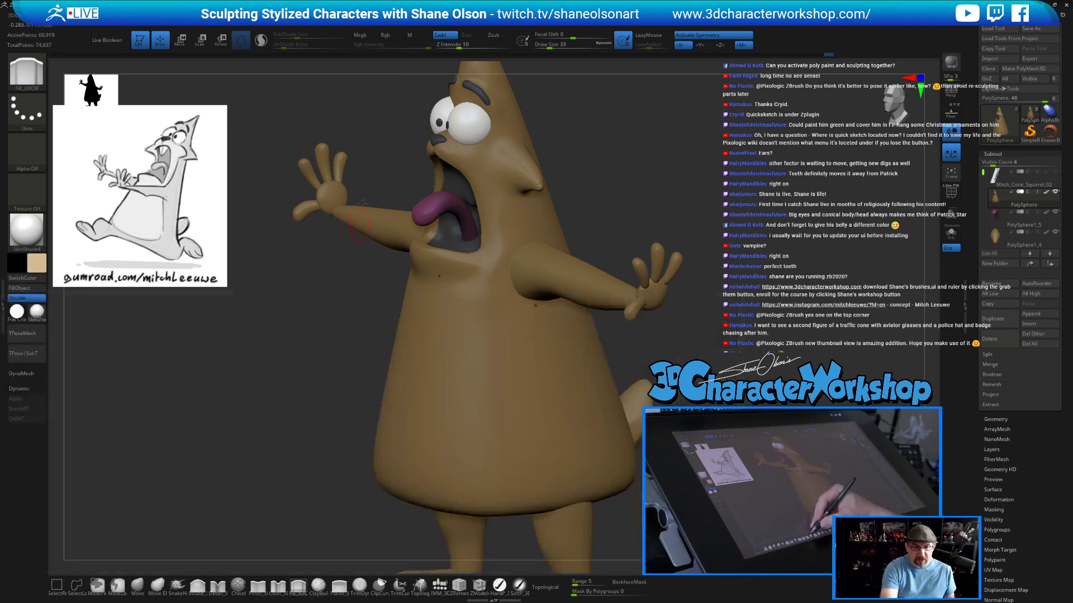
pyautogui.click(318, 582)
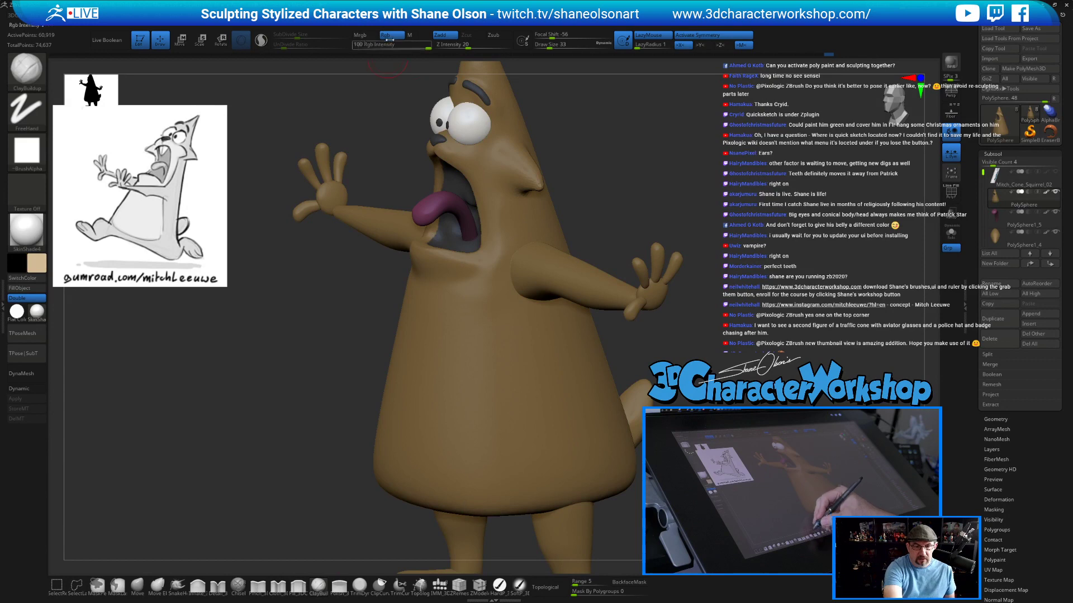
# Save the squirrel over the existing Mitch_Cone_Squirrel_02 ZTool file in the Twitch folder.
pyautogui.moveTo(519, 436); pyautogui.dragTo(603, 349, button='right')
pyautogui.moveTo(754, 350); pyautogui.dragTo(700, 357, button='right')
pyautogui.moveTo(718, 261); pyautogui.dragTo(760, 262, button='right')
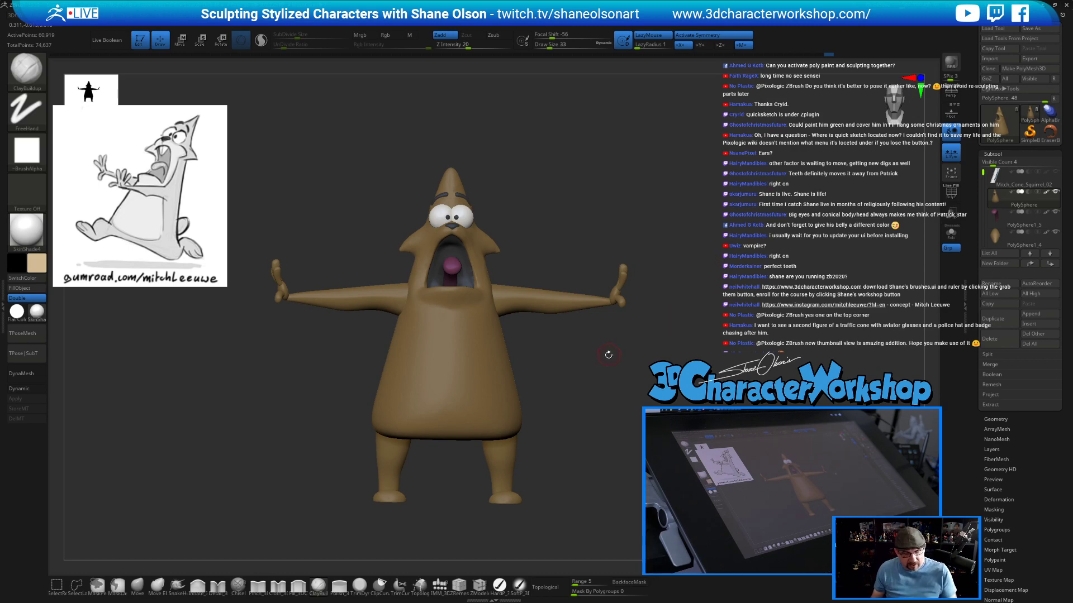
pyautogui.moveTo(249, 403); pyautogui.dragTo(331, 356, button='right')
pyautogui.keyDown('alt'); pyautogui.moveTo(426, 369); pyautogui.dragTo(356, 352, button='right'); pyautogui.keyUp('alt')
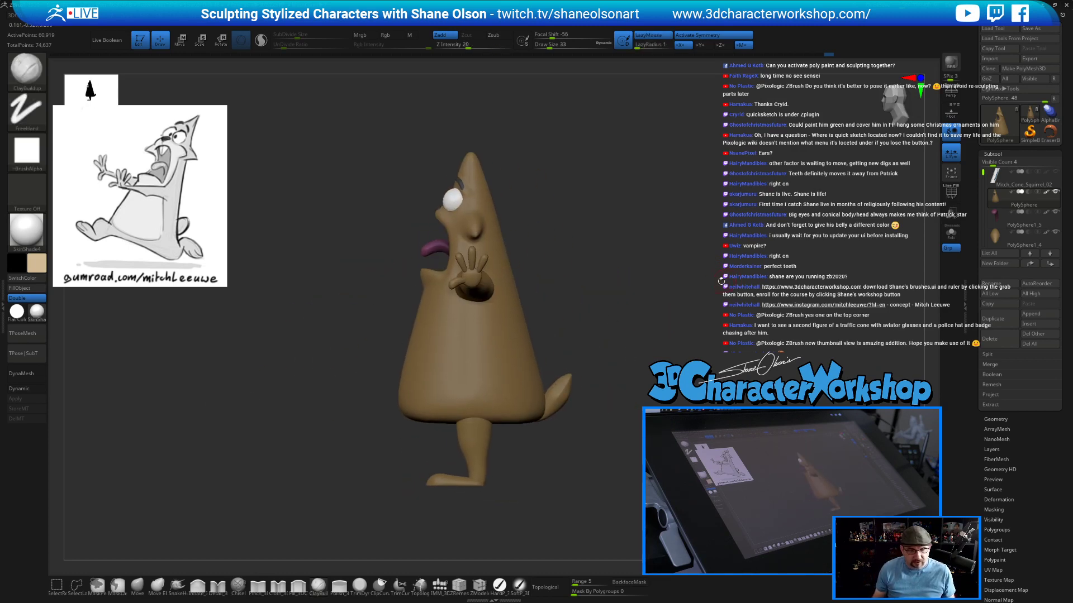
pyautogui.hotkey('ctrl', 's')
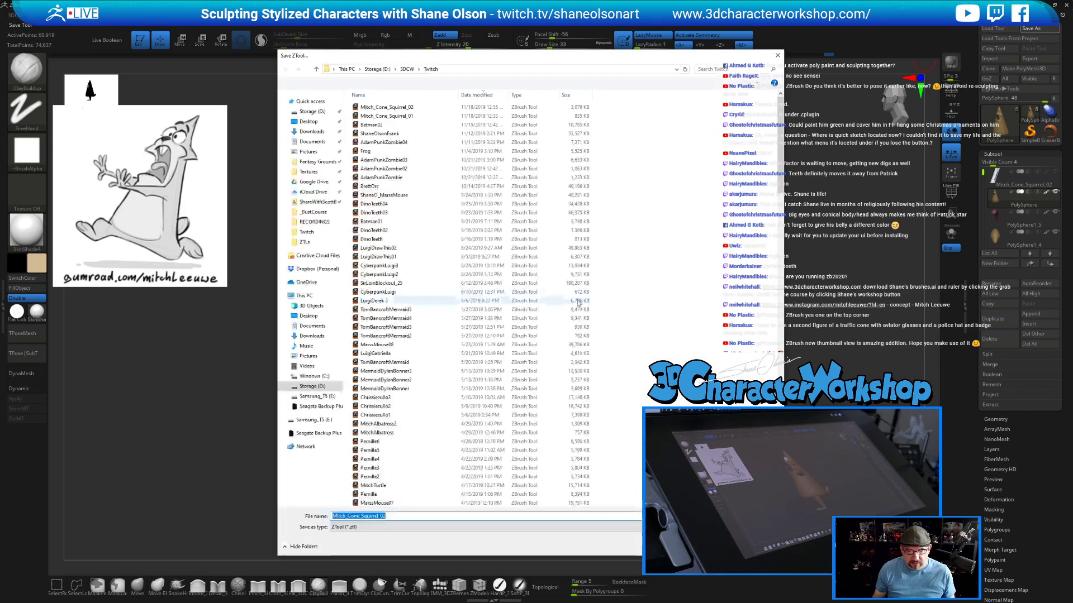
pyautogui.press('Return')
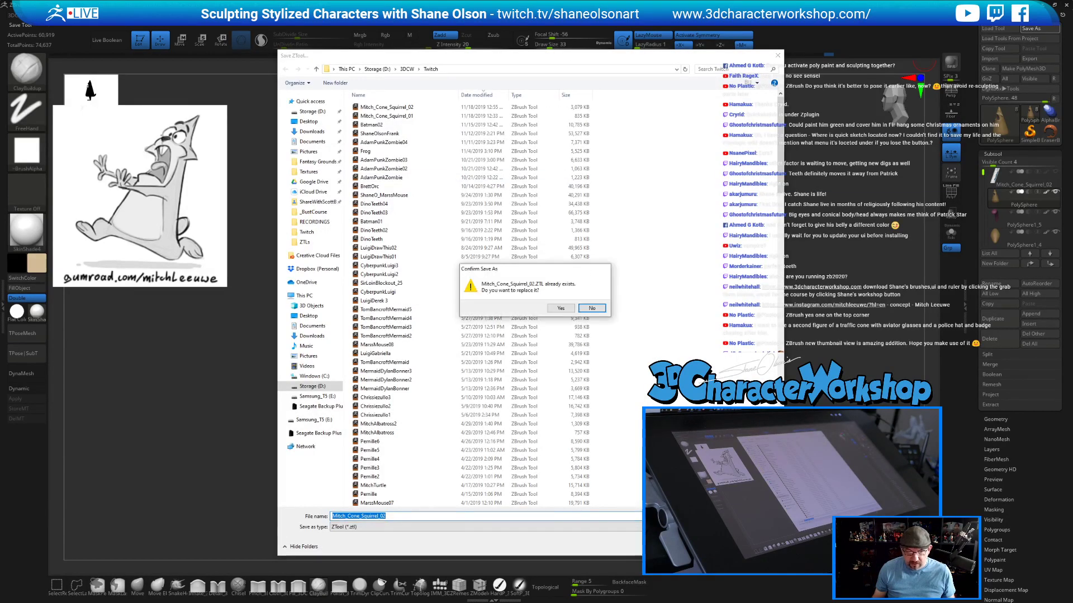
pyautogui.click(560, 308)
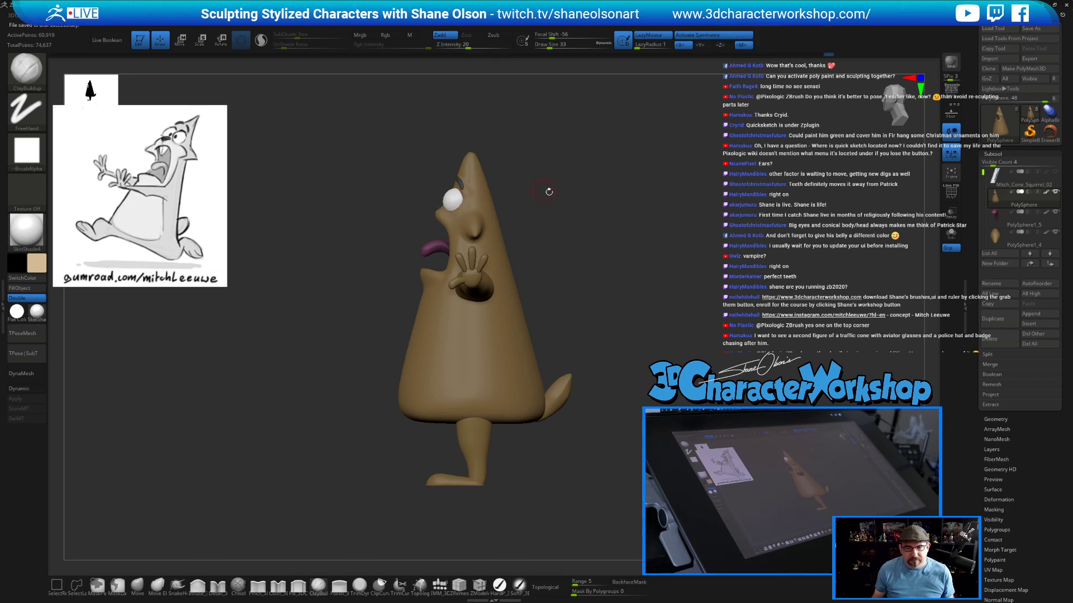
# Show the polyframe with polygroup colours and make the combined arms and legs subtool active.
pyautogui.moveTo(628, 179); pyautogui.dragTo(625, 182)
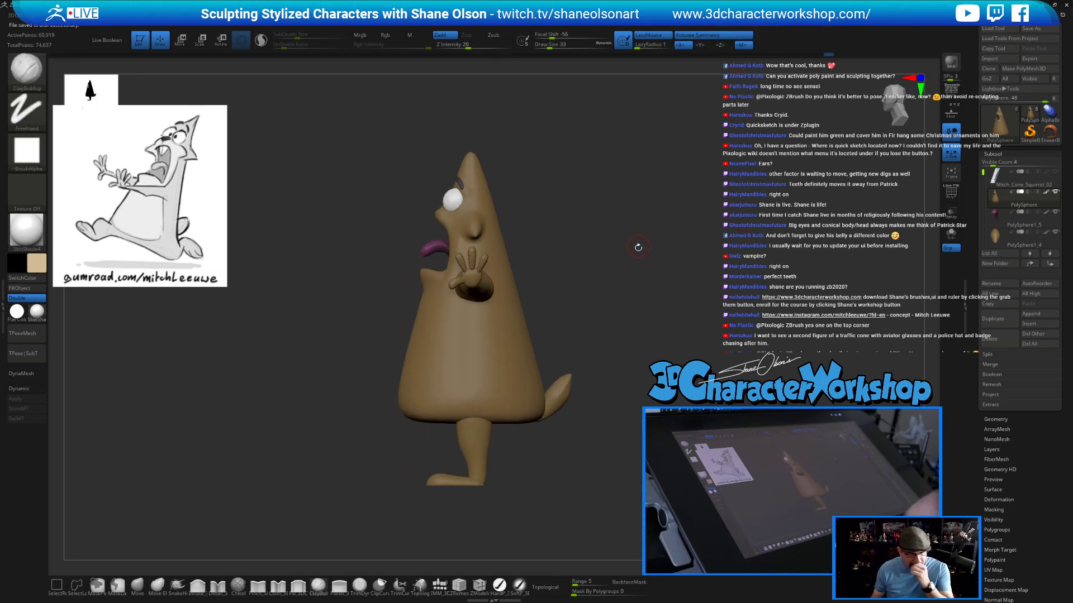
pyautogui.moveTo(577, 253)
pyautogui.mouseDown()
pyautogui.moveTo(609, 212)
pyautogui.moveTo(613, 288)
pyautogui.moveTo(497, 368)
pyautogui.mouseUp()
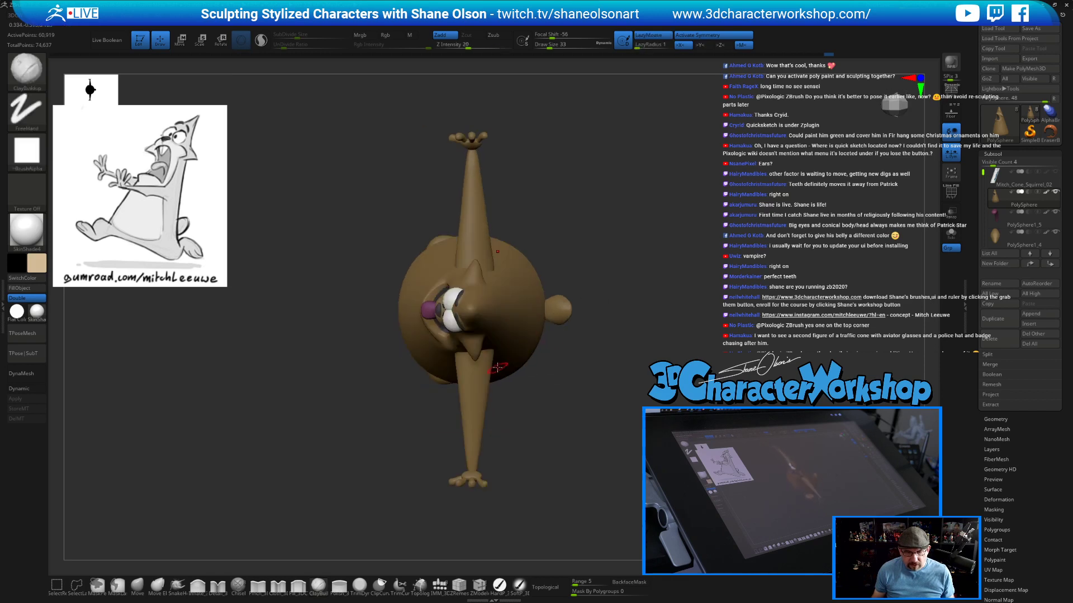
pyautogui.hotkey('shift', 'f')
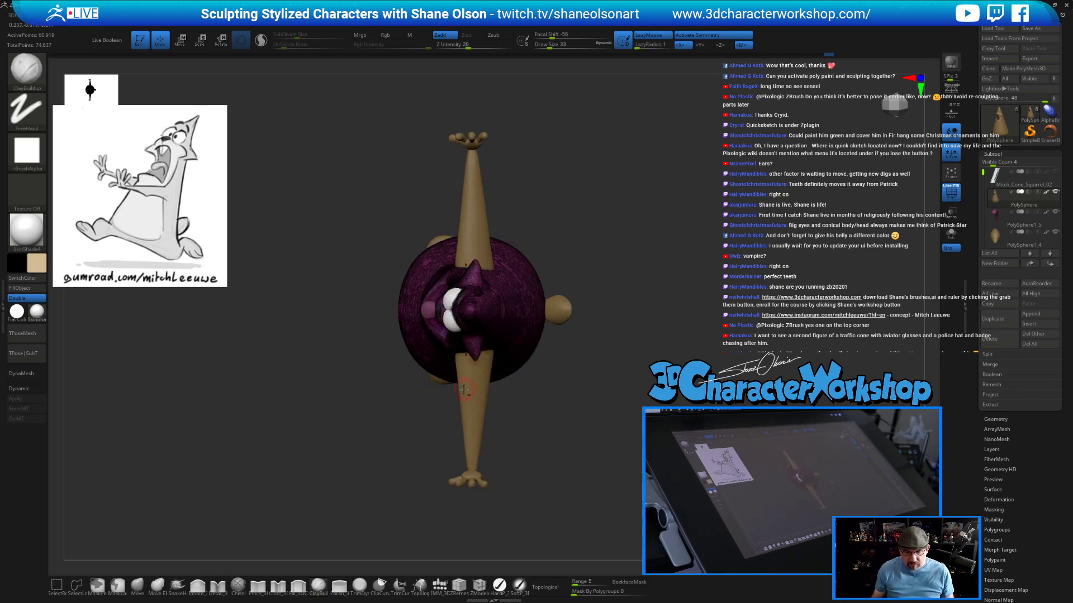
pyautogui.keyDown('alt'); pyautogui.click(466, 389); pyautogui.keyUp('alt')
pyautogui.moveTo(602, 394); pyautogui.dragTo(638, 320)
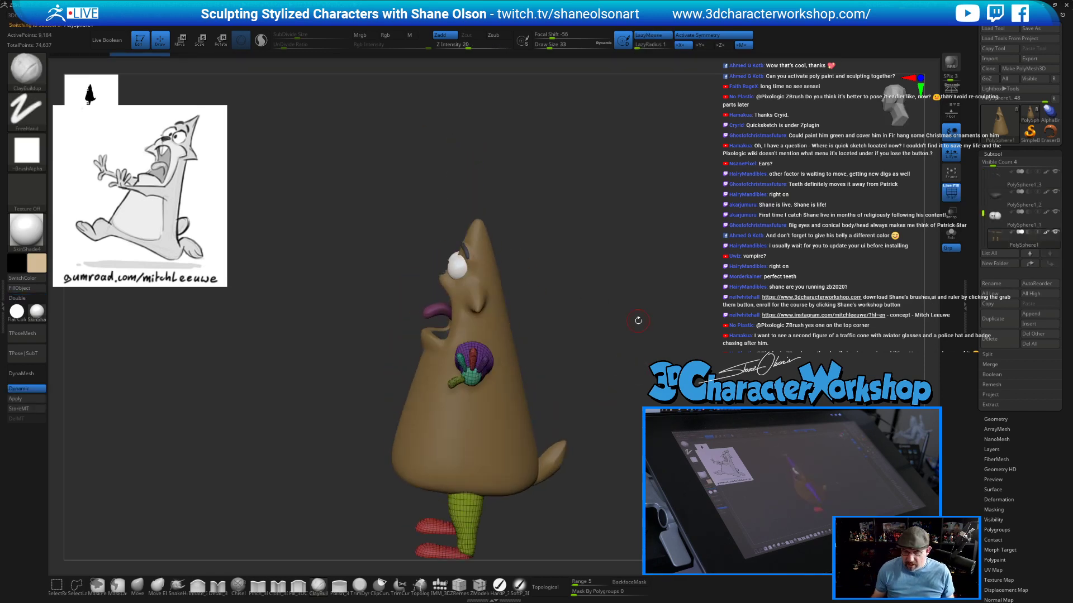
pyautogui.keyDown('alt'); pyautogui.moveTo(637, 447); pyautogui.dragTo(647, 401); pyautogui.keyUp('alt')
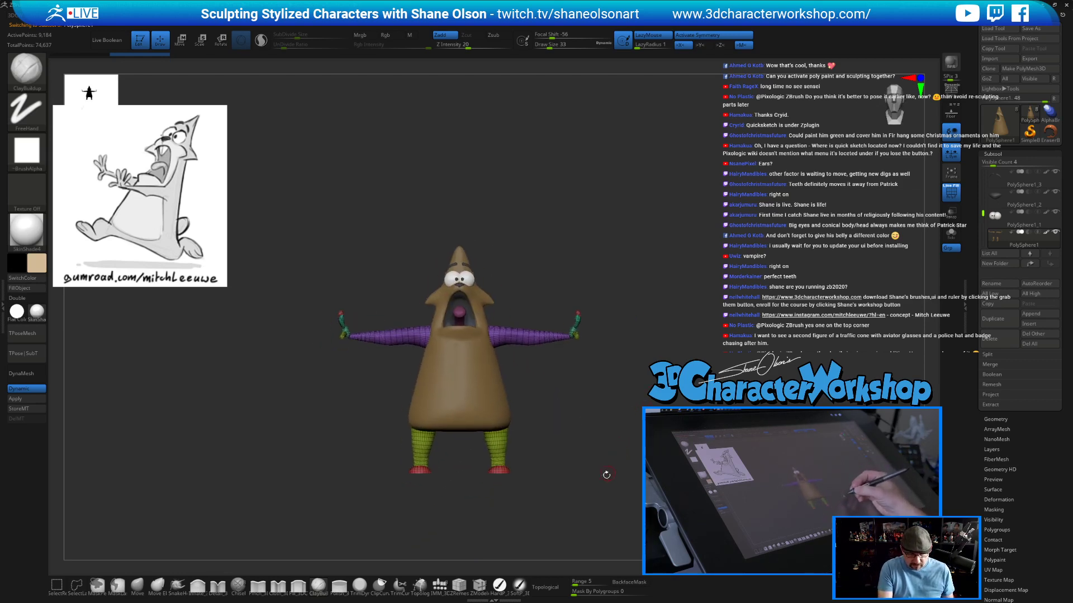
# Mask the legs and split the unmasked arms off into their own subtool.
pyautogui.keyDown('ctrl'); pyautogui.moveTo(583, 506); pyautogui.dragTo(407, 357); pyautogui.keyUp('ctrl')
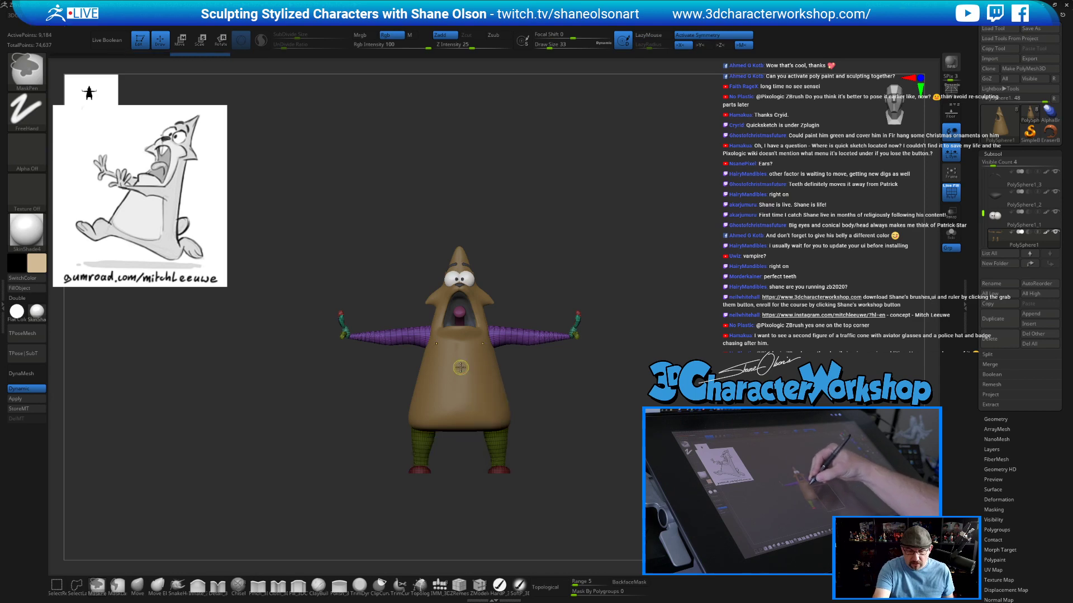
pyautogui.press('space')
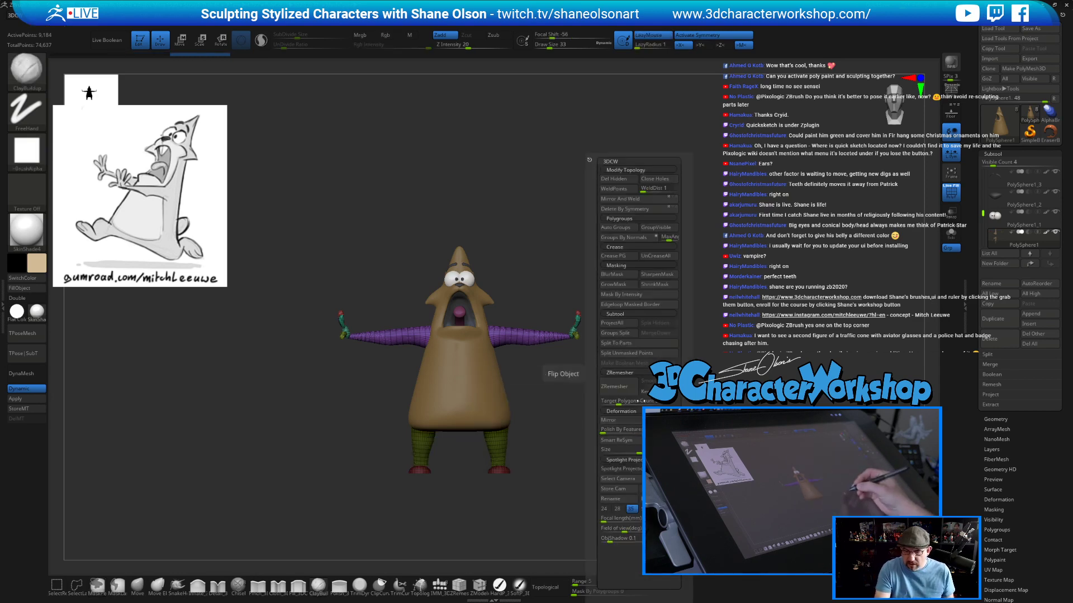
pyautogui.click(625, 354)
pyautogui.moveTo(626, 354)
pyautogui.mouseDown()
pyautogui.moveTo(637, 409)
pyautogui.moveTo(679, 409)
pyautogui.mouseUp()
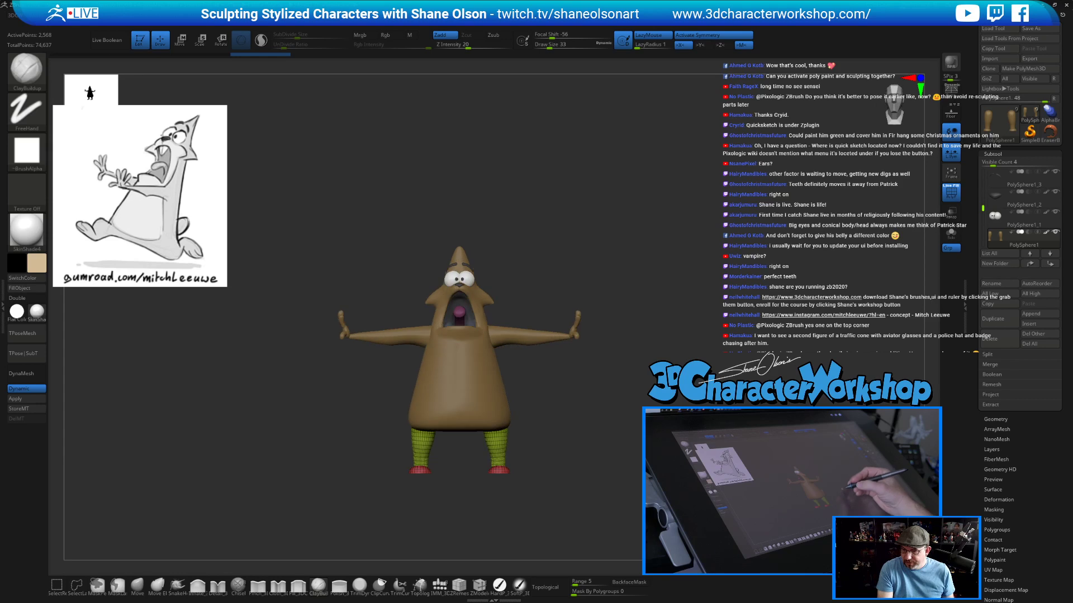
# Select the separated arms and rotate them at the shoulders so both reach forward in front of the body.
pyautogui.keyDown('alt'); pyautogui.click(507, 330); pyautogui.keyUp('alt')
pyautogui.moveTo(622, 434); pyautogui.dragTo(621, 462)
pyautogui.press('e')
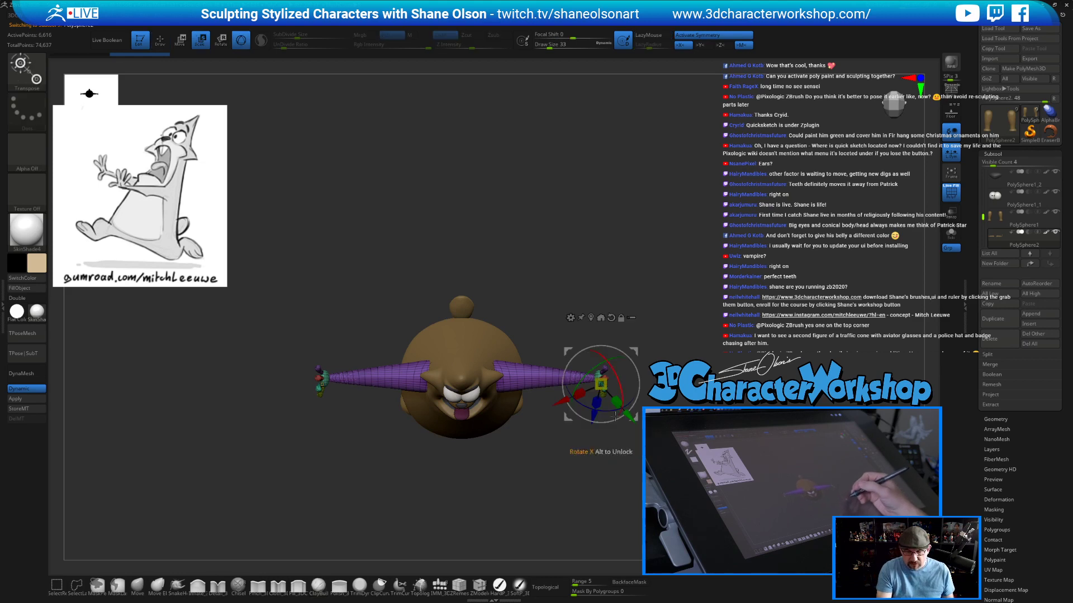
pyautogui.keyDown('alt'); pyautogui.moveTo(634, 350); pyautogui.dragTo(527, 412); pyautogui.keyUp('alt')
pyautogui.press('w')
pyautogui.moveTo(586, 453); pyautogui.dragTo(589, 336)
pyautogui.moveTo(533, 286)
pyautogui.keyDown('alt'); pyautogui.mouseDown()
pyautogui.moveTo(543, 331)
pyautogui.moveTo(540, 313)
pyautogui.moveTo(587, 366)
pyautogui.moveTo(583, 323)
pyautogui.mouseUp(); pyautogui.keyUp('alt')
pyautogui.hotkey('ctrl', 'z')
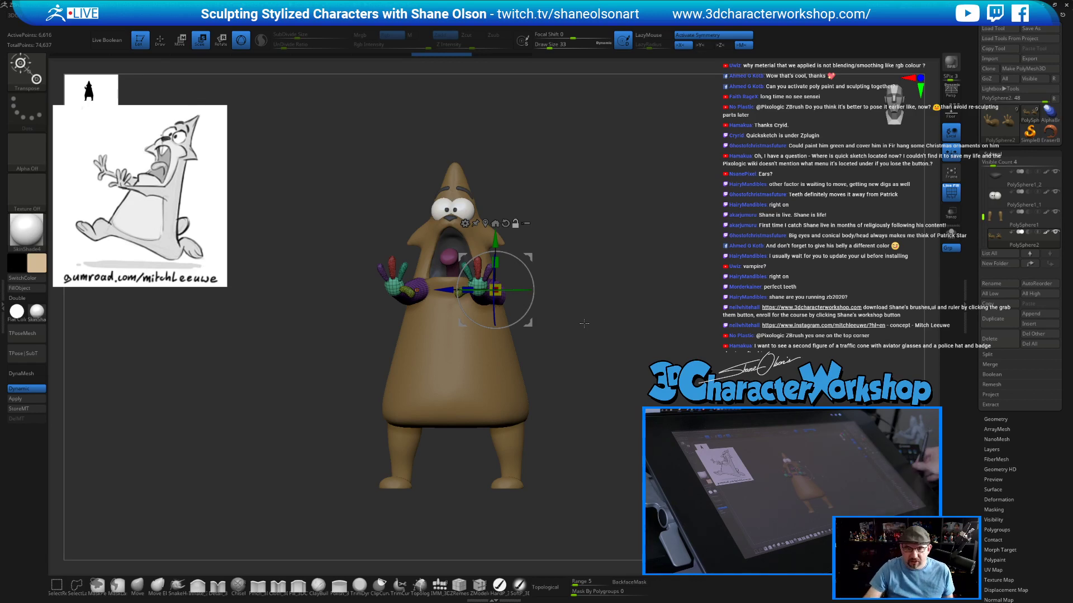
# Adjust the placement of the forward-reaching arms against the sides of the body with the move gizmo.
pyautogui.moveTo(605, 256)
pyautogui.mouseDown()
pyautogui.moveTo(595, 256)
pyautogui.moveTo(618, 237)
pyautogui.moveTo(651, 264)
pyautogui.moveTo(708, 248)
pyautogui.moveTo(670, 349)
pyautogui.moveTo(672, 320)
pyautogui.mouseUp()
pyautogui.press('q')
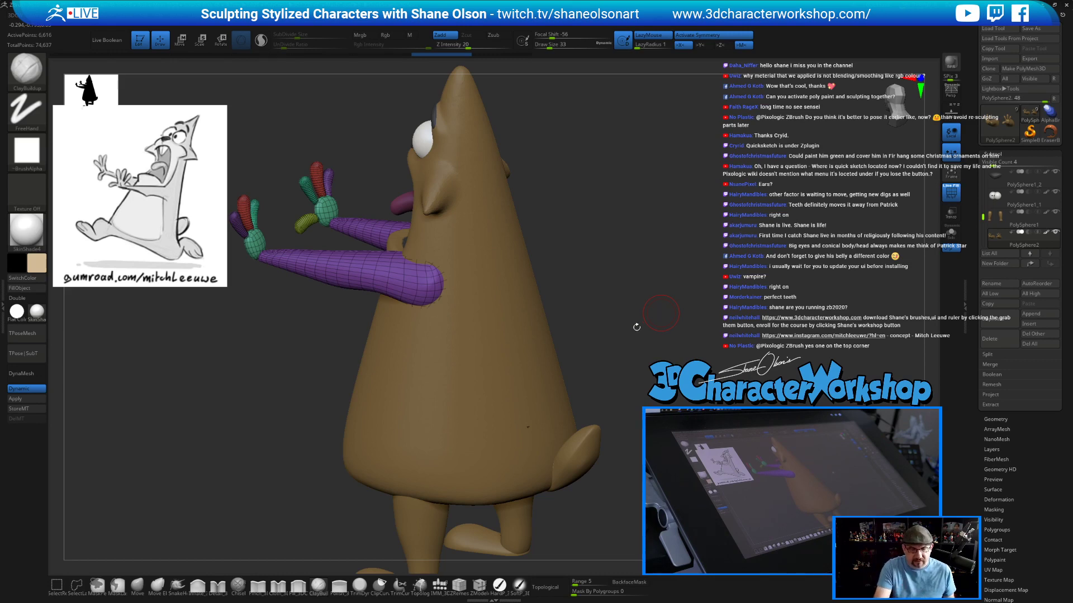
pyautogui.moveTo(636, 354); pyautogui.dragTo(677, 312)
pyautogui.press('w')
pyautogui.moveTo(529, 217); pyautogui.dragTo(520, 229)
pyautogui.moveTo(569, 275); pyautogui.dragTo(543, 406)
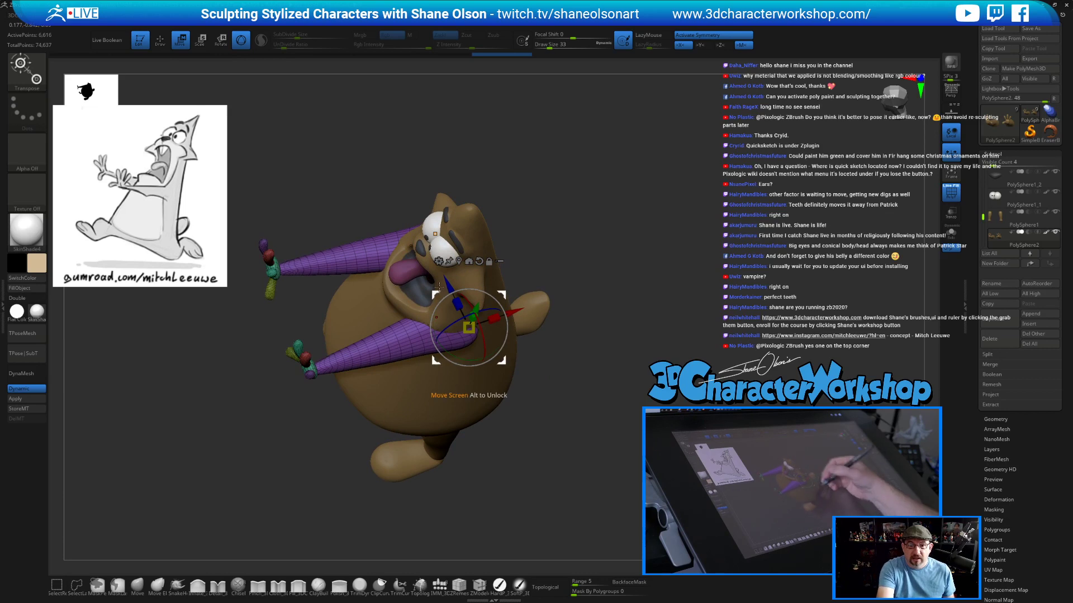
pyautogui.keyDown('alt'); pyautogui.moveTo(562, 262); pyautogui.dragTo(561, 263); pyautogui.keyUp('alt')
pyautogui.keyDown('alt'); pyautogui.moveTo(554, 274); pyautogui.dragTo(552, 282); pyautogui.keyUp('alt')
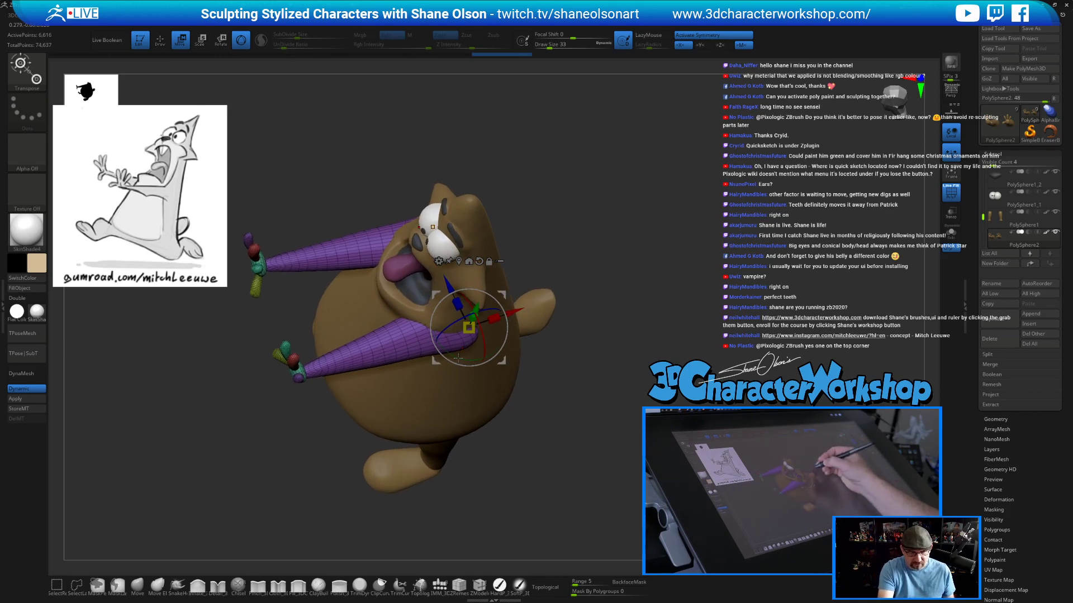
pyautogui.press('q')
pyautogui.moveTo(509, 472)
pyautogui.mouseDown()
pyautogui.moveTo(504, 490)
pyautogui.moveTo(511, 475)
pyautogui.mouseUp()
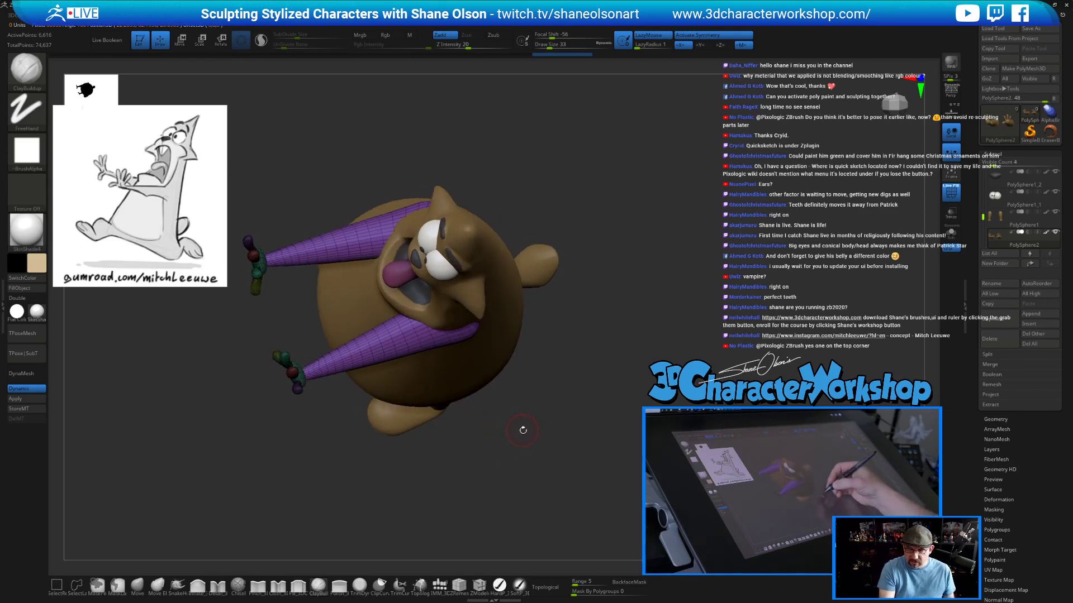
# Isolate the arms and slim their shoulder ends with the Move brush at draw size 124, smoothing the surface.
pyautogui.click(951, 235)
pyautogui.keyDown('shift'); pyautogui.moveTo(572, 389); pyautogui.dragTo(561, 436); pyautogui.keyUp('shift')
pyautogui.click(138, 585)
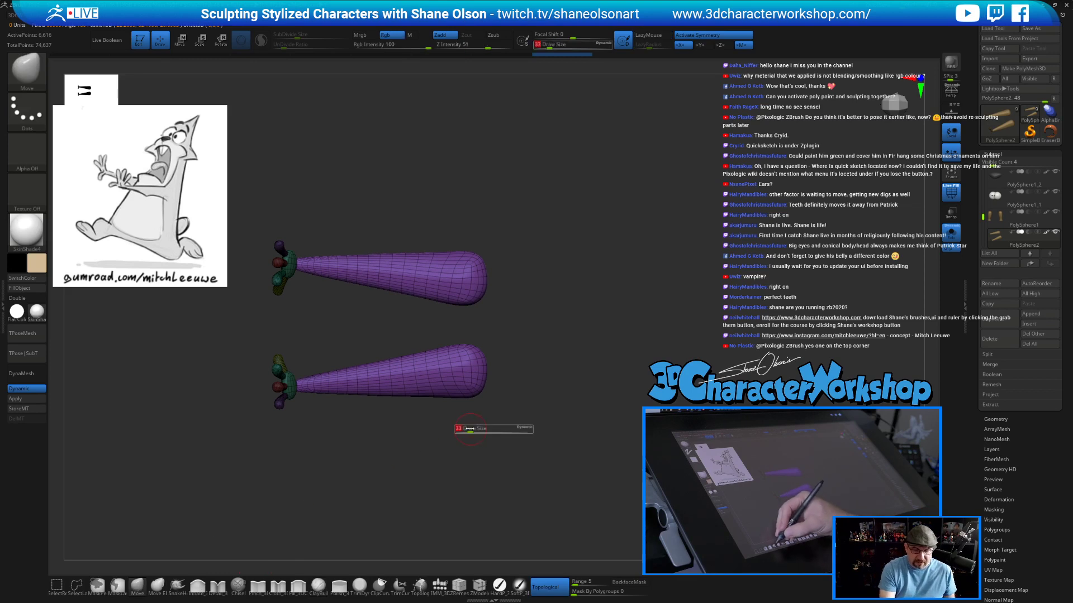
pyautogui.moveTo(460, 345)
pyautogui.mouseDown()
pyautogui.moveTo(404, 354)
pyautogui.moveTo(447, 373)
pyautogui.mouseUp()
pyautogui.moveTo(474, 281)
pyautogui.mouseDown()
pyautogui.moveTo(479, 272)
pyautogui.moveTo(488, 285)
pyautogui.moveTo(486, 256)
pyautogui.mouseUp()
pyautogui.press('shift')
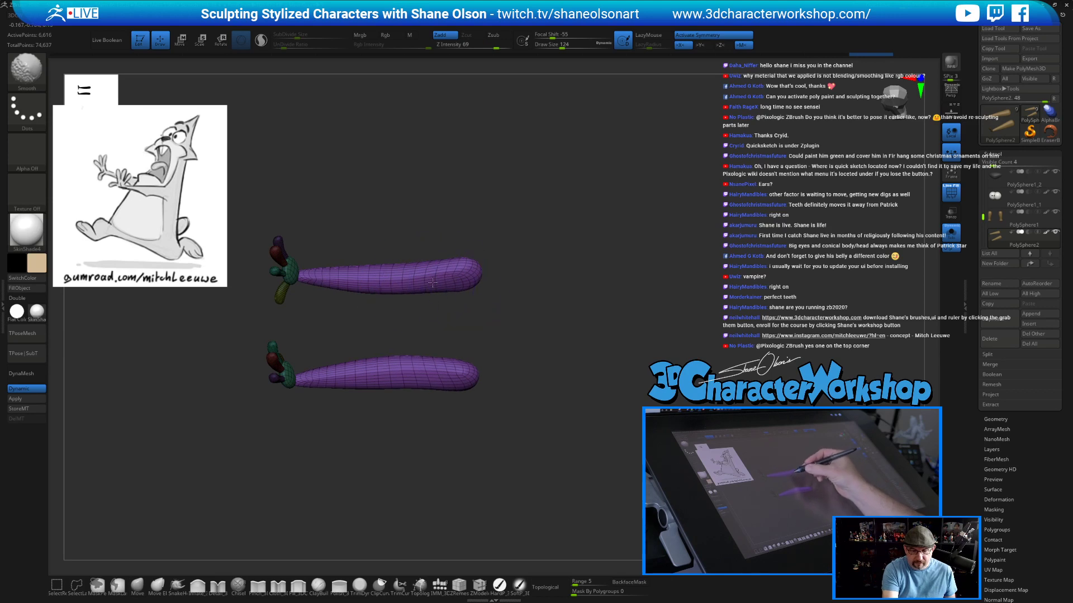
# Refine the upper arms' outline from above with the Move brush at draw size 154.
pyautogui.moveTo(521, 311); pyautogui.dragTo(519, 353)
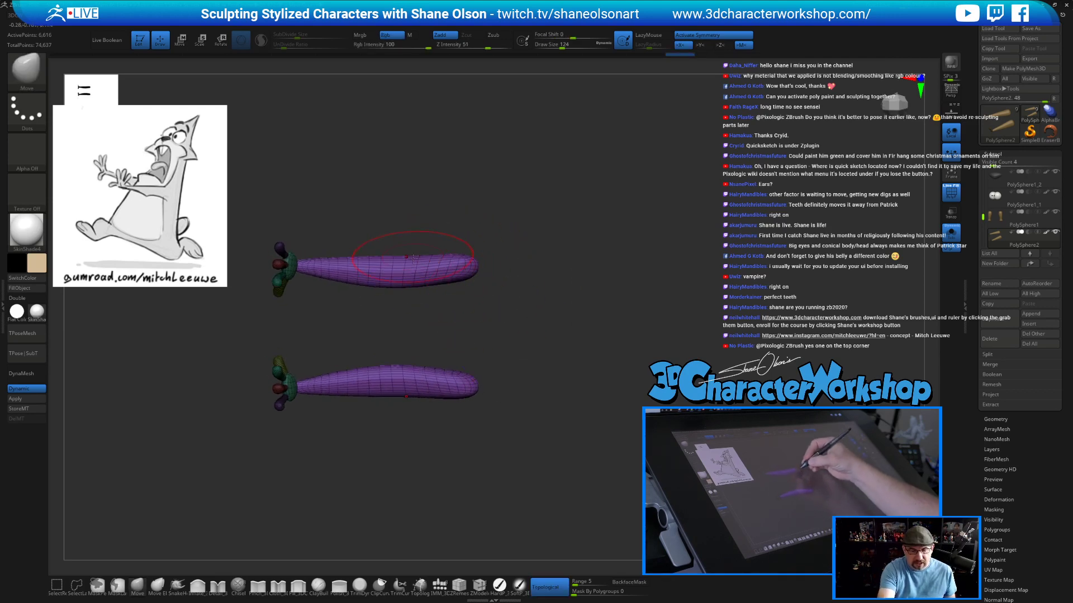
pyautogui.press(']')
pyautogui.press(']')
pyautogui.press(']')
pyautogui.moveTo(401, 265); pyautogui.dragTo(404, 263)
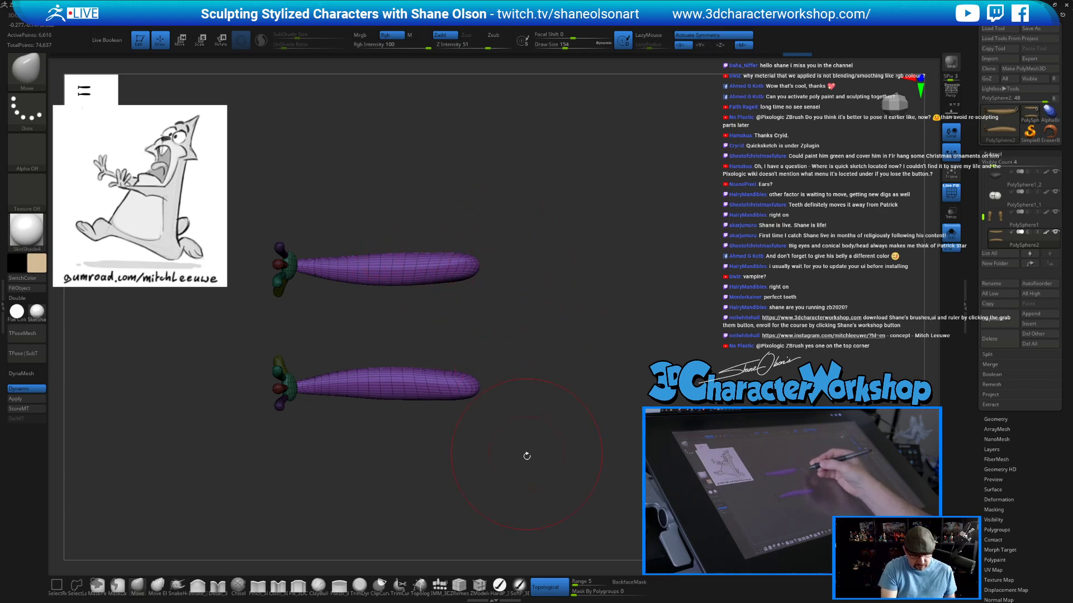
# Refine the lower arm's outline from above with the Move brush and turn off topological masking.
pyautogui.press('s')
pyautogui.moveTo(468, 339); pyautogui.dragTo(472, 340)
pyautogui.moveTo(404, 370)
pyautogui.mouseDown()
pyautogui.moveTo(391, 392)
pyautogui.moveTo(366, 387)
pyautogui.moveTo(367, 363)
pyautogui.mouseUp()
pyautogui.press('s')
pyautogui.hotkey('ctrl', 'shift')
pyautogui.click(543, 585)
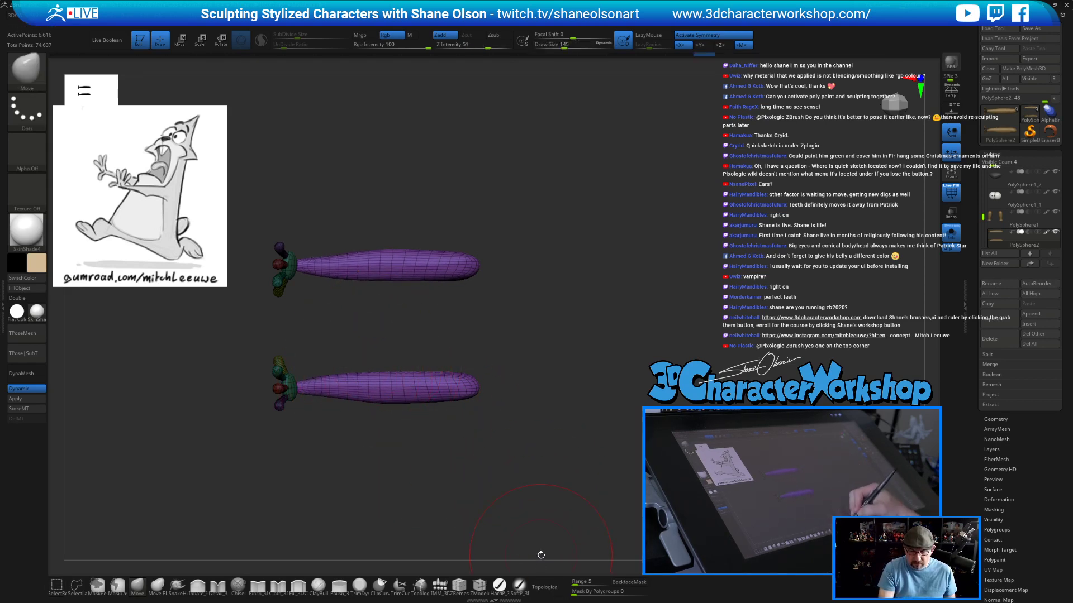
# Show the whole character again and examine the forward-reaching arms against the body from the side and front.
pyautogui.click(950, 232)
pyautogui.moveTo(675, 449); pyautogui.dragTo(575, 402)
pyautogui.moveTo(629, 441)
pyautogui.keyDown('alt'); pyautogui.mouseDown()
pyautogui.moveTo(623, 407)
pyautogui.moveTo(664, 371)
pyautogui.moveTo(645, 397)
pyautogui.moveTo(581, 406)
pyautogui.moveTo(648, 386)
pyautogui.moveTo(626, 404)
pyautogui.moveTo(629, 422)
pyautogui.mouseUp(); pyautogui.keyUp('alt')
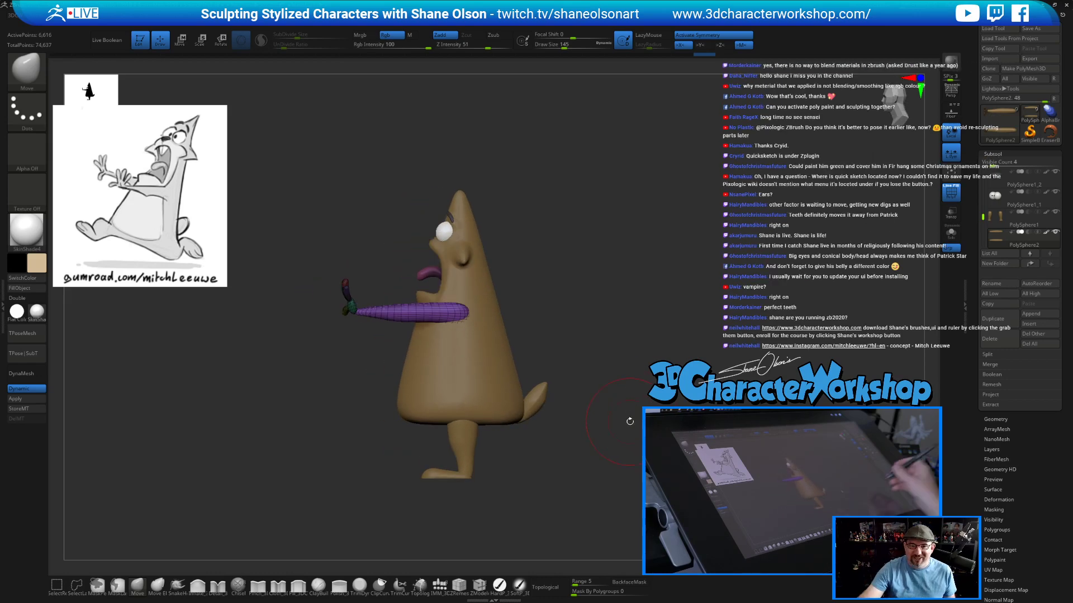
pyautogui.moveTo(609, 318); pyautogui.dragTo(552, 294)
pyautogui.keyDown('ctrl'); pyautogui.moveTo(569, 313); pyautogui.dragTo(644, 292, button='right'); pyautogui.keyUp('ctrl')
pyautogui.press('s')
pyautogui.moveTo(644, 292); pyautogui.dragTo(638, 292)
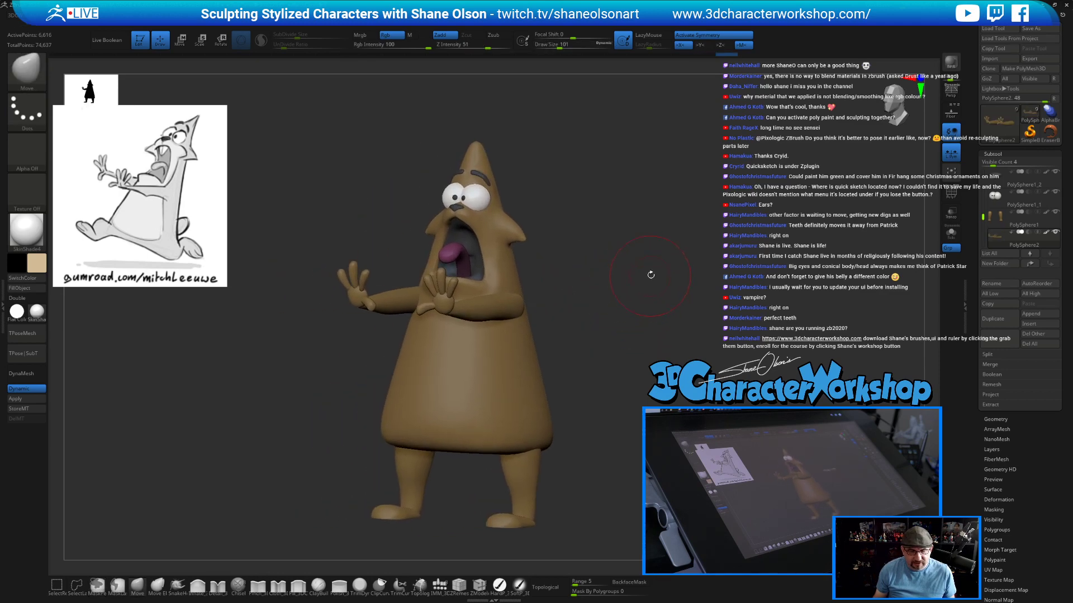
pyautogui.moveTo(623, 243)
pyautogui.mouseDown()
pyautogui.moveTo(665, 252)
pyautogui.moveTo(664, 228)
pyautogui.mouseUp()
pyautogui.moveTo(626, 304)
pyautogui.mouseDown()
pyautogui.moveTo(643, 308)
pyautogui.moveTo(629, 316)
pyautogui.moveTo(657, 366)
pyautogui.moveTo(754, 347)
pyautogui.mouseUp()
# Show the wireframe on the arms and set the Move brush's draw size to 44 for the hands seen from the front.
pyautogui.press('s')
pyautogui.press('s')
pyautogui.hotkey('shift', 'f')
pyautogui.keyDown('alt'); pyautogui.moveTo(630, 285); pyautogui.dragTo(638, 336); pyautogui.keyUp('alt')
pyautogui.moveTo(613, 263)
pyautogui.mouseDown()
pyautogui.moveTo(637, 292)
pyautogui.moveTo(594, 290)
pyautogui.mouseUp()
pyautogui.press('s')
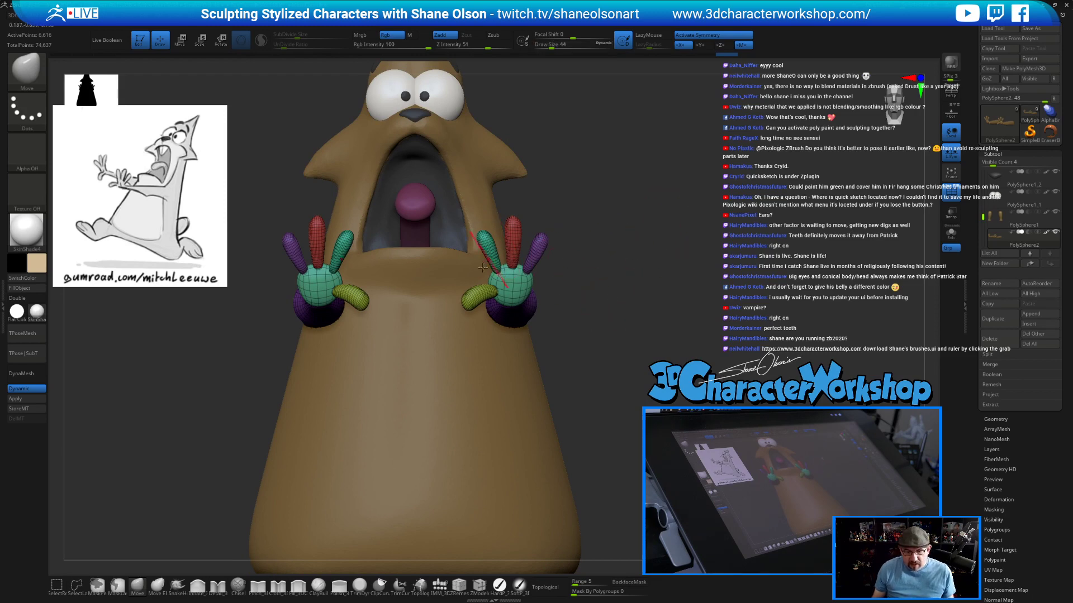
pyautogui.moveTo(676, 301); pyautogui.dragTo(632, 302)
# Save the current tool to file.
pyautogui.moveTo(972, 281); pyautogui.dragTo(943, 264)
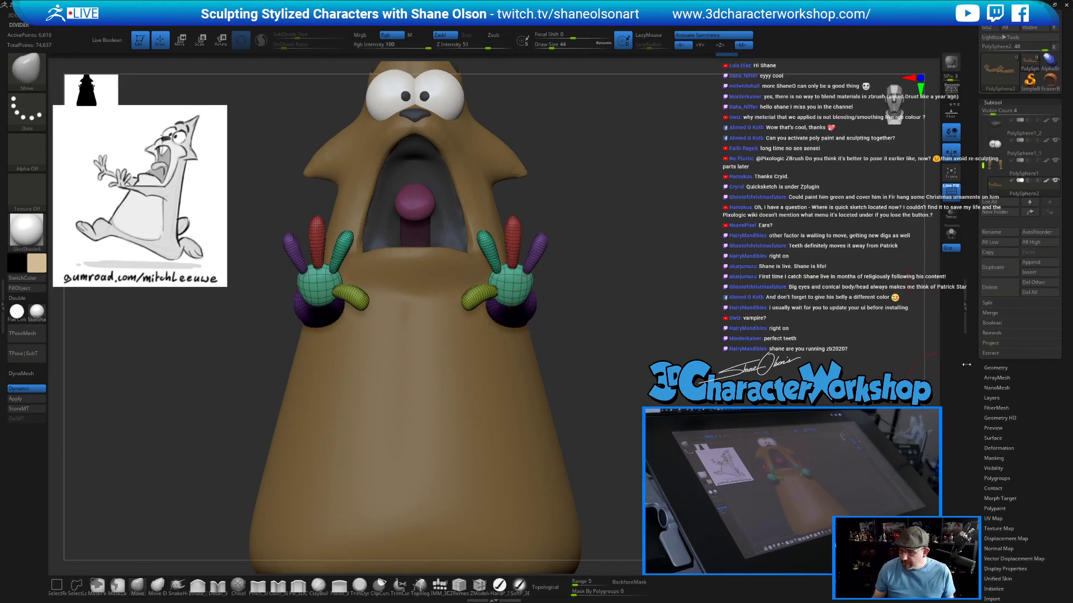
pyautogui.click(992, 367)
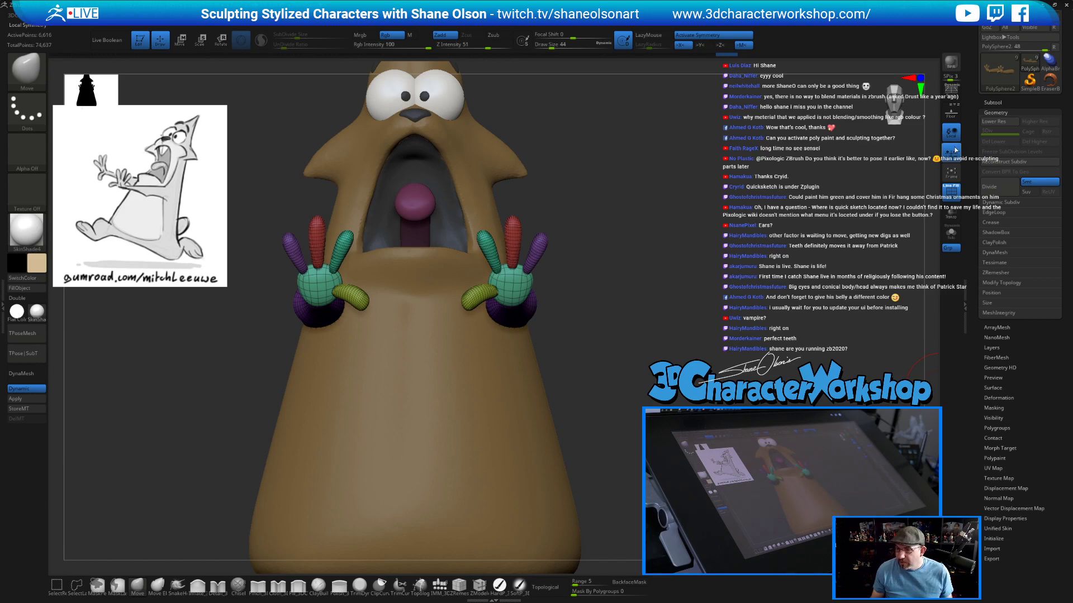
pyautogui.scroll(2, 1039, 37)
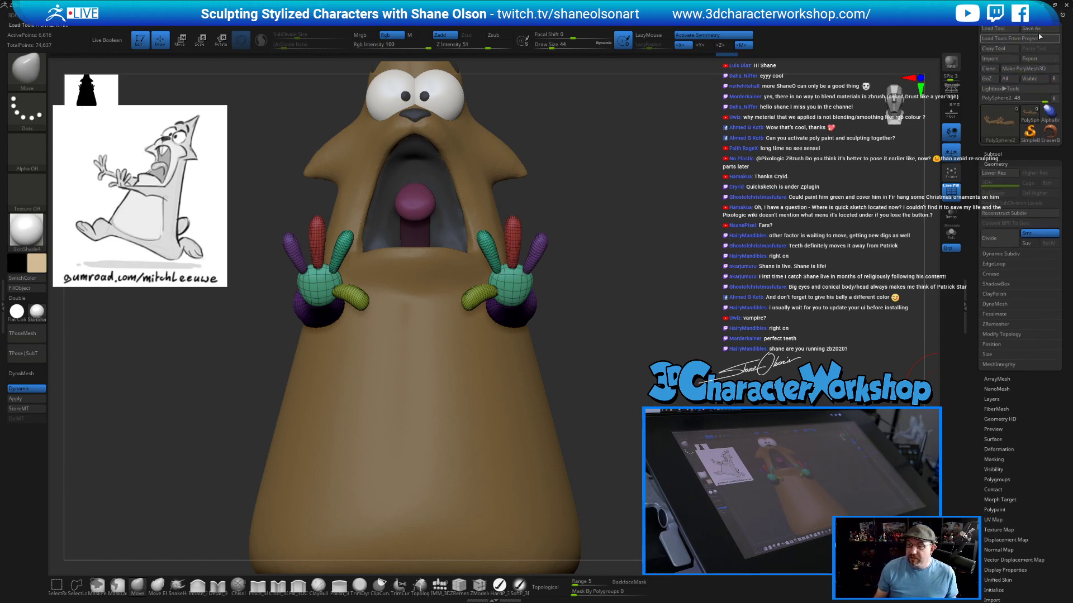
pyautogui.click(1030, 28)
pyautogui.click(397, 517)
pyautogui.press('Return')
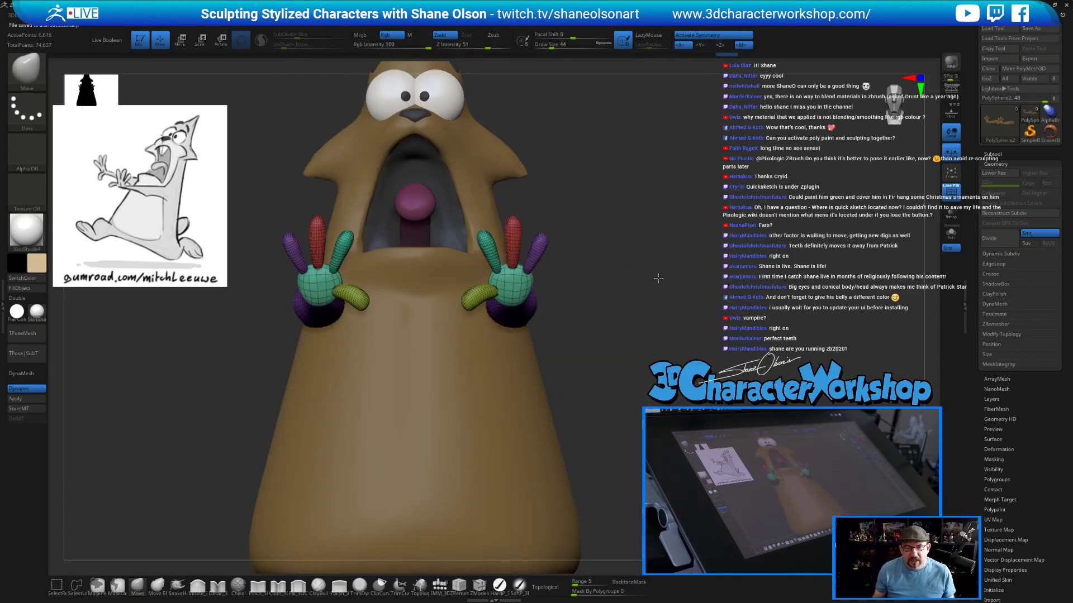
# Apply the arms' dynamic subdivision as real subdivision levels.
pyautogui.moveTo(658, 278); pyautogui.dragTo(659, 275)
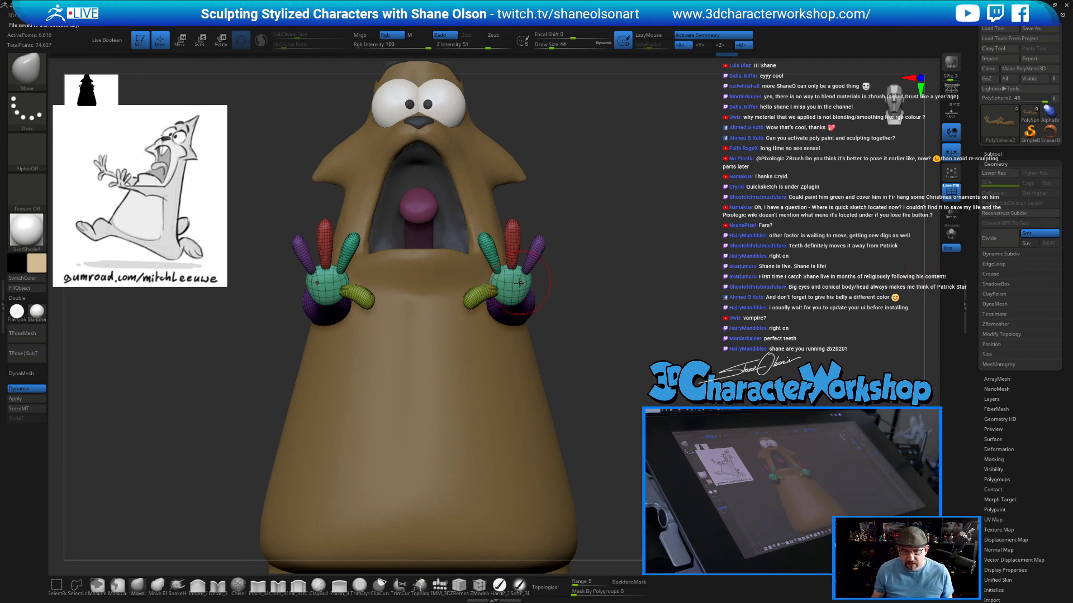
pyautogui.click(24, 400)
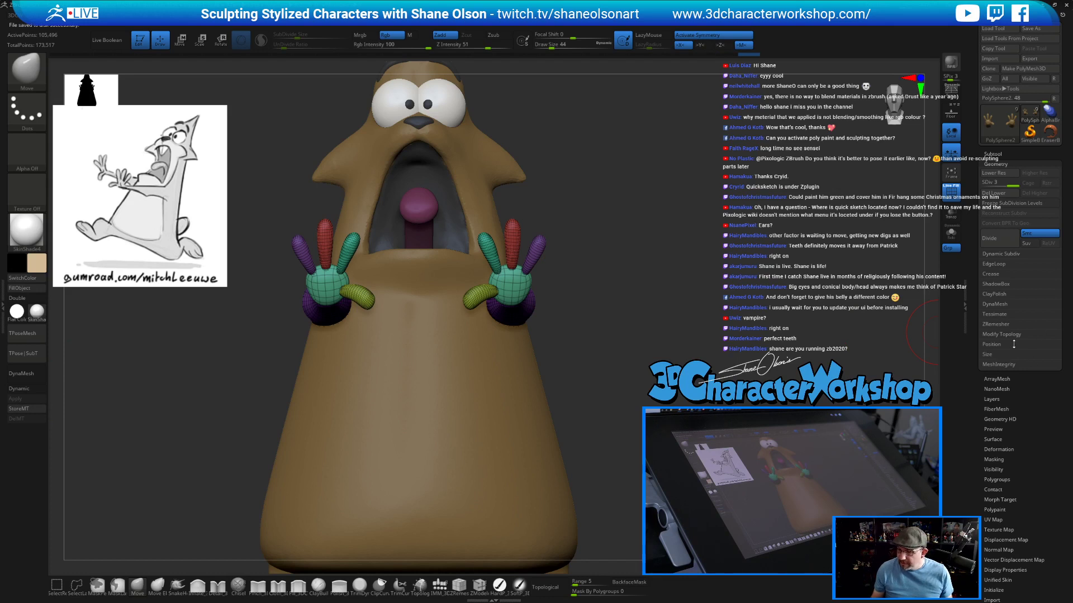
# Try to DynaMesh the arms at resolution 256 without freezing the subdivision levels.
pyautogui.click(1000, 305)
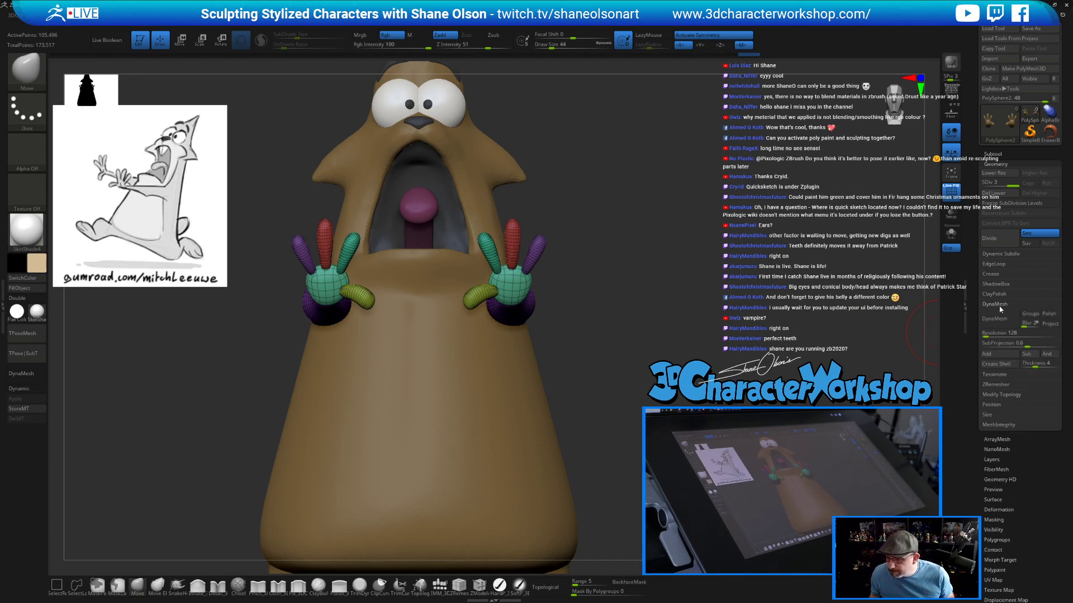
pyautogui.click(990, 333)
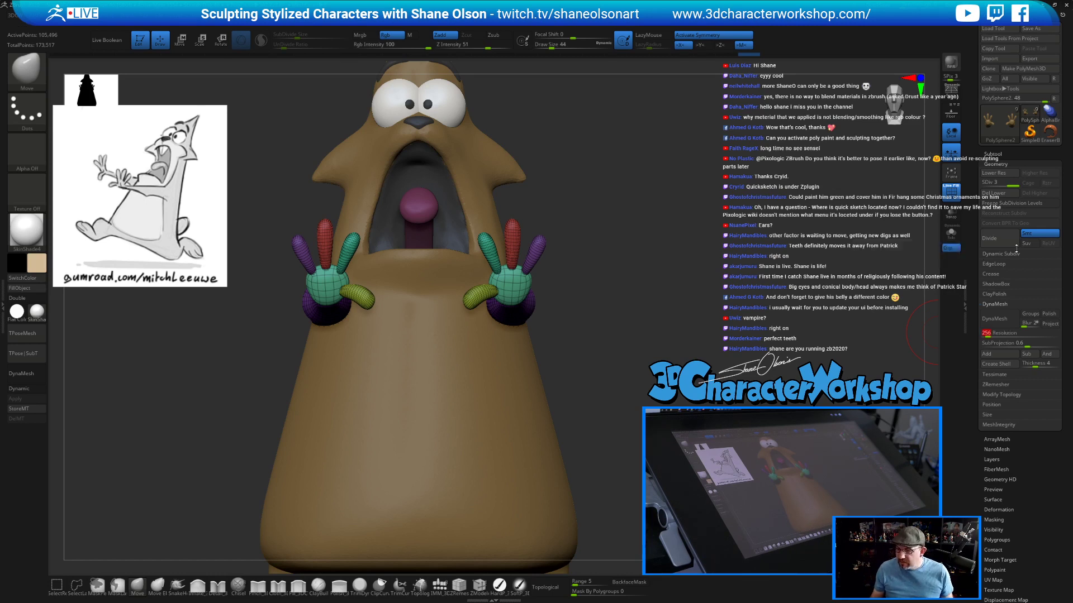
pyautogui.click(994, 319)
pyautogui.click(916, 341)
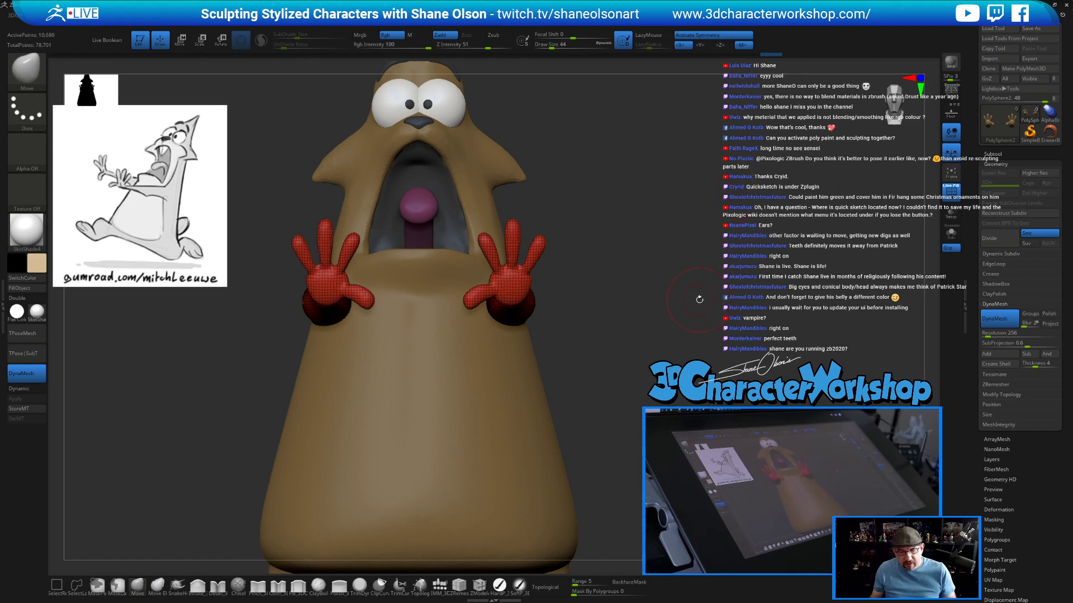
pyautogui.hotkey('ctrl', 'z')
# DynaMesh the arms into one surface at resolution 512, declining to freeze the subdivision levels.
pyautogui.click(1011, 333)
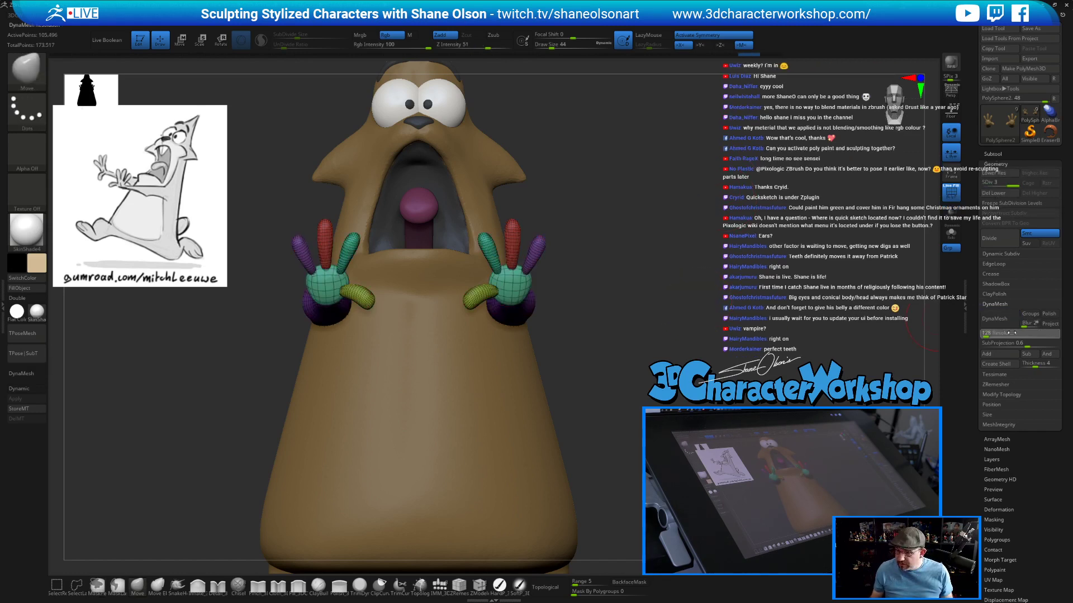
pyautogui.write('512')
pyautogui.press('Return')
pyautogui.click(986, 318)
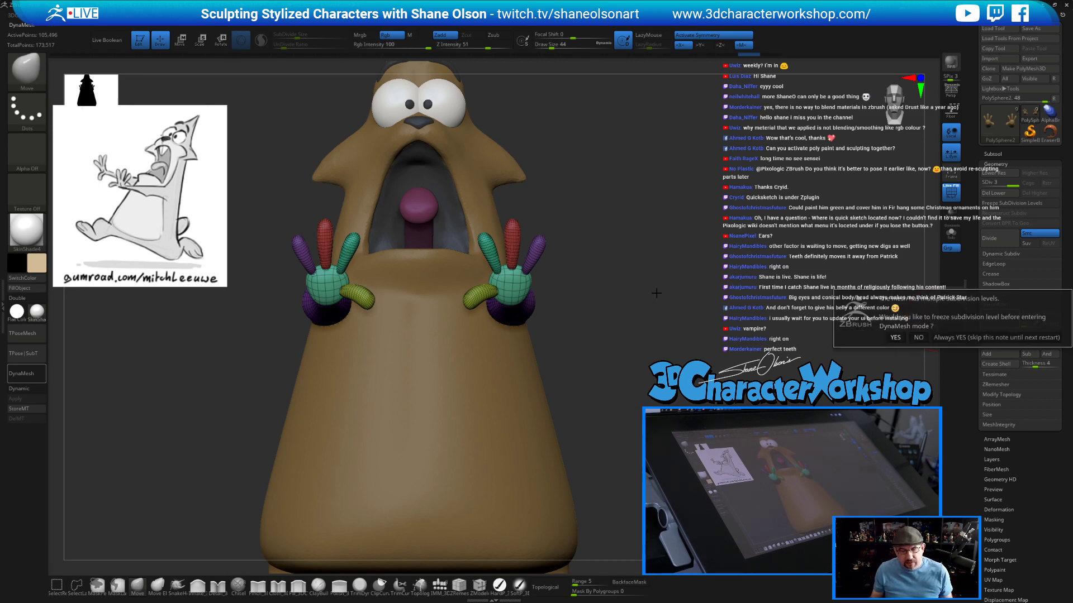
pyautogui.click(917, 337)
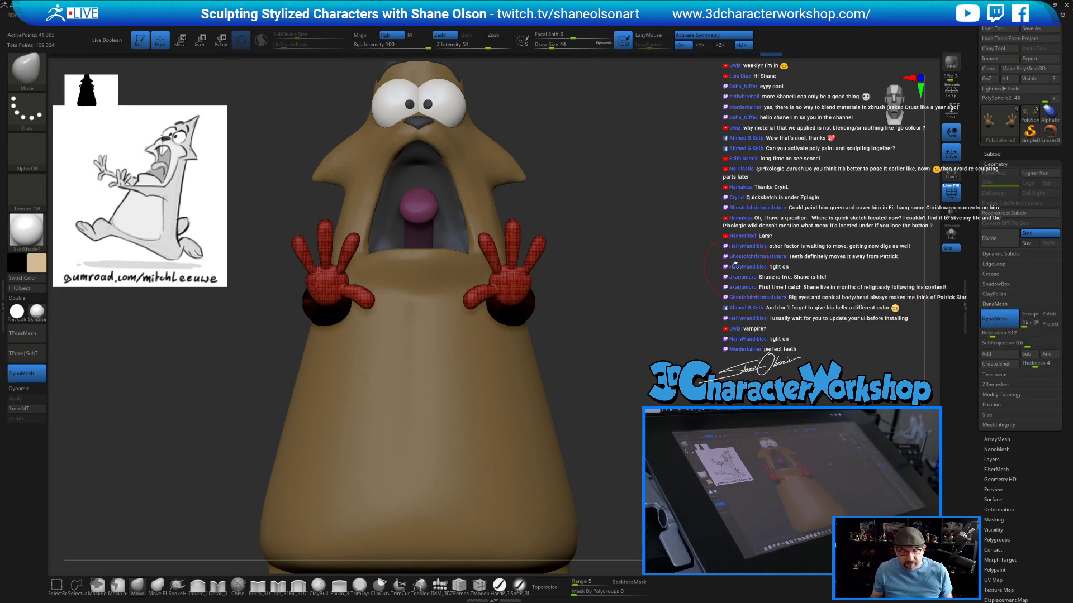
pyautogui.moveTo(735, 266); pyautogui.dragTo(670, 308)
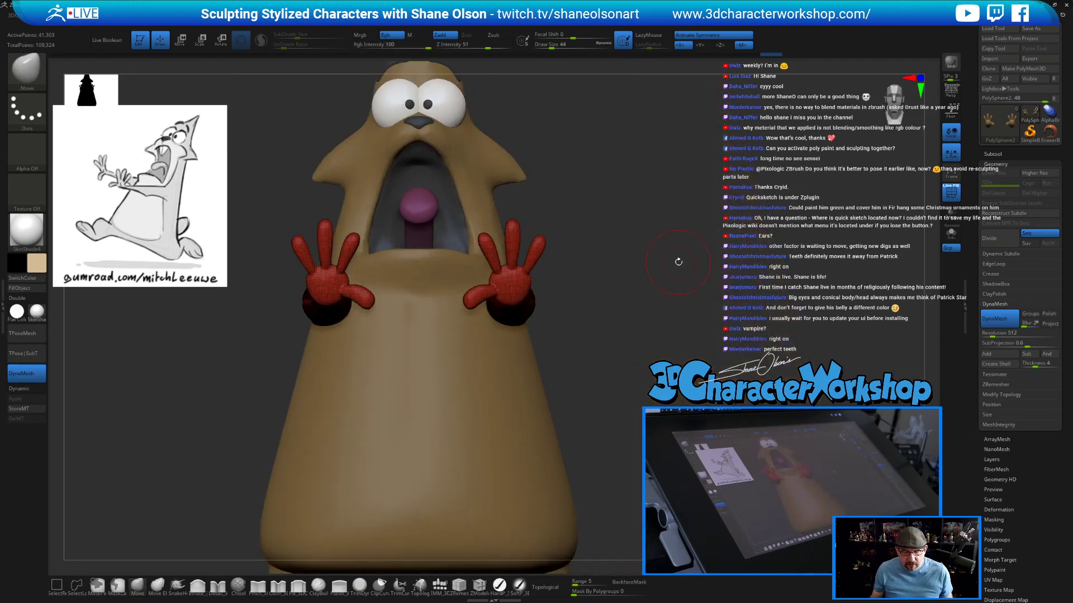
# Turn off DynaMesh and retopologize the arms with ZRemesher at a target polygon count of 5.
pyautogui.click(998, 318)
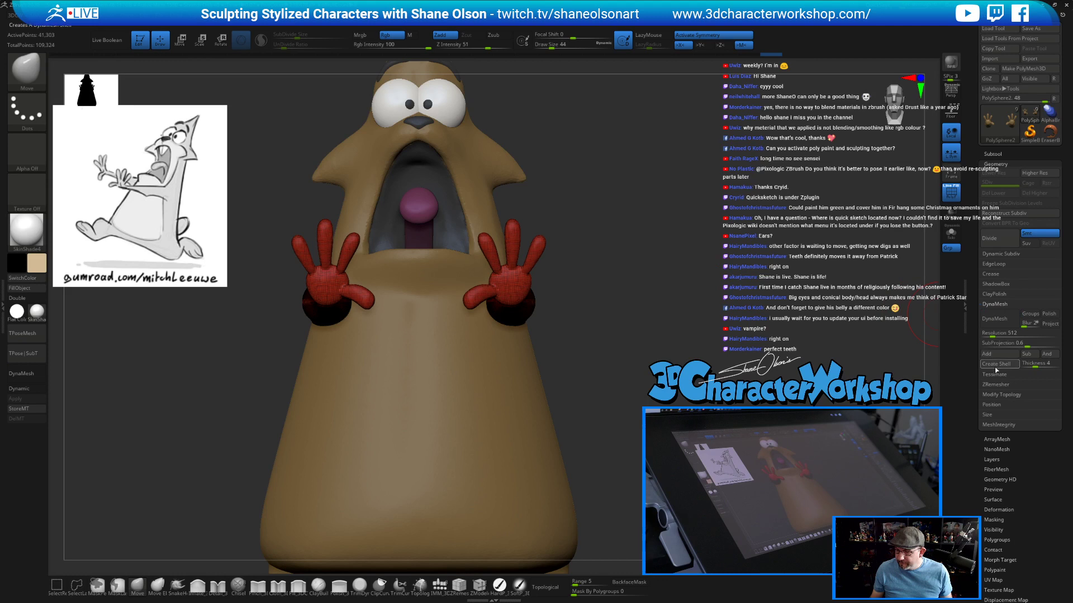
pyautogui.click(997, 384)
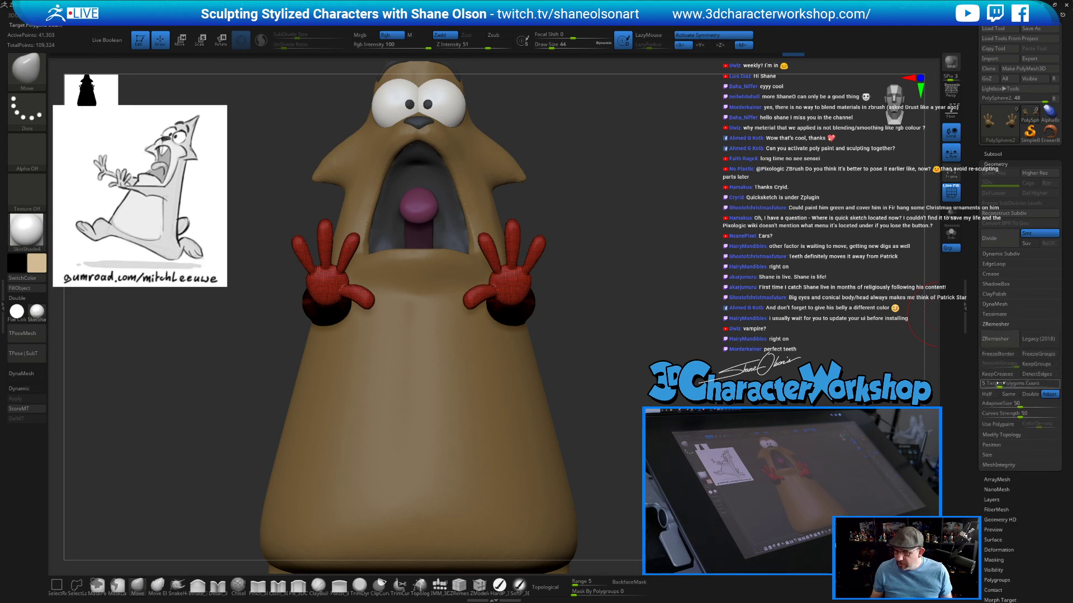
pyautogui.click(995, 339)
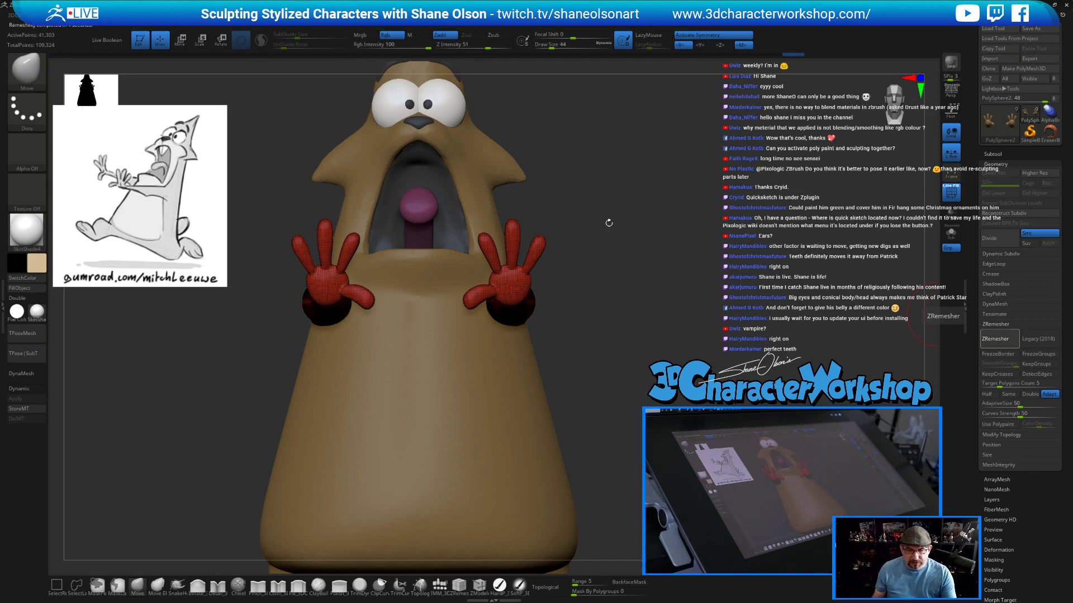
pyautogui.moveTo(673, 236); pyautogui.dragTo(511, 237)
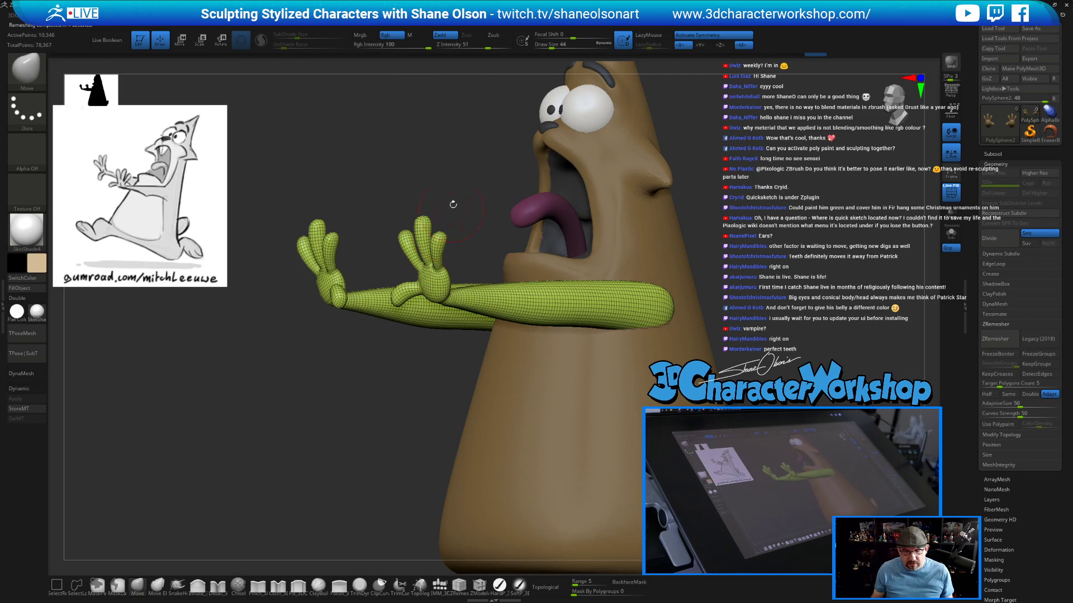
pyautogui.moveTo(477, 160)
pyautogui.mouseDown()
pyautogui.moveTo(447, 162)
pyautogui.moveTo(477, 165)
pyautogui.mouseUp()
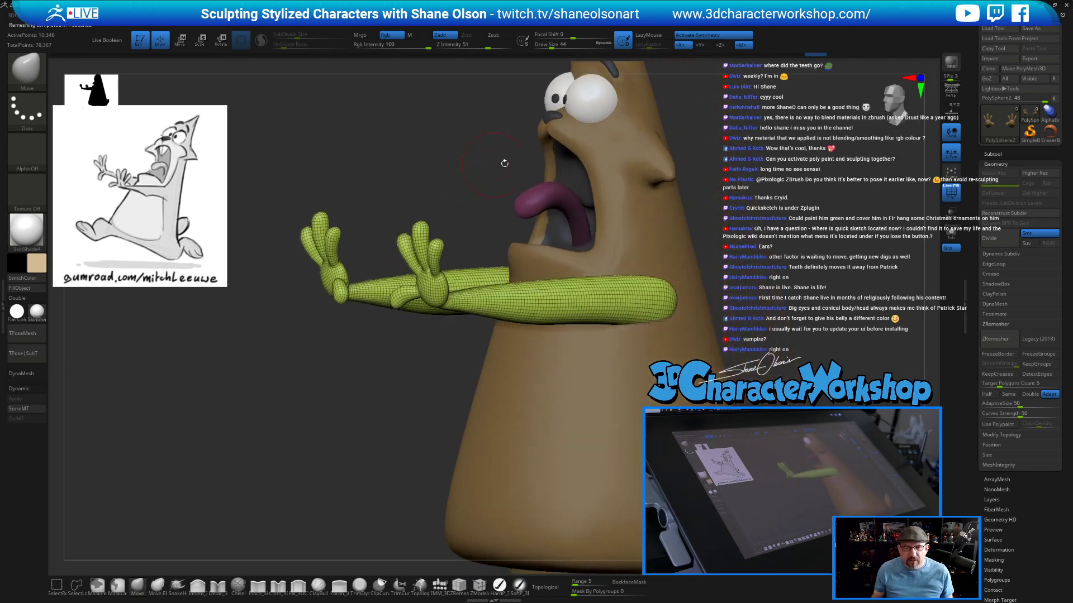
pyautogui.keyDown('alt'); pyautogui.moveTo(774, 187); pyautogui.dragTo(678, 221); pyautogui.keyUp('alt')
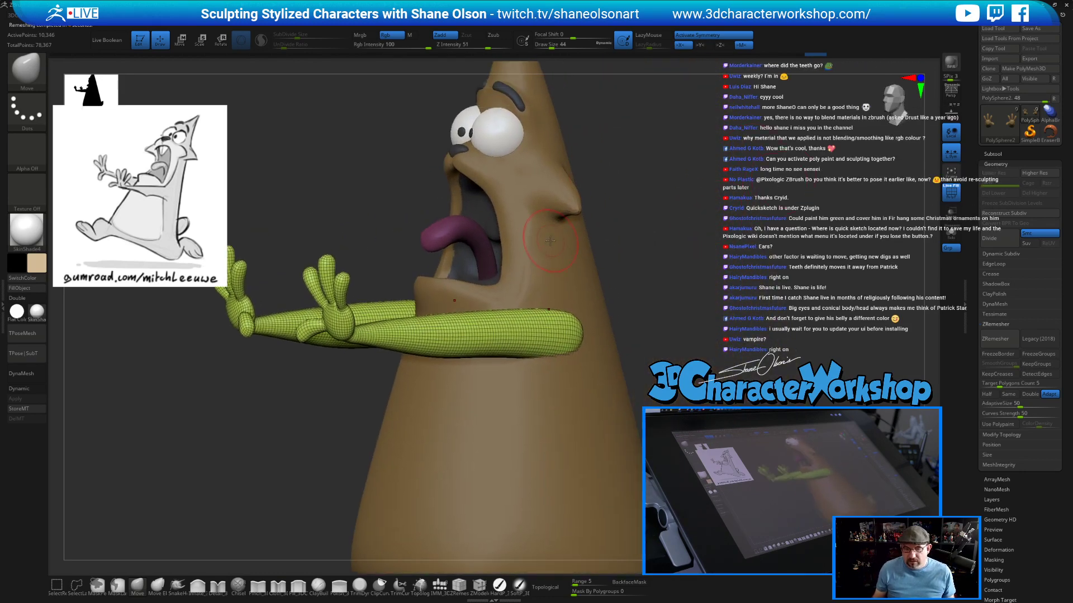
# Select the body subtool and bring back its hidden front teeth.
pyautogui.click(988, 153)
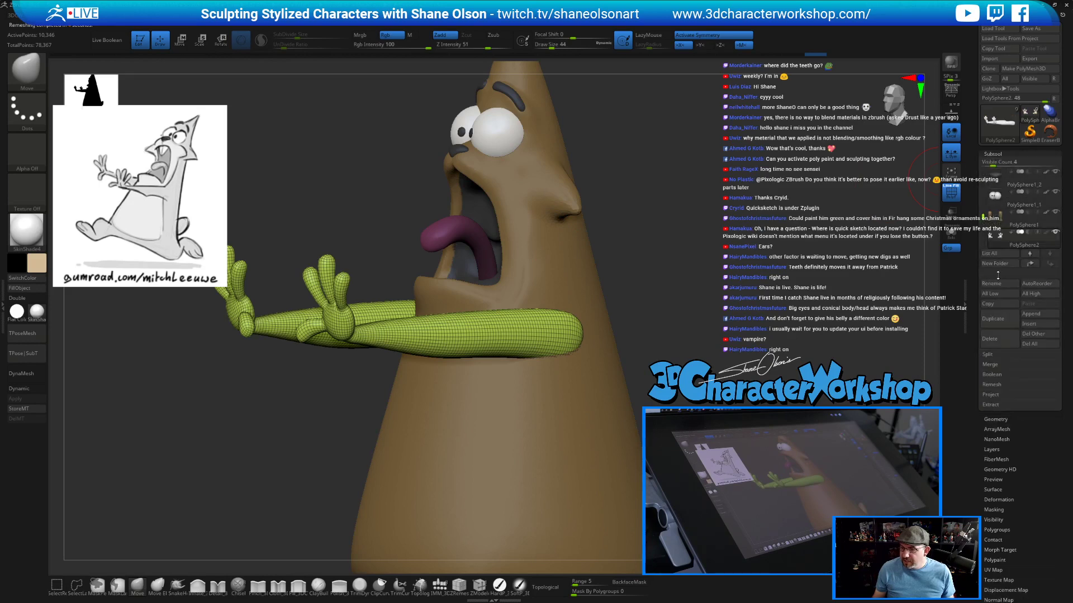
pyautogui.moveTo(984, 216); pyautogui.dragTo(978, 190)
pyautogui.keyDown('alt'); pyautogui.click(534, 256); pyautogui.keyUp('alt')
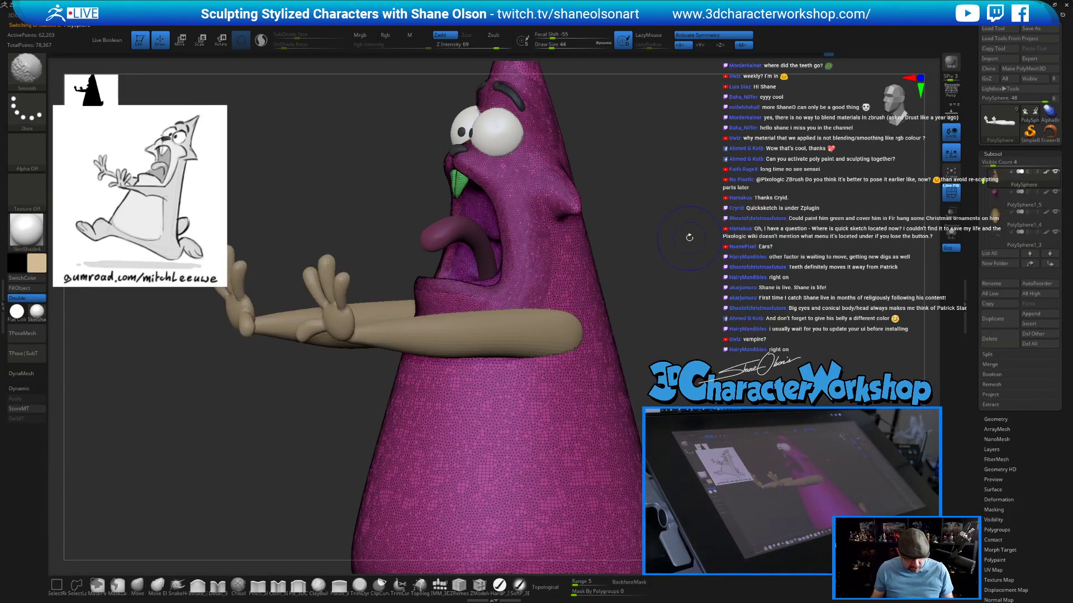
# Sample the body's brown and fill the arms with it using the HardP_3DCW brush, undoing any fill on the body.
pyautogui.keyDown('shift'); pyautogui.moveTo(686, 239); pyautogui.dragTo(653, 304); pyautogui.keyUp('shift')
pyautogui.press('c')
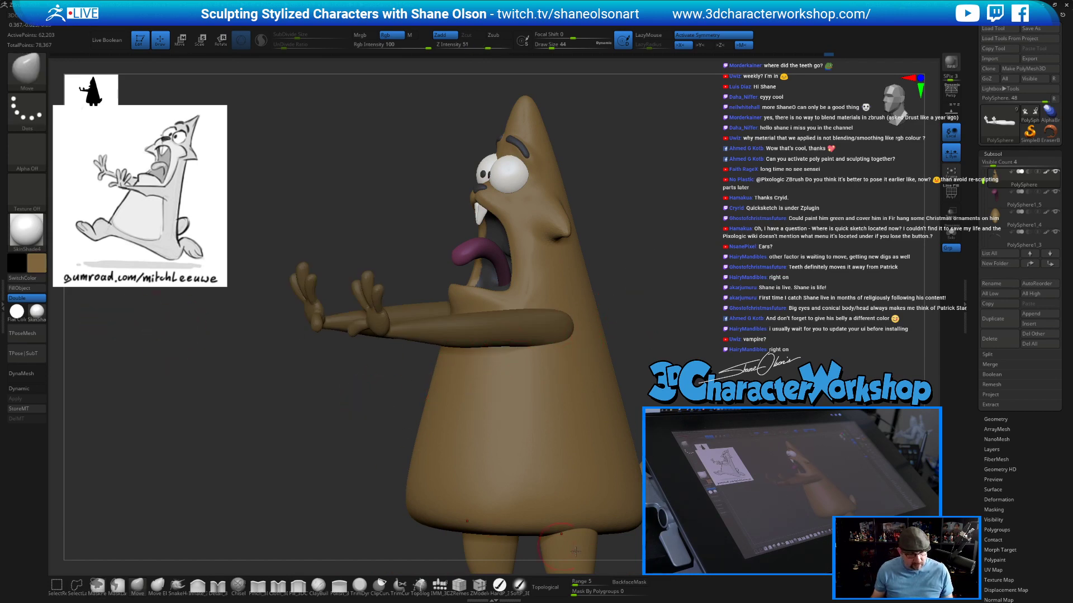
pyautogui.click(499, 584)
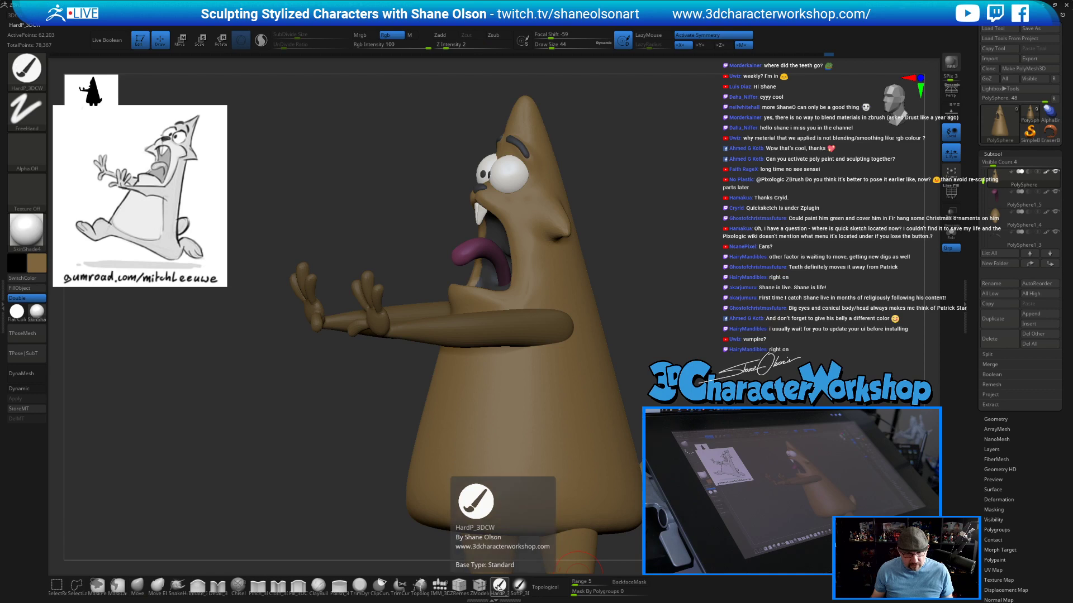
pyautogui.click(30, 288)
pyautogui.hotkey('ctrl', 'z')
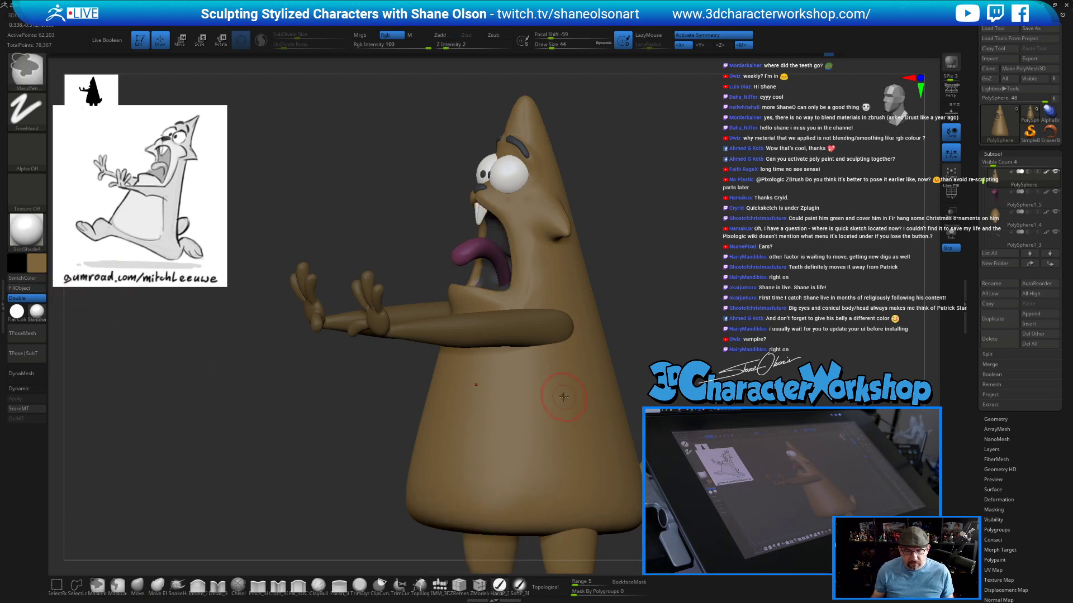
pyautogui.keyDown('alt'); pyautogui.click(421, 330); pyautogui.keyUp('alt')
pyautogui.click(28, 287)
pyautogui.moveTo(756, 254)
pyautogui.mouseDown()
pyautogui.moveTo(729, 254)
pyautogui.moveTo(757, 251)
pyautogui.mouseUp()
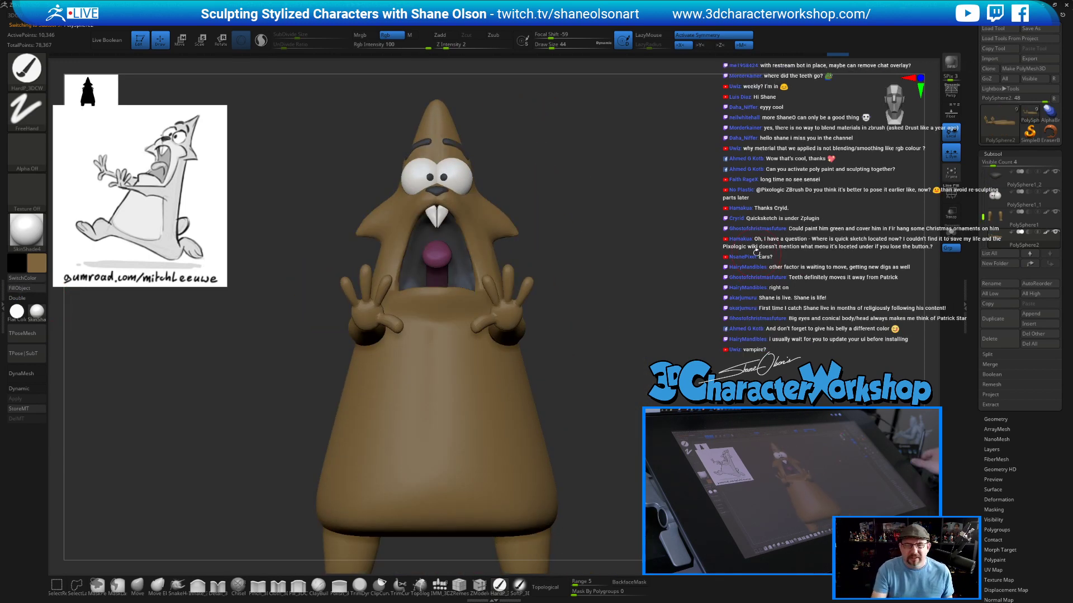
# Turn on dynamic subdivision for the arms, set the draw size to 25 and check the raised hands from below.
pyautogui.moveTo(593, 335)
pyautogui.keyDown('alt'); pyautogui.mouseDown()
pyautogui.moveTo(615, 364)
pyautogui.moveTo(632, 304)
pyautogui.mouseUp(); pyautogui.keyUp('alt')
pyautogui.press('s')
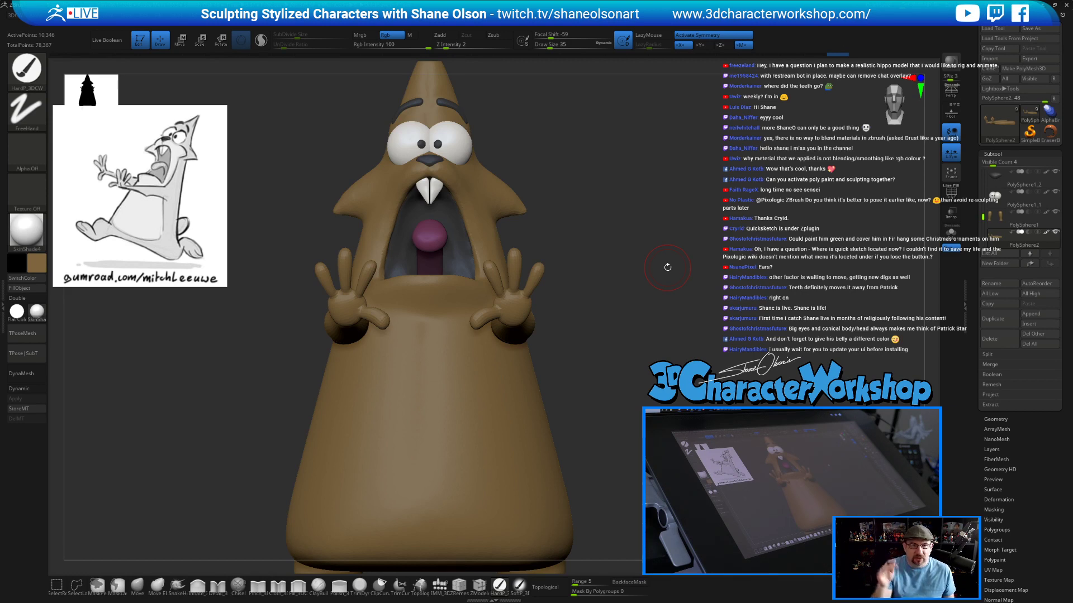
pyautogui.keyDown('ctrl'); pyautogui.moveTo(608, 383); pyautogui.dragTo(606, 458, button='right'); pyautogui.keyUp('ctrl')
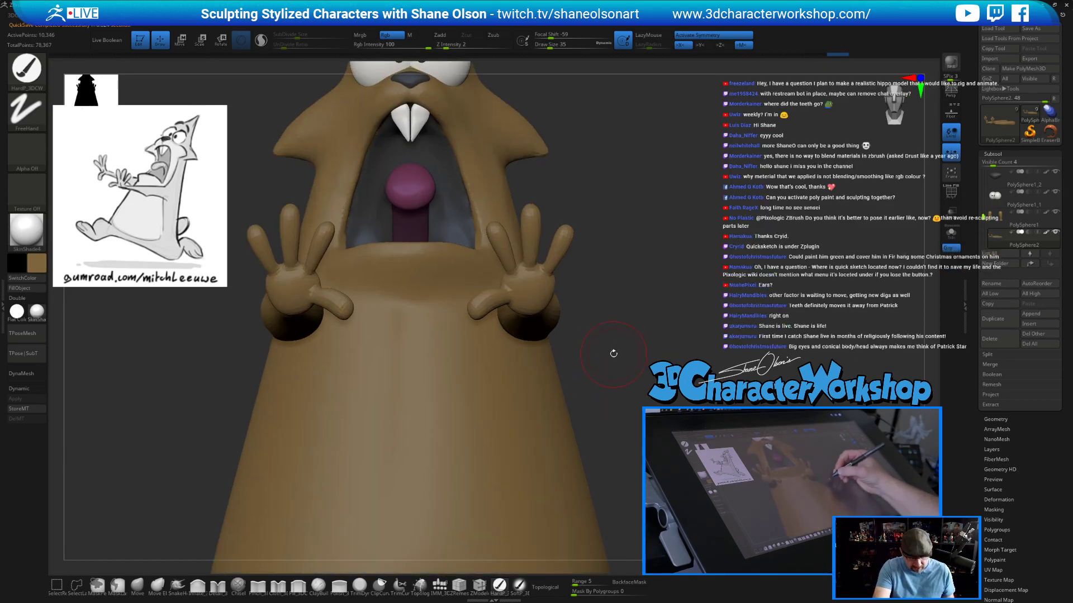
pyautogui.press('d')
pyautogui.moveTo(607, 353)
pyautogui.mouseDown(button='right')
pyautogui.moveTo(585, 279)
pyautogui.moveTo(606, 360)
pyautogui.mouseUp(button='right')
pyautogui.press('s')
pyautogui.moveTo(618, 334); pyautogui.dragTo(615, 335)
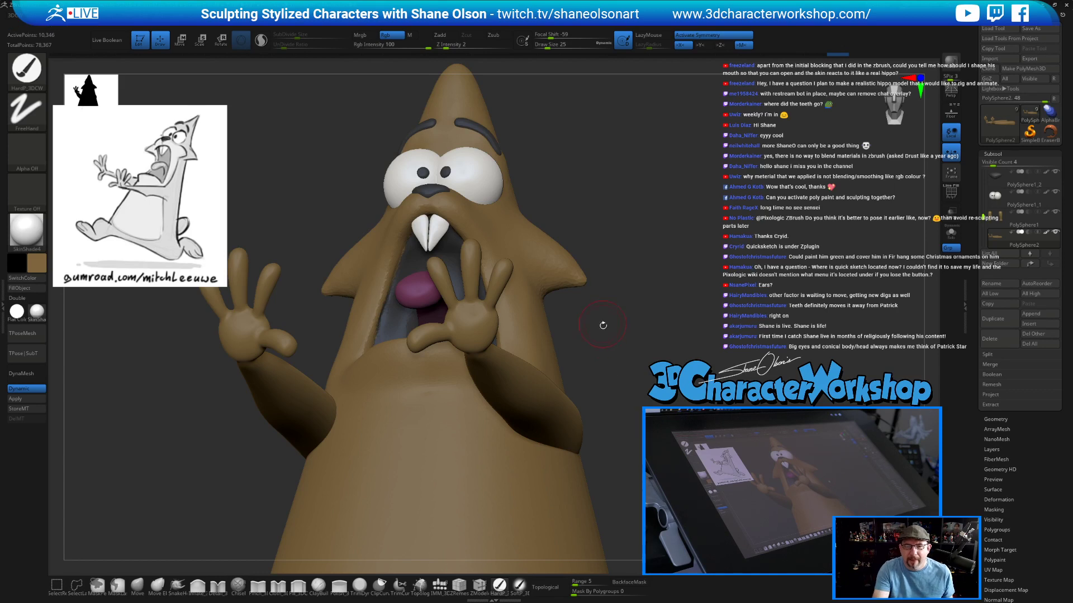
pyautogui.moveTo(604, 345); pyautogui.dragTo(618, 254)
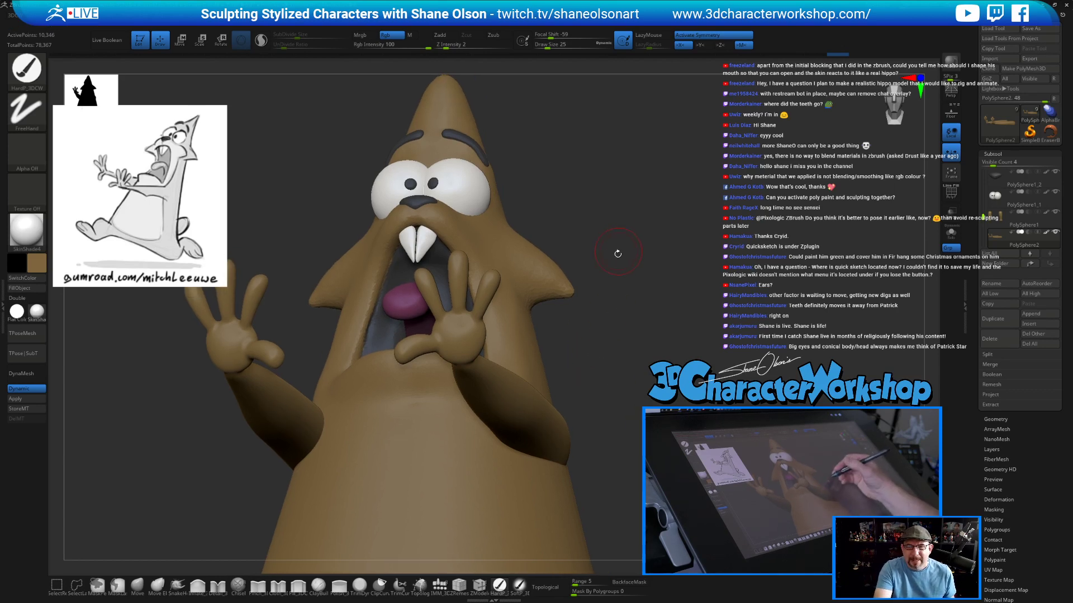
pyautogui.moveTo(594, 366); pyautogui.dragTo(596, 363)
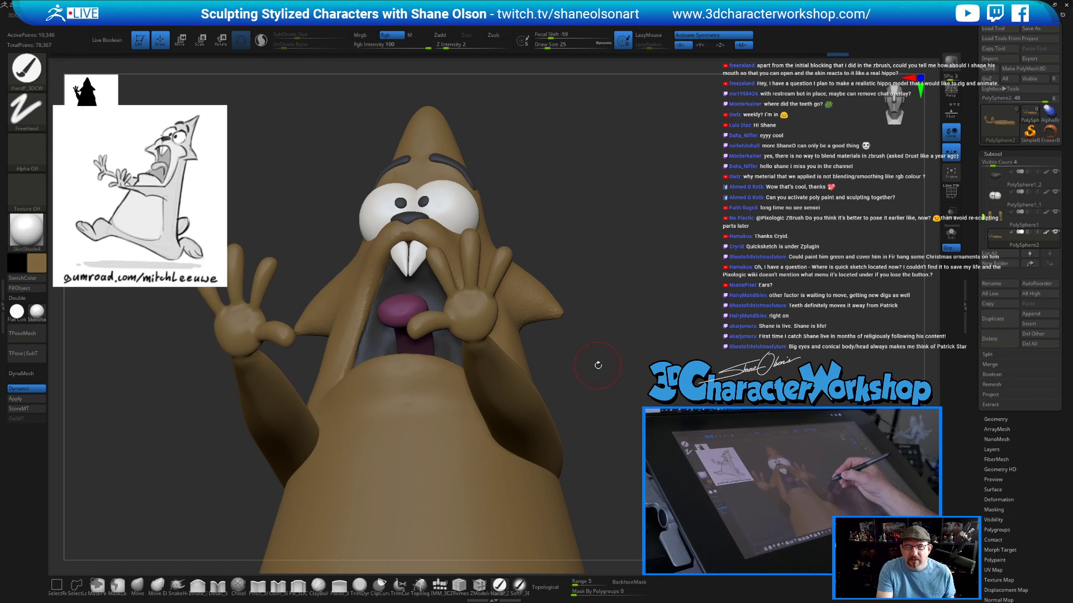
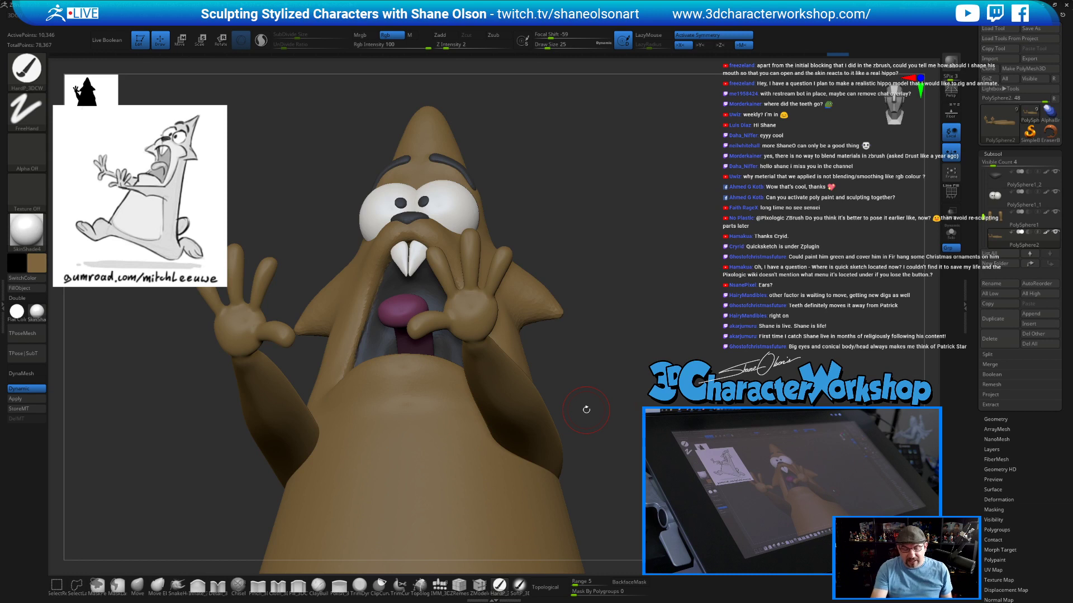
# Reshape the wrists just below the raised palms using the Move brush, reducing its draw size to 33, and smooth the transition.
pyautogui.moveTo(615, 396)
pyautogui.mouseDown()
pyautogui.moveTo(613, 343)
pyautogui.moveTo(525, 293)
pyautogui.moveTo(564, 311)
pyautogui.mouseUp()
pyautogui.press('s')
pyautogui.click(573, 274)
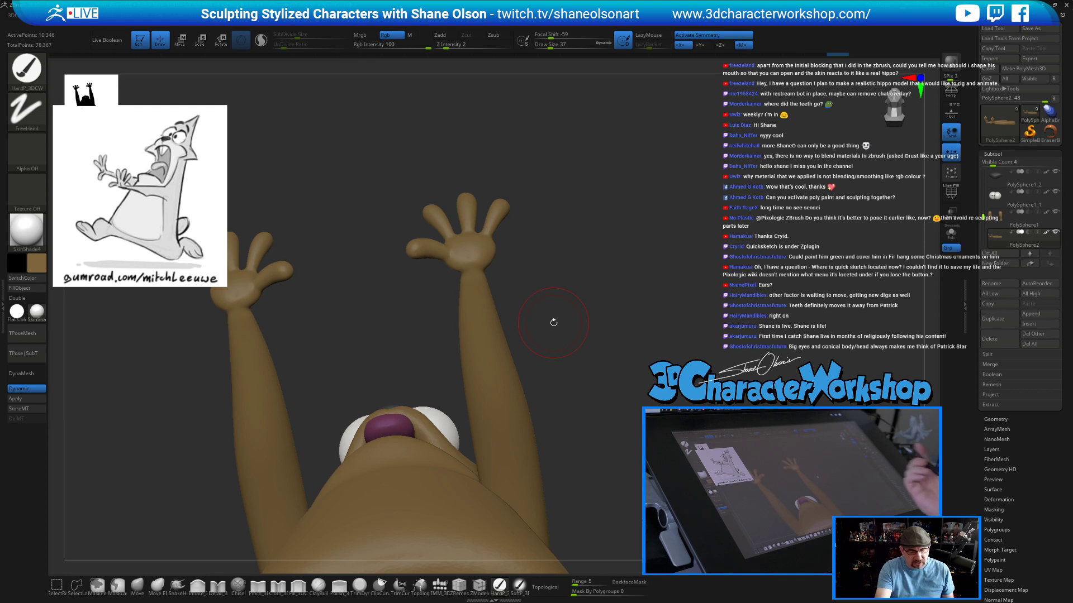
pyautogui.click(137, 585)
pyautogui.press('s')
pyautogui.moveTo(569, 263); pyautogui.dragTo(575, 263)
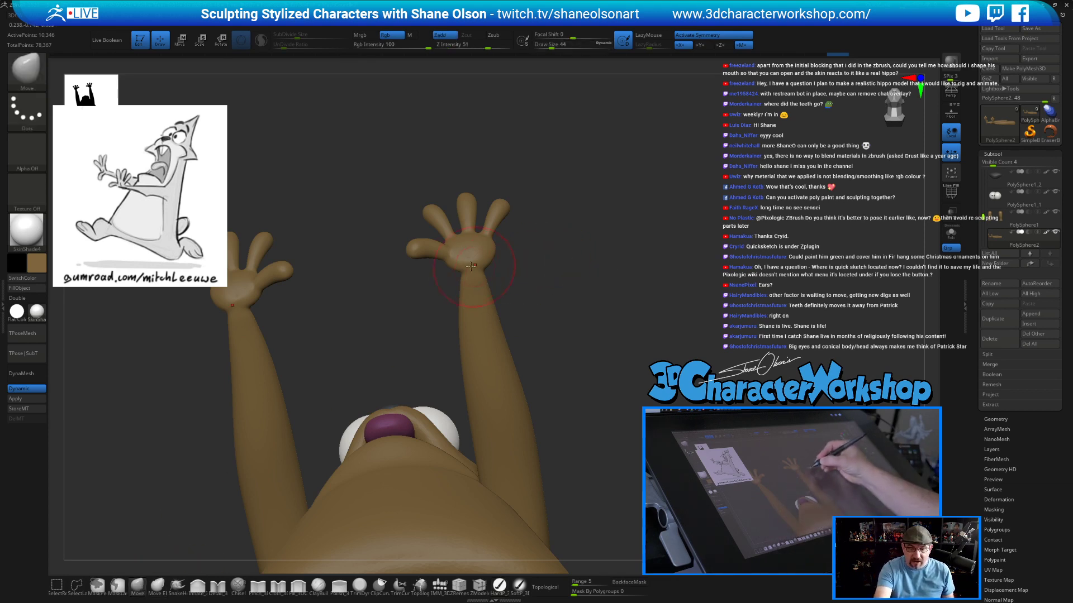
pyautogui.press('s')
pyautogui.moveTo(462, 271); pyautogui.dragTo(457, 272)
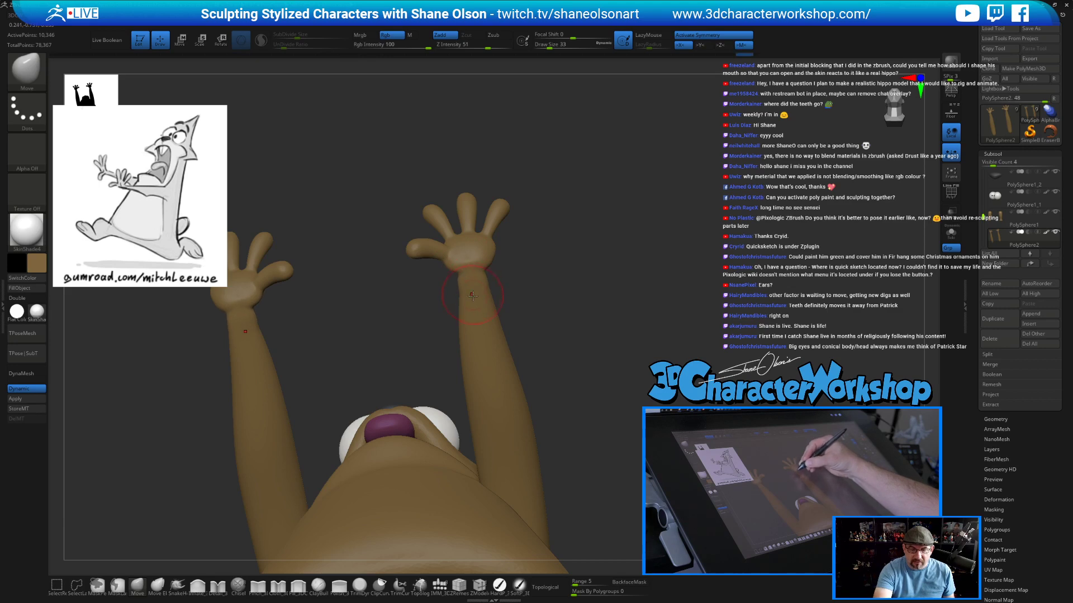
pyautogui.press('shift')
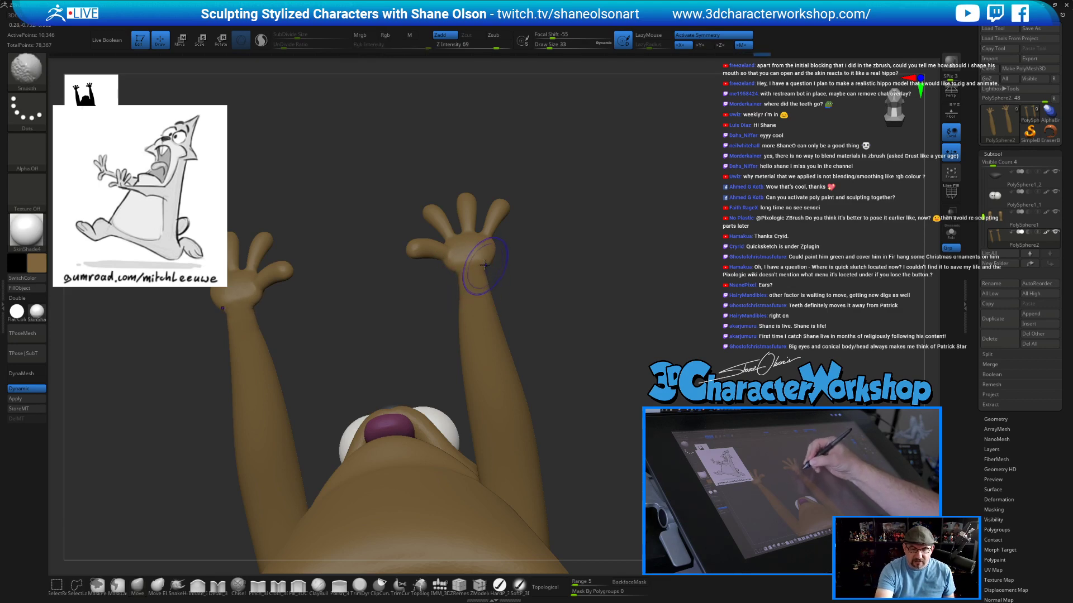
# Set the draw size to 25 and smooth the lower palms of both hands.
pyautogui.moveTo(506, 284)
pyautogui.mouseDown()
pyautogui.moveTo(546, 292)
pyautogui.moveTo(555, 213)
pyautogui.mouseUp()
pyautogui.moveTo(567, 176)
pyautogui.mouseDown()
pyautogui.moveTo(531, 221)
pyautogui.moveTo(515, 212)
pyautogui.moveTo(465, 316)
pyautogui.moveTo(486, 288)
pyautogui.moveTo(536, 283)
pyautogui.moveTo(589, 252)
pyautogui.moveTo(657, 264)
pyautogui.mouseUp()
pyautogui.press('s')
pyautogui.moveTo(478, 314)
pyautogui.keyDown('shift'); pyautogui.mouseDown()
pyautogui.moveTo(484, 293)
pyautogui.moveTo(494, 307)
pyautogui.mouseUp(); pyautogui.keyUp('shift')
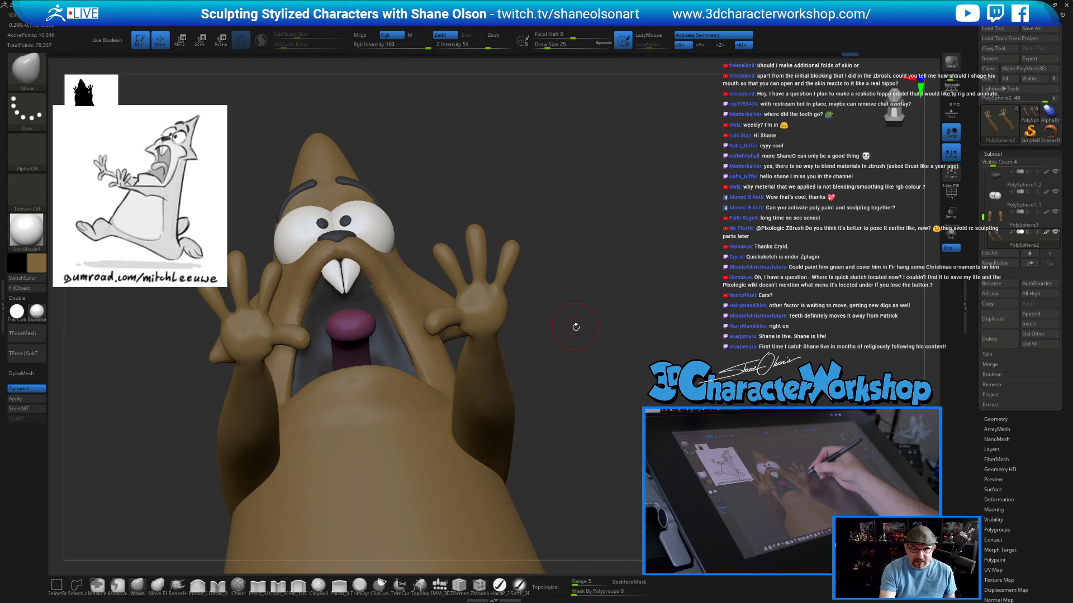
pyautogui.moveTo(575, 324); pyautogui.dragTo(576, 374)
pyautogui.keyDown('shift'); pyautogui.moveTo(488, 309); pyautogui.dragTo(484, 307); pyautogui.keyUp('shift')
pyautogui.moveTo(556, 335)
pyautogui.mouseDown()
pyautogui.moveTo(562, 309)
pyautogui.moveTo(560, 328)
pyautogui.mouseUp()
# Carve a crease into the middle of the palms using the Detail_3DCW brush, reducing its draw size to 13.
pyautogui.press('space')
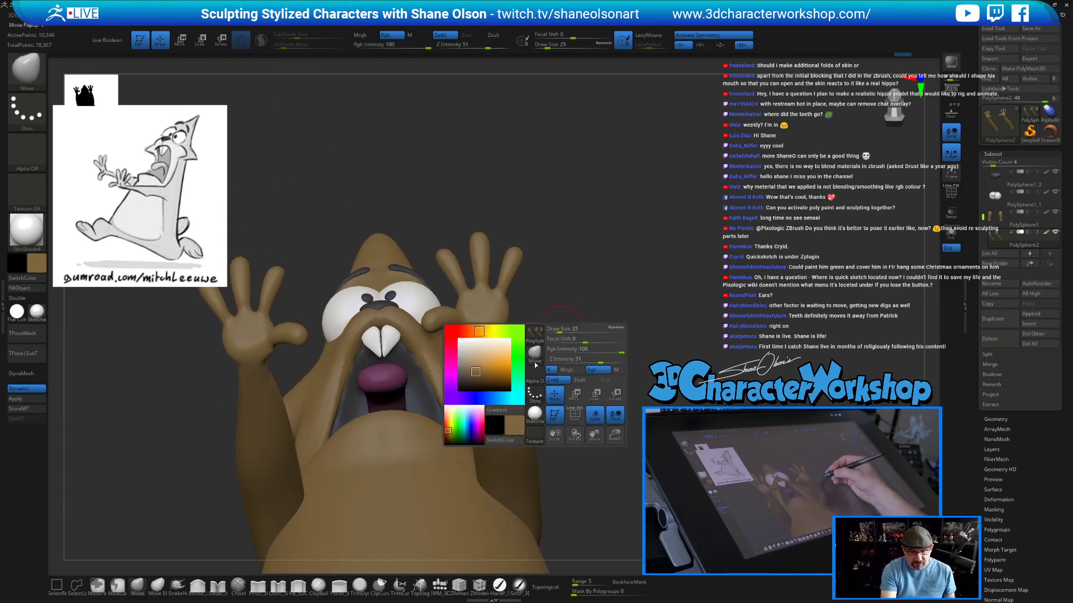
pyautogui.click(218, 585)
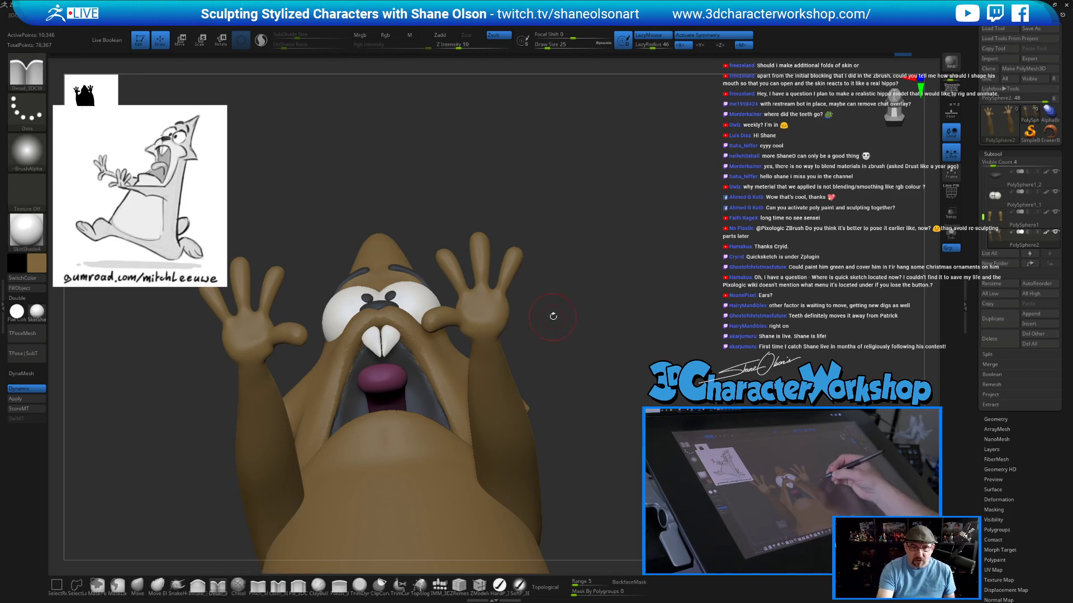
pyautogui.press('s')
pyautogui.click(544, 328)
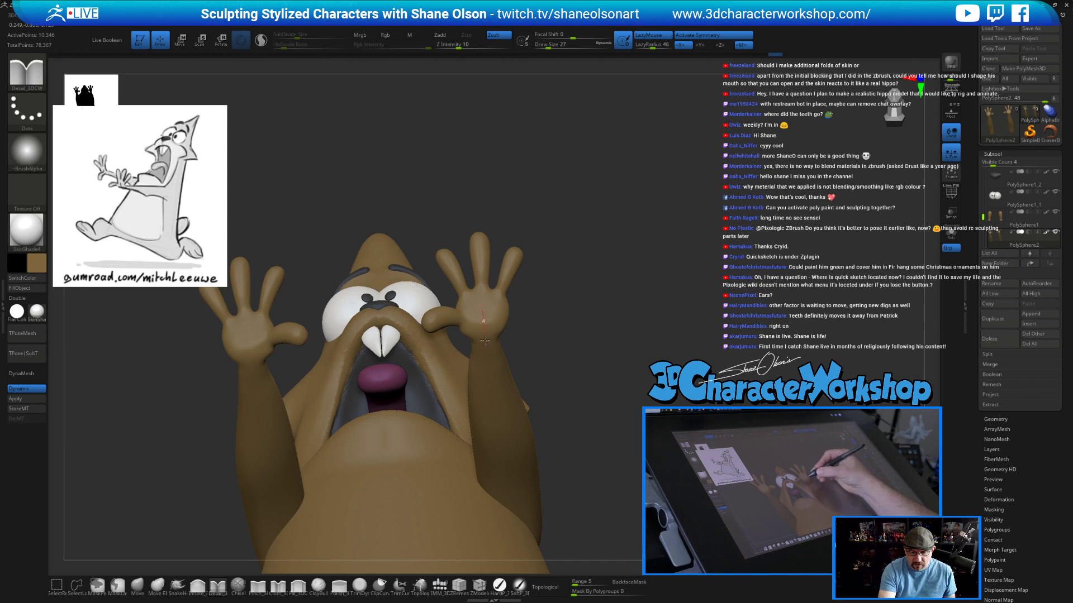
pyautogui.moveTo(561, 365); pyautogui.dragTo(539, 343)
pyautogui.moveTo(502, 317)
pyautogui.mouseDown(button='right')
pyautogui.moveTo(535, 322)
pyautogui.moveTo(490, 356)
pyautogui.mouseUp(button='right')
pyautogui.press('s')
pyautogui.moveTo(495, 331); pyautogui.dragTo(487, 331)
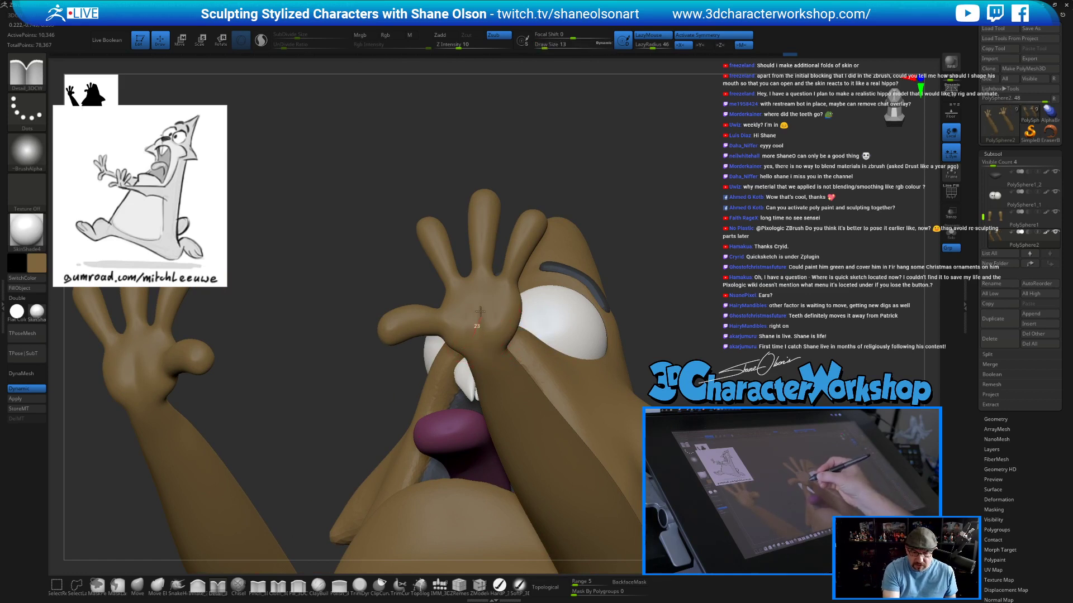
pyautogui.moveTo(477, 300); pyautogui.dragTo(478, 296)
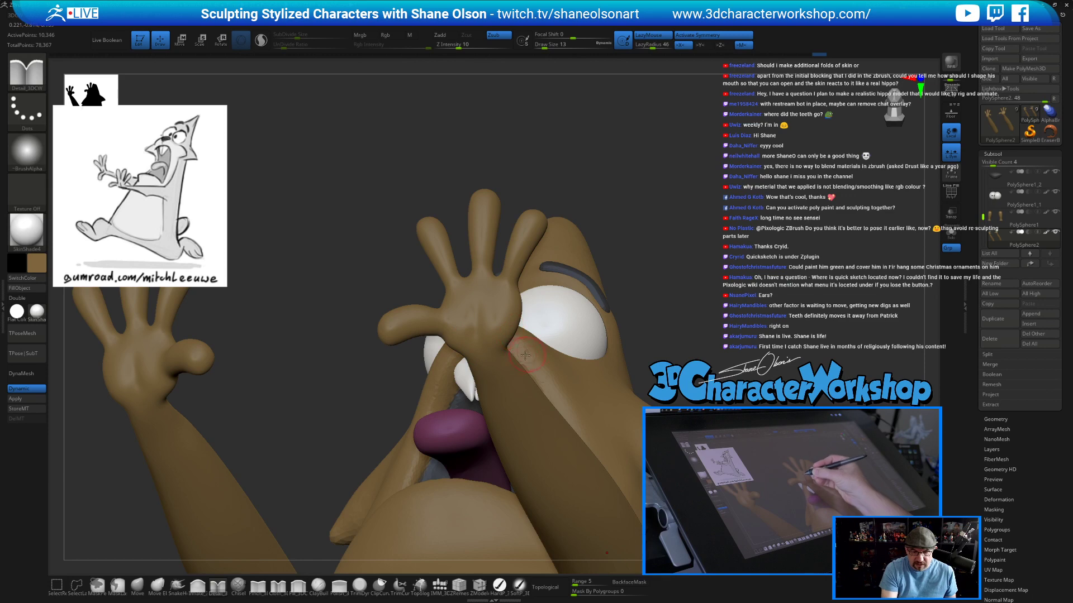
# Carve the crease at the heel of the palms, between the thumb base and the wrist.
pyautogui.moveTo(513, 342); pyautogui.dragTo(494, 354, button='right')
pyautogui.moveTo(494, 355); pyautogui.dragTo(498, 351)
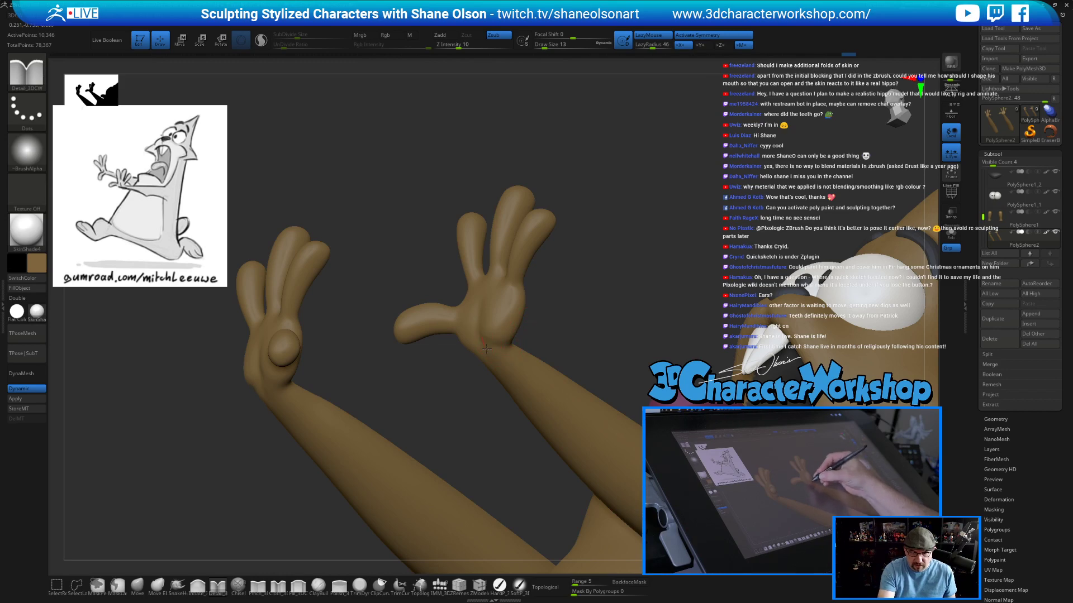
pyautogui.moveTo(549, 311); pyautogui.dragTo(463, 361, button='right')
pyautogui.moveTo(615, 378)
pyautogui.mouseDown(button='right')
pyautogui.moveTo(553, 380)
pyautogui.moveTo(615, 393)
pyautogui.mouseUp(button='right')
pyautogui.moveTo(470, 344); pyautogui.dragTo(478, 325)
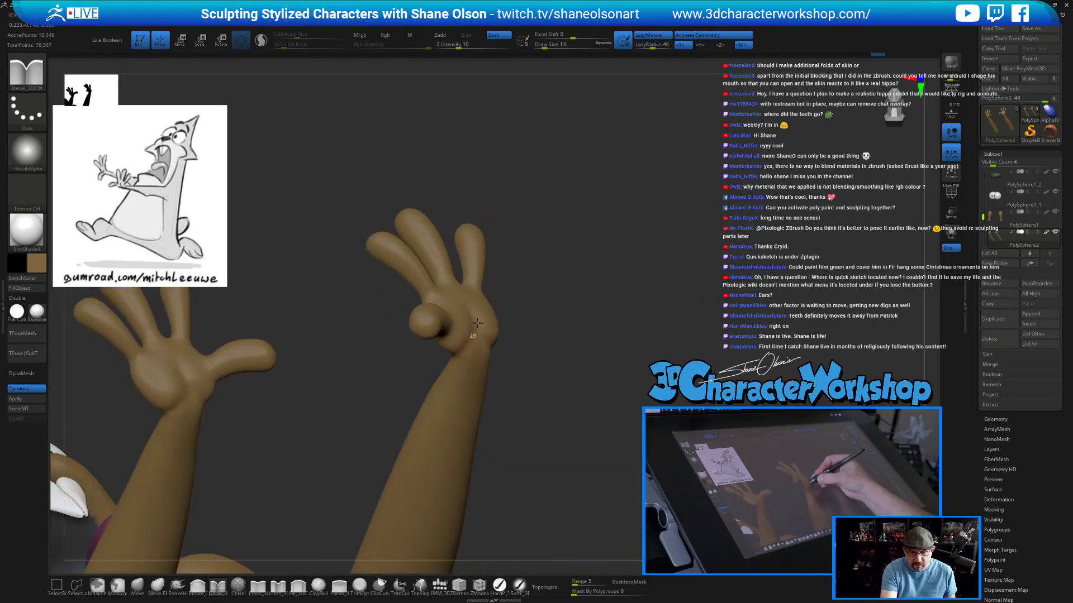
# Adjust the palms with the Move brush at draw size 17 and soften the carved creases.
pyautogui.moveTo(466, 301); pyautogui.dragTo(558, 430, button='right')
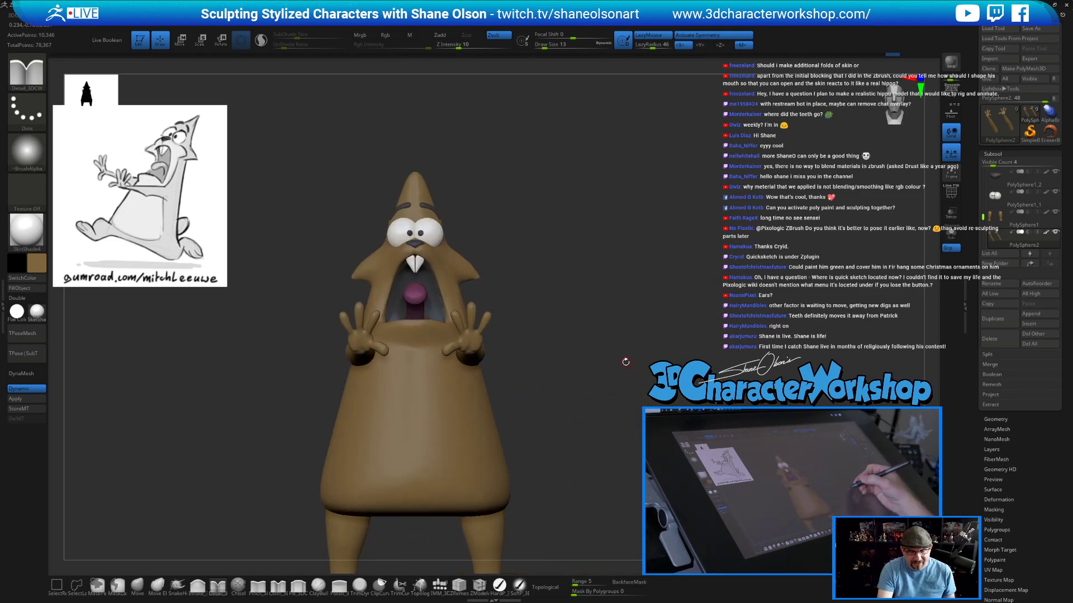
pyautogui.moveTo(603, 352)
pyautogui.mouseDown(button='right')
pyautogui.moveTo(580, 344)
pyautogui.moveTo(603, 353)
pyautogui.moveTo(615, 343)
pyautogui.moveTo(572, 355)
pyautogui.mouseUp(button='right')
pyautogui.click(138, 584)
pyautogui.press('s')
pyautogui.moveTo(571, 355); pyautogui.dragTo(569, 354)
pyautogui.moveTo(569, 339); pyautogui.dragTo(559, 318, button='right')
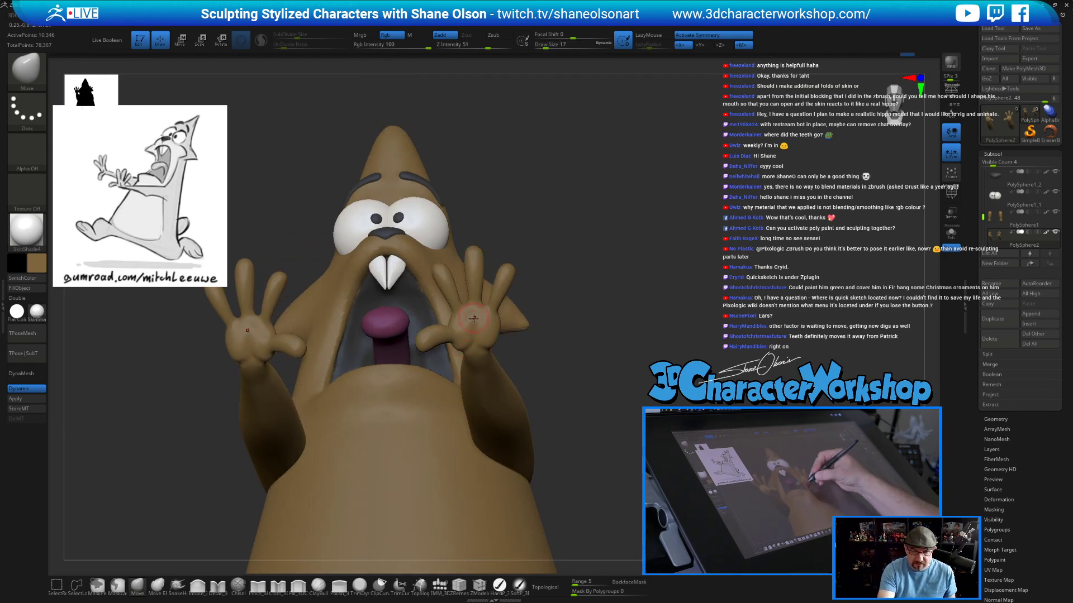
pyautogui.moveTo(462, 338)
pyautogui.keyDown('shift'); pyautogui.mouseDown()
pyautogui.moveTo(472, 330)
pyautogui.moveTo(465, 334)
pyautogui.mouseUp(); pyautogui.keyUp('shift')
# Check the whole figure's pose, then select the legs subtool and display its polygroup wireframe.
pyautogui.moveTo(597, 401); pyautogui.dragTo(492, 391, button='right')
pyautogui.keyDown('alt'); pyautogui.moveTo(626, 439); pyautogui.dragTo(592, 449, button='right'); pyautogui.keyUp('alt')
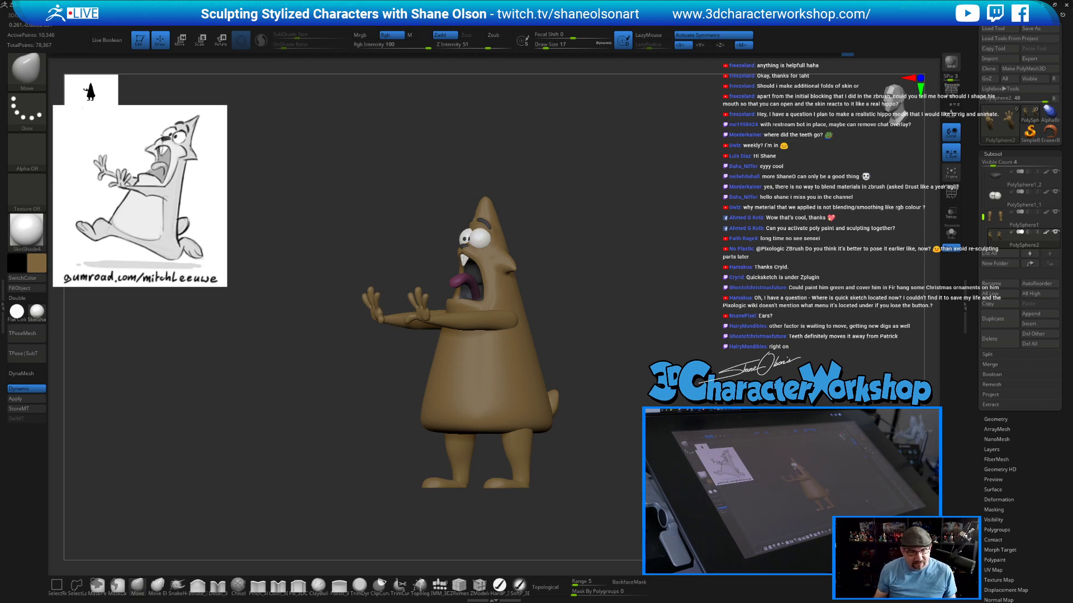
pyautogui.moveTo(624, 476)
pyautogui.mouseDown(button='right')
pyautogui.moveTo(584, 478)
pyautogui.moveTo(605, 478)
pyautogui.mouseUp(button='right')
pyautogui.moveTo(544, 461)
pyautogui.mouseDown(button='right')
pyautogui.moveTo(554, 474)
pyautogui.moveTo(536, 470)
pyautogui.mouseUp(button='right')
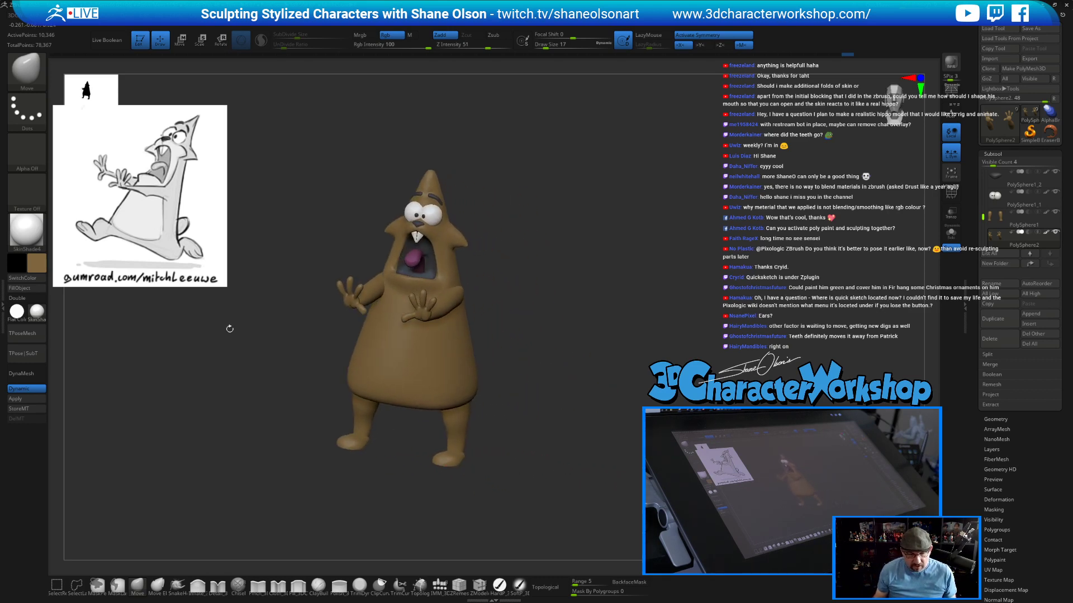
pyautogui.moveTo(572, 276)
pyautogui.mouseDown(button='right')
pyautogui.moveTo(589, 354)
pyautogui.moveTo(544, 367)
pyautogui.moveTo(548, 374)
pyautogui.moveTo(562, 350)
pyautogui.moveTo(583, 347)
pyautogui.moveTo(550, 349)
pyautogui.mouseUp(button='right')
pyautogui.keyDown('alt'); pyautogui.click(508, 429); pyautogui.keyUp('alt')
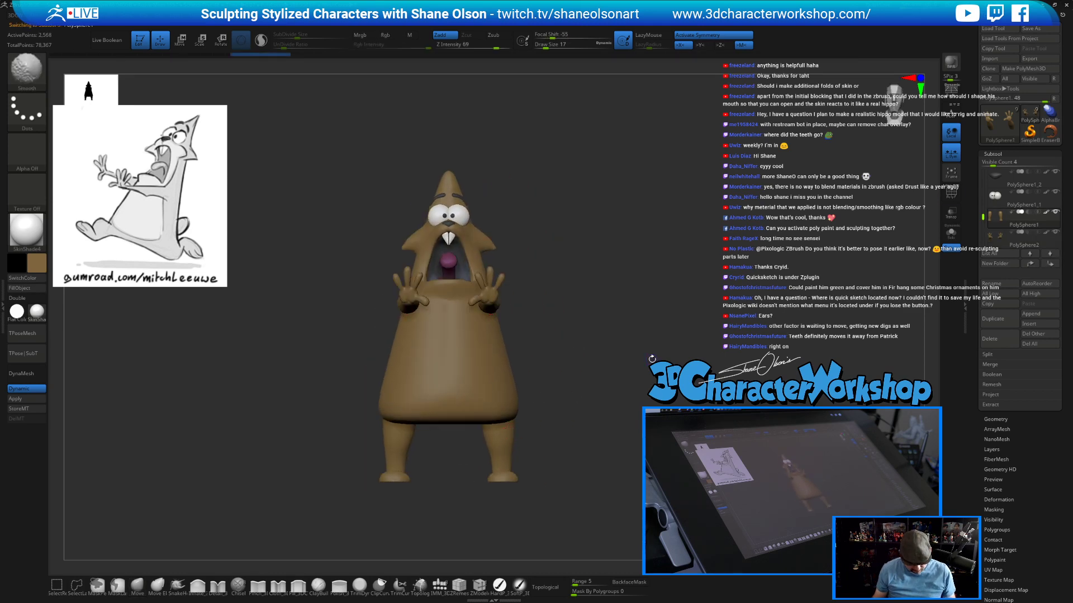
pyautogui.hotkey('shift', 'f')
pyautogui.keyDown('ctrl'); pyautogui.moveTo(805, 300); pyautogui.dragTo(689, 301, button='right'); pyautogui.keyUp('ctrl')
pyautogui.moveTo(846, 269); pyautogui.dragTo(789, 271, button='right')
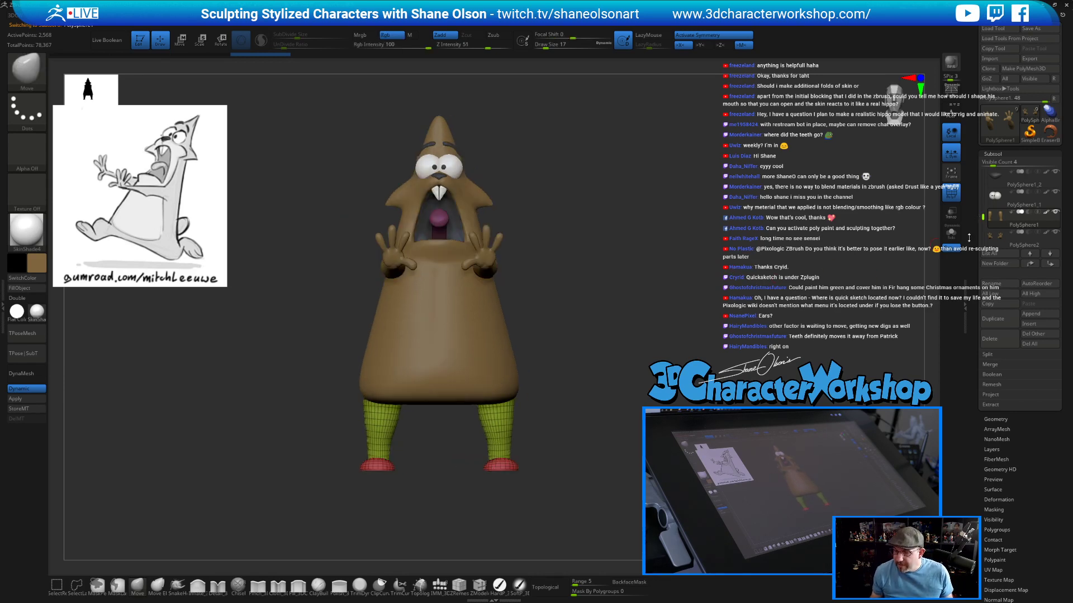
pyautogui.keyDown('ctrl'); pyautogui.moveTo(696, 277); pyautogui.dragTo(672, 264, button='right'); pyautogui.keyUp('ctrl')
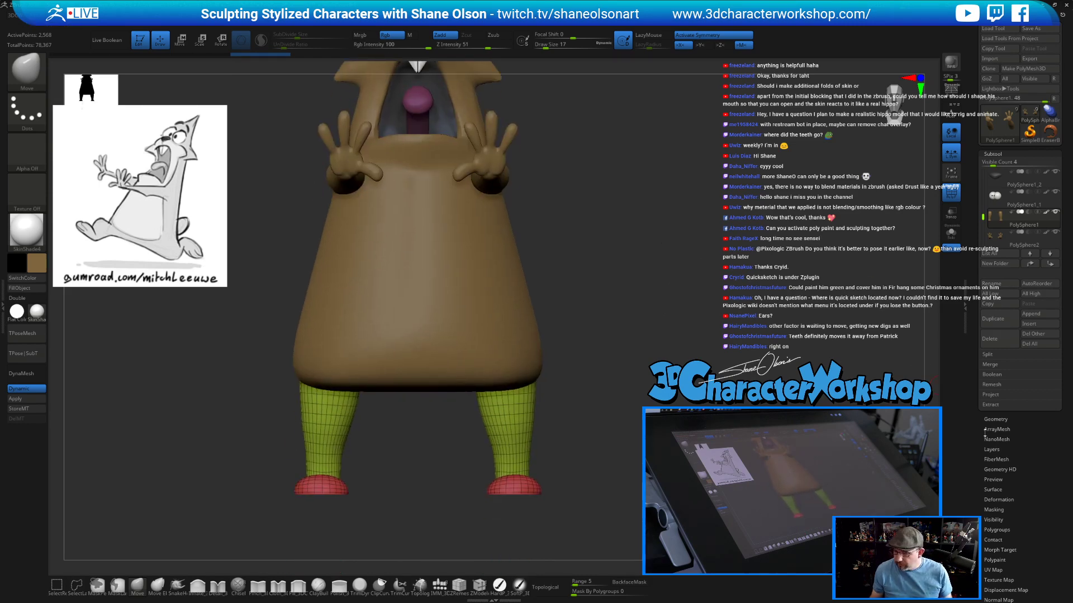
# Try converting the legs to DynaMesh at a resolution of 512 and hide the wireframe.
pyautogui.click(994, 419)
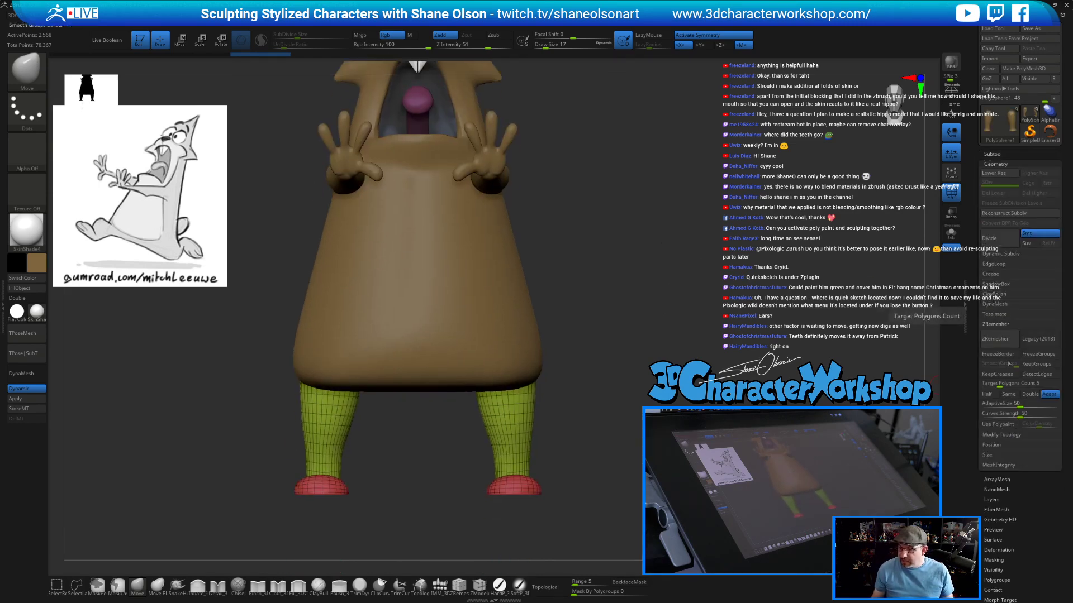
pyautogui.click(995, 304)
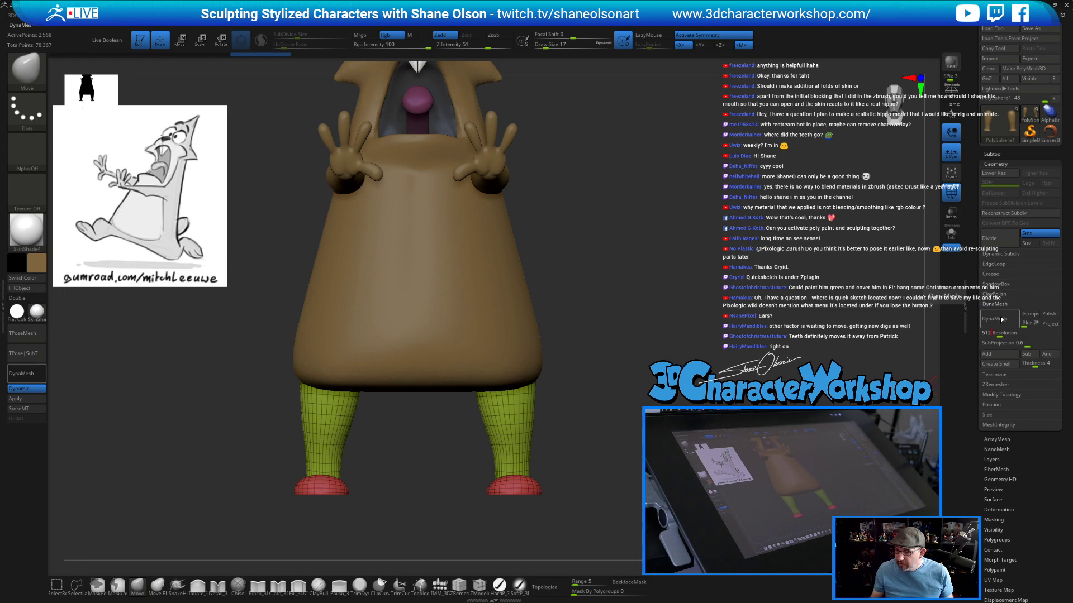
pyautogui.click(1002, 319)
pyautogui.moveTo(652, 381); pyautogui.dragTo(640, 410)
pyautogui.hotkey('shift', 'f')
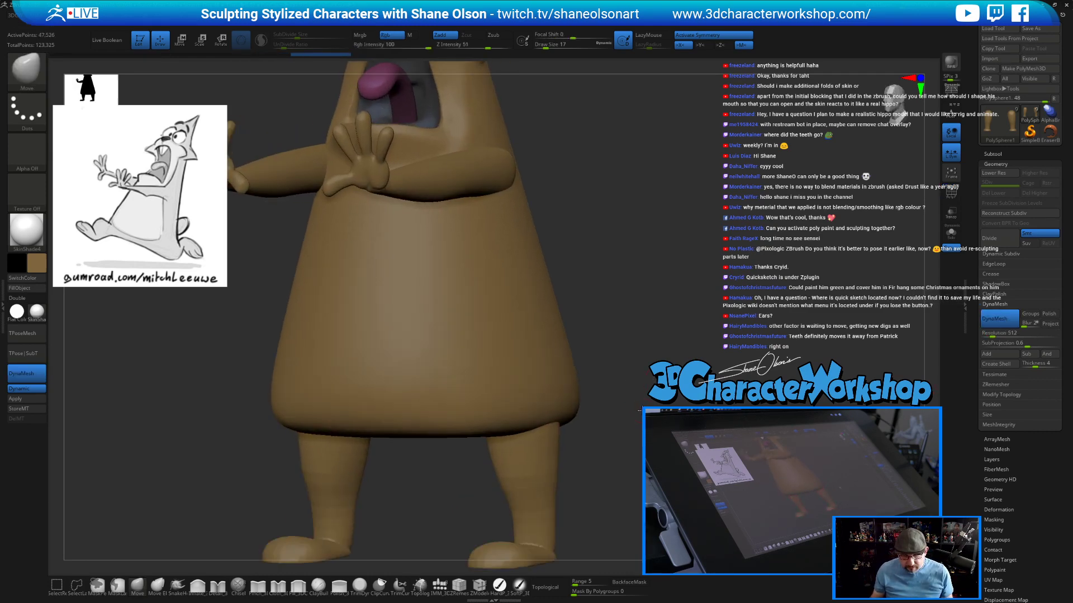
# Undo back to the legs' three subdivision levels, then DynaMesh them at a resolution of 512.
pyautogui.hotkey('ctrl', 'z')
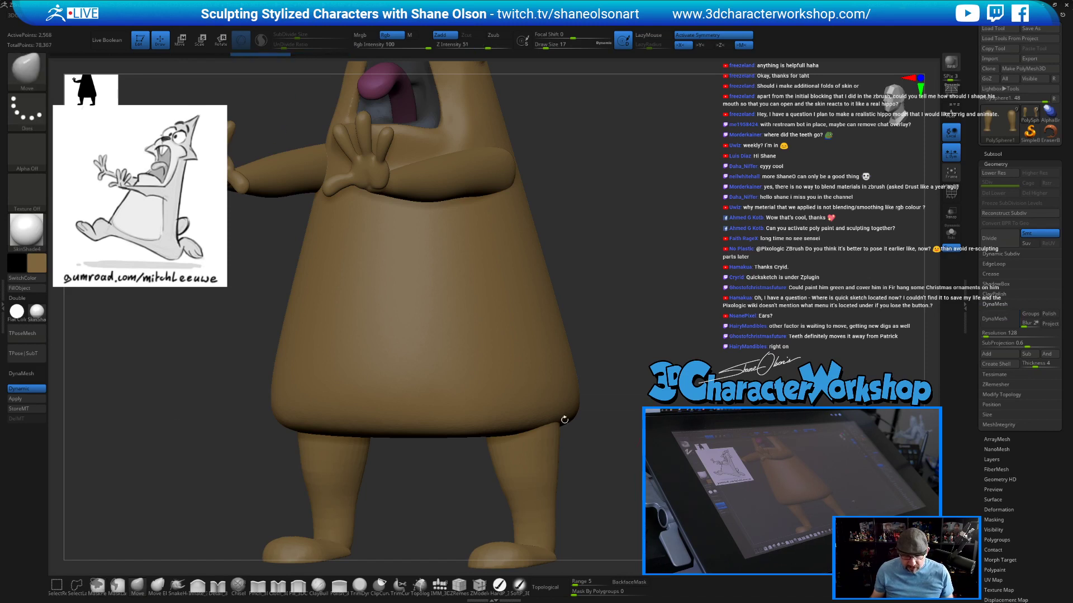
pyautogui.hotkey('ctrl', 'z')
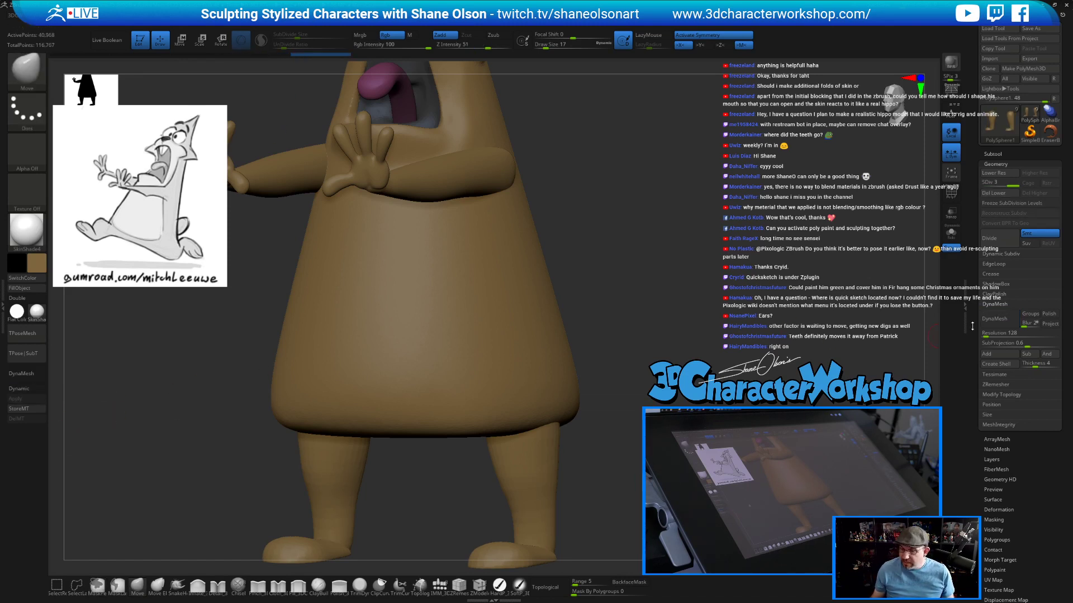
pyautogui.click(994, 333)
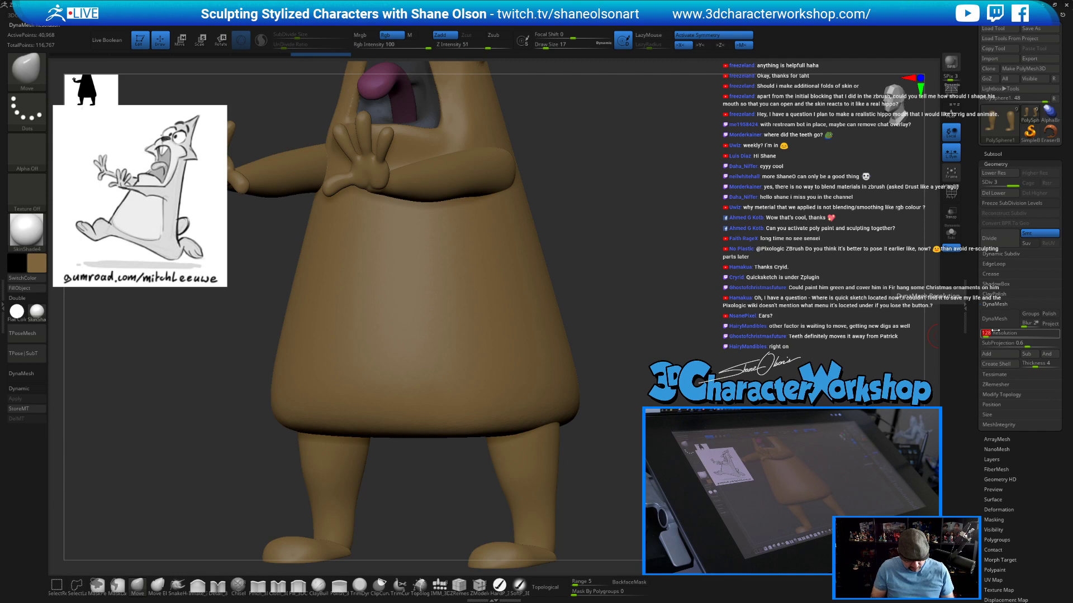
pyautogui.click(994, 318)
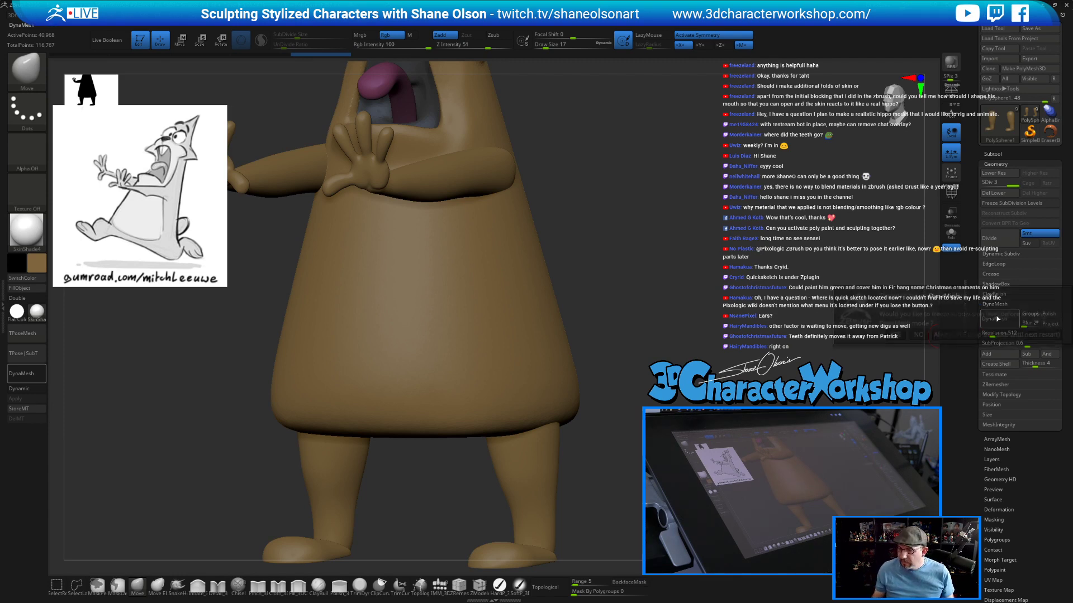
pyautogui.click(918, 334)
# Smooth the ankles all around where the feet join the legs, raising the draw size to 33.
pyautogui.moveTo(654, 462)
pyautogui.keyDown('alt'); pyautogui.mouseDown()
pyautogui.moveTo(651, 400)
pyautogui.moveTo(553, 475)
pyautogui.mouseUp(); pyautogui.keyUp('alt')
pyautogui.press('shift')
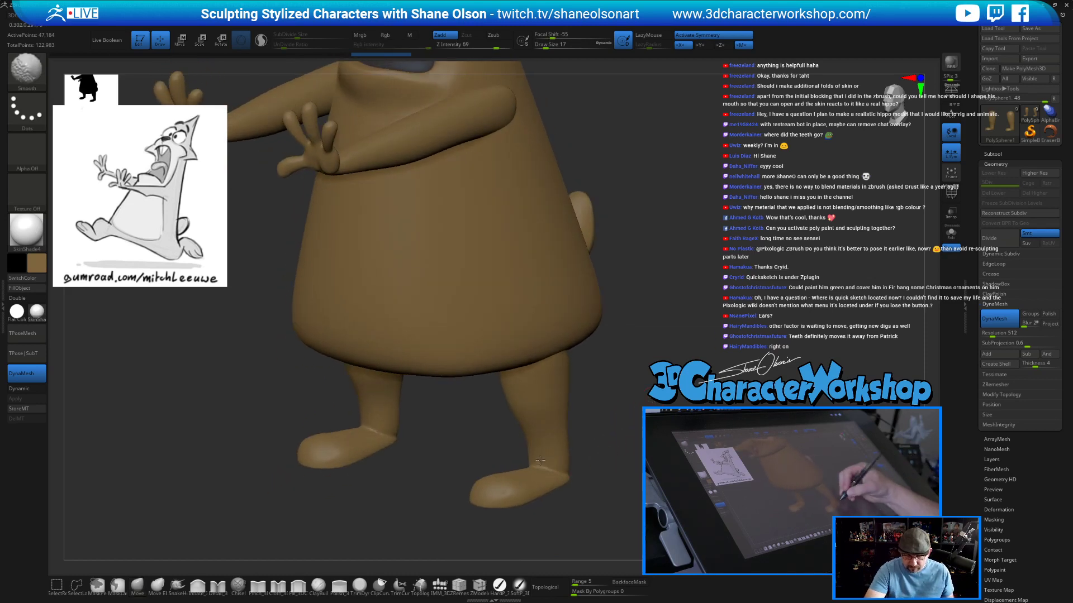
pyautogui.moveTo(627, 474)
pyautogui.mouseDown()
pyautogui.moveTo(587, 480)
pyautogui.moveTo(552, 468)
pyautogui.moveTo(596, 483)
pyautogui.mouseUp()
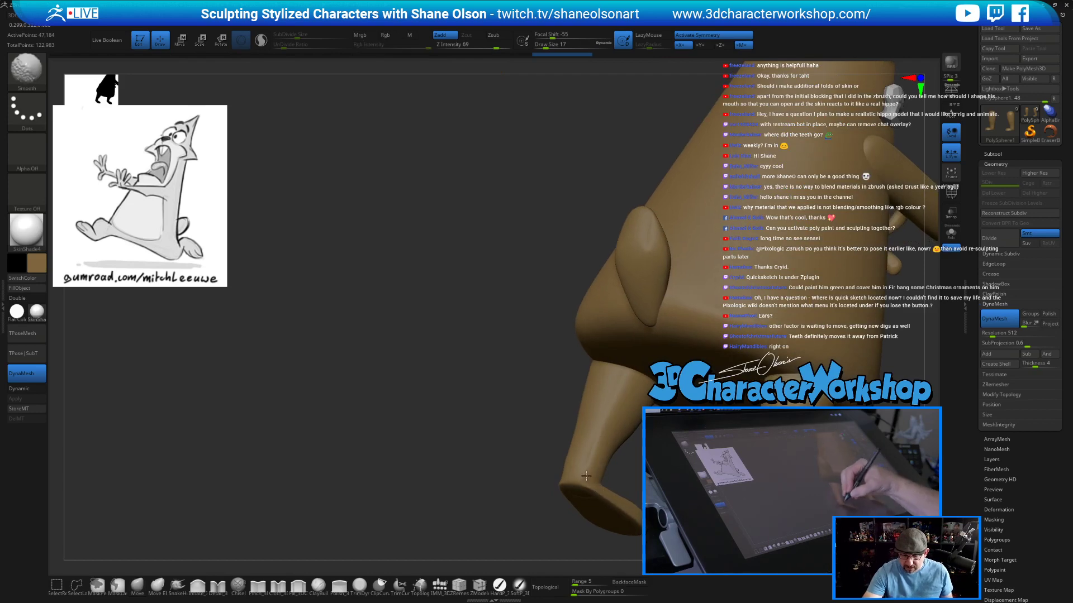
pyautogui.moveTo(596, 484)
pyautogui.mouseDown(button='right')
pyautogui.moveTo(673, 479)
pyautogui.moveTo(602, 481)
pyautogui.mouseUp(button='right')
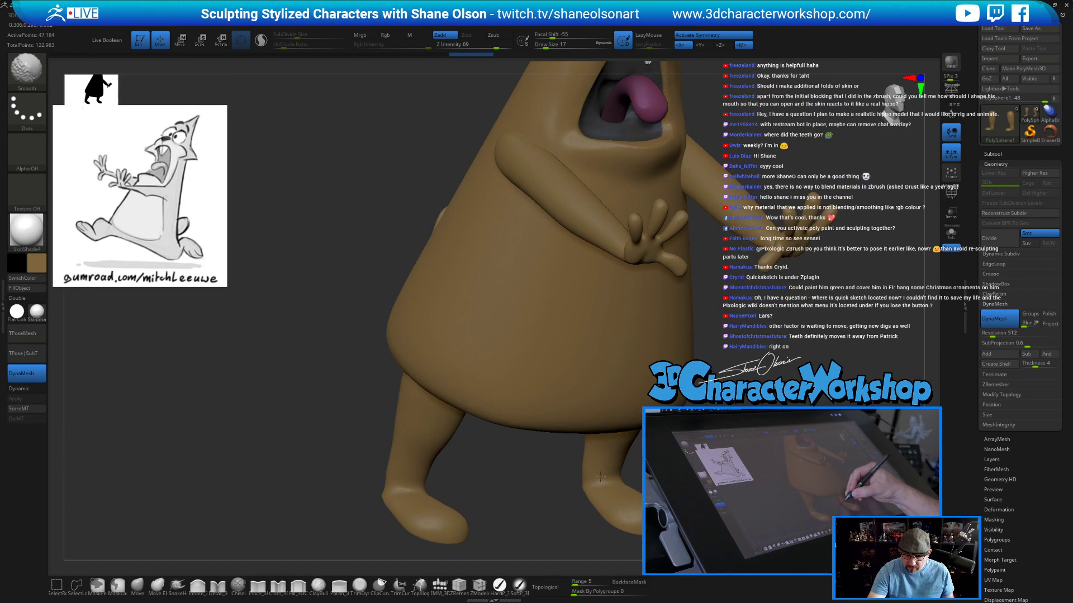
pyautogui.moveTo(602, 476); pyautogui.dragTo(596, 464, button='right')
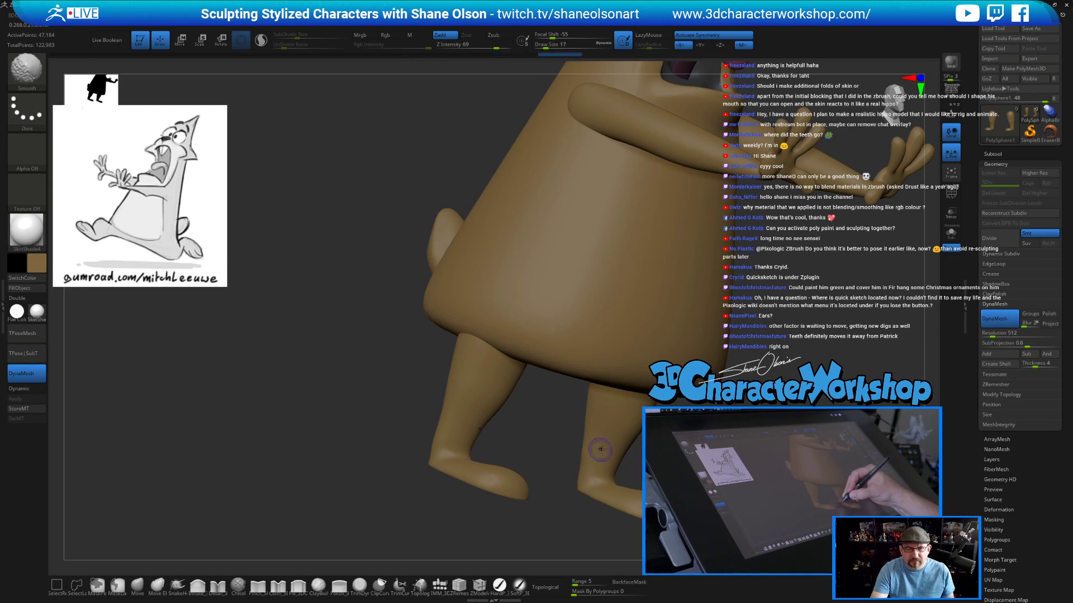
pyautogui.keyDown('ctrl'); pyautogui.moveTo(590, 451); pyautogui.dragTo(610, 425, button='right'); pyautogui.keyUp('ctrl')
pyautogui.moveTo(625, 477); pyautogui.dragTo(605, 459, button='right')
pyautogui.press('s')
pyautogui.press('shift')
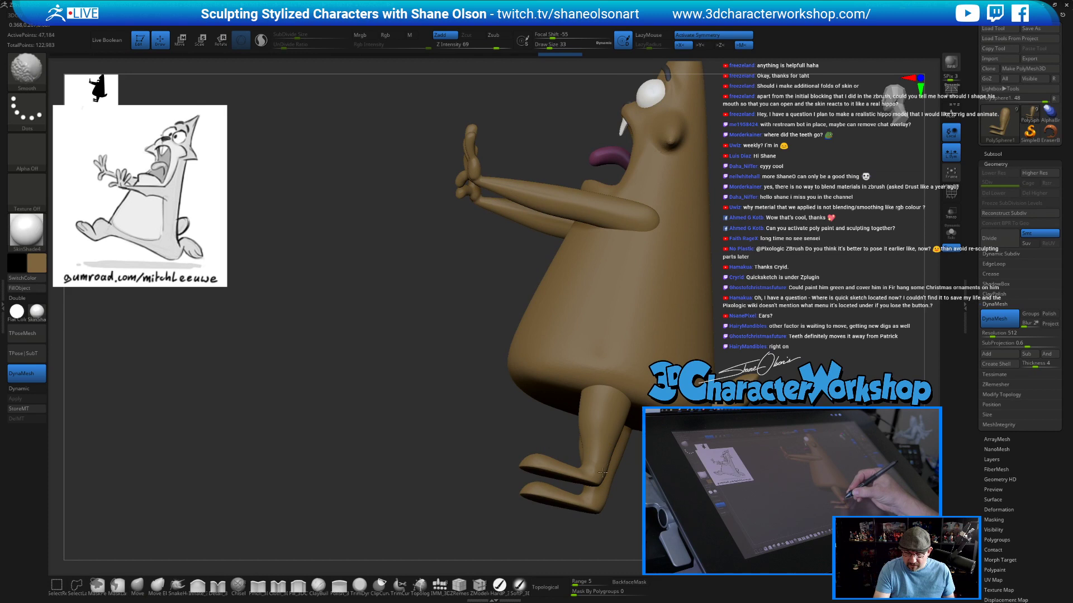
# Carve the toe separation lines into the front of both feet using the Detail_3DCW brush at draw size 22.
pyautogui.moveTo(598, 436)
pyautogui.mouseDown(button='right')
pyautogui.moveTo(642, 486)
pyautogui.moveTo(628, 397)
pyautogui.moveTo(631, 408)
pyautogui.mouseUp(button='right')
pyautogui.press('s')
pyautogui.moveTo(632, 408); pyautogui.dragTo(629, 408)
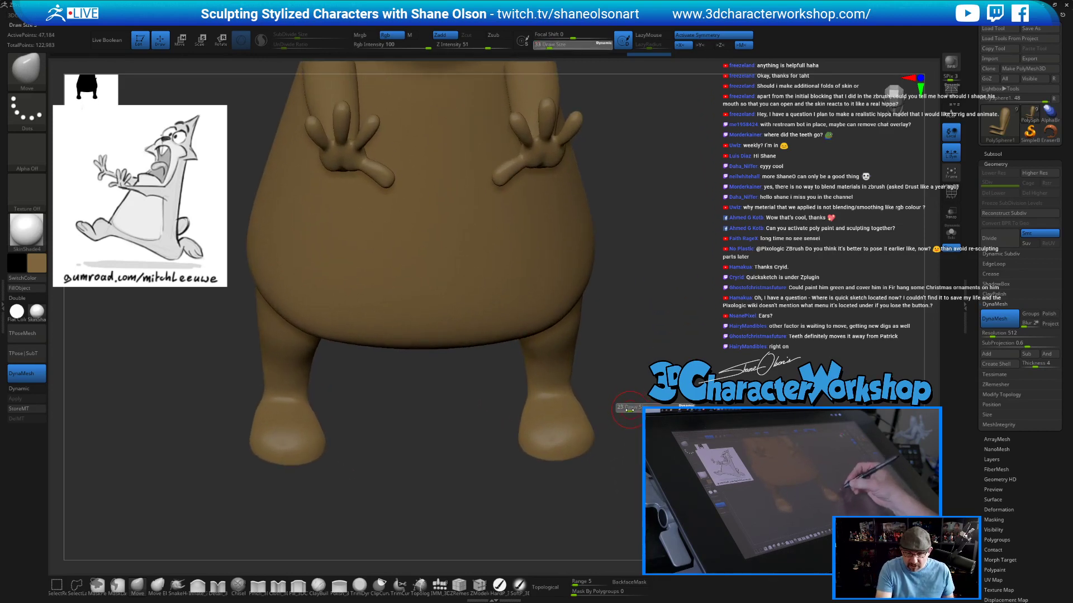
pyautogui.moveTo(592, 443); pyautogui.dragTo(603, 460, button='right')
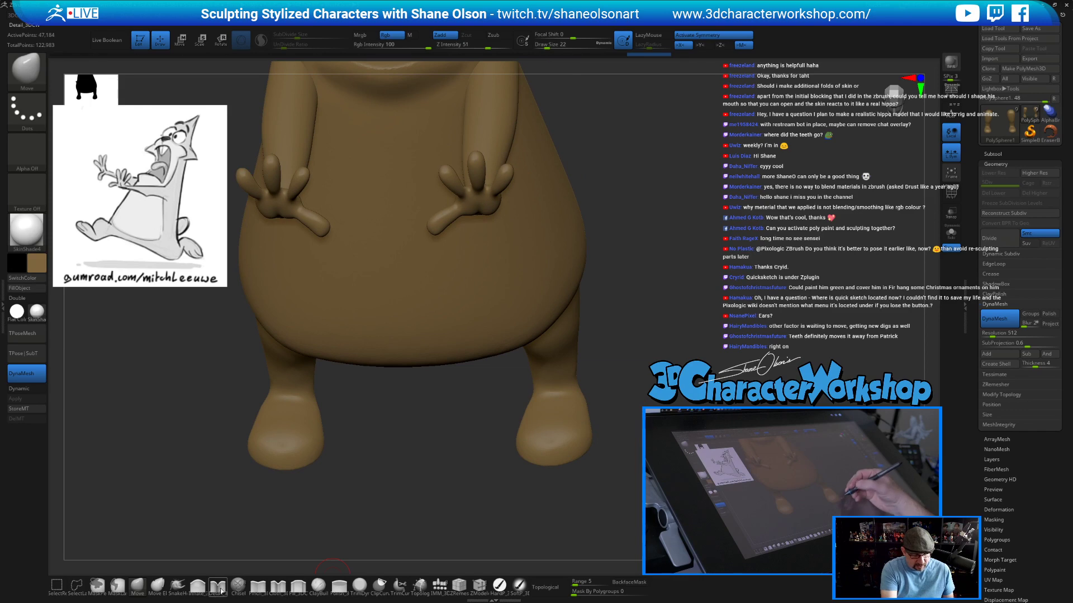
pyautogui.click(219, 589)
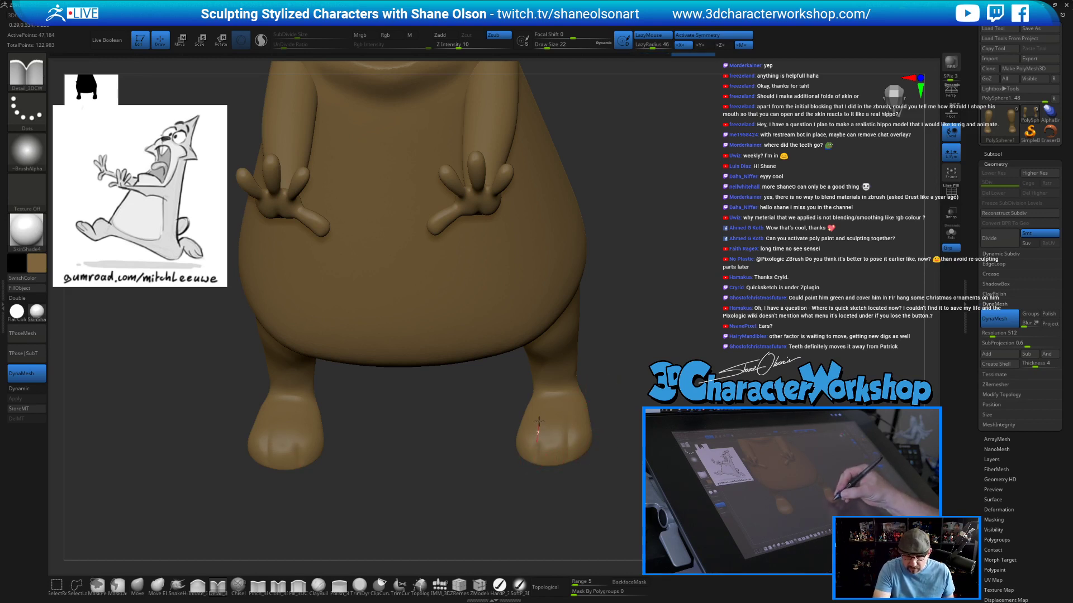
pyautogui.moveTo(550, 401)
pyautogui.mouseDown(button='right')
pyautogui.moveTo(621, 469)
pyautogui.moveTo(598, 444)
pyautogui.mouseUp(button='right')
pyautogui.moveTo(535, 431); pyautogui.dragTo(535, 462, button='right')
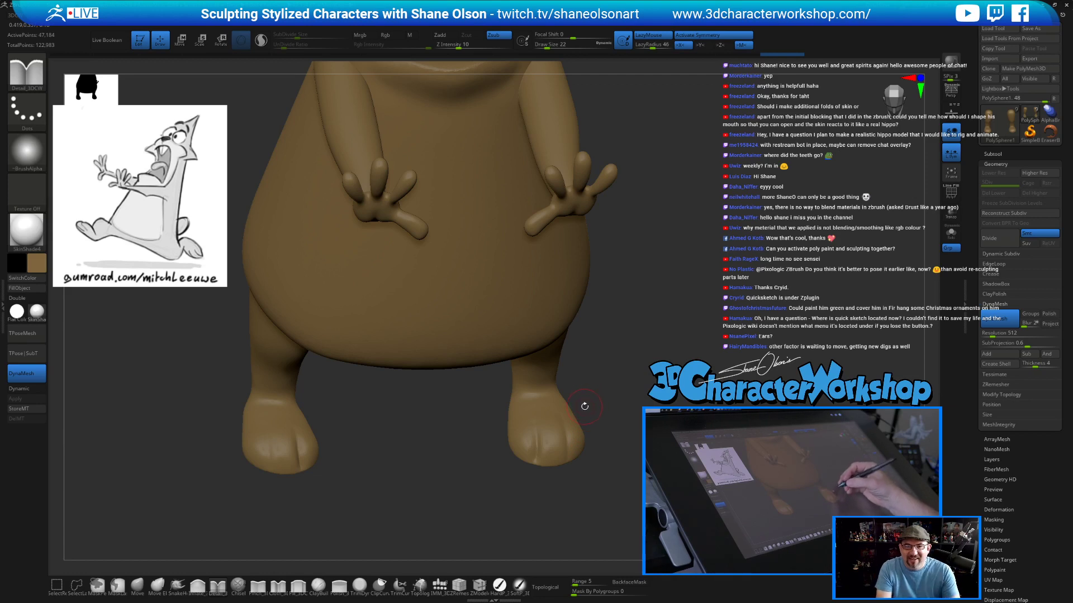
# Deepen the outer toe separation line down the front edge of both feet with the Detail_3DCW brush at draw size 18.
pyautogui.moveTo(611, 381); pyautogui.dragTo(576, 420)
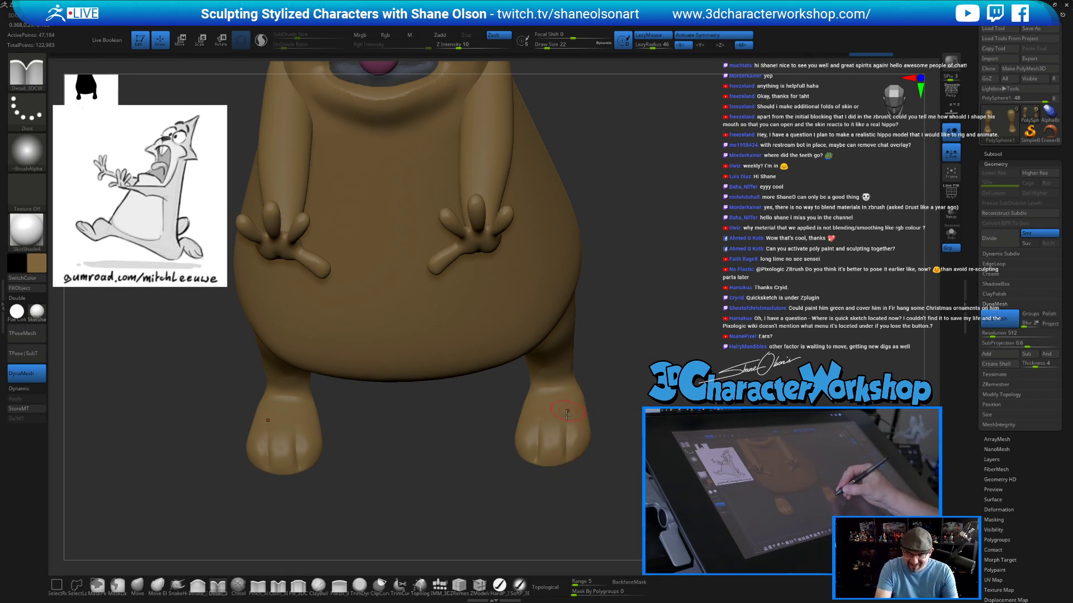
pyautogui.moveTo(628, 429)
pyautogui.mouseDown()
pyautogui.moveTo(550, 409)
pyautogui.moveTo(564, 456)
pyautogui.moveTo(570, 422)
pyautogui.mouseUp()
pyautogui.press('shift')
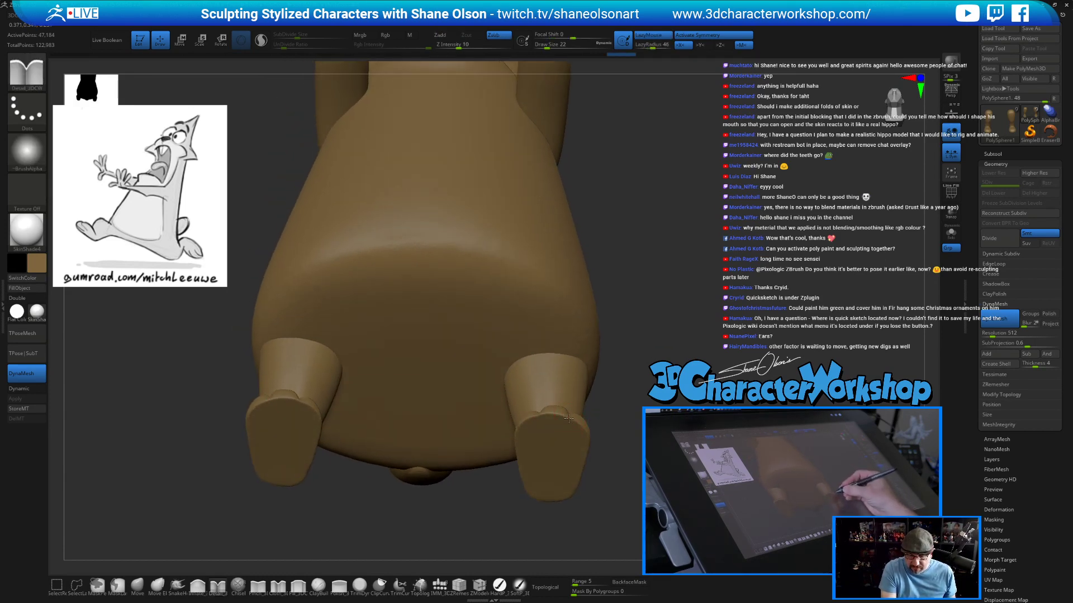
pyautogui.press('shift')
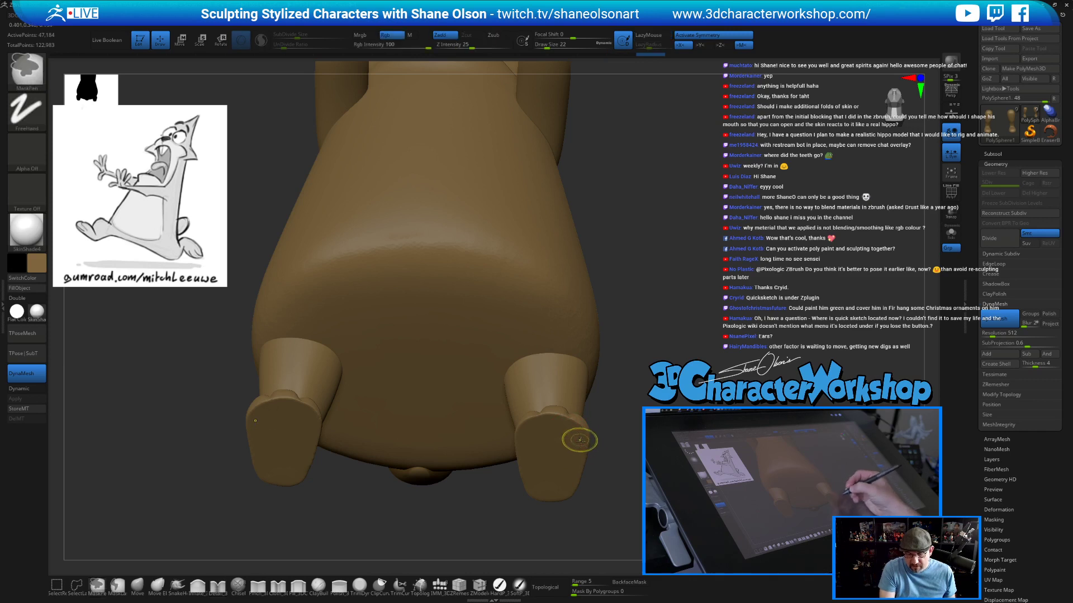
pyautogui.moveTo(582, 448); pyautogui.dragTo(578, 512)
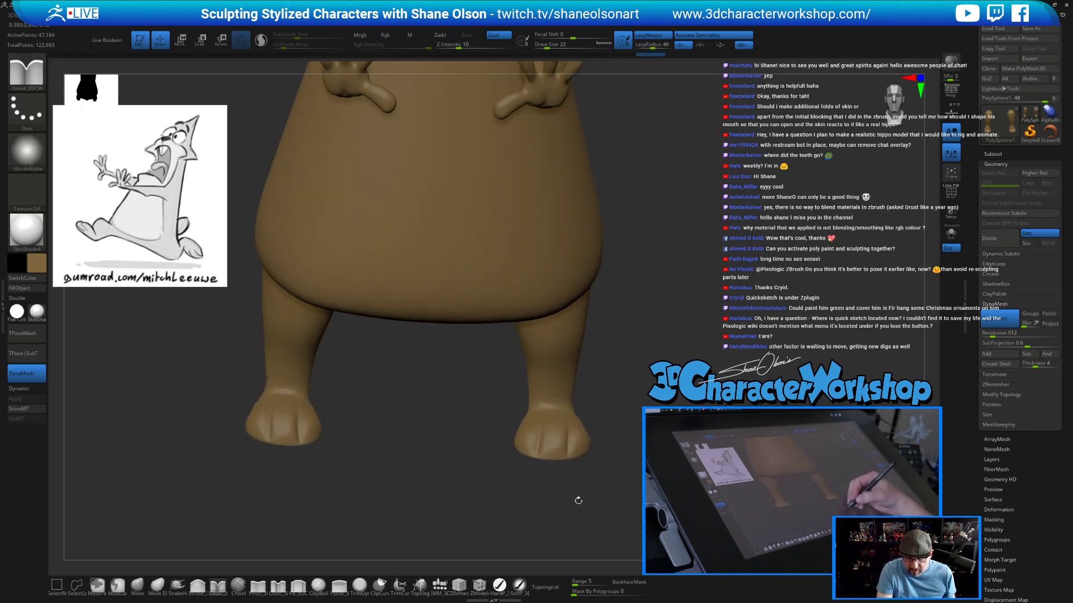
pyautogui.moveTo(590, 474); pyautogui.dragTo(570, 489)
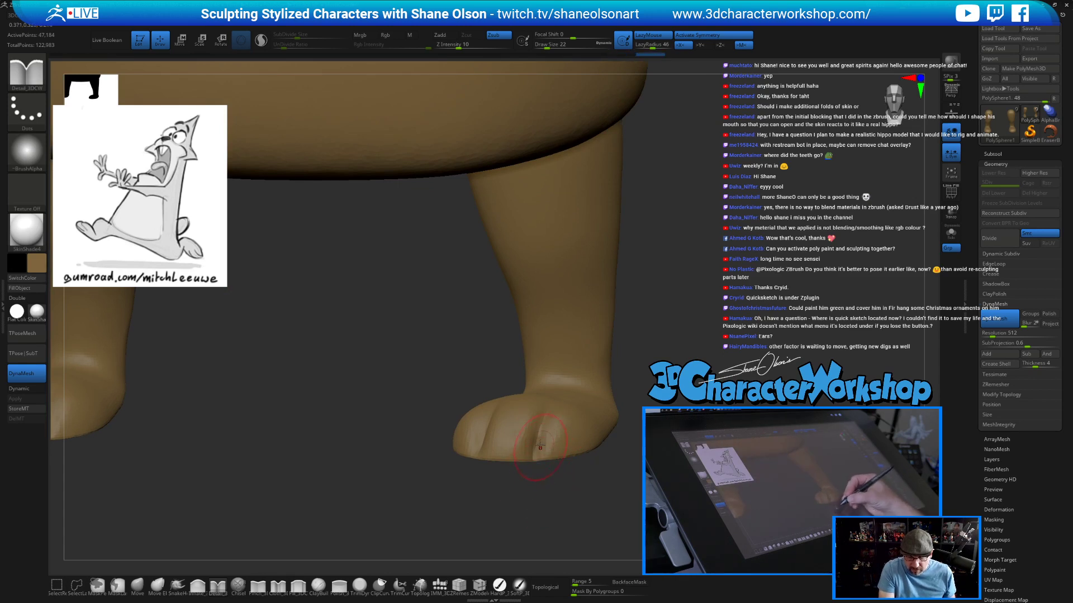
pyautogui.moveTo(542, 506)
pyautogui.mouseDown()
pyautogui.moveTo(550, 497)
pyautogui.moveTo(553, 508)
pyautogui.mouseUp()
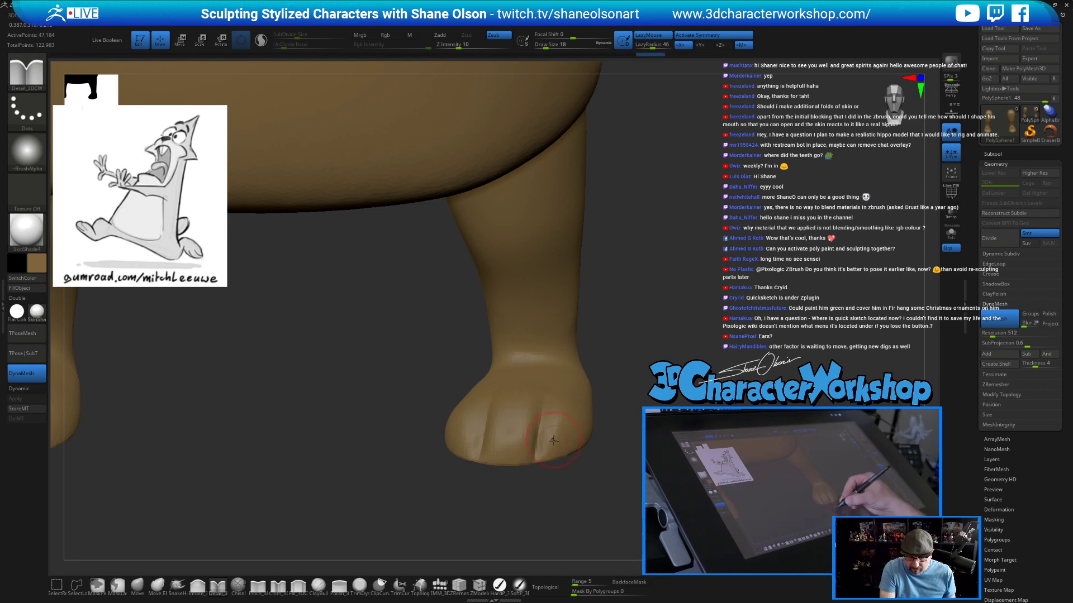
pyautogui.moveTo(533, 478)
pyautogui.mouseDown()
pyautogui.moveTo(535, 501)
pyautogui.moveTo(544, 474)
pyautogui.moveTo(535, 452)
pyautogui.mouseUp()
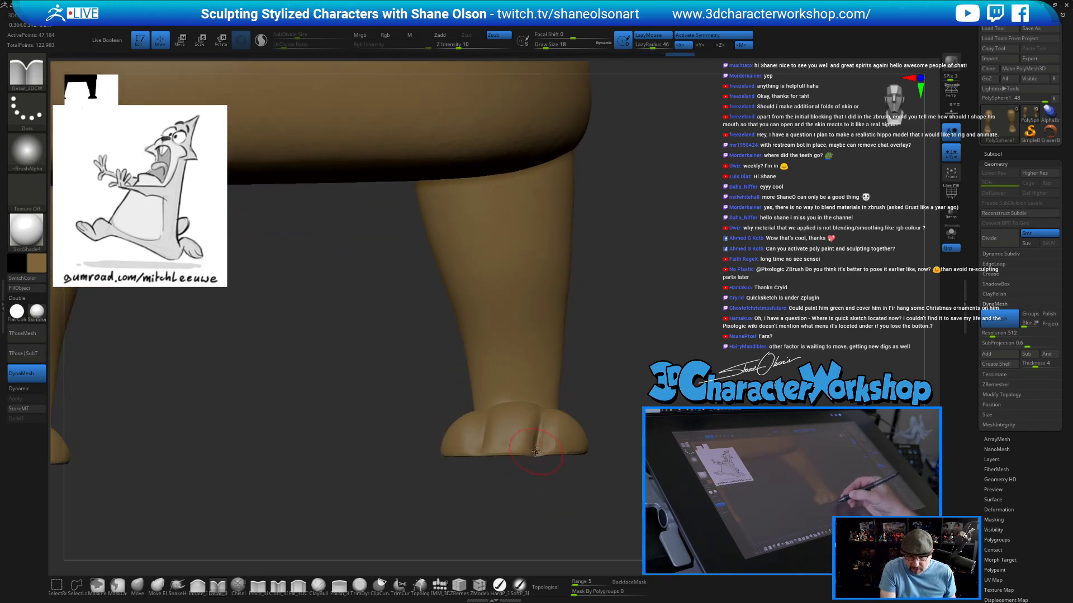
# Carve the inner toe separation line down to the sole edge on both feet.
pyautogui.moveTo(543, 505); pyautogui.dragTo(485, 439)
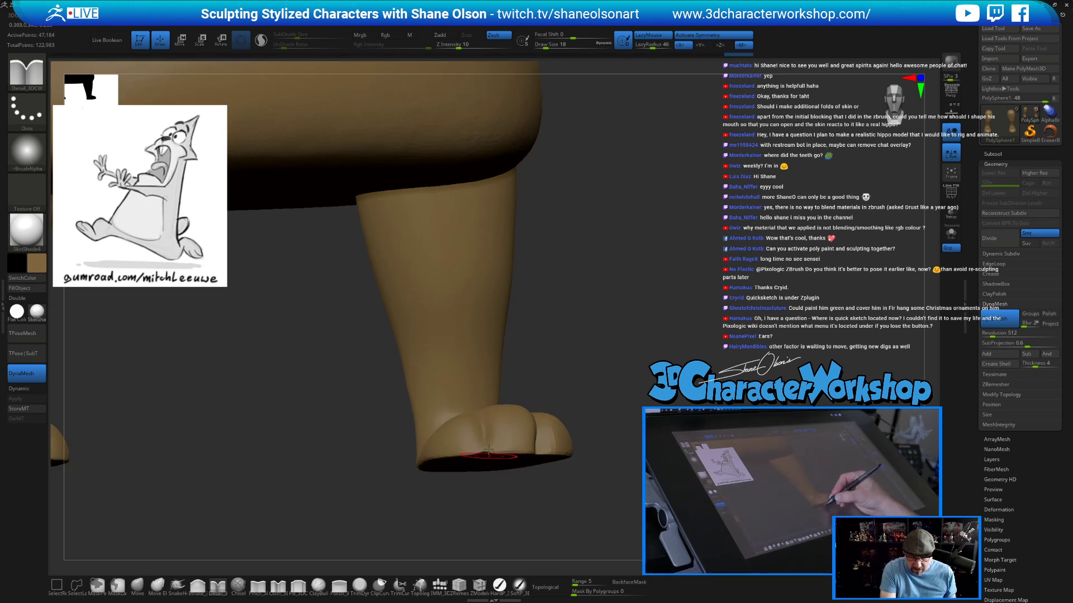
pyautogui.moveTo(508, 478); pyautogui.dragTo(509, 515)
pyautogui.press('ctrl')
pyautogui.press('alt')
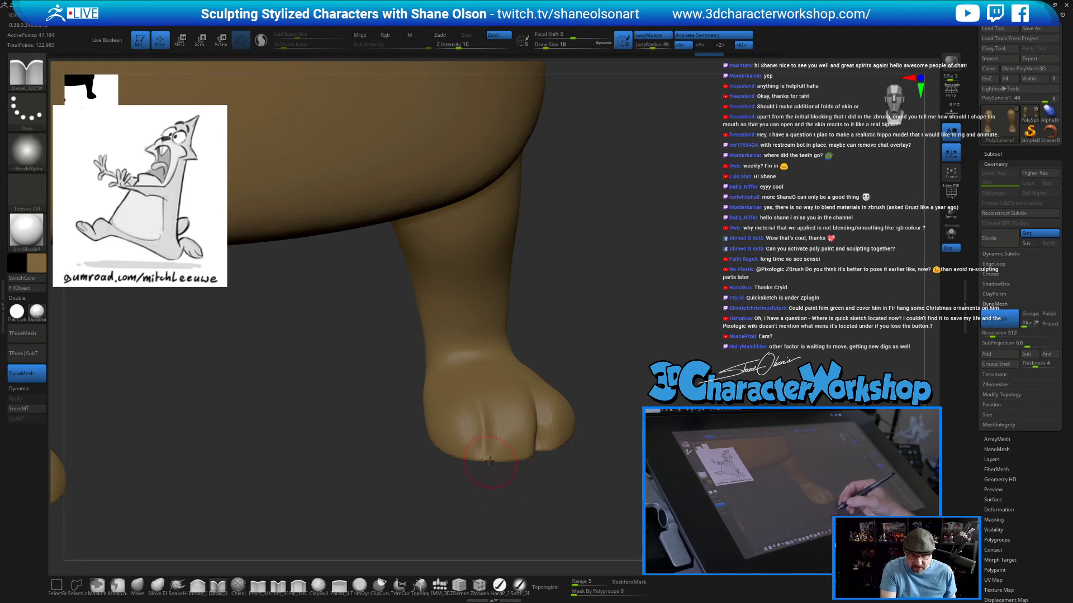
pyautogui.moveTo(482, 466)
pyautogui.mouseDown()
pyautogui.moveTo(484, 494)
pyautogui.moveTo(500, 495)
pyautogui.moveTo(485, 459)
pyautogui.mouseUp()
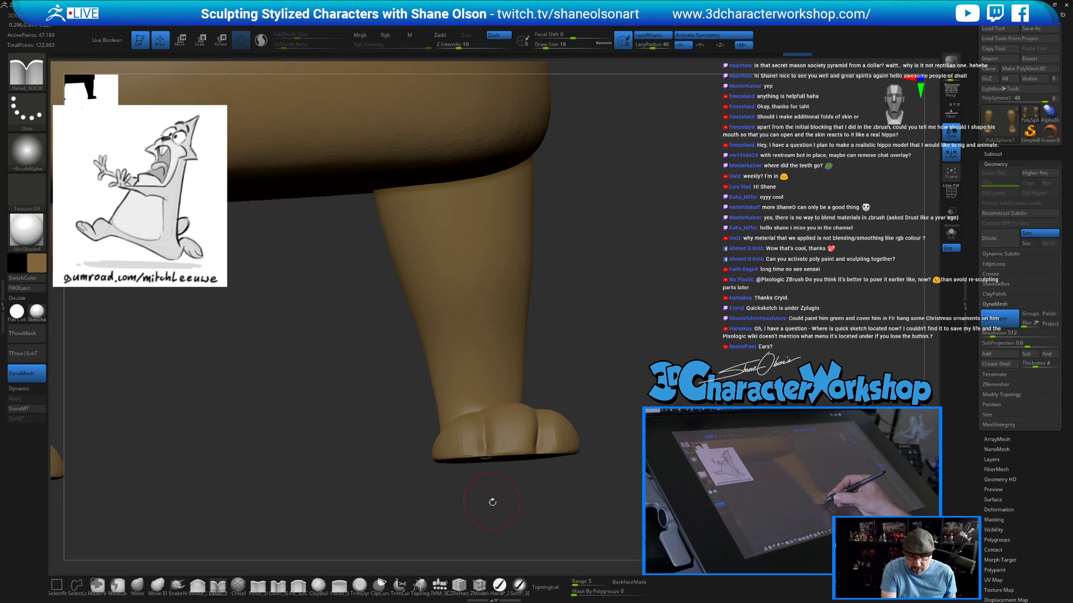
pyautogui.moveTo(520, 501); pyautogui.dragTo(505, 507)
pyautogui.moveTo(630, 379)
pyautogui.mouseDown()
pyautogui.moveTo(620, 365)
pyautogui.moveTo(612, 410)
pyautogui.moveTo(626, 396)
pyautogui.mouseUp()
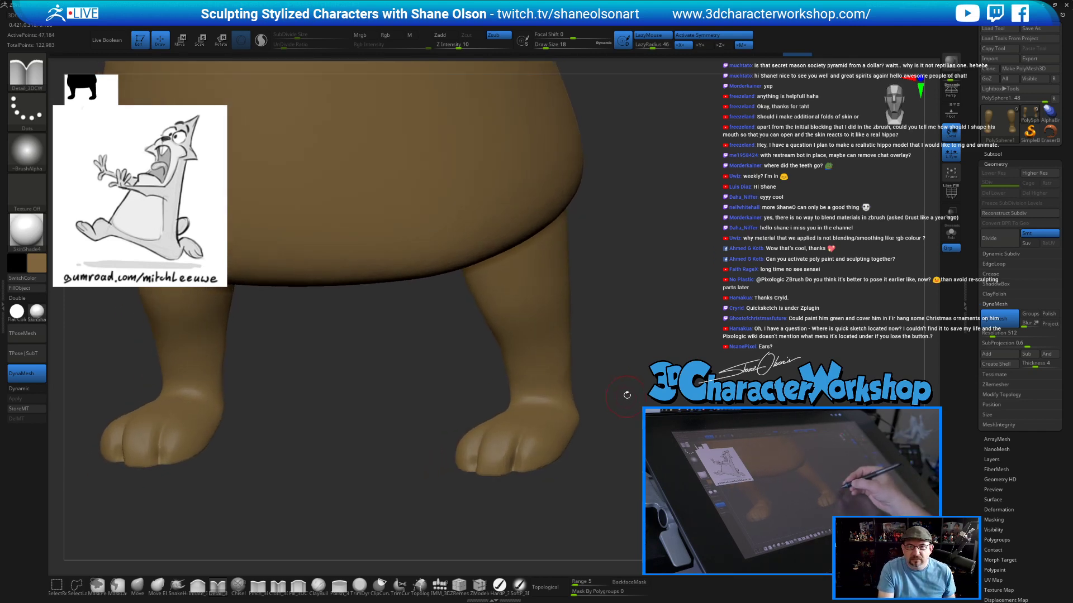
# Tighten the toe creases with the Pinch brush at draw size 13 and smooth the toe surfaces.
pyautogui.moveTo(600, 439)
pyautogui.mouseDown()
pyautogui.moveTo(563, 452)
pyautogui.moveTo(598, 472)
pyautogui.moveTo(604, 490)
pyautogui.moveTo(476, 473)
pyautogui.moveTo(481, 444)
pyautogui.mouseUp()
pyautogui.click(256, 587)
pyautogui.press('s')
pyautogui.moveTo(607, 479)
pyautogui.mouseDown()
pyautogui.moveTo(605, 499)
pyautogui.moveTo(593, 489)
pyautogui.mouseUp()
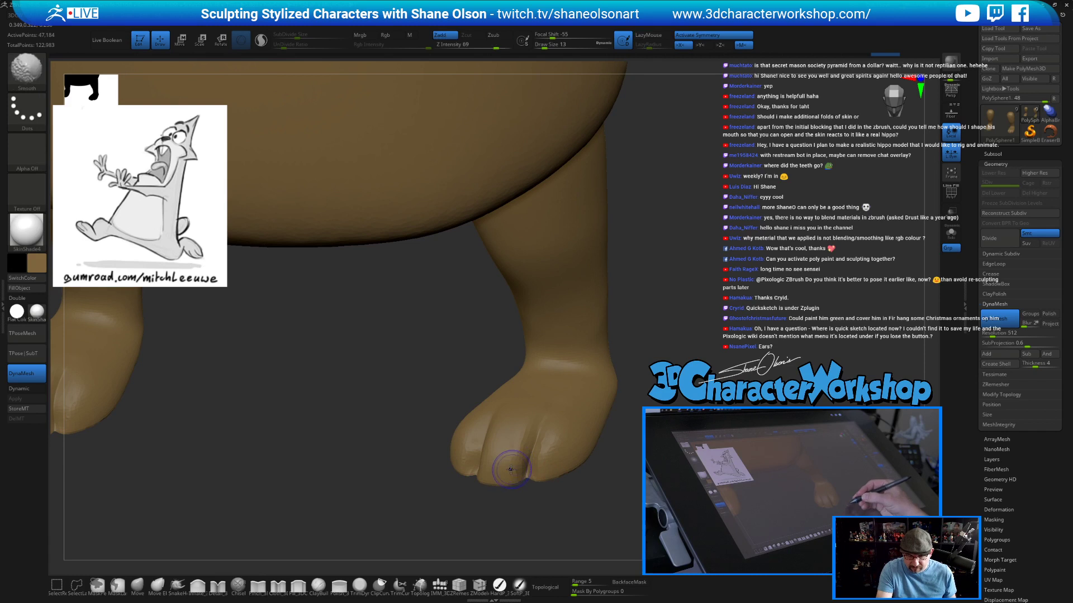
pyautogui.keyDown('shift'); pyautogui.moveTo(554, 440); pyautogui.dragTo(556, 433); pyautogui.keyUp('shift')
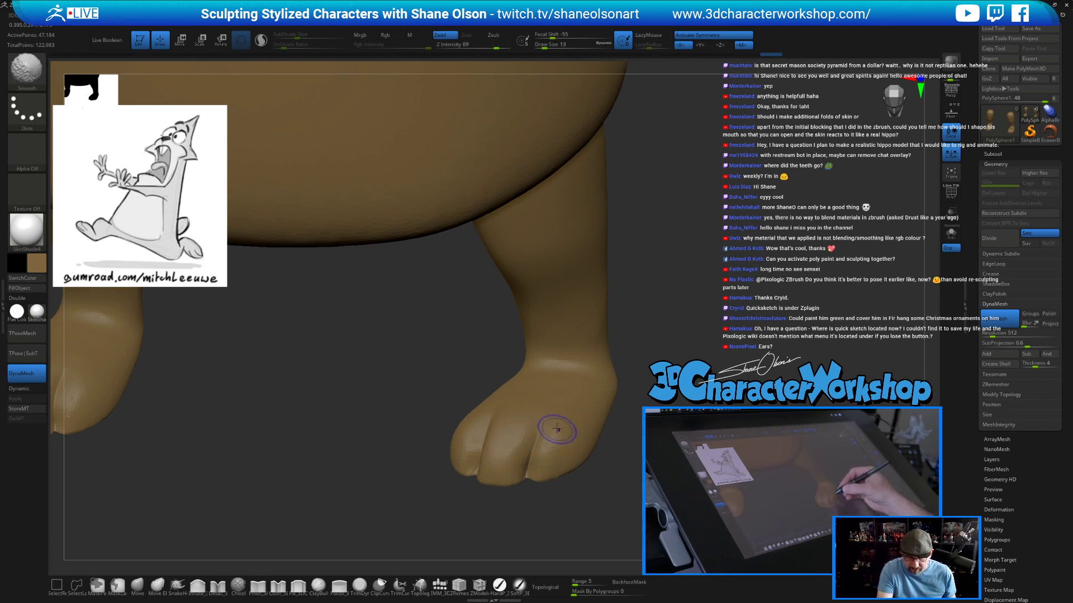
pyautogui.moveTo(587, 498)
pyautogui.mouseDown()
pyautogui.moveTo(510, 438)
pyautogui.moveTo(518, 468)
pyautogui.moveTo(577, 505)
pyautogui.moveTo(552, 484)
pyautogui.moveTo(462, 514)
pyautogui.mouseUp()
# Shape the toe tips around the sole outline with the Move brush at draw size 17, smoothing the sole edge between them.
pyautogui.click(137, 585)
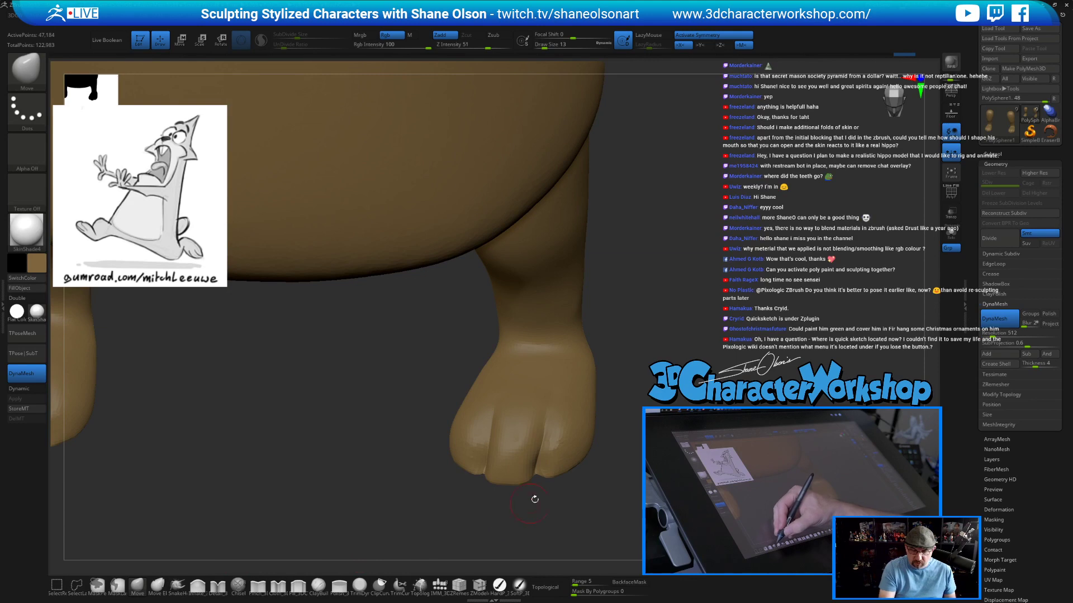
pyautogui.press('s')
pyautogui.click(535, 468)
pyautogui.moveTo(617, 490)
pyautogui.mouseDown()
pyautogui.moveTo(621, 473)
pyautogui.moveTo(635, 479)
pyautogui.moveTo(644, 385)
pyautogui.mouseUp()
pyautogui.keyDown('shift'); pyautogui.moveTo(492, 490); pyautogui.dragTo(494, 488); pyautogui.keyUp('shift')
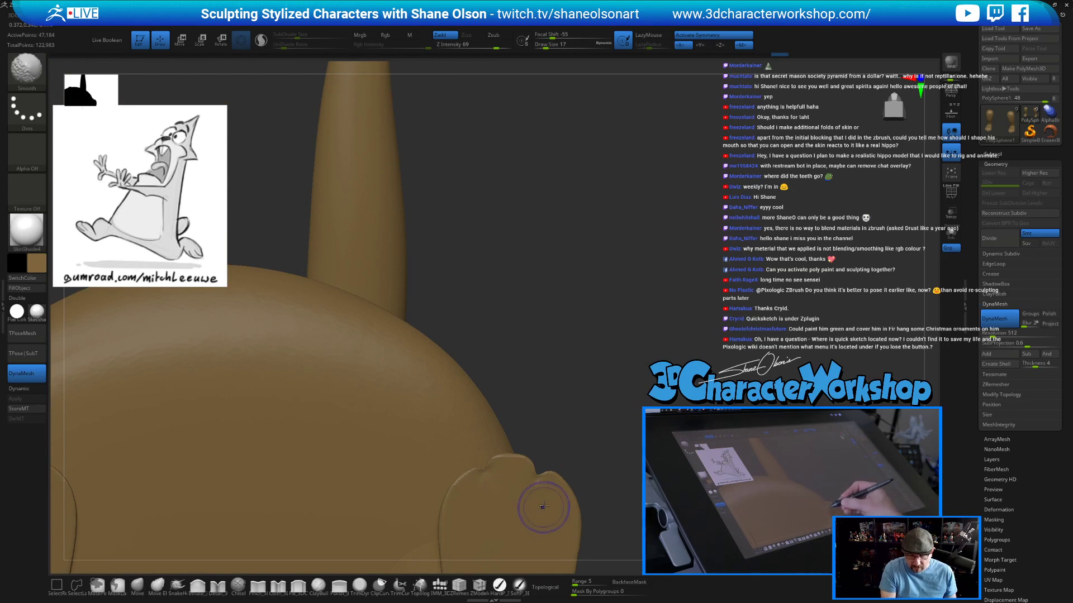
pyautogui.moveTo(559, 491)
pyautogui.mouseDown()
pyautogui.moveTo(616, 508)
pyautogui.moveTo(617, 453)
pyautogui.mouseUp()
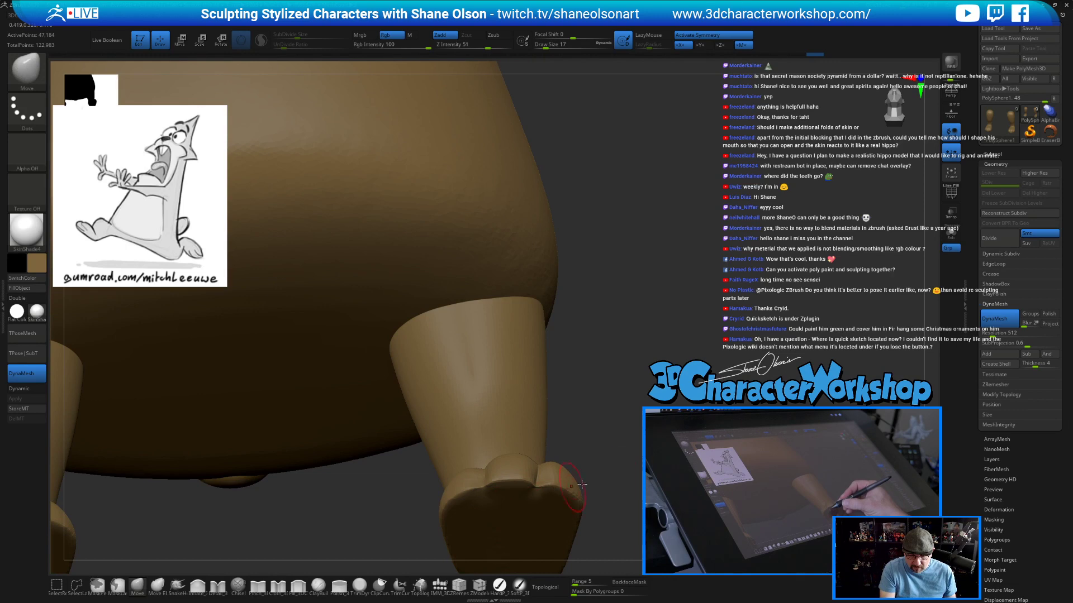
pyautogui.moveTo(492, 496); pyautogui.dragTo(539, 500)
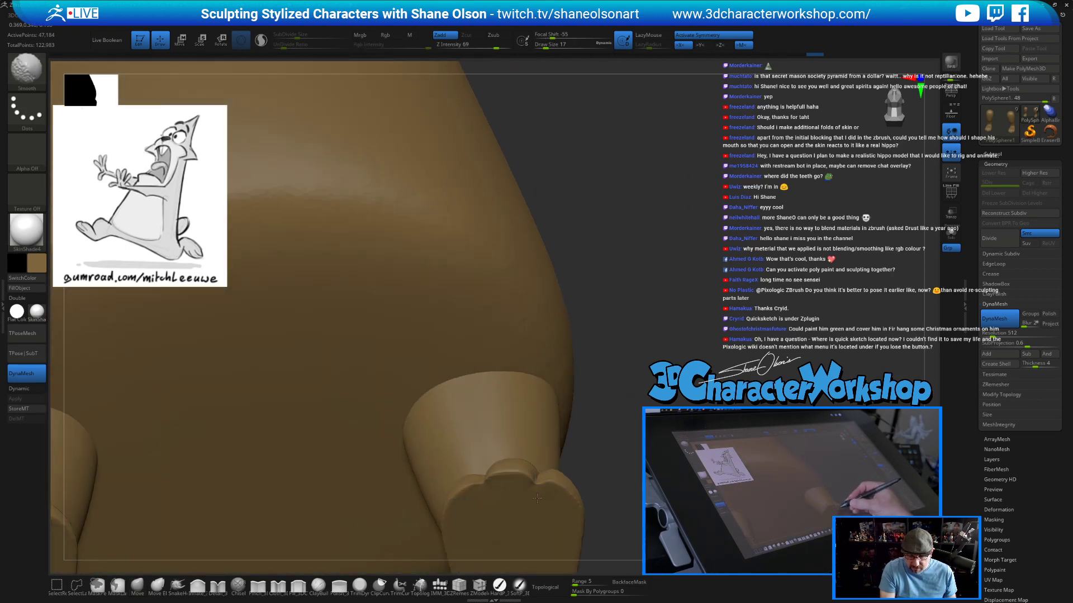
# Try pulling a small point down from the front edge of the feet with the Move brush.
pyautogui.moveTo(628, 442)
pyautogui.keyDown('alt'); pyautogui.mouseDown()
pyautogui.moveTo(617, 456)
pyautogui.moveTo(640, 457)
pyautogui.moveTo(651, 435)
pyautogui.moveTo(639, 436)
pyautogui.mouseUp(); pyautogui.keyUp('alt')
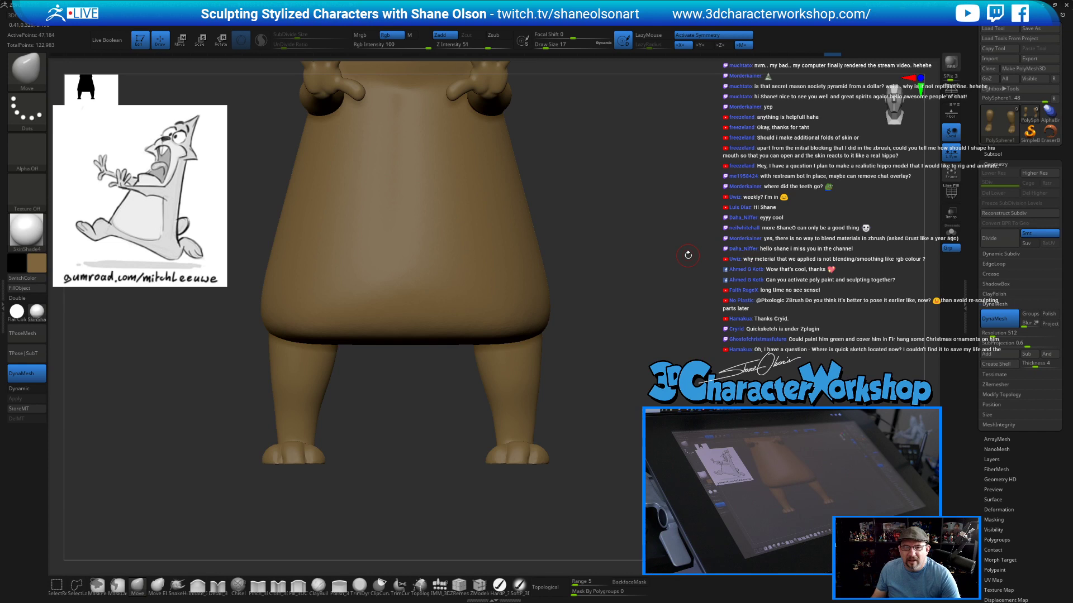
pyautogui.moveTo(707, 274); pyautogui.dragTo(677, 331)
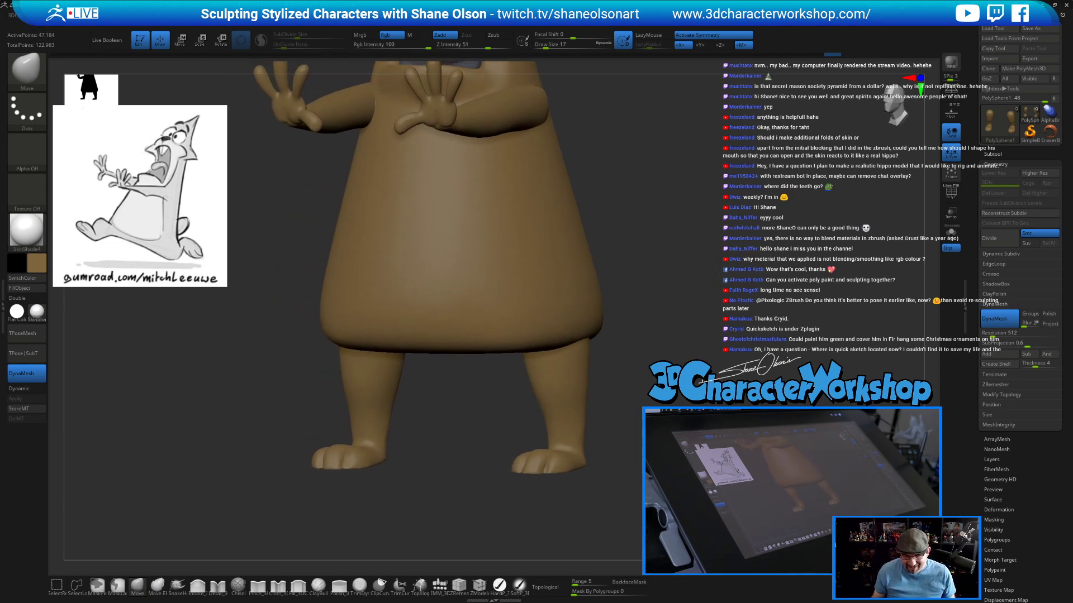
pyautogui.moveTo(691, 246); pyautogui.dragTo(704, 305)
pyautogui.keyDown('alt'); pyautogui.moveTo(715, 342); pyautogui.dragTo(698, 380); pyautogui.keyUp('alt')
pyautogui.keyDown('shift'); pyautogui.moveTo(670, 335); pyautogui.dragTo(704, 335); pyautogui.keyUp('shift')
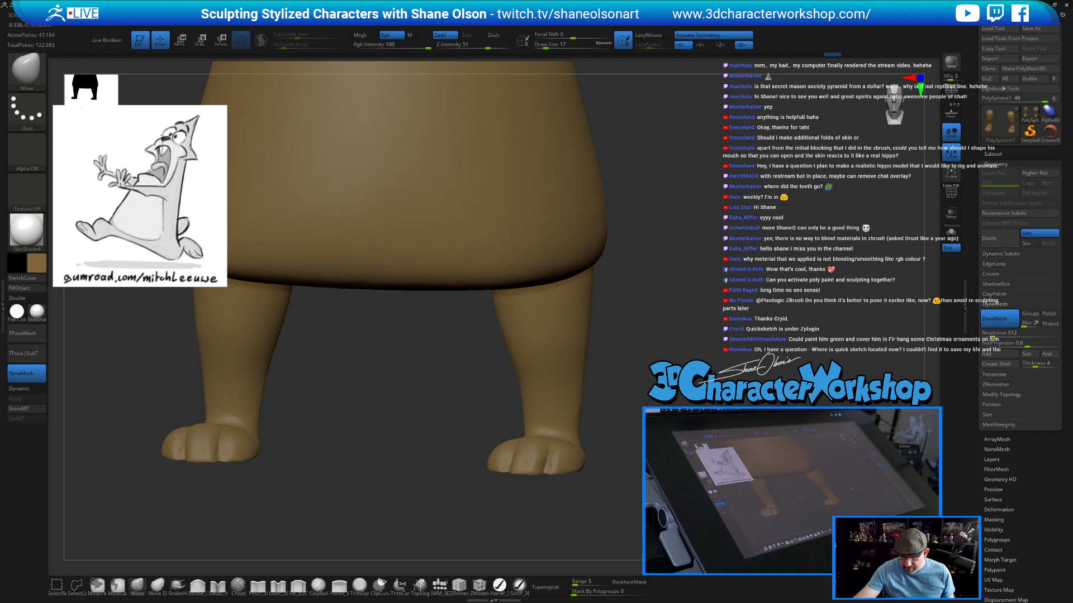
pyautogui.moveTo(546, 464); pyautogui.dragTo(544, 479)
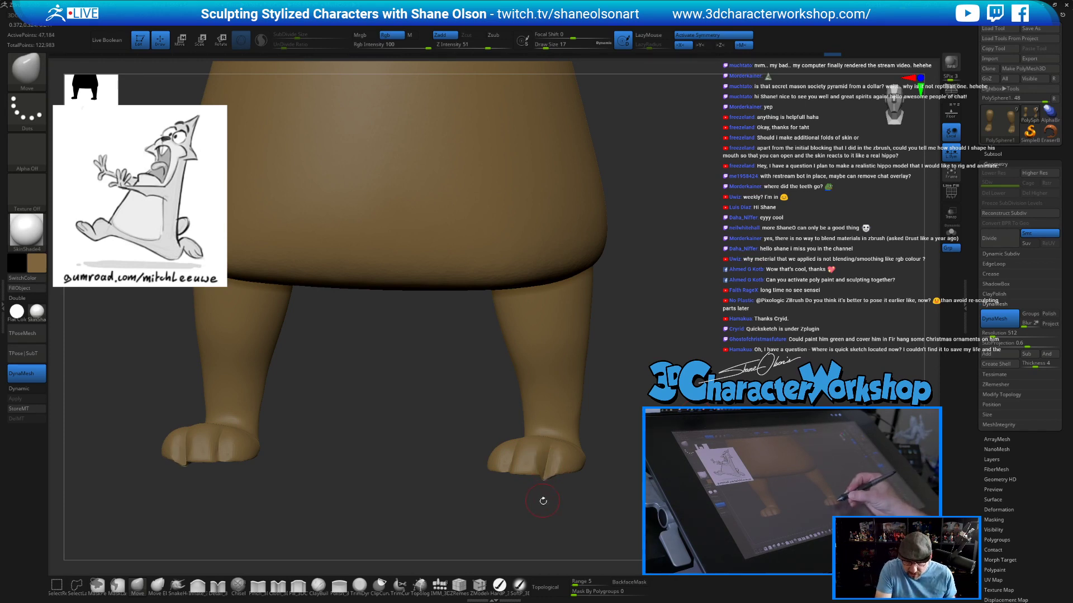
pyautogui.hotkey('ctrl', 'z')
# Turn off DynaMesh for the legs, rebuild their topology with ZRemesher and show the wireframe.
pyautogui.click(258, 586)
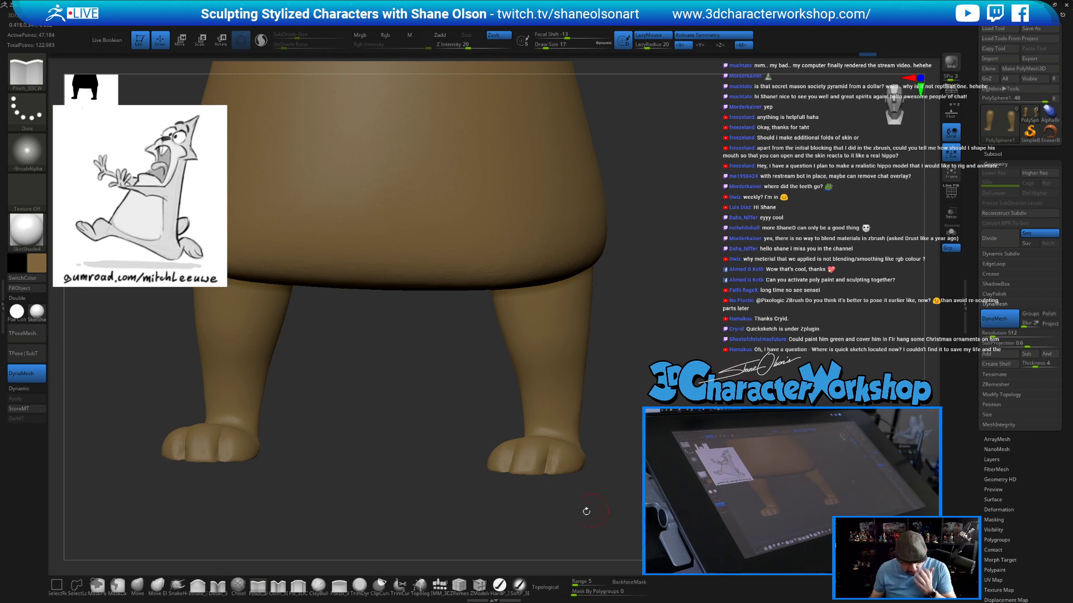
pyautogui.keyDown('shift'); pyautogui.moveTo(606, 505); pyautogui.dragTo(628, 489); pyautogui.keyUp('shift')
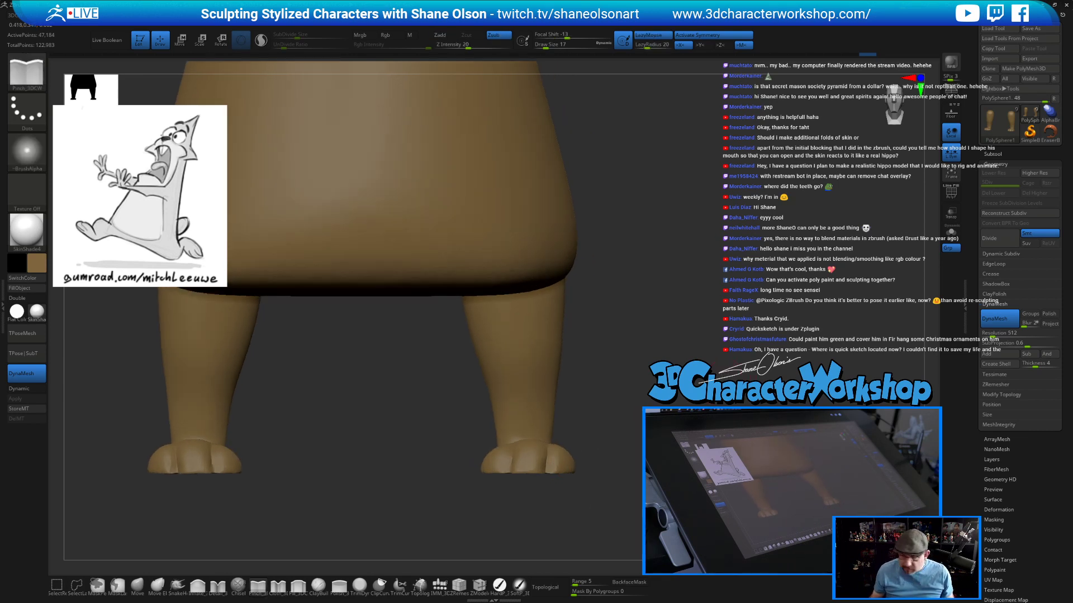
pyautogui.click(997, 317)
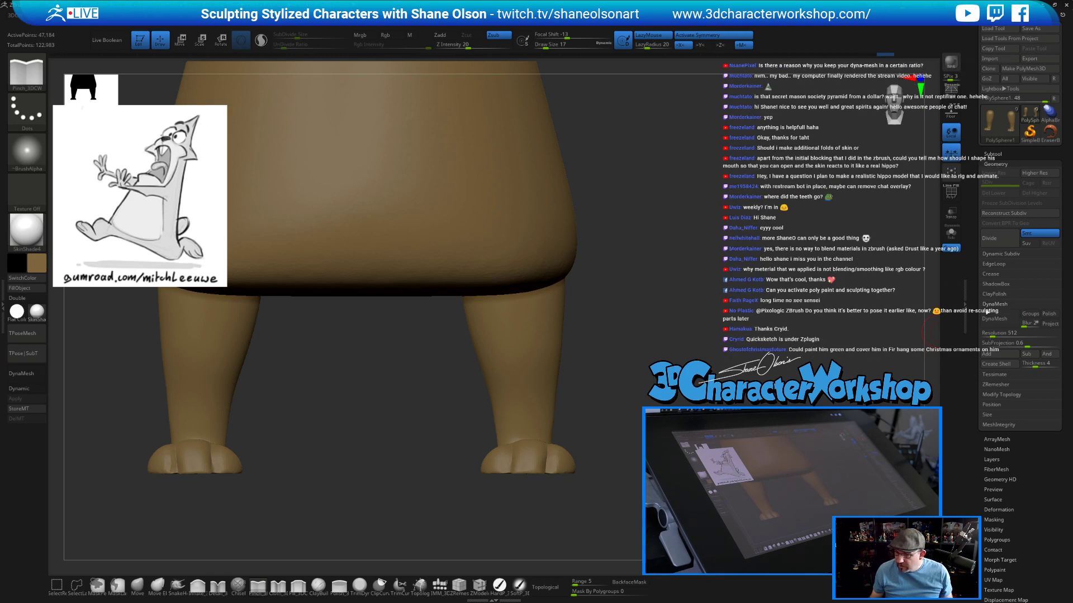
pyautogui.click(991, 385)
pyautogui.click(994, 339)
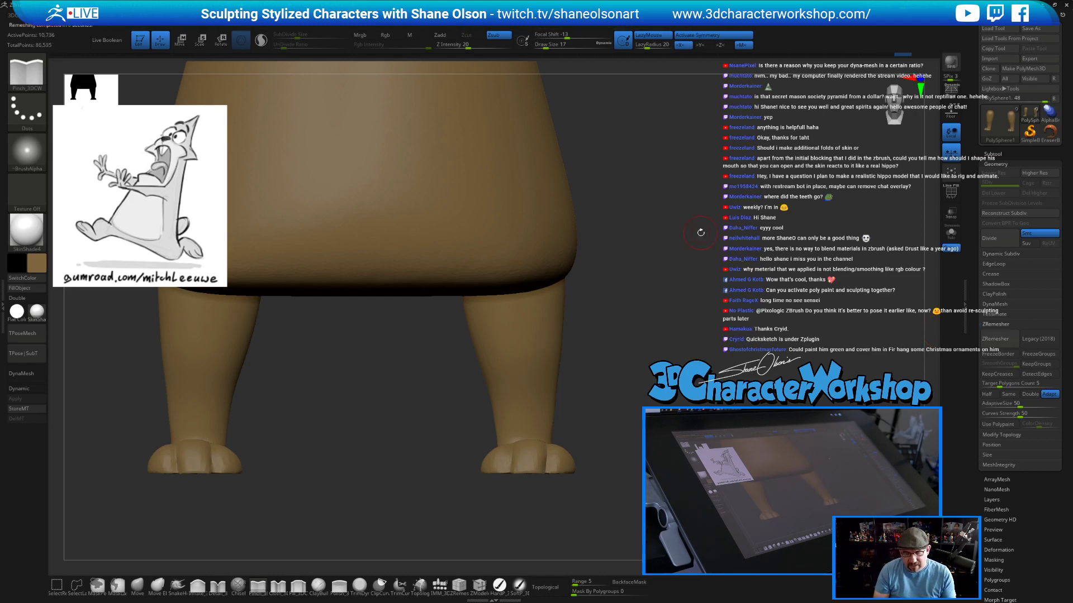
pyautogui.hotkey('shift', 'f')
pyautogui.moveTo(652, 330); pyautogui.dragTo(689, 324)
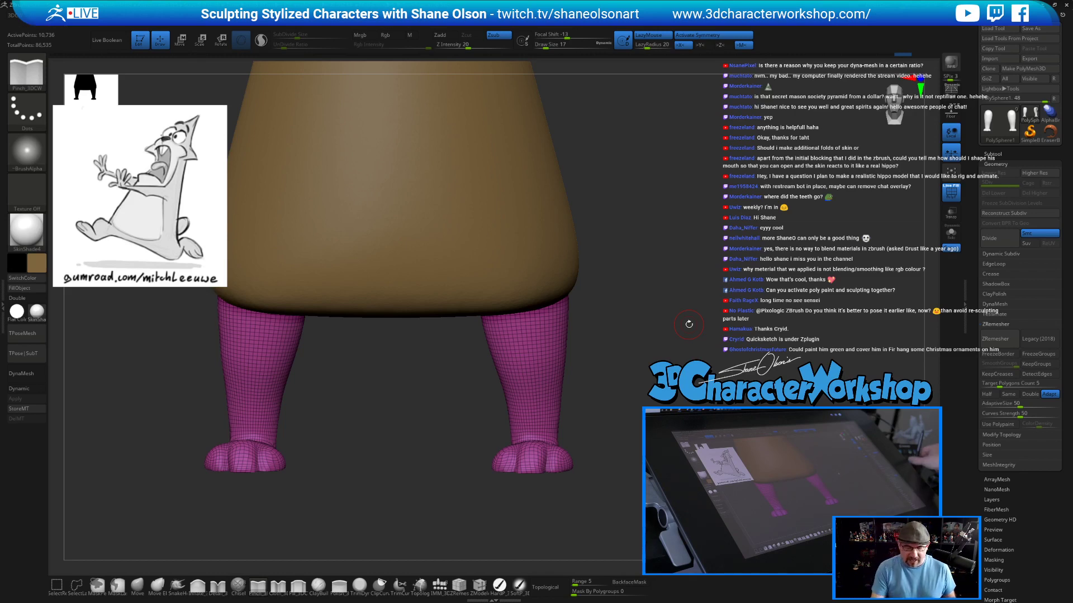
# Smooth the remeshed toes of both feet at draw size 23.
pyautogui.moveTo(637, 445)
pyautogui.mouseDown()
pyautogui.moveTo(627, 479)
pyautogui.moveTo(640, 469)
pyautogui.moveTo(665, 482)
pyautogui.moveTo(654, 458)
pyautogui.moveTo(670, 479)
pyautogui.moveTo(622, 448)
pyautogui.moveTo(606, 461)
pyautogui.moveTo(642, 455)
pyautogui.mouseUp()
pyautogui.press('s')
pyautogui.press('shift')
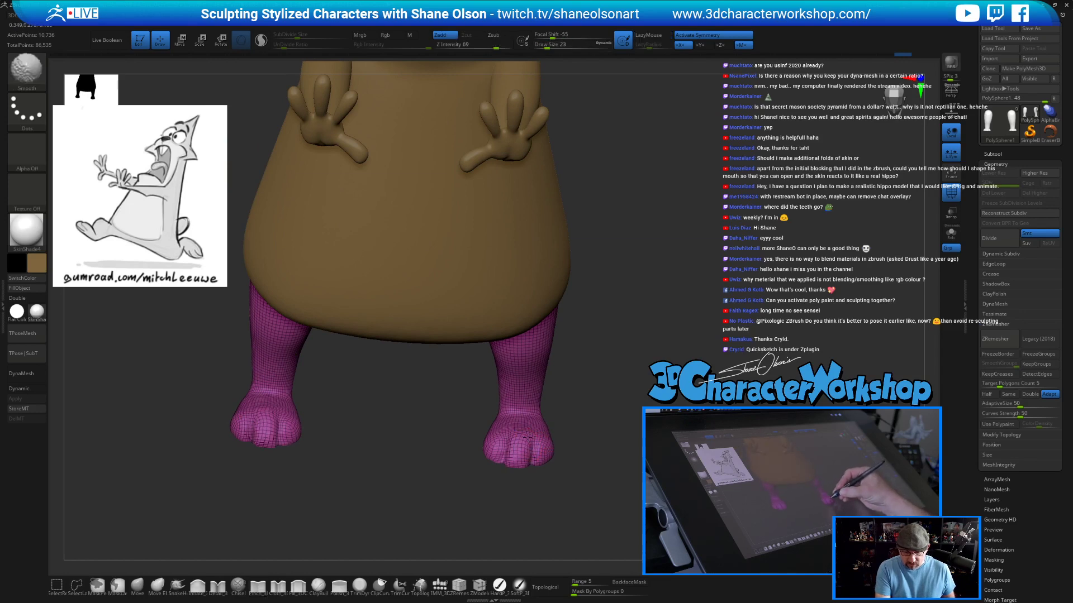
pyautogui.moveTo(597, 455)
pyautogui.mouseDown()
pyautogui.moveTo(591, 470)
pyautogui.moveTo(568, 456)
pyautogui.moveTo(581, 464)
pyautogui.moveTo(564, 482)
pyautogui.mouseUp()
# Plump up the tops and soles of the feet with the Inflate brush at draw size 39.
pyautogui.press('alt')
pyautogui.click(197, 585)
pyautogui.press('s')
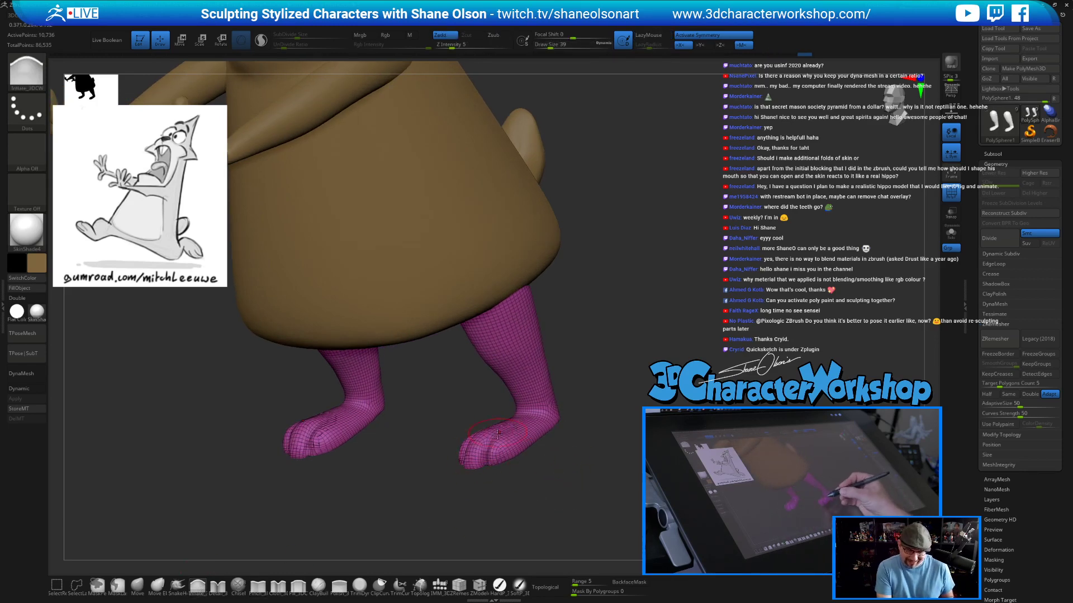
pyautogui.moveTo(550, 481); pyautogui.dragTo(601, 484)
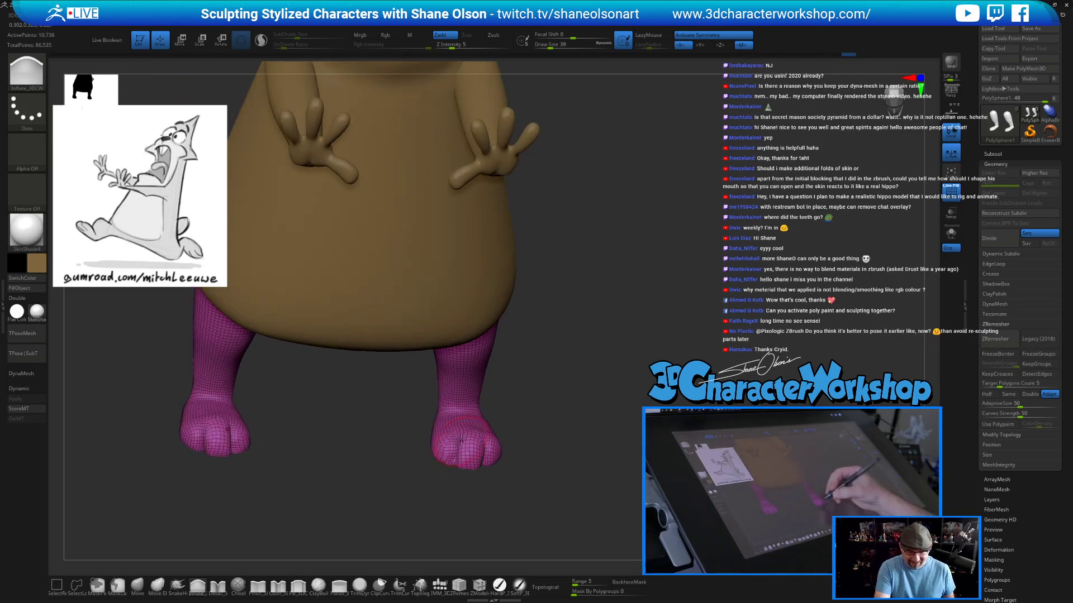
pyautogui.moveTo(488, 448)
pyautogui.mouseDown()
pyautogui.moveTo(456, 466)
pyautogui.moveTo(482, 477)
pyautogui.mouseUp()
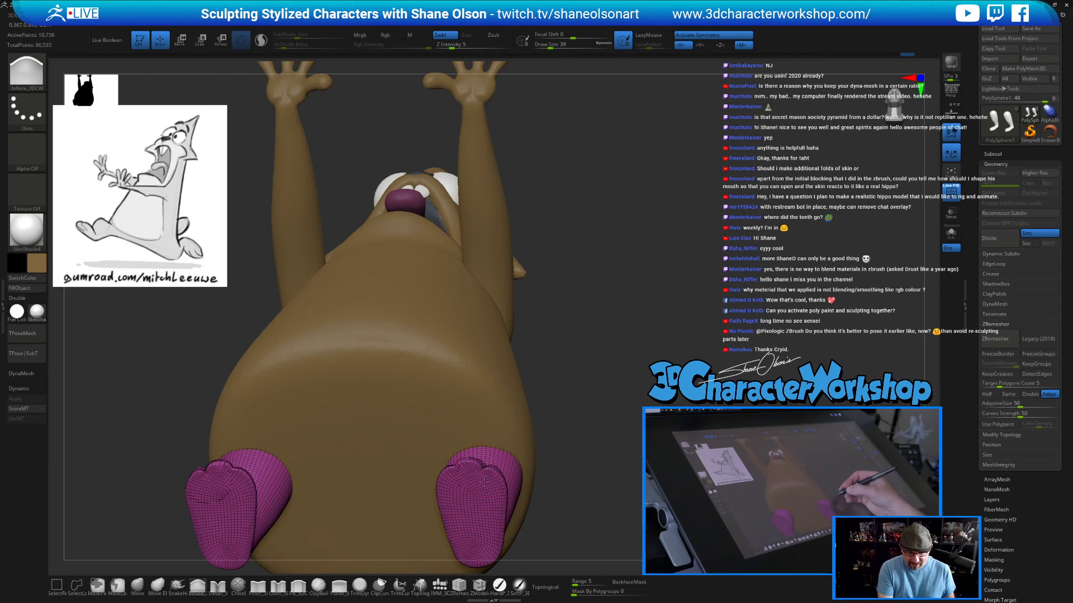
# Turn on dynamic subdivision for the legs, hide the wireframe and compare the whole squirrel with the sketch in side view.
pyautogui.moveTo(630, 469)
pyautogui.mouseDown()
pyautogui.moveTo(628, 504)
pyautogui.moveTo(629, 485)
pyautogui.moveTo(594, 422)
pyautogui.moveTo(635, 471)
pyautogui.moveTo(632, 495)
pyautogui.moveTo(705, 495)
pyautogui.moveTo(615, 492)
pyautogui.mouseUp()
pyautogui.press('d')
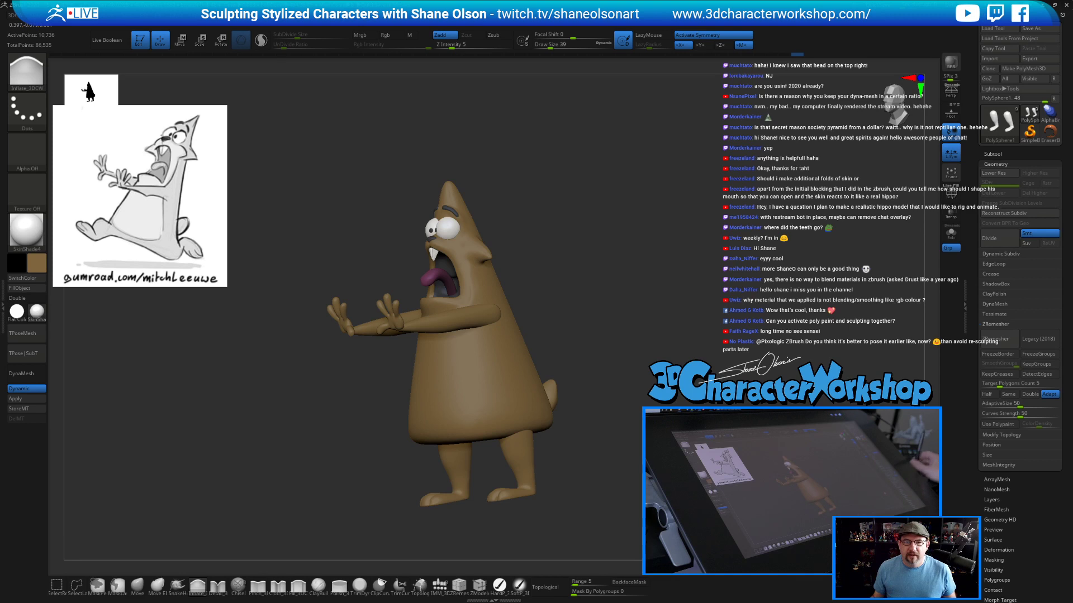
pyautogui.moveTo(661, 311)
pyautogui.mouseDown()
pyautogui.moveTo(672, 311)
pyautogui.moveTo(594, 302)
pyautogui.moveTo(640, 320)
pyautogui.moveTo(622, 315)
pyautogui.moveTo(595, 360)
pyautogui.moveTo(579, 365)
pyautogui.mouseUp()
pyautogui.moveTo(668, 320); pyautogui.dragTo(641, 314)
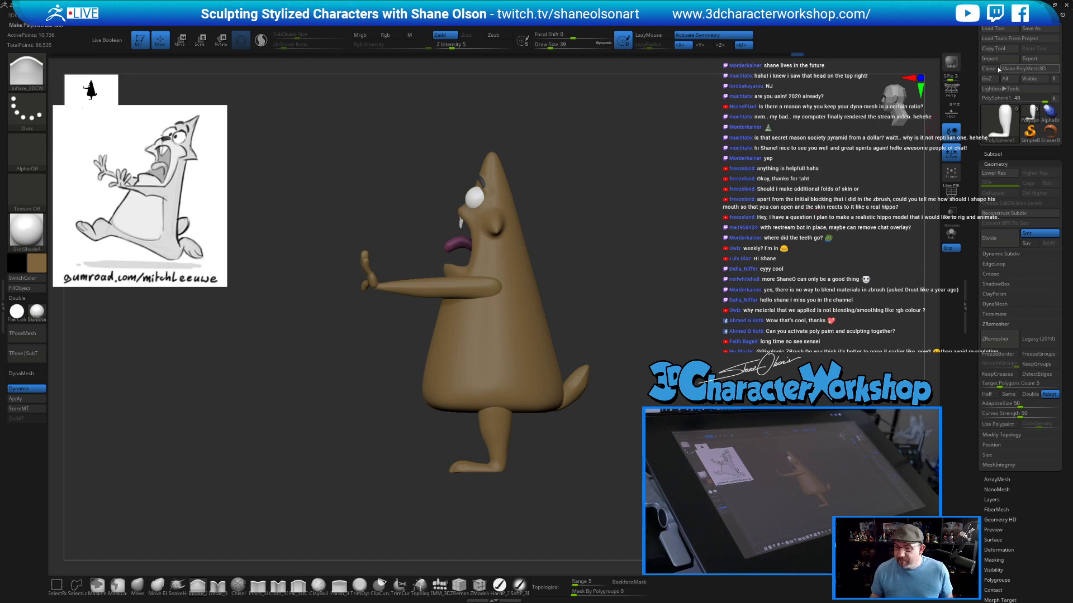
# Save the tool as Mitch_Cone_Squirrel_03, replacing the existing file.
pyautogui.click(1043, 28)
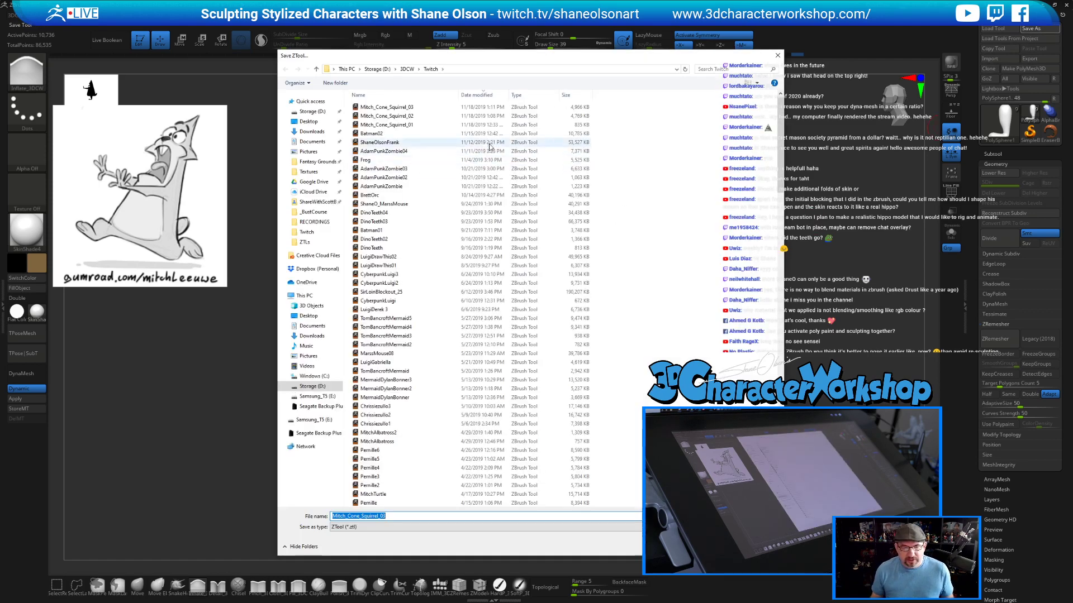
pyautogui.press('Return')
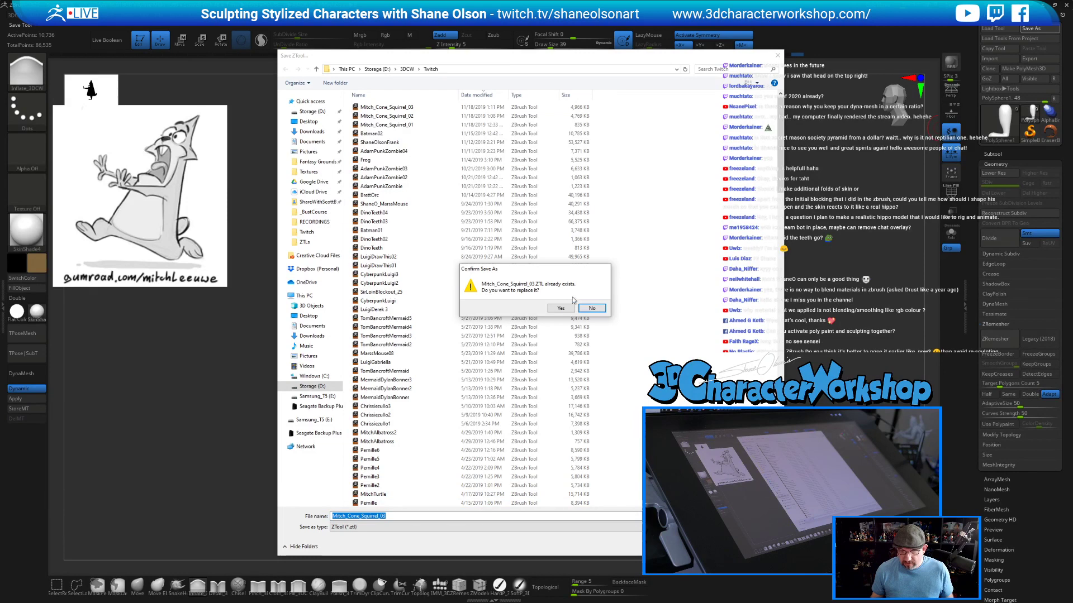
pyautogui.click(561, 309)
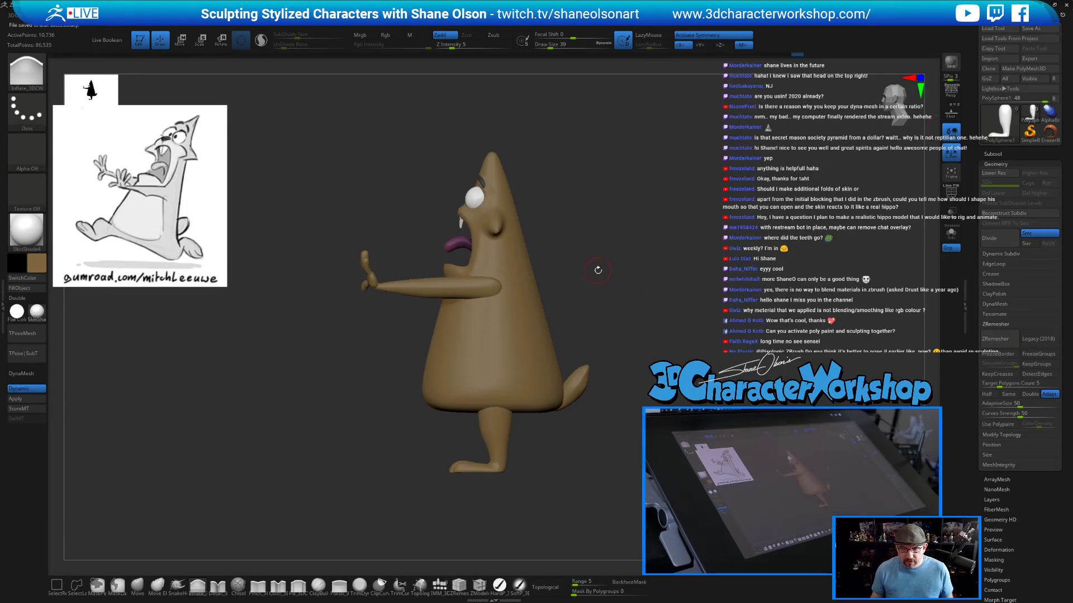
# Isolate the front teeth's polygroup on the body, hide it and split it off into its own subtool.
pyautogui.keyDown('alt'); pyautogui.click(518, 308); pyautogui.keyUp('alt')
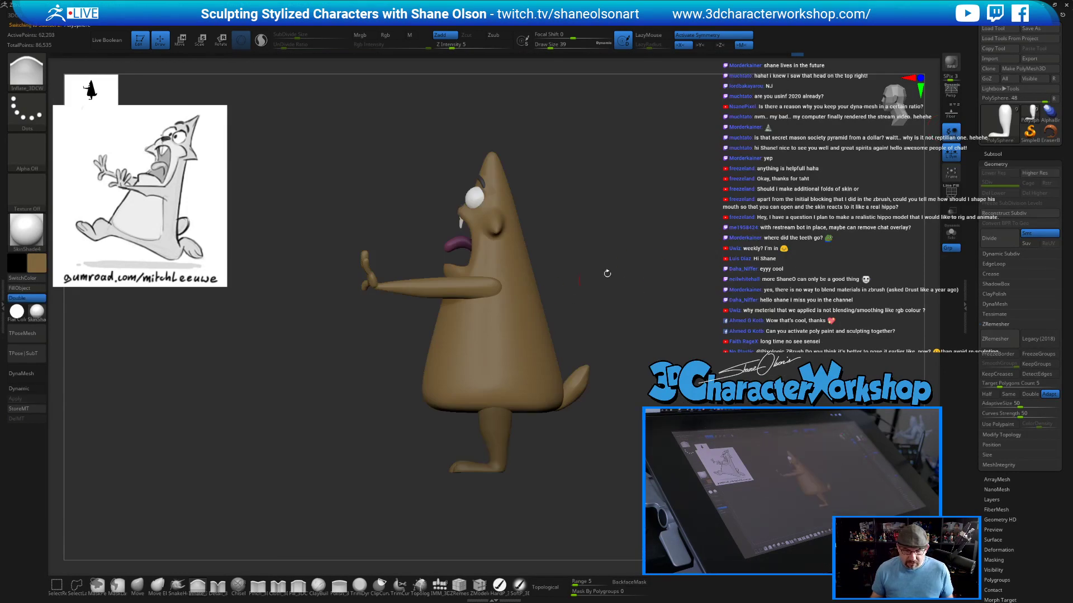
pyautogui.hotkey('shift', 'f')
pyautogui.keyDown('shift'); pyautogui.moveTo(647, 262); pyautogui.dragTo(631, 270); pyautogui.keyUp('shift')
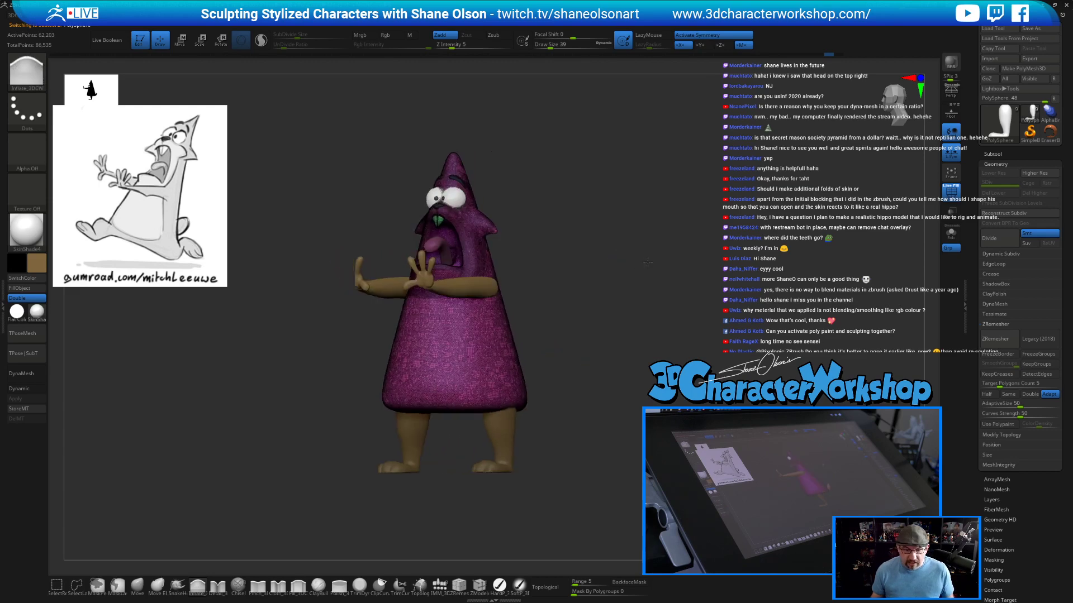
pyautogui.keyDown('alt'); pyautogui.moveTo(580, 239); pyautogui.dragTo(609, 368); pyautogui.keyUp('alt')
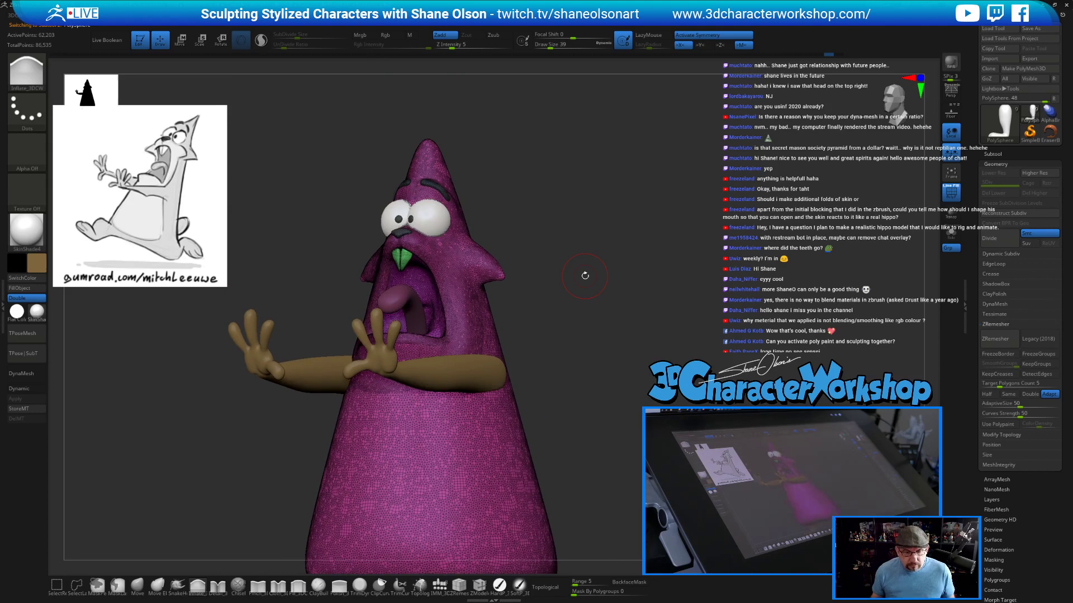
pyautogui.keyDown('ctrl'); pyautogui.keyDown('shift'); pyautogui.click(406, 259); pyautogui.keyUp('shift'); pyautogui.keyUp('ctrl')
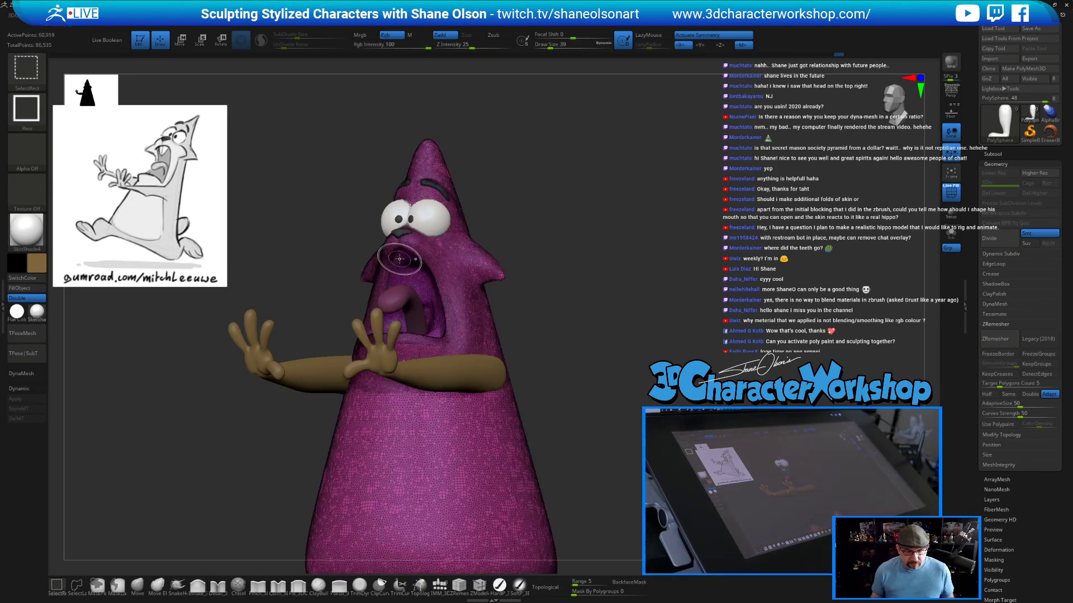
pyautogui.keyDown('ctrl'); pyautogui.keyDown('shift'); pyautogui.click(401, 263); pyautogui.keyUp('shift'); pyautogui.keyUp('ctrl')
pyautogui.press('2')
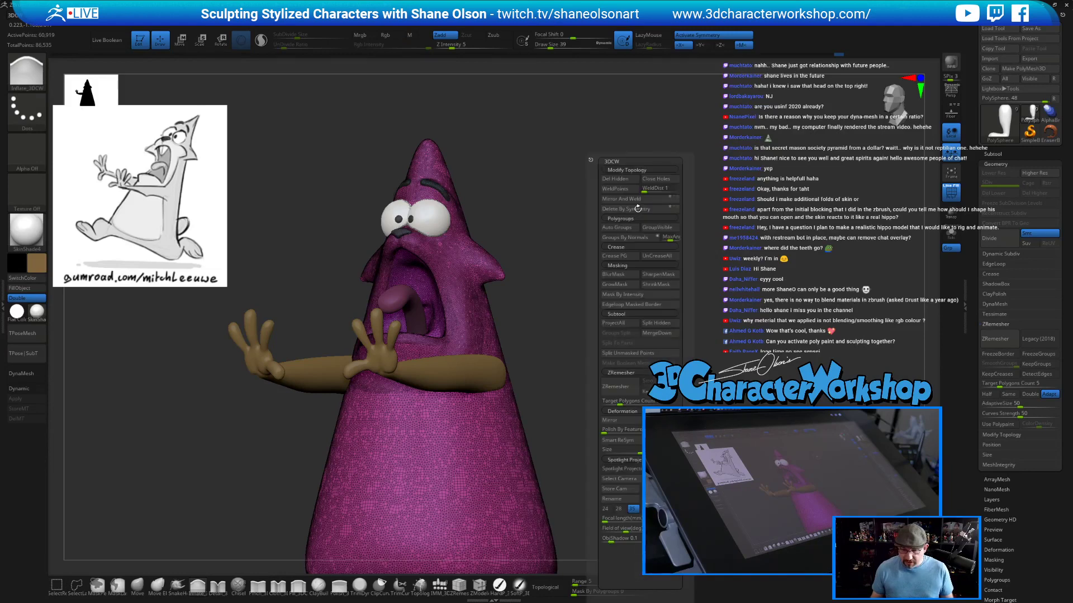
pyautogui.click(647, 324)
# ZRemesh the body without the teeth, turn on dynamic subdivision for it and hide the wireframe.
pyautogui.keyDown('alt'); pyautogui.moveTo(690, 314); pyautogui.dragTo(691, 240); pyautogui.keyUp('alt')
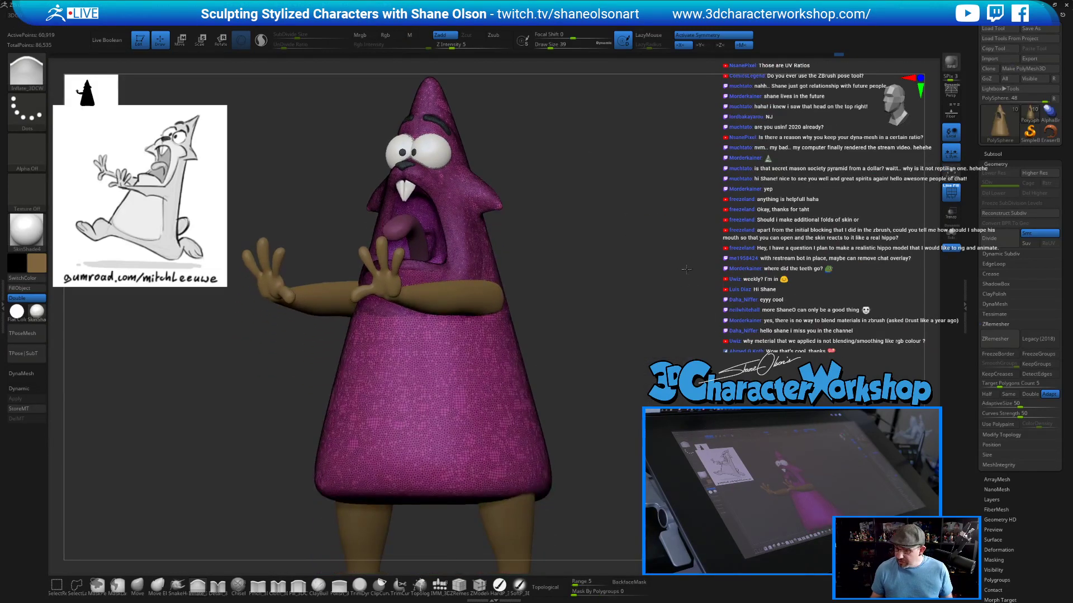
pyautogui.click(987, 341)
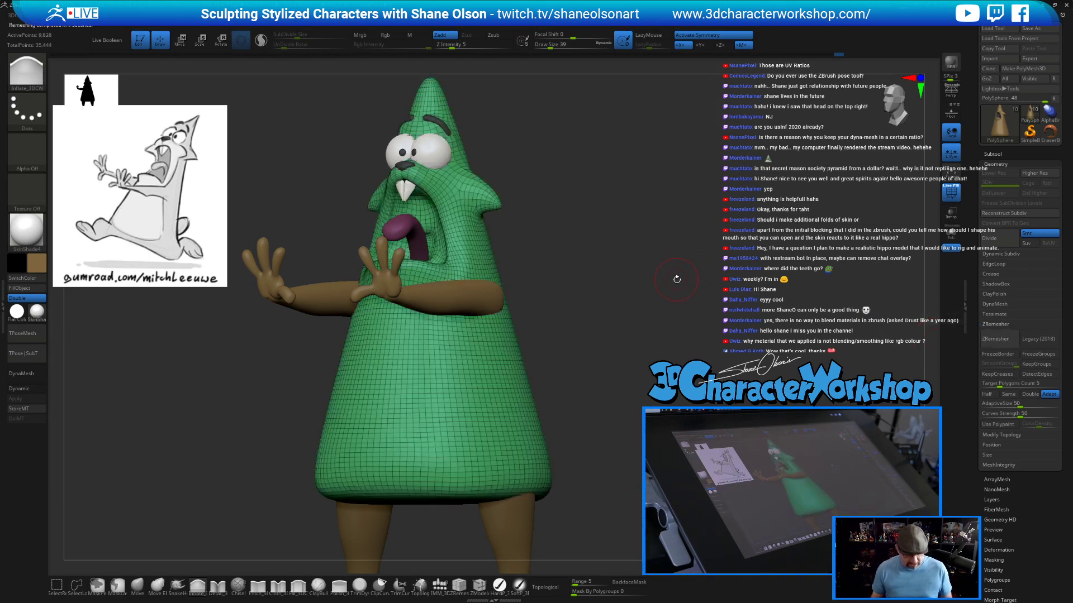
pyautogui.hotkey('shift', 'f')
pyautogui.hotkey('shift', 'd')
pyautogui.moveTo(675, 313)
pyautogui.mouseDown()
pyautogui.moveTo(625, 292)
pyautogui.moveTo(671, 245)
pyautogui.moveTo(760, 274)
pyautogui.mouseUp()
pyautogui.hotkey('shift', 'f')
pyautogui.hotkey('shift', 'f')
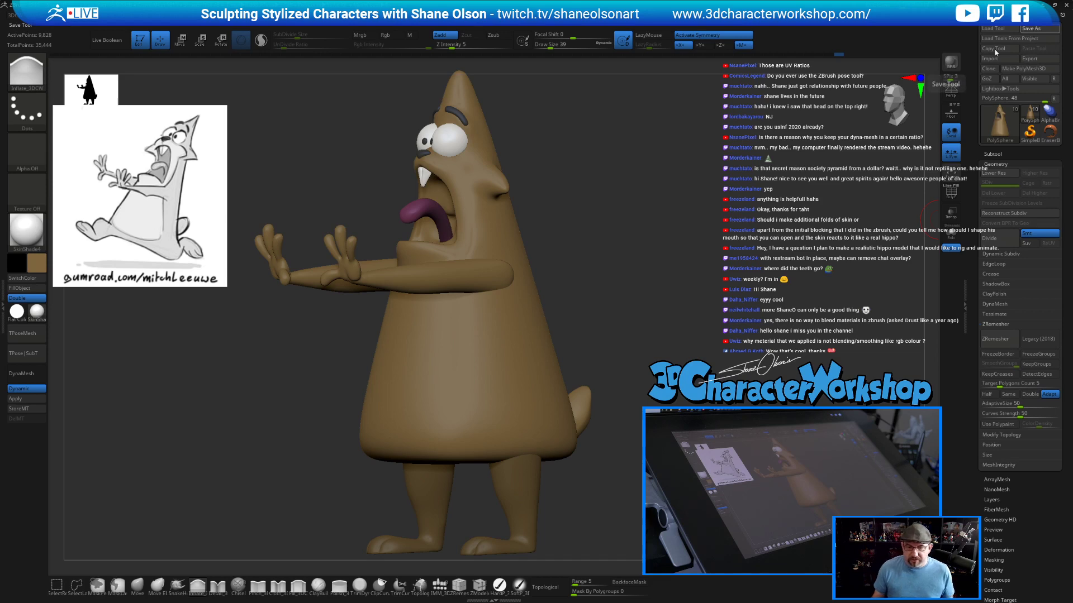
# Save the tool with the remeshed body, overwriting Mitch_Cone_Squirrel_03.
pyautogui.click(1026, 29)
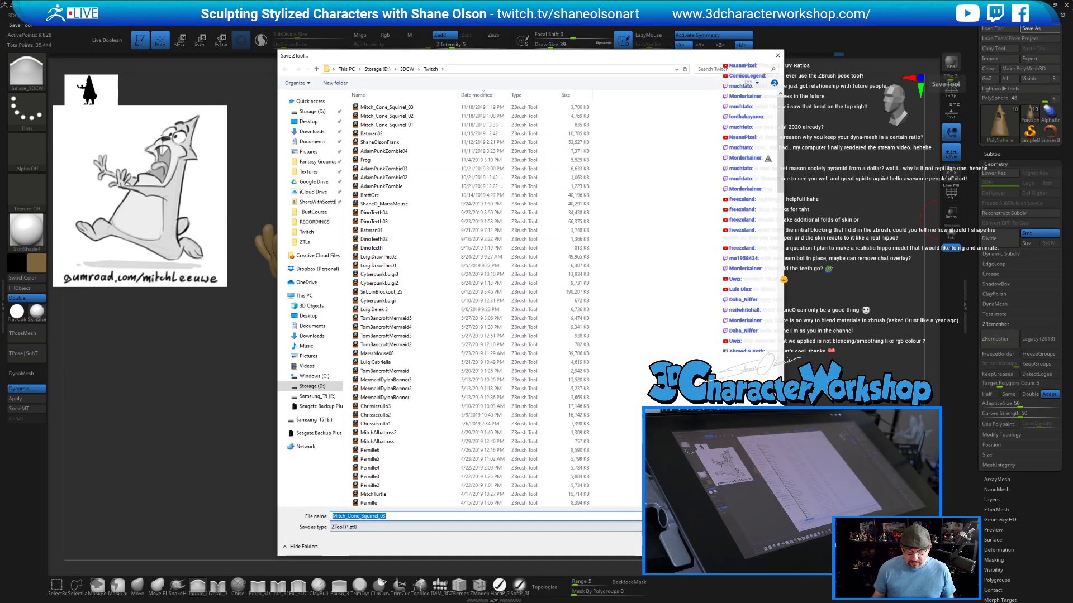
pyautogui.press('Return')
pyautogui.click(563, 314)
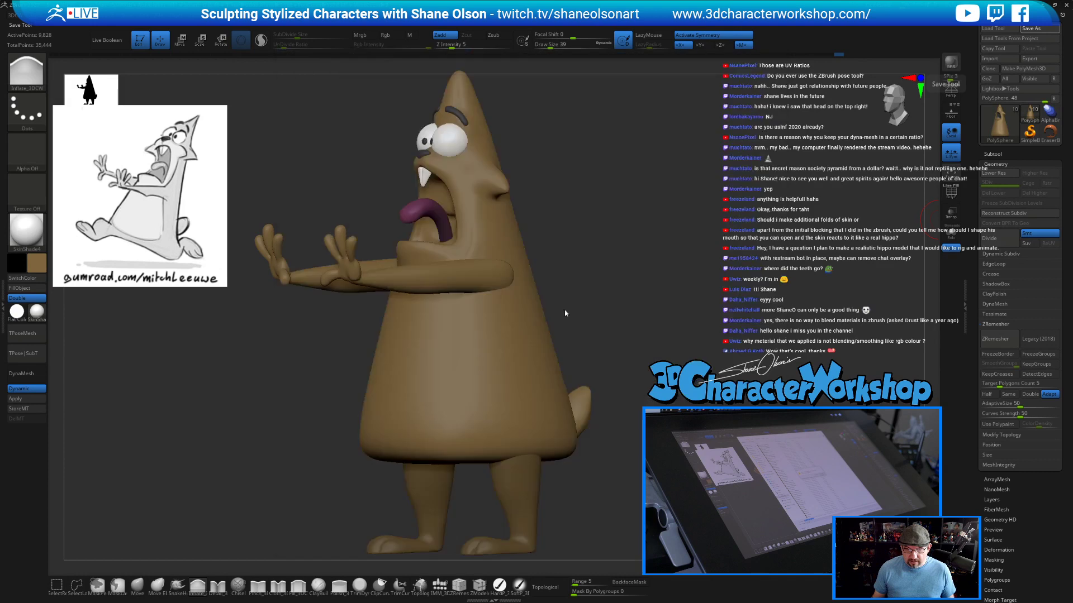
# Compare the squirrel's side silhouette with the sketch and check the double-sided display setting on the legs and body.
pyautogui.moveTo(649, 304); pyautogui.dragTo(688, 310)
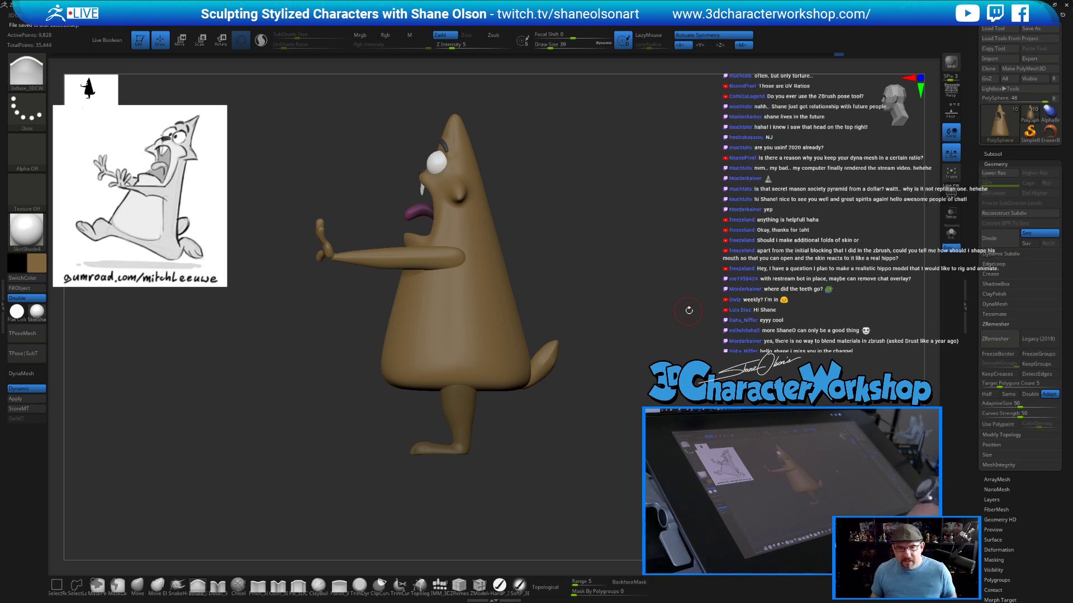
pyautogui.moveTo(686, 320); pyautogui.dragTo(650, 266)
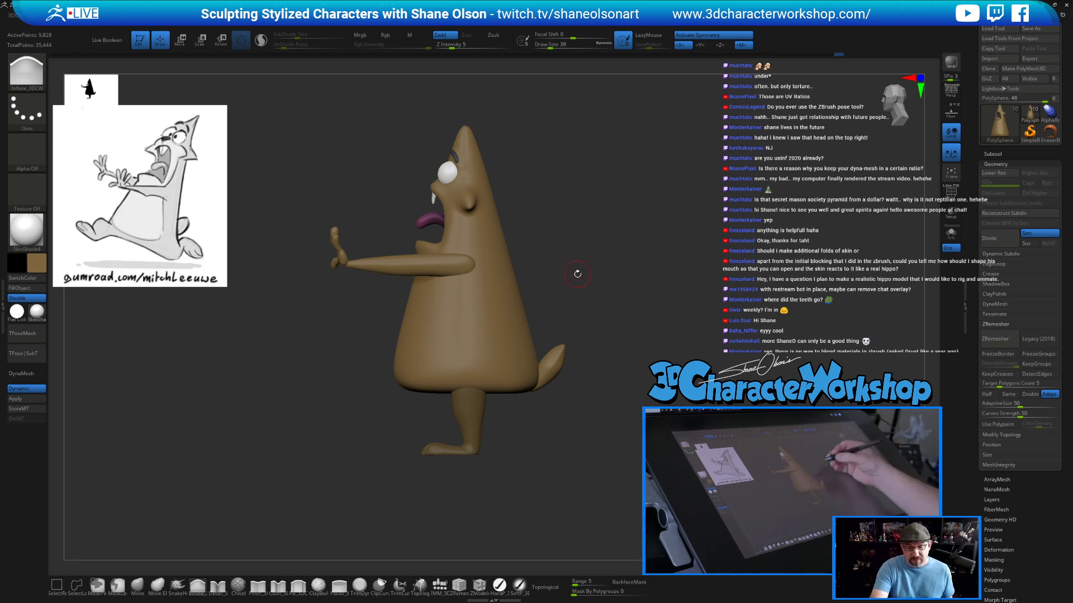
pyautogui.moveTo(566, 266); pyautogui.dragTo(575, 304)
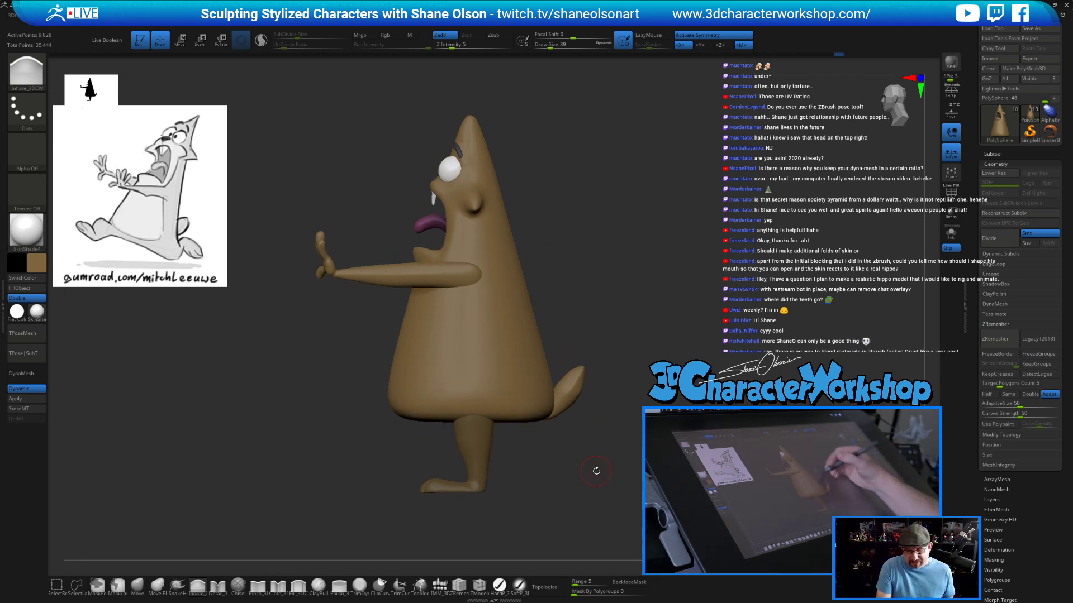
pyautogui.keyDown('alt'); pyautogui.click(472, 451); pyautogui.keyUp('alt')
pyautogui.click(42, 298)
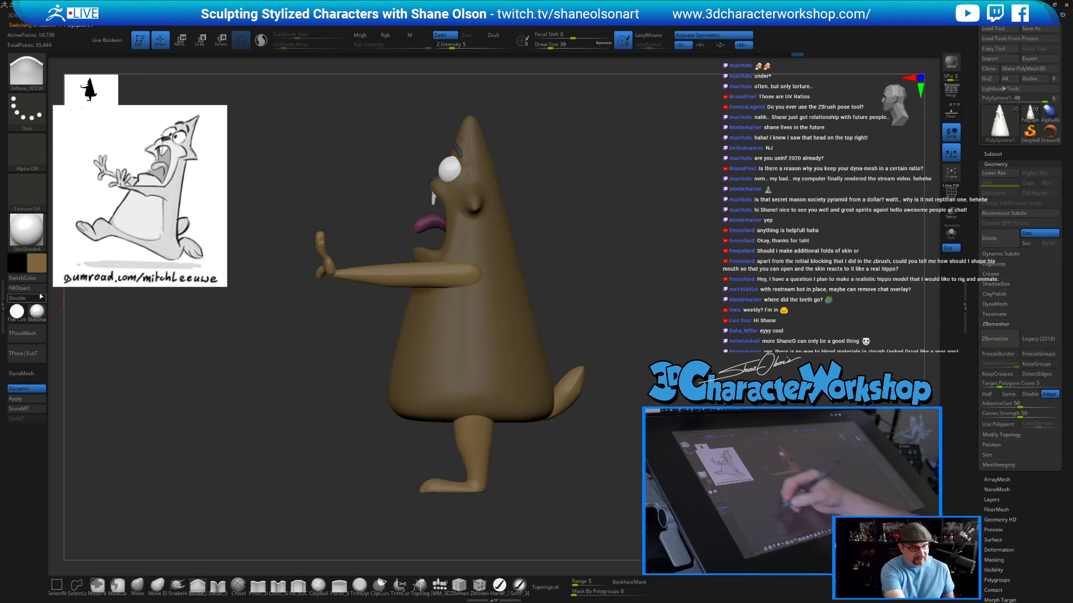
pyautogui.moveTo(600, 450); pyautogui.dragTo(605, 441)
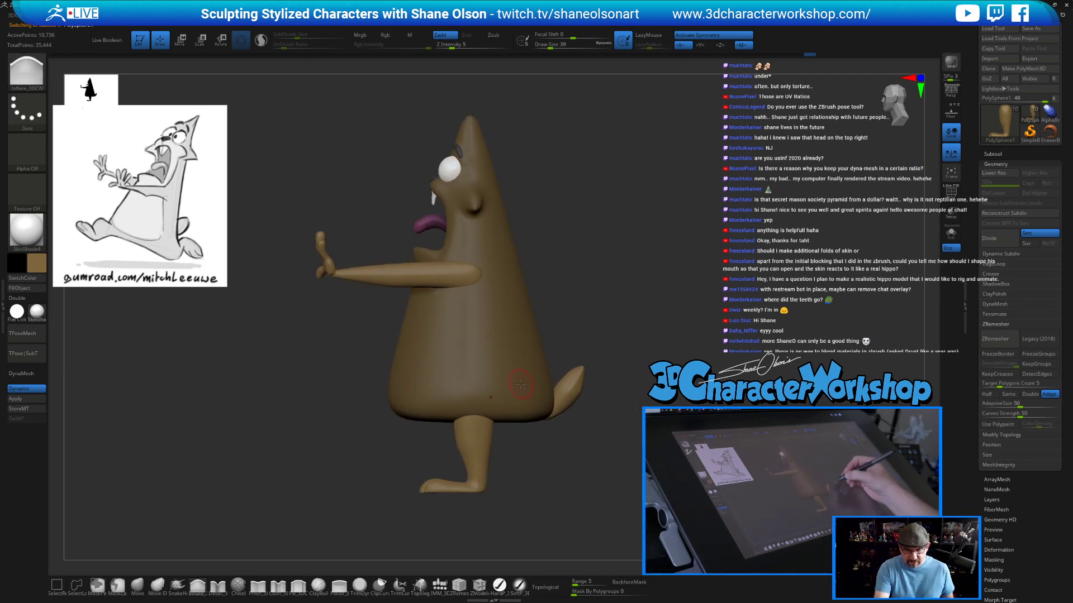
pyautogui.keyDown('alt'); pyautogui.click(503, 381); pyautogui.keyUp('alt')
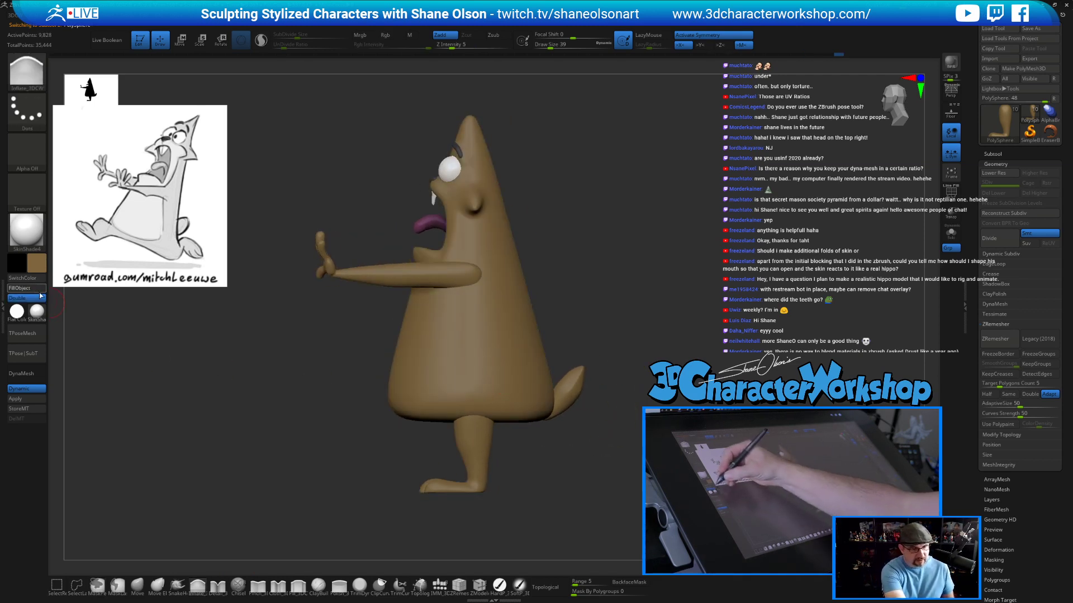
pyautogui.moveTo(609, 430); pyautogui.dragTo(630, 390)
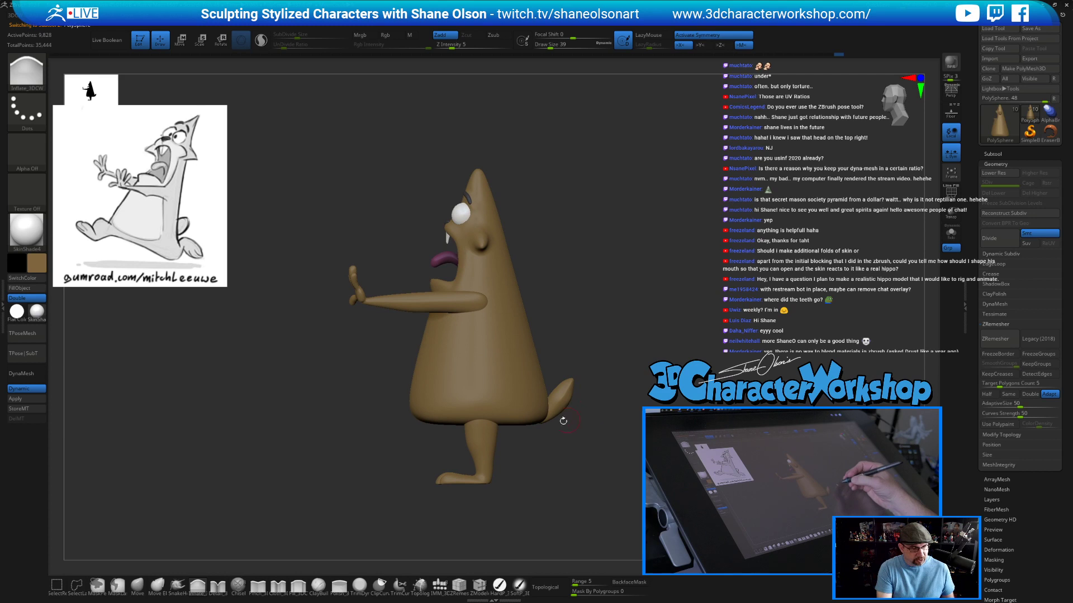
# Combine all subtools into a Transpose Master posing mesh and apply the Bend Curve deformer to it.
pyautogui.click(35, 338)
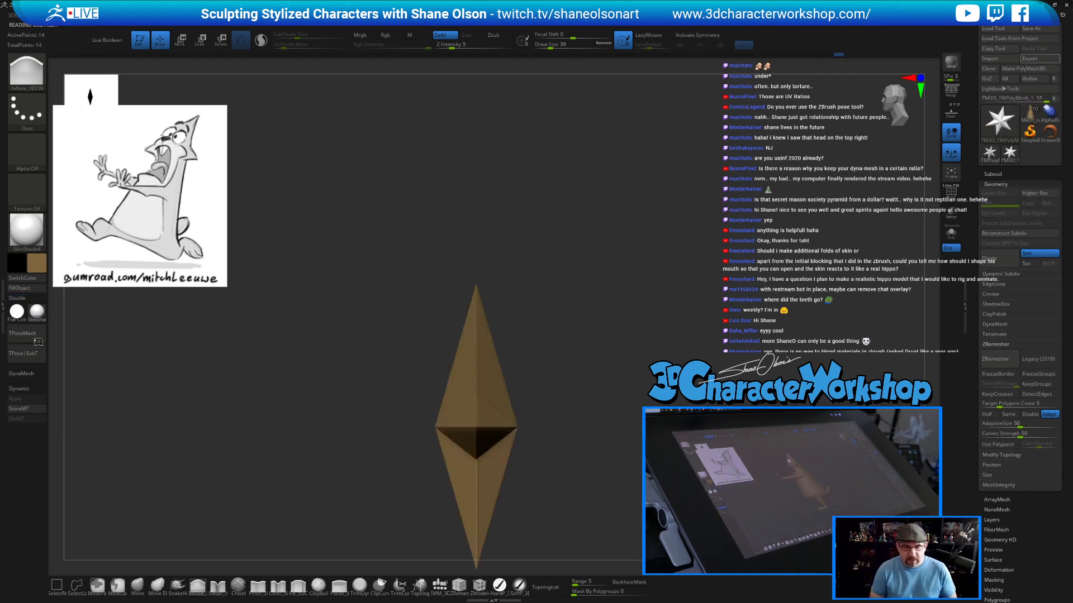
pyautogui.moveTo(635, 299)
pyautogui.mouseDown()
pyautogui.moveTo(610, 283)
pyautogui.moveTo(622, 306)
pyautogui.mouseUp()
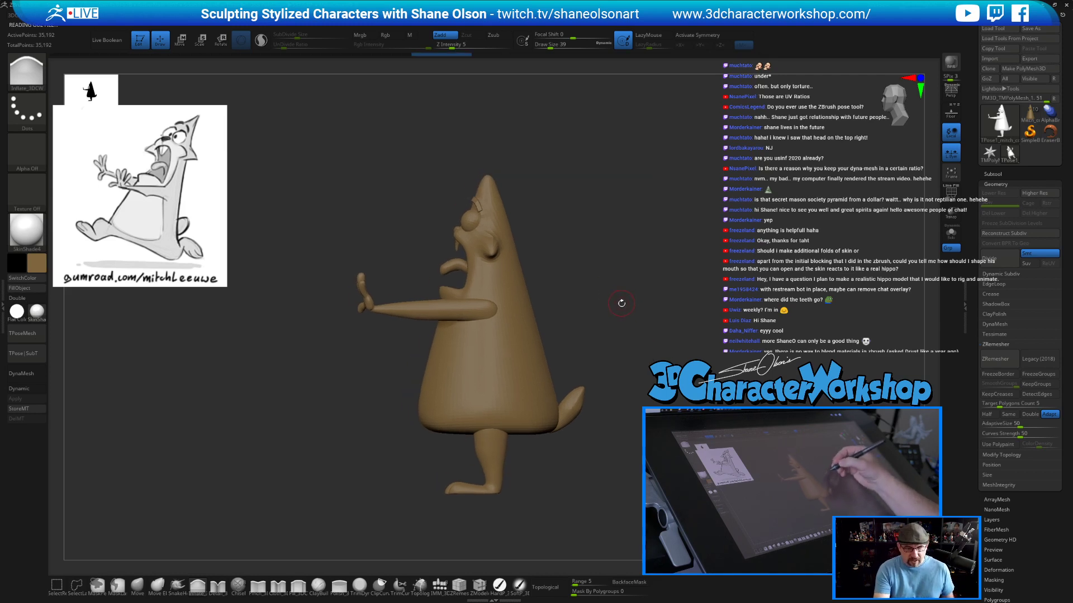
pyautogui.moveTo(631, 279); pyautogui.dragTo(622, 310)
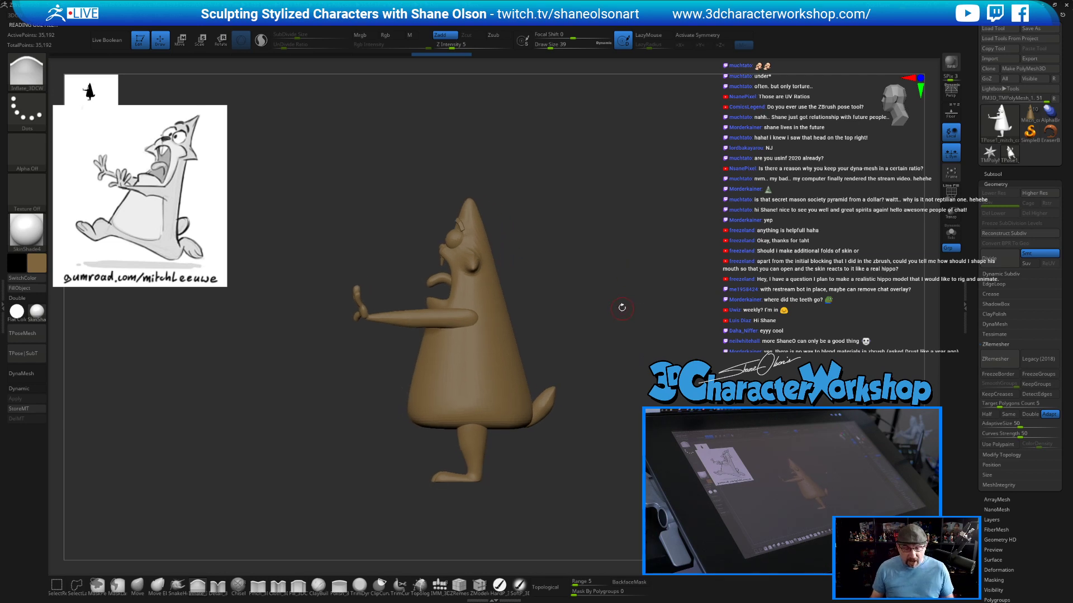
pyautogui.press('w')
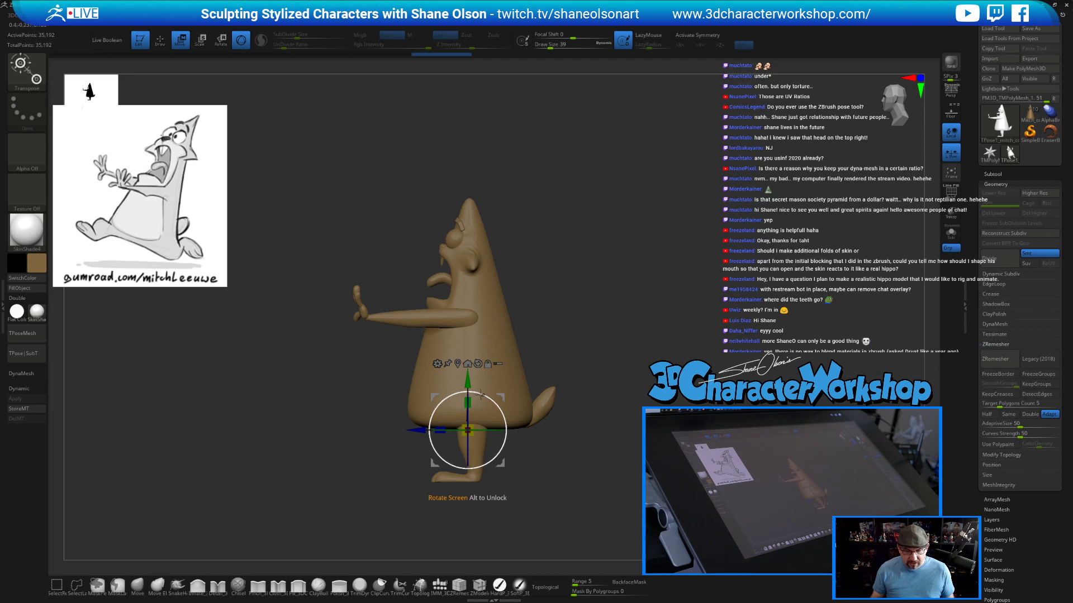
pyautogui.click(437, 363)
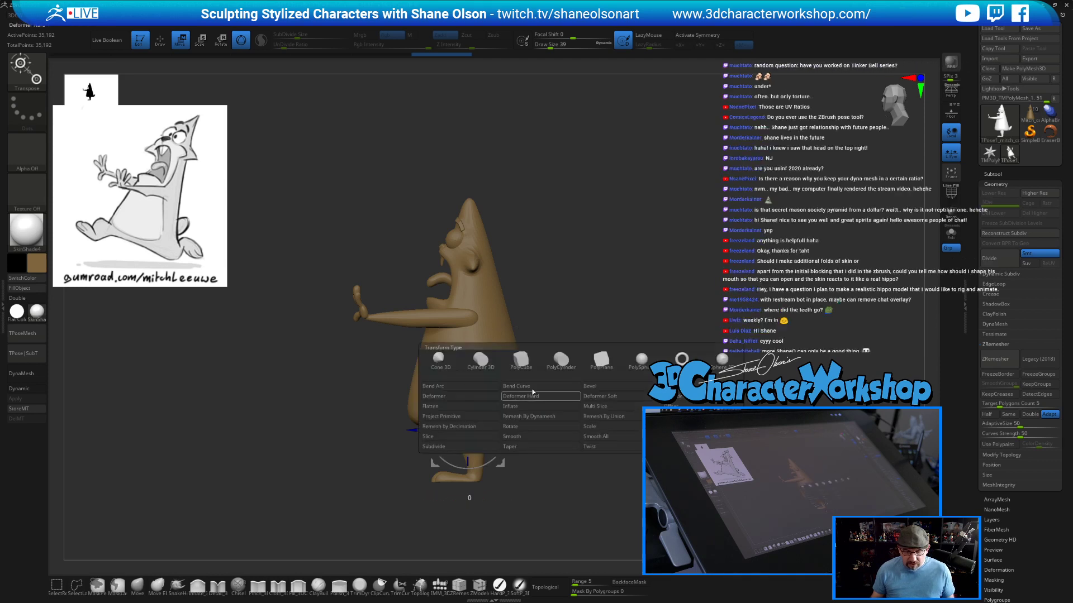
pyautogui.click(529, 386)
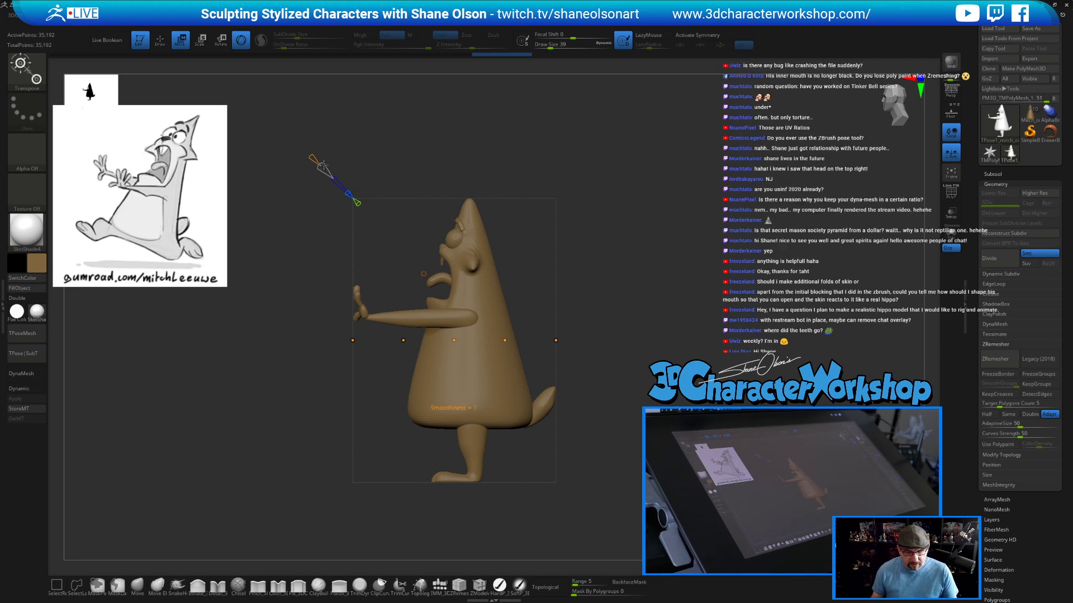
# Align the bend curve vertically through the squirrel in side view and reduce it to three control points.
pyautogui.moveTo(311, 152); pyautogui.dragTo(339, 156)
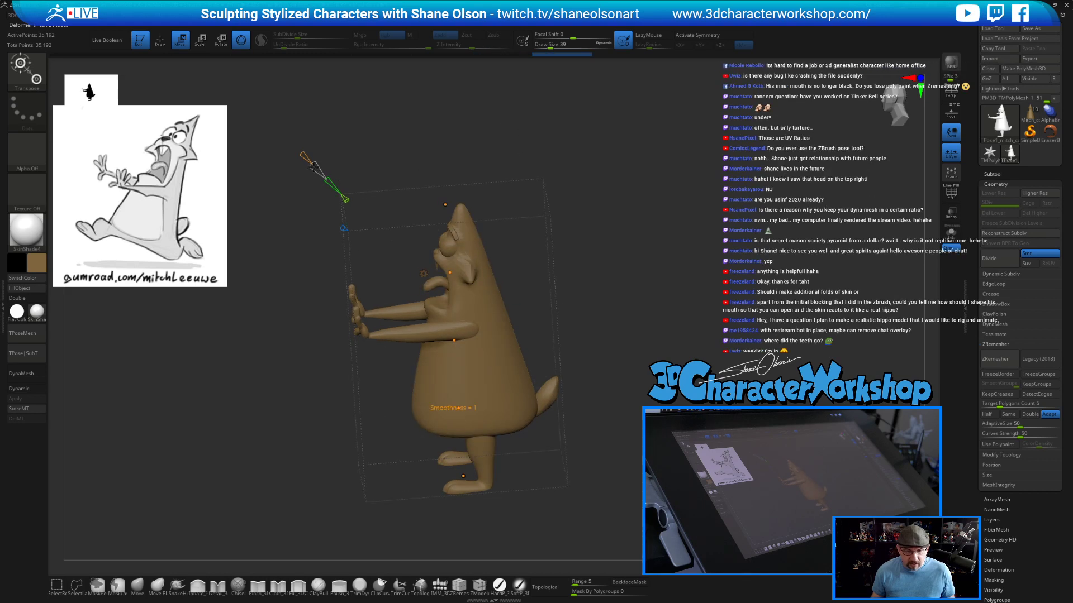
pyautogui.moveTo(302, 153); pyautogui.dragTo(304, 155)
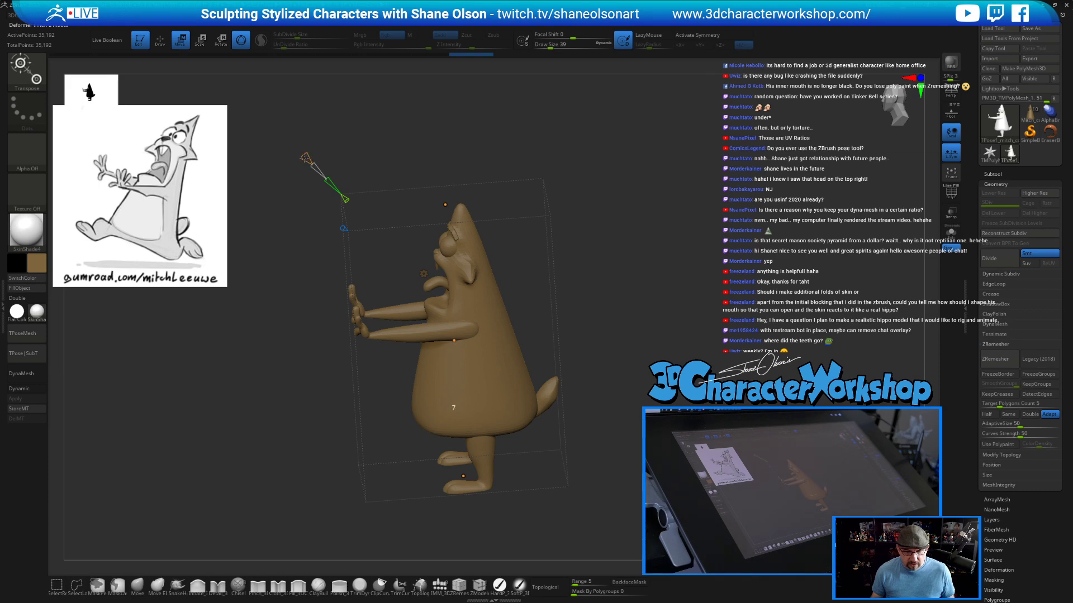
pyautogui.moveTo(462, 102)
pyautogui.mouseDown()
pyautogui.moveTo(471, 114)
pyautogui.moveTo(471, 100)
pyautogui.mouseUp()
pyautogui.keyDown('alt'); pyautogui.moveTo(559, 108); pyautogui.dragTo(556, 103); pyautogui.keyUp('alt')
pyautogui.keyDown('alt'); pyautogui.moveTo(619, 134); pyautogui.dragTo(634, 135); pyautogui.keyUp('alt')
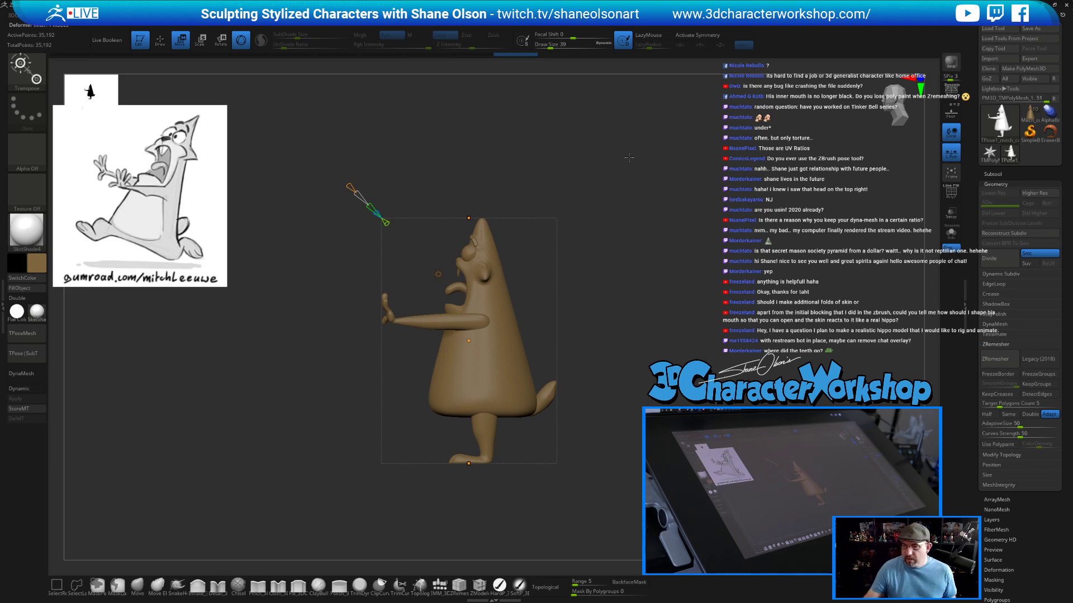
pyautogui.keyDown('alt'); pyautogui.moveTo(633, 323); pyautogui.dragTo(634, 339); pyautogui.keyUp('alt')
pyautogui.keyDown('alt'); pyautogui.moveTo(593, 276); pyautogui.dragTo(605, 263); pyautogui.keyUp('alt')
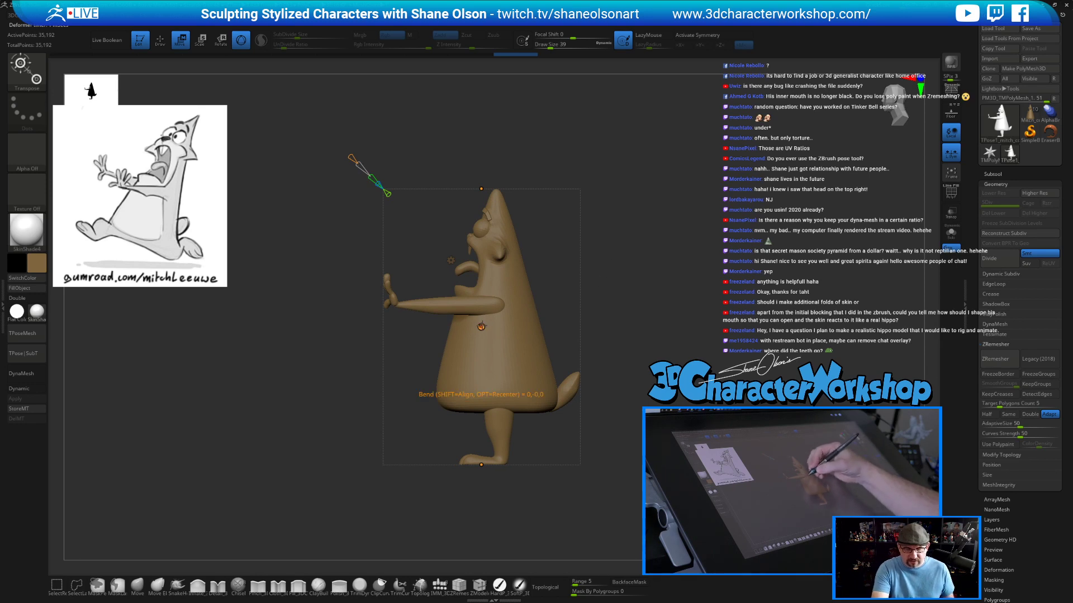
# Bend the squirrel in side view with the bend curve, tilting the head tip backward, belly forward and shifting the feet forward.
pyautogui.moveTo(481, 326); pyautogui.dragTo(452, 321)
pyautogui.moveTo(481, 189); pyautogui.dragTo(533, 192)
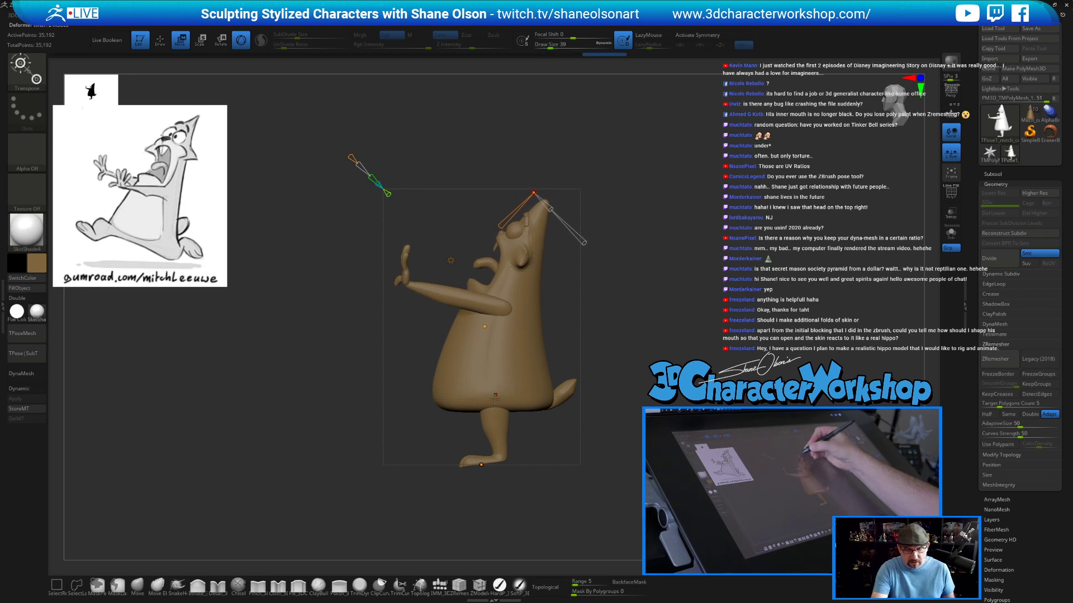
pyautogui.moveTo(481, 464); pyautogui.dragTo(472, 451)
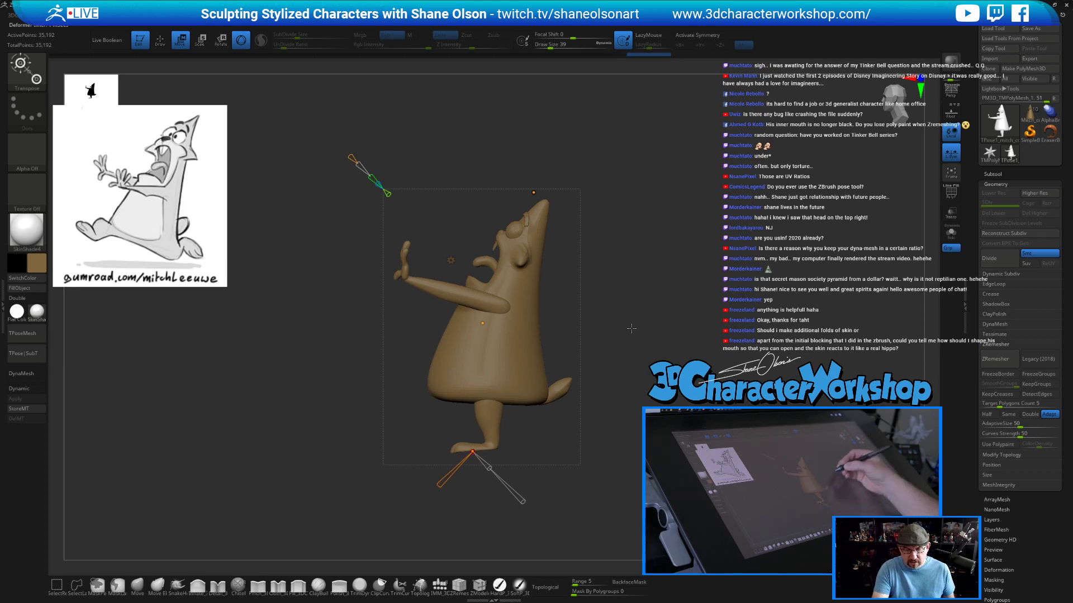
pyautogui.moveTo(473, 451); pyautogui.dragTo(478, 454)
pyautogui.click(482, 323)
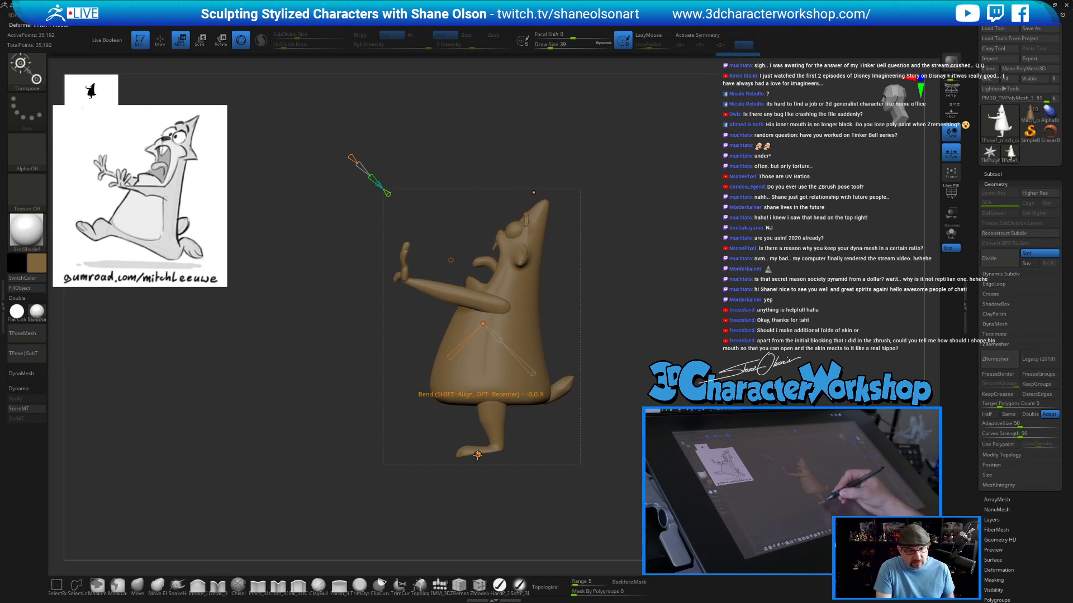
pyautogui.moveTo(477, 454); pyautogui.dragTo(455, 451)
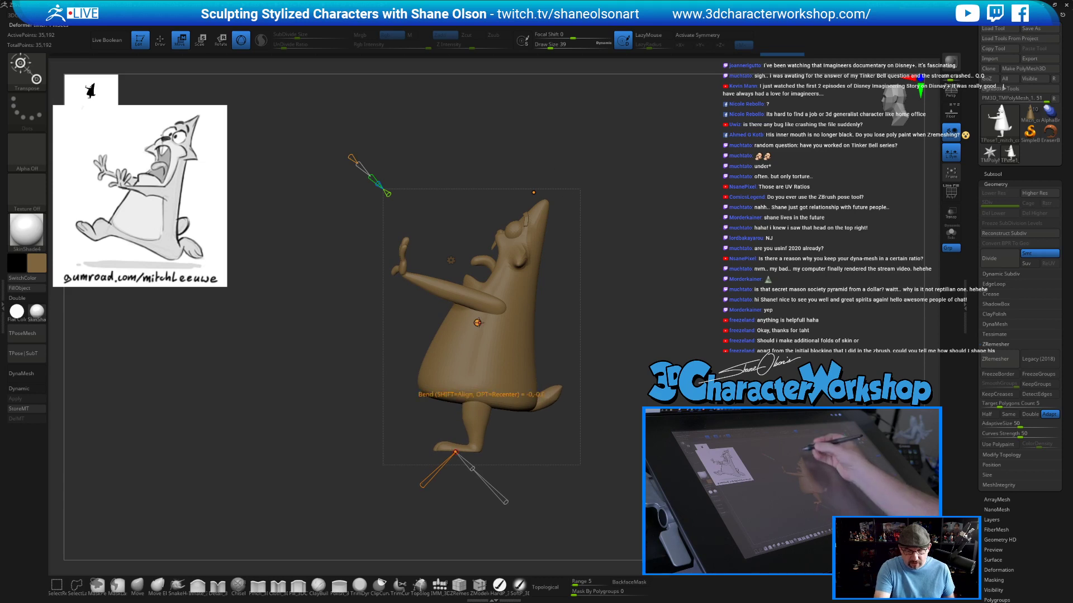
pyautogui.moveTo(594, 309)
pyautogui.keyDown('ctrl'); pyautogui.mouseDown(button='right')
pyautogui.moveTo(612, 285)
pyautogui.moveTo(598, 298)
pyautogui.mouseUp(button='right'); pyautogui.keyUp('ctrl')
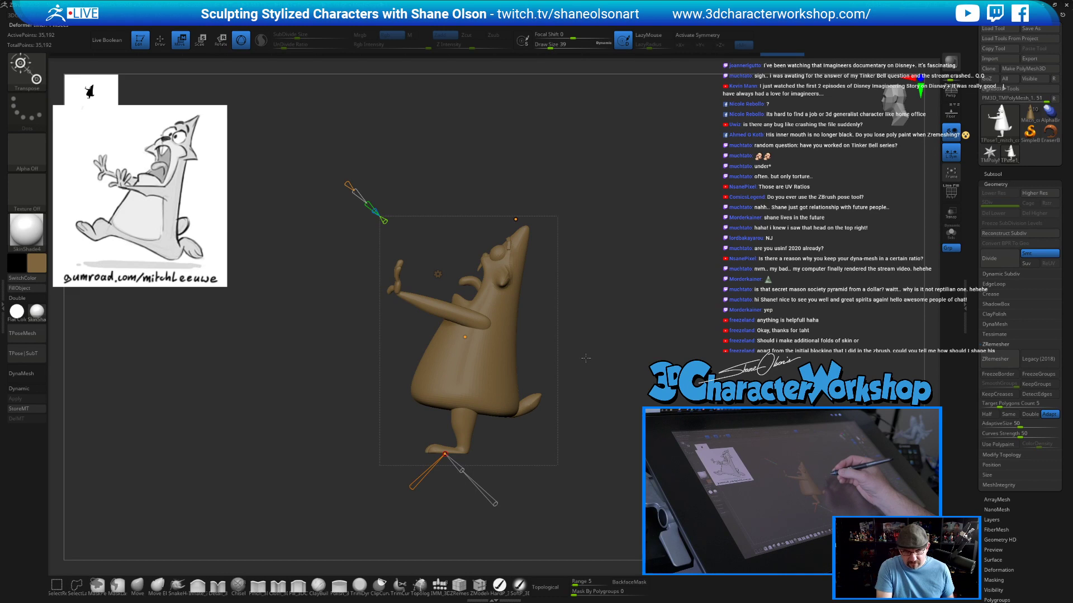
pyautogui.keyDown('alt'); pyautogui.moveTo(588, 359); pyautogui.dragTo(587, 365); pyautogui.keyUp('alt')
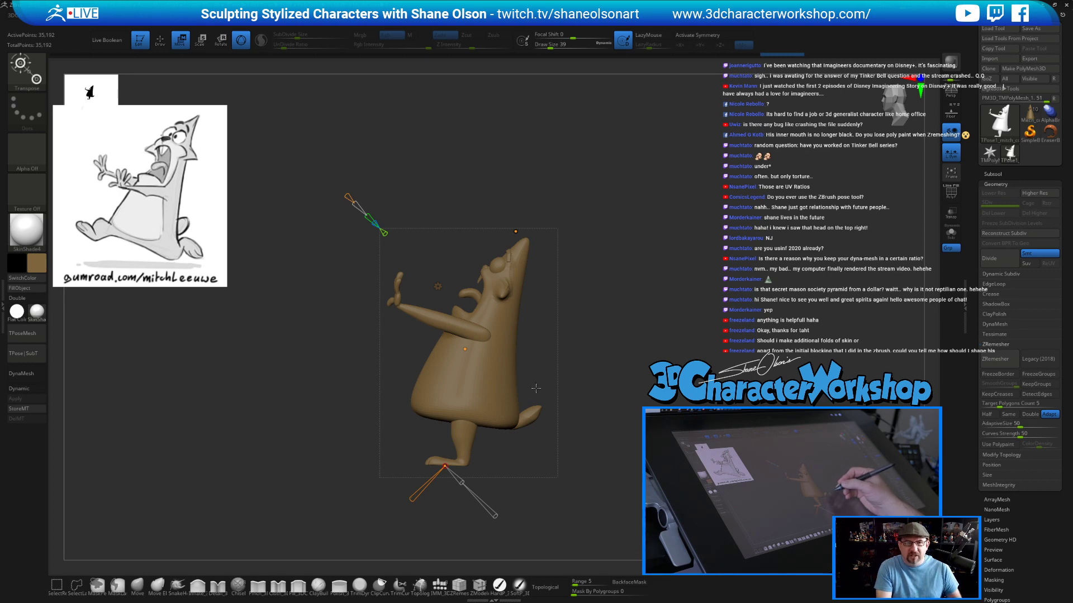
pyautogui.moveTo(446, 467); pyautogui.dragTo(445, 467)
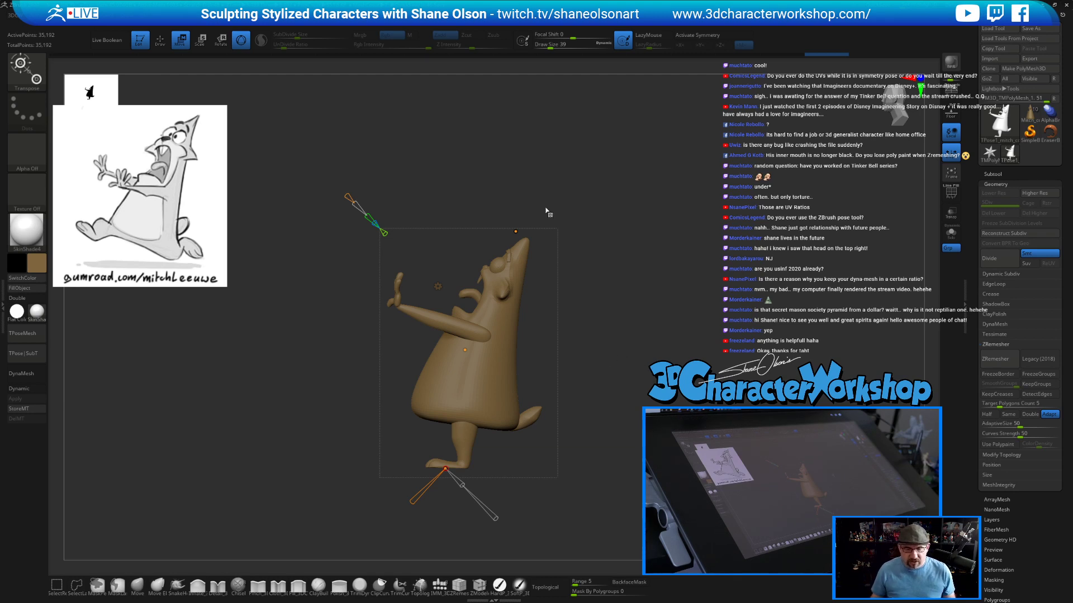
pyautogui.click(437, 287)
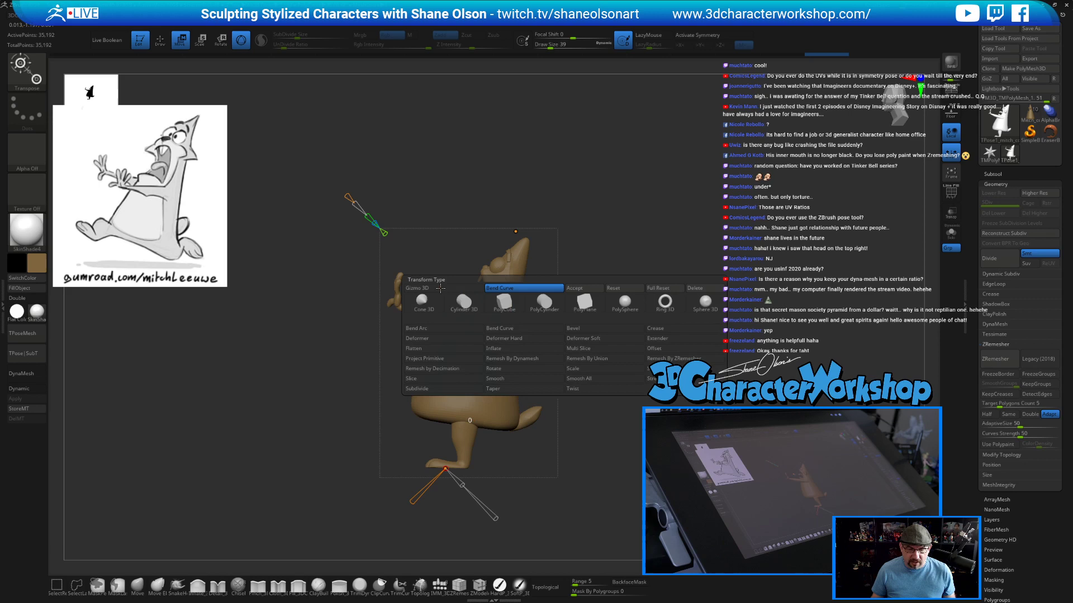
pyautogui.click(575, 287)
pyautogui.moveTo(612, 311); pyautogui.dragTo(659, 309)
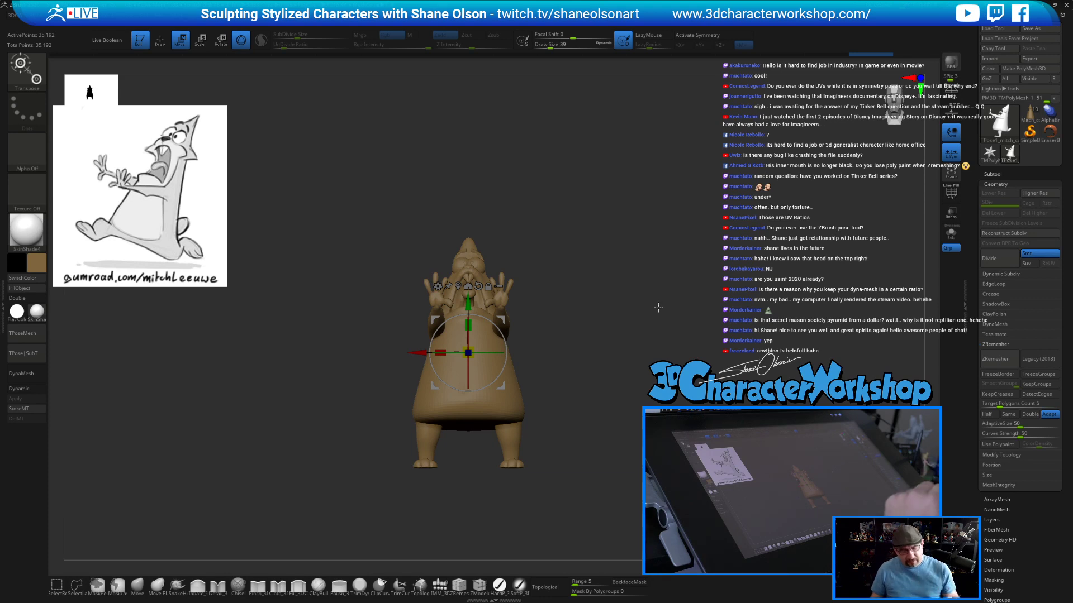
pyautogui.press('ctrl')
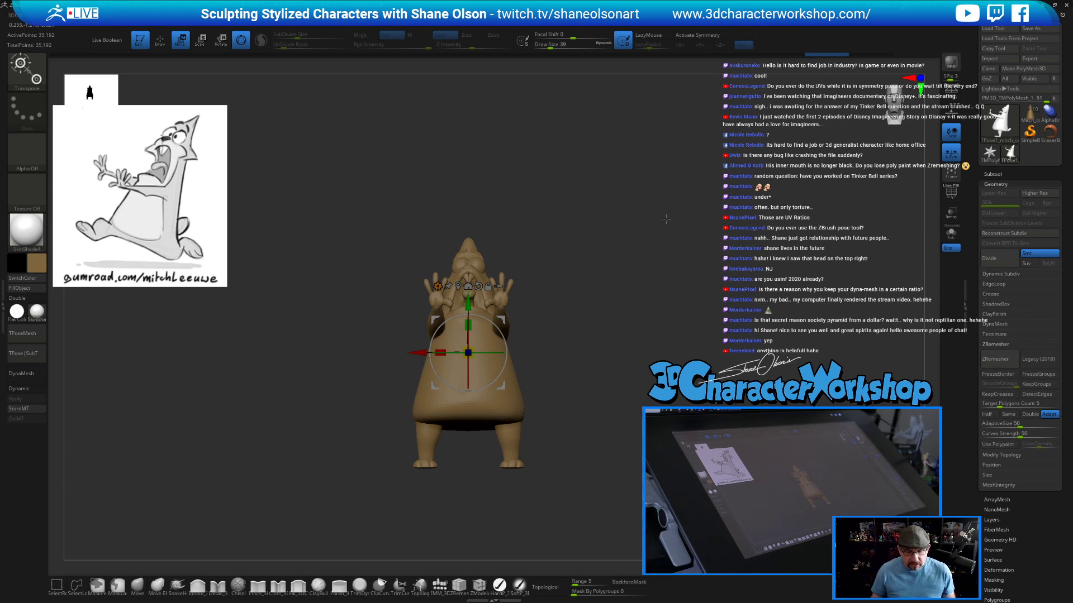
pyautogui.press('ctrl')
pyautogui.moveTo(650, 278)
pyautogui.mouseDown()
pyautogui.moveTo(553, 282)
pyautogui.moveTo(673, 280)
pyautogui.moveTo(509, 312)
pyautogui.mouseUp()
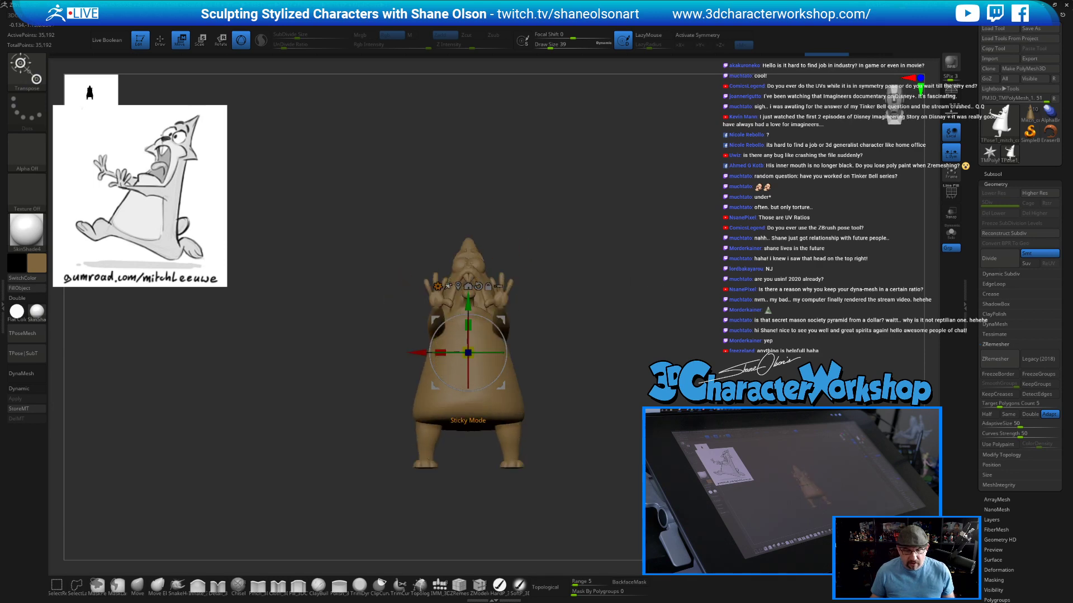
pyautogui.click(439, 286)
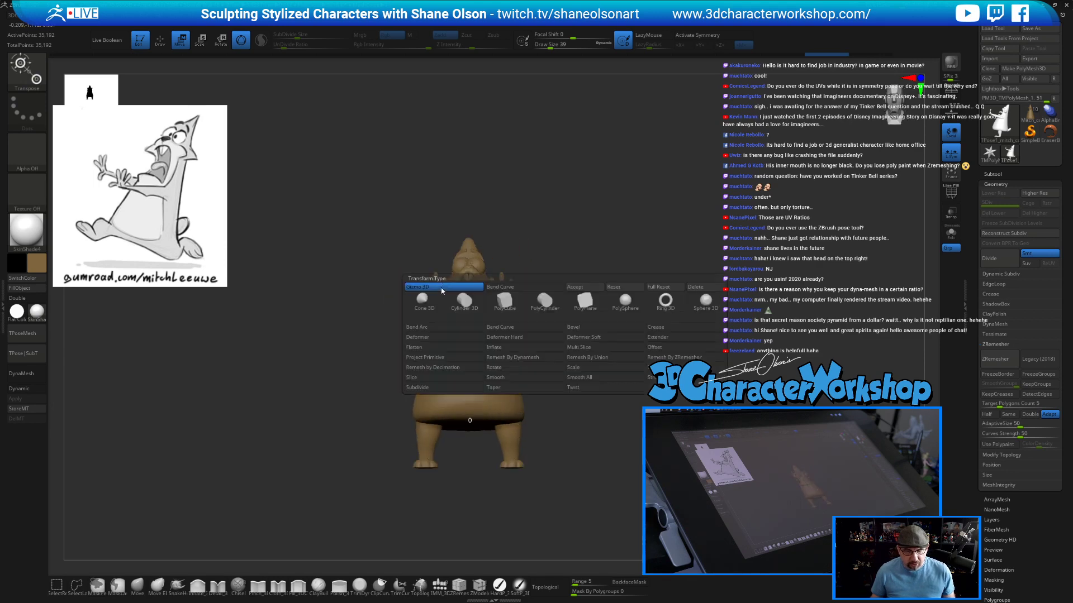
pyautogui.click(525, 288)
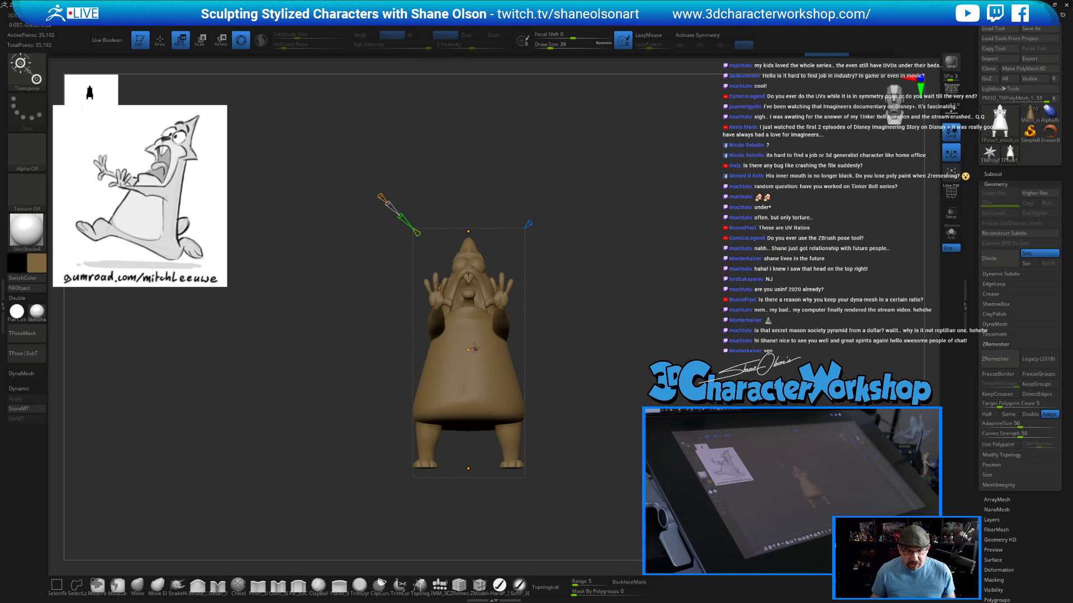
pyautogui.hotkey('ctrl', 'z')
# Accept the side-view bend and apply a new Bend Curve deformer to the squirrel in front view.
pyautogui.moveTo(640, 345); pyautogui.dragTo(585, 320)
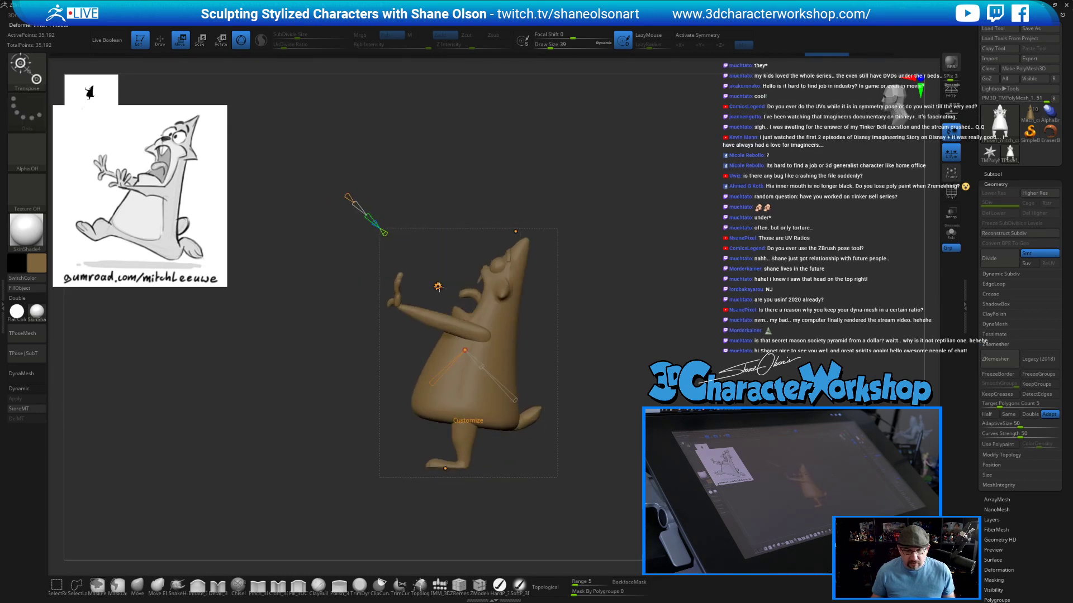
pyautogui.click(438, 287)
pyautogui.click(574, 289)
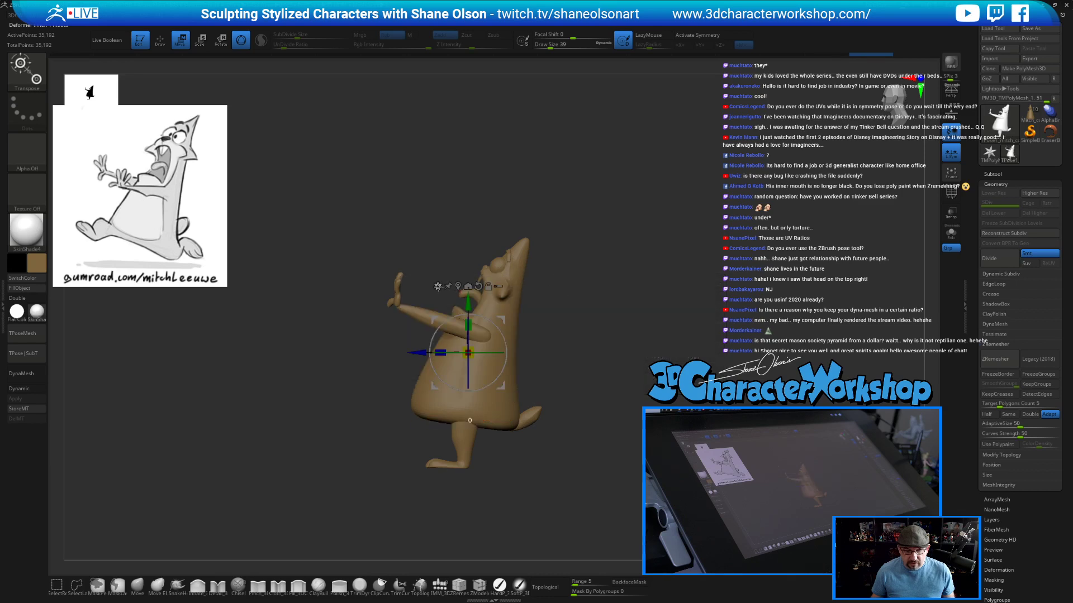
pyautogui.click(438, 287)
pyautogui.click(521, 312)
pyautogui.moveTo(590, 303); pyautogui.dragTo(656, 306)
pyautogui.moveTo(464, 353); pyautogui.dragTo(440, 356)
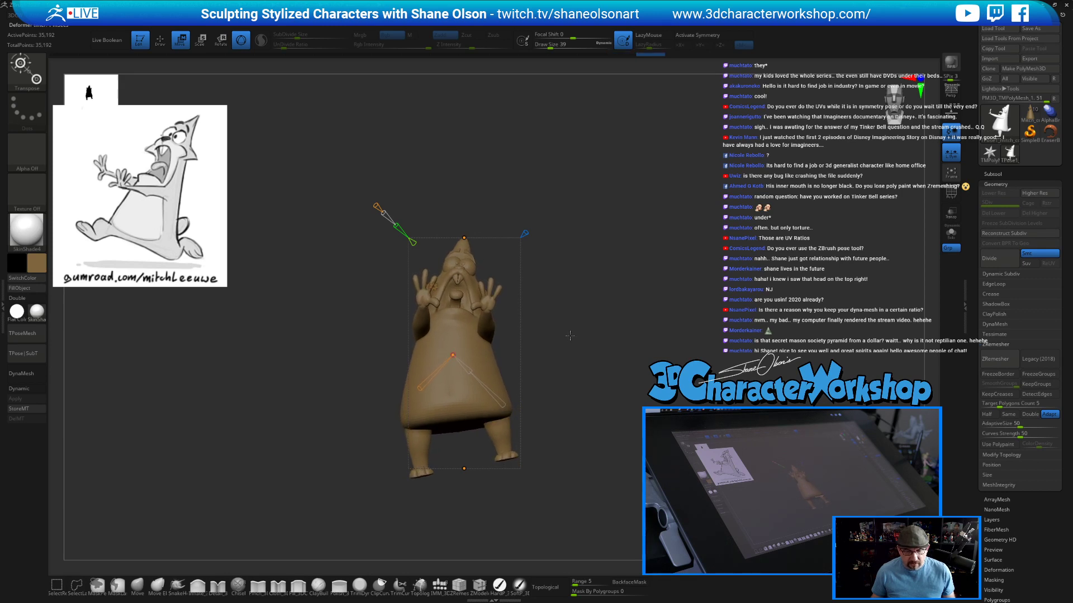
pyautogui.moveTo(585, 338)
pyautogui.mouseDown()
pyautogui.moveTo(522, 341)
pyautogui.moveTo(600, 349)
pyautogui.mouseUp()
pyautogui.hotkey('ctrl', 'z')
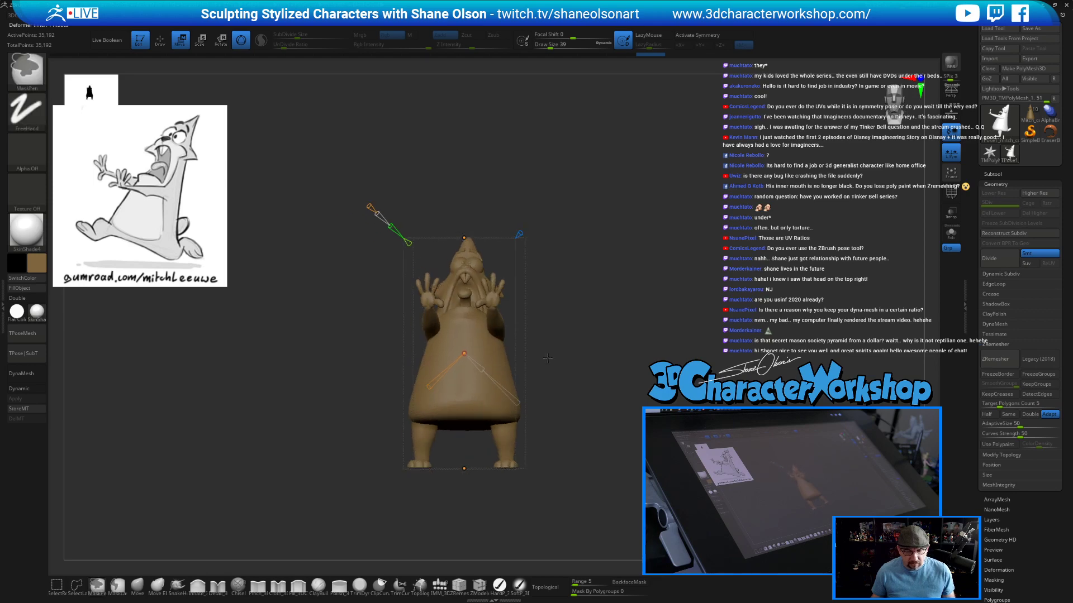
# Bend the squirrel sideways at its middle from the front and accept the deformation.
pyautogui.moveTo(468, 355); pyautogui.dragTo(489, 356)
pyautogui.keyDown('shift'); pyautogui.moveTo(653, 341); pyautogui.dragTo(588, 336); pyautogui.keyUp('shift')
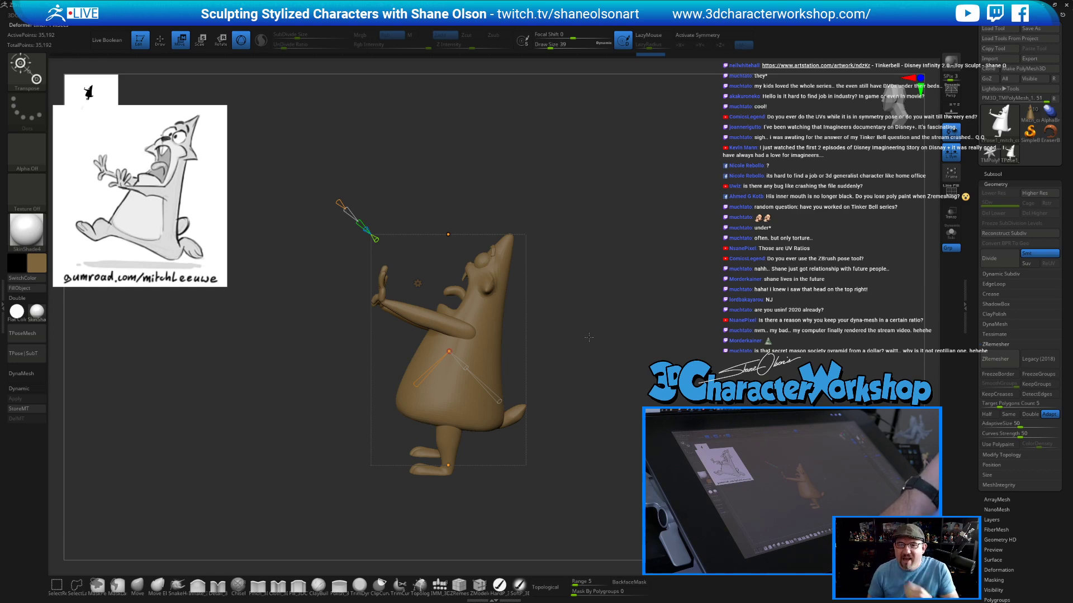
pyautogui.keyDown('alt'); pyautogui.moveTo(590, 375); pyautogui.dragTo(583, 394); pyautogui.keyUp('alt')
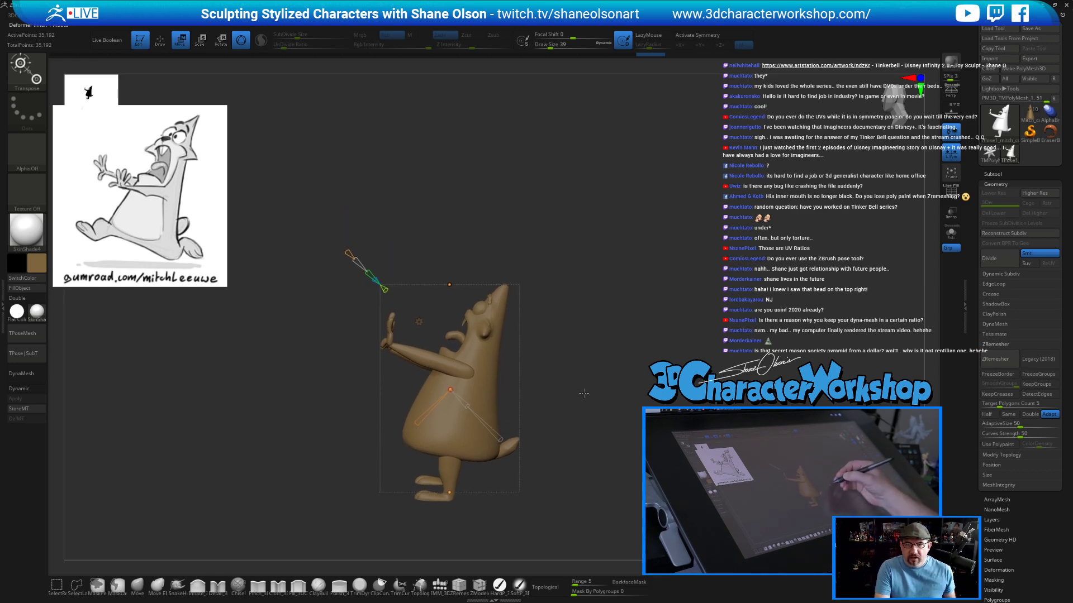
pyautogui.click(419, 319)
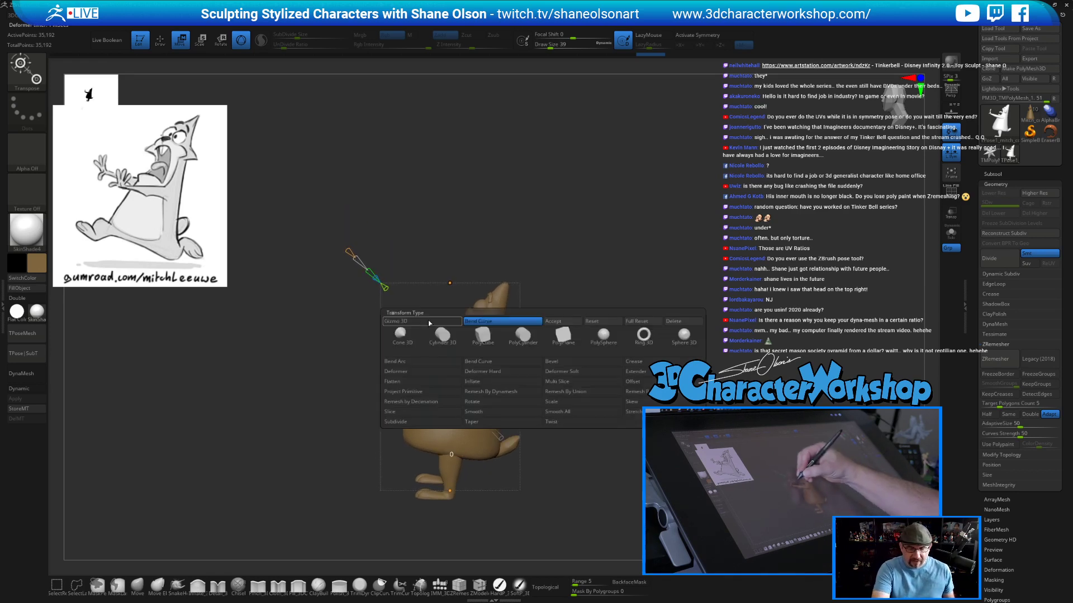
pyautogui.click(550, 321)
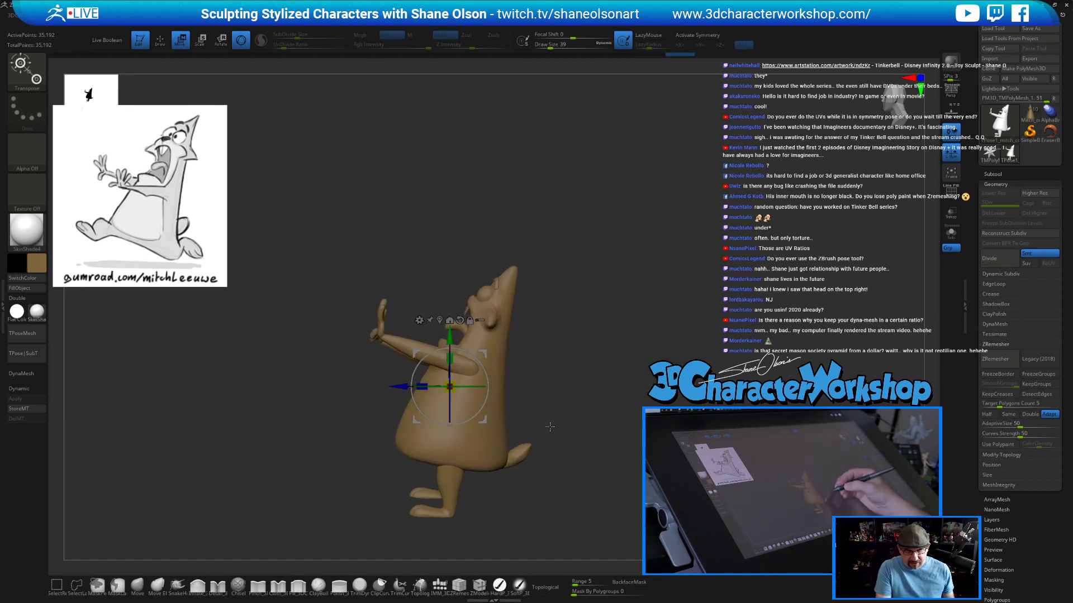
# Mask everything except the legs and display the wireframe with polygroup colors.
pyautogui.moveTo(551, 450); pyautogui.dragTo(552, 454)
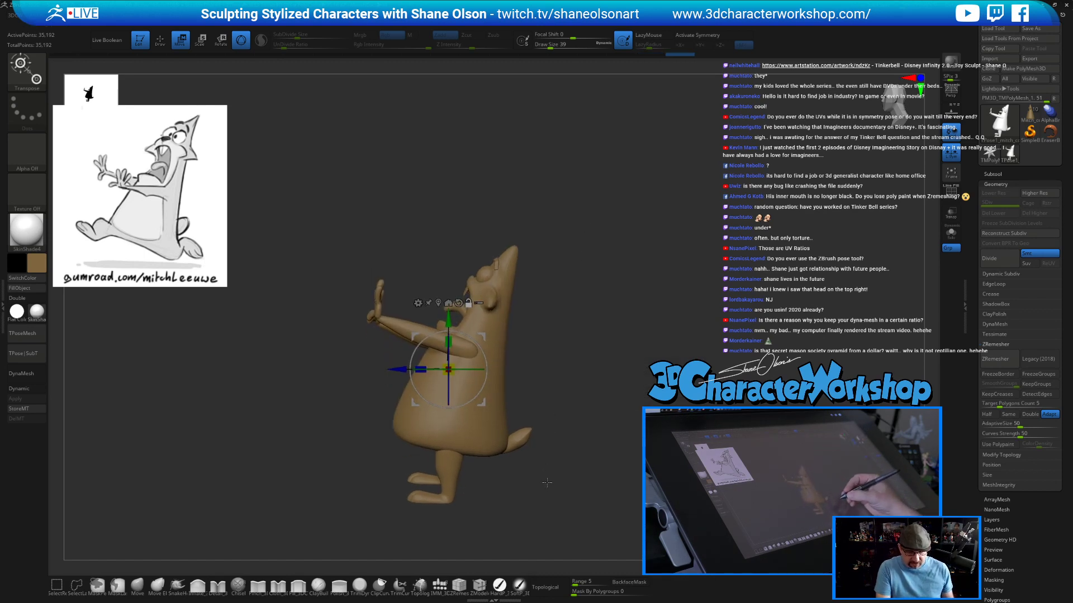
pyautogui.keyDown('ctrl'); pyautogui.click(470, 479); pyautogui.keyUp('ctrl')
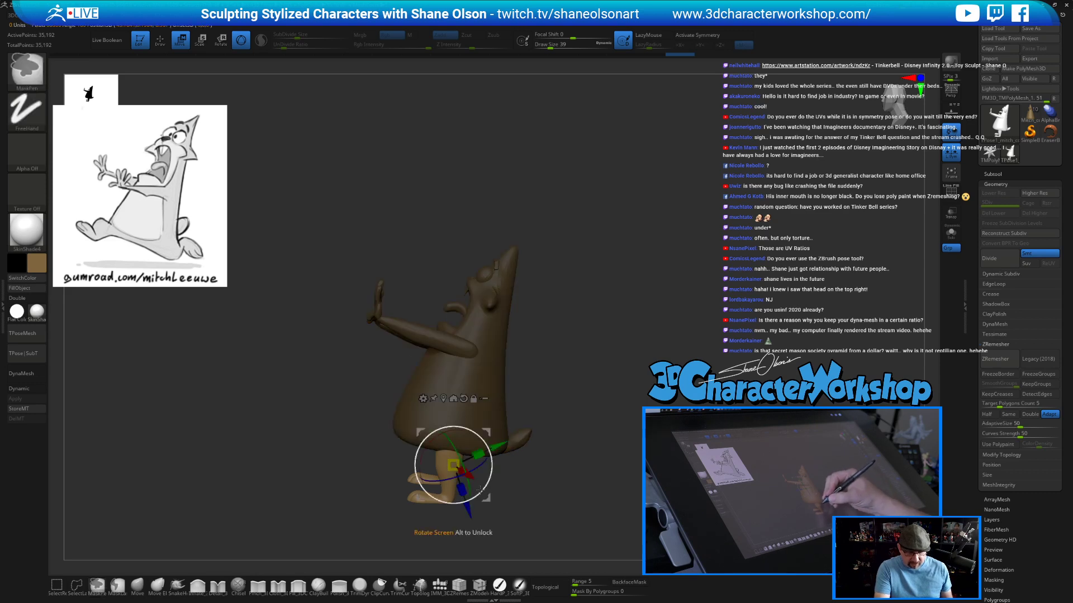
pyautogui.moveTo(510, 484); pyautogui.dragTo(579, 487)
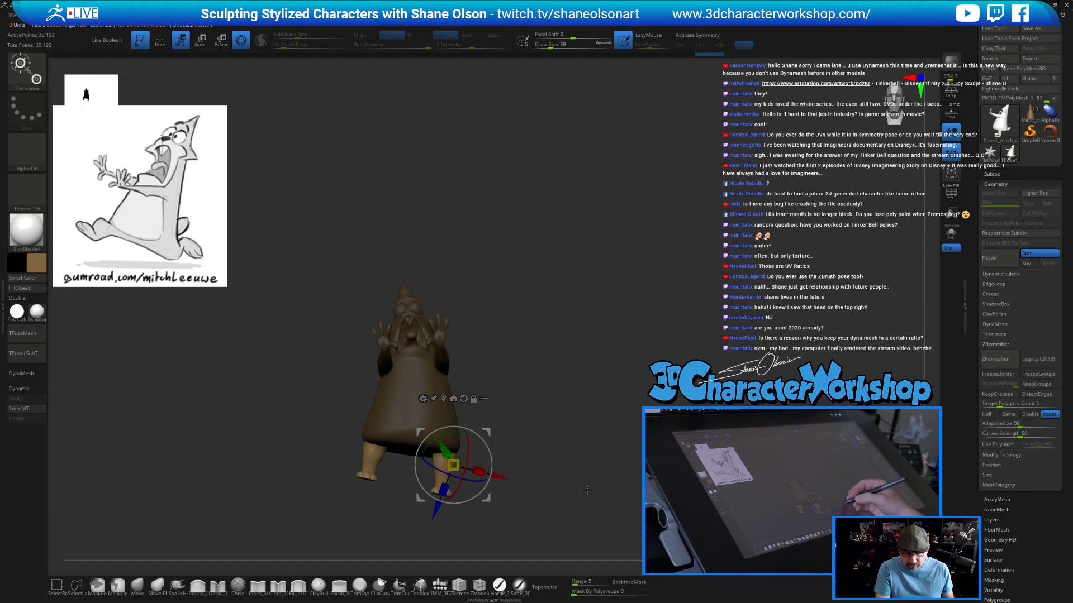
pyautogui.moveTo(521, 418); pyautogui.dragTo(612, 402)
pyautogui.hotkey('shift', 'f')
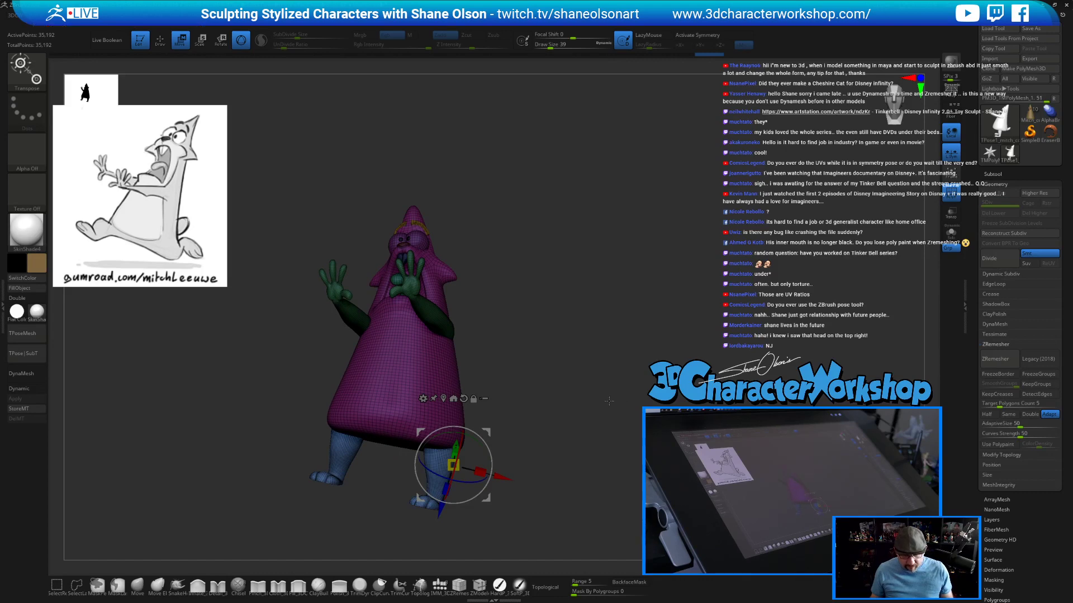
pyautogui.press('space')
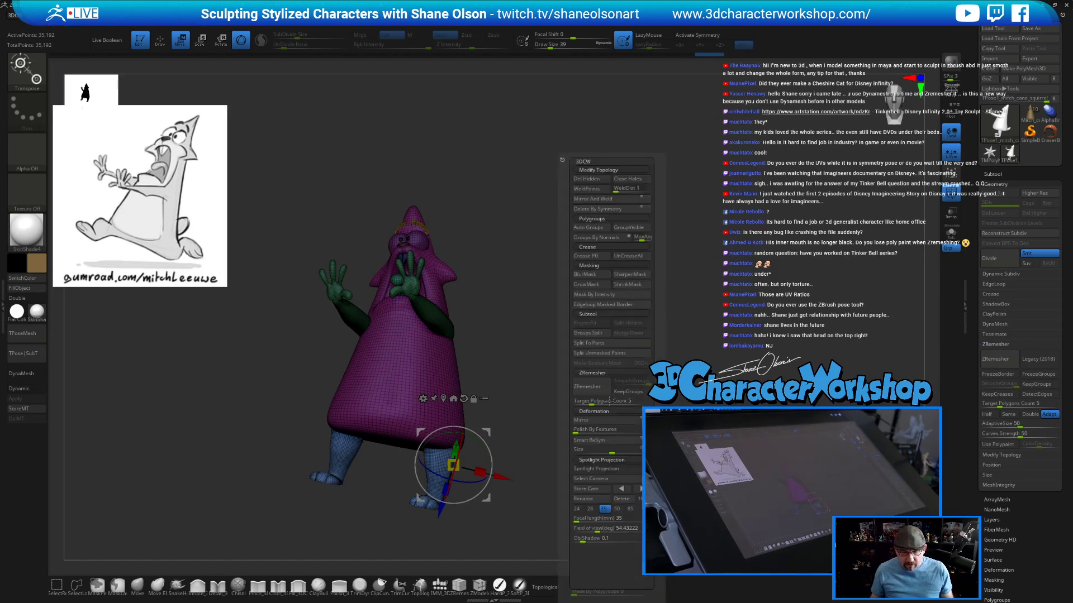
pyautogui.click(585, 228)
pyautogui.hotkey('ctrl', 'z')
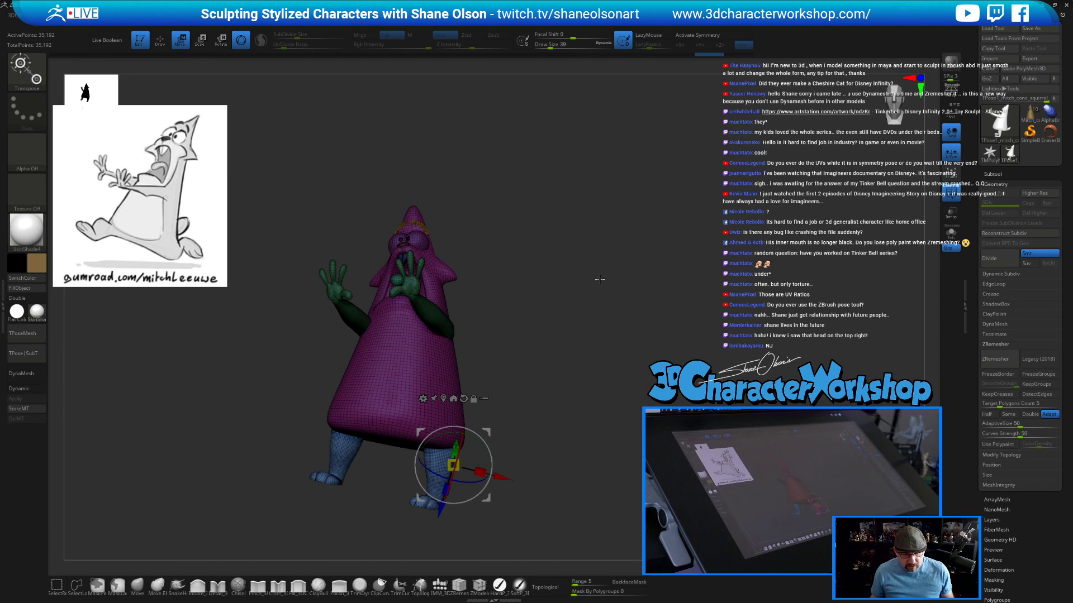
# Isolate the legs, give each leg its own polygroup with Auto Groups, and show the whole squirrel again.
pyautogui.press('q')
pyautogui.keyDown('ctrl'); pyautogui.keyDown('shift'); pyautogui.click(440, 472); pyautogui.keyUp('shift'); pyautogui.keyUp('ctrl')
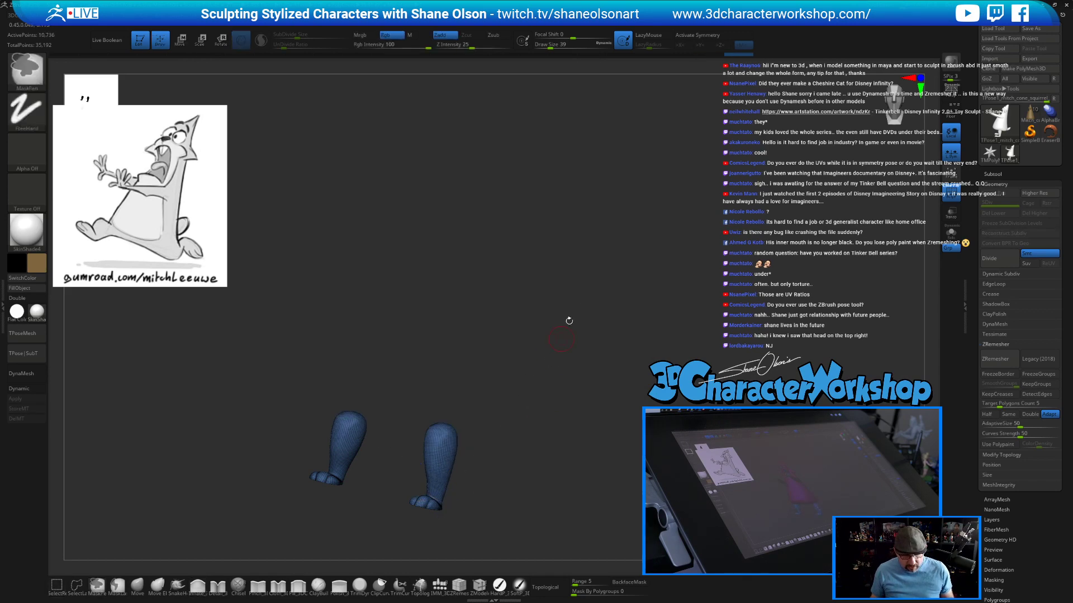
pyautogui.press('space')
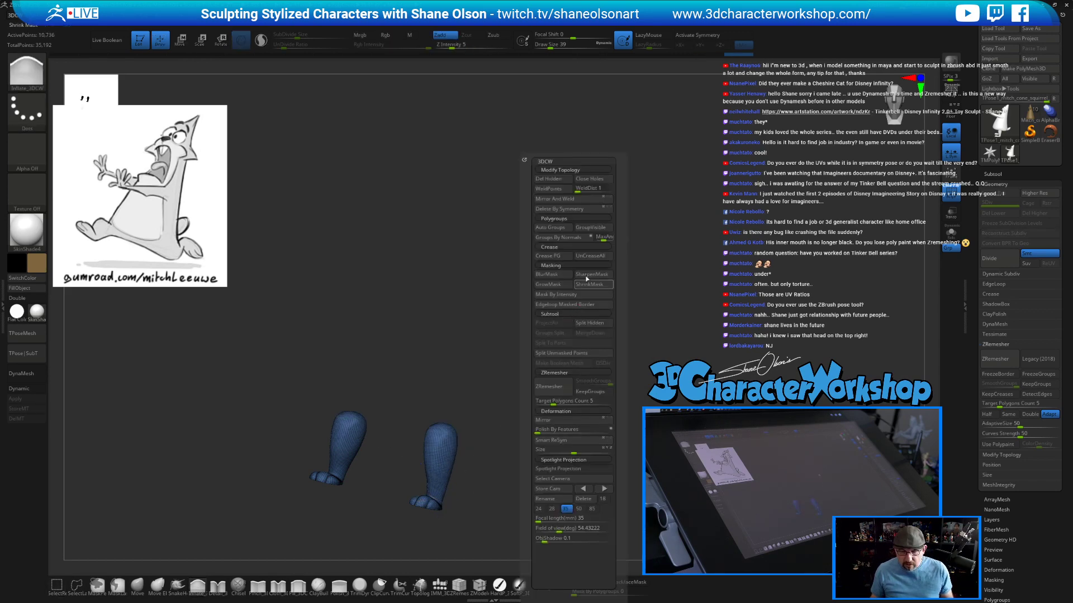
pyautogui.click(559, 238)
pyautogui.keyDown('ctrl'); pyautogui.keyDown('shift'); pyautogui.click(625, 325); pyautogui.keyUp('shift'); pyautogui.keyUp('ctrl')
# Mask everything except the near leg and rotate that leg backward from its hip.
pyautogui.moveTo(634, 306); pyautogui.dragTo(529, 480)
pyautogui.press('w')
pyautogui.keyDown('alt'); pyautogui.moveTo(493, 442); pyautogui.dragTo(695, 363); pyautogui.keyUp('alt')
pyautogui.keyDown('ctrl'); pyautogui.moveTo(520, 493); pyautogui.dragTo(536, 508); pyautogui.keyUp('ctrl')
pyautogui.keyDown('ctrl'); pyautogui.click(457, 462); pyautogui.keyUp('ctrl')
pyautogui.moveTo(628, 462)
pyautogui.keyDown('alt'); pyautogui.mouseDown()
pyautogui.moveTo(632, 470)
pyautogui.moveTo(636, 454)
pyautogui.mouseUp(); pyautogui.keyUp('alt')
pyautogui.keyDown('alt'); pyautogui.moveTo(502, 418); pyautogui.dragTo(528, 411); pyautogui.keyUp('alt')
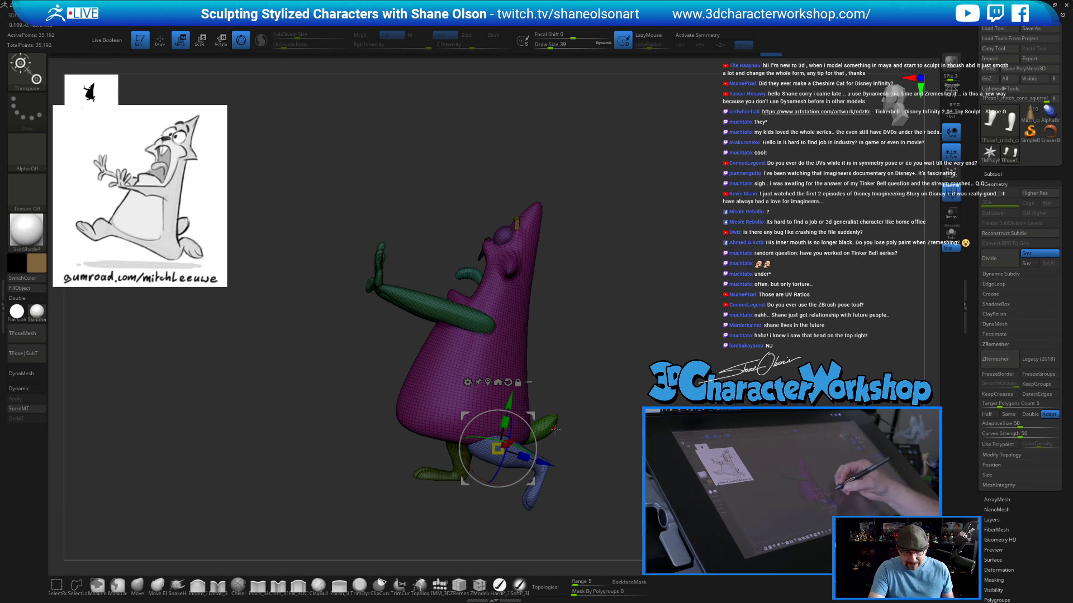
# Choose the MaskLasso masking brush and invert the mask so the rear leg is masked instead of the body.
pyautogui.moveTo(531, 416); pyautogui.dragTo(598, 411)
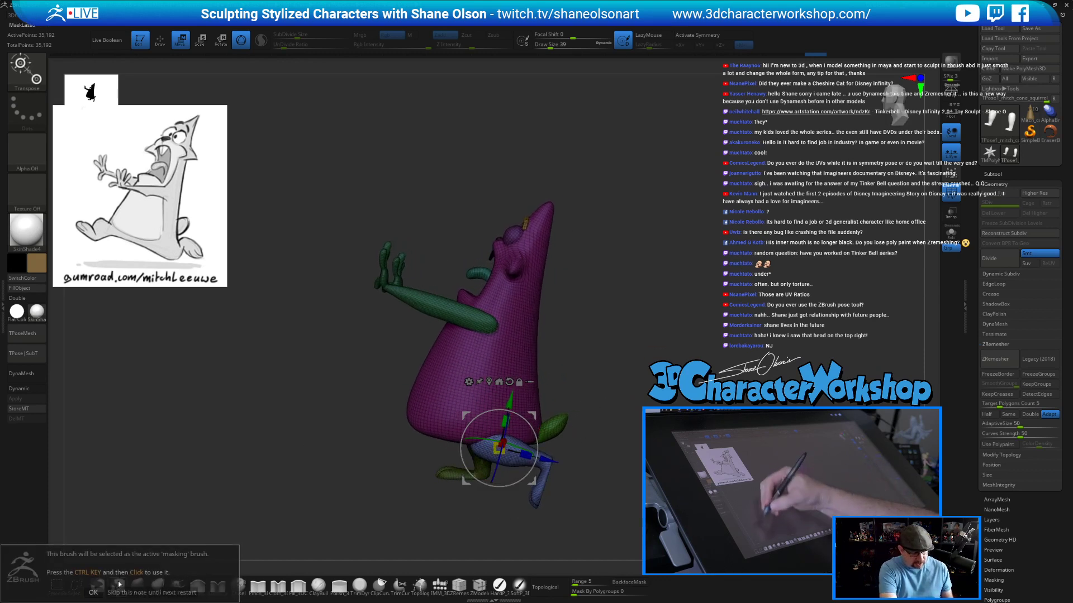
pyautogui.press('q')
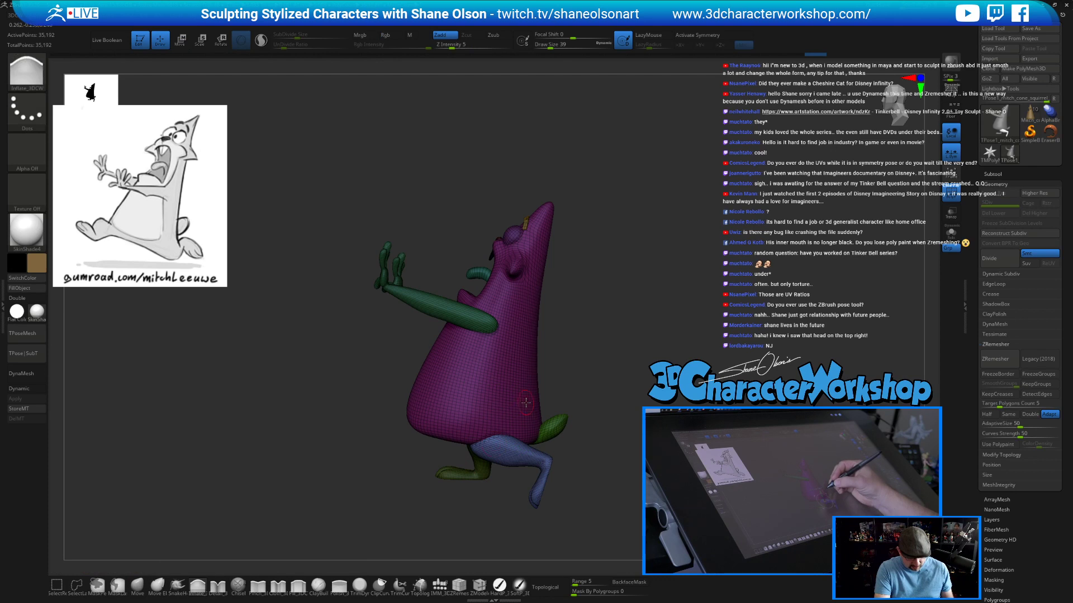
pyautogui.moveTo(368, 356)
pyautogui.keyDown('ctrl'); pyautogui.mouseDown()
pyautogui.moveTo(494, 503)
pyautogui.moveTo(522, 409)
pyautogui.moveTo(444, 327)
pyautogui.mouseUp(); pyautogui.keyUp('ctrl')
pyautogui.press('w')
pyautogui.moveTo(588, 454)
pyautogui.mouseDown()
pyautogui.moveTo(592, 484)
pyautogui.moveTo(587, 457)
pyautogui.mouseUp()
pyautogui.press('q')
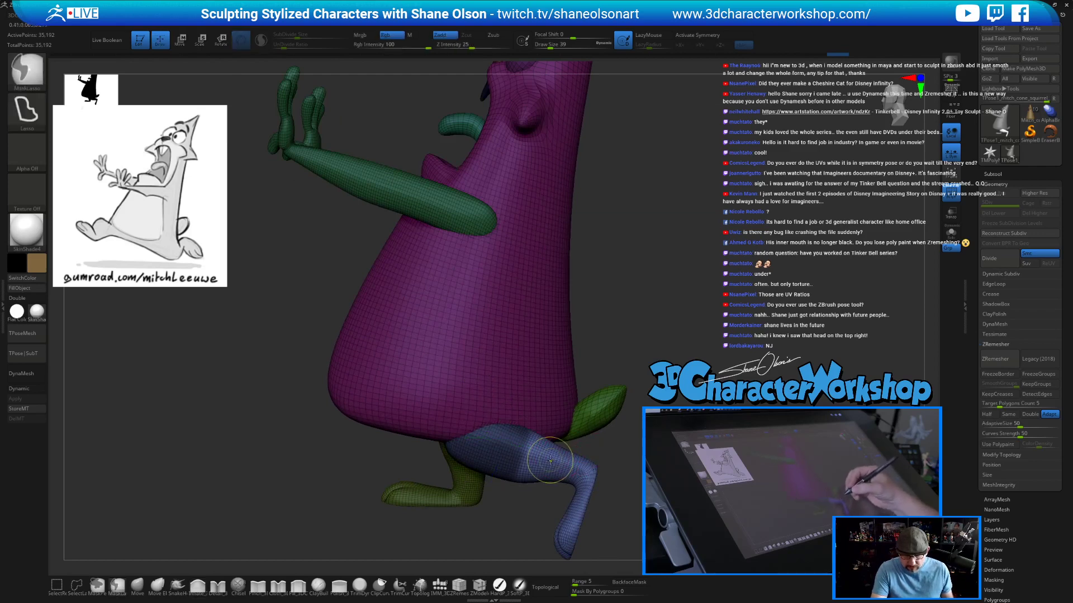
pyautogui.keyDown('ctrl'); pyautogui.click(654, 367); pyautogui.keyUp('ctrl')
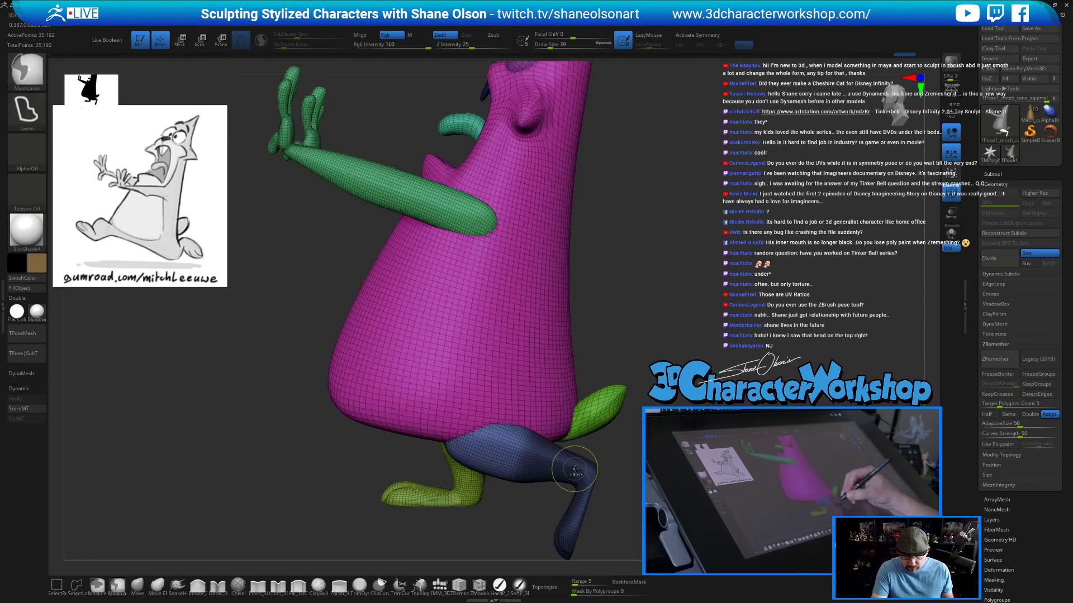
pyautogui.keyDown('ctrl'); pyautogui.click(677, 415); pyautogui.keyUp('ctrl')
# Mask everything except the blue rear leg and, seen from below, rotate it about 10.5 degrees at the hip.
pyautogui.press('w')
pyautogui.moveTo(532, 416)
pyautogui.keyDown('alt'); pyautogui.mouseDown()
pyautogui.moveTo(551, 418)
pyautogui.moveTo(528, 407)
pyautogui.mouseUp(); pyautogui.keyUp('alt')
pyautogui.moveTo(635, 435); pyautogui.dragTo(679, 320)
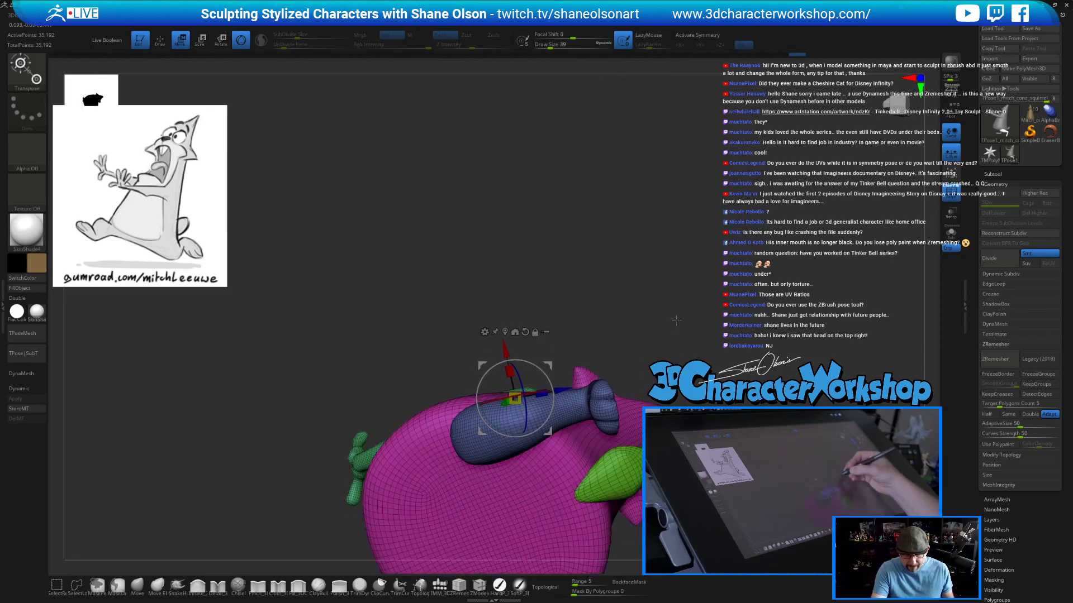
pyautogui.press('q')
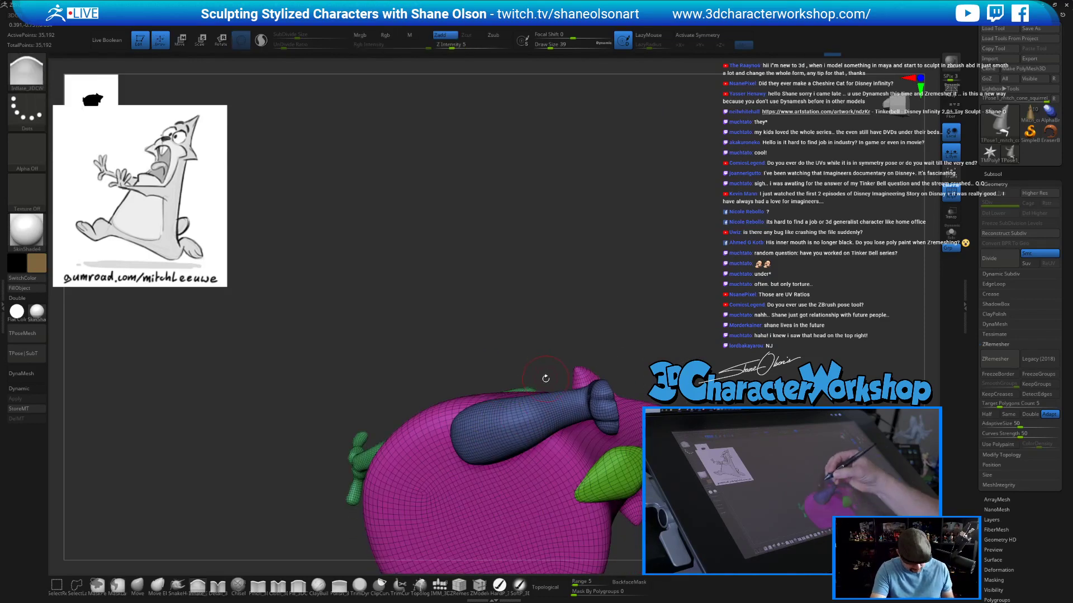
pyautogui.press('w')
pyautogui.keyDown('ctrl'); pyautogui.click(464, 439); pyautogui.keyUp('ctrl')
pyautogui.moveTo(495, 406)
pyautogui.mouseDown()
pyautogui.moveTo(489, 399)
pyautogui.moveTo(488, 410)
pyautogui.mouseUp()
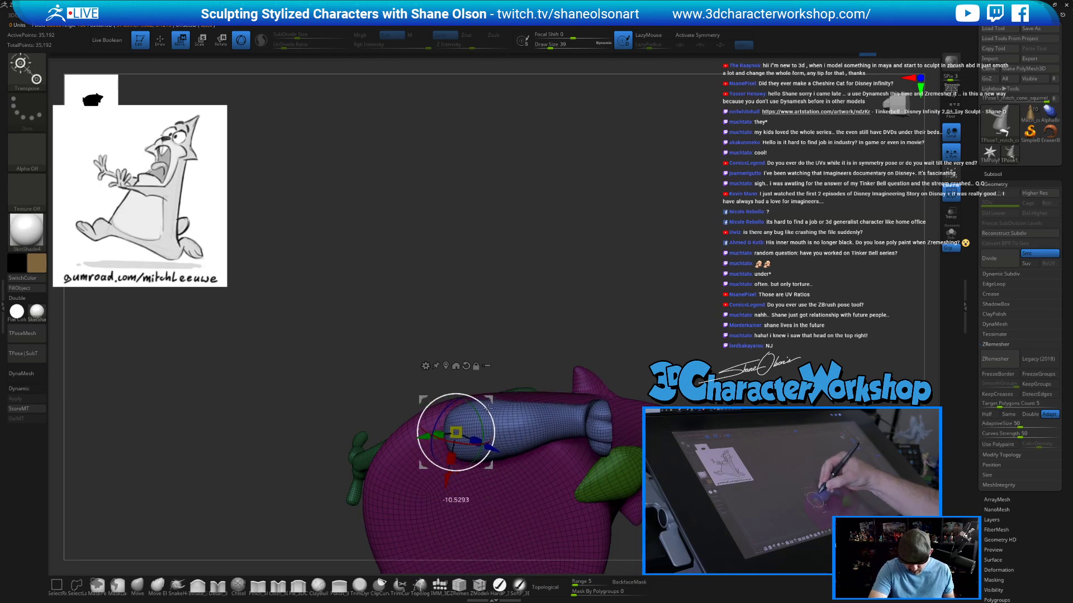
pyautogui.keyDown('alt'); pyautogui.moveTo(631, 317); pyautogui.dragTo(619, 431); pyautogui.keyUp('alt')
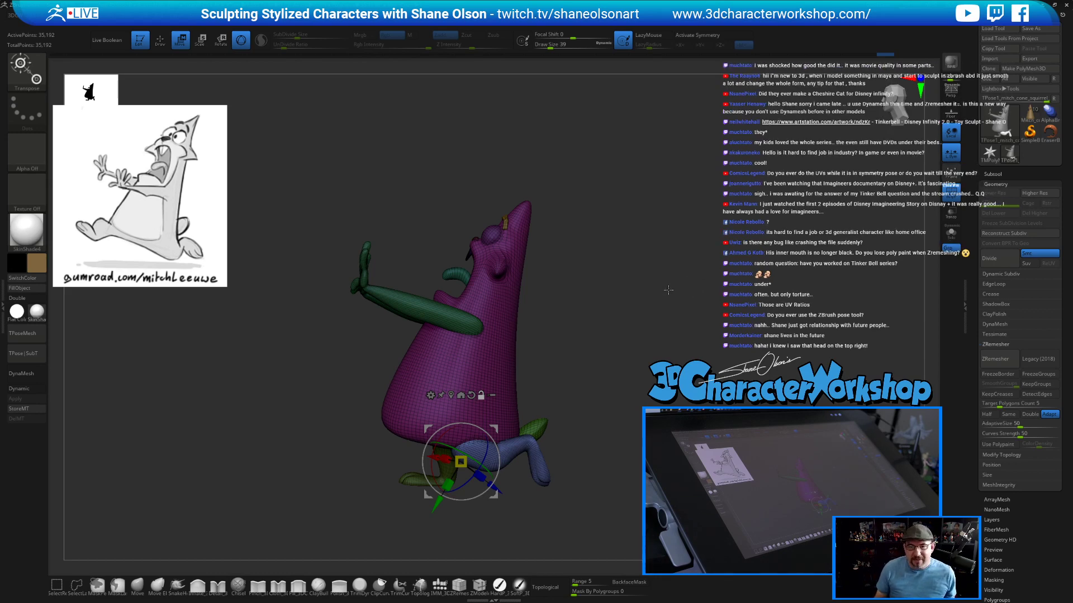
# Mask everything except the olive-green front leg, swing it forward from the hip and shift it toward the front of the body.
pyautogui.moveTo(606, 340); pyautogui.dragTo(640, 360)
pyautogui.keyDown('alt'); pyautogui.moveTo(495, 427); pyautogui.dragTo(694, 330); pyautogui.keyUp('alt')
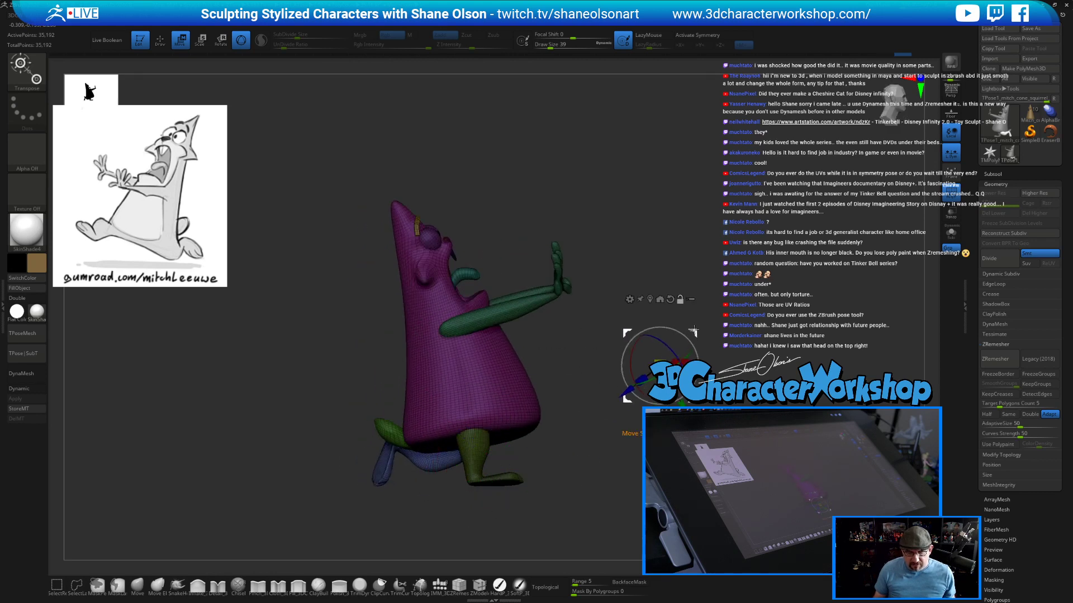
pyautogui.keyDown('ctrl'); pyautogui.click(465, 444); pyautogui.keyUp('ctrl')
pyautogui.keyDown('alt'); pyautogui.moveTo(506, 409); pyautogui.dragTo(535, 393); pyautogui.keyUp('alt')
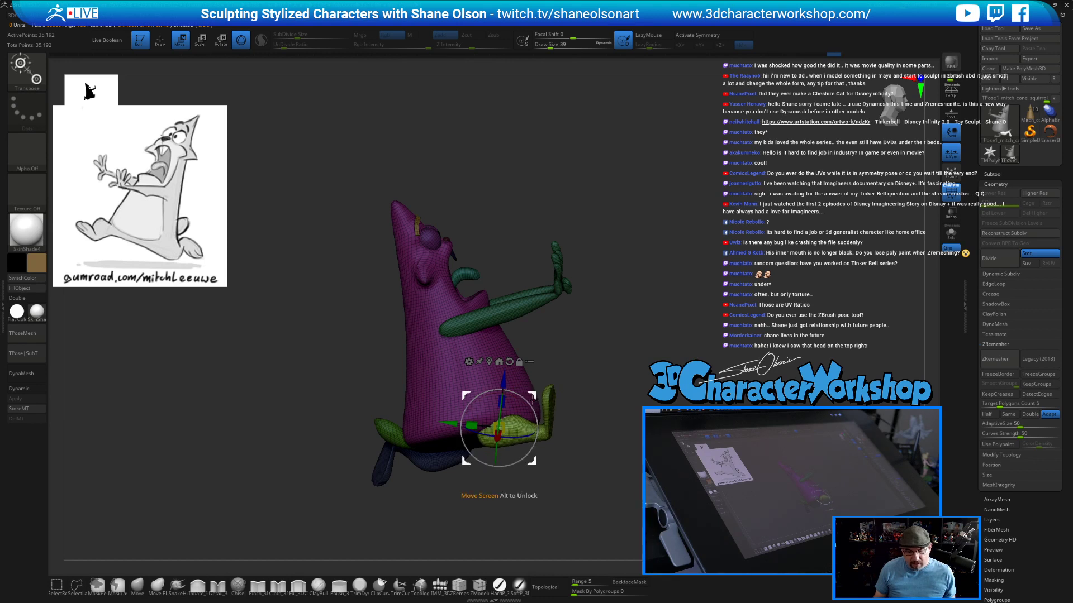
pyautogui.moveTo(538, 393); pyautogui.dragTo(532, 396)
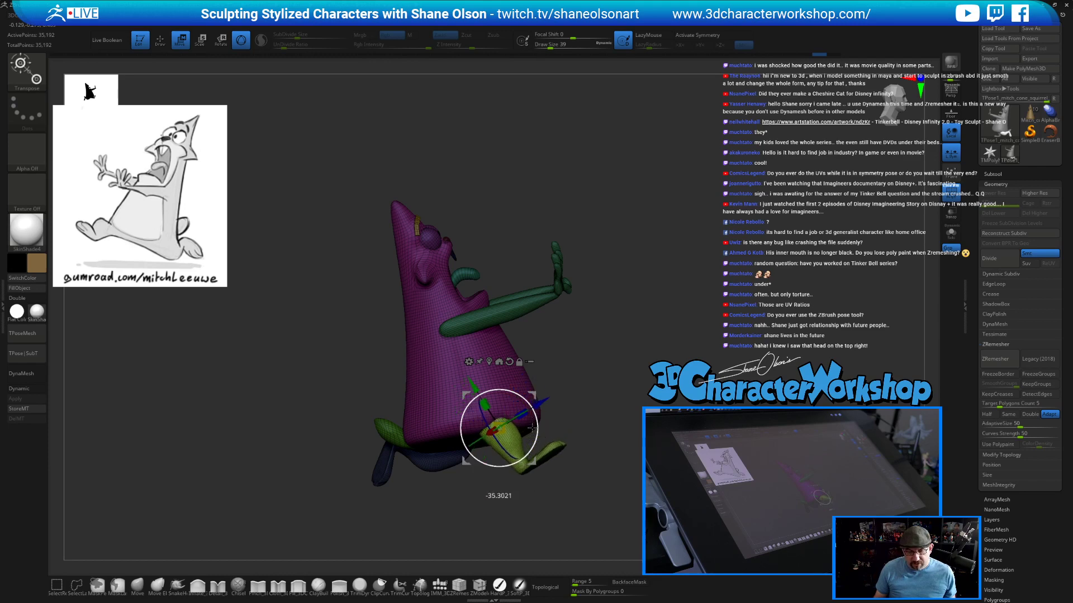
pyautogui.moveTo(540, 391); pyautogui.dragTo(545, 390)
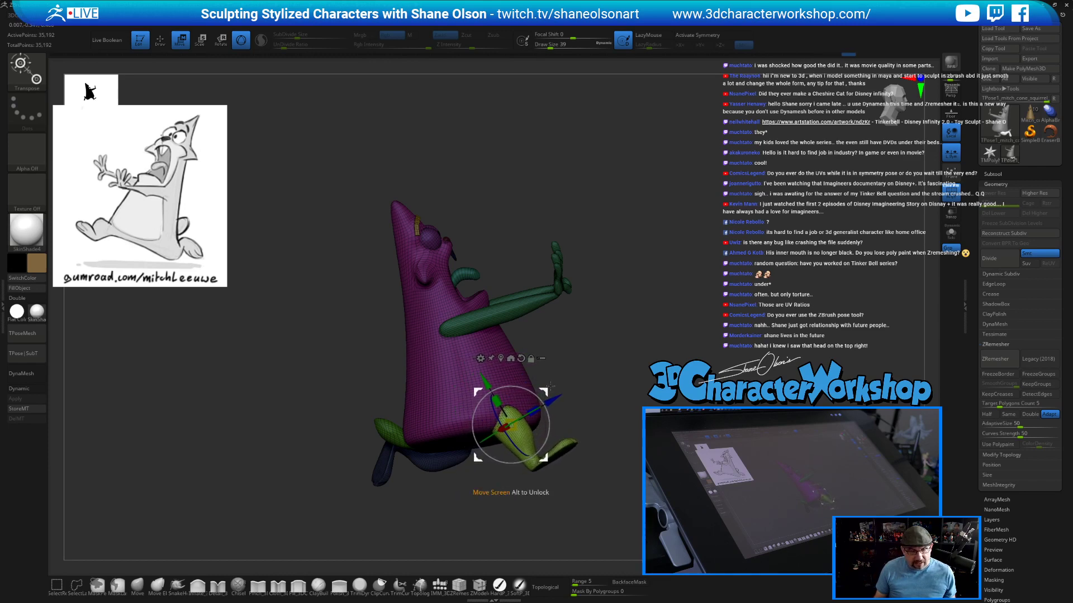
pyautogui.moveTo(690, 377); pyautogui.dragTo(558, 393)
pyautogui.moveTo(701, 302); pyautogui.dragTo(691, 355)
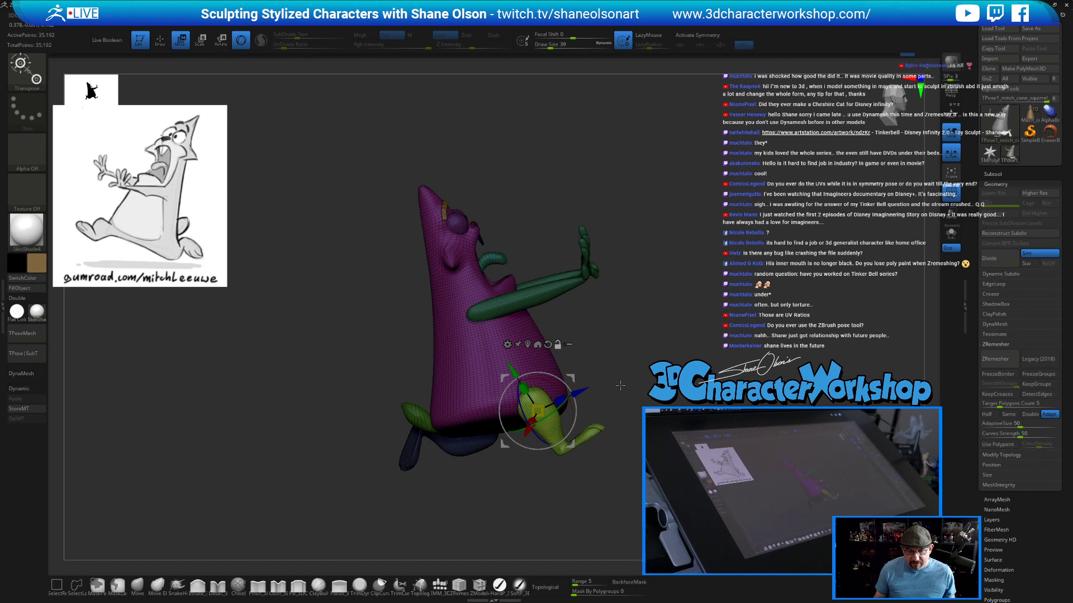
pyautogui.keyDown('alt'); pyautogui.moveTo(632, 361); pyautogui.dragTo(653, 347); pyautogui.keyUp('alt')
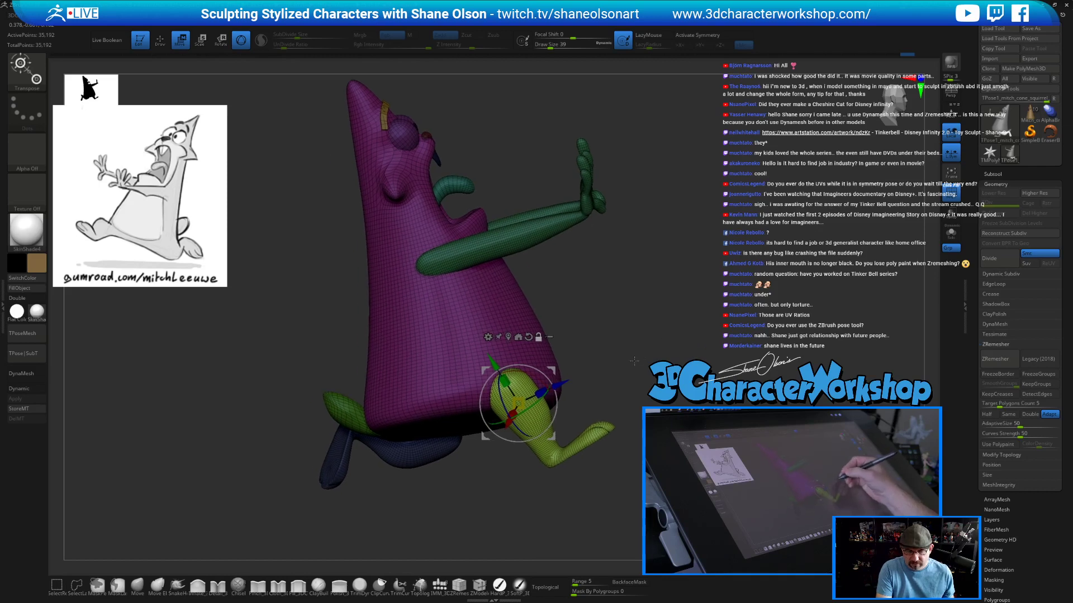
# Undo the front leg's last adjustment, raise the leg and rotate it about 9 degrees from the side and 4 degrees from the front.
pyautogui.hotkey('ctrl', 'z')
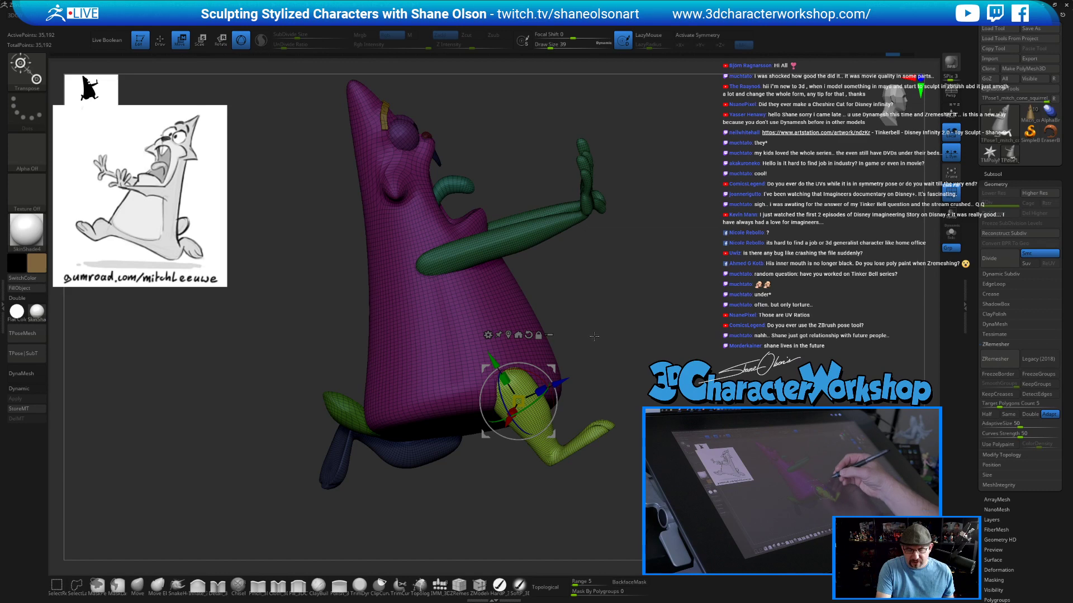
pyautogui.moveTo(552, 369); pyautogui.dragTo(553, 354)
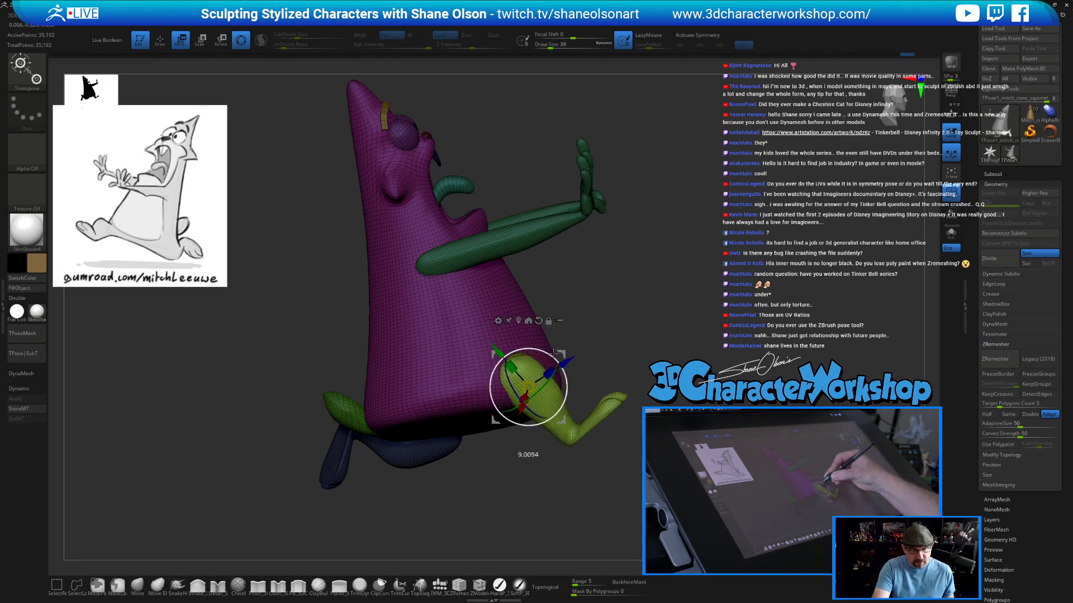
pyautogui.moveTo(770, 447); pyautogui.dragTo(641, 459)
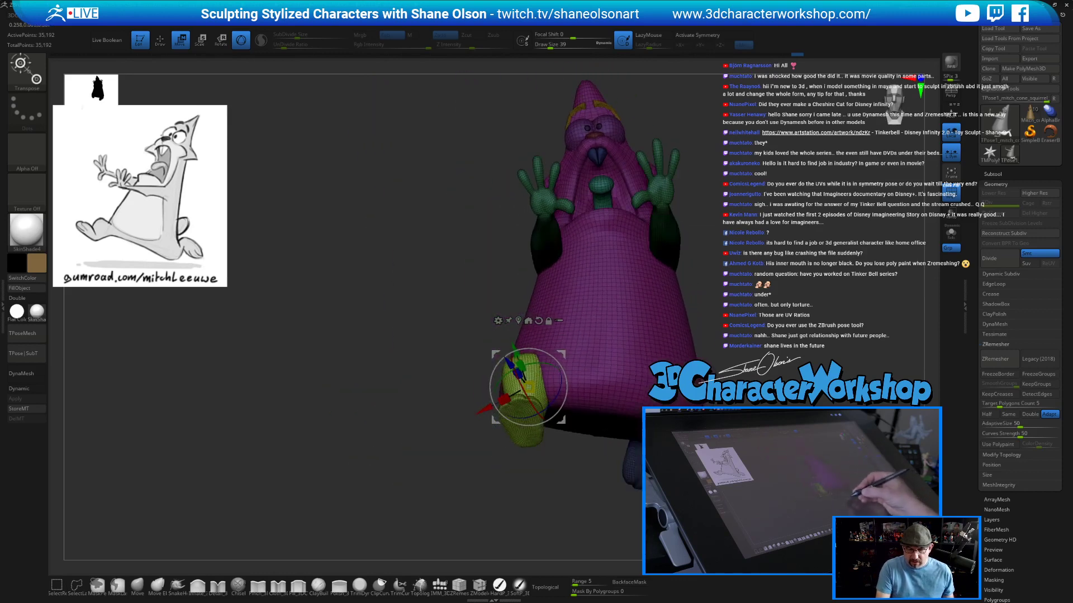
pyautogui.moveTo(556, 391); pyautogui.dragTo(558, 392)
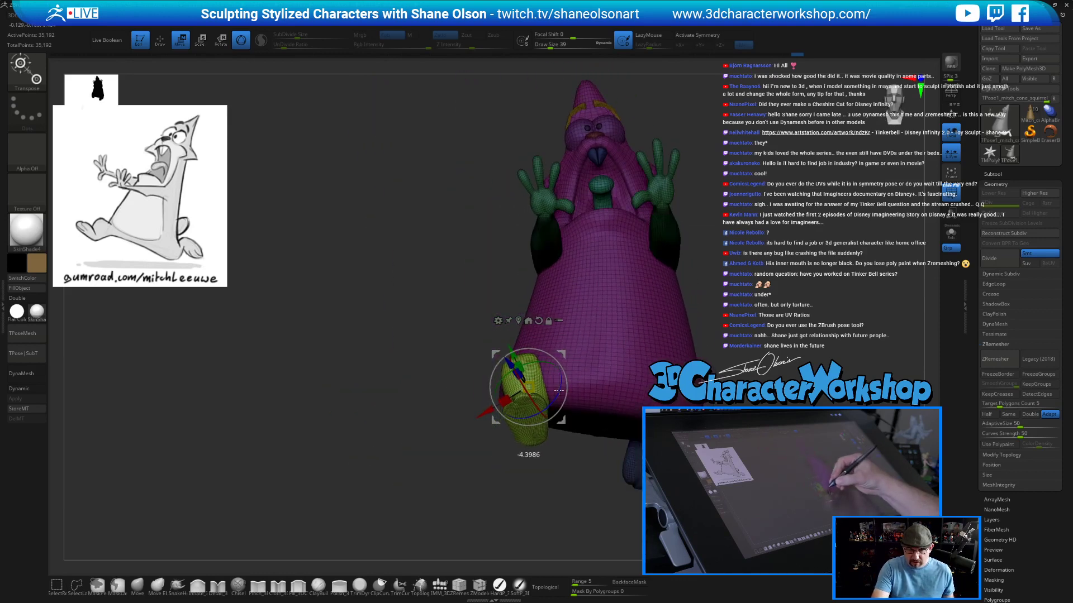
# Rework the mask around the front leg, lower its thigh toward horizontal at the base of the body, and clear the mask.
pyautogui.moveTo(586, 475); pyautogui.dragTo(721, 475)
pyautogui.keyDown('alt'); pyautogui.moveTo(643, 408); pyautogui.dragTo(667, 417); pyautogui.keyUp('alt')
pyautogui.moveTo(608, 324)
pyautogui.keyDown('ctrl'); pyautogui.mouseDown()
pyautogui.moveTo(693, 402)
pyautogui.moveTo(553, 447)
pyautogui.moveTo(536, 412)
pyautogui.moveTo(613, 355)
pyautogui.moveTo(612, 290)
pyautogui.moveTo(669, 239)
pyautogui.mouseUp(); pyautogui.keyUp('ctrl')
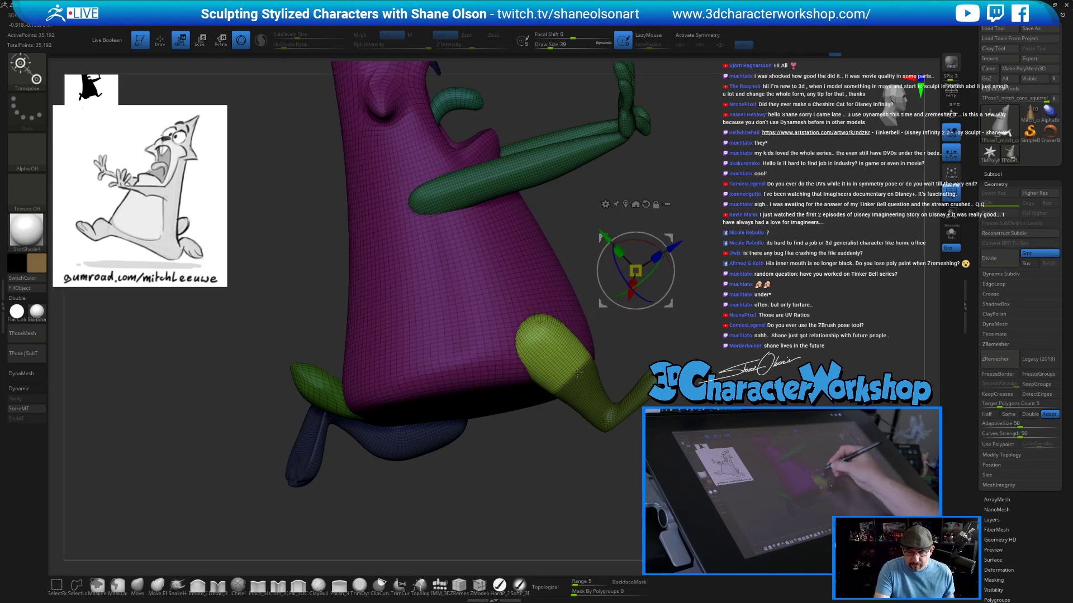
pyautogui.press('ctrl')
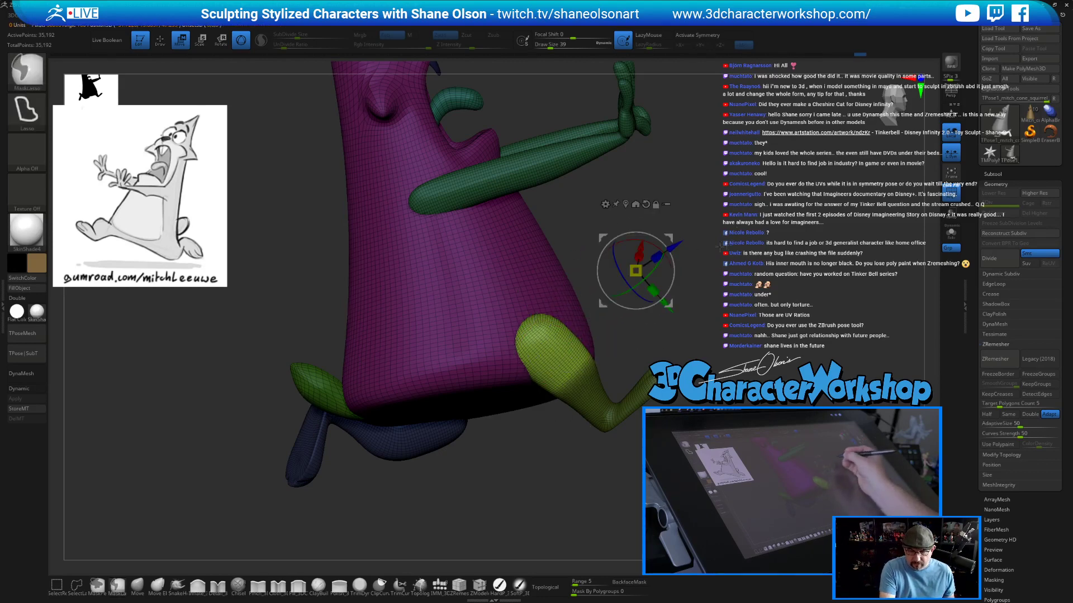
pyautogui.keyDown('ctrl'); pyautogui.click(726, 246); pyautogui.keyUp('ctrl')
pyautogui.keyDown('ctrl'); pyautogui.click(581, 383); pyautogui.keyUp('ctrl')
pyautogui.keyDown('ctrl'); pyautogui.click(734, 253); pyautogui.keyUp('ctrl')
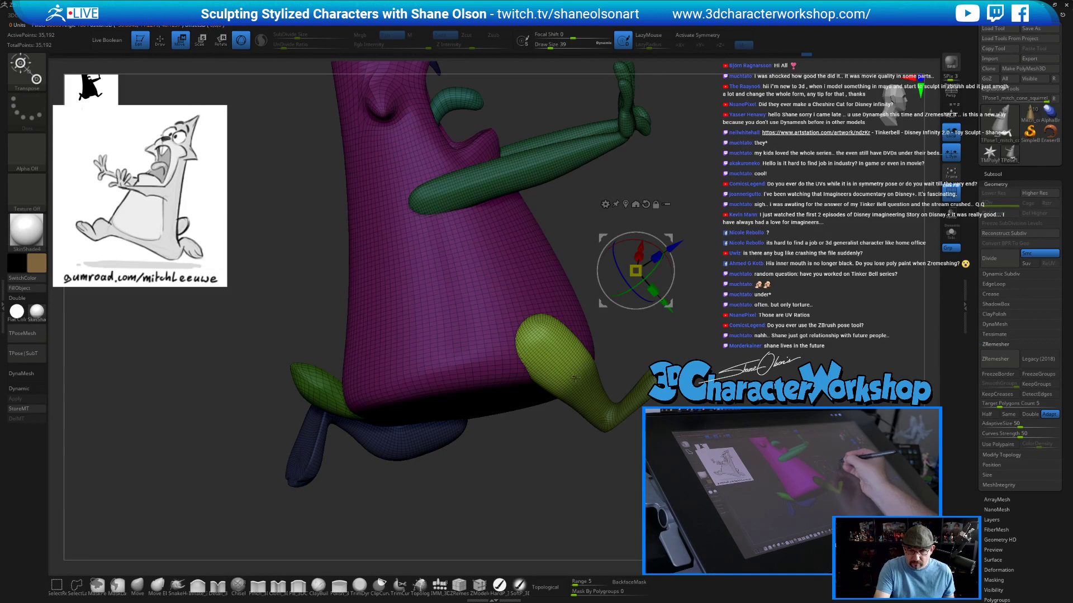
pyautogui.keyDown('alt'); pyautogui.click(575, 378); pyautogui.keyUp('alt')
pyautogui.moveTo(647, 321); pyautogui.dragTo(709, 413)
pyautogui.keyDown('alt'); pyautogui.moveTo(637, 481); pyautogui.dragTo(624, 460); pyautogui.keyUp('alt')
pyautogui.press('q')
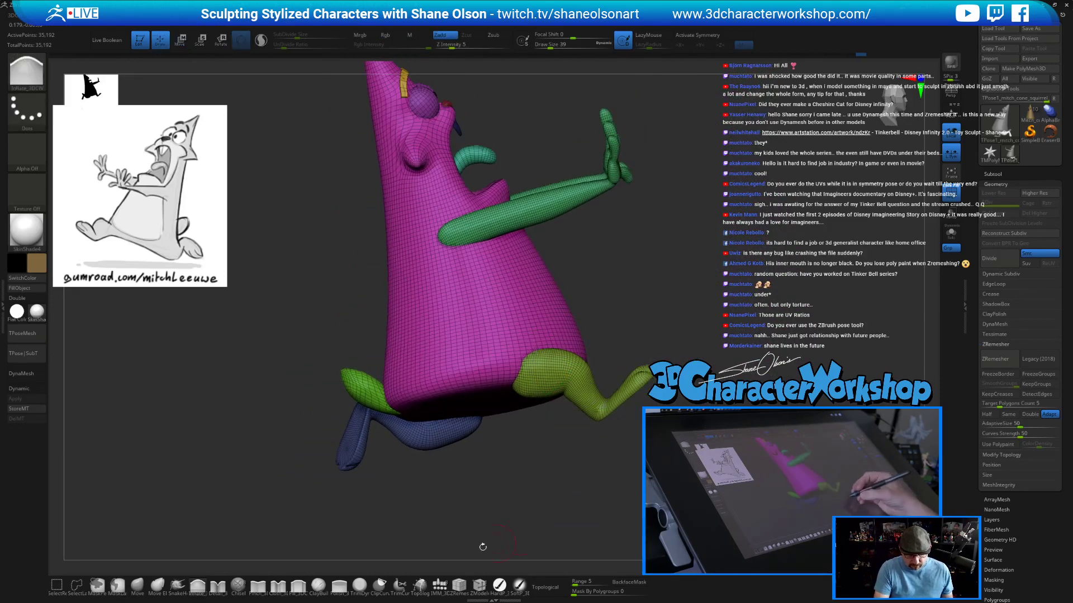
# Use the Move brush with Topological enabled and a larger draw size to pull both thighs farther under the body.
pyautogui.click(137, 585)
pyautogui.moveTo(628, 460); pyautogui.dragTo(595, 454)
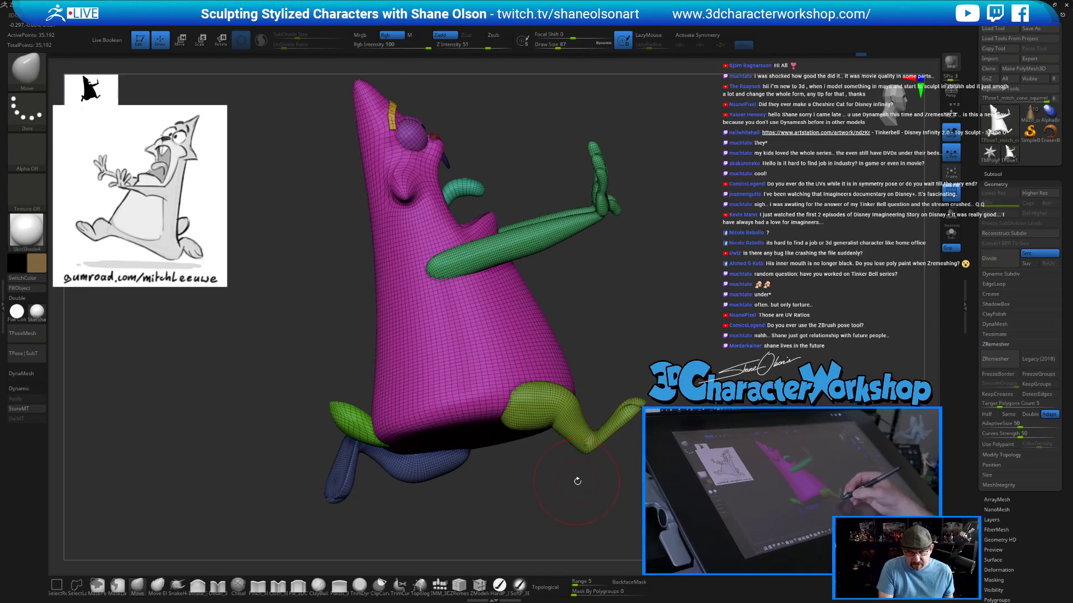
pyautogui.click(548, 587)
pyautogui.press('s')
pyautogui.moveTo(540, 491); pyautogui.dragTo(545, 491)
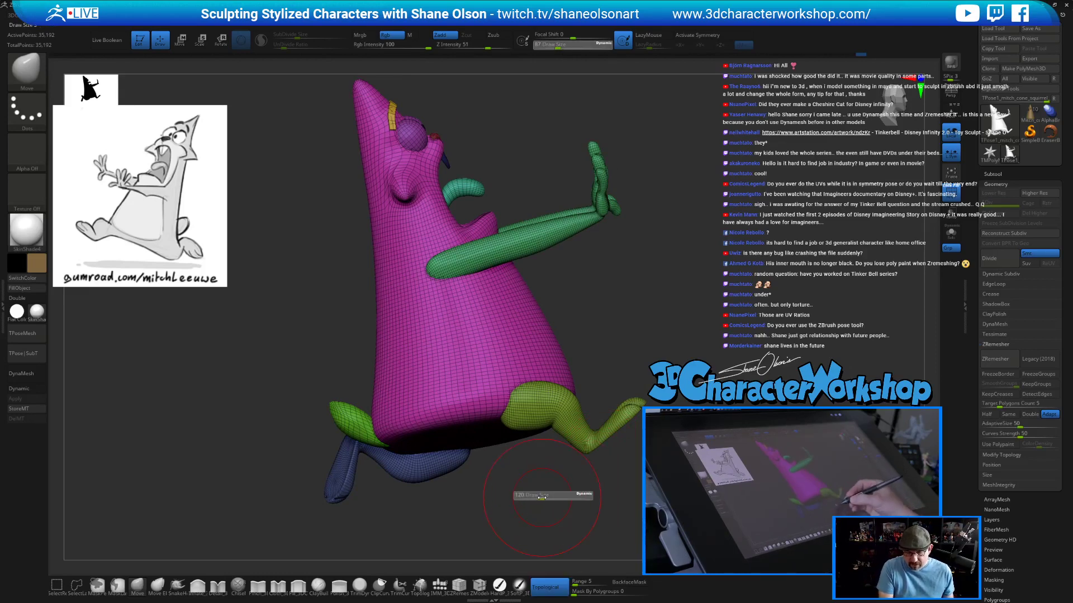
pyautogui.moveTo(514, 418); pyautogui.dragTo(497, 416)
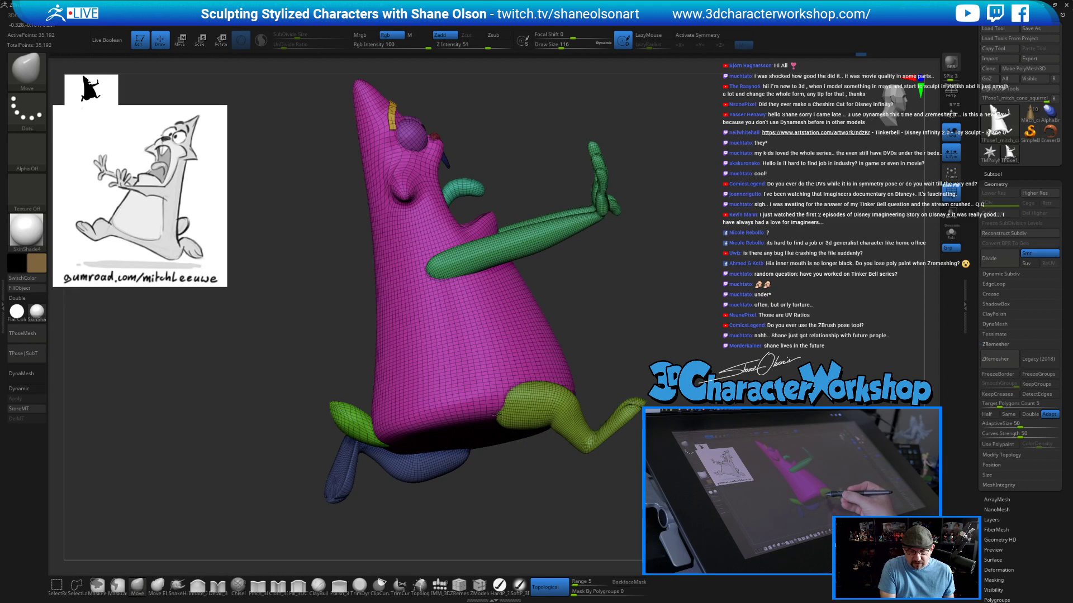
pyautogui.moveTo(523, 505); pyautogui.dragTo(521, 453)
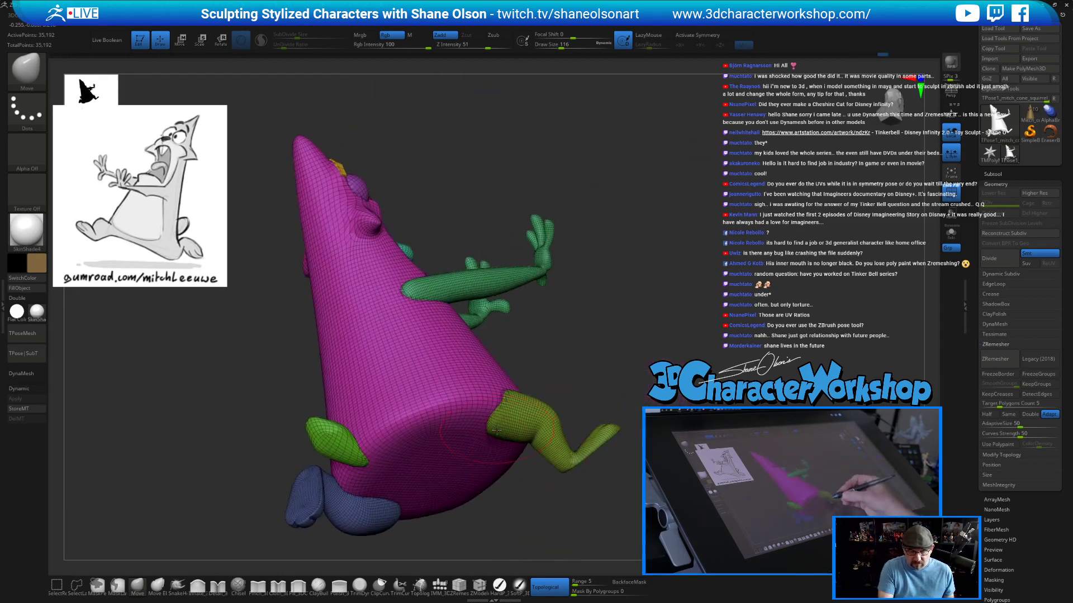
pyautogui.moveTo(530, 490); pyautogui.dragTo(567, 502)
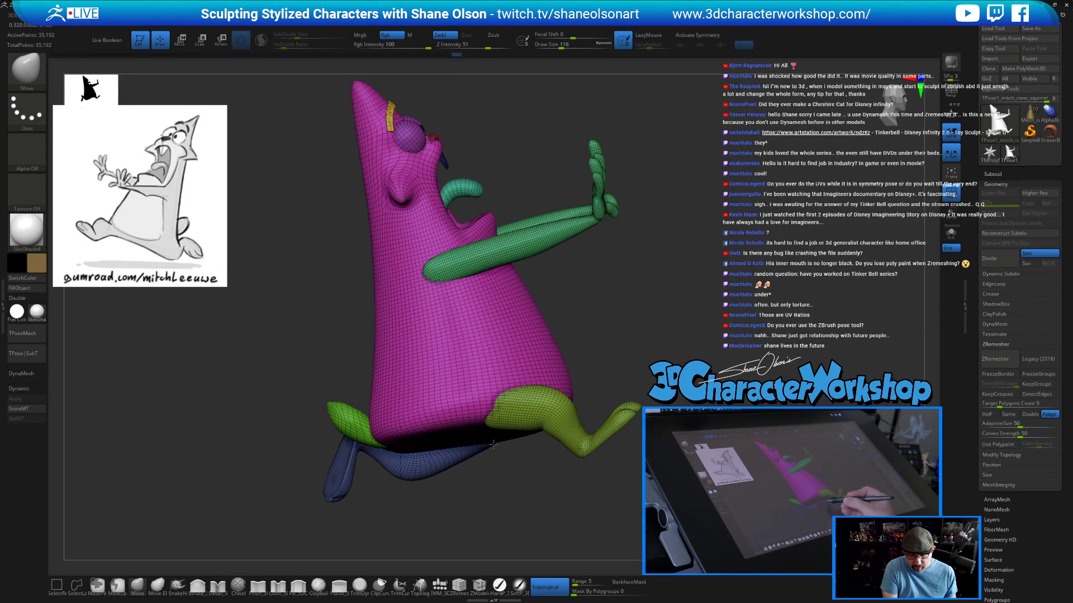
pyautogui.moveTo(493, 420); pyautogui.dragTo(420, 421)
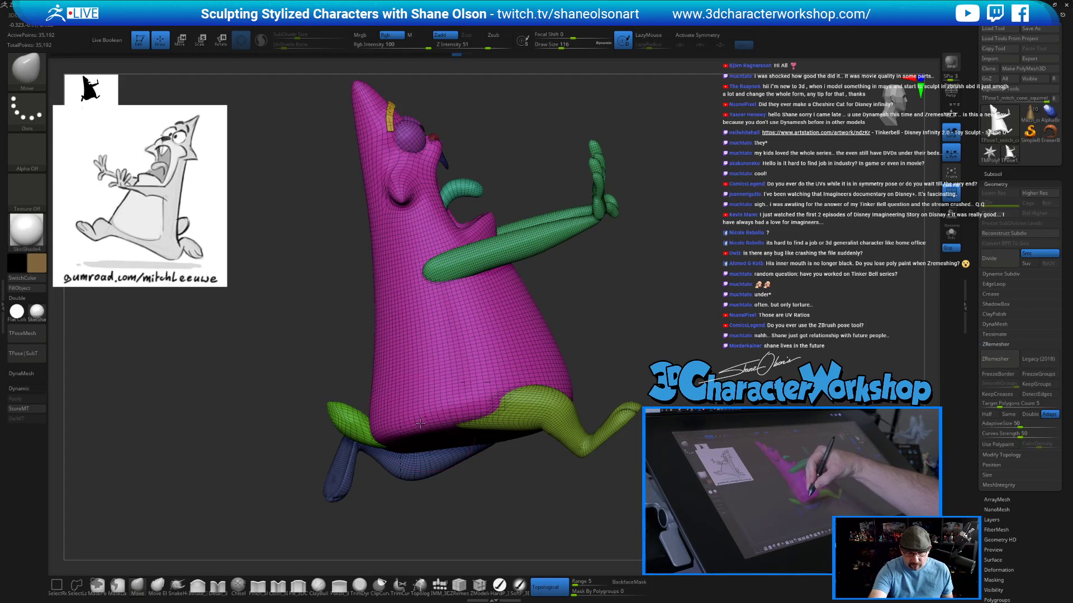
# Isolate the blue rear leg with a mask and adjust its angle at the hip from underneath the body.
pyautogui.moveTo(597, 492)
pyautogui.mouseDown()
pyautogui.moveTo(593, 443)
pyautogui.moveTo(582, 465)
pyautogui.moveTo(662, 525)
pyautogui.moveTo(677, 377)
pyautogui.mouseUp()
pyautogui.press('w')
pyautogui.keyDown('ctrl'); pyautogui.click(534, 299); pyautogui.keyUp('ctrl')
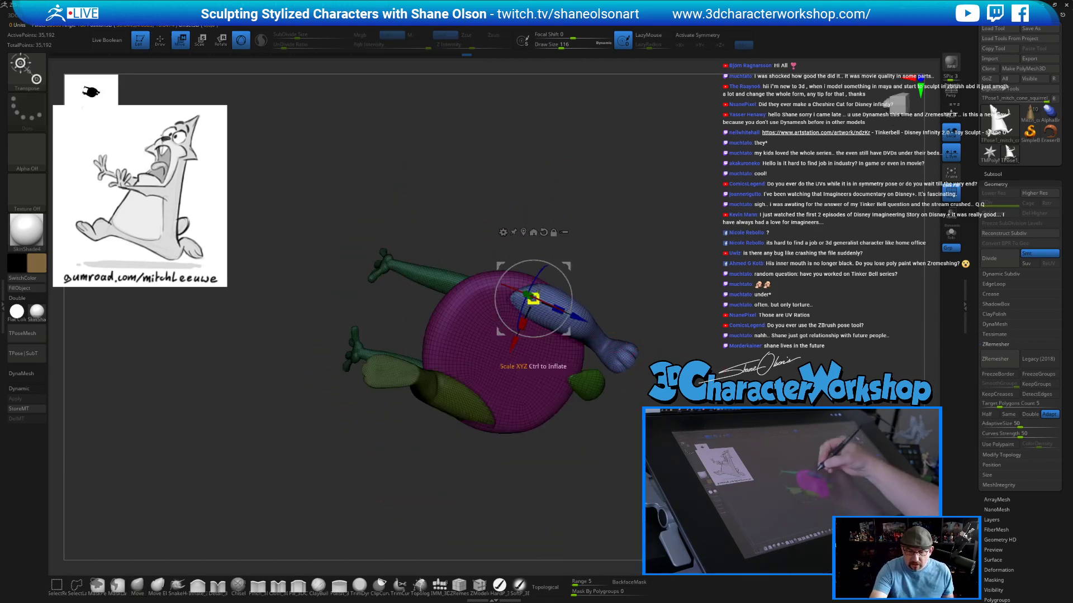
pyautogui.moveTo(560, 269); pyautogui.dragTo(557, 266)
pyautogui.moveTo(637, 263)
pyautogui.mouseDown()
pyautogui.moveTo(700, 346)
pyautogui.moveTo(640, 429)
pyautogui.mouseUp()
pyautogui.moveTo(540, 339)
pyautogui.mouseDown()
pyautogui.moveTo(588, 429)
pyautogui.moveTo(608, 402)
pyautogui.mouseUp()
pyautogui.keyDown('ctrl'); pyautogui.click(573, 383); pyautogui.keyUp('ctrl')
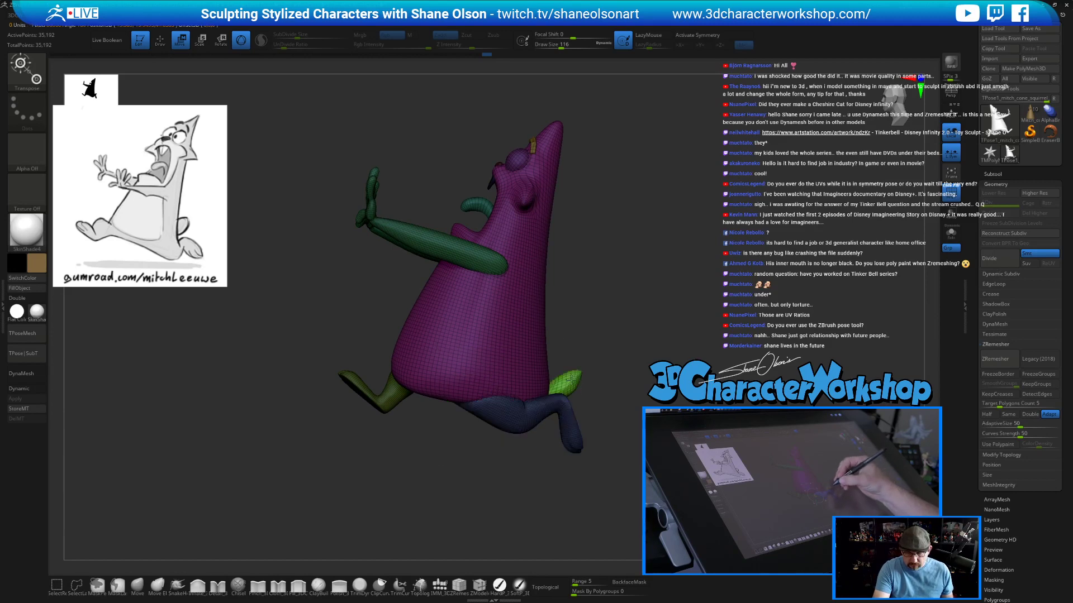
# Mask everything except the arms and rotate them from the shoulder.
pyautogui.moveTo(607, 346); pyautogui.dragTo(636, 437)
pyautogui.keyDown('ctrl'); pyautogui.click(472, 332); pyautogui.keyUp('ctrl')
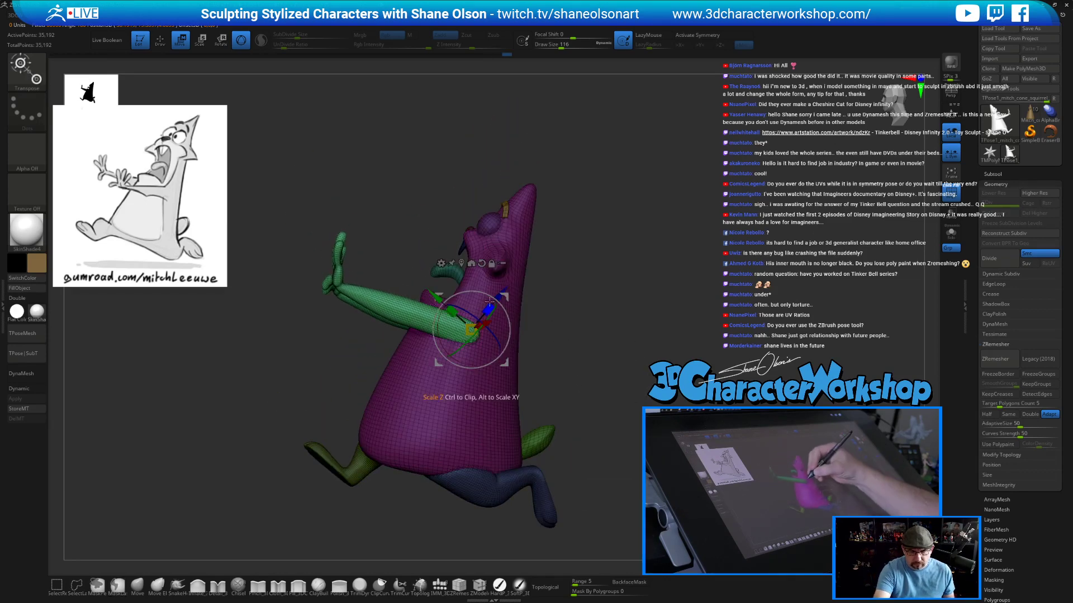
pyautogui.moveTo(491, 293); pyautogui.dragTo(495, 296)
pyautogui.moveTo(591, 371)
pyautogui.mouseDown()
pyautogui.moveTo(623, 314)
pyautogui.moveTo(601, 377)
pyautogui.mouseUp()
pyautogui.moveTo(505, 297); pyautogui.dragTo(485, 295)
# Turn on X symmetry, undo the last arm spread, and rotate both arms at the shoulders with the gizmo's orientation reset.
pyautogui.press('x')
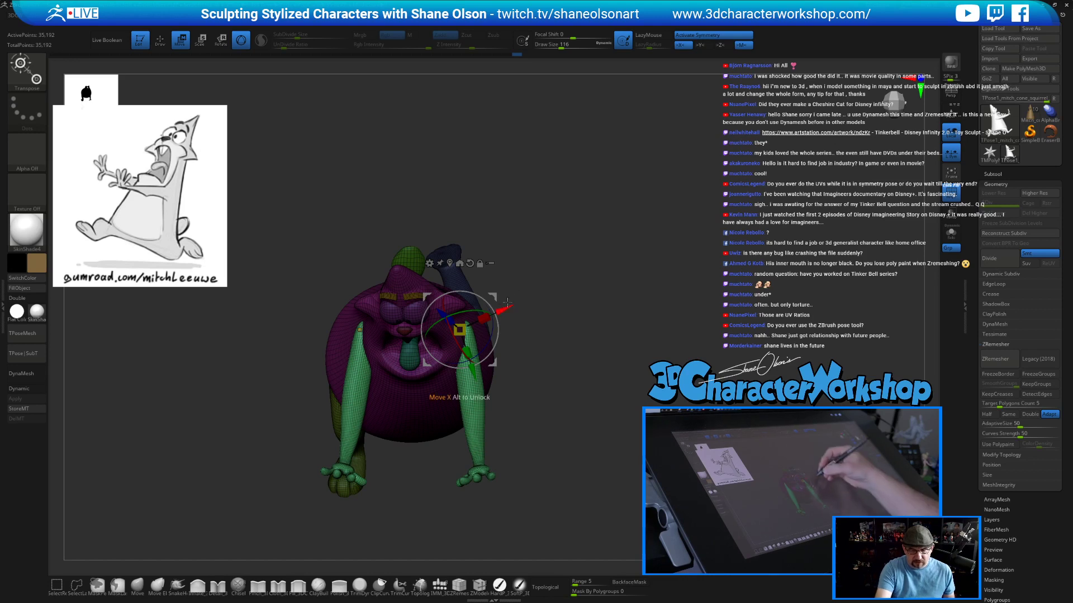
pyautogui.press('ctrl')
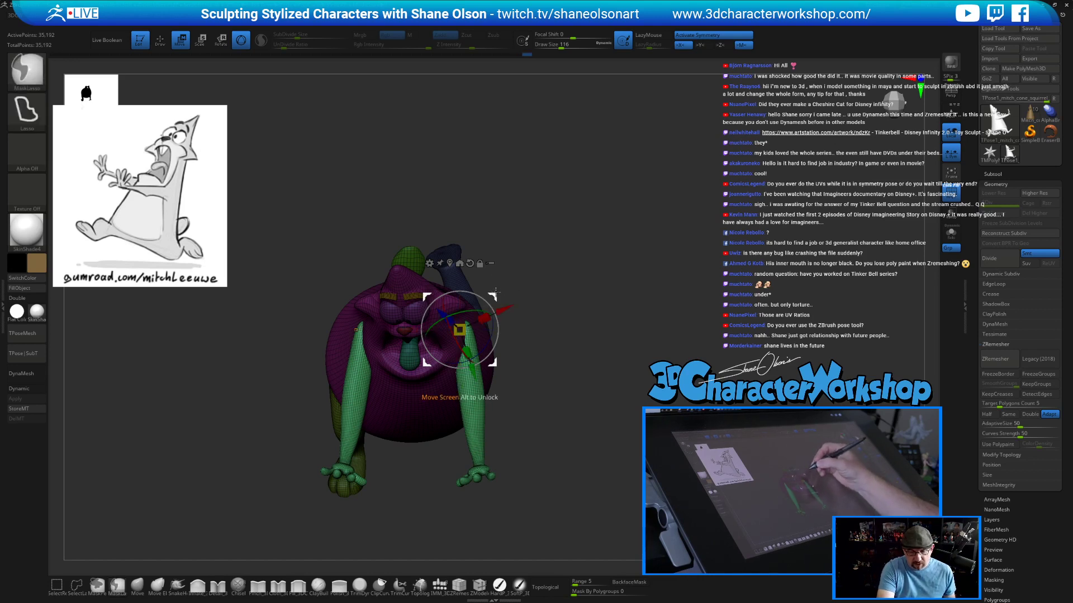
pyautogui.hotkey('ctrl', 'z')
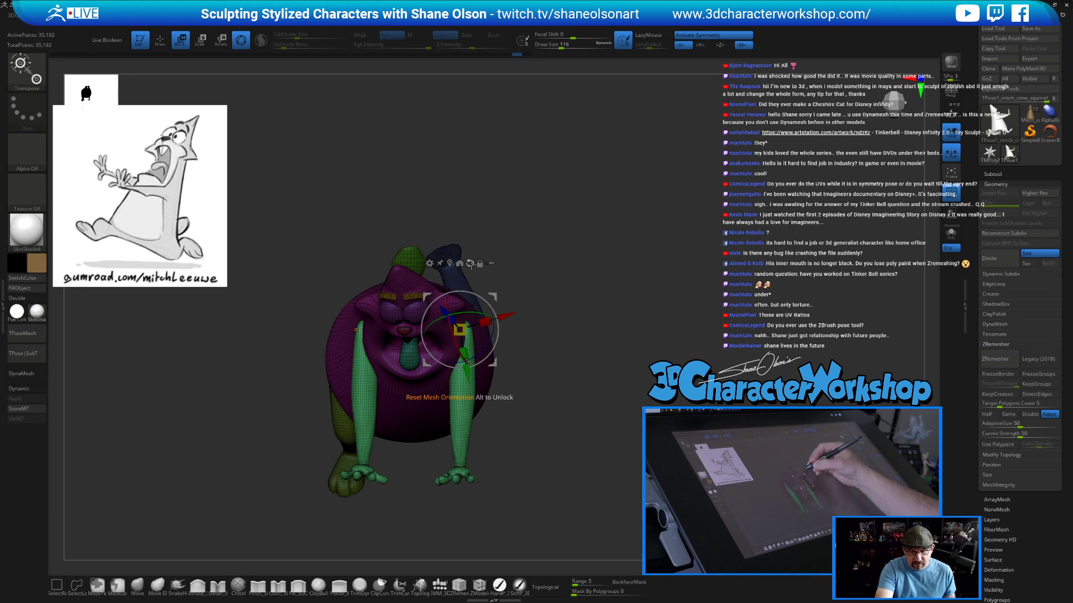
pyautogui.click(470, 263)
pyautogui.moveTo(497, 332); pyautogui.dragTo(489, 304)
pyautogui.moveTo(575, 402); pyautogui.dragTo(576, 345)
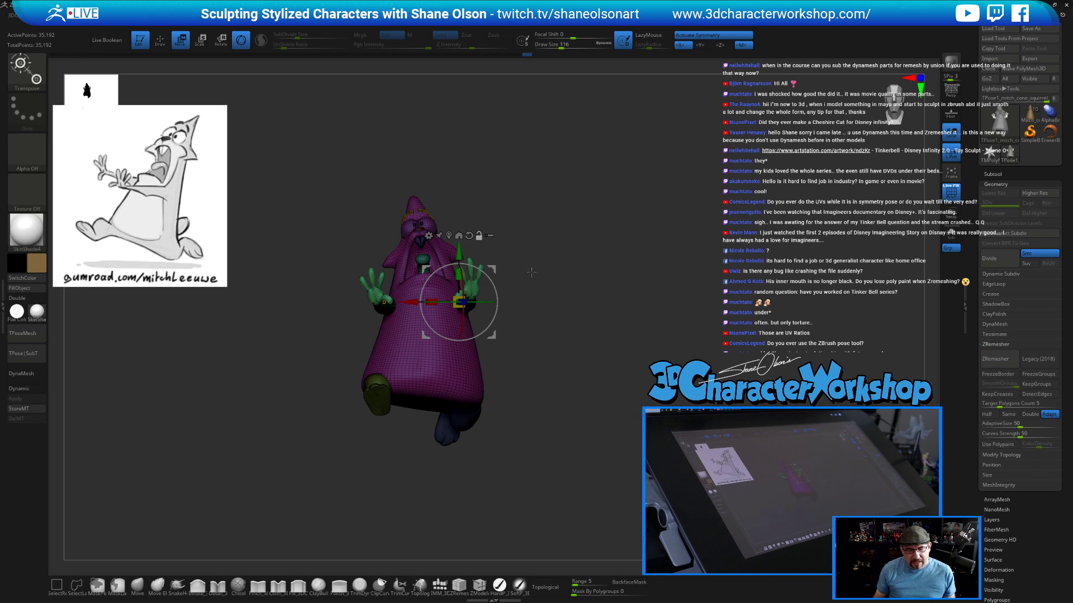
# Turn off symmetry, centre the transform gizmo between the arms, and return to the Move brush with the mask cleared.
pyautogui.hotkey('shift', 'x')
pyautogui.keyDown('alt'); pyautogui.moveTo(492, 269); pyautogui.dragTo(463, 267); pyautogui.keyUp('alt')
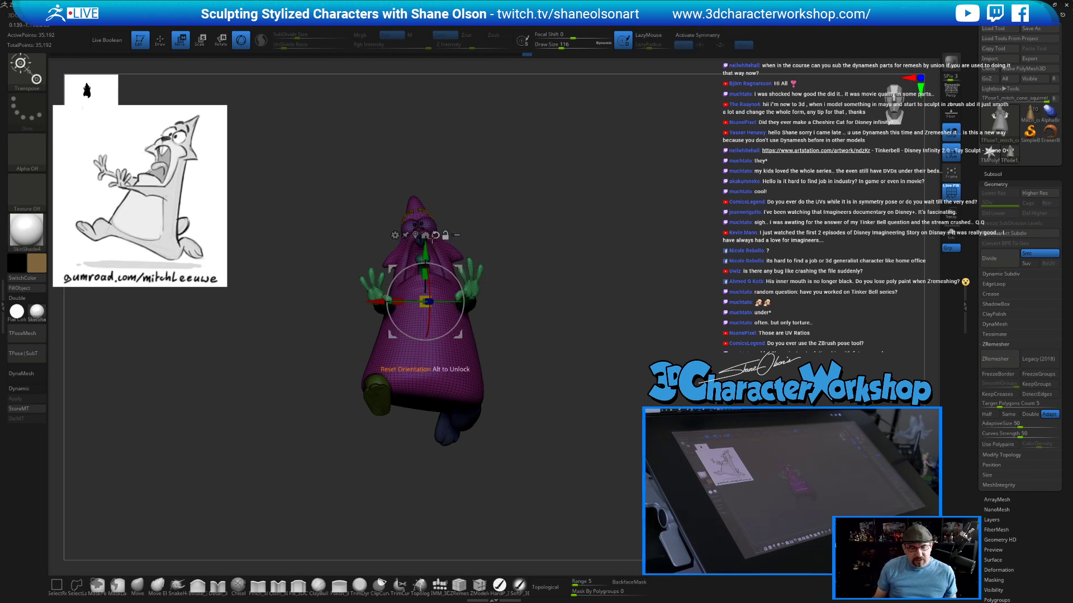
pyautogui.moveTo(602, 337); pyautogui.dragTo(565, 340)
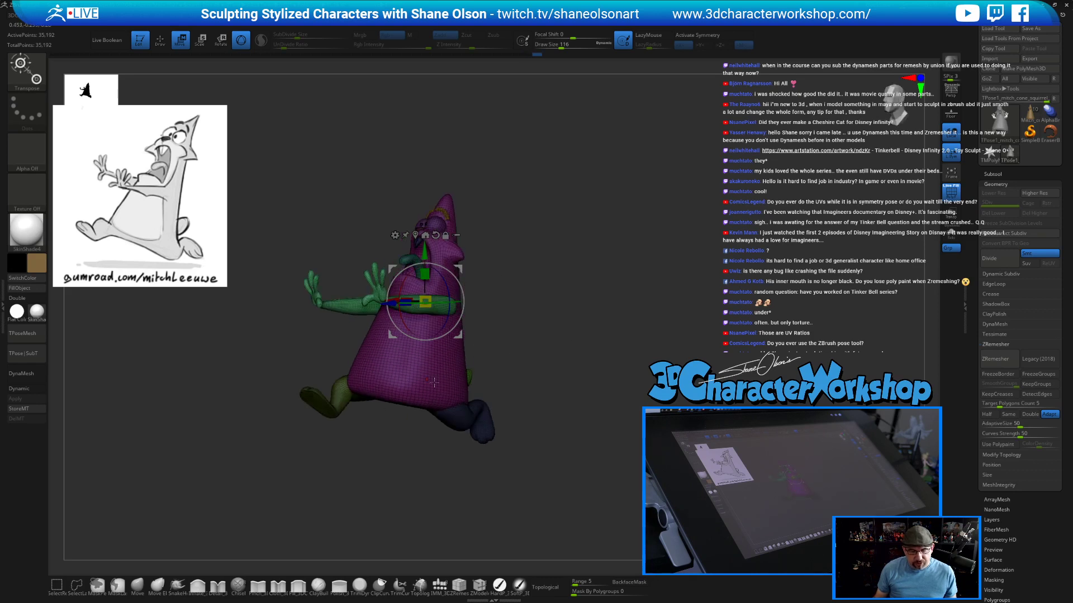
pyautogui.moveTo(588, 327); pyautogui.dragTo(567, 330)
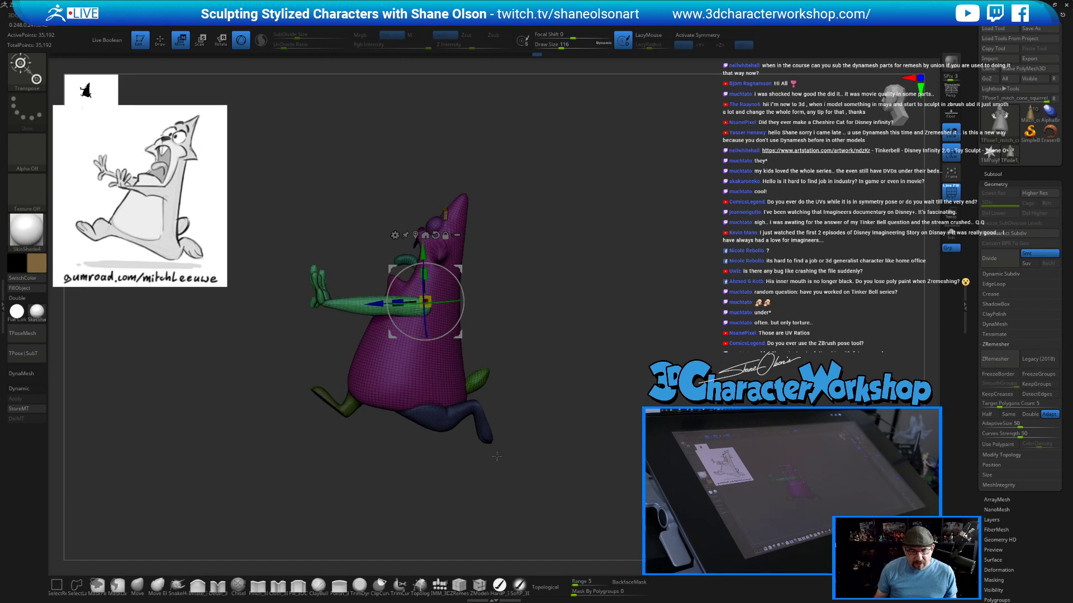
pyautogui.moveTo(539, 390); pyautogui.dragTo(547, 386)
pyautogui.press('q')
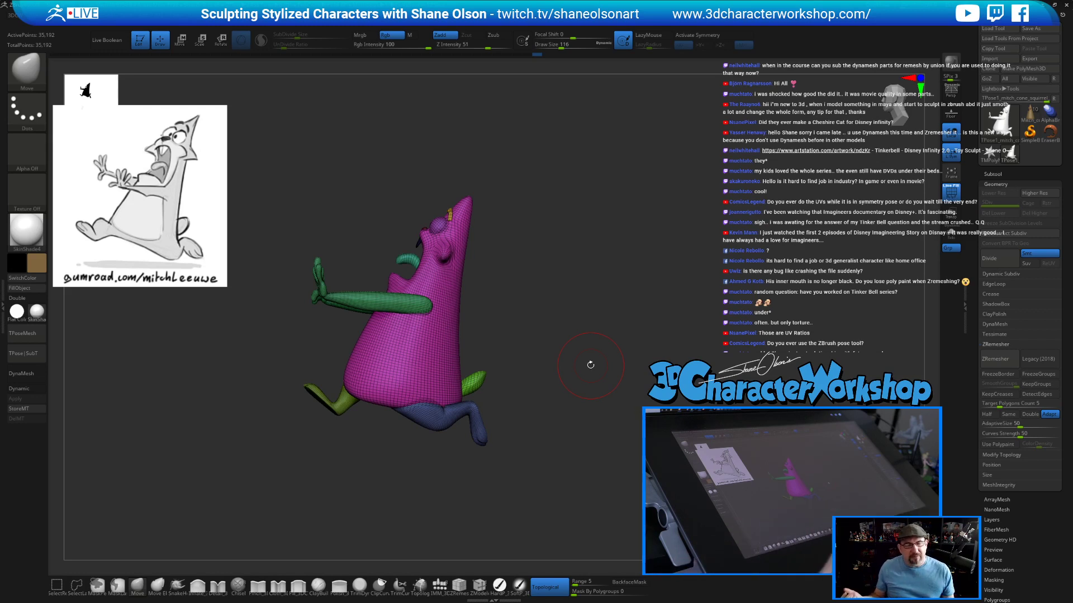
# Reduce the Move brush size and refine the silhouette of the pointed head and upper back from the side.
pyautogui.keyDown('alt'); pyautogui.moveTo(579, 290); pyautogui.dragTo(598, 296); pyautogui.keyUp('alt')
pyautogui.keyDown('alt'); pyautogui.moveTo(609, 215); pyautogui.dragTo(619, 312); pyautogui.keyUp('alt')
pyautogui.press('s')
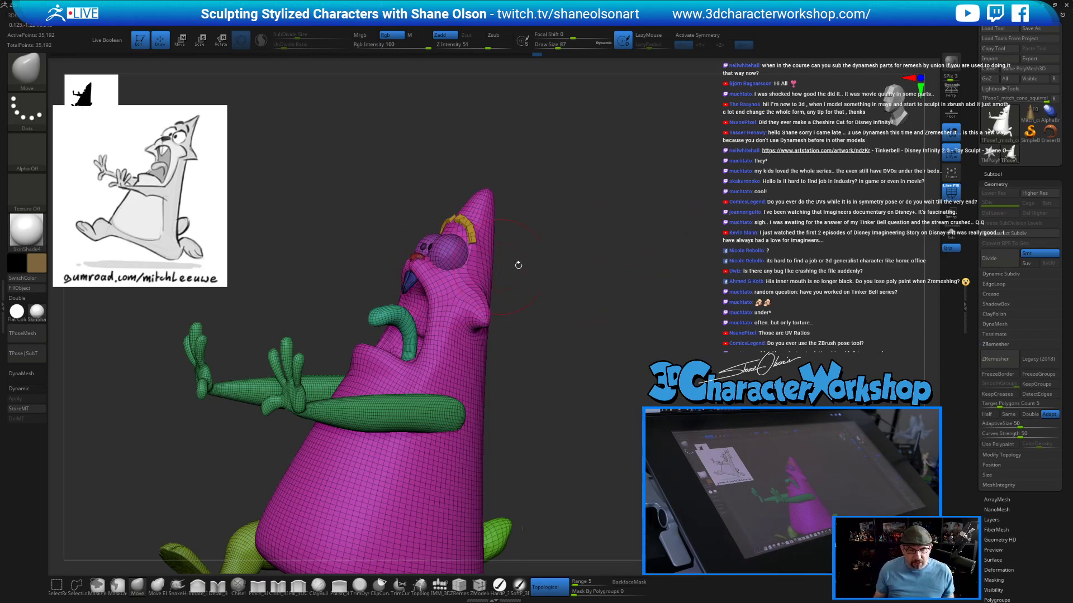
pyautogui.moveTo(608, 285); pyautogui.dragTo(598, 281)
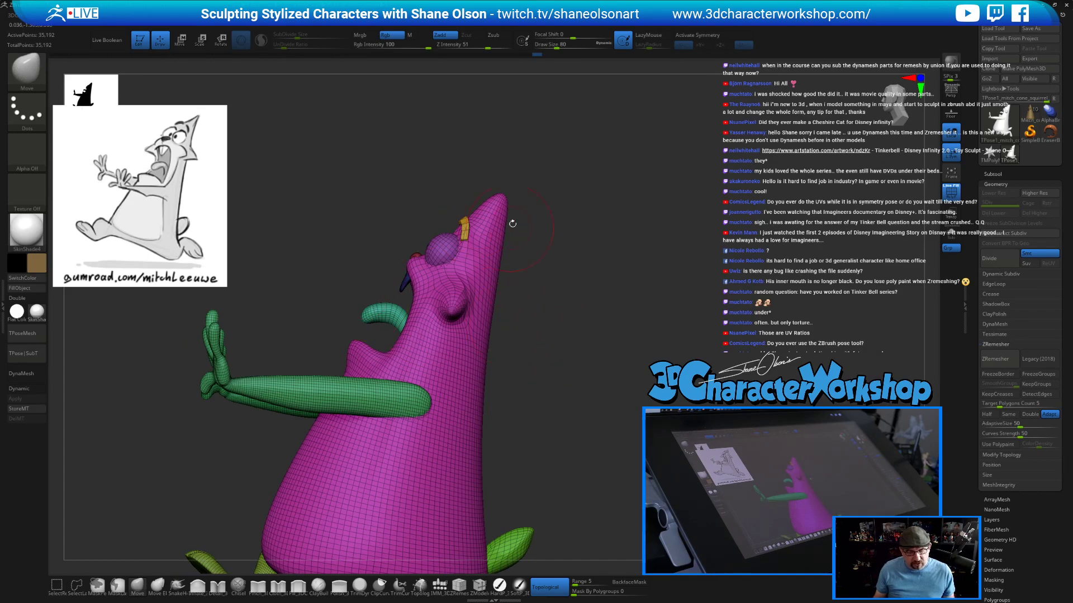
pyautogui.moveTo(572, 355); pyautogui.dragTo(550, 346)
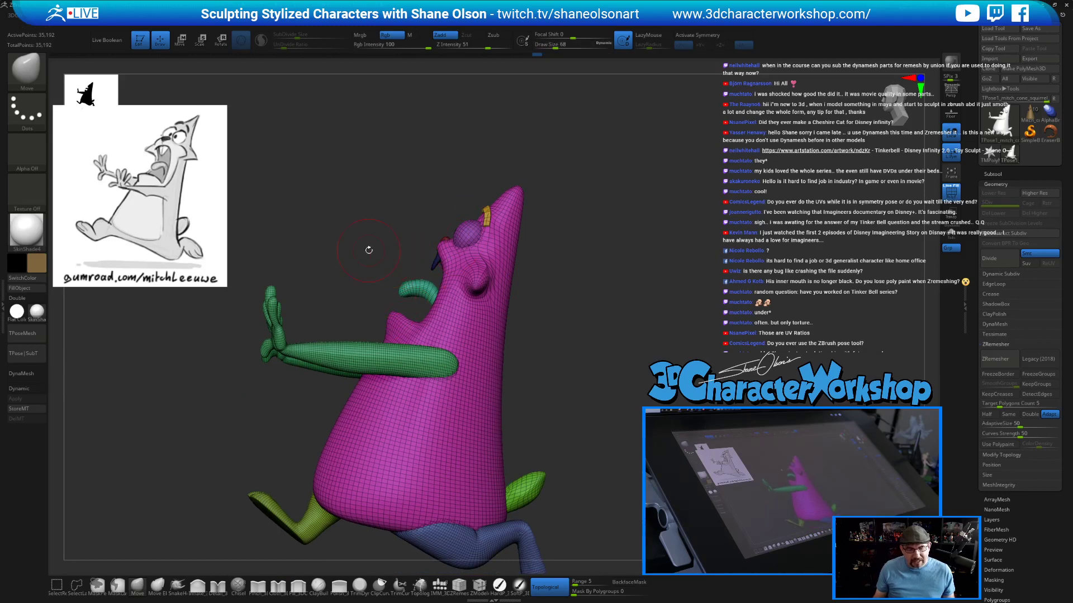
pyautogui.moveTo(369, 249)
pyautogui.mouseDown()
pyautogui.moveTo(654, 312)
pyautogui.moveTo(622, 305)
pyautogui.mouseUp()
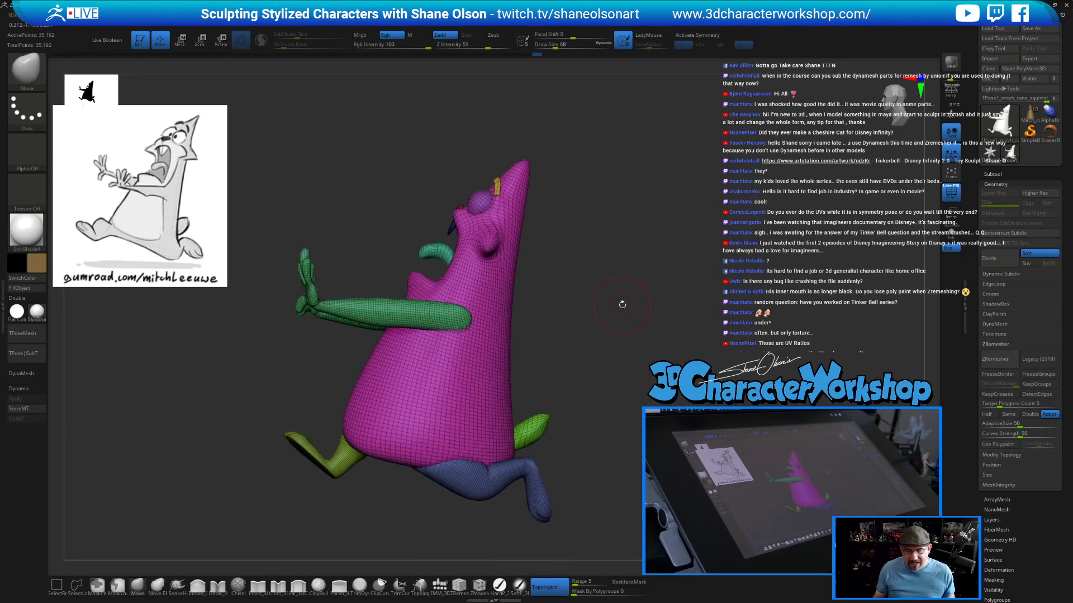
pyautogui.moveTo(555, 364); pyautogui.dragTo(573, 314)
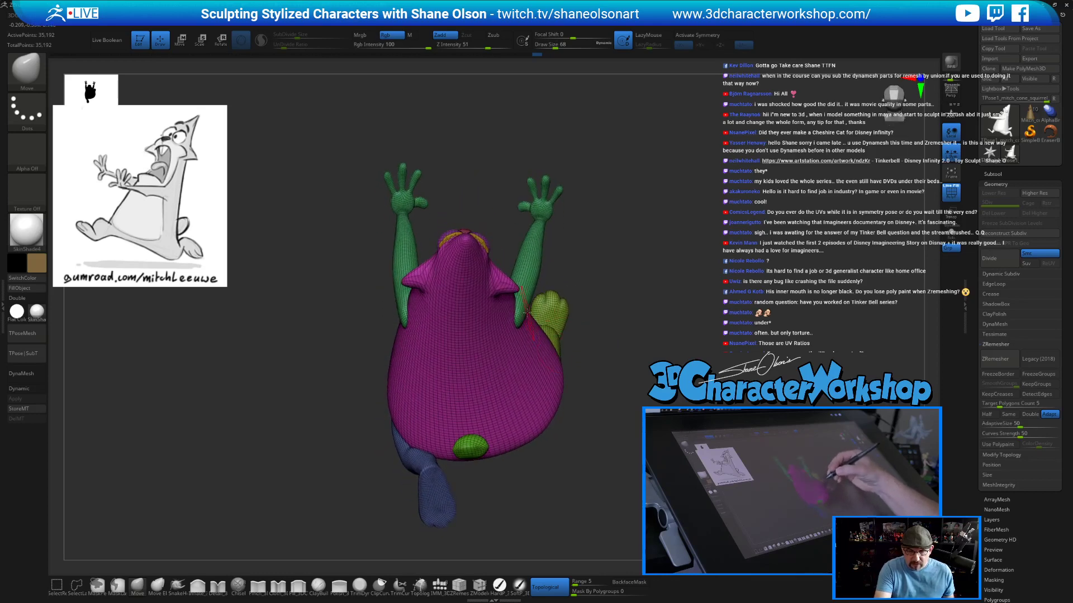
# Adjust the shoulder area where the arm meets the body from above and turn on X symmetry.
pyautogui.press('s')
pyautogui.moveTo(524, 310); pyautogui.dragTo(528, 311)
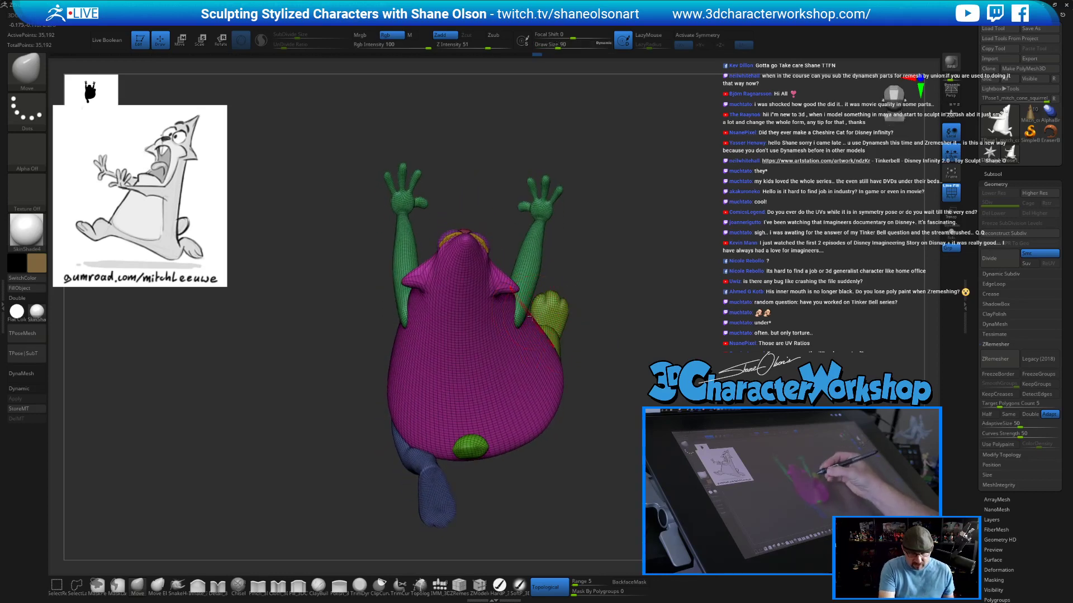
pyautogui.press('x')
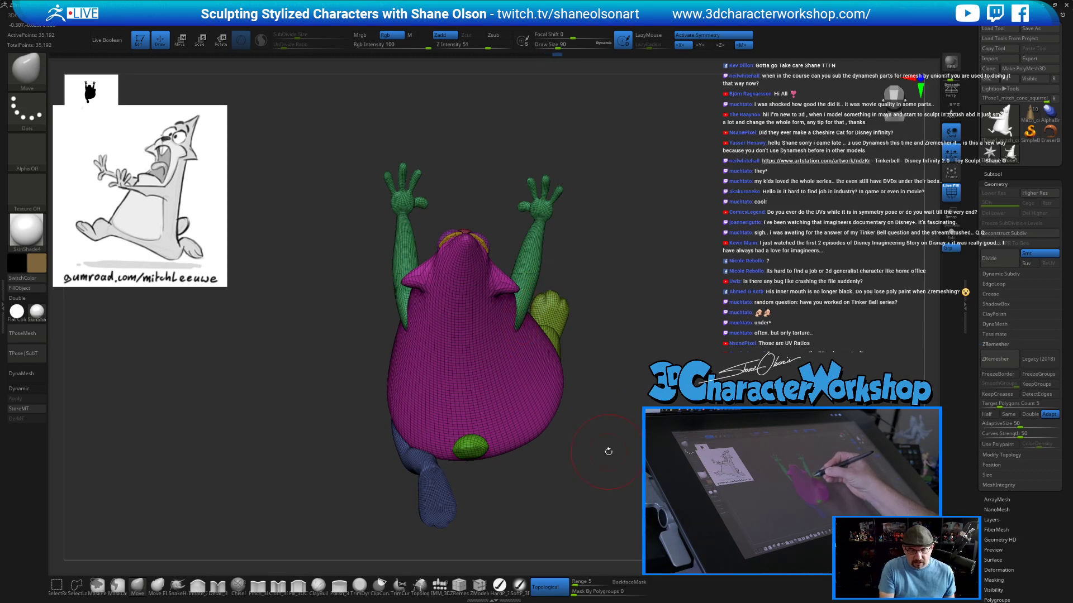
# Mask everything except the tail, rotate it at its base, and return to the Move brush with the polyframe display off.
pyautogui.moveTo(633, 453); pyautogui.dragTo(631, 411)
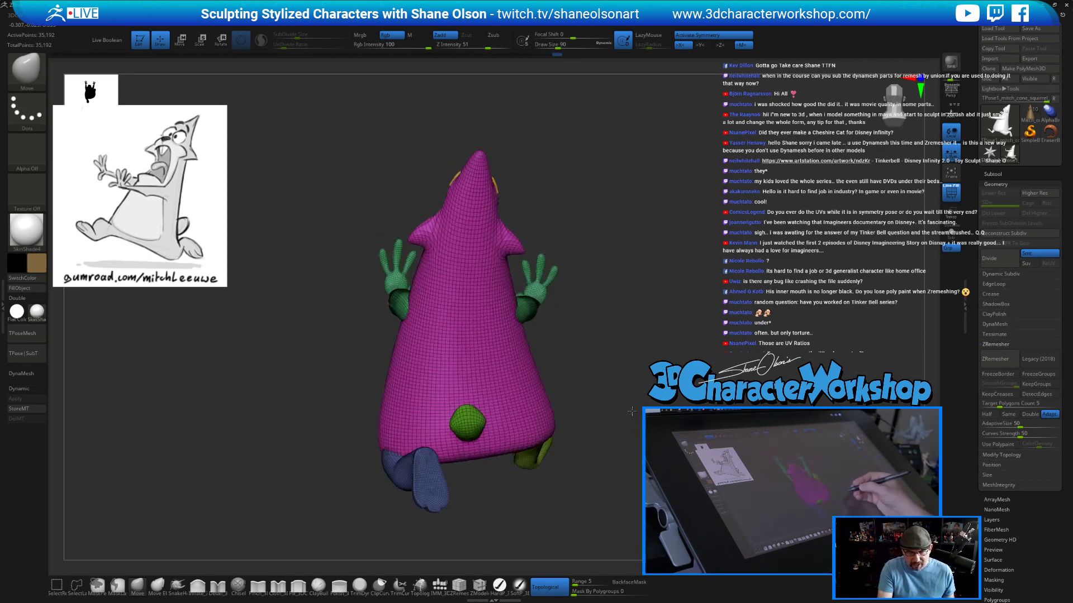
pyautogui.moveTo(643, 451); pyautogui.dragTo(596, 418)
pyautogui.press('w')
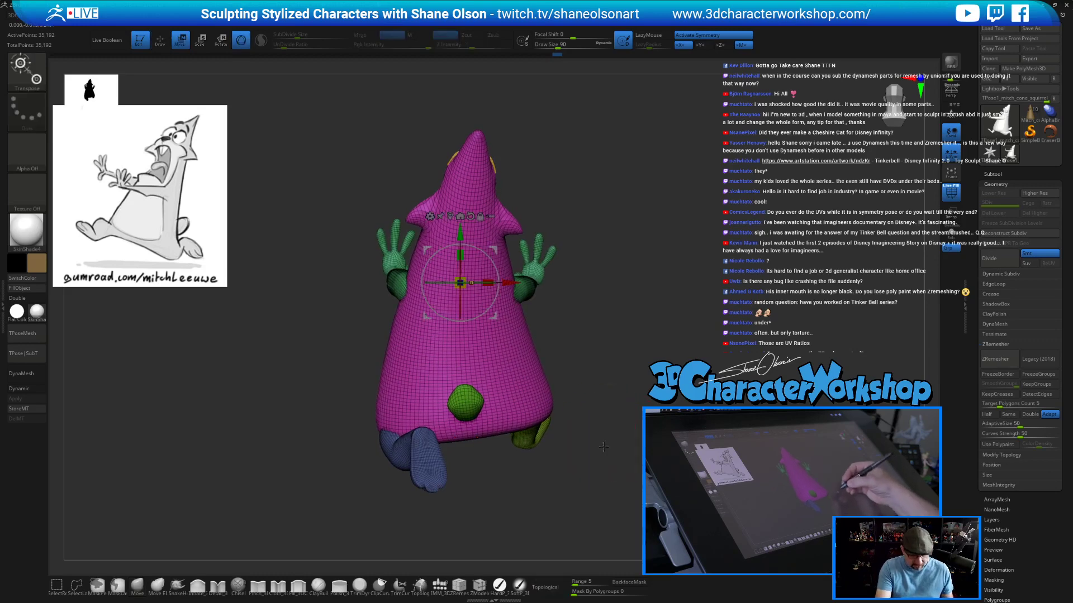
pyautogui.keyDown('ctrl'); pyautogui.click(465, 402); pyautogui.keyUp('ctrl')
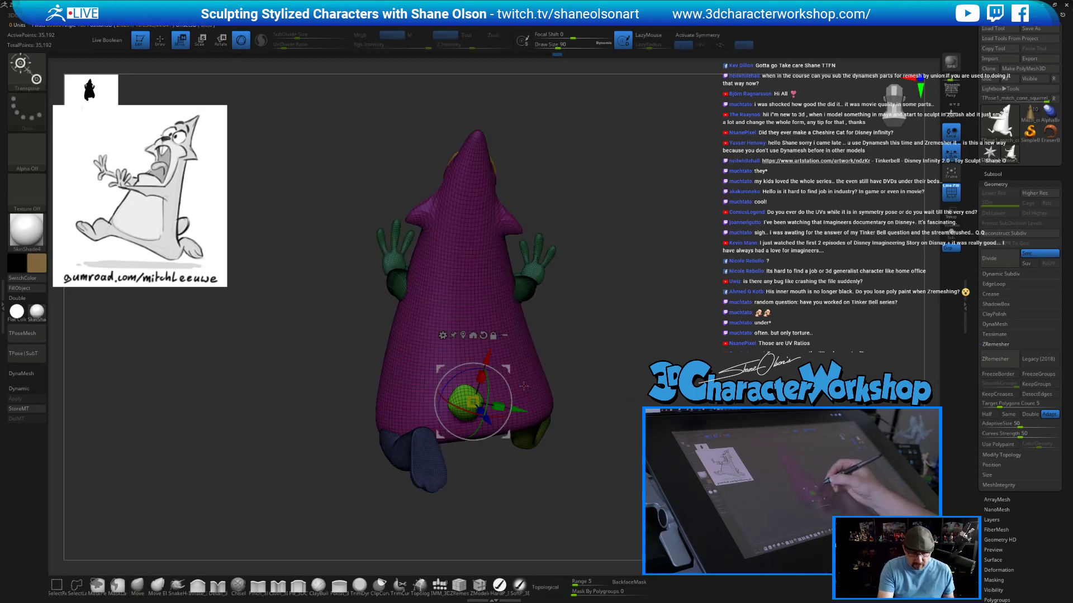
pyautogui.moveTo(505, 367); pyautogui.dragTo(501, 390)
pyautogui.moveTo(558, 361); pyautogui.dragTo(646, 324)
pyautogui.hotkey('shift', 'f')
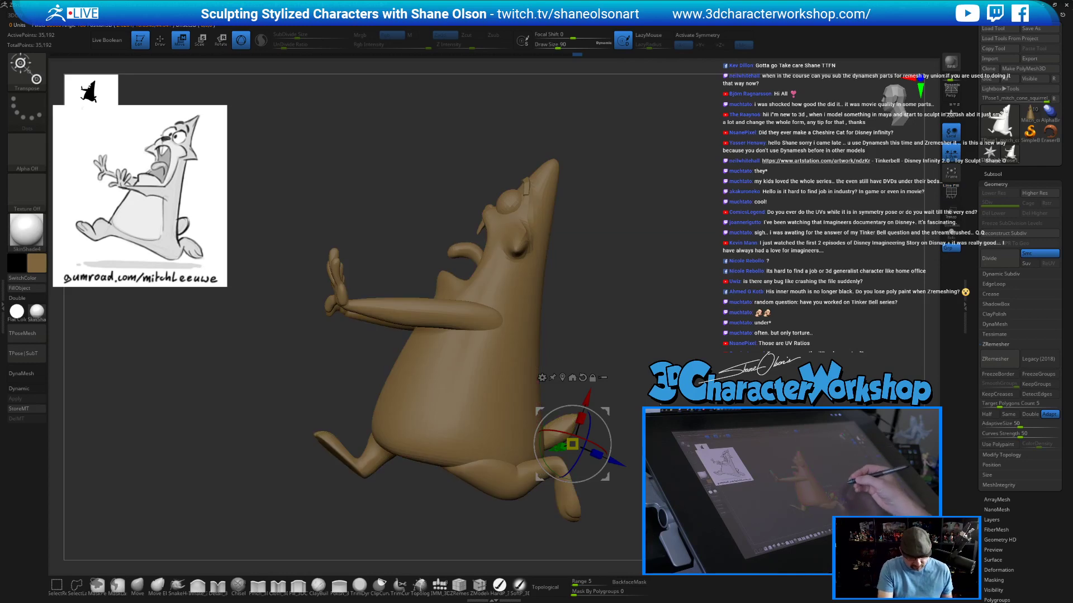
pyautogui.press('q')
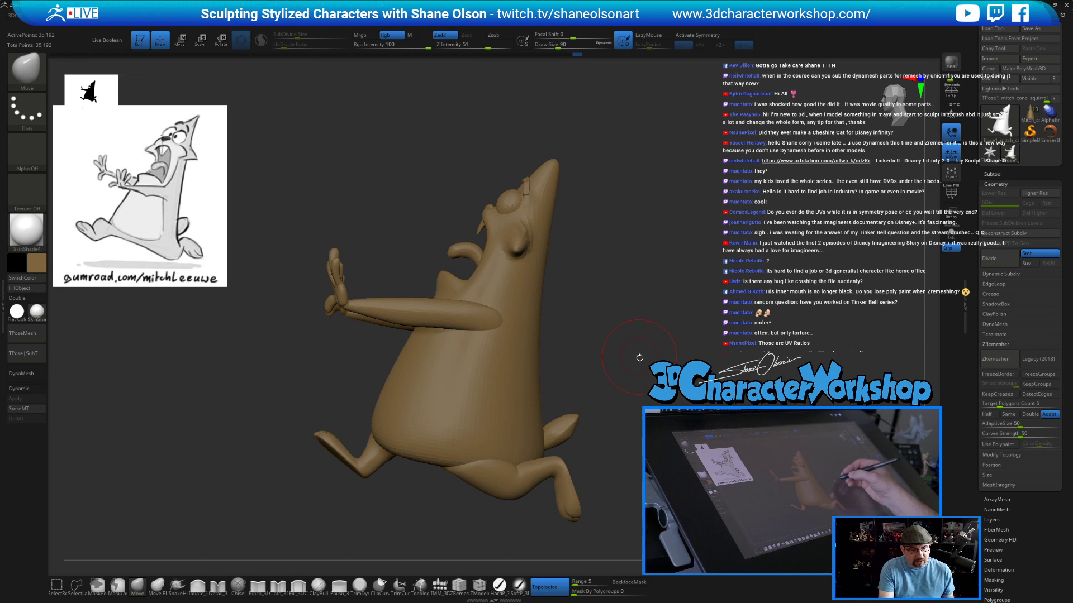
# Set the Smooth brush's Z Intensity to 14 and smooth the palm of the character's left hand.
pyautogui.moveTo(634, 362); pyautogui.dragTo(635, 422)
pyautogui.moveTo(618, 367)
pyautogui.mouseDown()
pyautogui.moveTo(624, 406)
pyautogui.moveTo(578, 387)
pyautogui.moveTo(665, 349)
pyautogui.moveTo(622, 387)
pyautogui.moveTo(610, 433)
pyautogui.moveTo(631, 420)
pyautogui.moveTo(625, 465)
pyautogui.moveTo(565, 373)
pyautogui.moveTo(644, 423)
pyautogui.moveTo(672, 316)
pyautogui.moveTo(705, 291)
pyautogui.moveTo(663, 300)
pyautogui.mouseUp()
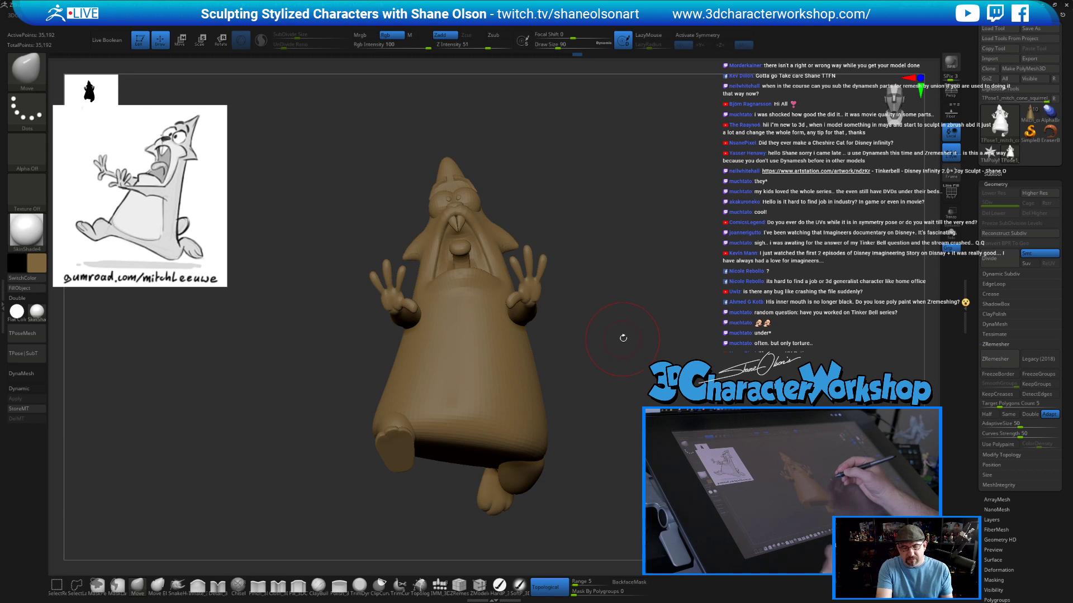
pyautogui.moveTo(611, 369); pyautogui.dragTo(599, 369)
pyautogui.press('s')
pyautogui.moveTo(577, 334); pyautogui.dragTo(581, 366)
pyautogui.keyDown('alt'); pyautogui.moveTo(563, 299); pyautogui.dragTo(576, 318); pyautogui.keyUp('alt')
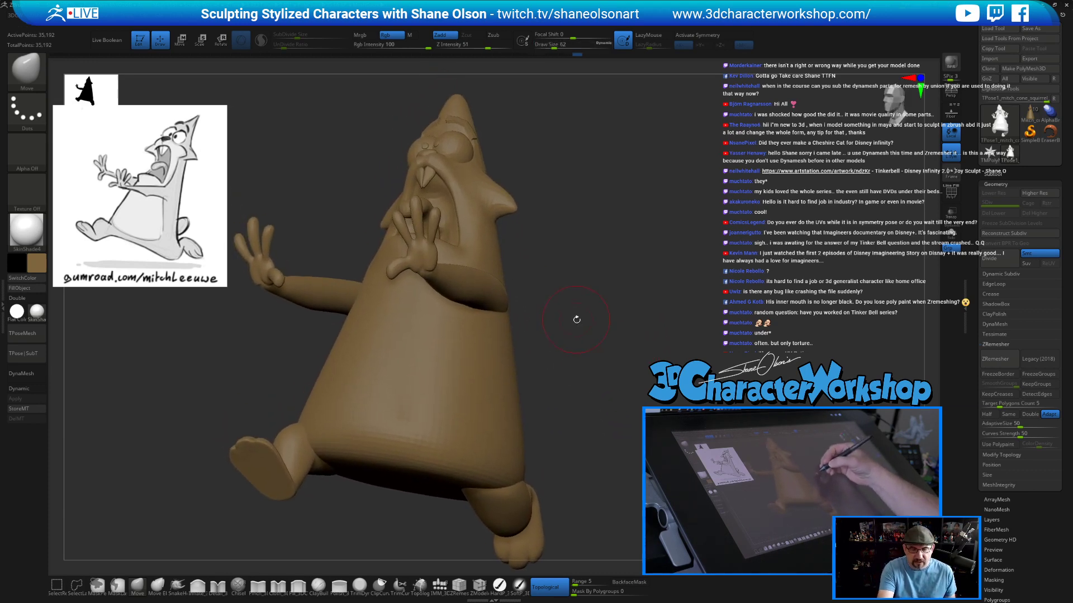
pyautogui.press('ctrl')
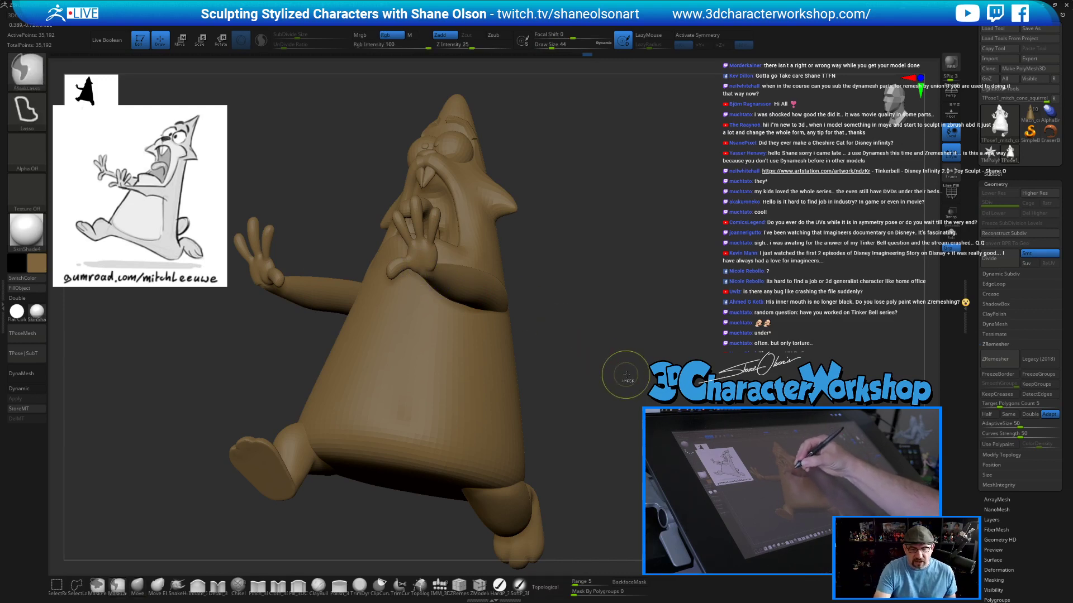
pyautogui.keyDown('shift'); pyautogui.click(464, 46); pyautogui.keyUp('shift')
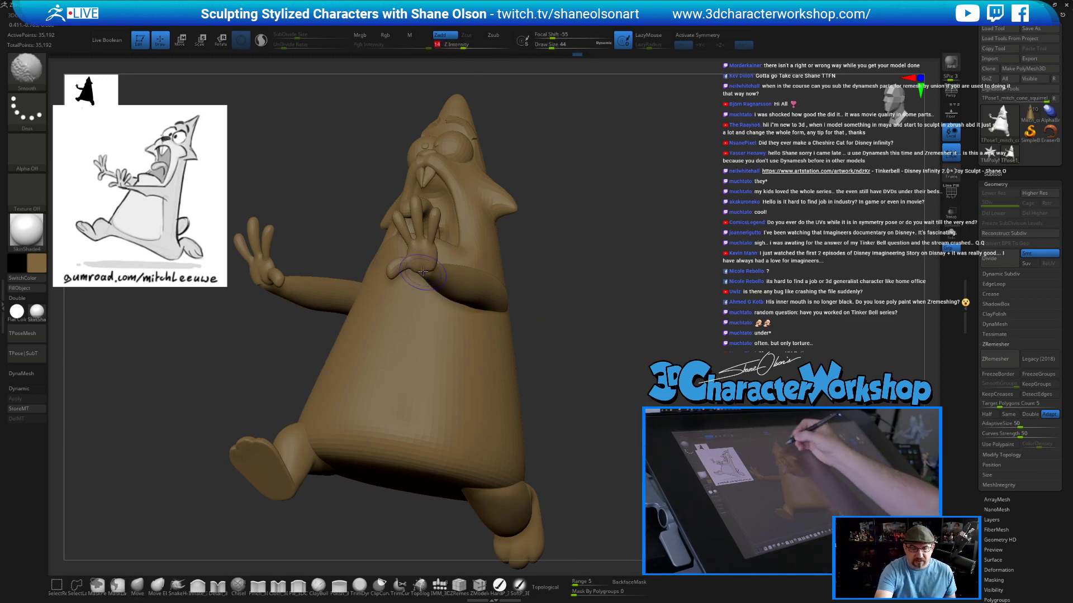
pyautogui.moveTo(597, 426)
pyautogui.keyDown('alt'); pyautogui.mouseDown()
pyautogui.moveTo(648, 432)
pyautogui.moveTo(713, 466)
pyautogui.mouseUp(); pyautogui.keyUp('alt')
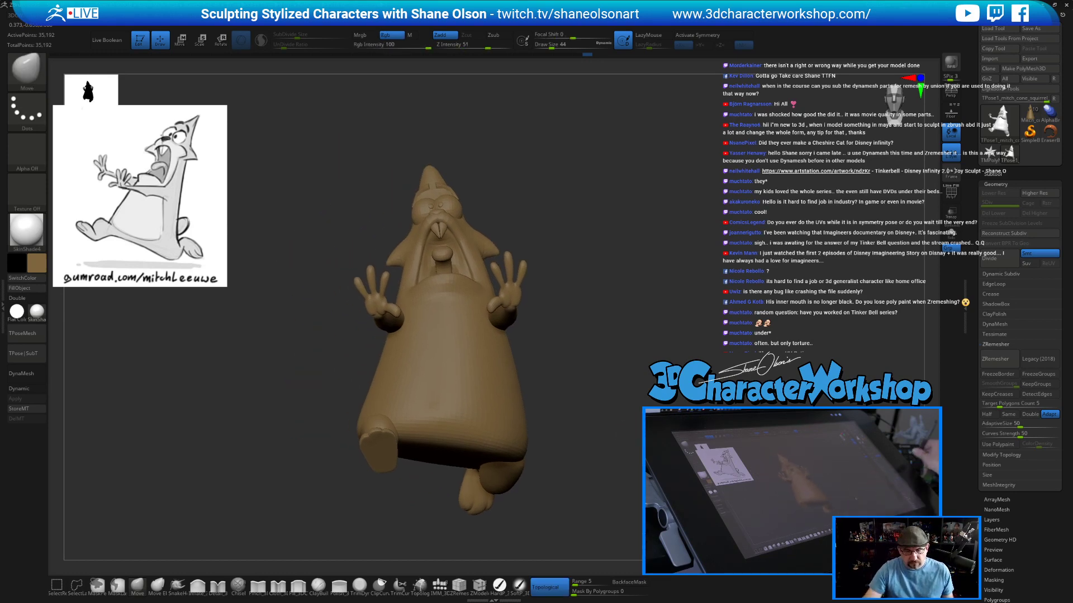
# Reduce the Move brush size and reshape the outer edge of the character's left palm.
pyautogui.press('s')
pyautogui.click(575, 394)
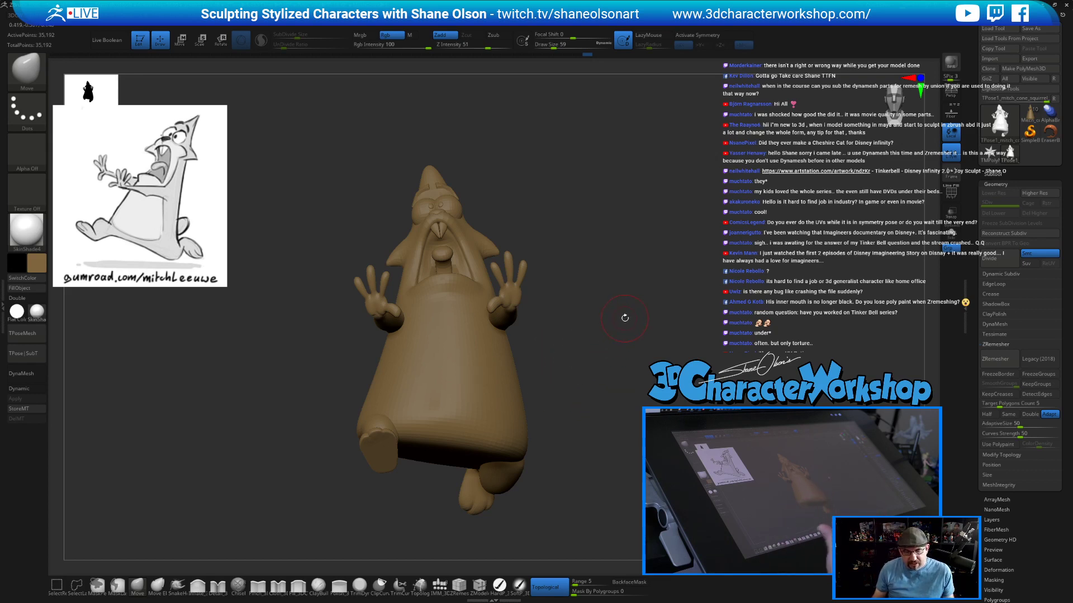
pyautogui.moveTo(629, 320)
pyautogui.mouseDown()
pyautogui.moveTo(687, 301)
pyautogui.moveTo(659, 317)
pyautogui.mouseUp()
pyautogui.press('s')
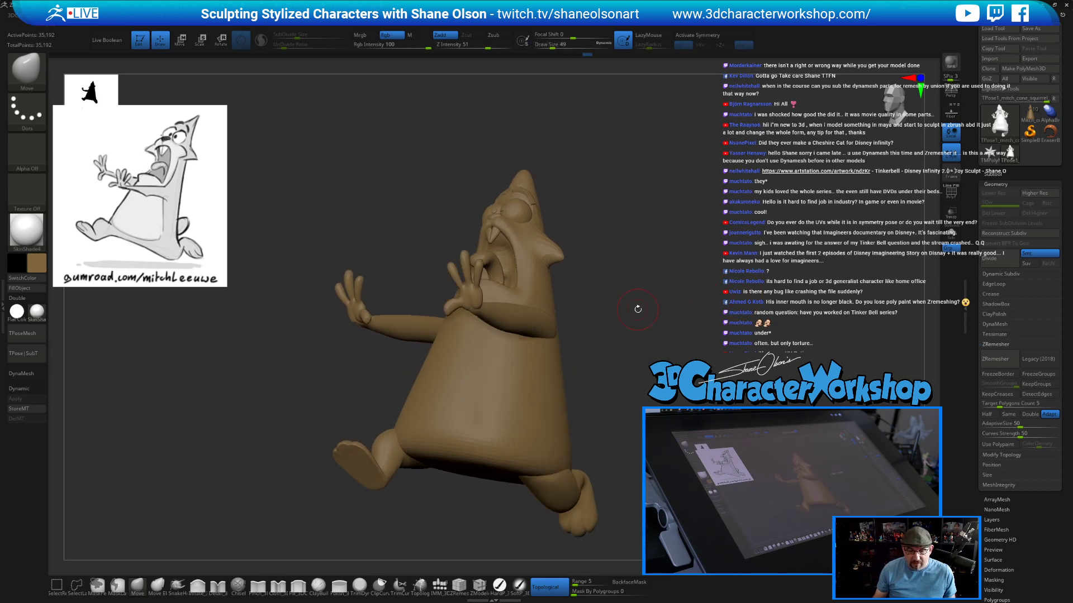
pyautogui.keyDown('alt'); pyautogui.moveTo(591, 295); pyautogui.dragTo(581, 369); pyautogui.keyUp('alt')
pyautogui.press('s')
pyautogui.click(485, 288)
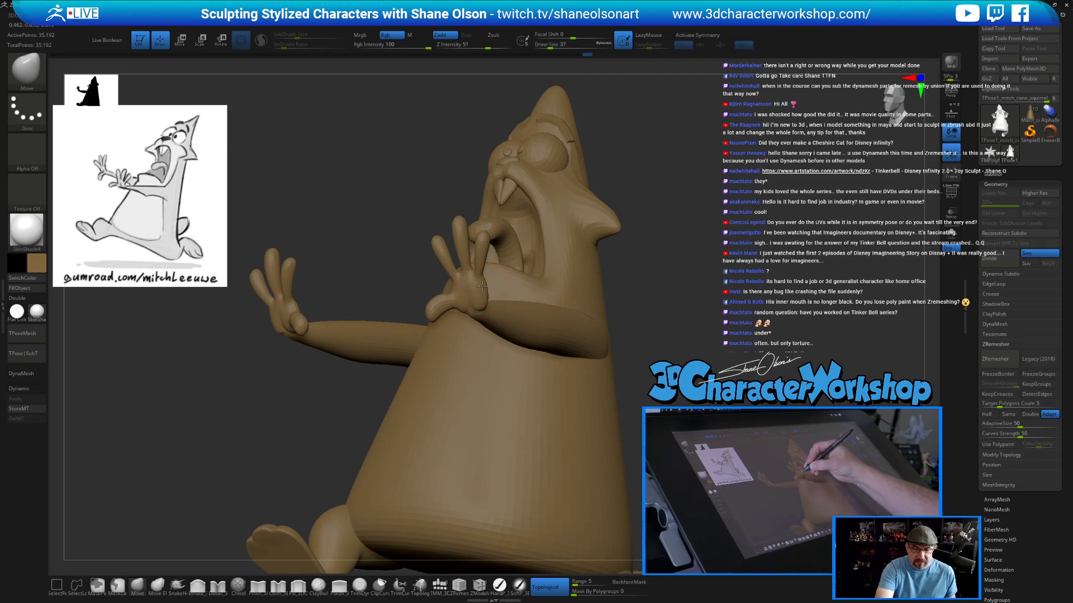
# Refine the heel of the left palm and the wrist with the Move brush from the front and below.
pyautogui.moveTo(653, 325); pyautogui.dragTo(567, 328)
pyautogui.keyDown('alt'); pyautogui.moveTo(523, 297); pyautogui.dragTo(524, 299); pyautogui.keyUp('alt')
pyautogui.press('s')
pyautogui.click(519, 299)
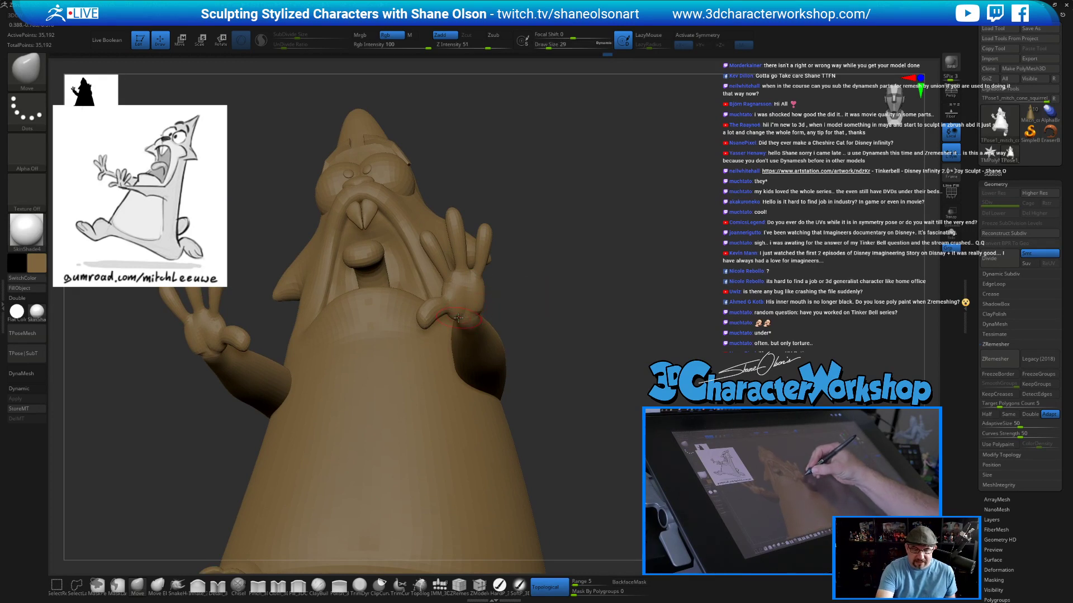
pyautogui.moveTo(485, 289)
pyautogui.mouseDown(button='right')
pyautogui.moveTo(481, 263)
pyautogui.moveTo(478, 294)
pyautogui.mouseUp(button='right')
pyautogui.press('s')
pyautogui.click(470, 300)
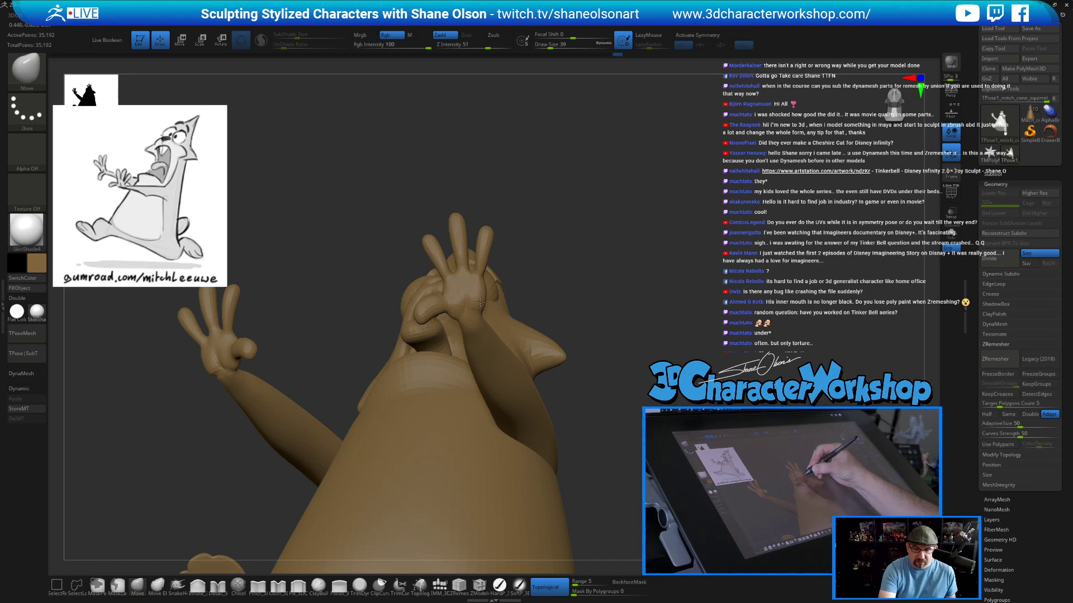
# Reposition the thumb and fingers of the left hand with a smaller Move brush, smoothing the middle finger.
pyautogui.moveTo(476, 304); pyautogui.dragTo(343, 338)
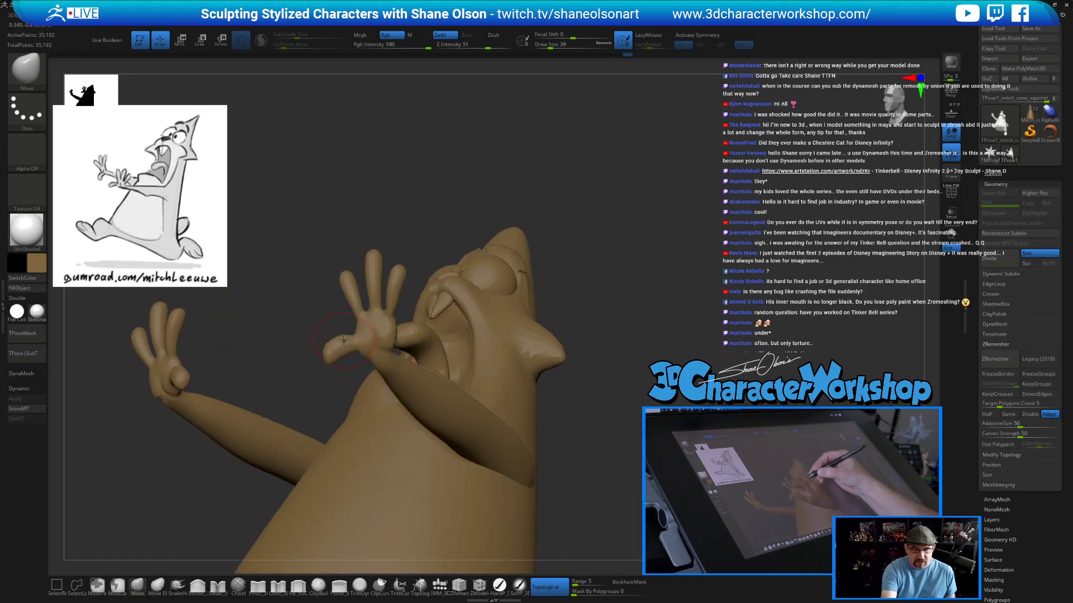
pyautogui.moveTo(518, 366)
pyautogui.mouseDown(button='right')
pyautogui.moveTo(637, 381)
pyautogui.moveTo(600, 391)
pyautogui.mouseUp(button='right')
pyautogui.press('s')
pyautogui.click(506, 363)
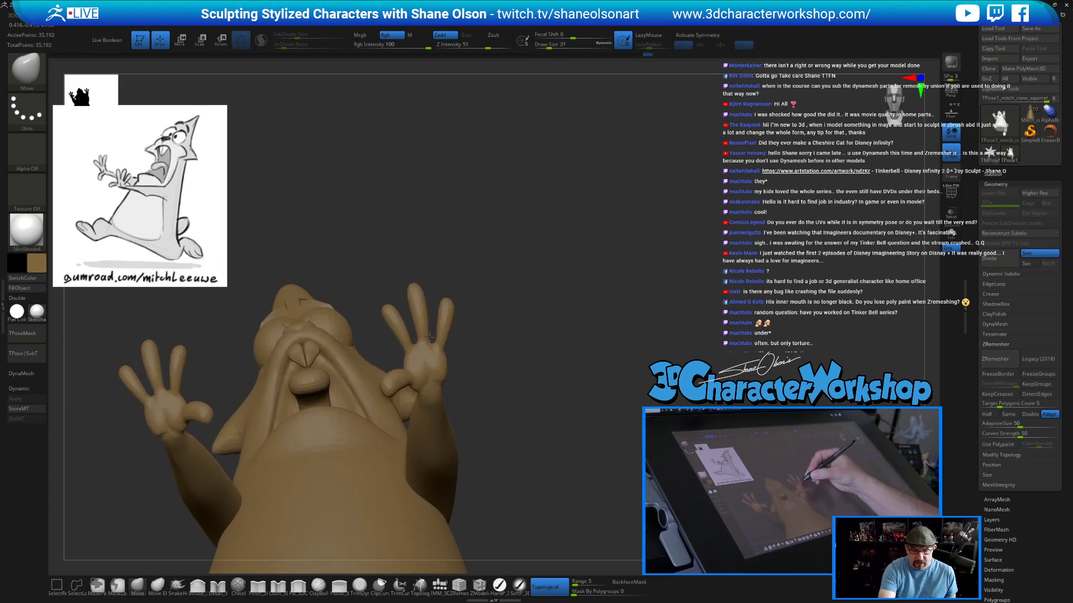
pyautogui.moveTo(469, 448); pyautogui.dragTo(481, 309)
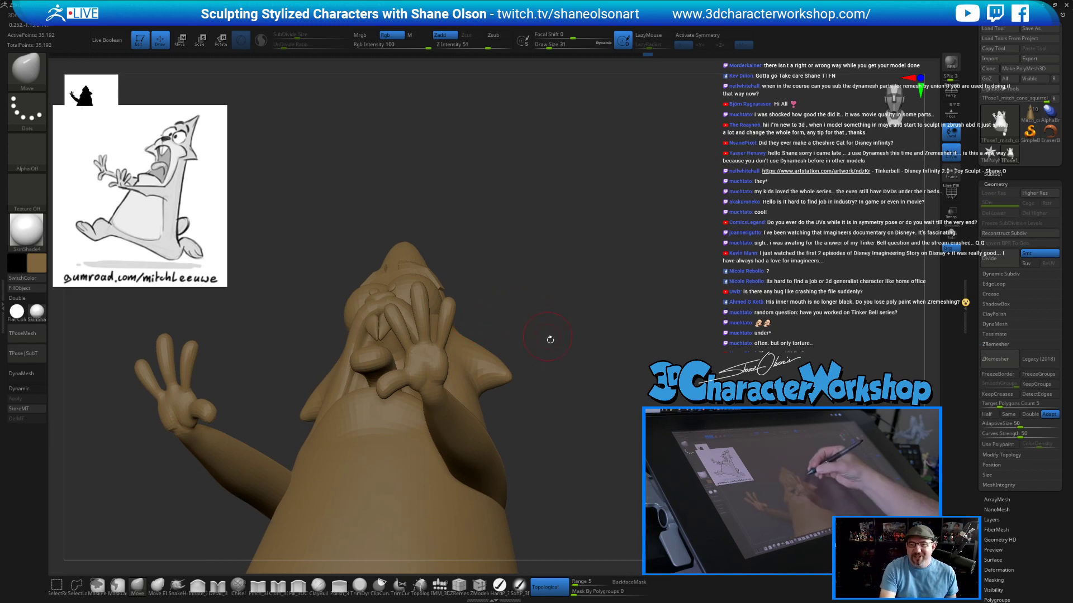
pyautogui.moveTo(556, 340); pyautogui.dragTo(472, 321)
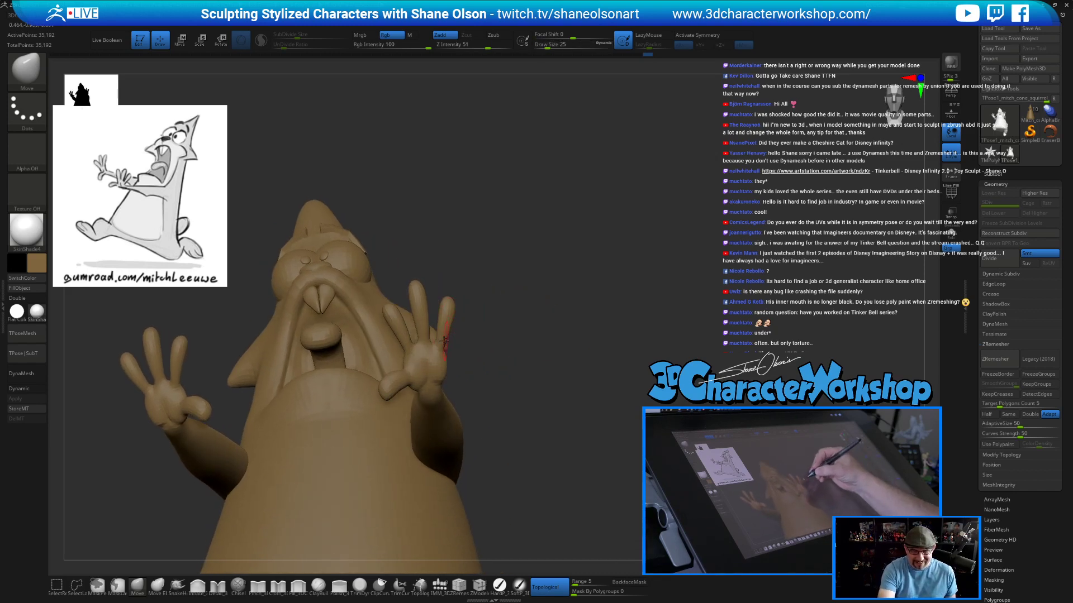
pyautogui.press('shift')
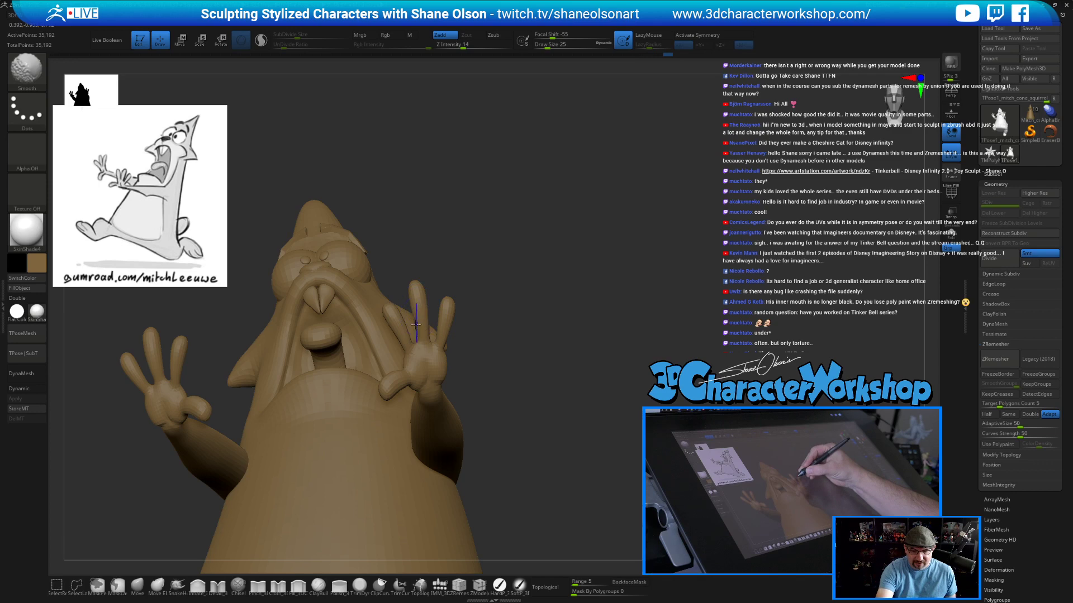
# Isolate the arms polygroup so only both arms are visible, with the polyframe display turned on.
pyautogui.moveTo(549, 409)
pyautogui.mouseDown()
pyautogui.moveTo(537, 437)
pyautogui.moveTo(586, 394)
pyautogui.moveTo(546, 481)
pyautogui.moveTo(522, 474)
pyautogui.mouseUp()
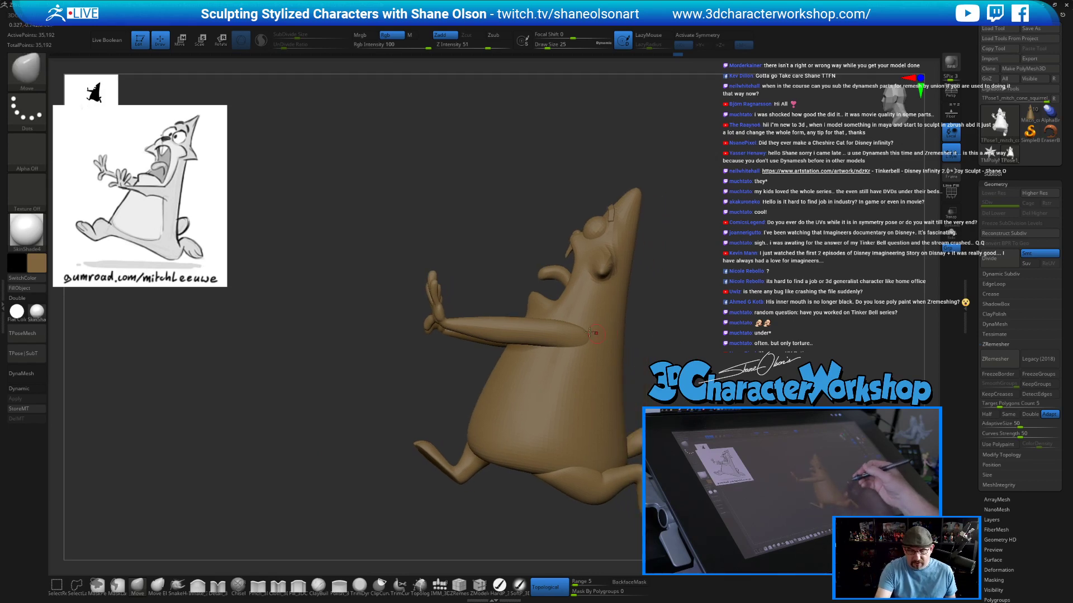
pyautogui.keyDown('ctrl'); pyautogui.keyDown('shift'); pyautogui.click(534, 338); pyautogui.keyUp('shift'); pyautogui.keyUp('ctrl')
pyautogui.moveTo(615, 380); pyautogui.dragTo(641, 434)
pyautogui.hotkey('shift', 'f')
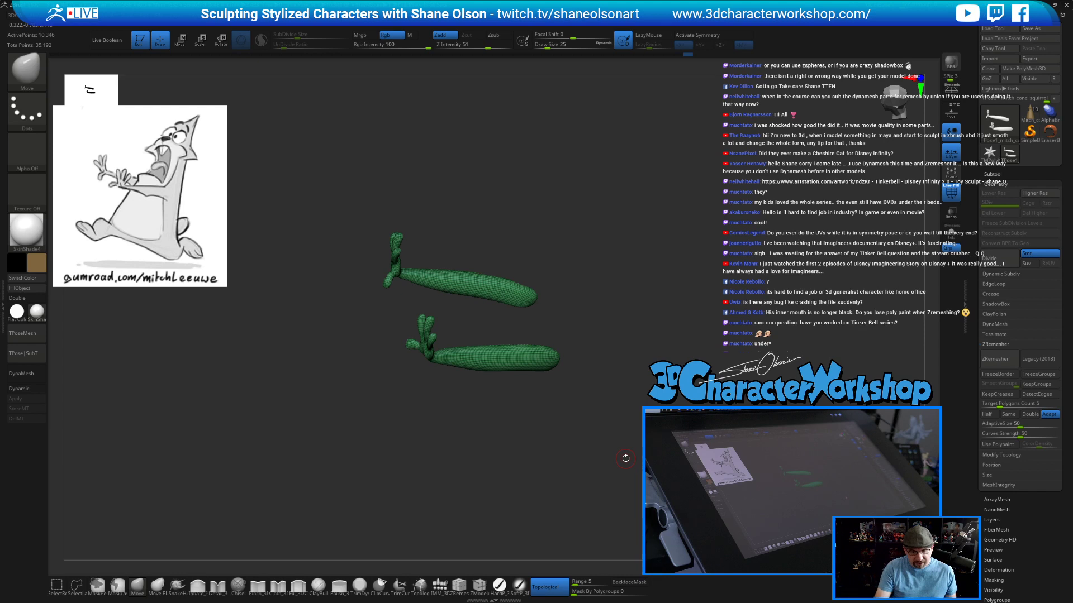
pyautogui.moveTo(618, 419); pyautogui.dragTo(583, 462)
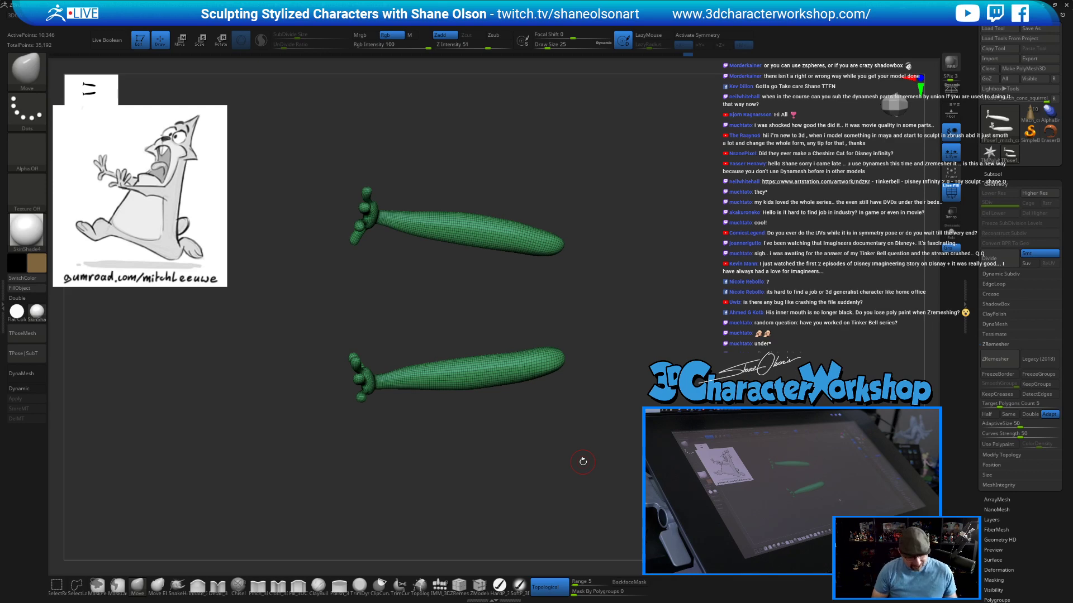
pyautogui.moveTo(616, 431); pyautogui.dragTo(608, 414)
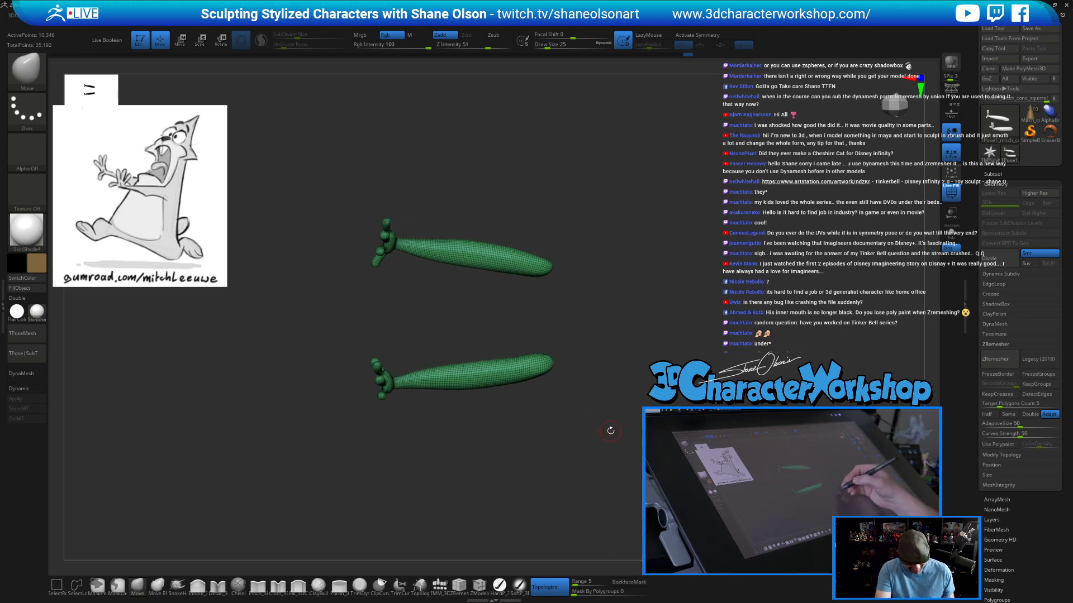
# Split the two arms into separate polygroups with Auto Groups and show the whole model again.
pyautogui.press('space')
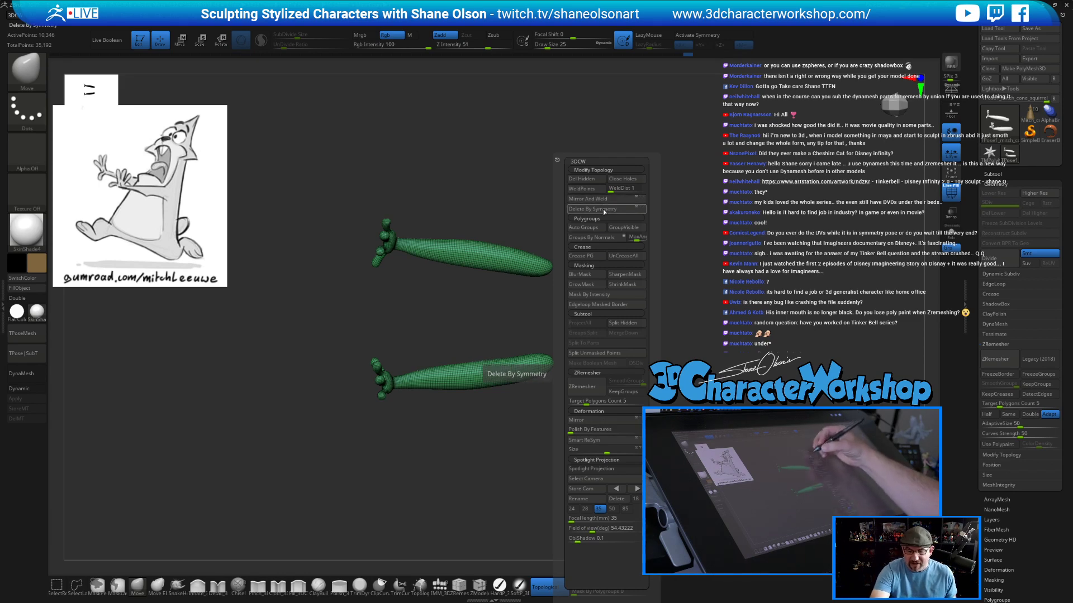
pyautogui.click(599, 228)
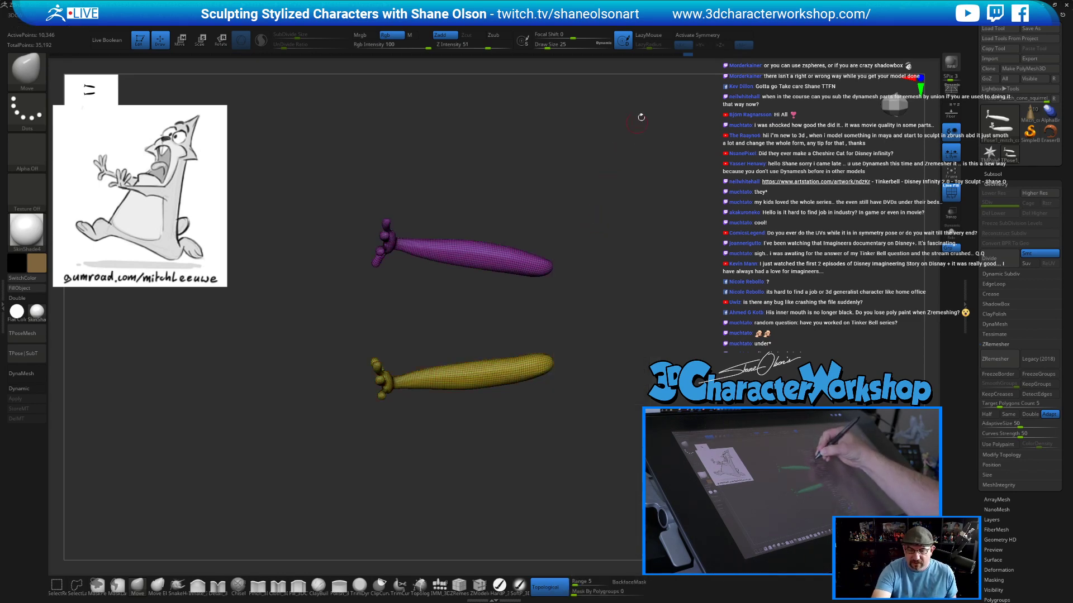
pyautogui.keyDown('ctrl'); pyautogui.keyDown('shift'); pyautogui.click(611, 434); pyautogui.keyUp('shift'); pyautogui.keyUp('ctrl')
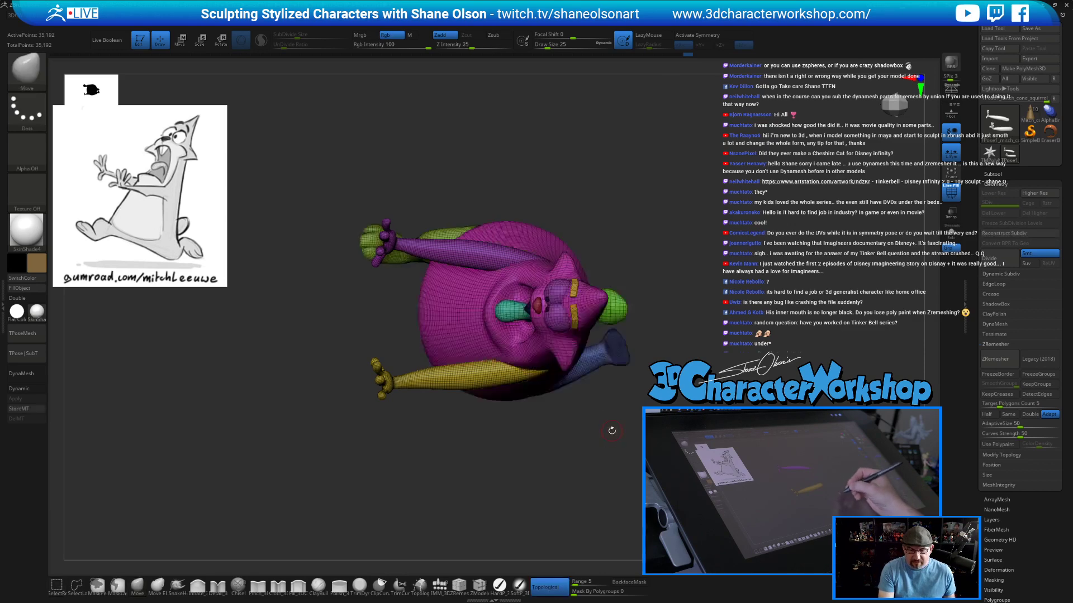
pyautogui.moveTo(602, 496); pyautogui.dragTo(652, 378)
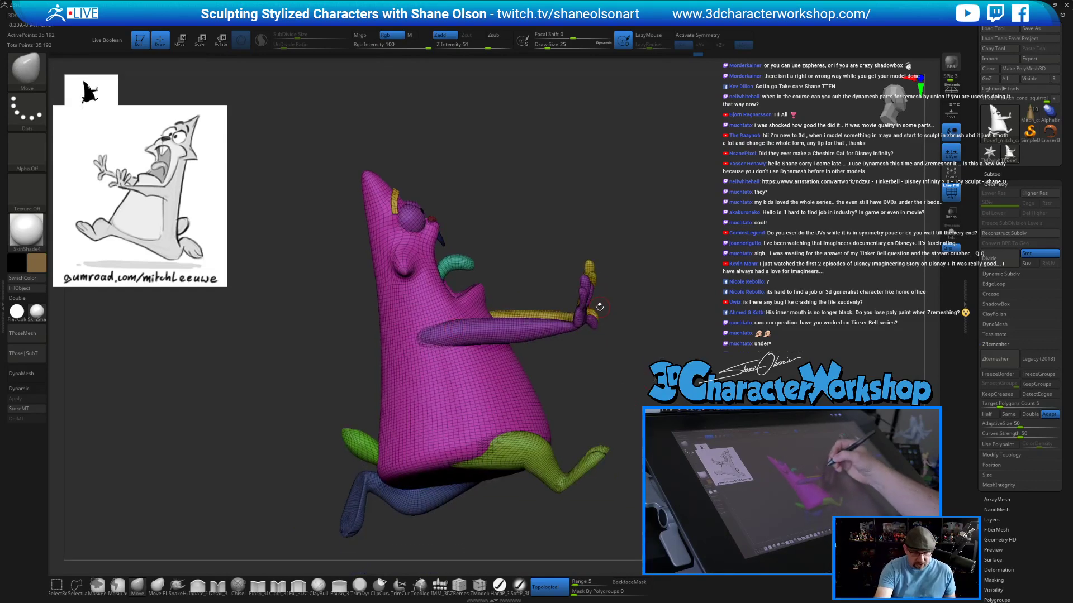
# Mask everything except the character's right arm and rotate it upward at the shoulder with the transform gizmo.
pyautogui.press('w')
pyautogui.keyDown('ctrl'); pyautogui.click(447, 333); pyautogui.keyUp('ctrl')
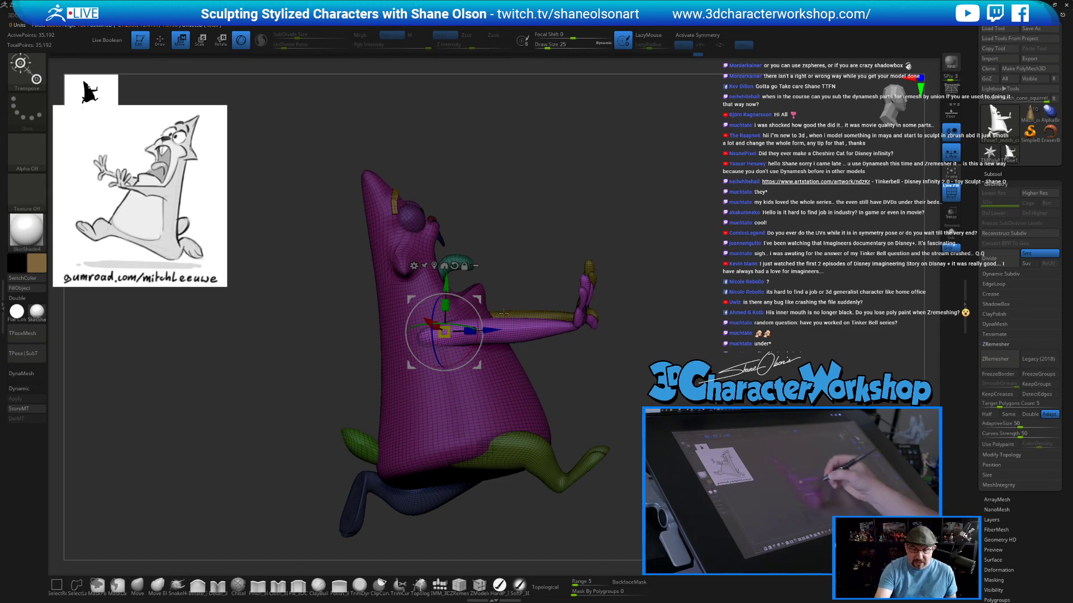
pyautogui.moveTo(474, 307); pyautogui.dragTo(475, 308)
pyautogui.moveTo(671, 301)
pyautogui.mouseDown()
pyautogui.moveTo(624, 312)
pyautogui.moveTo(677, 293)
pyautogui.mouseUp()
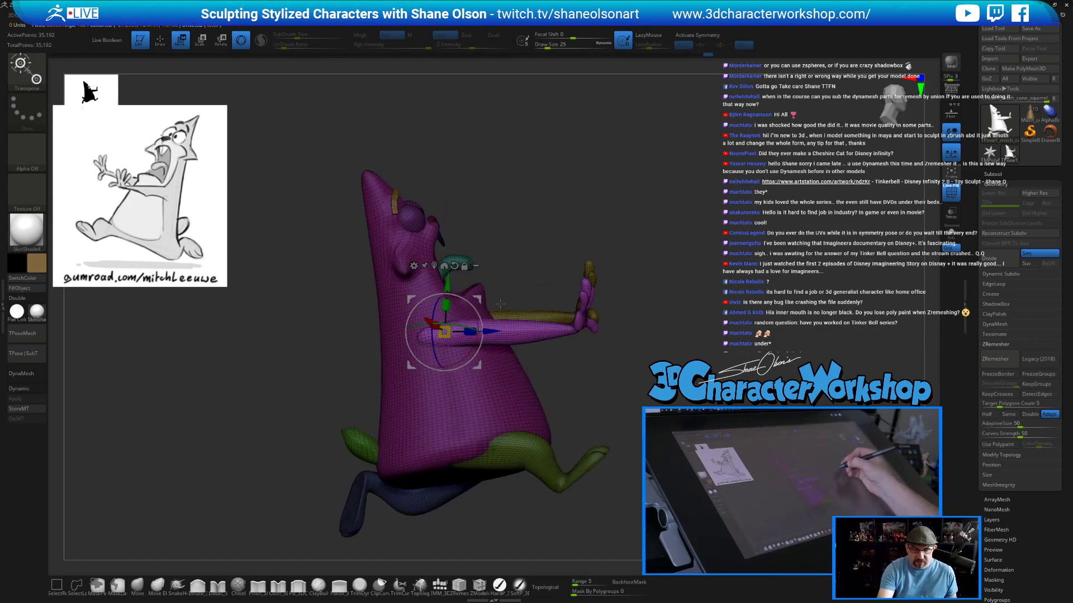
pyautogui.moveTo(479, 313); pyautogui.dragTo(467, 294)
# Mask everything except the left arm and adjust its angle at the shoulder with the transform gizmo.
pyautogui.moveTo(659, 386); pyautogui.dragTo(566, 410)
pyautogui.moveTo(612, 384); pyautogui.dragTo(648, 340)
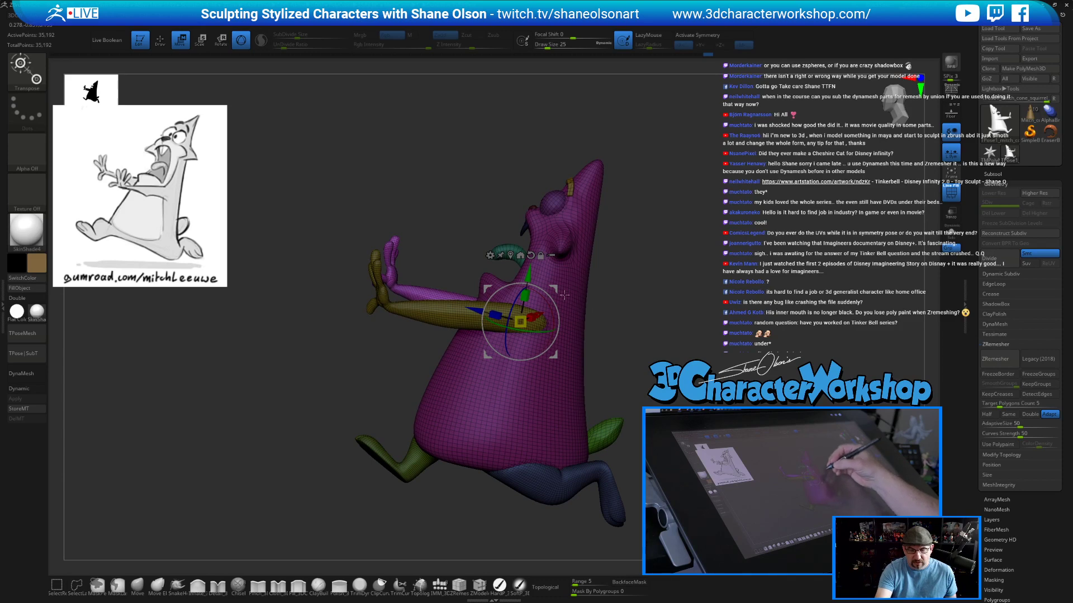
pyautogui.keyDown('ctrl'); pyautogui.click(455, 309); pyautogui.keyUp('ctrl')
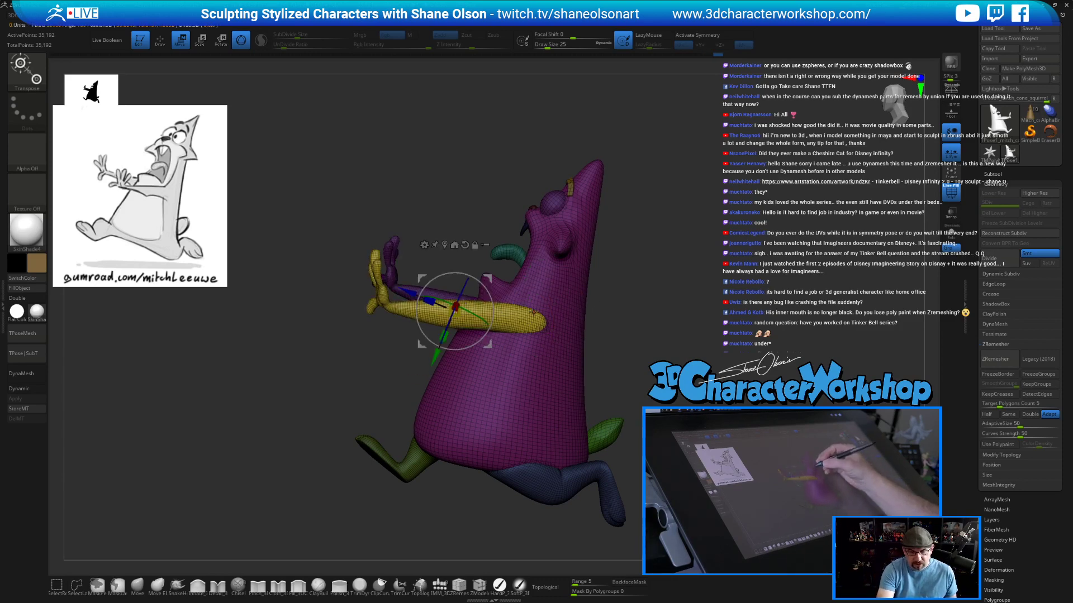
pyautogui.moveTo(489, 277); pyautogui.dragTo(560, 297)
pyautogui.moveTo(601, 360)
pyautogui.mouseDown()
pyautogui.moveTo(660, 336)
pyautogui.moveTo(563, 343)
pyautogui.mouseUp()
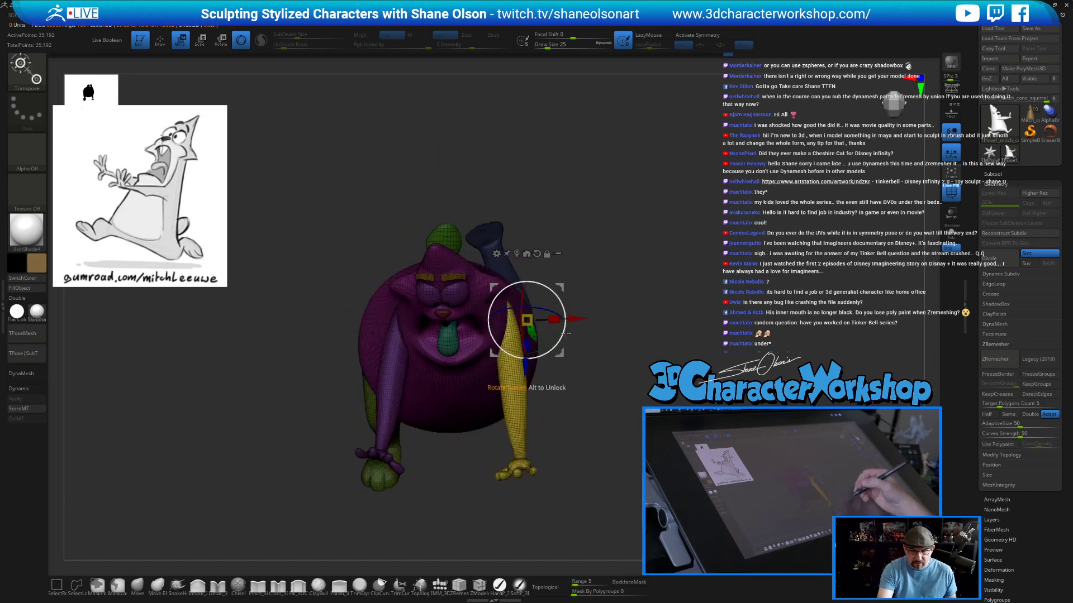
# Mask everything except the right arm again and rotate it outward at the shoulder, away from the chest.
pyautogui.keyDown('ctrl'); pyautogui.click(394, 330); pyautogui.keyUp('ctrl')
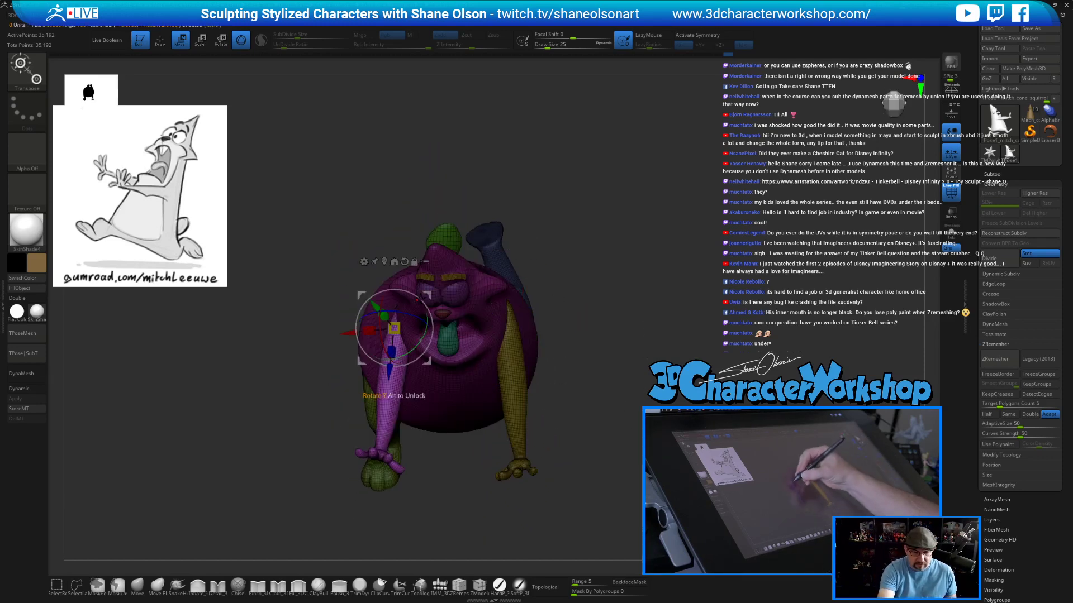
pyautogui.moveTo(426, 292); pyautogui.dragTo(420, 298)
pyautogui.moveTo(585, 414); pyautogui.dragTo(623, 387)
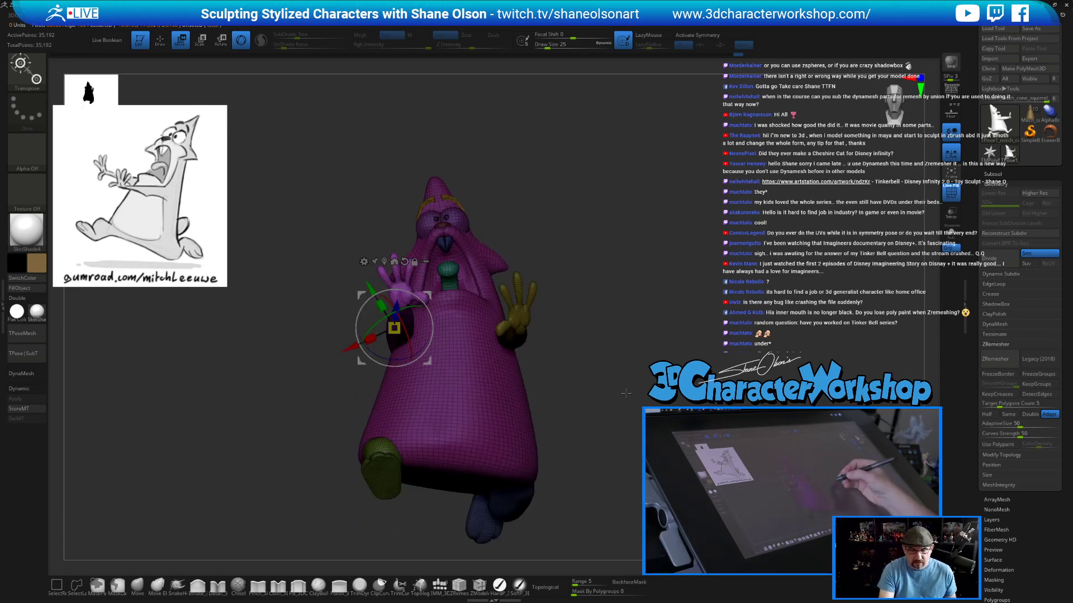
pyautogui.keyDown('ctrl'); pyautogui.click(632, 412); pyautogui.keyUp('ctrl')
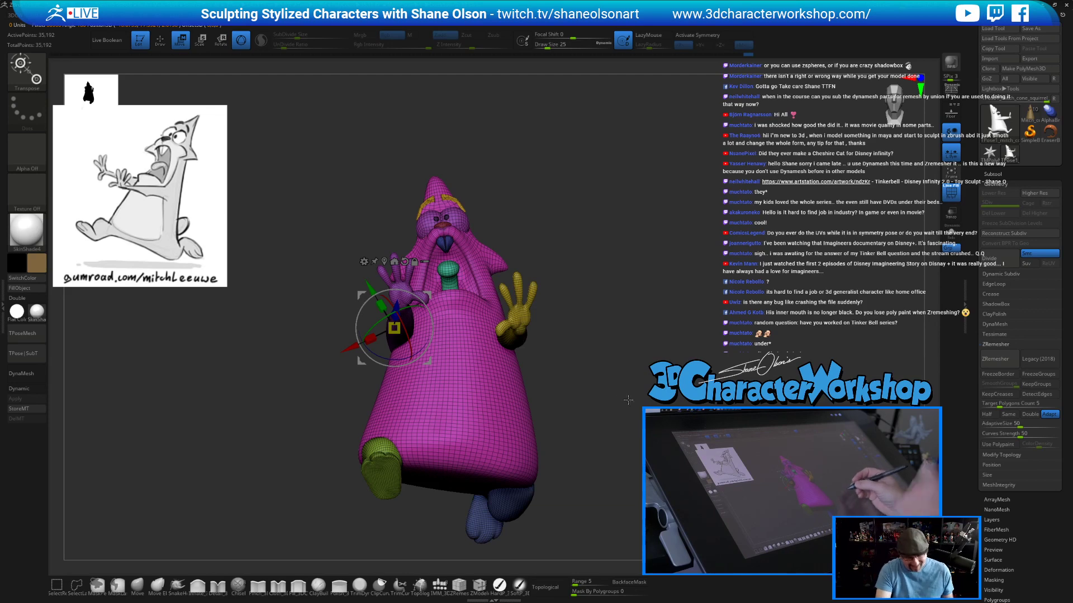
pyautogui.hotkey('ctrl', 'z')
pyautogui.hotkey('ctrl', 'z')
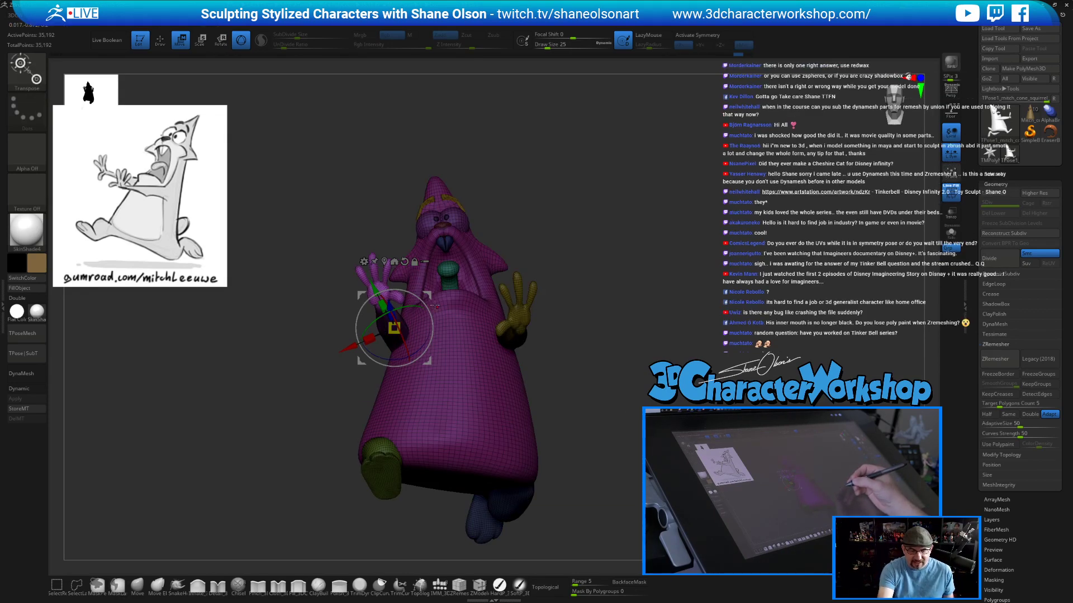
pyautogui.moveTo(420, 306); pyautogui.dragTo(417, 306)
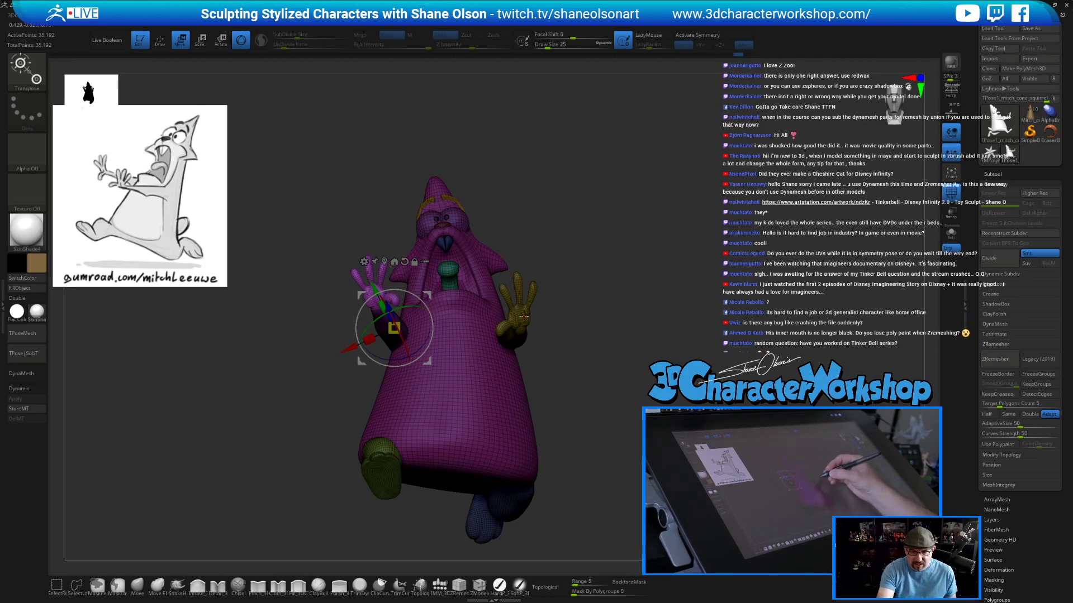
# Isolate the left arm with a mask, place the gizmo at its shoulder and swing the arm outward from the body.
pyautogui.keyDown('ctrl'); pyautogui.click(523, 315); pyautogui.keyUp('ctrl')
pyautogui.moveTo(590, 301); pyautogui.dragTo(586, 429)
pyautogui.moveTo(601, 334); pyautogui.dragTo(566, 425)
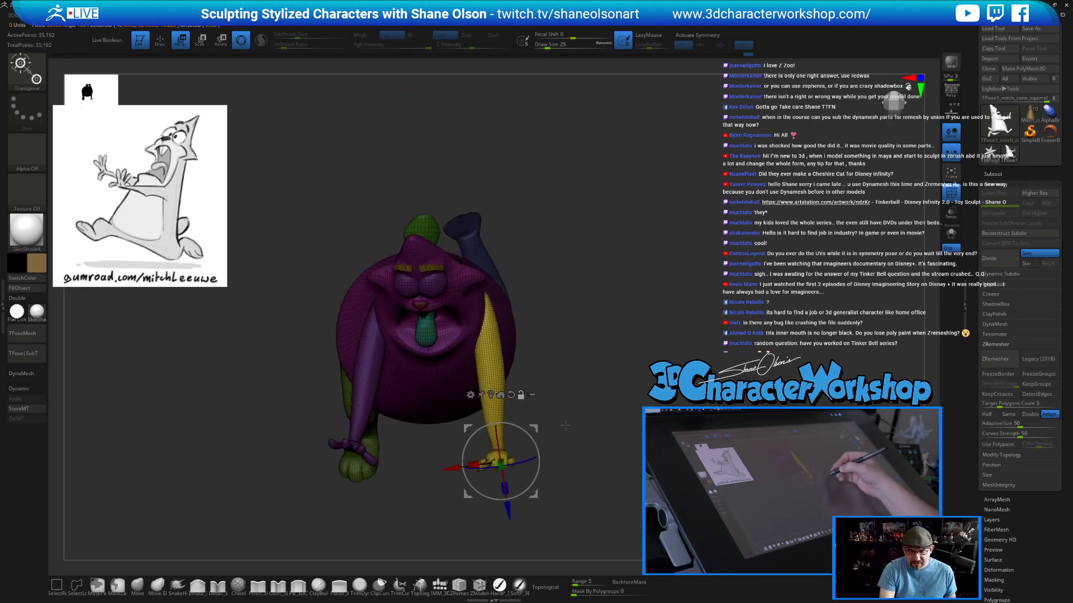
pyautogui.click(482, 304)
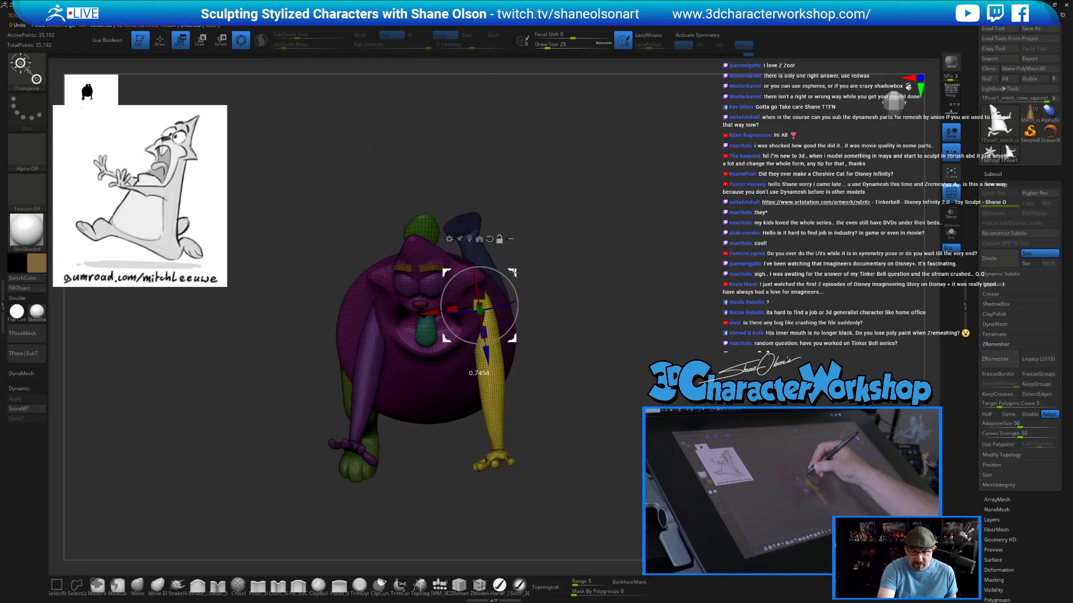
pyautogui.moveTo(550, 354); pyautogui.dragTo(556, 312)
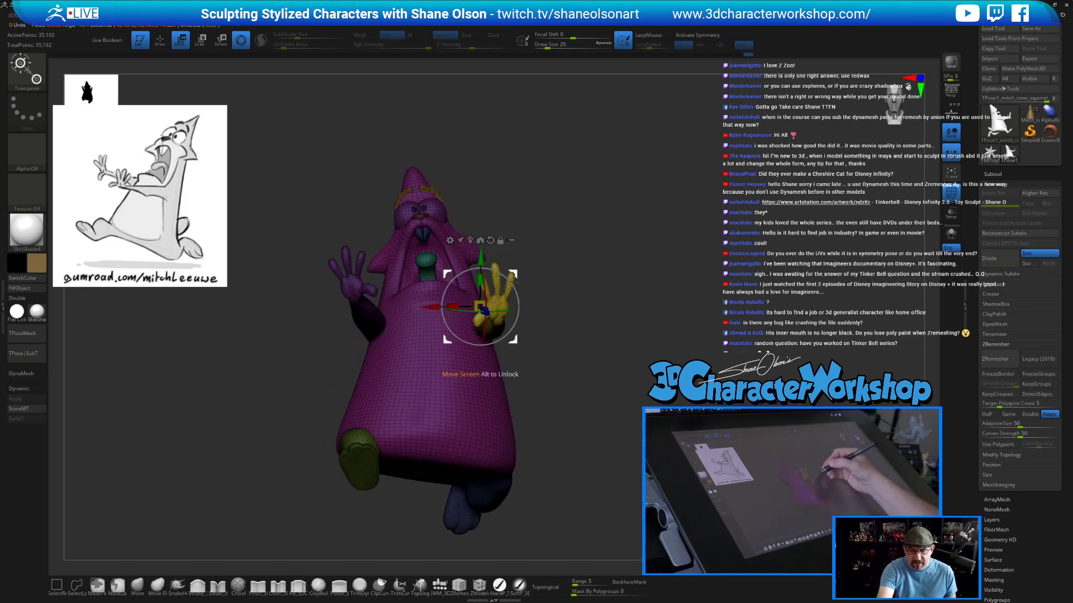
pyautogui.moveTo(492, 292); pyautogui.dragTo(519, 296)
pyautogui.moveTo(519, 337); pyautogui.dragTo(515, 343)
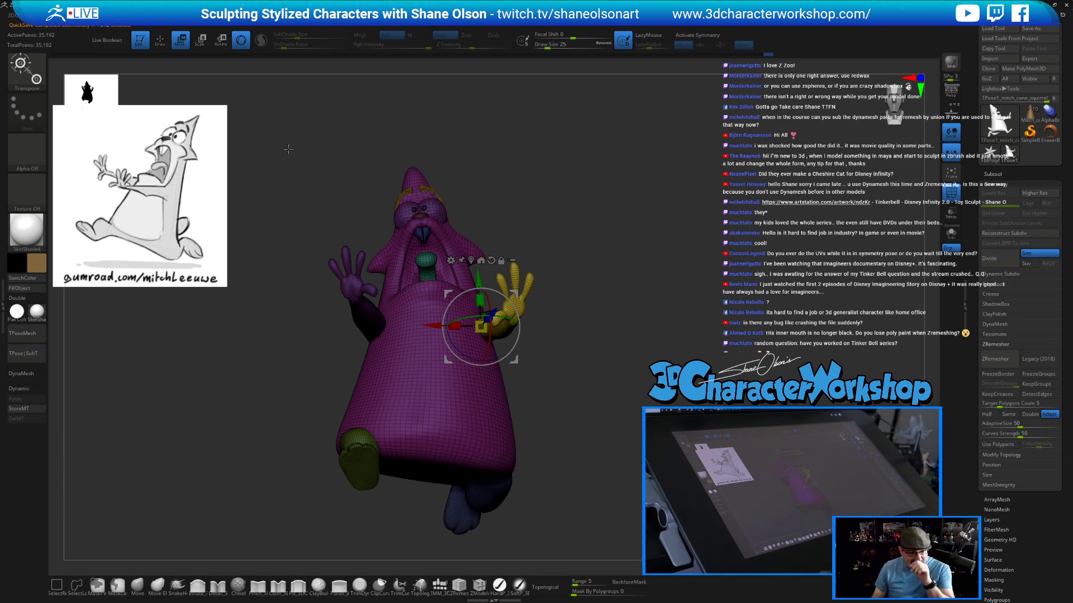
pyautogui.moveTo(695, 252)
pyautogui.mouseDown()
pyautogui.moveTo(575, 260)
pyautogui.moveTo(782, 260)
pyautogui.moveTo(678, 263)
pyautogui.mouseUp()
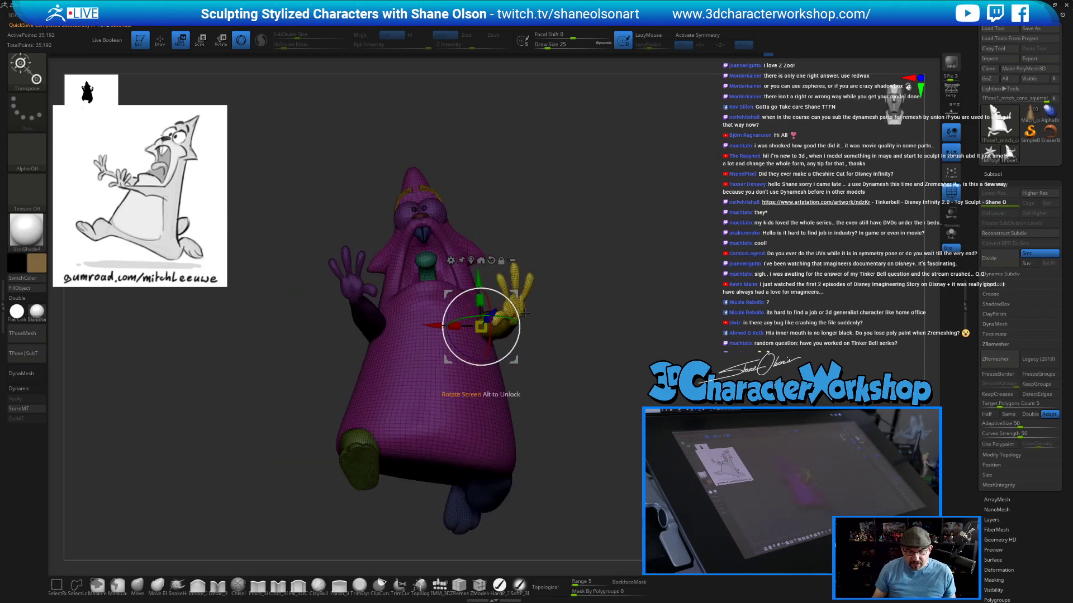
pyautogui.press('q')
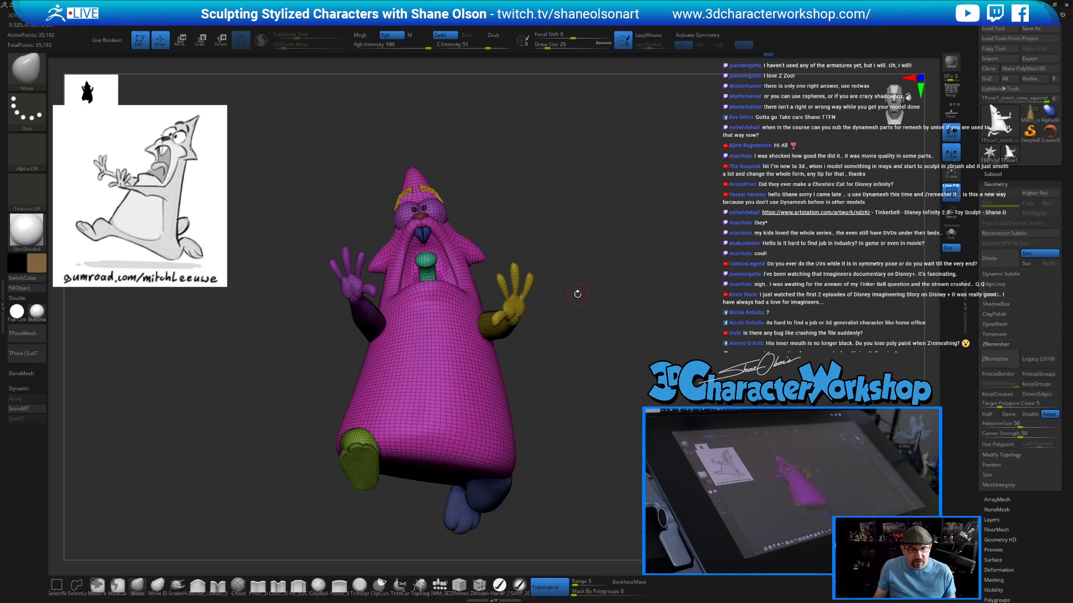
# Lasso-mask the left hand from below and invert the mask so only that hand is editable.
pyautogui.moveTo(587, 284); pyautogui.dragTo(585, 191)
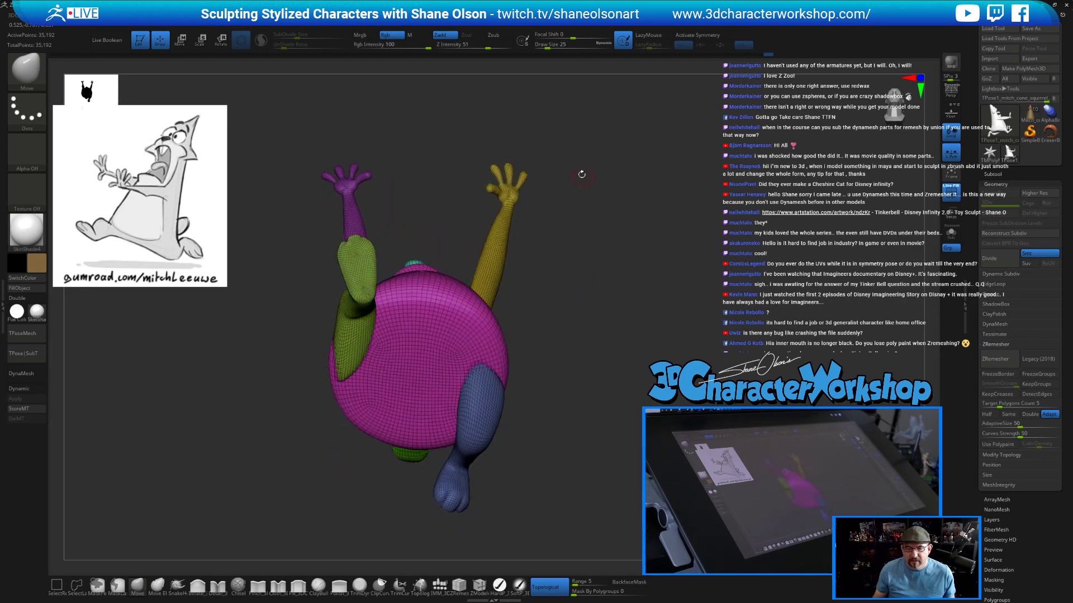
pyautogui.press('ctrl')
pyautogui.moveTo(474, 144)
pyautogui.keyDown('ctrl'); pyautogui.mouseDown()
pyautogui.moveTo(483, 190)
pyautogui.moveTo(506, 204)
pyautogui.moveTo(551, 159)
pyautogui.moveTo(542, 143)
pyautogui.mouseUp(); pyautogui.keyUp('ctrl')
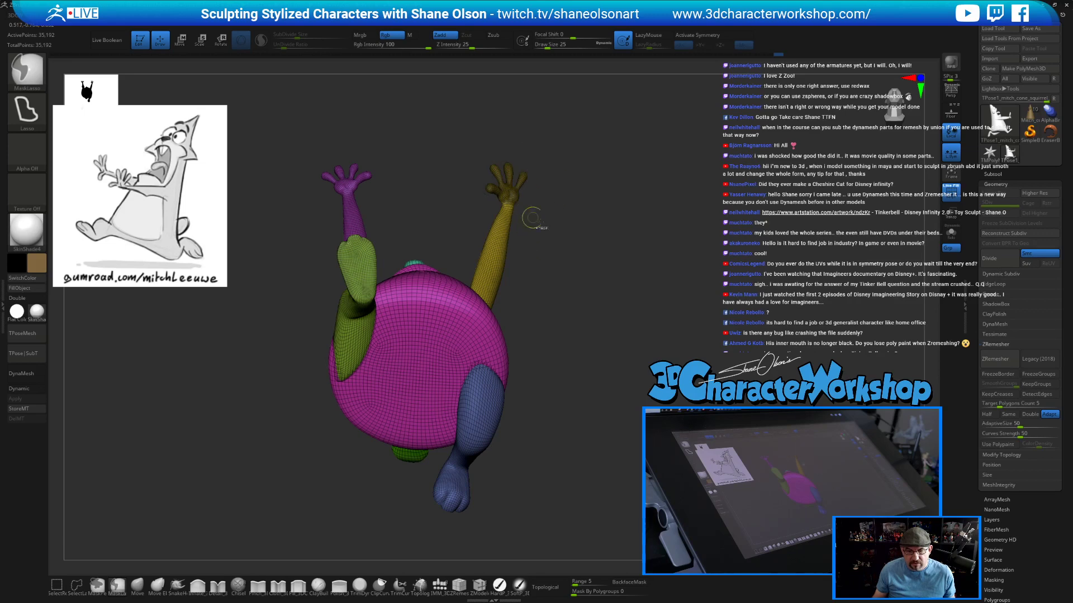
pyautogui.keyDown('ctrl'); pyautogui.click(523, 211); pyautogui.keyUp('ctrl')
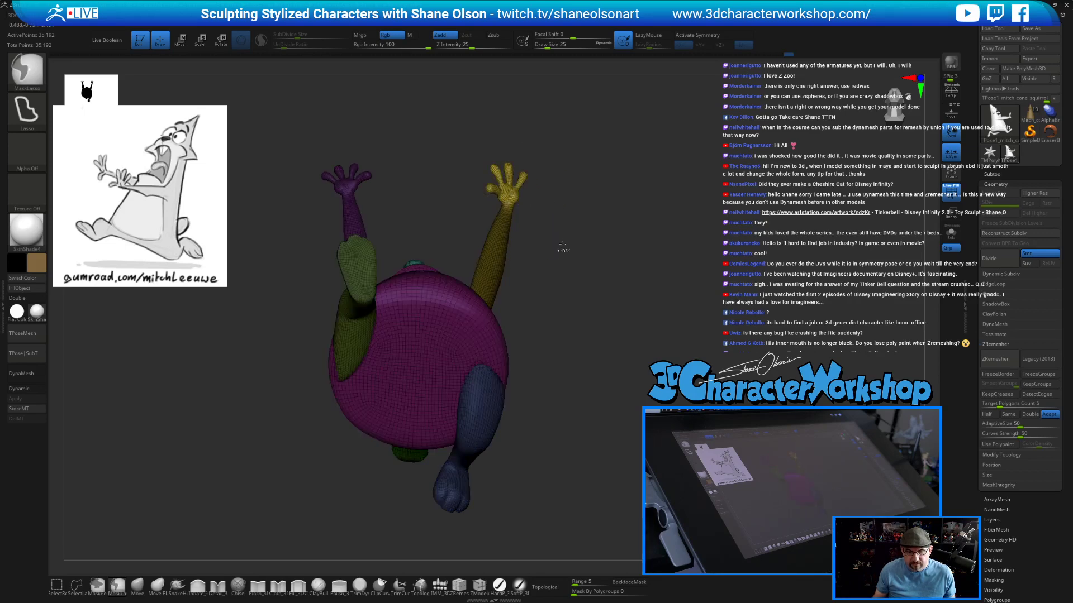
# Isolate the yellow hand with the mask and tilt it back about its wrist.
pyautogui.keyDown('ctrl'); pyautogui.click(564, 245); pyautogui.keyUp('ctrl')
pyautogui.moveTo(591, 216); pyautogui.dragTo(592, 253)
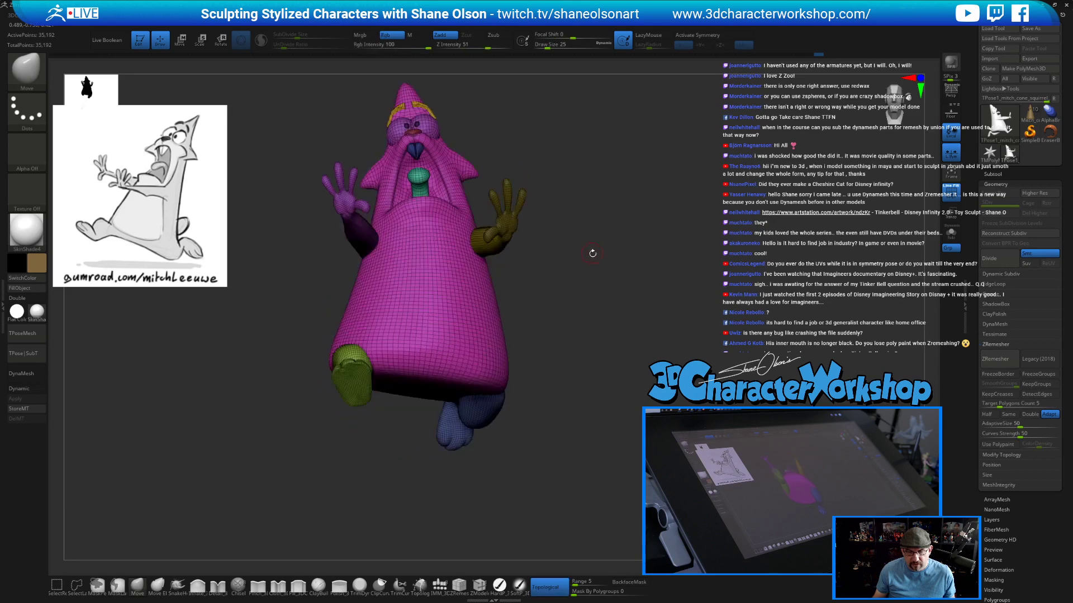
pyautogui.keyDown('ctrl'); pyautogui.click(619, 241); pyautogui.keyUp('ctrl')
pyautogui.keyDown('ctrl'); pyautogui.moveTo(620, 241); pyautogui.dragTo(620, 261, button='right'); pyautogui.keyUp('ctrl')
pyautogui.press('w')
pyautogui.moveTo(602, 248); pyautogui.dragTo(532, 225)
pyautogui.click(458, 175)
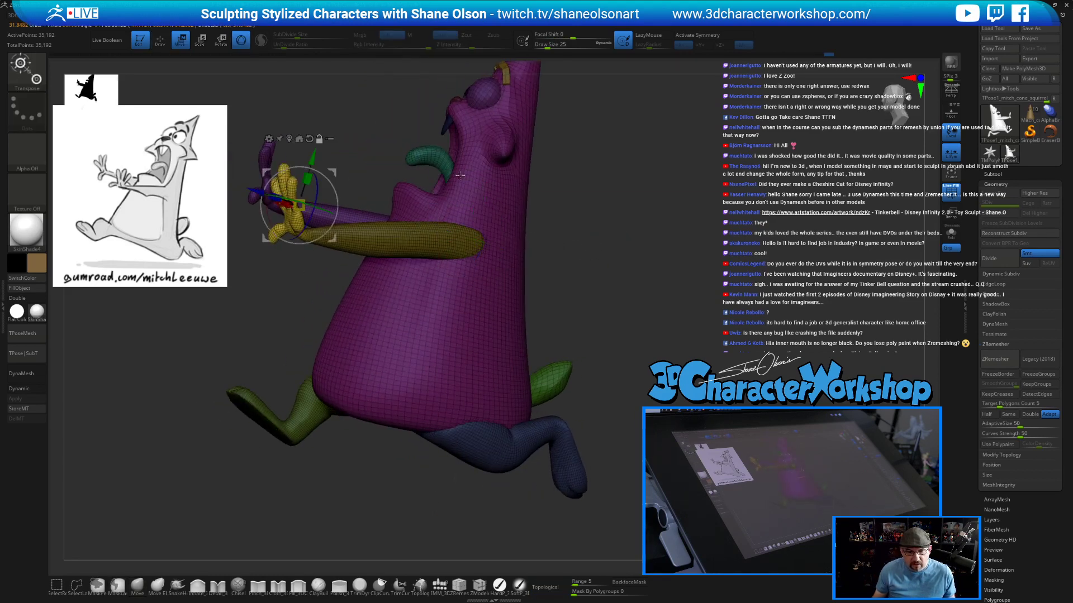
pyautogui.keyDown('alt'); pyautogui.moveTo(336, 173); pyautogui.dragTo(339, 202); pyautogui.keyUp('alt')
pyautogui.click(315, 168)
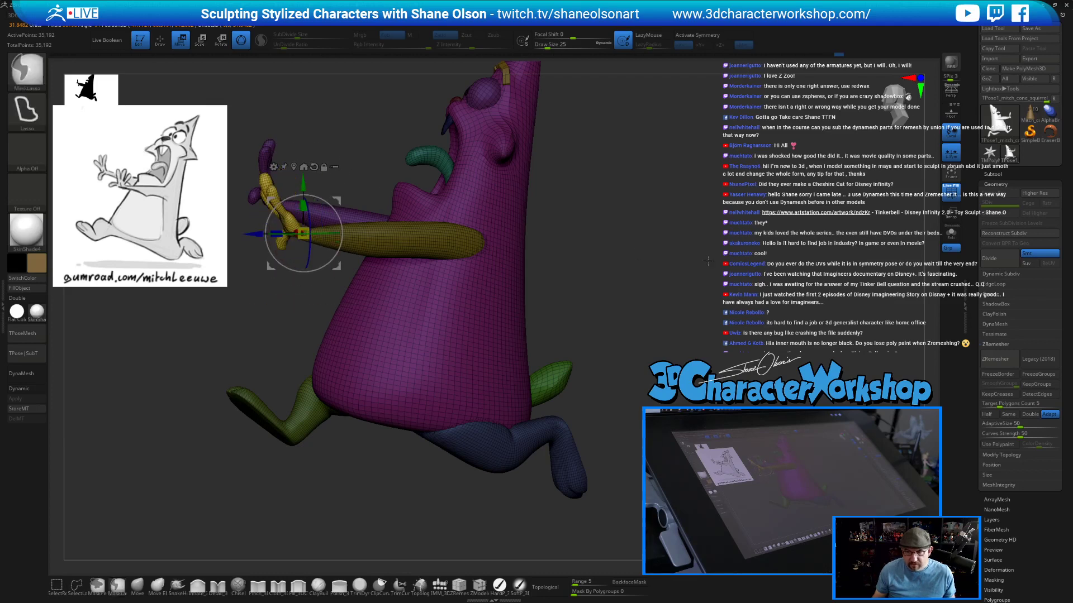
# Reset the transform gizmo's orientation at the yellow hand's wrist.
pyautogui.hotkey('ctrl', 'z')
pyautogui.click(324, 167)
pyautogui.keyDown('alt'); pyautogui.click(314, 167); pyautogui.keyUp('alt')
# Try to rotate the yellow hand about its wrist as seen from the front.
pyautogui.moveTo(313, 302); pyautogui.dragTo(614, 257)
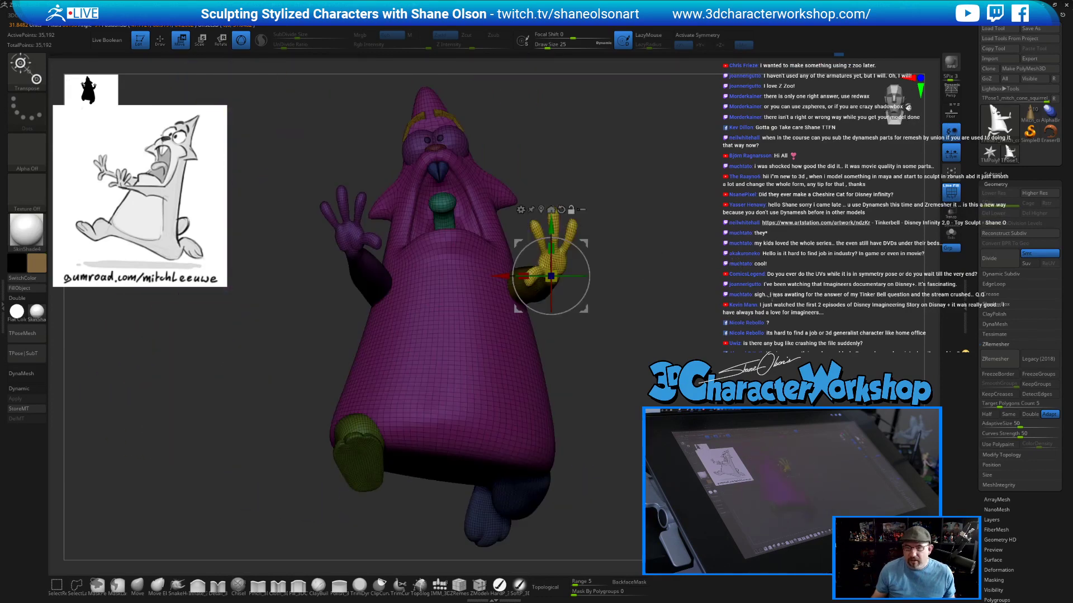
pyautogui.keyDown('alt'); pyautogui.moveTo(634, 320); pyautogui.dragTo(624, 337); pyautogui.keyUp('alt')
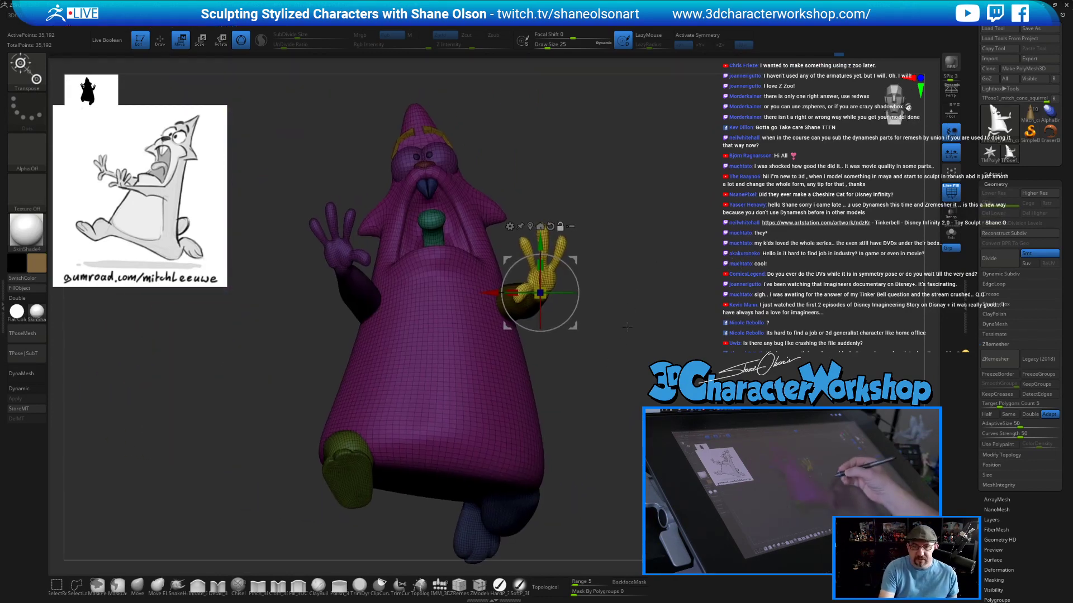
pyautogui.moveTo(613, 294); pyautogui.dragTo(611, 307)
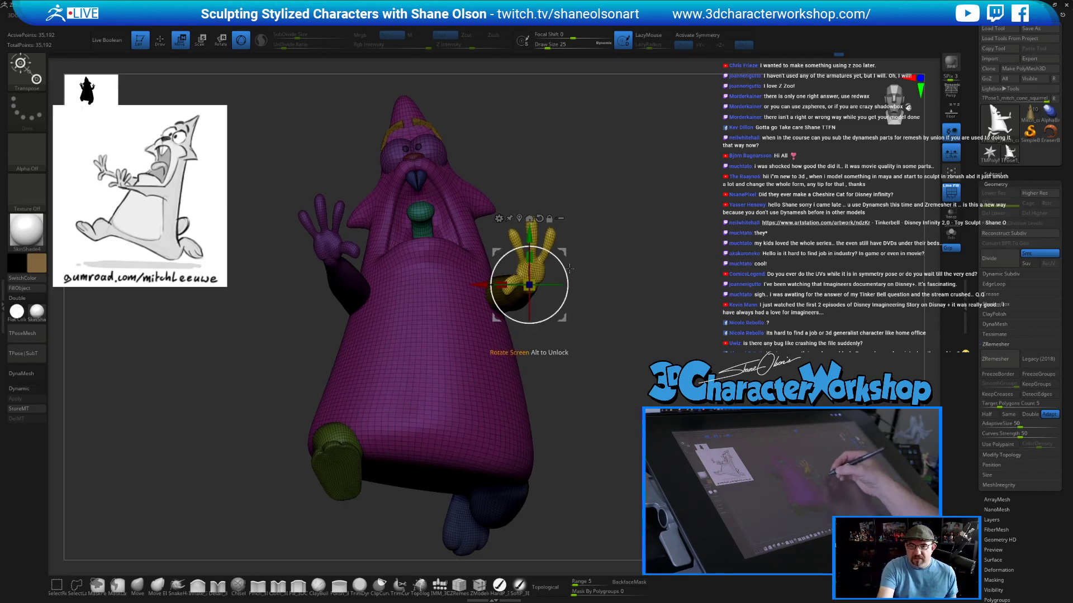
pyautogui.moveTo(568, 253)
pyautogui.mouseDown()
pyautogui.moveTo(566, 292)
pyautogui.moveTo(599, 263)
pyautogui.moveTo(579, 257)
pyautogui.moveTo(578, 244)
pyautogui.mouseUp()
pyautogui.hotkey('ctrl', 'z')
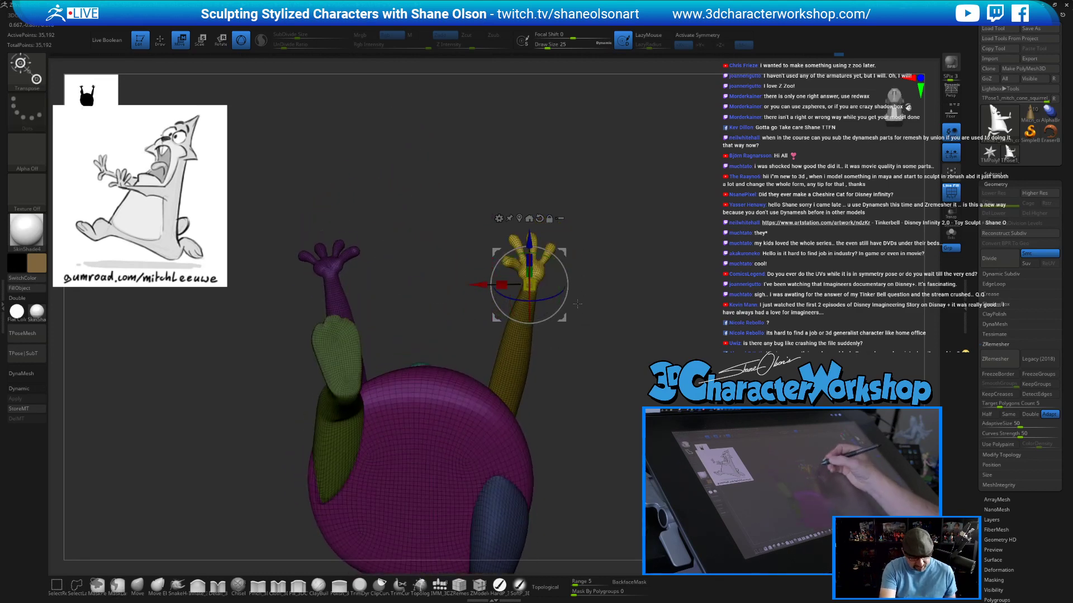
# Rotate the yellow hand outward about 22 degrees around its wrist, as seen from the front.
pyautogui.press('q')
pyautogui.press('ctrl')
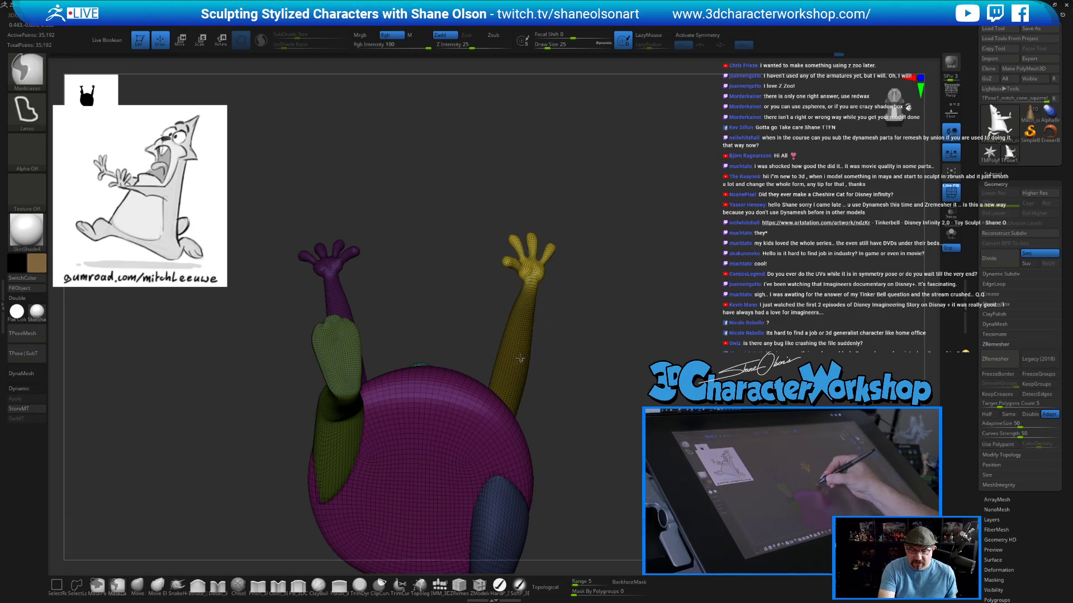
pyautogui.moveTo(543, 339); pyautogui.dragTo(544, 371)
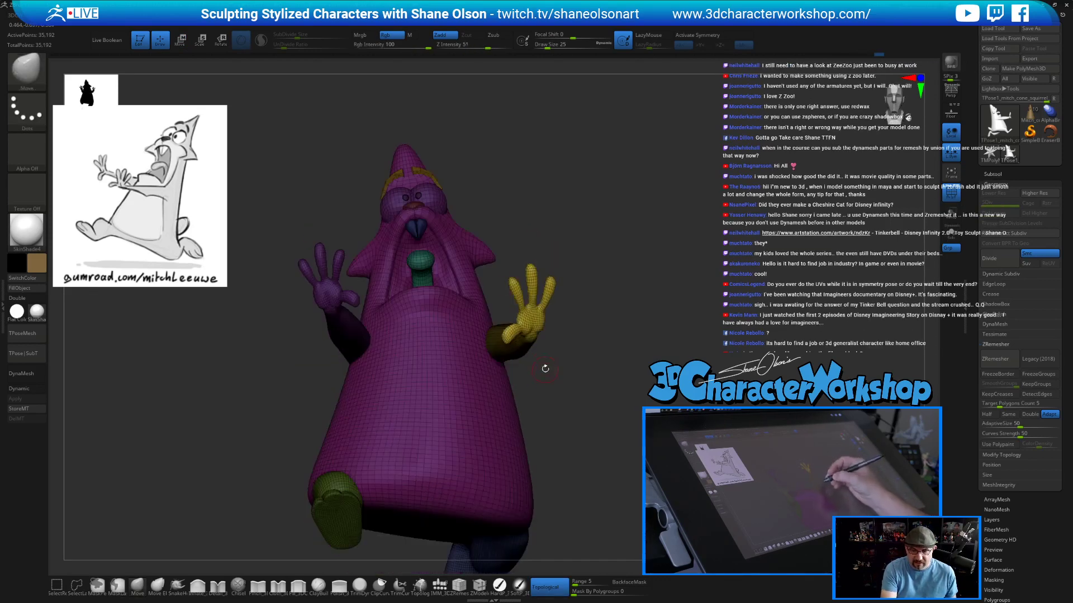
pyautogui.press('w')
pyautogui.moveTo(561, 327); pyautogui.dragTo(569, 336)
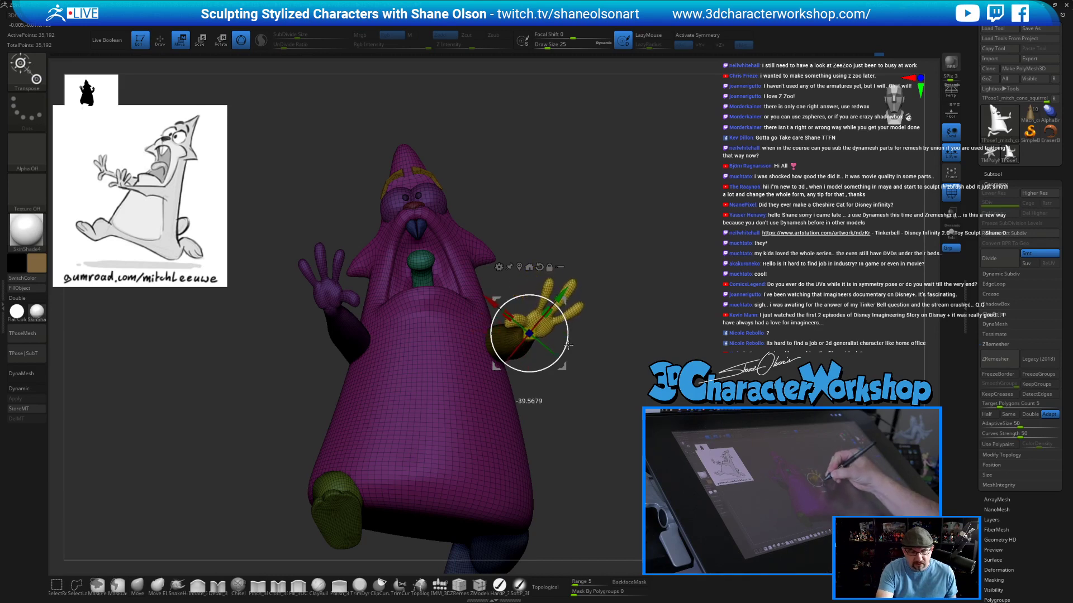
pyautogui.moveTo(569, 336); pyautogui.dragTo(575, 320)
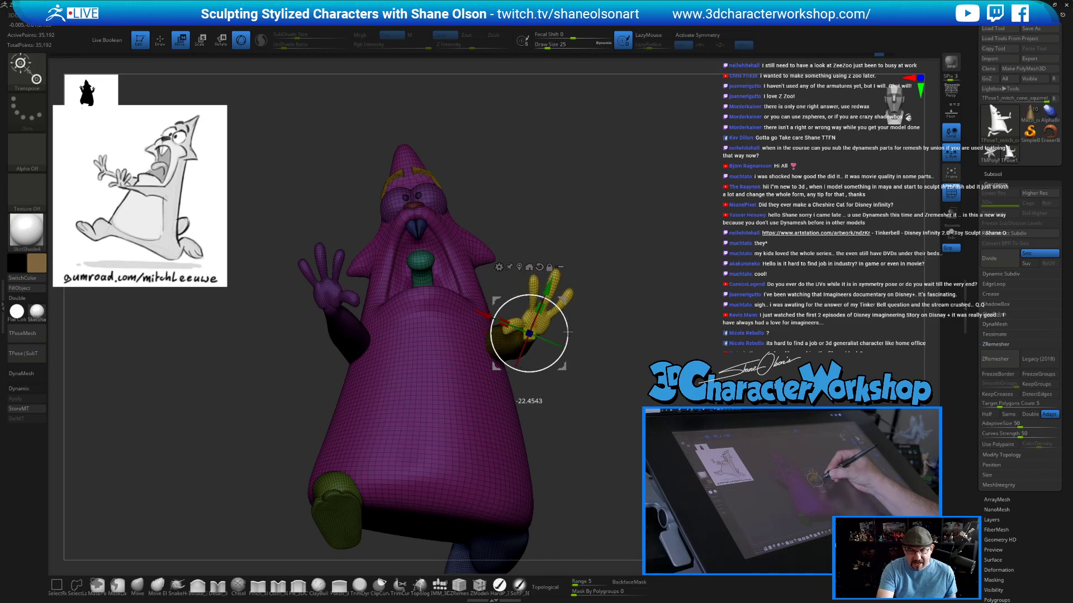
# Mask the head and upper torso with a soft edge, then invert the mask so only that region can be moved.
pyautogui.moveTo(596, 346); pyautogui.dragTo(581, 444)
pyautogui.keyDown('alt'); pyautogui.moveTo(530, 408); pyautogui.dragTo(472, 396); pyautogui.keyUp('alt')
pyautogui.moveTo(506, 204)
pyautogui.keyDown('ctrl'); pyautogui.mouseDown()
pyautogui.moveTo(579, 279)
pyautogui.moveTo(721, 367)
pyautogui.moveTo(721, 386)
pyautogui.moveTo(709, 344)
pyautogui.moveTo(706, 358)
pyautogui.moveTo(637, 331)
pyautogui.mouseUp(); pyautogui.keyUp('ctrl')
pyautogui.press('q')
pyautogui.moveTo(614, 248)
pyautogui.keyDown('ctrl'); pyautogui.mouseDown()
pyautogui.moveTo(584, 204)
pyautogui.moveTo(464, 246)
pyautogui.moveTo(475, 343)
pyautogui.moveTo(643, 369)
pyautogui.moveTo(644, 391)
pyautogui.moveTo(602, 353)
pyautogui.mouseUp(); pyautogui.keyUp('ctrl')
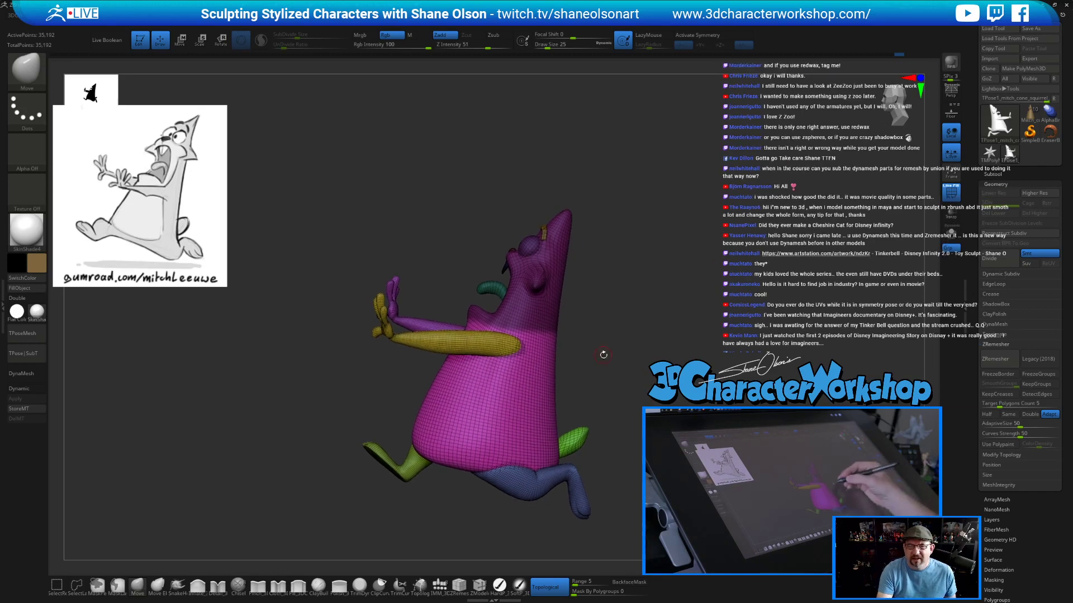
pyautogui.press('ctrl')
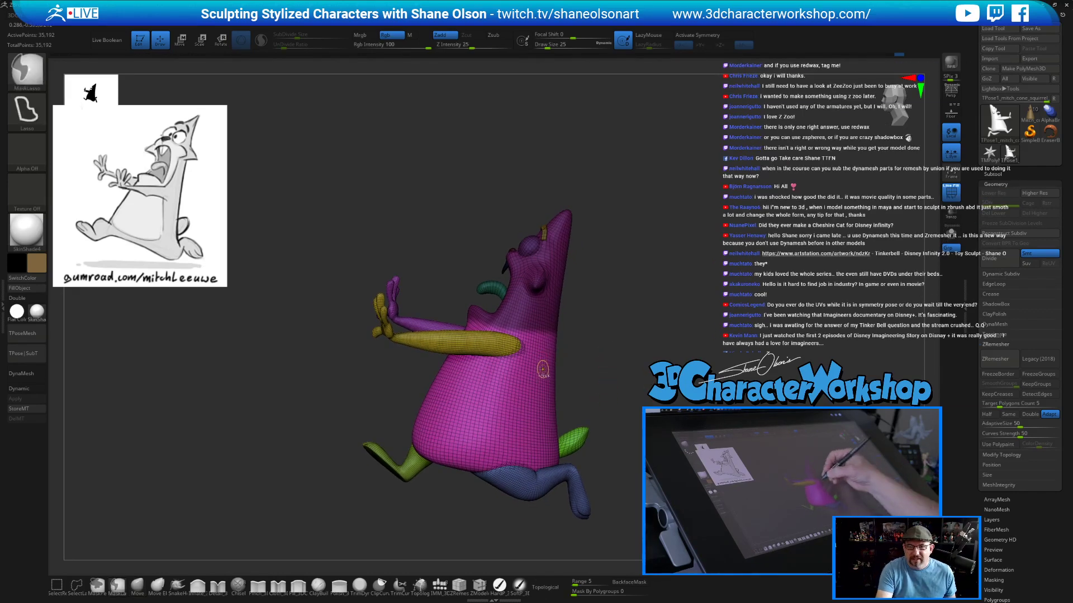
pyautogui.keyDown('ctrl'); pyautogui.click(602, 320); pyautogui.keyUp('ctrl')
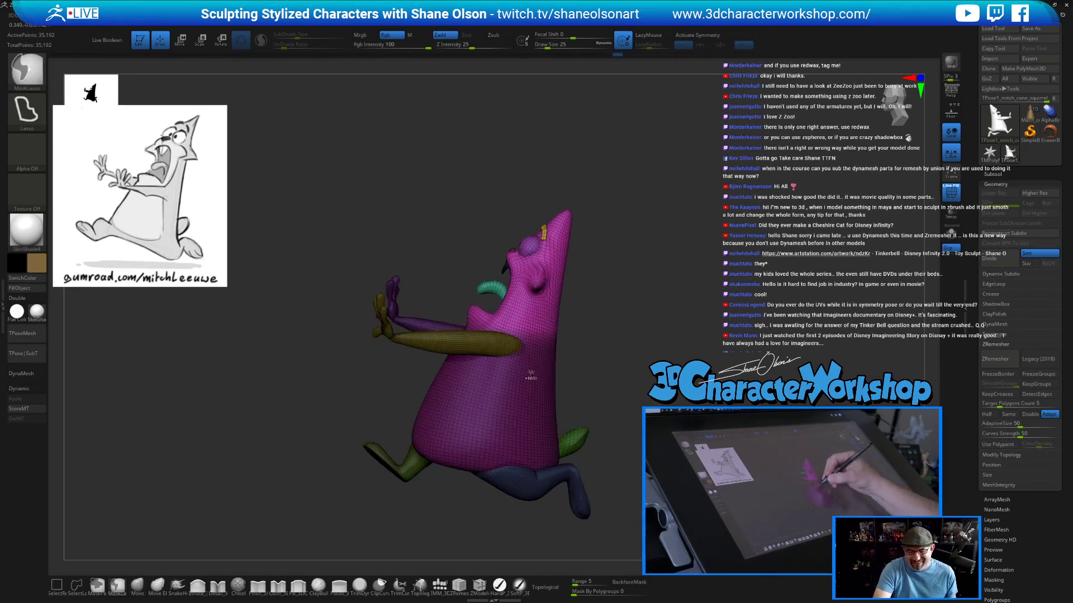
pyautogui.keyDown('ctrl'); pyautogui.moveTo(610, 396); pyautogui.dragTo(593, 362); pyautogui.keyUp('ctrl')
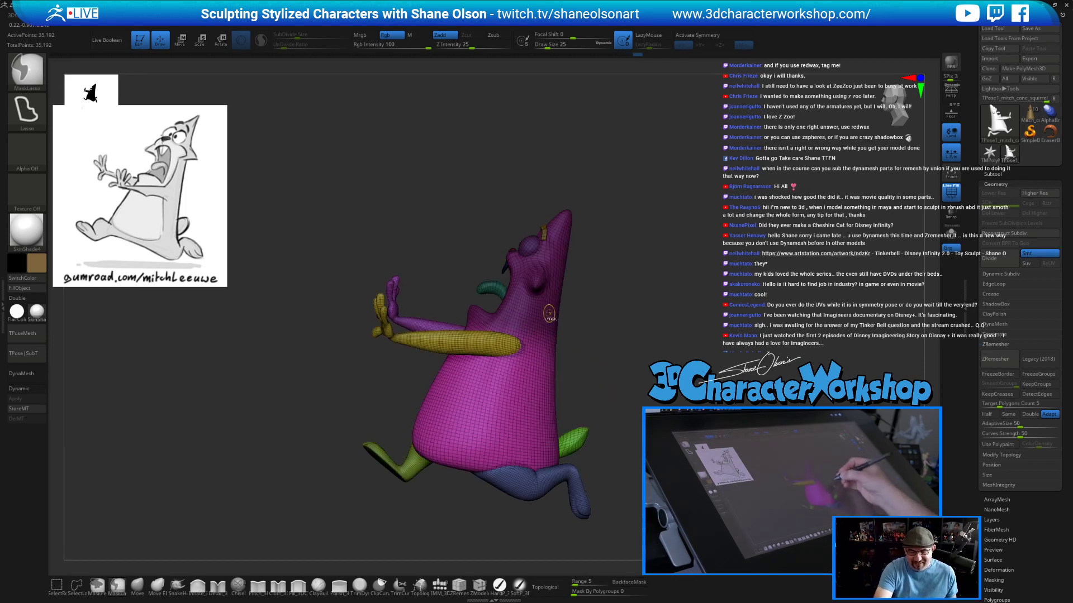
pyautogui.press('w')
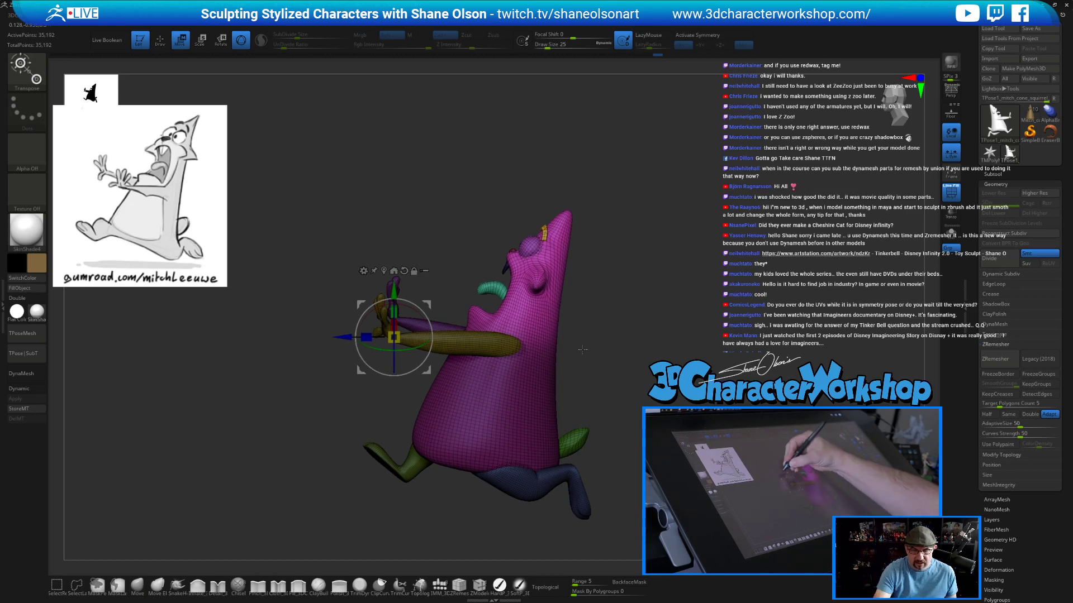
# Place the gizmo's pivot in the upper torso and twist the head and shoulders about 12 degrees to face more toward the viewer.
pyautogui.click(384, 270)
pyautogui.click(528, 227)
pyautogui.moveTo(540, 325); pyautogui.dragTo(545, 365)
pyautogui.click(529, 266)
pyautogui.moveTo(613, 345); pyautogui.dragTo(549, 310)
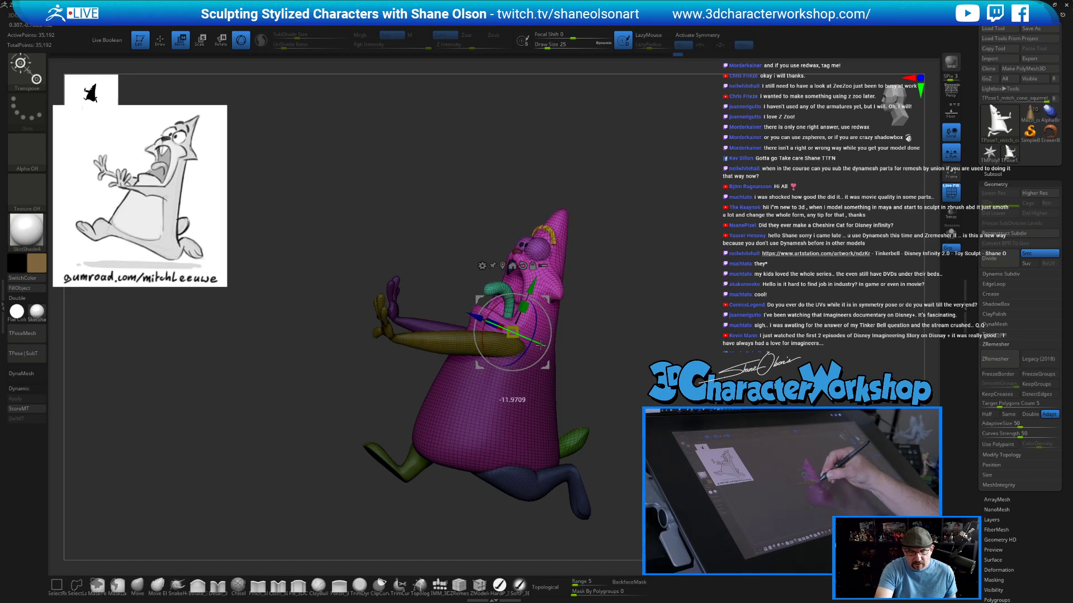
pyautogui.moveTo(622, 373); pyautogui.dragTo(579, 333)
pyautogui.moveTo(612, 300)
pyautogui.mouseDown()
pyautogui.moveTo(597, 311)
pyautogui.moveTo(619, 324)
pyautogui.moveTo(603, 326)
pyautogui.mouseUp()
# Reshape the tongue and open mouth with the Move brush, raising the draw size to 167.
pyautogui.press('q')
pyautogui.press('s')
pyautogui.click(653, 311)
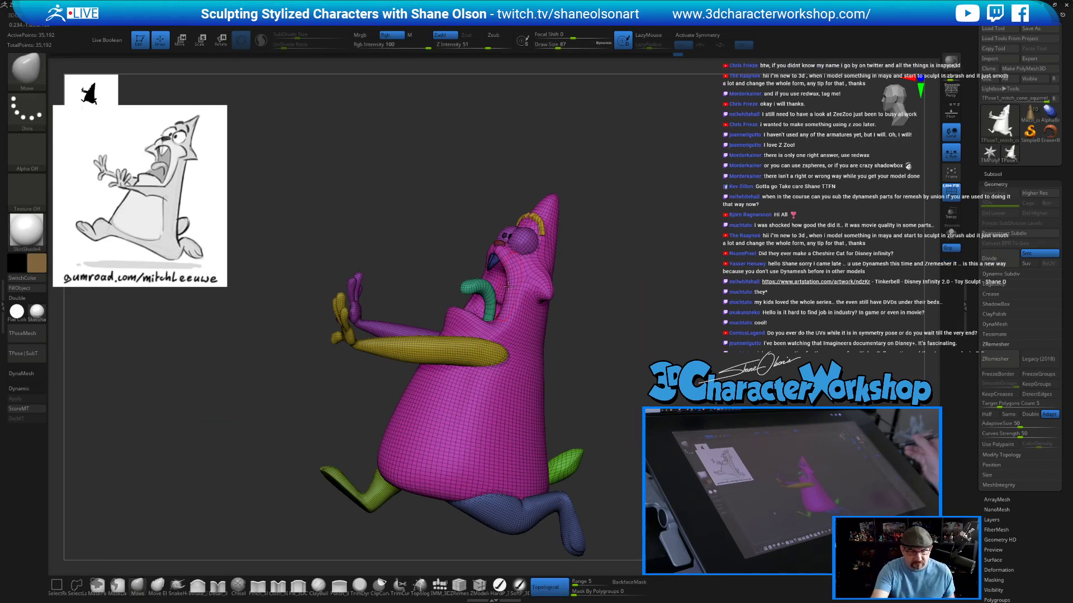
pyautogui.press('s')
pyautogui.moveTo(485, 289); pyautogui.dragTo(482, 299)
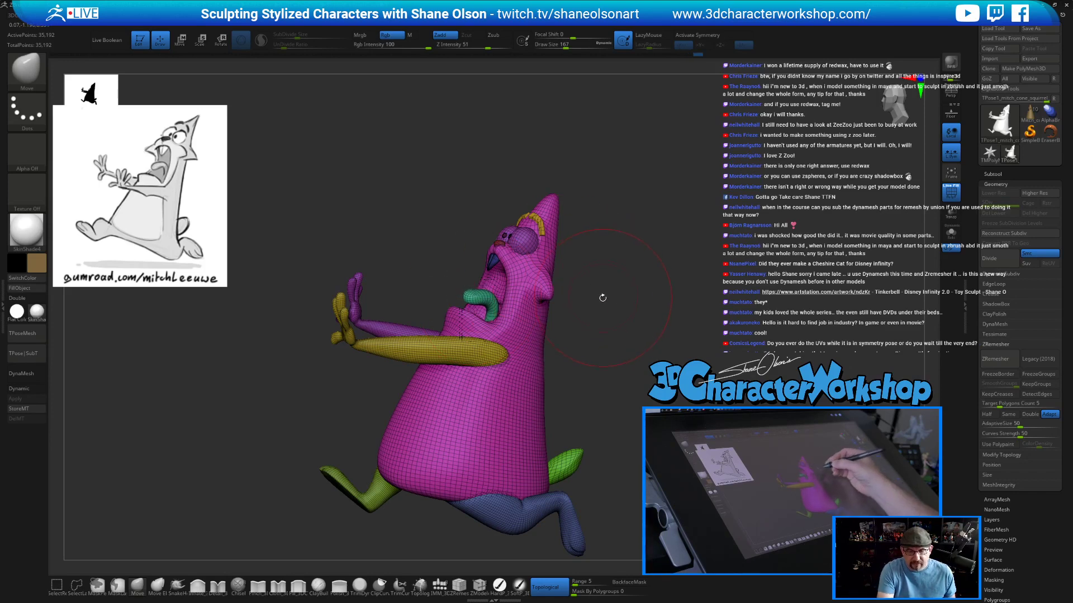
# Adjust the front contour of the belly with the Move brush at draw size 187.
pyautogui.moveTo(598, 283); pyautogui.dragTo(581, 286)
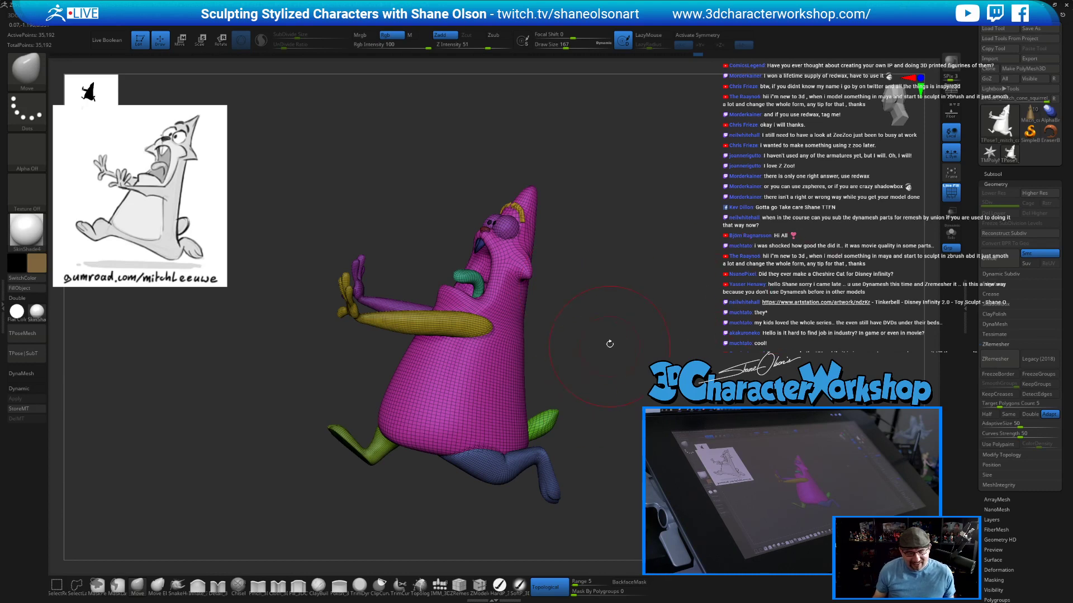
pyautogui.press('s')
pyautogui.moveTo(359, 379); pyautogui.dragTo(361, 378)
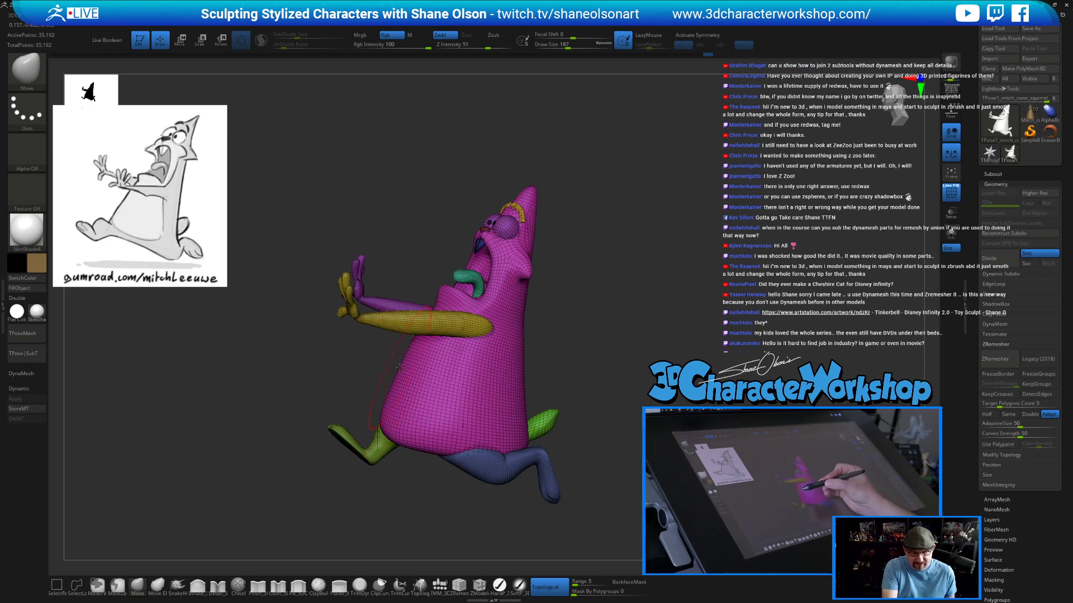
pyautogui.moveTo(399, 376); pyautogui.dragTo(391, 376, button='right')
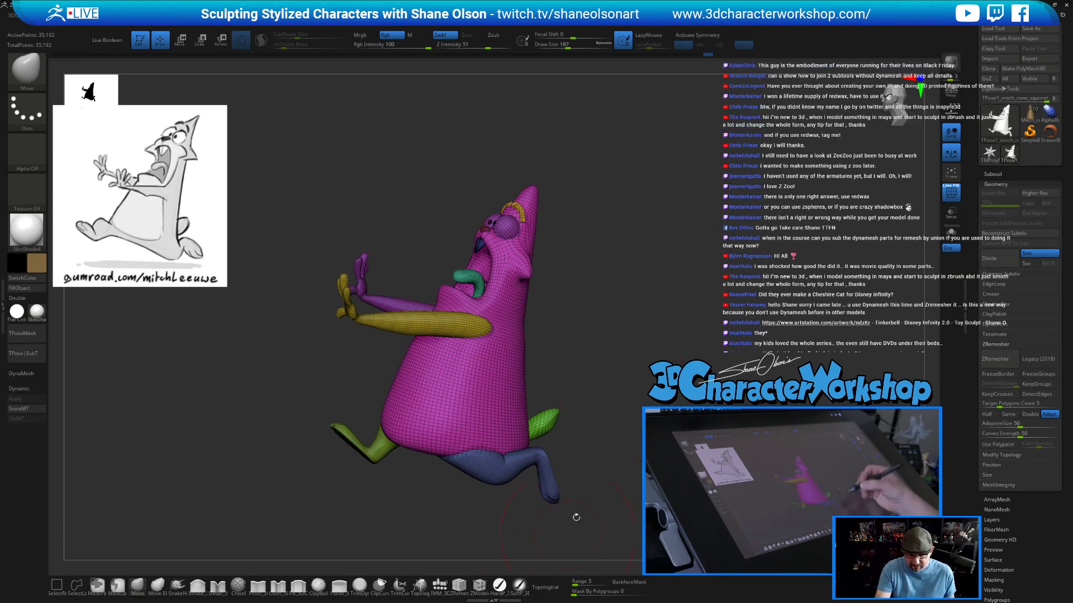
# Refine the form of the upper body with the Move brush at a smaller draw size.
pyautogui.moveTo(628, 404); pyautogui.dragTo(793, 358)
pyautogui.keyDown('alt'); pyautogui.moveTo(658, 347); pyautogui.dragTo(762, 377); pyautogui.keyUp('alt')
pyautogui.moveTo(425, 298); pyautogui.dragTo(429, 288)
pyautogui.press('s')
pyautogui.moveTo(484, 253)
pyautogui.mouseDown()
pyautogui.moveTo(434, 286)
pyautogui.moveTo(475, 265)
pyautogui.moveTo(525, 259)
pyautogui.moveTo(577, 332)
pyautogui.mouseUp()
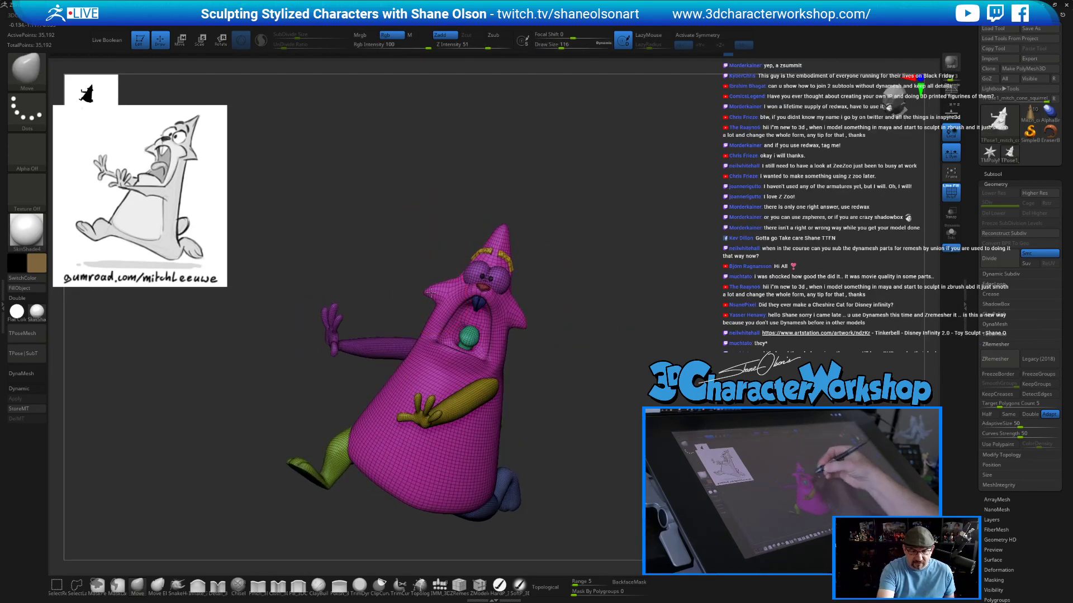
pyautogui.moveTo(596, 436); pyautogui.dragTo(656, 351)
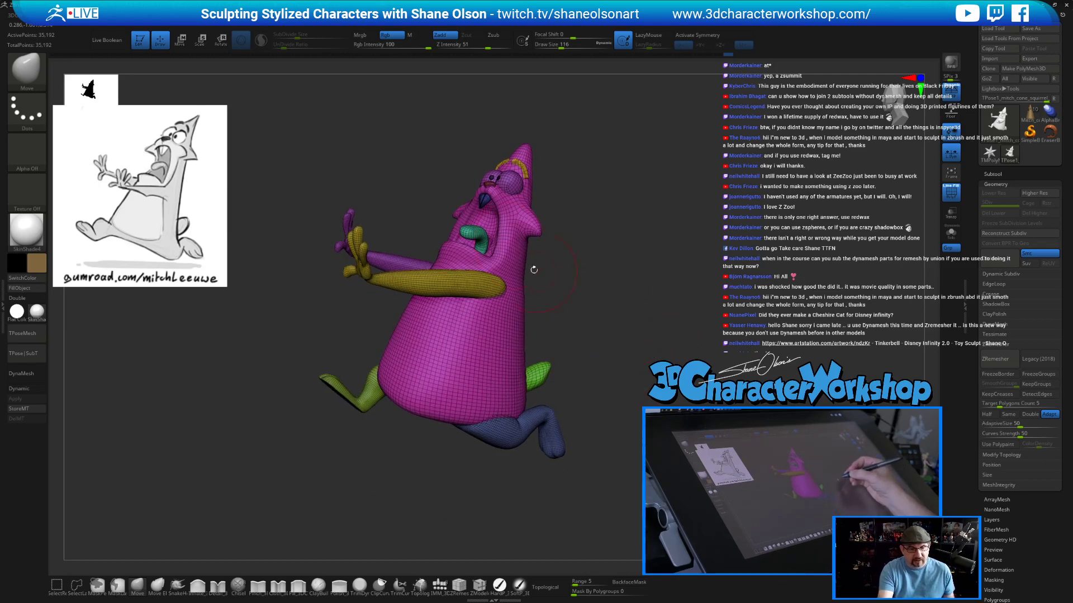
# Pull the nose and muzzle forward with the Move brush, varying the draw size between 120 and 167.
pyautogui.press('s')
pyautogui.moveTo(488, 196); pyautogui.dragTo(488, 193)
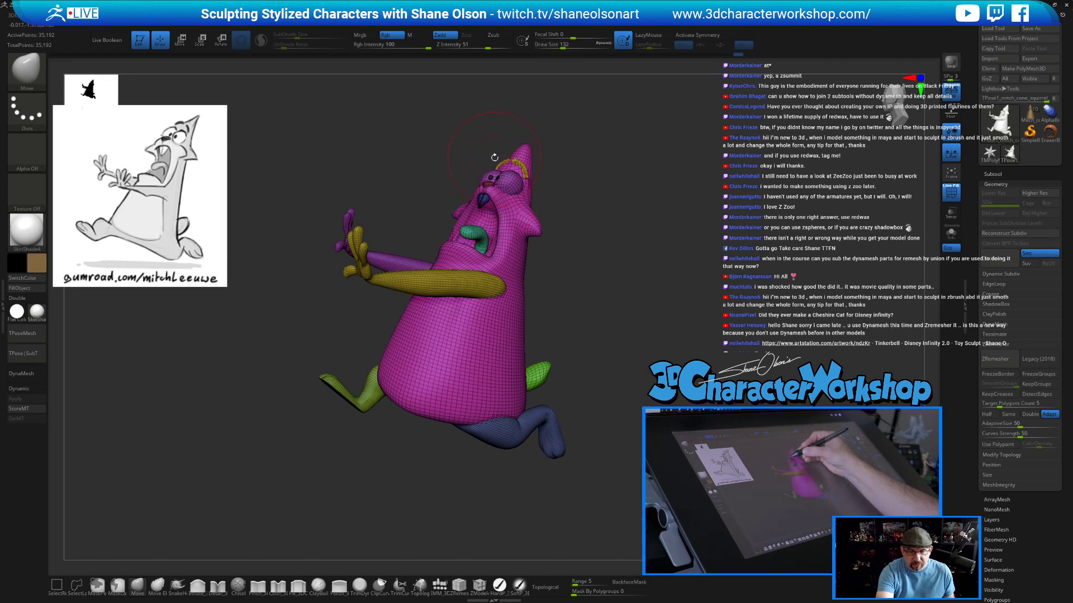
pyautogui.press('s')
pyautogui.moveTo(477, 197); pyautogui.dragTo(482, 196)
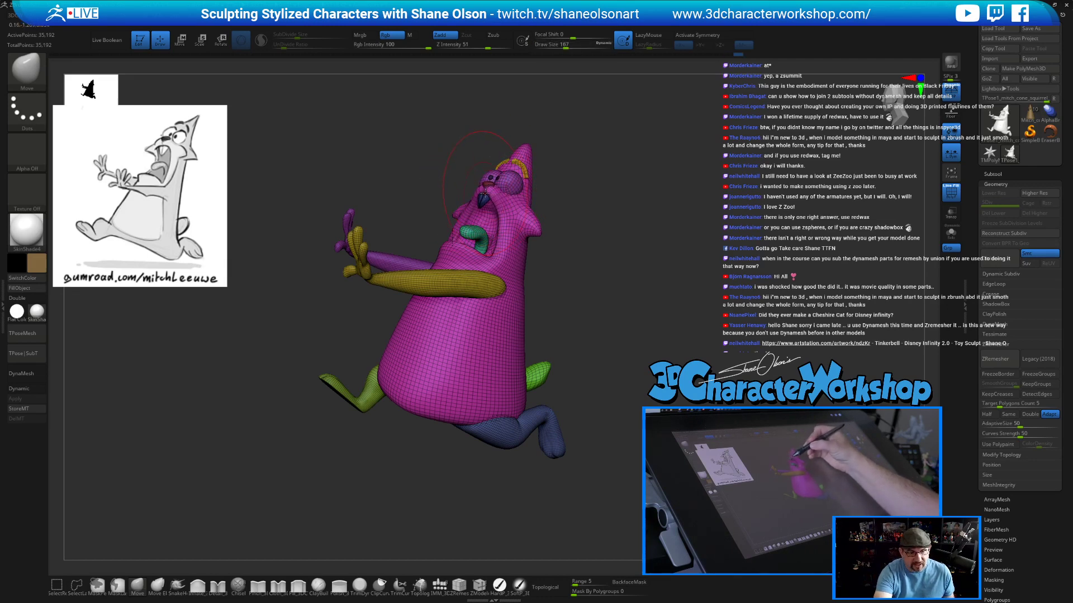
pyautogui.press('s')
pyautogui.moveTo(477, 193); pyautogui.dragTo(470, 193)
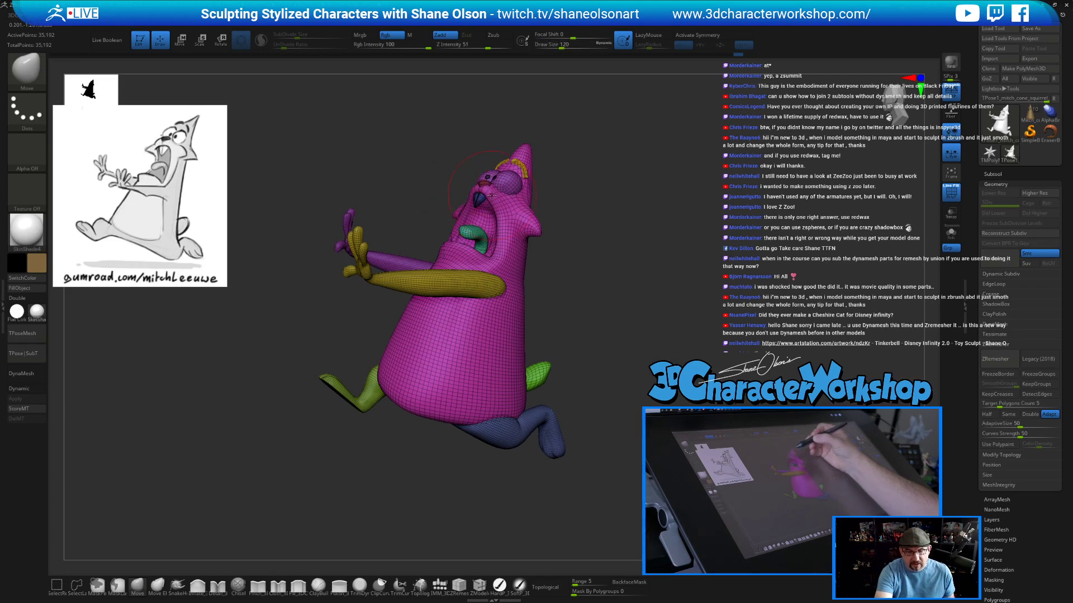
pyautogui.press('s')
# Sweep the pointed ear backward with the Move brush, reducing the draw size from 149 to 104.
pyautogui.moveTo(544, 128)
pyautogui.mouseDown()
pyautogui.moveTo(545, 179)
pyautogui.moveTo(514, 205)
pyautogui.mouseUp()
pyautogui.press('s')
pyautogui.press('s')
pyautogui.press('s')
pyautogui.moveTo(512, 169)
pyautogui.mouseDown()
pyautogui.moveTo(495, 195)
pyautogui.moveTo(512, 169)
pyautogui.mouseUp()
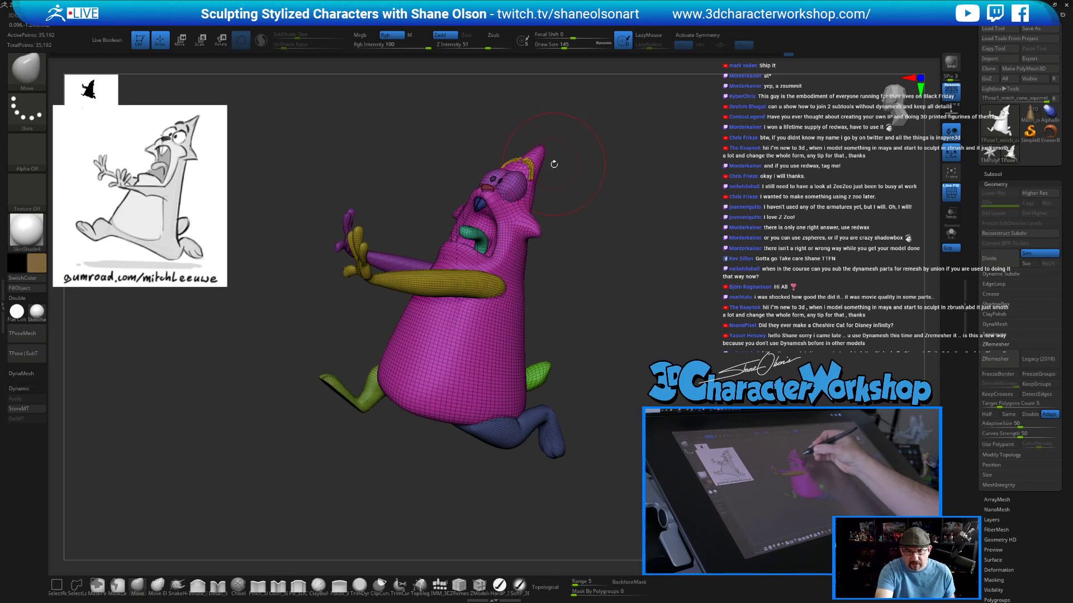
pyautogui.press('s')
pyautogui.moveTo(553, 163); pyautogui.dragTo(552, 163)
pyautogui.moveTo(553, 163); pyautogui.dragTo(549, 162, button='right')
pyautogui.press('s')
pyautogui.moveTo(555, 163); pyautogui.dragTo(553, 164)
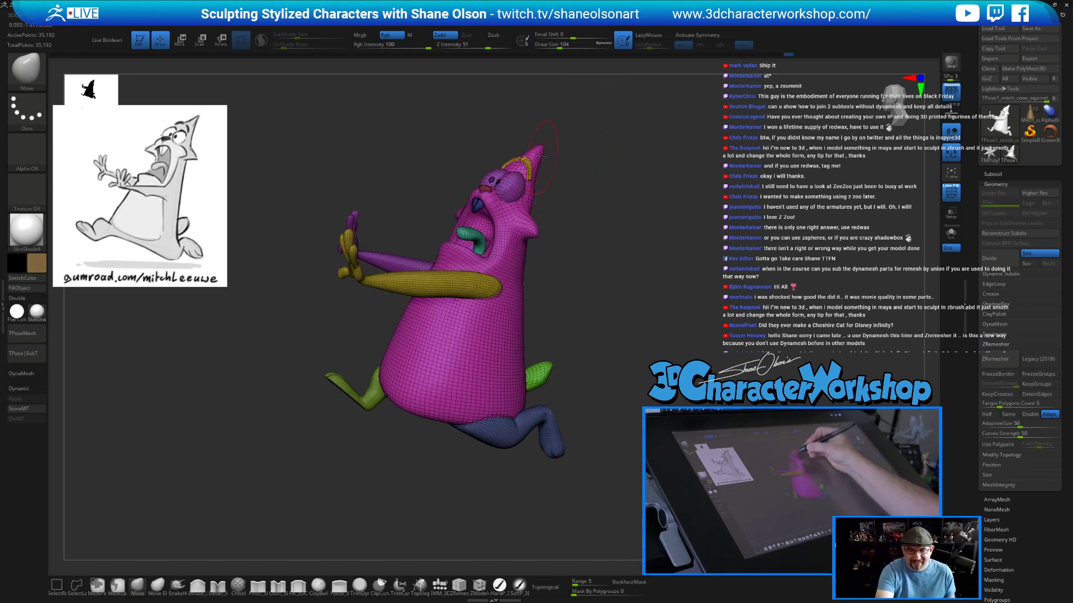
# Turn on the Topological option and reshape the muzzle beside the nose with the Move brush at draw size 56.
pyautogui.moveTo(545, 180); pyautogui.dragTo(545, 211)
pyautogui.moveTo(589, 266)
pyautogui.mouseDown()
pyautogui.moveTo(623, 286)
pyautogui.moveTo(584, 237)
pyautogui.moveTo(579, 271)
pyautogui.moveTo(586, 229)
pyautogui.mouseUp()
pyautogui.press('s')
pyautogui.press('s')
pyautogui.press('s')
pyautogui.moveTo(509, 182); pyautogui.dragTo(513, 182)
pyautogui.click(544, 587)
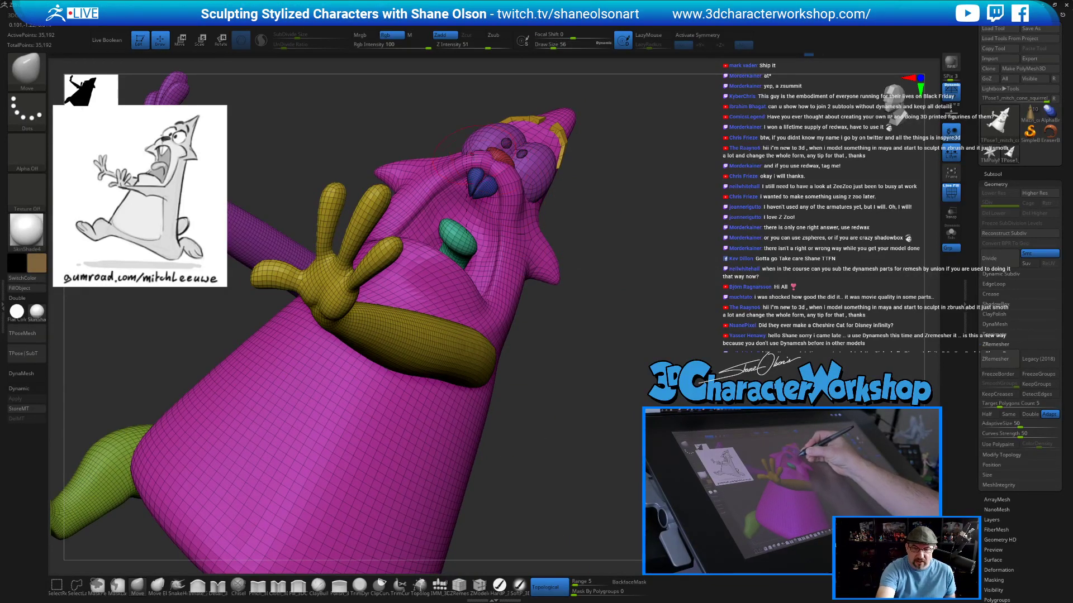
pyautogui.moveTo(469, 145); pyautogui.dragTo(463, 149)
# Adjust the forward green leg with the Move brush at draw size 104, then switch to the Inflate brush.
pyautogui.moveTo(604, 290); pyautogui.dragTo(531, 193)
pyautogui.moveTo(602, 309); pyautogui.dragTo(638, 368)
pyautogui.press('f')
pyautogui.moveTo(607, 231)
pyautogui.mouseDown()
pyautogui.moveTo(590, 285)
pyautogui.moveTo(534, 262)
pyautogui.mouseUp()
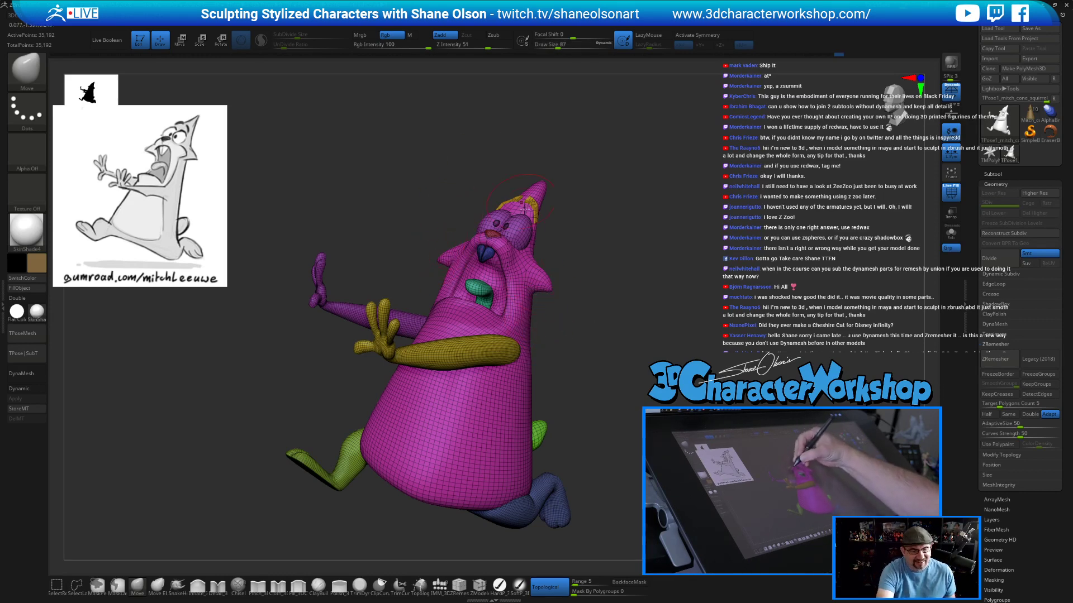
pyautogui.moveTo(631, 398); pyautogui.dragTo(627, 395)
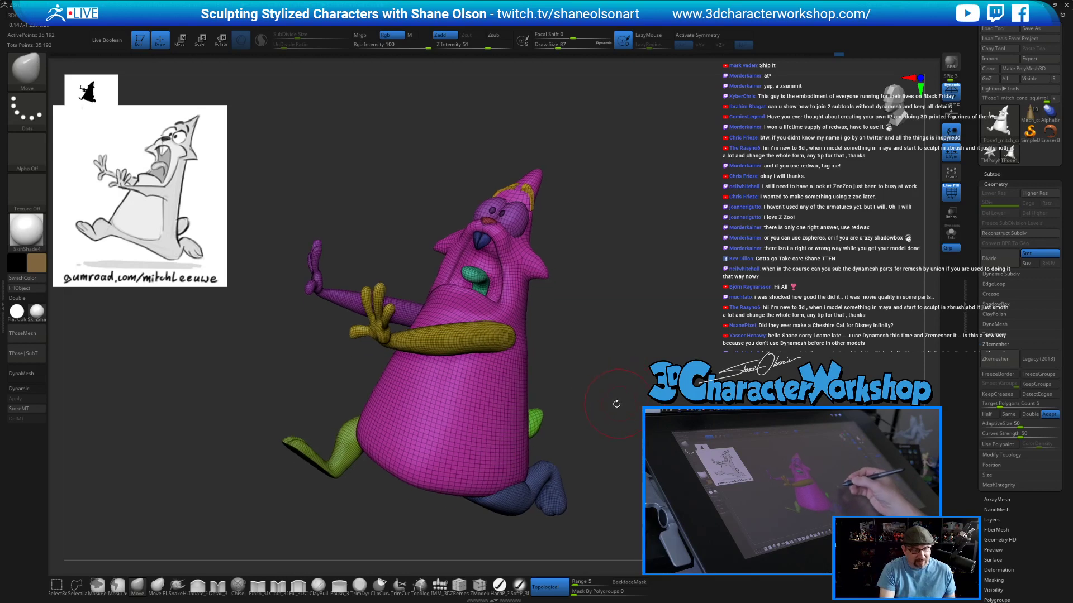
pyautogui.press('s')
pyautogui.moveTo(325, 401); pyautogui.dragTo(327, 401)
pyautogui.moveTo(334, 445); pyautogui.dragTo(329, 443)
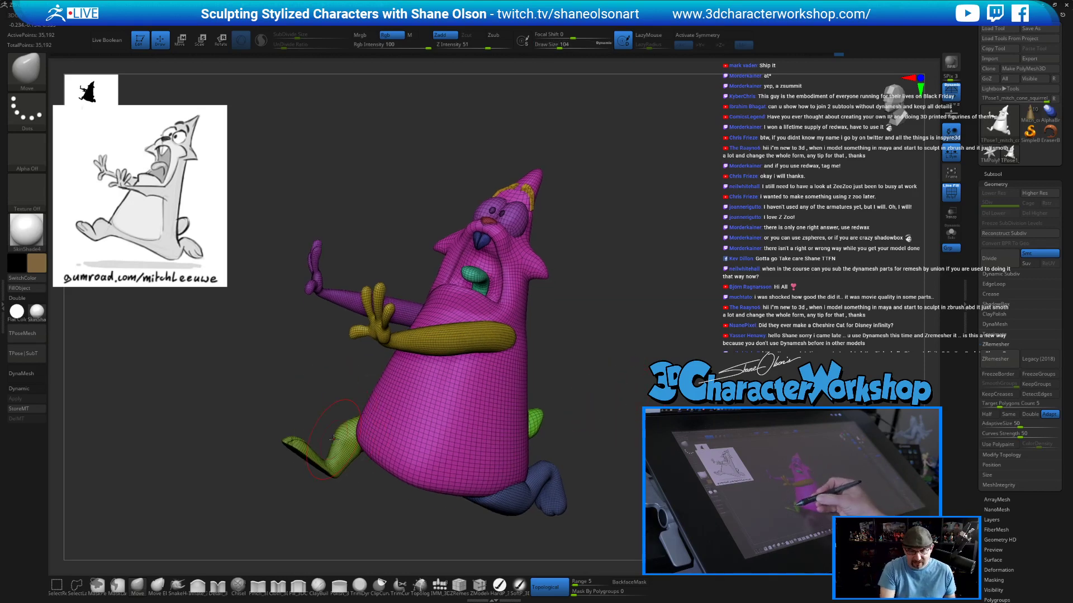
pyautogui.moveTo(361, 482); pyautogui.dragTo(355, 483)
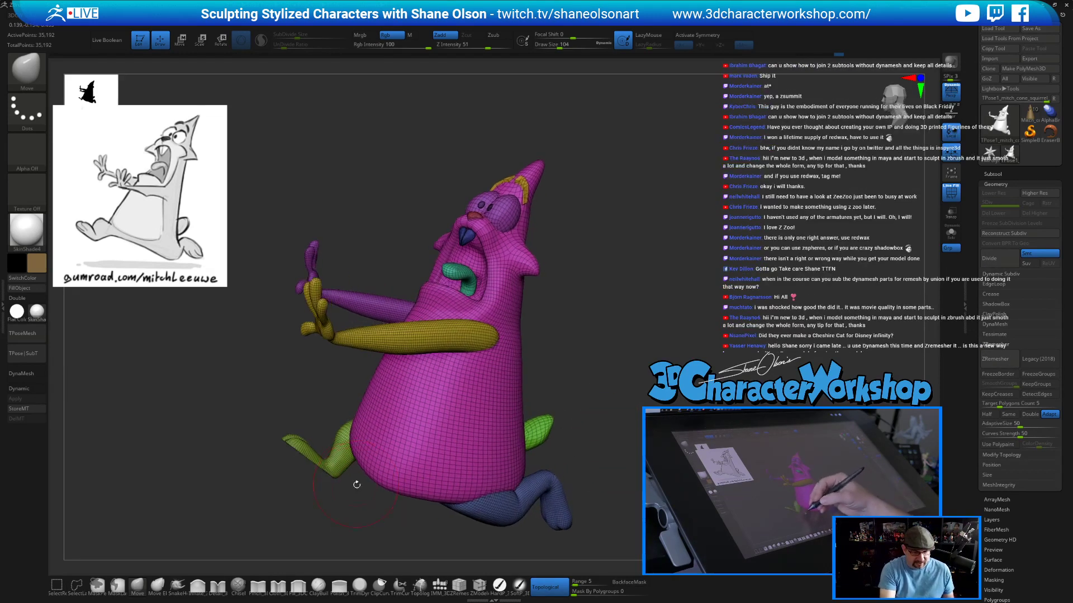
pyautogui.click(199, 586)
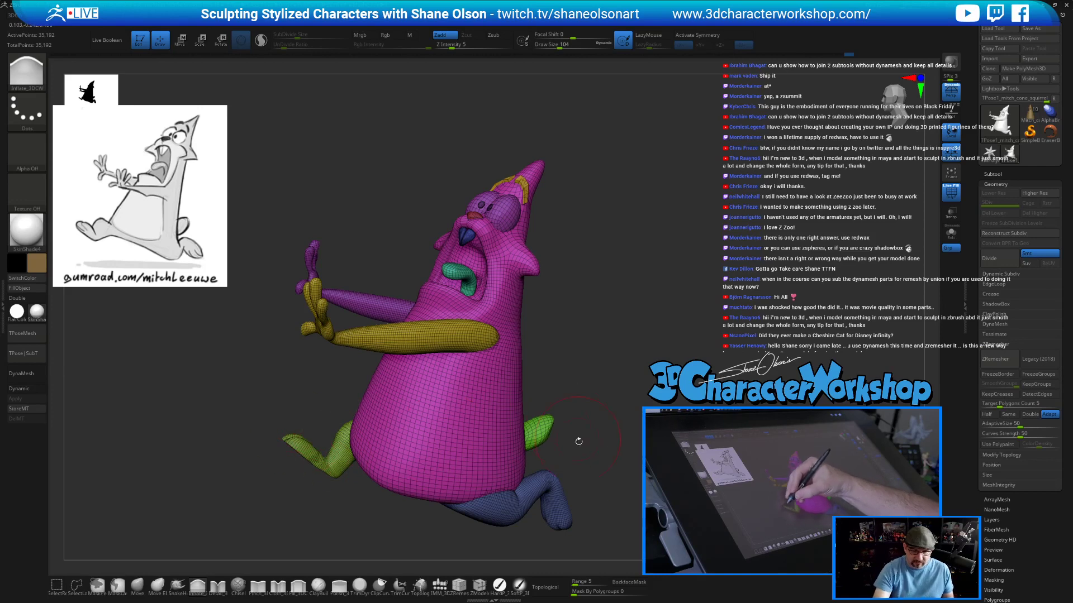
# Thicken the isolated forward green leg with the Inflate brush, then restore the full model and inflate the blue rear leg.
pyautogui.moveTo(586, 494); pyautogui.dragTo(547, 495)
pyautogui.moveTo(609, 481); pyautogui.dragTo(617, 479)
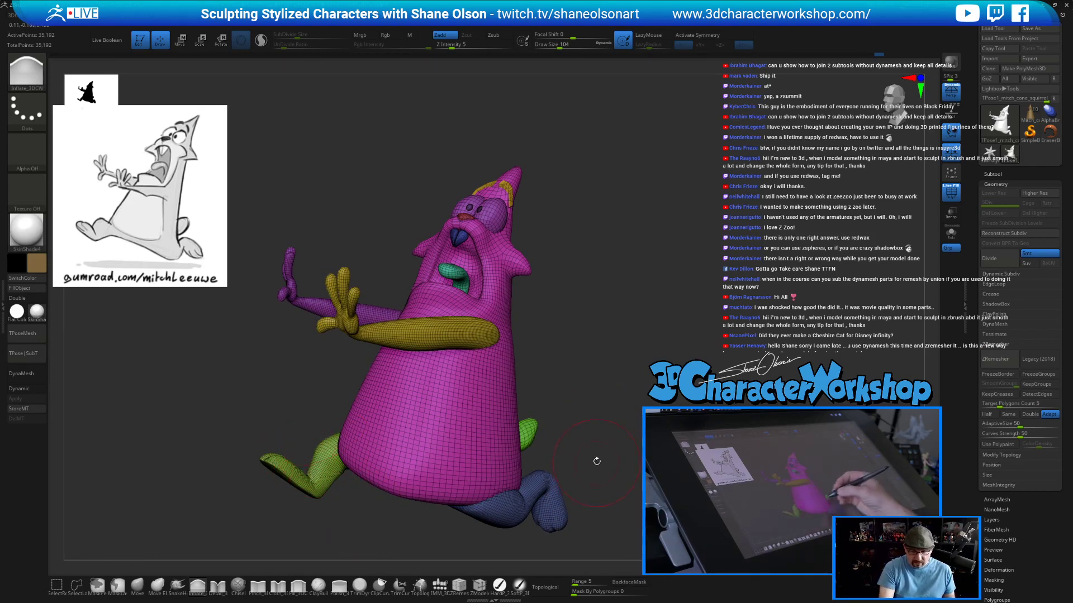
pyautogui.keyDown('ctrl'); pyautogui.keyDown('shift'); pyautogui.click(316, 441); pyautogui.keyUp('shift'); pyautogui.keyUp('ctrl')
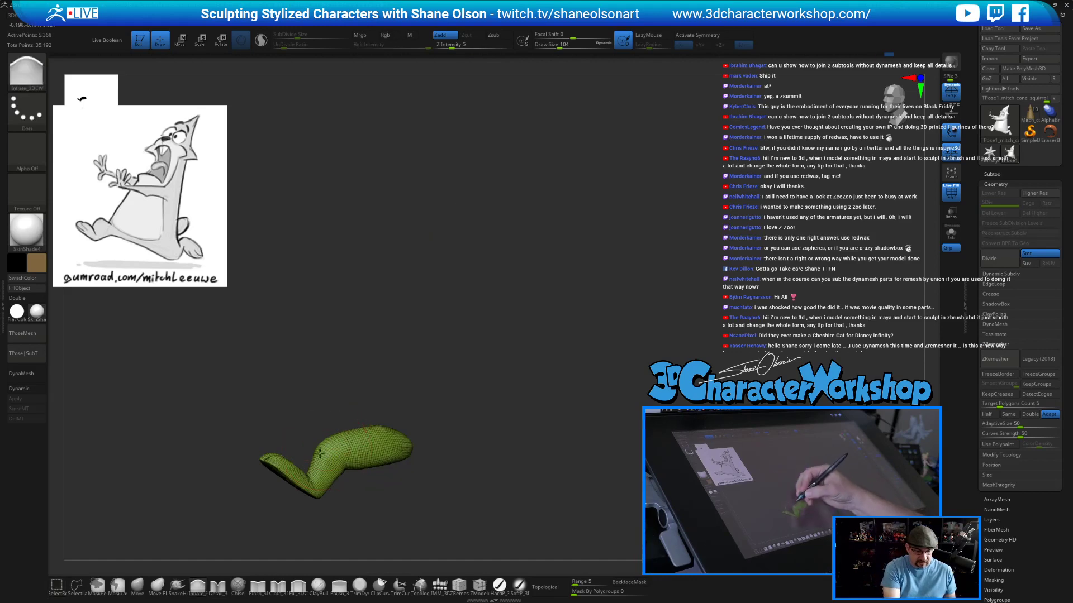
pyautogui.moveTo(317, 447)
pyautogui.mouseDown()
pyautogui.moveTo(335, 447)
pyautogui.moveTo(313, 456)
pyautogui.mouseUp()
pyautogui.keyDown('ctrl'); pyautogui.keyDown('shift'); pyautogui.click(440, 478); pyautogui.keyUp('shift'); pyautogui.keyUp('ctrl')
pyautogui.moveTo(439, 477); pyautogui.dragTo(493, 496)
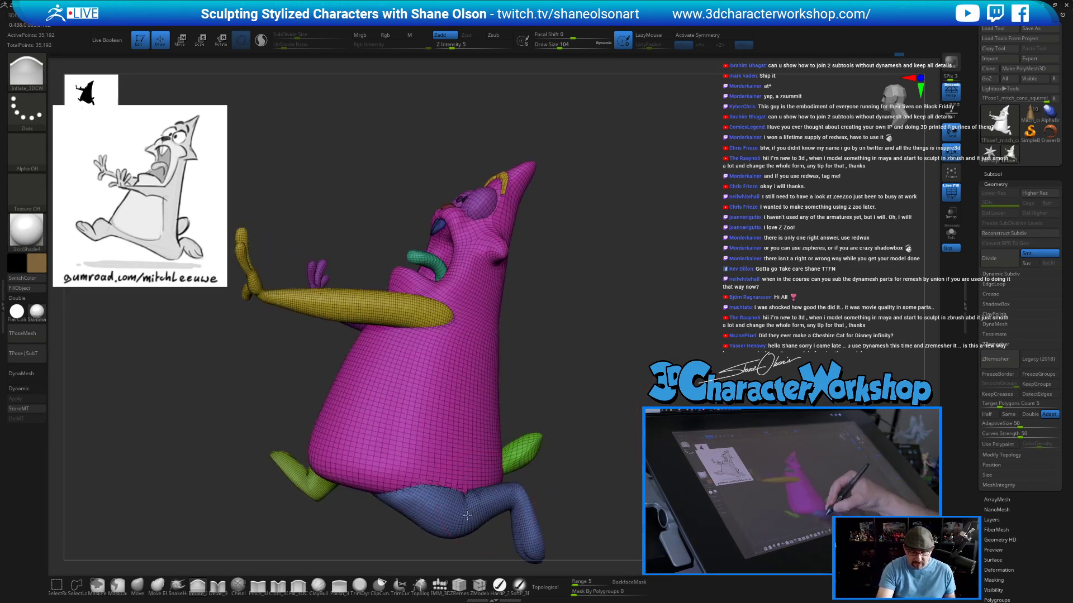
pyautogui.moveTo(613, 479); pyautogui.dragTo(618, 436)
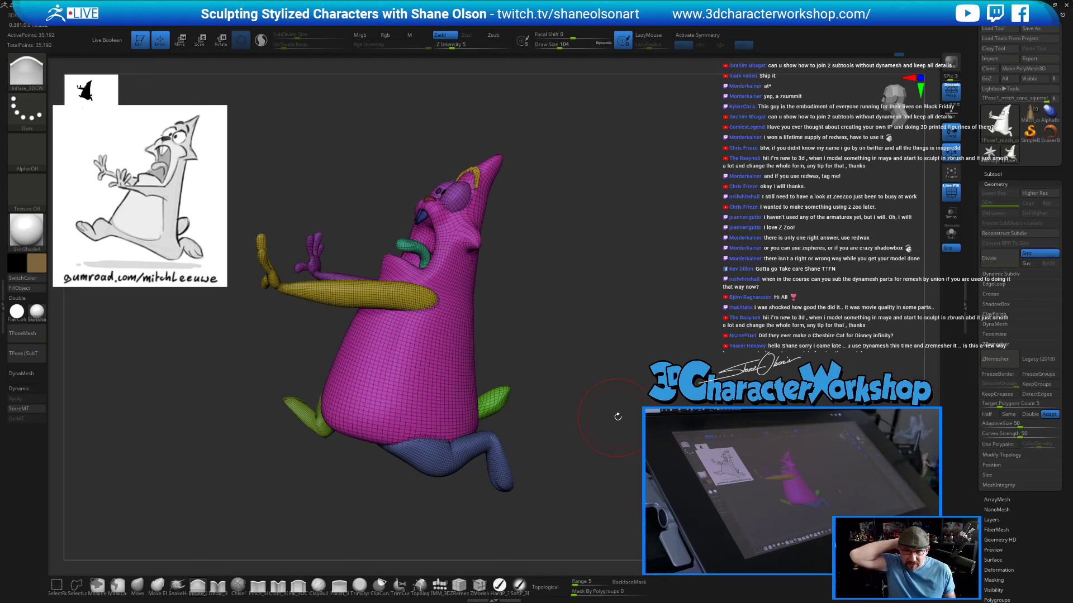
# Switch to the Move brush at draw size 51 and check the posed figure from the side.
pyautogui.press('s')
pyautogui.moveTo(681, 350)
pyautogui.mouseDown()
pyautogui.moveTo(620, 318)
pyautogui.moveTo(661, 307)
pyautogui.moveTo(627, 303)
pyautogui.moveTo(630, 294)
pyautogui.moveTo(547, 233)
pyautogui.moveTo(570, 318)
pyautogui.moveTo(585, 330)
pyautogui.moveTo(473, 307)
pyautogui.mouseUp()
pyautogui.press('s')
pyautogui.click(137, 586)
pyautogui.press('s')
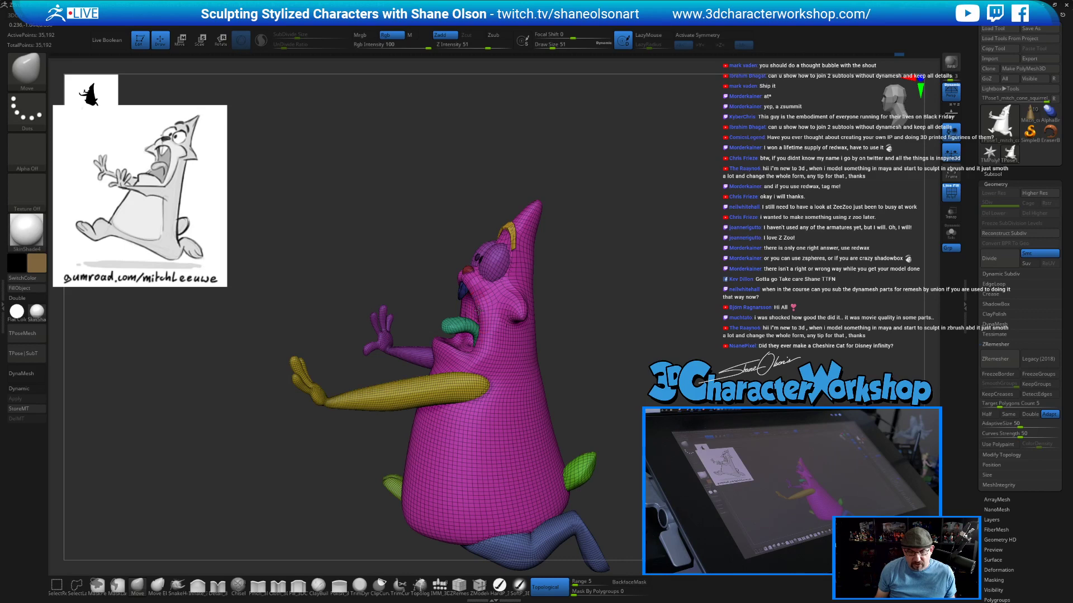
pyautogui.moveTo(607, 286); pyautogui.dragTo(645, 306)
# Hide the polyframe, save the TPose mesh under its suggested file name, and transfer the pose back to the subtools.
pyautogui.hotkey('shift', 'f')
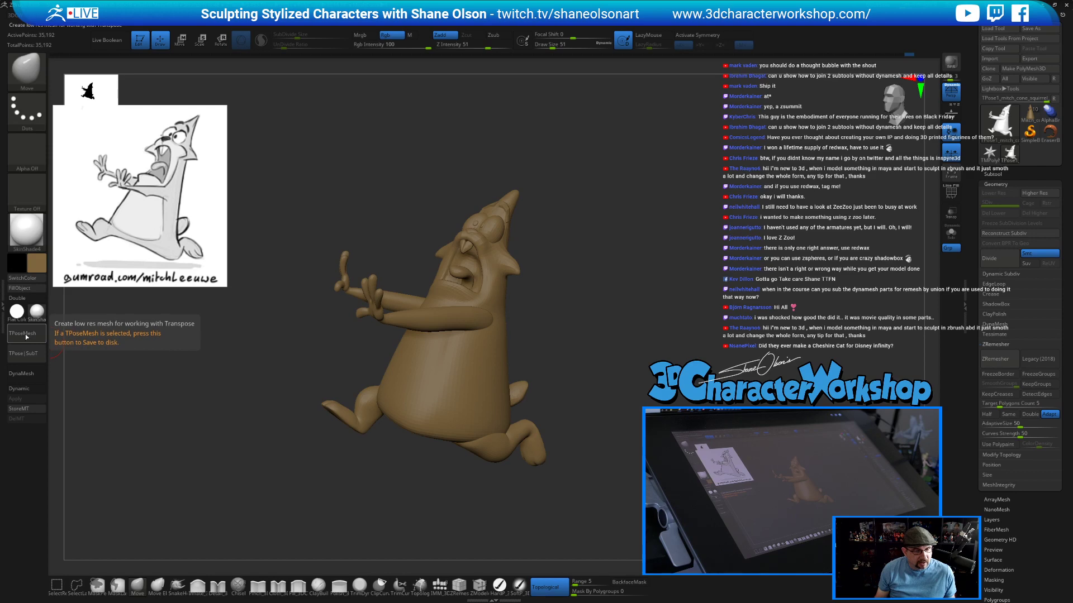
pyautogui.click(24, 334)
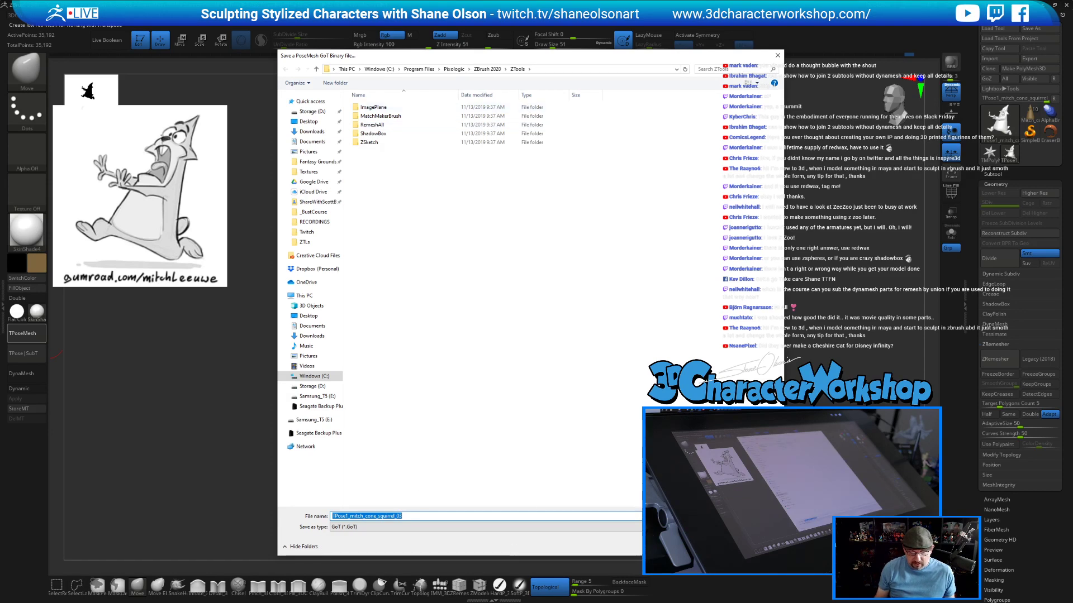
pyautogui.press('Return')
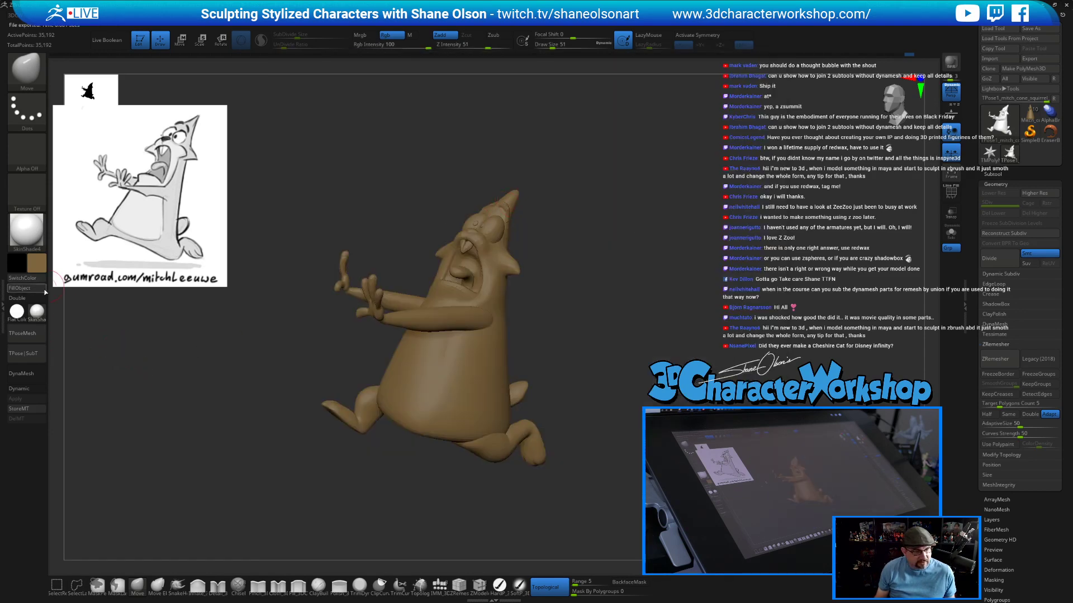
pyautogui.click(27, 355)
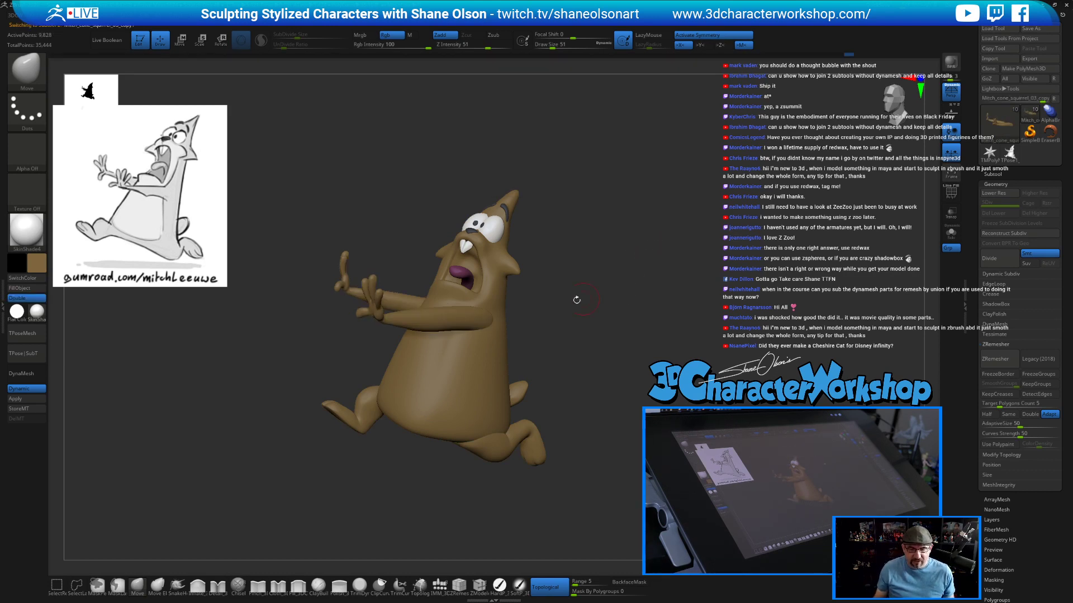
# Select the body subtool and adjust the face around the open mouth with an enlarged Move brush.
pyautogui.moveTo(627, 246)
pyautogui.mouseDown()
pyautogui.moveTo(594, 186)
pyautogui.moveTo(582, 242)
pyautogui.mouseUp()
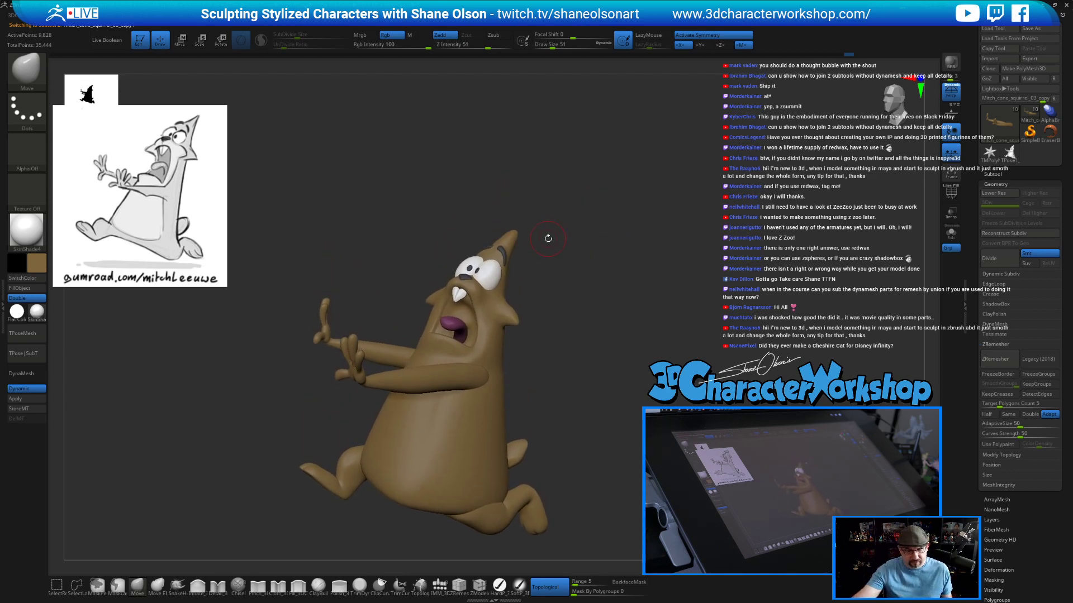
pyautogui.moveTo(565, 390); pyautogui.dragTo(541, 433)
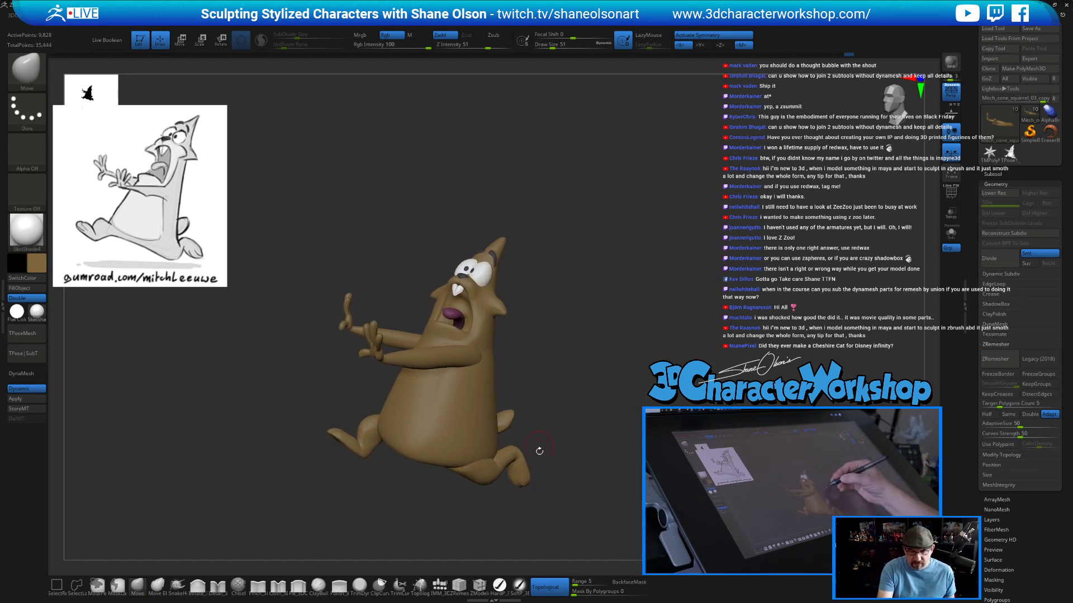
pyautogui.moveTo(606, 420); pyautogui.dragTo(552, 374)
pyautogui.moveTo(652, 360)
pyautogui.mouseDown()
pyautogui.moveTo(771, 385)
pyautogui.moveTo(636, 366)
pyautogui.mouseUp()
pyautogui.moveTo(560, 336)
pyautogui.mouseDown()
pyautogui.moveTo(548, 299)
pyautogui.moveTo(606, 301)
pyautogui.mouseUp()
pyautogui.press('s')
pyautogui.press('s')
pyautogui.moveTo(477, 303); pyautogui.dragTo(483, 302)
pyautogui.moveTo(642, 323)
pyautogui.mouseDown()
pyautogui.moveTo(592, 322)
pyautogui.moveTo(636, 321)
pyautogui.moveTo(575, 400)
pyautogui.mouseUp()
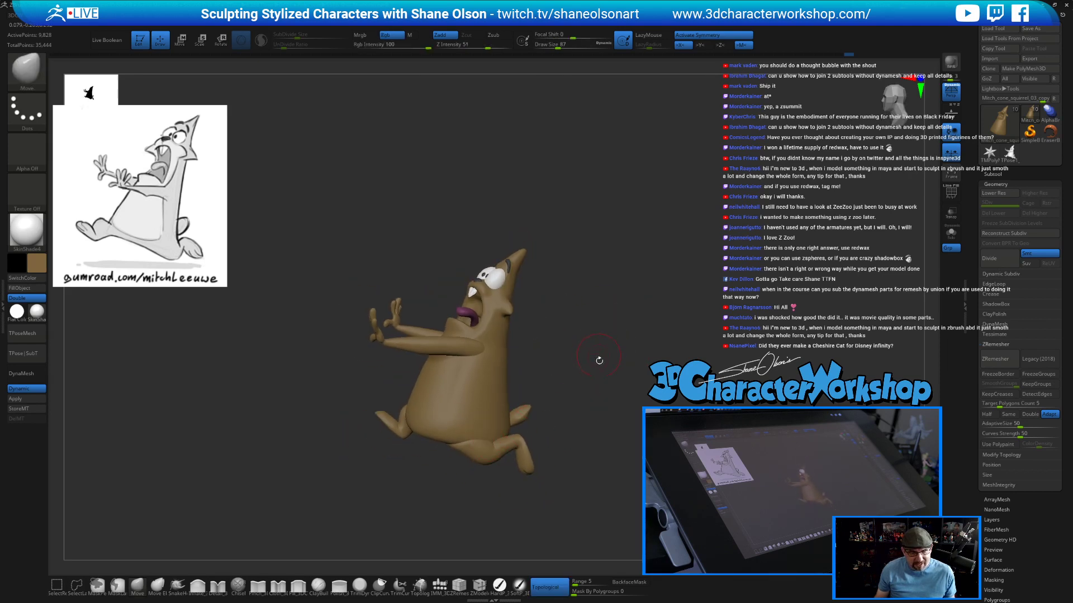
pyautogui.moveTo(593, 403); pyautogui.dragTo(598, 421)
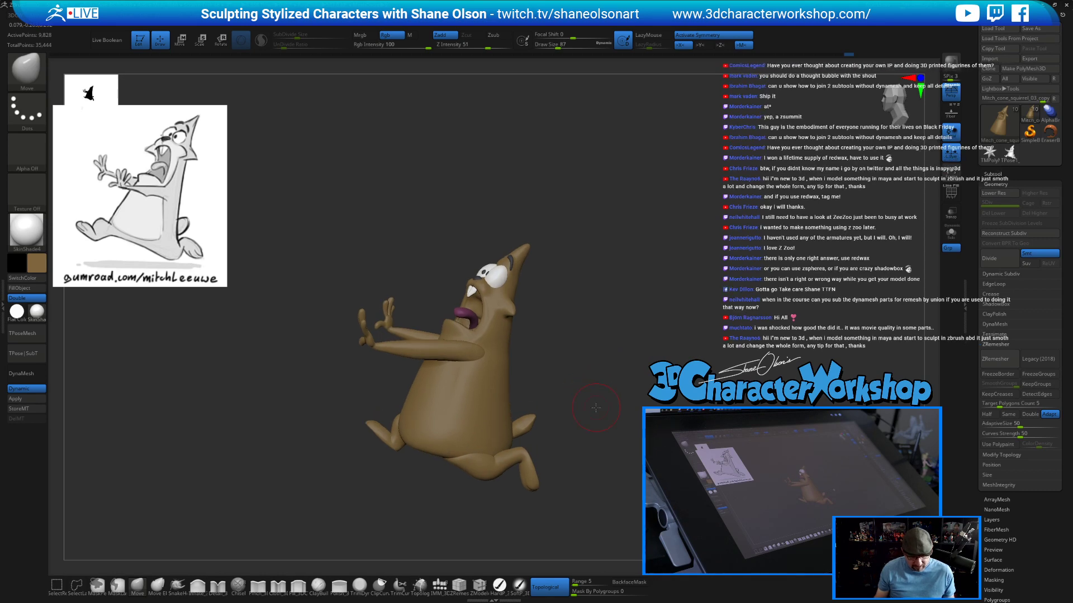
# Select the legs subtool with the polyframe visible and give each leg its own polygroup using Auto Groups.
pyautogui.press('w')
pyautogui.hotkey('shift', 'f')
pyautogui.keyDown('alt'); pyautogui.click(486, 463); pyautogui.keyUp('alt')
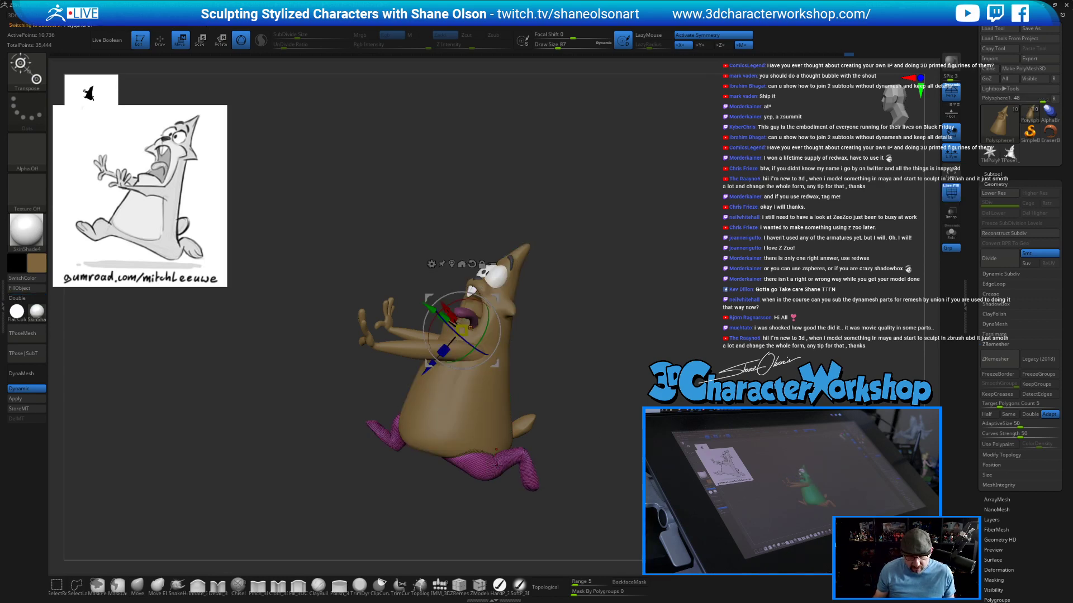
pyautogui.press('space')
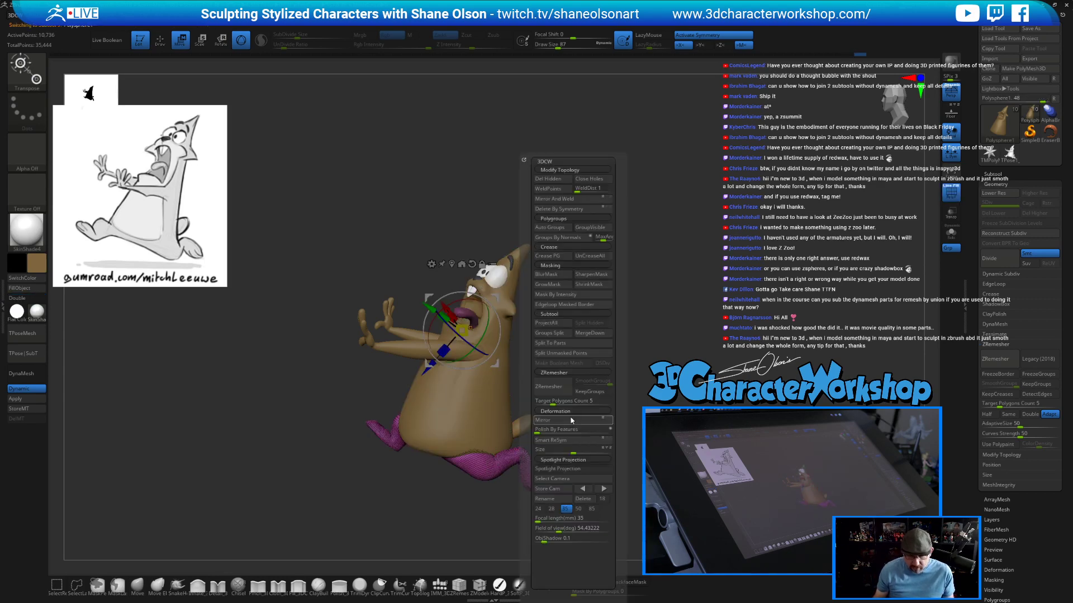
pyautogui.click(556, 235)
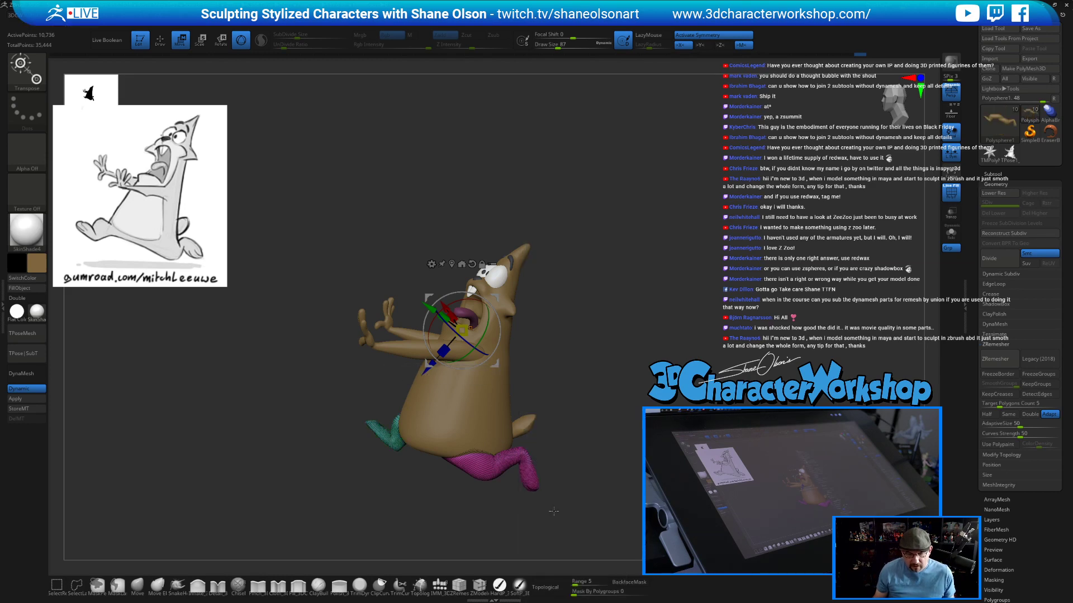
# Isolate the rear leg from the masked front leg, move it backward under the body, and rotate it upward from the hip.
pyautogui.click(472, 464)
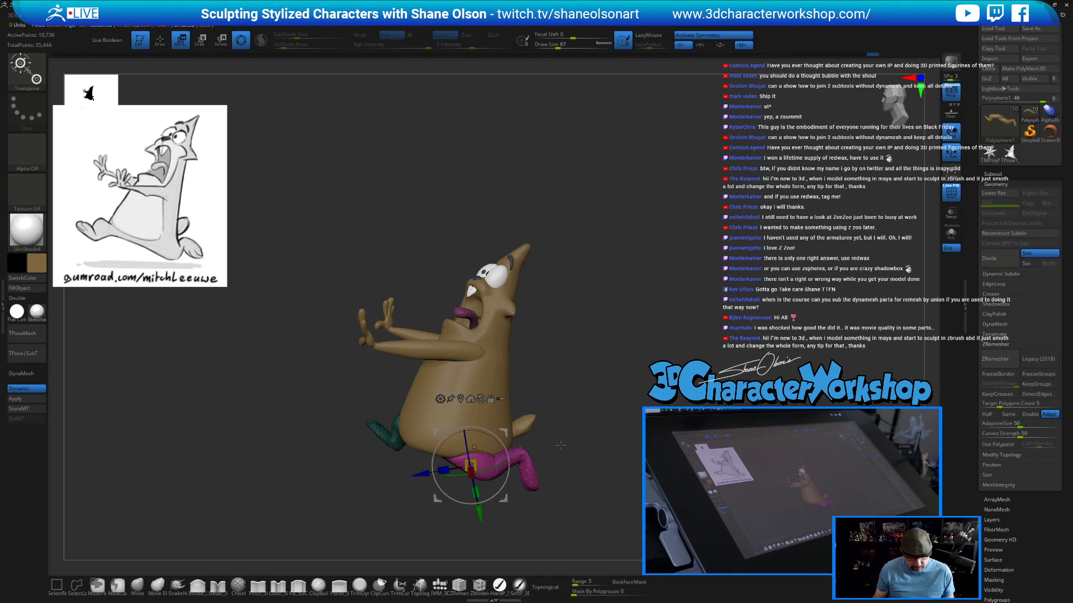
pyautogui.moveTo(498, 431); pyautogui.dragTo(519, 423)
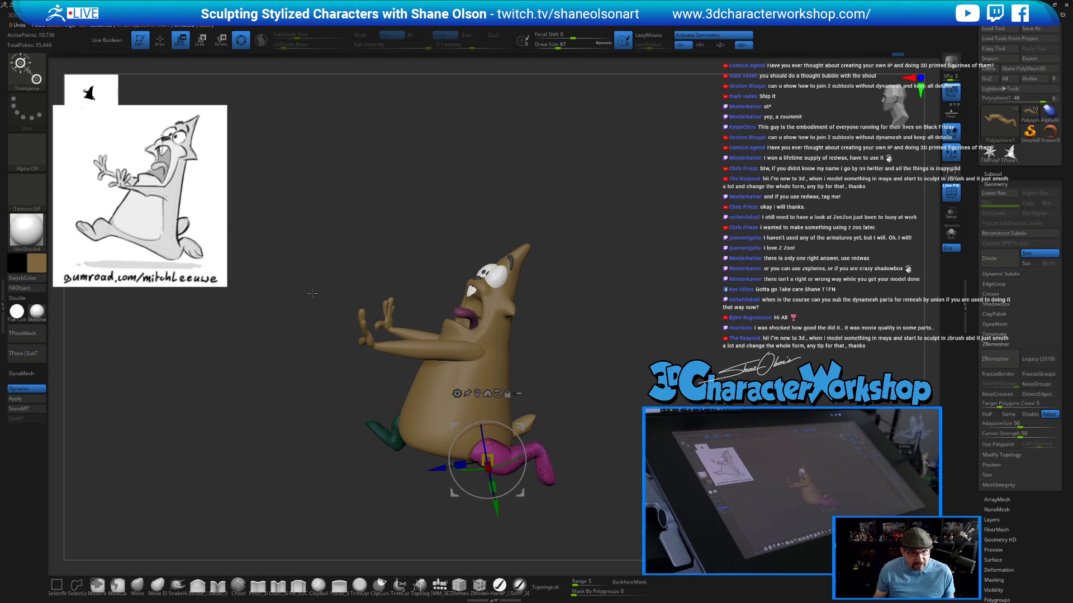
pyautogui.moveTo(575, 408)
pyautogui.mouseDown()
pyautogui.moveTo(470, 406)
pyautogui.moveTo(578, 403)
pyautogui.moveTo(587, 426)
pyautogui.mouseUp()
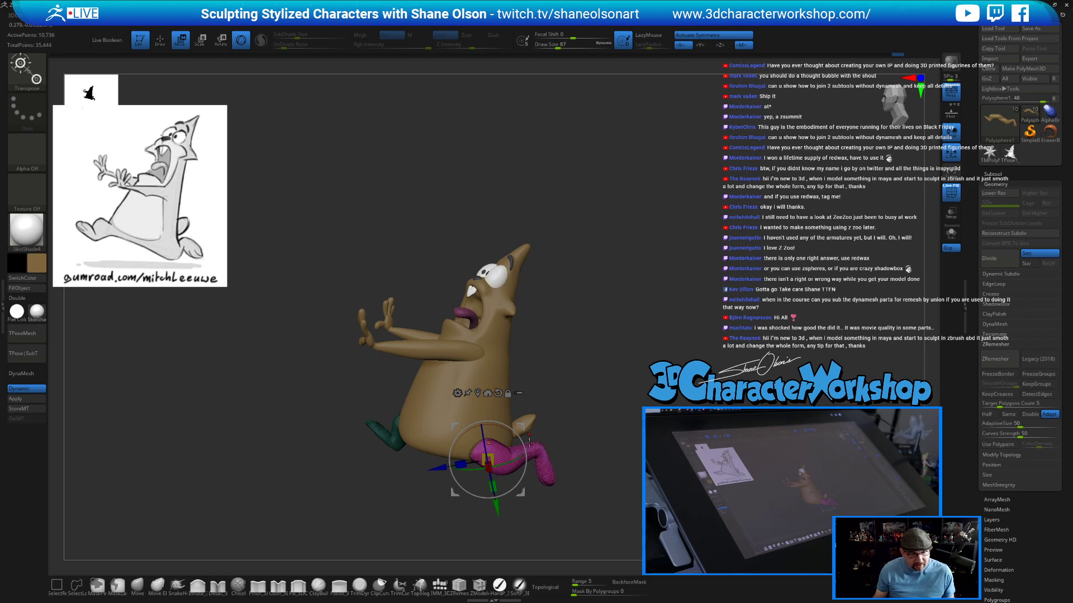
pyautogui.keyDown('alt'); pyautogui.click(490, 443); pyautogui.keyUp('alt')
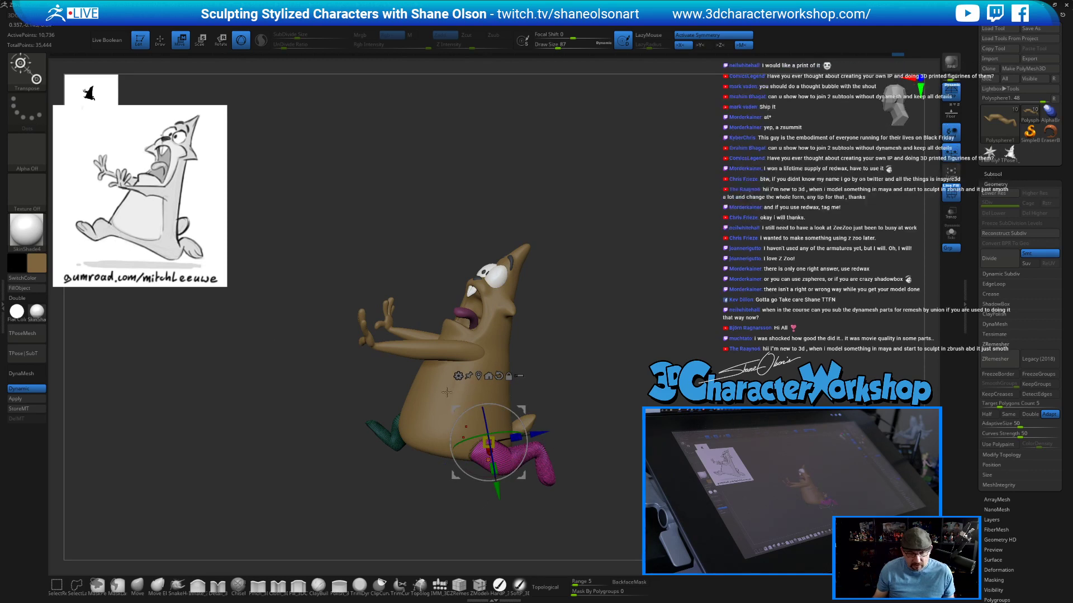
pyautogui.moveTo(520, 418)
pyautogui.mouseDown()
pyautogui.moveTo(512, 403)
pyautogui.moveTo(512, 423)
pyautogui.mouseUp()
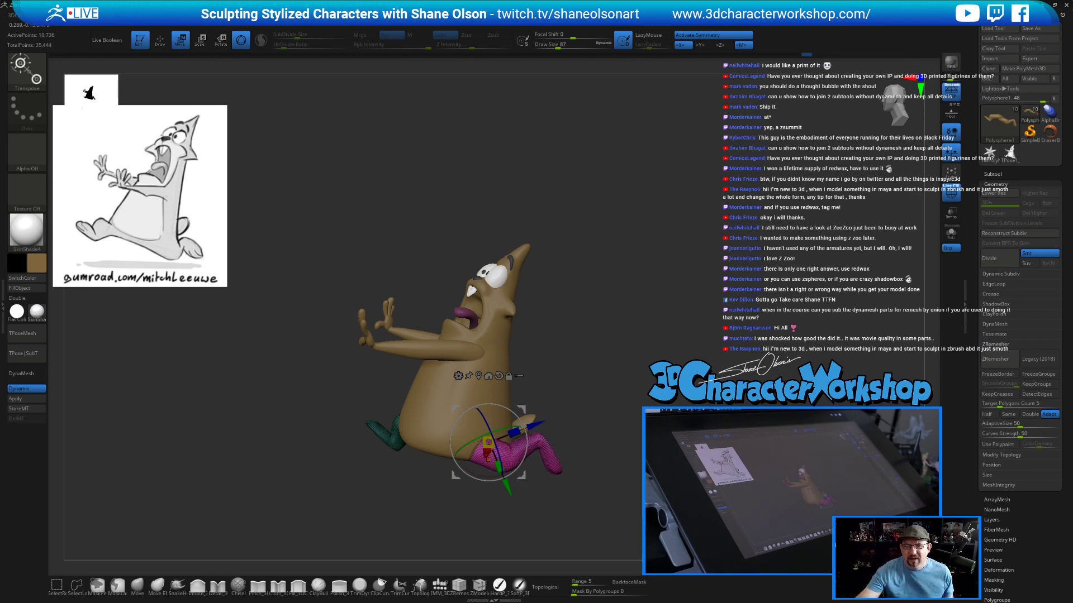
# Refine the rear leg's placement and rotation at the hip from behind the character with the gizmo.
pyautogui.moveTo(682, 394); pyautogui.dragTo(435, 400)
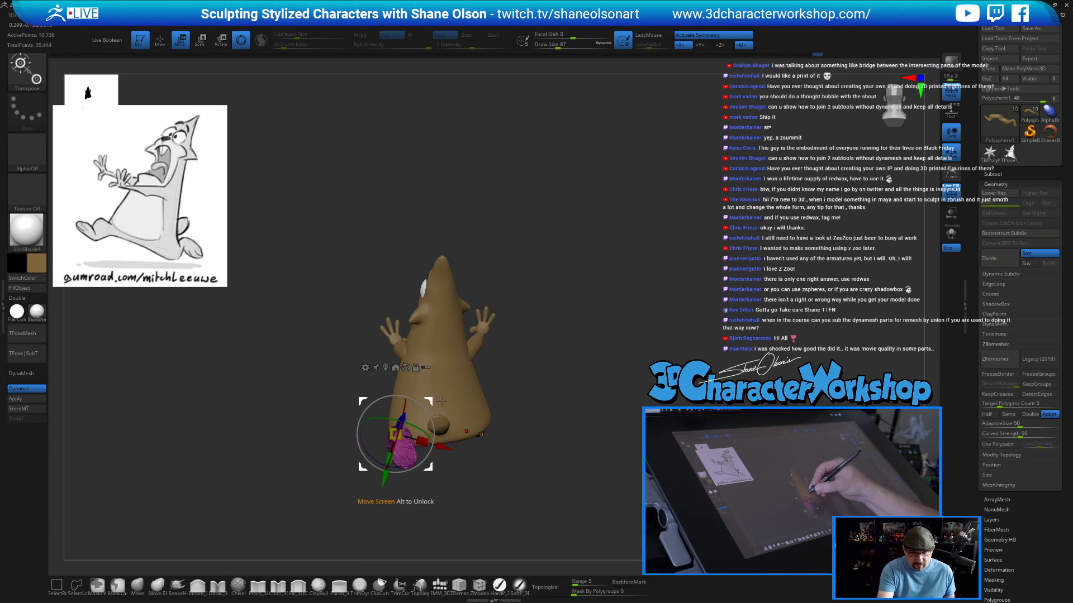
pyautogui.moveTo(503, 458); pyautogui.dragTo(477, 472)
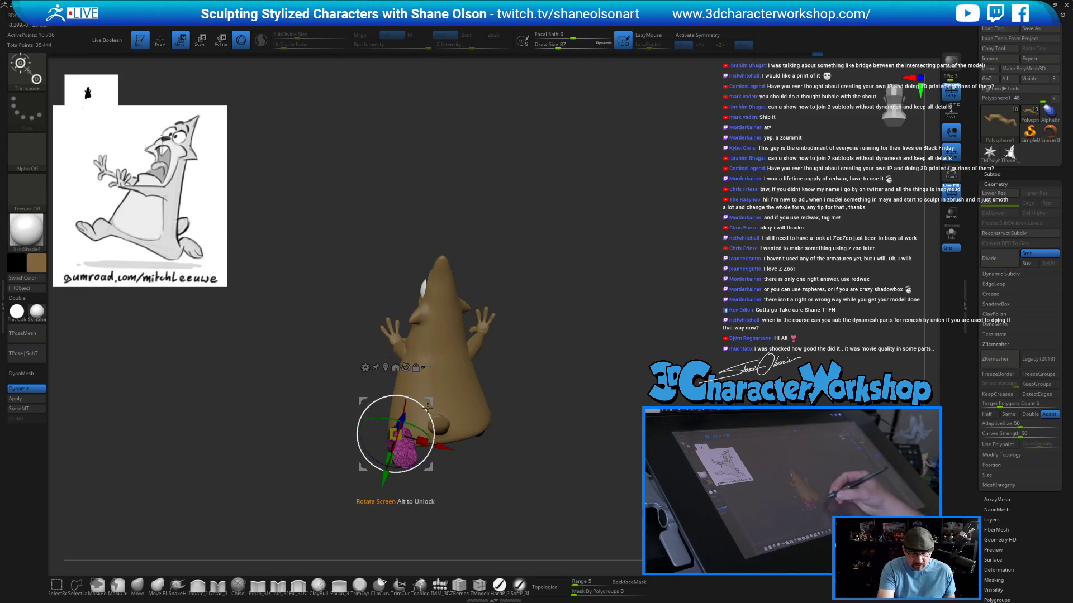
pyautogui.moveTo(428, 408); pyautogui.dragTo(427, 436)
pyautogui.moveTo(479, 457); pyautogui.dragTo(601, 369)
# Set the camera focal length to 50 mm and return the legs subtool to draw mode.
pyautogui.press('space')
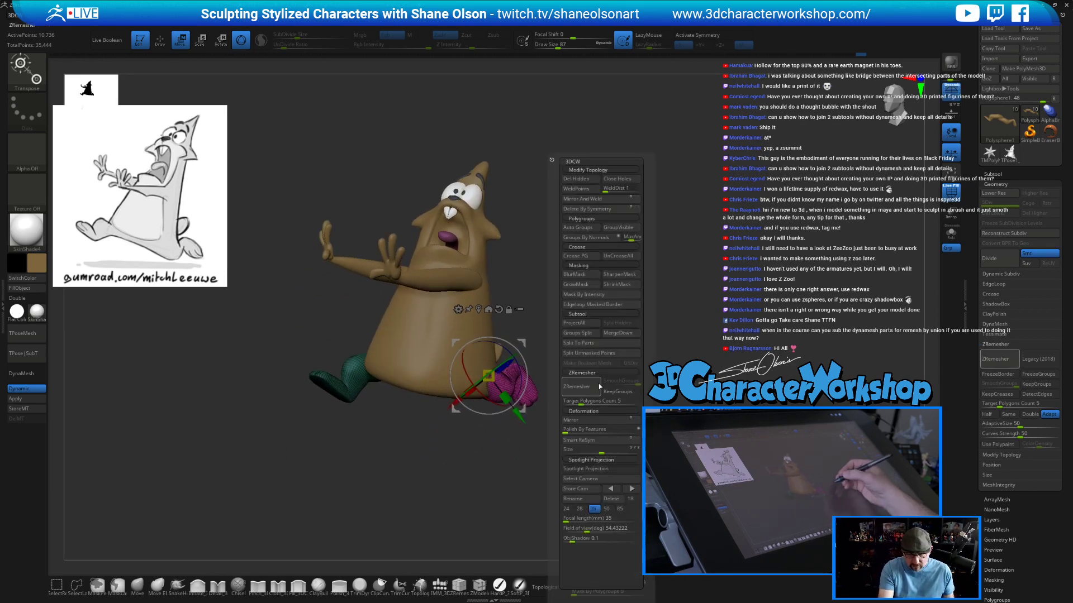
pyautogui.click(607, 509)
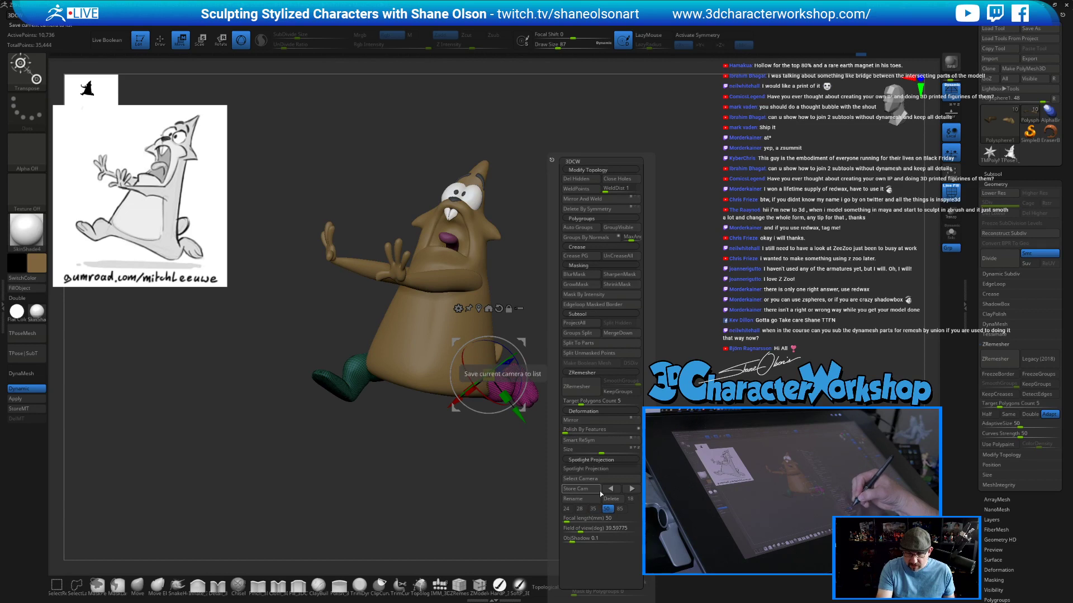
pyautogui.moveTo(640, 396)
pyautogui.keyDown('alt'); pyautogui.mouseDown()
pyautogui.moveTo(625, 445)
pyautogui.moveTo(628, 433)
pyautogui.mouseUp(); pyautogui.keyUp('alt')
pyautogui.press('q')
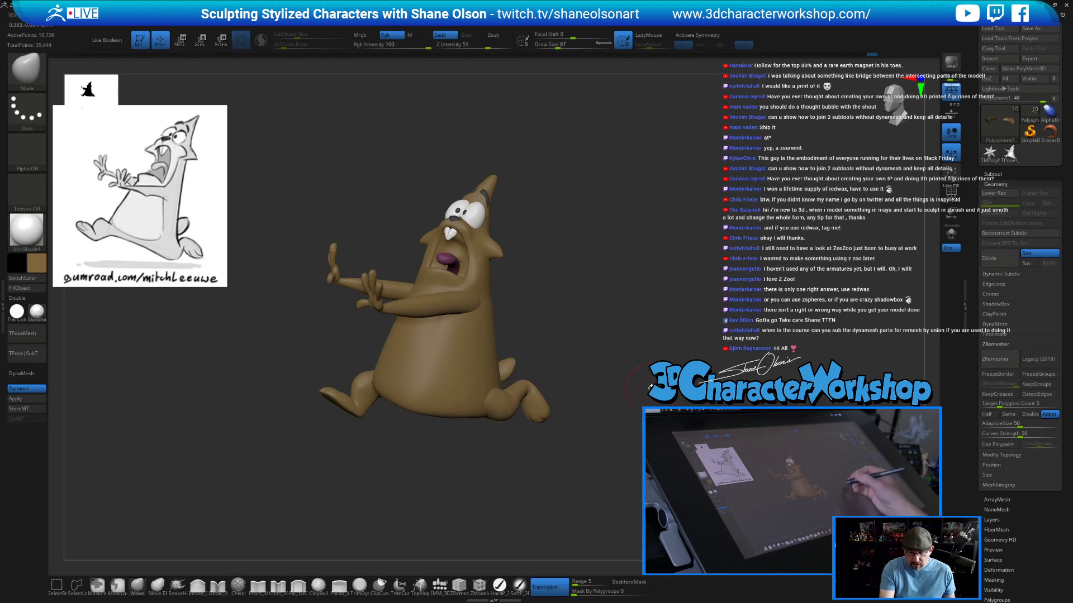
# Store the current camera view of the running character under the name Camera.
pyautogui.press('space')
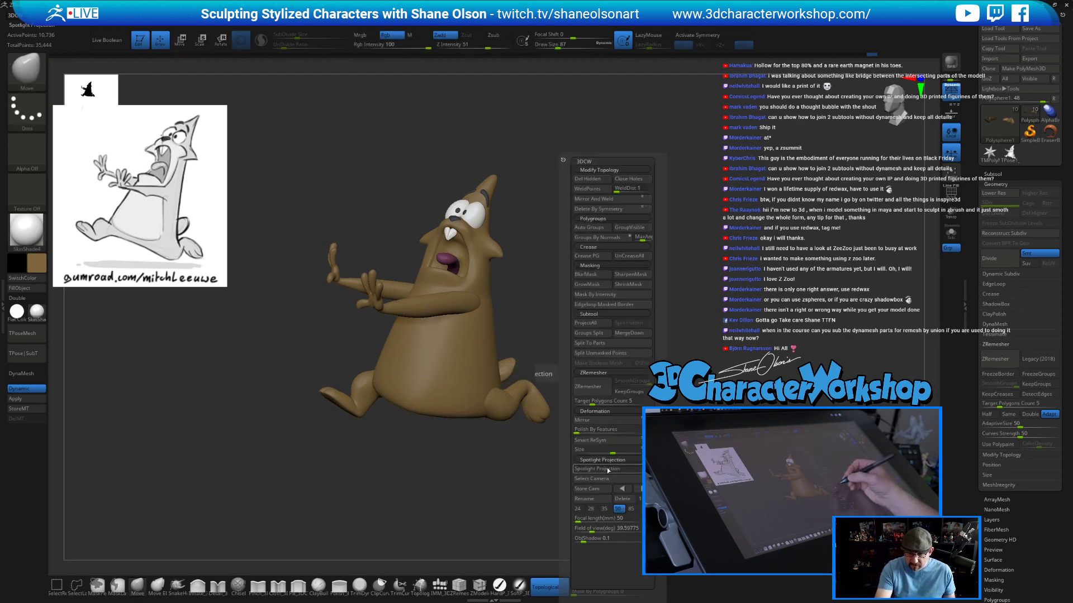
pyautogui.click(599, 490)
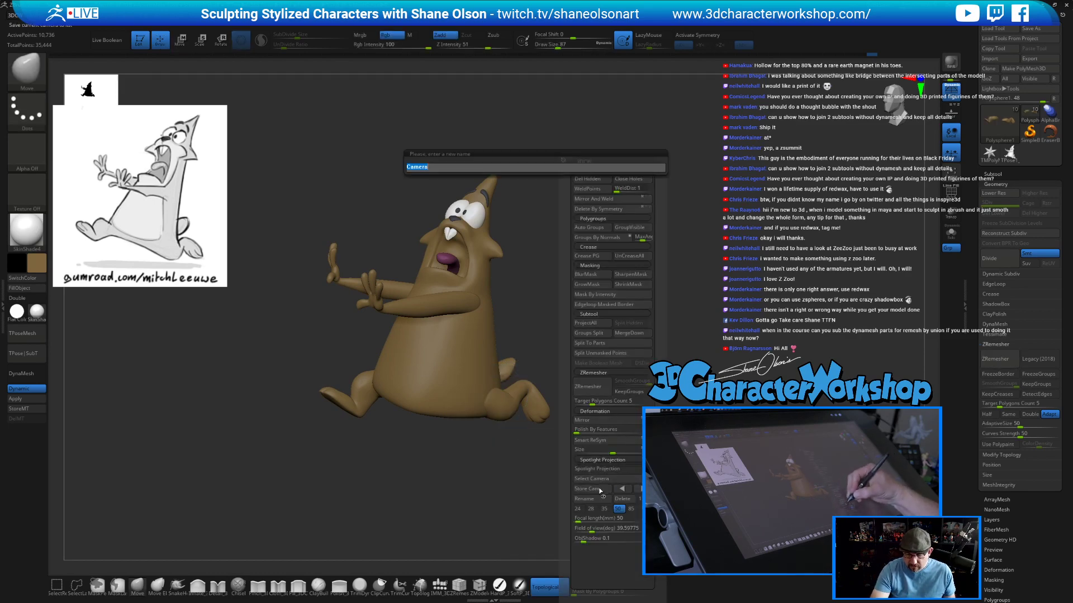
pyautogui.press('Return')
pyautogui.moveTo(708, 403)
pyautogui.keyDown('alt'); pyautogui.mouseDown()
pyautogui.moveTo(637, 442)
pyautogui.moveTo(637, 411)
pyautogui.mouseUp(); pyautogui.keyUp('alt')
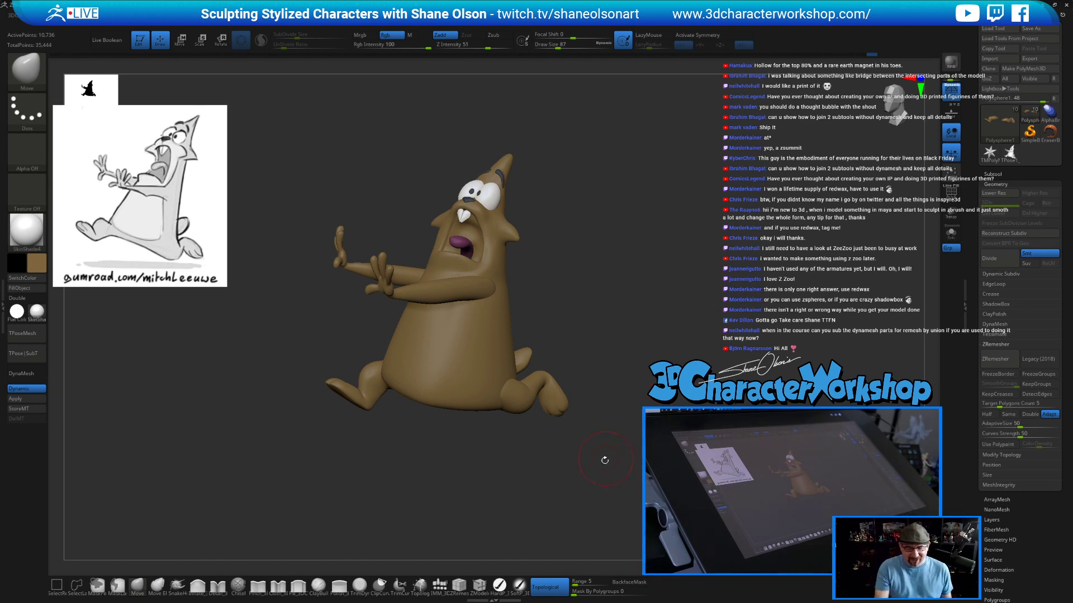
pyautogui.moveTo(610, 468); pyautogui.dragTo(610, 464)
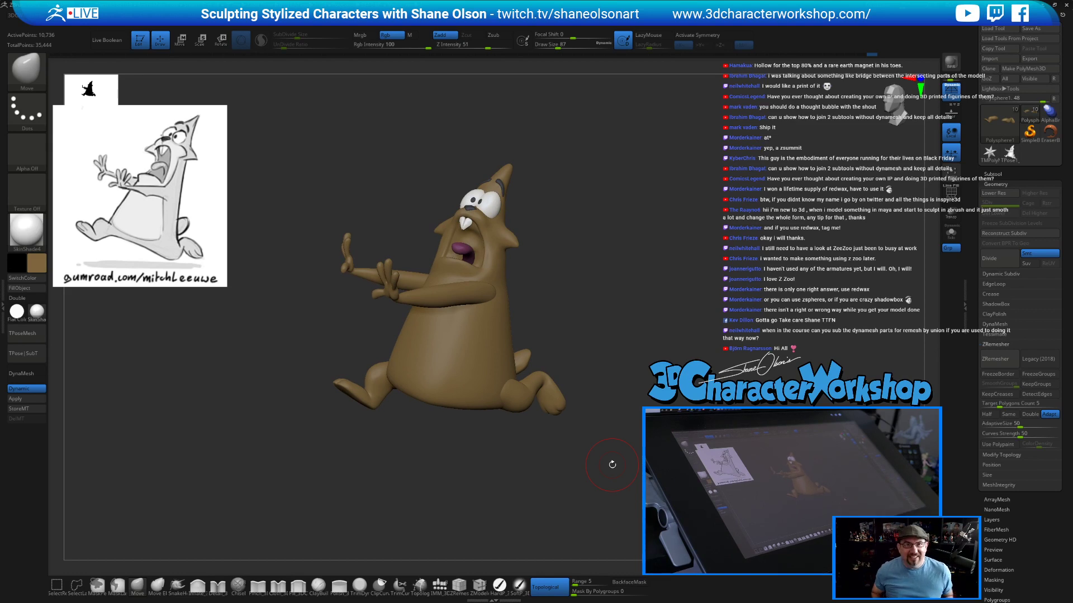
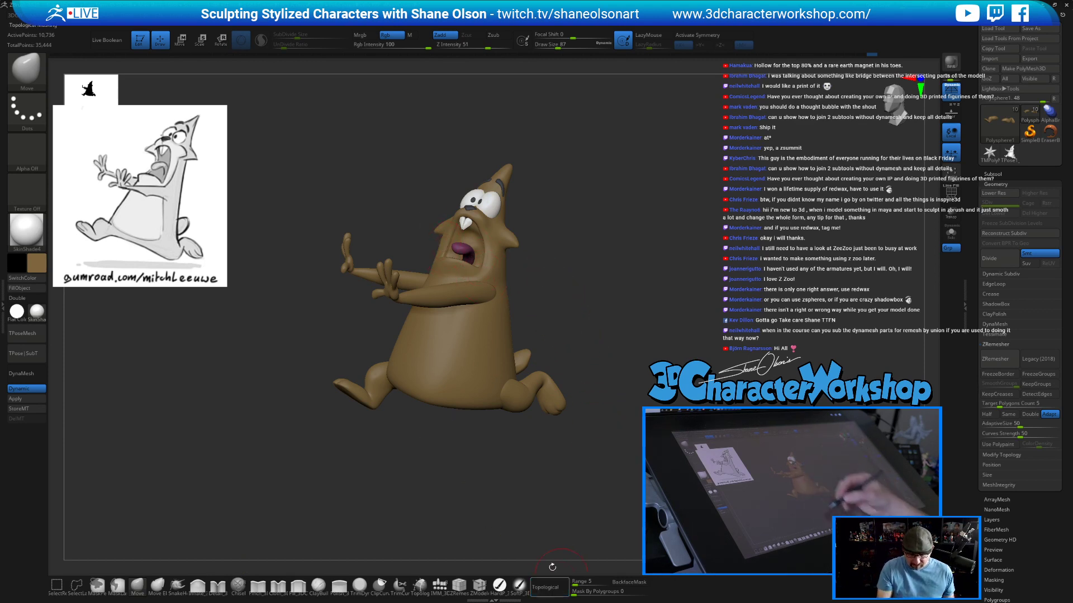
# Select the body subtool and reshape the open mouth's edge and cheek from the side with the Move brush.
pyautogui.keyDown('alt'); pyautogui.click(462, 346); pyautogui.keyUp('alt')
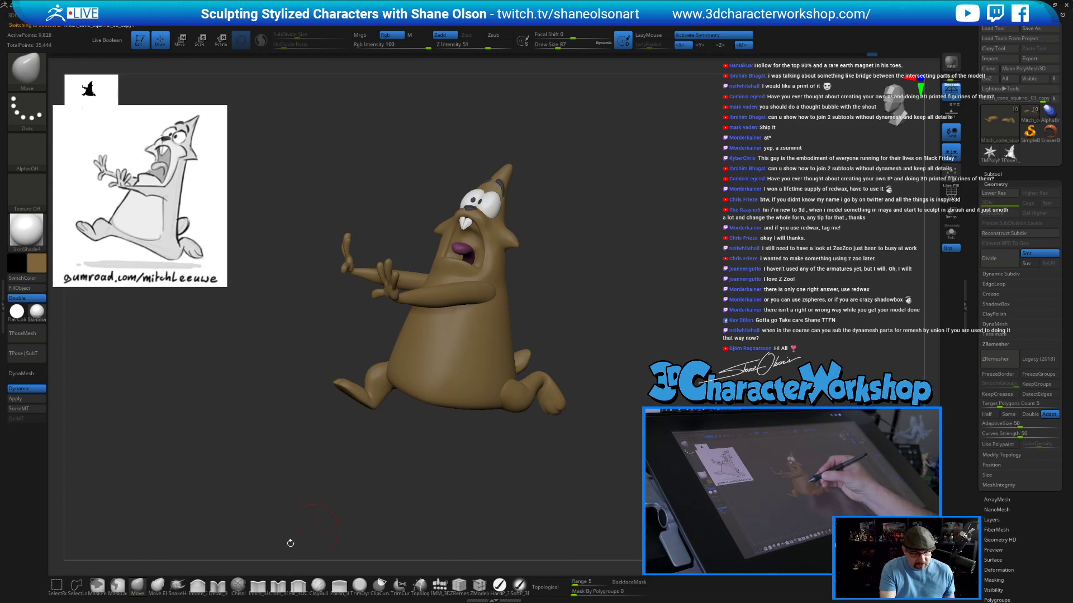
pyautogui.press('s')
pyautogui.moveTo(323, 451); pyautogui.dragTo(329, 451)
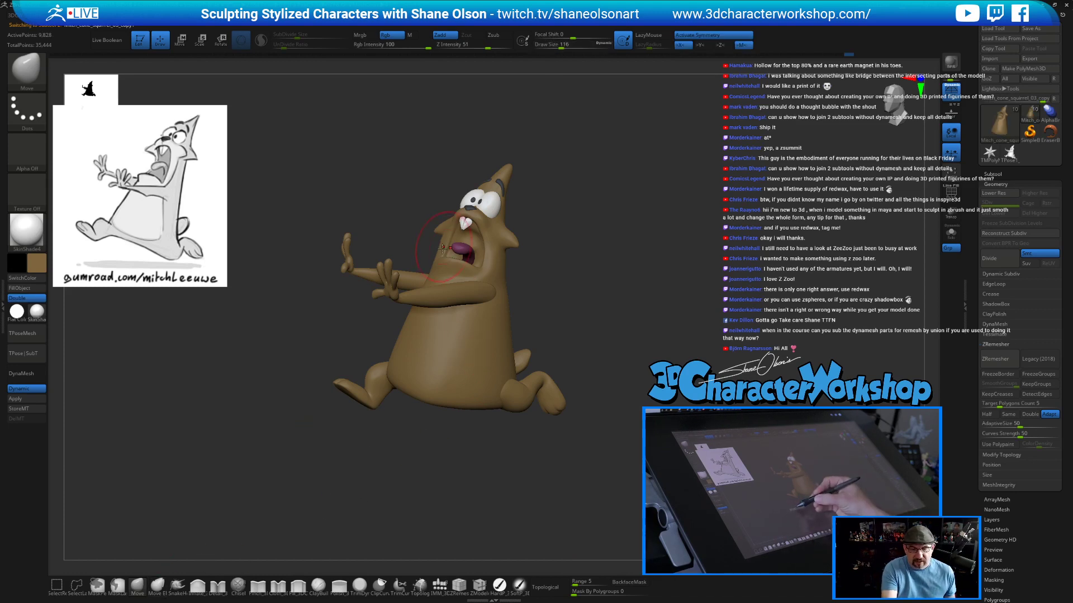
pyautogui.moveTo(446, 242); pyautogui.dragTo(451, 244)
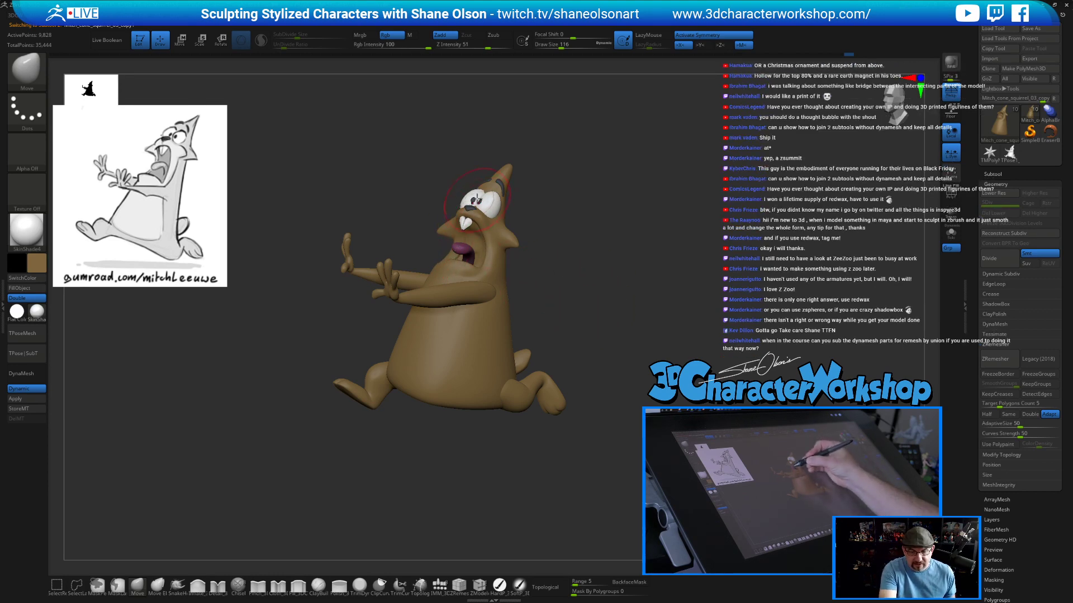
pyautogui.press('s')
pyautogui.moveTo(450, 268); pyautogui.dragTo(441, 268)
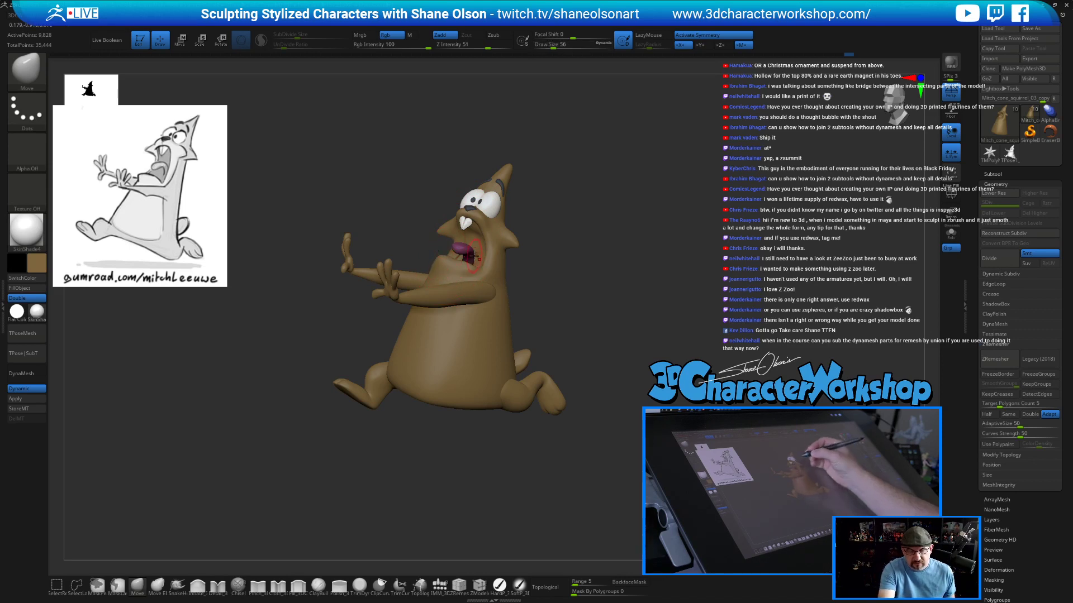
# Refine the corners of the mouth and the lower jaw from front and three-quarter views with varying Move brush sizes.
pyautogui.moveTo(478, 251)
pyautogui.mouseDown(button='right')
pyautogui.moveTo(481, 283)
pyautogui.moveTo(527, 285)
pyautogui.moveTo(510, 292)
pyautogui.mouseUp(button='right')
pyautogui.press('s')
pyautogui.moveTo(447, 242); pyautogui.dragTo(450, 239)
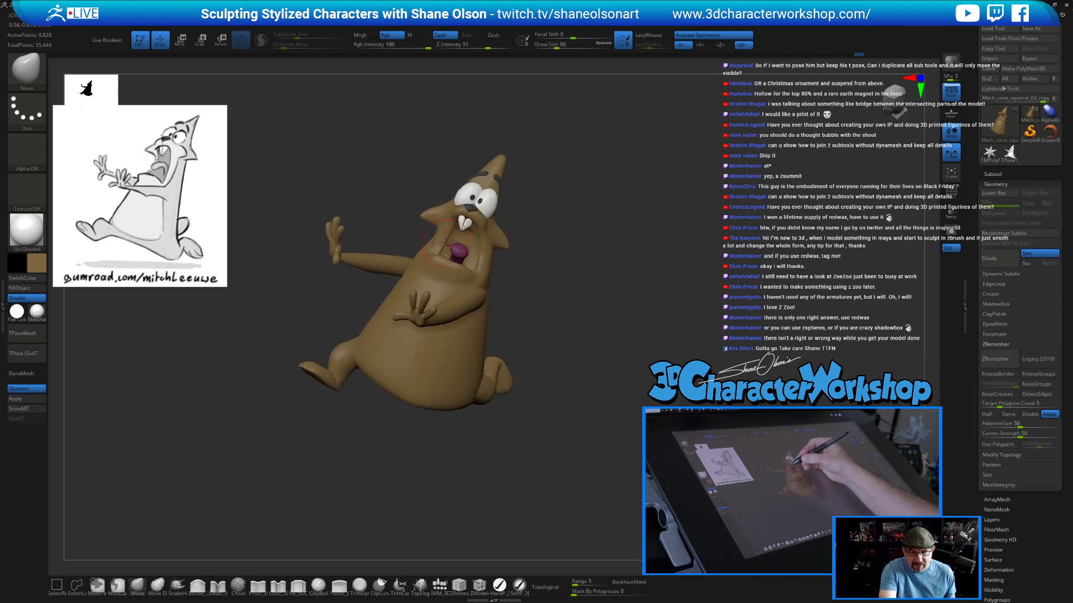
pyautogui.moveTo(451, 237)
pyautogui.mouseDown(button='right')
pyautogui.moveTo(462, 256)
pyautogui.moveTo(441, 238)
pyautogui.moveTo(437, 246)
pyautogui.moveTo(446, 239)
pyautogui.mouseUp(button='right')
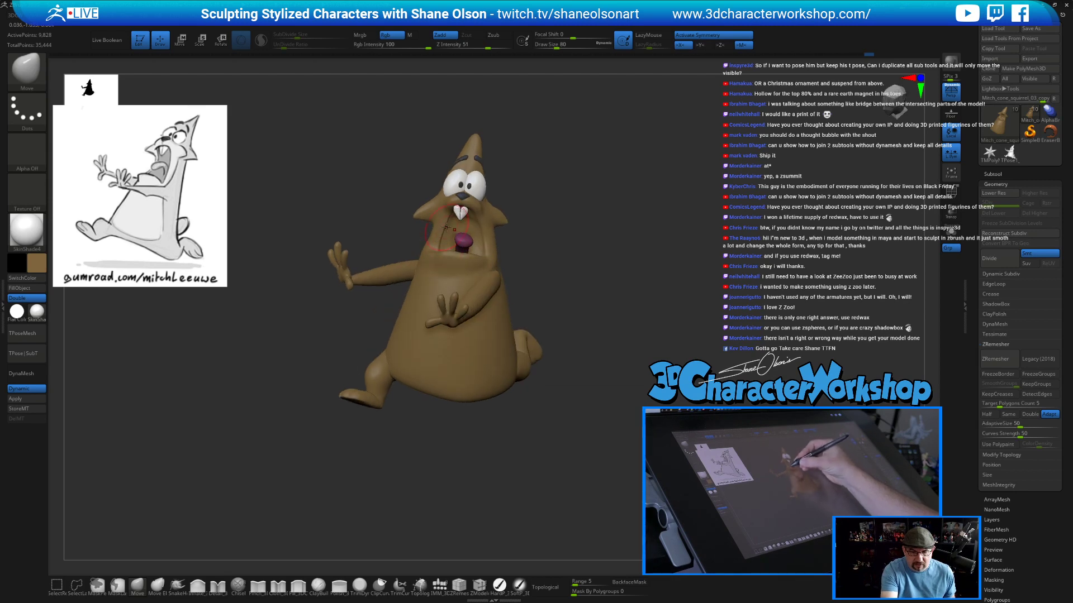
pyautogui.moveTo(555, 248); pyautogui.dragTo(481, 251, button='right')
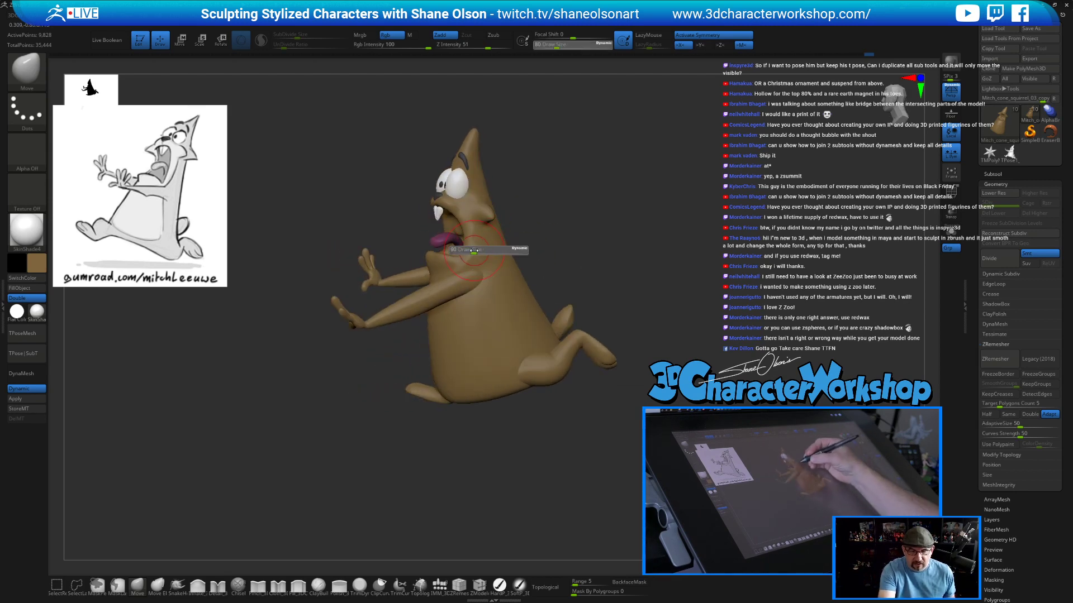
pyautogui.moveTo(466, 261)
pyautogui.mouseDown(button='right')
pyautogui.moveTo(494, 247)
pyautogui.moveTo(449, 218)
pyautogui.mouseUp(button='right')
pyautogui.press('s')
pyautogui.moveTo(449, 219); pyautogui.dragTo(429, 219)
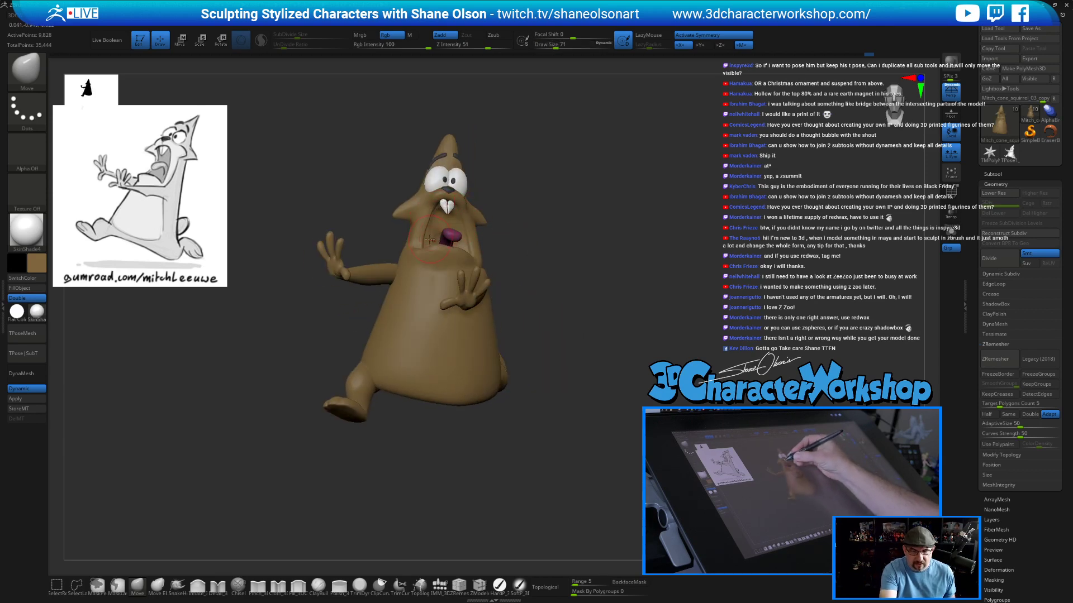
pyautogui.moveTo(422, 246)
pyautogui.mouseDown(button='right')
pyautogui.moveTo(501, 256)
pyautogui.moveTo(581, 307)
pyautogui.mouseUp(button='right')
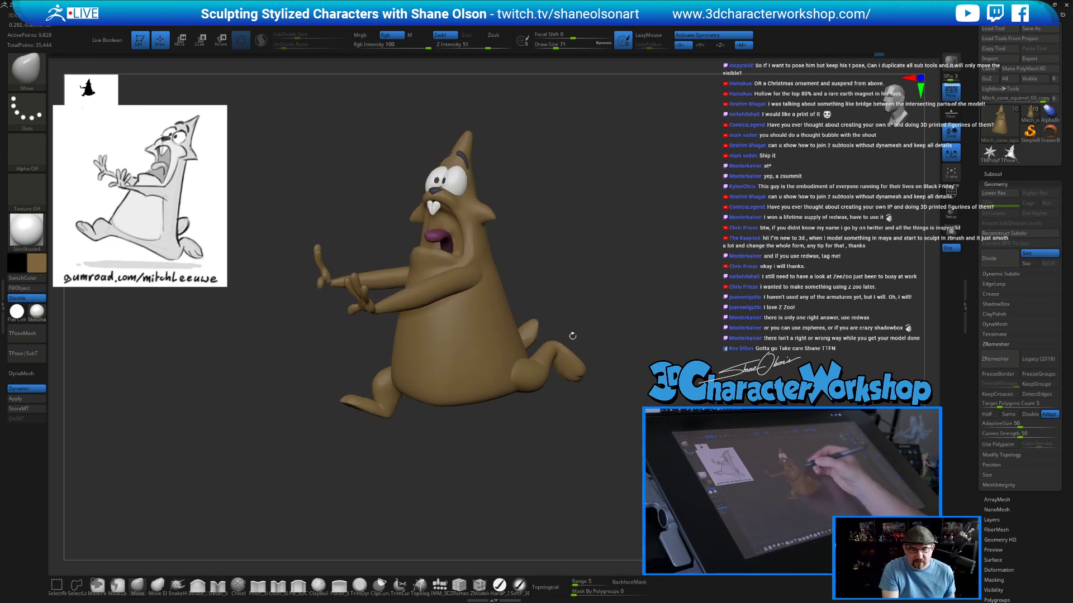
# Open the subtool list and examine the running pose from several angles against the reference sketch.
pyautogui.moveTo(659, 355); pyautogui.dragTo(641, 403, button='right')
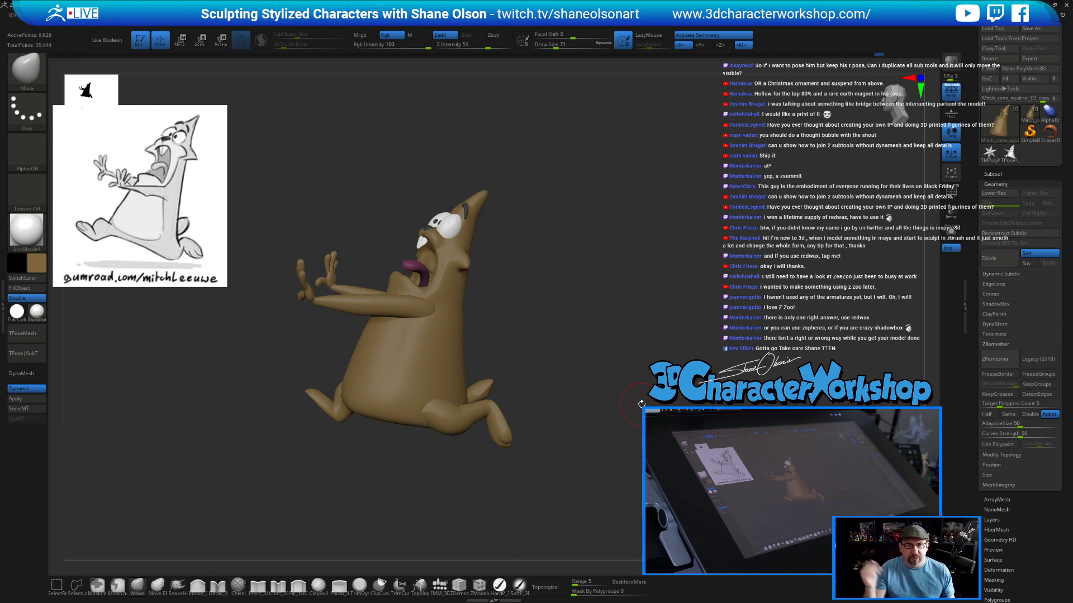
pyautogui.moveTo(588, 369)
pyautogui.mouseDown()
pyautogui.moveTo(600, 385)
pyautogui.moveTo(614, 372)
pyautogui.mouseUp()
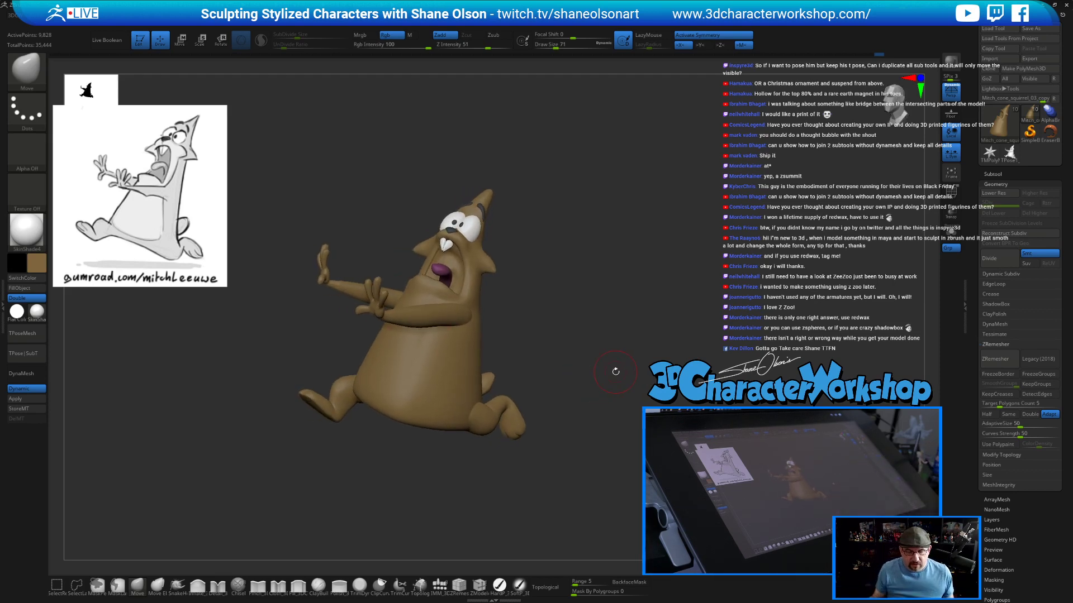
pyautogui.moveTo(630, 353); pyautogui.dragTo(592, 352)
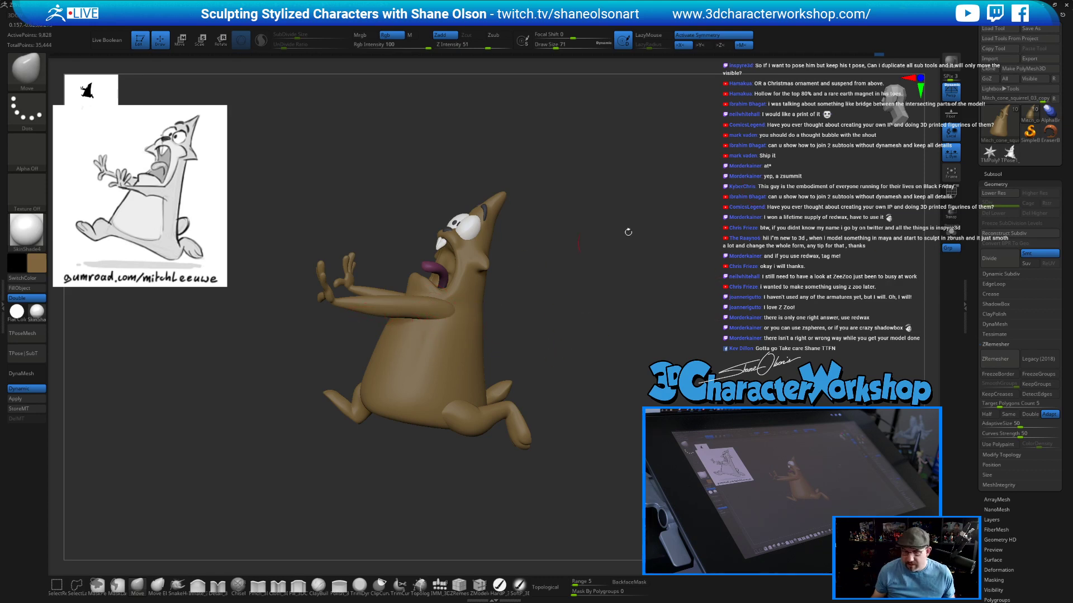
pyautogui.click(992, 175)
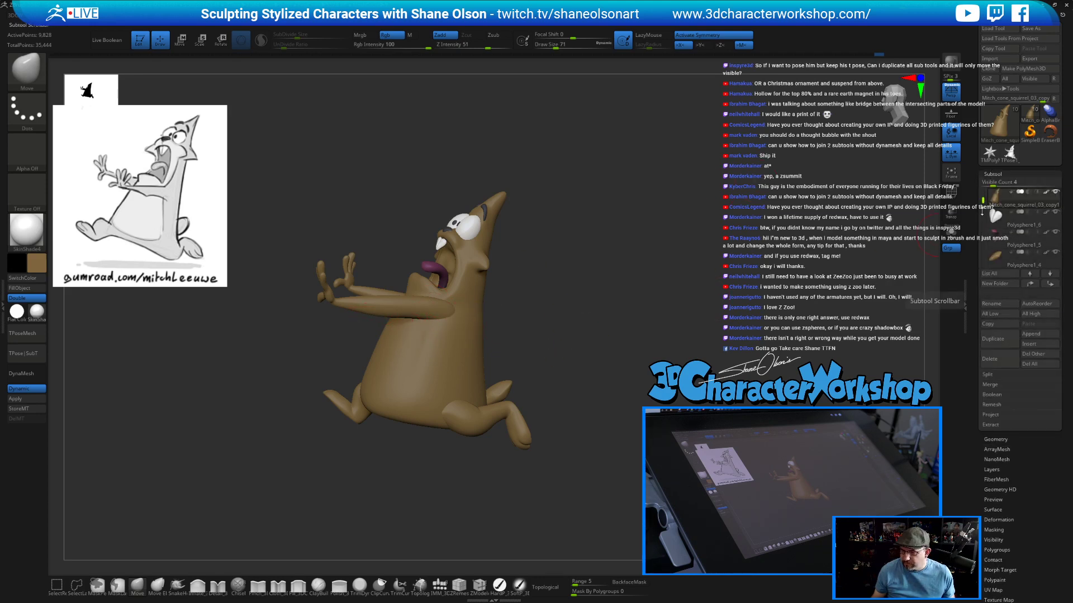
pyautogui.moveTo(717, 217); pyautogui.dragTo(613, 257)
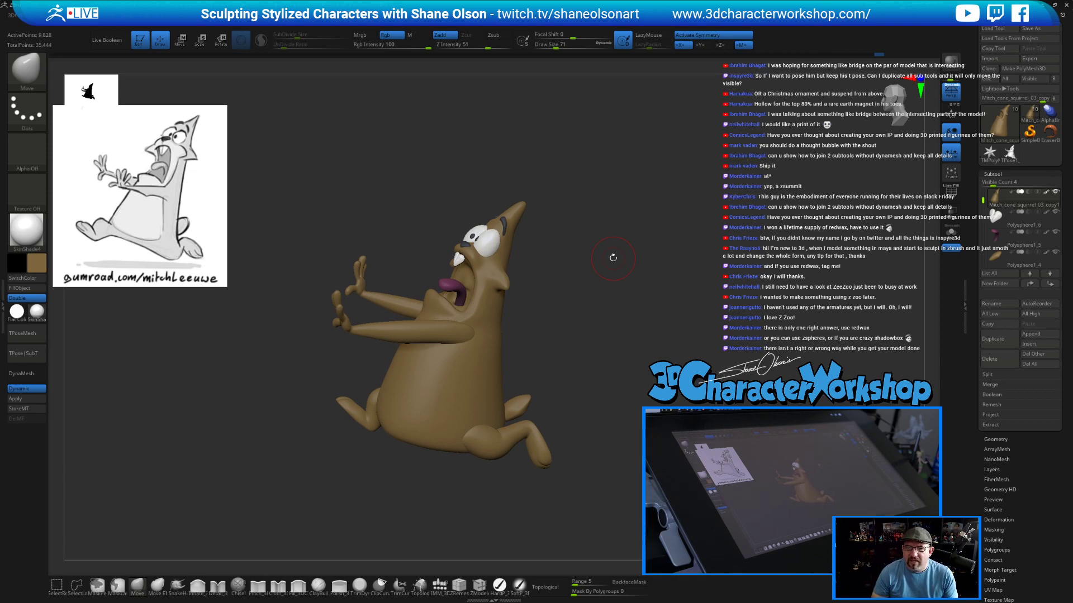
pyautogui.moveTo(617, 257)
pyautogui.mouseDown()
pyautogui.moveTo(643, 254)
pyautogui.moveTo(614, 251)
pyautogui.mouseUp()
# Select the arms subtool and reshape the near arm's underside around the elbow with the Move brush.
pyautogui.press('s')
pyautogui.moveTo(564, 308); pyautogui.dragTo(569, 308)
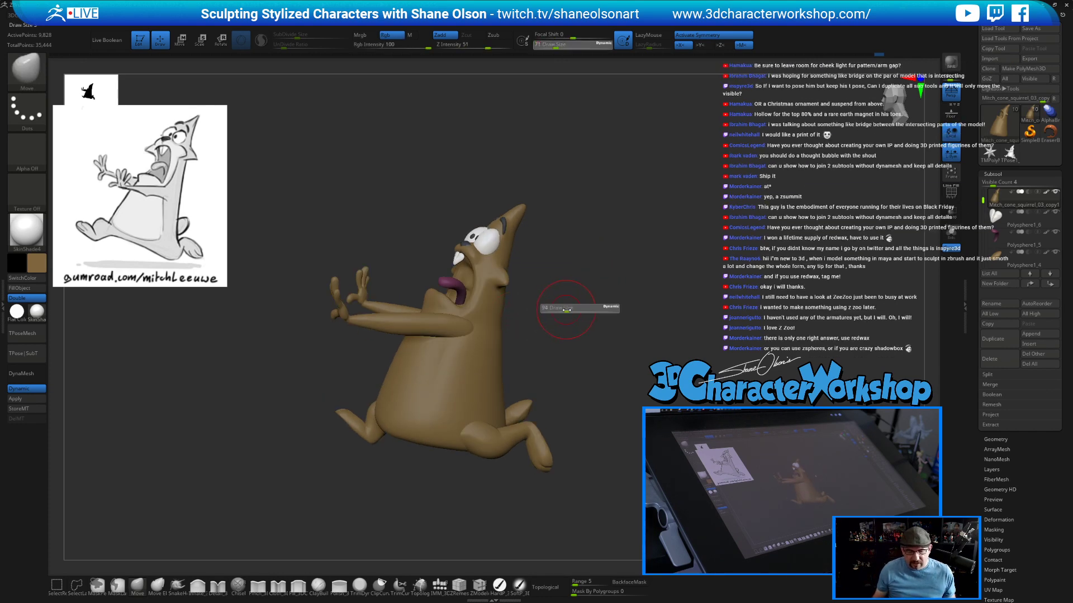
pyautogui.press('s')
pyautogui.moveTo(424, 317); pyautogui.dragTo(428, 317)
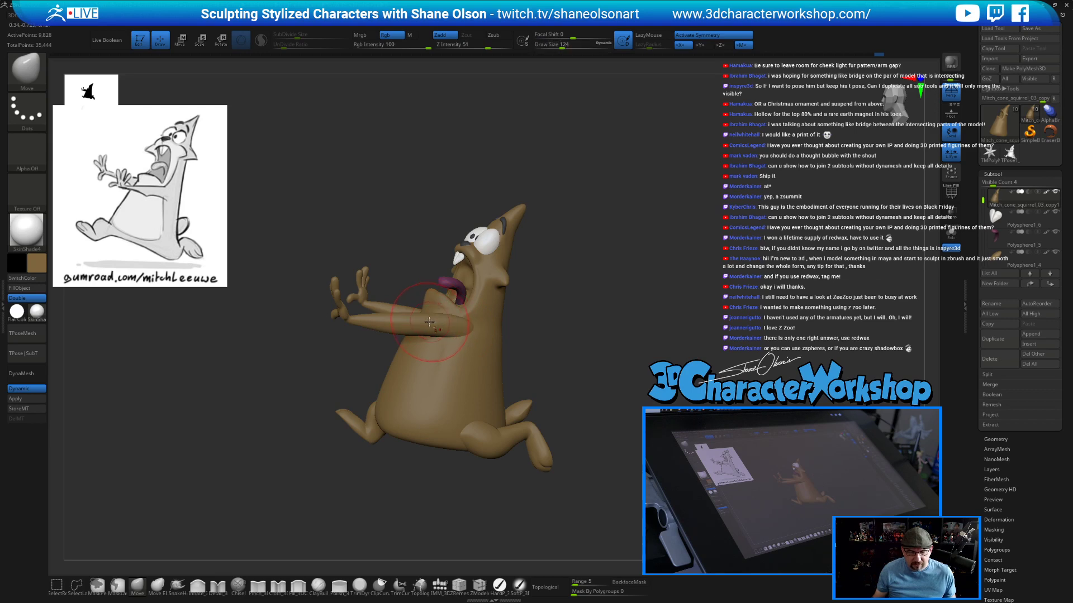
pyautogui.keyDown('alt'); pyautogui.click(426, 317); pyautogui.keyUp('alt')
pyautogui.press('x')
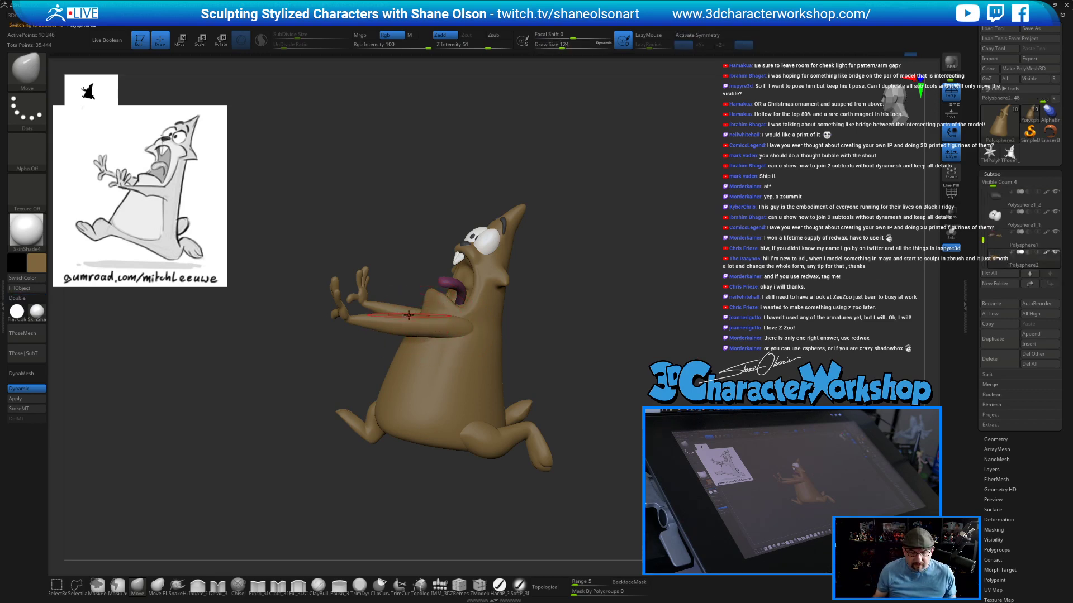
pyautogui.press('s')
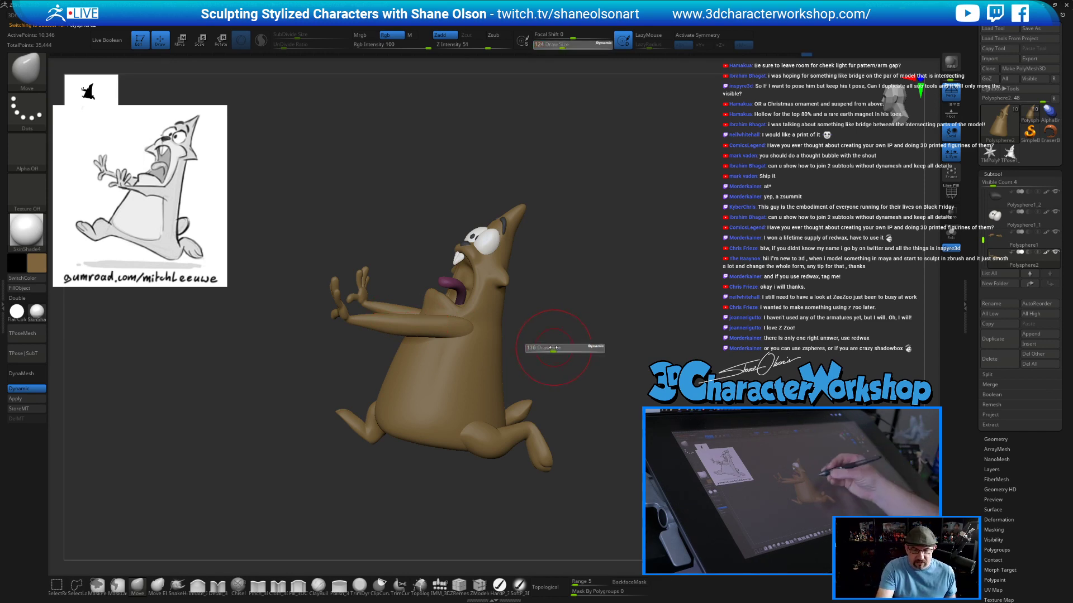
pyautogui.click(547, 349)
pyautogui.press('s')
pyautogui.click(412, 334)
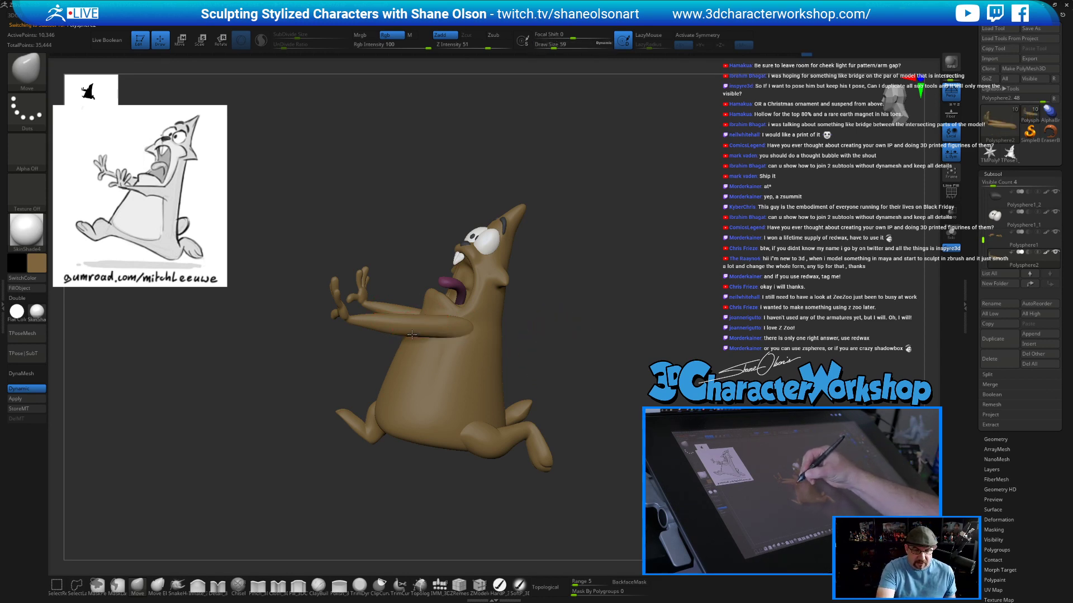
pyautogui.press(']')
pyautogui.press(']')
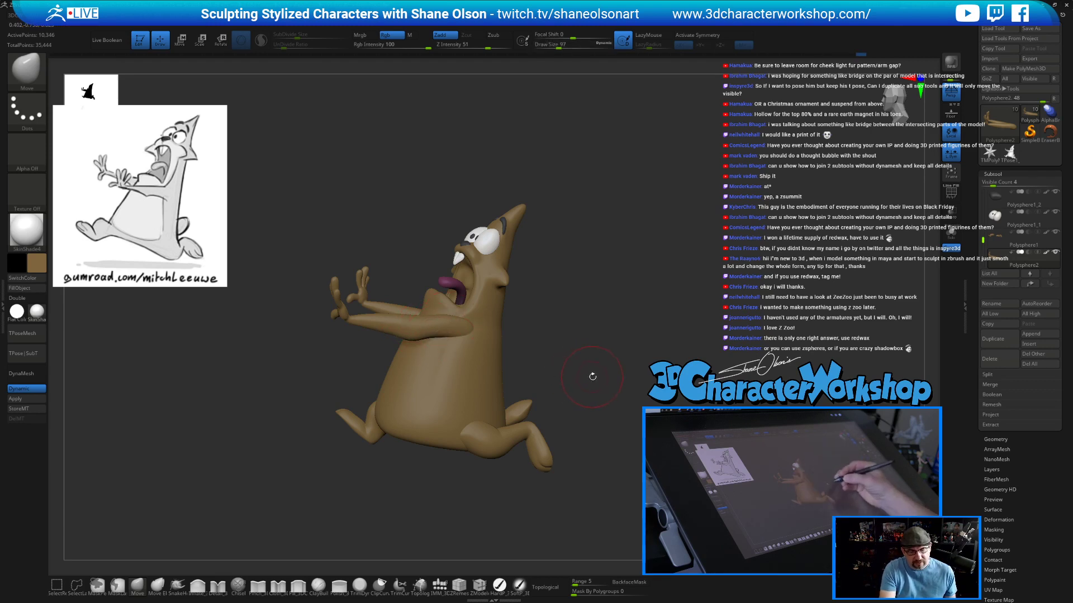
# Refine the near elbow's lower contour with a smaller Move brush.
pyautogui.moveTo(591, 367)
pyautogui.mouseDown()
pyautogui.moveTo(606, 357)
pyautogui.moveTo(580, 367)
pyautogui.mouseUp()
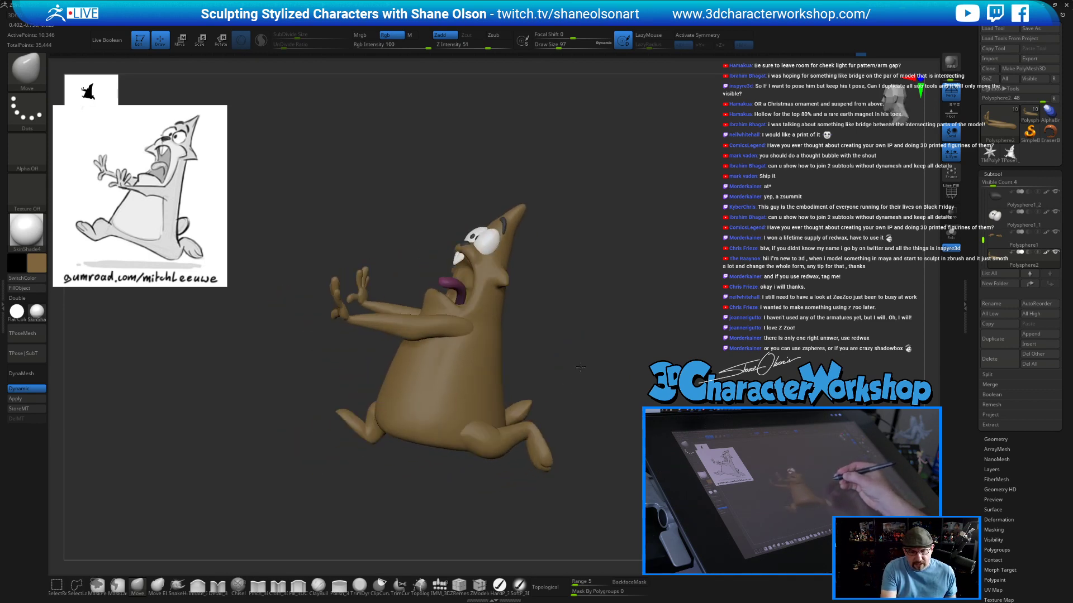
pyautogui.press('s')
pyautogui.moveTo(423, 335); pyautogui.dragTo(419, 335)
pyautogui.moveTo(419, 348); pyautogui.dragTo(420, 335, button='right')
pyautogui.press('s')
pyautogui.moveTo(419, 336); pyautogui.dragTo(414, 341)
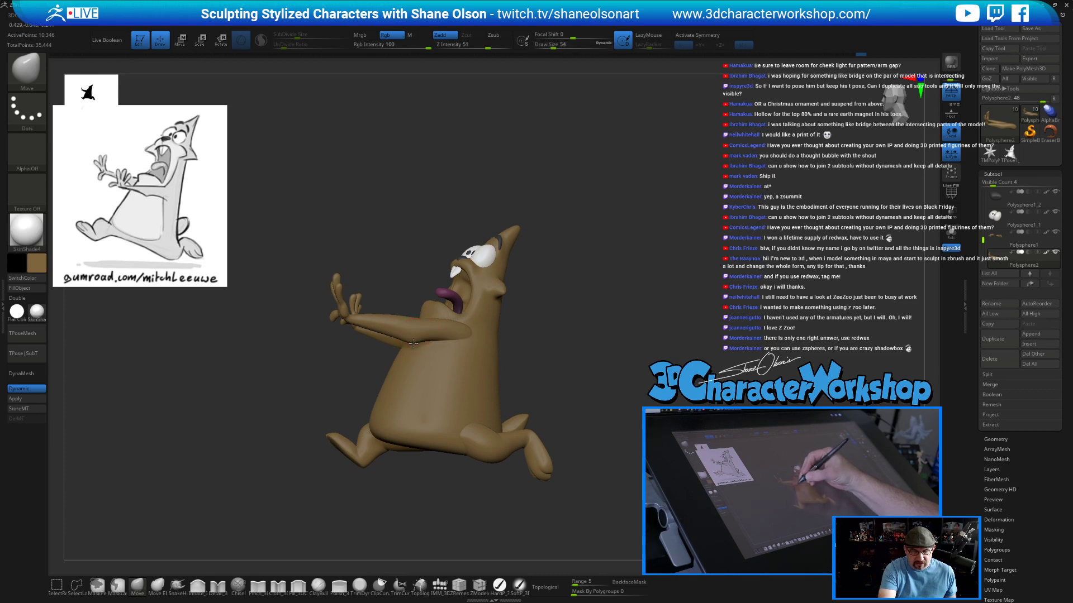
# Adjust the forearm's shape from behind the character with the Move brush.
pyautogui.moveTo(423, 328); pyautogui.dragTo(477, 315, button='right')
pyautogui.moveTo(461, 303); pyautogui.dragTo(472, 314)
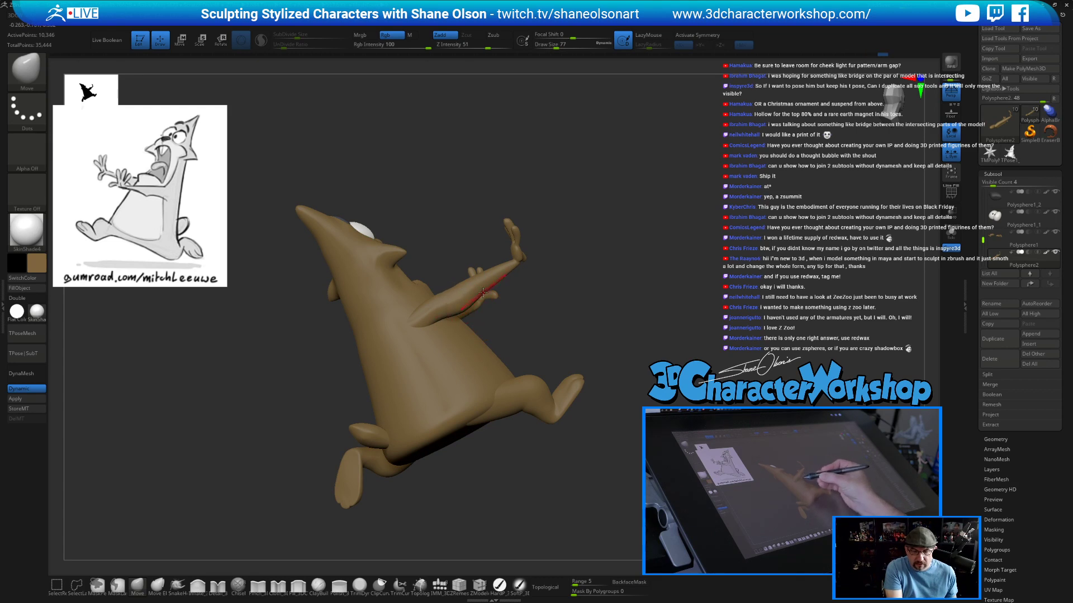
pyautogui.moveTo(552, 313)
pyautogui.mouseDown()
pyautogui.moveTo(492, 349)
pyautogui.moveTo(516, 308)
pyautogui.mouseUp()
pyautogui.hotkey('ctrl', 'shift')
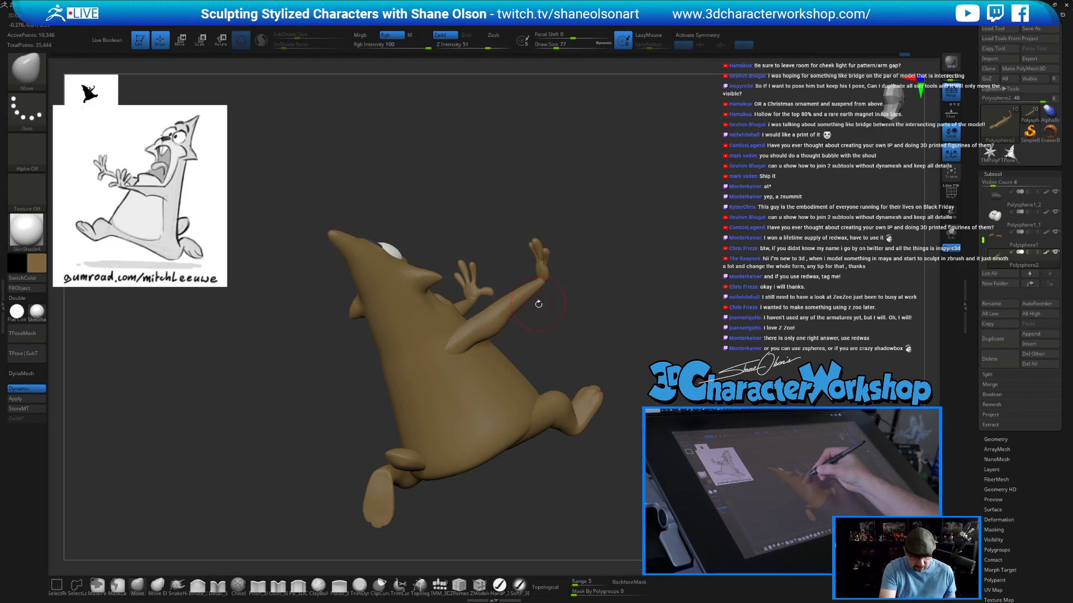
# Isolate the arms, fill out the upper arm with the Inflate brush, and show the whole character again.
pyautogui.click(951, 234)
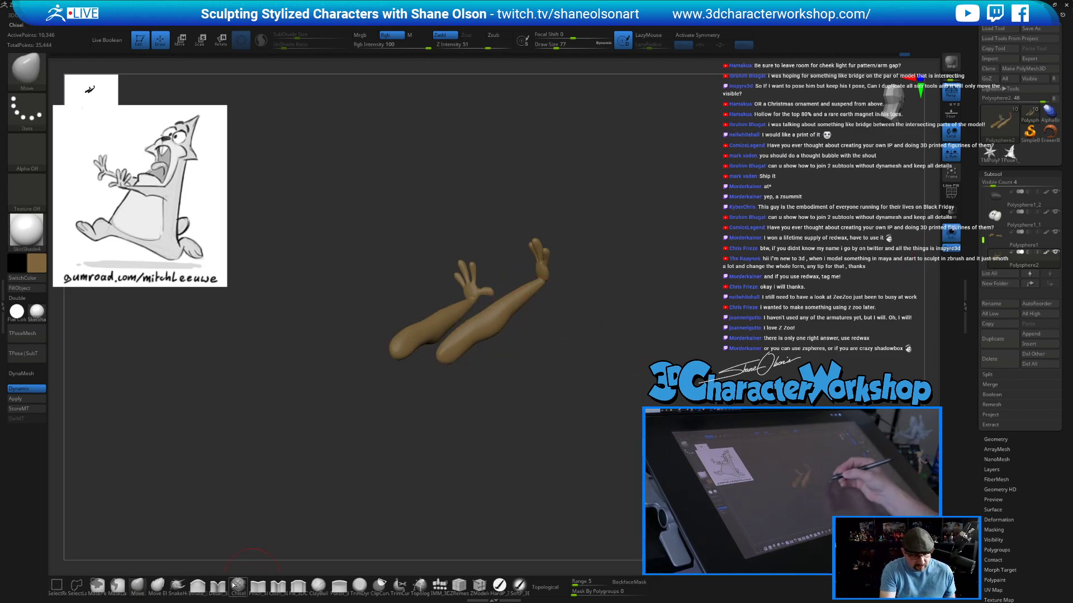
pyautogui.click(197, 585)
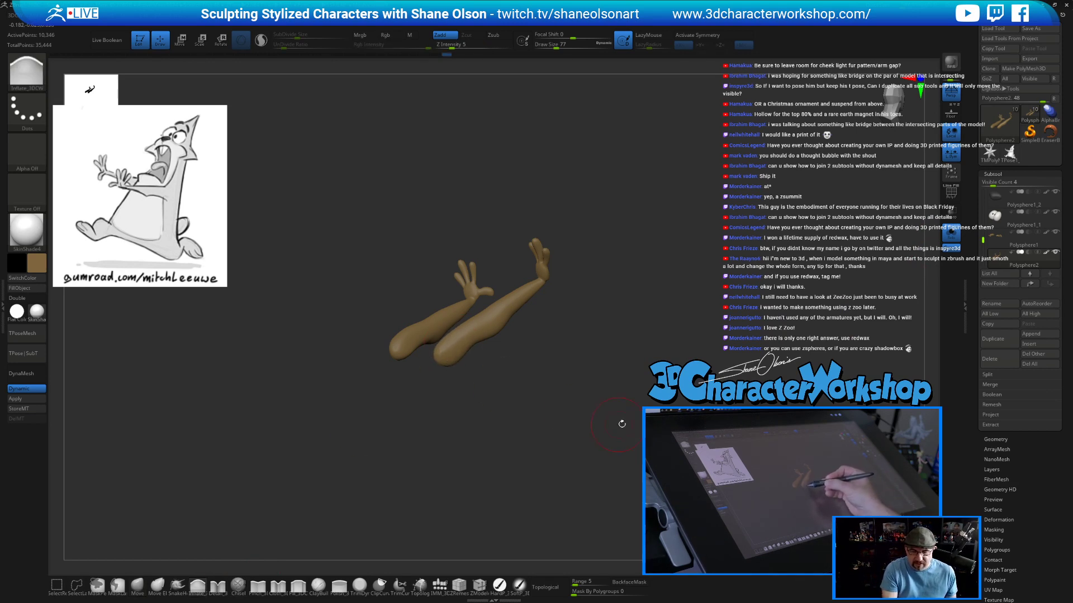
pyautogui.moveTo(626, 431); pyautogui.dragTo(544, 419)
pyautogui.click(951, 234)
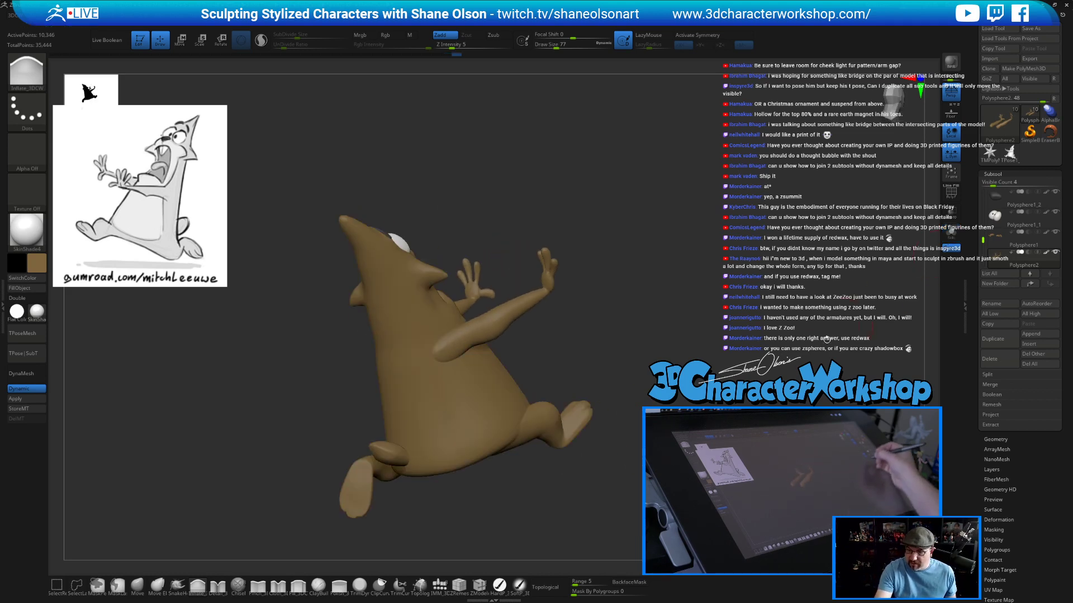
# Select the body, turn off symmetry, carve a crease below the far side of the lower lip, and smooth it.
pyautogui.moveTo(637, 430); pyautogui.dragTo(600, 432)
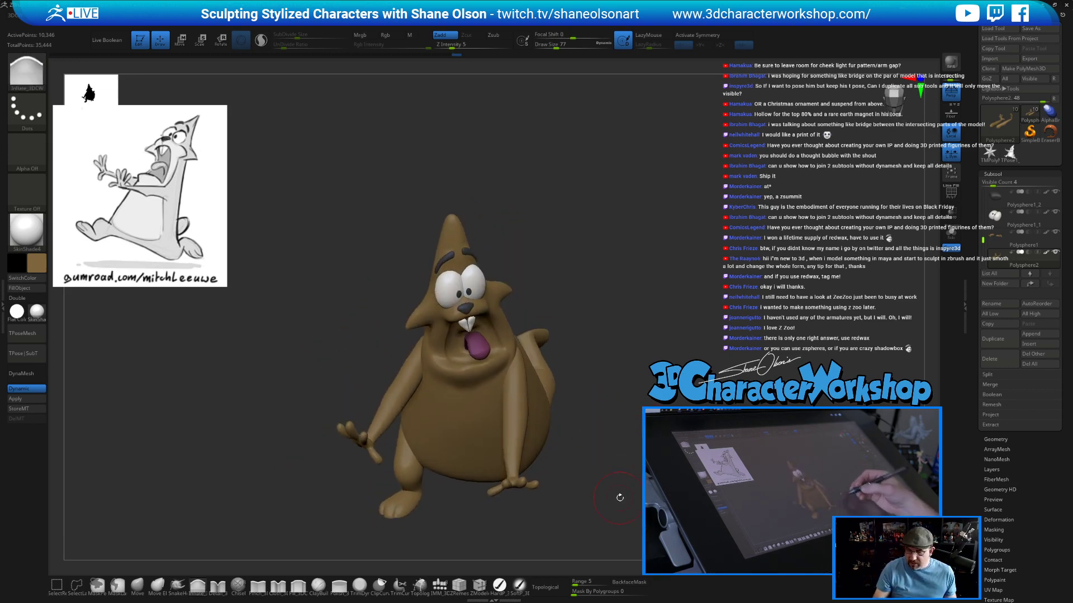
pyautogui.moveTo(620, 497); pyautogui.dragTo(647, 423)
pyautogui.moveTo(548, 381); pyautogui.dragTo(530, 393)
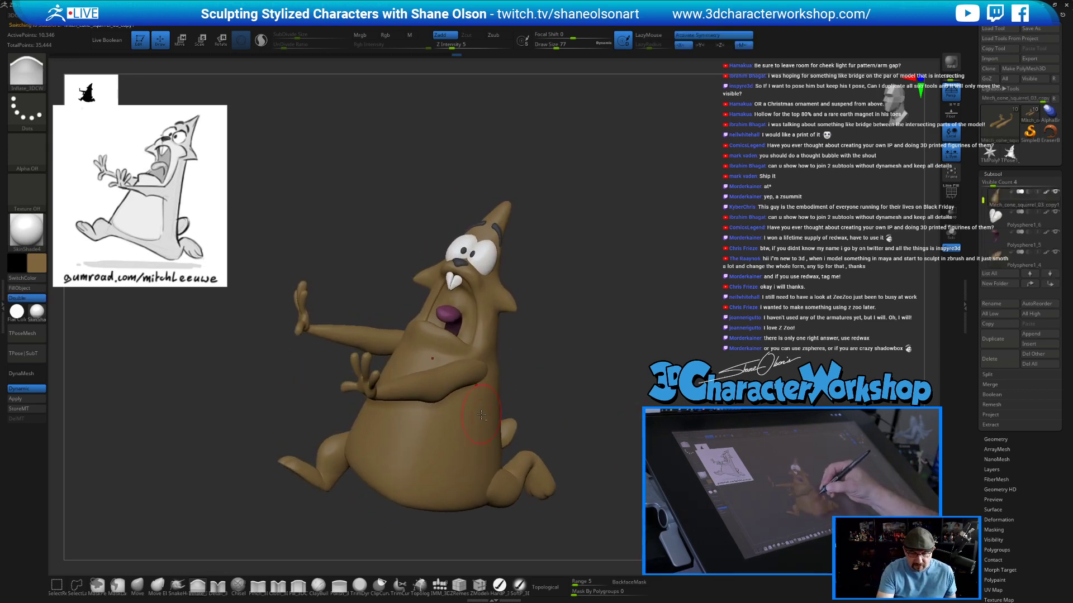
pyautogui.click(262, 587)
pyautogui.press('s')
pyautogui.moveTo(603, 378); pyautogui.dragTo(598, 374)
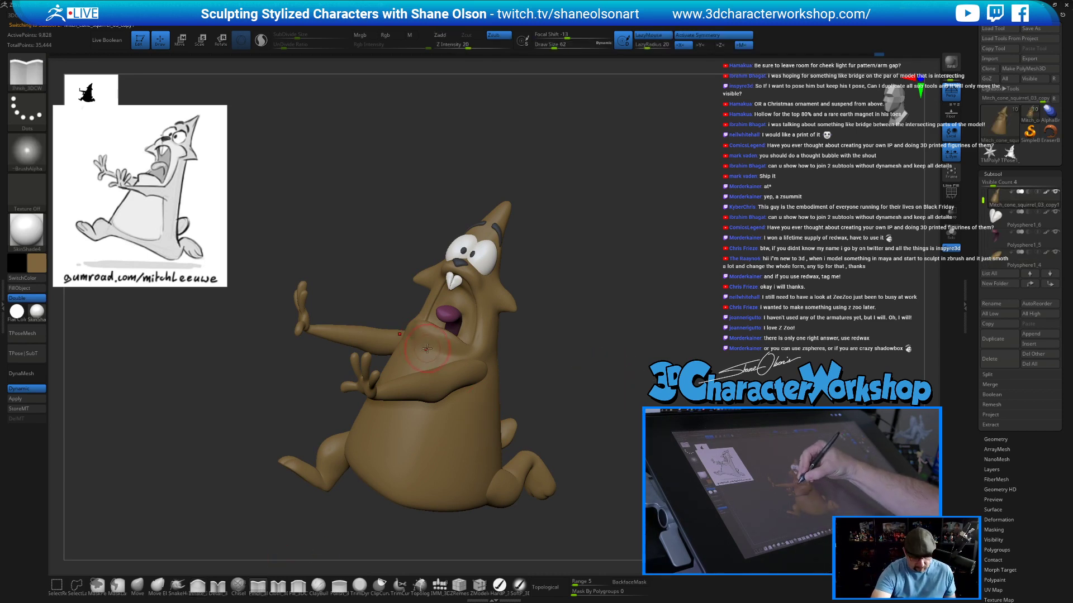
pyautogui.press('x')
pyautogui.moveTo(566, 367); pyautogui.dragTo(569, 405)
pyautogui.keyDown('shift'); pyautogui.moveTo(423, 353); pyautogui.dragTo(414, 347); pyautogui.keyUp('shift')
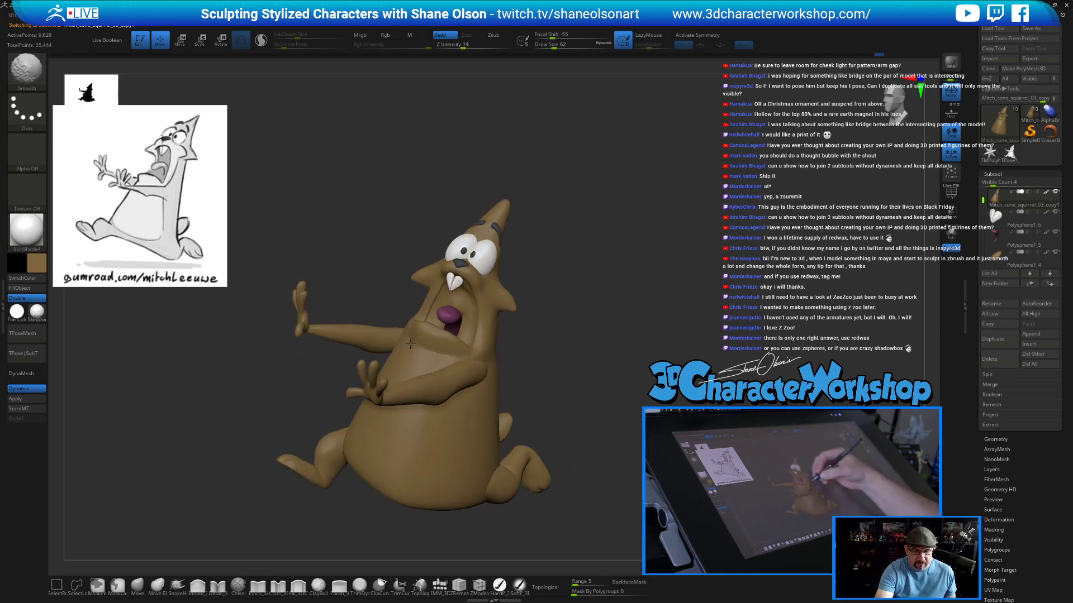
# Sharpen the crease below the lower lip toward the near corner of the mouth with brush size 44.
pyautogui.moveTo(617, 454)
pyautogui.mouseDown()
pyautogui.moveTo(628, 455)
pyautogui.moveTo(597, 429)
pyautogui.mouseUp()
pyautogui.moveTo(594, 341)
pyautogui.keyDown('alt'); pyautogui.mouseDown()
pyautogui.moveTo(632, 288)
pyautogui.moveTo(624, 344)
pyautogui.moveTo(626, 324)
pyautogui.mouseUp(); pyautogui.keyUp('alt')
pyautogui.press('s')
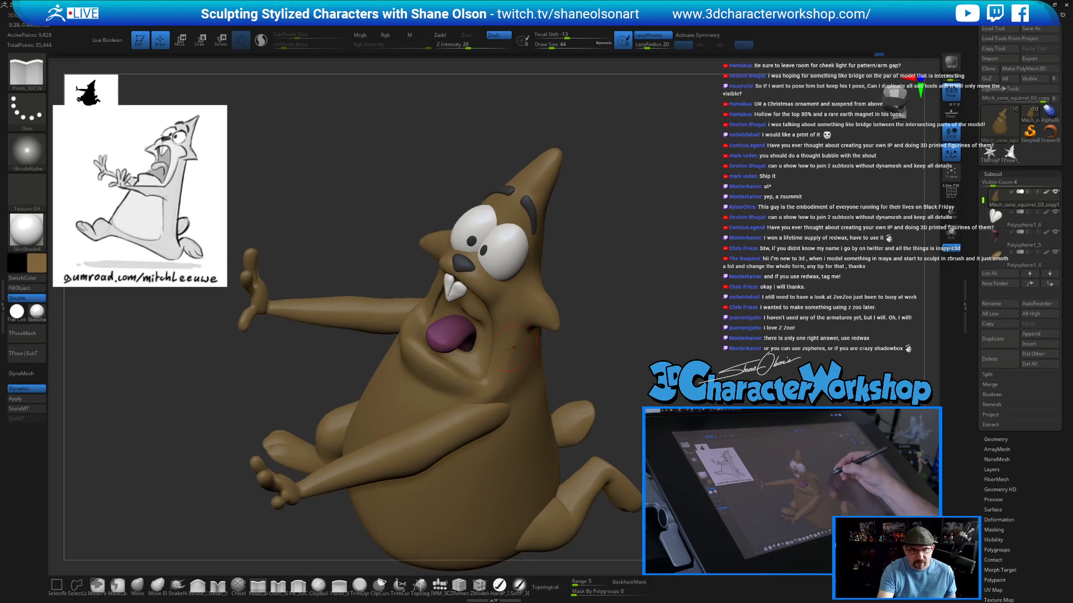
pyautogui.moveTo(407, 337); pyautogui.dragTo(451, 372)
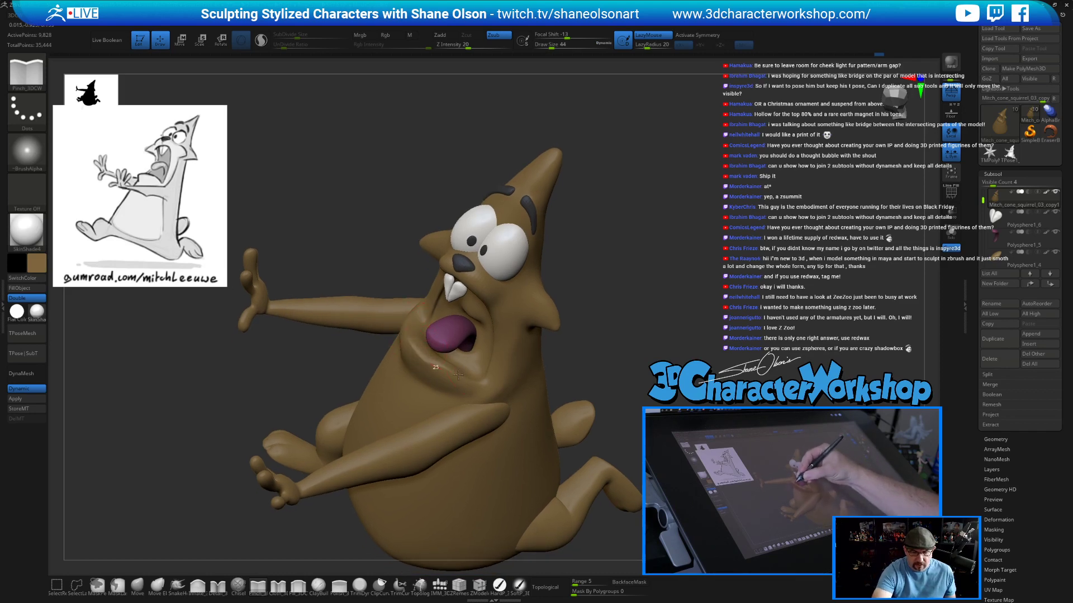
pyautogui.moveTo(630, 373); pyautogui.dragTo(627, 340)
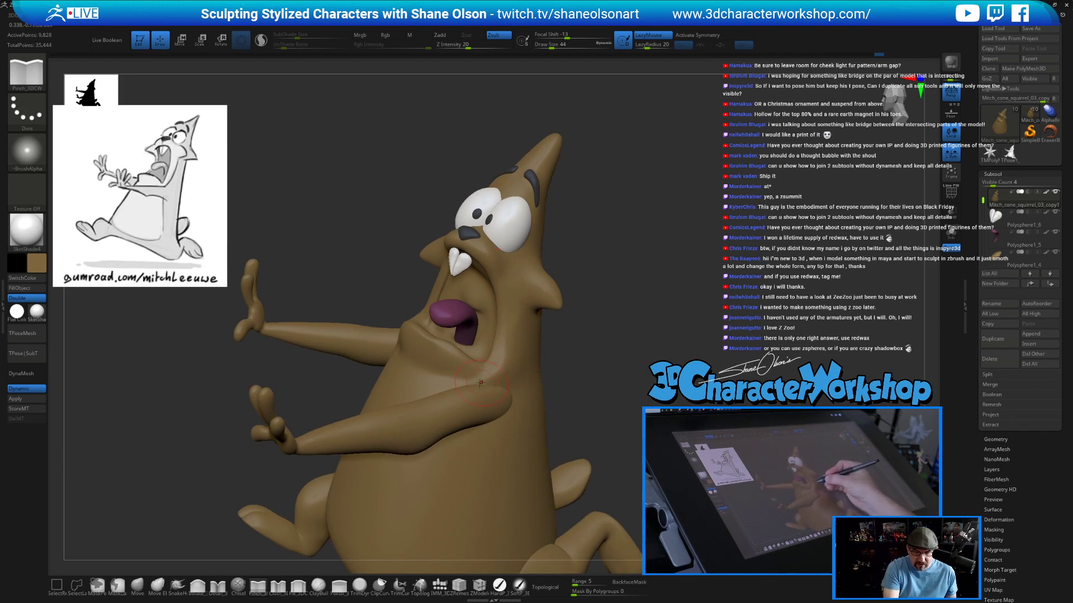
pyautogui.moveTo(475, 376); pyautogui.dragTo(493, 361)
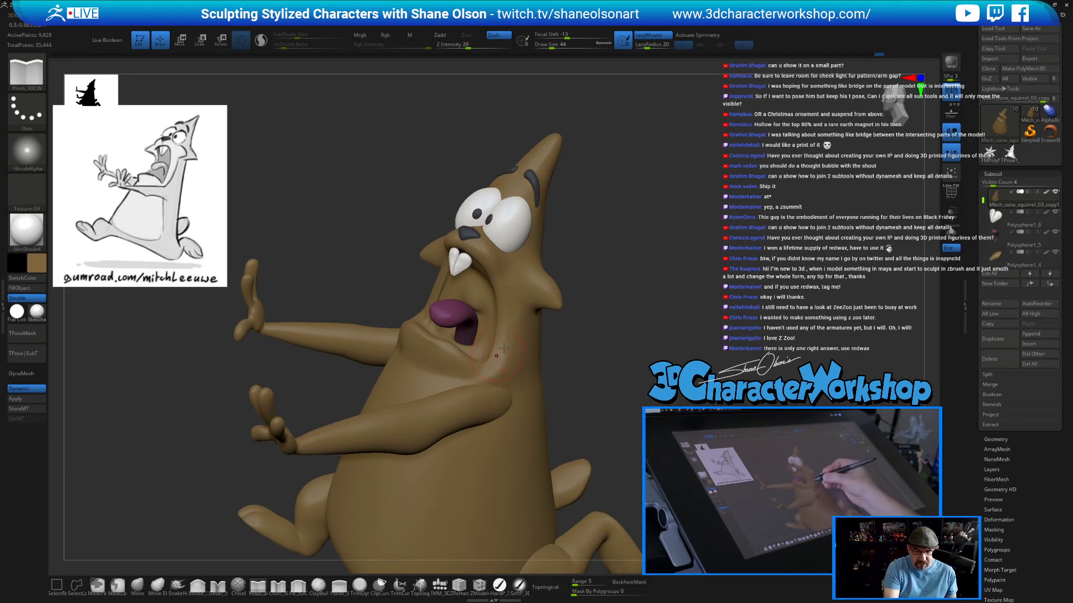
# Continue the crease upward beside the near corner of the mouth and smooth it.
pyautogui.moveTo(500, 381); pyautogui.dragTo(447, 344, button='right')
pyautogui.moveTo(447, 344); pyautogui.dragTo(469, 336)
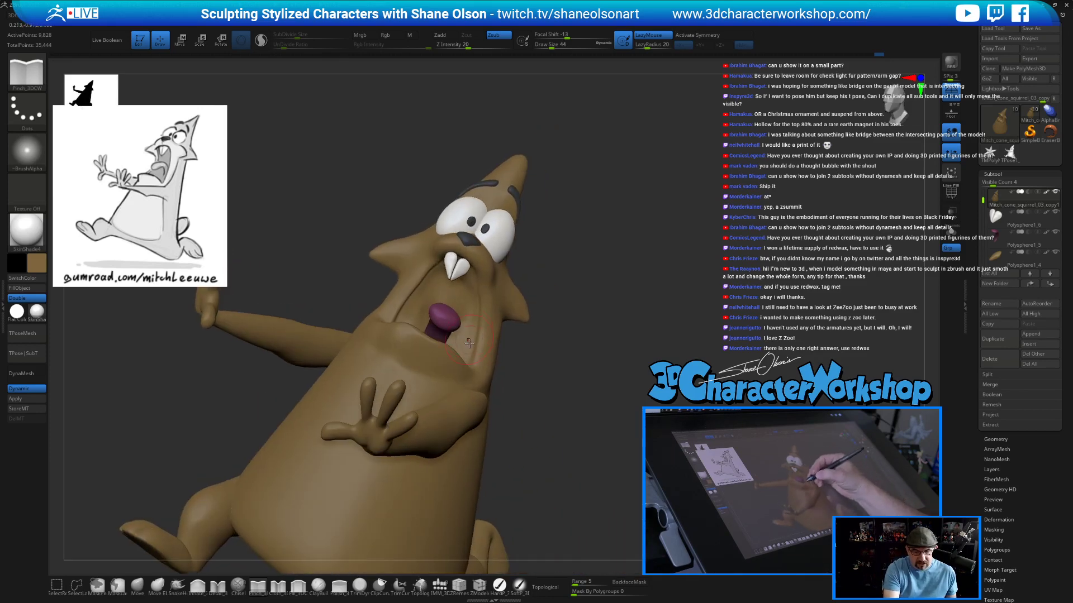
pyautogui.moveTo(509, 397); pyautogui.dragTo(568, 389)
pyautogui.moveTo(585, 342)
pyautogui.mouseDown()
pyautogui.moveTo(507, 356)
pyautogui.moveTo(467, 338)
pyautogui.mouseUp()
pyautogui.press('shift')
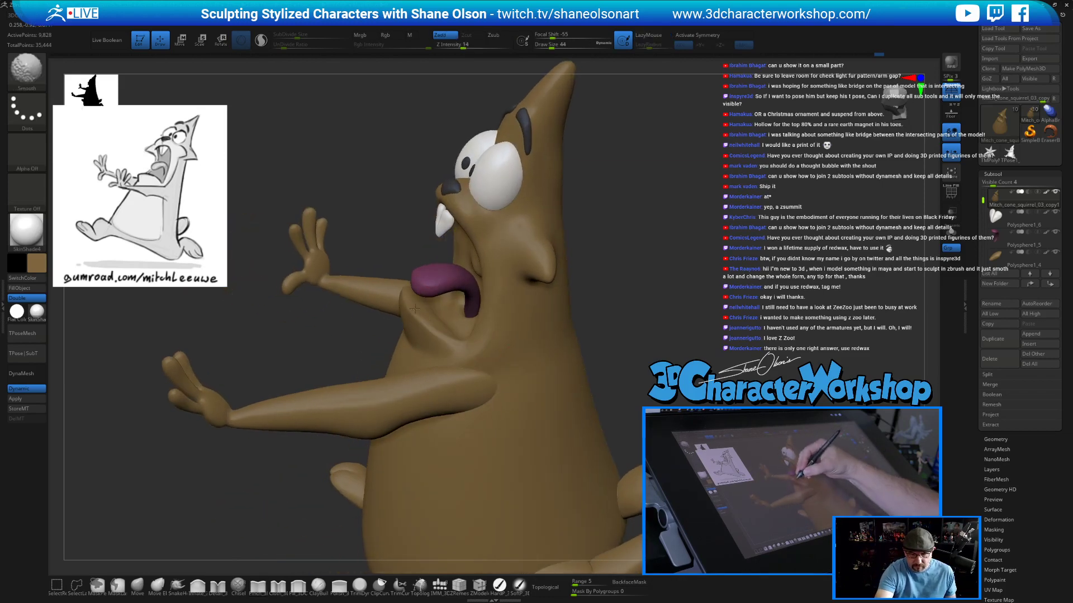
# Carve the crease around the far corner of the mouth and smooth its end into the cheek.
pyautogui.moveTo(444, 315); pyautogui.dragTo(492, 363, button='right')
pyautogui.press('shift')
pyautogui.moveTo(409, 278); pyautogui.dragTo(400, 258)
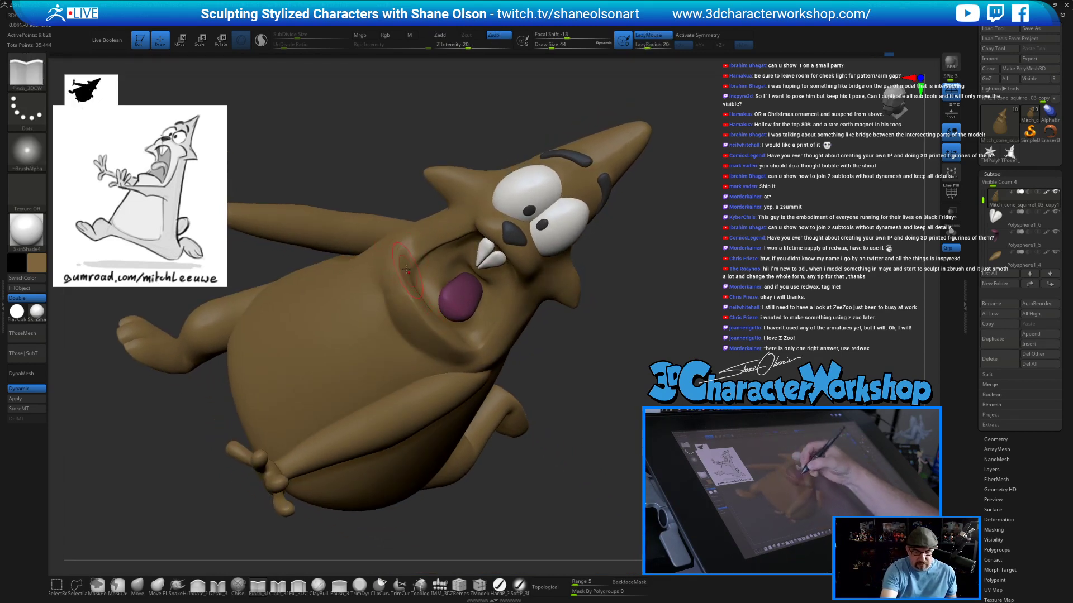
pyautogui.moveTo(409, 273); pyautogui.dragTo(351, 252)
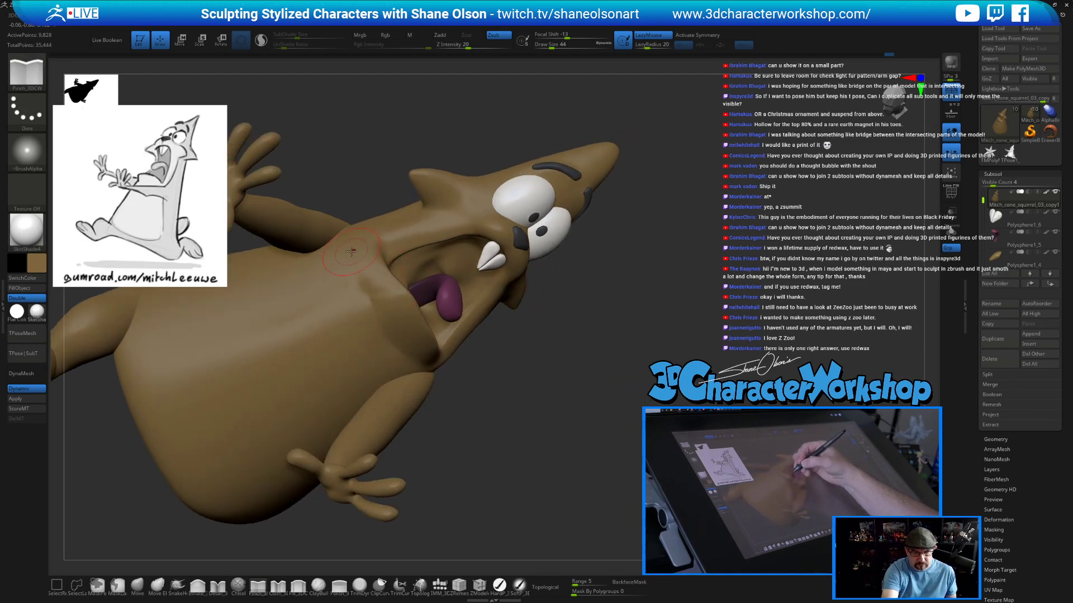
pyautogui.press('shift')
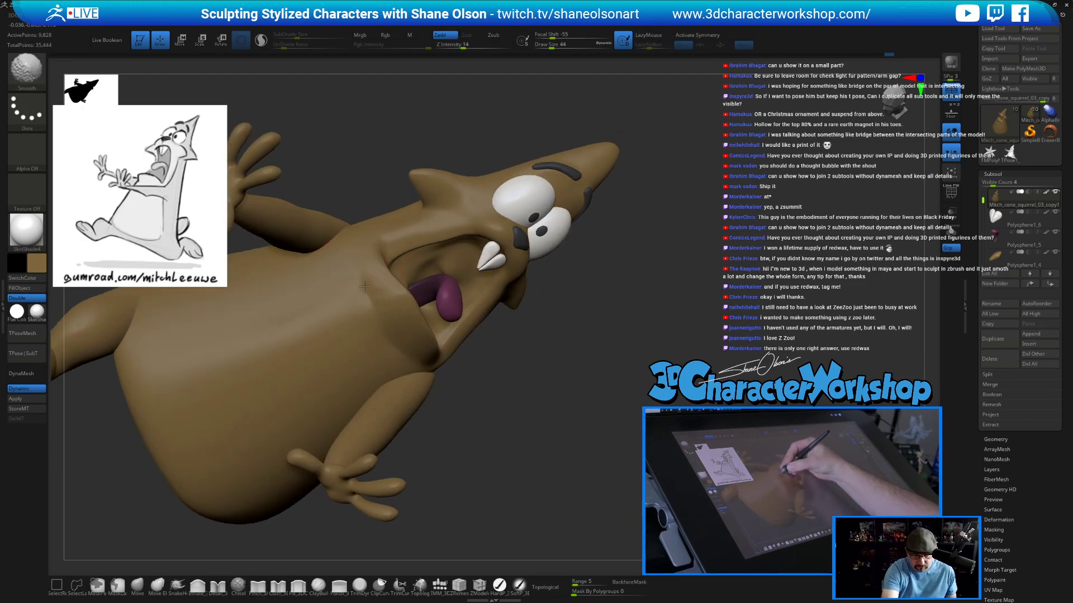
# Examine the whole character's pose and silhouette from several angles against the reference sketch.
pyautogui.moveTo(568, 431)
pyautogui.mouseDown()
pyautogui.moveTo(581, 419)
pyautogui.moveTo(553, 379)
pyautogui.moveTo(577, 387)
pyautogui.moveTo(606, 447)
pyautogui.moveTo(612, 418)
pyautogui.moveTo(617, 431)
pyautogui.moveTo(632, 421)
pyautogui.mouseUp()
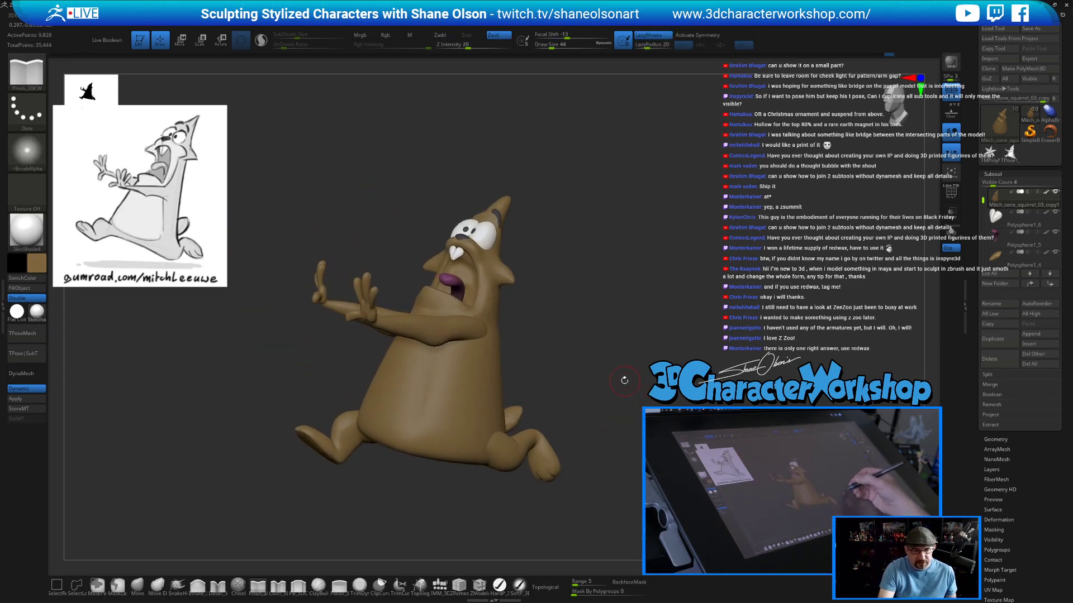
pyautogui.moveTo(625, 380); pyautogui.dragTo(632, 375)
pyautogui.moveTo(577, 240)
pyautogui.mouseDown()
pyautogui.moveTo(575, 253)
pyautogui.moveTo(557, 174)
pyautogui.mouseUp()
pyautogui.click(178, 586)
pyautogui.moveTo(565, 233)
pyautogui.mouseDown()
pyautogui.moveTo(553, 160)
pyautogui.moveTo(539, 162)
pyautogui.mouseUp()
pyautogui.press('s')
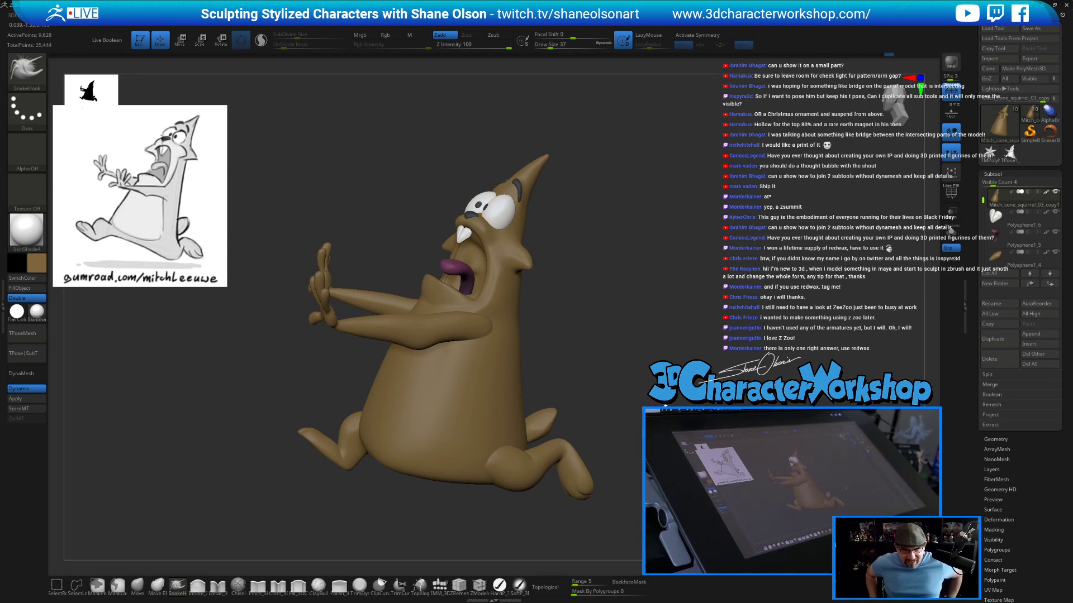
pyautogui.moveTo(604, 297); pyautogui.dragTo(624, 327)
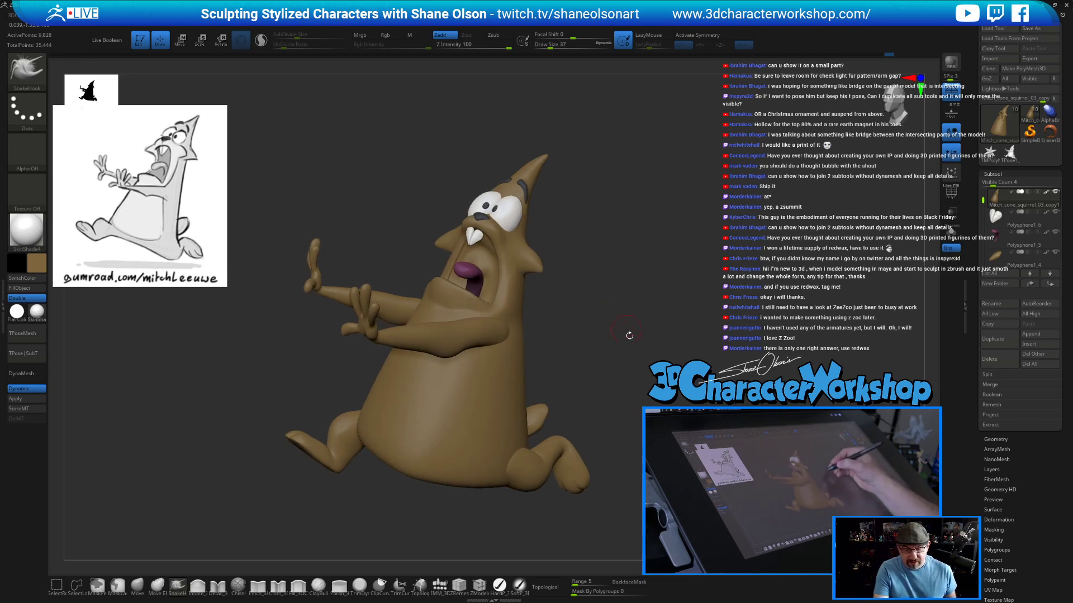
pyautogui.keyDown('alt'); pyautogui.moveTo(649, 397); pyautogui.dragTo(667, 403); pyautogui.keyUp('alt')
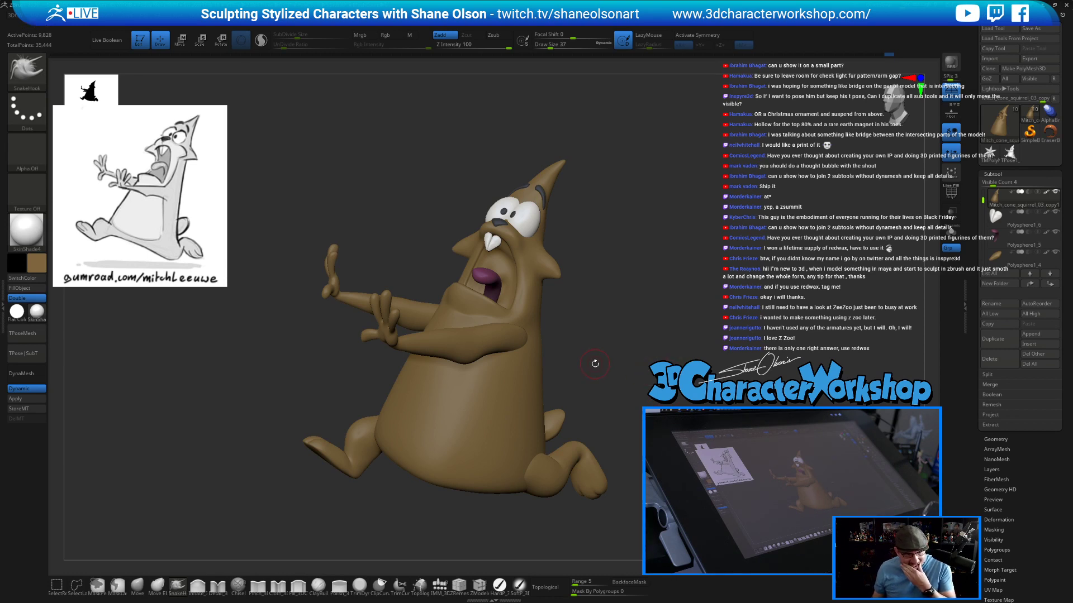
# Select the legs, display their wireframe, and extend the near thigh forward along the hip with the Move brush at size 128.
pyautogui.moveTo(572, 347)
pyautogui.mouseDown()
pyautogui.moveTo(582, 348)
pyautogui.moveTo(565, 306)
pyautogui.moveTo(575, 332)
pyautogui.moveTo(678, 287)
pyautogui.moveTo(614, 286)
pyautogui.moveTo(600, 264)
pyautogui.moveTo(596, 294)
pyautogui.moveTo(618, 293)
pyautogui.mouseUp()
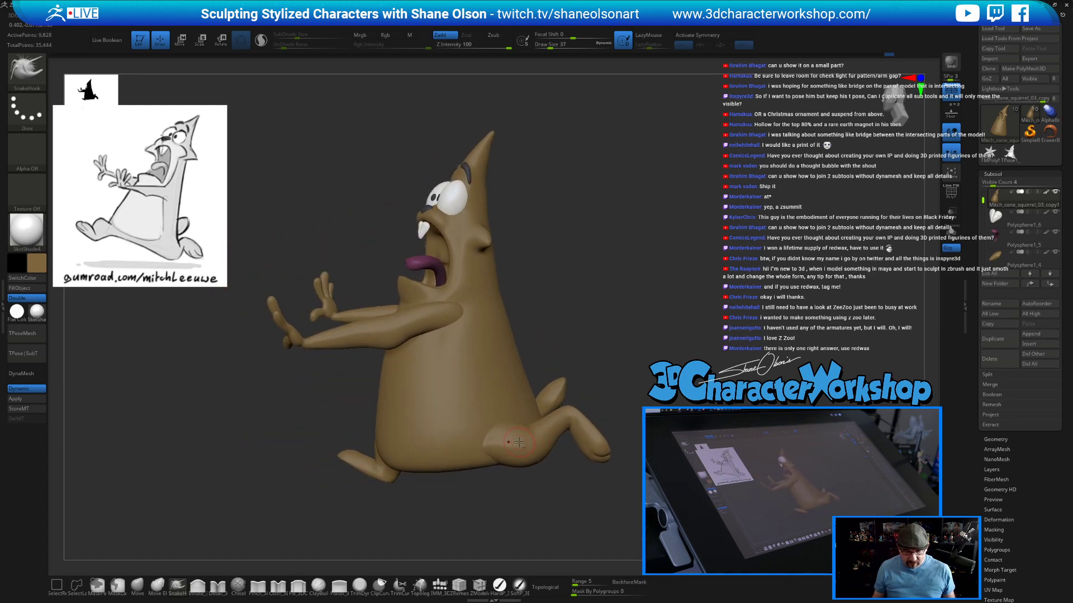
pyautogui.keyDown('alt'); pyautogui.click(584, 425); pyautogui.keyUp('alt')
pyautogui.click(137, 585)
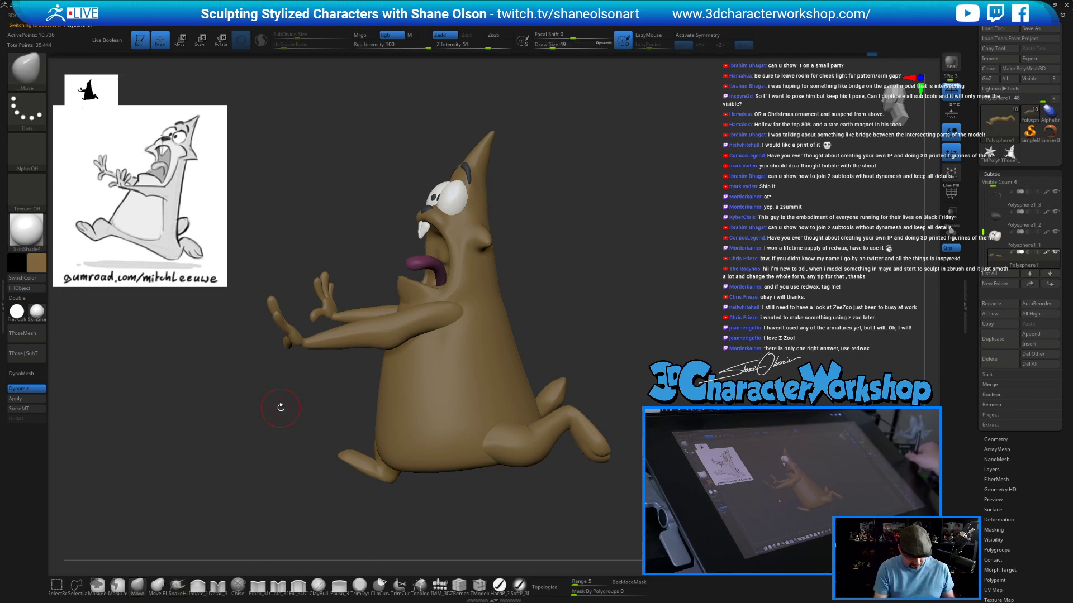
pyautogui.press('f')
pyautogui.hotkey('shift', 'f')
pyautogui.moveTo(665, 385)
pyautogui.keyDown('alt'); pyautogui.mouseDown()
pyautogui.moveTo(693, 435)
pyautogui.moveTo(618, 379)
pyautogui.moveTo(605, 330)
pyautogui.moveTo(616, 330)
pyautogui.mouseUp(); pyautogui.keyUp('alt')
pyautogui.press('s')
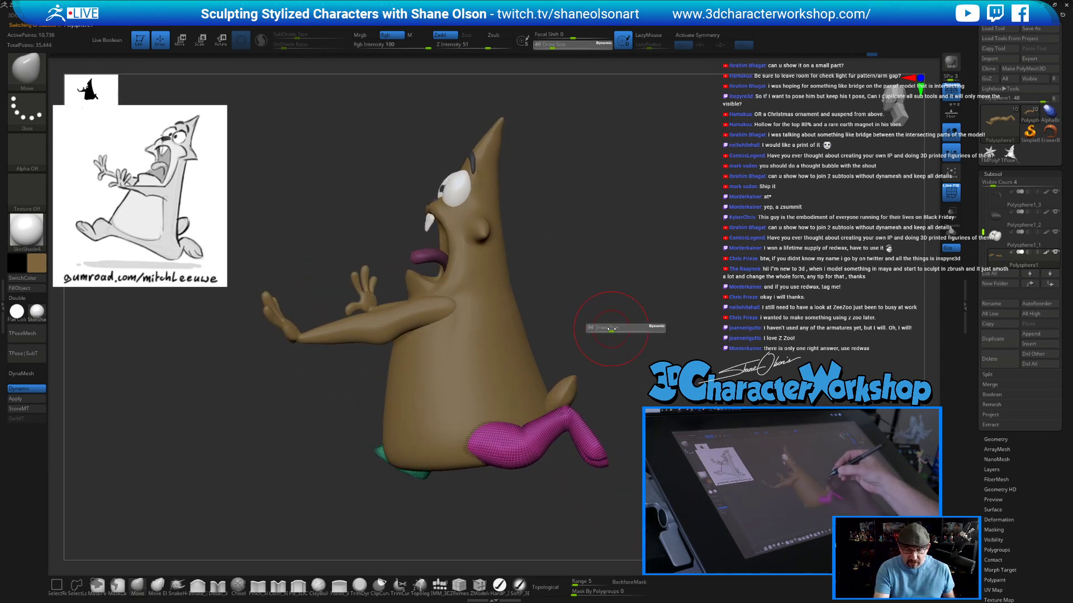
pyautogui.moveTo(468, 434); pyautogui.dragTo(427, 457)
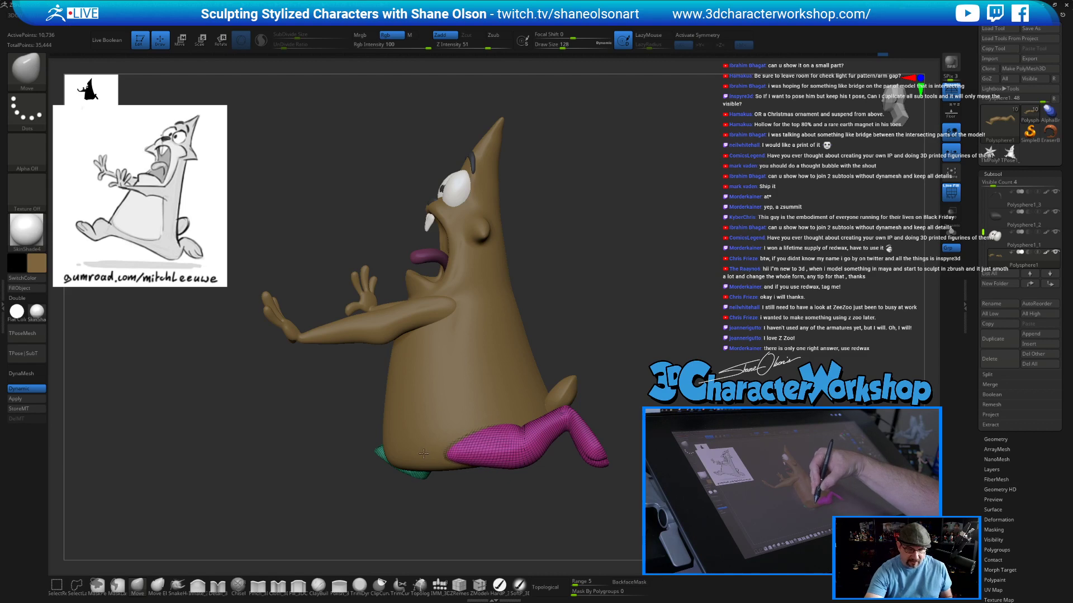
# Select the body and reshape the belly's lower edge between the legs with large Move brushes, sizes 257 and 212.
pyautogui.moveTo(614, 400)
pyautogui.mouseDown()
pyautogui.moveTo(665, 413)
pyautogui.moveTo(639, 420)
pyautogui.moveTo(655, 422)
pyautogui.mouseUp()
pyautogui.keyDown('alt'); pyautogui.moveTo(578, 380); pyautogui.dragTo(616, 396); pyautogui.keyUp('alt')
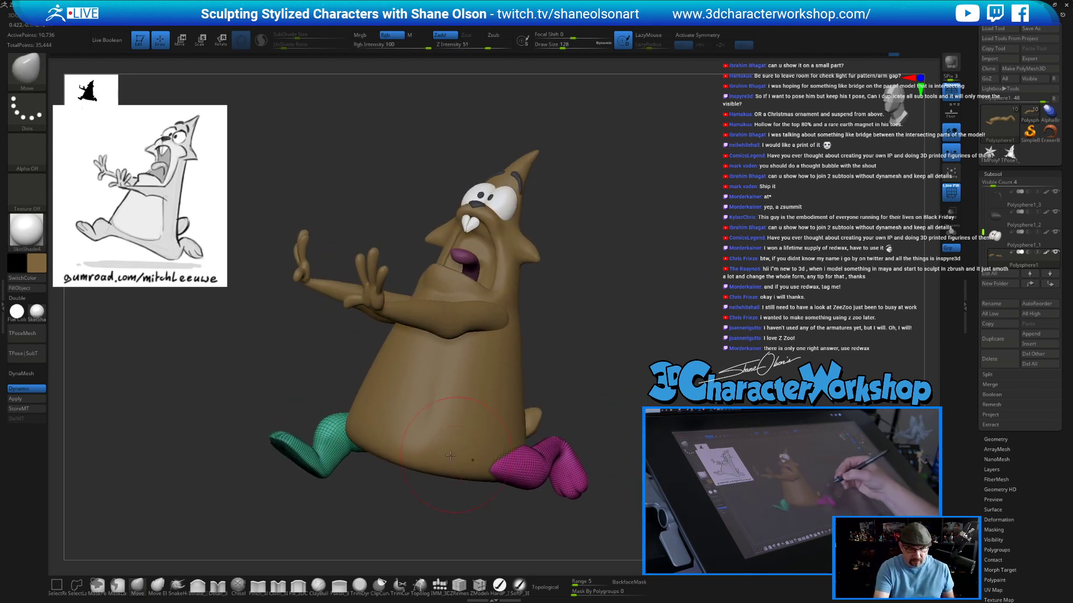
pyautogui.keyDown('alt'); pyautogui.click(447, 449); pyautogui.keyUp('alt')
pyautogui.press('s')
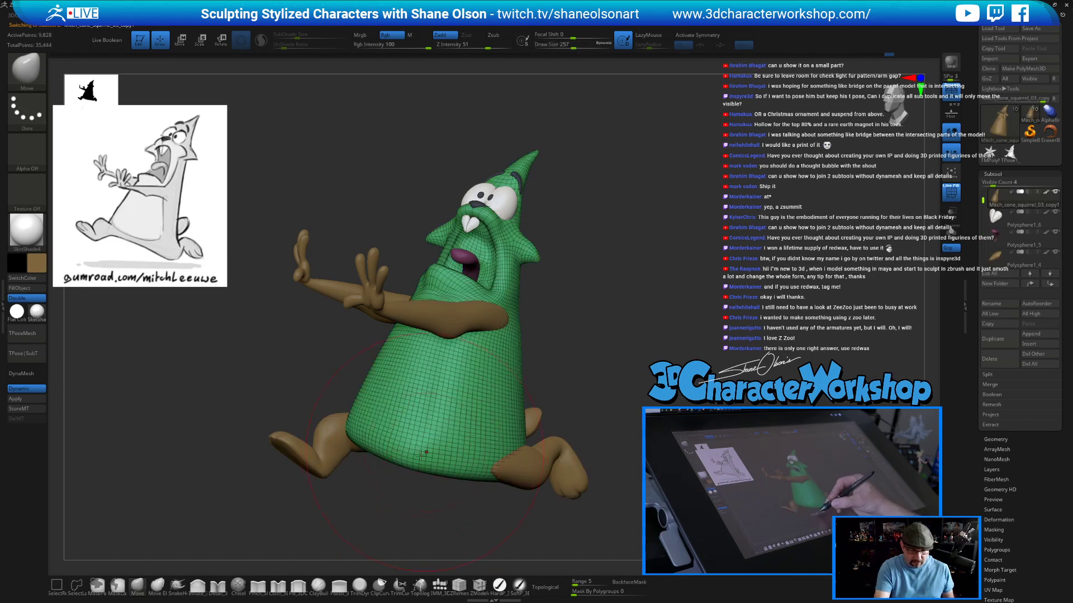
pyautogui.moveTo(421, 464); pyautogui.dragTo(422, 443)
pyautogui.press('[')
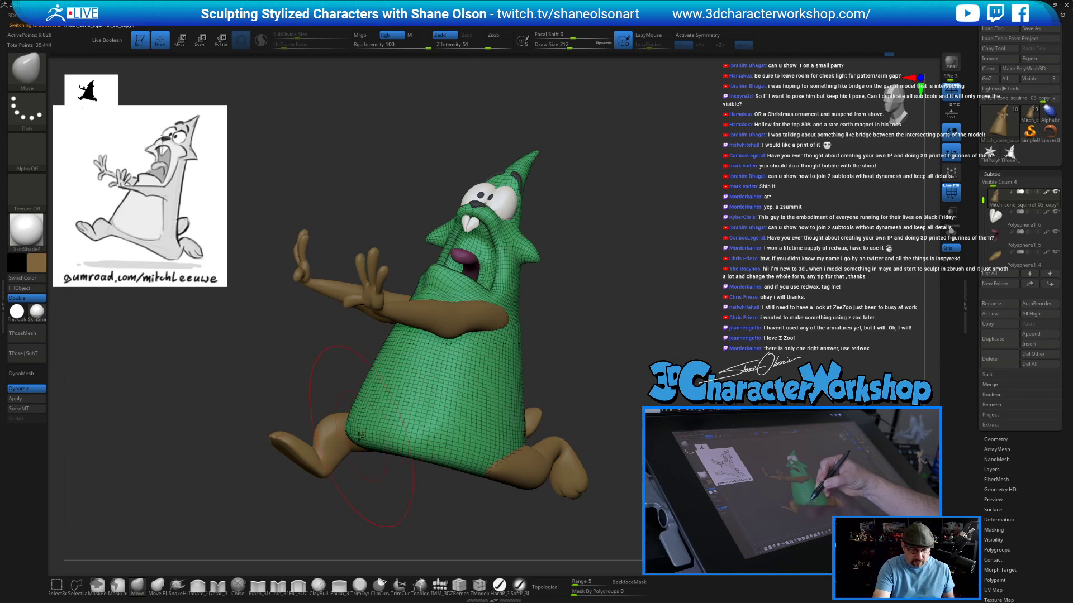
pyautogui.moveTo(353, 439); pyautogui.dragTo(371, 447)
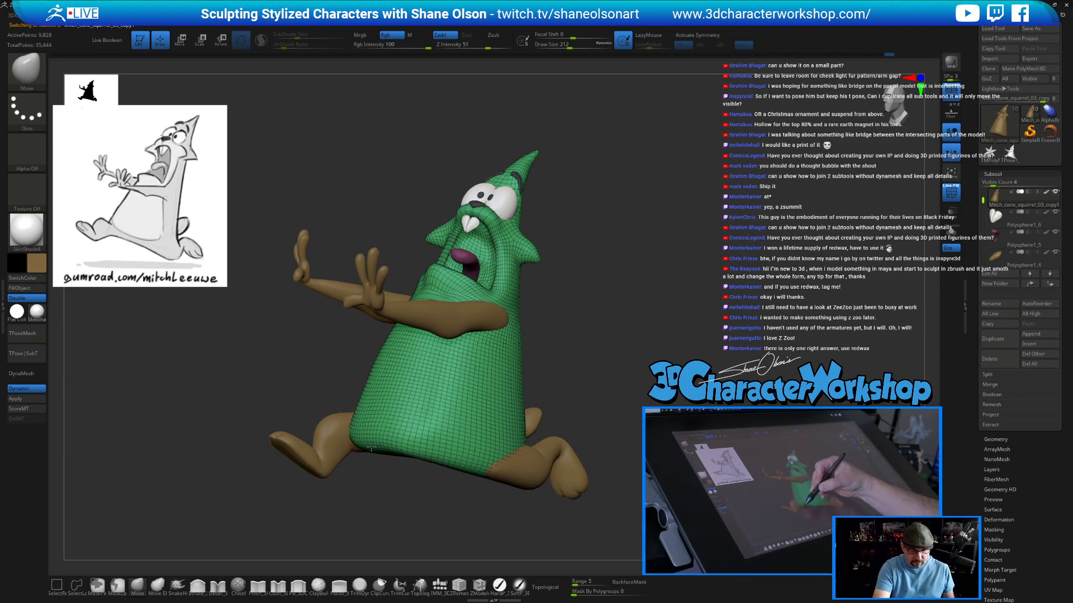
pyautogui.moveTo(476, 467); pyautogui.dragTo(479, 462)
# Lift the belly's lower edge near the far leg from the front at Move brush size 149, and hide the wireframe.
pyautogui.moveTo(503, 505)
pyautogui.mouseDown()
pyautogui.moveTo(606, 475)
pyautogui.moveTo(549, 482)
pyautogui.mouseUp()
pyautogui.press('s')
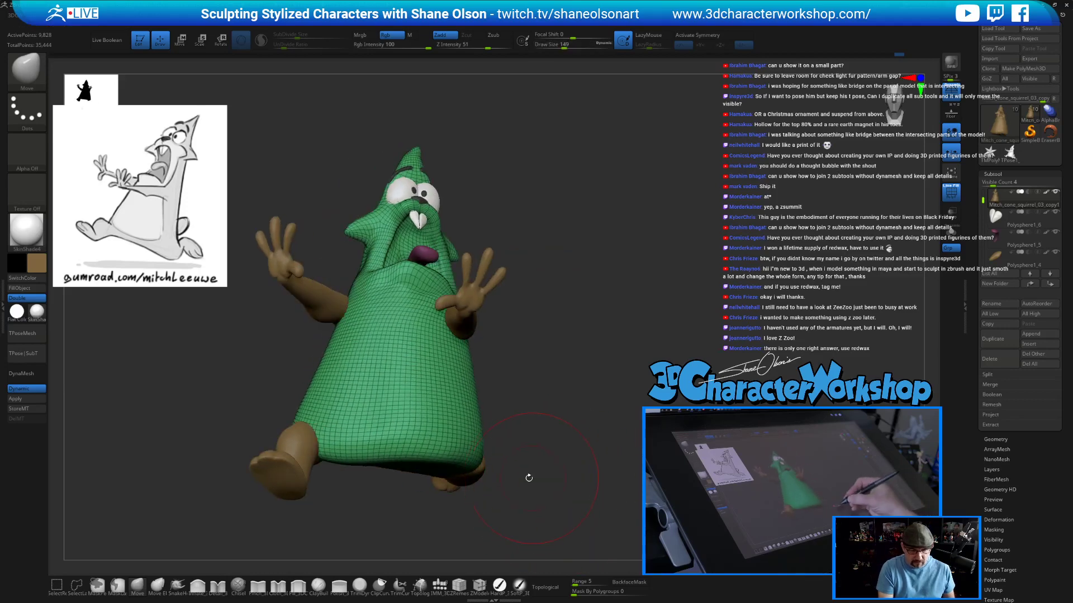
pyautogui.moveTo(345, 462); pyautogui.dragTo(342, 443)
pyautogui.moveTo(524, 468); pyautogui.dragTo(642, 419)
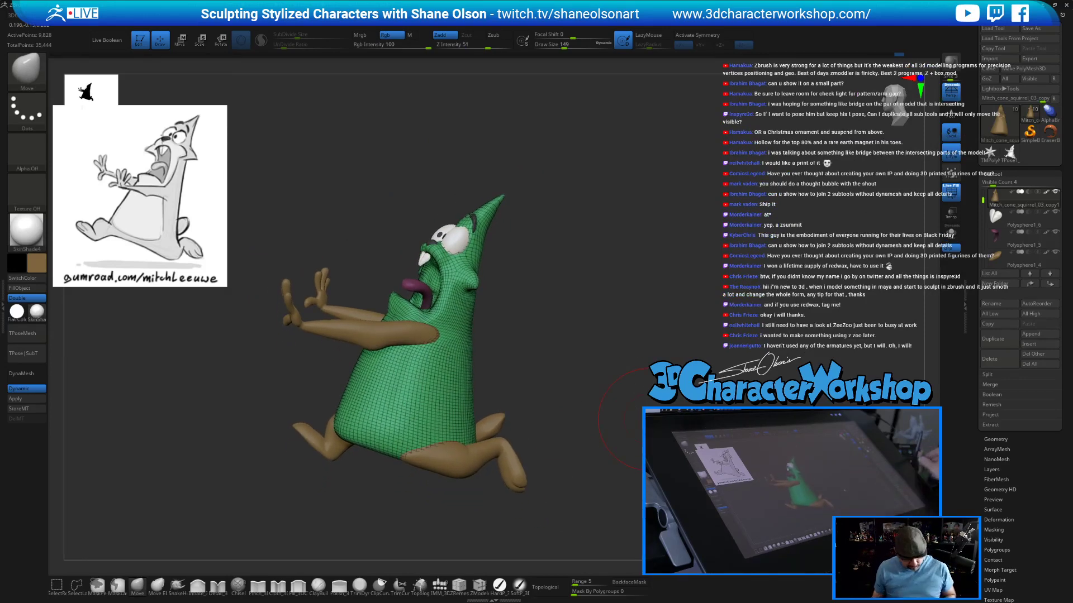
pyautogui.hotkey('shift', 'f')
# Select the arms and adjust the near upper arm and forearm with the Move brush, up to size 140.
pyautogui.moveTo(653, 337); pyautogui.dragTo(678, 308)
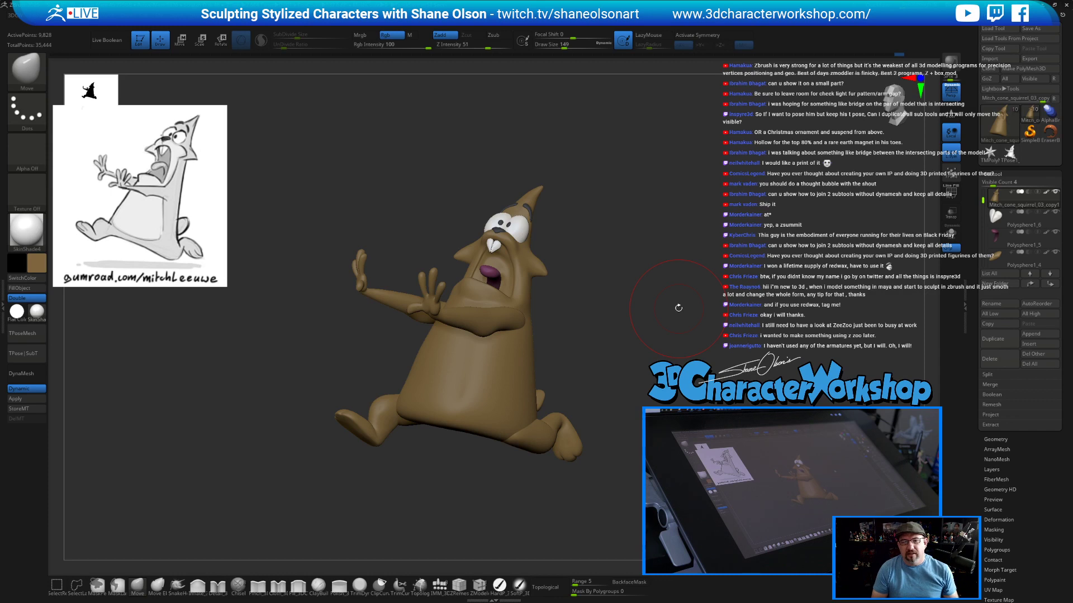
pyautogui.moveTo(667, 293)
pyautogui.mouseDown()
pyautogui.moveTo(631, 333)
pyautogui.moveTo(584, 329)
pyautogui.mouseUp()
pyautogui.press('s')
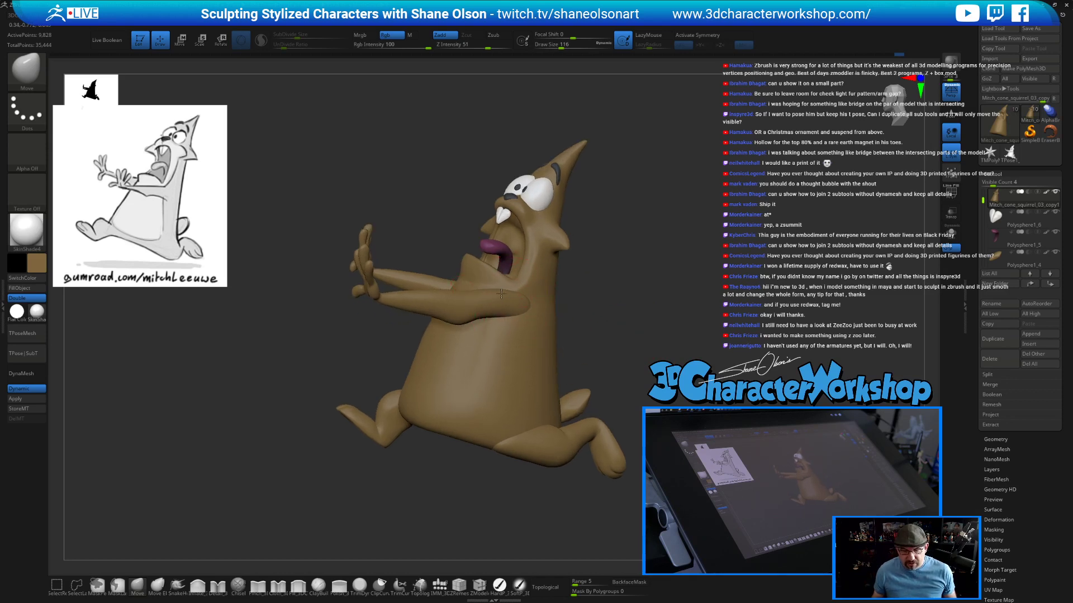
pyautogui.keyDown('alt'); pyautogui.click(523, 299); pyautogui.keyUp('alt')
pyautogui.moveTo(497, 291); pyautogui.dragTo(501, 298)
pyautogui.moveTo(673, 299)
pyautogui.mouseDown()
pyautogui.moveTo(743, 308)
pyautogui.moveTo(648, 317)
pyautogui.mouseUp()
pyautogui.press('s')
pyautogui.moveTo(430, 291); pyautogui.dragTo(436, 296)
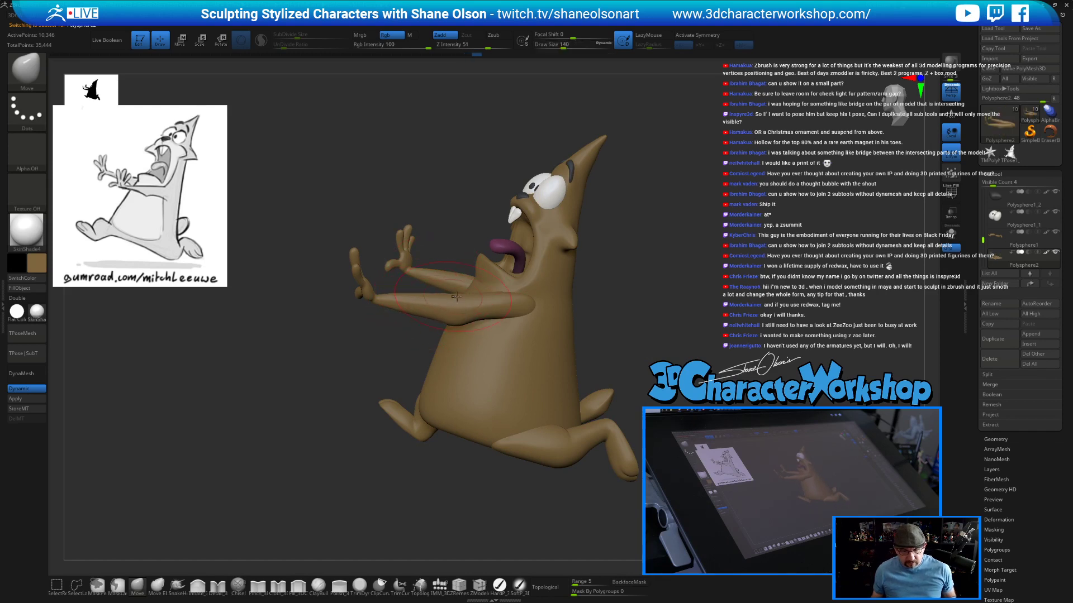
# Check the arms' shape from the character's opposite side and the overall running pose from the front.
pyautogui.moveTo(644, 320); pyautogui.dragTo(536, 327)
pyautogui.press('s')
pyautogui.moveTo(792, 325); pyautogui.dragTo(775, 321)
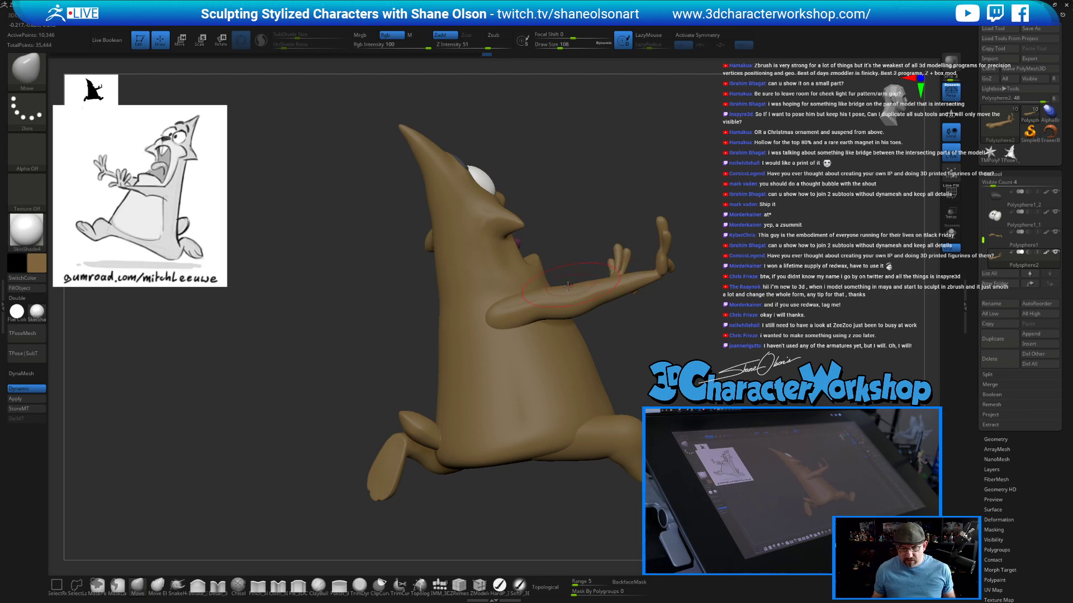
pyautogui.moveTo(747, 318)
pyautogui.mouseDown()
pyautogui.moveTo(729, 313)
pyautogui.moveTo(743, 294)
pyautogui.moveTo(627, 327)
pyautogui.mouseUp()
pyautogui.moveTo(406, 411); pyautogui.dragTo(472, 415)
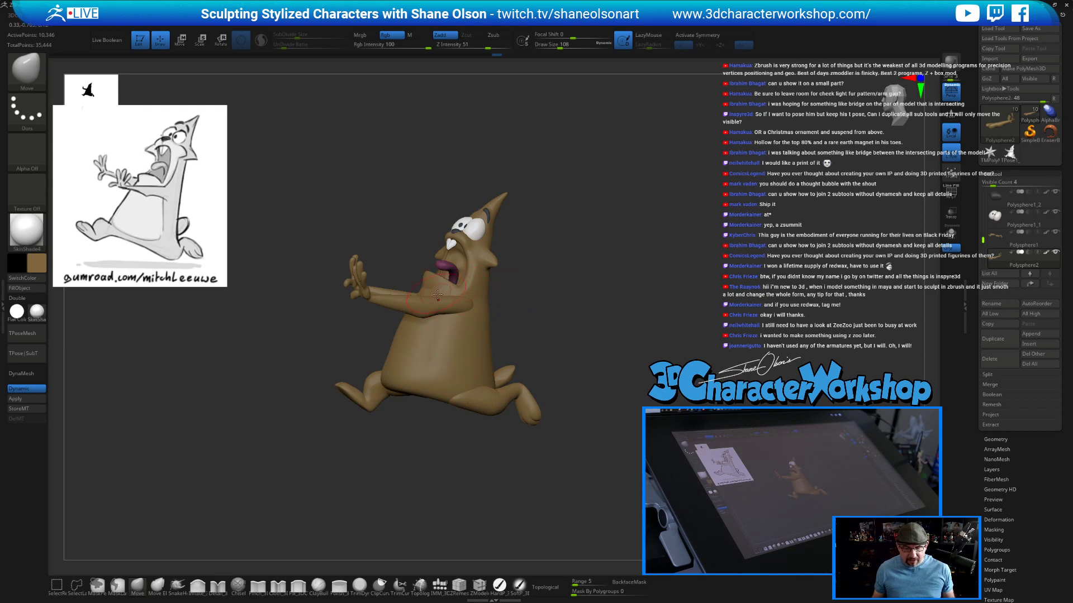
pyautogui.moveTo(556, 315); pyautogui.dragTo(624, 307)
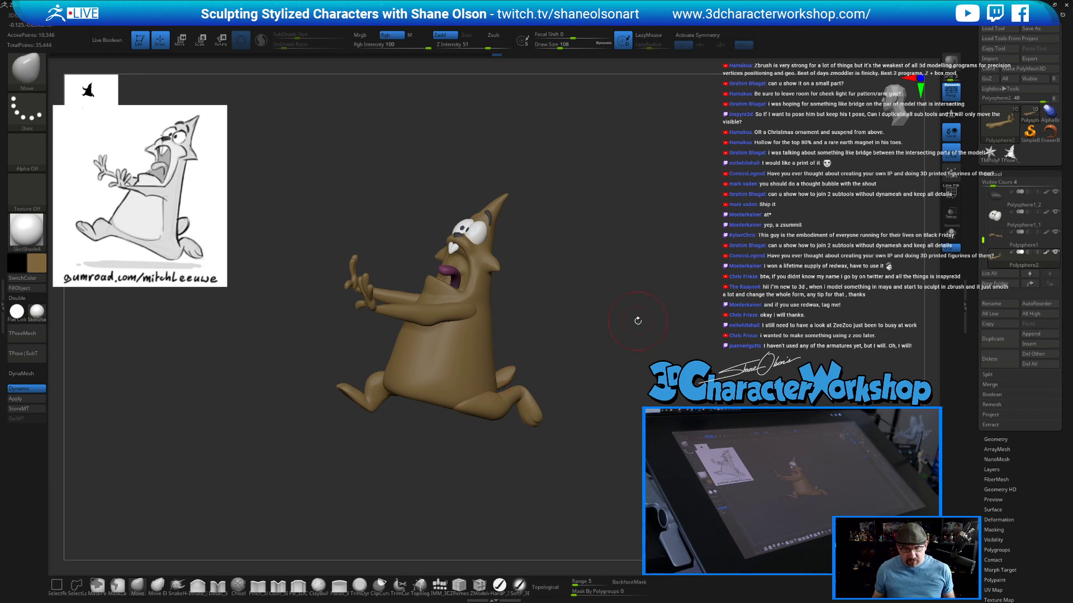
pyautogui.moveTo(637, 320); pyautogui.dragTo(605, 403)
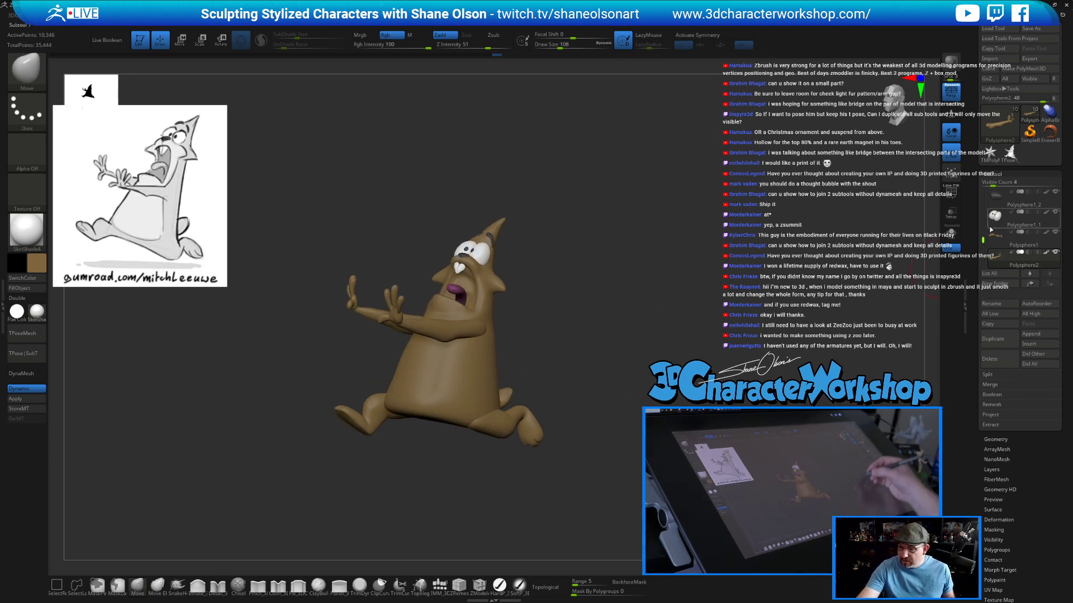
# Look through the subtool list to identify the character's separate parts.
pyautogui.moveTo(983, 239)
pyautogui.mouseDown()
pyautogui.moveTo(983, 193)
pyautogui.moveTo(983, 238)
pyautogui.mouseUp()
pyautogui.moveTo(995, 208)
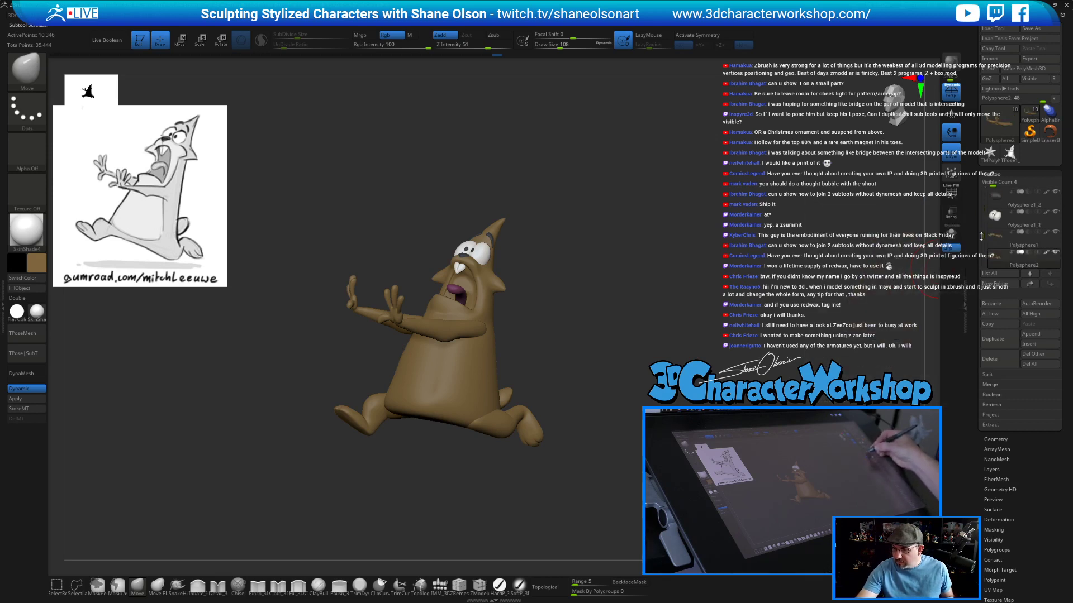
pyautogui.moveTo(995, 238)
pyautogui.scroll(4, 999, 229)
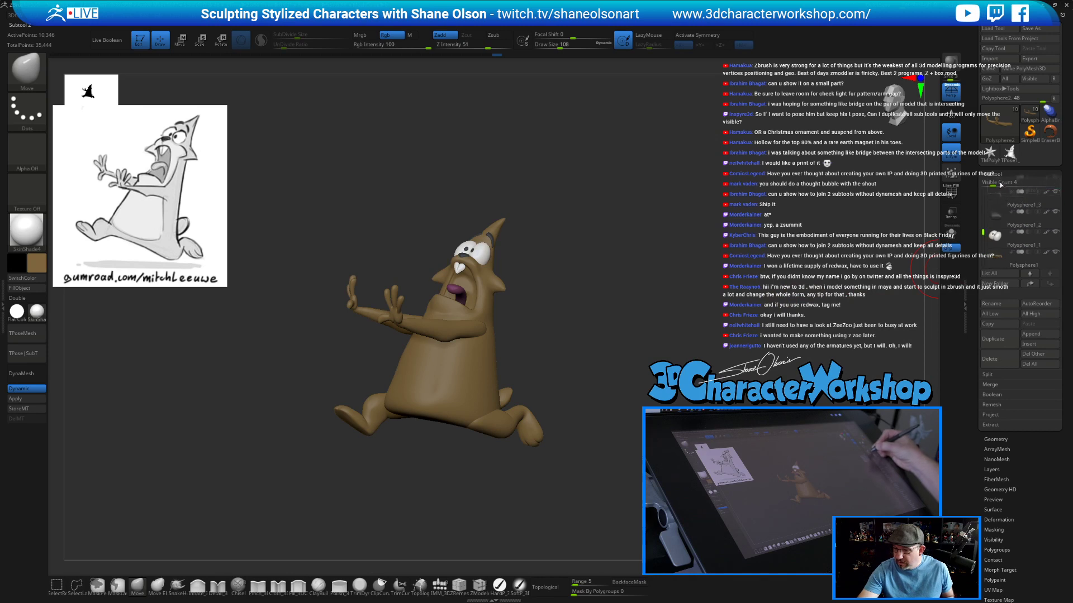
pyautogui.scroll(-3, 999, 225)
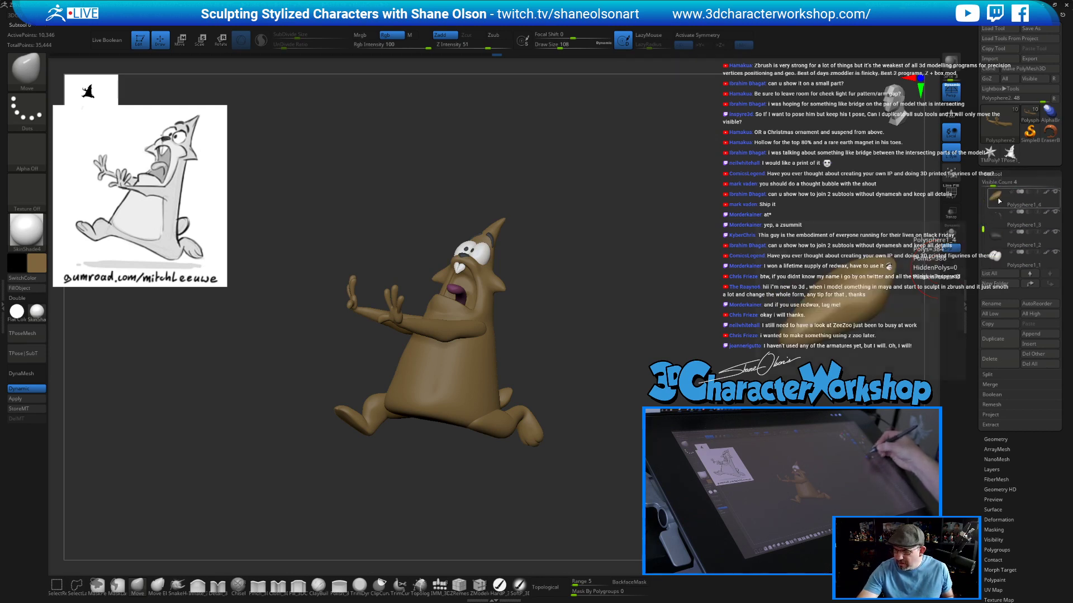
pyautogui.scroll(-2, 989, 232)
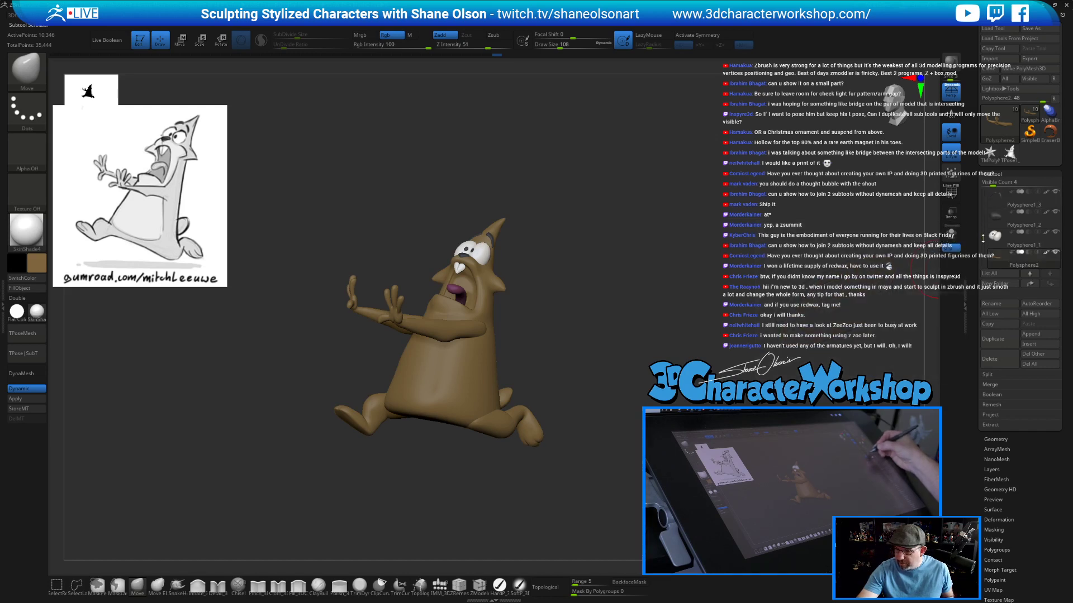
pyautogui.scroll(5, 997, 230)
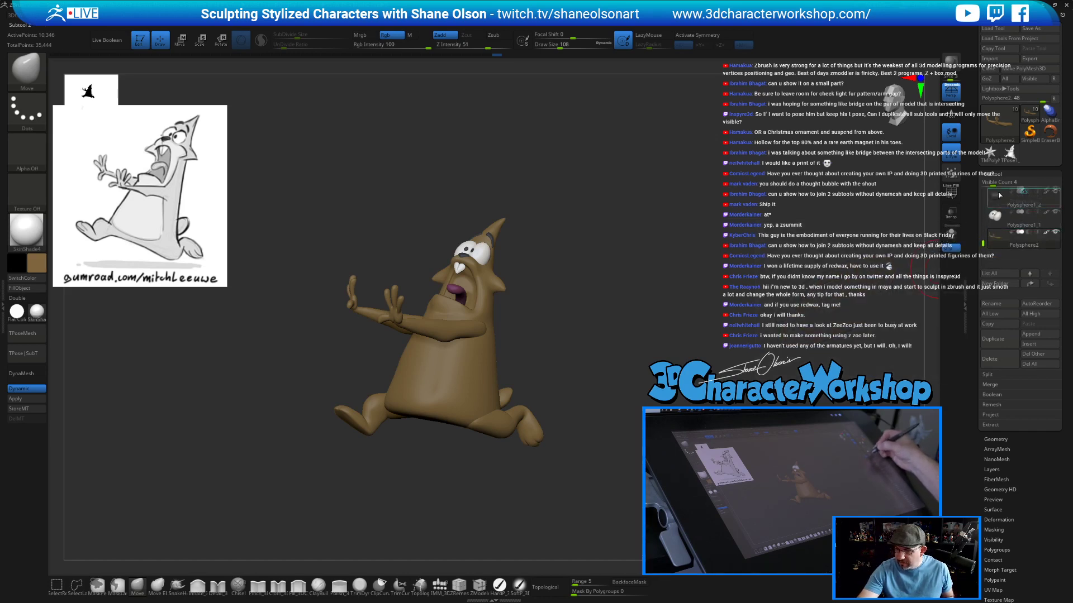
# Save the tool as a new version named Mitch_Cone_Squirrel_04.
pyautogui.scroll(2, 999, 217)
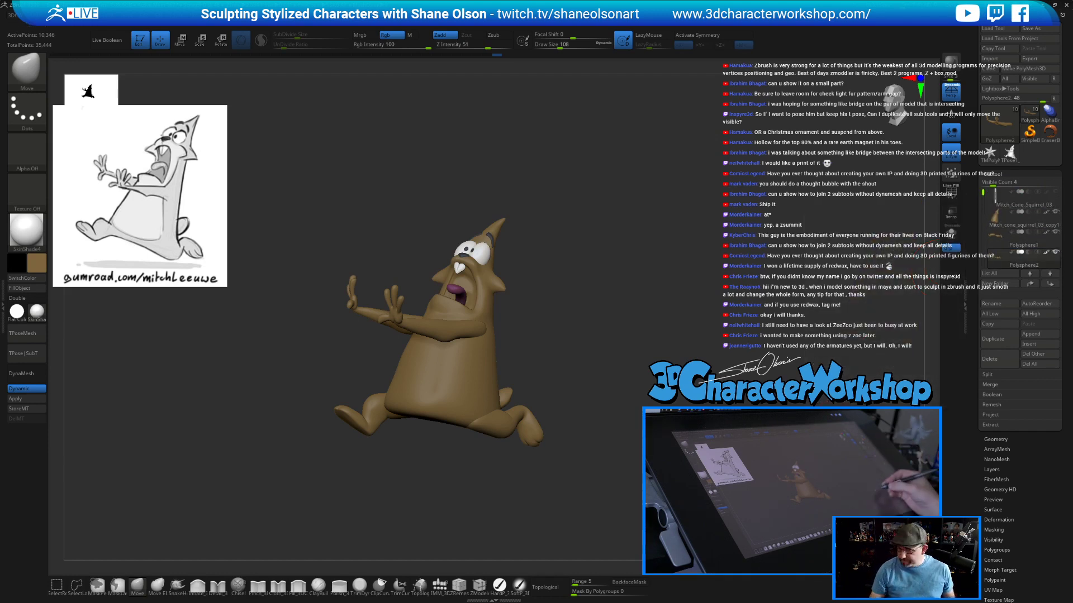
pyautogui.click(1031, 28)
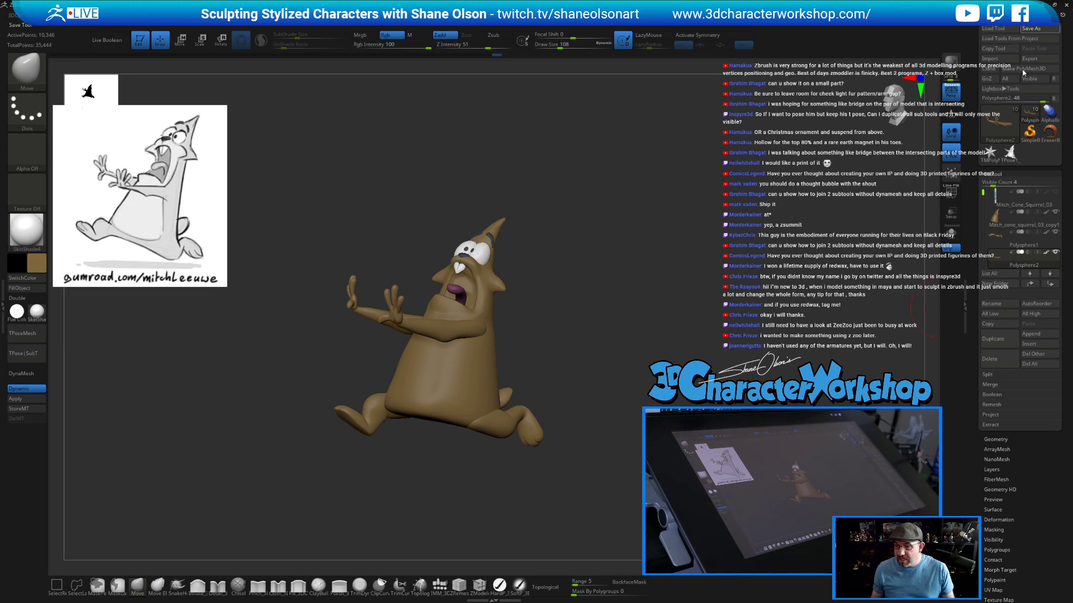
pyautogui.click(400, 516)
pyautogui.press('BackSpace')
pyautogui.write('4')
pyautogui.press('Return')
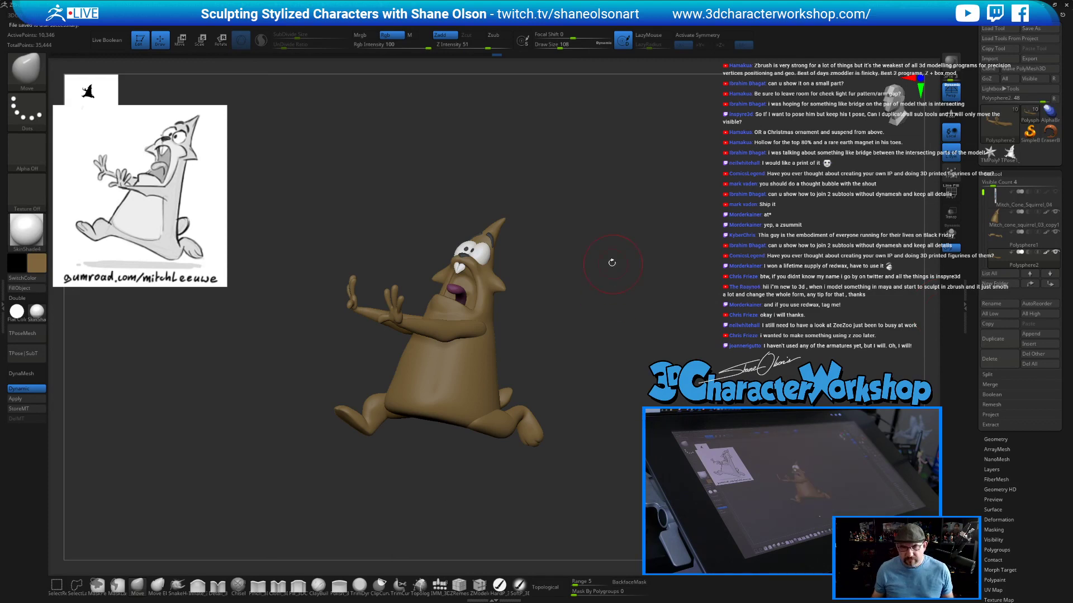
# Apply the dynamic subdivision to the body, arms and legs subtools, converting each to real geometry.
pyautogui.keyDown('ctrl'); pyautogui.moveTo(638, 301); pyautogui.dragTo(673, 310, button='right'); pyautogui.keyUp('ctrl')
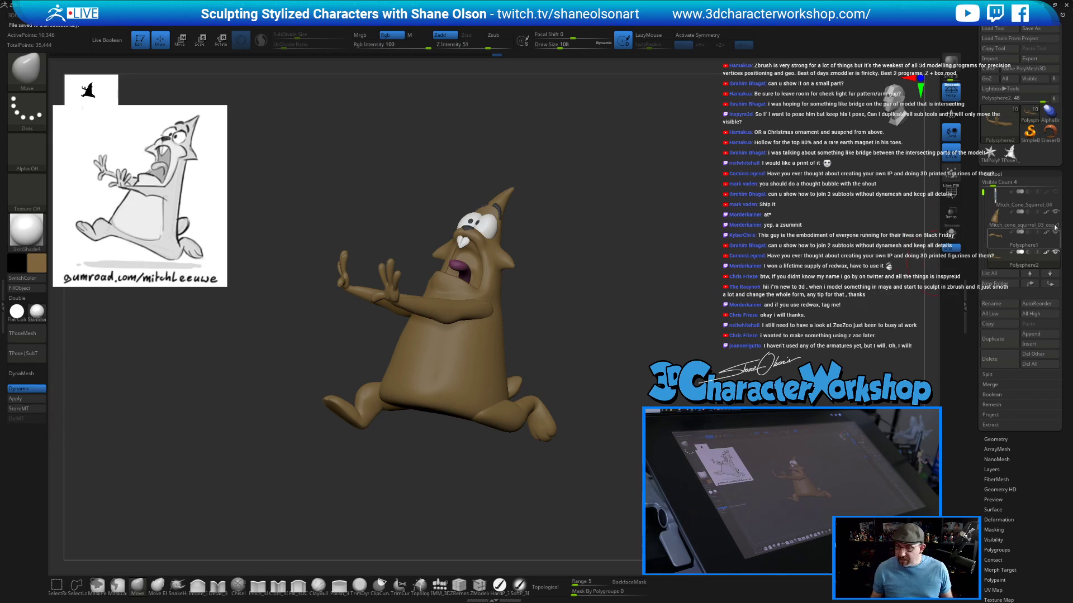
pyautogui.click(995, 220)
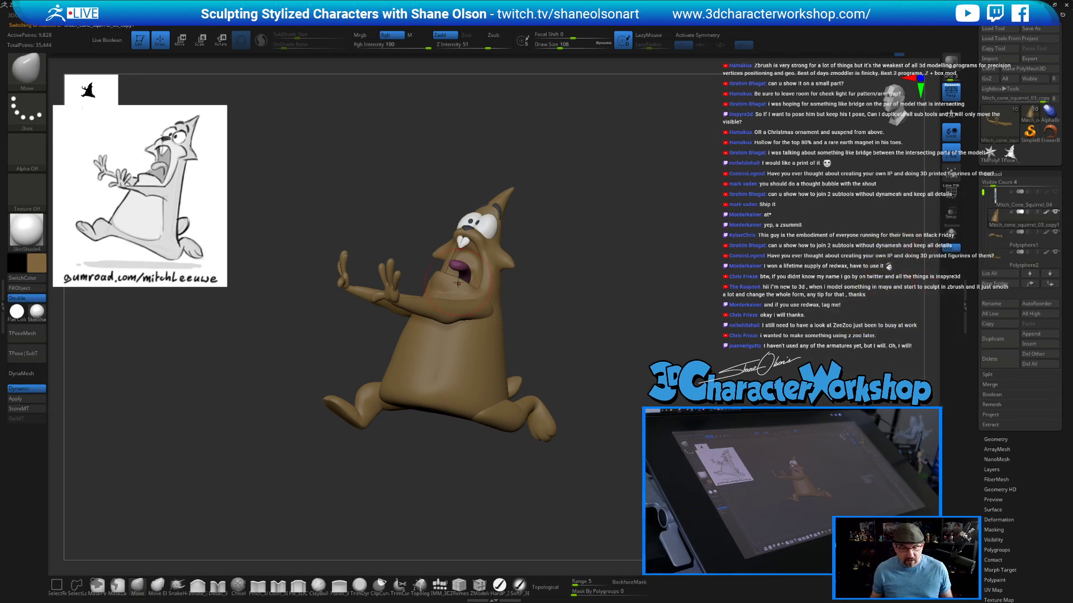
pyautogui.click(15, 399)
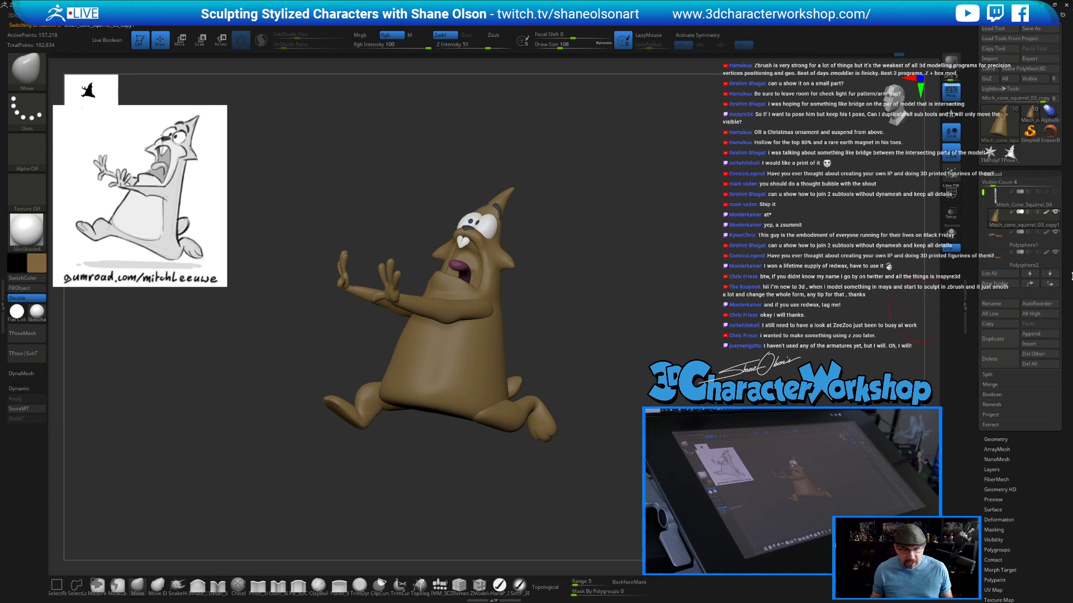
pyautogui.click(995, 237)
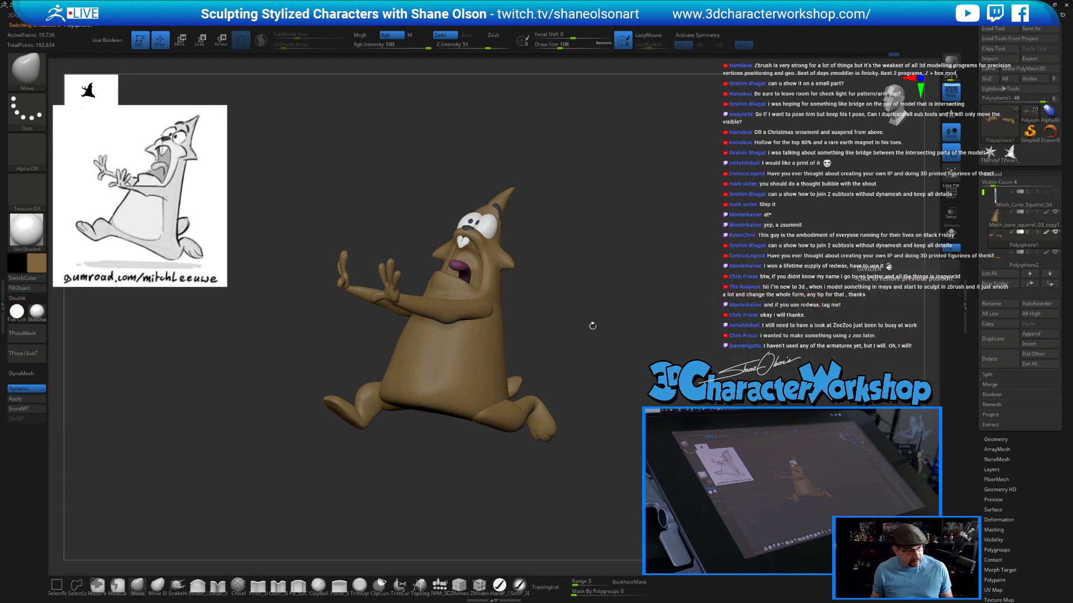
pyautogui.click(996, 258)
pyautogui.click(33, 400)
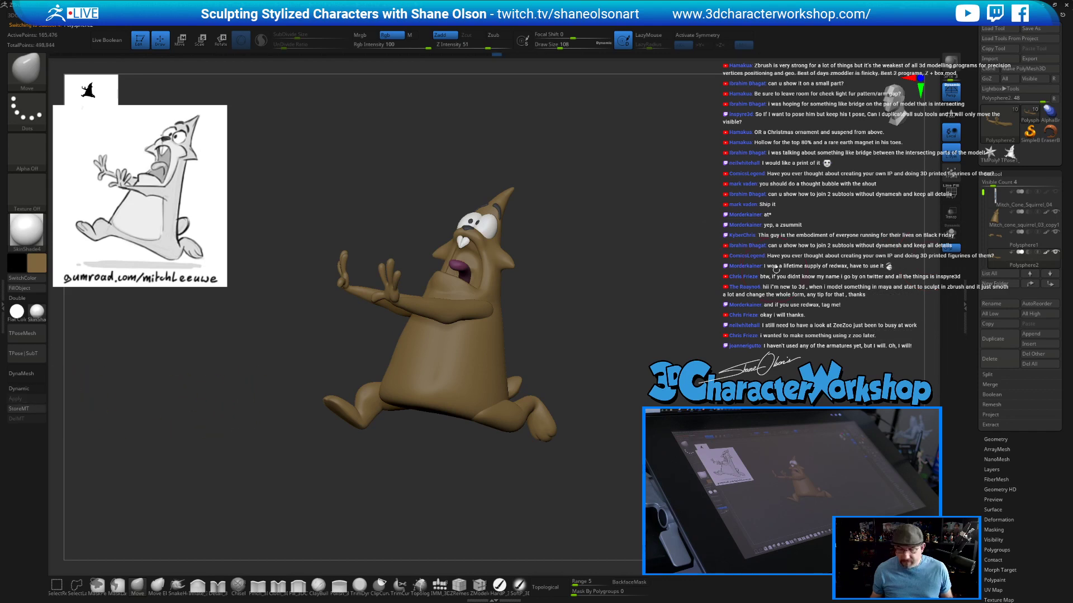
# Merge the arms and legs down into the body subtool and show the polyframe to check the merged mesh.
pyautogui.click(997, 219)
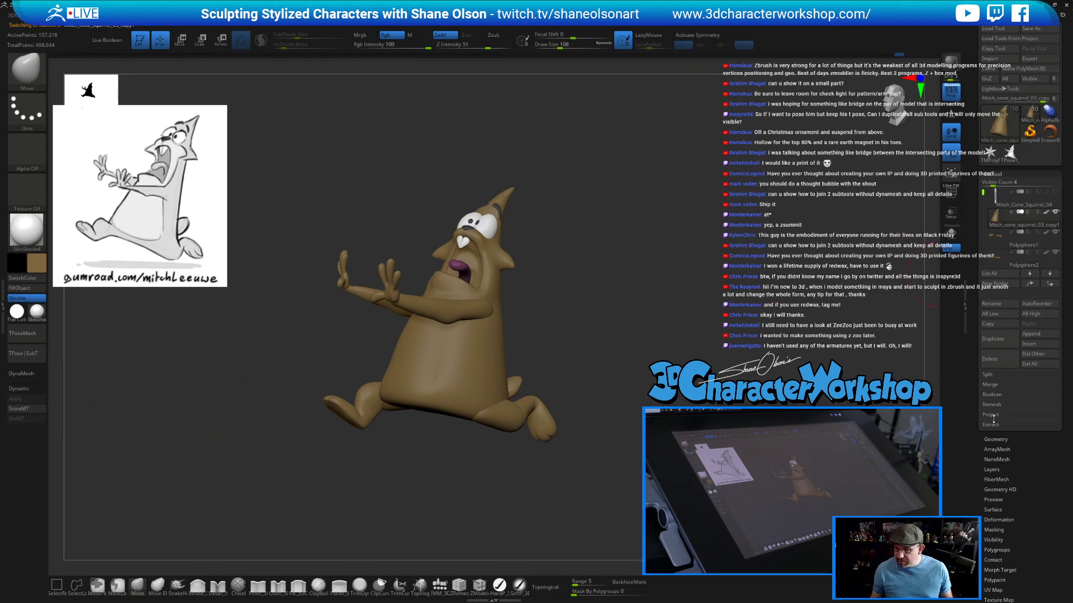
pyautogui.click(998, 384)
pyautogui.click(997, 394)
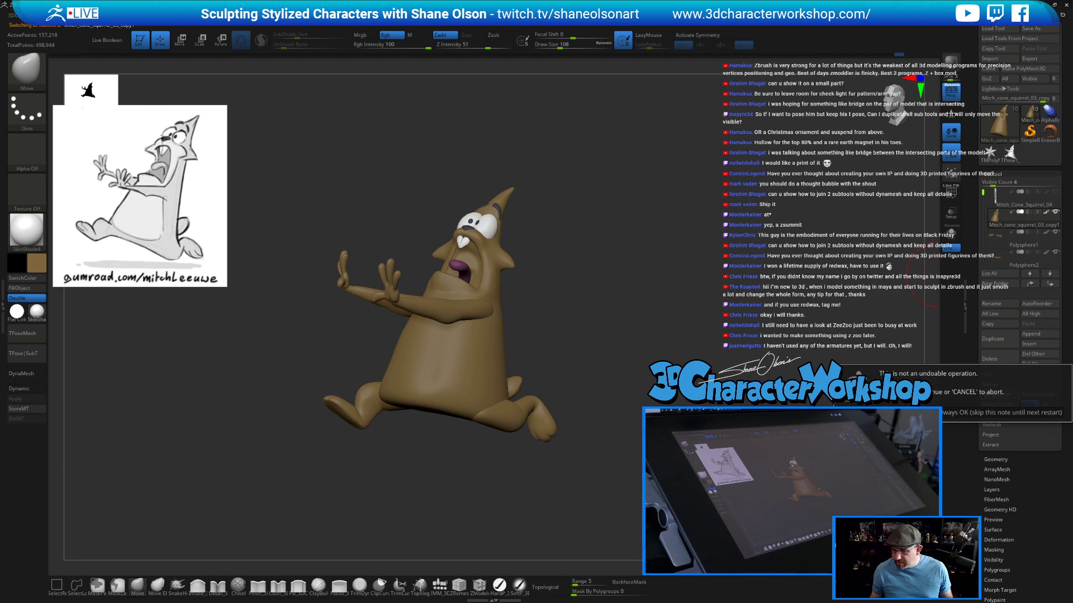
pyautogui.click(855, 413)
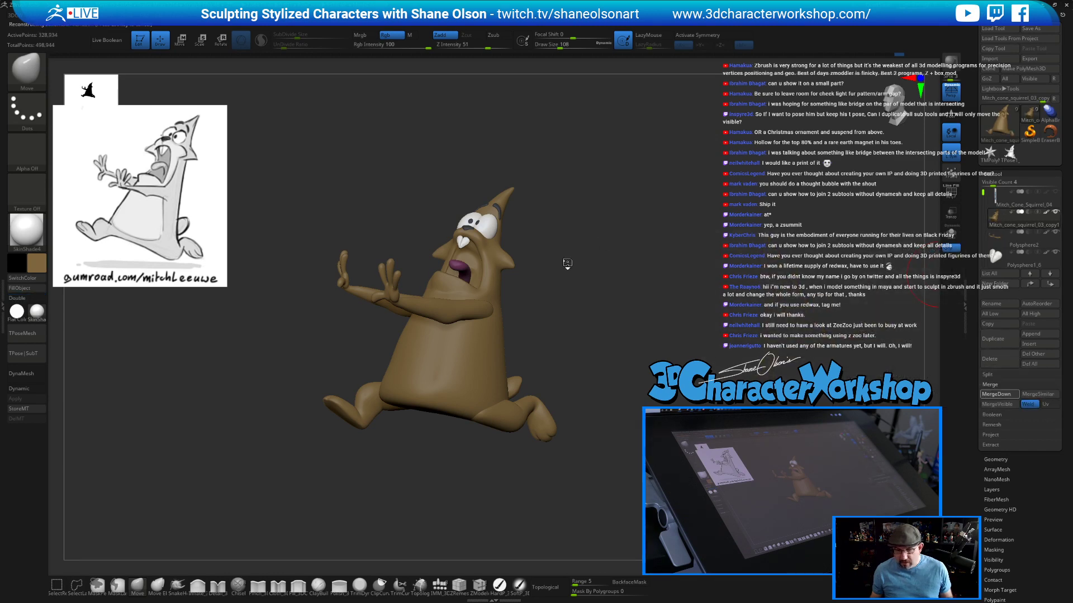
pyautogui.hotkey('shift', 'f')
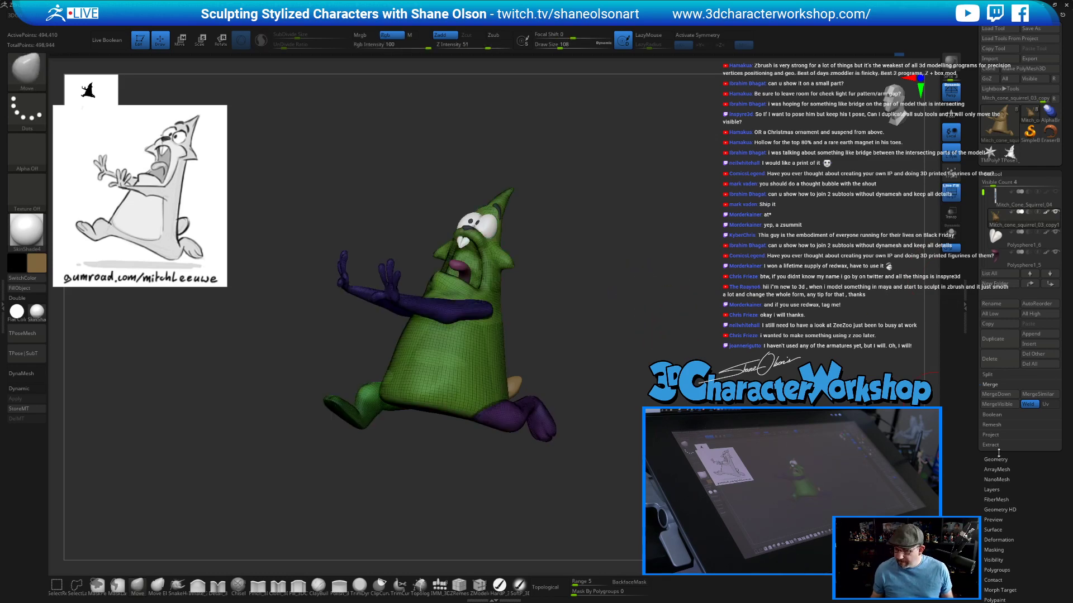
pyautogui.moveTo(638, 340)
pyautogui.mouseDown()
pyautogui.moveTo(763, 341)
pyautogui.moveTo(789, 194)
pyautogui.mouseUp()
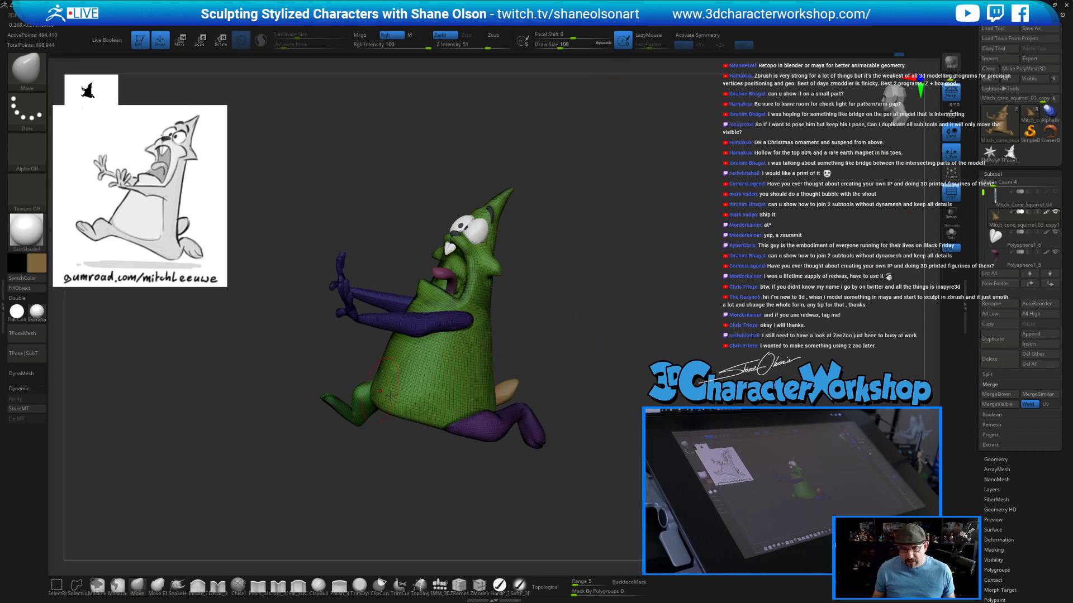
# Duplicate the merged body subtool and hide the polyframe.
pyautogui.click(1000, 343)
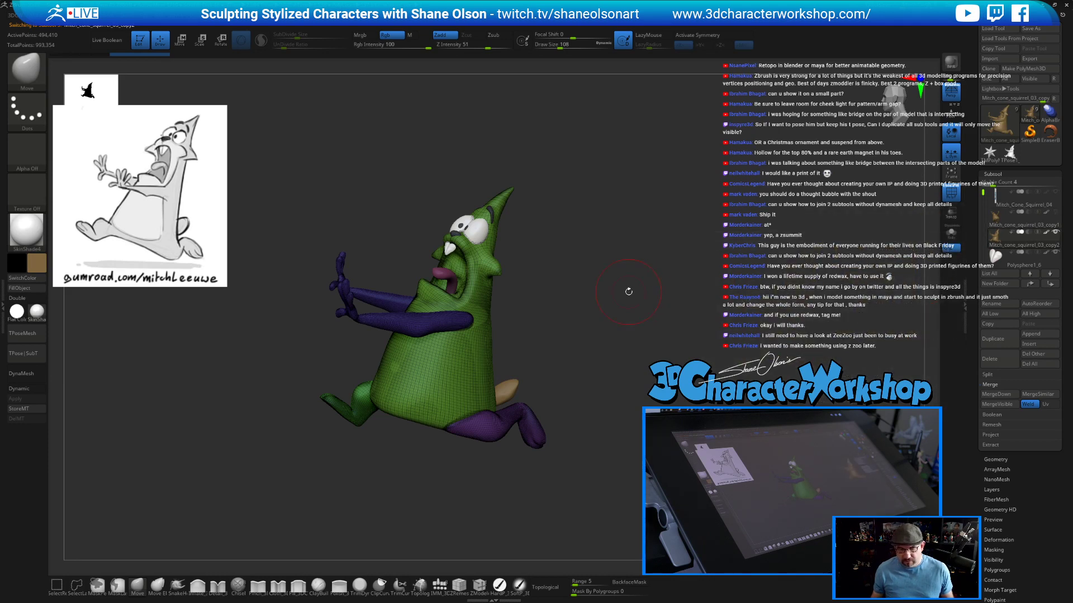
pyautogui.hotkey('shift', 'f')
pyautogui.moveTo(701, 295); pyautogui.dragTo(774, 306)
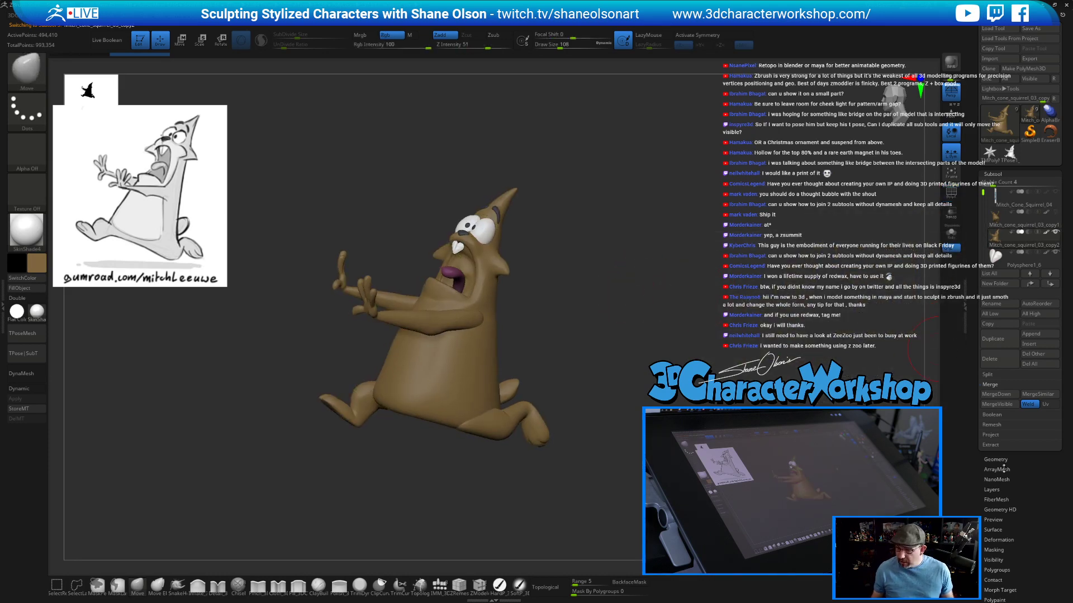
# Delete the duplicate's lower subdivision levels and DynaMesh it at resolution 512 to fuse the limbs with the body.
pyautogui.click(988, 460)
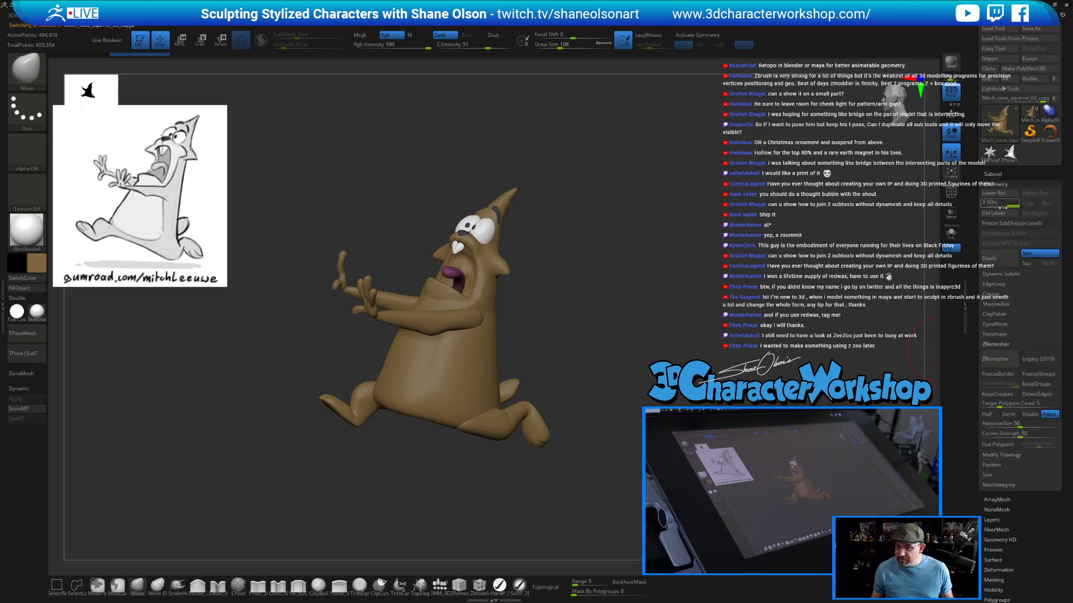
pyautogui.click(998, 213)
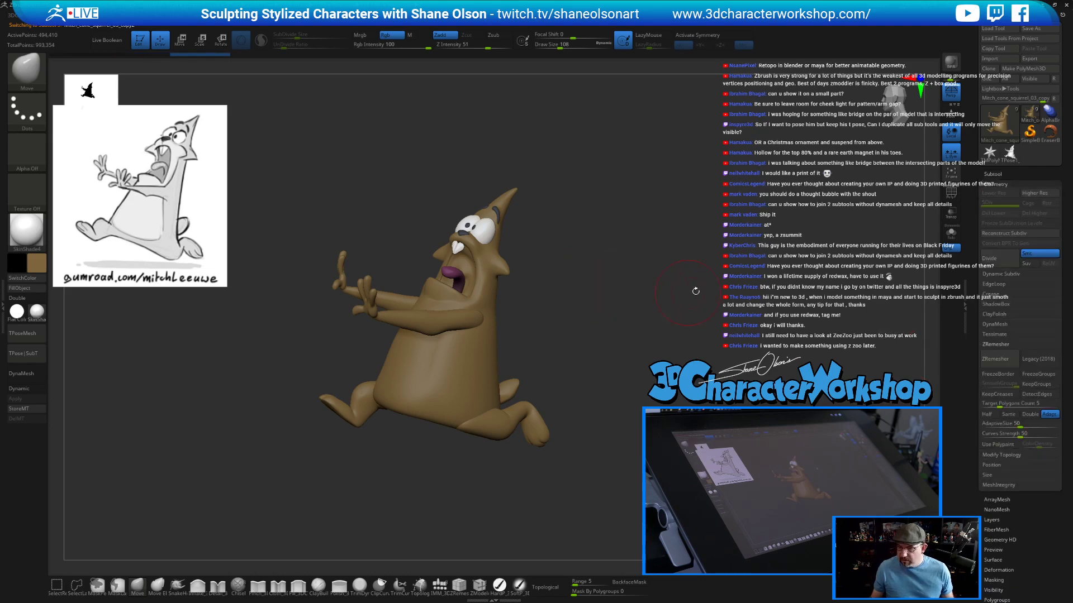
pyautogui.click(992, 325)
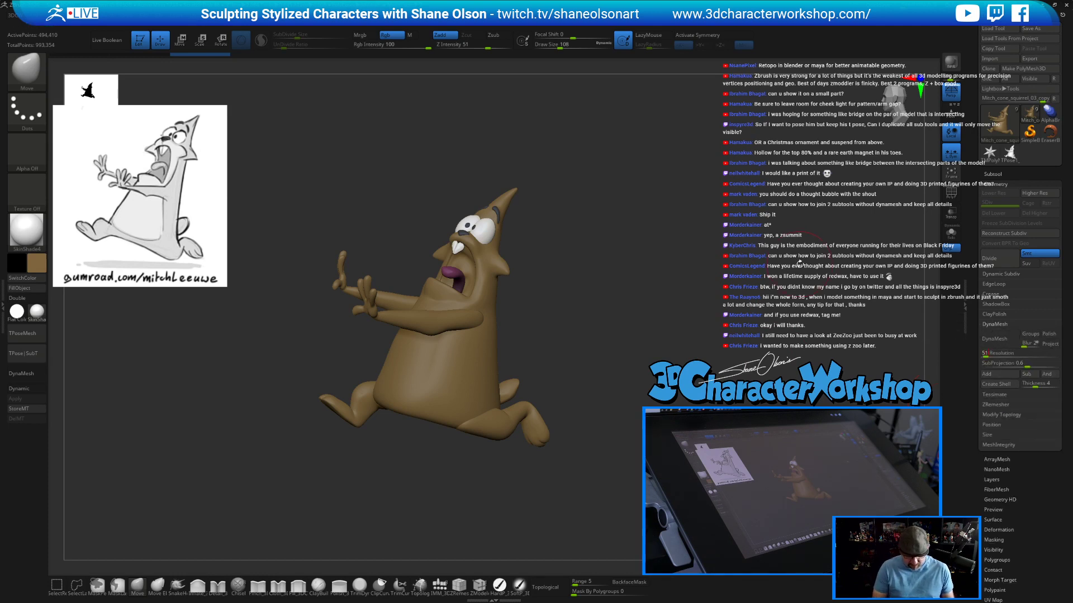
pyautogui.click(994, 339)
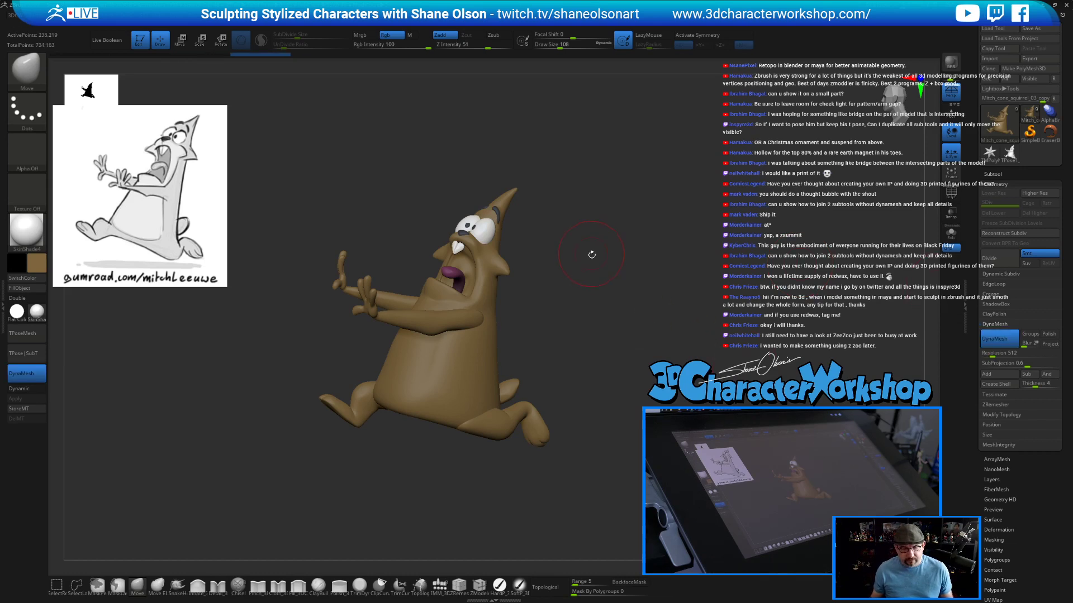
# Examine the DynaMesh wireframe up close where the near arm joins the body.
pyautogui.hotkey('shift', 'f')
pyautogui.moveTo(634, 267)
pyautogui.mouseDown()
pyautogui.moveTo(665, 305)
pyautogui.moveTo(625, 300)
pyautogui.moveTo(637, 425)
pyautogui.mouseUp()
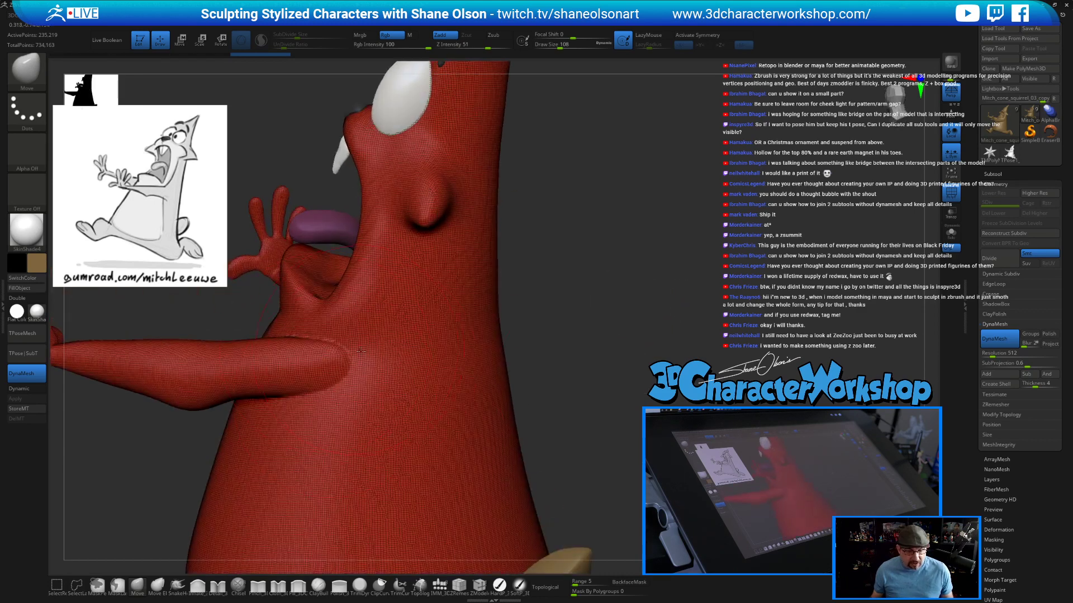
pyautogui.moveTo(645, 321)
pyautogui.keyDown('alt'); pyautogui.mouseDown()
pyautogui.moveTo(642, 358)
pyautogui.moveTo(639, 316)
pyautogui.moveTo(675, 274)
pyautogui.moveTo(694, 272)
pyautogui.moveTo(618, 364)
pyautogui.moveTo(644, 406)
pyautogui.mouseUp(); pyautogui.keyUp('alt')
pyautogui.hotkey('shift', 'f')
# Reduce the draw size to 41 and check the crease between belly and near leg from several angles.
pyautogui.press('s')
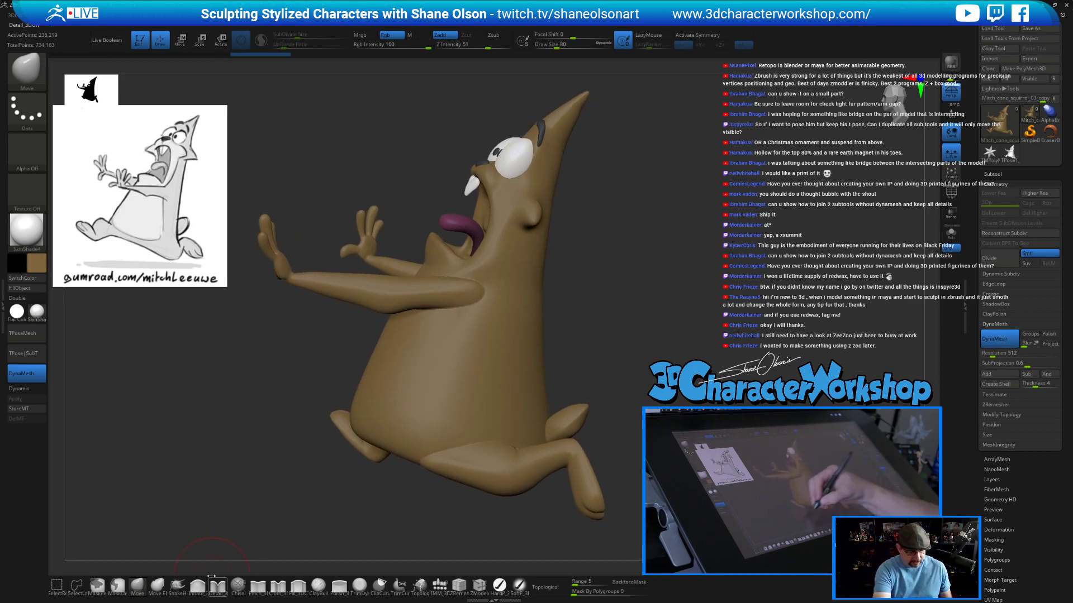
pyautogui.press('s')
pyautogui.moveTo(452, 447); pyautogui.dragTo(447, 447)
pyautogui.moveTo(636, 412); pyautogui.dragTo(586, 411)
pyautogui.moveTo(603, 467); pyautogui.dragTo(648, 462)
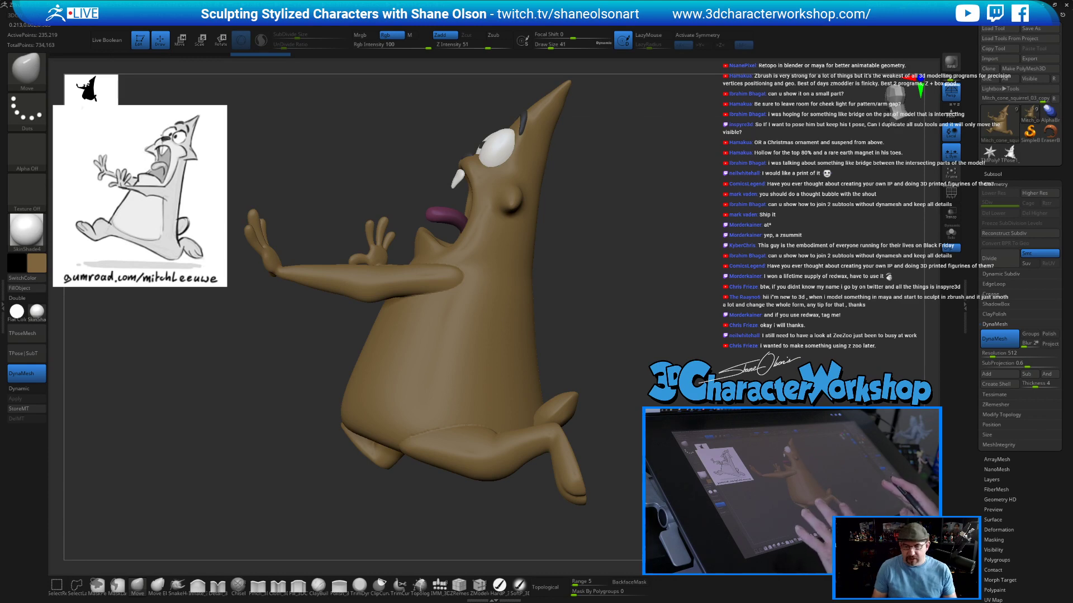
pyautogui.moveTo(726, 391); pyautogui.dragTo(765, 391)
# Paint a light beige patch on the belly of the original merged body with the hard paint brush.
pyautogui.click(997, 173)
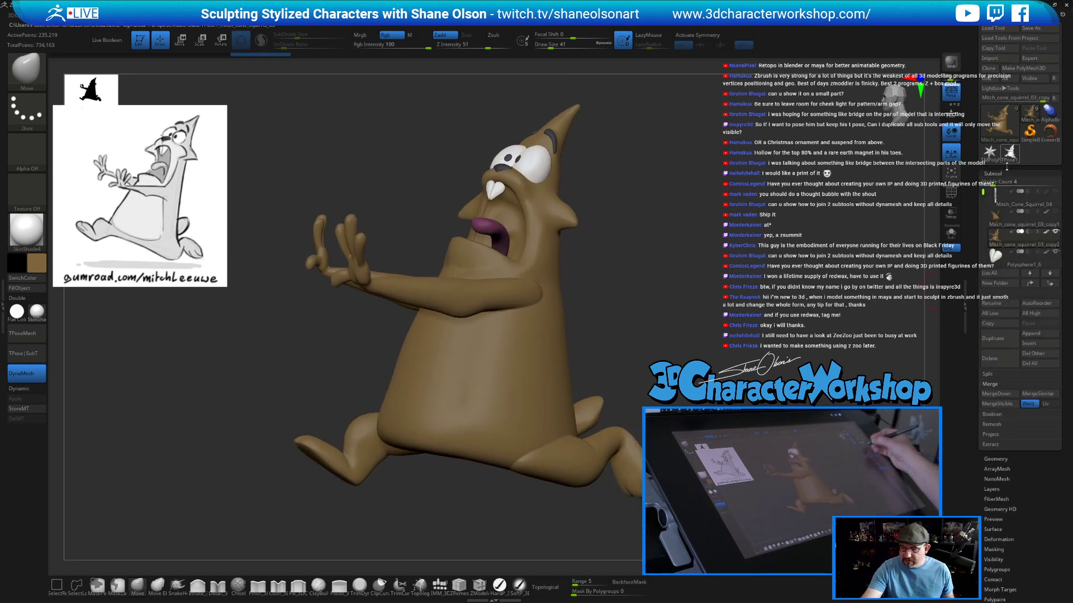
pyautogui.click(997, 217)
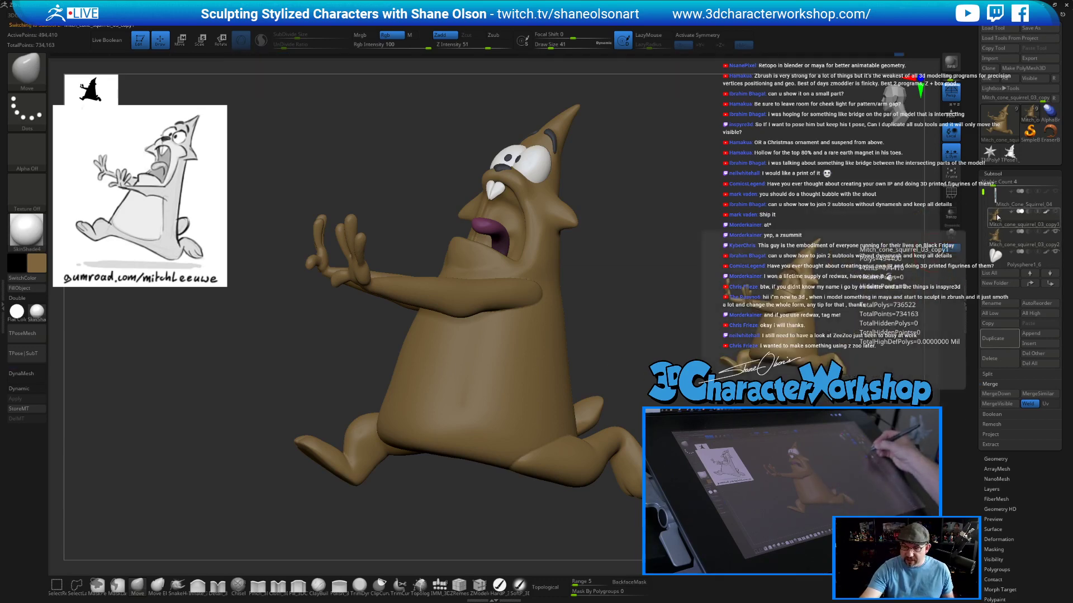
pyautogui.moveTo(464, 530); pyautogui.dragTo(489, 535)
pyautogui.click(499, 585)
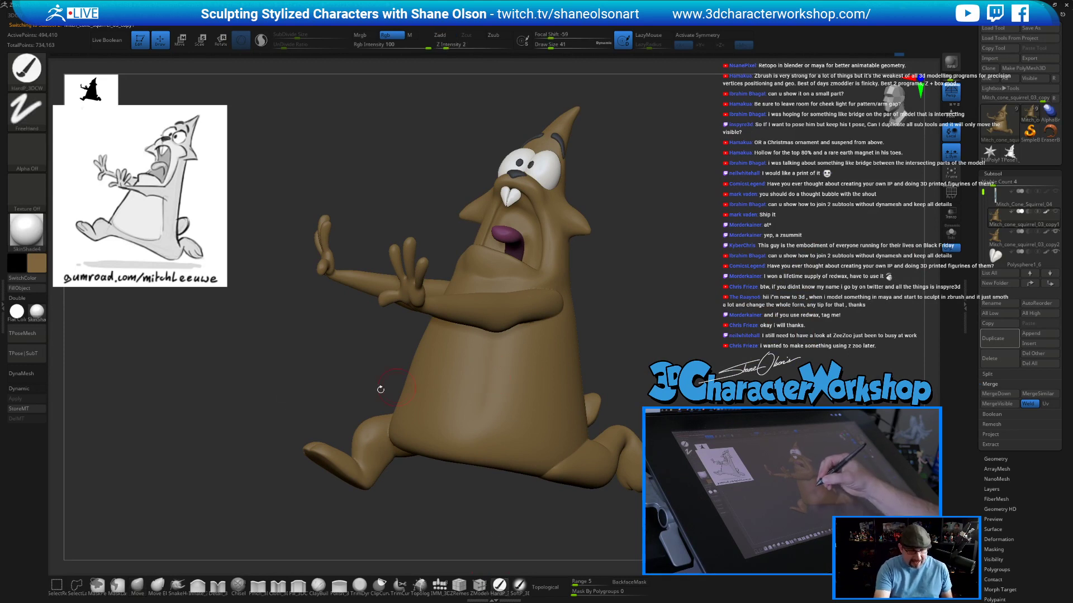
pyautogui.click(44, 265)
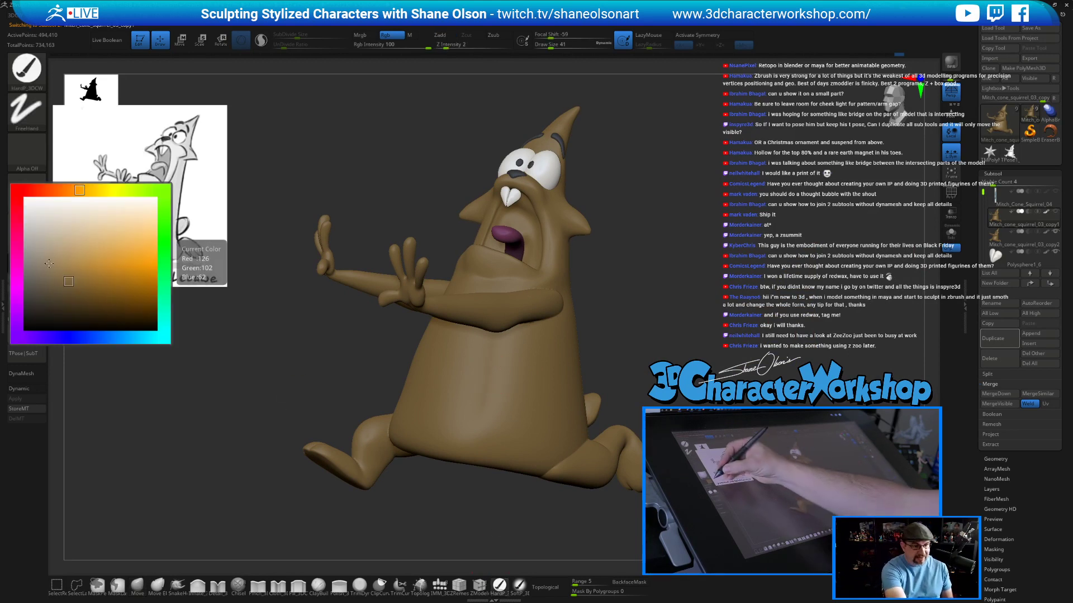
pyautogui.click(86, 227)
pyautogui.moveTo(467, 368)
pyautogui.mouseDown()
pyautogui.moveTo(491, 391)
pyautogui.moveTo(455, 425)
pyautogui.mouseUp()
pyautogui.moveTo(667, 355)
pyautogui.mouseDown()
pyautogui.moveTo(637, 357)
pyautogui.moveTo(683, 358)
pyautogui.mouseUp()
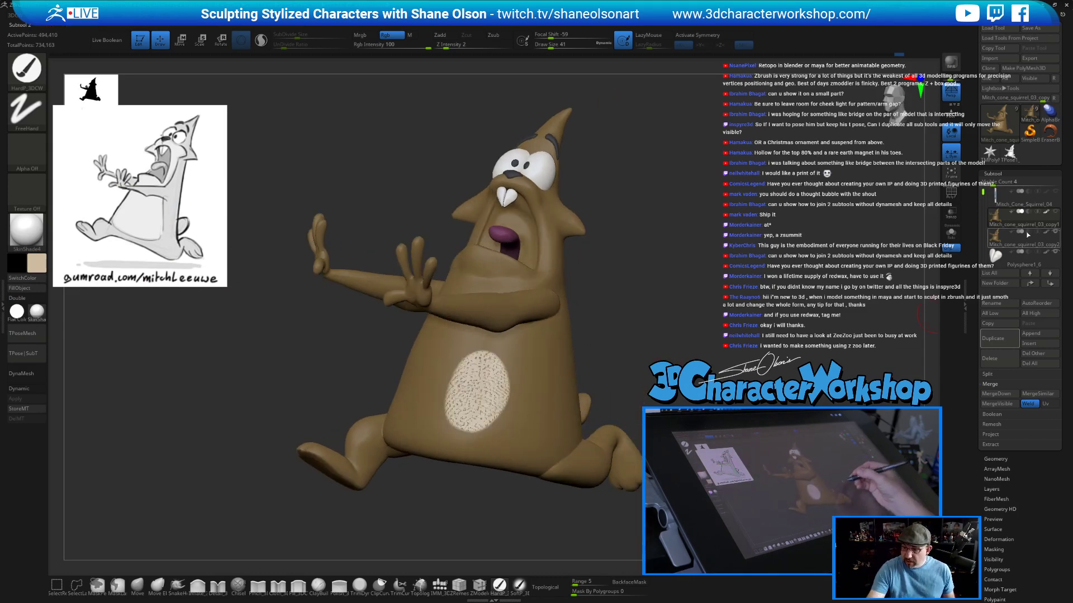
# Hide the DynaMeshed duplicate and widen the beige belly patch into a full oval.
pyautogui.click(1056, 233)
pyautogui.moveTo(519, 380); pyautogui.dragTo(494, 393, button='right')
pyautogui.moveTo(494, 392)
pyautogui.mouseDown()
pyautogui.moveTo(452, 386)
pyautogui.moveTo(438, 358)
pyautogui.moveTo(475, 411)
pyautogui.mouseUp()
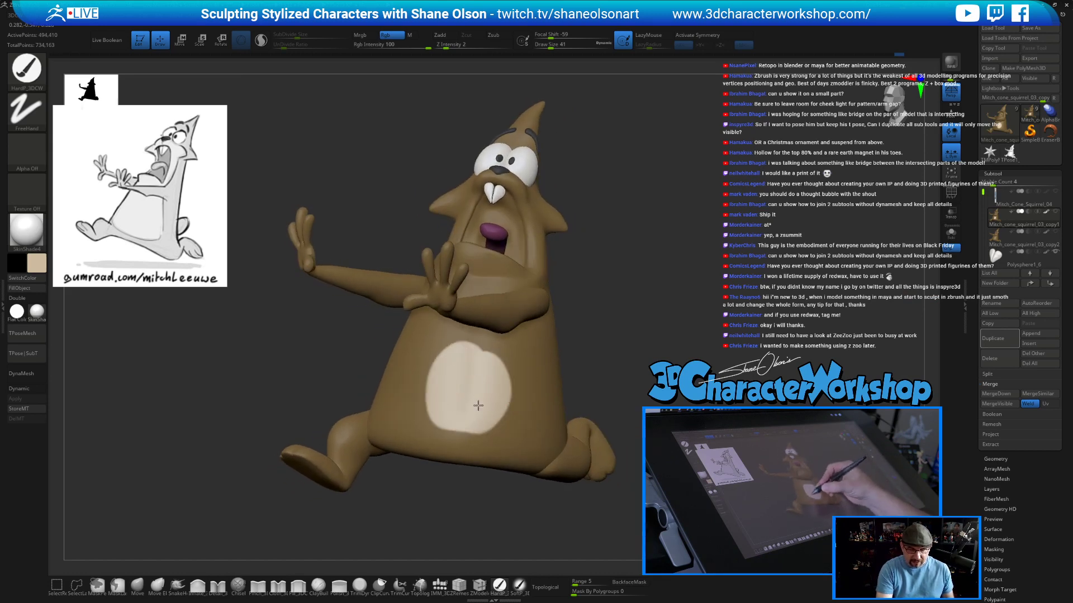
# Sculpt a groove around the edge of the beige belly patch with the Detail brush at size 41.
pyautogui.click(217, 585)
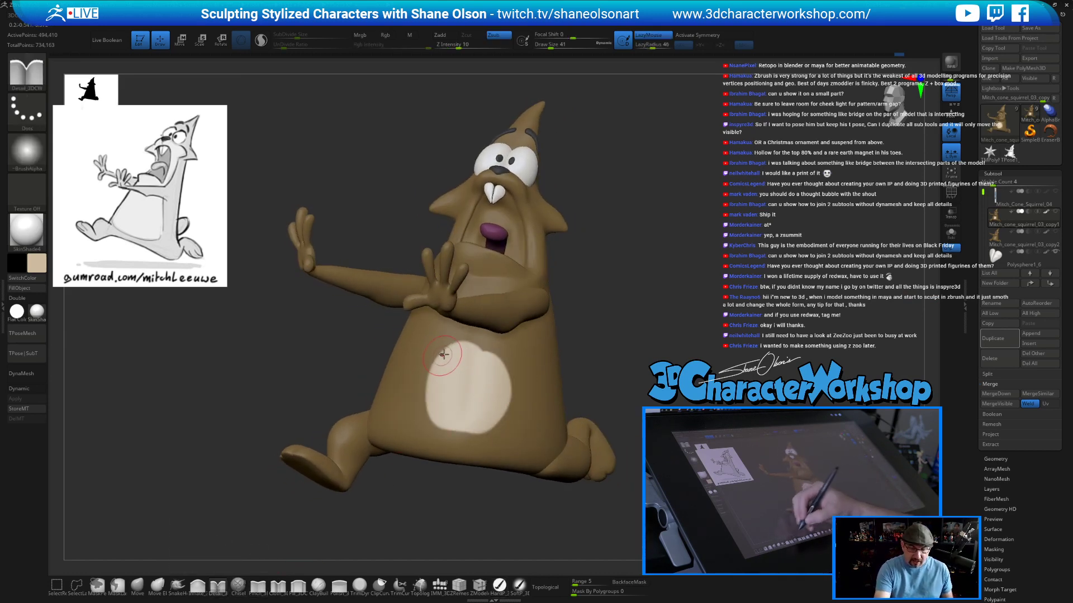
pyautogui.moveTo(423, 409)
pyautogui.mouseDown()
pyautogui.moveTo(441, 433)
pyautogui.moveTo(478, 439)
pyautogui.moveTo(507, 414)
pyautogui.moveTo(512, 367)
pyautogui.moveTo(486, 345)
pyautogui.moveTo(439, 343)
pyautogui.mouseUp()
pyautogui.moveTo(435, 391); pyautogui.dragTo(335, 393, button='right')
pyautogui.moveTo(467, 401); pyautogui.dragTo(523, 425, button='right')
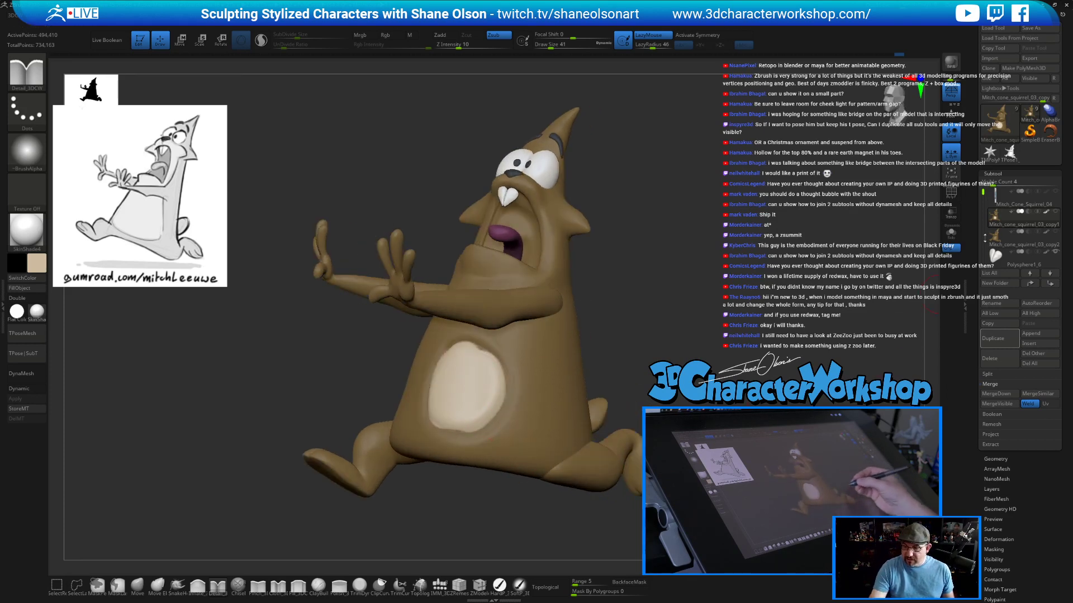
# Show only the painted body and its DynaMeshed copy, hiding the eyes, teeth and tongue, and compare the two subtools.
pyautogui.moveTo(997, 239)
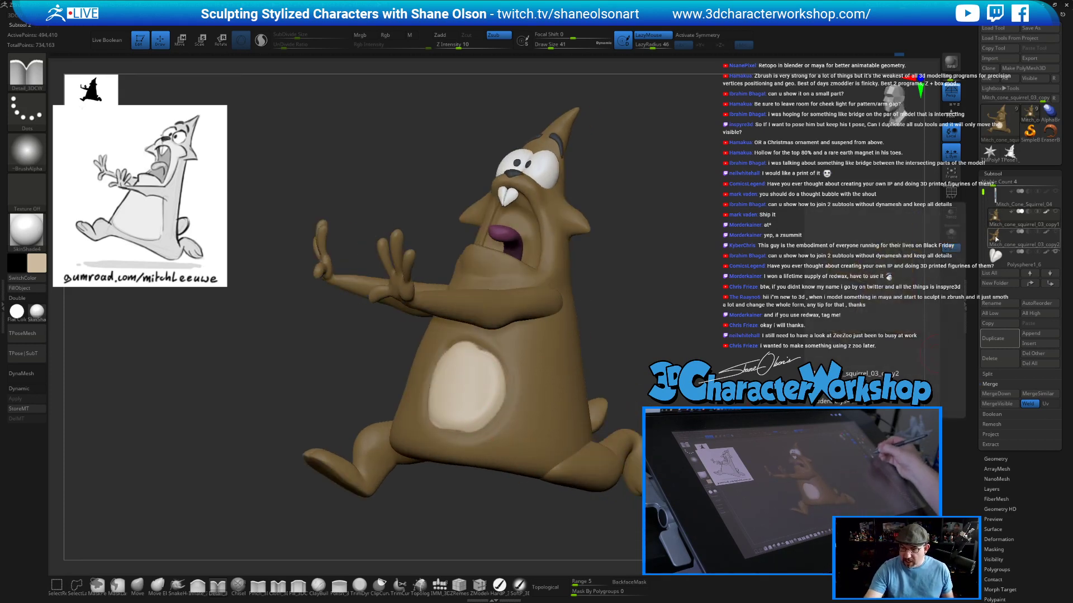
pyautogui.click(997, 239)
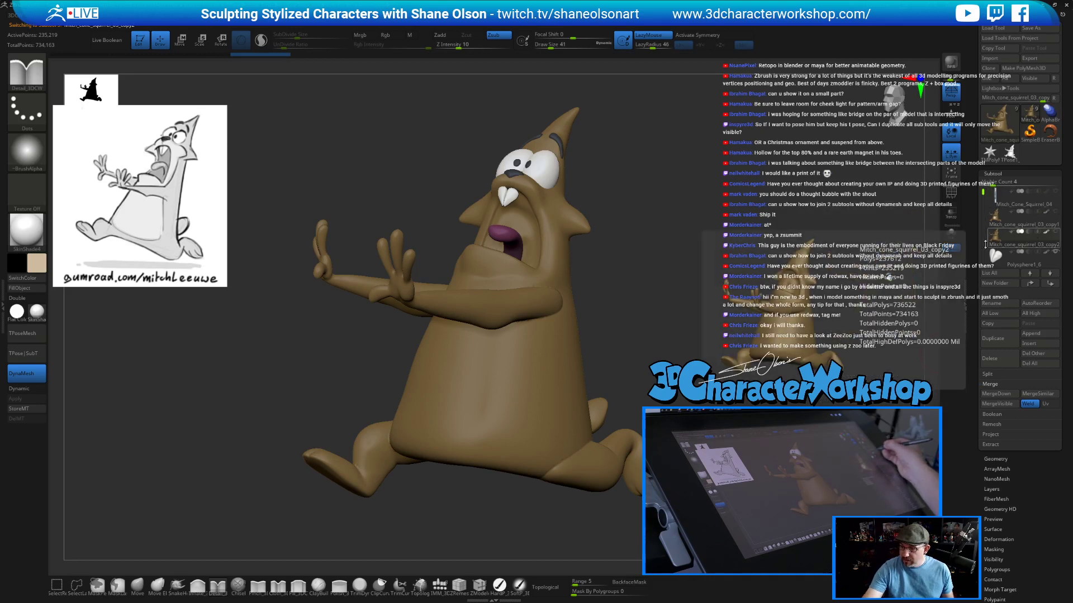
pyautogui.keyDown('shift'); pyautogui.click(1058, 232); pyautogui.keyUp('shift')
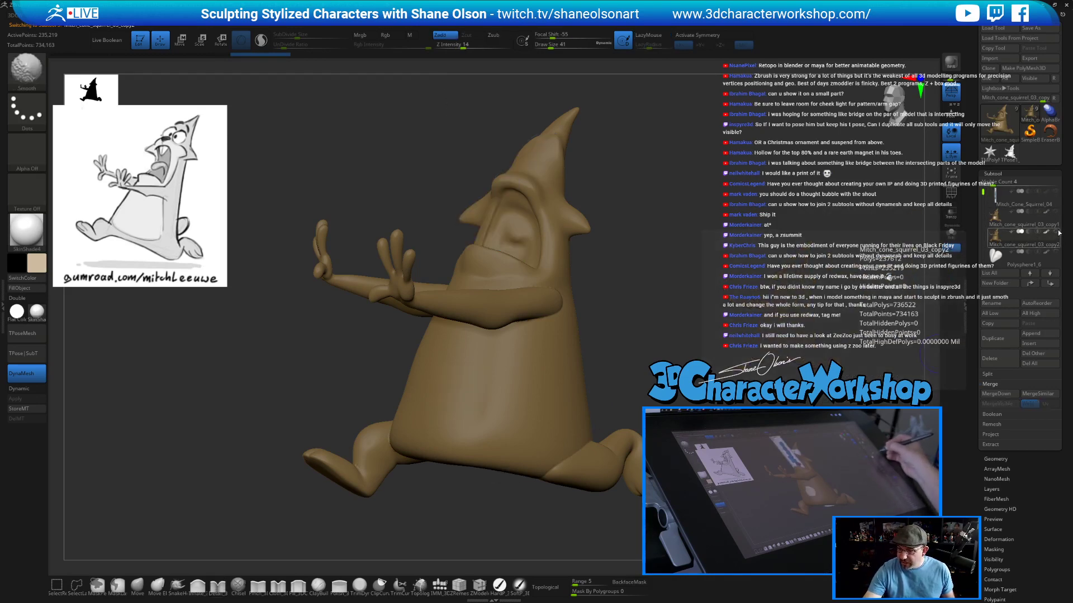
pyautogui.click(998, 221)
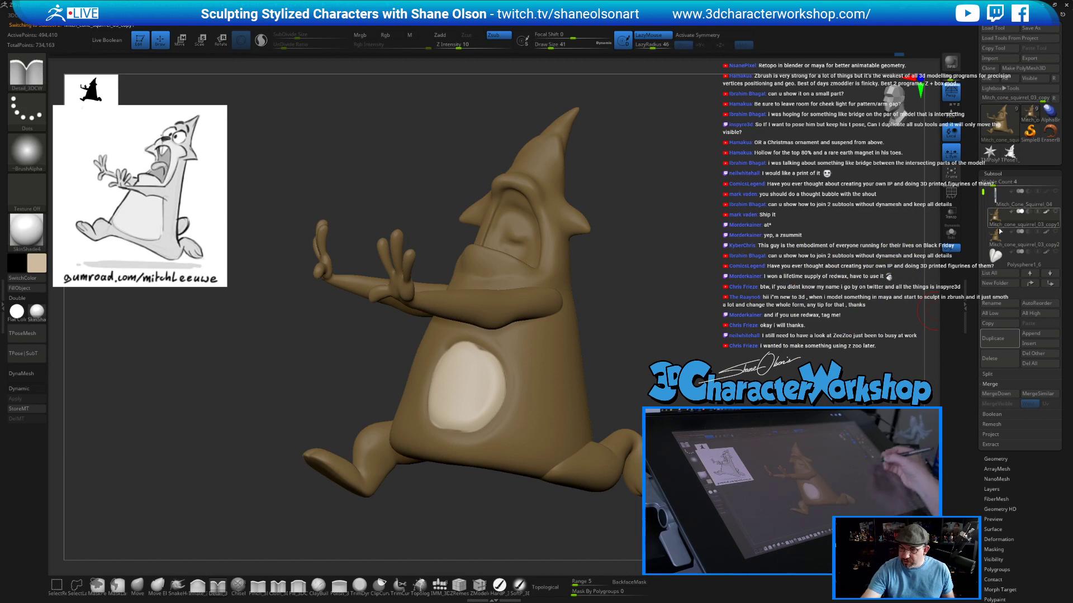
pyautogui.moveTo(1001, 244)
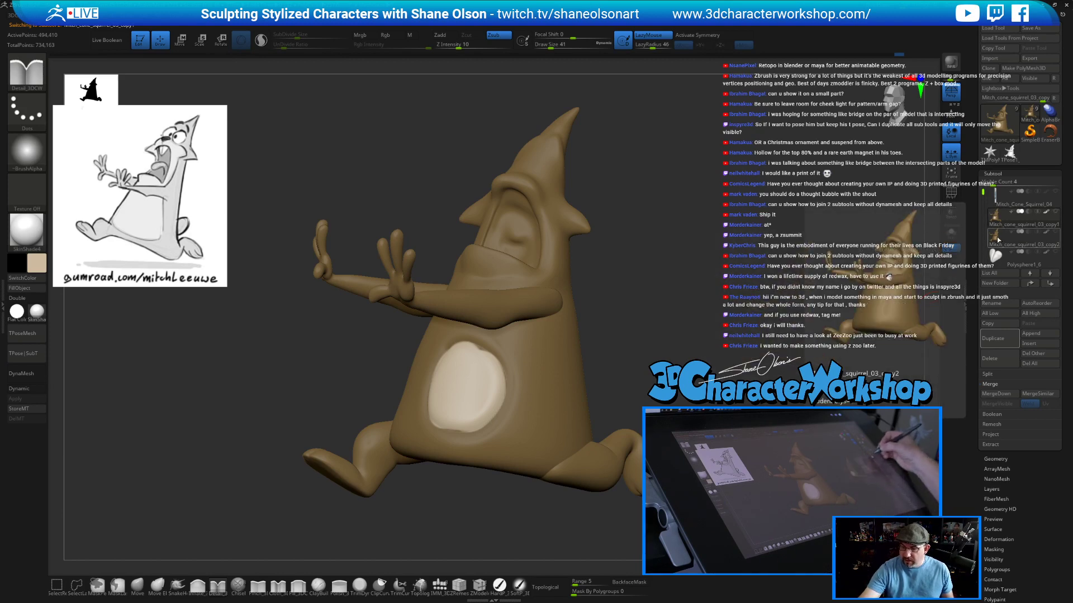
pyautogui.moveTo(1000, 217)
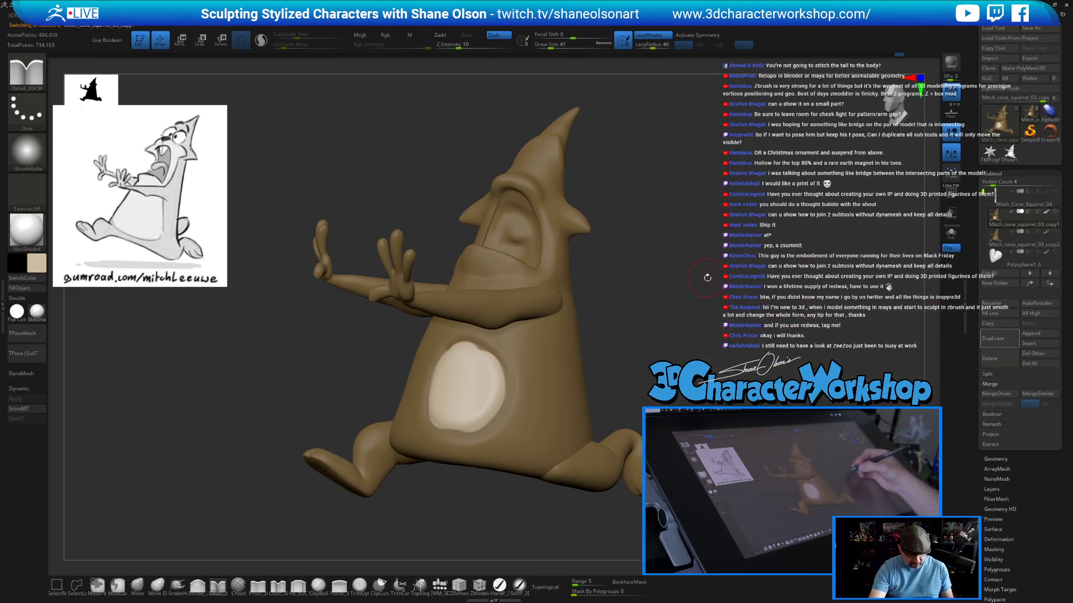
# Project the painted body's geometry and color onto the DynaMeshed copy with ProjectAll at Dist 0.02.
pyautogui.press('space')
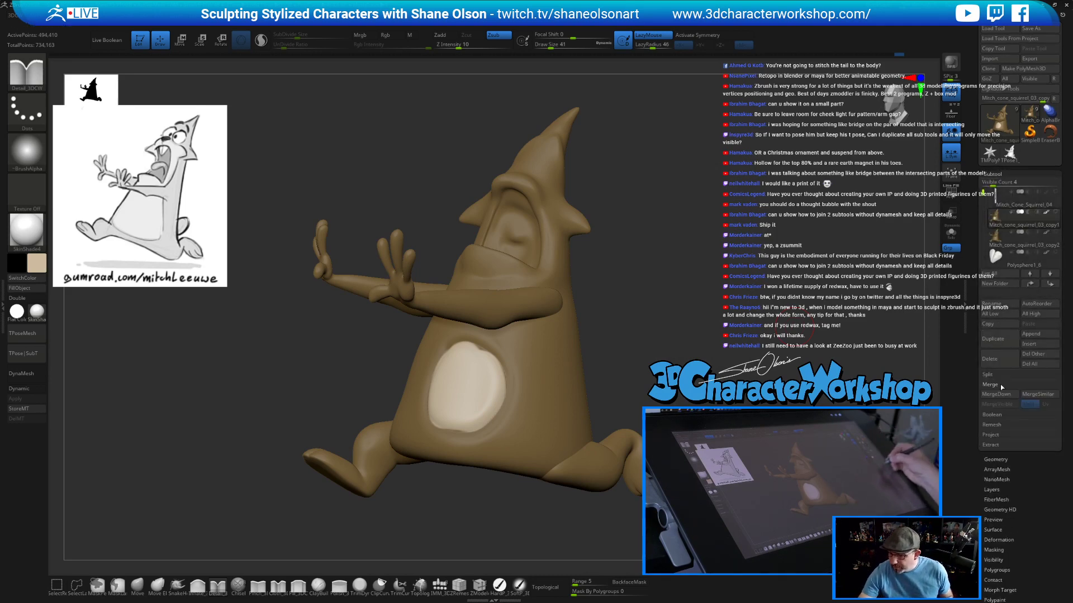
pyautogui.click(993, 435)
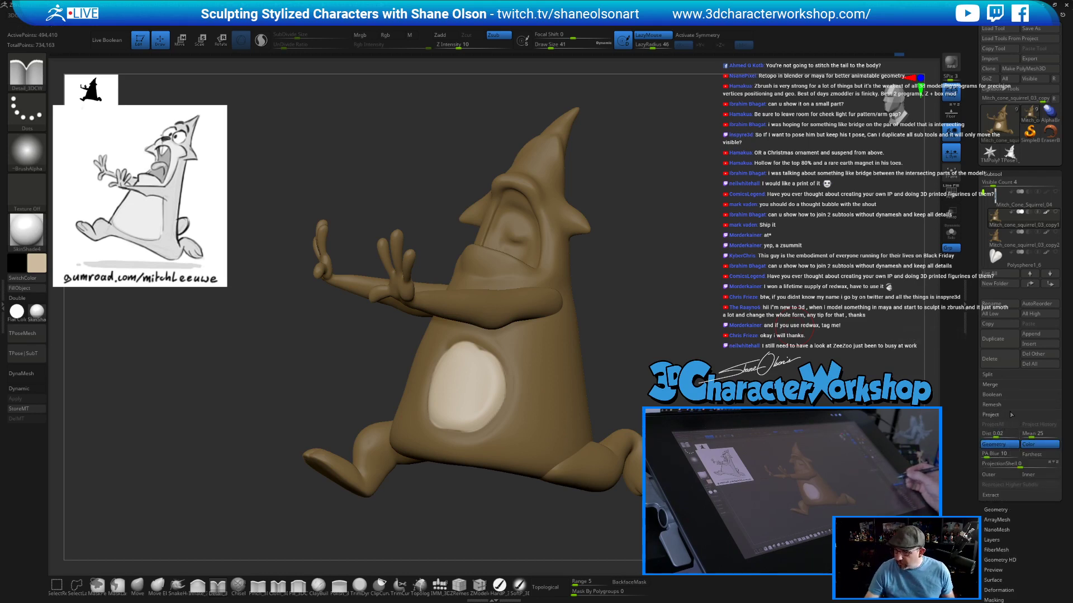
pyautogui.click(1021, 246)
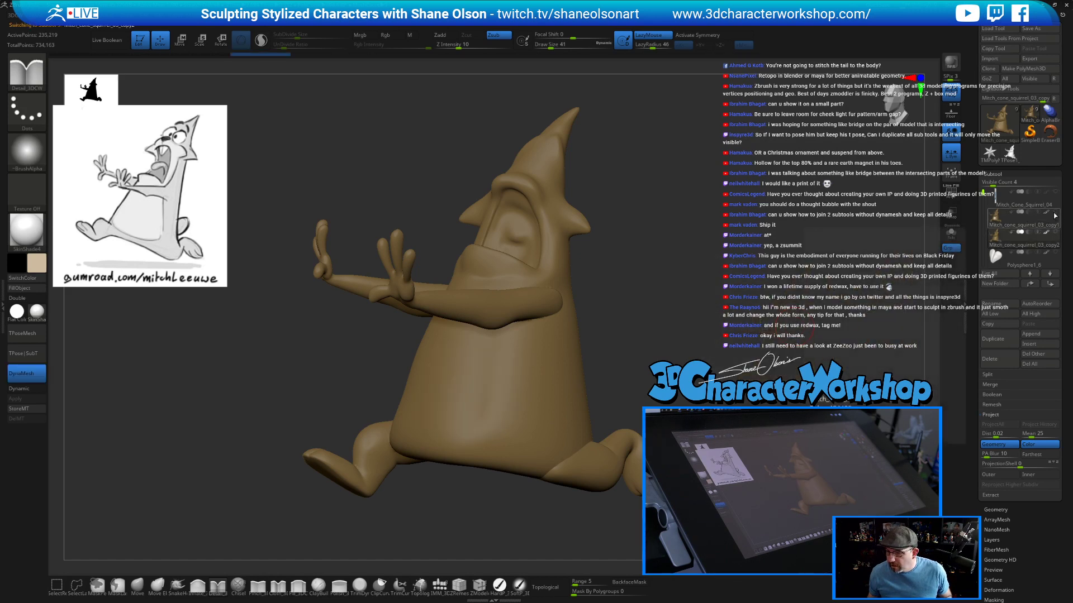
pyautogui.click(1055, 212)
pyautogui.keyDown('alt'); pyautogui.moveTo(725, 295); pyautogui.dragTo(748, 294); pyautogui.keyUp('alt')
pyautogui.click(989, 427)
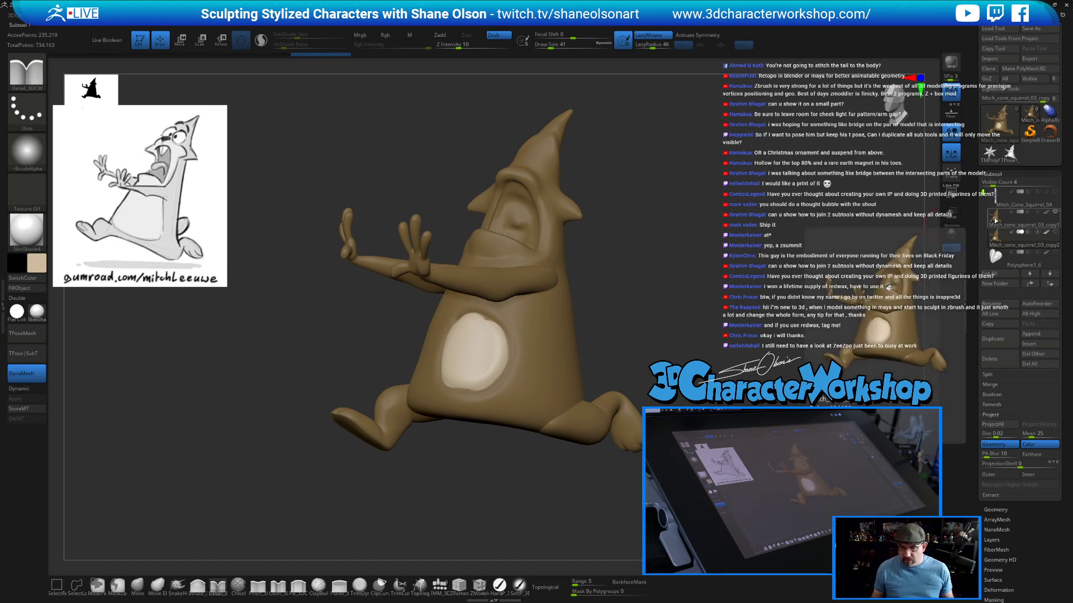
# Display the polyframe and compare the wireframe, polygroups and projected belly patch of the original body and the DynaMeshed copy.
pyautogui.hotkey('shift', 'f')
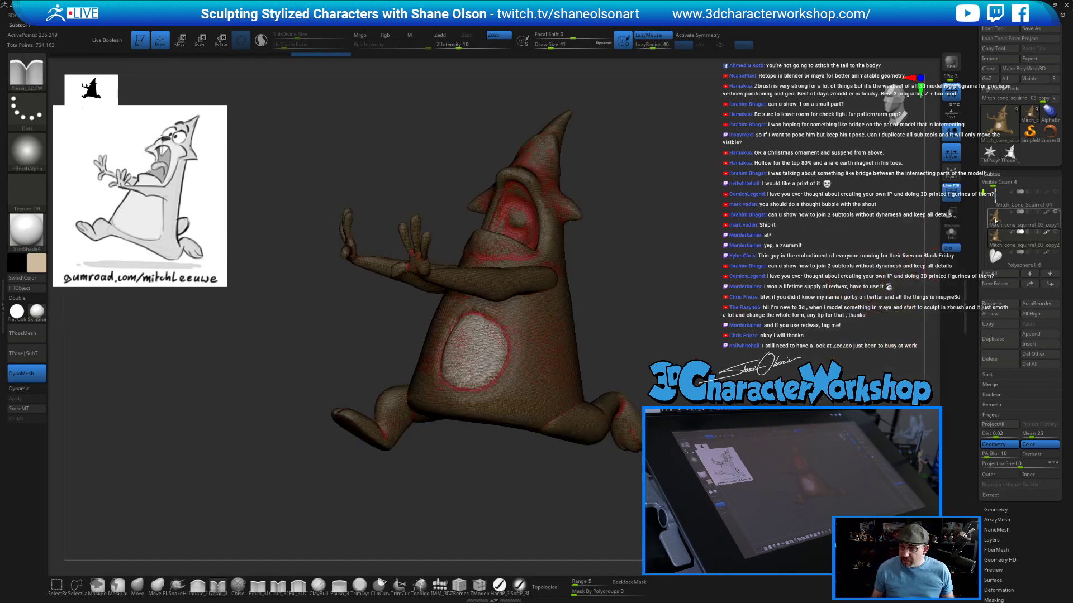
pyautogui.click(1049, 213)
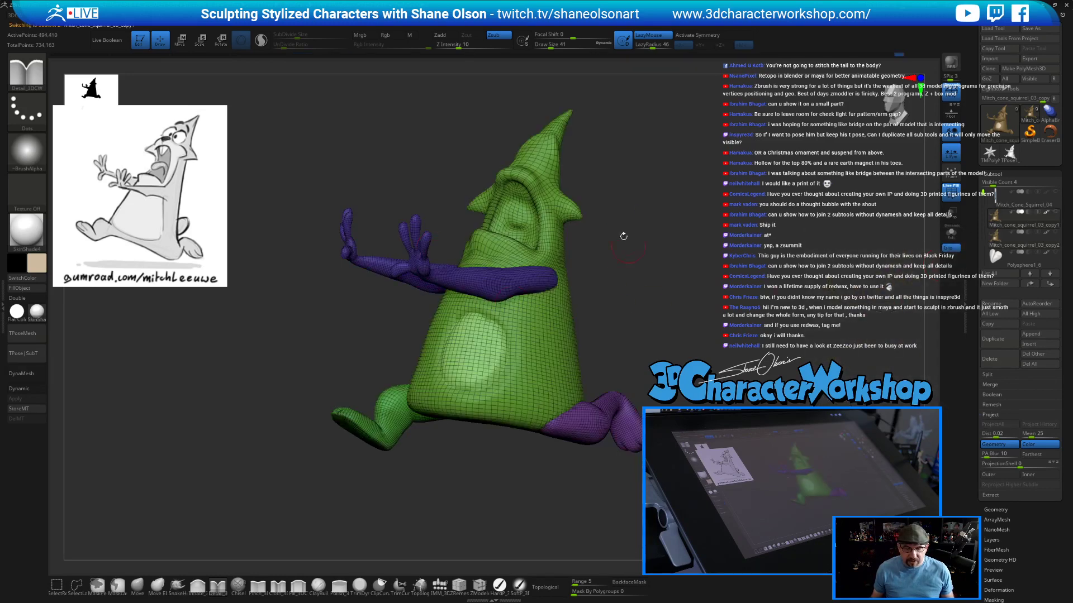
pyautogui.click(996, 240)
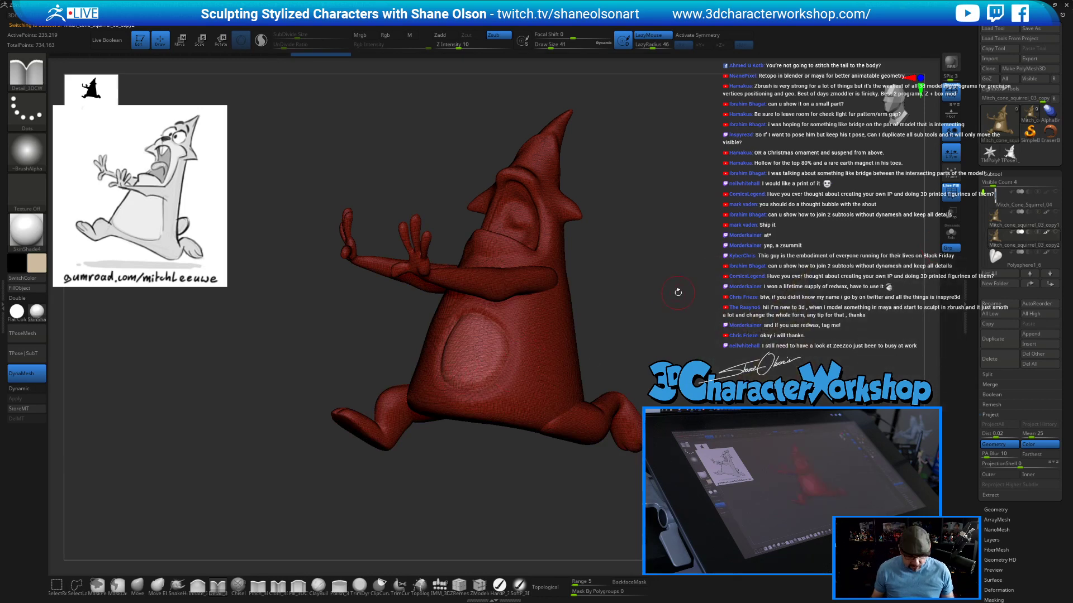
pyautogui.press('shift')
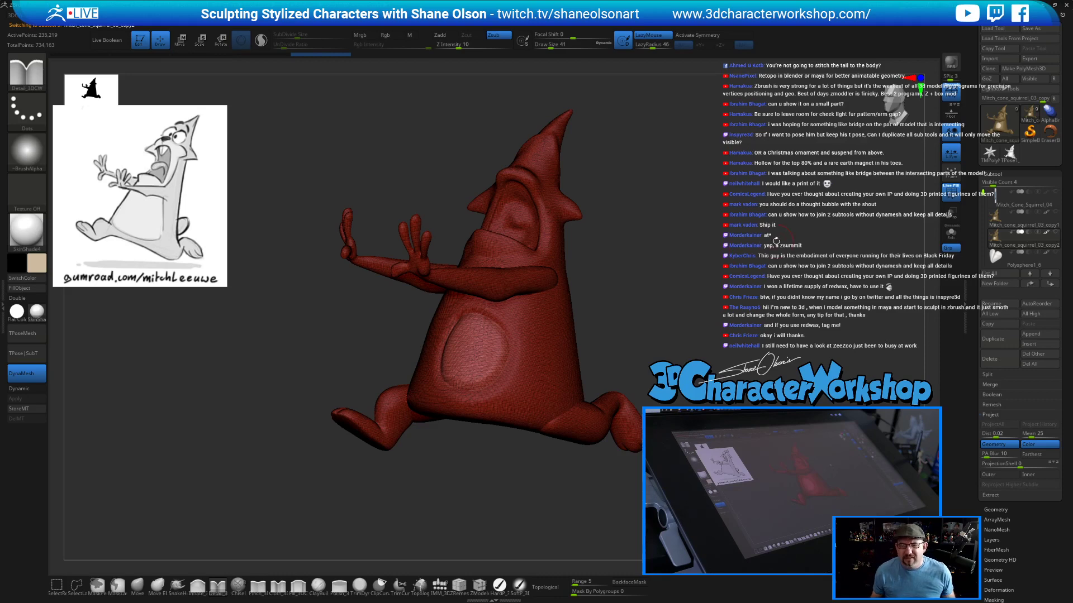
pyautogui.moveTo(764, 250); pyautogui.dragTo(758, 246)
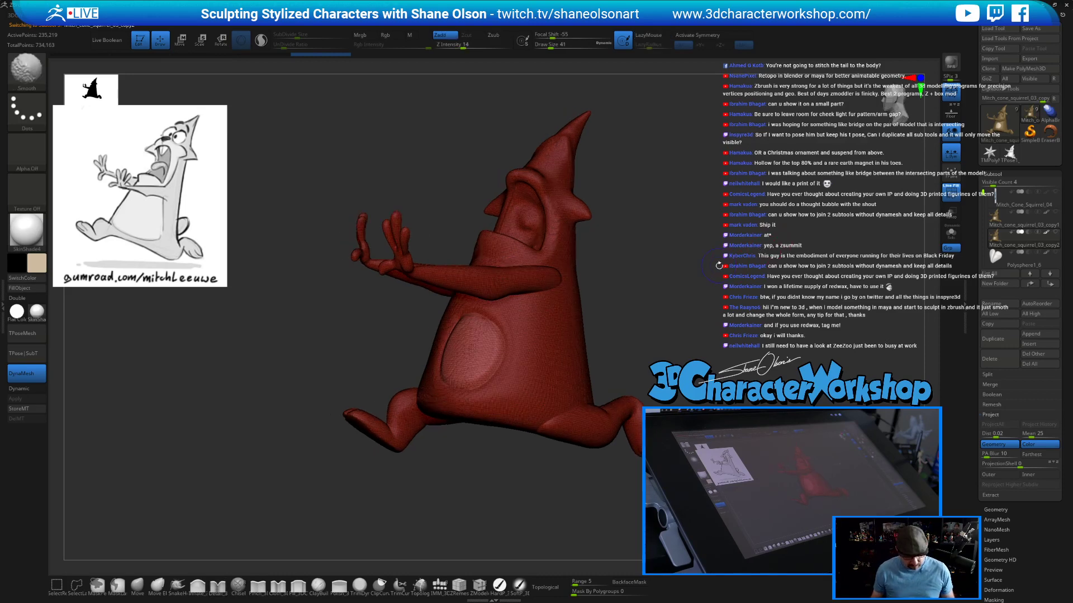
pyautogui.hotkey('shift', 'f')
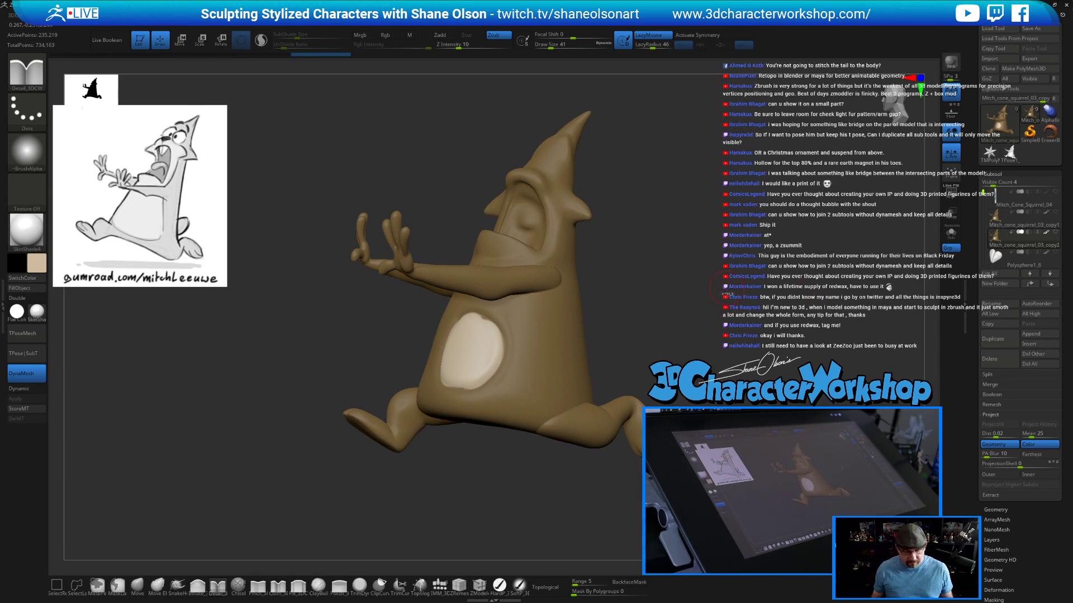
# Undo the projection on the DynaMeshed body and check its polyframe.
pyautogui.hotkey('ctrl', 'z')
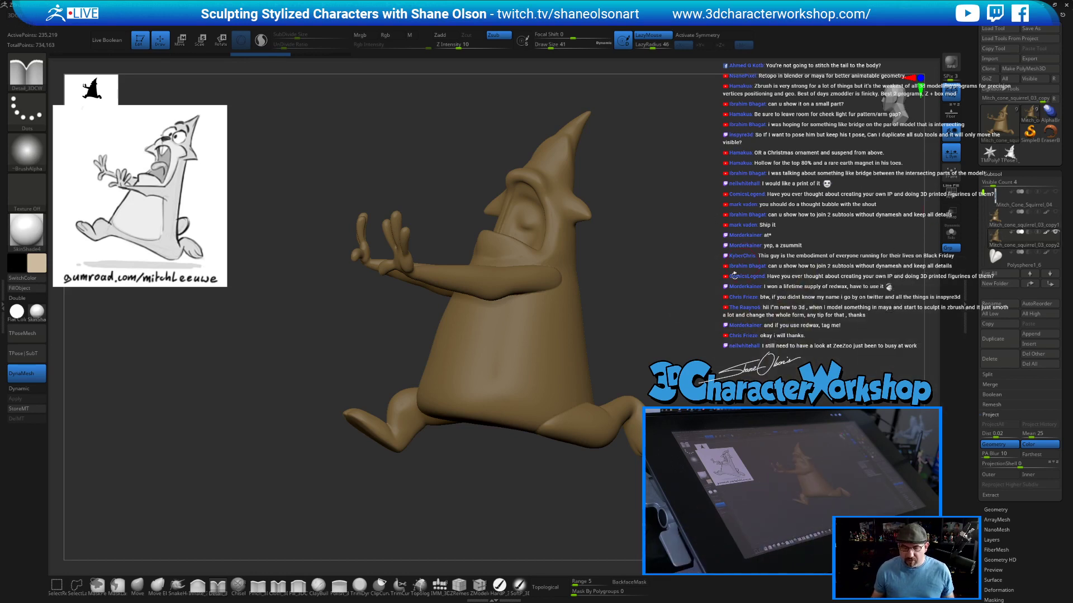
pyautogui.hotkey('shift', 'f')
pyautogui.hotkey('shift', 'f')
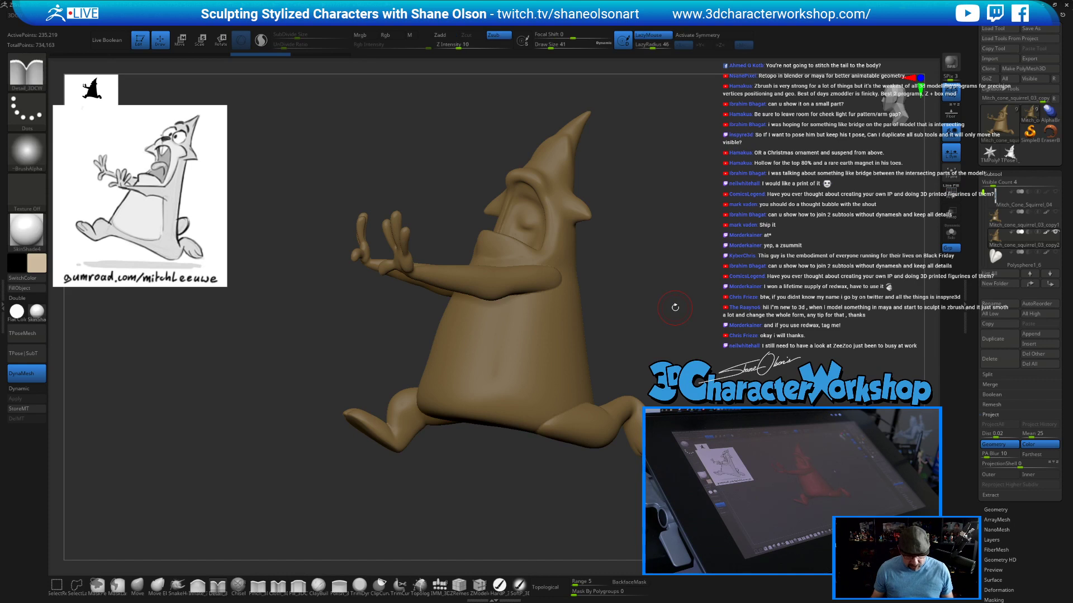
# Set the Smooth brush intensity to 100 and smooth the seam between the trailing leg and the body from the side and underneath.
pyautogui.moveTo(674, 307)
pyautogui.mouseDown()
pyautogui.moveTo(617, 374)
pyautogui.moveTo(633, 433)
pyautogui.mouseUp()
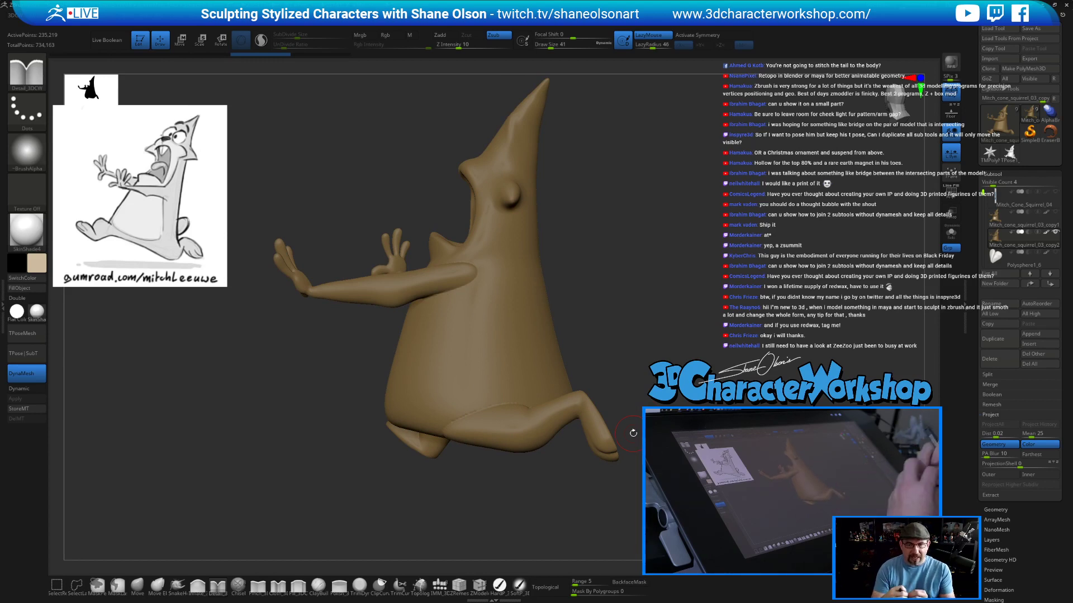
pyautogui.moveTo(493, 394); pyautogui.dragTo(479, 397, button='right')
pyautogui.keyDown('shift'); pyautogui.moveTo(466, 422); pyautogui.dragTo(446, 414); pyautogui.keyUp('shift')
pyautogui.moveTo(537, 353)
pyautogui.keyDown('ctrl'); pyautogui.mouseDown(button='right')
pyautogui.moveTo(622, 348)
pyautogui.moveTo(634, 357)
pyautogui.mouseUp(button='right'); pyautogui.keyUp('ctrl')
pyautogui.keyDown('shift'); pyautogui.click(509, 46); pyautogui.keyUp('shift')
pyautogui.keyDown('shift'); pyautogui.moveTo(467, 414); pyautogui.dragTo(488, 409); pyautogui.keyUp('shift')
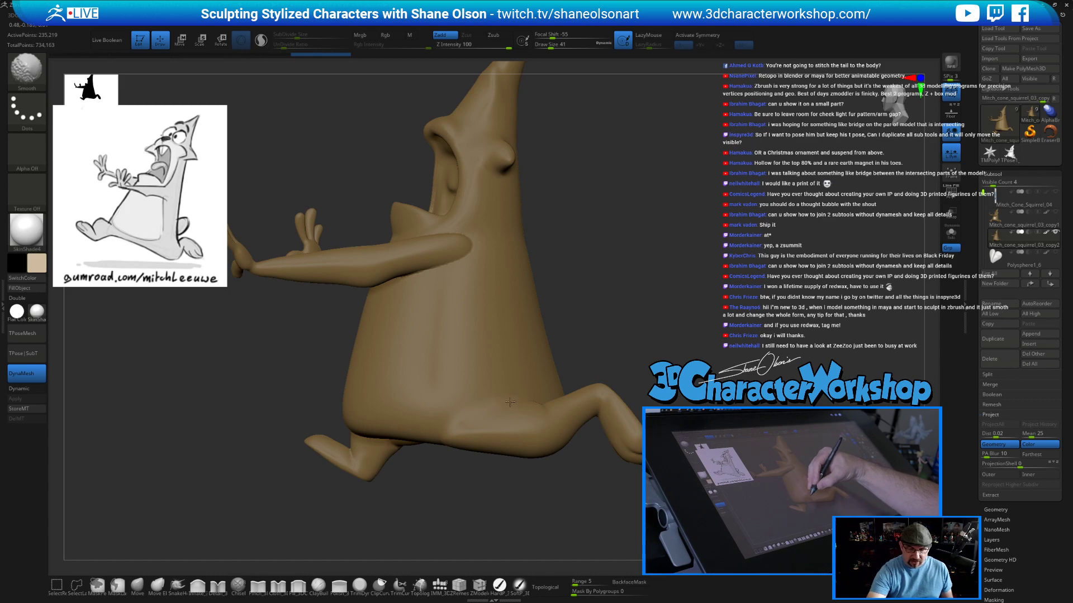
pyautogui.moveTo(499, 384)
pyautogui.mouseDown(button='right')
pyautogui.moveTo(550, 385)
pyautogui.moveTo(488, 383)
pyautogui.moveTo(466, 410)
pyautogui.moveTo(478, 434)
pyautogui.mouseUp(button='right')
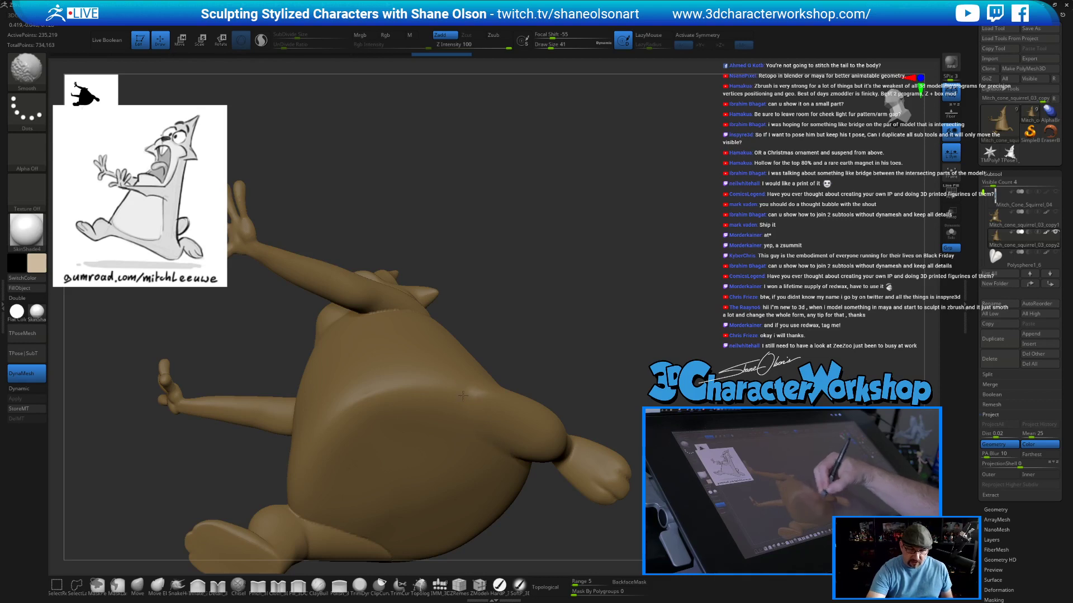
pyautogui.moveTo(472, 402)
pyautogui.mouseDown(button='right')
pyautogui.moveTo(508, 430)
pyautogui.moveTo(527, 430)
pyautogui.moveTo(488, 407)
pyautogui.mouseUp(button='right')
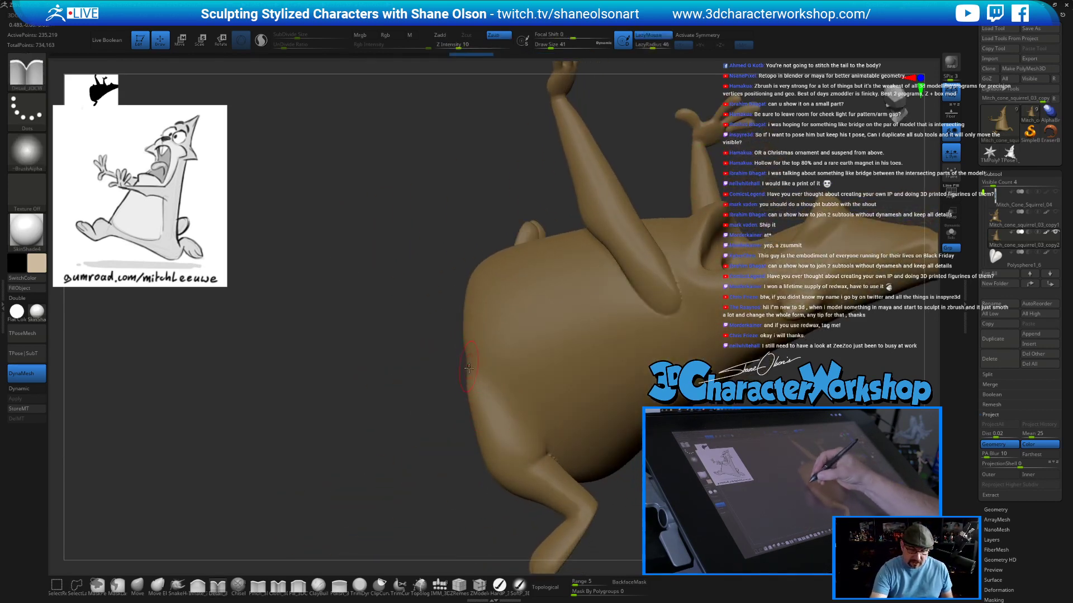
pyautogui.press('shift')
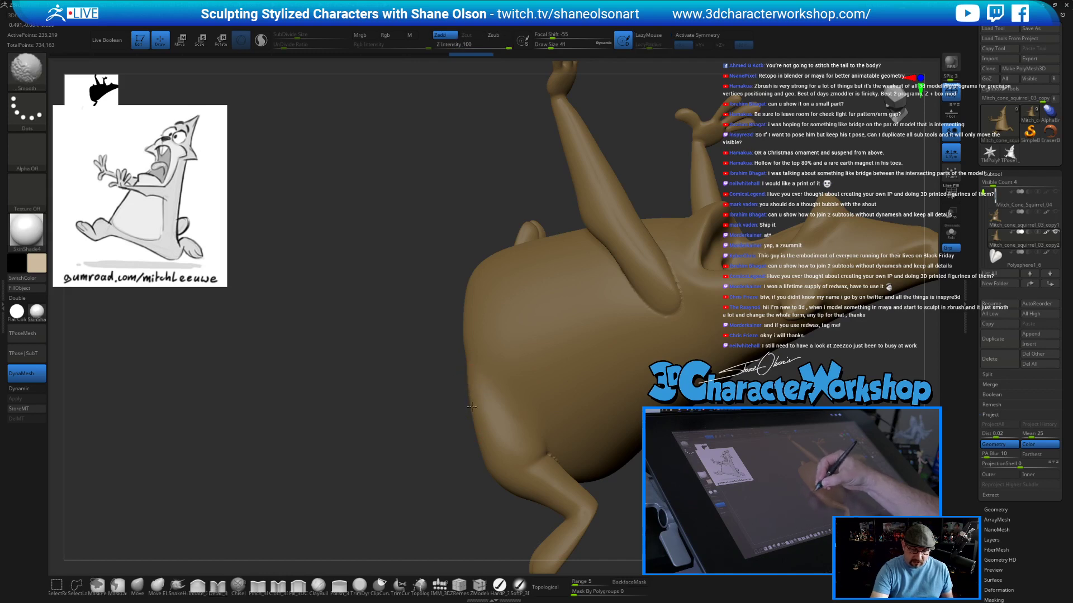
# Switch to the Move brush and set its draw size to 49.
pyautogui.press('b')
pyautogui.press('m')
pyautogui.press('v')
pyautogui.press('s')
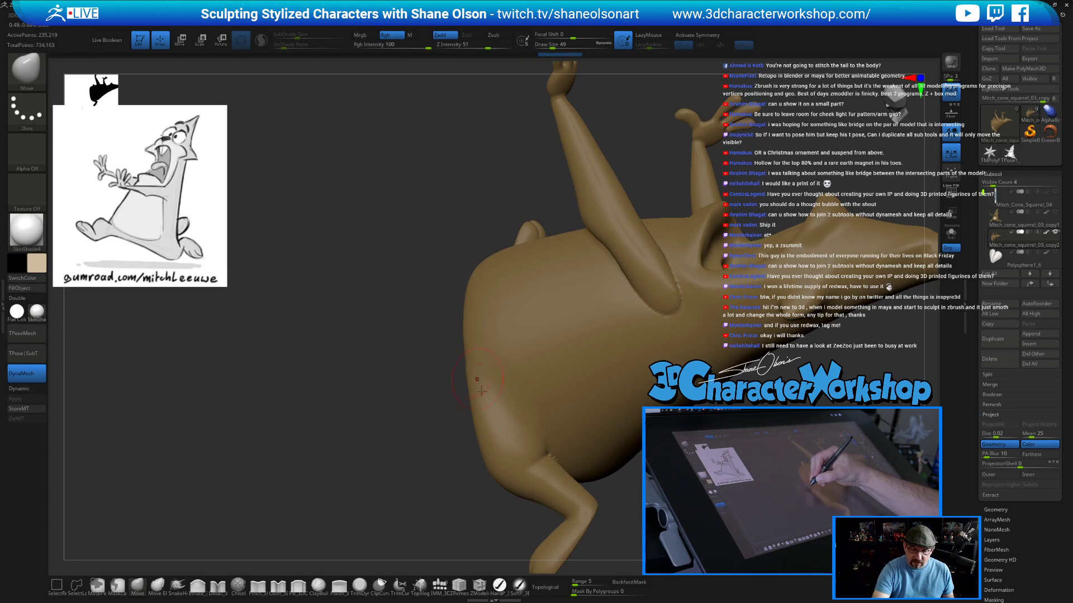
pyautogui.moveTo(525, 374)
pyautogui.mouseDown(button='right')
pyautogui.moveTo(608, 410)
pyautogui.moveTo(596, 378)
pyautogui.moveTo(674, 266)
pyautogui.moveTo(625, 333)
pyautogui.moveTo(609, 391)
pyautogui.moveTo(617, 425)
pyautogui.moveTo(613, 399)
pyautogui.mouseUp(button='right')
# Smooth the lower body beside the trailing leg and blend the forward leg's seam into the body from the side and underneath.
pyautogui.press('shift')
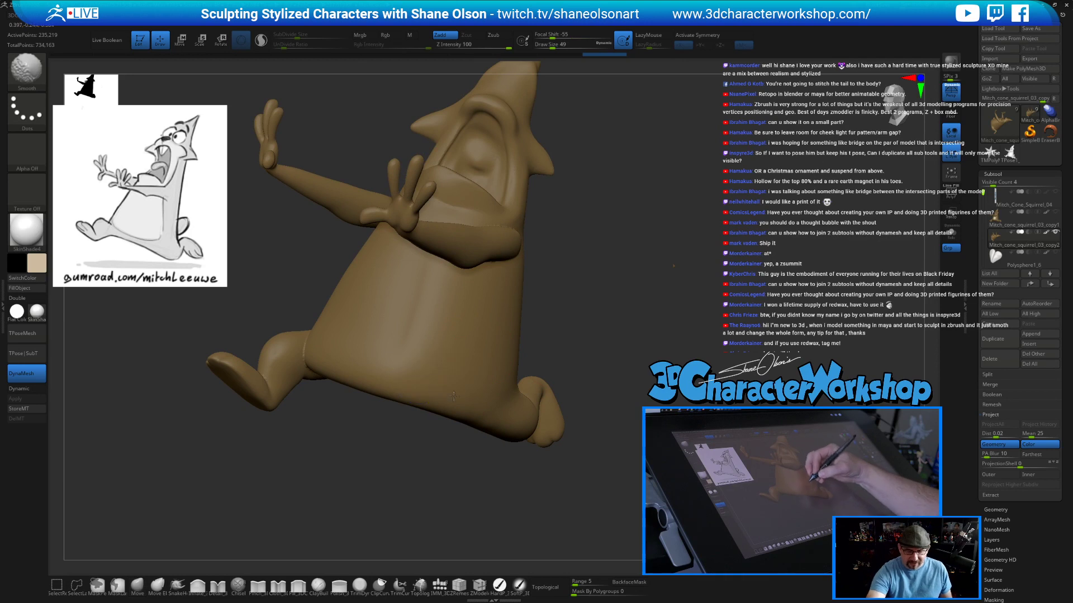
pyautogui.keyDown('shift'); pyautogui.moveTo(489, 425); pyautogui.dragTo(489, 362); pyautogui.keyUp('shift')
pyautogui.moveTo(782, 426)
pyautogui.mouseDown(button='right')
pyautogui.moveTo(658, 427)
pyautogui.moveTo(686, 427)
pyautogui.mouseUp(button='right')
pyautogui.keyDown('shift'); pyautogui.moveTo(352, 345); pyautogui.dragTo(368, 333); pyautogui.keyUp('shift')
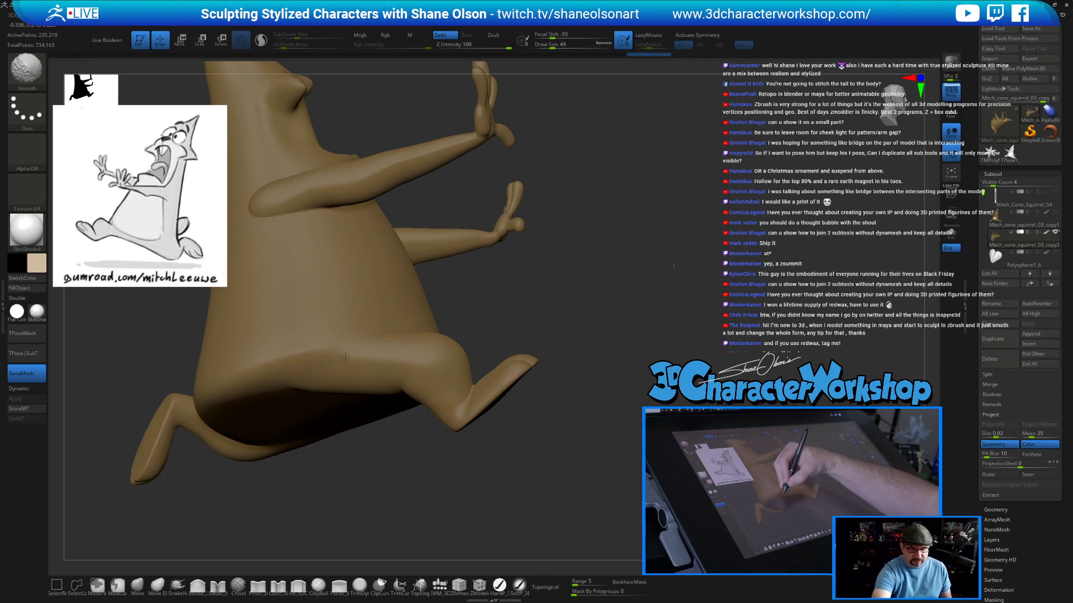
pyautogui.keyDown('shift'); pyautogui.moveTo(300, 362); pyautogui.dragTo(302, 363); pyautogui.keyUp('shift')
pyautogui.moveTo(587, 425); pyautogui.dragTo(587, 291, button='right')
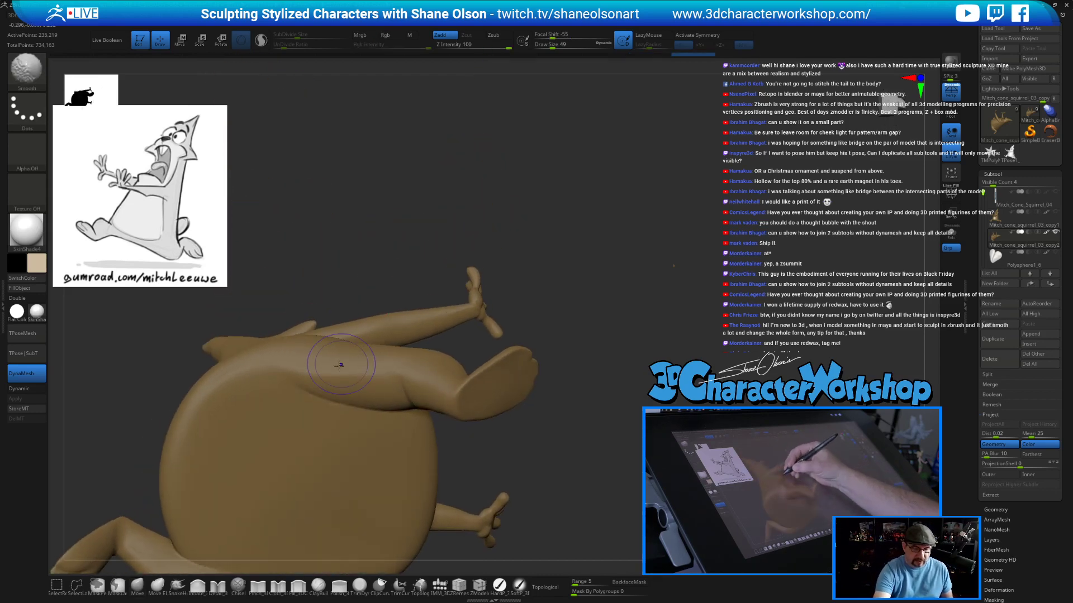
pyautogui.keyDown('shift'); pyautogui.moveTo(346, 361); pyautogui.dragTo(323, 389); pyautogui.keyUp('shift')
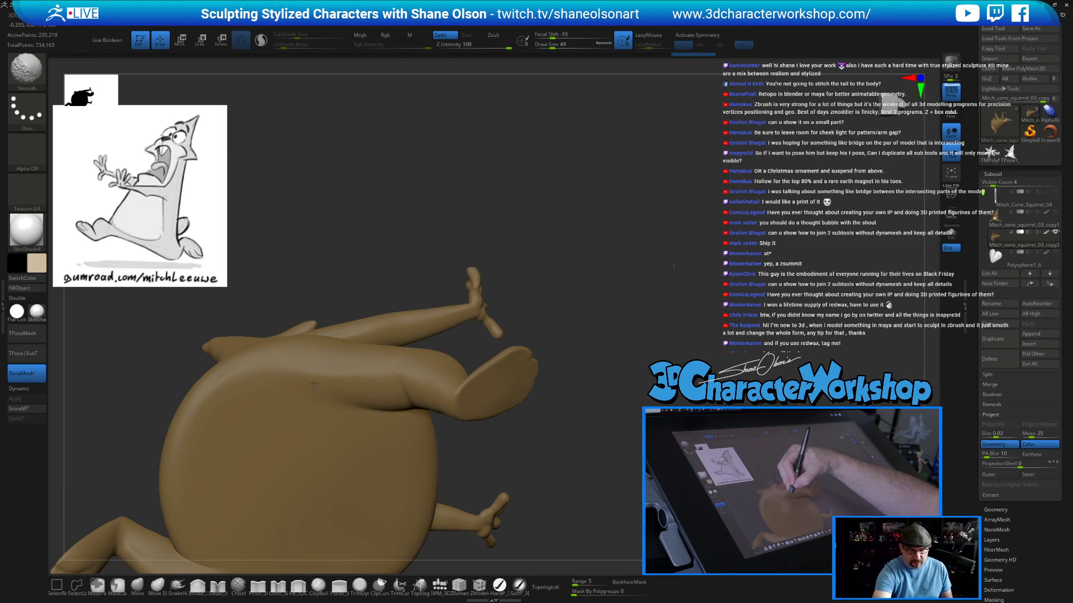
pyautogui.keyDown('shift'); pyautogui.click(315, 366); pyautogui.keyUp('shift')
# Smooth the shoulder seams where both arms join the body.
pyautogui.moveTo(612, 402)
pyautogui.mouseDown(button='right')
pyautogui.moveTo(609, 447)
pyautogui.moveTo(584, 405)
pyautogui.moveTo(590, 305)
pyautogui.moveTo(631, 458)
pyautogui.moveTo(625, 418)
pyautogui.moveTo(603, 396)
pyautogui.moveTo(608, 426)
pyautogui.moveTo(609, 412)
pyautogui.moveTo(519, 384)
pyautogui.moveTo(464, 391)
pyautogui.mouseUp(button='right')
pyautogui.press('shift')
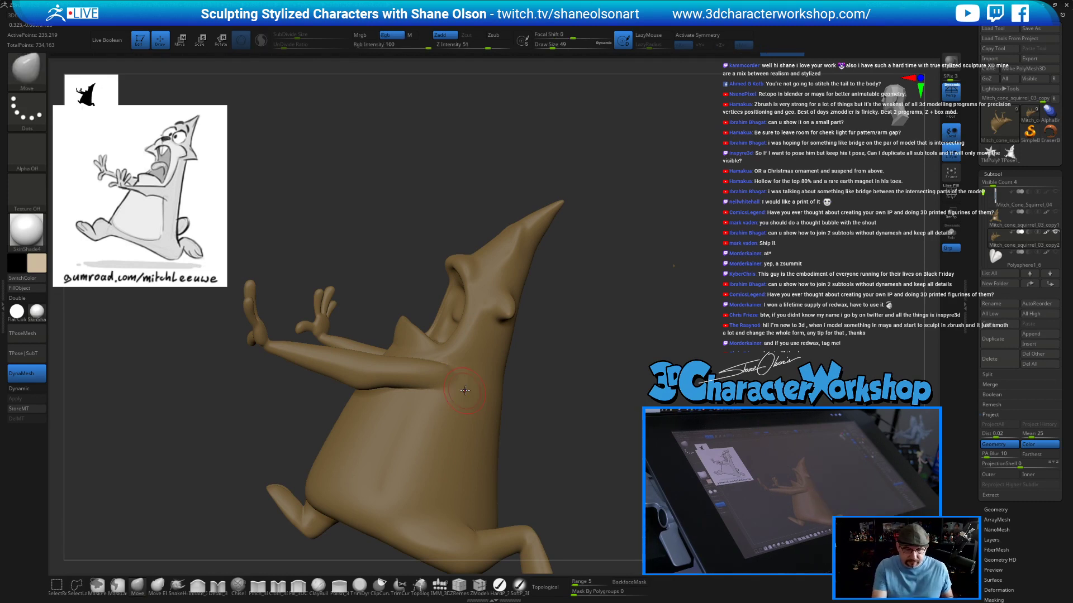
pyautogui.press('shift')
pyautogui.moveTo(450, 408)
pyautogui.mouseDown(button='right')
pyautogui.moveTo(448, 378)
pyautogui.moveTo(439, 379)
pyautogui.moveTo(497, 421)
pyautogui.moveTo(452, 367)
pyautogui.moveTo(617, 432)
pyautogui.moveTo(625, 416)
pyautogui.moveTo(614, 403)
pyautogui.moveTo(658, 406)
pyautogui.moveTo(640, 433)
pyautogui.moveTo(502, 380)
pyautogui.mouseUp(button='right')
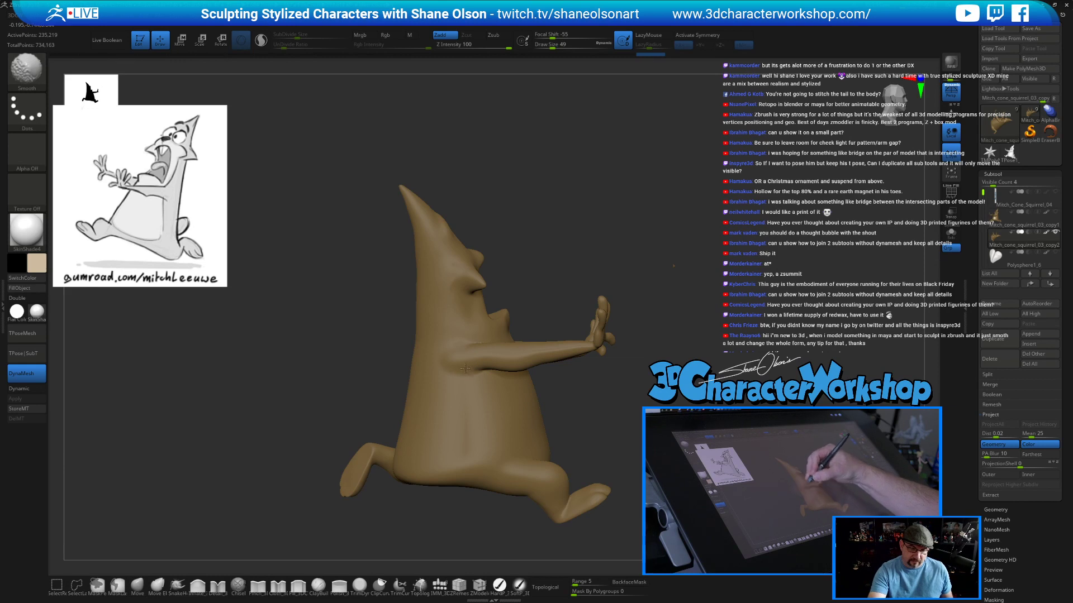
pyautogui.moveTo(592, 408); pyautogui.dragTo(642, 417, button='right')
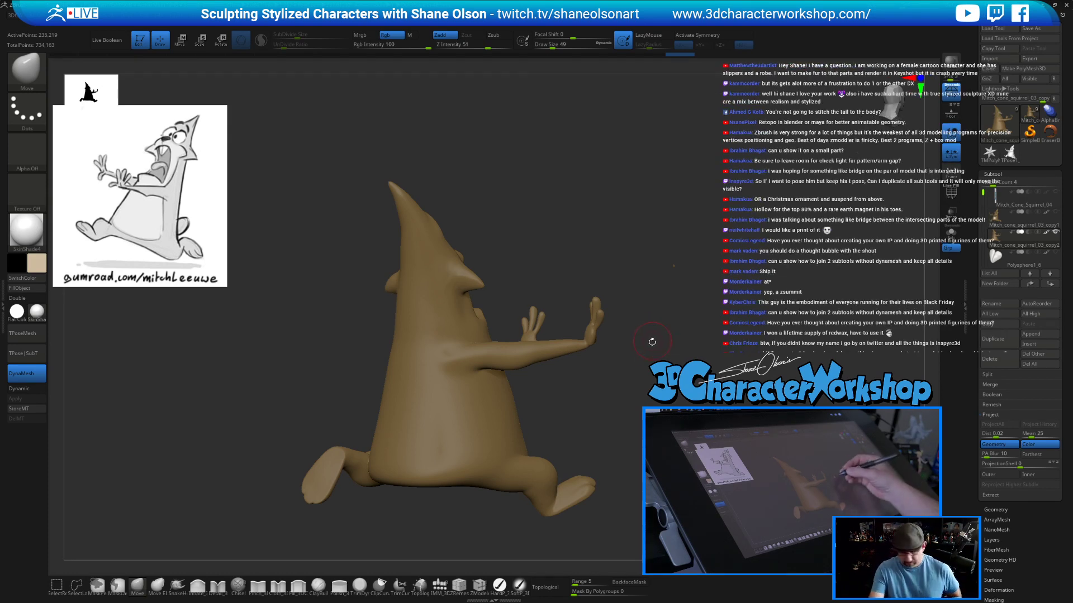
pyautogui.press('shift')
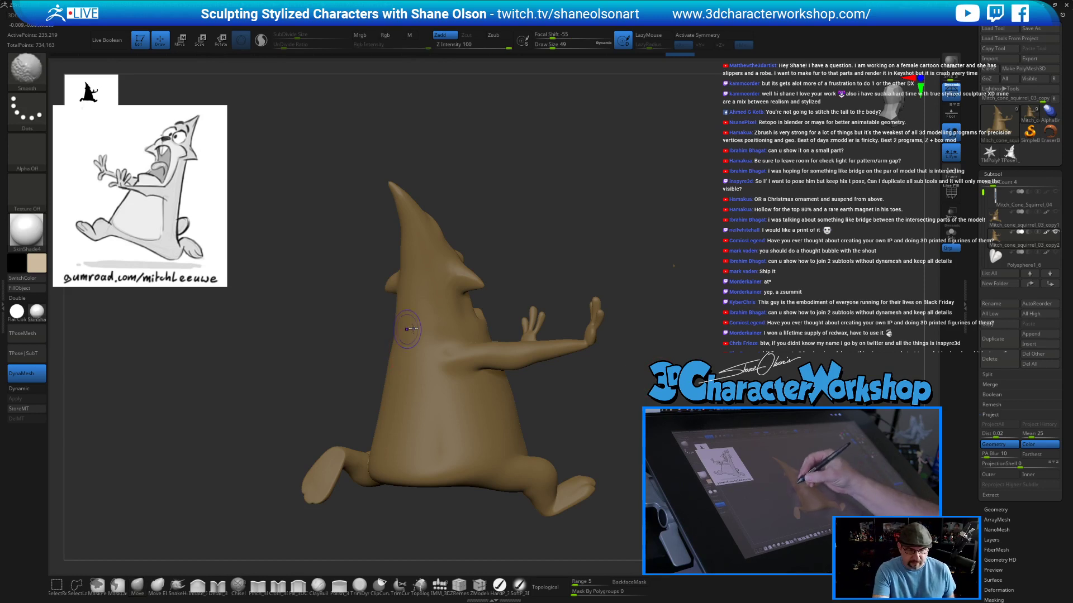
# Enlarge the brush, smooth the arm's transition into the side of the body, and check the blended joints from both sides.
pyautogui.moveTo(618, 388)
pyautogui.mouseDown()
pyautogui.moveTo(632, 388)
pyautogui.moveTo(625, 403)
pyautogui.mouseUp()
pyautogui.press('s')
pyautogui.moveTo(631, 405); pyautogui.dragTo(584, 406)
pyautogui.keyDown('shift'); pyautogui.moveTo(467, 397); pyautogui.dragTo(453, 370); pyautogui.keyUp('shift')
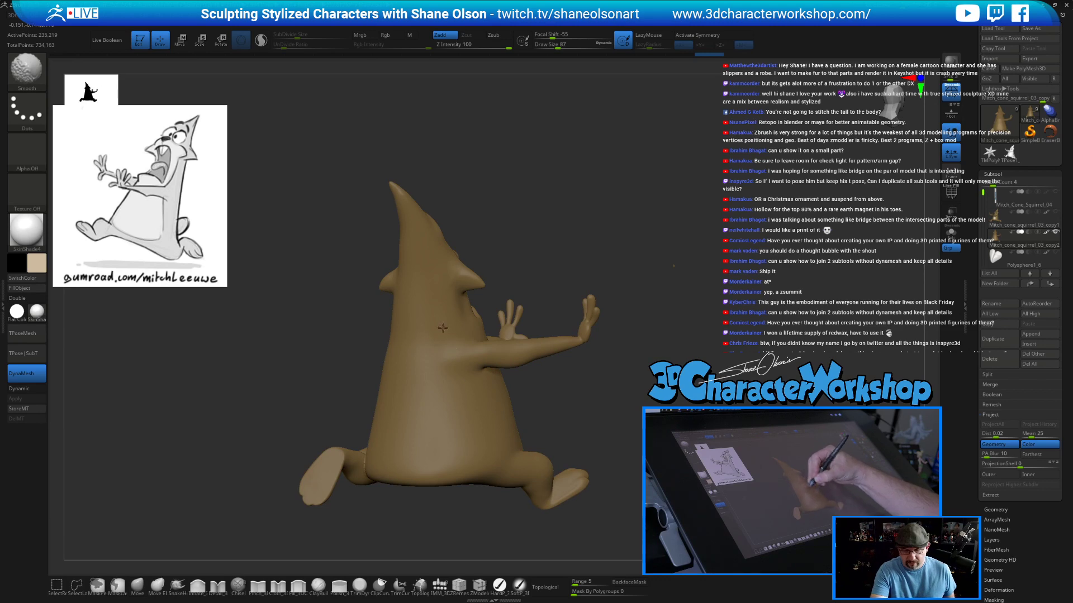
pyautogui.moveTo(598, 412)
pyautogui.mouseDown()
pyautogui.moveTo(575, 391)
pyautogui.moveTo(570, 364)
pyautogui.moveTo(603, 370)
pyautogui.moveTo(621, 342)
pyautogui.mouseUp()
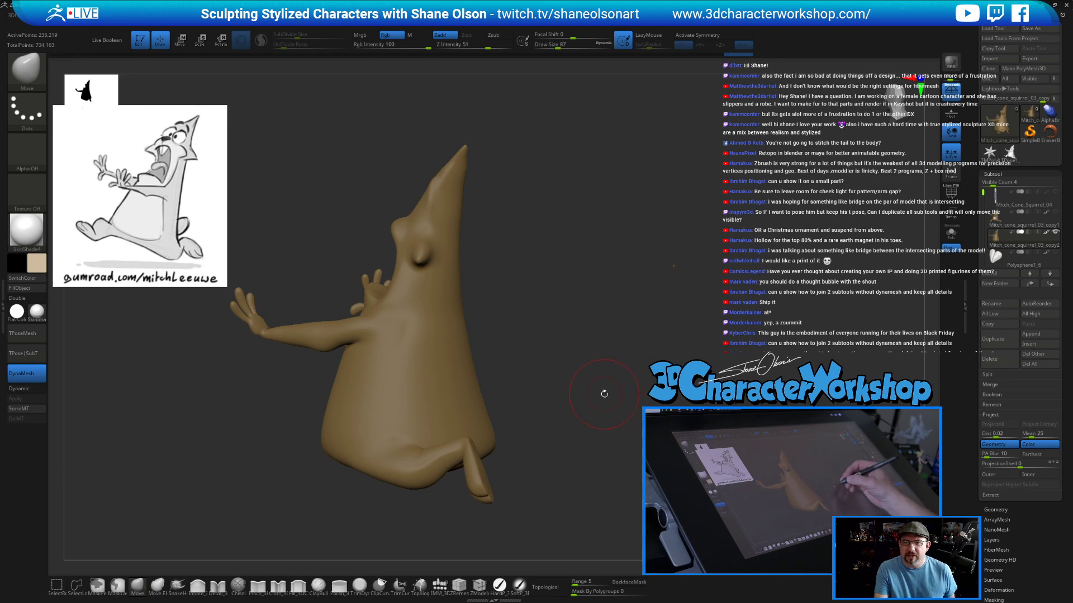
pyautogui.moveTo(592, 368); pyautogui.dragTo(601, 373)
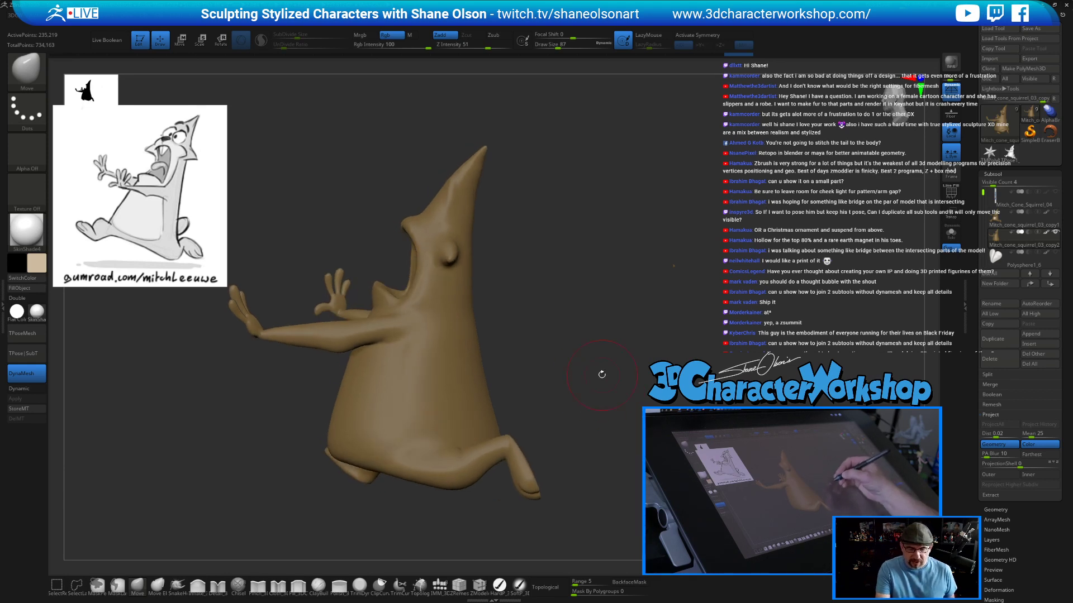
# Smooth the left flank, the left arm's transition into the body and the area above the arm.
pyautogui.keyDown('shift'); pyautogui.moveTo(412, 444); pyautogui.dragTo(410, 457); pyautogui.keyUp('shift')
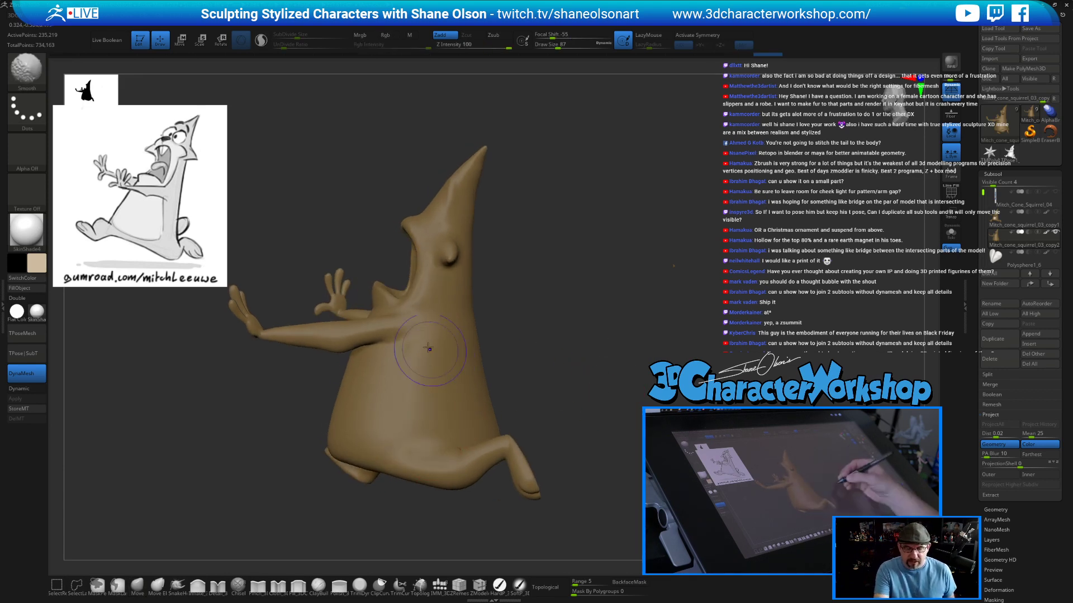
pyautogui.keyDown('shift'); pyautogui.moveTo(412, 328); pyautogui.dragTo(400, 335); pyautogui.keyUp('shift')
pyautogui.moveTo(539, 380)
pyautogui.mouseDown()
pyautogui.moveTo(585, 390)
pyautogui.moveTo(621, 379)
pyautogui.moveTo(522, 369)
pyautogui.mouseUp()
pyautogui.moveTo(415, 282)
pyautogui.keyDown('shift'); pyautogui.mouseDown()
pyautogui.moveTo(424, 313)
pyautogui.moveTo(422, 297)
pyautogui.mouseUp(); pyautogui.keyUp('shift')
pyautogui.press('s')
# Smooth the right side of the lower body around the legs with a draw size of 112.
pyautogui.moveTo(474, 328)
pyautogui.mouseDown()
pyautogui.moveTo(543, 357)
pyautogui.moveTo(640, 366)
pyautogui.moveTo(677, 404)
pyautogui.moveTo(721, 391)
pyautogui.mouseUp()
pyautogui.press('shift')
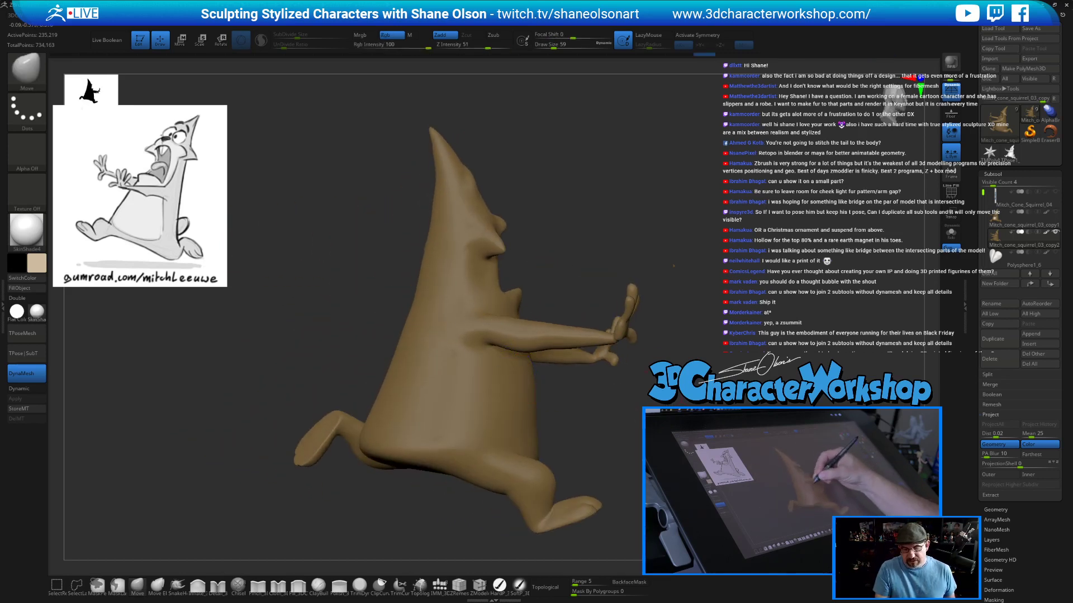
pyautogui.moveTo(804, 380)
pyautogui.mouseDown()
pyautogui.moveTo(709, 391)
pyautogui.moveTo(788, 386)
pyautogui.moveTo(805, 399)
pyautogui.mouseUp()
pyautogui.press('shift')
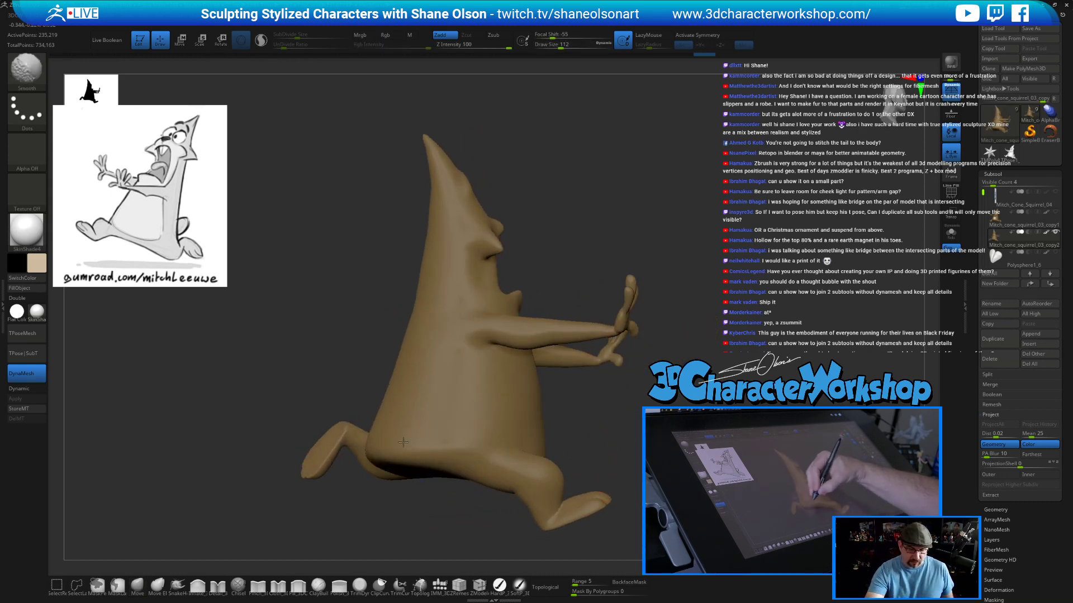
pyautogui.moveTo(564, 446)
pyautogui.mouseDown()
pyautogui.moveTo(617, 459)
pyautogui.moveTo(622, 397)
pyautogui.moveTo(609, 409)
pyautogui.mouseUp()
pyautogui.press('shift')
# Reduce the brush to a draw size of 71 and smooth the surfaces of both arms where they meet the body.
pyautogui.press('s')
pyautogui.press('s')
pyautogui.moveTo(497, 393); pyautogui.dragTo(493, 394)
pyautogui.press('shift')
pyautogui.moveTo(622, 435)
pyautogui.mouseDown()
pyautogui.moveTo(609, 422)
pyautogui.moveTo(627, 413)
pyautogui.mouseUp()
pyautogui.press('shift')
pyautogui.moveTo(424, 386)
pyautogui.keyDown('shift'); pyautogui.mouseDown()
pyautogui.moveTo(401, 379)
pyautogui.moveTo(413, 387)
pyautogui.mouseUp(); pyautogui.keyUp('shift')
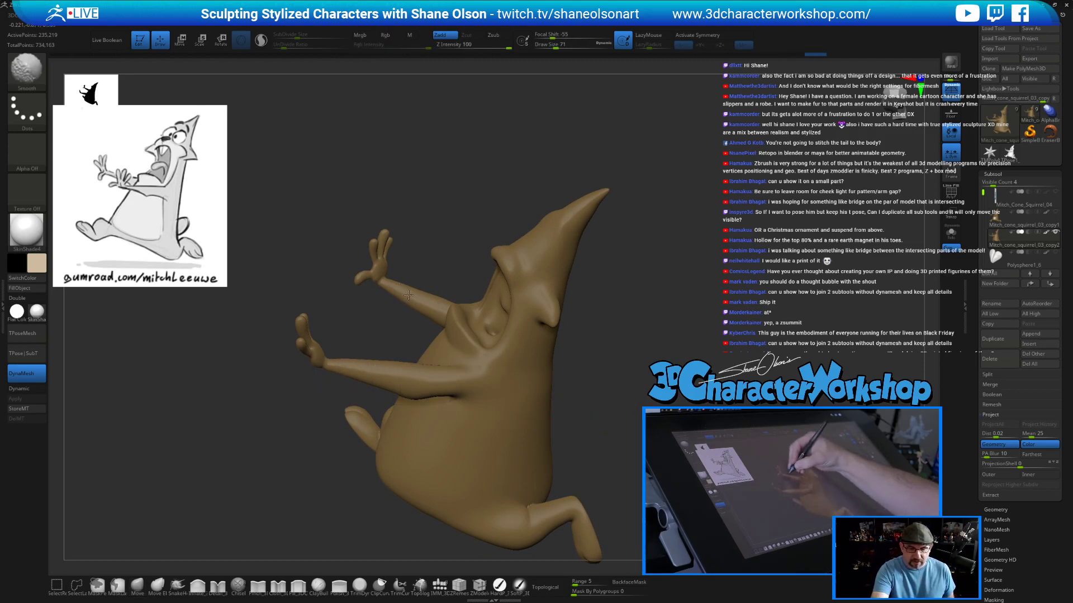
pyautogui.moveTo(622, 412); pyautogui.dragTo(622, 399)
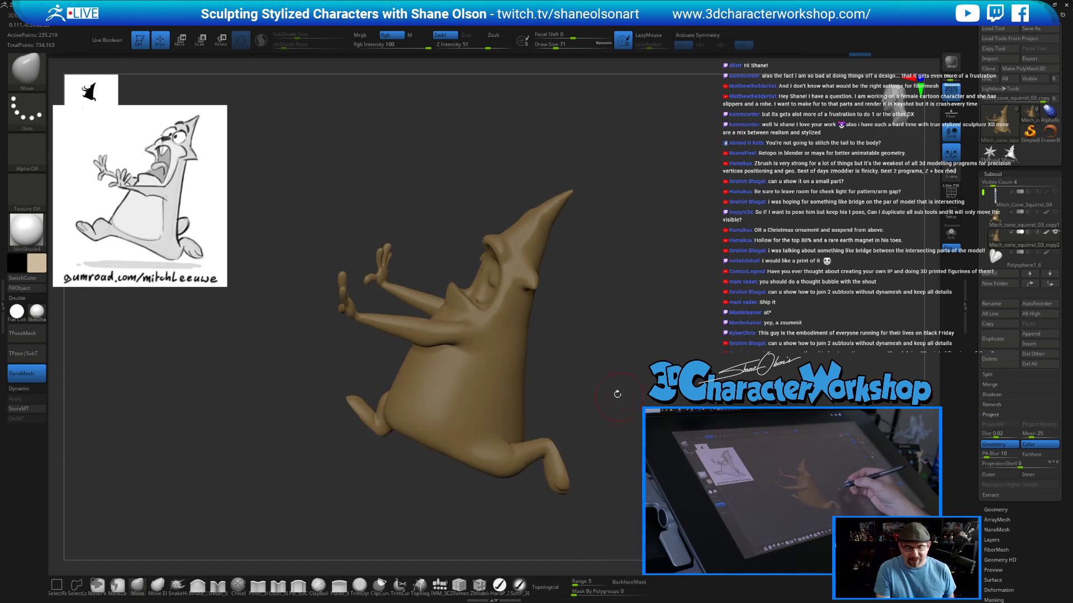
pyautogui.moveTo(411, 291)
pyautogui.keyDown('shift'); pyautogui.mouseDown()
pyautogui.moveTo(391, 285)
pyautogui.moveTo(400, 277)
pyautogui.moveTo(384, 279)
pyautogui.moveTo(419, 299)
pyautogui.mouseUp(); pyautogui.keyUp('shift')
# Smooth the belly and its underside between the legs with a draw size of 62.
pyautogui.press('s')
pyautogui.moveTo(583, 415)
pyautogui.mouseDown()
pyautogui.moveTo(567, 404)
pyautogui.moveTo(628, 407)
pyautogui.moveTo(599, 409)
pyautogui.mouseUp()
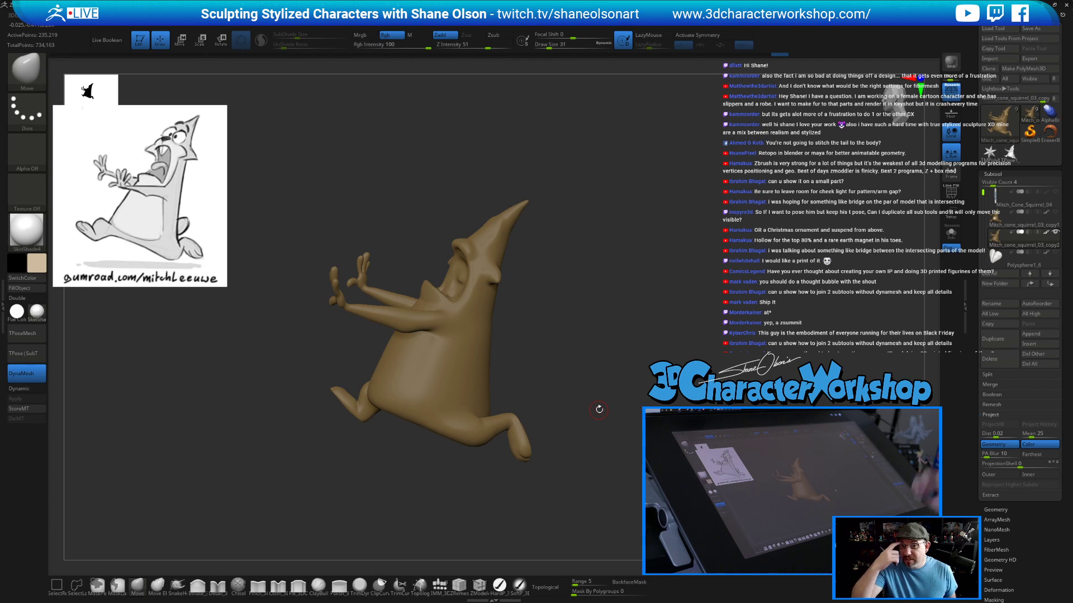
pyautogui.moveTo(625, 390)
pyautogui.mouseDown()
pyautogui.moveTo(614, 394)
pyautogui.moveTo(643, 402)
pyautogui.moveTo(610, 411)
pyautogui.moveTo(600, 427)
pyautogui.mouseUp()
pyautogui.press('shift')
pyautogui.moveTo(628, 482); pyautogui.dragTo(603, 492)
pyautogui.press('shift')
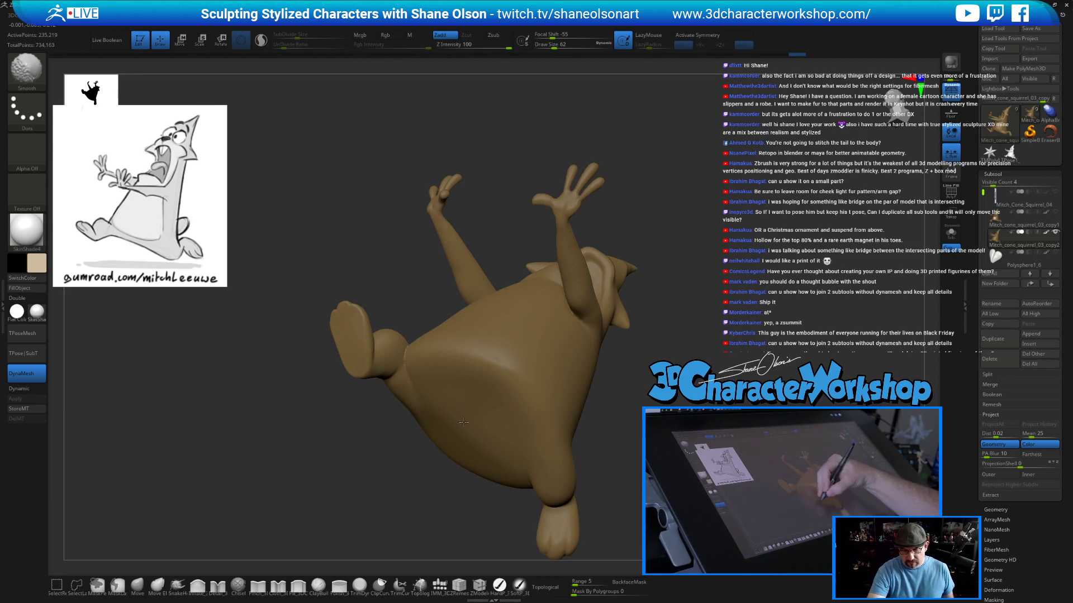
pyautogui.moveTo(469, 439)
pyautogui.mouseDown(button='right')
pyautogui.moveTo(494, 396)
pyautogui.moveTo(485, 421)
pyautogui.moveTo(458, 420)
pyautogui.moveTo(671, 464)
pyautogui.moveTo(643, 453)
pyautogui.moveTo(631, 464)
pyautogui.moveTo(704, 486)
pyautogui.mouseUp(button='right')
pyautogui.moveTo(497, 405); pyautogui.dragTo(570, 447, button='right')
pyautogui.press('shift')
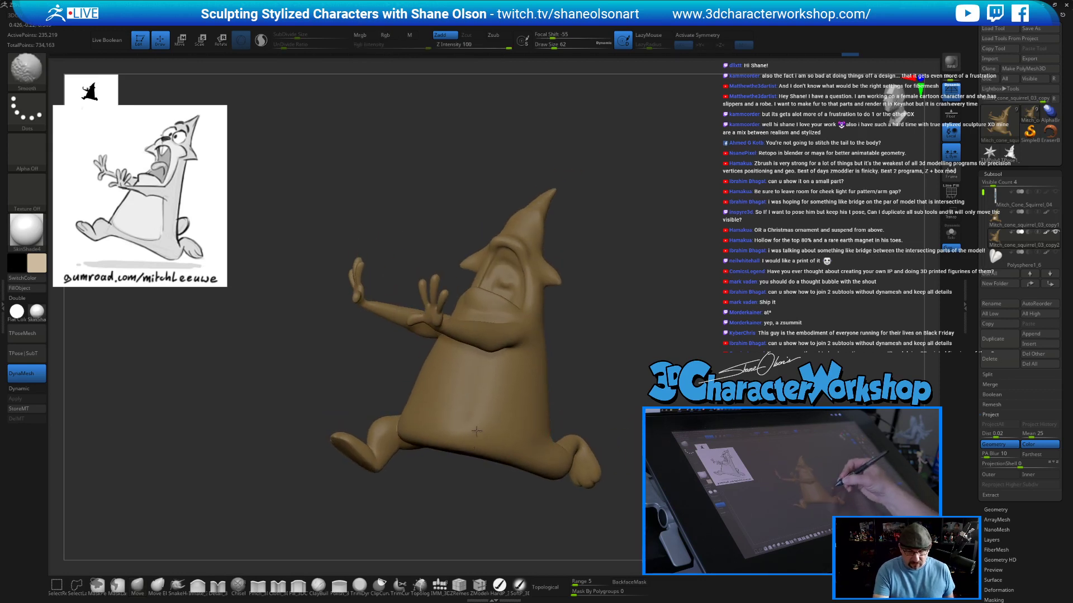
# Enlarge the brush to 90 and smooth the lower front of the belly above the forward leg.
pyautogui.press('s')
pyautogui.moveTo(585, 447); pyautogui.dragTo(595, 446)
pyautogui.press('shift')
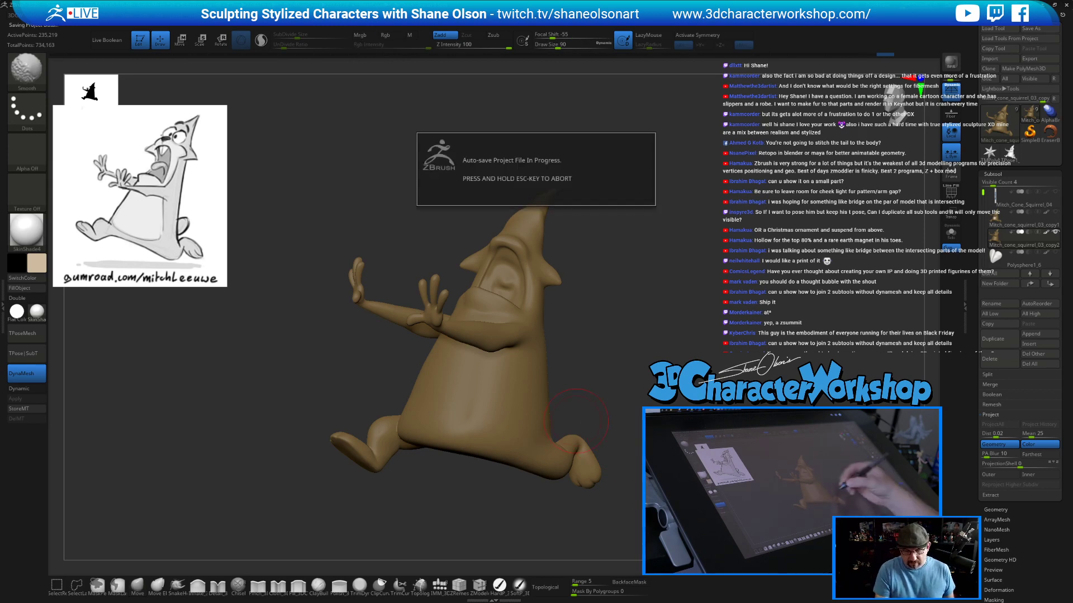
pyautogui.moveTo(576, 422)
pyautogui.mouseDown()
pyautogui.moveTo(590, 390)
pyautogui.moveTo(670, 402)
pyautogui.mouseUp()
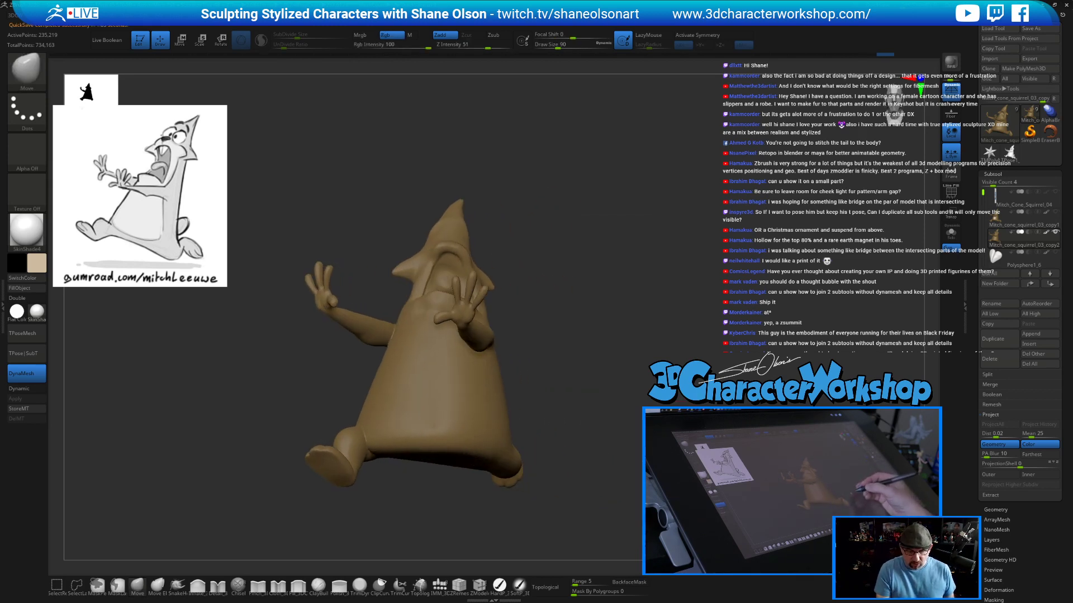
pyautogui.keyDown('shift'); pyautogui.moveTo(424, 410); pyautogui.dragTo(398, 432); pyautogui.keyUp('shift')
pyautogui.moveTo(569, 456); pyautogui.dragTo(525, 470)
pyautogui.moveTo(623, 440)
pyautogui.mouseDown()
pyautogui.moveTo(637, 385)
pyautogui.moveTo(634, 427)
pyautogui.moveTo(665, 483)
pyautogui.moveTo(550, 475)
pyautogui.mouseUp()
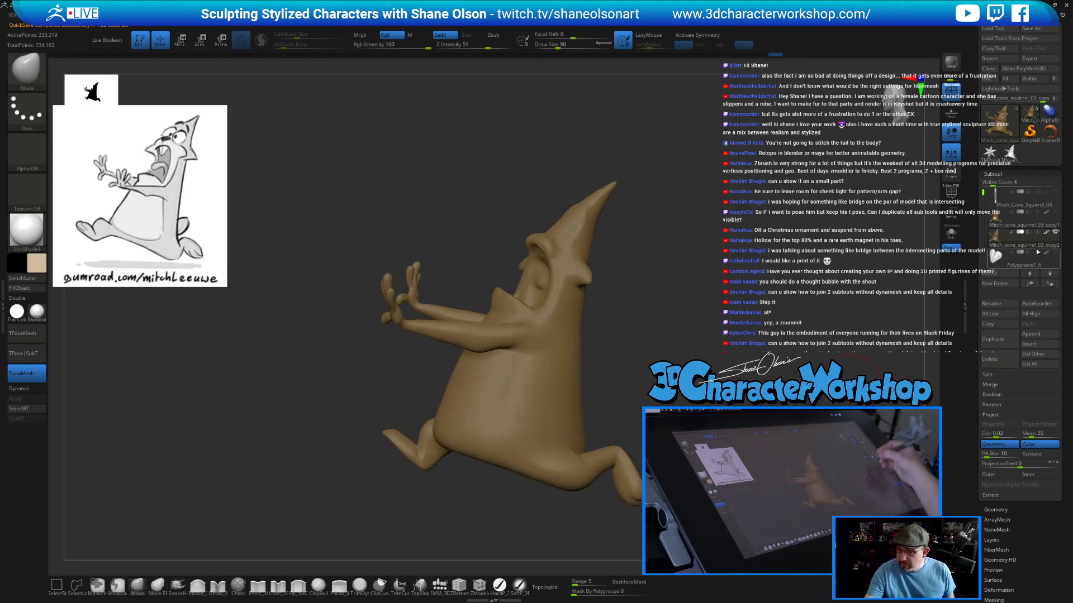
# Show the eyes, mouth and tail parts around the joined body, and hide the original body copy and the ruler.
pyautogui.click(1055, 232)
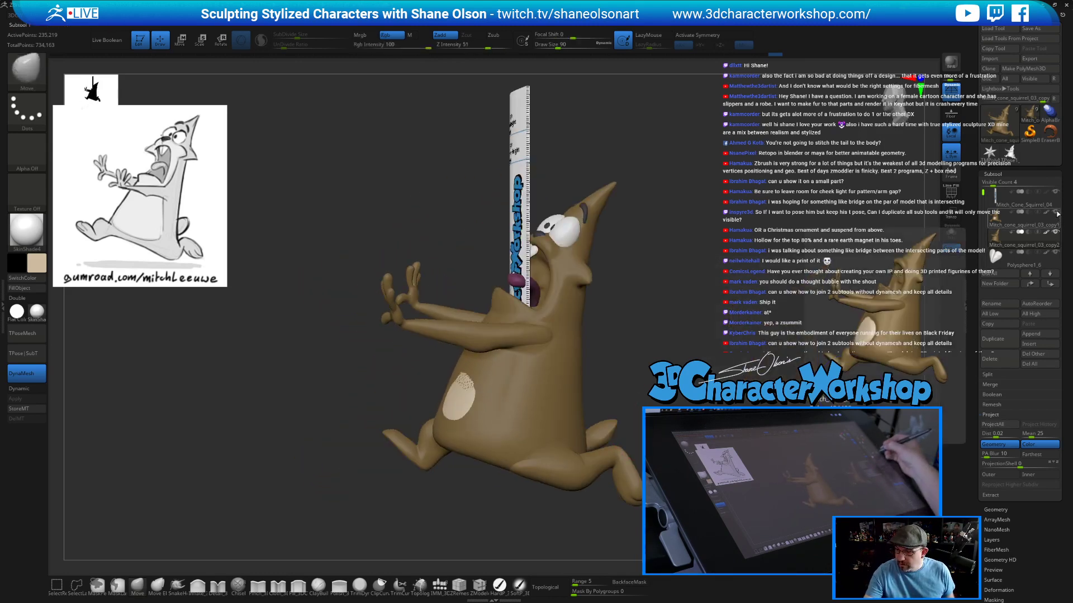
pyautogui.click(1056, 212)
pyautogui.click(1054, 193)
pyautogui.moveTo(698, 386); pyautogui.dragTo(732, 357)
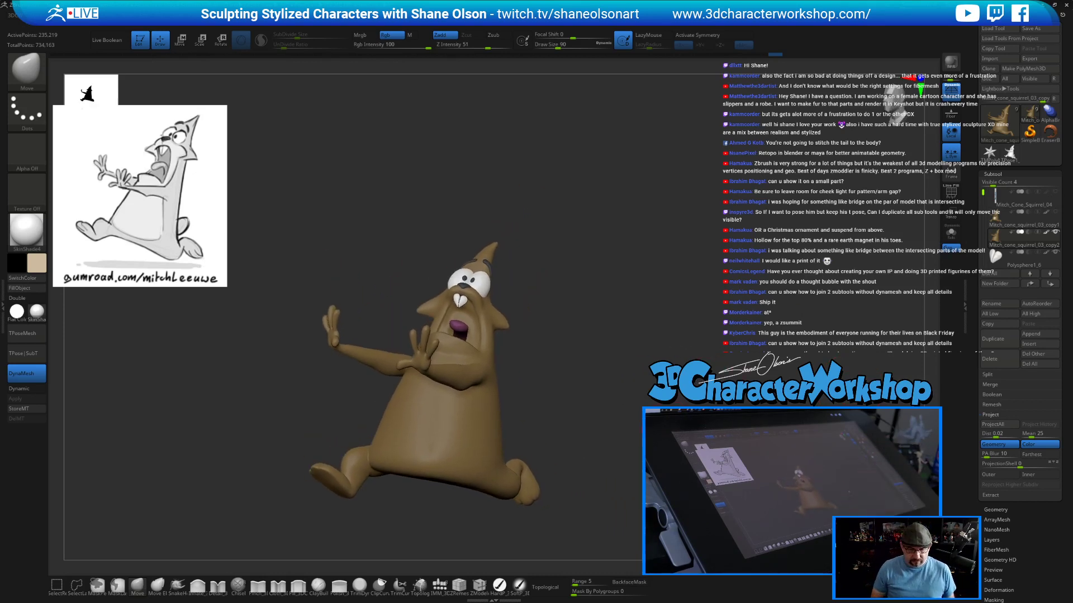
pyautogui.moveTo(609, 441)
pyautogui.mouseDown()
pyautogui.moveTo(596, 439)
pyautogui.moveTo(536, 340)
pyautogui.mouseUp()
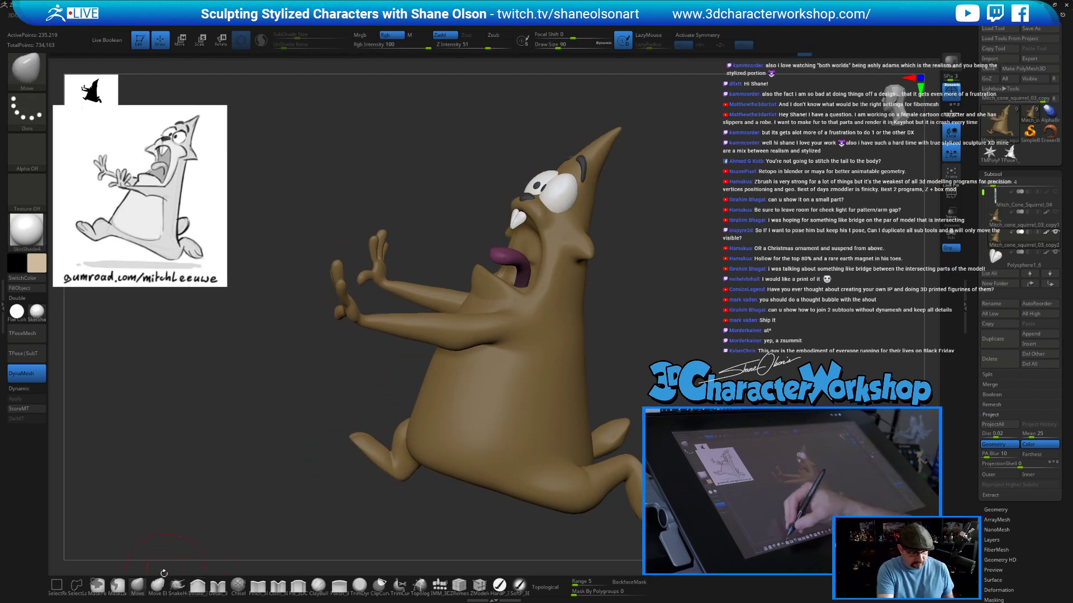
# Adjust the arm and shoulder area with the Move brush at draw size 112 and smooth the right shoulder into the body.
pyautogui.press('s')
pyautogui.moveTo(309, 404); pyautogui.dragTo(313, 403)
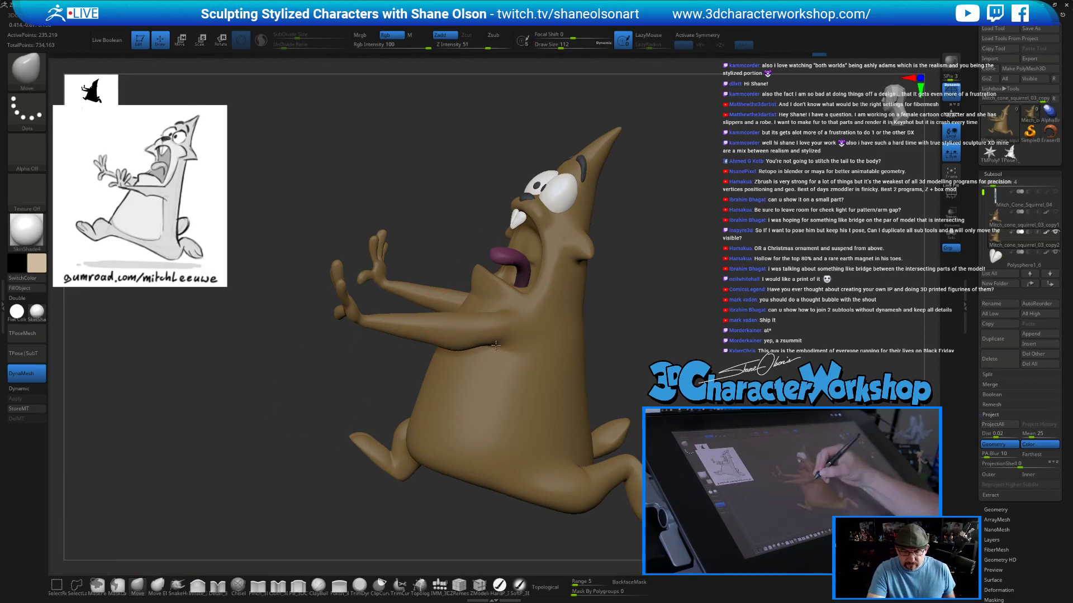
pyautogui.moveTo(693, 385); pyautogui.dragTo(737, 433)
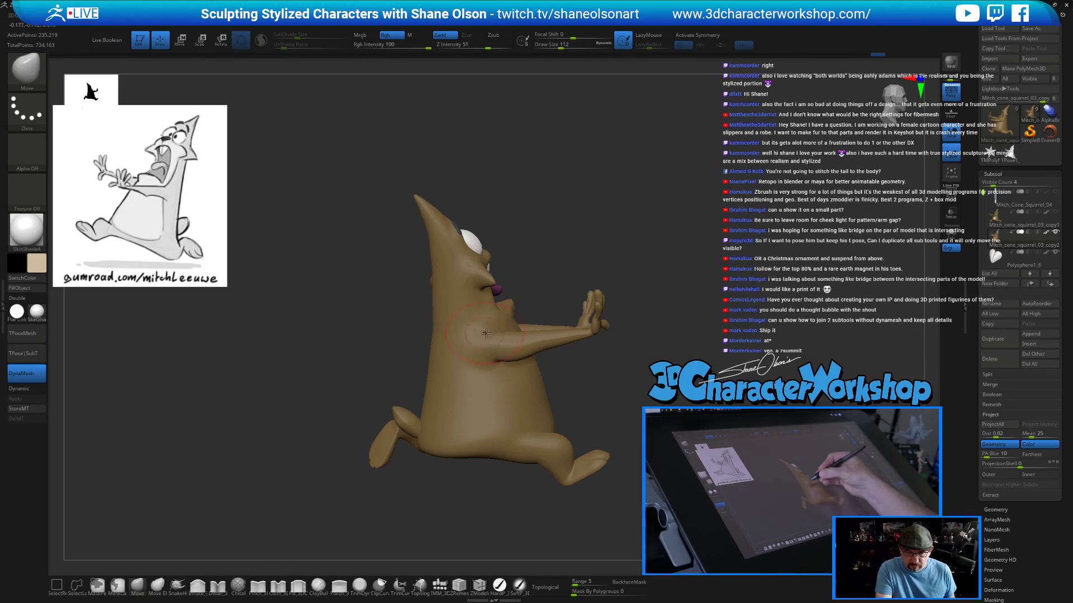
pyautogui.press('shift')
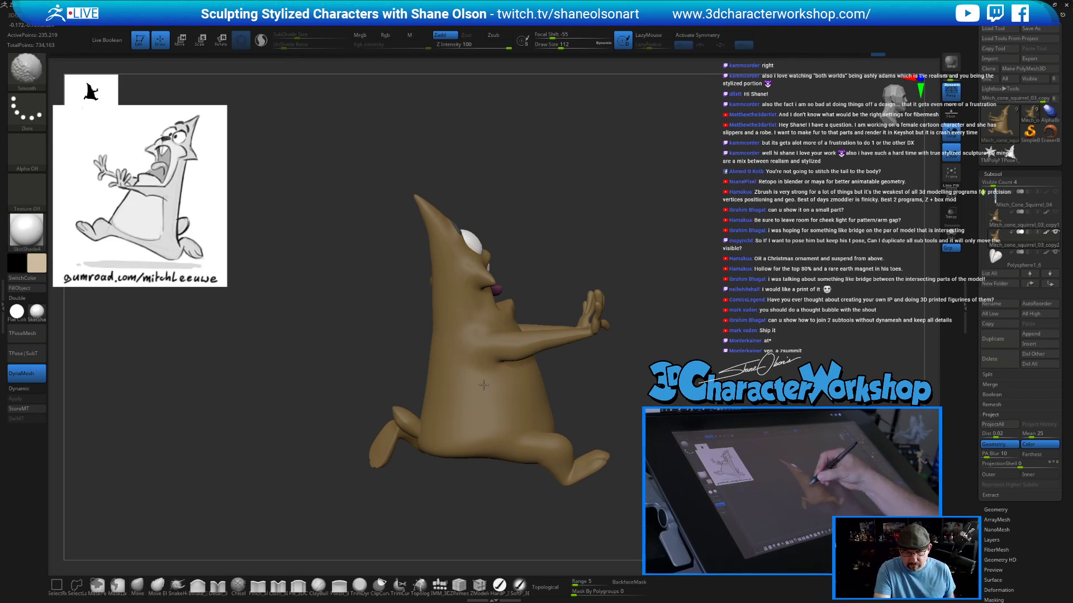
# Refine the crease beneath the right arm with the SnakeHook brush at draw sizes 33 and 54, and smooth it.
pyautogui.moveTo(721, 413)
pyautogui.mouseDown()
pyautogui.moveTo(623, 426)
pyautogui.moveTo(684, 425)
pyautogui.moveTo(754, 402)
pyautogui.moveTo(623, 349)
pyautogui.moveTo(606, 381)
pyautogui.mouseUp()
pyautogui.press('s')
pyautogui.click(177, 584)
pyautogui.press('s')
pyautogui.click(547, 349)
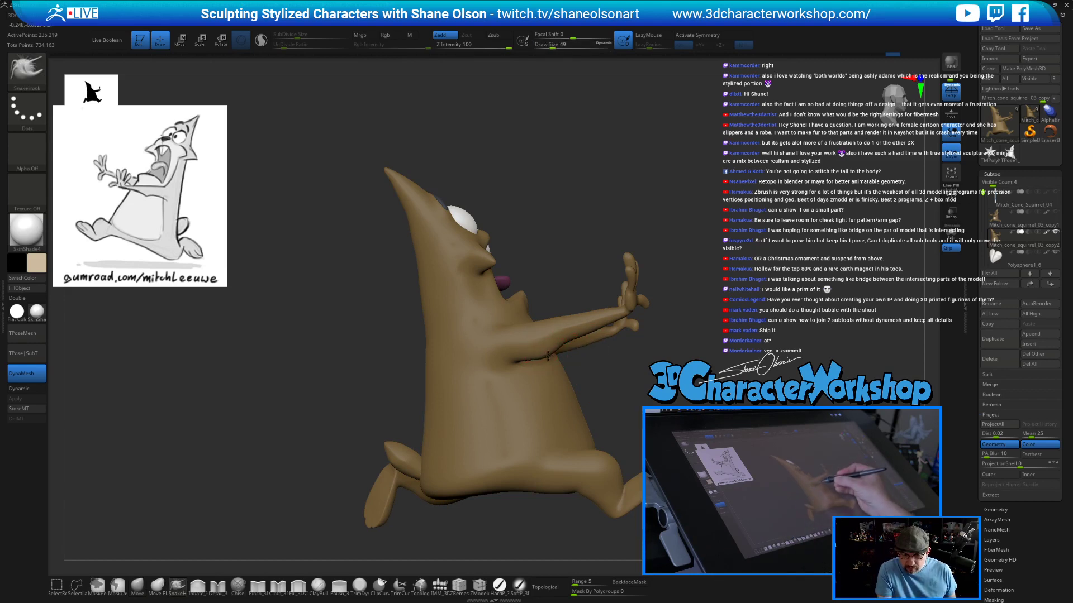
pyautogui.press('[')
pyautogui.press('[')
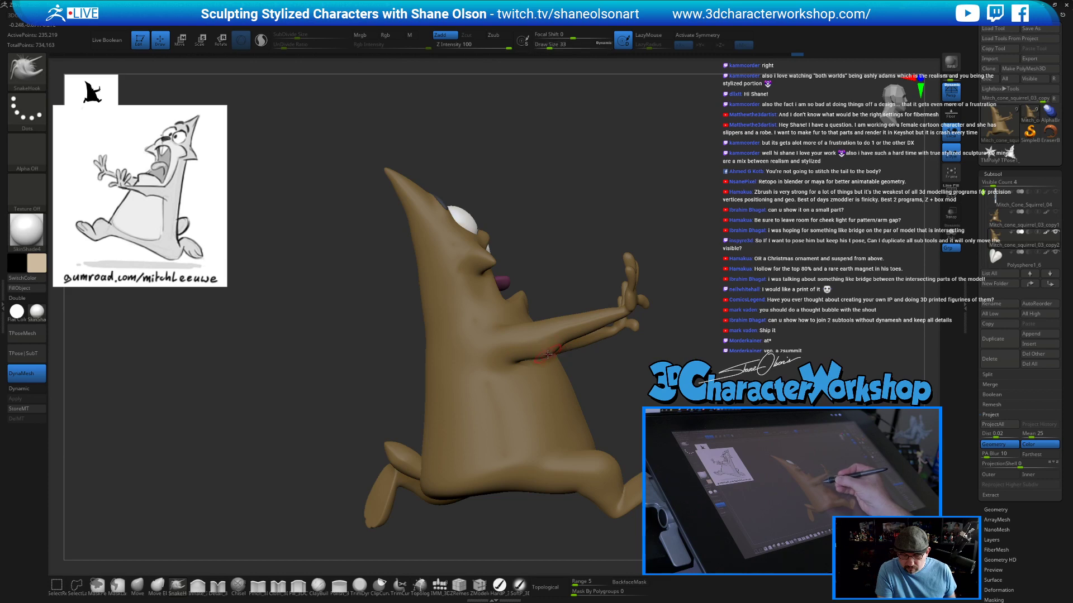
pyautogui.press(']')
pyautogui.press(']')
pyautogui.press(']')
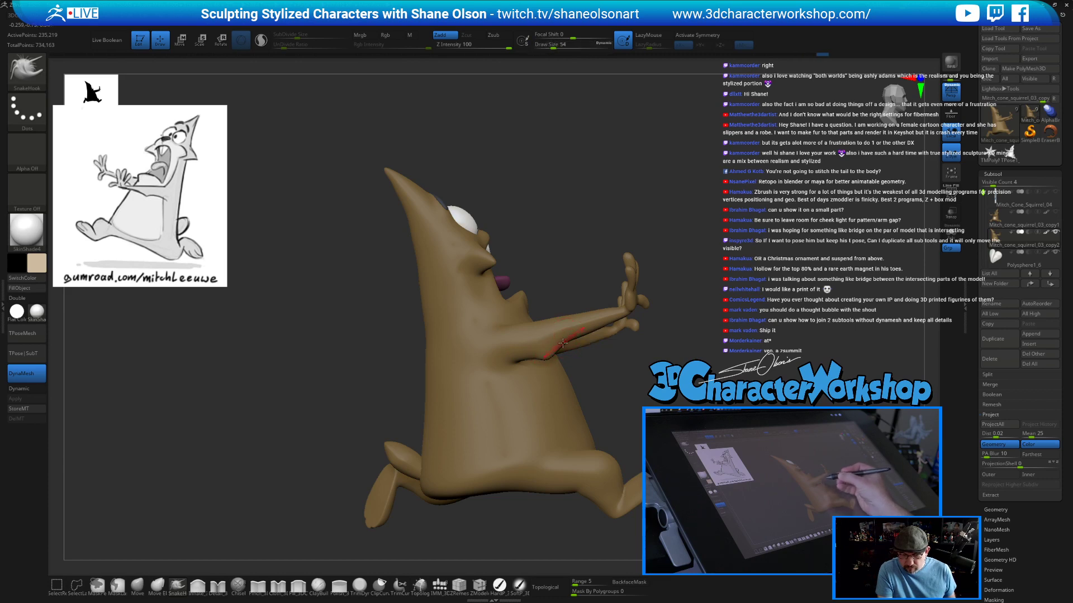
pyautogui.moveTo(559, 341)
pyautogui.keyDown('shift'); pyautogui.mouseDown()
pyautogui.moveTo(533, 337)
pyautogui.moveTo(565, 327)
pyautogui.mouseUp(); pyautogui.keyUp('shift')
# Shape the crease beneath the left arm with the SnakeHook brush at draw size 25.
pyautogui.moveTo(721, 385)
pyautogui.mouseDown()
pyautogui.moveTo(575, 385)
pyautogui.moveTo(585, 328)
pyautogui.mouseUp()
pyautogui.press('[')
pyautogui.press('[')
pyautogui.press('[')
pyautogui.press('[')
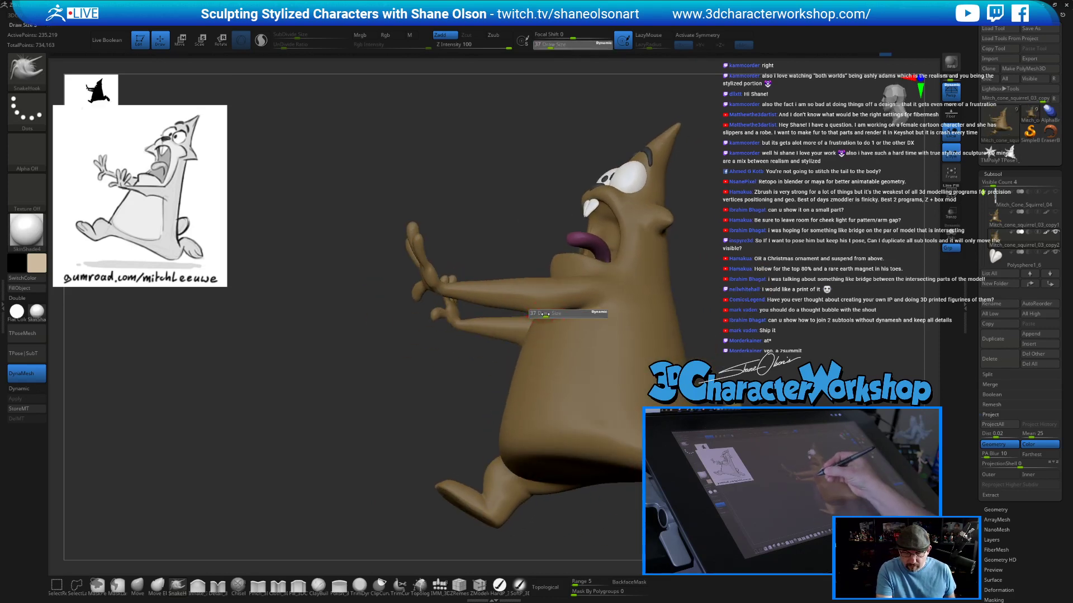
pyautogui.moveTo(554, 313); pyautogui.dragTo(557, 311)
pyautogui.moveTo(710, 391)
pyautogui.mouseDown()
pyautogui.moveTo(782, 346)
pyautogui.moveTo(743, 357)
pyautogui.moveTo(693, 346)
pyautogui.mouseUp()
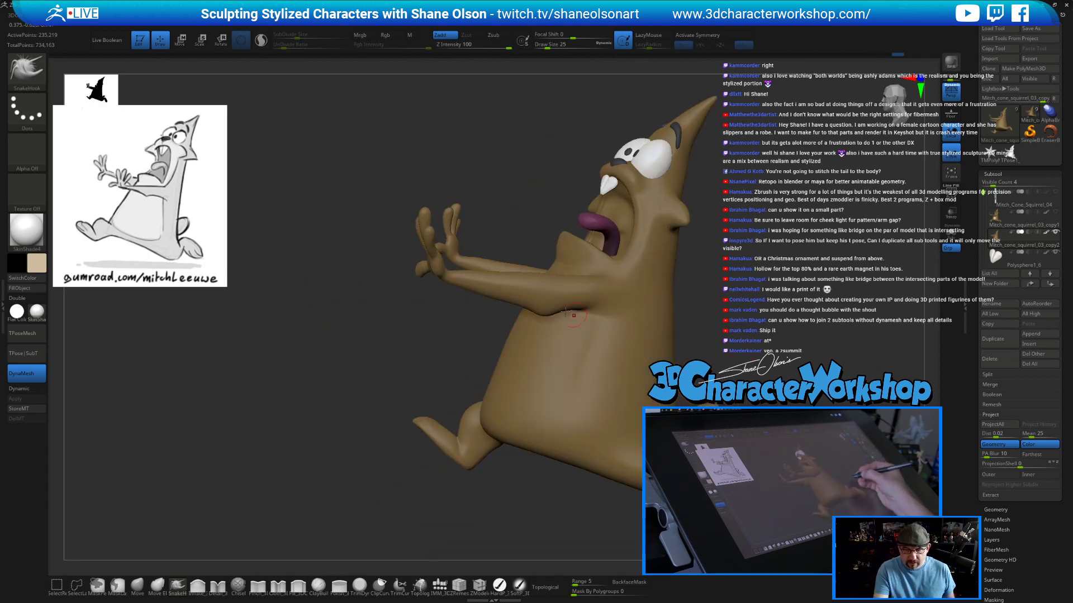
pyautogui.keyDown('ctrl'); pyautogui.moveTo(696, 330); pyautogui.dragTo(705, 313, button='right'); pyautogui.keyUp('ctrl')
pyautogui.moveTo(705, 313); pyautogui.dragTo(732, 329)
pyautogui.moveTo(581, 363); pyautogui.dragTo(612, 384)
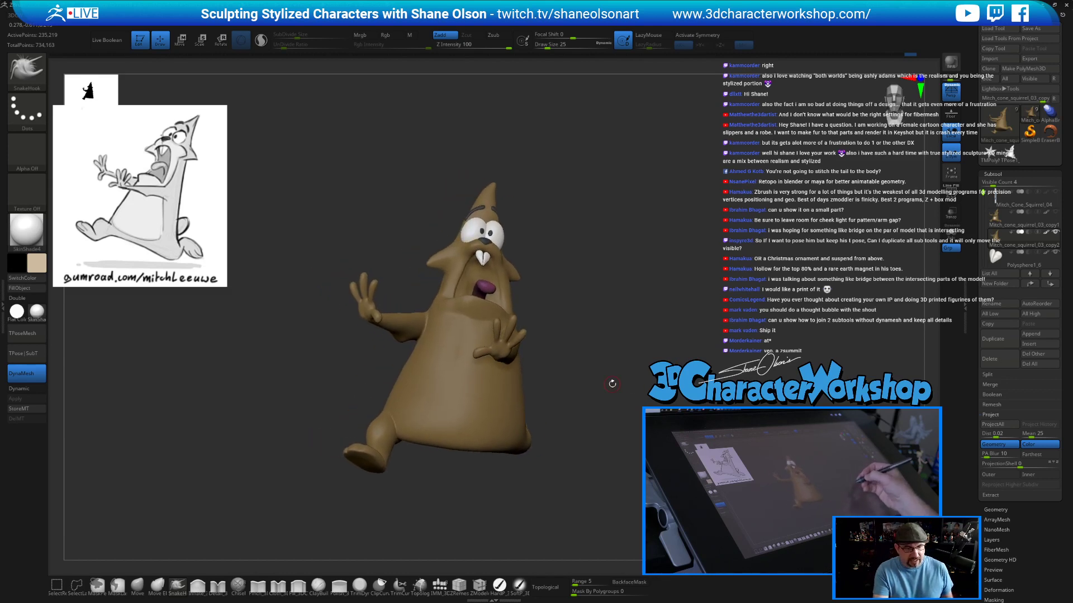
# Select the hard paint brush and add a new layer to the joined squirrel body.
pyautogui.click(499, 584)
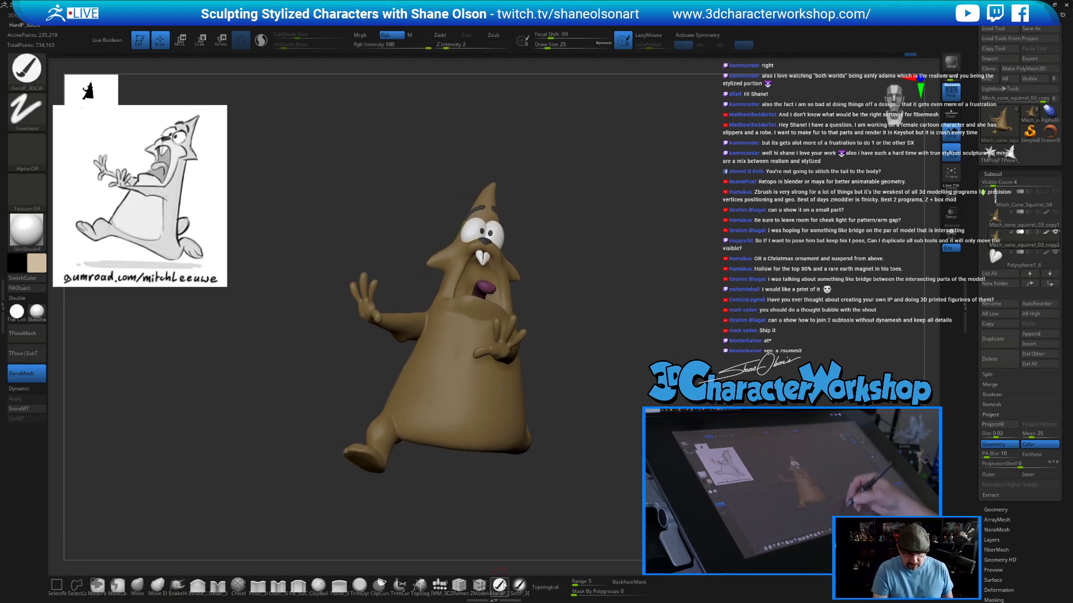
pyautogui.moveTo(639, 364); pyautogui.dragTo(564, 329)
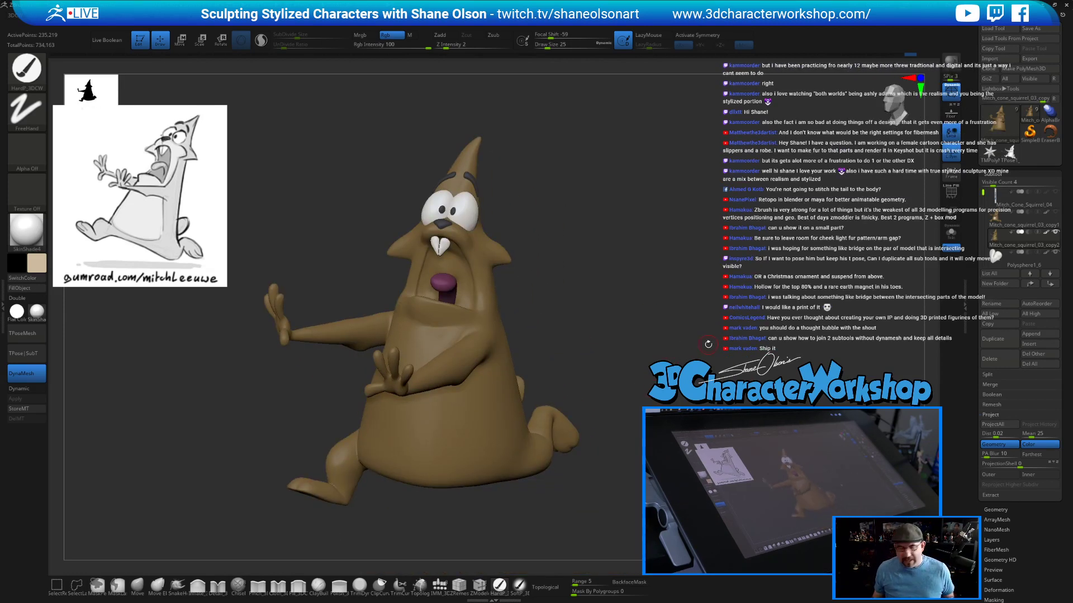
pyautogui.moveTo(665, 325); pyautogui.dragTo(695, 314)
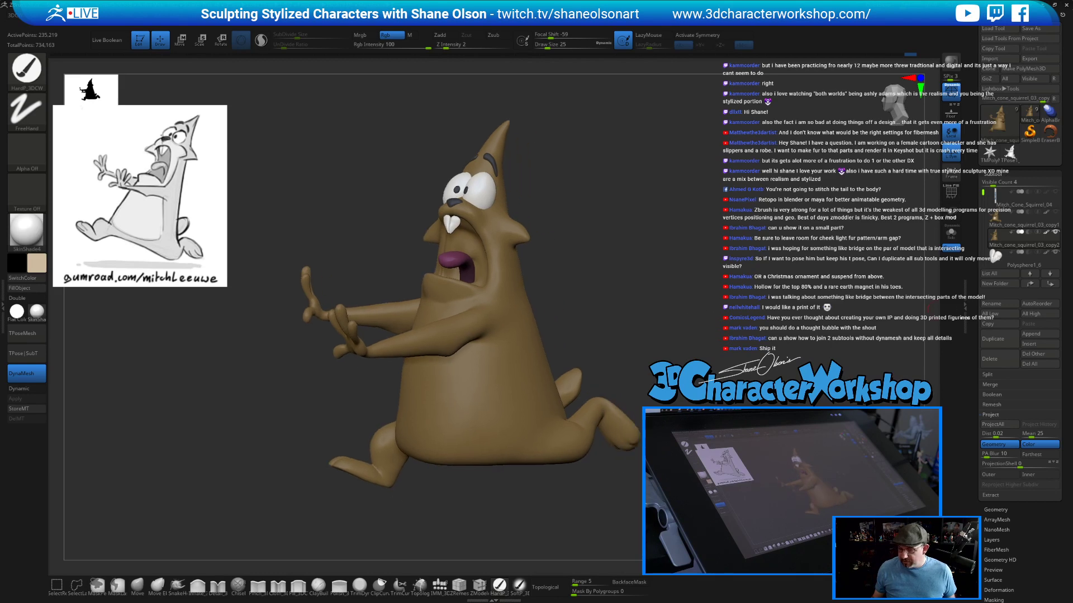
pyautogui.click(995, 540)
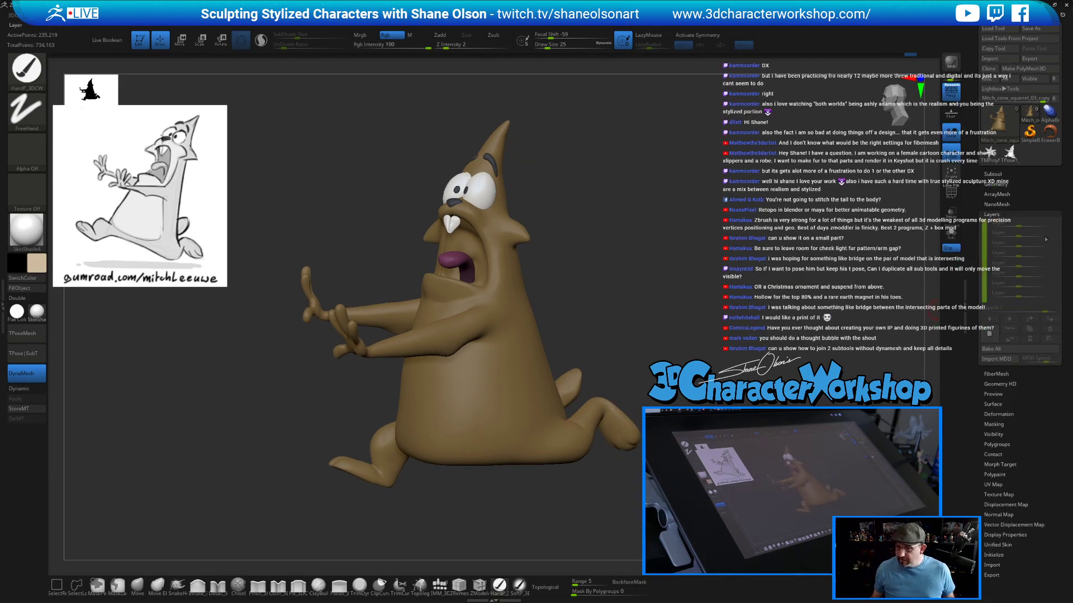
pyautogui.click(993, 334)
pyautogui.moveTo(640, 273)
pyautogui.keyDown('alt'); pyautogui.mouseDown()
pyautogui.moveTo(640, 254)
pyautogui.moveTo(643, 274)
pyautogui.mouseUp(); pyautogui.keyUp('alt')
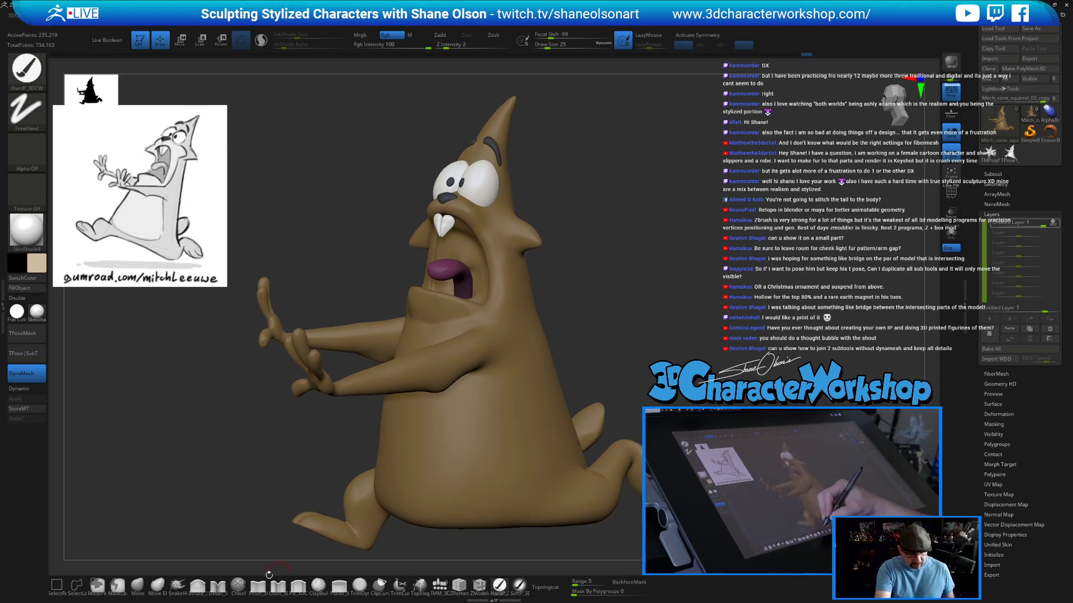
# Try the Chisel brush in Rgb mode at draw size 9 on the cheek beside the open mouth.
pyautogui.click(238, 585)
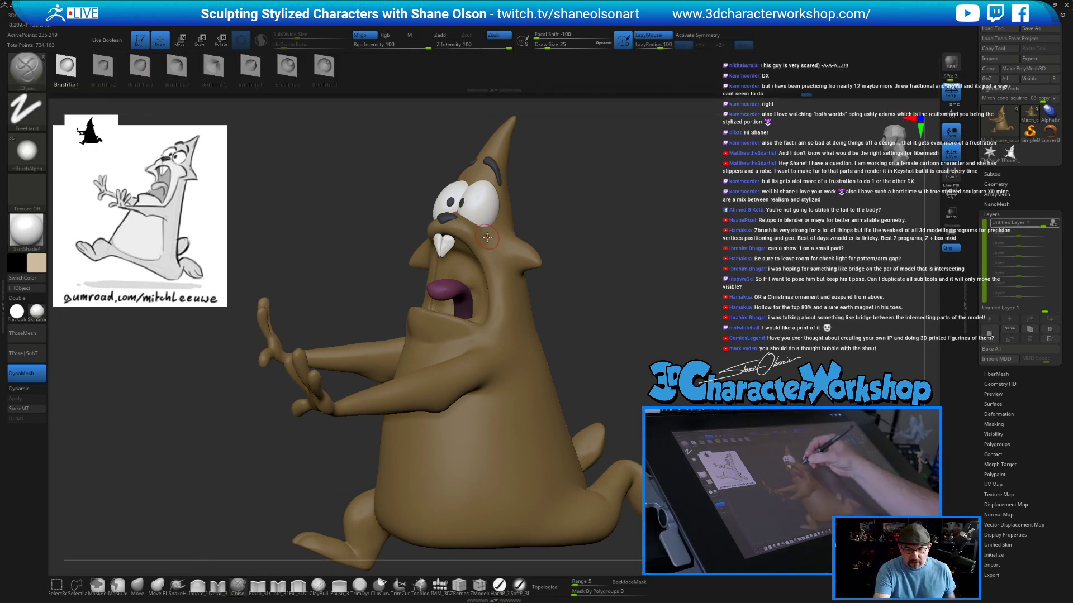
pyautogui.click(392, 34)
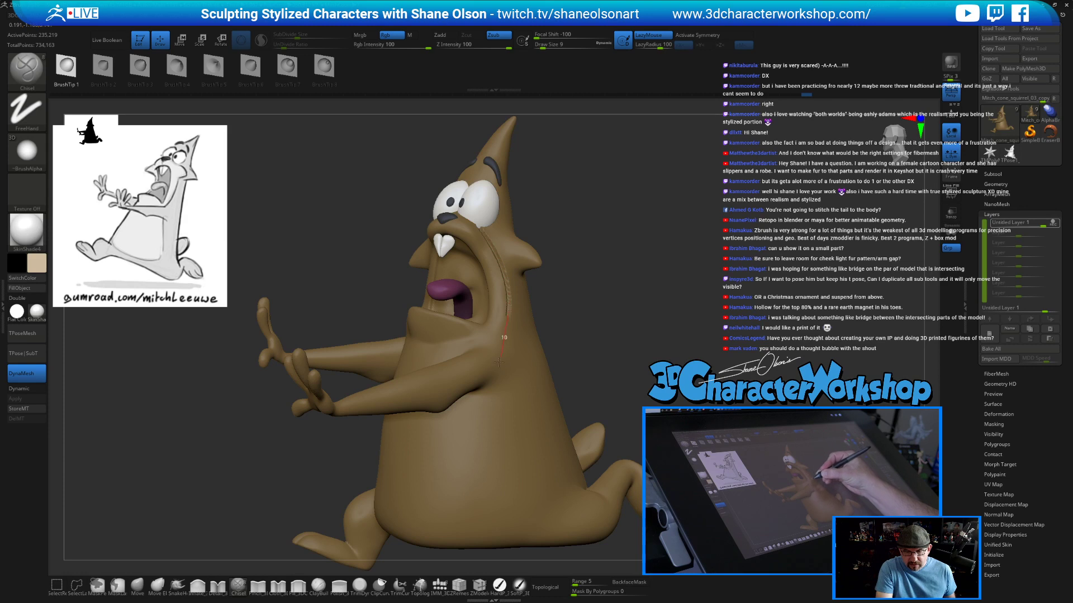
pyautogui.moveTo(602, 363)
pyautogui.mouseDown()
pyautogui.moveTo(616, 348)
pyautogui.moveTo(643, 360)
pyautogui.moveTo(618, 329)
pyautogui.mouseUp()
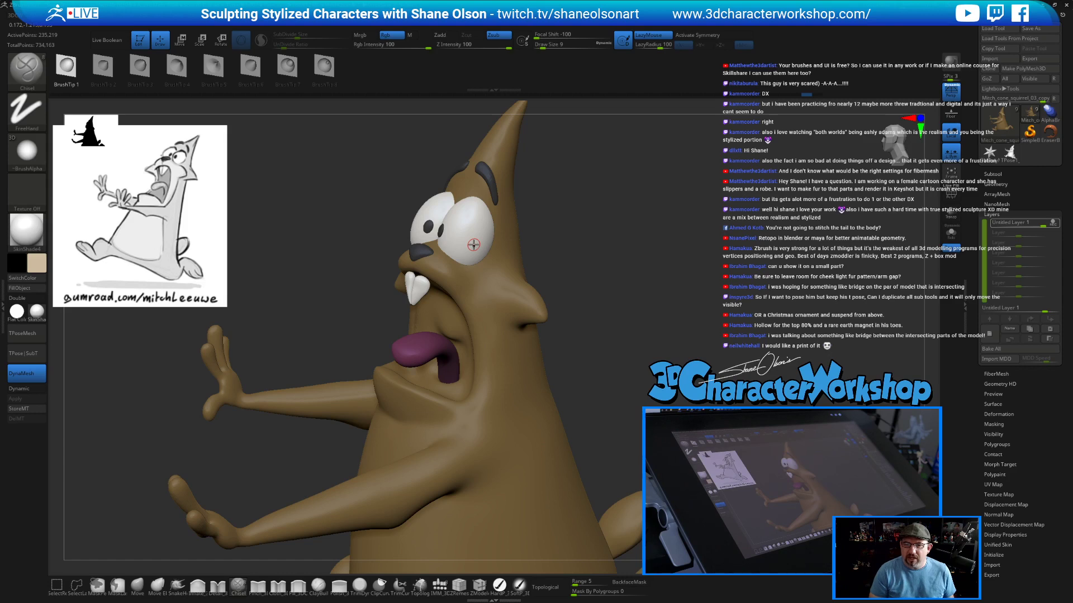
pyautogui.keyDown('alt'); pyautogui.moveTo(625, 310); pyautogui.dragTo(614, 317); pyautogui.keyUp('alt')
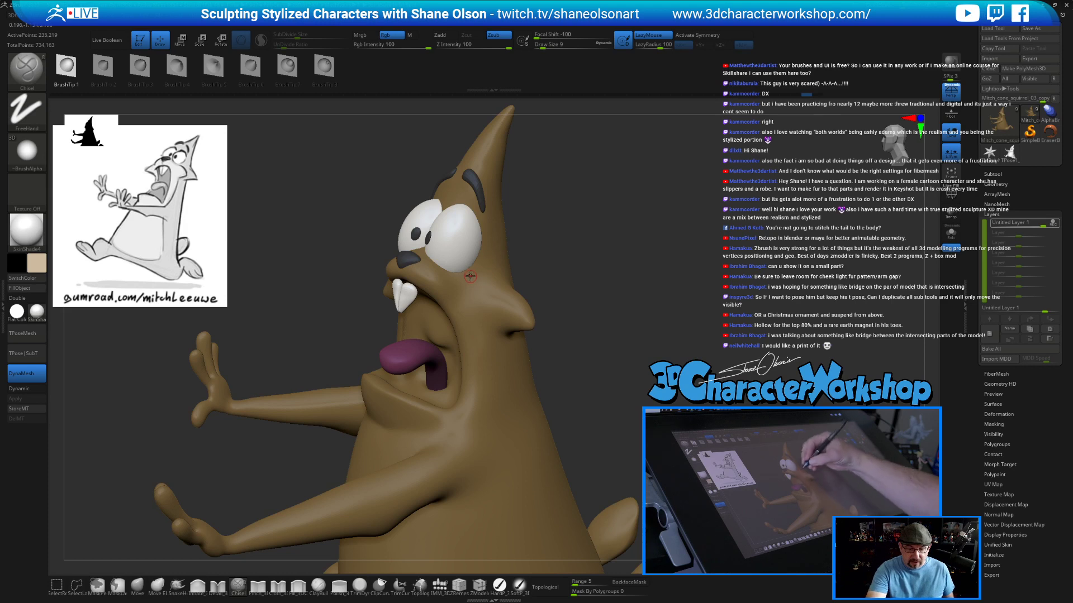
# Carve a groove from the left cheek down beside the mouth to the shoulder with the detail brush at Z intensity 19.
pyautogui.click(218, 584)
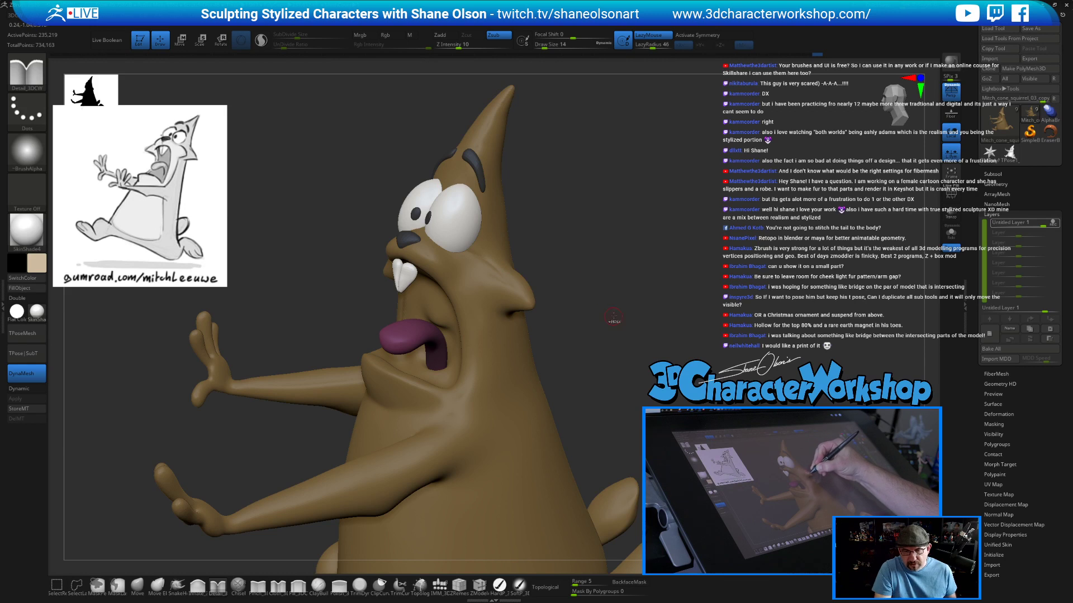
pyautogui.moveTo(458, 44); pyautogui.dragTo(466, 46)
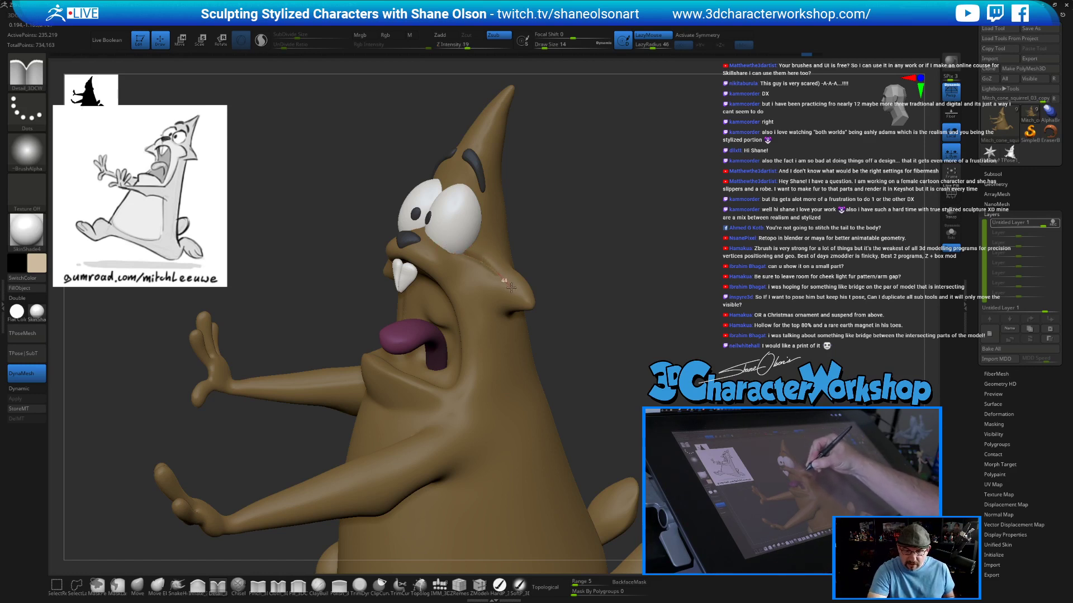
pyautogui.moveTo(605, 349); pyautogui.dragTo(537, 313)
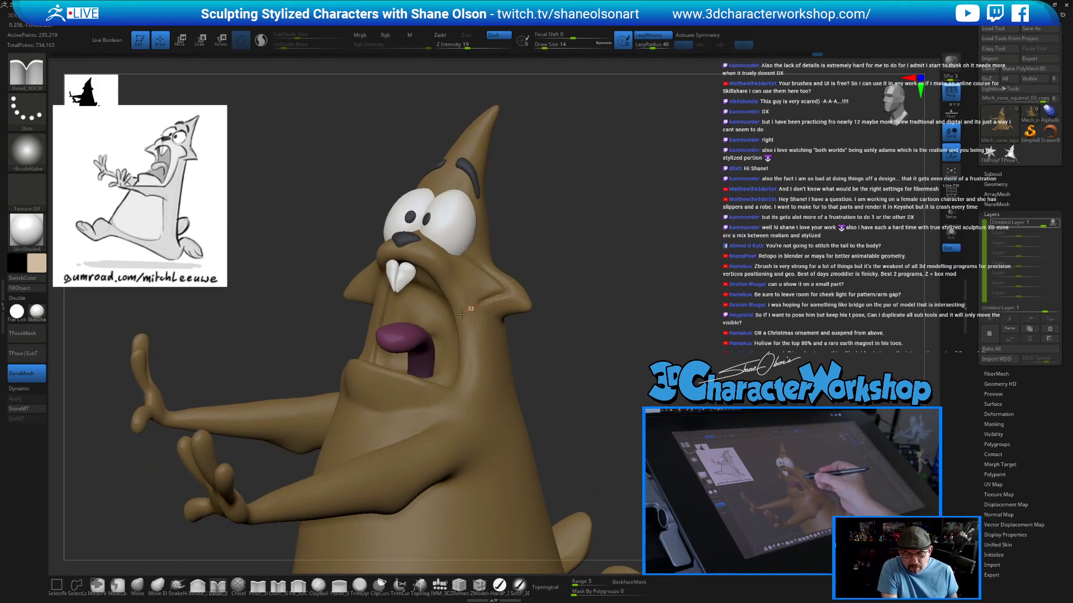
pyautogui.moveTo(529, 335); pyautogui.dragTo(492, 260)
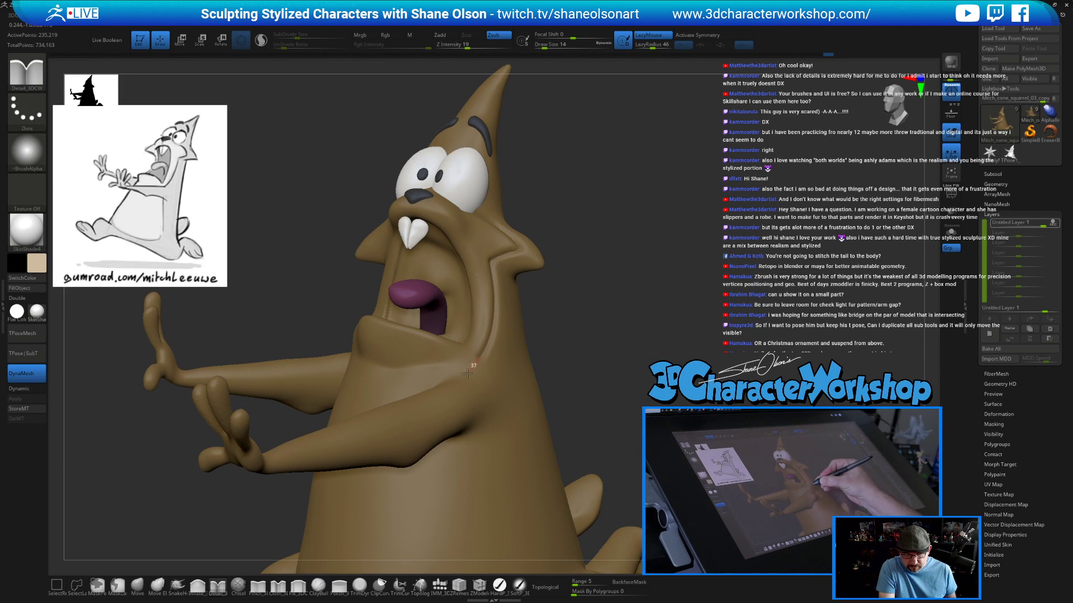
# Carve the matching groove on the right cheek and down the side of the open mouth.
pyautogui.moveTo(430, 453); pyautogui.dragTo(676, 360, button='right')
pyautogui.moveTo(676, 360); pyautogui.dragTo(668, 324)
pyautogui.keyDown('alt'); pyautogui.moveTo(576, 237); pyautogui.dragTo(610, 328); pyautogui.keyUp('alt')
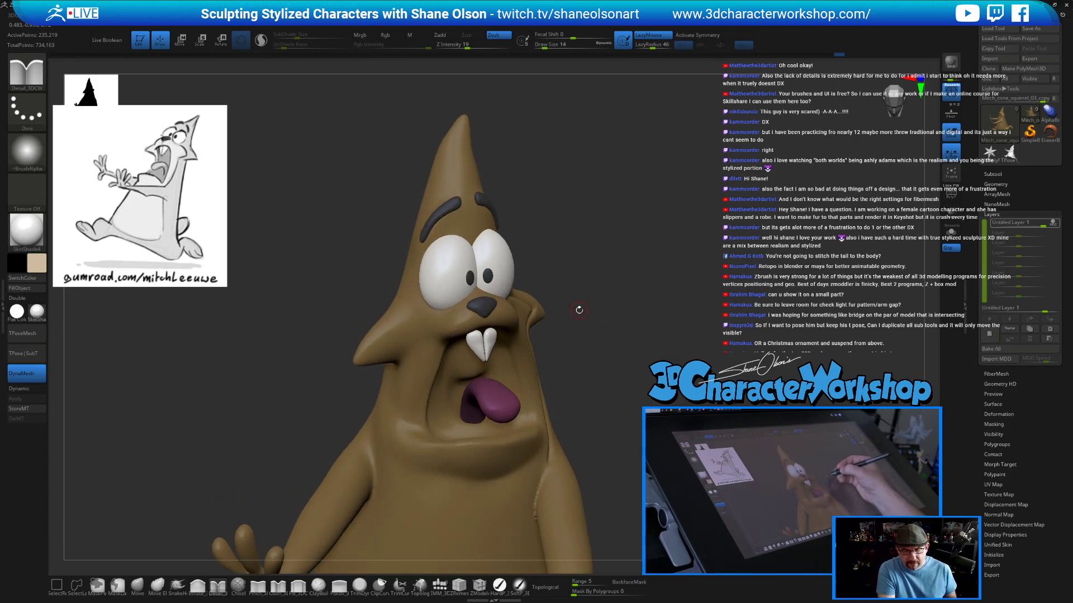
pyautogui.moveTo(592, 289); pyautogui.dragTo(586, 287)
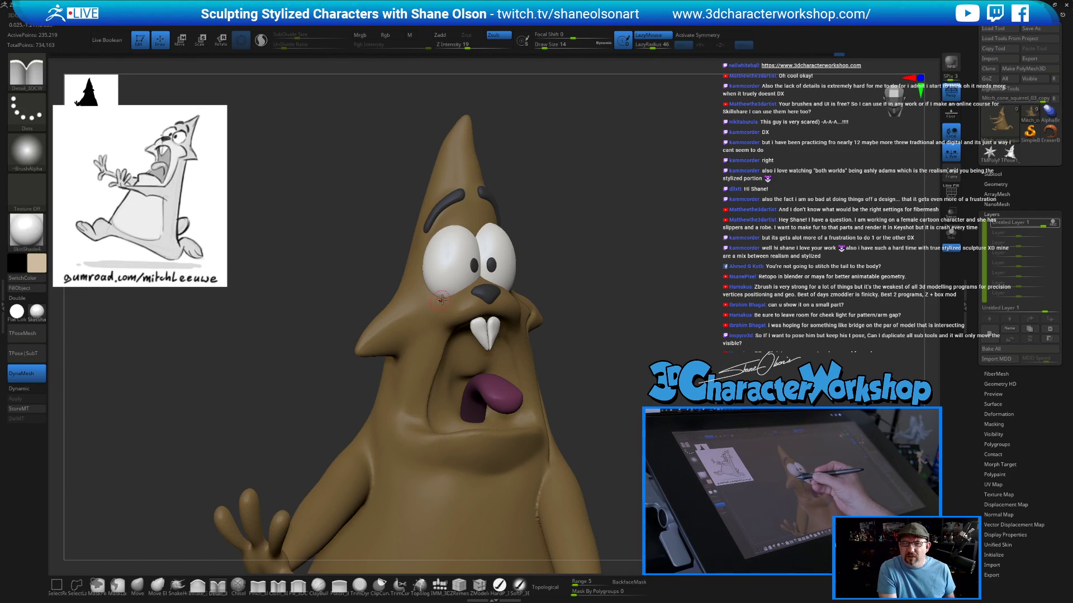
pyautogui.moveTo(628, 344); pyautogui.dragTo(580, 326)
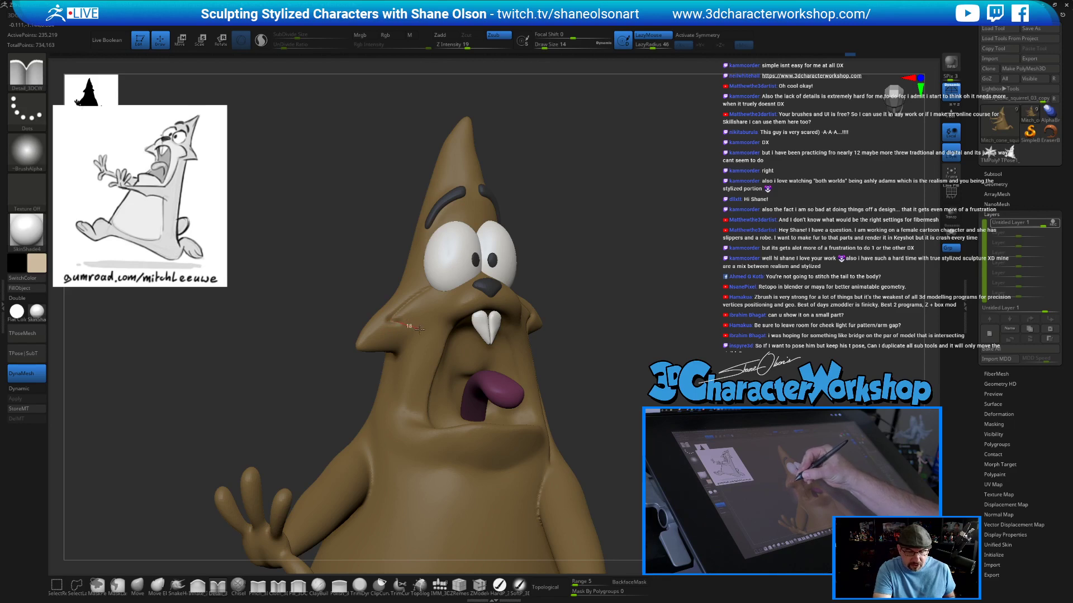
pyautogui.moveTo(634, 430); pyautogui.dragTo(653, 378)
pyautogui.moveTo(410, 348); pyautogui.dragTo(400, 373)
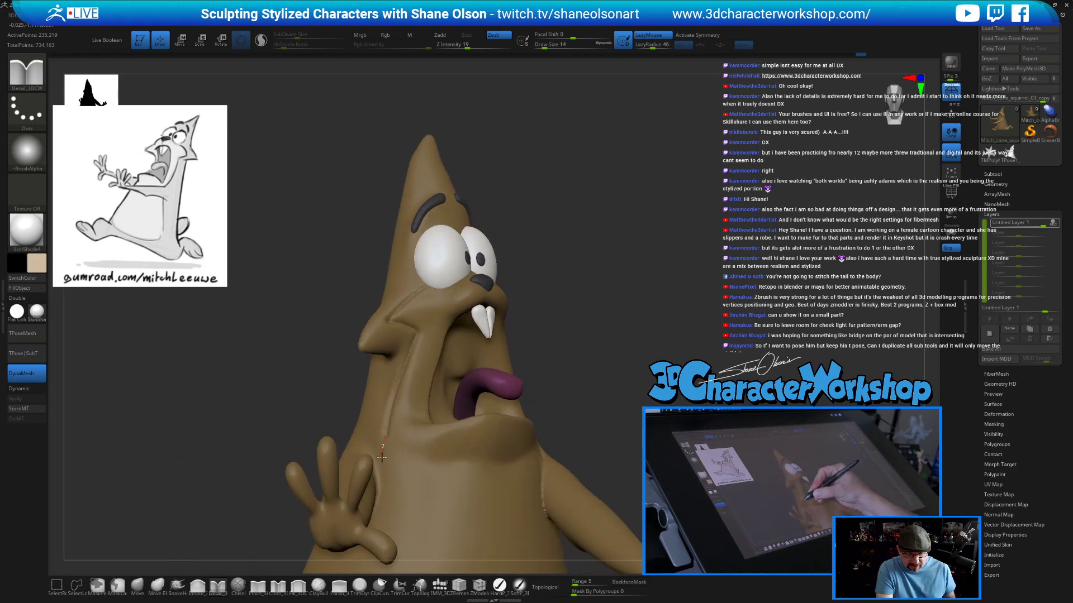
# Carve the belly patch outline down from beneath the left arm and around its rounded lower corner.
pyautogui.moveTo(631, 425)
pyautogui.mouseDown()
pyautogui.moveTo(743, 430)
pyautogui.moveTo(622, 419)
pyautogui.moveTo(635, 411)
pyautogui.moveTo(615, 425)
pyautogui.moveTo(606, 386)
pyautogui.moveTo(586, 374)
pyautogui.mouseUp()
pyautogui.moveTo(411, 382)
pyautogui.mouseDown()
pyautogui.moveTo(411, 363)
pyautogui.moveTo(441, 382)
pyautogui.moveTo(629, 399)
pyautogui.moveTo(490, 307)
pyautogui.moveTo(479, 335)
pyautogui.mouseUp()
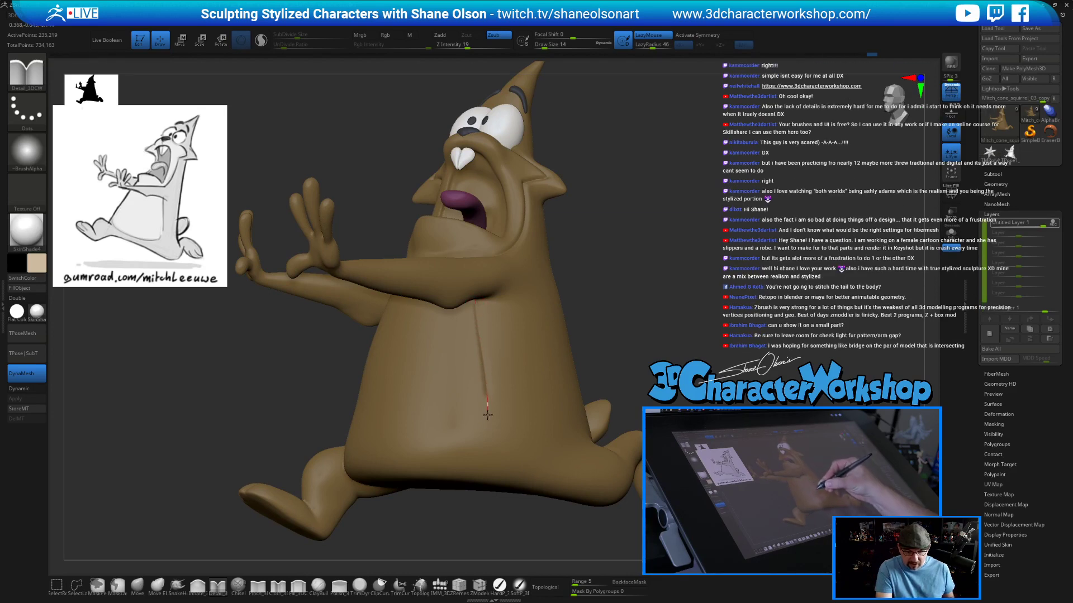
pyautogui.moveTo(439, 439); pyautogui.dragTo(381, 438)
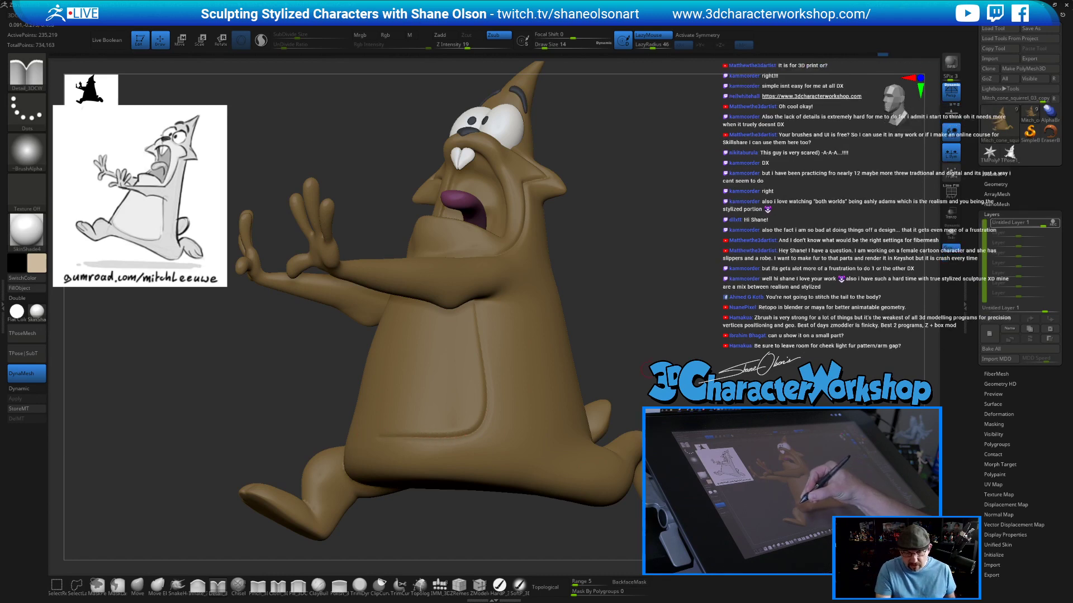
# Extend the belly patch outline down from the right arm and join it across the lower belly.
pyautogui.moveTo(587, 347)
pyautogui.mouseDown()
pyautogui.moveTo(636, 321)
pyautogui.moveTo(590, 344)
pyautogui.moveTo(560, 339)
pyautogui.moveTo(692, 344)
pyautogui.mouseUp()
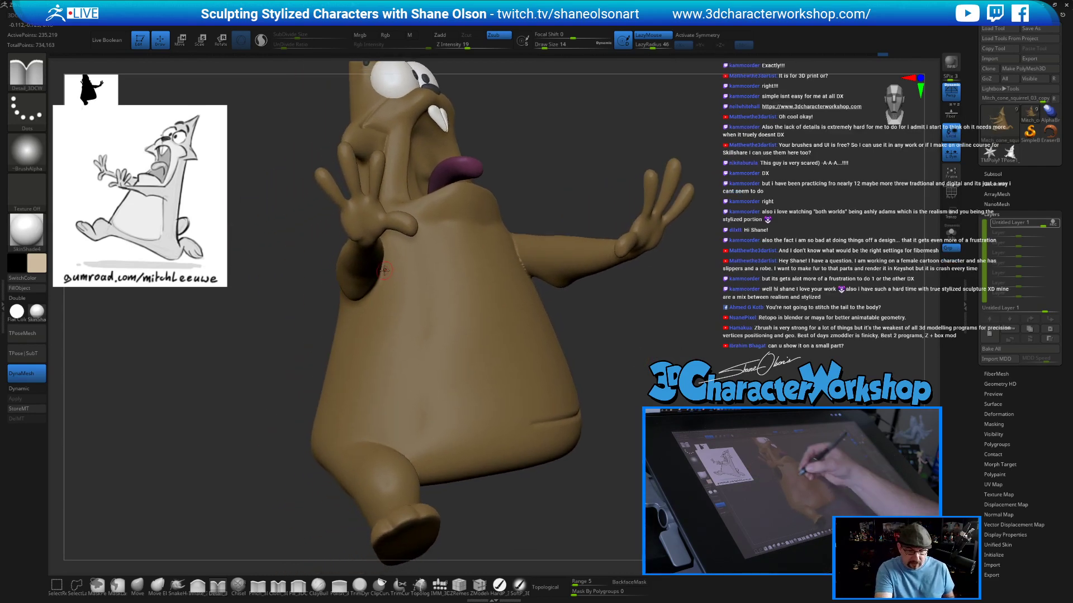
pyautogui.moveTo(381, 348); pyautogui.dragTo(379, 391)
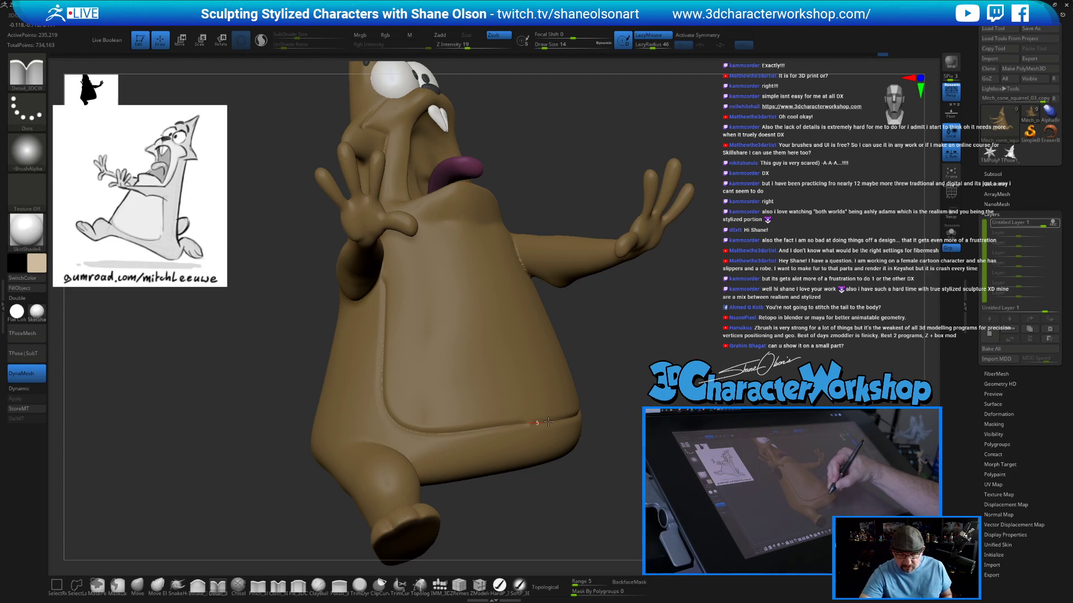
pyautogui.moveTo(588, 430); pyautogui.dragTo(599, 470)
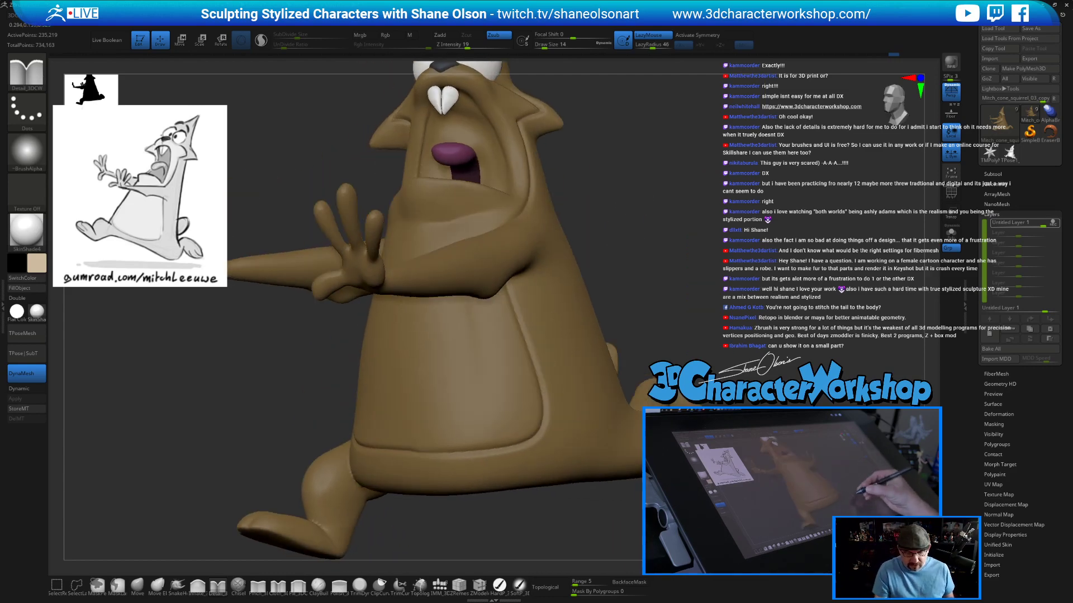
pyautogui.moveTo(675, 316)
pyautogui.mouseDown()
pyautogui.moveTo(676, 306)
pyautogui.moveTo(643, 380)
pyautogui.moveTo(603, 403)
pyautogui.moveTo(407, 455)
pyautogui.mouseUp()
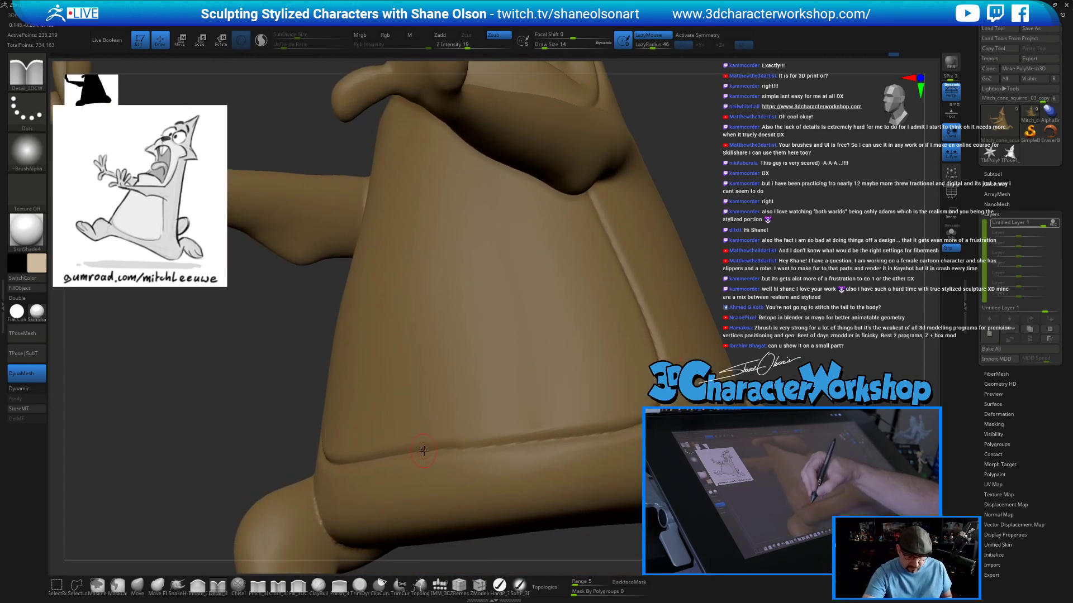
pyautogui.moveTo(562, 394)
pyautogui.keyDown('alt'); pyautogui.mouseDown()
pyautogui.moveTo(696, 331)
pyautogui.moveTo(616, 447)
pyautogui.moveTo(588, 465)
pyautogui.mouseUp(); pyautogui.keyUp('alt')
# Select the hard paint brush, try a stroke on the belly and undo it.
pyautogui.click(499, 586)
pyautogui.moveTo(490, 346)
pyautogui.mouseDown(button='right')
pyautogui.moveTo(450, 322)
pyautogui.moveTo(456, 307)
pyautogui.mouseUp(button='right')
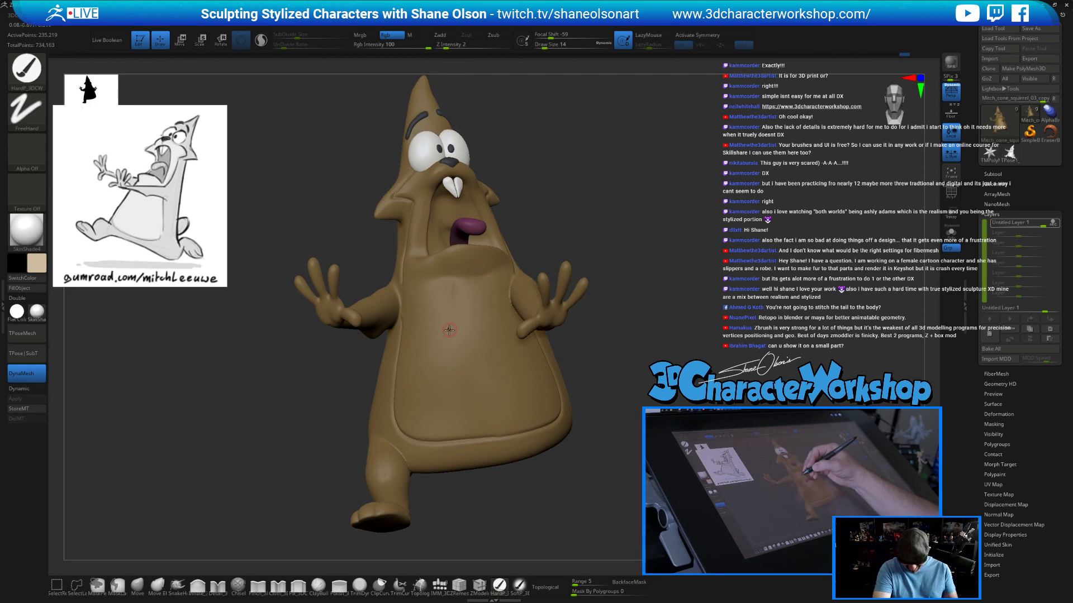
pyautogui.moveTo(446, 294)
pyautogui.mouseDown()
pyautogui.moveTo(437, 303)
pyautogui.moveTo(455, 299)
pyautogui.moveTo(465, 324)
pyautogui.mouseUp()
pyautogui.hotkey('ctrl', 'z')
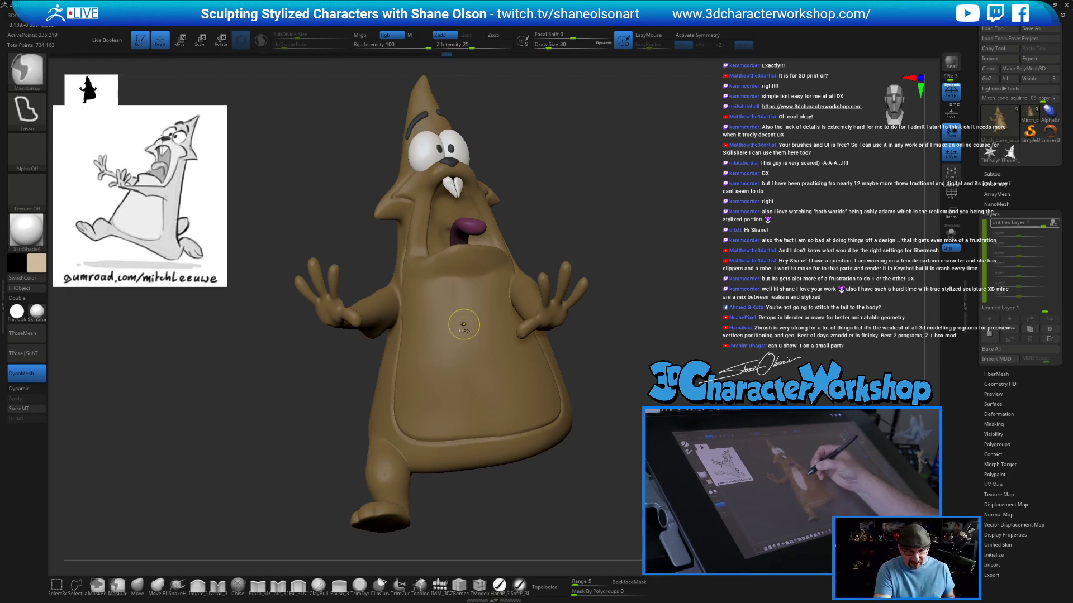
# Pick a light tan colour and paint the middle of the belly patch at draw size 30.
pyautogui.click(41, 267)
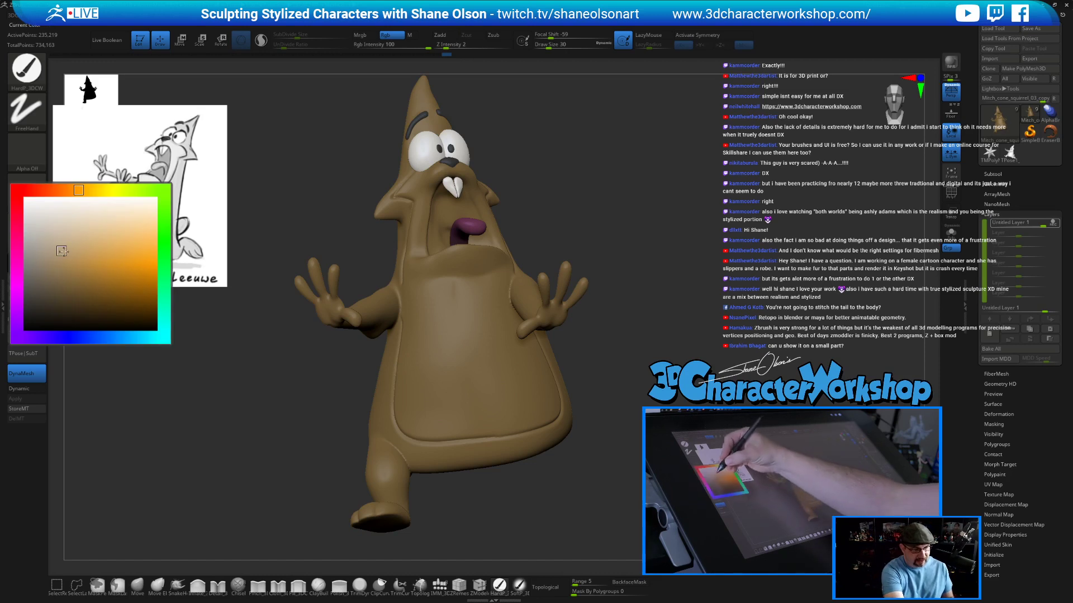
pyautogui.click(61, 251)
pyautogui.moveTo(454, 352)
pyautogui.mouseDown()
pyautogui.moveTo(463, 369)
pyautogui.moveTo(462, 360)
pyautogui.mouseUp()
pyautogui.moveTo(449, 343); pyautogui.dragTo(451, 338, button='right')
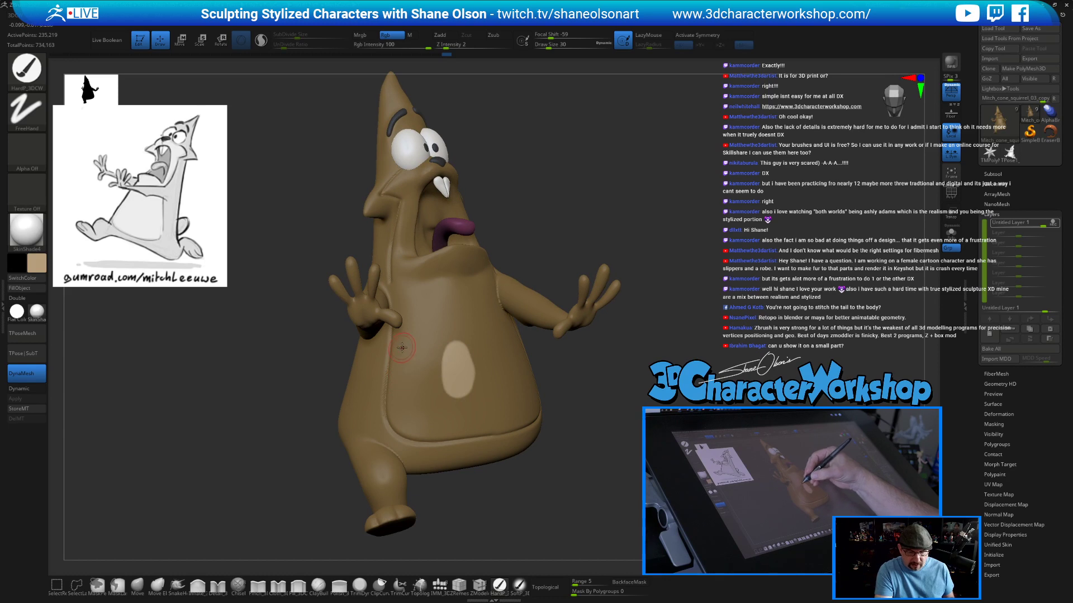
pyautogui.moveTo(402, 347); pyautogui.dragTo(408, 351)
pyautogui.moveTo(441, 342); pyautogui.dragTo(436, 309, button='right')
pyautogui.moveTo(401, 366)
pyautogui.mouseDown()
pyautogui.moveTo(403, 335)
pyautogui.moveTo(409, 422)
pyautogui.moveTo(479, 418)
pyautogui.moveTo(478, 396)
pyautogui.moveTo(433, 386)
pyautogui.moveTo(427, 333)
pyautogui.moveTo(458, 316)
pyautogui.moveTo(438, 310)
pyautogui.moveTo(413, 334)
pyautogui.mouseUp()
pyautogui.moveTo(574, 367)
pyautogui.mouseDown()
pyautogui.moveTo(579, 354)
pyautogui.moveTo(611, 408)
pyautogui.moveTo(679, 261)
pyautogui.moveTo(642, 313)
pyautogui.moveTo(531, 412)
pyautogui.mouseUp()
# Paint the belly patch tan along its lower outline at draw sizes 18 and 14.
pyautogui.keyDown('ctrl'); pyautogui.moveTo(352, 320); pyautogui.dragTo(356, 344, button='right'); pyautogui.keyUp('ctrl')
pyautogui.press('[')
pyautogui.press('[')
pyautogui.press('[')
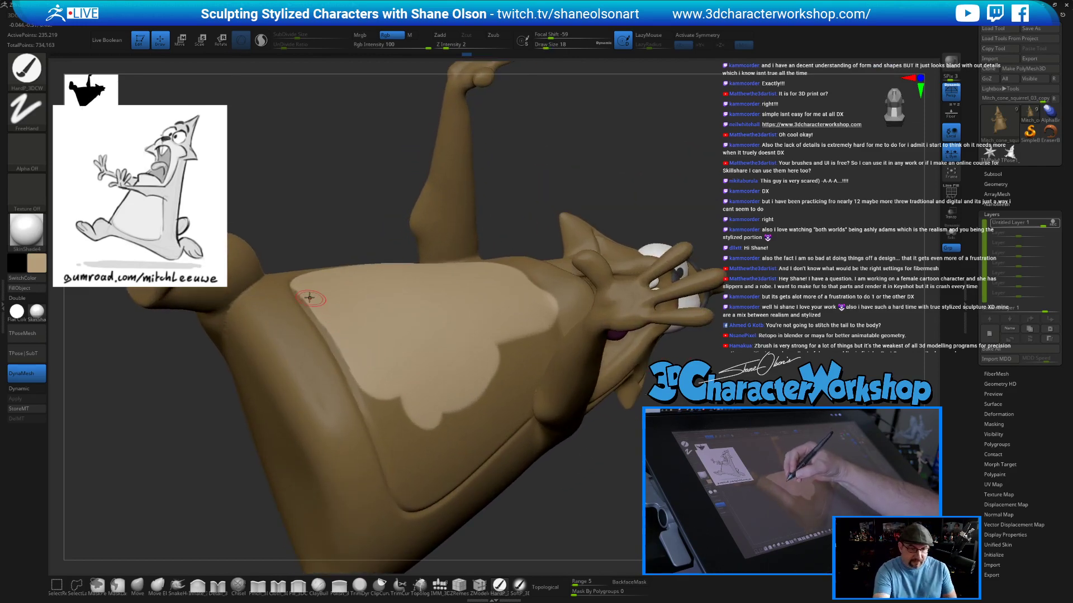
pyautogui.press('[')
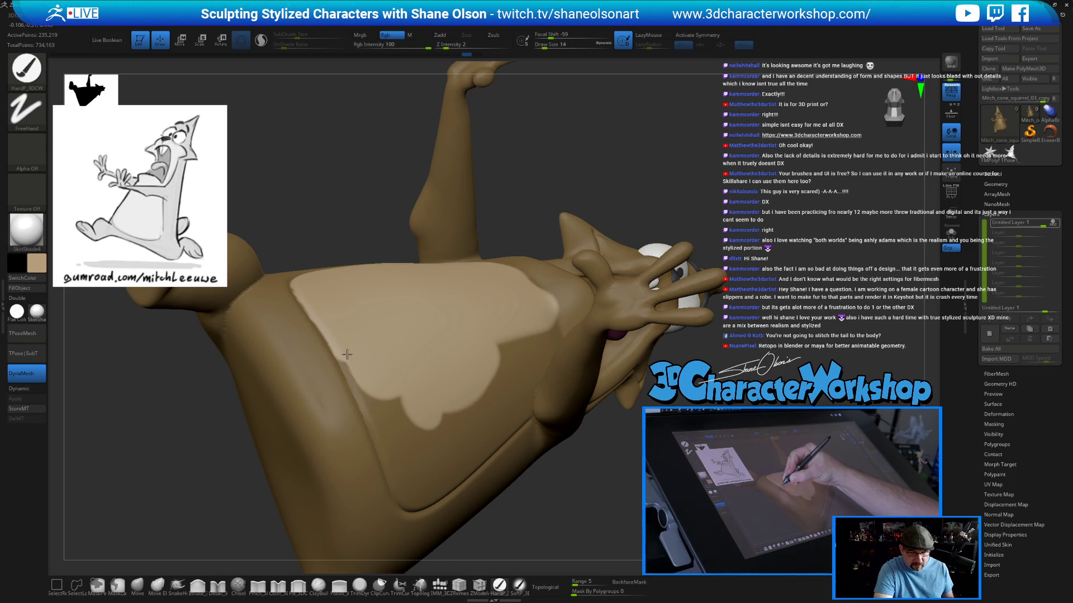
pyautogui.moveTo(357, 374)
pyautogui.mouseDown()
pyautogui.moveTo(405, 493)
pyautogui.moveTo(420, 486)
pyautogui.moveTo(390, 414)
pyautogui.mouseUp()
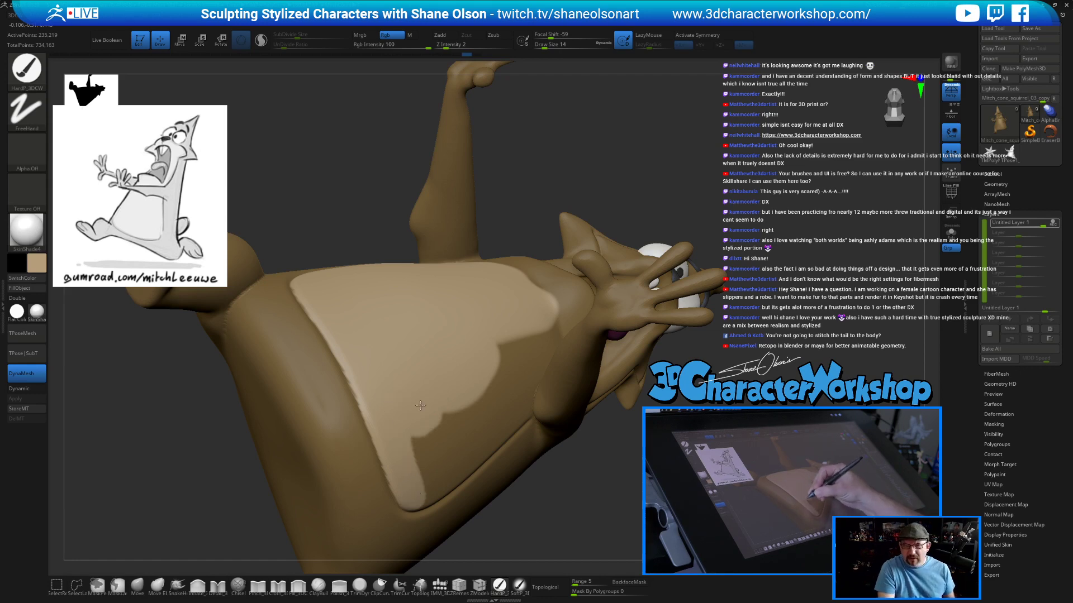
# Fill the remaining belly patch with tan up to its side outlines and the chest at draw size 14.
pyautogui.moveTo(607, 486)
pyautogui.mouseDown()
pyautogui.moveTo(592, 441)
pyautogui.moveTo(598, 394)
pyautogui.mouseUp()
pyautogui.moveTo(698, 262); pyautogui.dragTo(758, 346)
pyautogui.moveTo(694, 295); pyautogui.dragTo(596, 441)
pyautogui.moveTo(257, 351)
pyautogui.mouseDown()
pyautogui.moveTo(341, 397)
pyautogui.moveTo(266, 336)
pyautogui.moveTo(283, 351)
pyautogui.moveTo(272, 339)
pyautogui.moveTo(289, 324)
pyautogui.moveTo(340, 360)
pyautogui.mouseUp()
pyautogui.moveTo(317, 322); pyautogui.dragTo(296, 324, button='right')
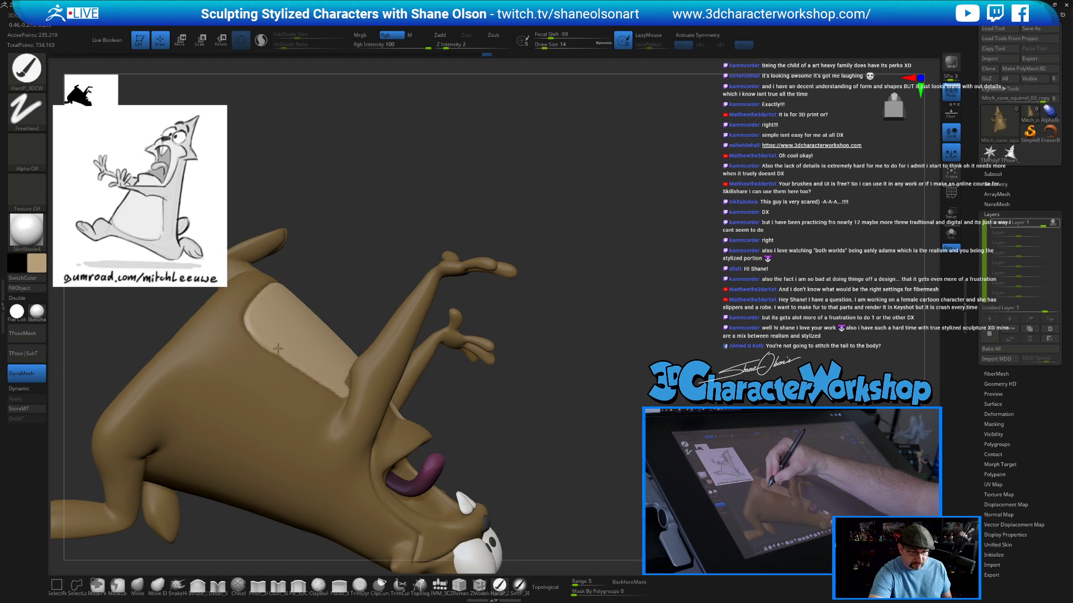
pyautogui.moveTo(595, 425); pyautogui.dragTo(357, 429, button='right')
pyautogui.moveTo(354, 371); pyautogui.dragTo(335, 383, button='right')
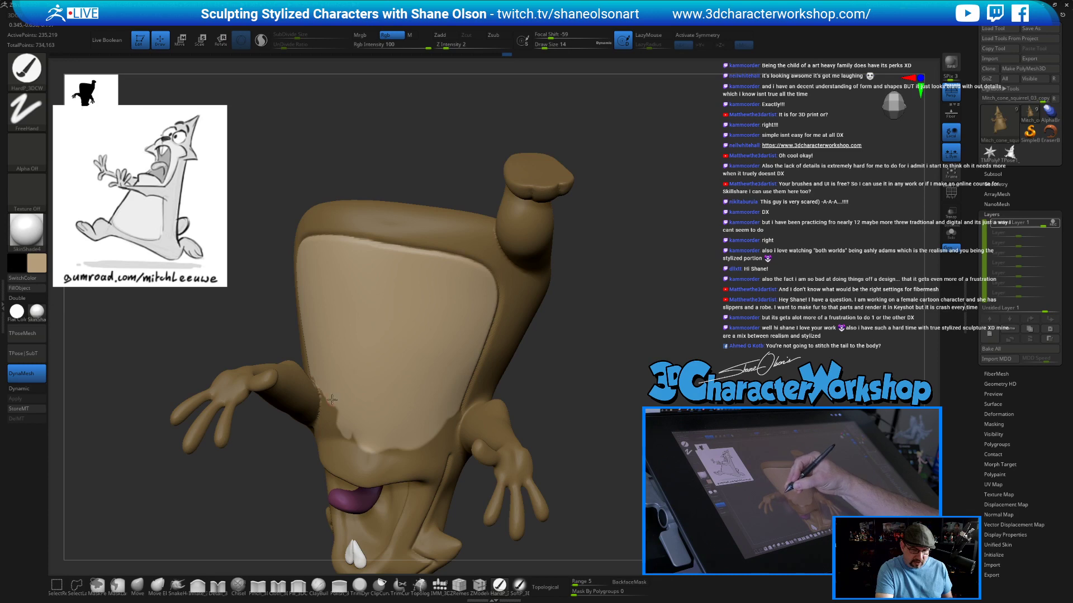
pyautogui.moveTo(337, 360); pyautogui.dragTo(351, 408, button='right')
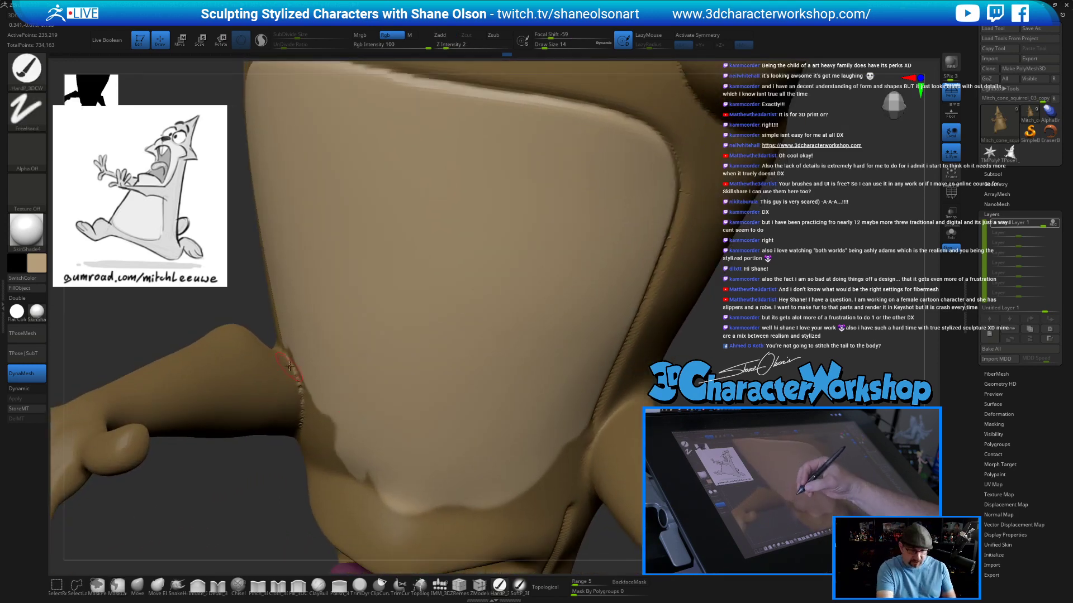
# Undo the oversized stroke beside the left arm and paint the patch edge along the arm seam at draw size 6.
pyautogui.moveTo(298, 360); pyautogui.dragTo(309, 389)
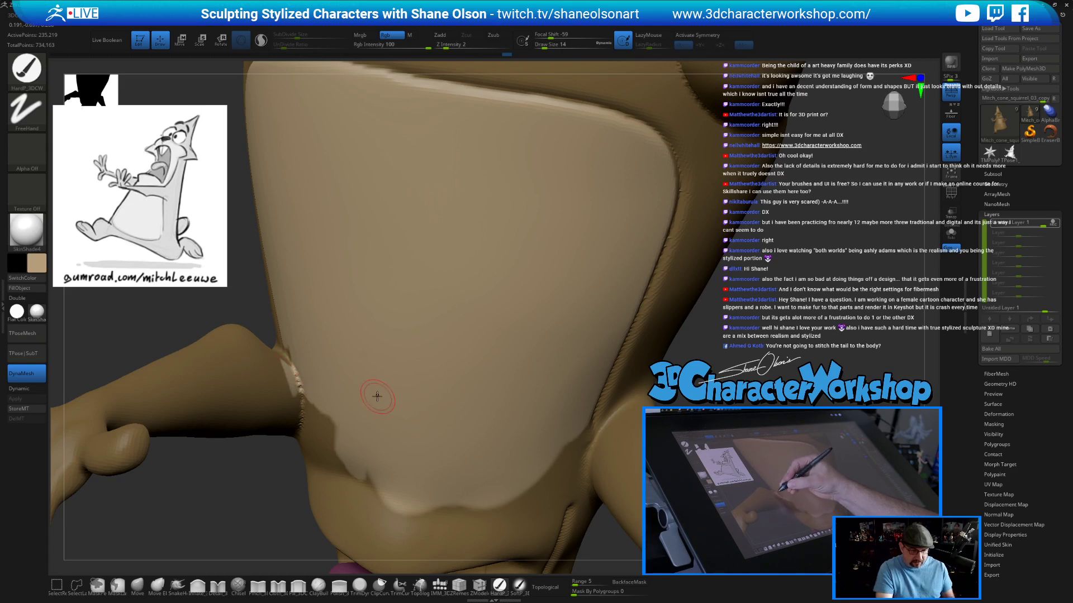
pyautogui.hotkey('ctrl', 'z')
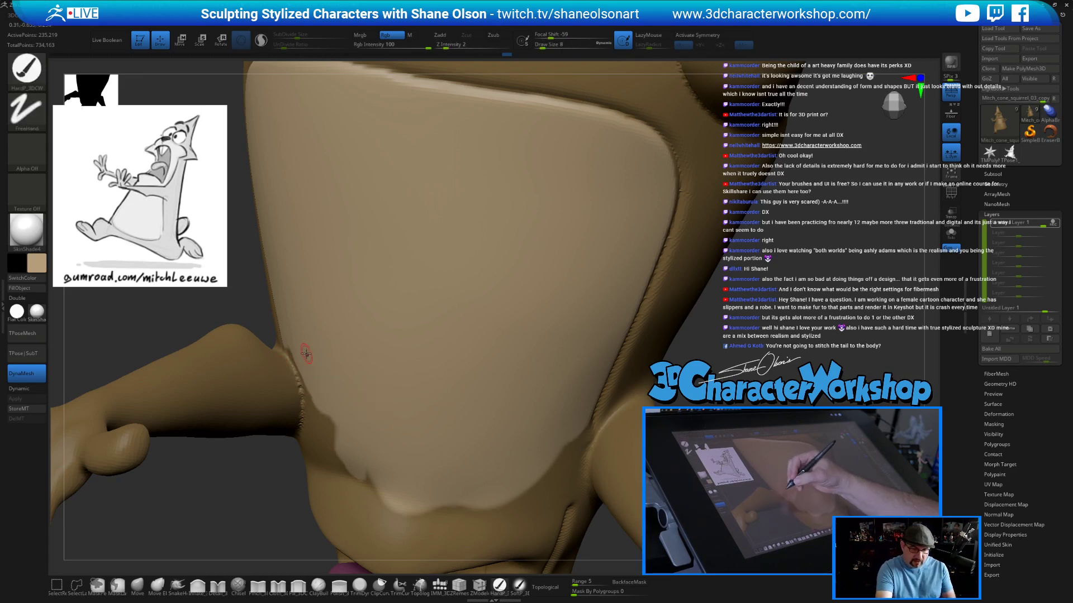
pyautogui.press('[')
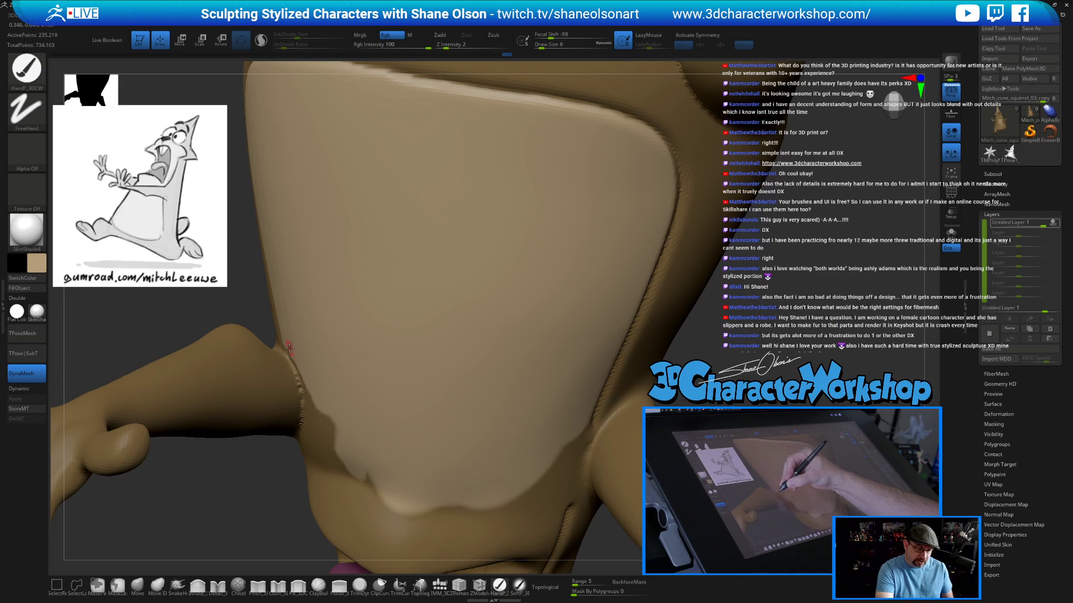
pyautogui.moveTo(308, 395); pyautogui.dragTo(310, 422)
pyautogui.moveTo(329, 391); pyautogui.dragTo(328, 318, button='right')
pyautogui.moveTo(304, 477); pyautogui.dragTo(328, 464)
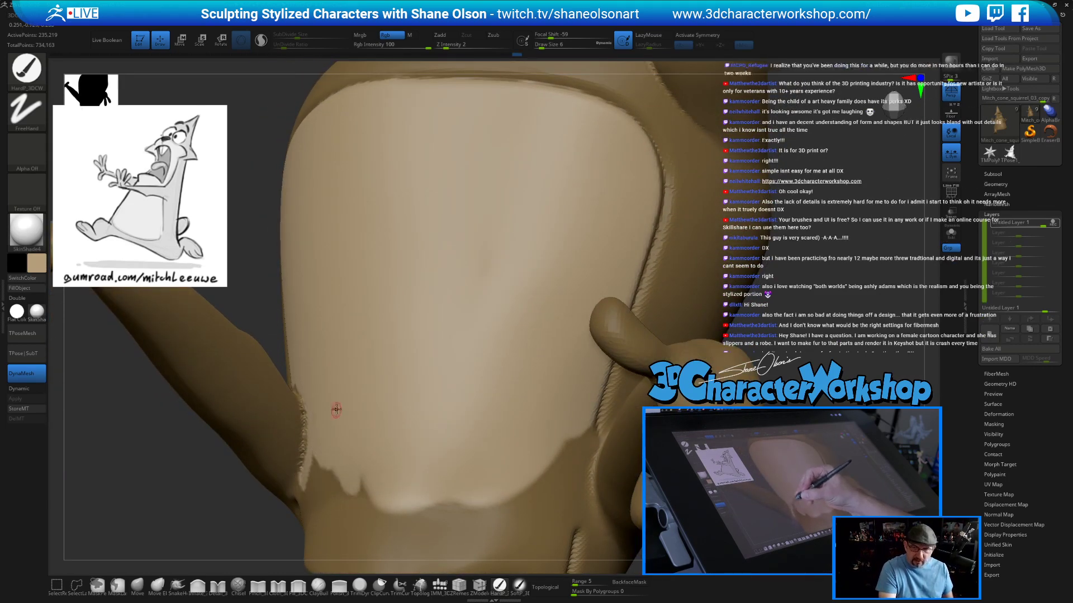
# Paint tan from the chest up along the jaw and left cheek to the muzzle at draw size 10.
pyautogui.moveTo(360, 410)
pyautogui.keyDown('ctrl'); pyautogui.mouseDown(button='right')
pyautogui.moveTo(342, 380)
pyautogui.moveTo(391, 376)
pyautogui.moveTo(387, 360)
pyautogui.moveTo(457, 371)
pyautogui.moveTo(455, 319)
pyautogui.mouseUp(button='right'); pyautogui.keyUp('ctrl')
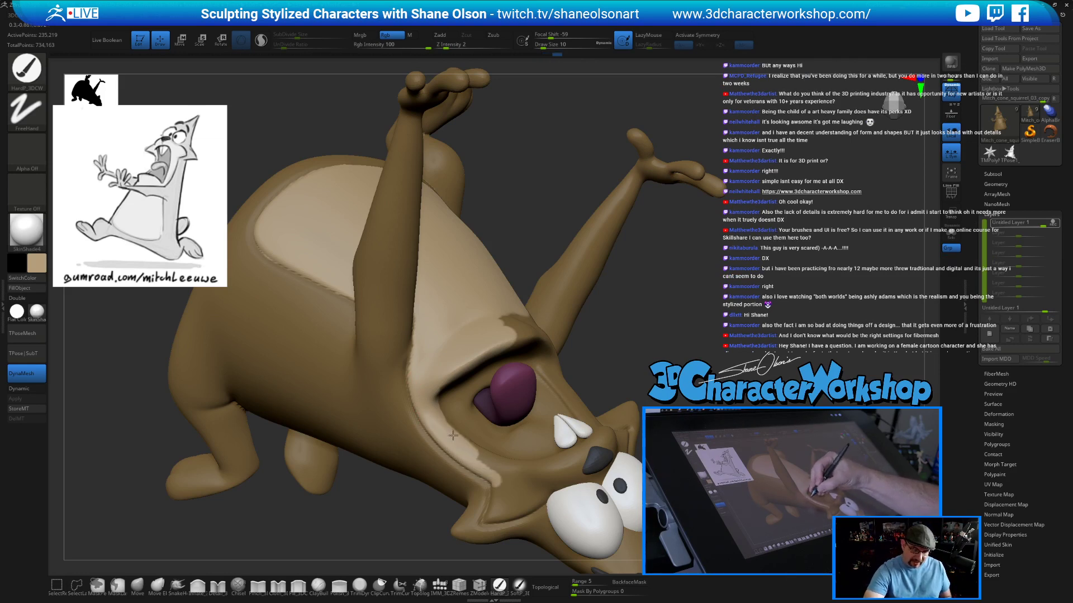
pyautogui.moveTo(493, 471); pyautogui.dragTo(506, 484)
pyautogui.moveTo(501, 486); pyautogui.dragTo(504, 436, button='right')
pyautogui.moveTo(506, 508); pyautogui.dragTo(497, 495, button='right')
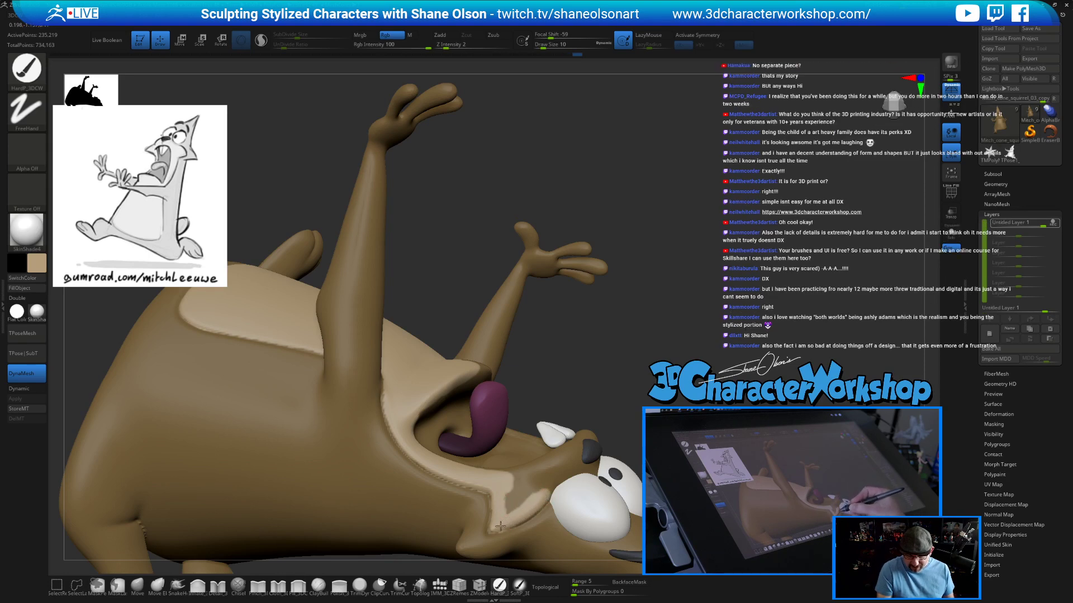
pyautogui.moveTo(543, 493)
pyautogui.mouseDown()
pyautogui.moveTo(519, 494)
pyautogui.moveTo(525, 473)
pyautogui.moveTo(553, 460)
pyautogui.moveTo(548, 481)
pyautogui.mouseUp()
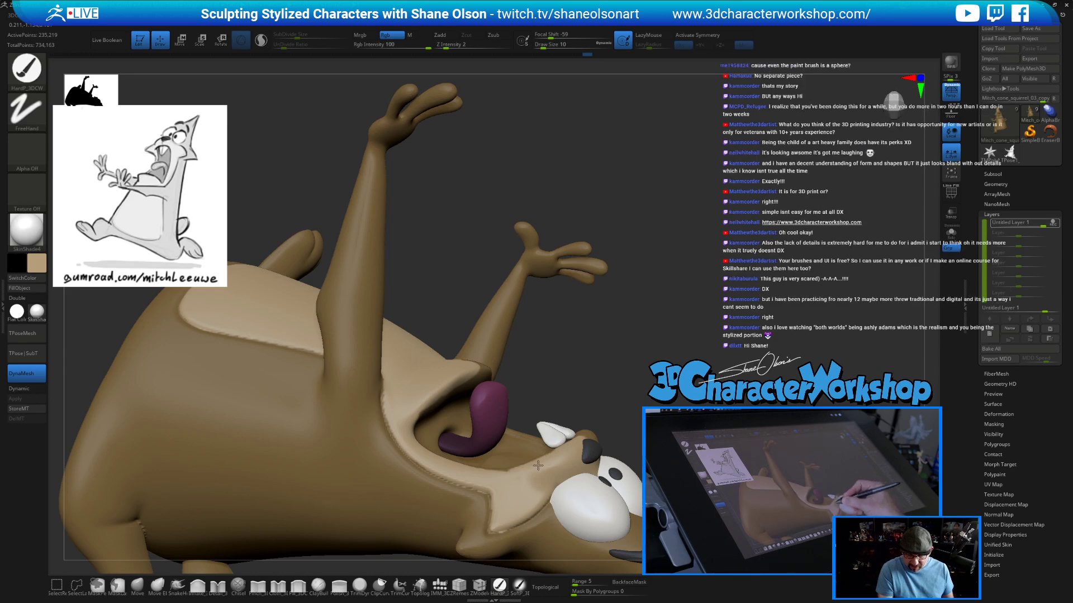
# Paint tan around the mouth corner and down the cheek, and along the lip on the opposite side at draw size 10.
pyautogui.moveTo(578, 468); pyautogui.dragTo(486, 528, button='right')
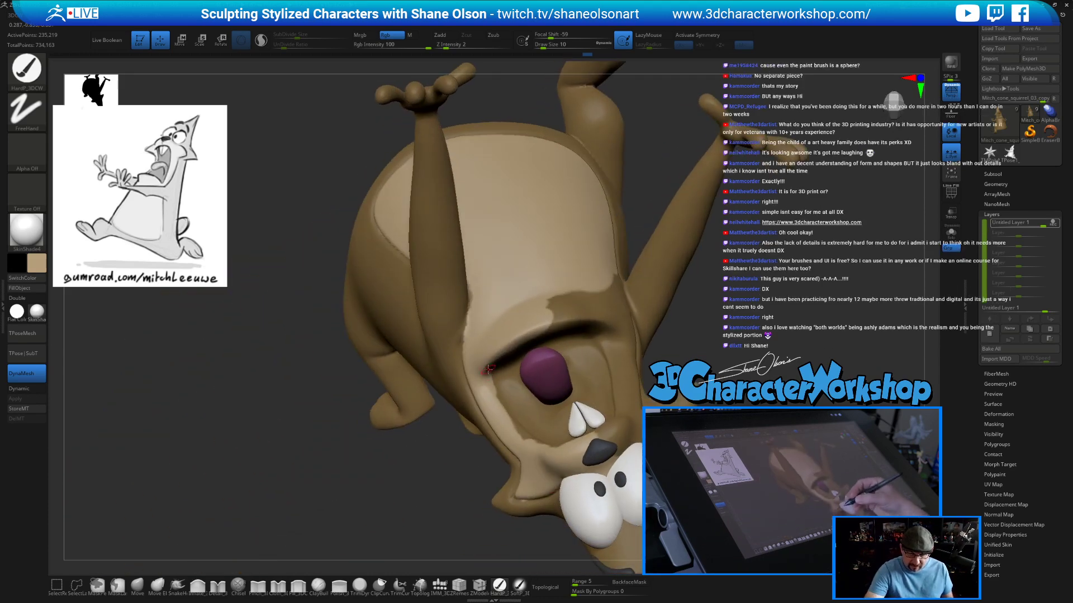
pyautogui.moveTo(491, 373); pyautogui.dragTo(518, 429)
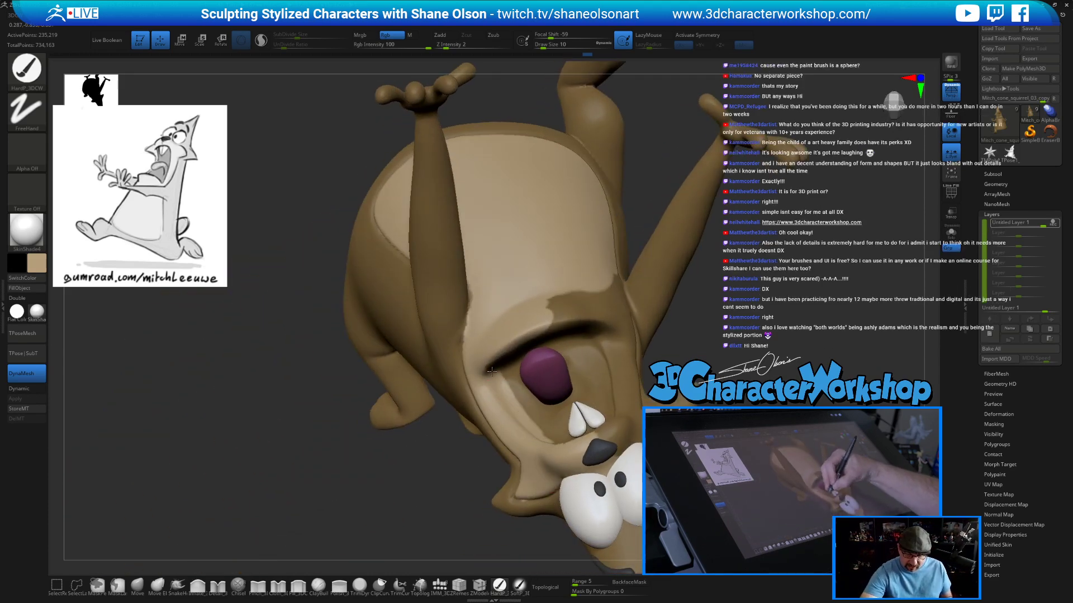
pyautogui.moveTo(568, 411)
pyautogui.mouseDown(button='right')
pyautogui.moveTo(568, 444)
pyautogui.moveTo(613, 429)
pyautogui.moveTo(619, 441)
pyautogui.mouseUp(button='right')
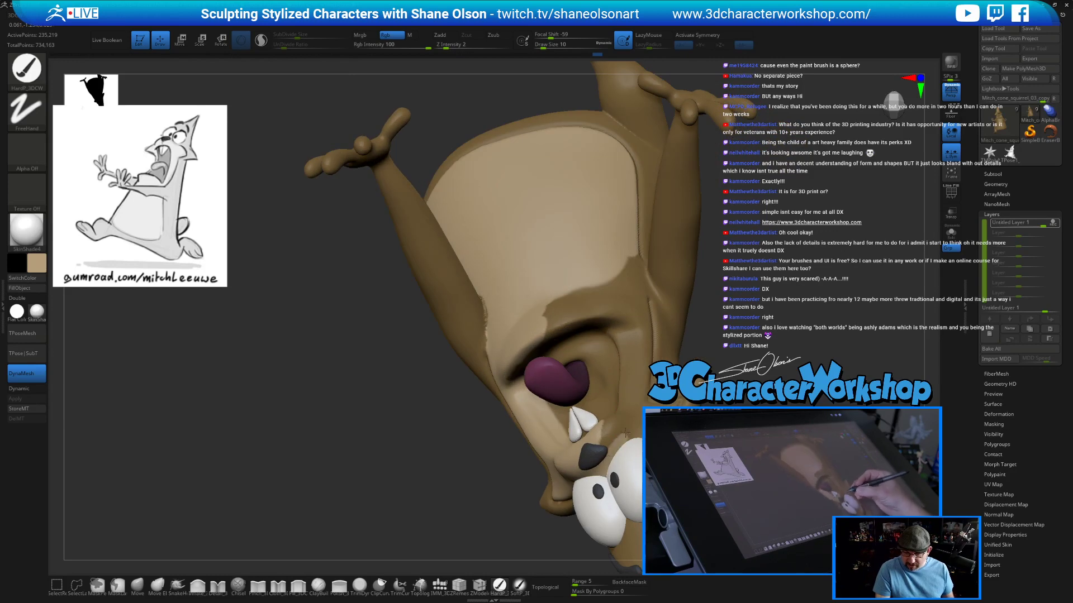
pyautogui.moveTo(619, 430); pyautogui.dragTo(617, 447, button='right')
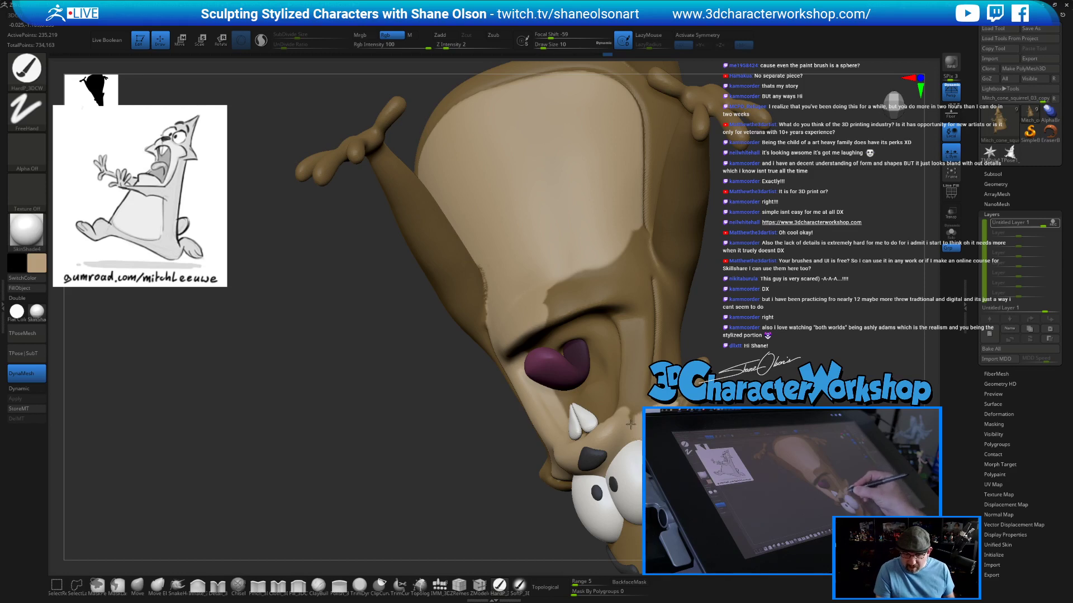
pyautogui.moveTo(622, 341)
pyautogui.mouseDown()
pyautogui.moveTo(627, 413)
pyautogui.moveTo(626, 347)
pyautogui.mouseUp()
# Paint tan along the patch outline from the chest beside the arm to the opposite cheek.
pyautogui.moveTo(643, 274); pyautogui.dragTo(645, 257, button='right')
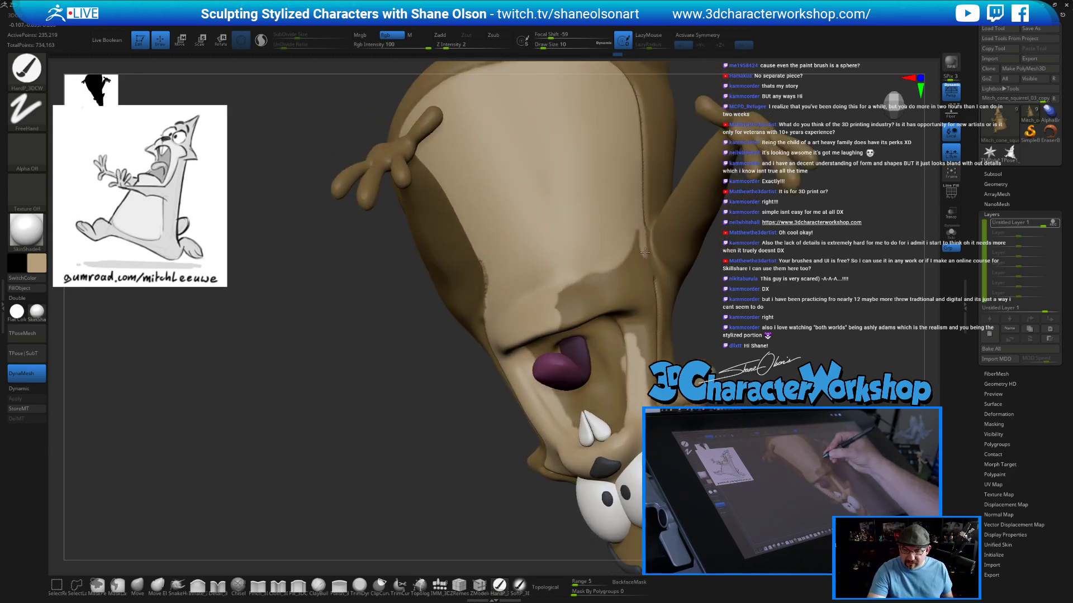
pyautogui.moveTo(638, 251); pyautogui.dragTo(646, 273)
pyautogui.moveTo(657, 312); pyautogui.dragTo(654, 272, button='right')
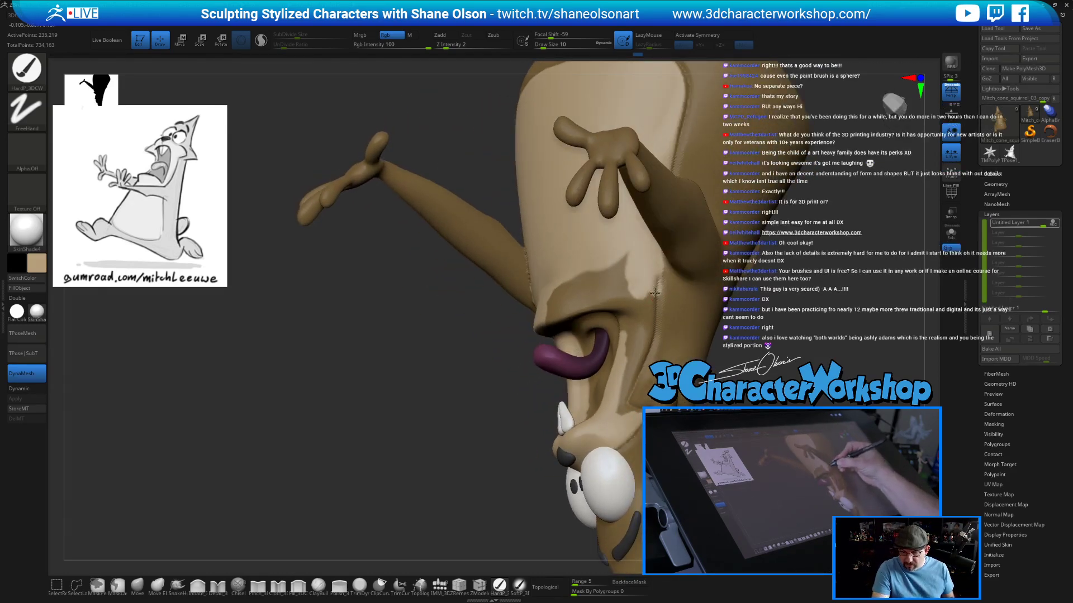
pyautogui.moveTo(644, 348); pyautogui.dragTo(619, 411)
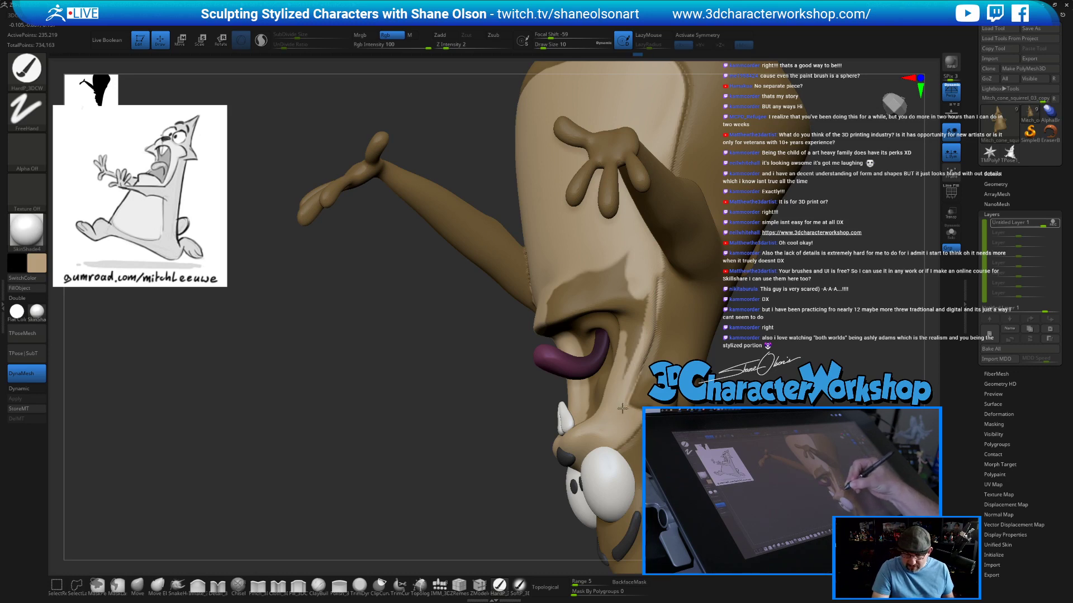
# Fill the remaining brown area between the chest and the lower lip with tan.
pyautogui.moveTo(631, 356)
pyautogui.mouseDown()
pyautogui.moveTo(635, 304)
pyautogui.moveTo(621, 249)
pyautogui.moveTo(608, 275)
pyautogui.moveTo(577, 292)
pyautogui.moveTo(569, 272)
pyautogui.mouseUp()
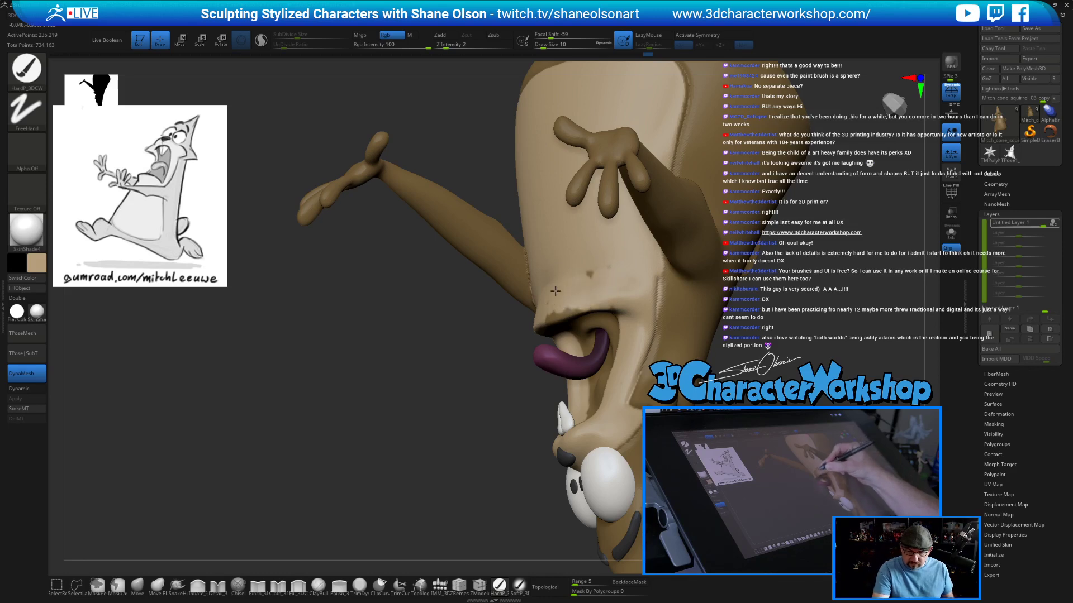
pyautogui.moveTo(551, 317); pyautogui.dragTo(584, 287)
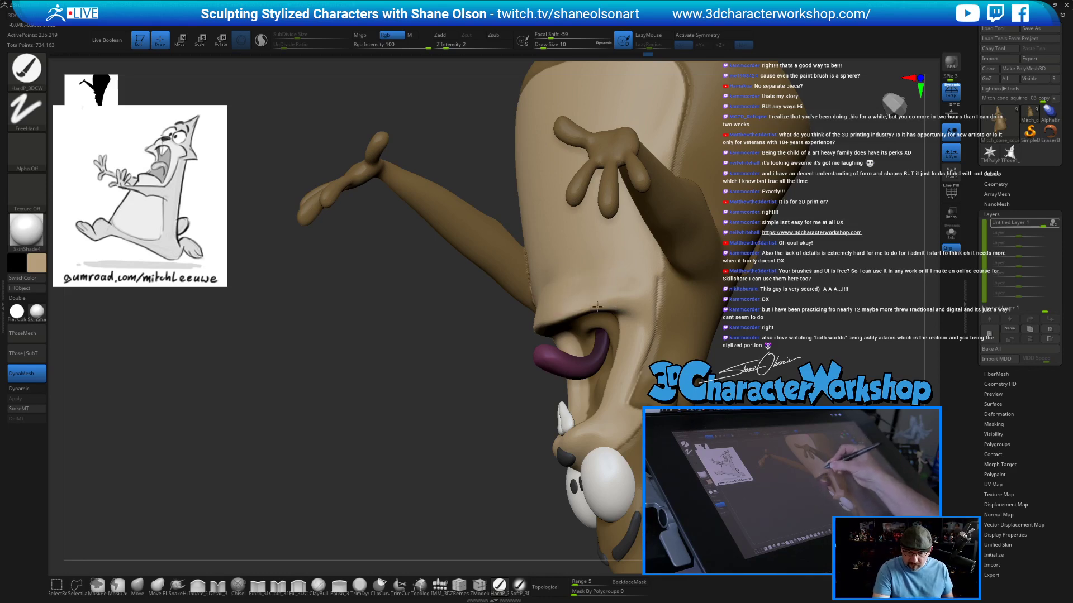
pyautogui.moveTo(631, 329); pyautogui.dragTo(581, 307, button='right')
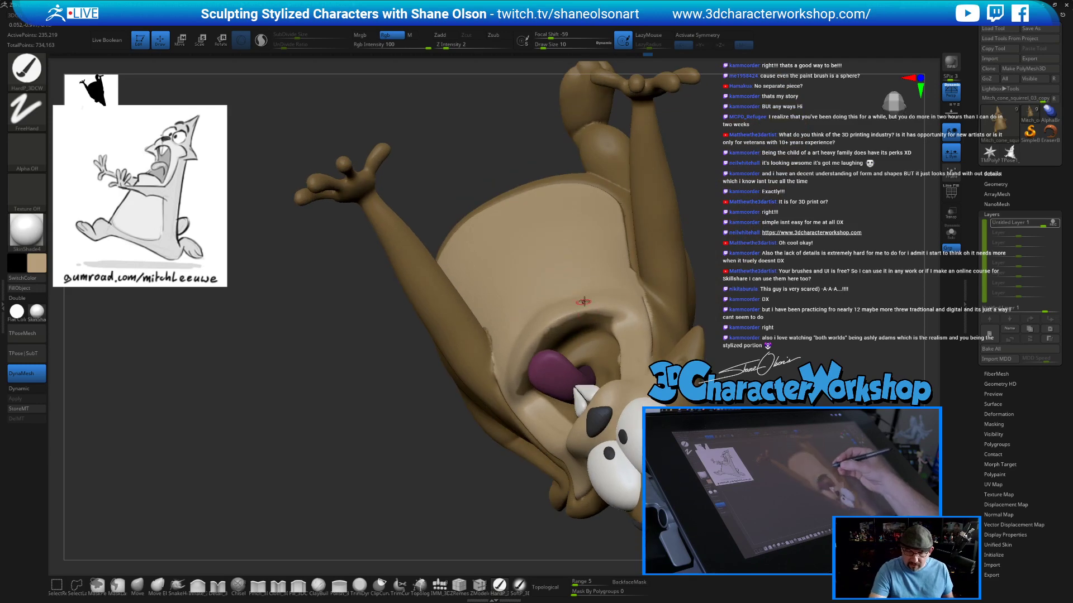
# Sample a dark blue-gray, start painting the mouth interior around the tongue, and isolate the body subtool.
pyautogui.moveTo(610, 307)
pyautogui.mouseDown(button='right')
pyautogui.moveTo(617, 331)
pyautogui.moveTo(656, 353)
pyautogui.mouseUp(button='right')
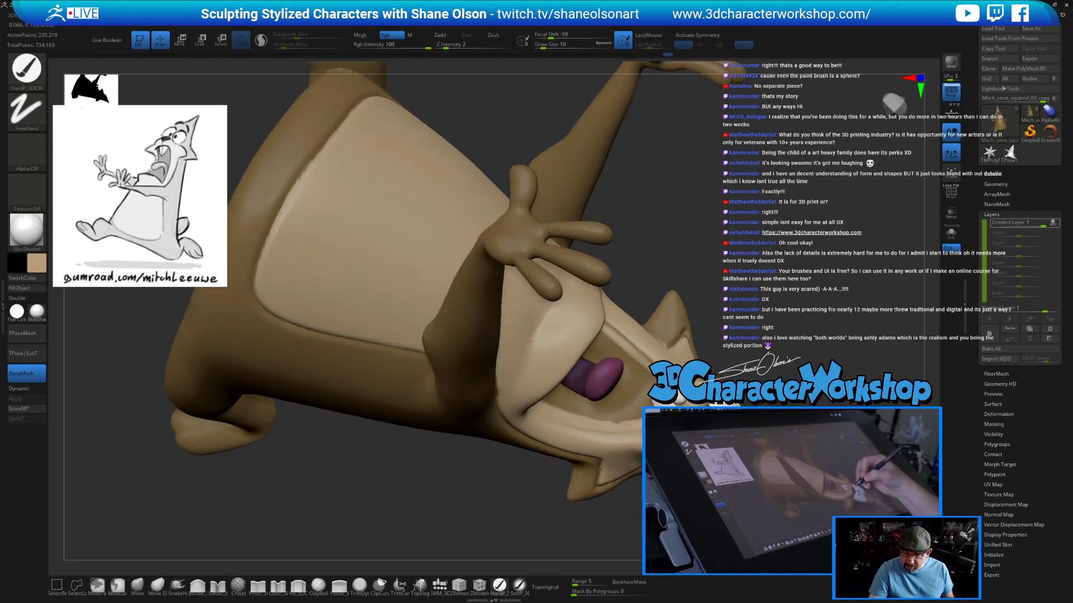
pyautogui.moveTo(782, 373); pyautogui.dragTo(767, 374, button='right')
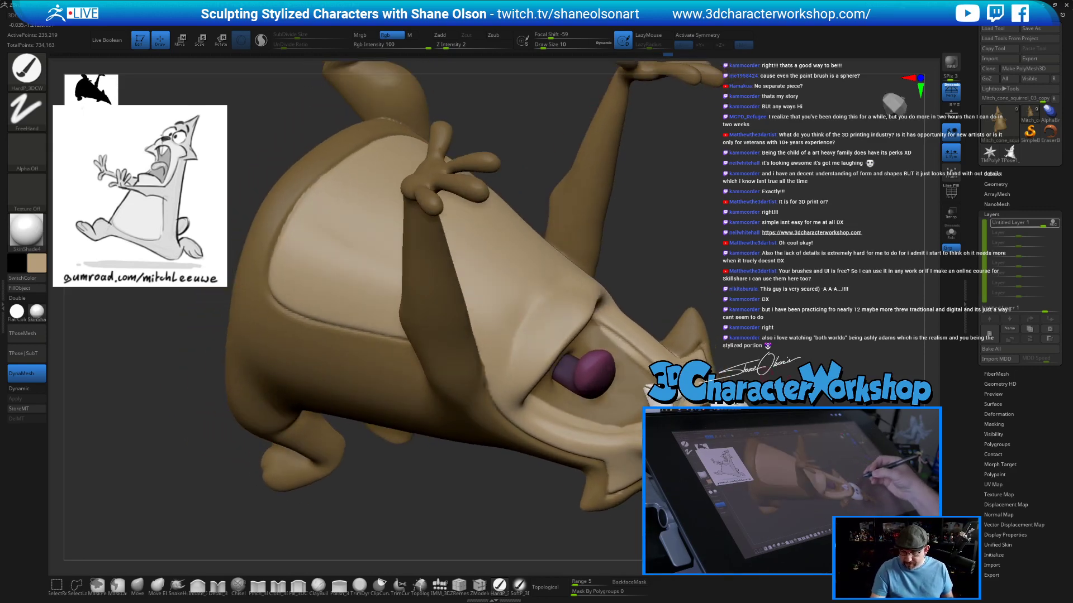
pyautogui.press('c')
pyautogui.moveTo(614, 385)
pyautogui.mouseDown()
pyautogui.moveTo(605, 387)
pyautogui.moveTo(587, 351)
pyautogui.mouseUp()
pyautogui.click(954, 237)
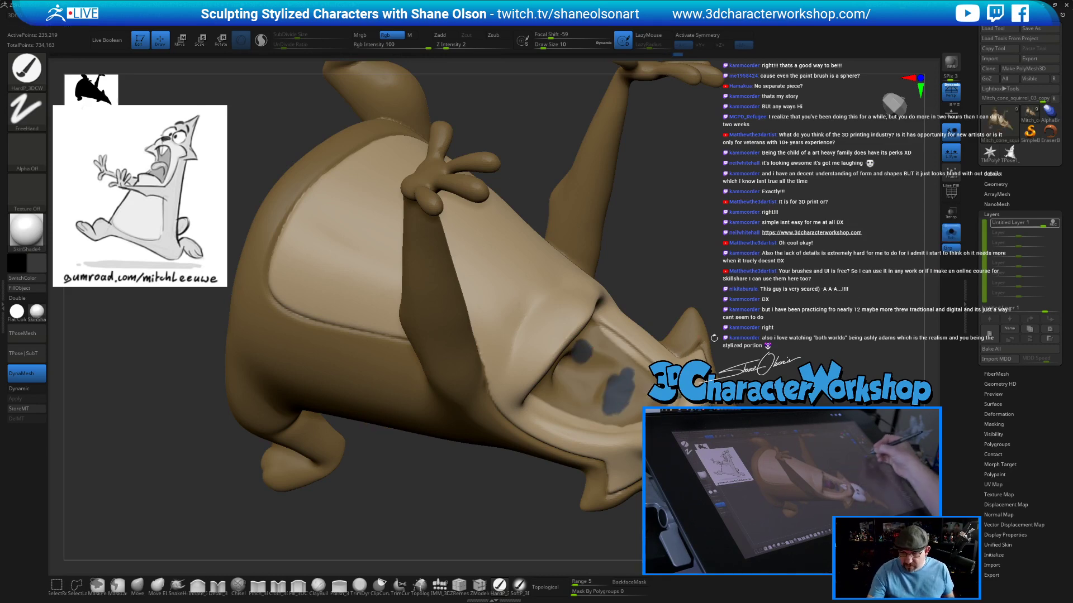
# Paint the throat and inner cheek of the mouth dark blue-gray up to the lower lip at draw size 10.
pyautogui.keyDown('ctrl'); pyautogui.moveTo(623, 353); pyautogui.dragTo(575, 361, button='right'); pyautogui.keyUp('ctrl')
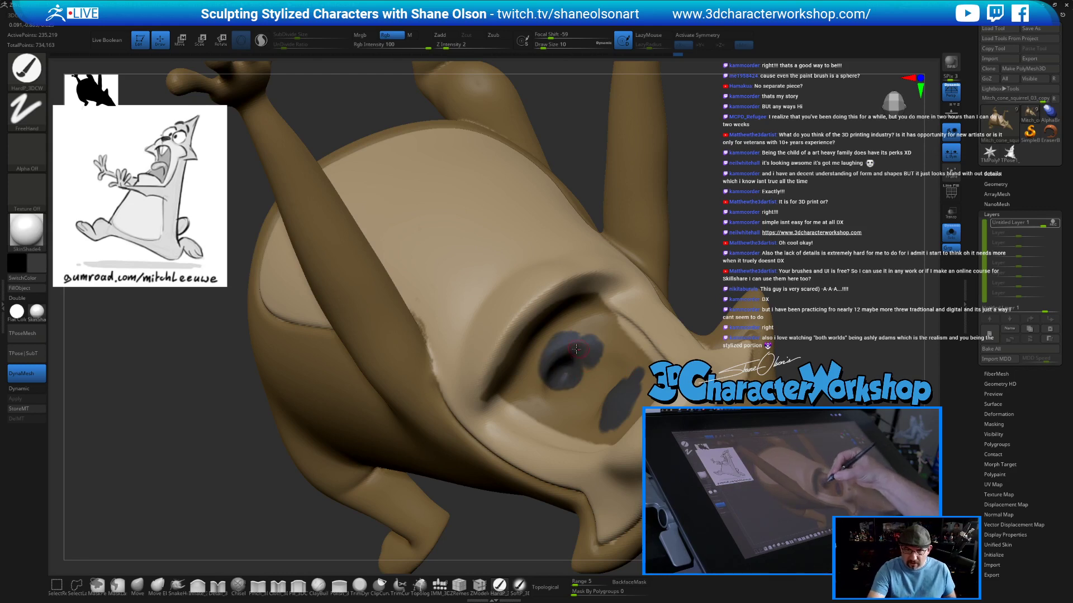
pyautogui.moveTo(573, 373)
pyautogui.mouseDown()
pyautogui.moveTo(528, 399)
pyautogui.moveTo(558, 397)
pyautogui.mouseUp()
pyautogui.moveTo(556, 389); pyautogui.dragTo(506, 375, button='right')
pyautogui.moveTo(496, 362); pyautogui.dragTo(509, 335)
pyautogui.moveTo(511, 349); pyautogui.dragTo(521, 307, button='right')
pyautogui.moveTo(521, 306)
pyautogui.mouseDown()
pyautogui.moveTo(489, 366)
pyautogui.moveTo(496, 412)
pyautogui.mouseUp()
pyautogui.moveTo(498, 351)
pyautogui.mouseDown()
pyautogui.moveTo(519, 335)
pyautogui.moveTo(512, 403)
pyautogui.mouseUp()
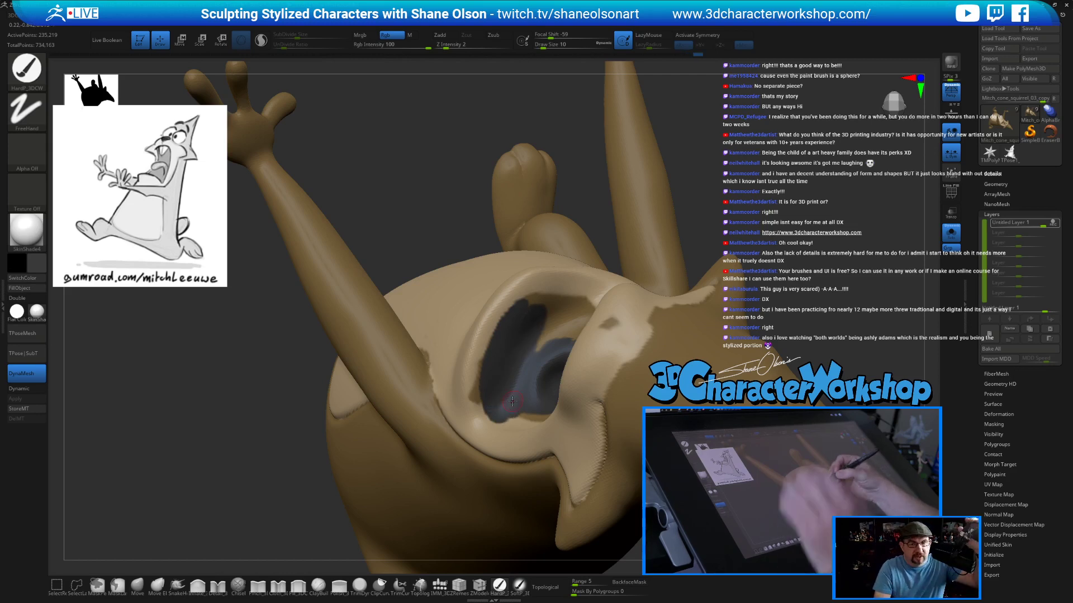
pyautogui.moveTo(512, 402)
pyautogui.mouseDown(button='right')
pyautogui.moveTo(542, 402)
pyautogui.moveTo(524, 410)
pyautogui.mouseUp(button='right')
pyautogui.moveTo(498, 403)
pyautogui.mouseDown()
pyautogui.moveTo(620, 492)
pyautogui.moveTo(536, 416)
pyautogui.moveTo(594, 412)
pyautogui.moveTo(609, 453)
pyautogui.moveTo(617, 441)
pyautogui.moveTo(626, 455)
pyautogui.moveTo(595, 395)
pyautogui.mouseUp()
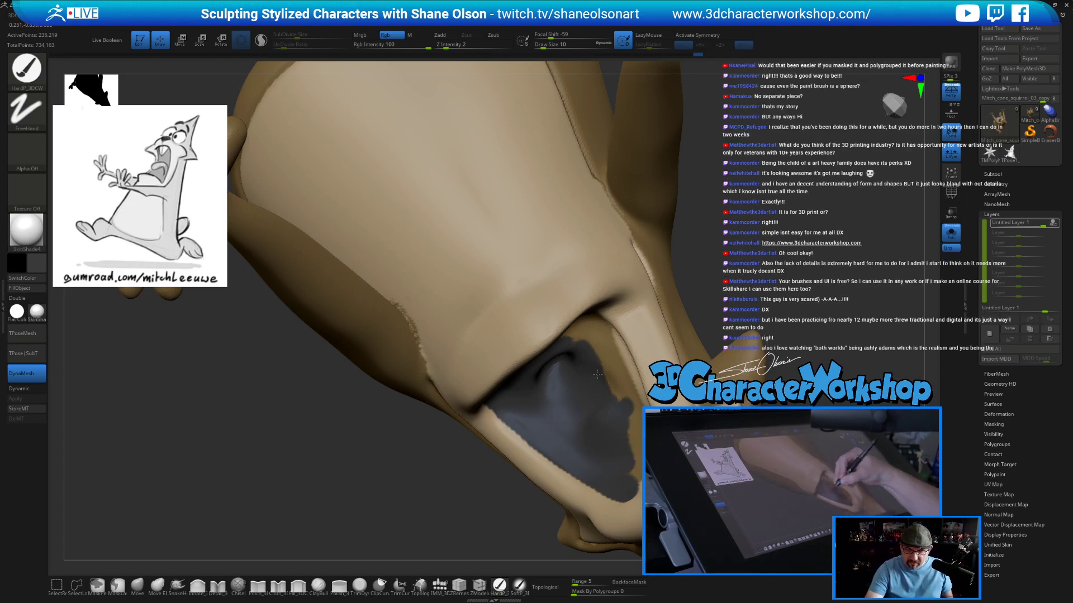
# Fill the rest of the mouth interior with dark blue-gray, including the far inner cheek and the area behind the lip.
pyautogui.moveTo(622, 409); pyautogui.dragTo(486, 447, button='right')
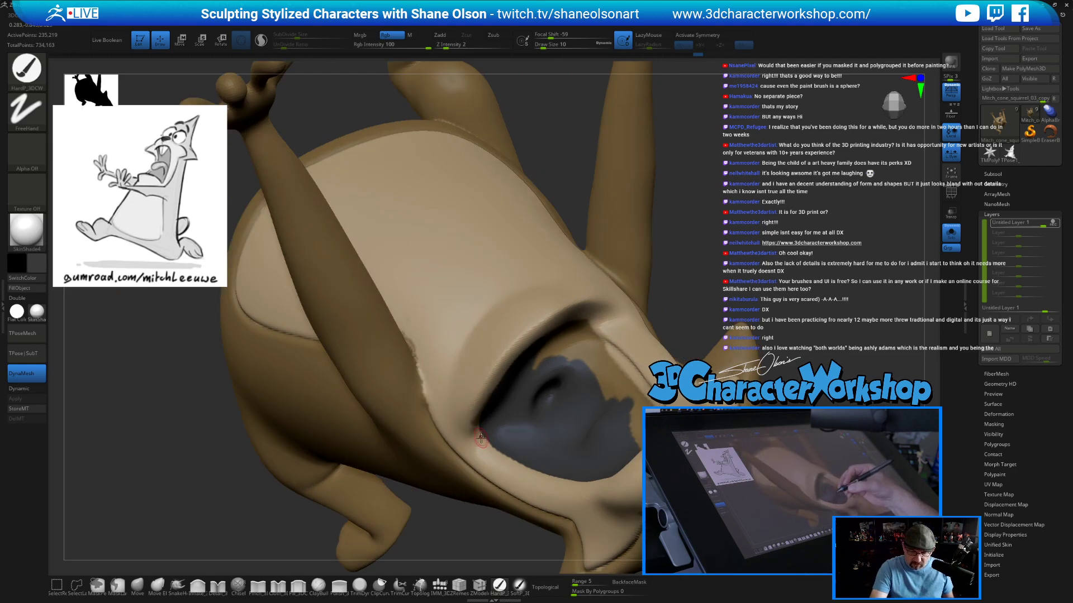
pyautogui.moveTo(574, 421)
pyautogui.mouseDown()
pyautogui.moveTo(539, 368)
pyautogui.moveTo(584, 370)
pyautogui.mouseUp()
pyautogui.moveTo(602, 382)
pyautogui.mouseDown(button='right')
pyautogui.moveTo(578, 343)
pyautogui.moveTo(584, 353)
pyautogui.mouseUp(button='right')
pyautogui.moveTo(585, 353)
pyautogui.mouseDown()
pyautogui.moveTo(653, 391)
pyautogui.moveTo(584, 366)
pyautogui.moveTo(646, 401)
pyautogui.mouseUp()
pyautogui.moveTo(678, 401); pyautogui.dragTo(732, 391, button='right')
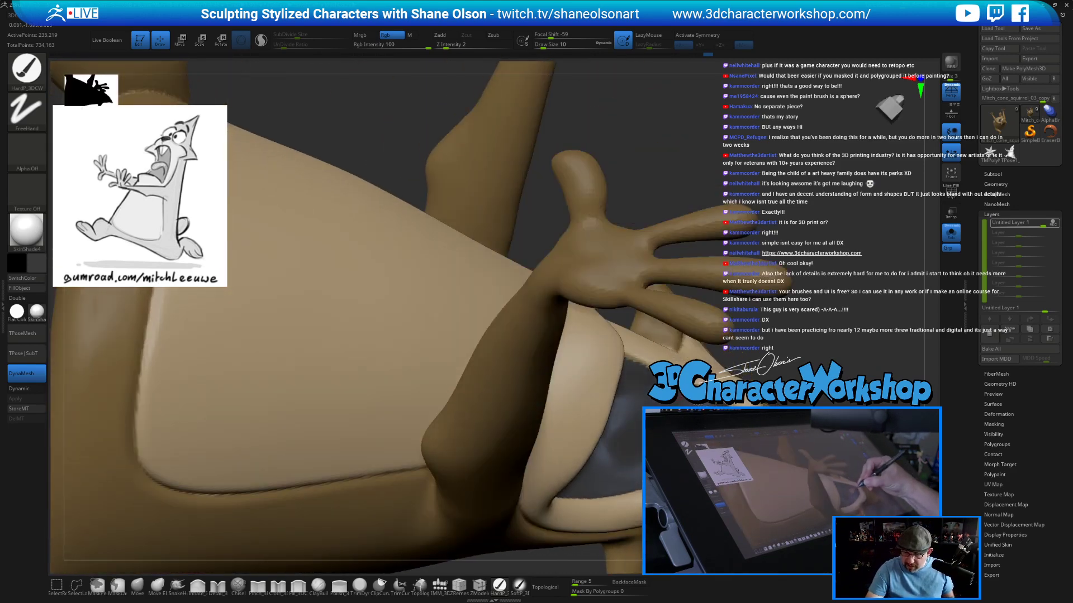
pyautogui.moveTo(677, 406); pyautogui.dragTo(656, 255, button='right')
pyautogui.moveTo(656, 255); pyautogui.dragTo(614, 290)
pyautogui.moveTo(555, 351); pyautogui.dragTo(569, 388)
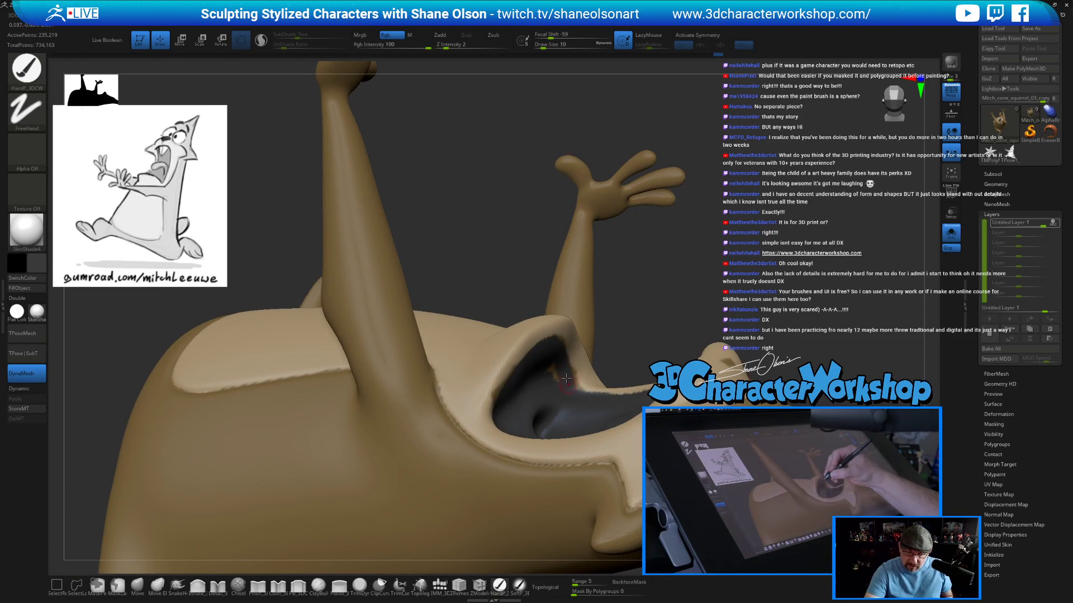
pyautogui.moveTo(565, 367)
pyautogui.mouseDown(button='right')
pyautogui.moveTo(550, 331)
pyautogui.moveTo(552, 359)
pyautogui.moveTo(635, 391)
pyautogui.mouseUp(button='right')
# Touch up the color borders around the mouth and belly patch, alternating sampled tan, dark gray and body brown.
pyautogui.press('c')
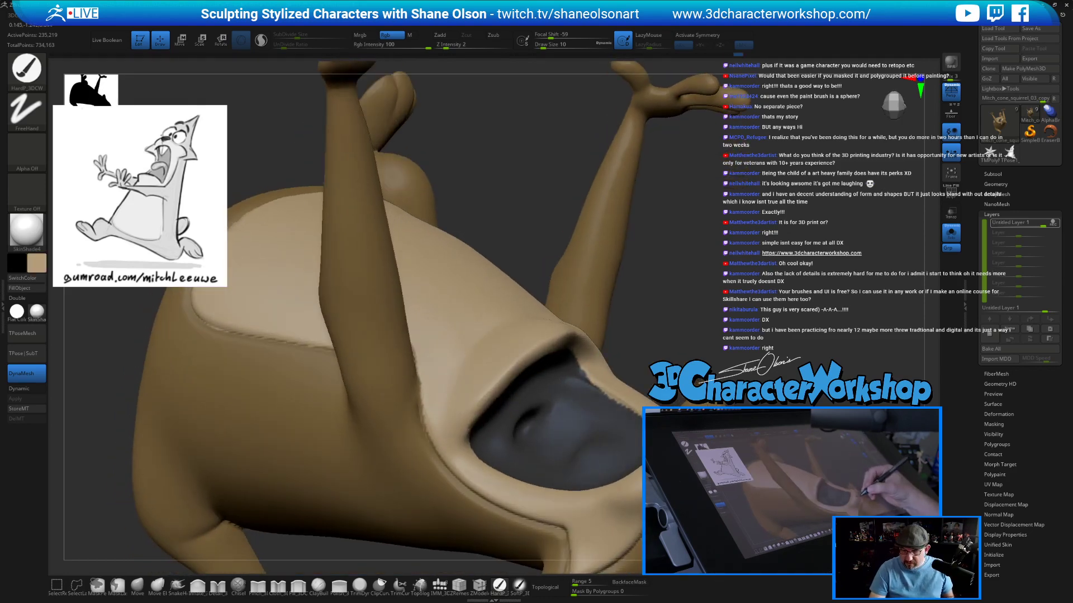
pyautogui.moveTo(600, 486); pyautogui.dragTo(557, 464, button='right')
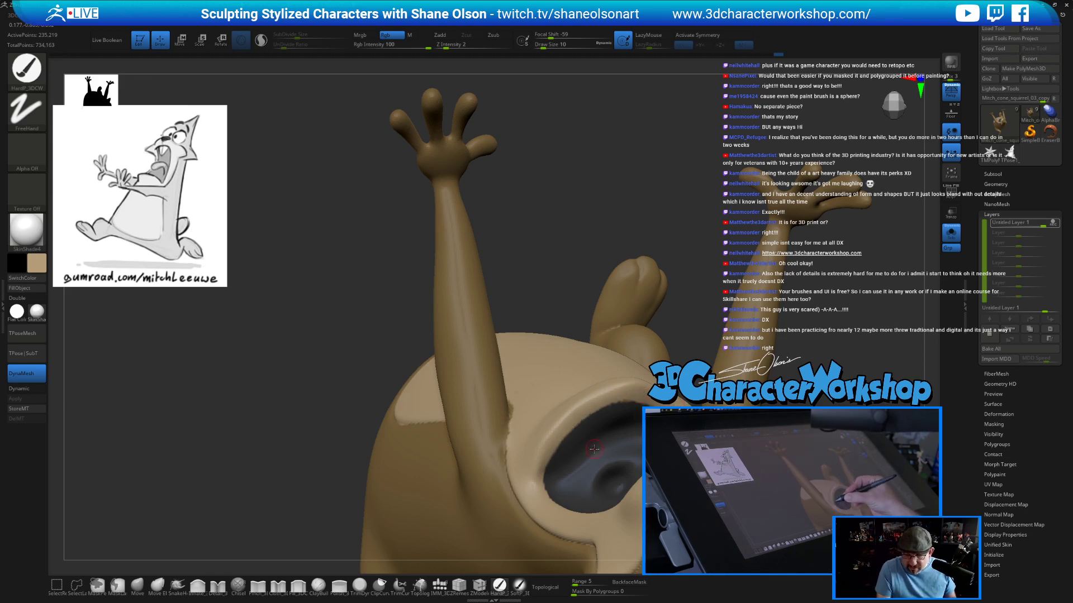
pyautogui.press('c')
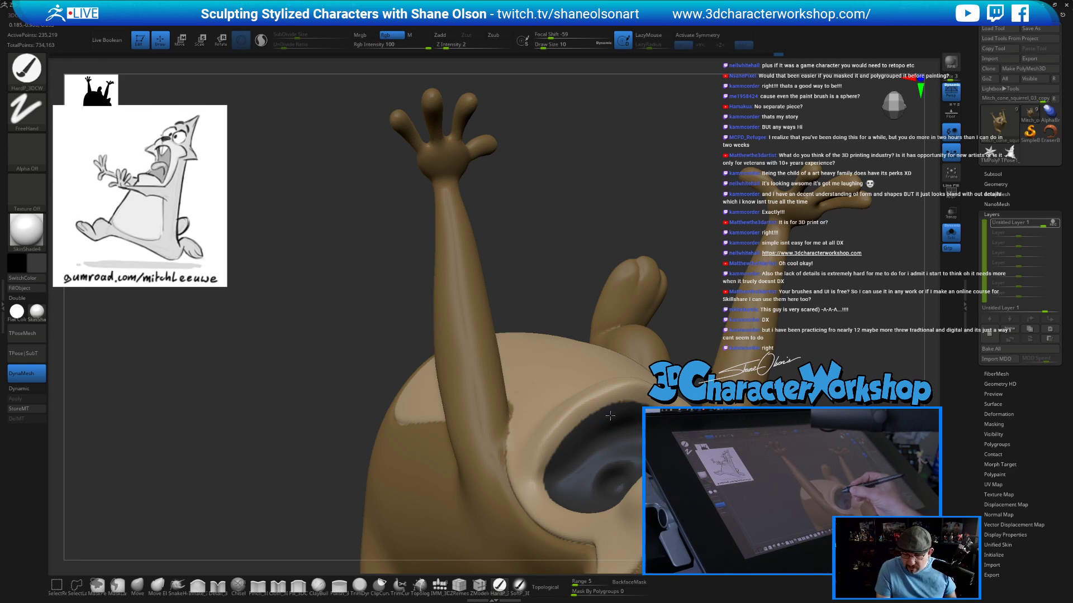
pyautogui.moveTo(626, 437)
pyautogui.keyDown('ctrl'); pyautogui.mouseDown(button='right')
pyautogui.moveTo(626, 481)
pyautogui.moveTo(601, 349)
pyautogui.moveTo(618, 342)
pyautogui.moveTo(726, 461)
pyautogui.moveTo(698, 497)
pyautogui.moveTo(648, 469)
pyautogui.moveTo(637, 474)
pyautogui.mouseUp(button='right'); pyautogui.keyUp('ctrl')
pyautogui.press('c')
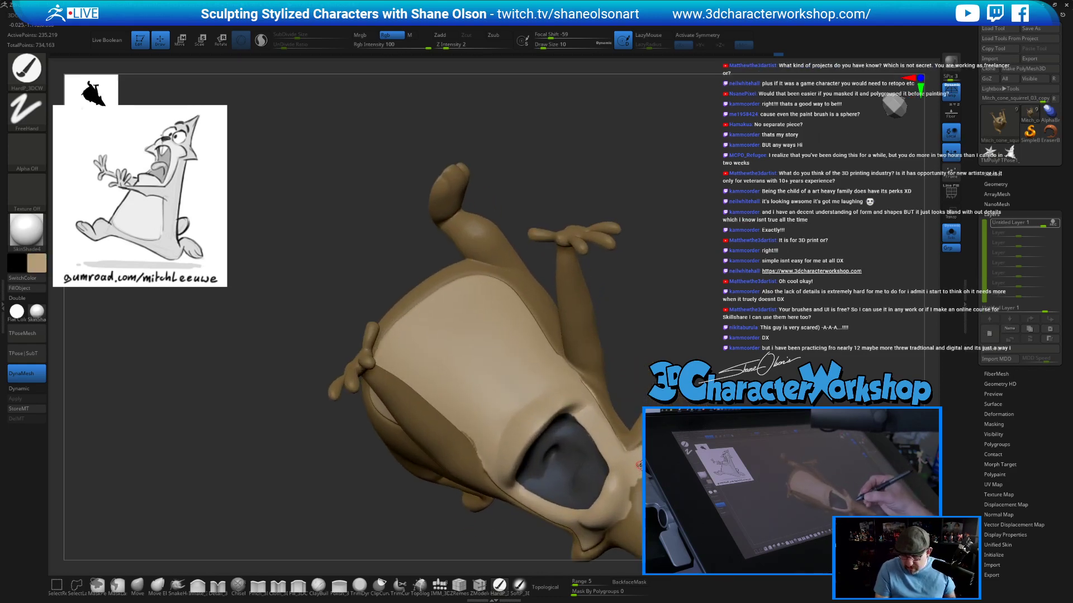
pyautogui.moveTo(635, 484); pyautogui.dragTo(682, 447, button='right')
pyautogui.press('c')
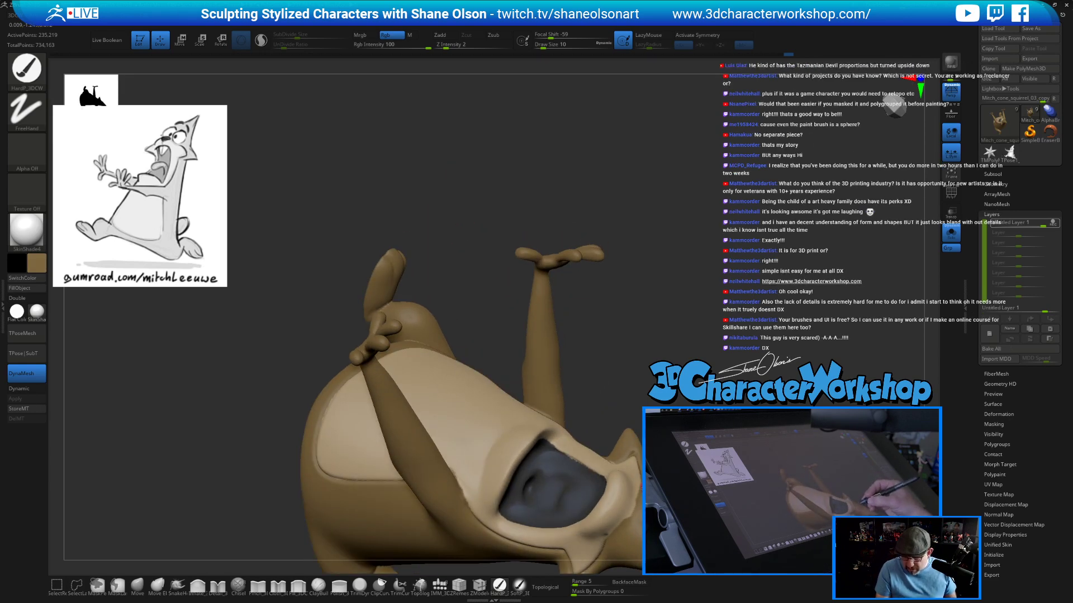
# Turn off the isolated display and frame the whole squirrel upright to compare it with the reference sketch.
pyautogui.keyDown('alt'); pyautogui.moveTo(642, 480); pyautogui.dragTo(615, 414); pyautogui.keyUp('alt')
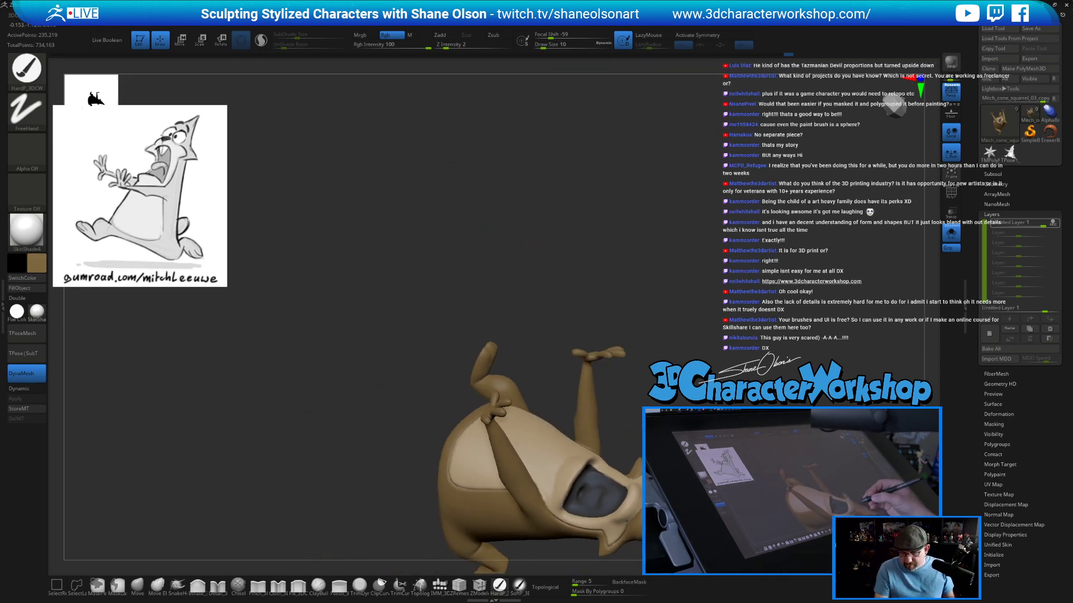
pyautogui.click(950, 233)
pyautogui.keyDown('alt'); pyautogui.moveTo(715, 319); pyautogui.dragTo(537, 236); pyautogui.keyUp('alt')
pyautogui.moveTo(533, 392); pyautogui.dragTo(612, 391)
pyautogui.moveTo(578, 354); pyautogui.dragTo(628, 402)
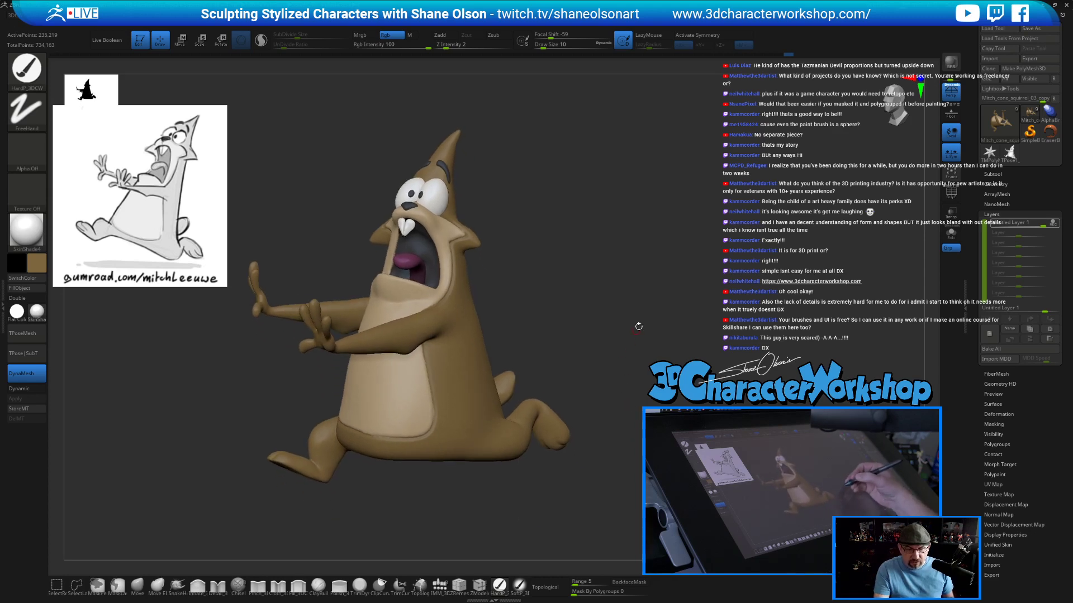
pyautogui.moveTo(627, 369); pyautogui.dragTo(654, 406)
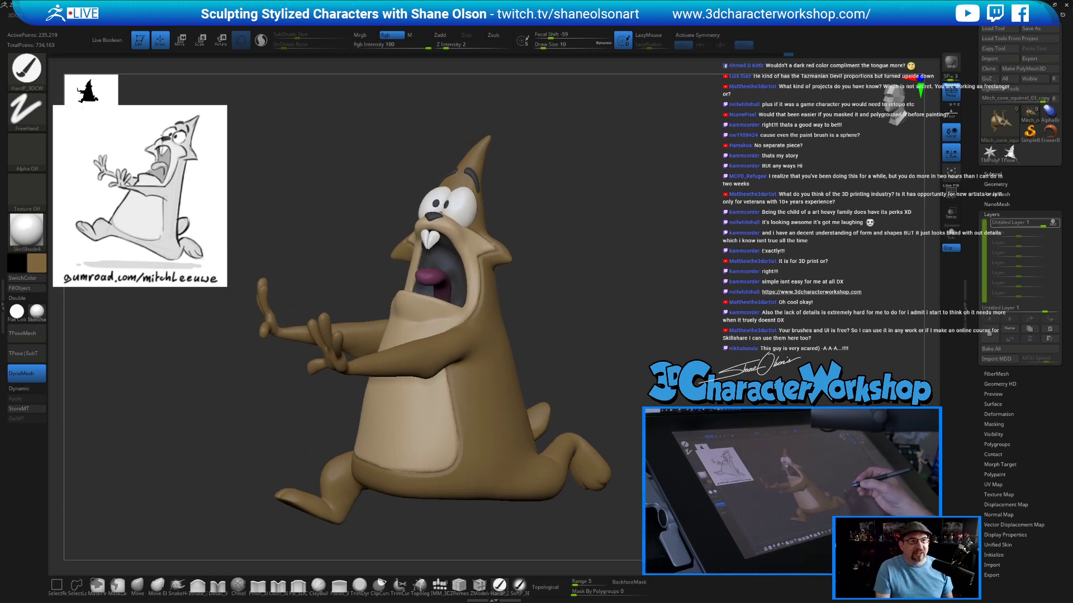
# Rotate all selected subtools together so the squirrel leans backward with its front foot raised, and return to painting.
pyautogui.press('w')
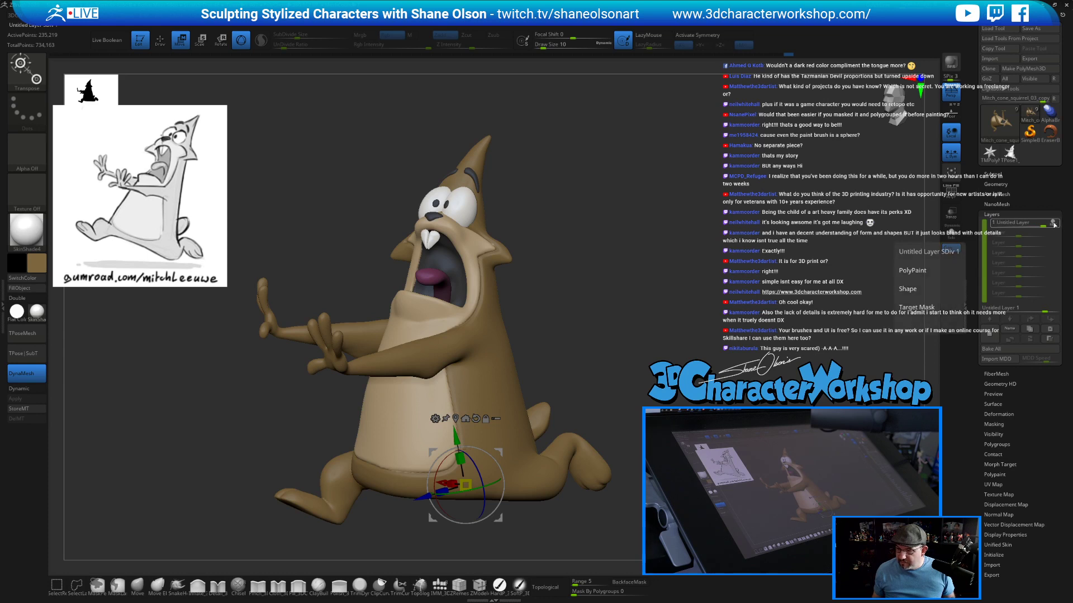
pyautogui.click(997, 175)
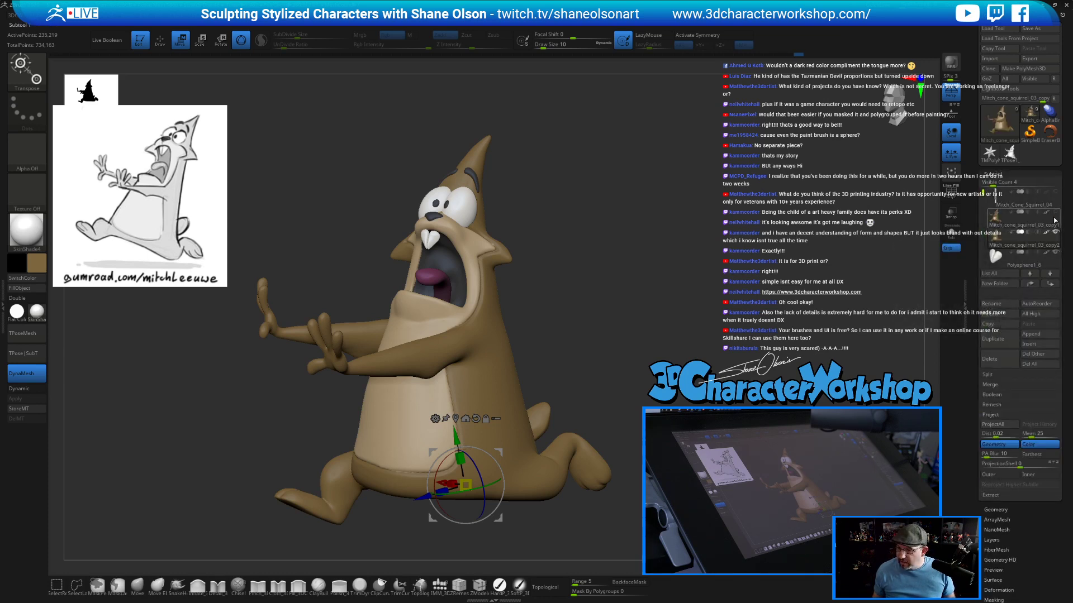
pyautogui.moveTo(729, 316); pyautogui.dragTo(695, 314)
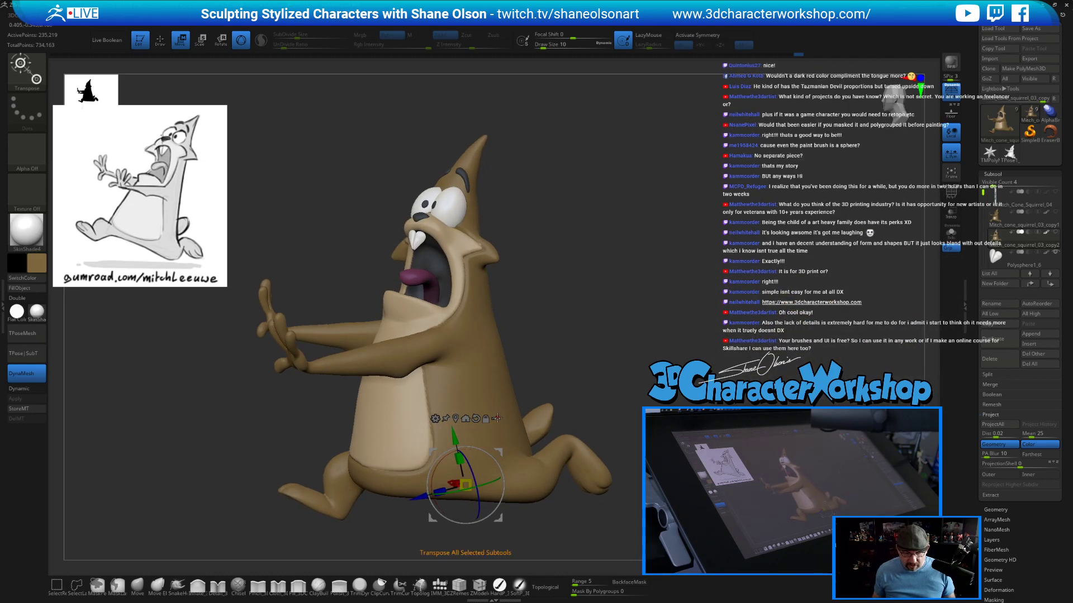
pyautogui.moveTo(486, 447); pyautogui.dragTo(492, 456)
pyautogui.moveTo(624, 376); pyautogui.dragTo(701, 351)
pyautogui.press('q')
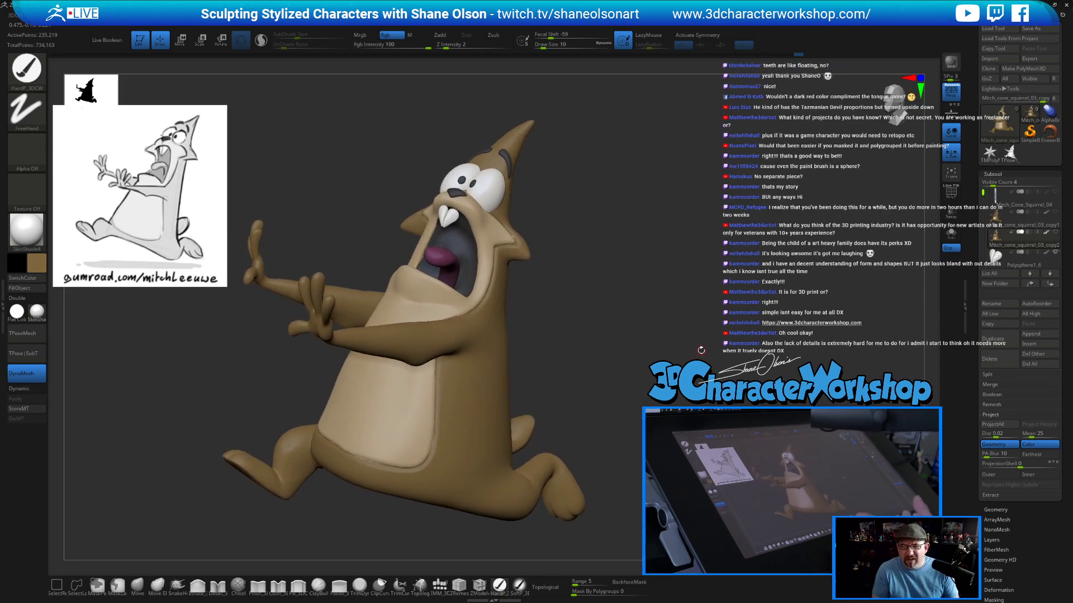
# Select the tongue, mix a muted dark red from its sampled color, and fill the whole tongue with it.
pyautogui.moveTo(701, 350); pyautogui.dragTo(594, 271)
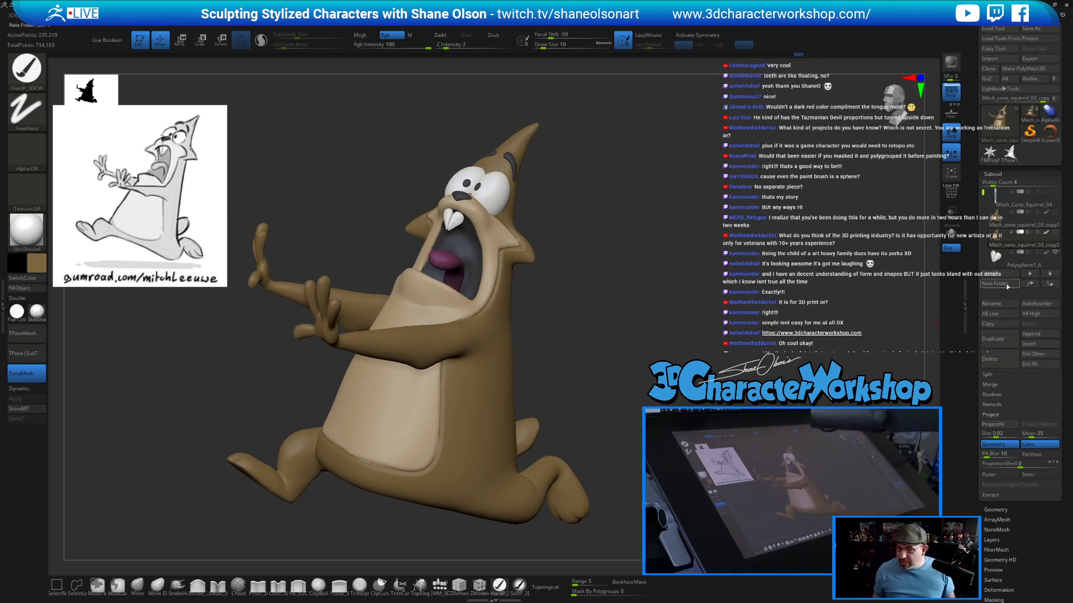
pyautogui.click(451, 259)
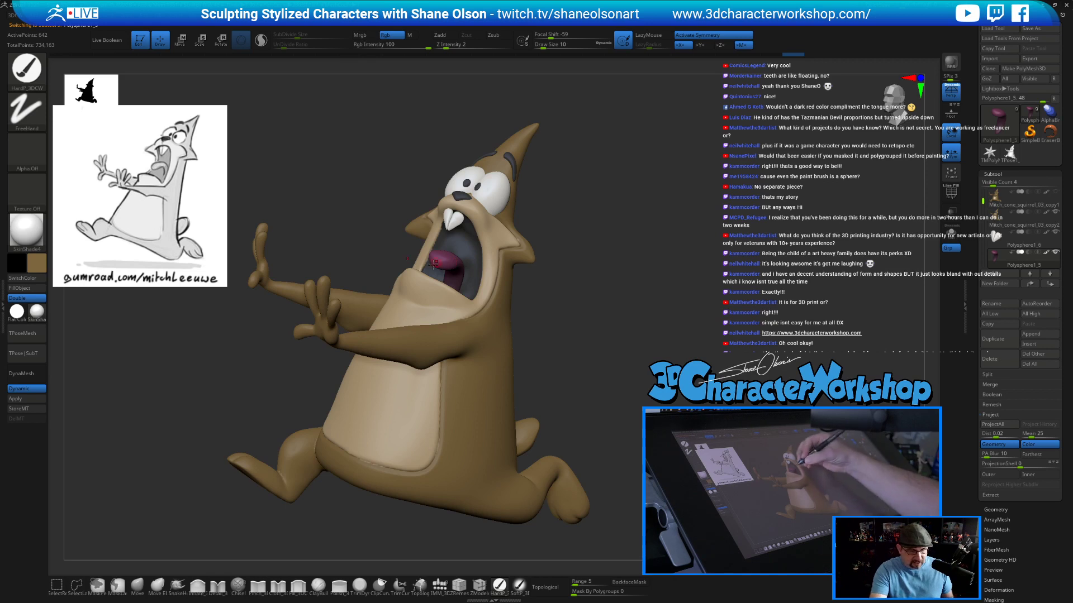
pyautogui.press('c')
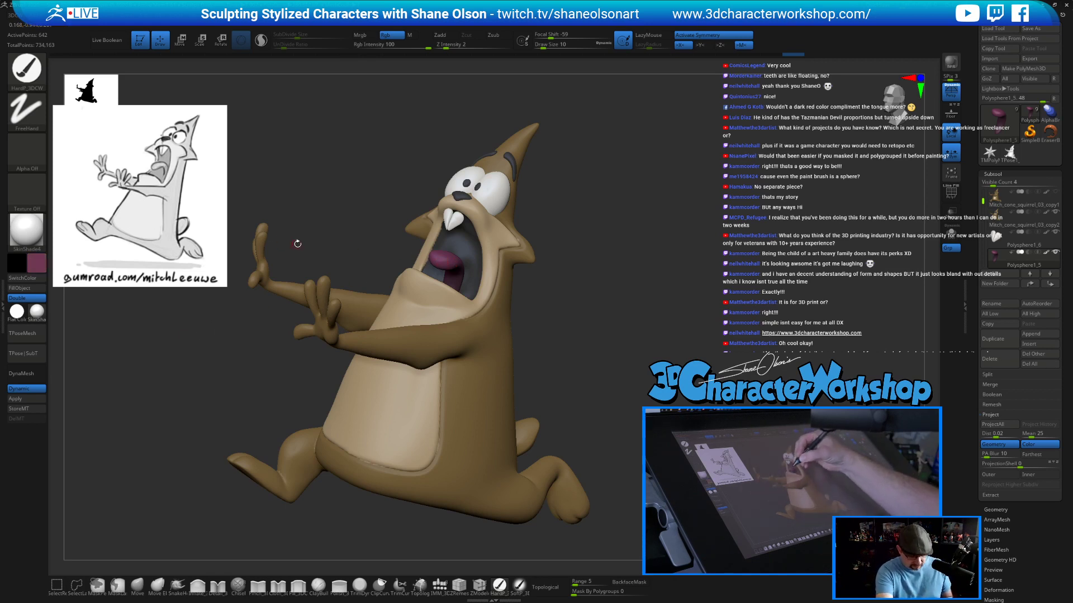
pyautogui.press('x')
pyautogui.click(37, 262)
pyautogui.moveTo(19, 217)
pyautogui.mouseDown()
pyautogui.moveTo(17, 188)
pyautogui.moveTo(29, 187)
pyautogui.mouseUp()
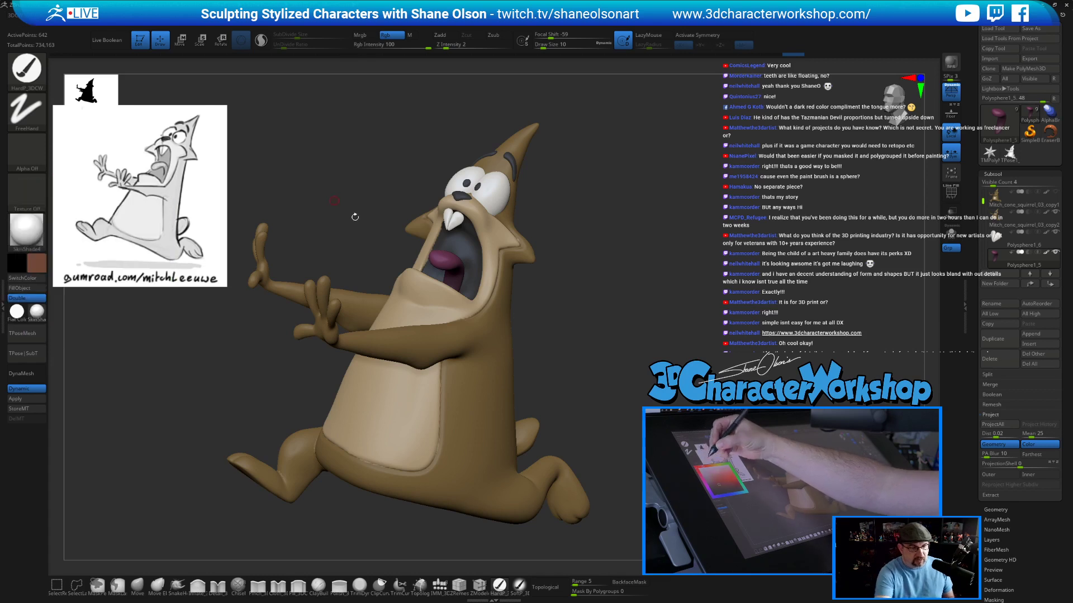
pyautogui.click(37, 263)
pyautogui.moveTo(42, 188); pyautogui.dragTo(22, 187)
pyautogui.press('s')
pyautogui.moveTo(539, 241); pyautogui.dragTo(546, 240)
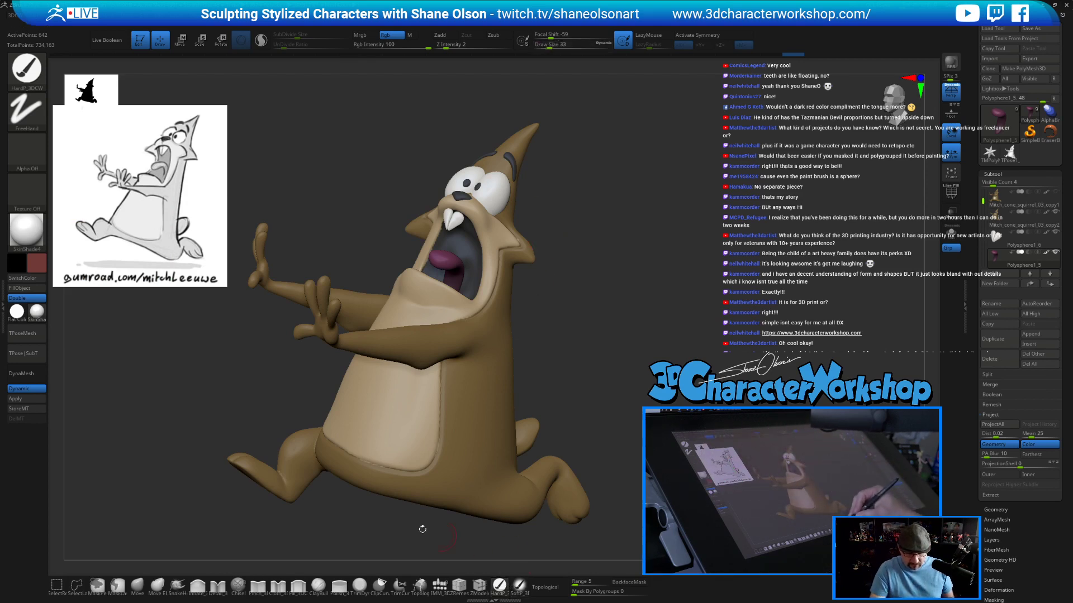
pyautogui.click(30, 288)
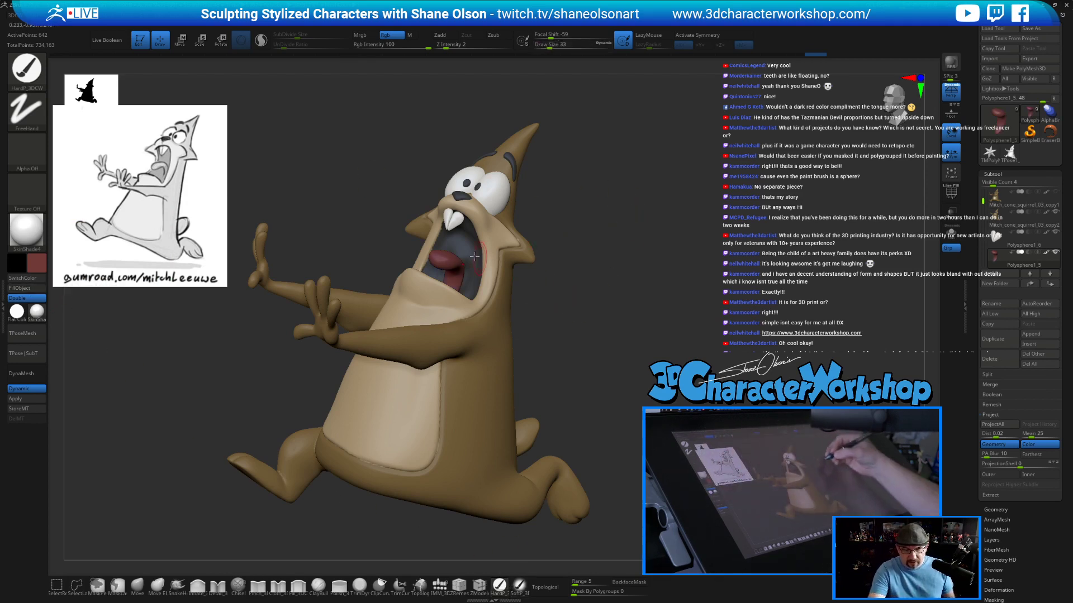
# Isolate the tongue and shade its rear part with a darker red using a large soft paint brush, then show all parts again.
pyautogui.click(37, 263)
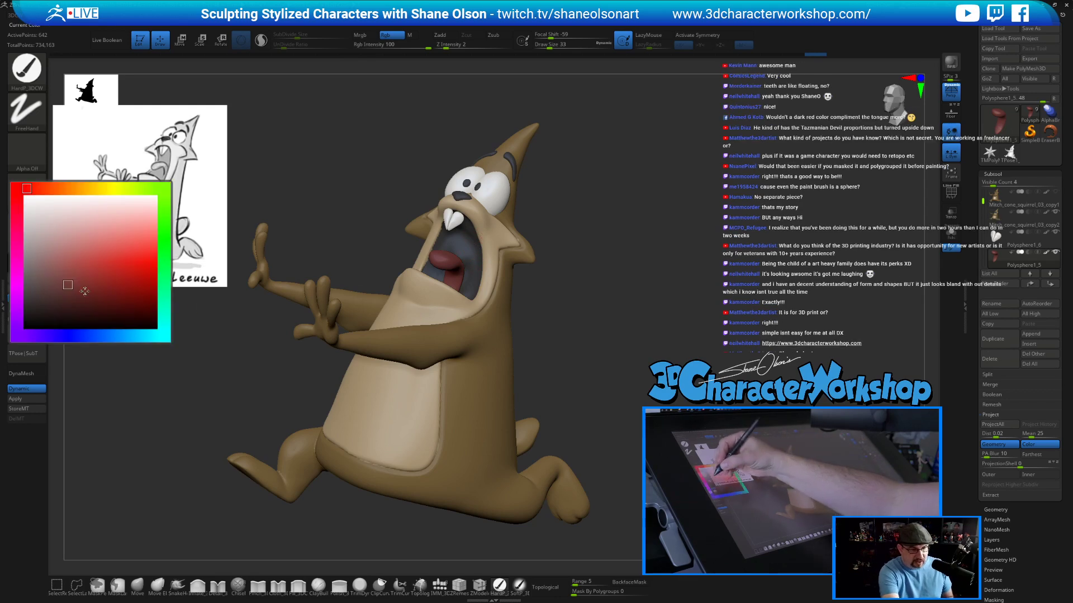
pyautogui.click(53, 303)
pyautogui.click(519, 585)
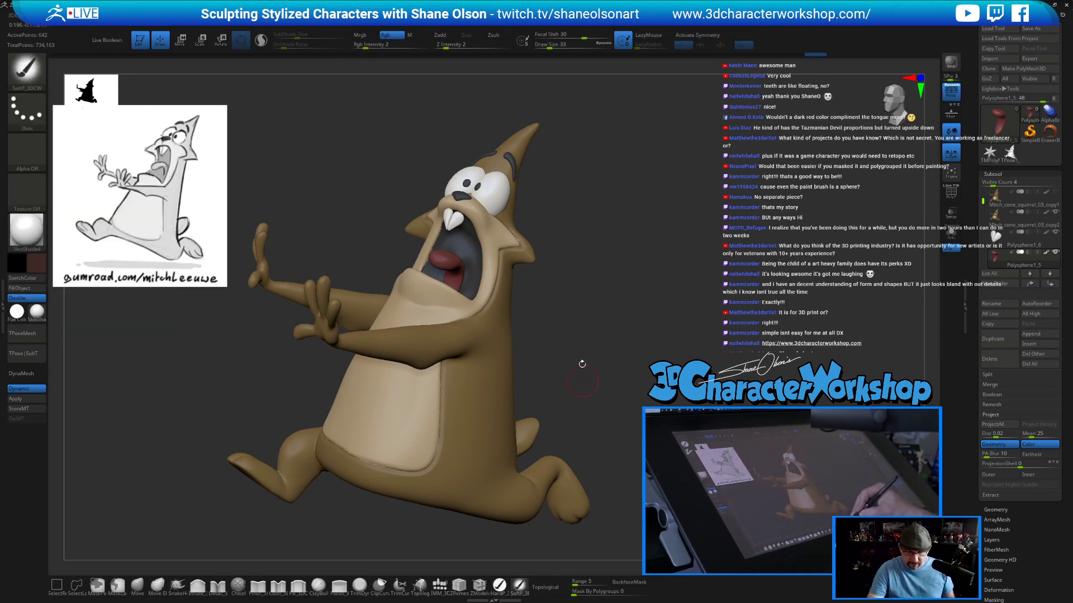
pyautogui.click(951, 235)
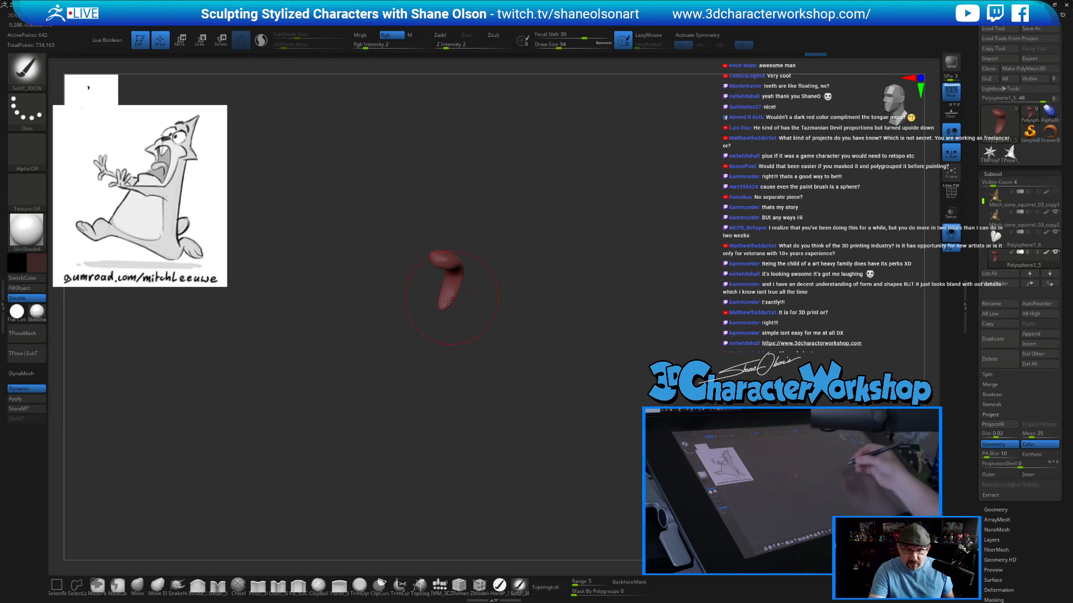
pyautogui.moveTo(450, 300); pyautogui.dragTo(447, 307)
pyautogui.moveTo(537, 293); pyautogui.dragTo(451, 304)
pyautogui.click(950, 235)
# Reshape the front teeth with the Move brush, adjusting their tips and fit under the upper lip from several angles.
pyautogui.moveTo(660, 349)
pyautogui.mouseDown()
pyautogui.moveTo(727, 349)
pyautogui.moveTo(670, 341)
pyautogui.moveTo(634, 368)
pyautogui.moveTo(663, 395)
pyautogui.mouseUp()
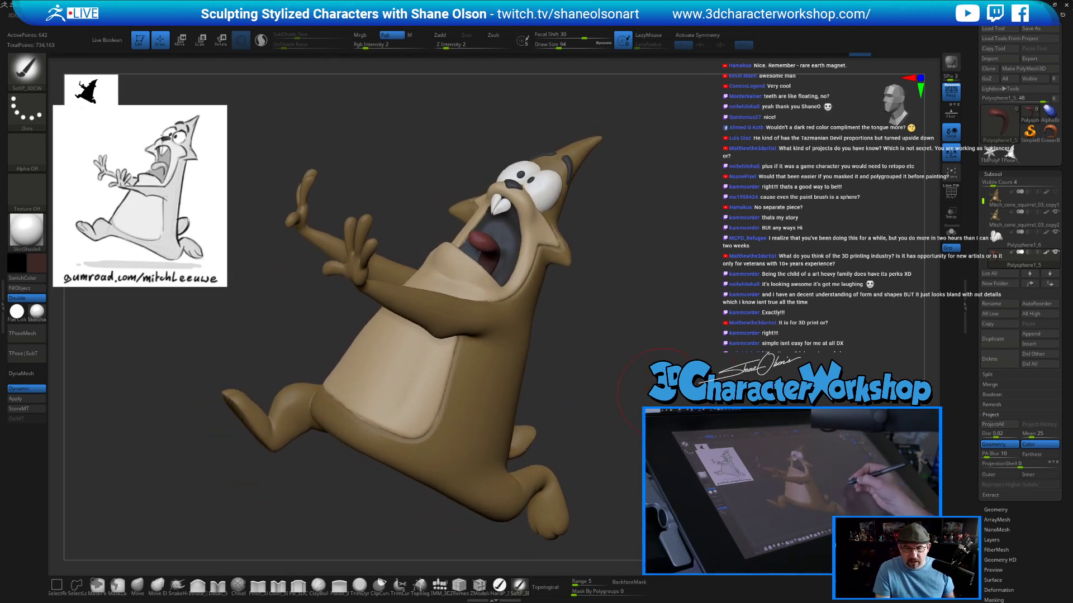
pyautogui.keyDown('alt'); pyautogui.moveTo(574, 341); pyautogui.dragTo(575, 380); pyautogui.keyUp('alt')
pyautogui.keyDown('alt'); pyautogui.click(509, 199); pyautogui.keyUp('alt')
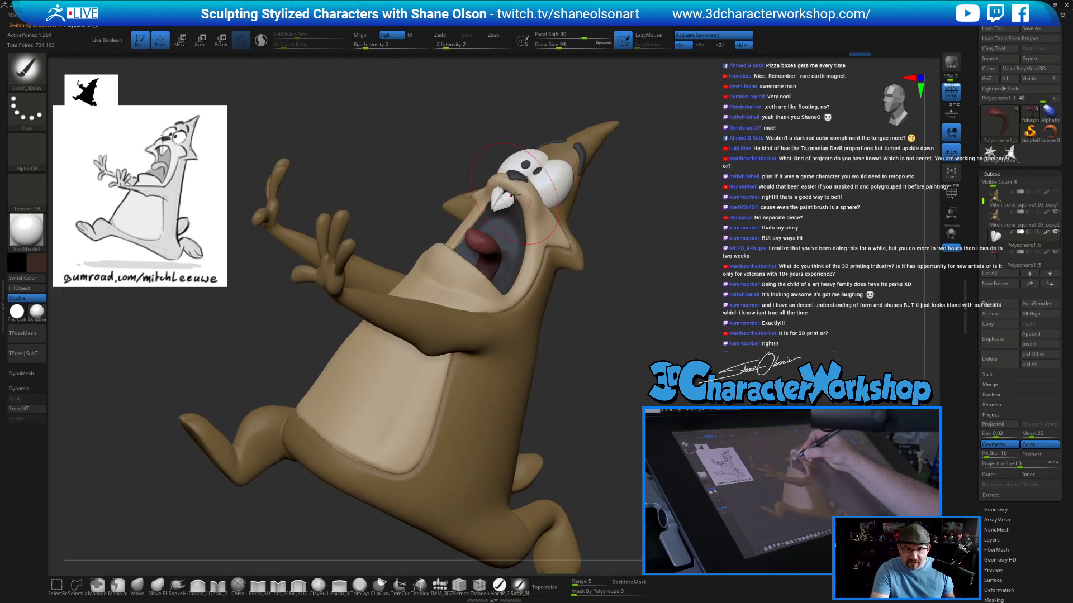
pyautogui.click(140, 586)
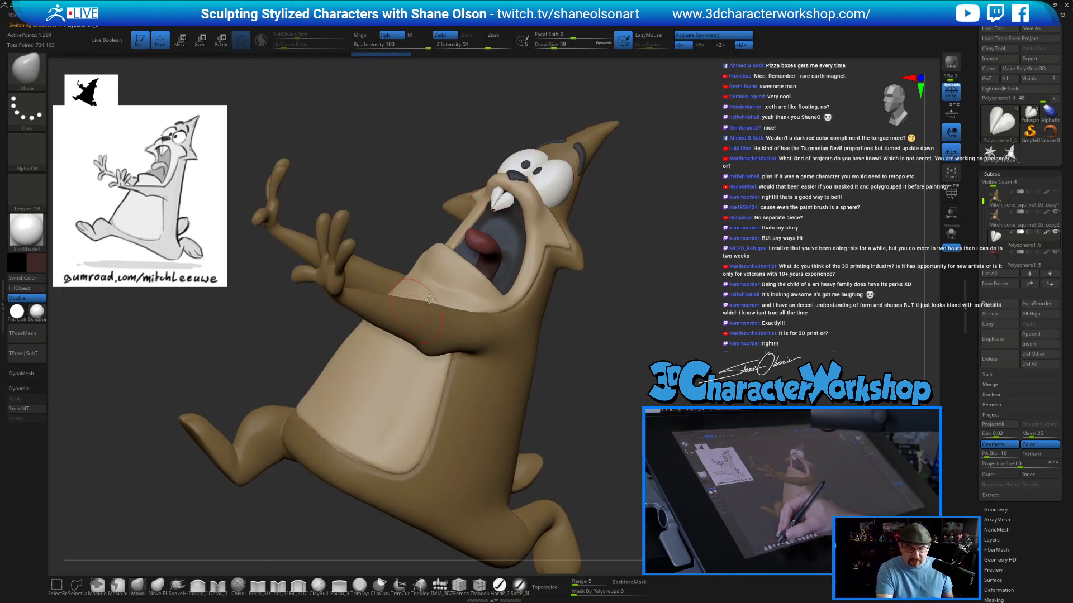
pyautogui.moveTo(552, 185); pyautogui.dragTo(514, 199)
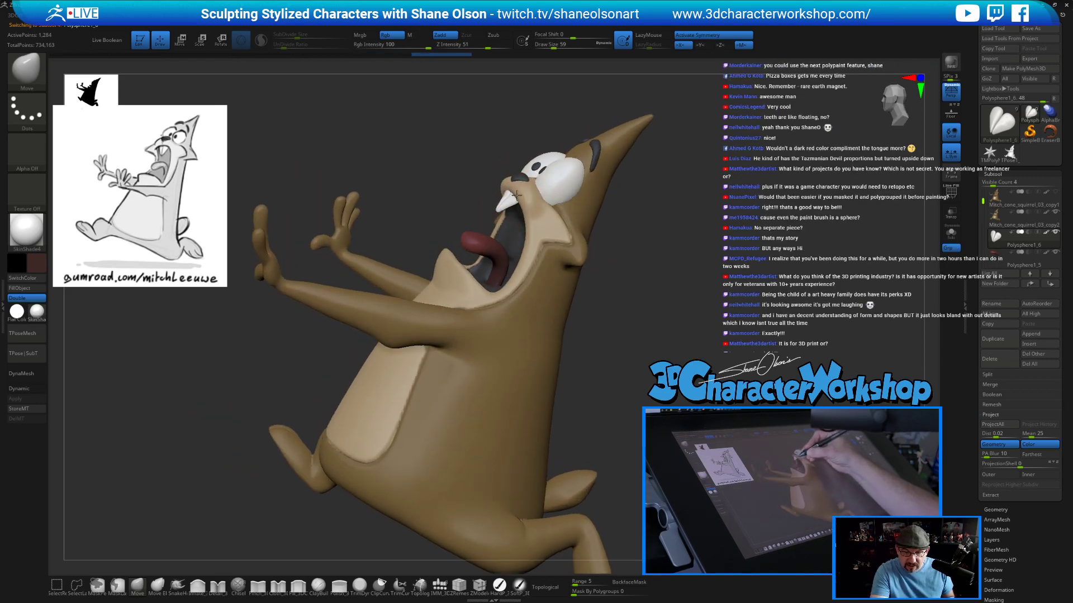
pyautogui.moveTo(594, 311); pyautogui.dragTo(542, 240)
pyautogui.press('[')
pyautogui.moveTo(512, 198); pyautogui.dragTo(515, 200)
pyautogui.moveTo(624, 368); pyautogui.dragTo(561, 353)
# Switch to the Snake Hook brush at draw size 124 and make the squirrel's body the active subtool.
pyautogui.press('space')
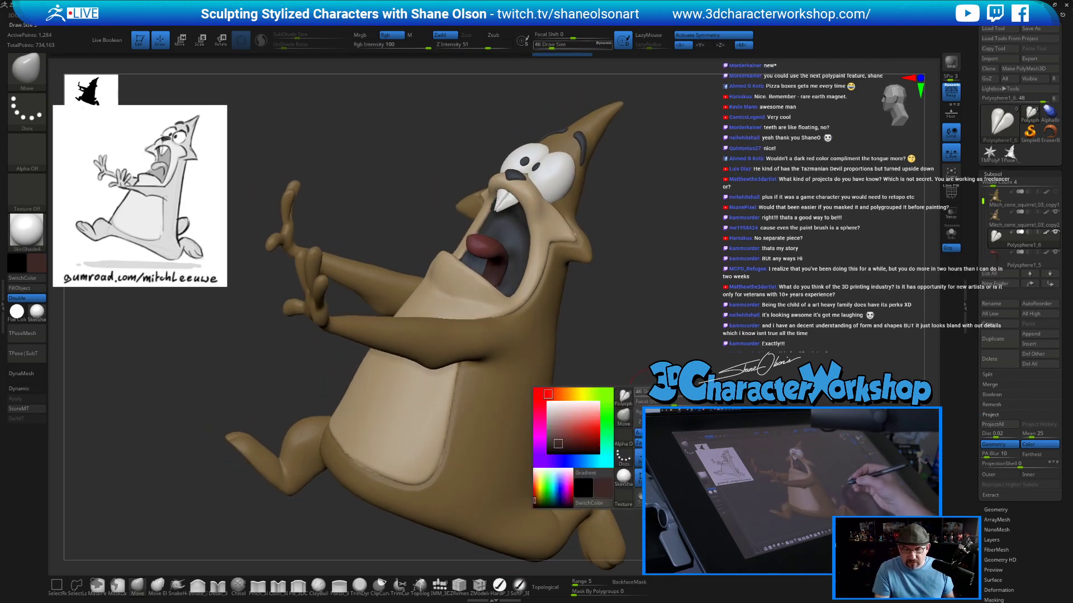
pyautogui.moveTo(659, 394); pyautogui.dragTo(657, 394)
pyautogui.keyDown('alt'); pyautogui.moveTo(710, 371); pyautogui.dragTo(702, 327); pyautogui.keyUp('alt')
pyautogui.moveTo(659, 365)
pyautogui.mouseDown()
pyautogui.moveTo(628, 366)
pyautogui.moveTo(687, 363)
pyautogui.moveTo(698, 341)
pyautogui.moveTo(674, 402)
pyautogui.moveTo(676, 357)
pyautogui.mouseUp()
pyautogui.press('s')
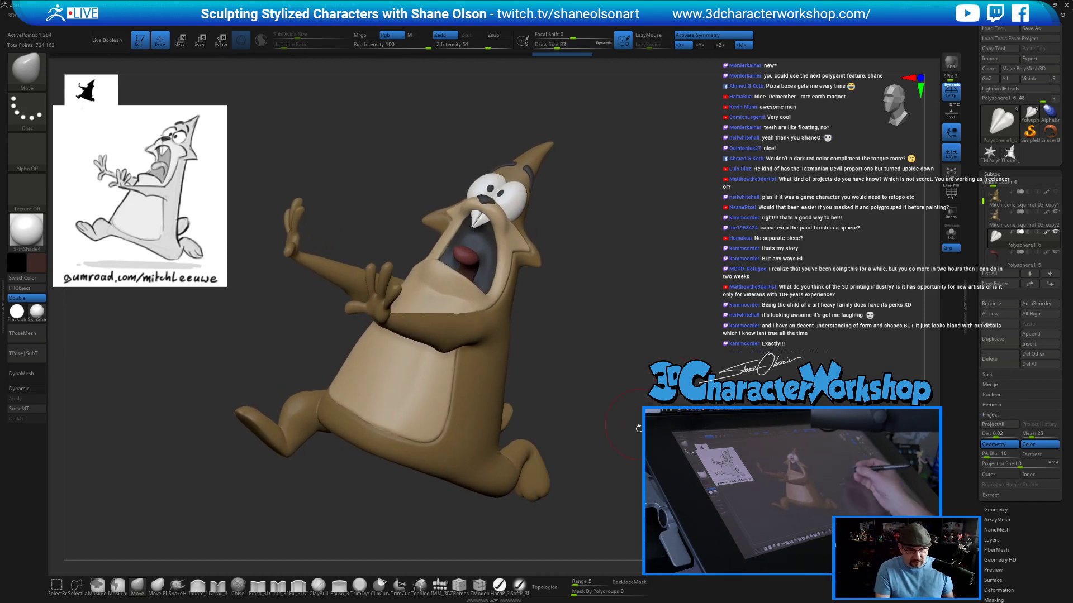
pyautogui.click(177, 584)
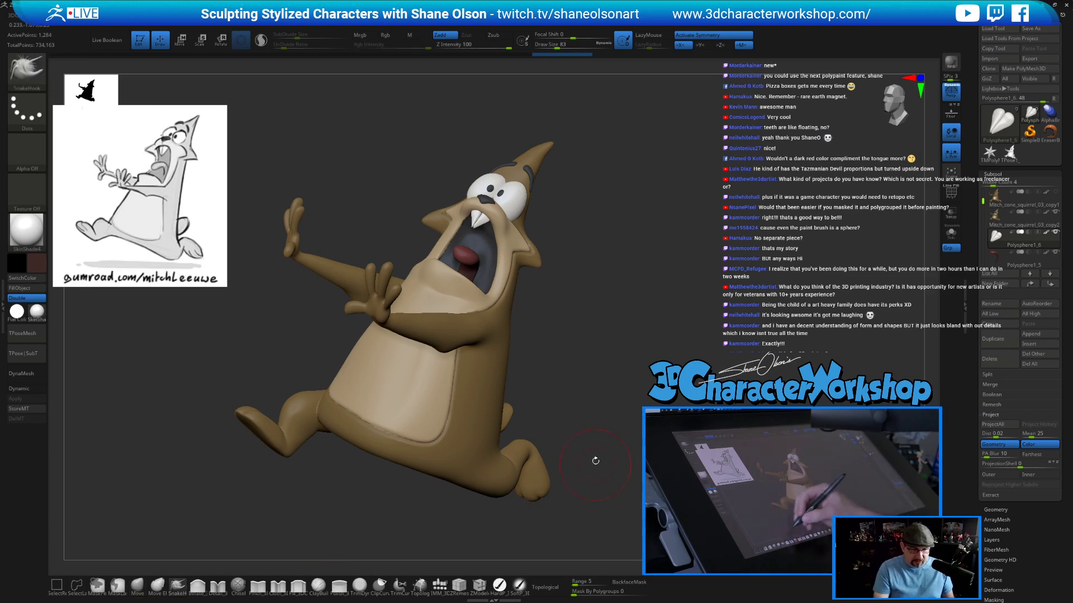
pyautogui.press('s')
pyautogui.moveTo(589, 439); pyautogui.dragTo(595, 439)
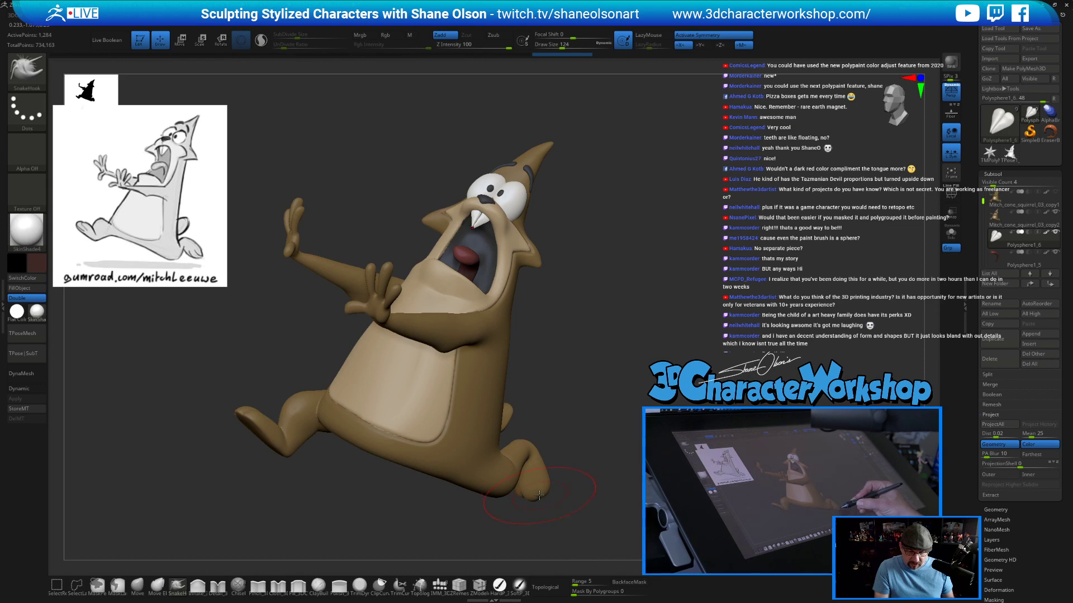
pyautogui.keyDown('alt'); pyautogui.click(537, 492); pyautogui.keyUp('alt')
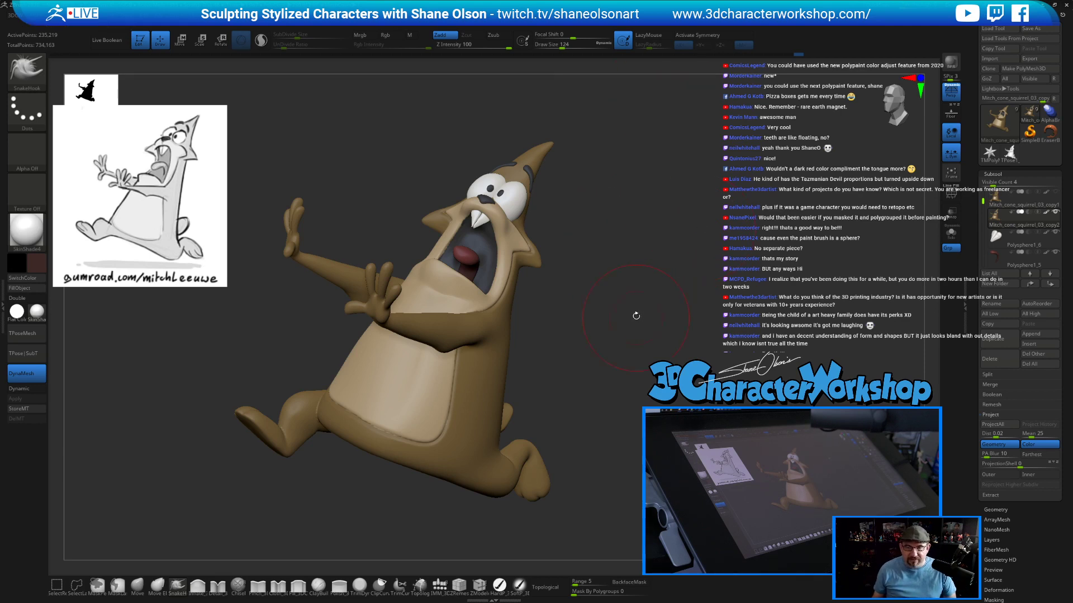
# Undo the latest change on the body and switch off its Untitled Layer 1.
pyautogui.moveTo(660, 267); pyautogui.dragTo(655, 266)
pyautogui.hotkey('ctrl', 'z')
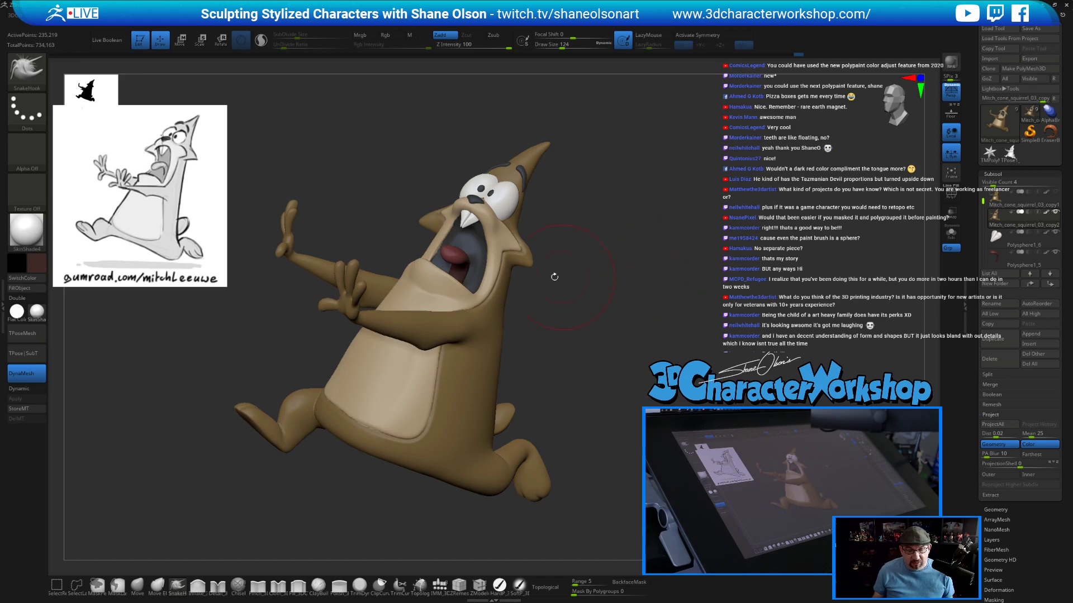
pyautogui.click(501, 270)
pyautogui.hotkey('ctrl', 'z')
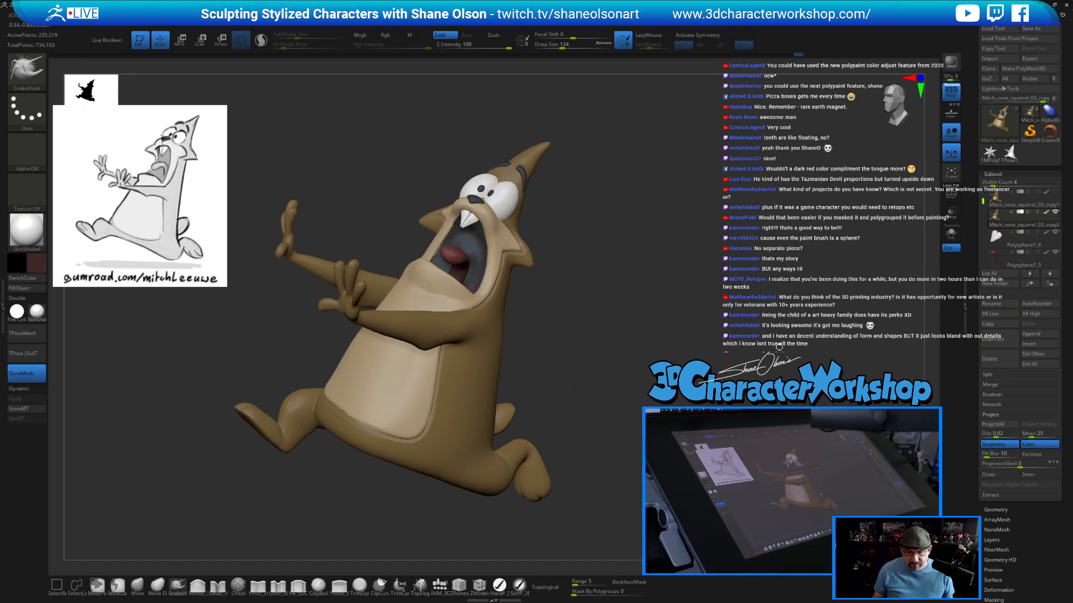
pyautogui.click(992, 540)
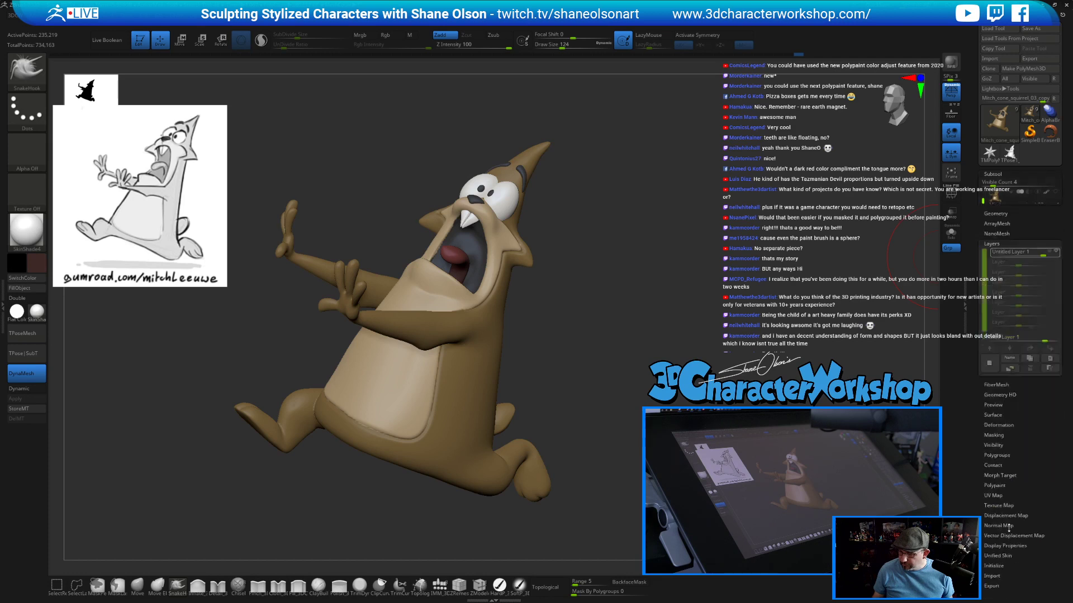
pyautogui.click(1056, 223)
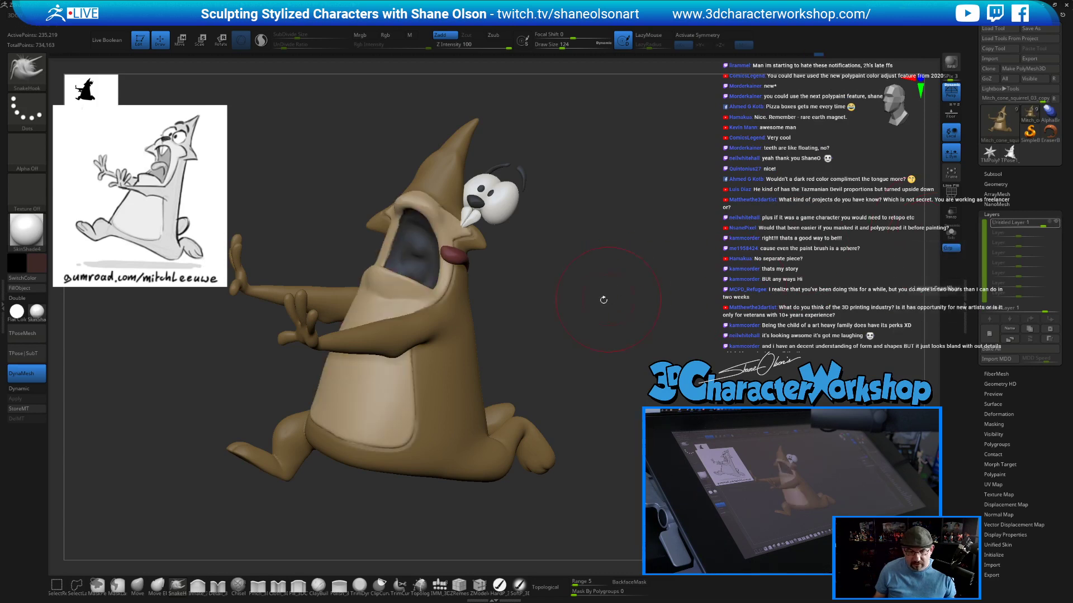
# Rotate the body backward with the transform gizmo until it lines up with the eyes, teeth and tongue.
pyautogui.press('w')
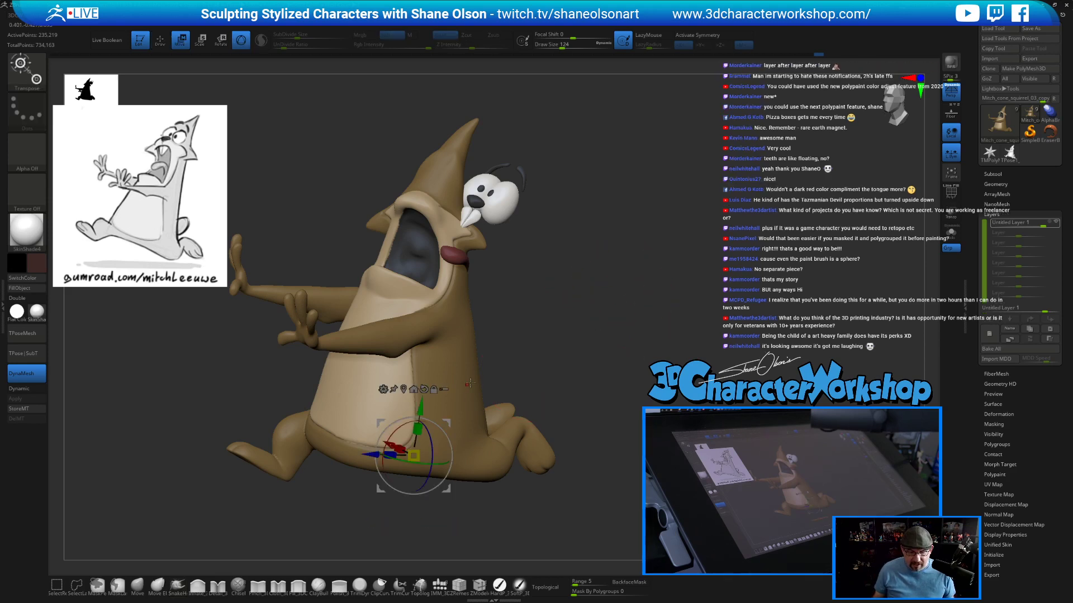
pyautogui.moveTo(439, 424); pyautogui.dragTo(448, 428)
pyautogui.hotkey('ctrl', 'z')
pyautogui.moveTo(690, 358); pyautogui.dragTo(645, 353)
pyautogui.moveTo(443, 415); pyautogui.dragTo(449, 427)
pyautogui.moveTo(575, 329); pyautogui.dragTo(594, 341)
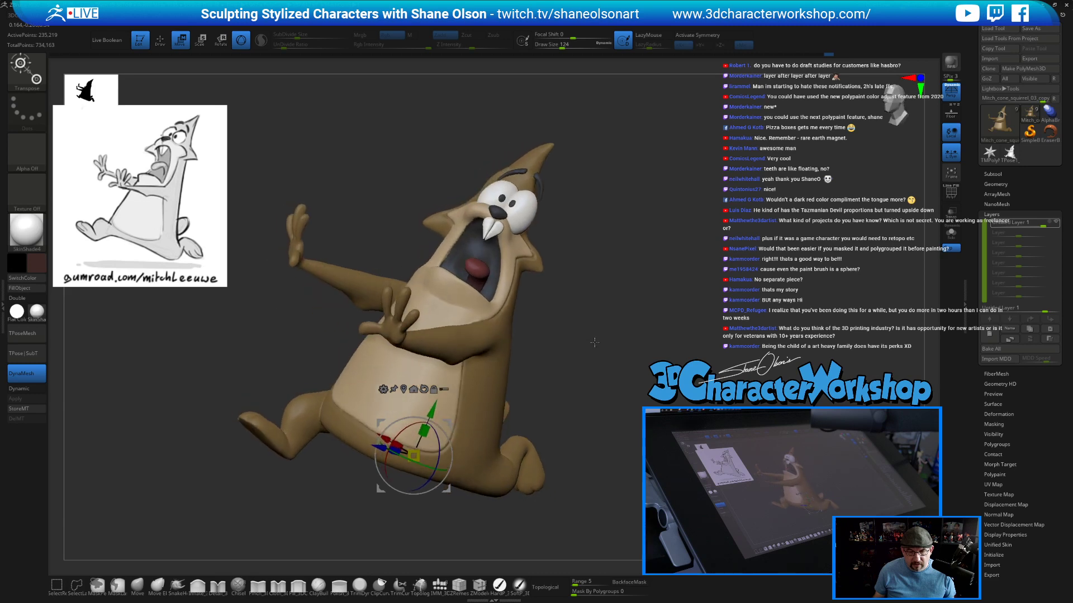
pyautogui.moveTo(447, 430); pyautogui.dragTo(447, 432)
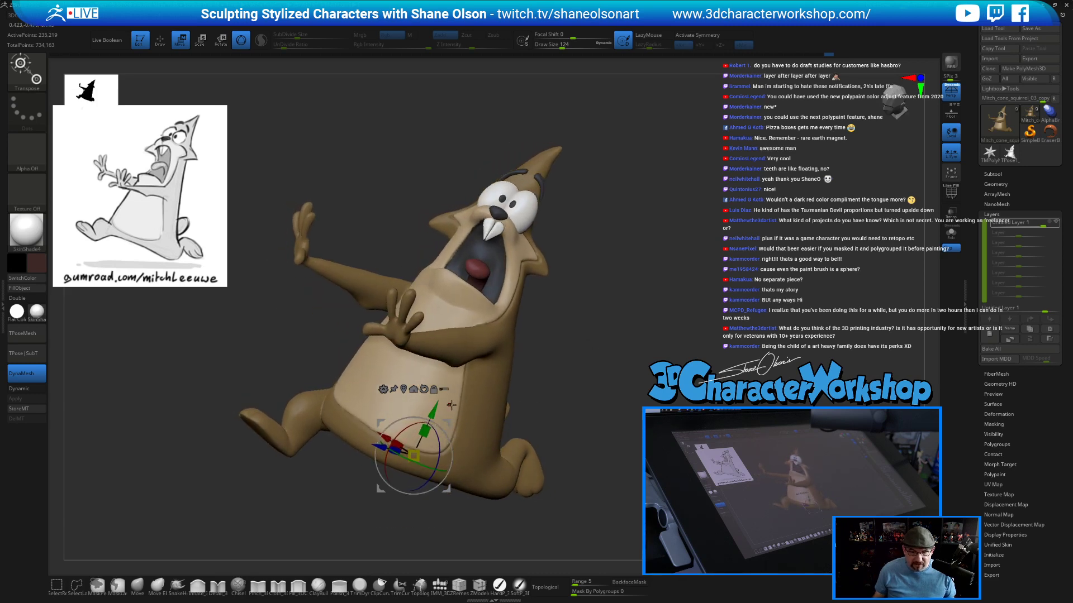
pyautogui.moveTo(442, 431); pyautogui.dragTo(442, 432)
pyautogui.moveTo(614, 329)
pyautogui.mouseDown()
pyautogui.moveTo(646, 328)
pyautogui.moveTo(625, 338)
pyautogui.mouseUp()
pyautogui.moveTo(447, 430); pyautogui.dragTo(447, 430)
# Return to the Snake Hook brush, set its draw size to 71, and try to adjust the face near the eyes and teeth.
pyautogui.moveTo(687, 363)
pyautogui.mouseDown()
pyautogui.moveTo(620, 372)
pyautogui.moveTo(643, 373)
pyautogui.moveTo(625, 352)
pyautogui.moveTo(636, 337)
pyautogui.moveTo(656, 355)
pyautogui.moveTo(642, 441)
pyautogui.moveTo(683, 436)
pyautogui.moveTo(670, 405)
pyautogui.moveTo(682, 403)
pyautogui.moveTo(673, 405)
pyautogui.mouseUp()
pyautogui.press('q')
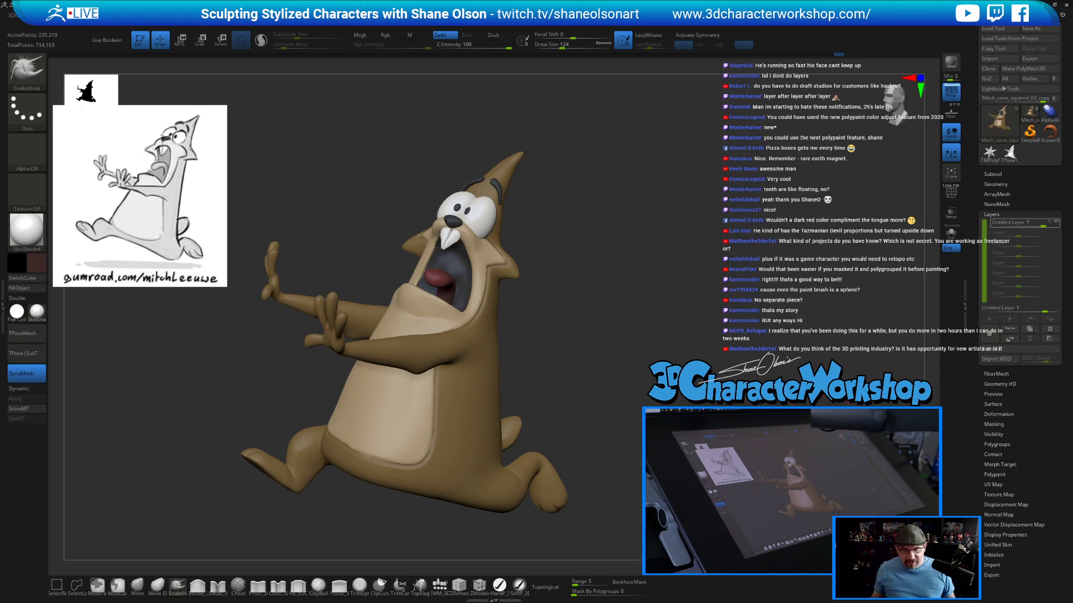
pyautogui.press('s')
pyautogui.moveTo(660, 329); pyautogui.dragTo(657, 328)
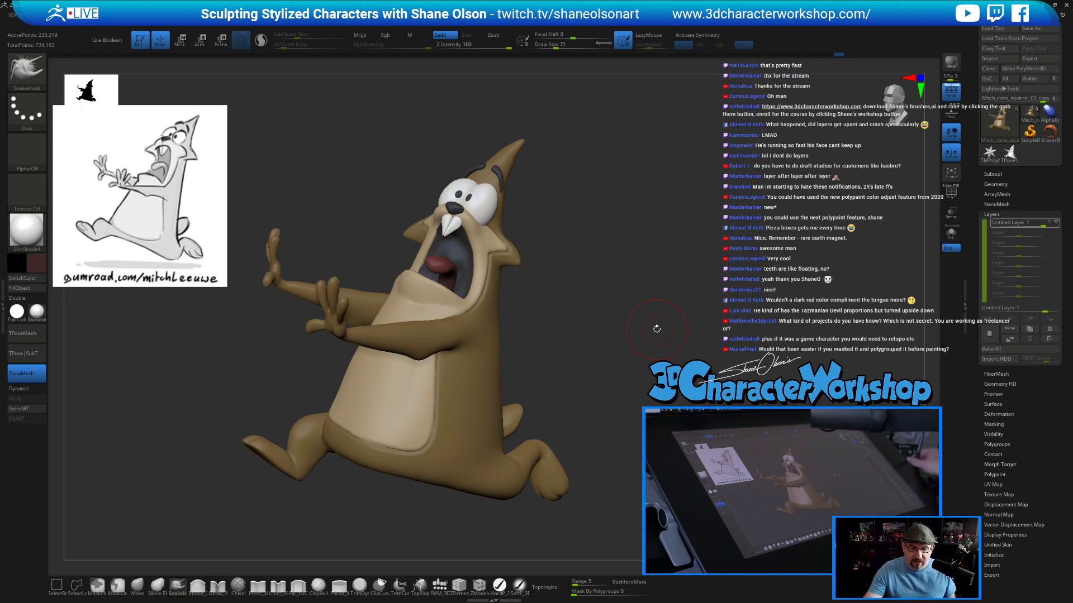
pyautogui.keyDown('alt'); pyautogui.click(456, 222); pyautogui.keyUp('alt')
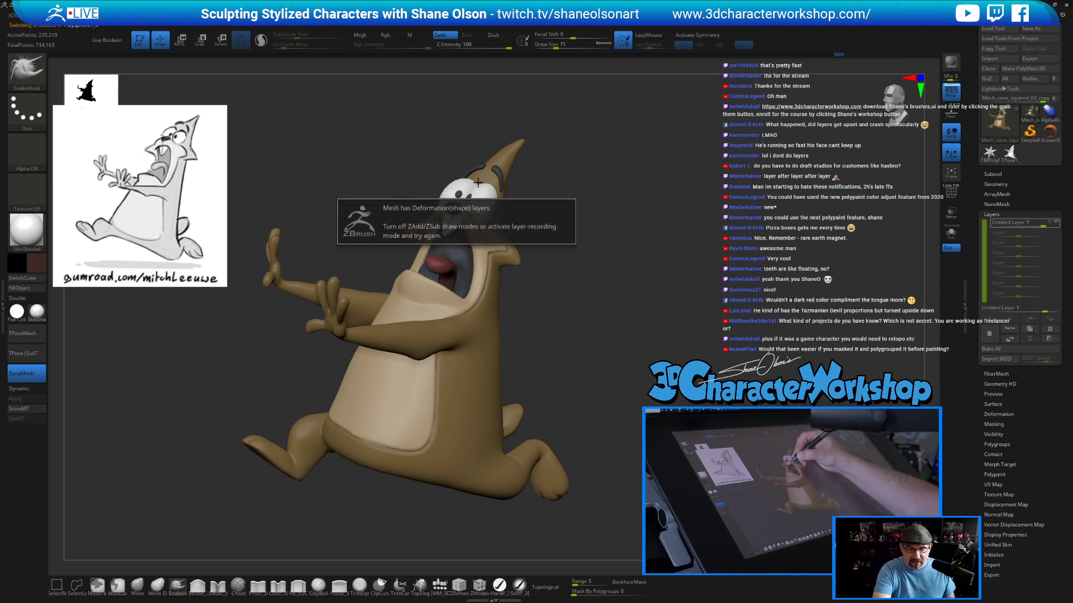